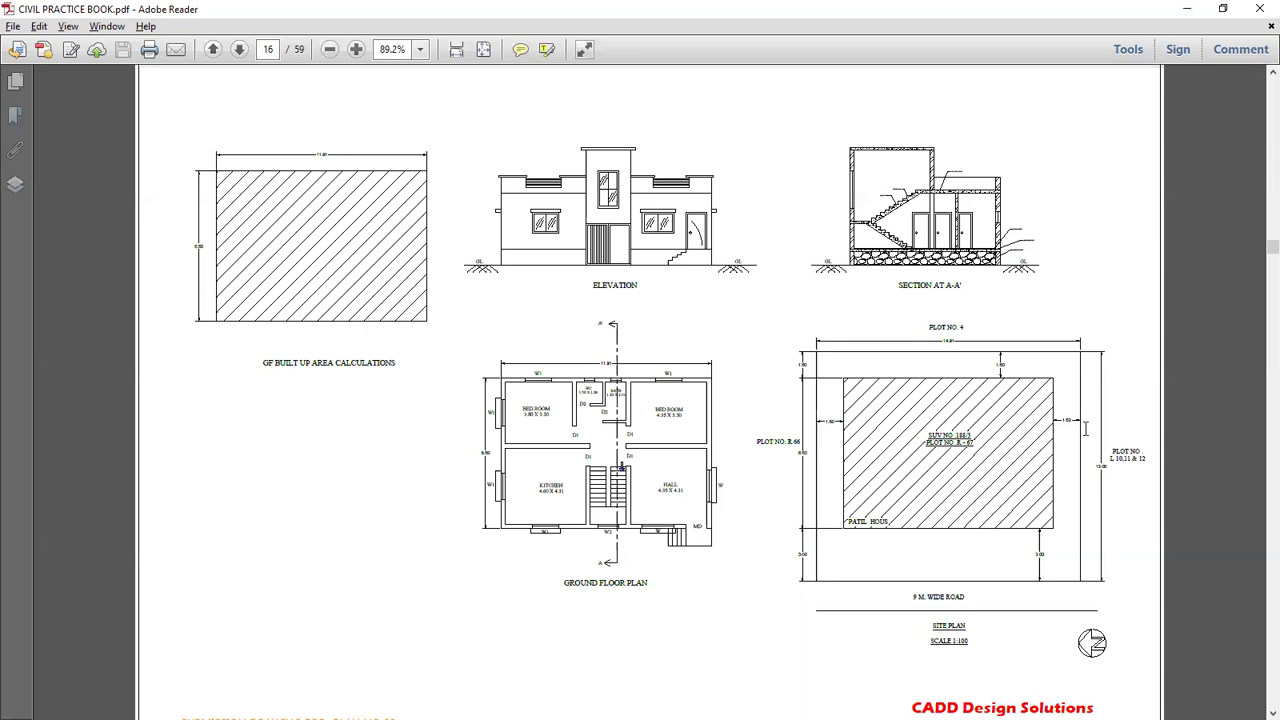
scroll(1087, 435, "down", 1, "ctrl")
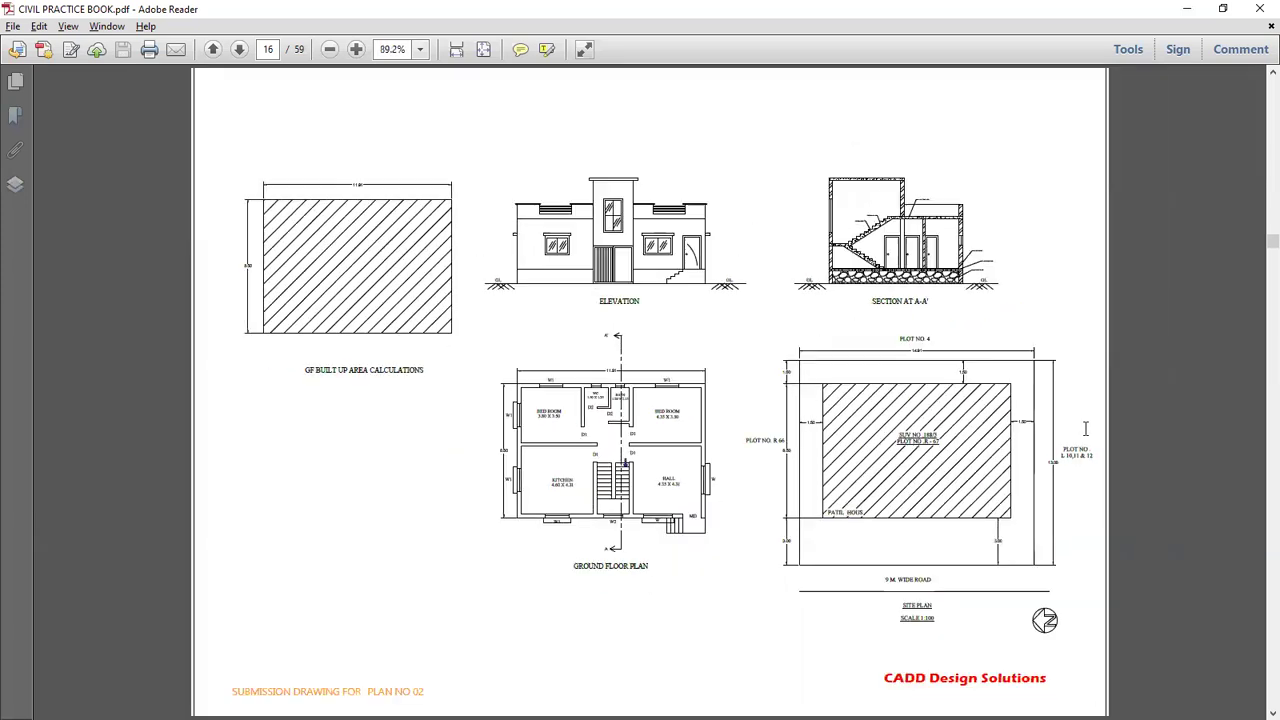
scroll(1085, 428, "down", 1, "ctrl")
scroll(1085, 428, "up", 1, "ctrl")
scroll(1085, 428, "up", 1, "ctrl")
scroll(1085, 428, "down", 1, "ctrl")
left_click(1187, 8)
right_click(805, 245)
left_click(846, 293)
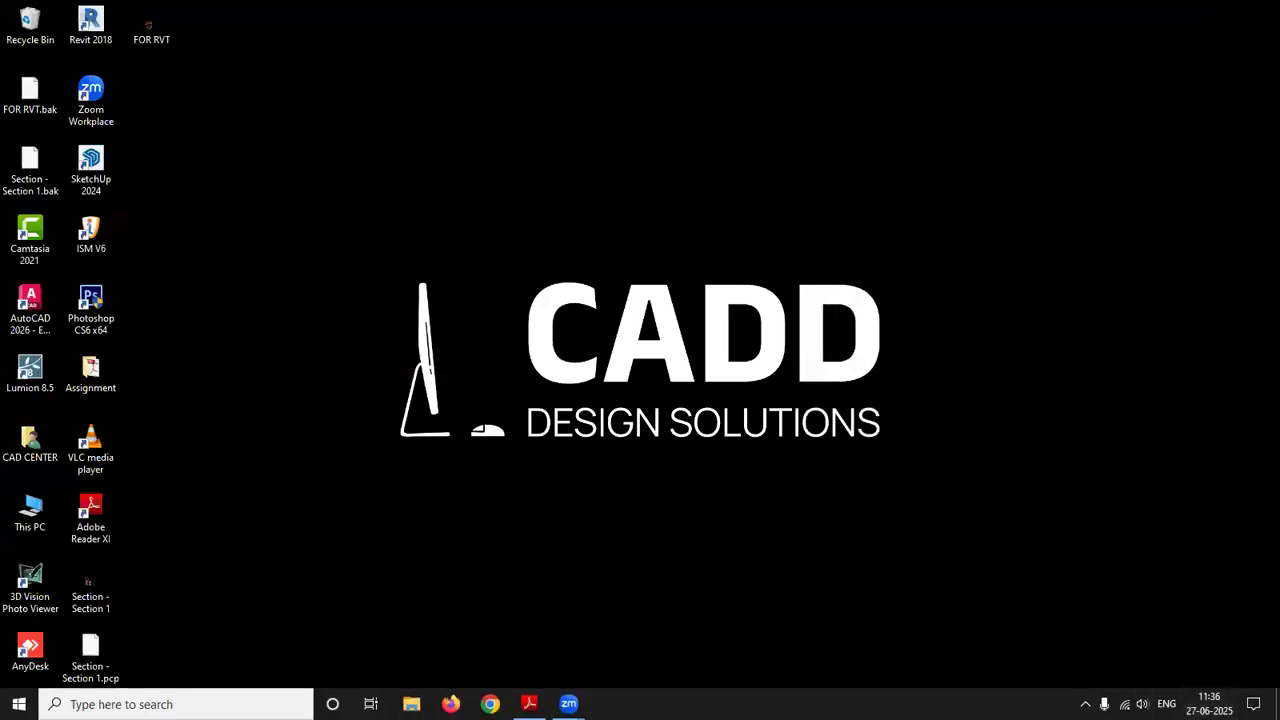
left_click(529, 704)
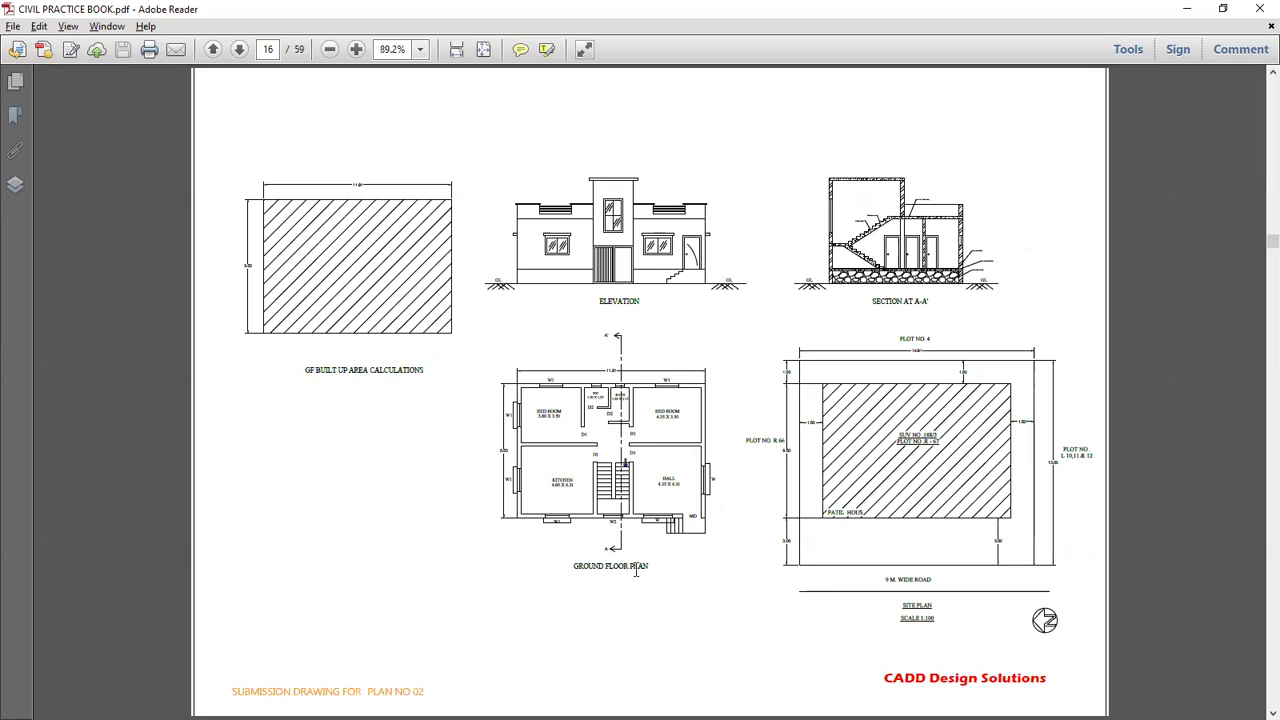
Step: Review the ground floor plan, elevation and section A-A' titles in the submission drawing for plan no 02
left_click_drag(653, 565, 587, 573)
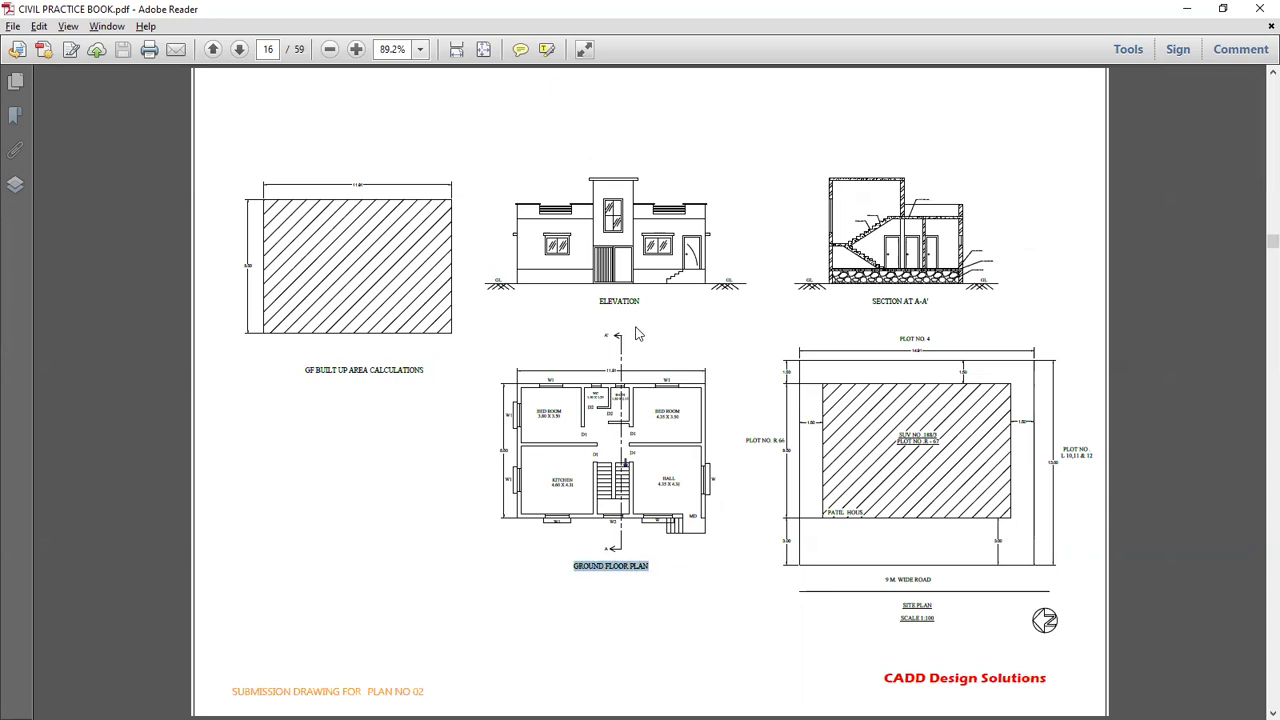
left_click_drag(641, 299, 588, 310)
left_click_drag(941, 304, 866, 308)
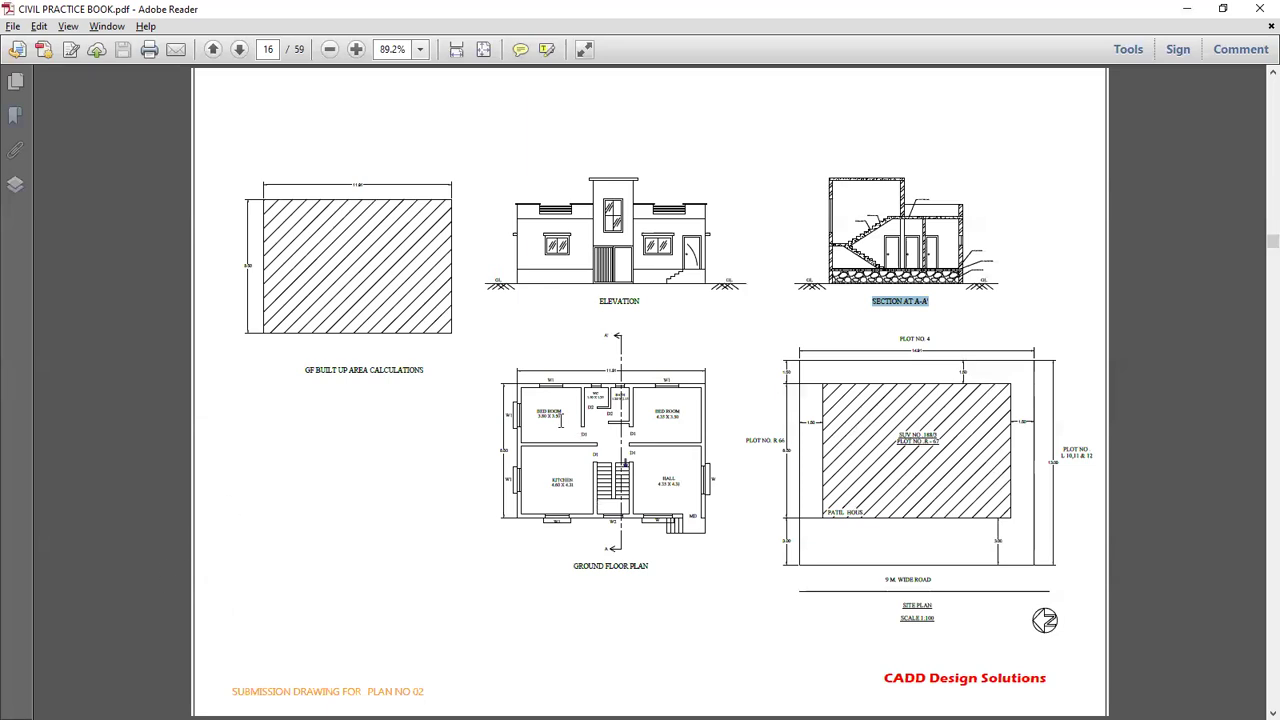
Step: Switch to AutoCAD 2026 and open the recent drawing "Meter plan no -01"
key("alt+Tab")
key("alt+Tab")
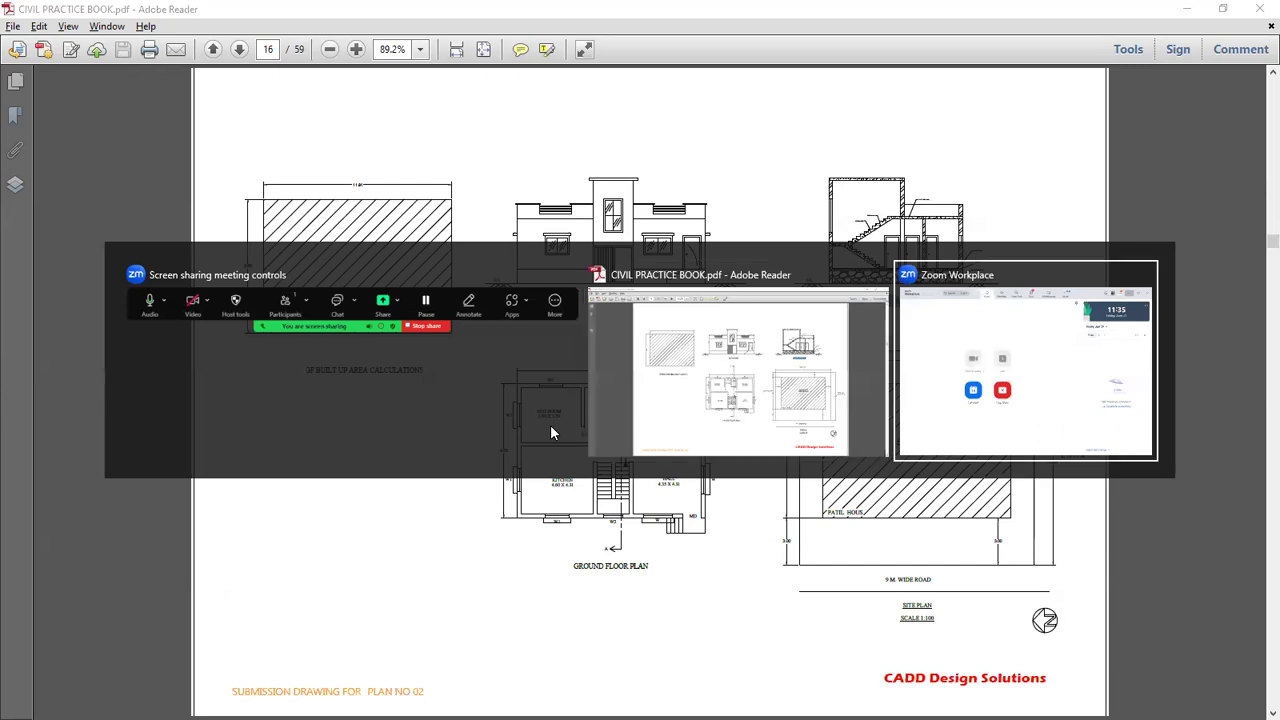
left_click(1184, 13)
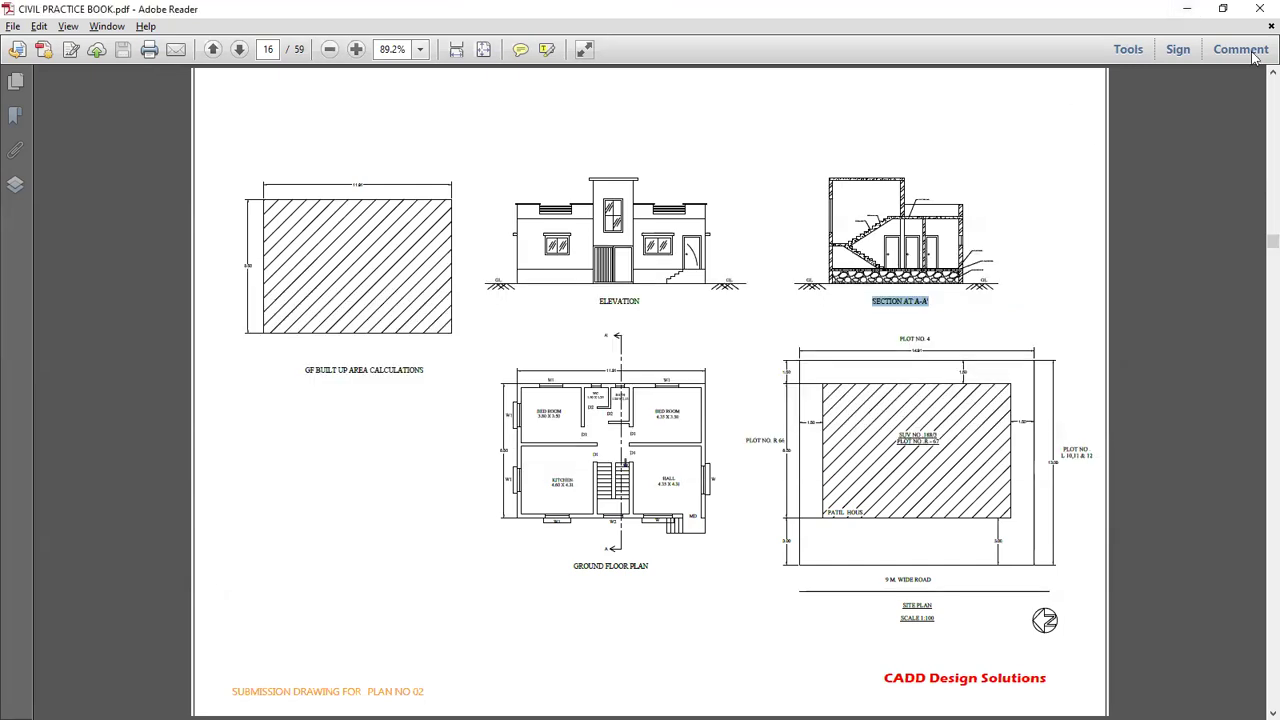
left_click(1186, 9)
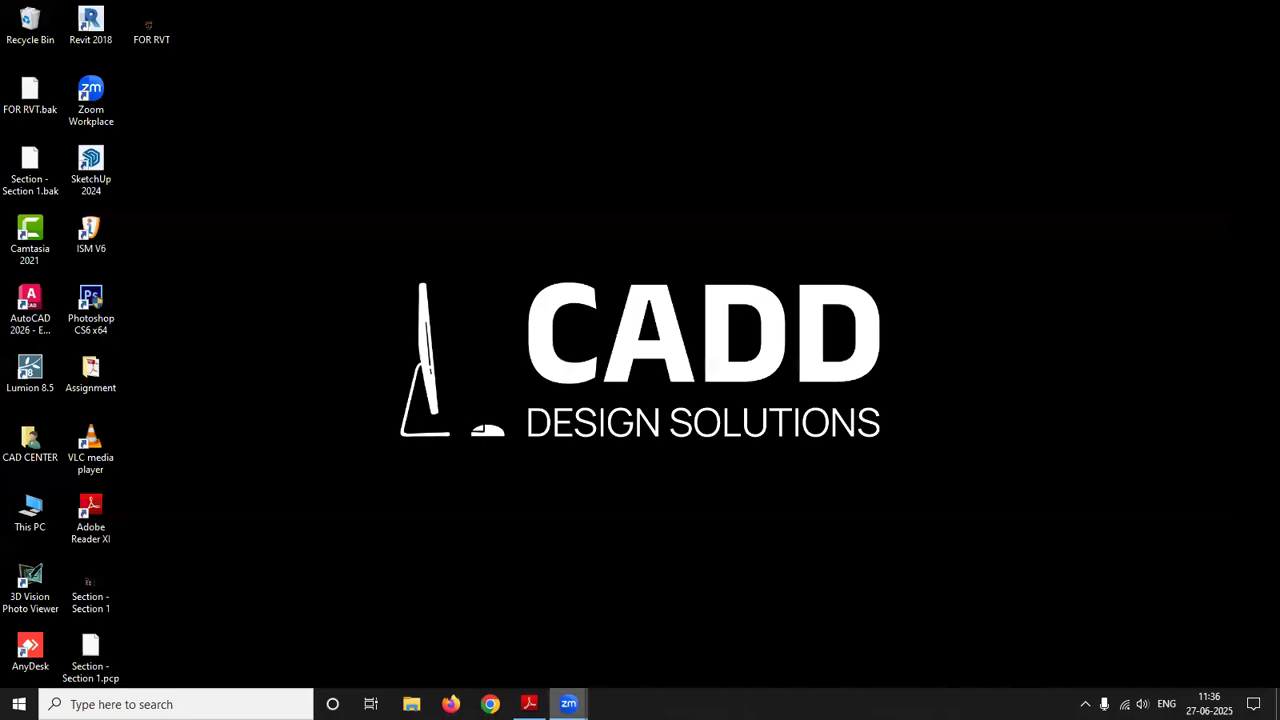
double_click(33, 312)
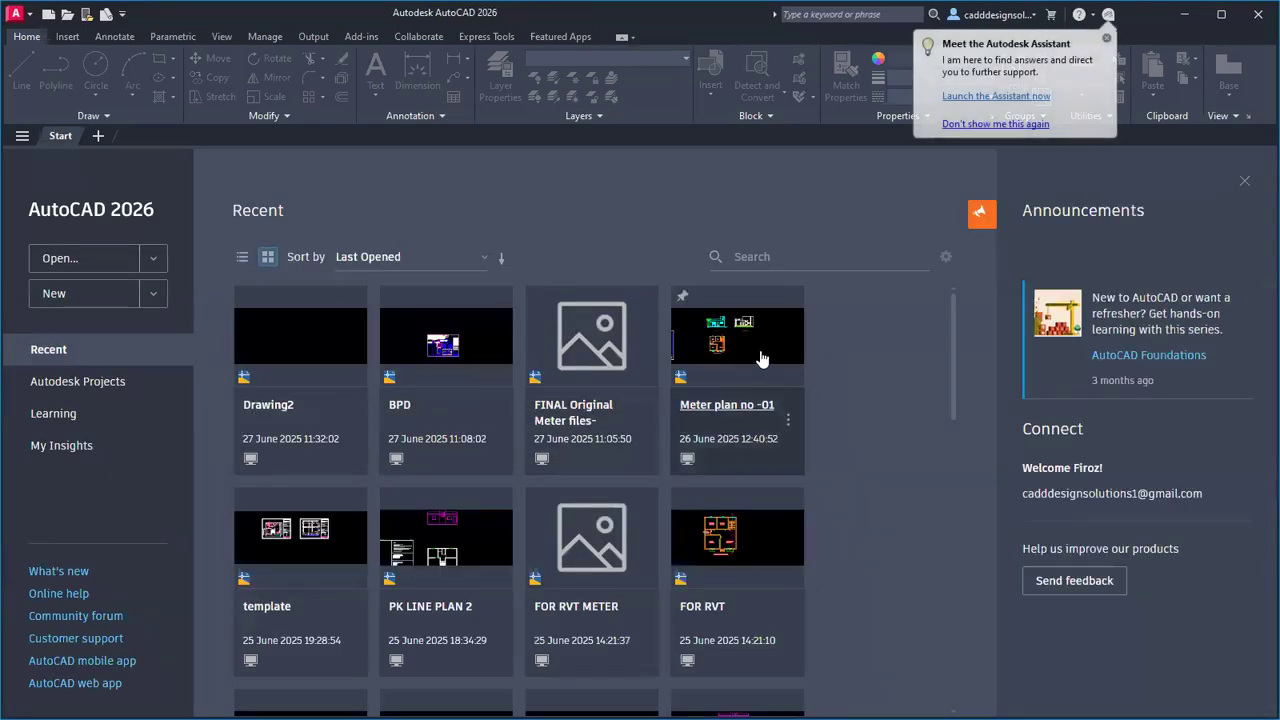
left_click(760, 357)
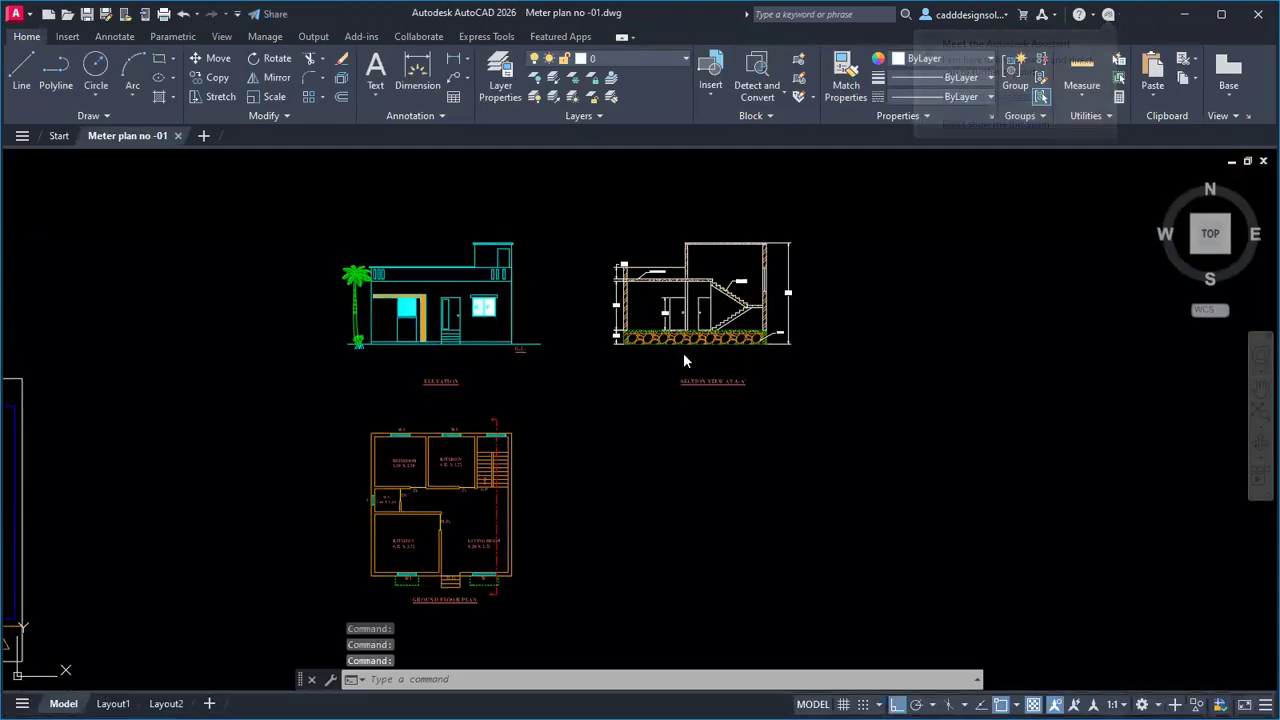
Step: Set the current object colour to Cyan
scroll(586, 463, "down", 3)
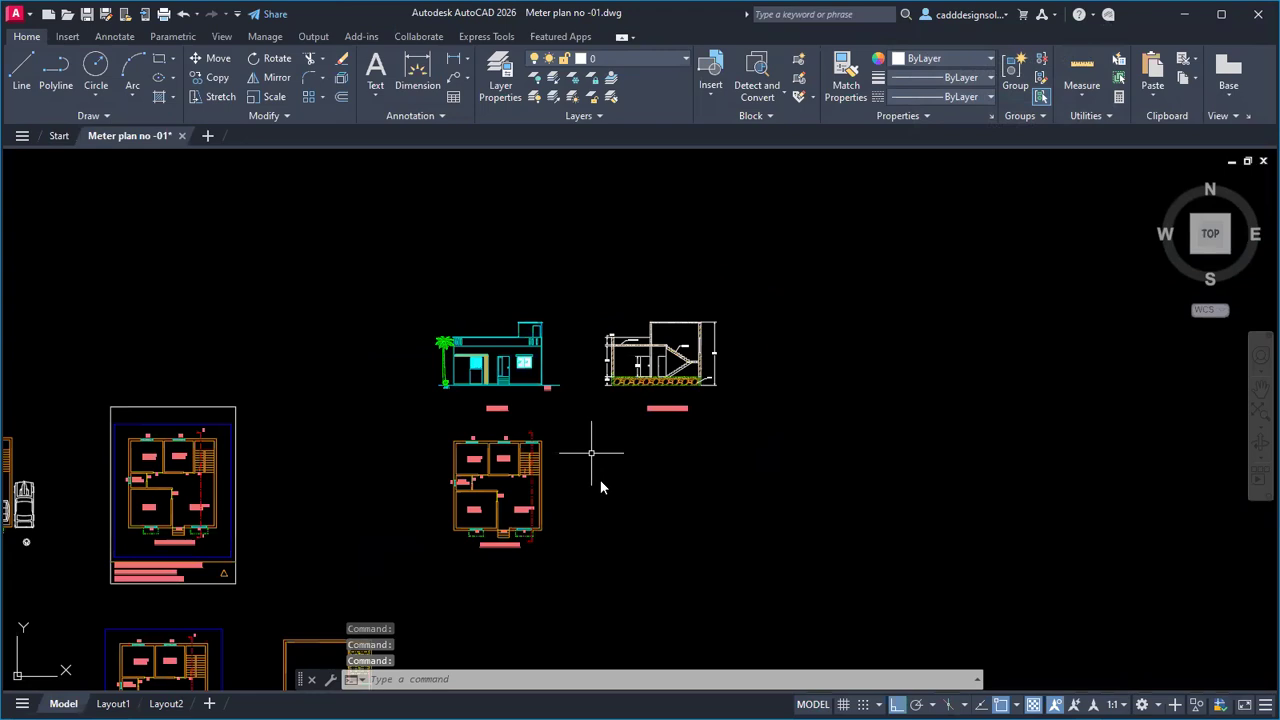
scroll(600, 479, "up", 3)
middle_click_drag(551, 434, 502, 395)
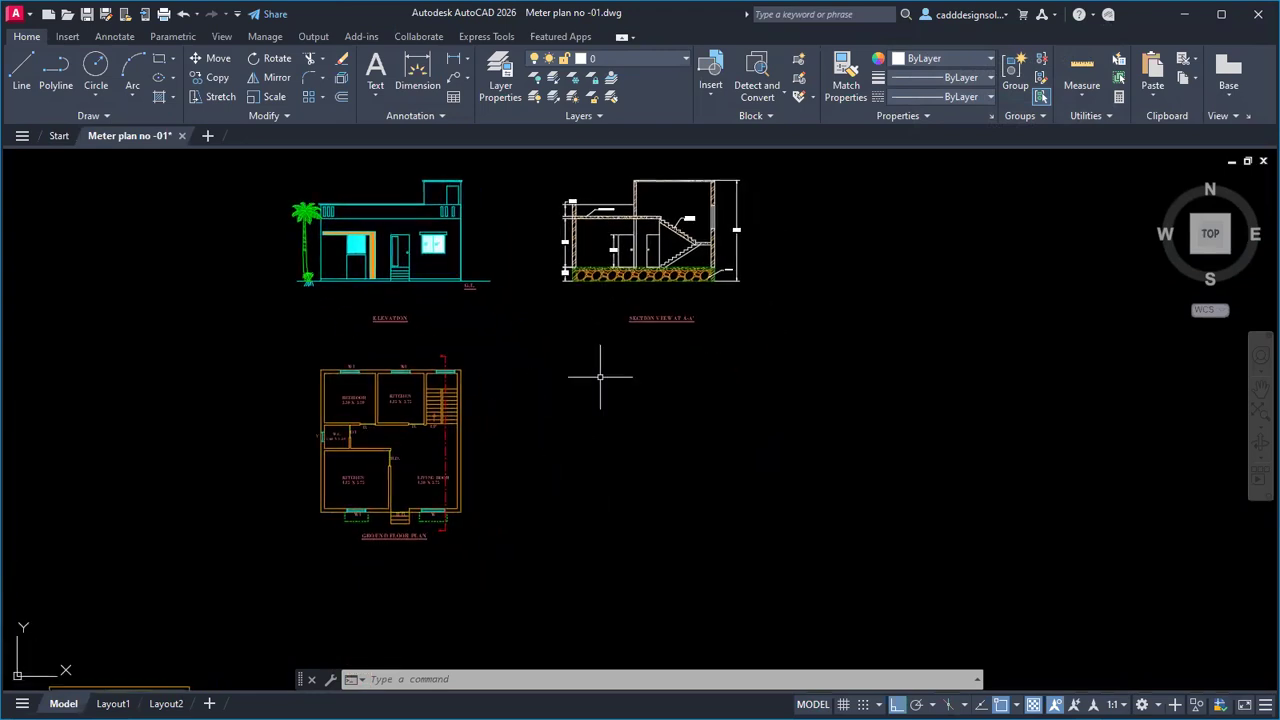
left_click(921, 62)
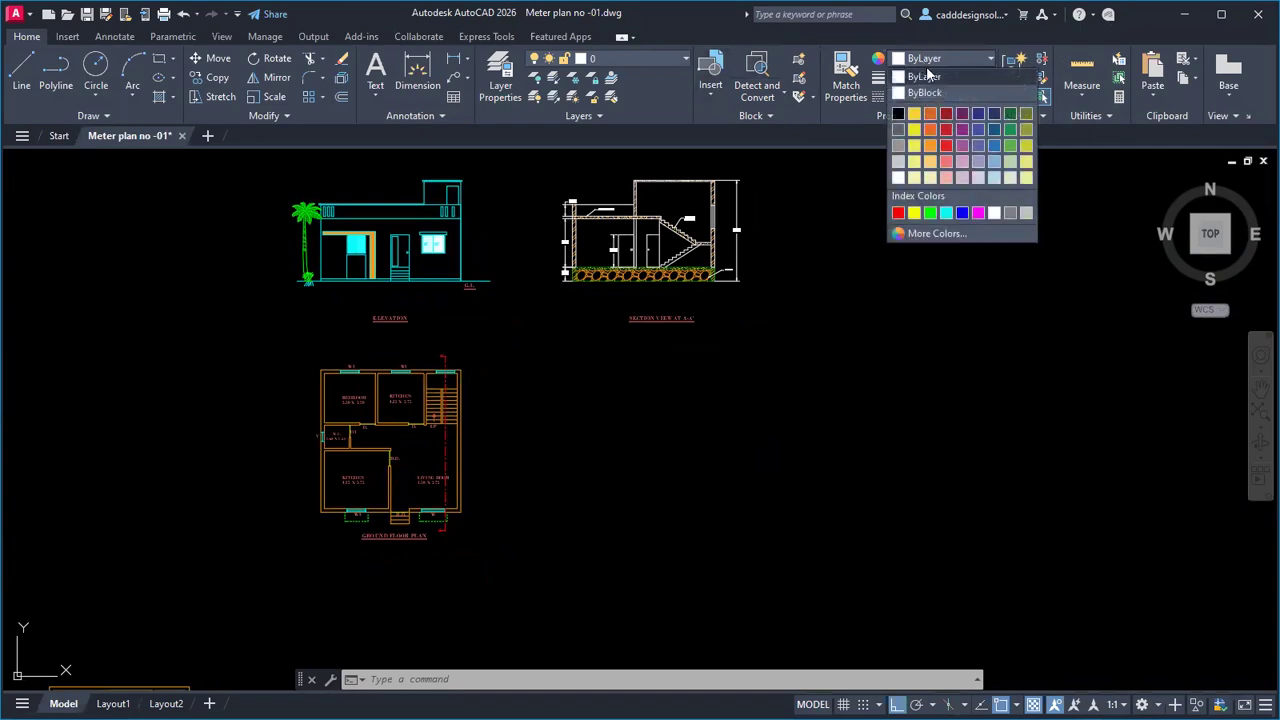
left_click(945, 213)
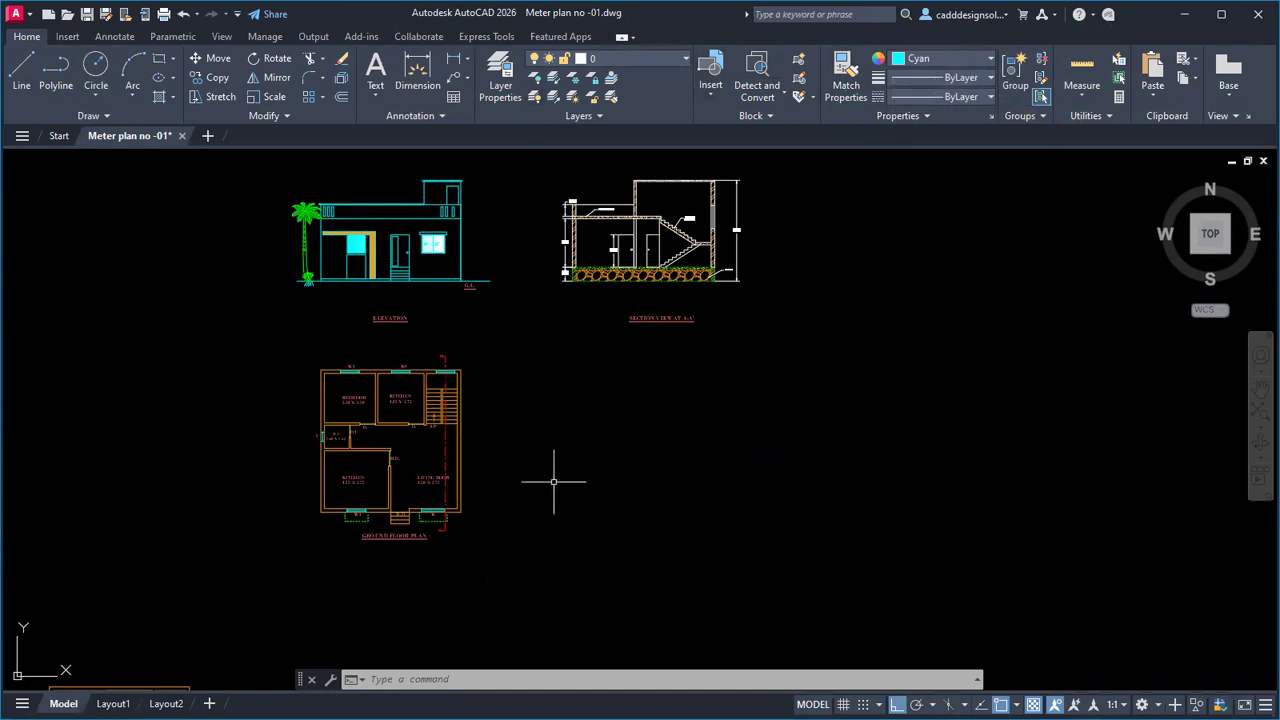
Step: Start a polyline at the ground floor plan's upper-left outer corner and trace the upper and right outer walls
type("PL")
key("Return")
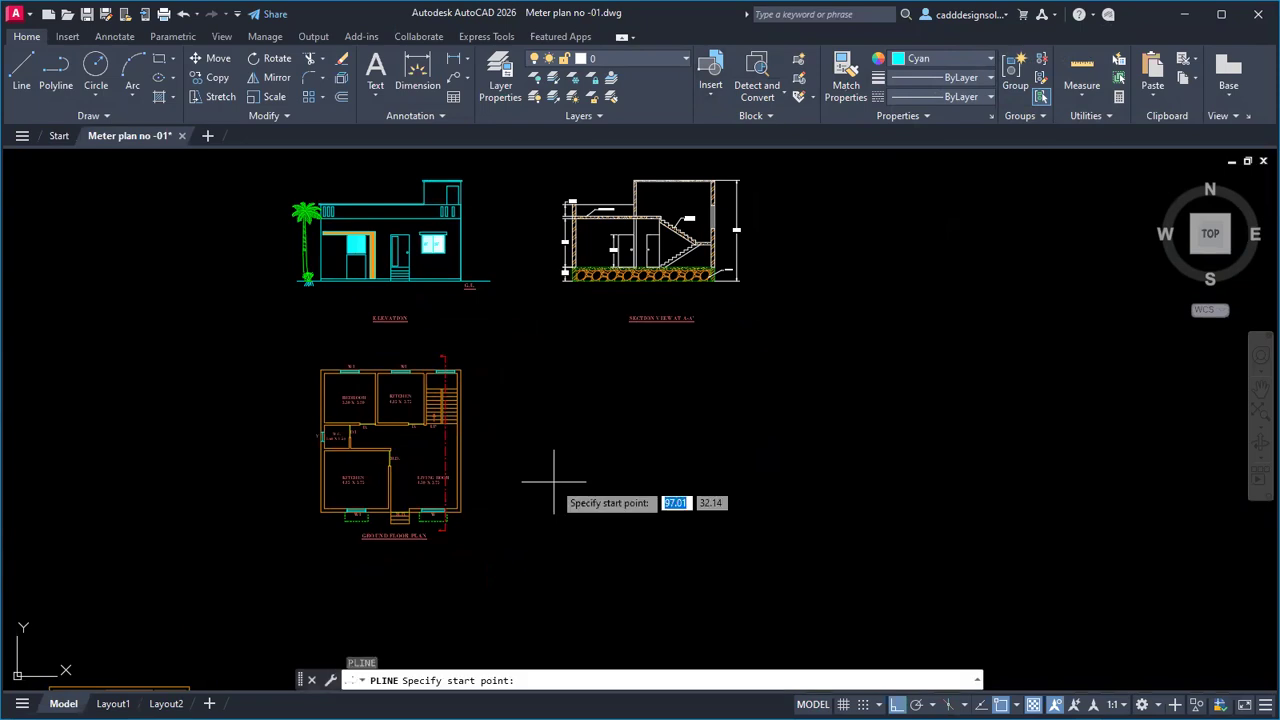
scroll(308, 352, "up", 2)
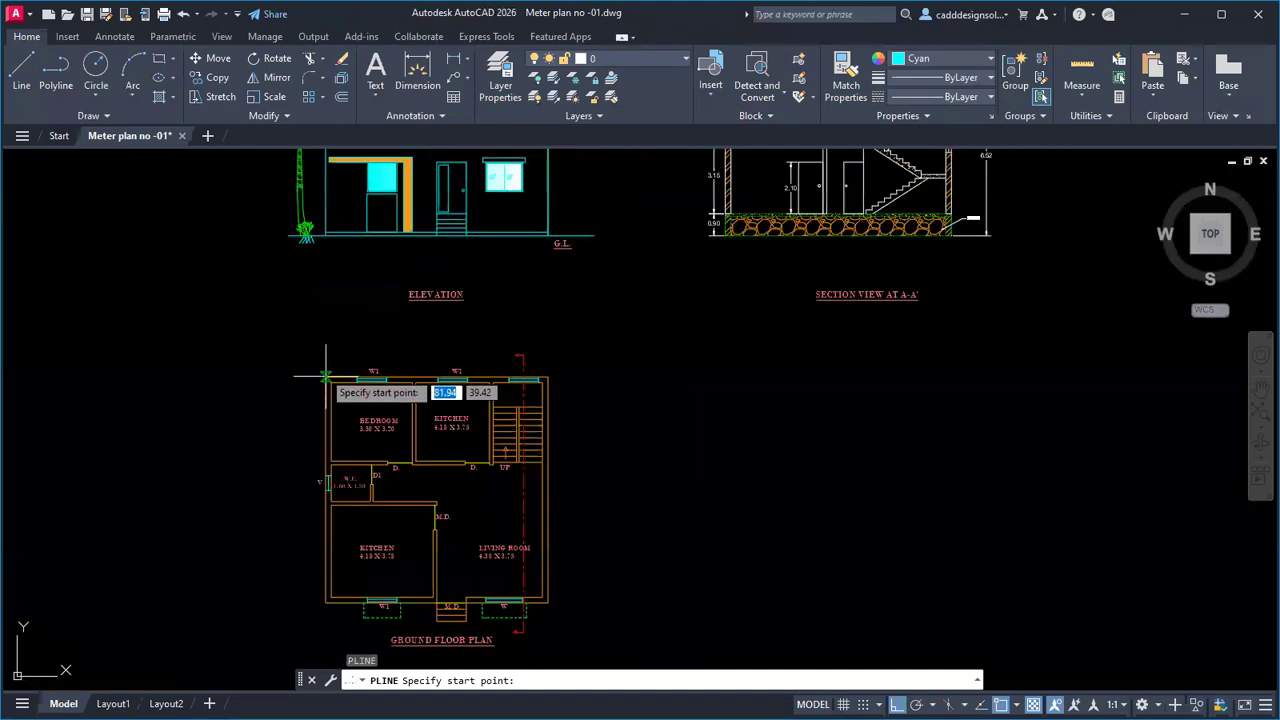
scroll(327, 376, "up", 4)
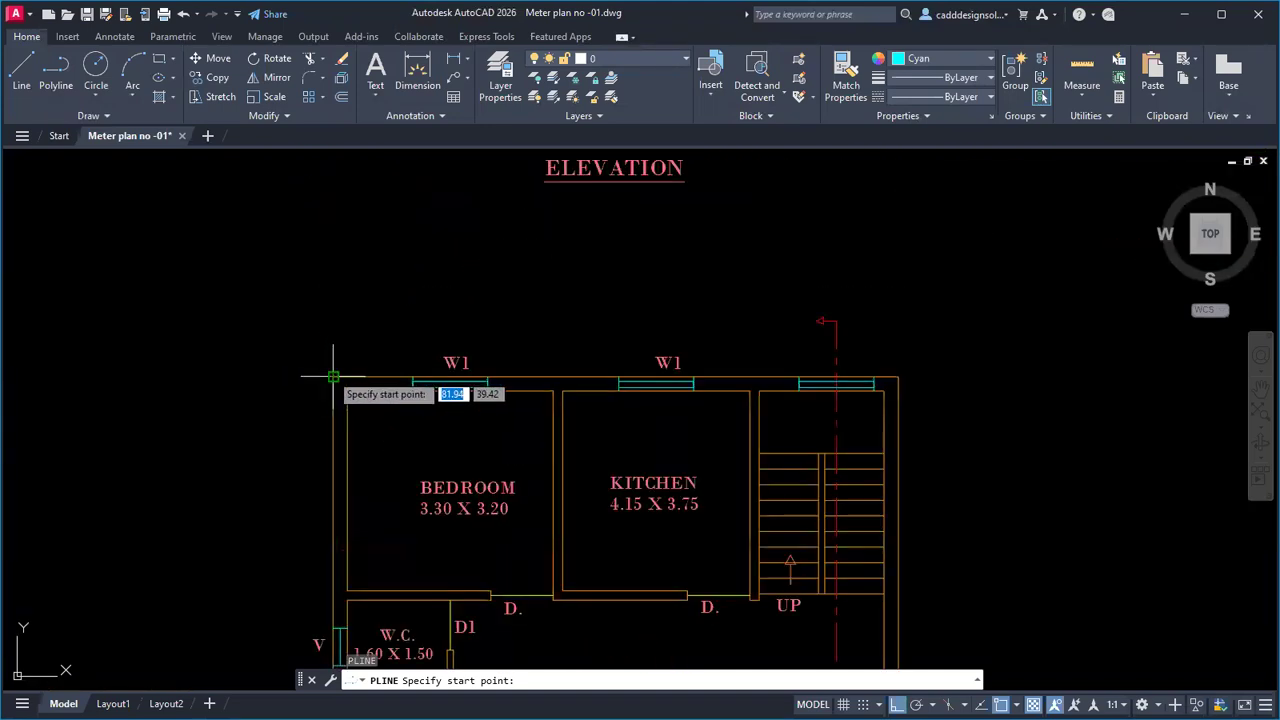
left_click(333, 377)
scroll(443, 323, "down", 3)
scroll(620, 372, "up", 5)
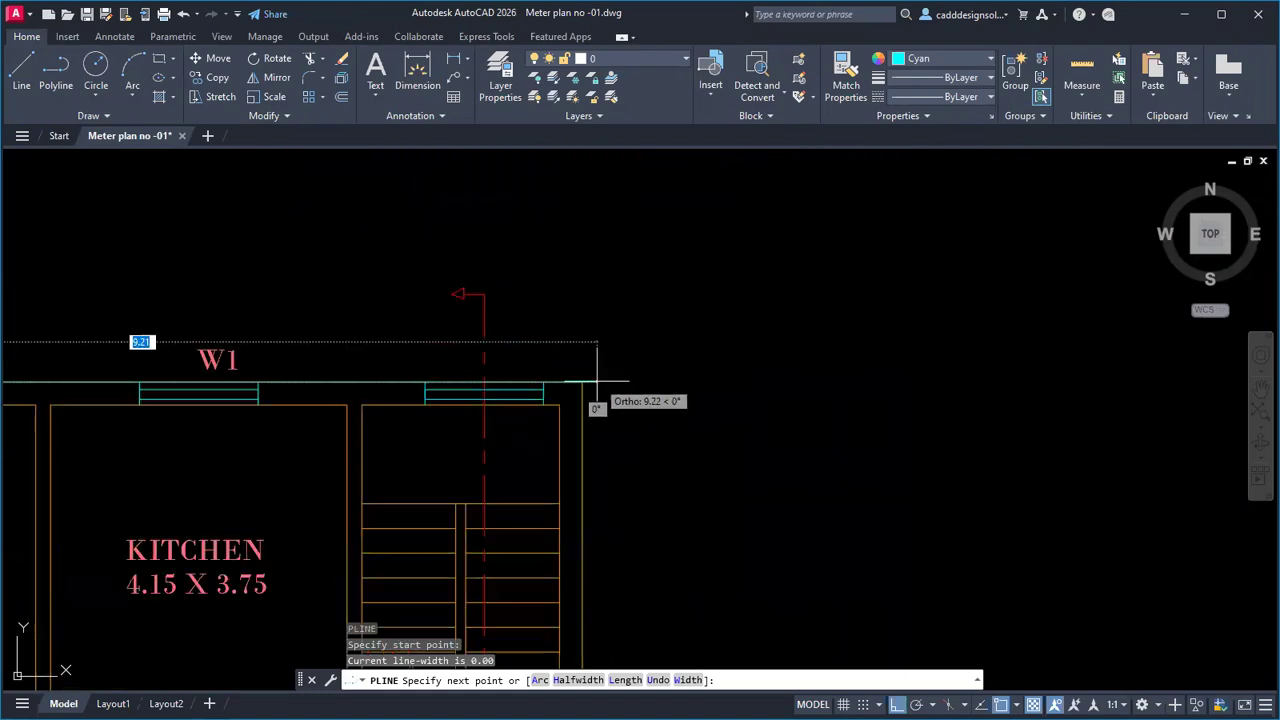
left_click(582, 381)
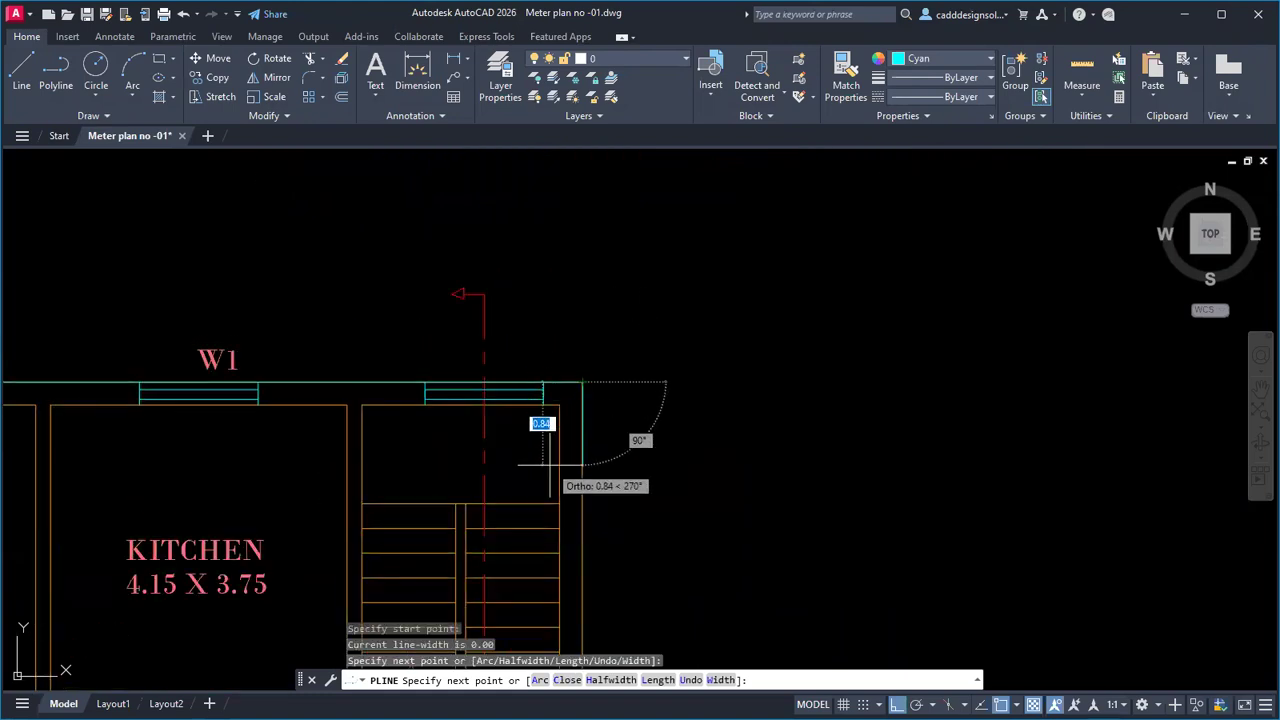
scroll(560, 468, "down", 6)
scroll(622, 425, "up", 3)
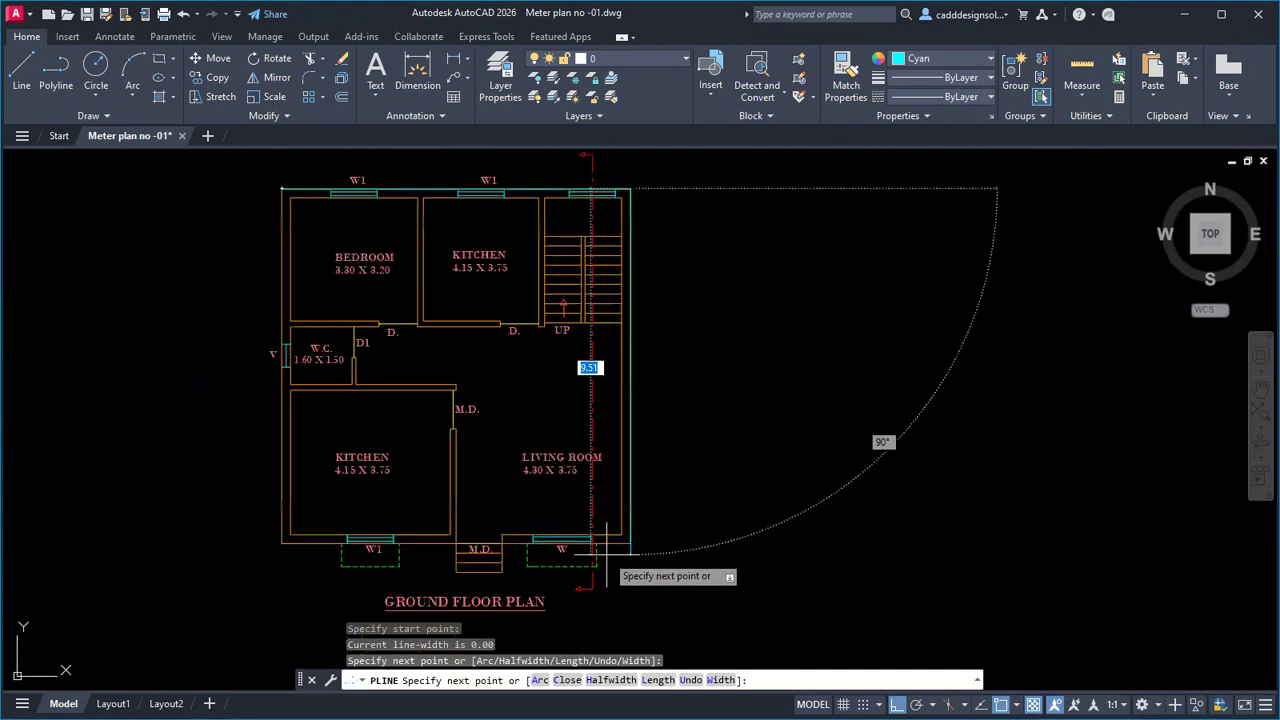
scroll(606, 552, "up", 2)
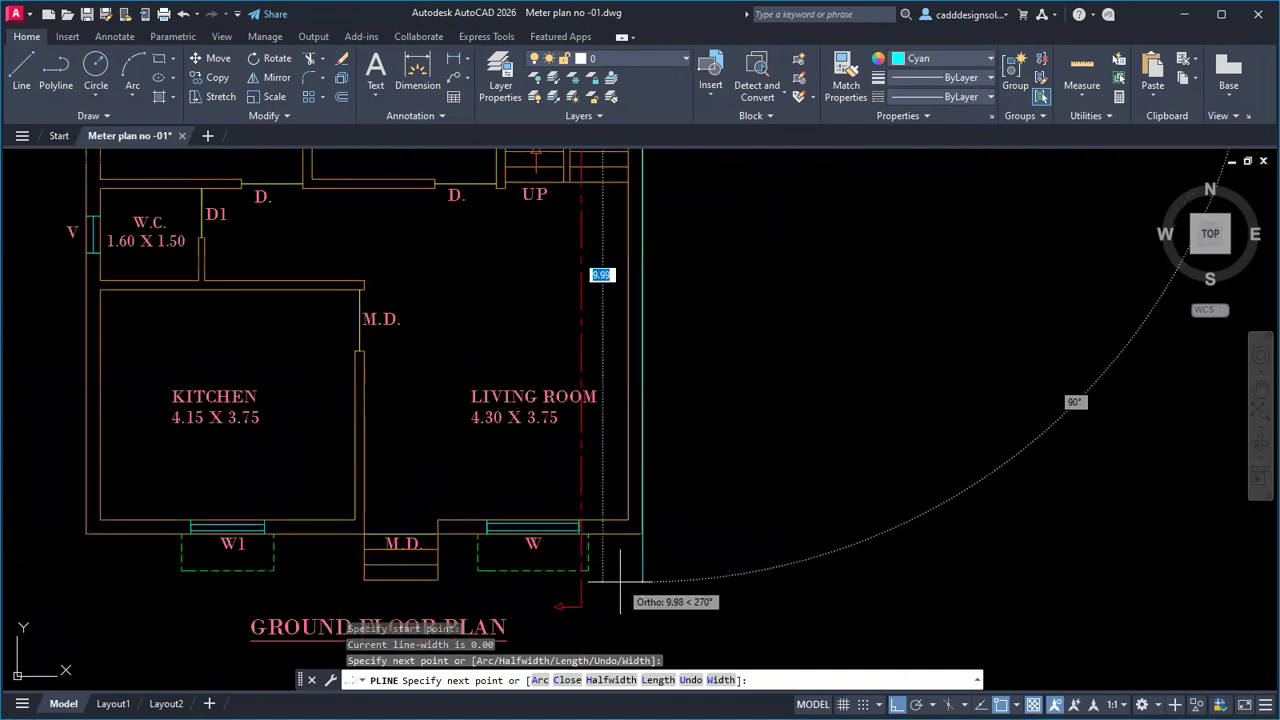
left_click(641, 532)
Step: Continue the polyline along the plan's lower and left outer walls back to its start point and end the command
middle_click_drag(538, 550, 557, 403)
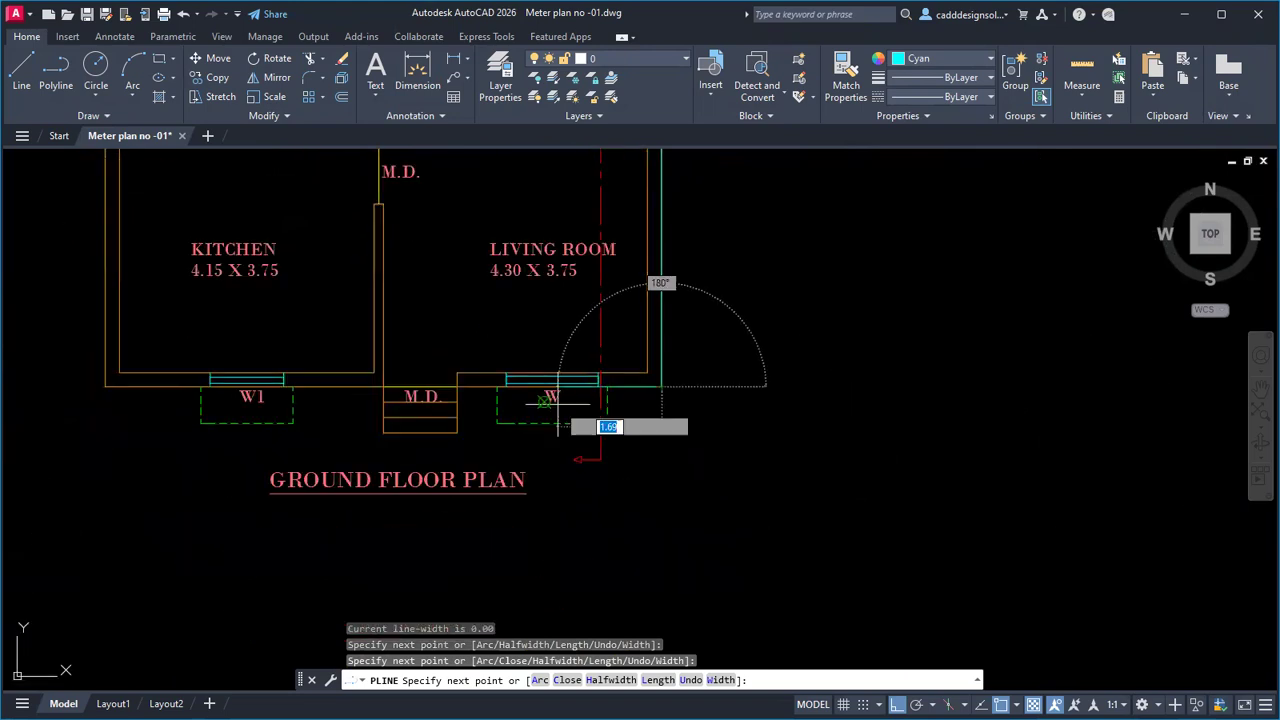
left_click(105, 386)
scroll(134, 345, "down", 2)
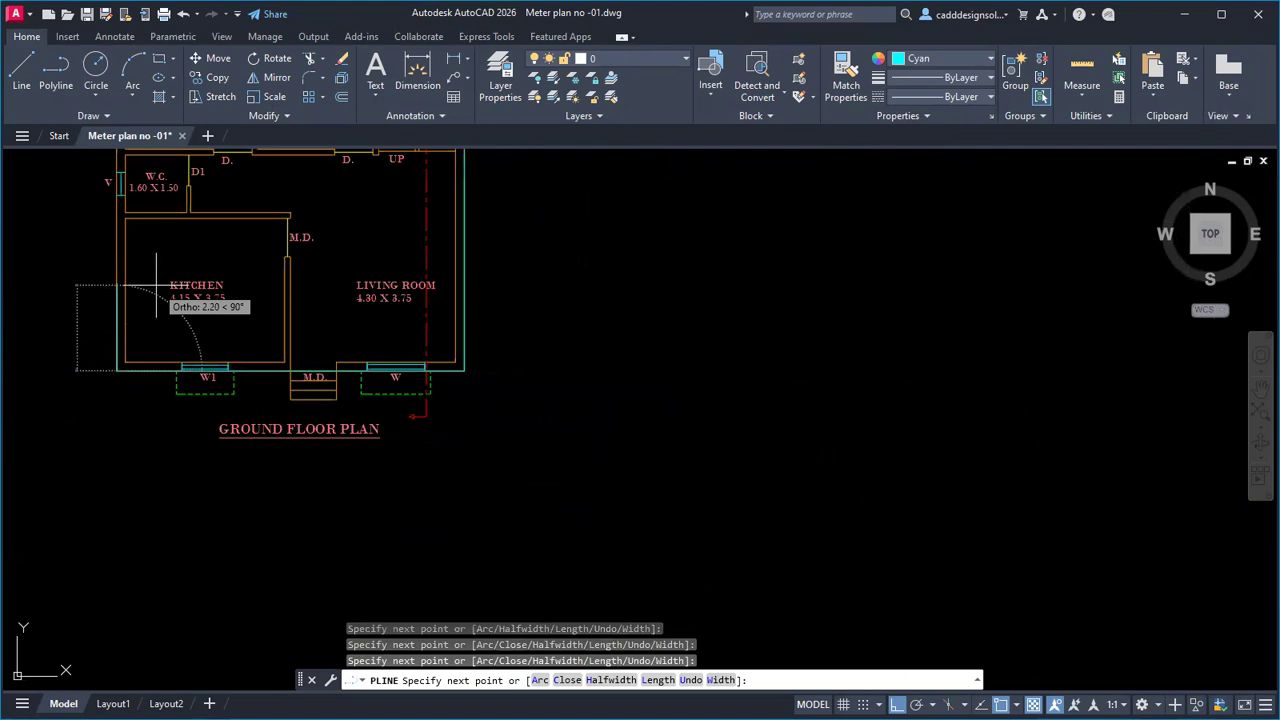
middle_click_drag(155, 285, 147, 497)
left_click(108, 230)
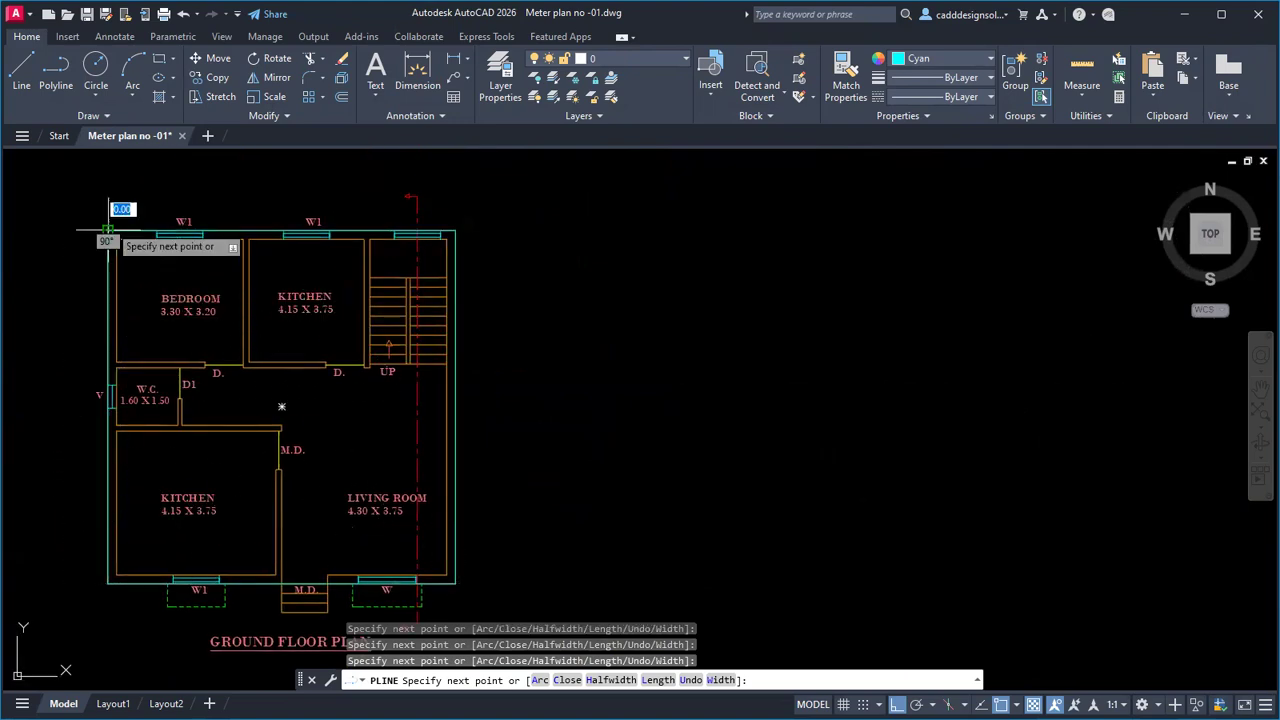
key("Escape")
key("Escape")
key("Escape")
scroll(574, 357, "down", 2)
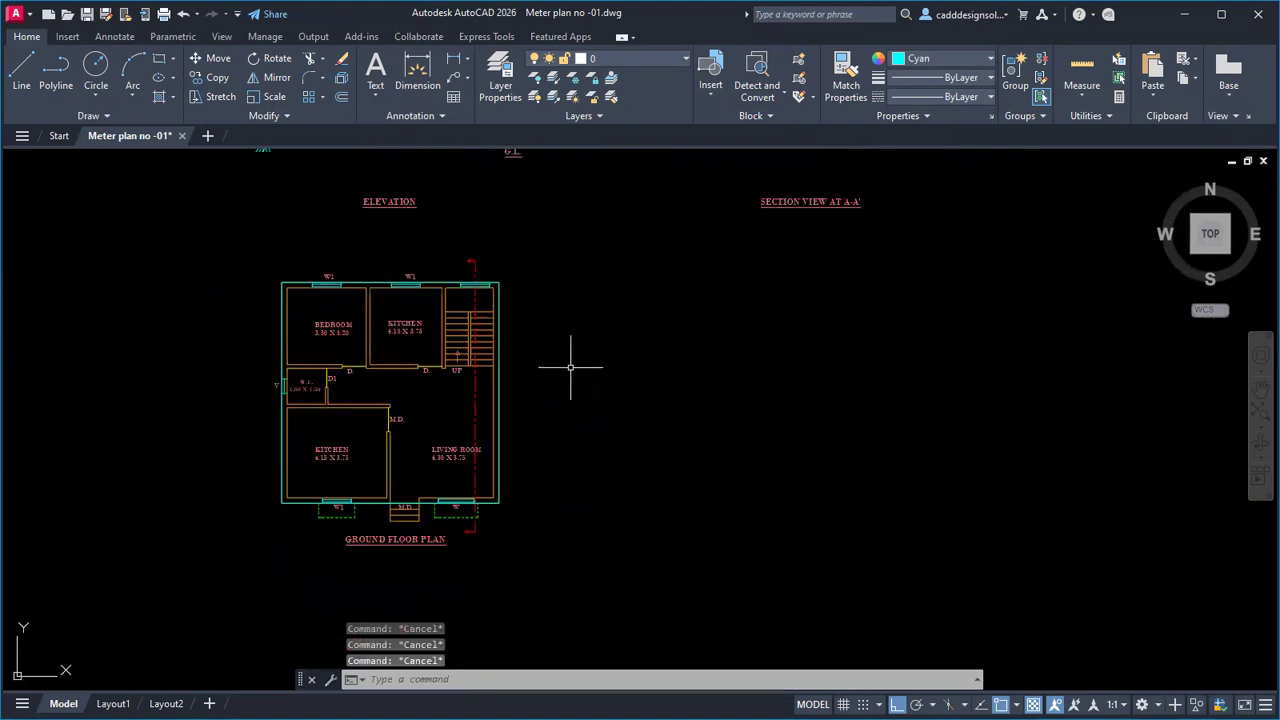
Step: Move the cyan outline off the ground floor plan to the empty area left of the elevation, with Ortho off
middle_click_drag(574, 357, 607, 351)
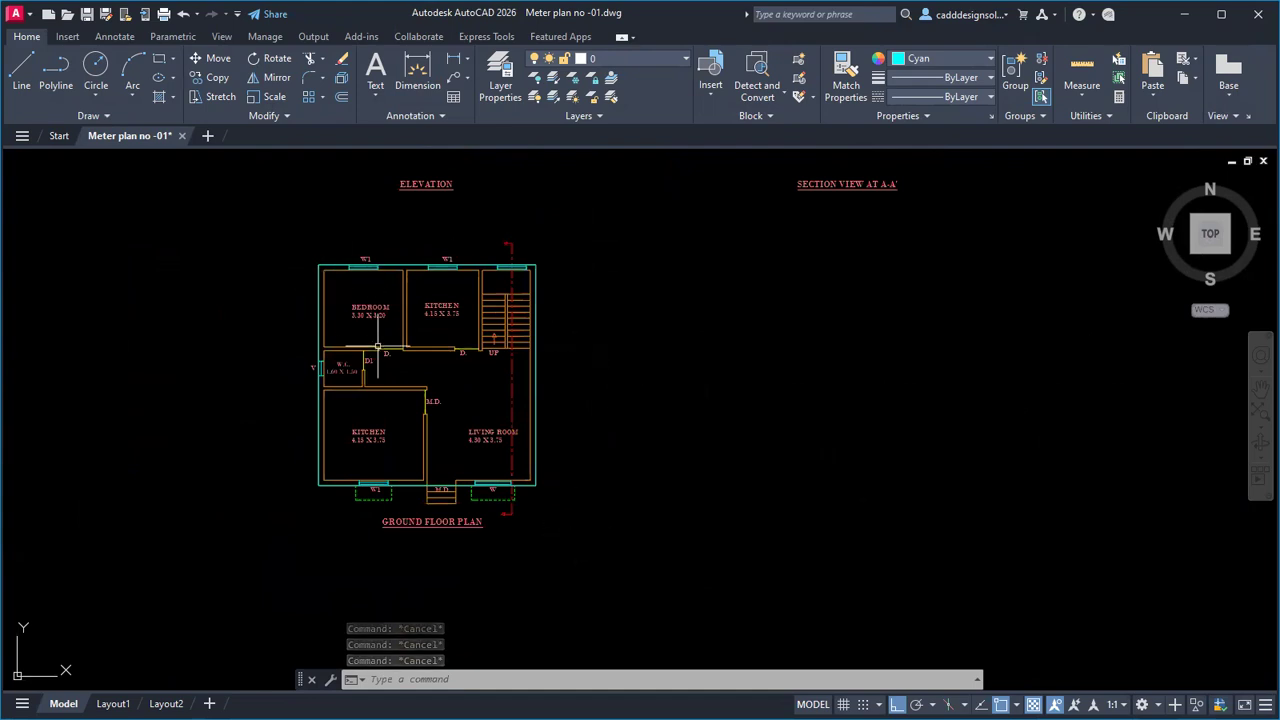
scroll(421, 358, "up", 2)
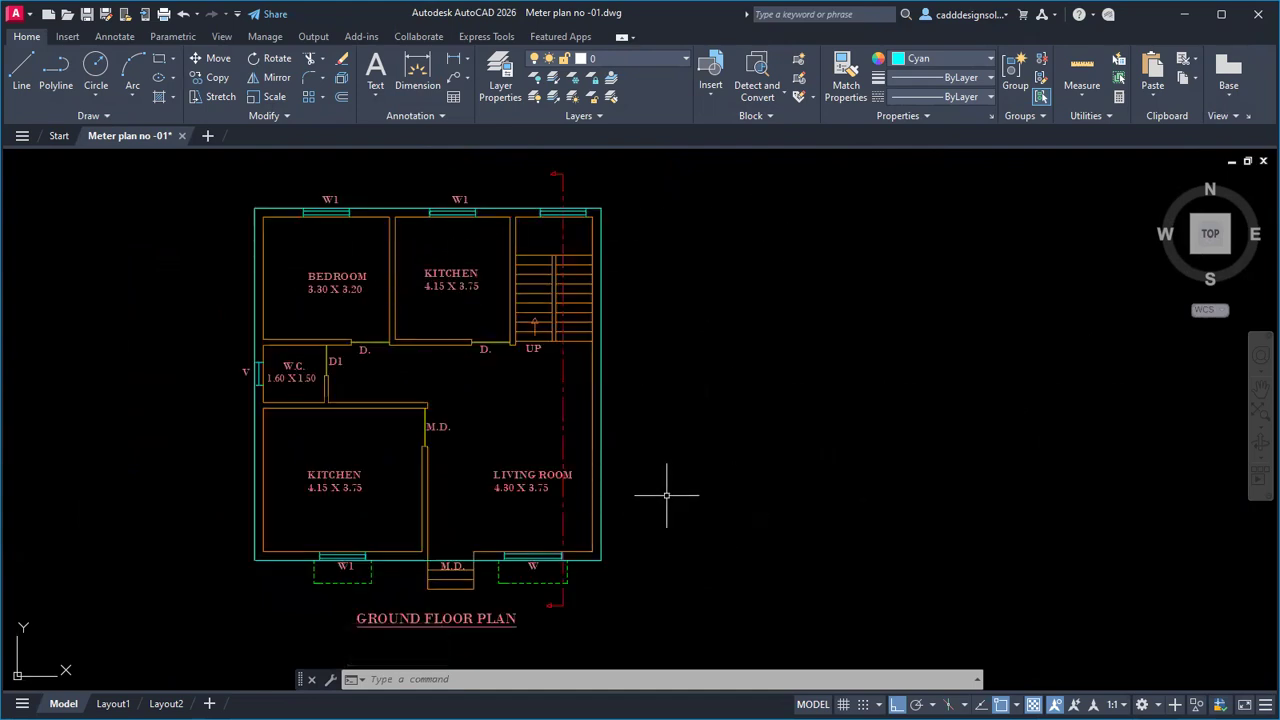
middle_click_drag(678, 467, 651, 475)
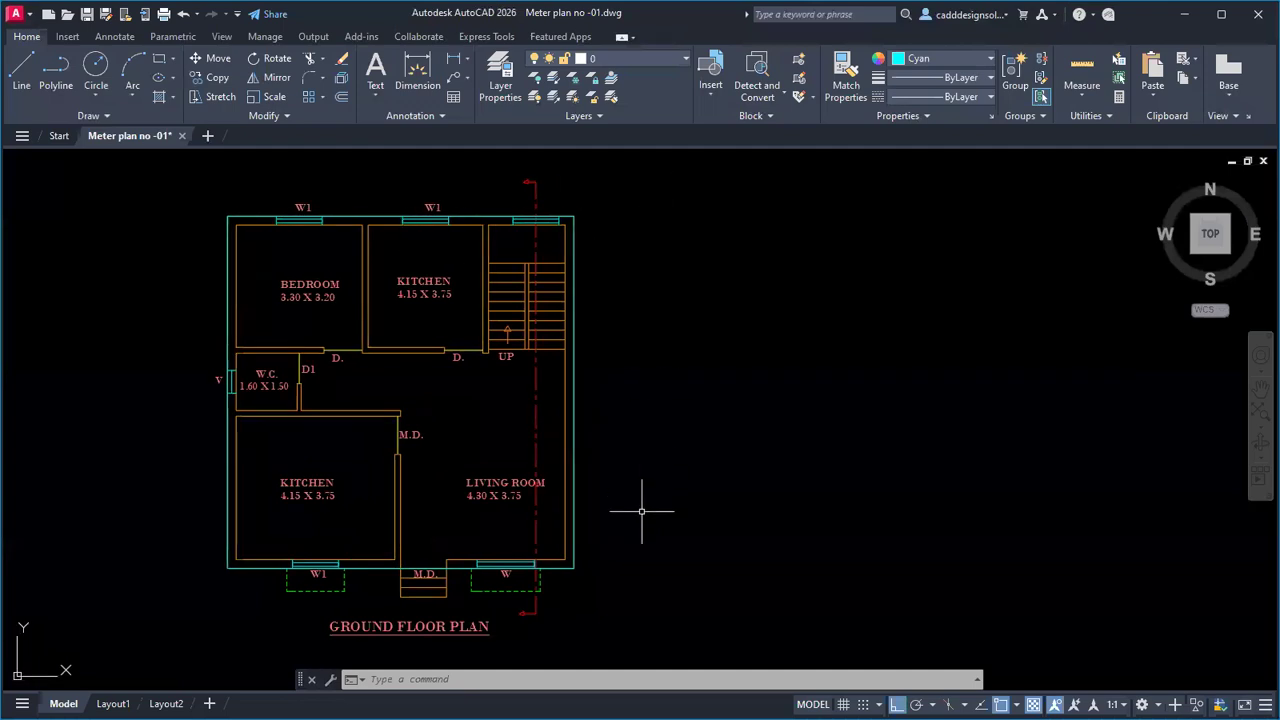
type("M")
key("Return")
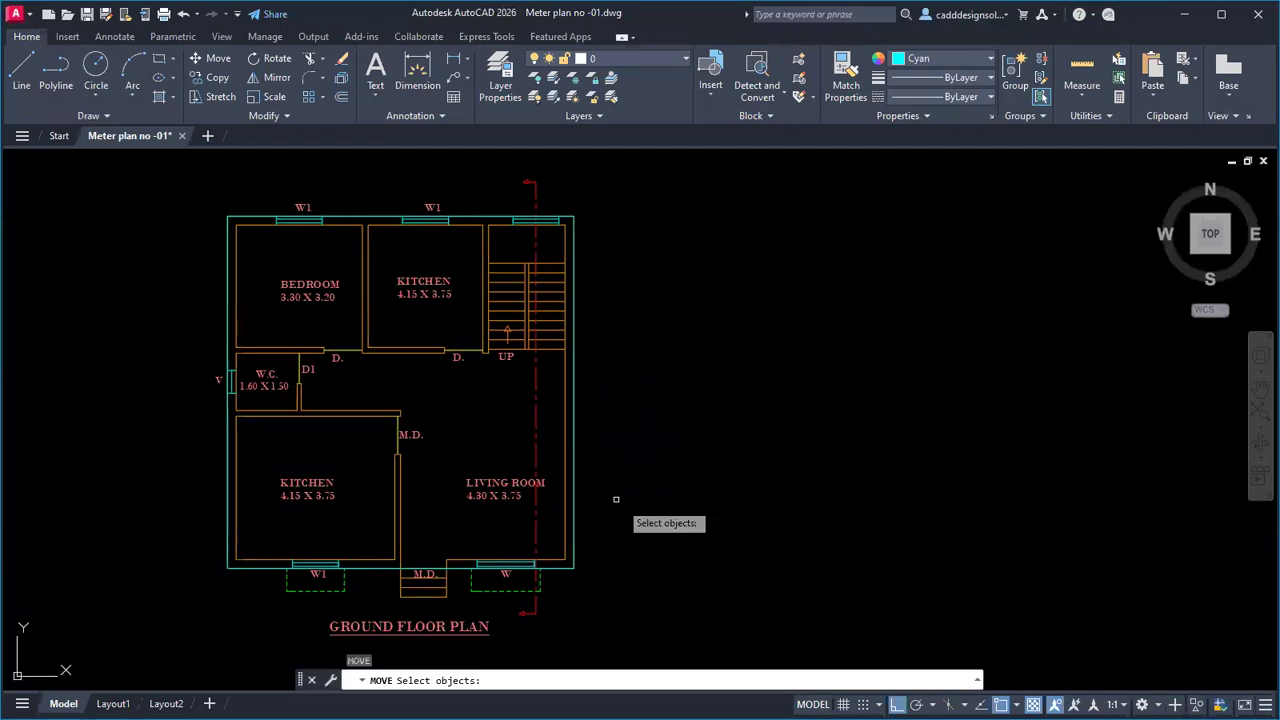
left_click(574, 467)
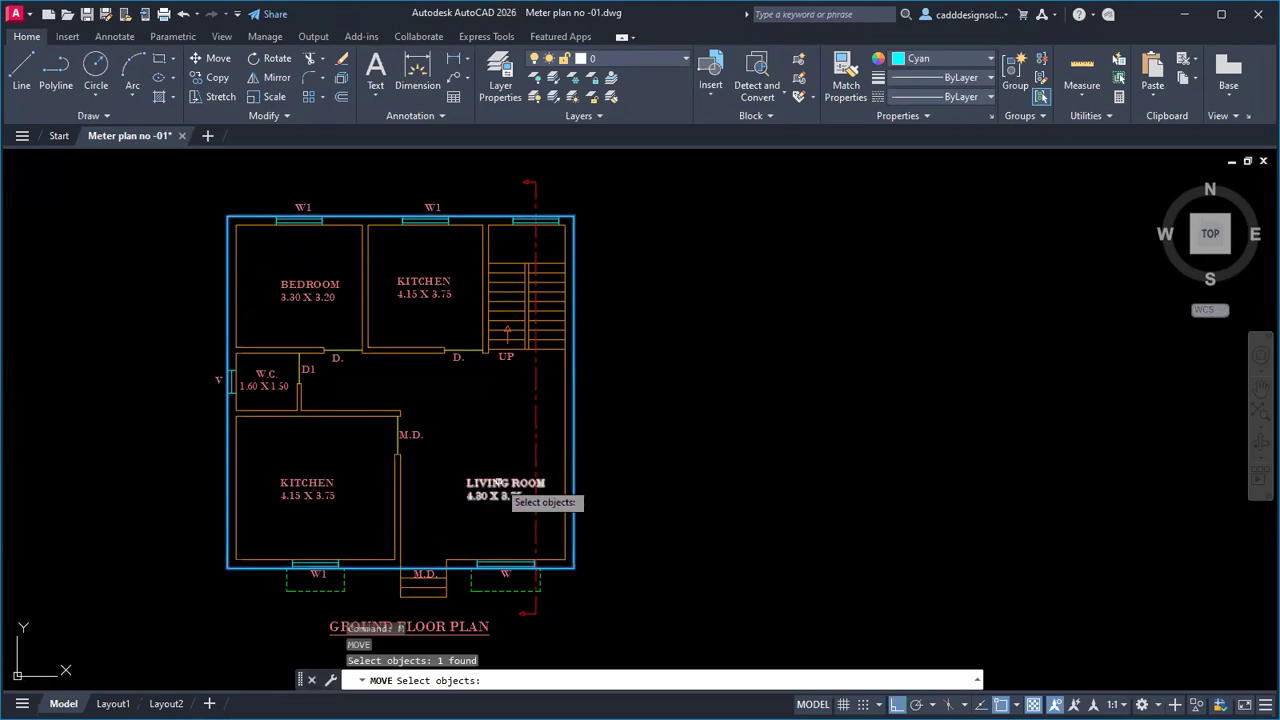
key("Return")
left_click(490, 445)
scroll(584, 498, "down", 4)
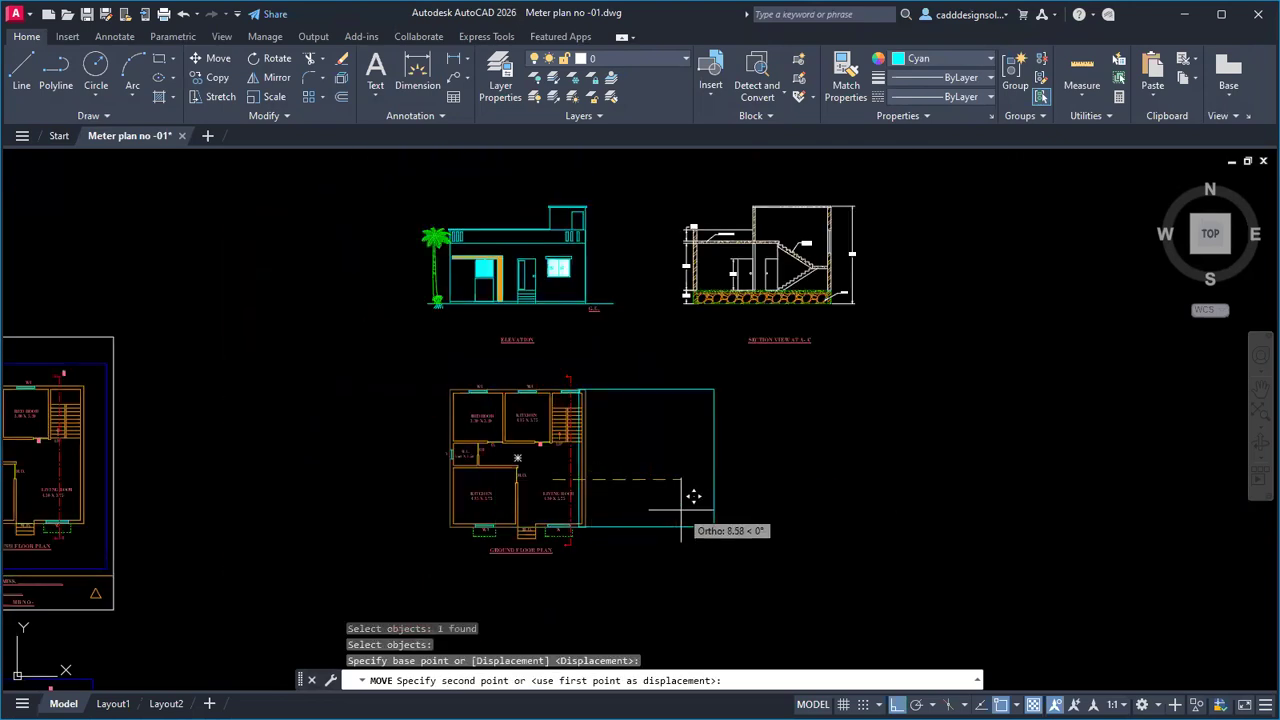
key("F8")
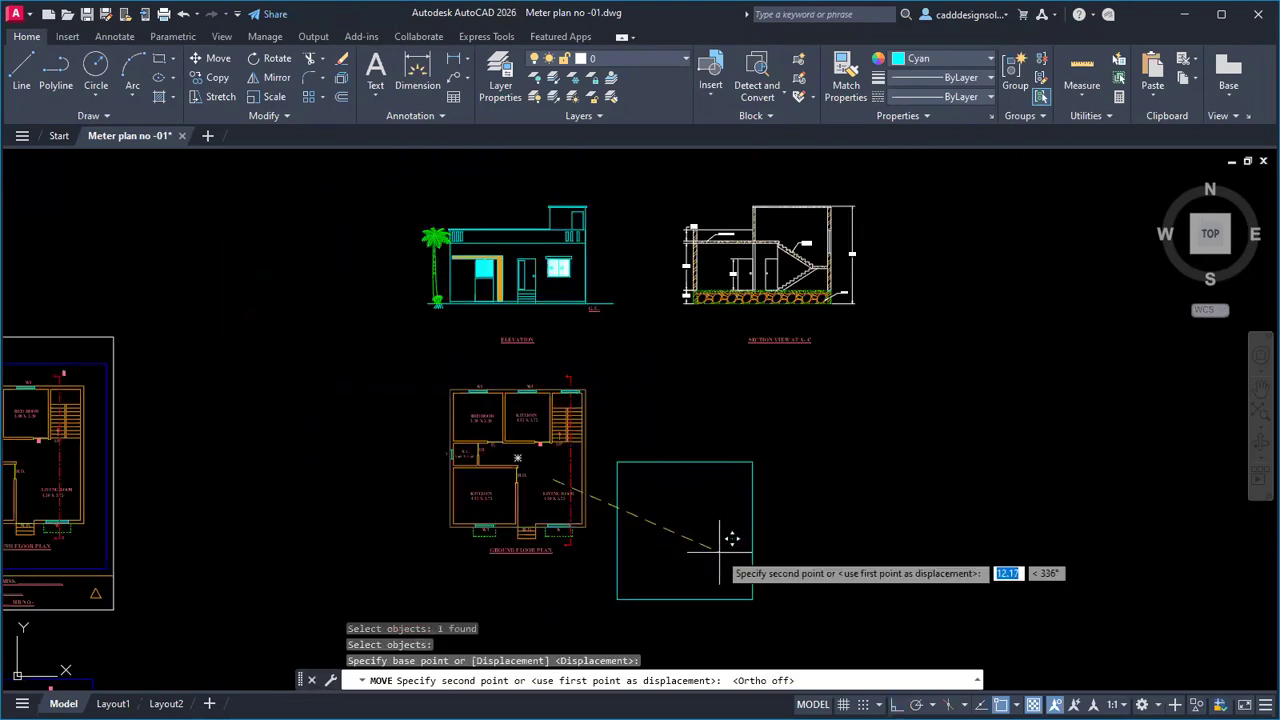
left_click(332, 352)
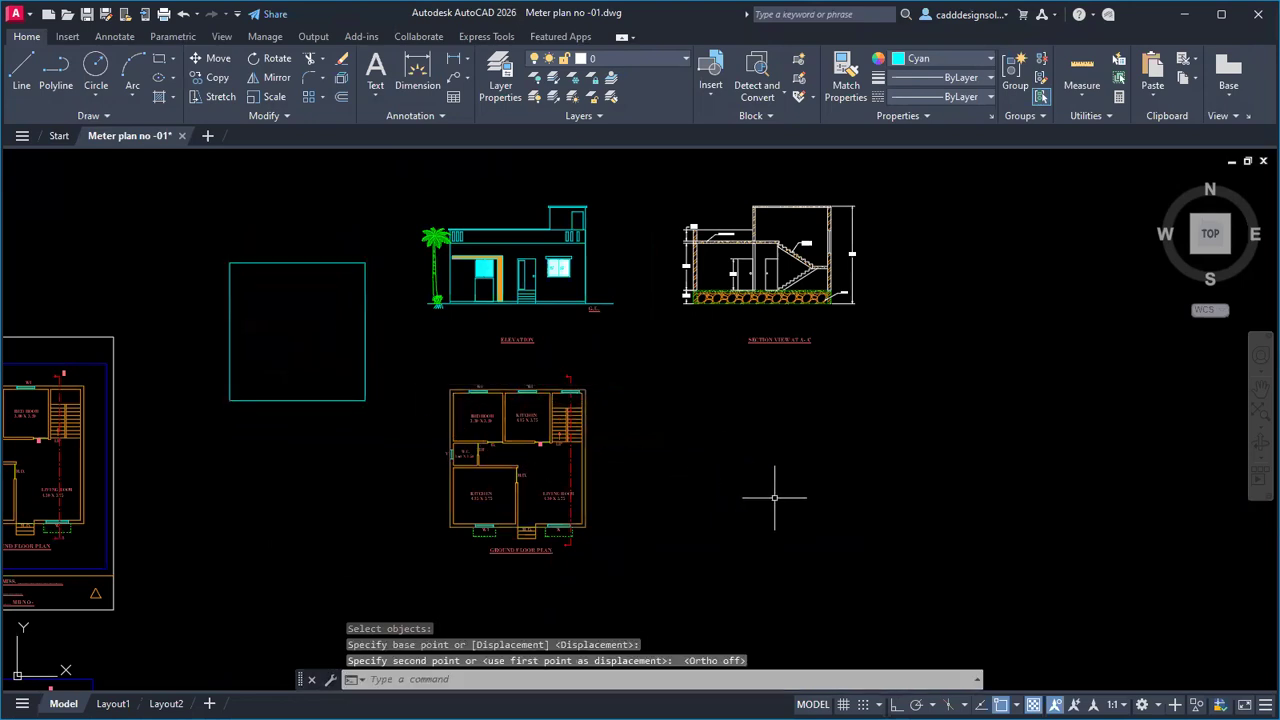
Step: Copy the cyan building outline to the empty area right of the ground floor plan, below the section view
type("co")
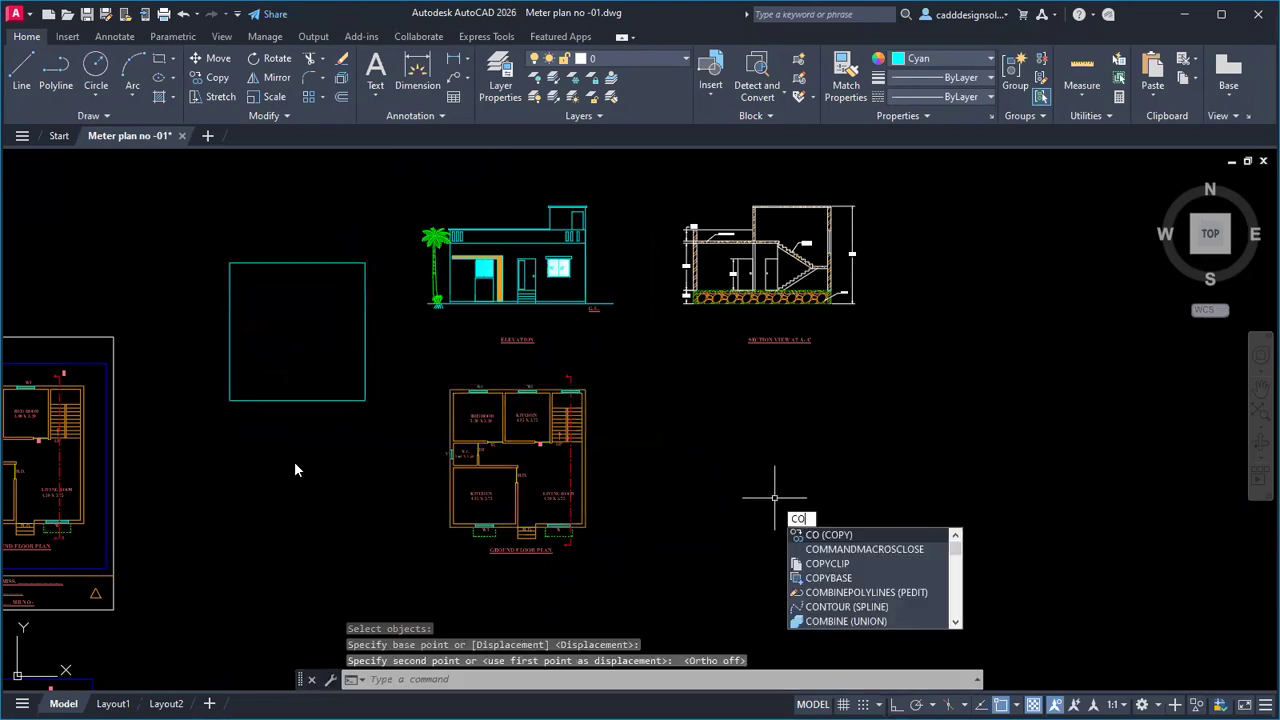
key("Return")
left_click(370, 432)
left_click(334, 393)
key("Return")
left_click(334, 368)
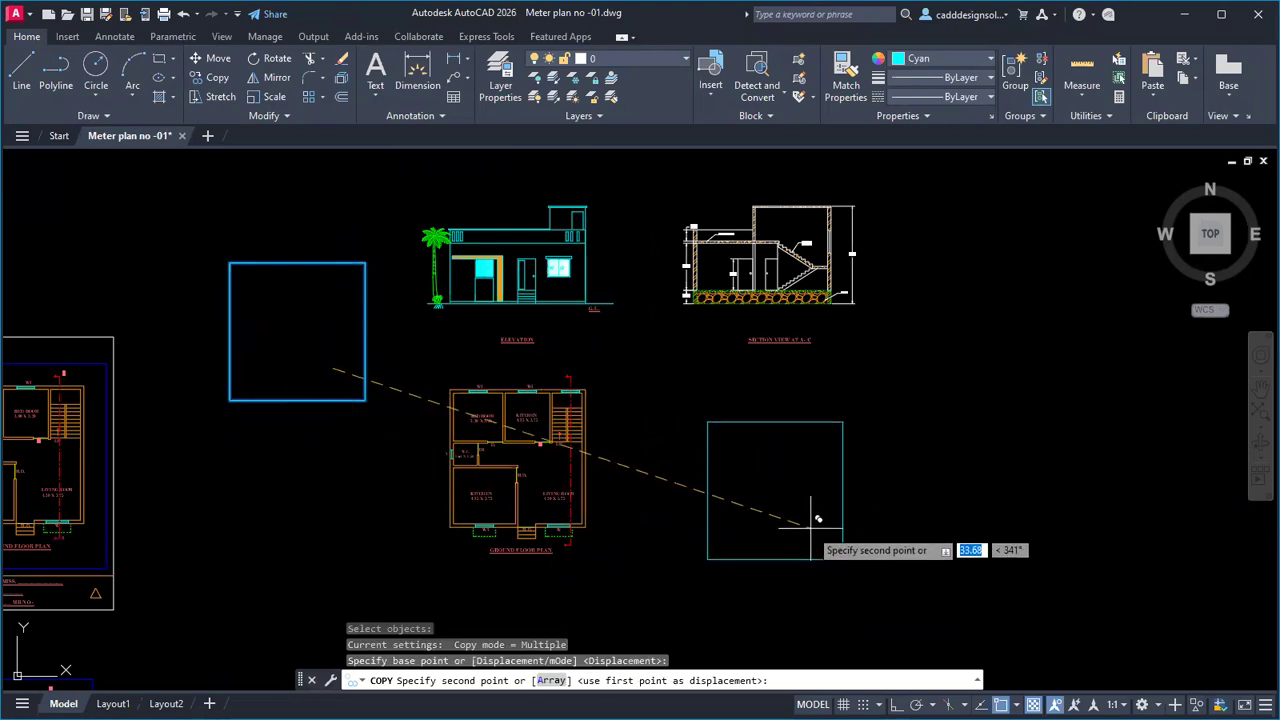
middle_click_drag(842, 520, 829, 506)
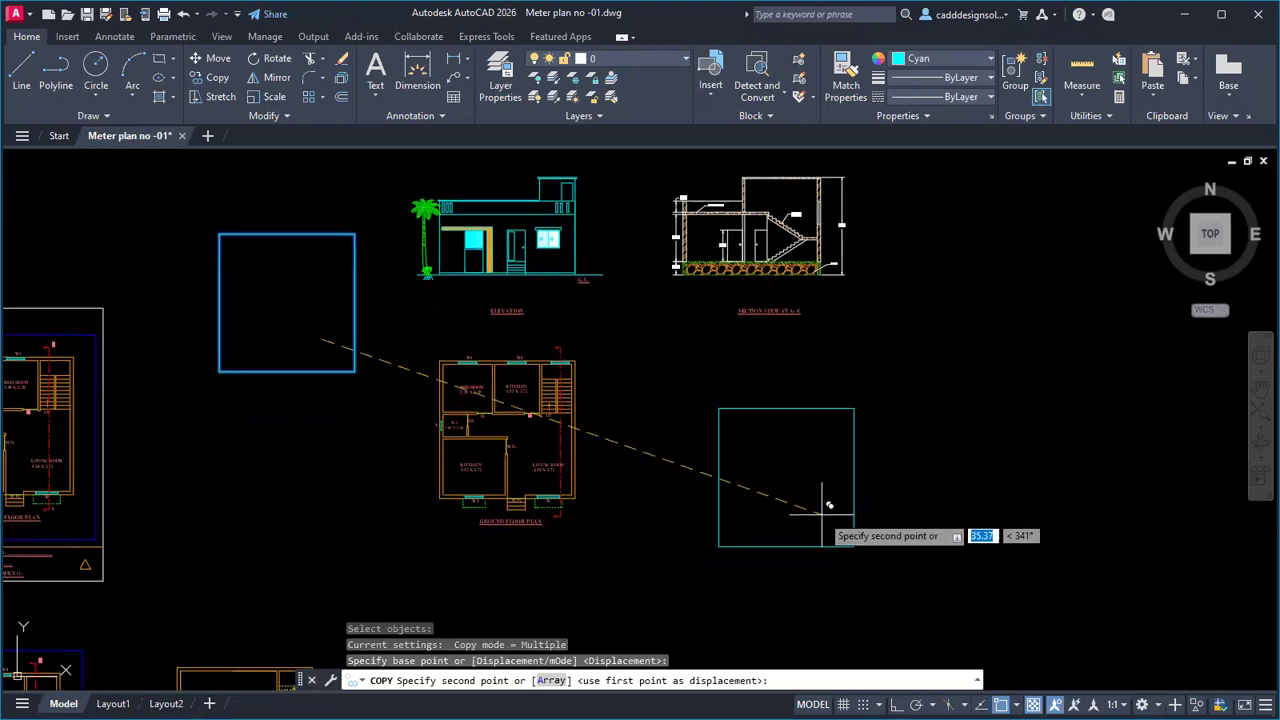
left_click(821, 500)
key("Escape")
key("Escape")
key("Escape")
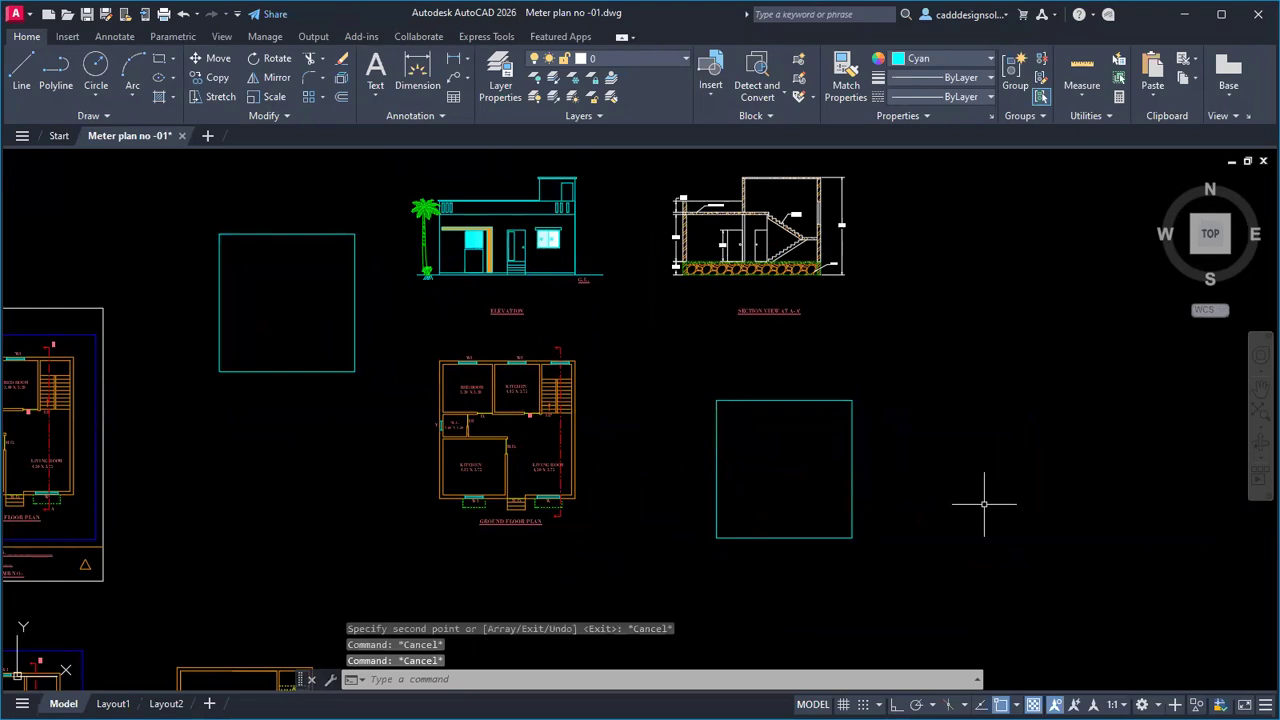
Step: Explode the copied cyan outline below the section view into separate lines
type("x")
key("Return")
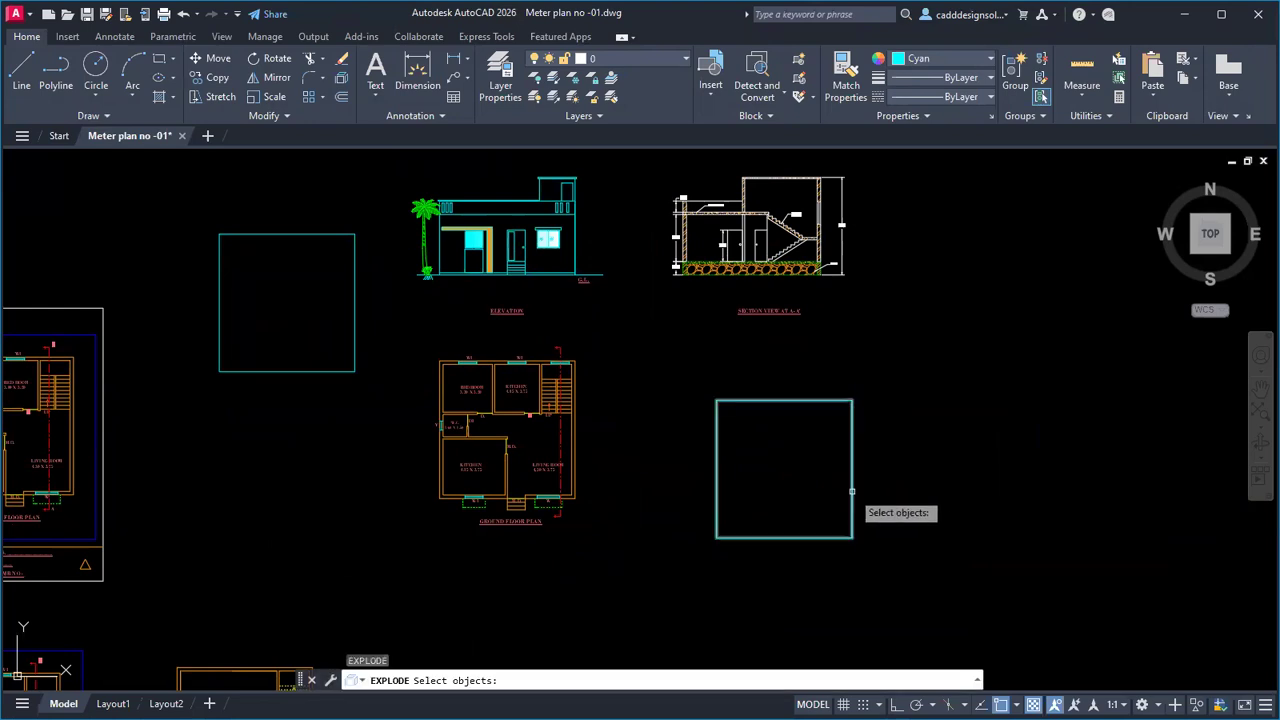
left_click(852, 491)
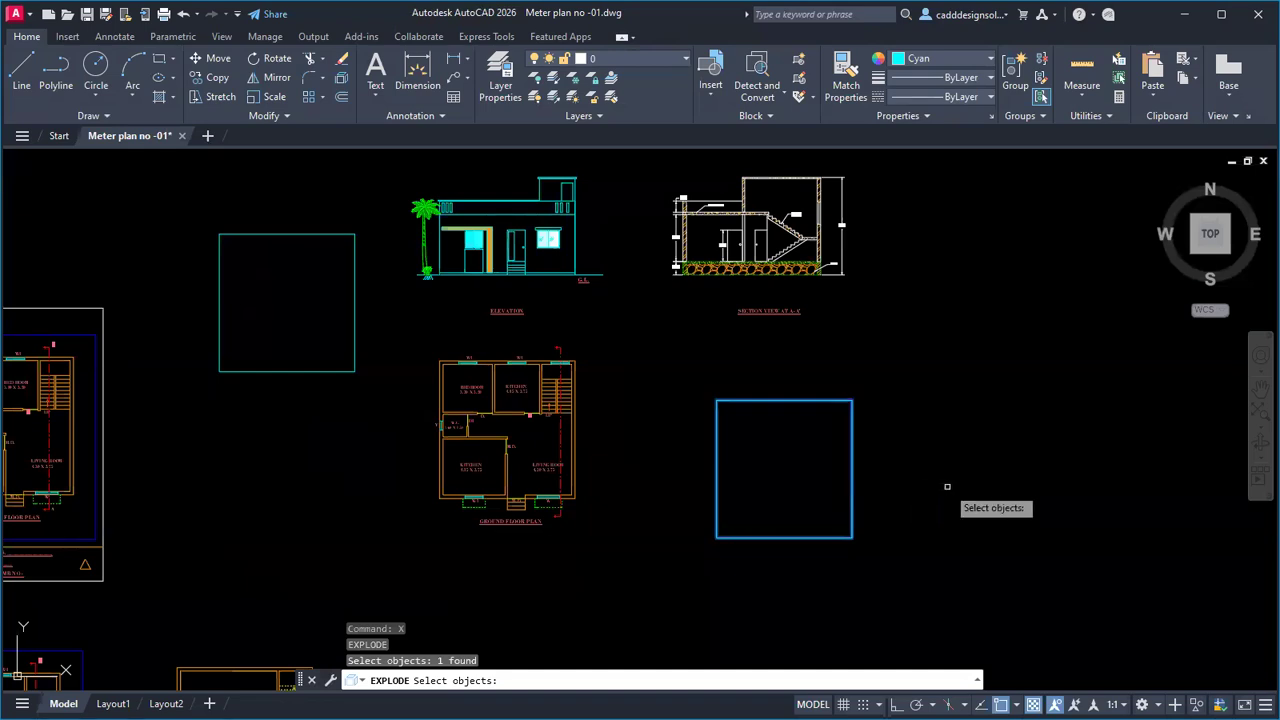
key("Return")
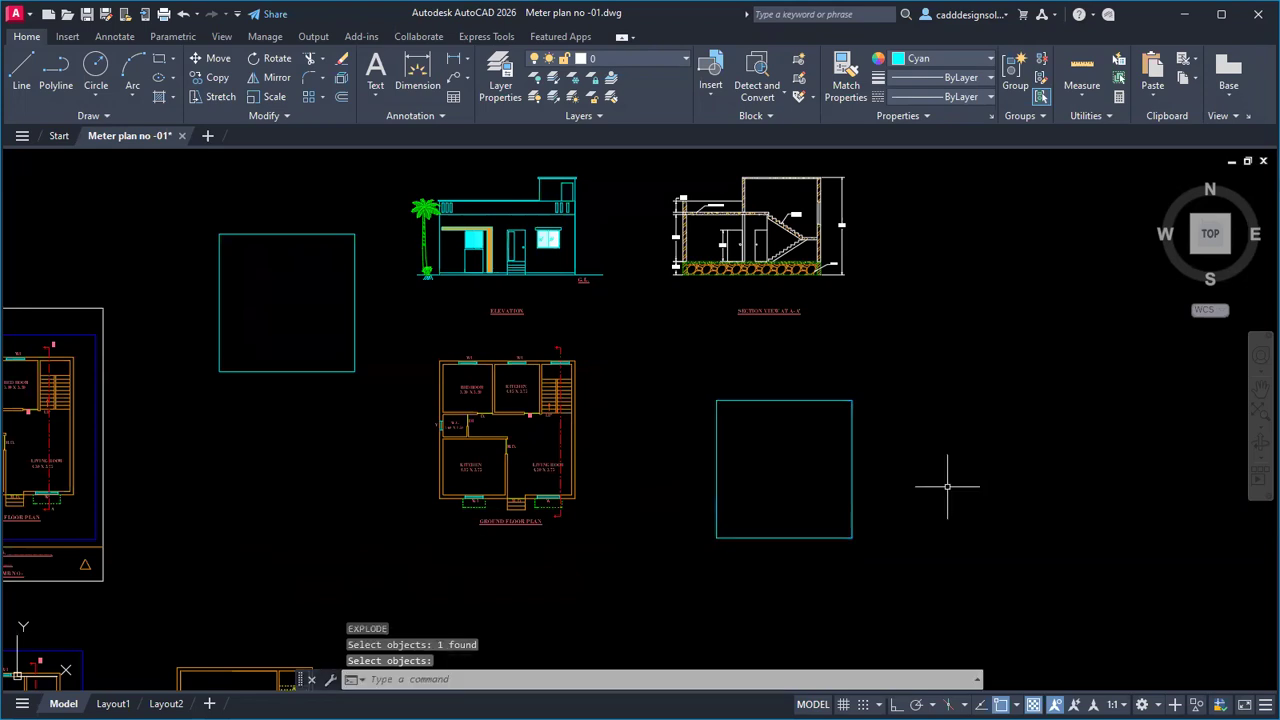
key("Escape")
key("Escape")
key("Escape")
Step: Offset the top, right and left lines of the exploded outline outward by 1.5
type("O")
key("Return")
type("1.5")
key("Return")
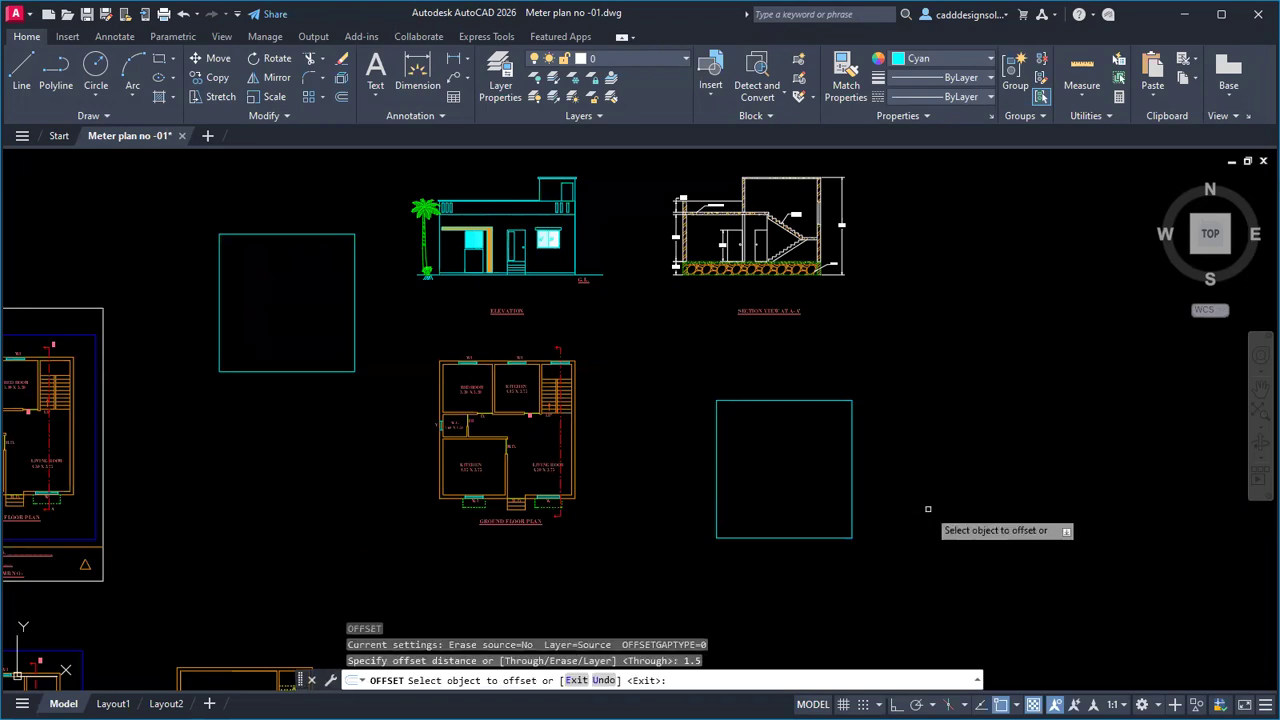
left_click(802, 400)
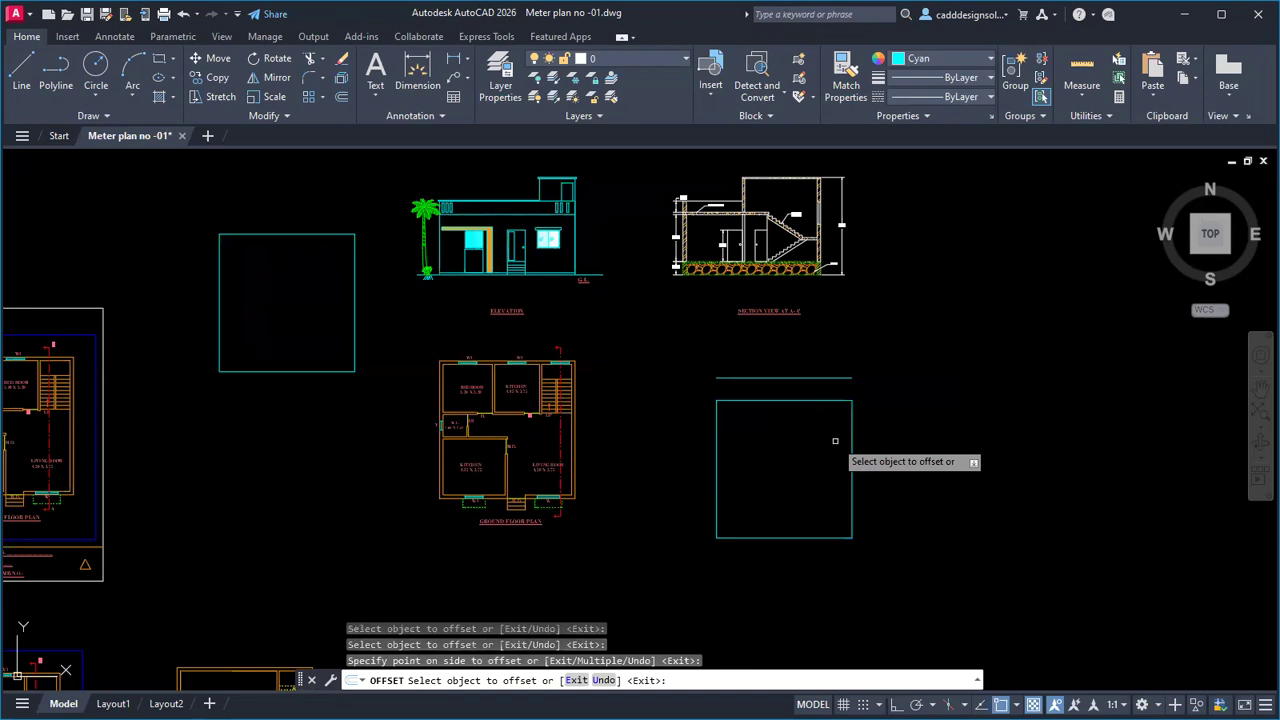
left_click(877, 470)
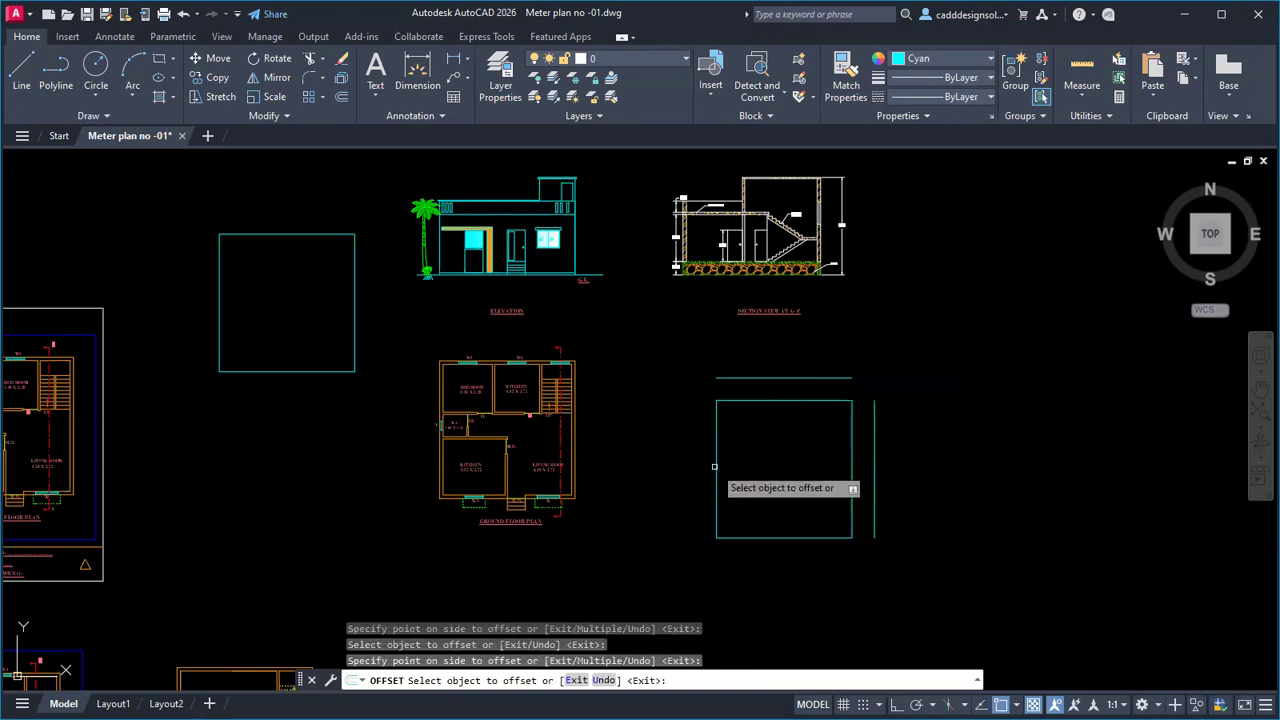
left_click(715, 474)
left_click(700, 502)
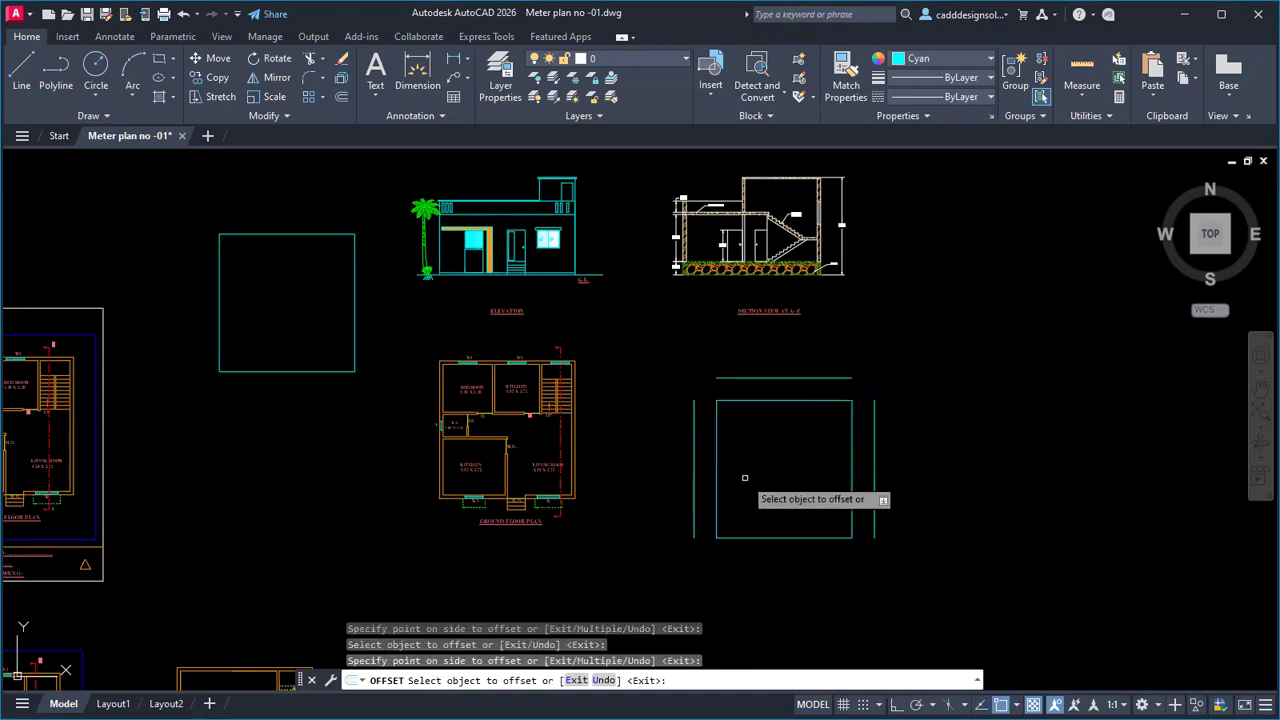
Step: Offset the bottom line of the exploded outline outward by 3 and end the command
middle_click_drag(749, 519, 721, 479)
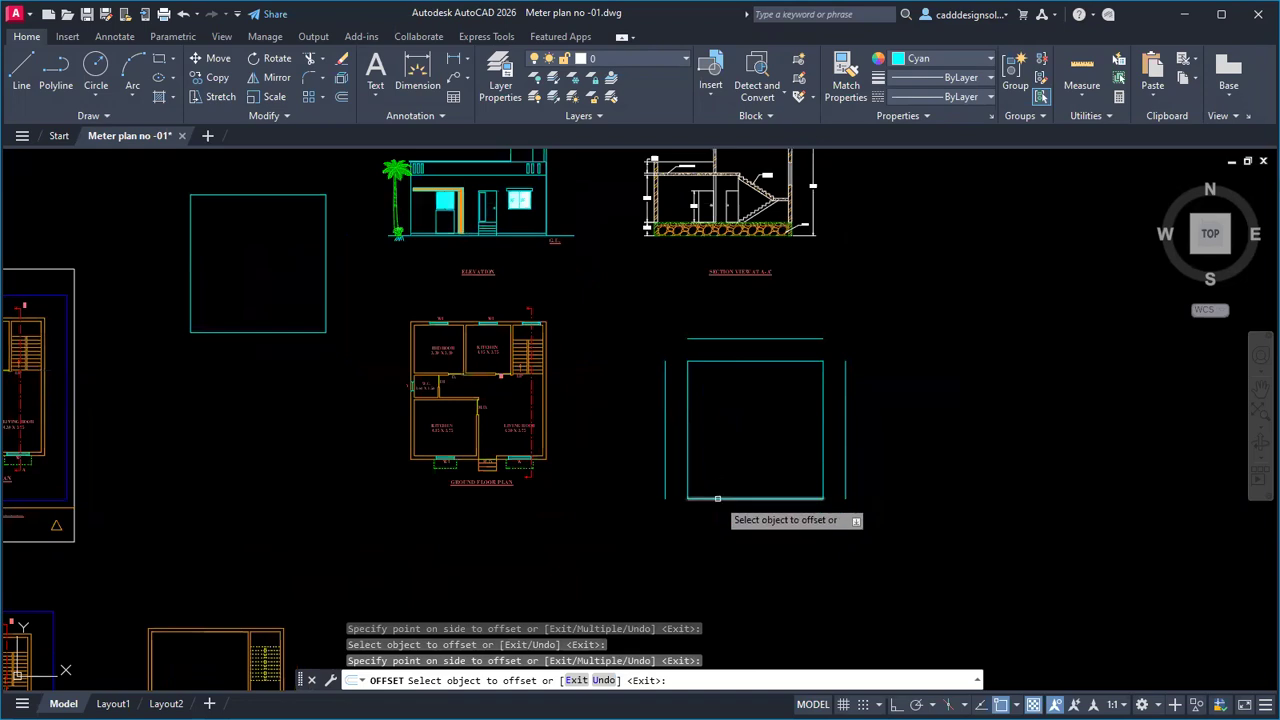
left_click(717, 498)
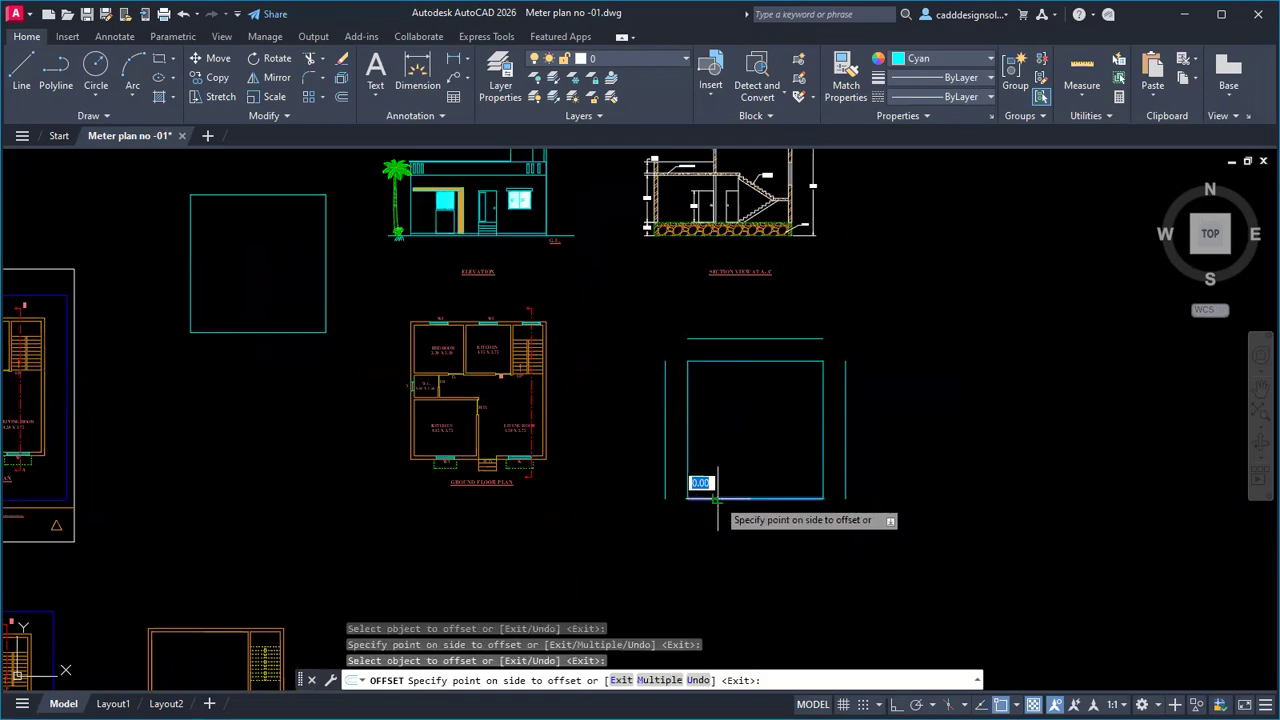
left_click(720, 558)
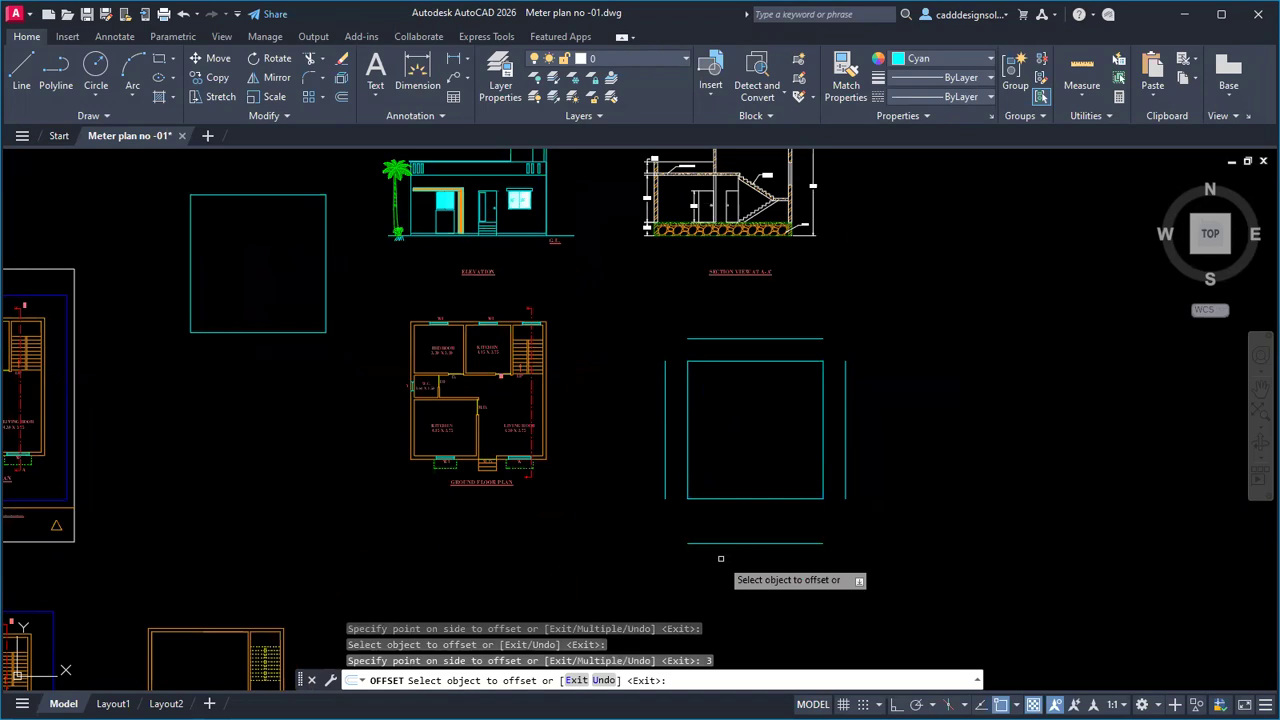
key("Escape")
key("Escape")
Step: Fillet the left offset line with the bottom and top offset lines to form sharp left corners of the plot boundary
type("f")
key("Return")
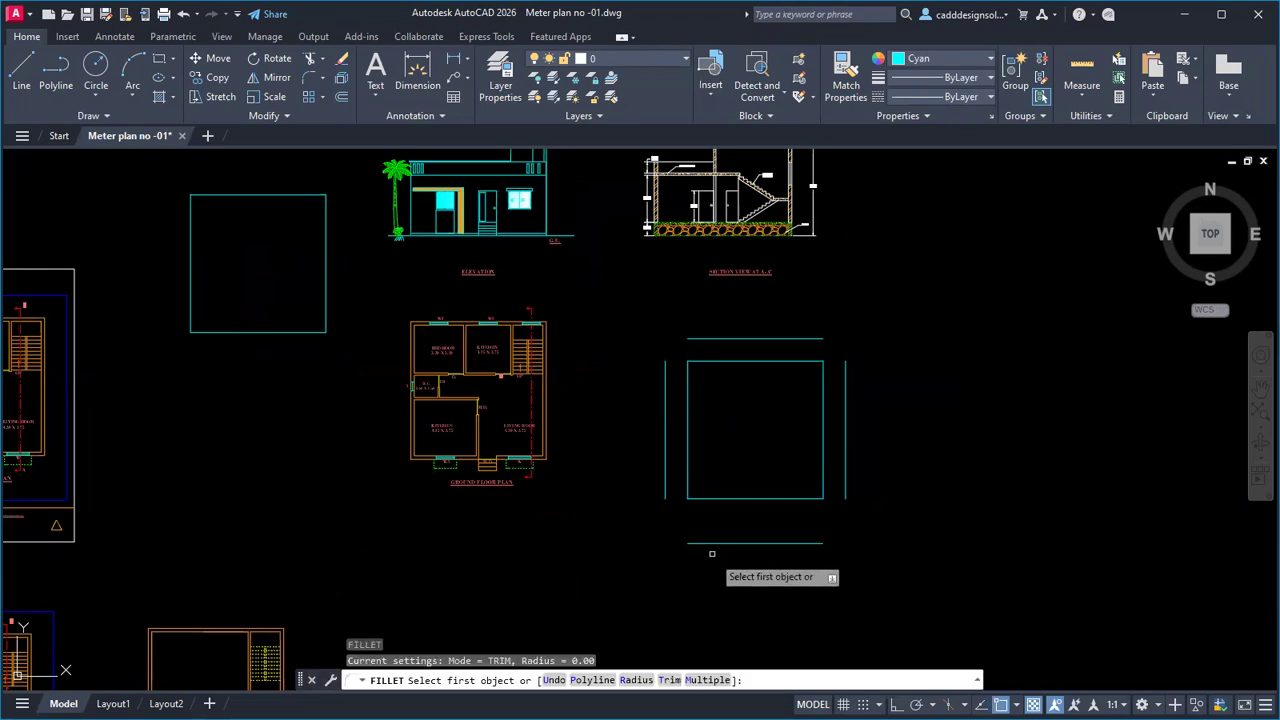
left_click(716, 543)
left_click(664, 484)
key("Return")
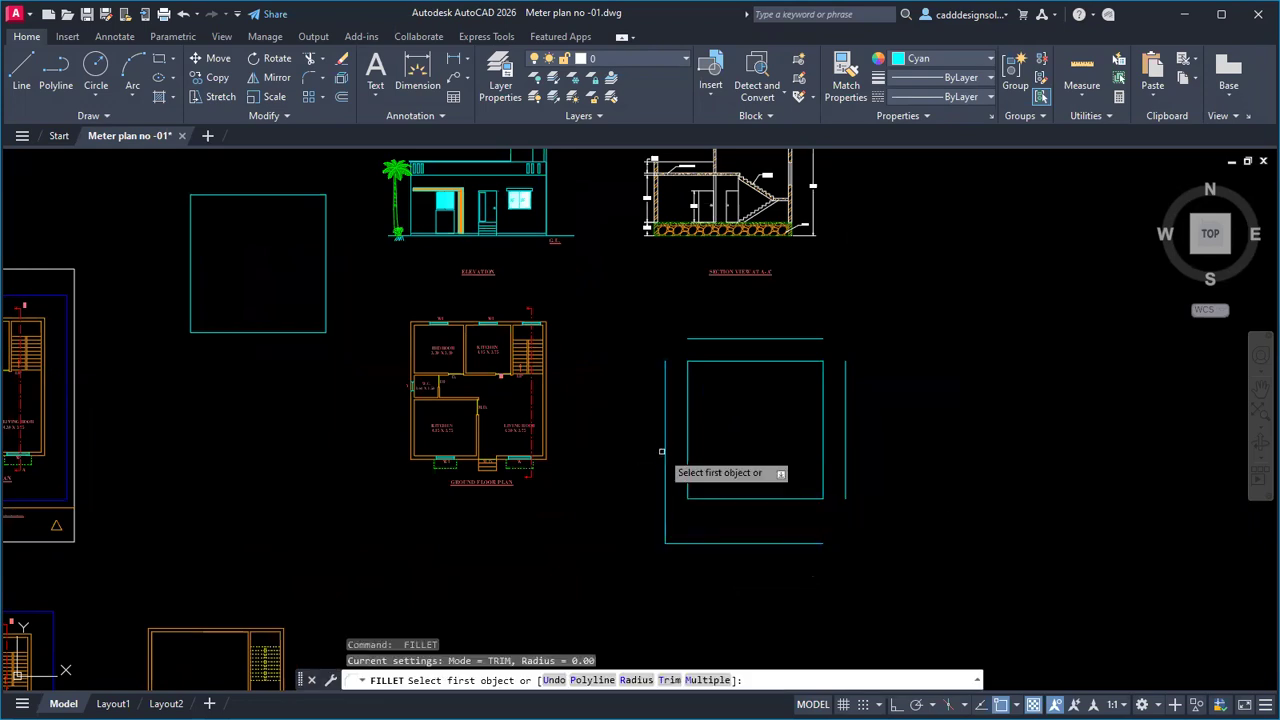
left_click(665, 444)
left_click(703, 337)
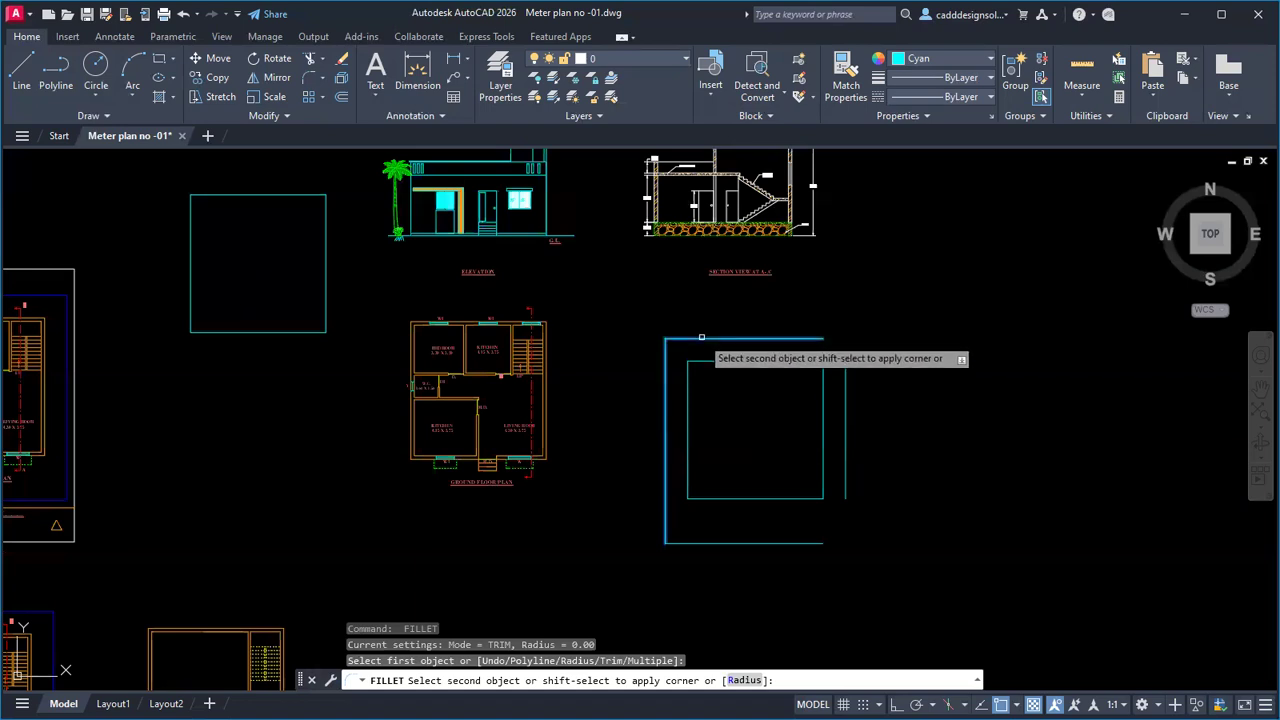
Step: Fillet the right offset line with the top and bottom offset lines to close the plot boundary with sharp corners
key("Return")
left_click(845, 387)
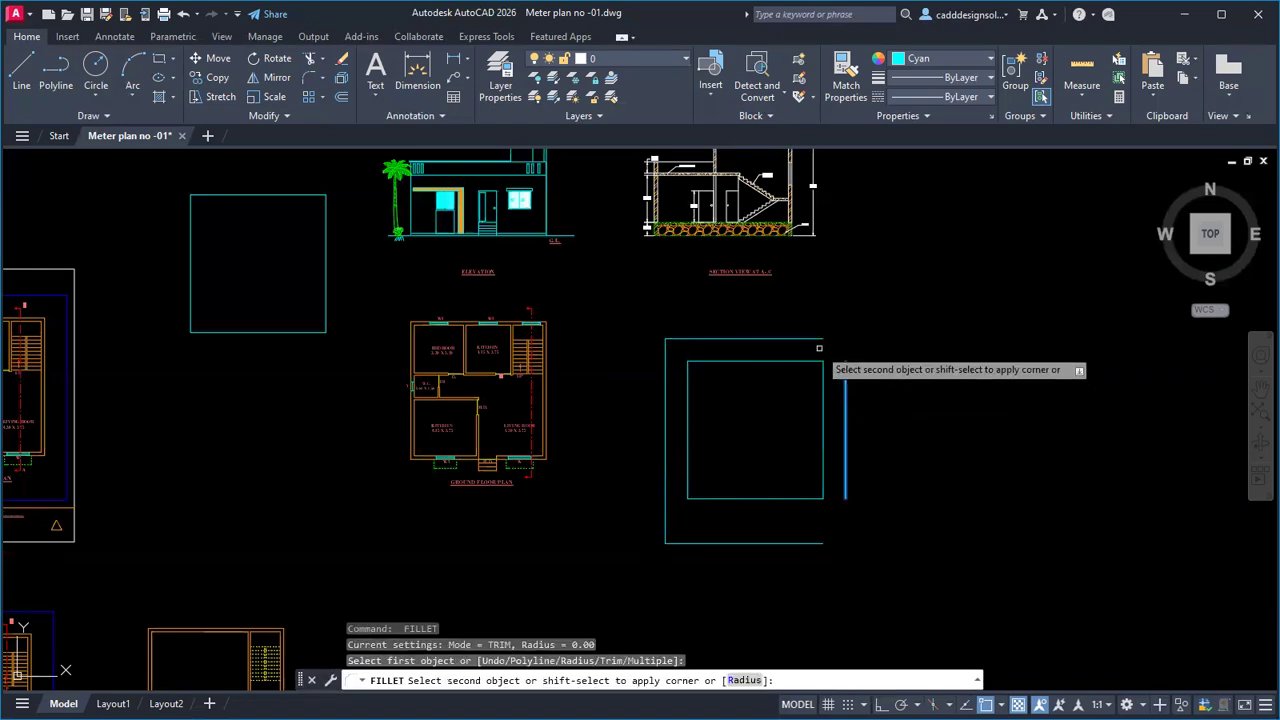
left_click(817, 339)
key("Return")
left_click(791, 543)
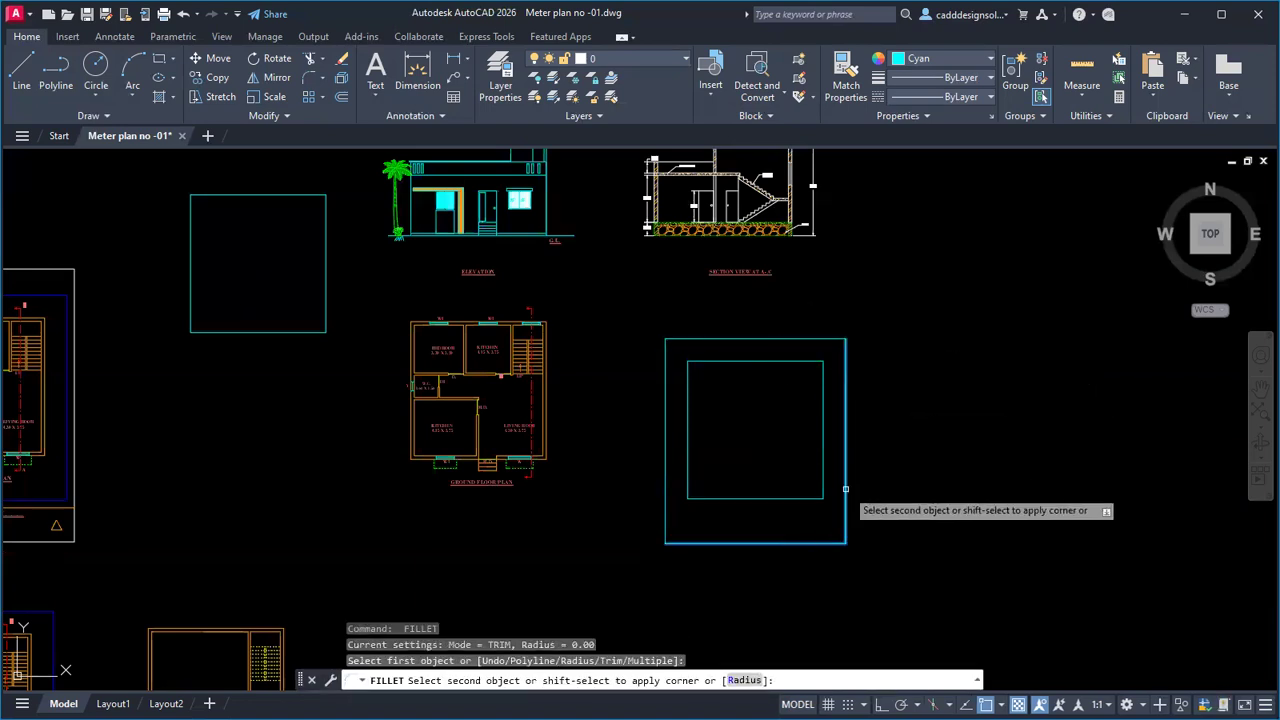
left_click(845, 488)
middle_click_drag(886, 481, 823, 459)
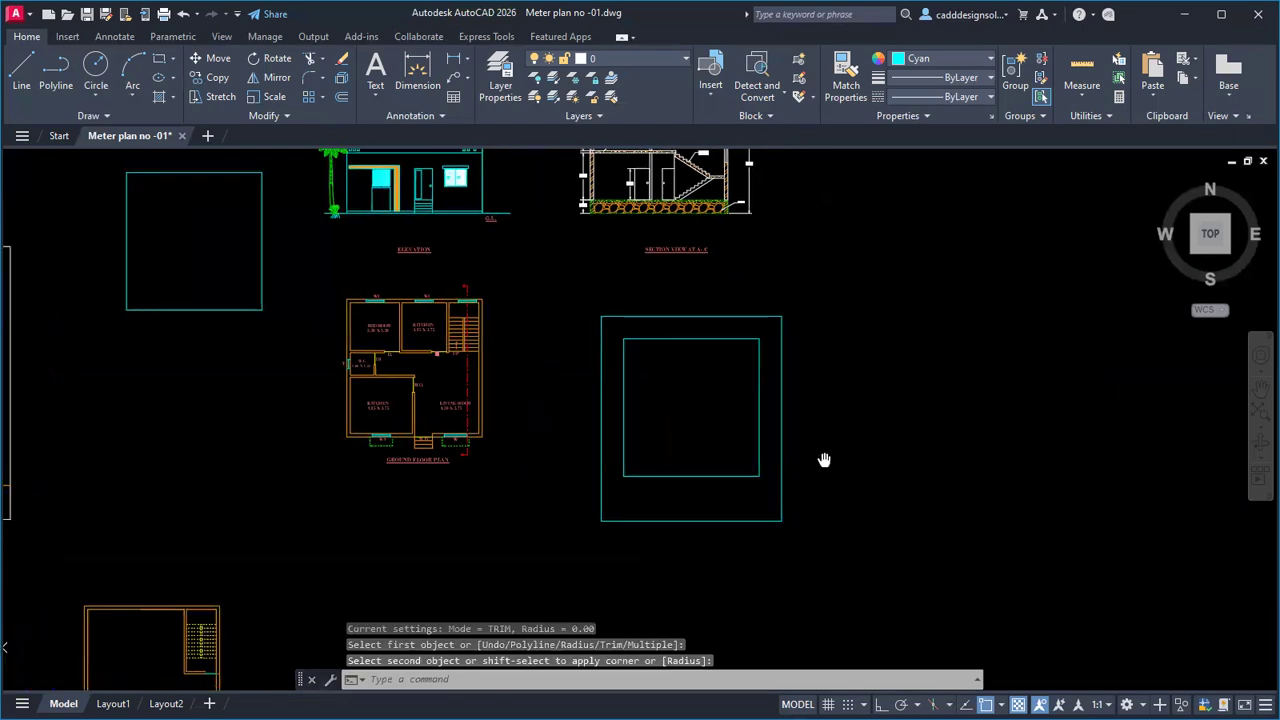
key("Escape")
key("Escape")
key("Escape")
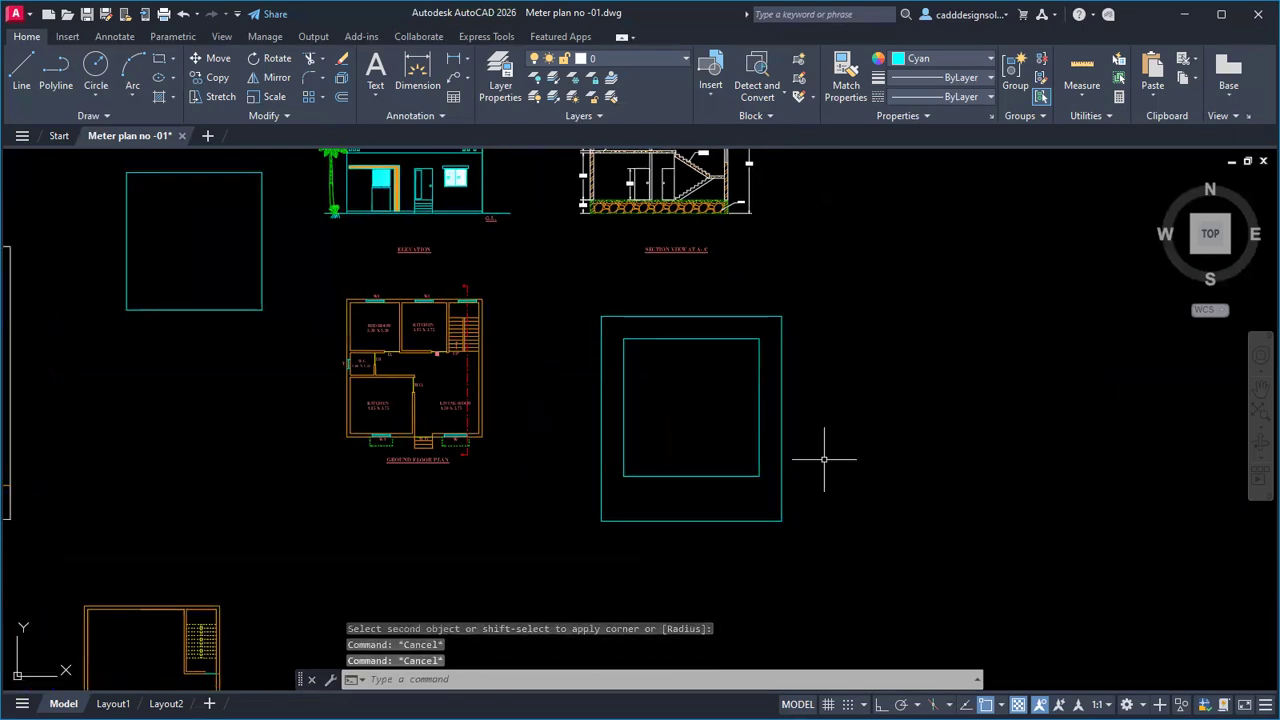
type("CO")
key("Escape")
mouse_move(857, 434)
middle_mouse_down()
mouse_move(806, 491)
mouse_move(811, 503)
mouse_move(789, 443)
middle_mouse_up()
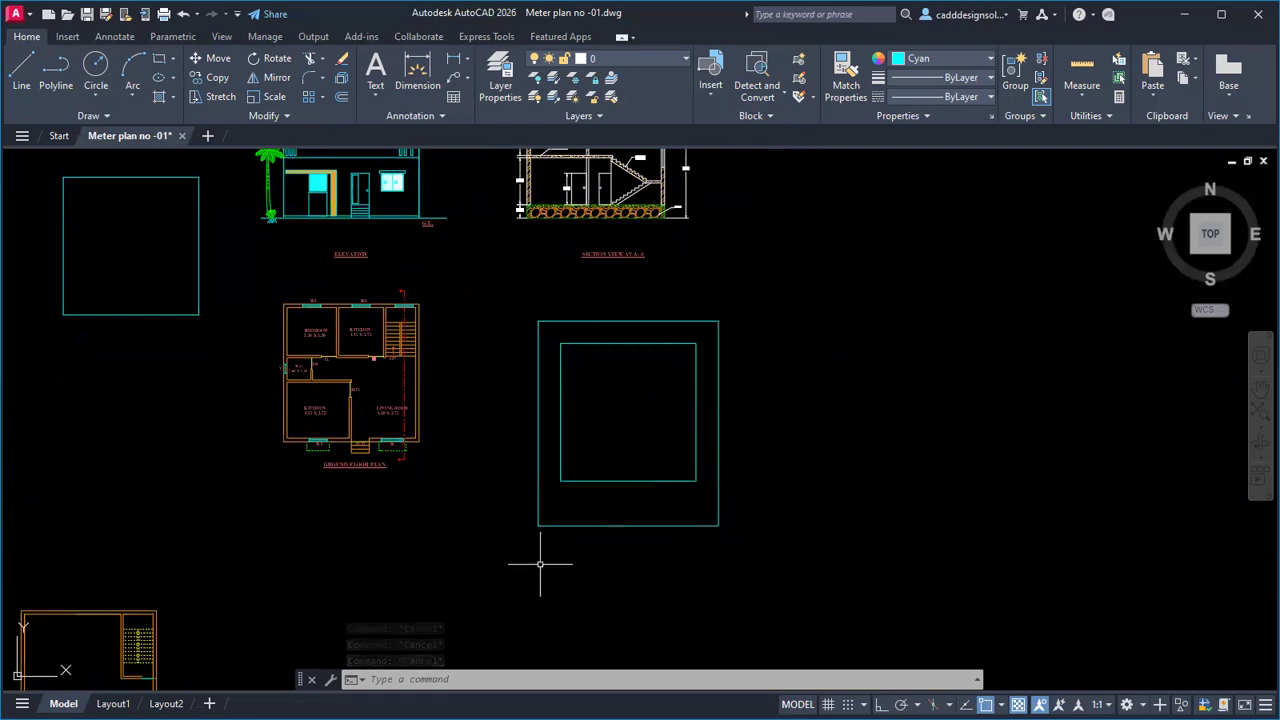
key("Escape")
key("Escape")
key("Escape")
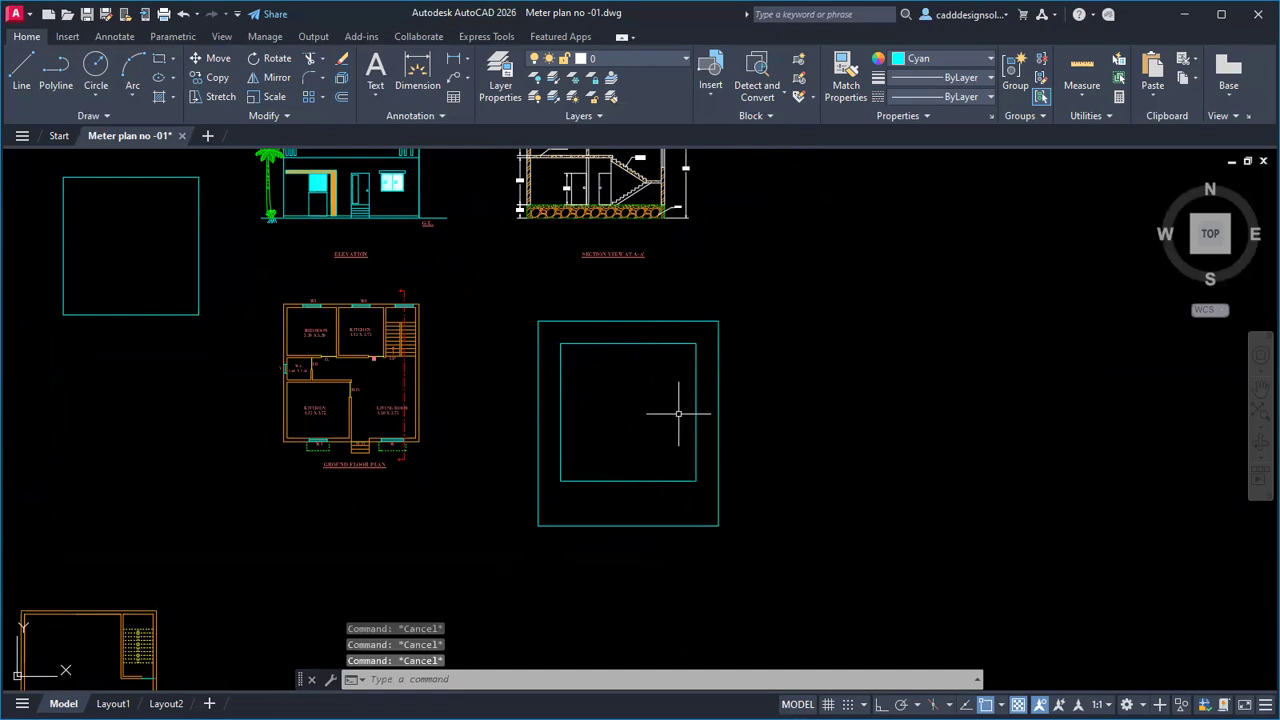
Step: Join the four outer boundary lines into a single polyline and clear the selection
left_click(722, 423)
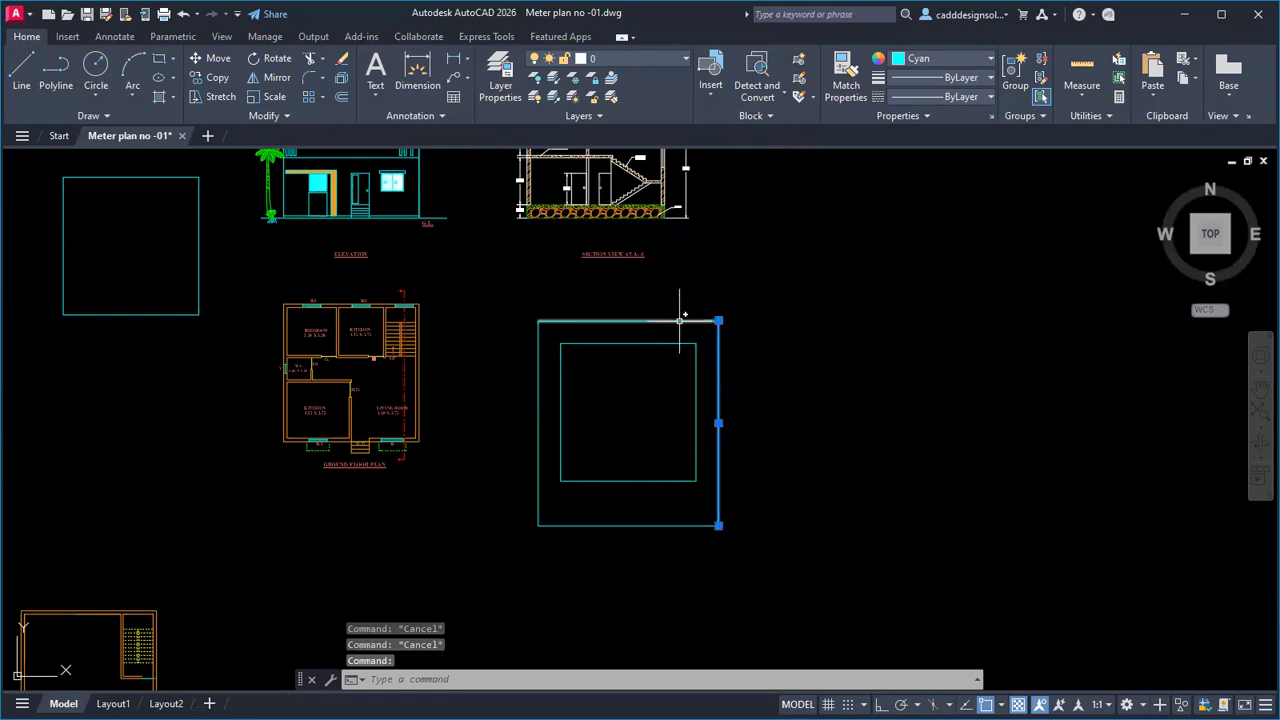
left_click(655, 321)
left_click(538, 405)
left_click(629, 524)
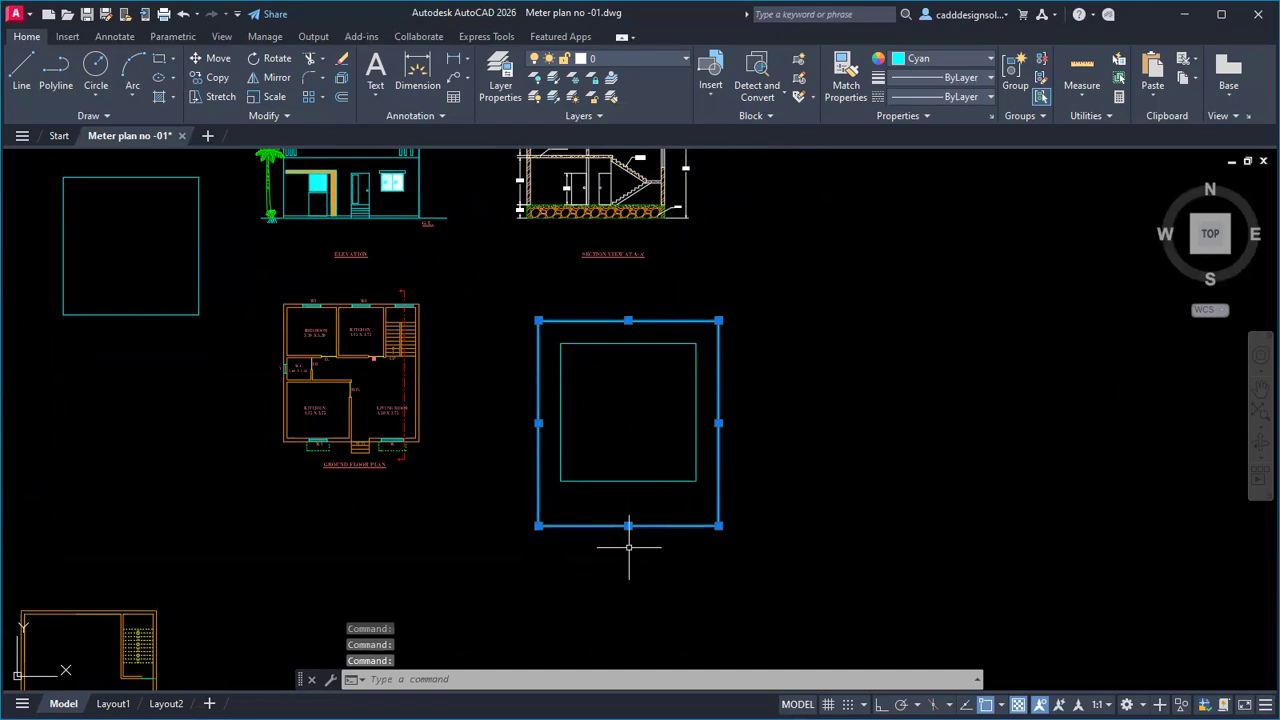
type("j")
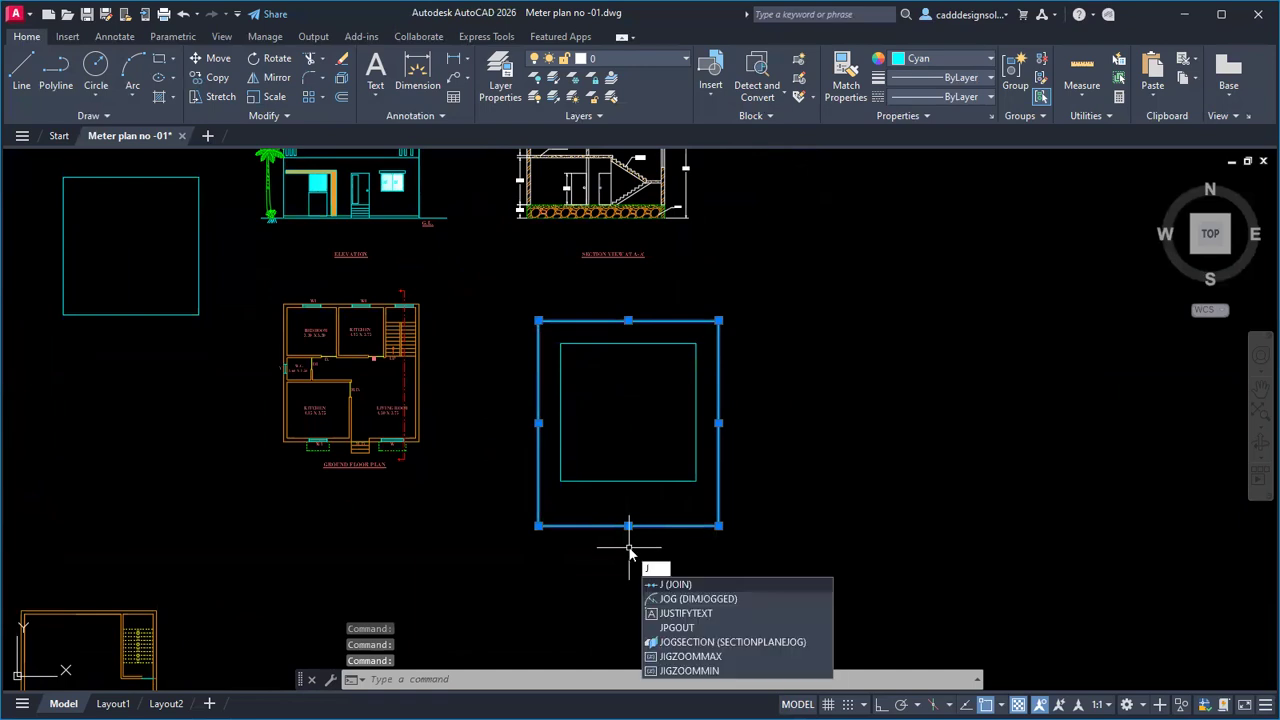
key("Return")
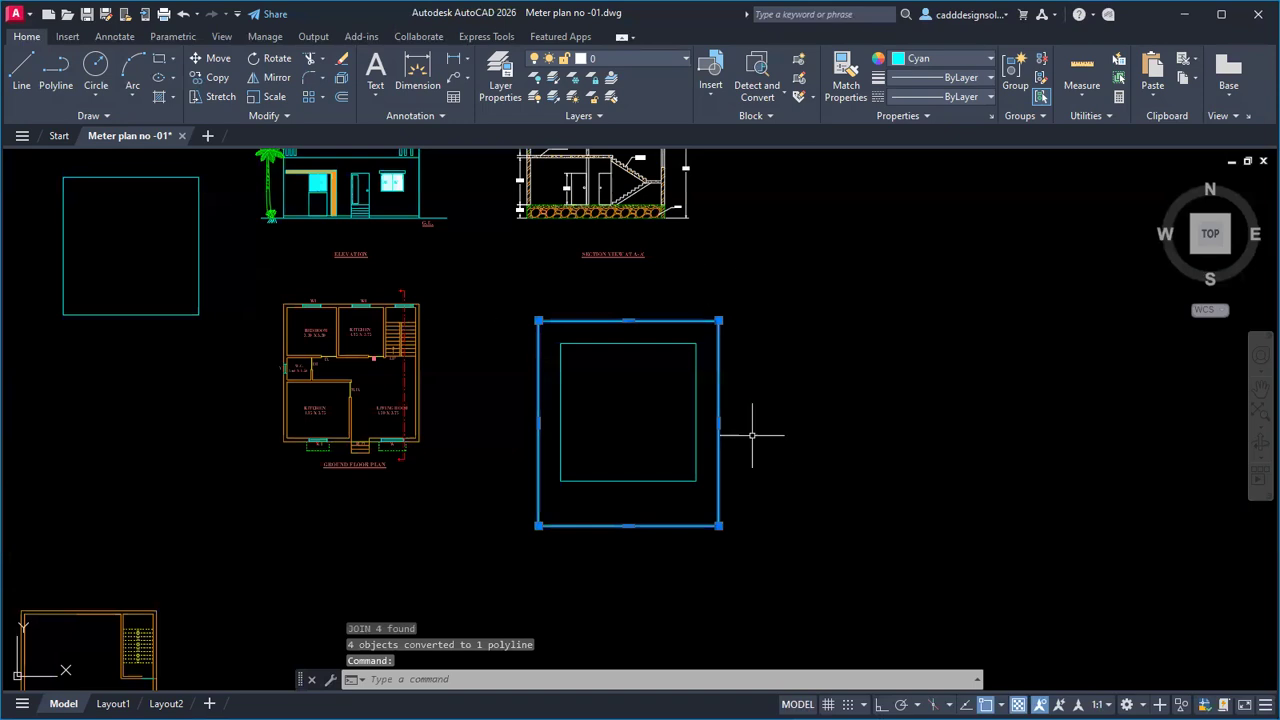
key("Escape")
key("Escape")
Step: List the properties of the outer boundary polyline and examine its area
type("li")
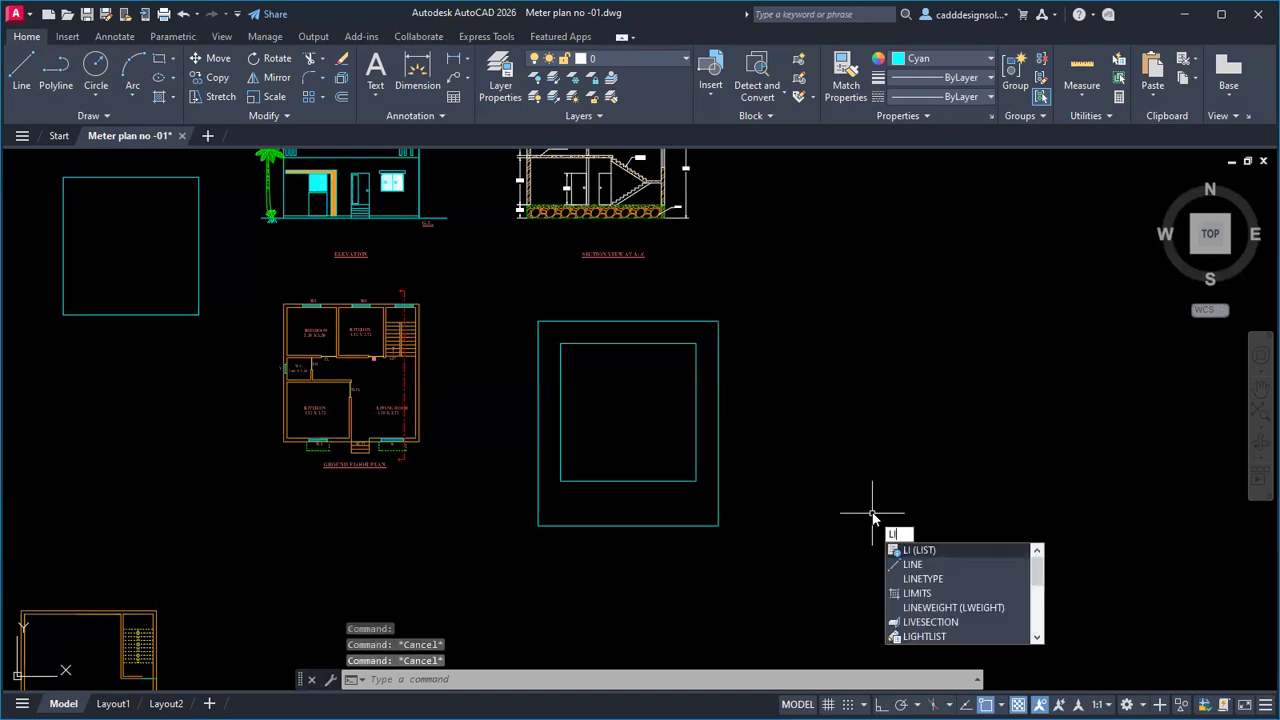
key("Return")
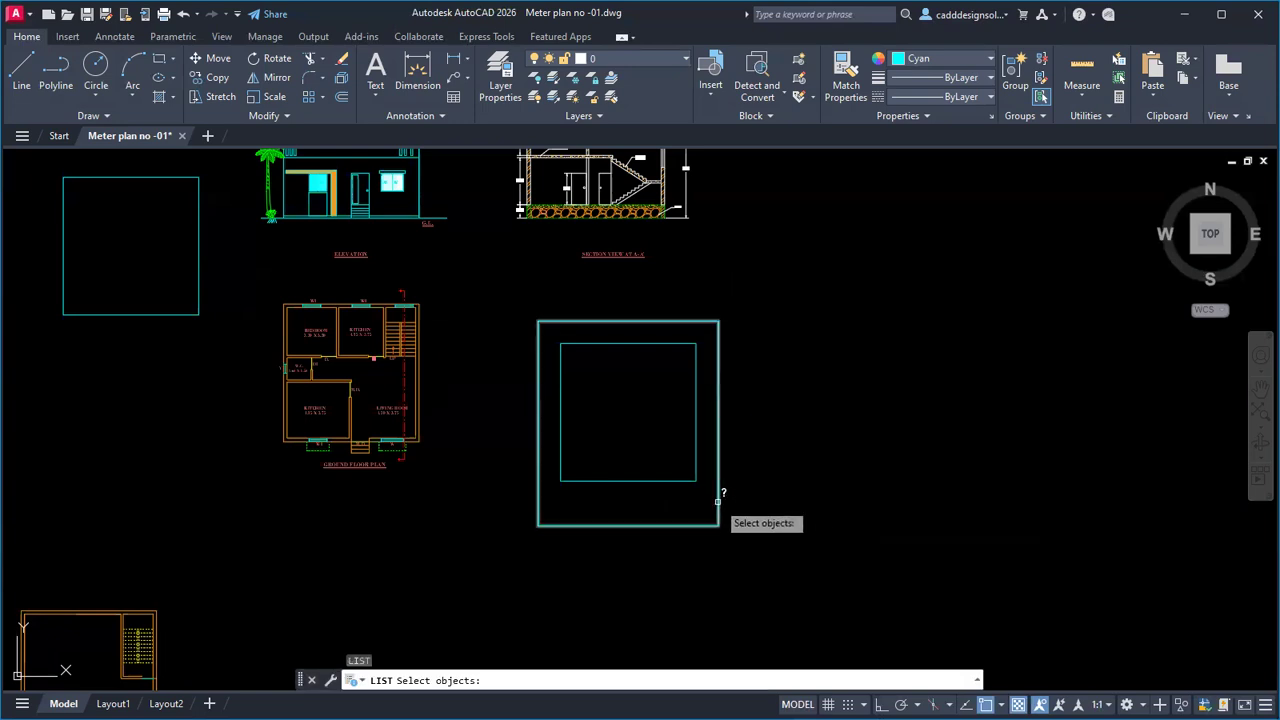
left_click(717, 501)
key("Return")
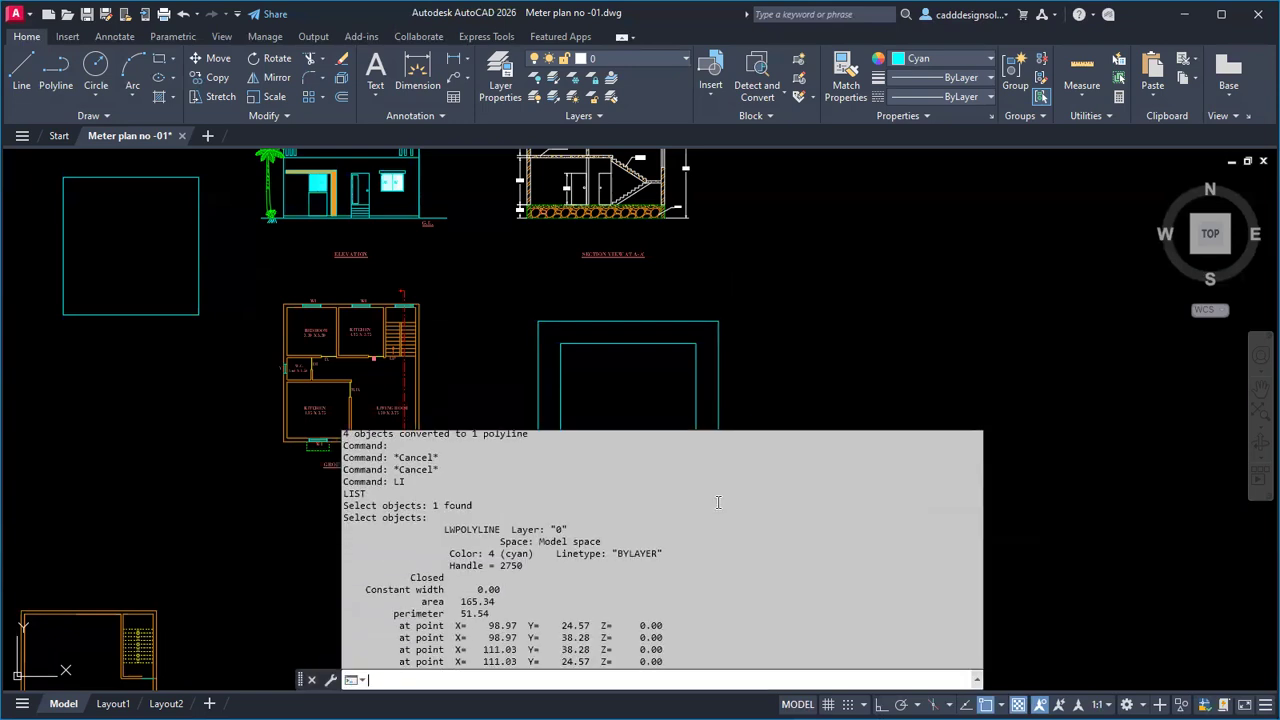
left_click_drag(499, 601, 422, 602)
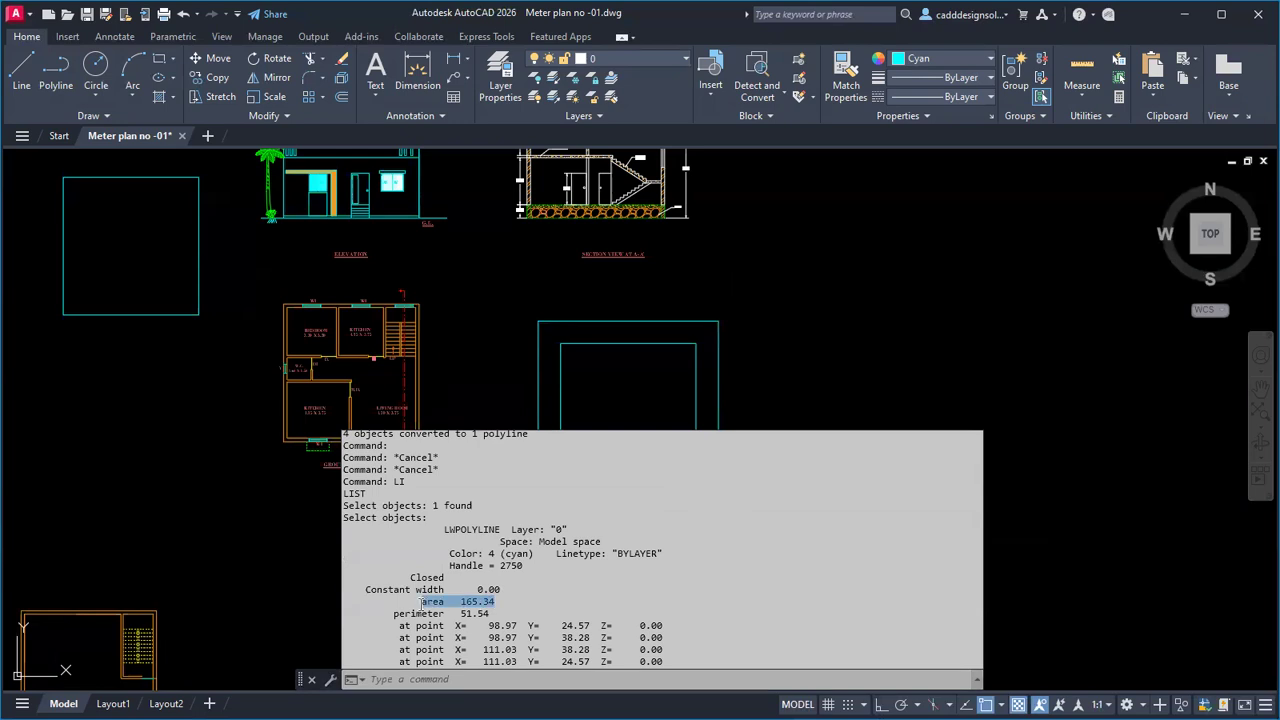
left_click(650, 406)
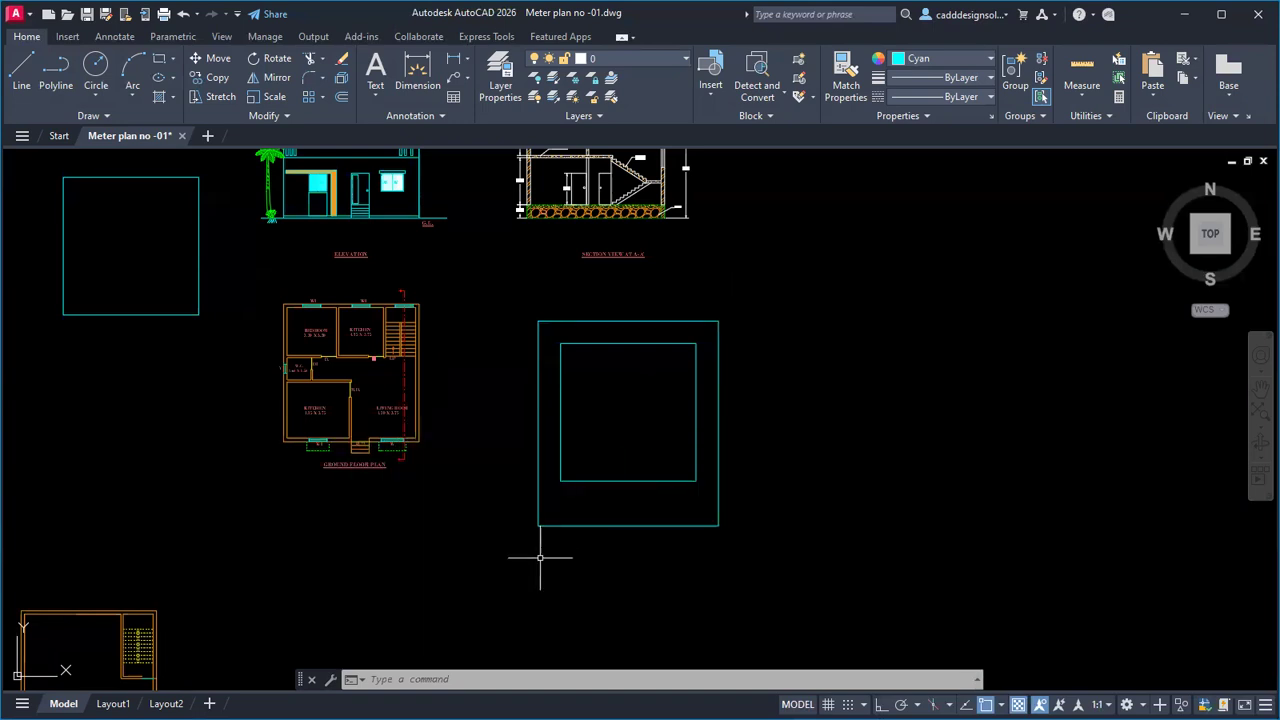
Step: List the outer boundary again, copy its area line and paste it as text to the right of the site outline
key("Return")
left_click(671, 524)
key("Return")
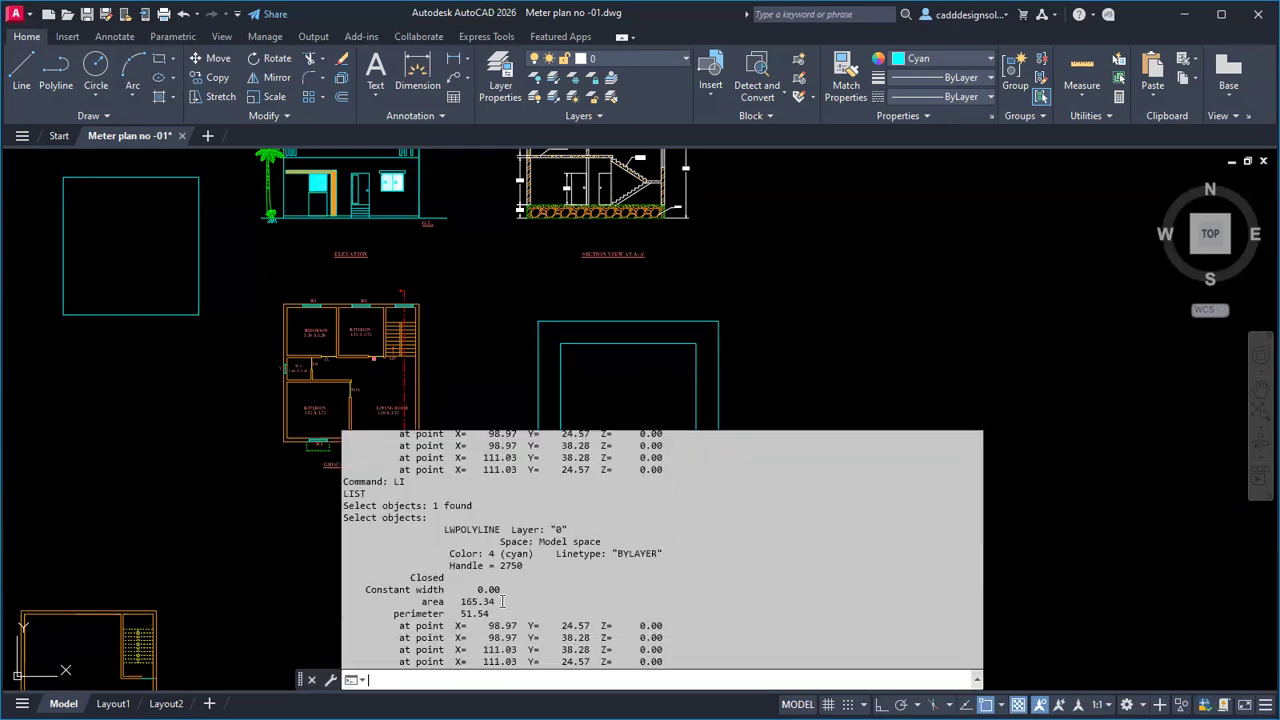
left_click_drag(503, 601, 421, 601)
key("ctrl+c")
key("ctrl+v")
left_click(761, 401)
key("Escape")
key("Escape")
key("Escape")
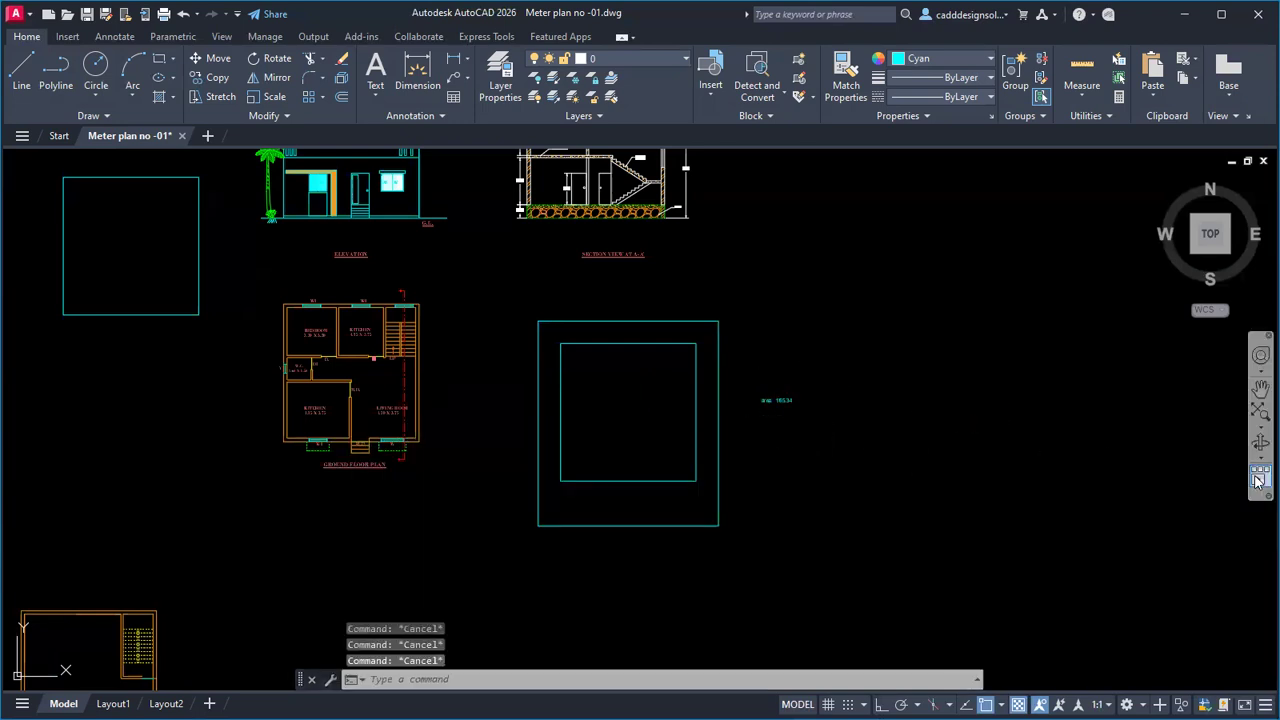
middle_click_drag(866, 486, 917, 490)
type("li")
key("Return")
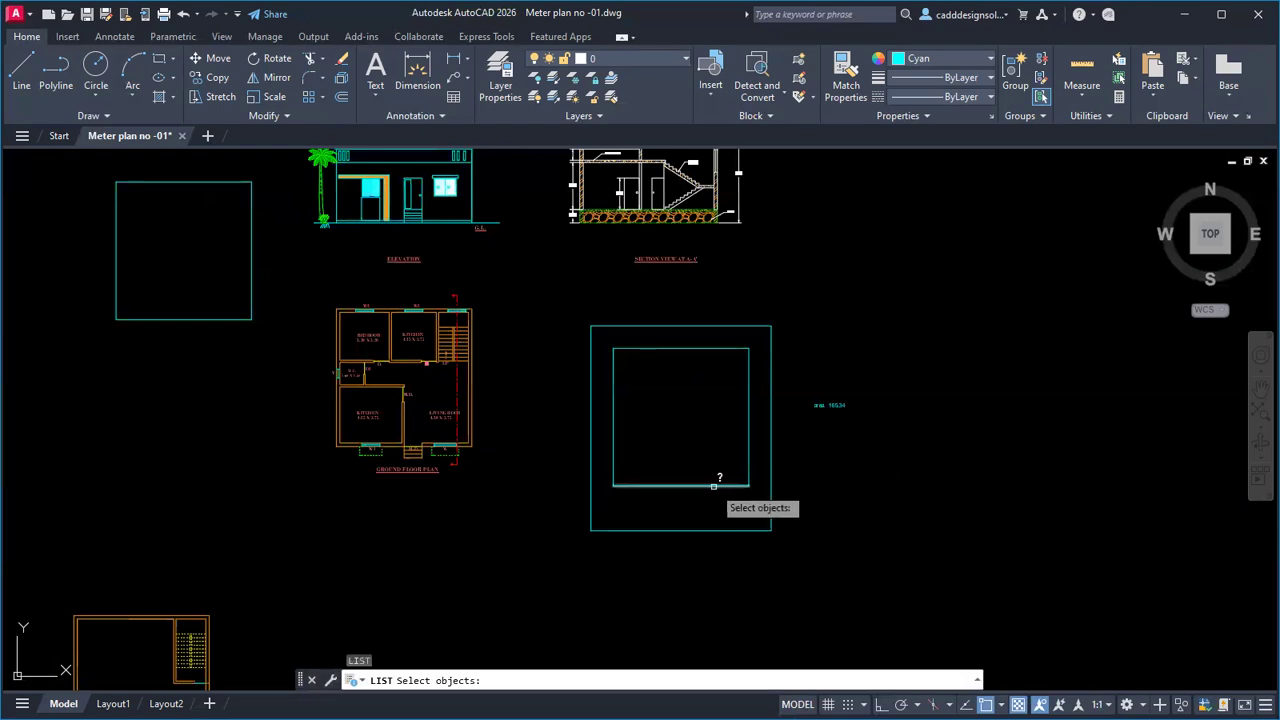
key("Escape")
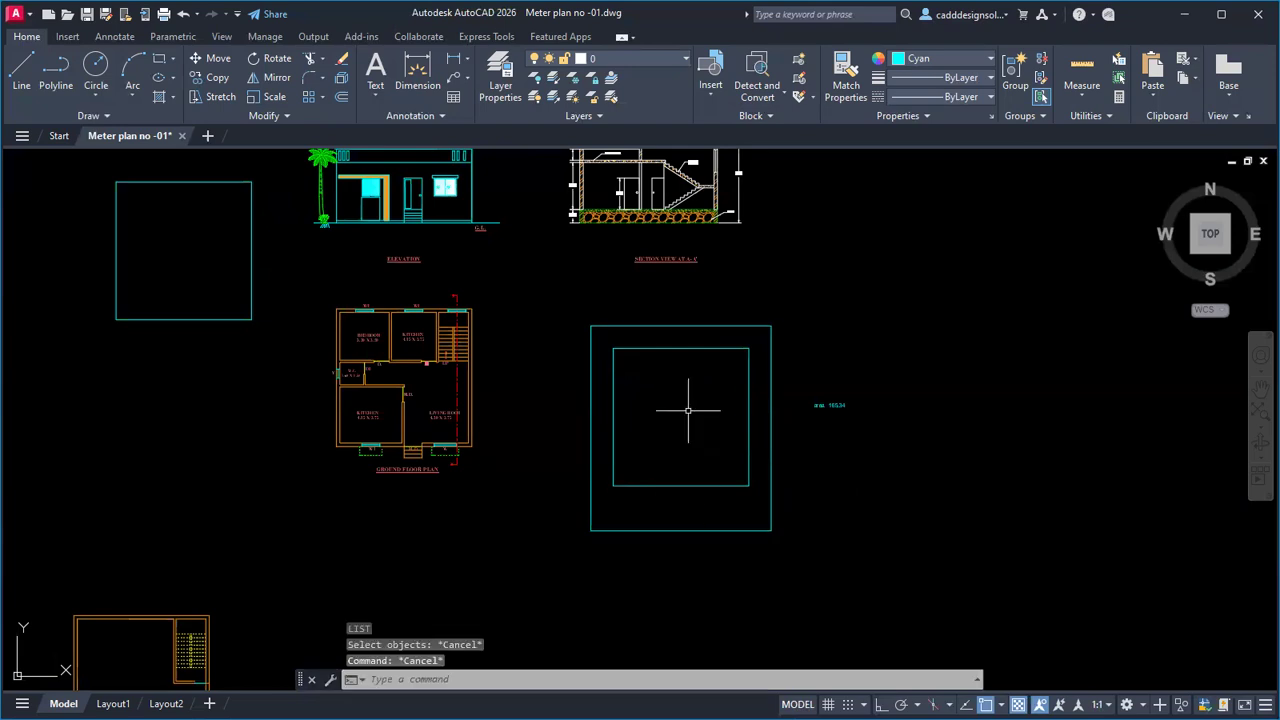
Step: Join the four inner outline lines into a single polyline and clear the selection
type("j")
key("Return")
left_click(757, 495)
left_click(605, 345)
key("Return")
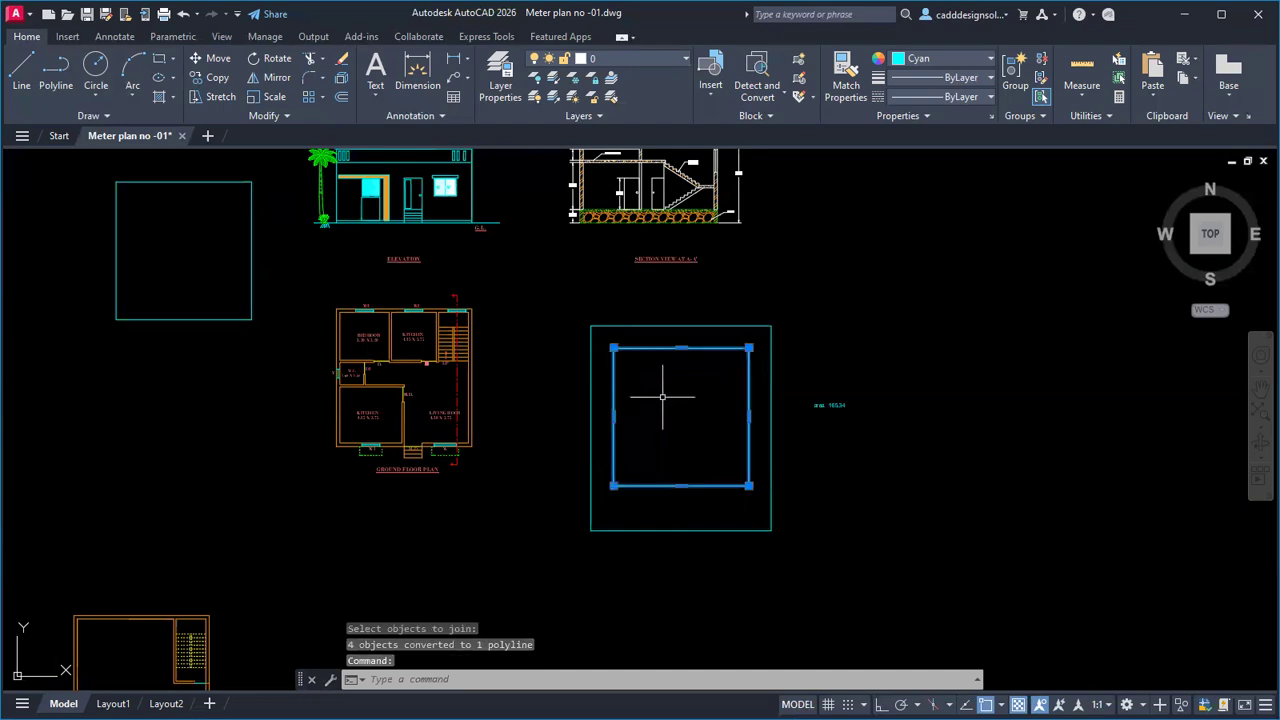
key("Escape")
key("Escape")
Step: List the inner outline polyline, copy its area line and paste it as text just below the 165.34 area text
type("li")
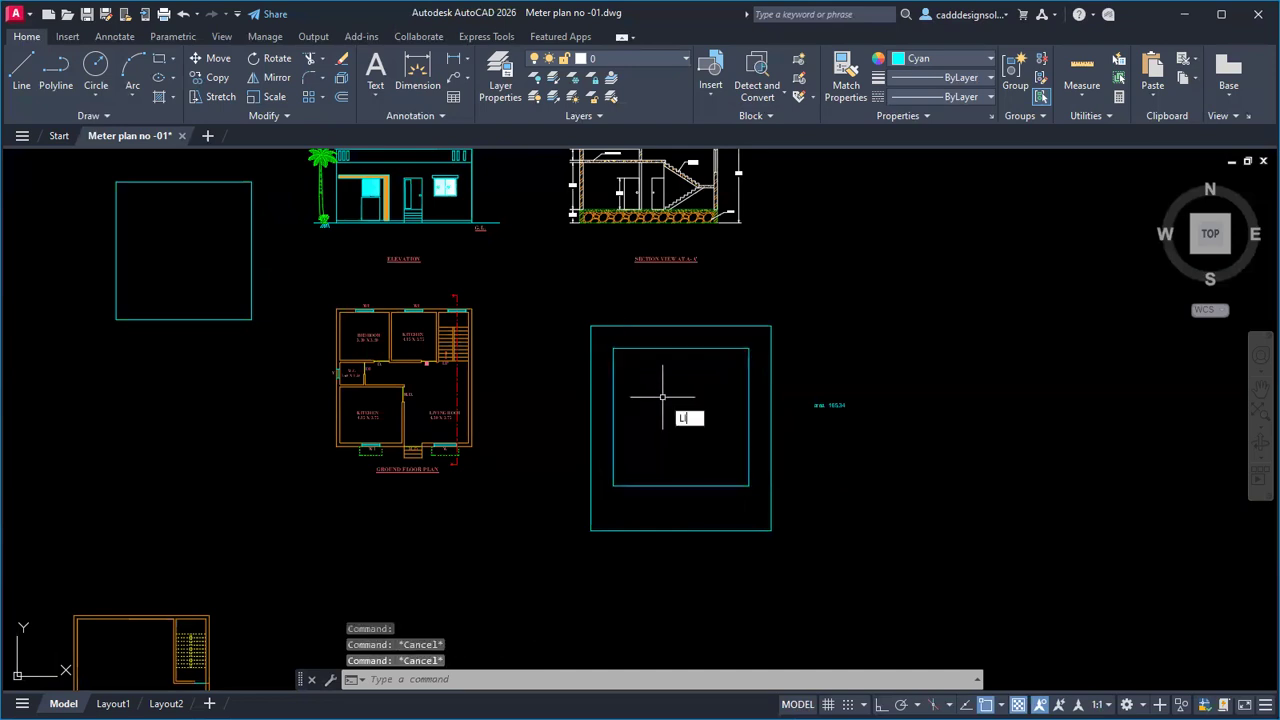
key("Return")
left_click(673, 484)
key("Return")
left_click_drag(489, 601, 412, 602)
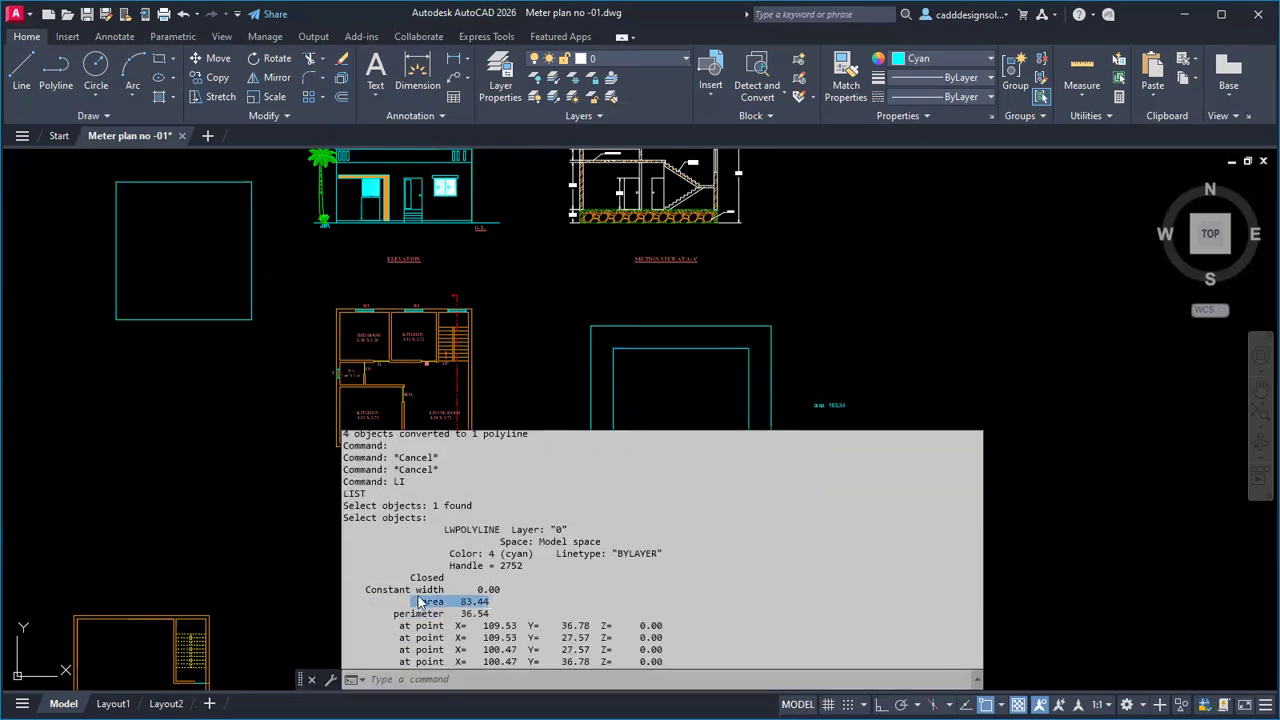
key("ctrl+c")
scroll(829, 409, "up", 4)
key("ctrl+v")
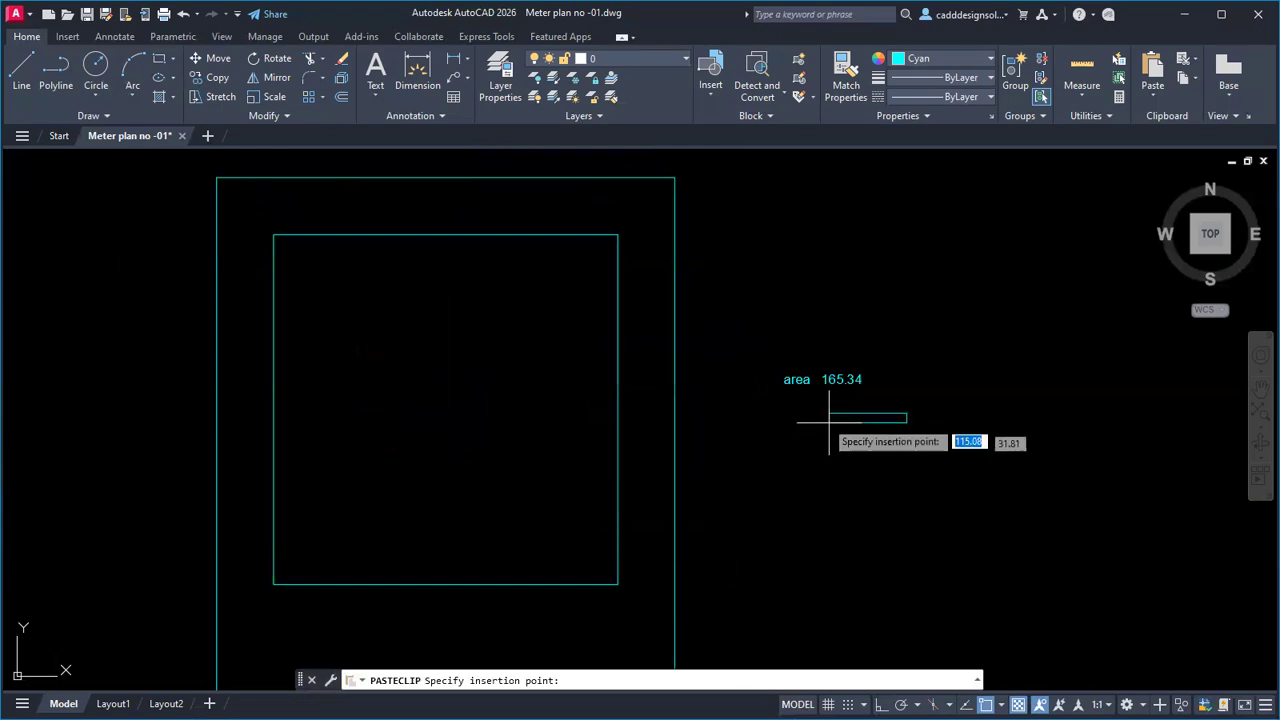
scroll(800, 412, "up", 2)
left_click(791, 392)
key("Escape")
key("Escape")
Step: Edit the inner outline's area text so that it reads "B area" before the value
left_click(808, 400)
double_click(808, 400)
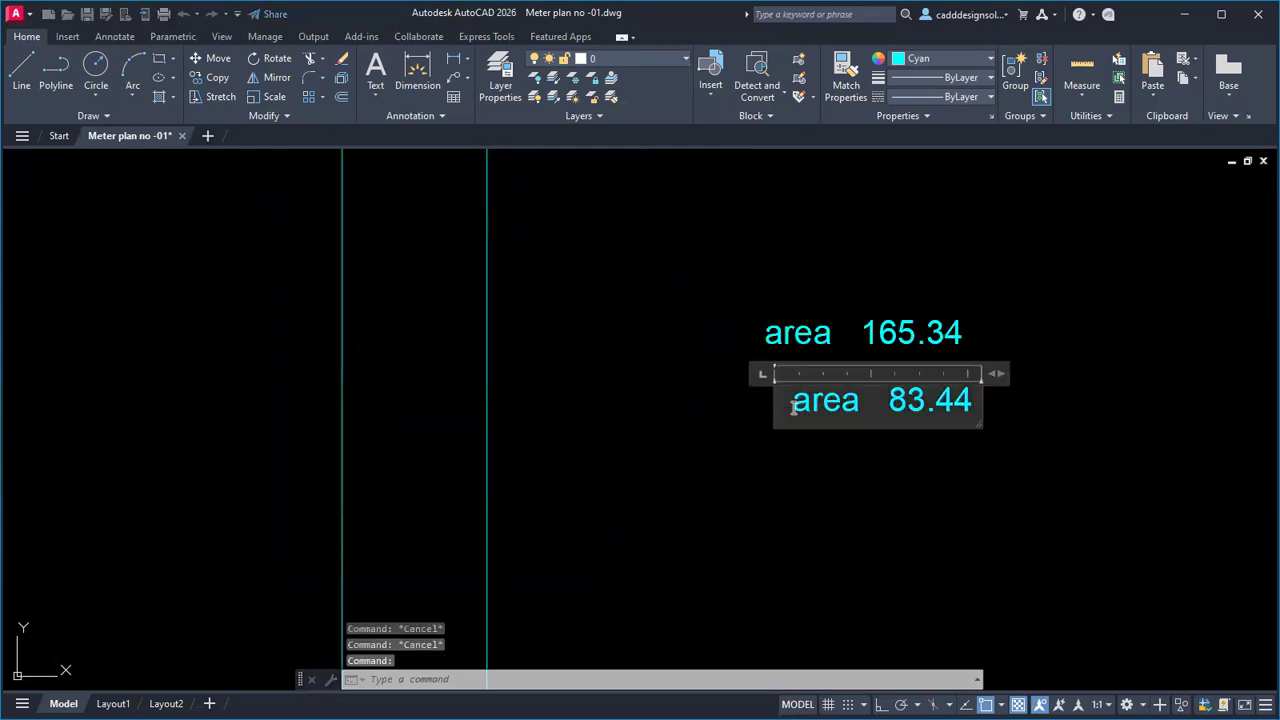
type("B")
left_click(814, 505)
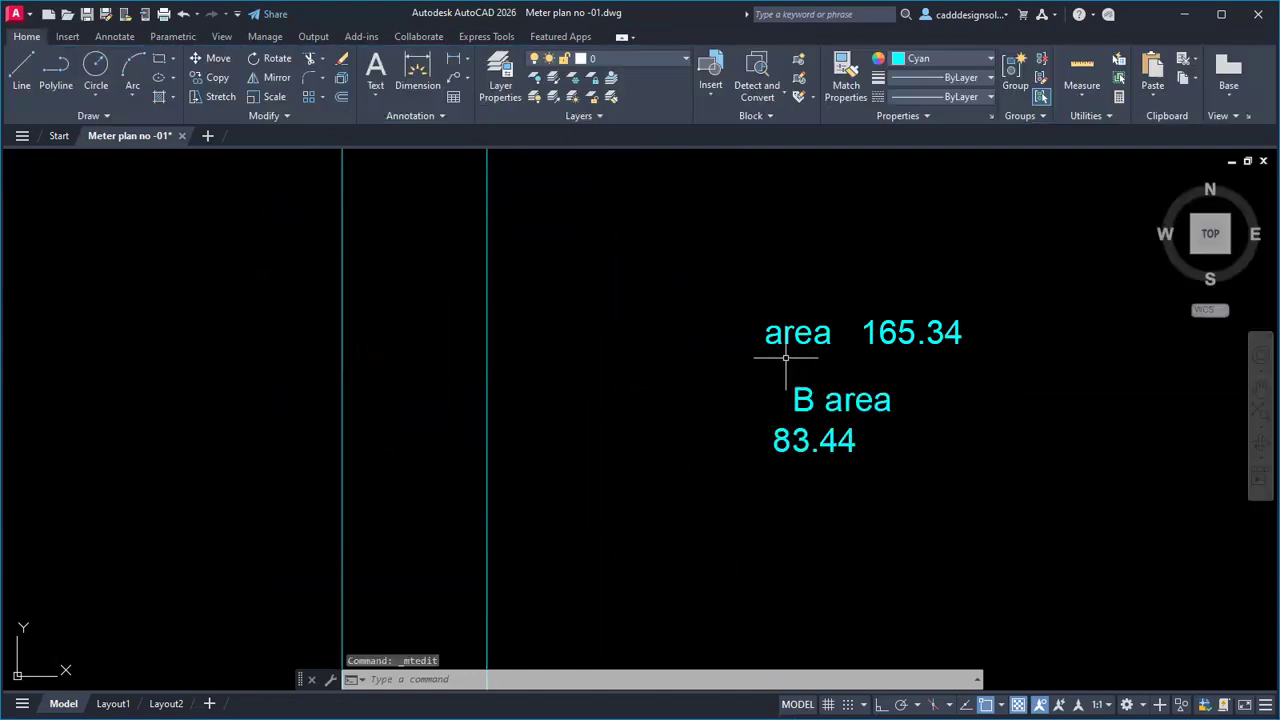
Step: Edit the outer boundary's area text so that it reads "PLOT area" before the value
left_click(797, 333)
double_click(757, 338)
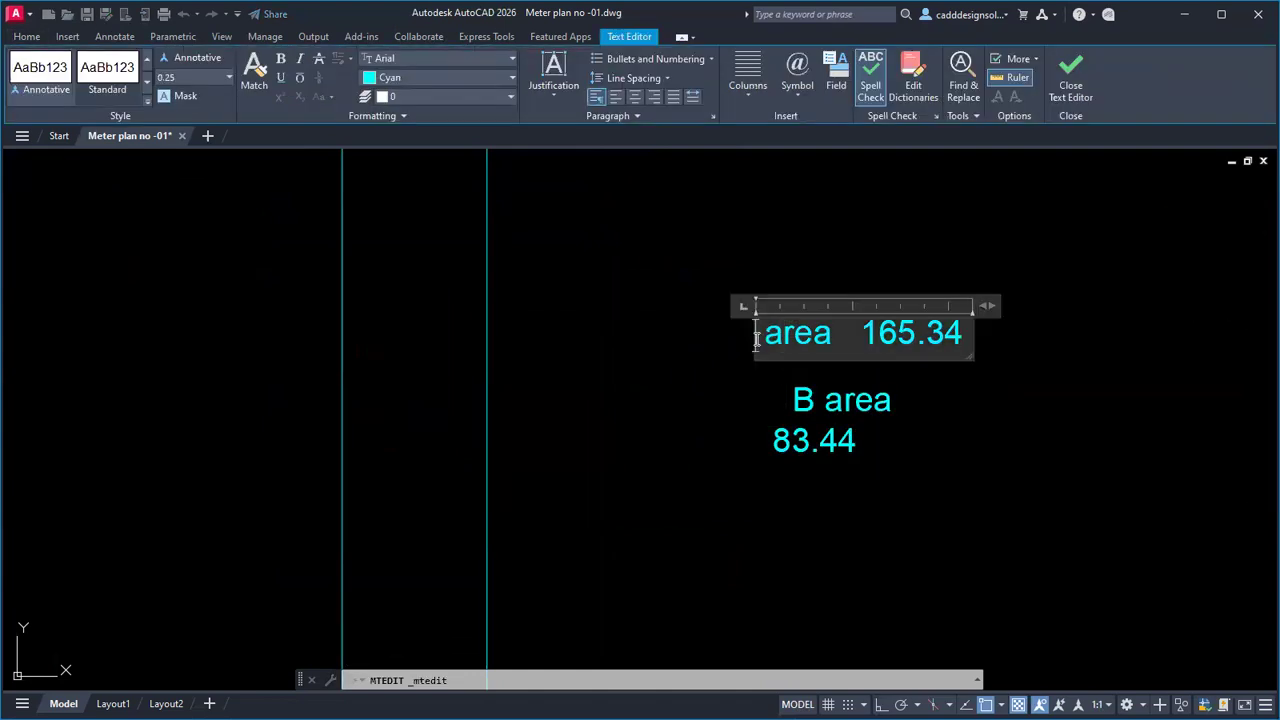
type("PLOT")
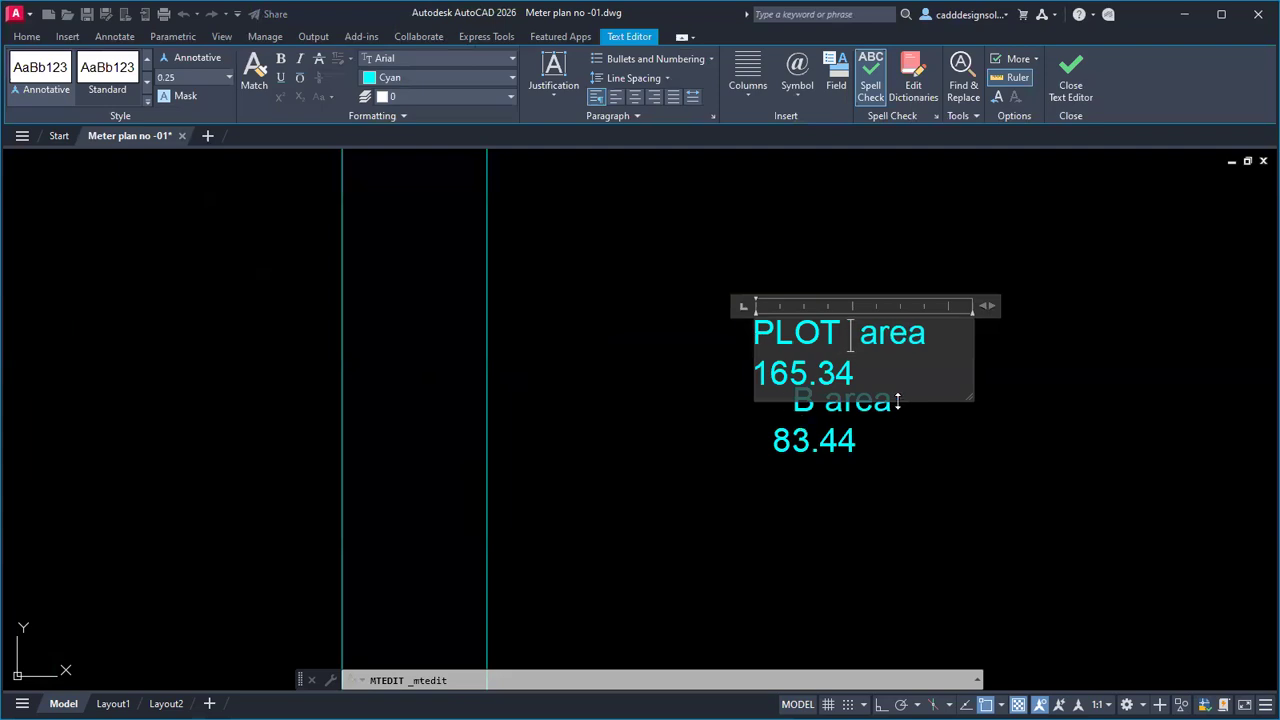
left_click(843, 466)
Step: Move the PLOT area text upward to clear the B area text beneath it
key("m")
key("space")
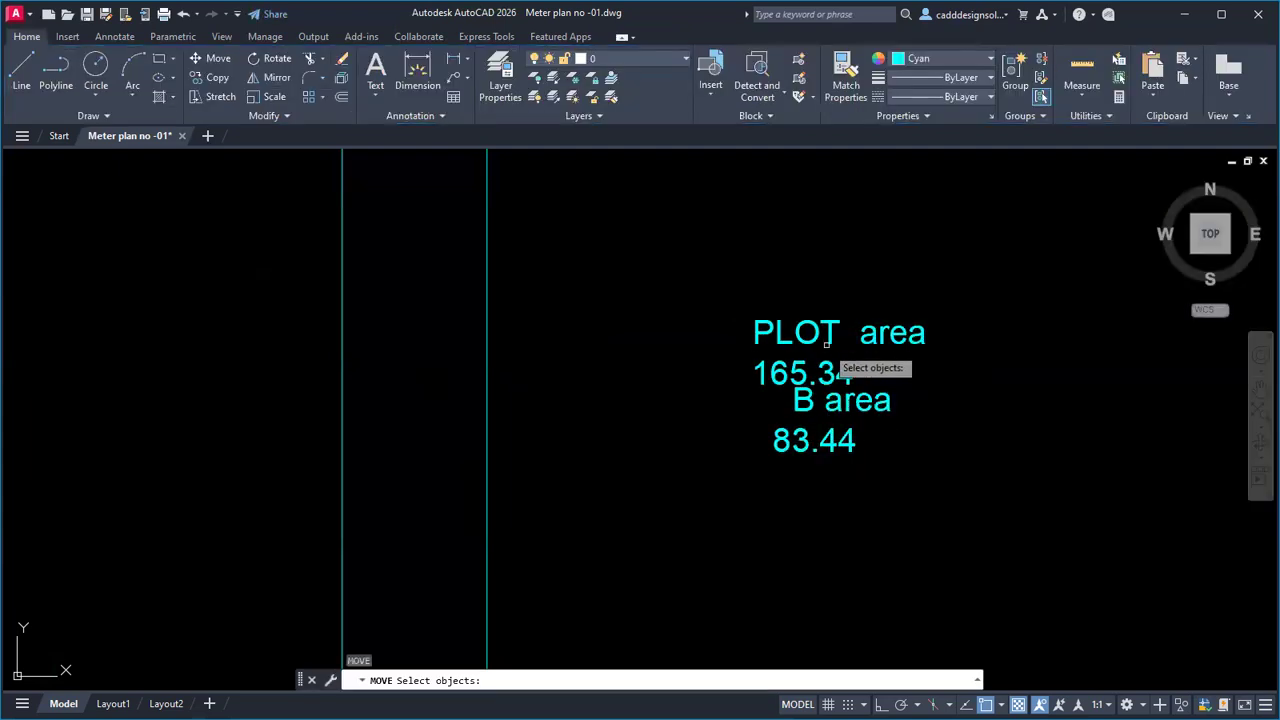
left_click(829, 333)
key("space")
left_click(828, 330)
left_click(821, 260)
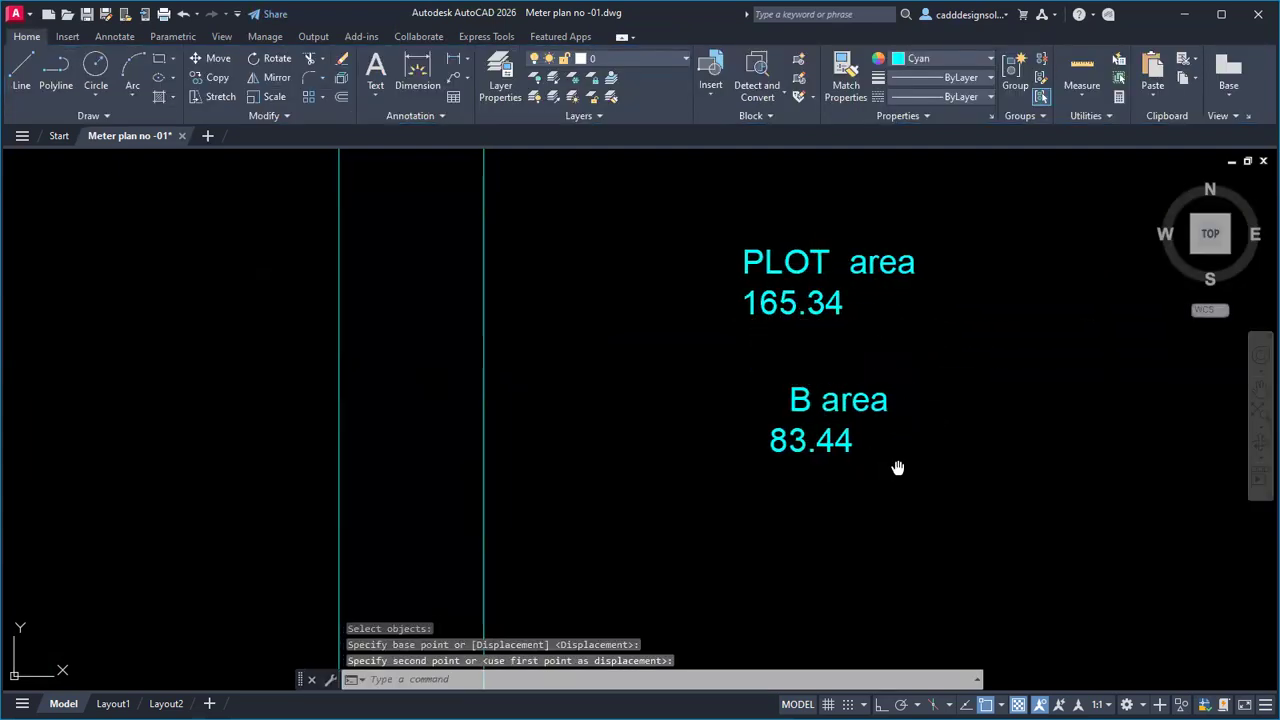
Step: Copy the B area text to the right of the original at the same level
middle_click_drag(897, 466, 826, 457)
type("co")
key("space")
left_click(826, 457)
left_click(685, 372)
key("space")
left_click(707, 438)
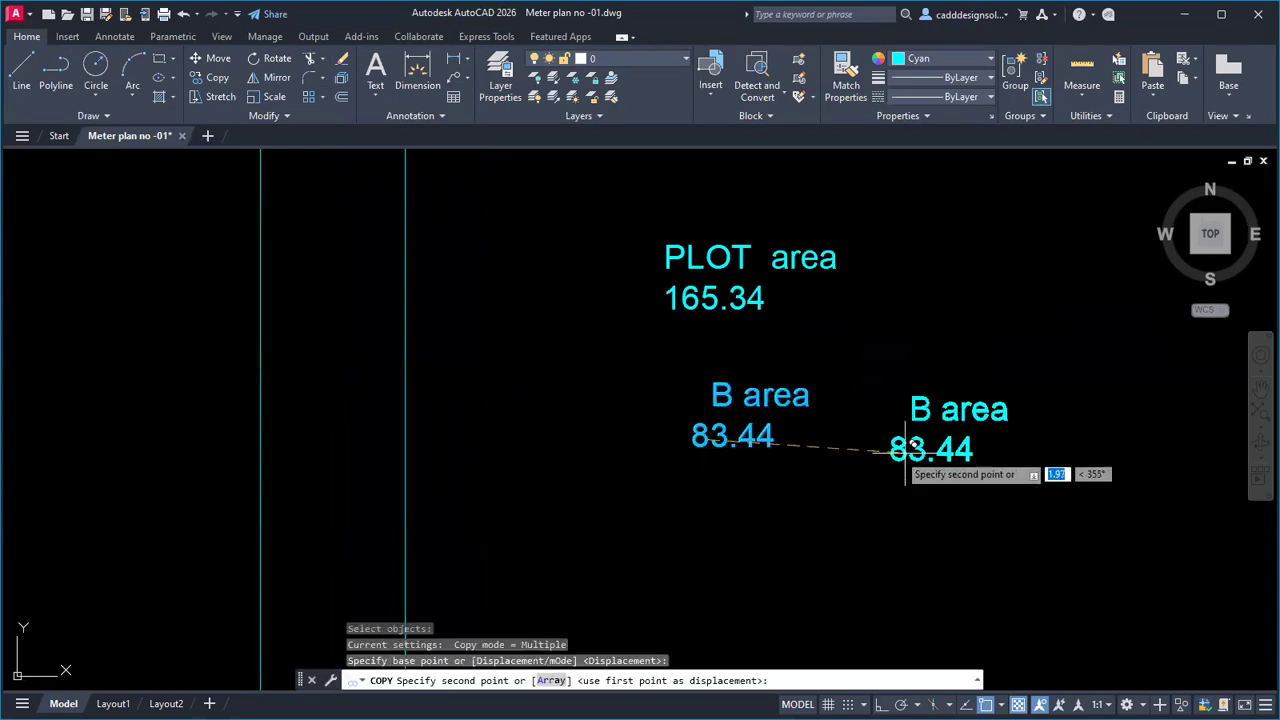
left_click(929, 435)
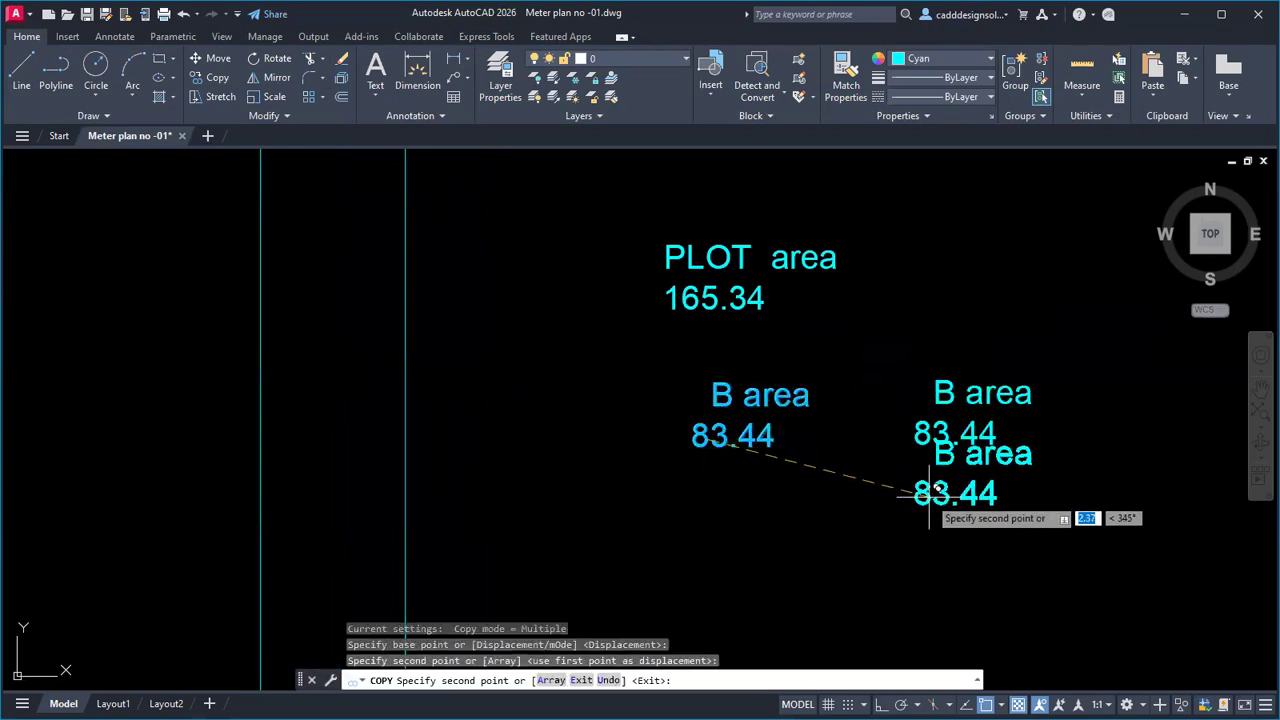
key("Escape")
Step: Add 83.44 and 83.44 in QuickCalc, divide the sum by 165.34 and copy the quotient
scroll(829, 491, "down", 2)
middle_click_drag(894, 491, 805, 491)
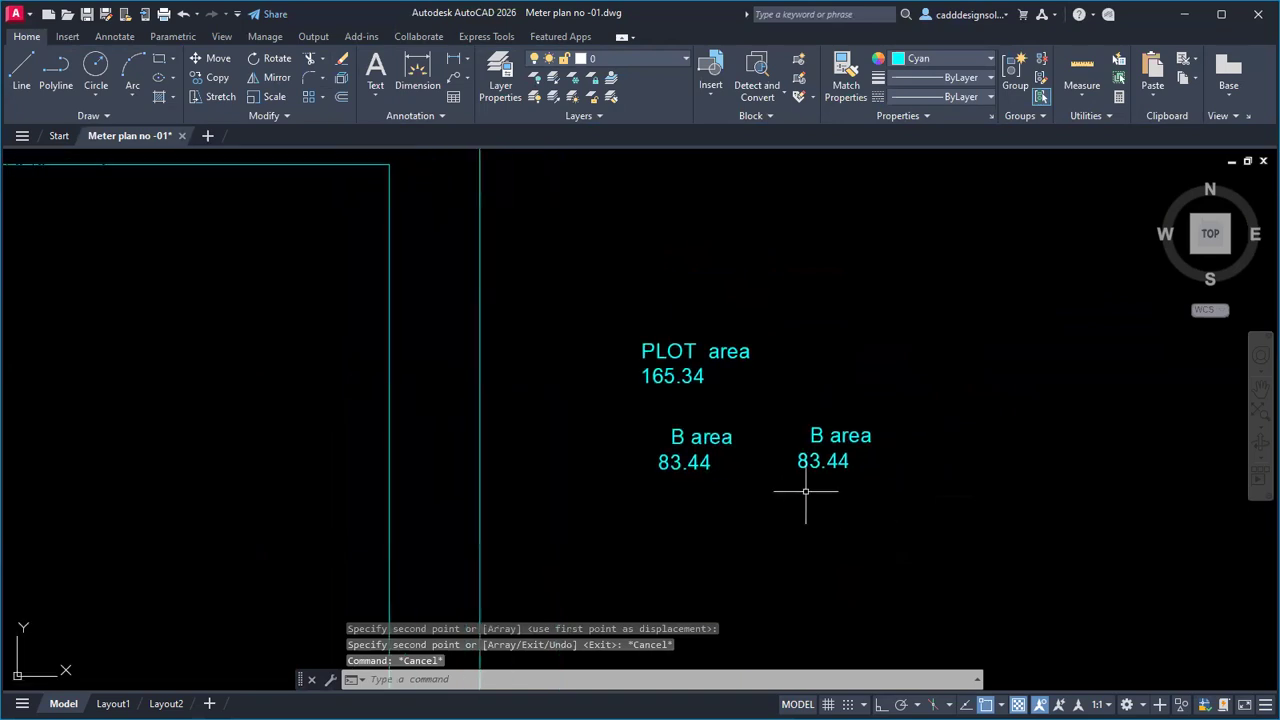
key("ctrl+8")
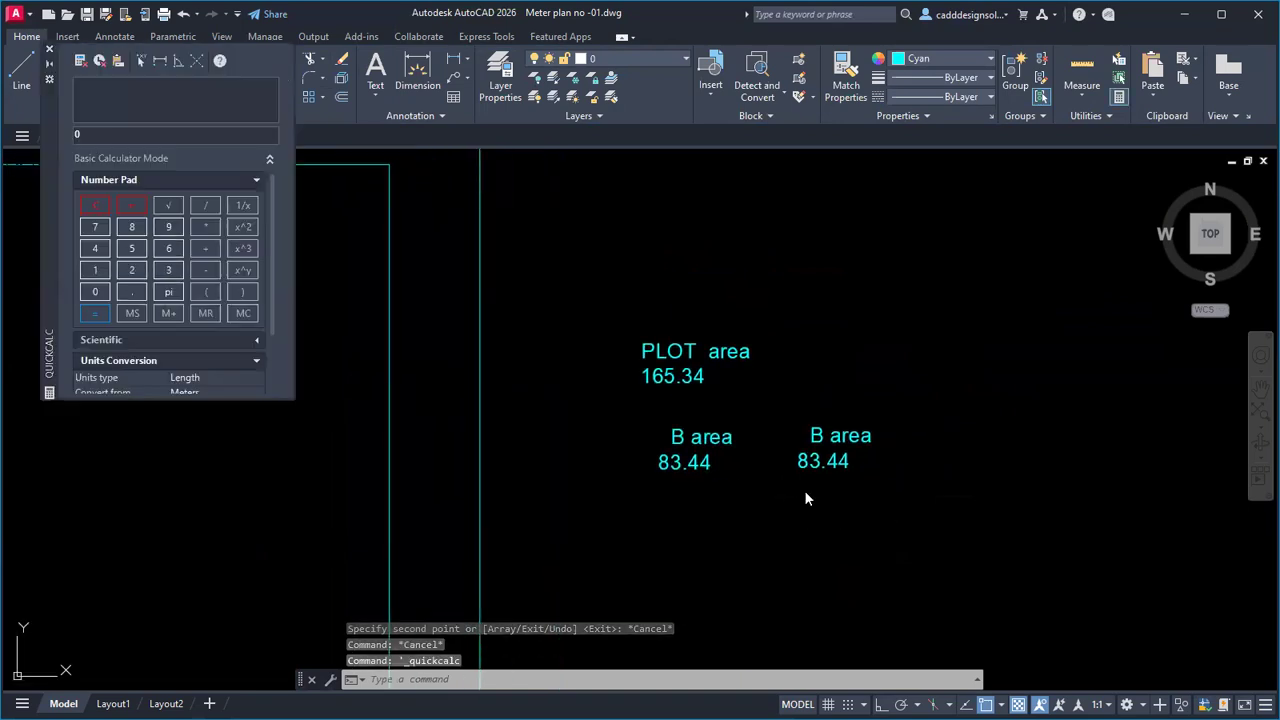
type("83")
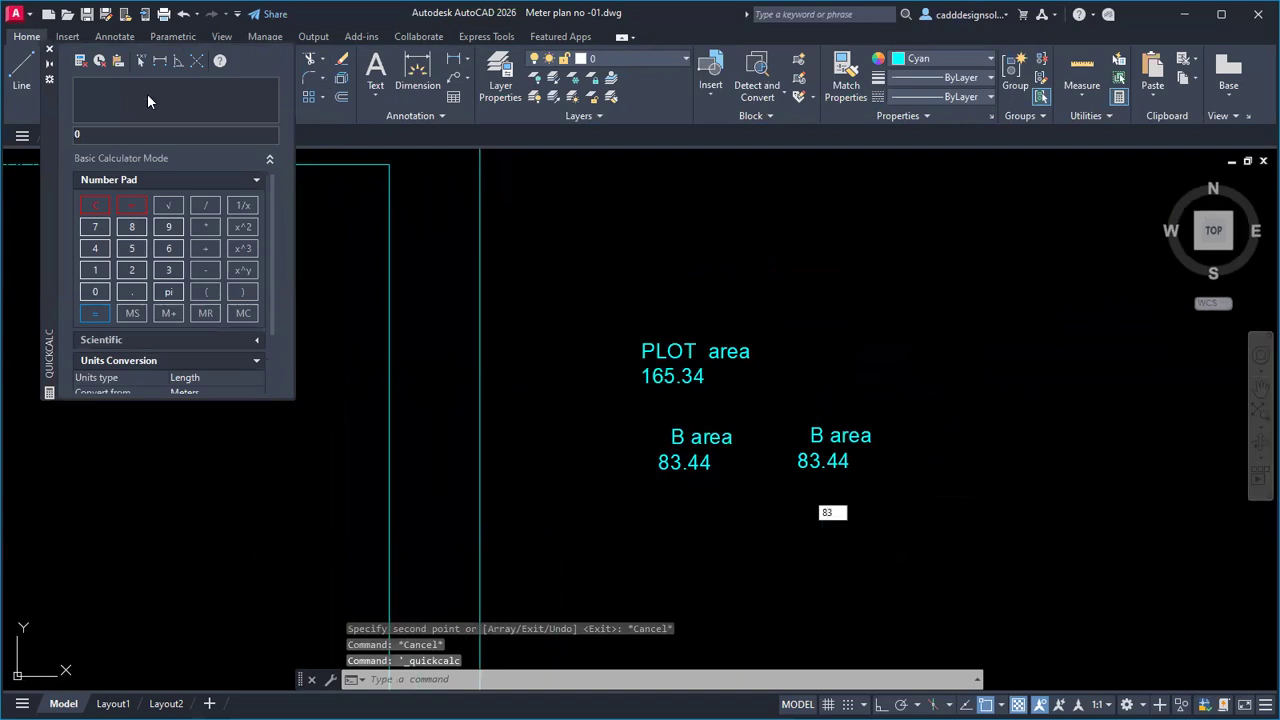
left_click(131, 226)
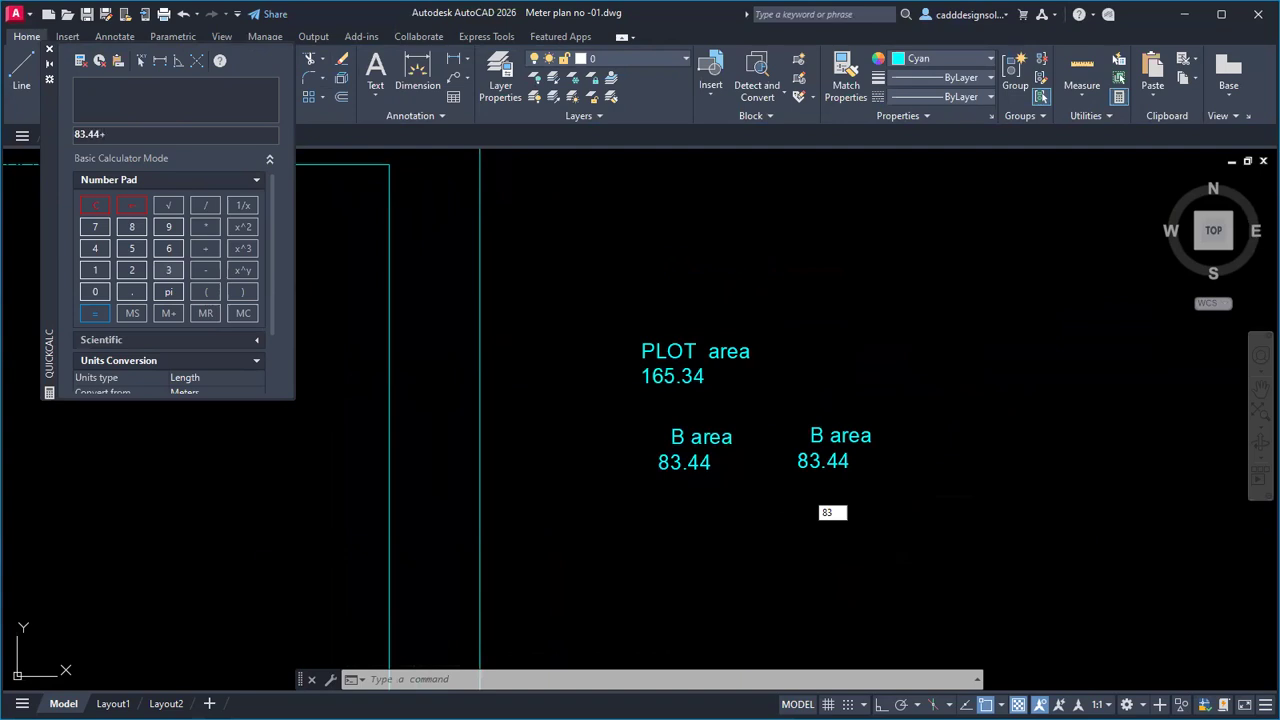
key("Return")
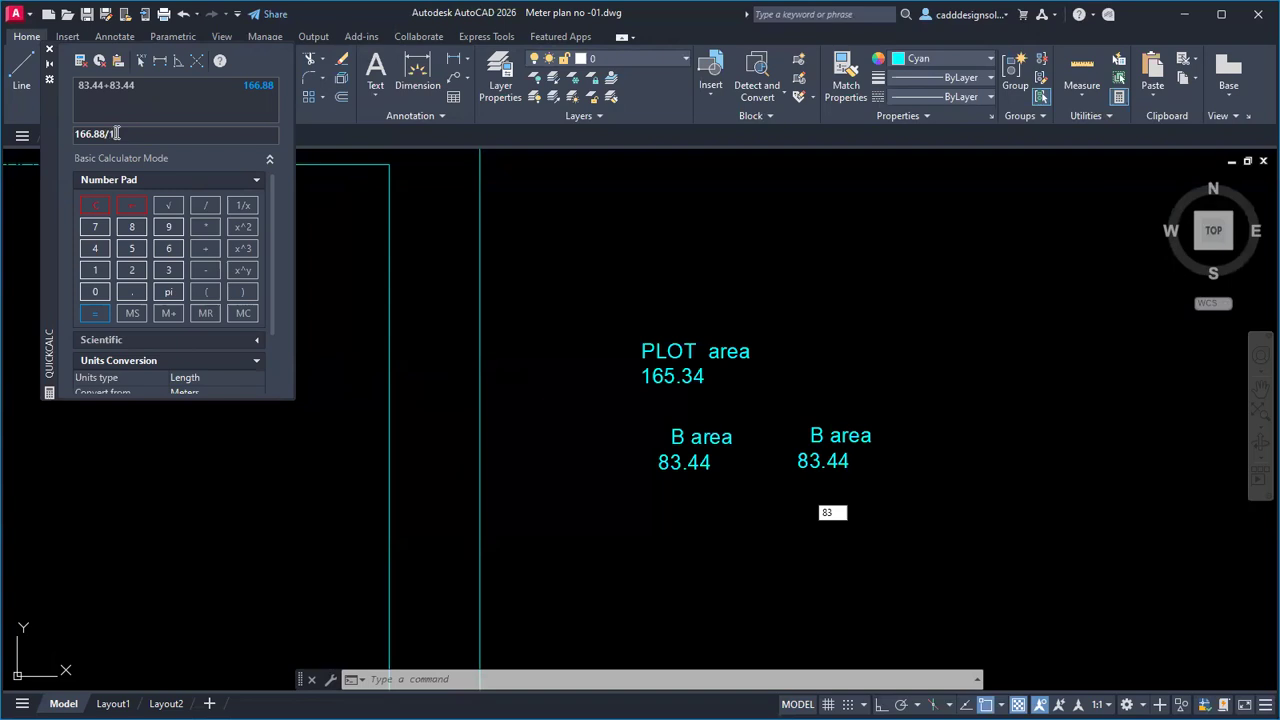
type(".34")
key("Return")
left_click_drag(146, 133, 52, 148)
key("ctrl+c")
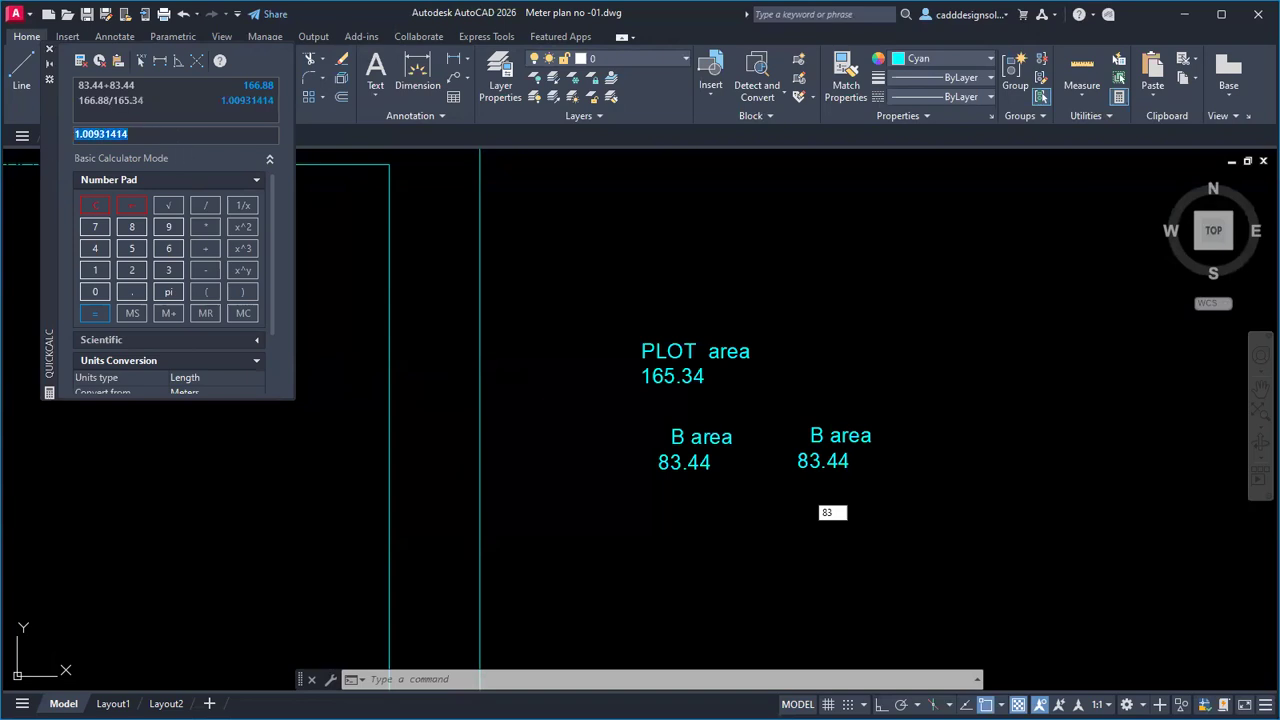
Step: Paste the copied quotient as text below the B area labels and close the calculator
key("ctrl+v")
left_click(674, 545)
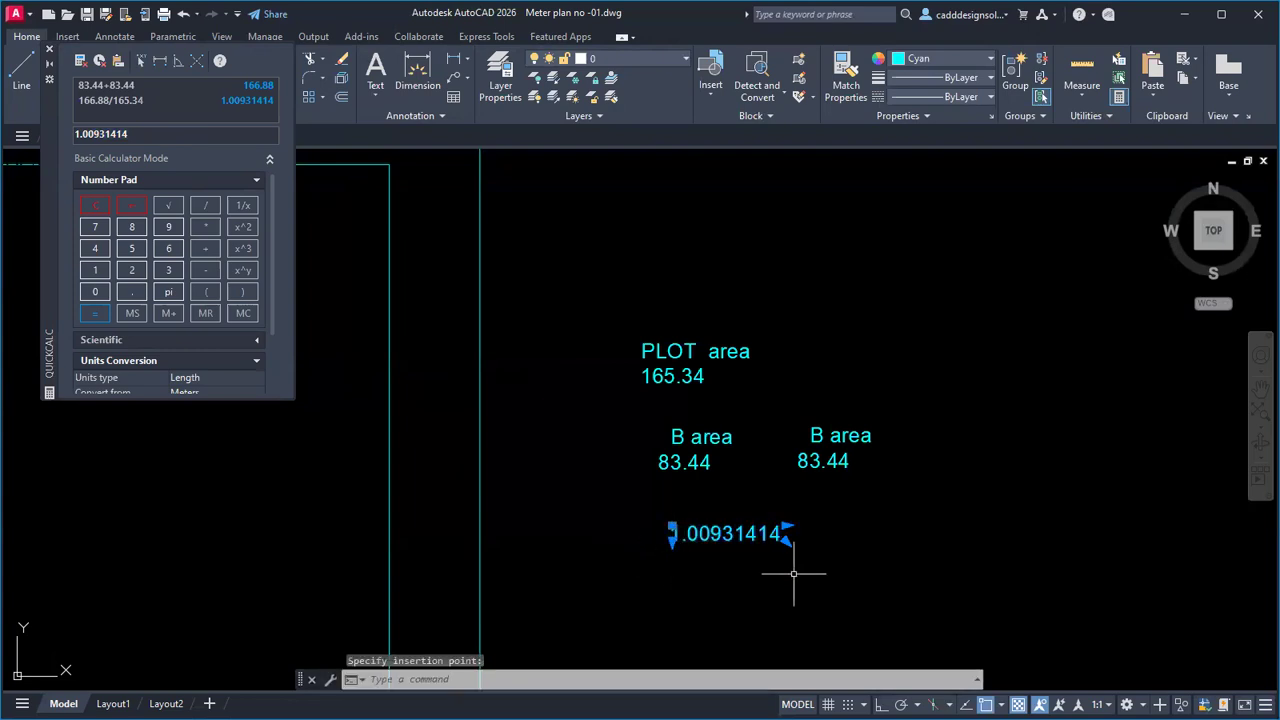
key("Escape")
key("Escape")
key("Escape")
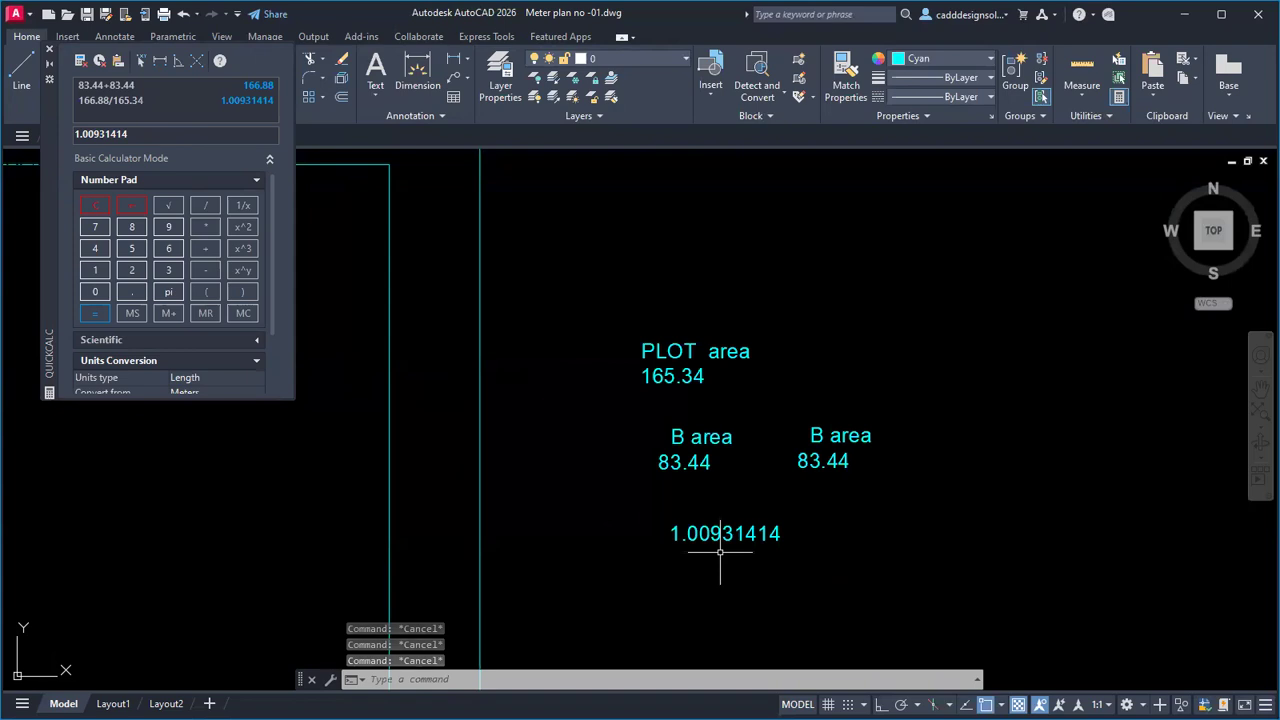
scroll(720, 550, "up", 2)
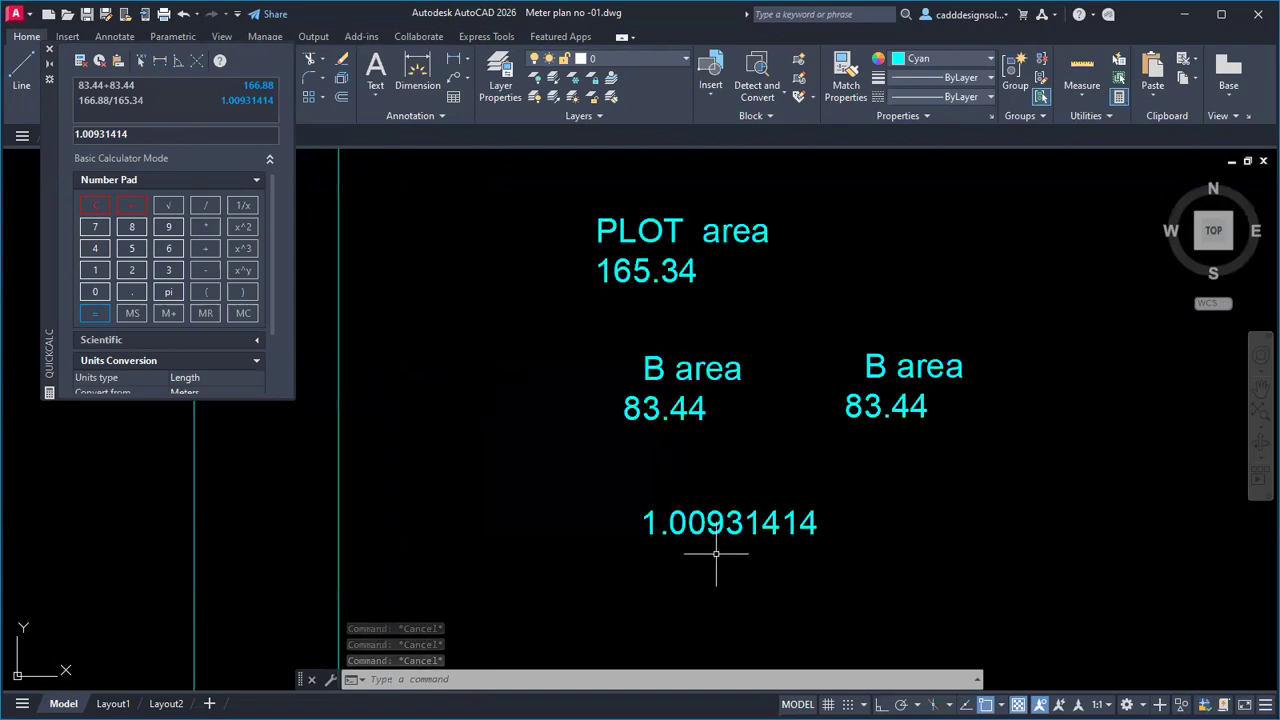
left_click(49, 48)
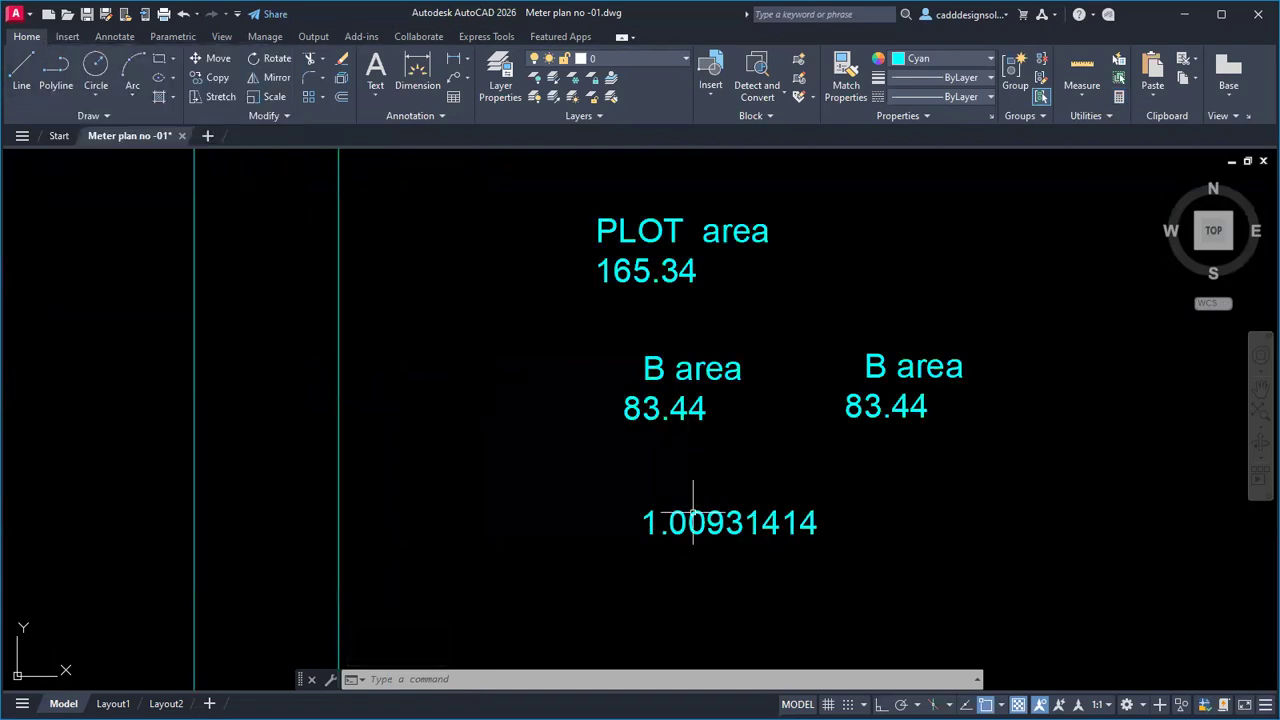
Step: Examine the area labels and calculated ratio beside the site outline in relation to the ground floor plan
scroll(567, 405, "down", 4)
middle_click_drag(571, 386, 775, 393)
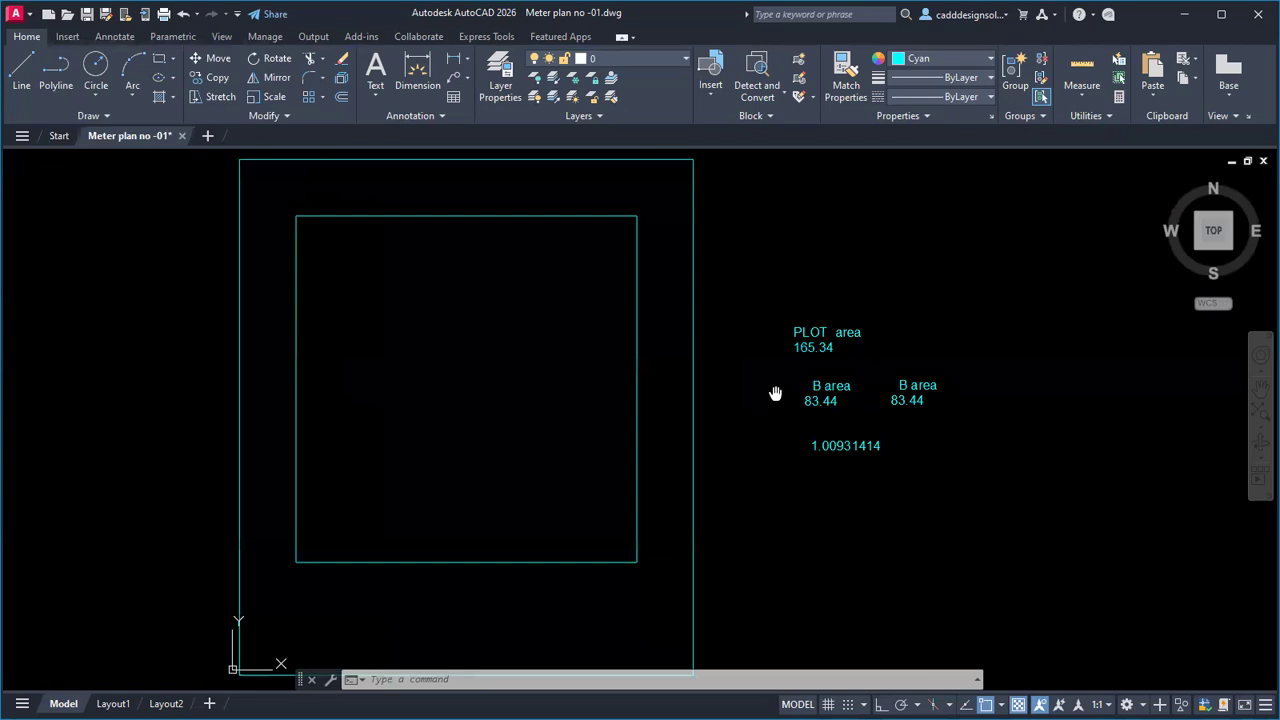
scroll(763, 403, "down", 2)
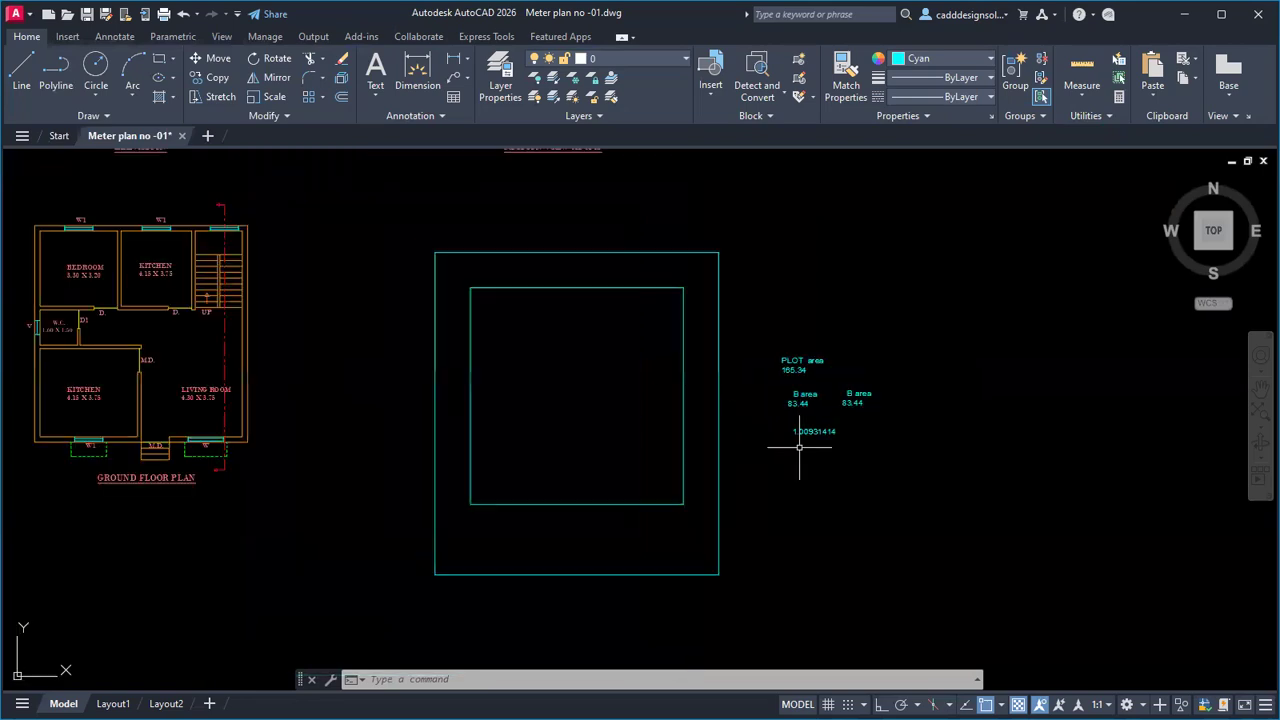
scroll(799, 447, "up", 5)
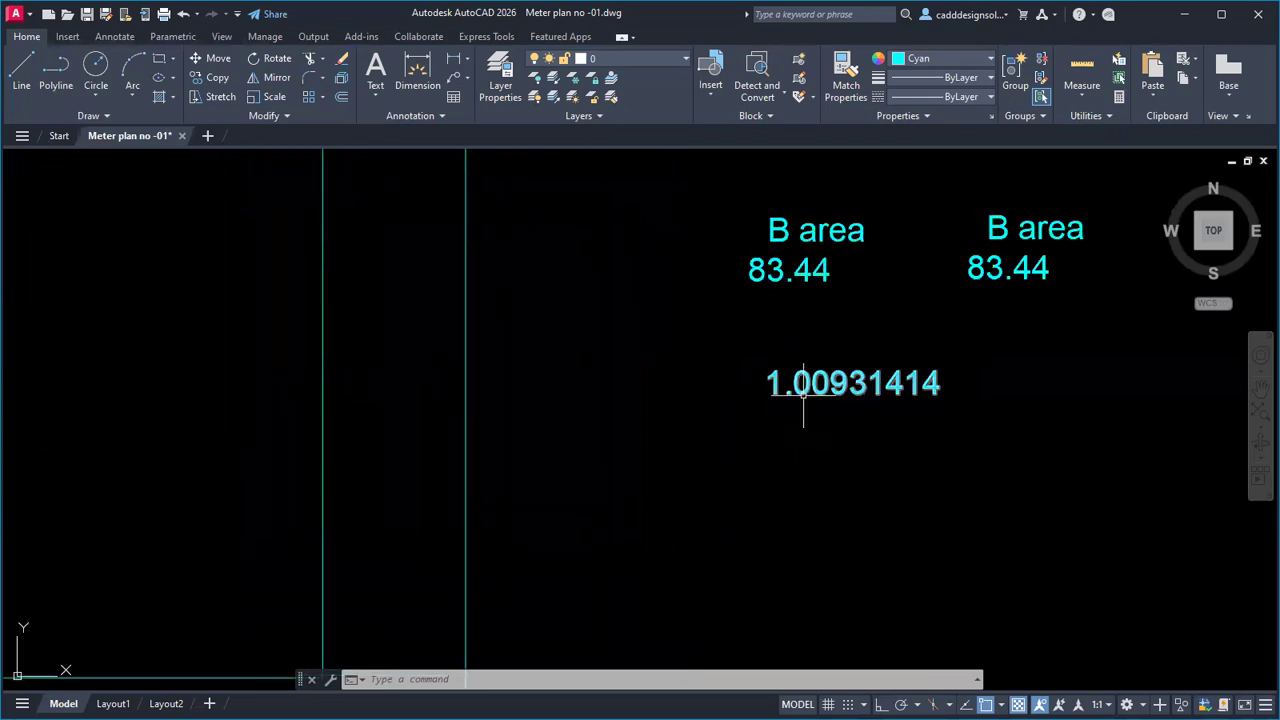
scroll(803, 393, "down", 6)
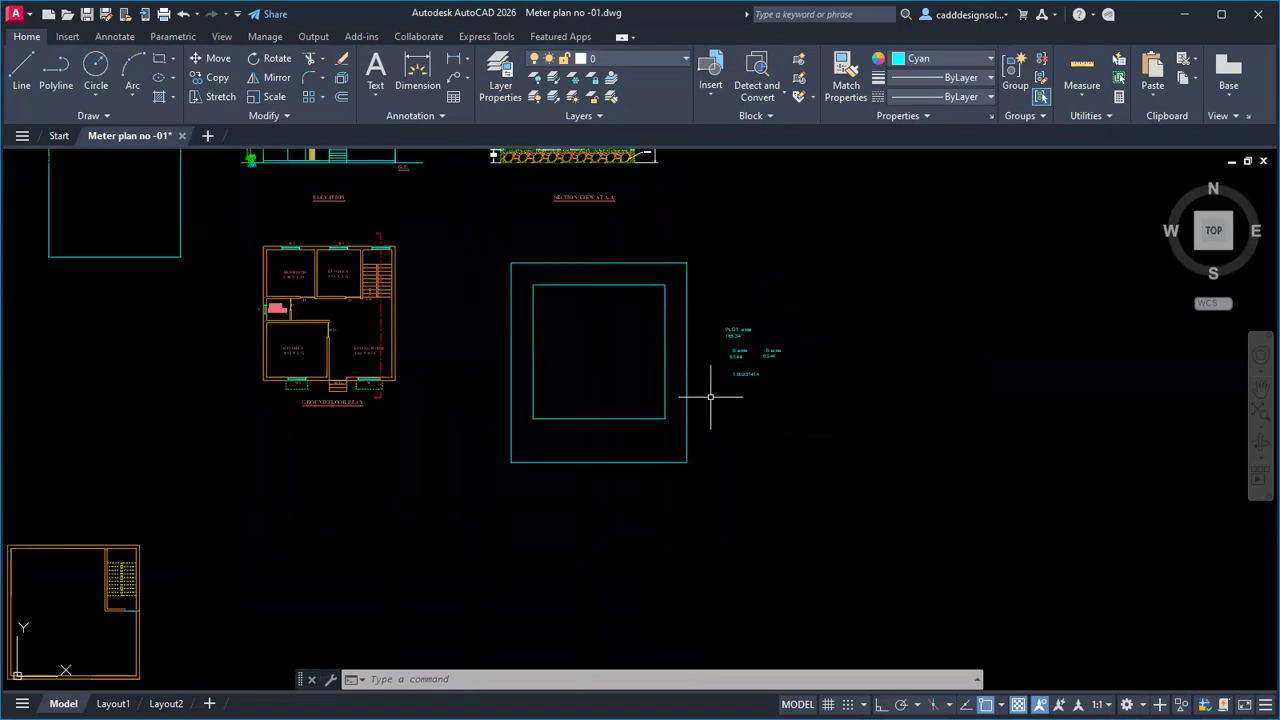
left_click(800, 430)
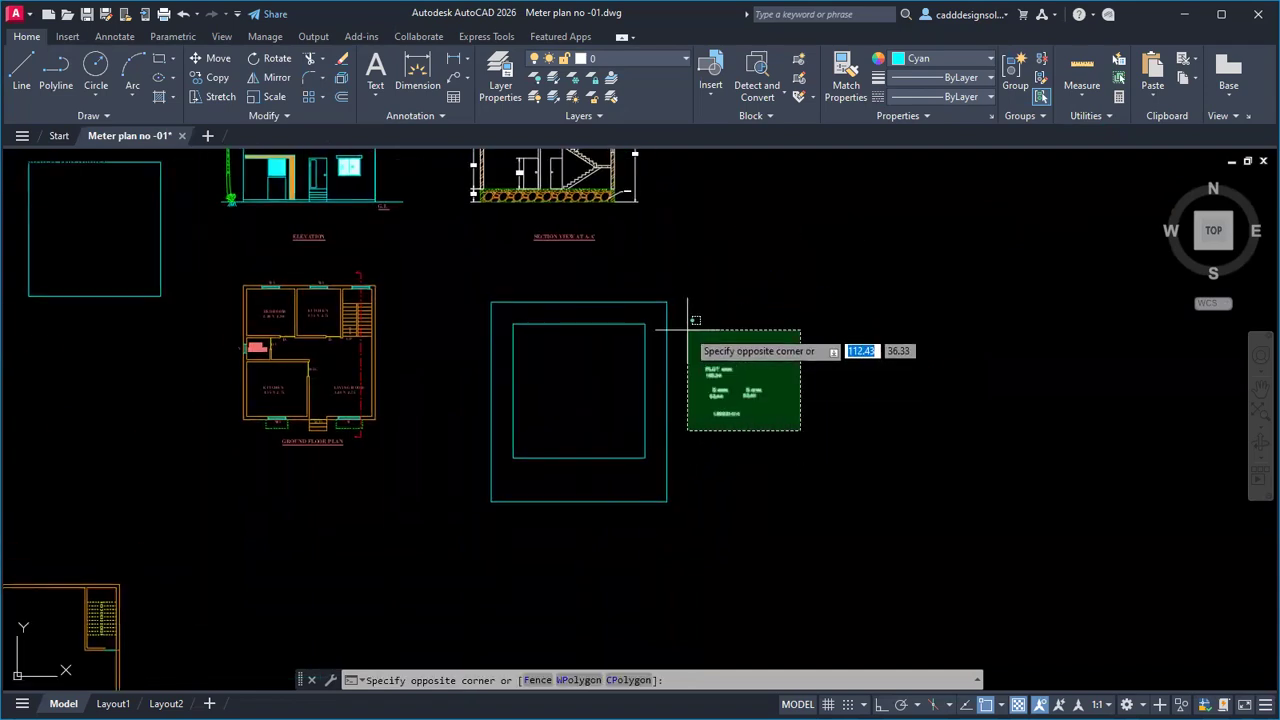
key("Escape")
key("Escape")
scroll(710, 393, "up", 5)
scroll(710, 393, "down", 5)
left_click(830, 462)
left_click(707, 318)
type("m")
key("Return")
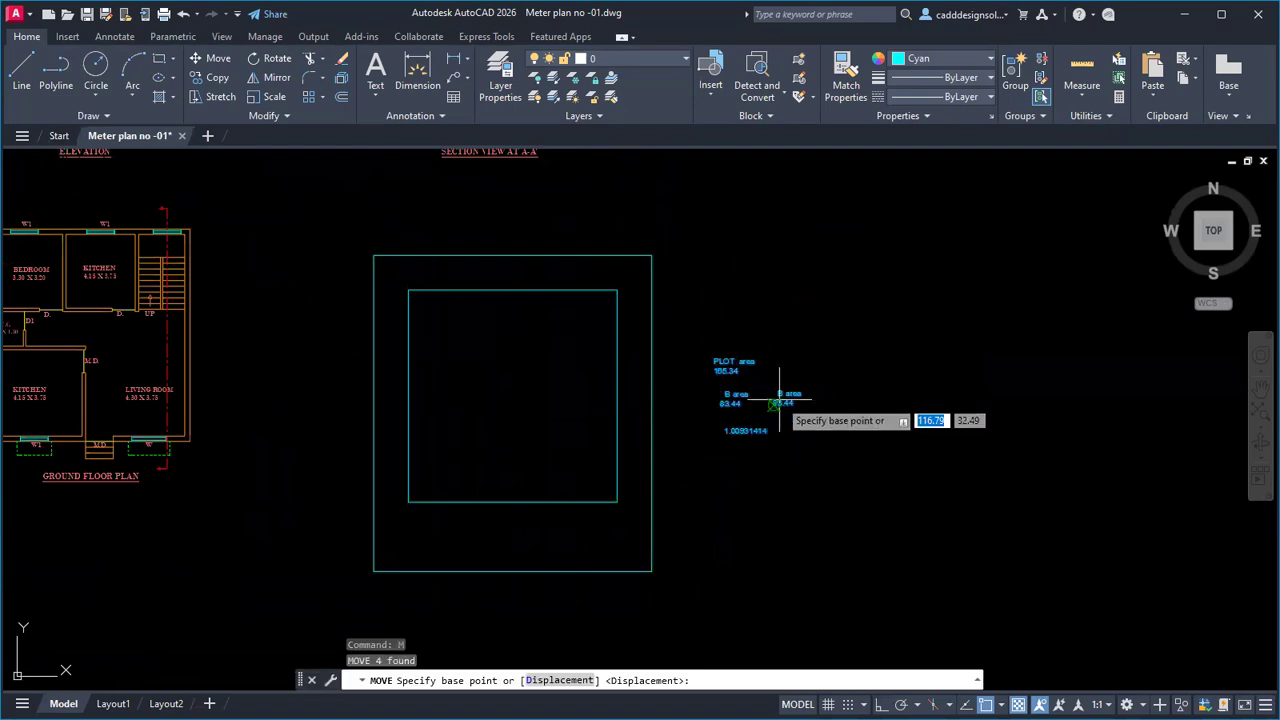
left_click(777, 402)
scroll(688, 479, "down", 5)
scroll(756, 437, "up", 5)
key("Escape")
key("Escape")
scroll(727, 449, "up", 5)
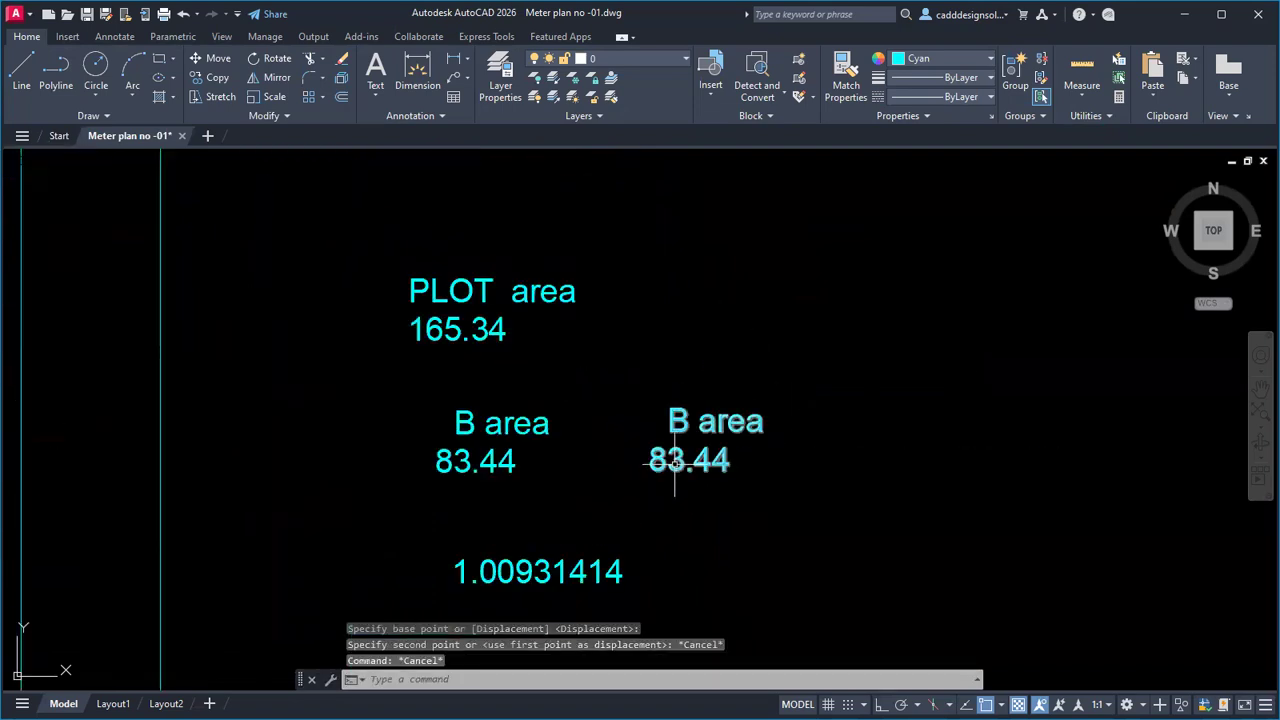
Step: Delete the duplicate B area text to the right of the original
left_click(686, 478)
key("Delete")
middle_click_drag(638, 474, 679, 401)
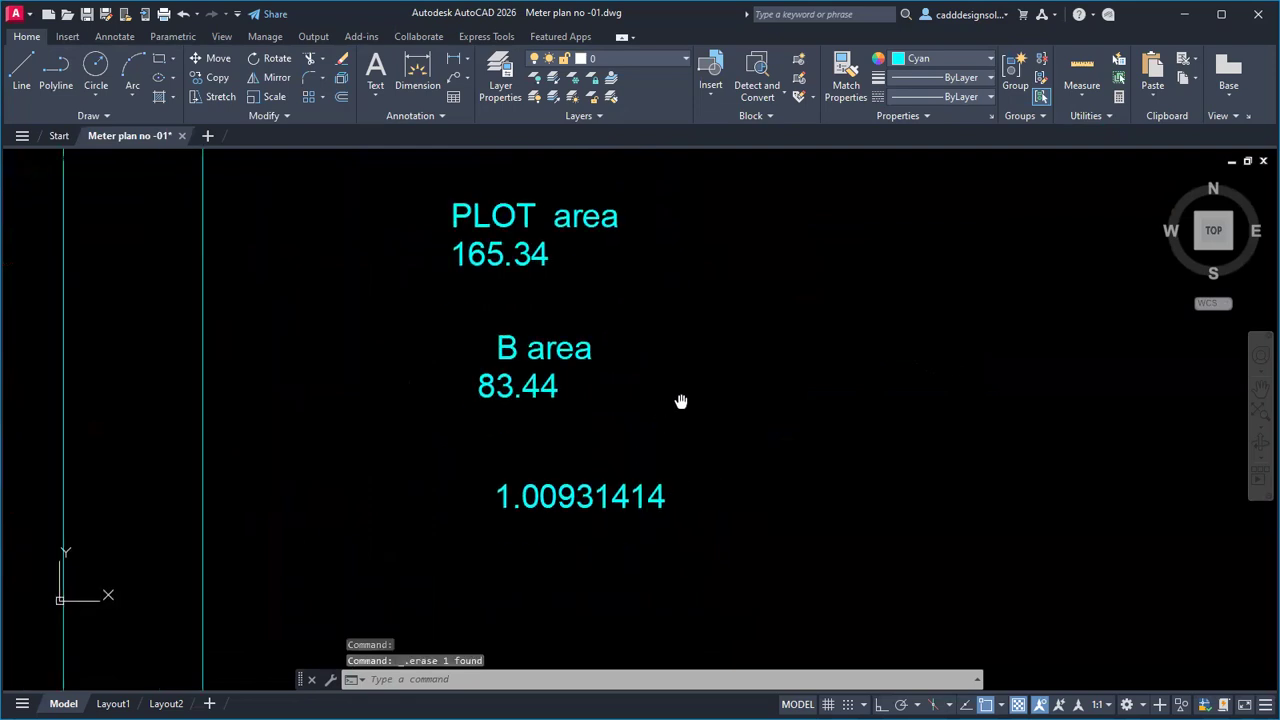
Step: Divide 83.44 by 165.34 in QuickCalc and close the calculator
key("ctrl+8")
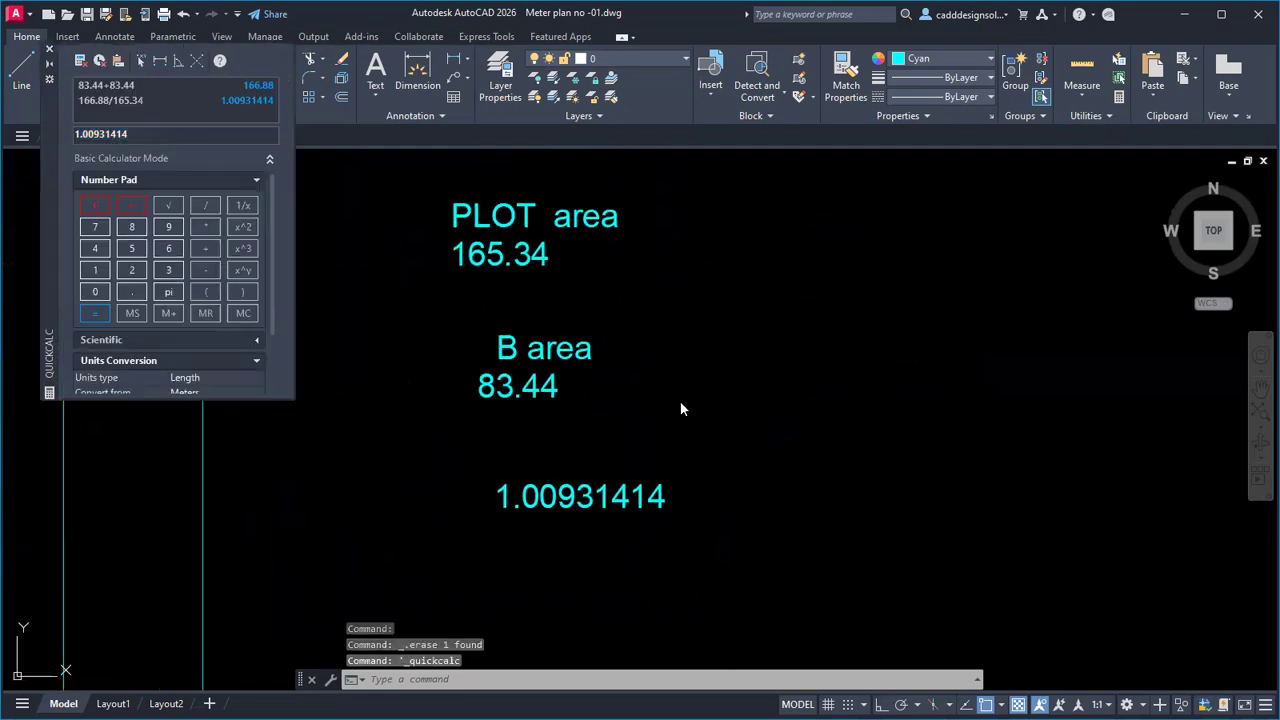
type("83.44/165")
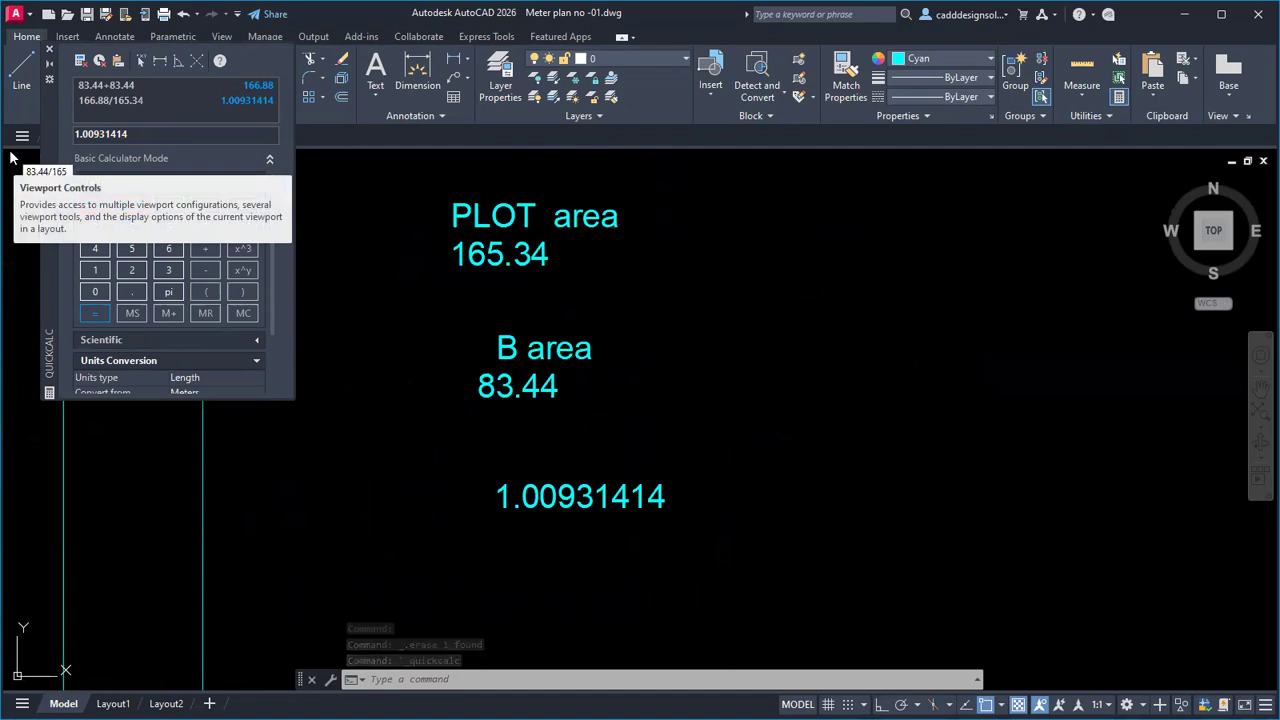
type(".34")
key("Return")
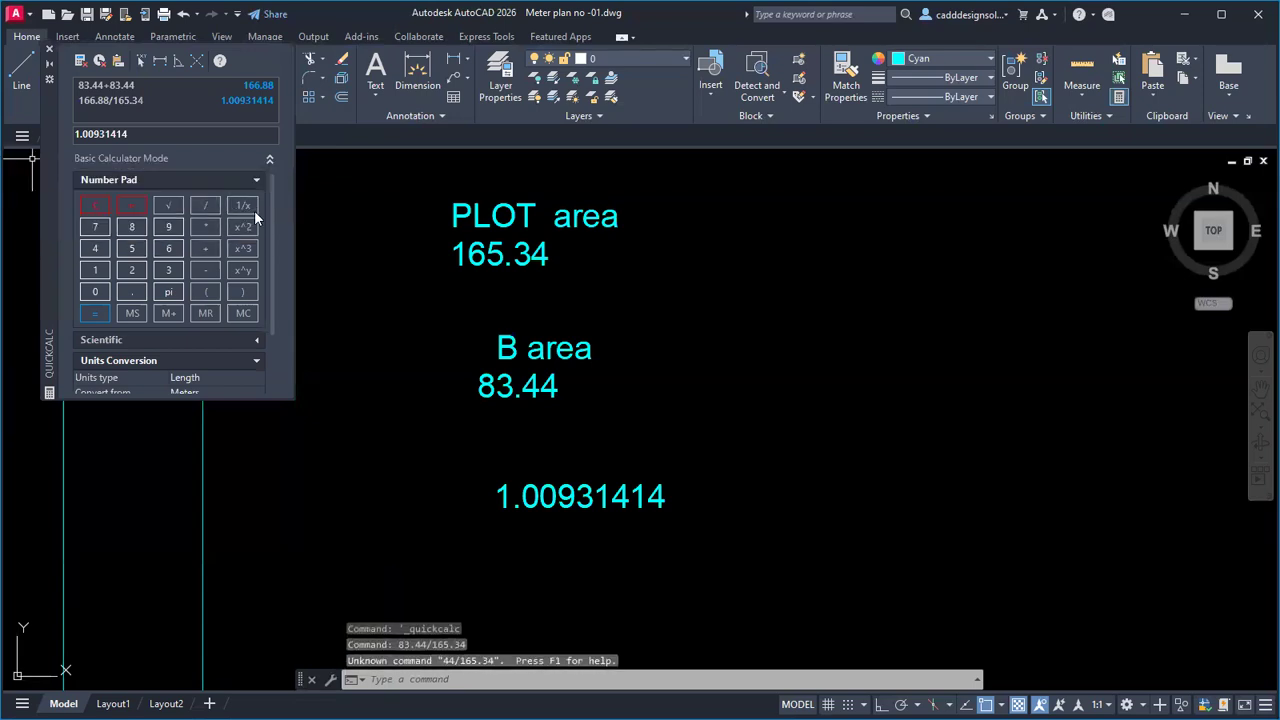
left_click(93, 204)
type("83")
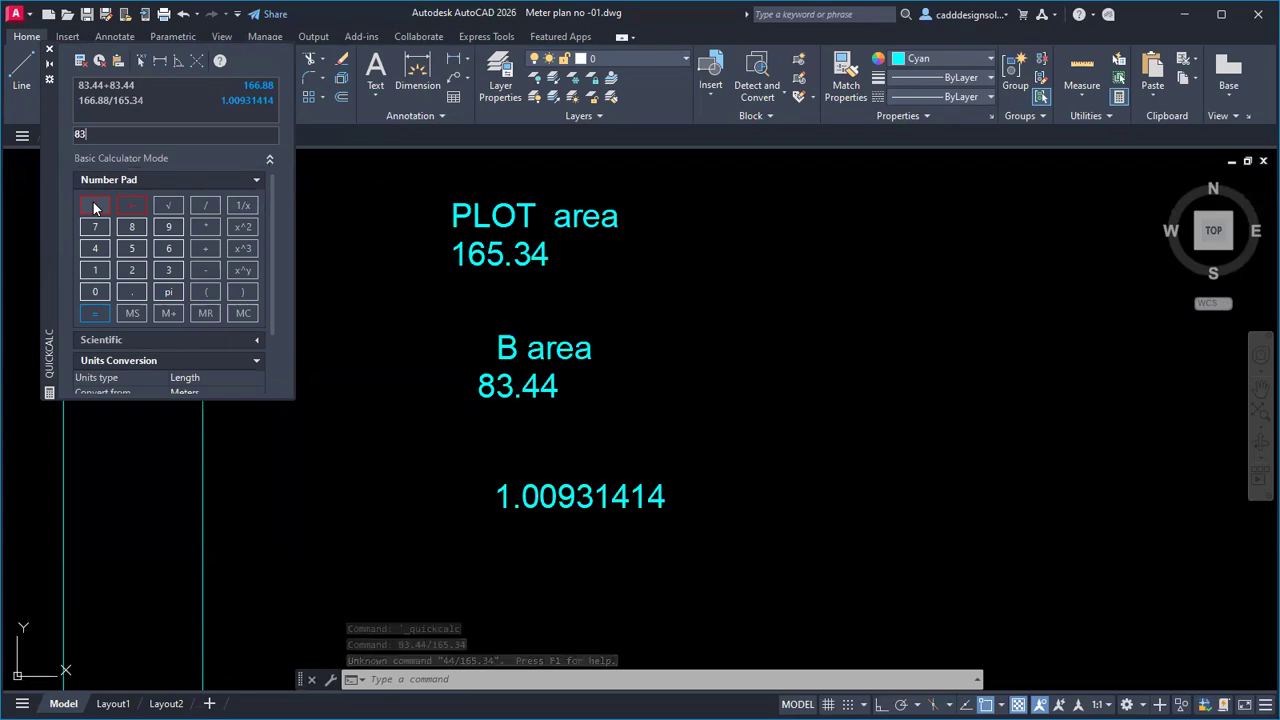
type(".44/")
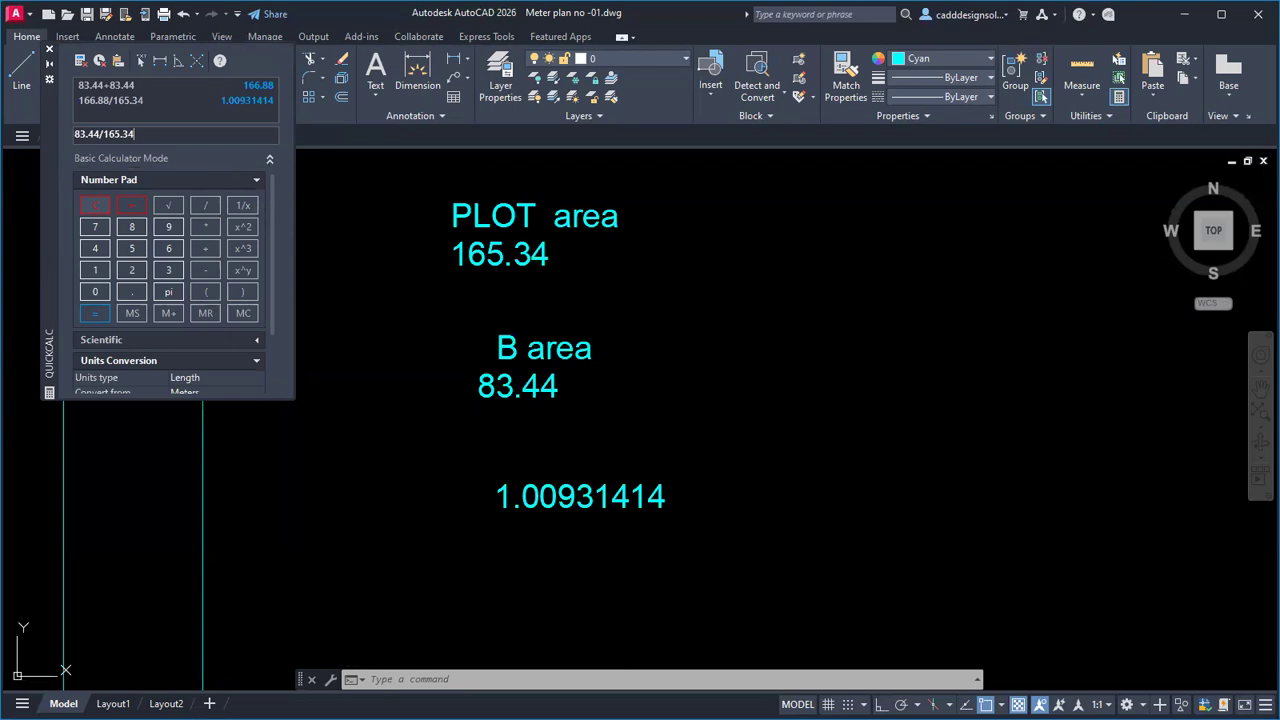
type("165.34")
key("Return")
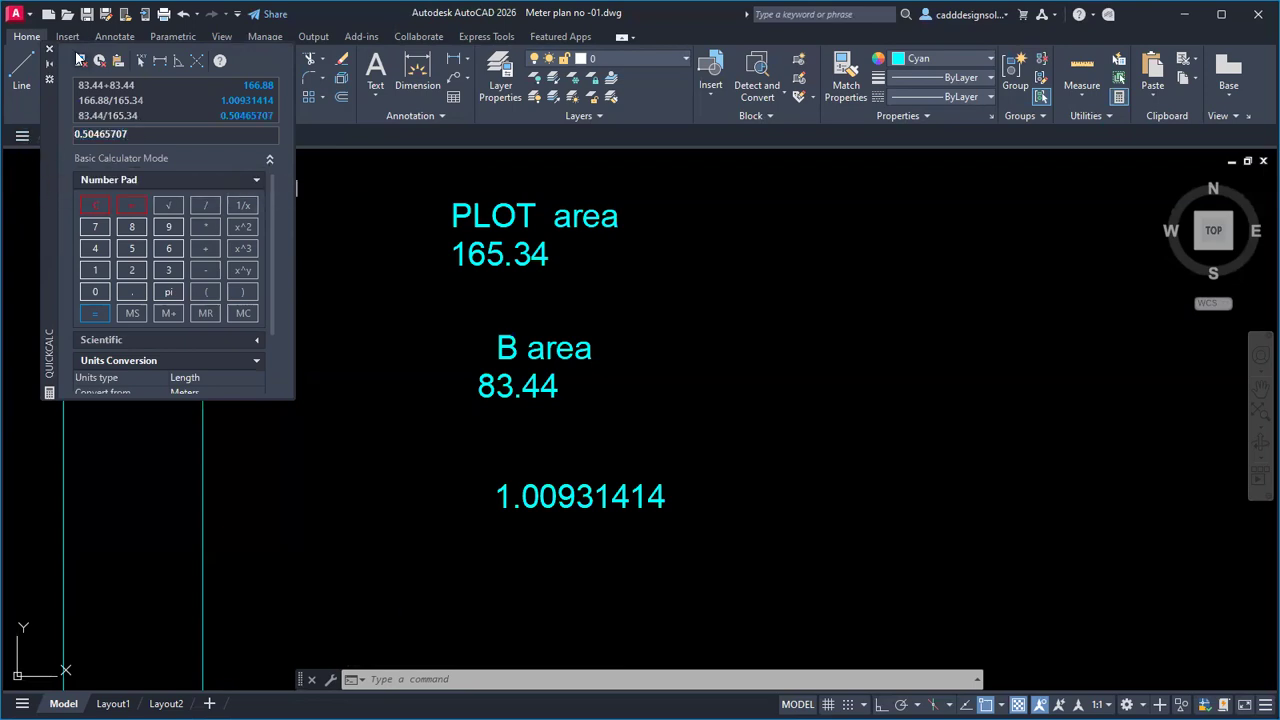
left_click(49, 49)
Step: Move the plot area, B area and ratio texts into the empty space below the ground floor plan beside the site outline
scroll(571, 334, "down", 6)
left_click(601, 394)
left_click(547, 287)
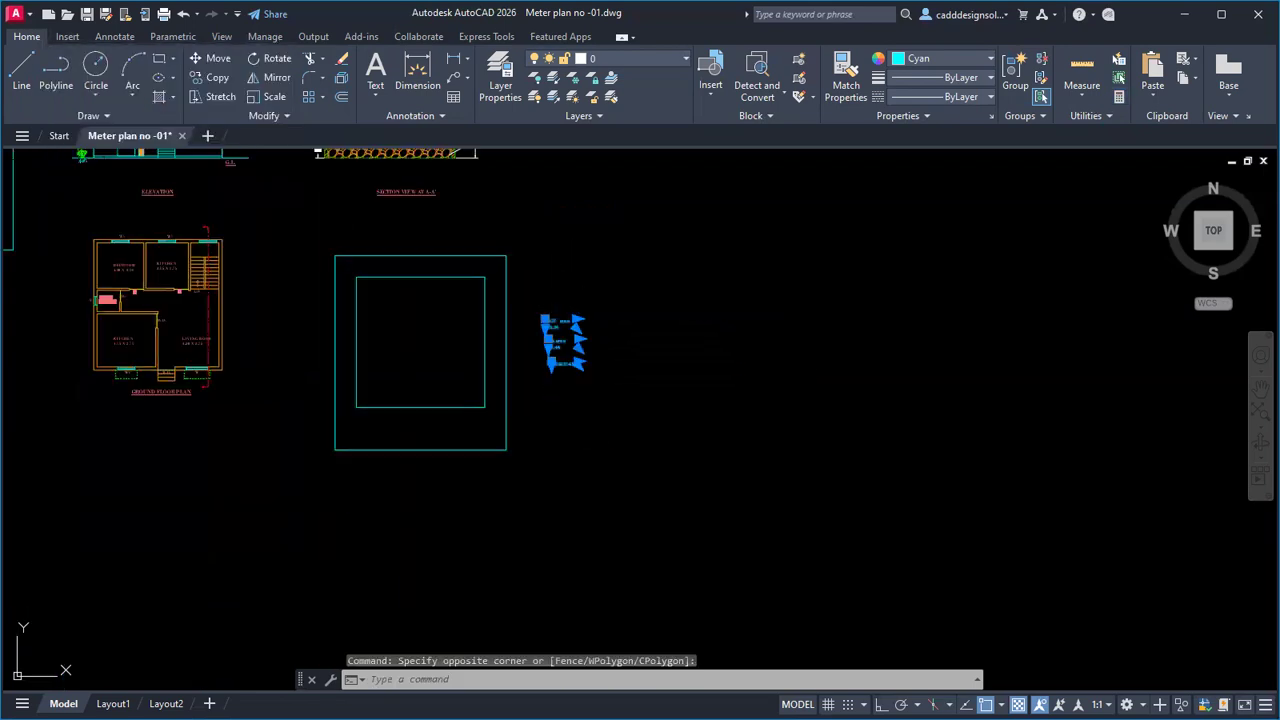
key("Escape")
key("Escape")
type("m")
key("space")
left_click(623, 397)
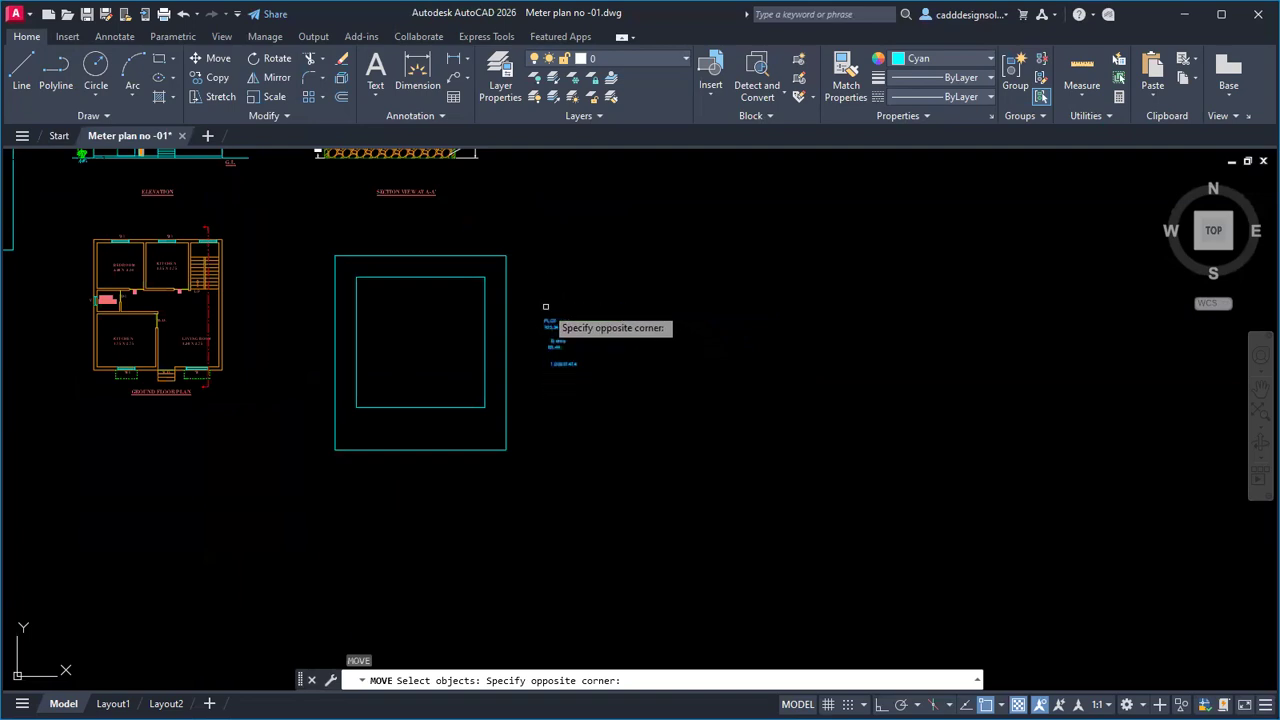
left_click(546, 306)
key("space")
left_click(579, 348)
middle_click_drag(112, 575, 557, 480)
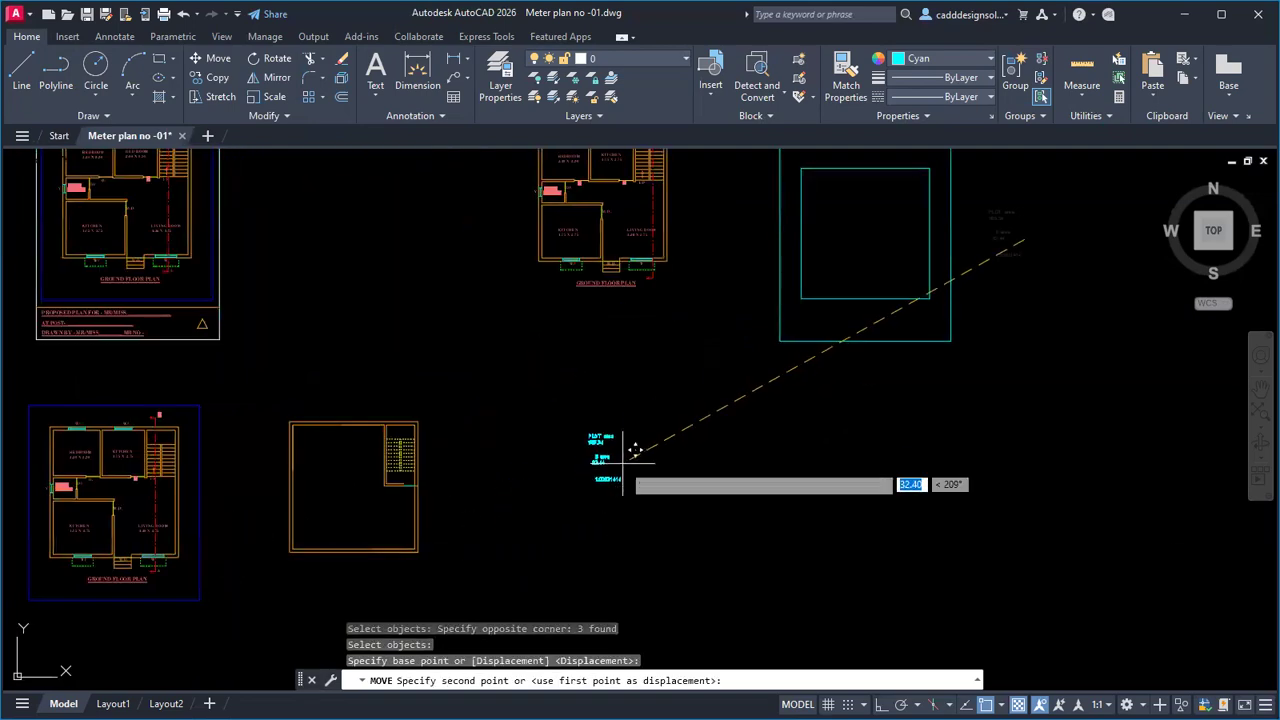
left_click(593, 484)
scroll(600, 500, "down", 2)
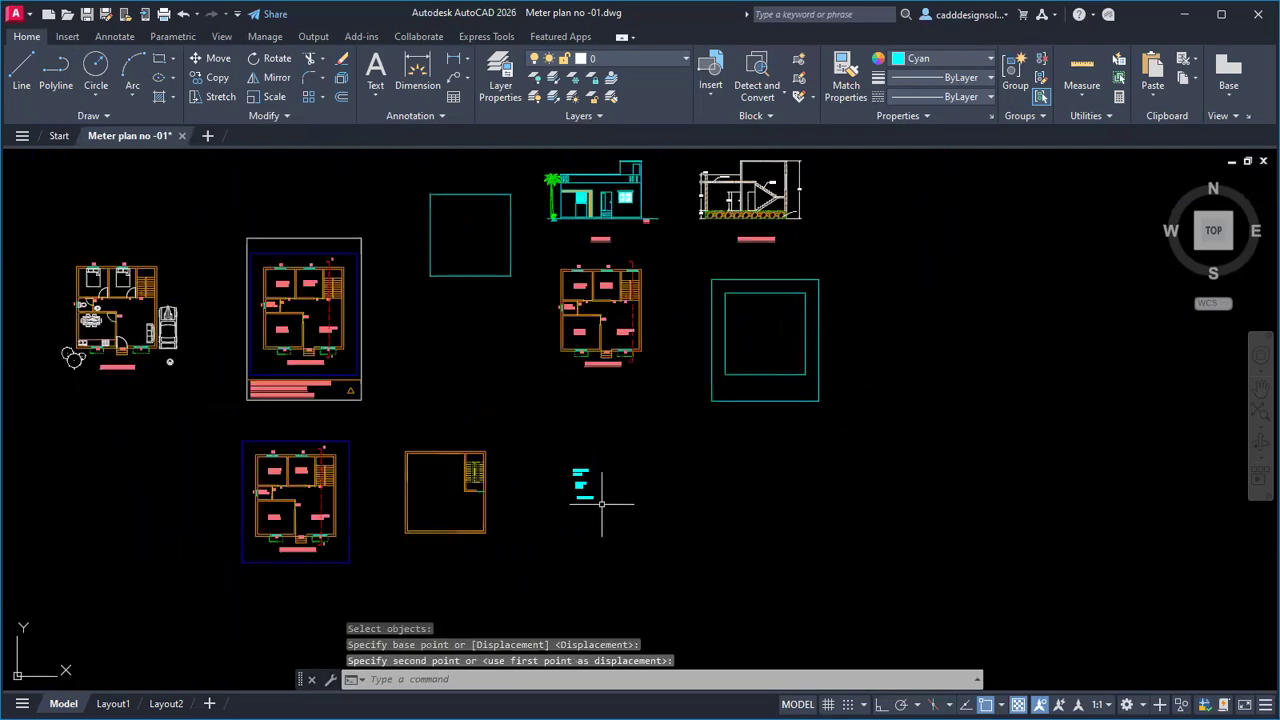
Step: Move the B area and ratio texts further down, apart from the plot area text
type("m")
key("space")
left_click(604, 514)
left_click(577, 479)
key("space")
left_click(577, 499)
left_click(593, 551)
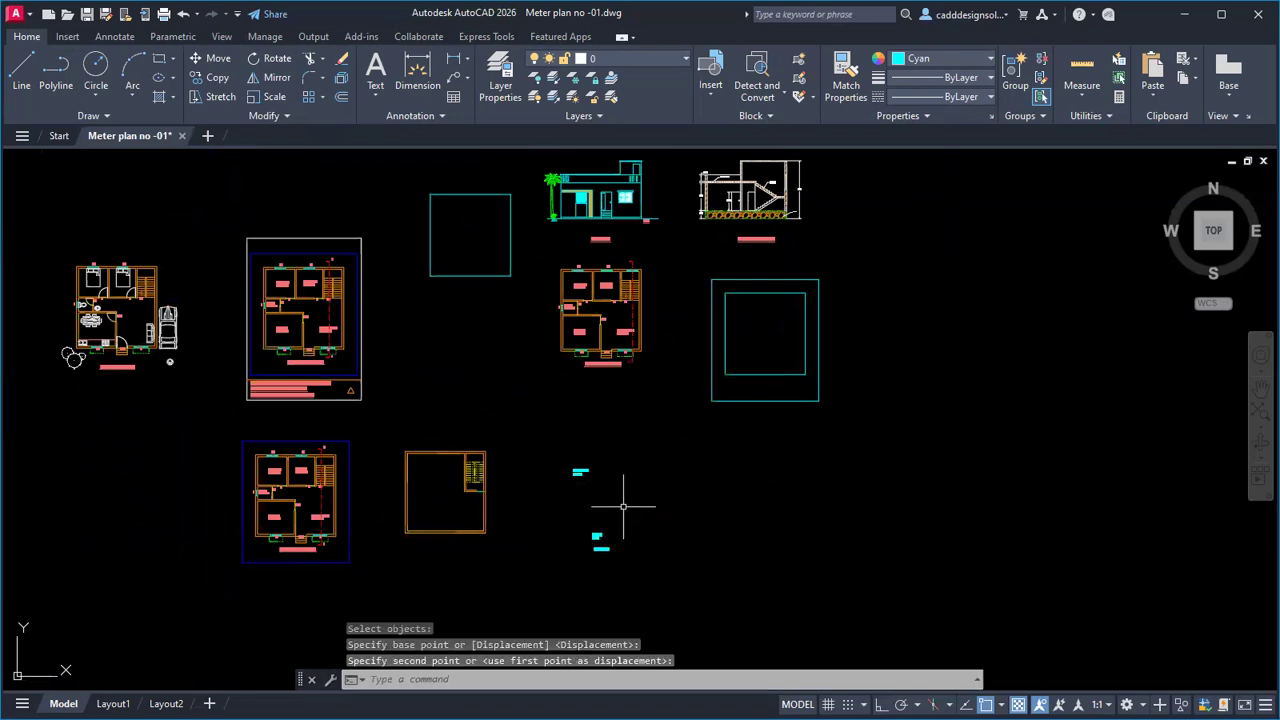
Step: Move the plot area text down to sit just above the B area text
type("m")
key("space")
left_click(563, 460)
left_click(594, 479)
key("space")
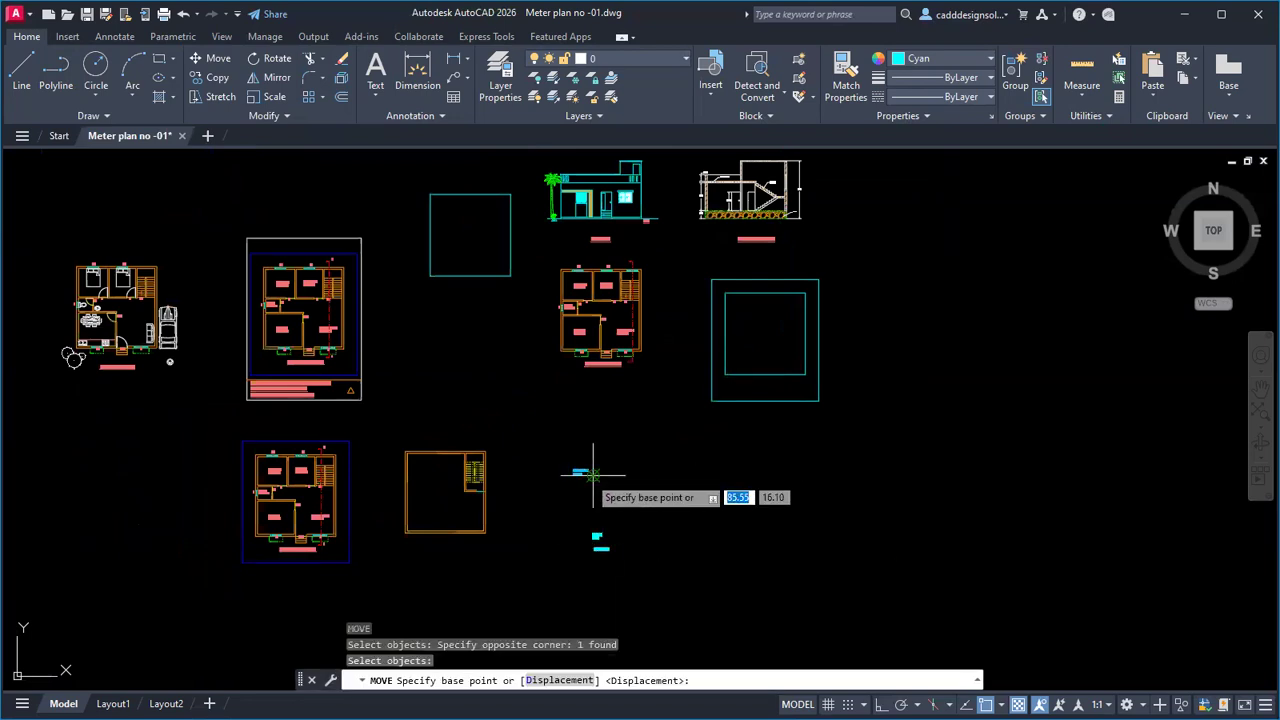
left_click(593, 475)
scroll(608, 521, "up", 2)
left_click(611, 523)
Step: Copy the living room label from the ground floor plan into the middle of the inner site outline
scroll(668, 459, "down", 2)
middle_click_drag(824, 449, 663, 531)
scroll(621, 414, "up", 2)
middle_click_drag(627, 394, 664, 417)
type("co")
key("space")
left_click(439, 397)
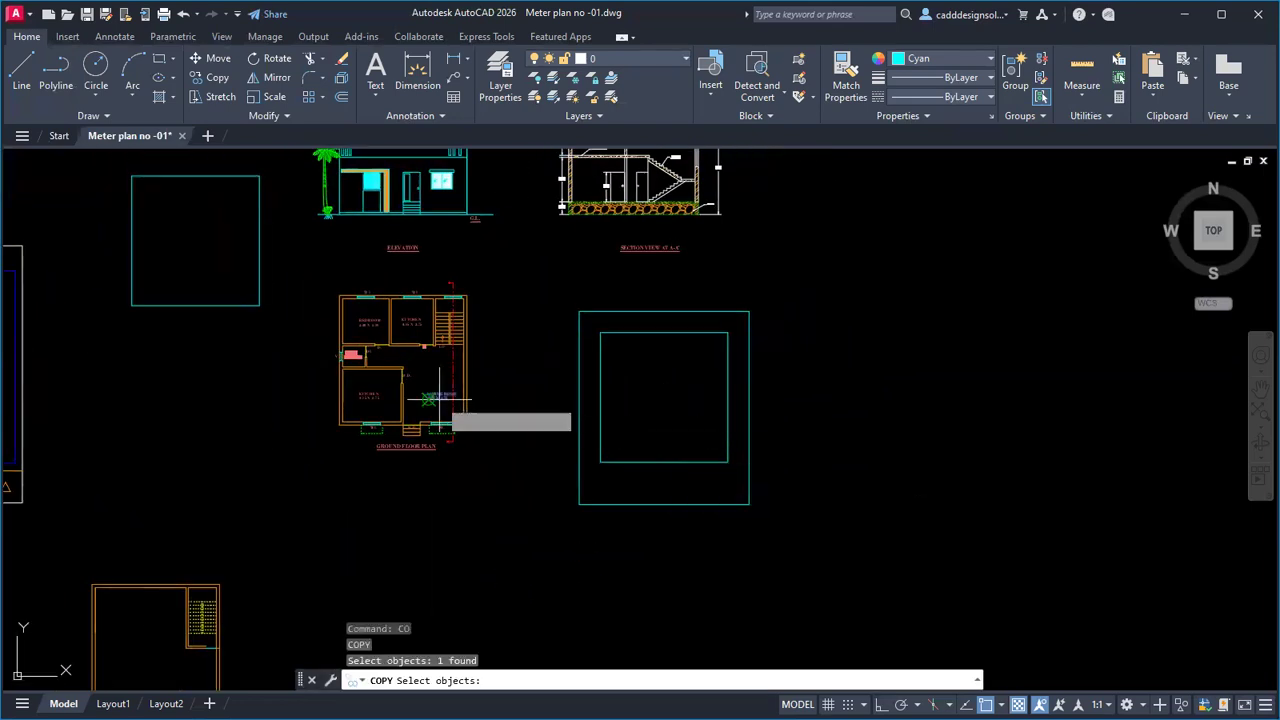
key("Return")
left_click(433, 396)
scroll(662, 396, "up", 4)
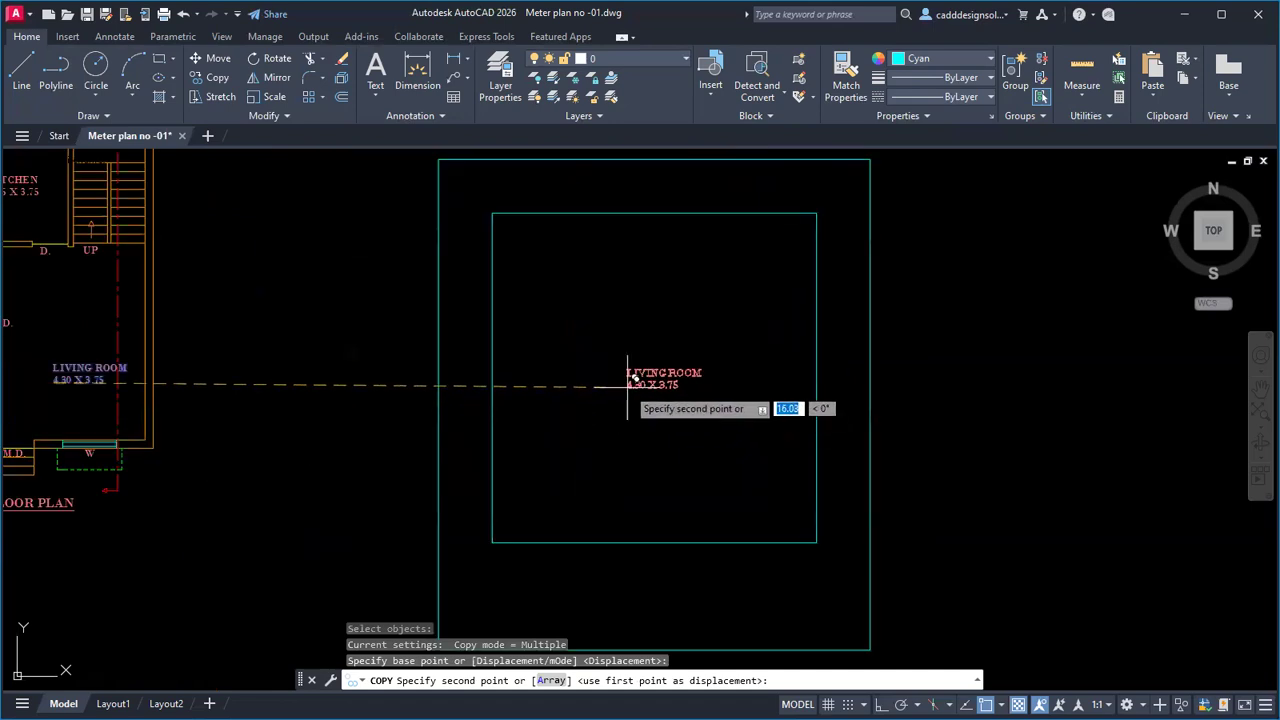
left_click(628, 386)
key("Escape")
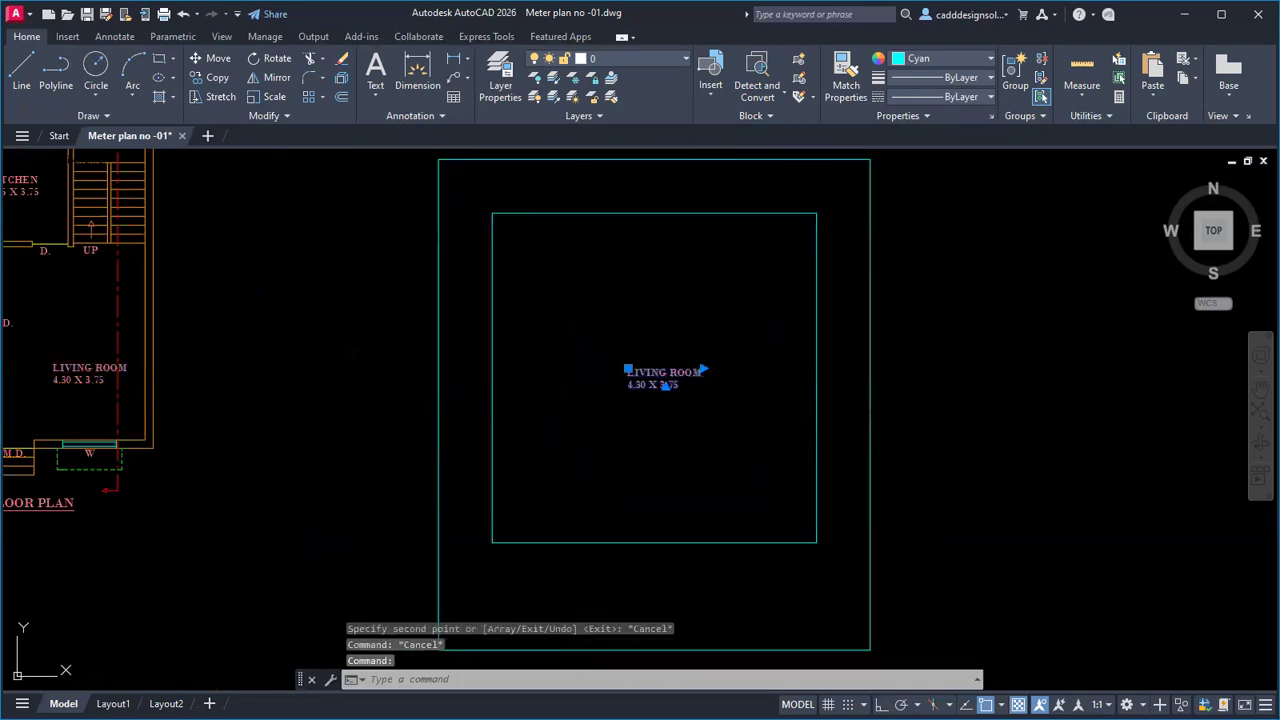
Step: Change the copied label to "PROPOSED SITE" with "SR NO -123/*" on a second line, widening the text box
double_click(662, 378)
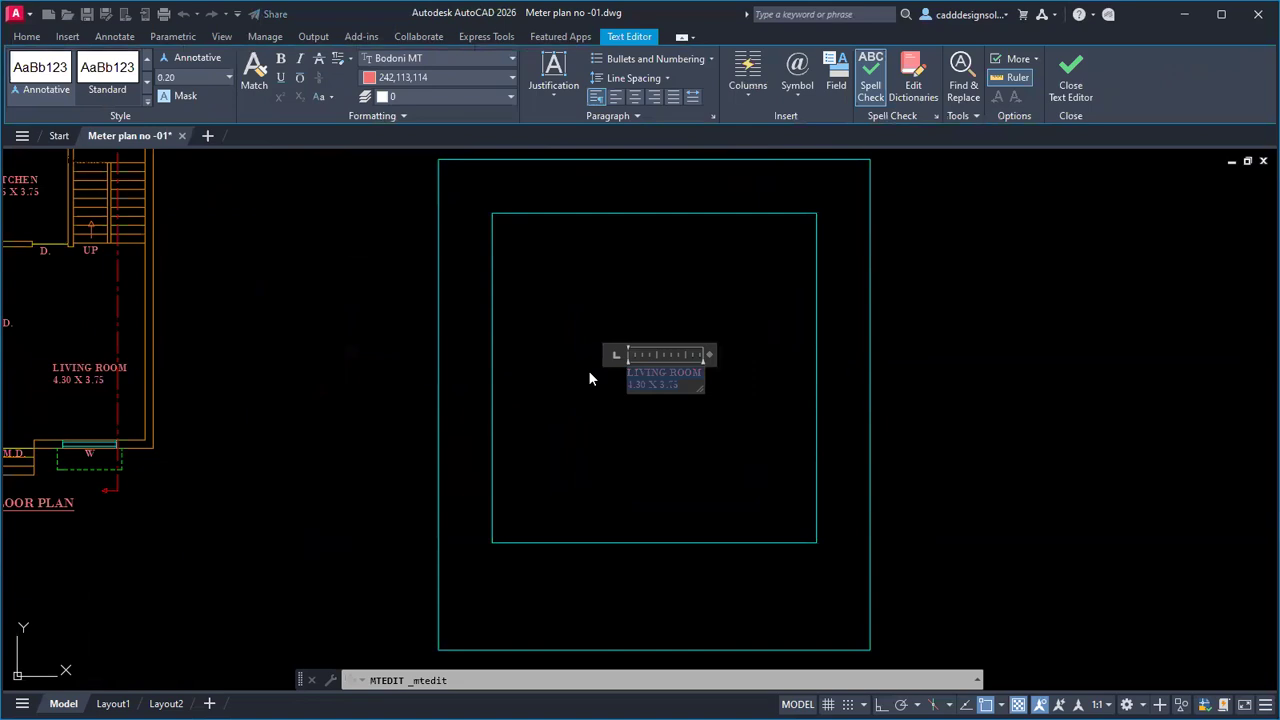
type("P")
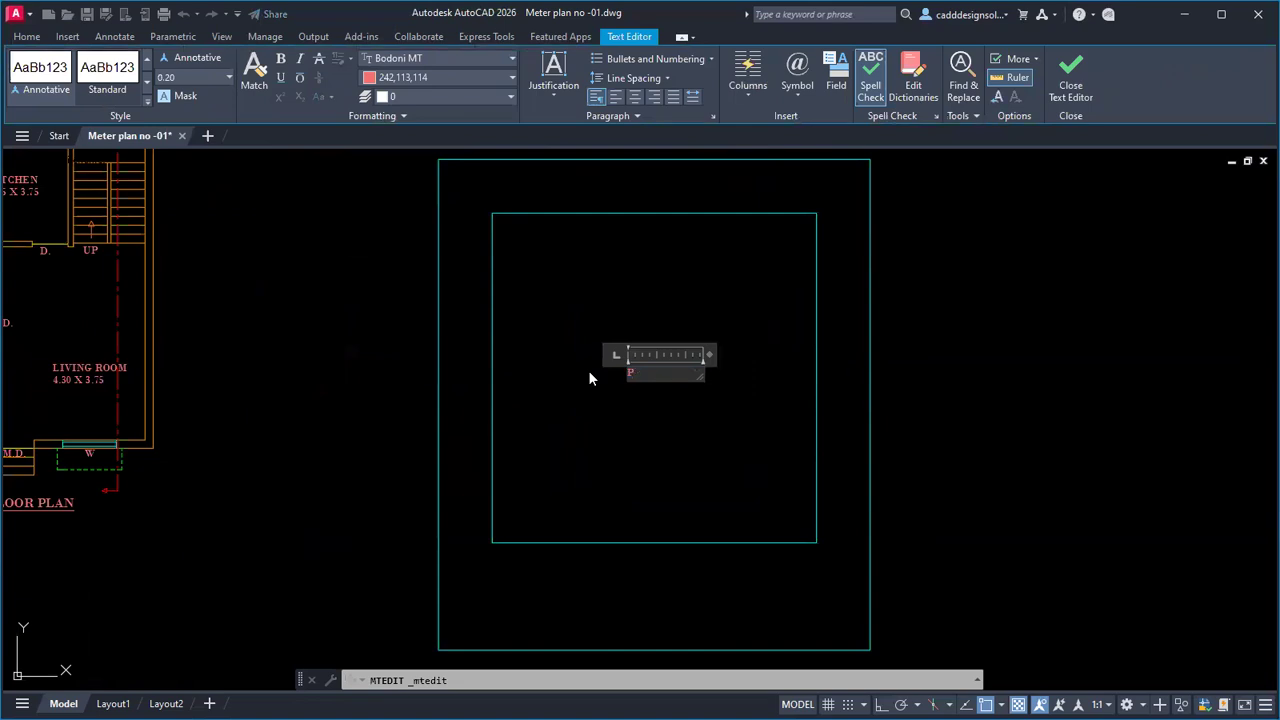
type("ROPOSED SITE")
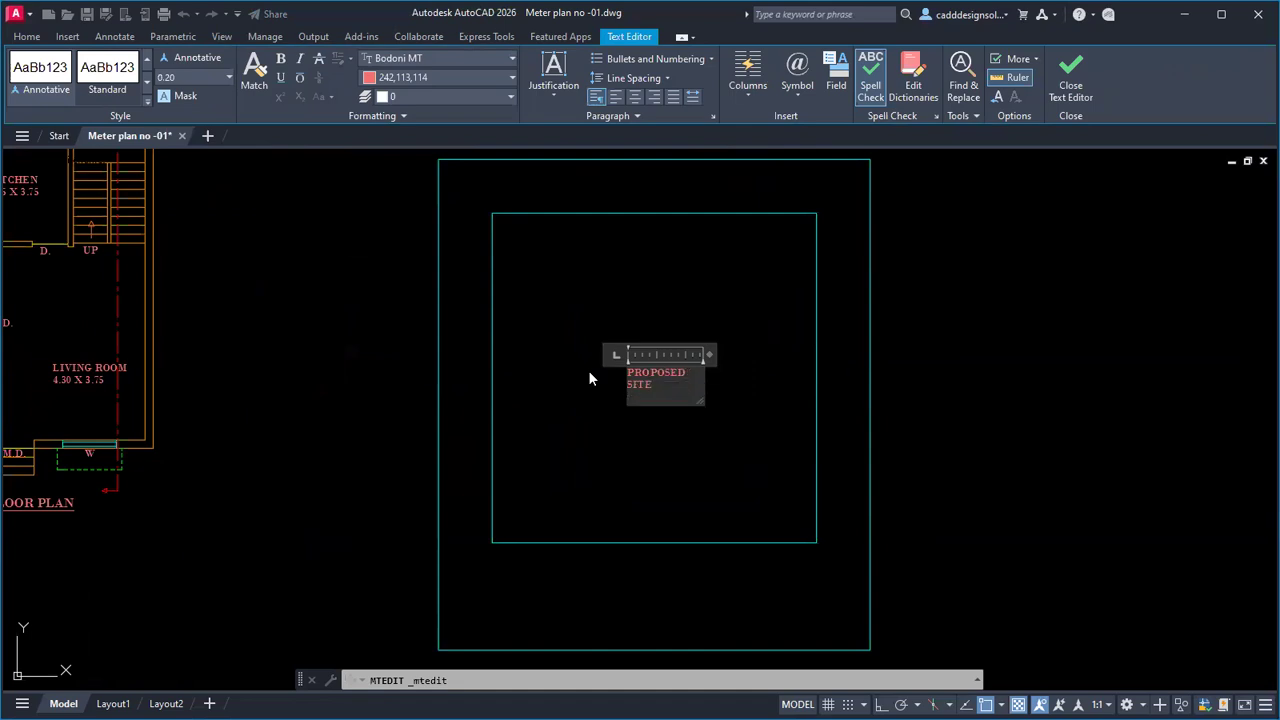
left_click_drag(706, 356, 849, 355)
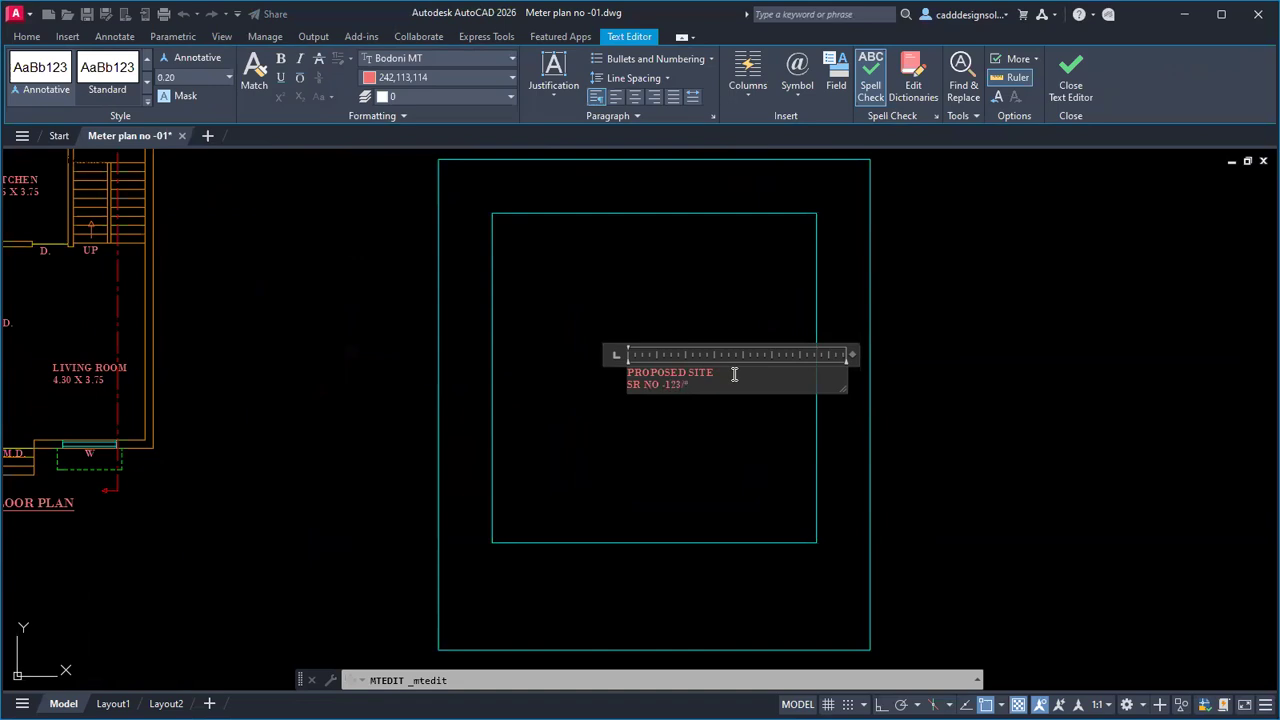
key("Return")
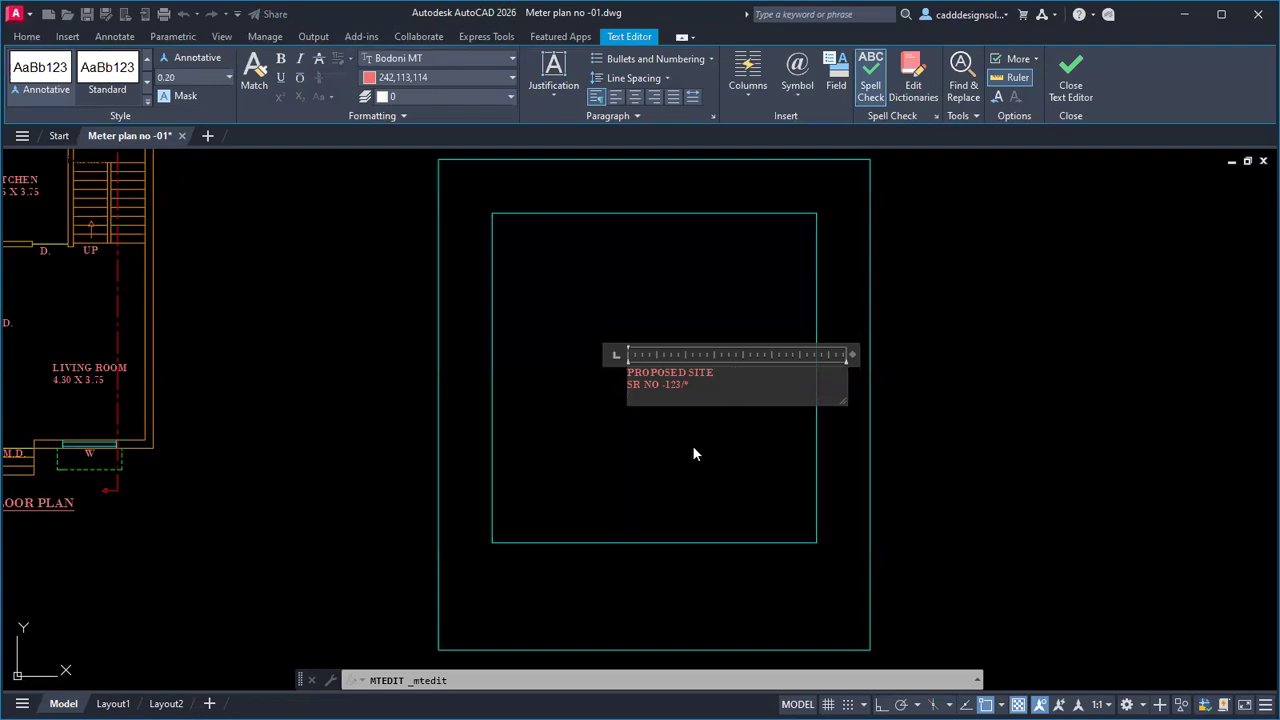
key("Escape")
key("Escape")
Step: Copy the proposed site label to the right of, to the left of and below the outer plot outline
type("co")
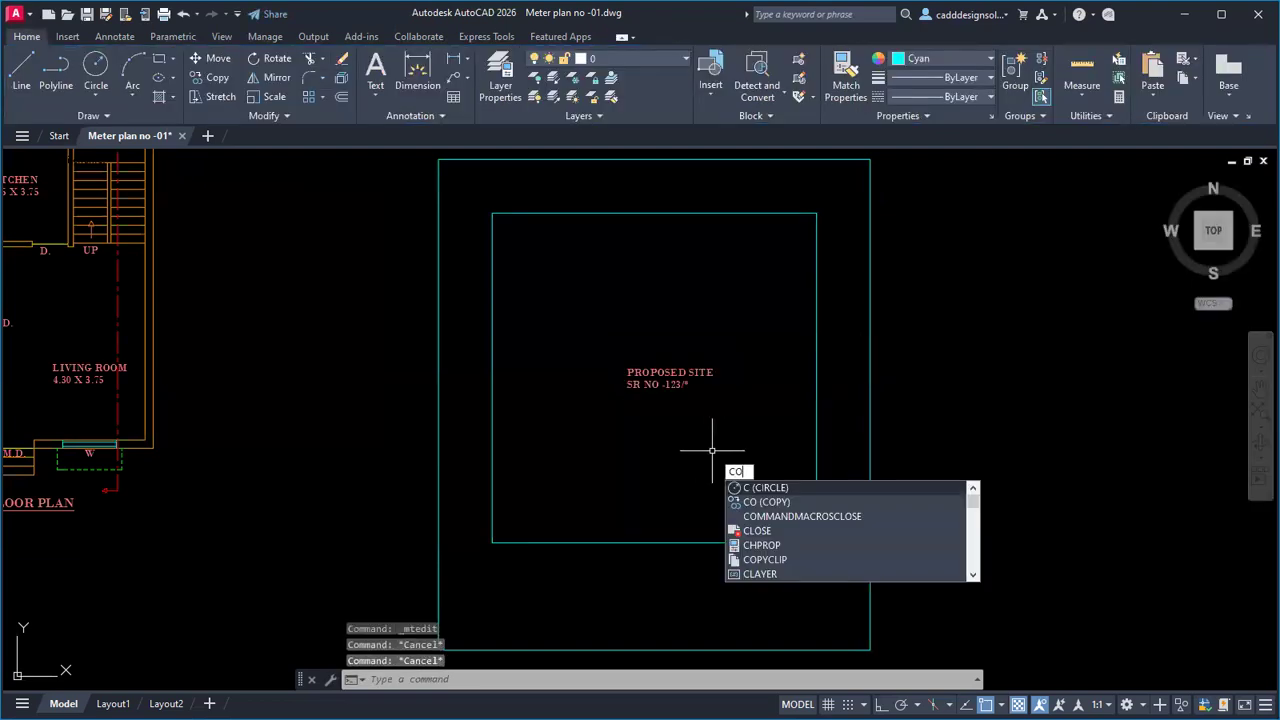
key("Return")
left_click(665, 380)
key("Return")
left_click(656, 413)
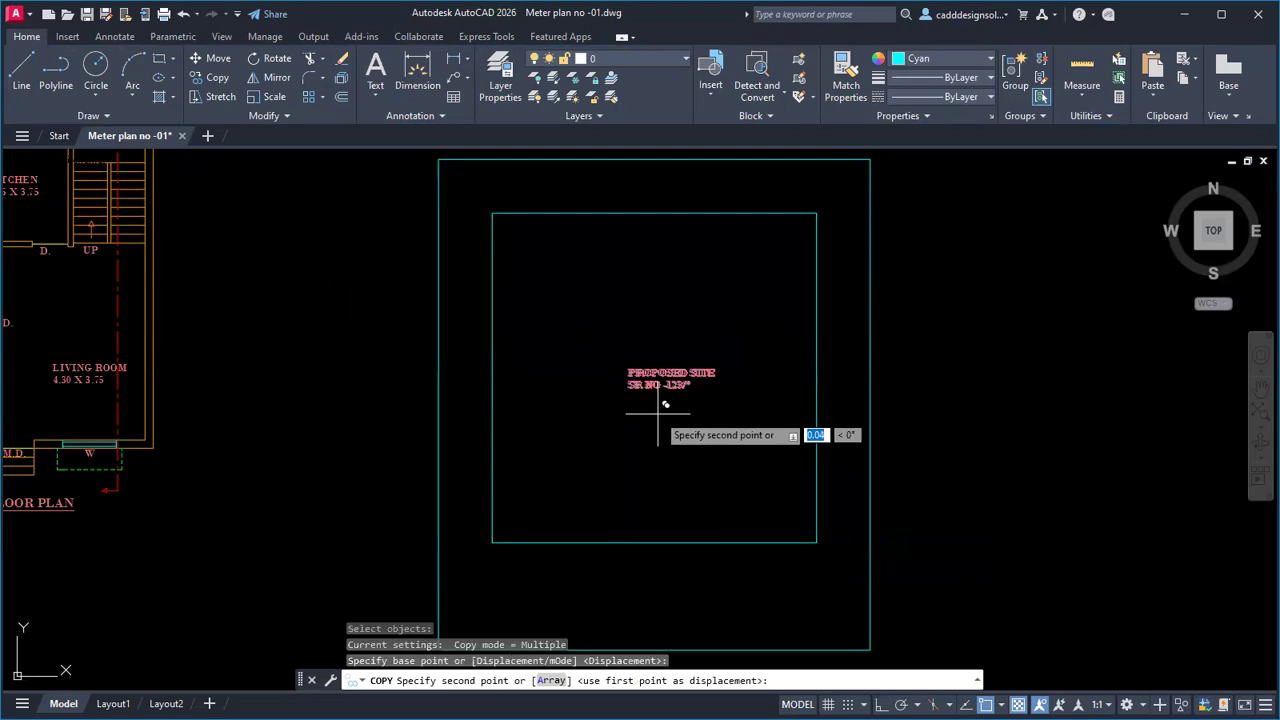
left_click(936, 416)
left_click(353, 408)
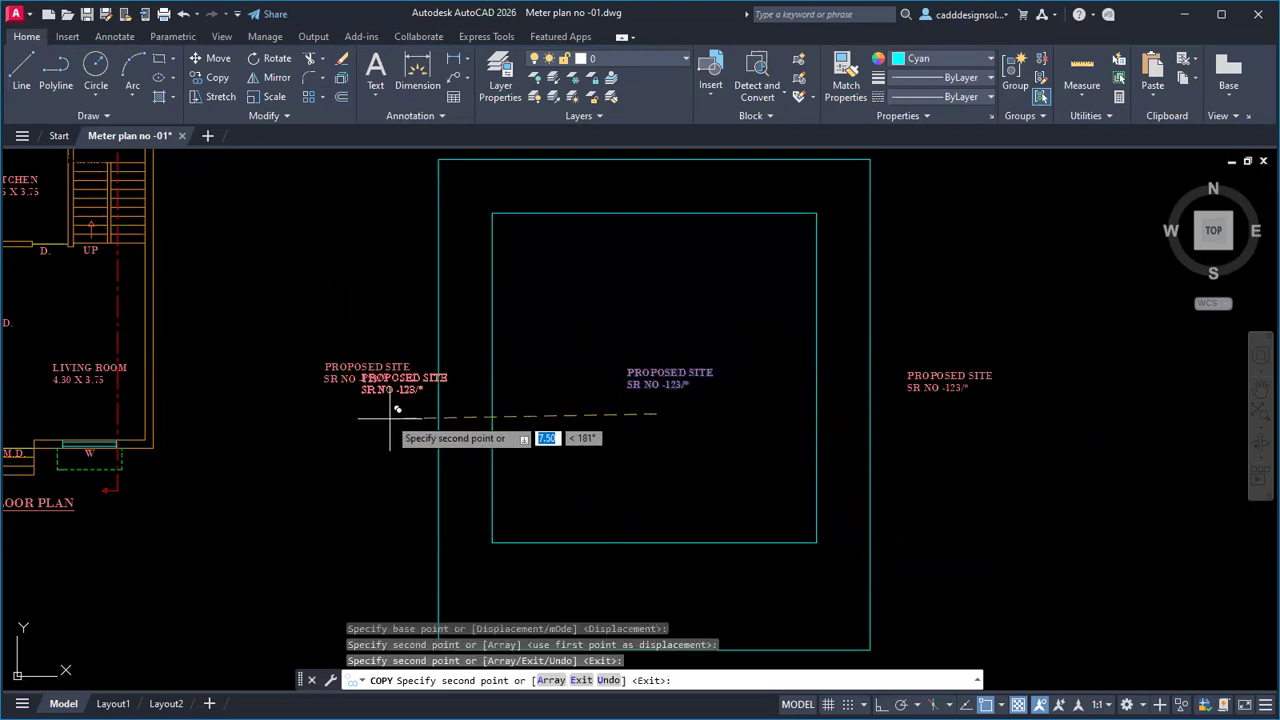
middle_click_drag(558, 486, 541, 238)
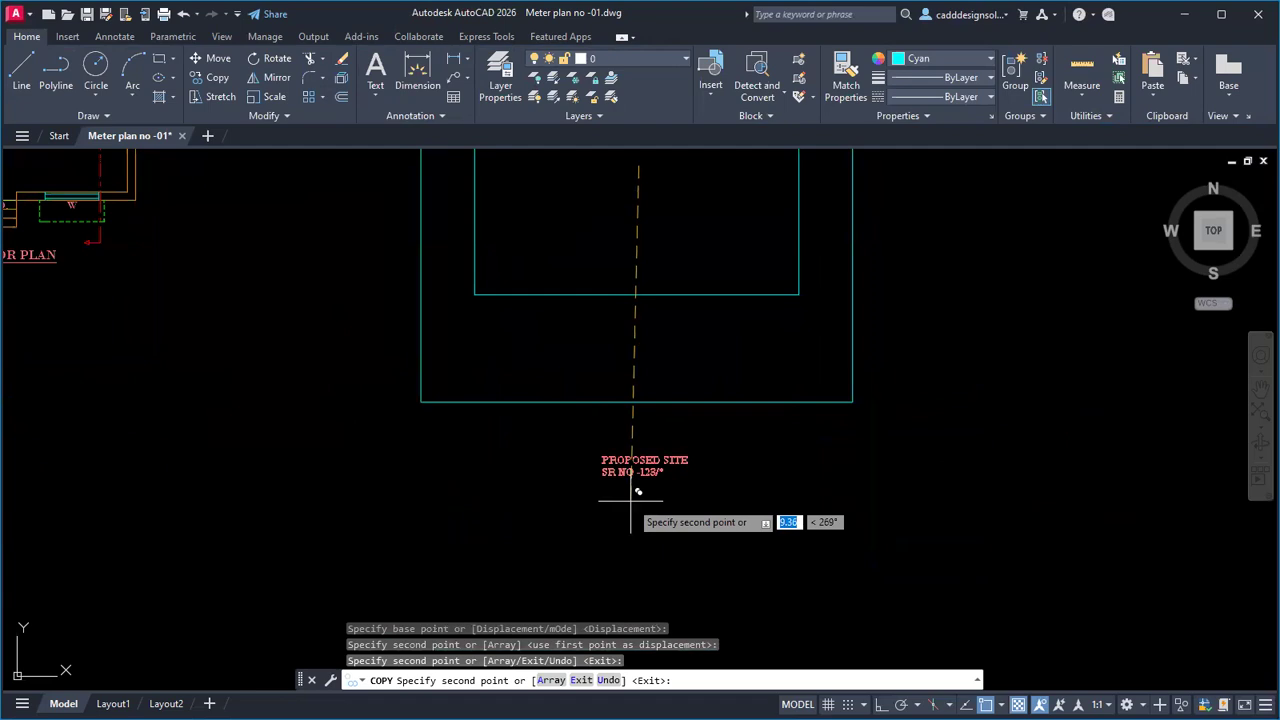
left_click(636, 488)
key("Escape")
key("Escape")
Step: Draw two parallel horizontal road lines about 16 units long, one along the plot's lower edge and one below the copied label
type("l")
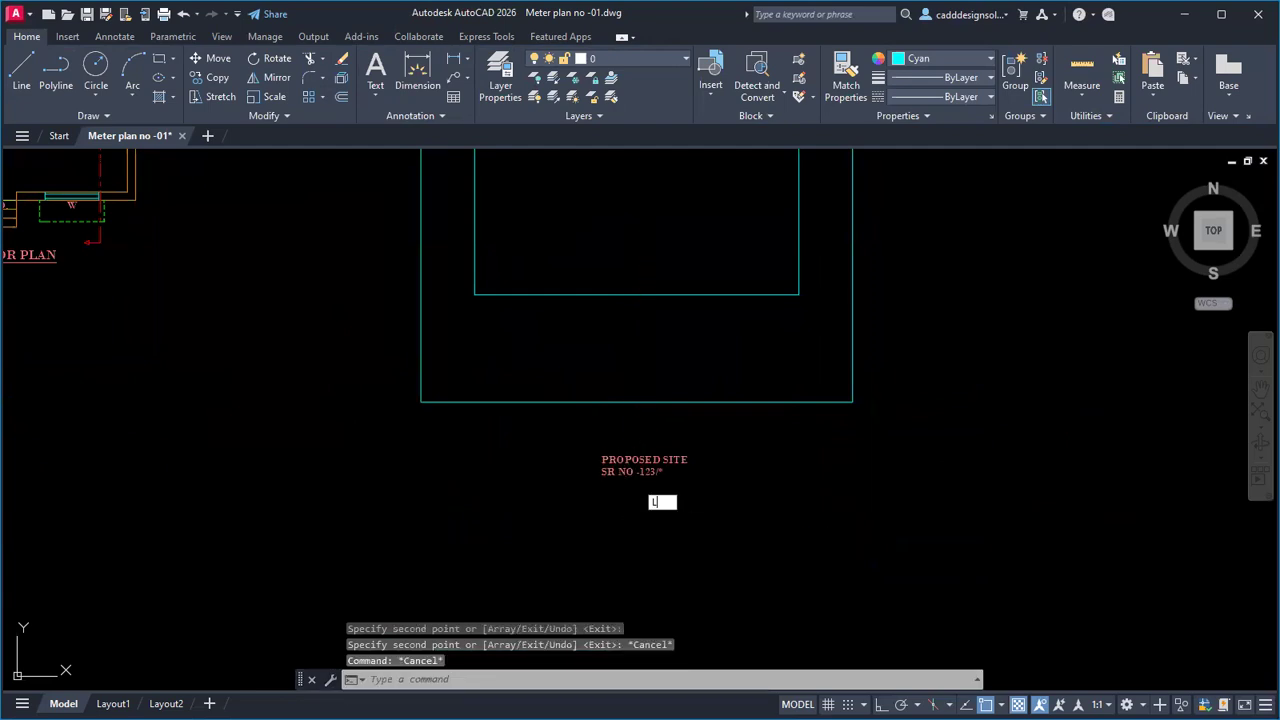
key("Return")
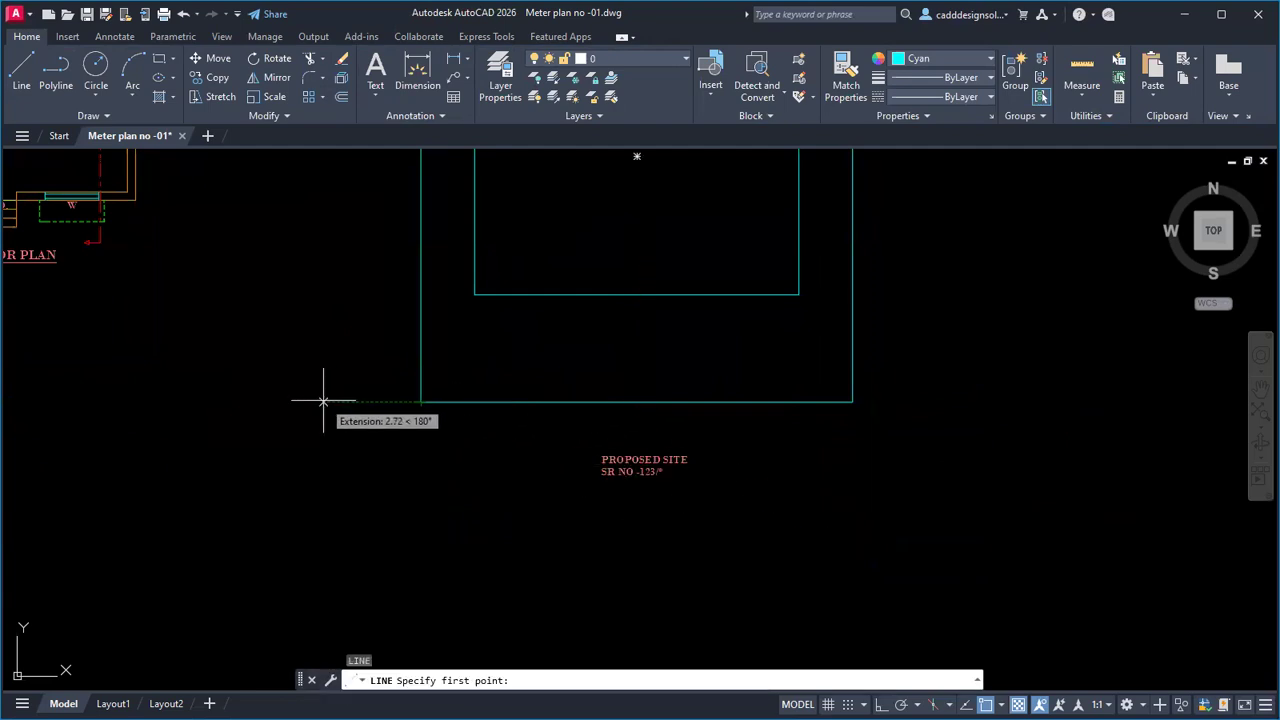
left_click(324, 401)
key("F8")
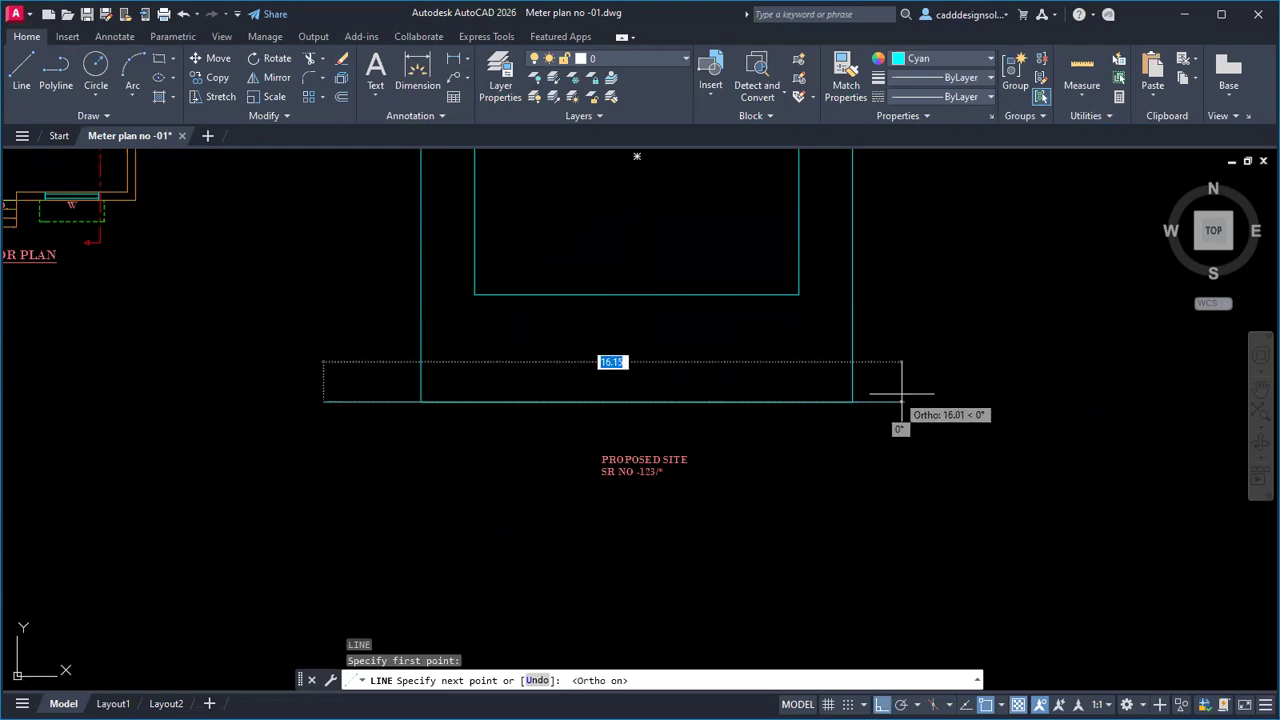
left_click(912, 401)
key("Escape")
key("Return")
left_click(325, 488)
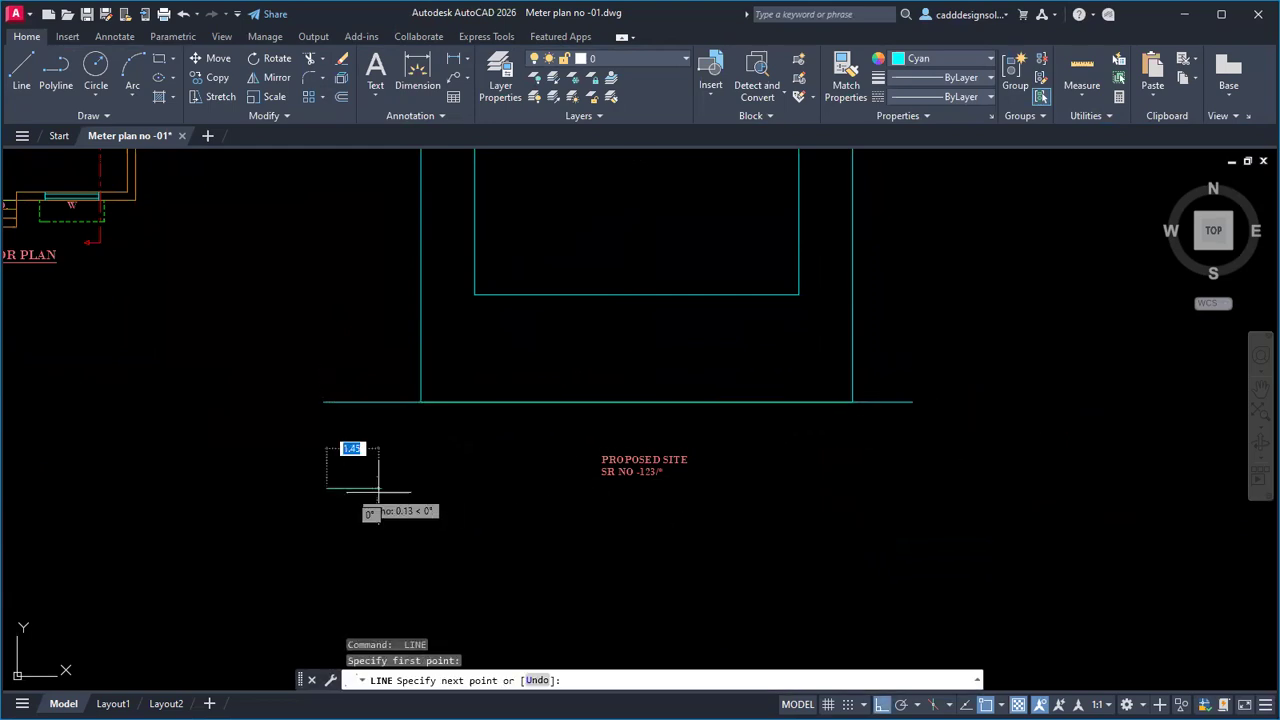
left_click(909, 488)
key("Escape")
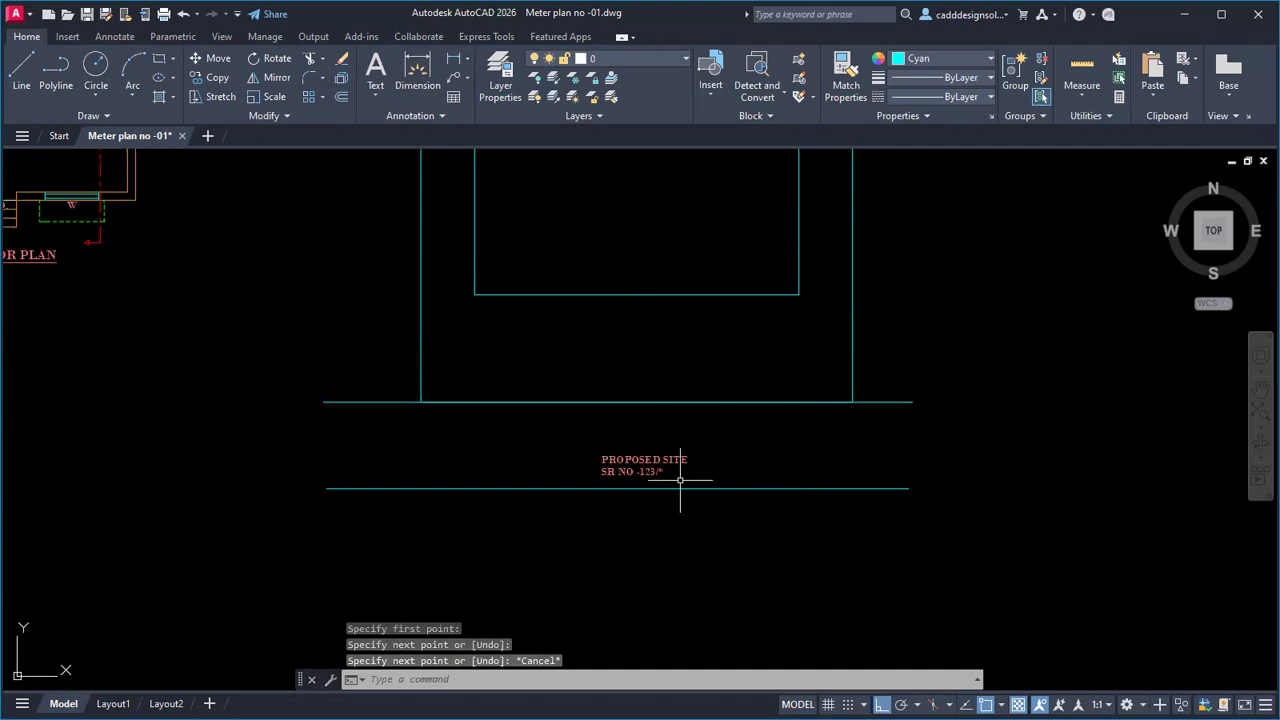
Step: Change the label between the road lines to "ROAD 6 M WIDE" with a text height of 0.30
double_click(651, 472)
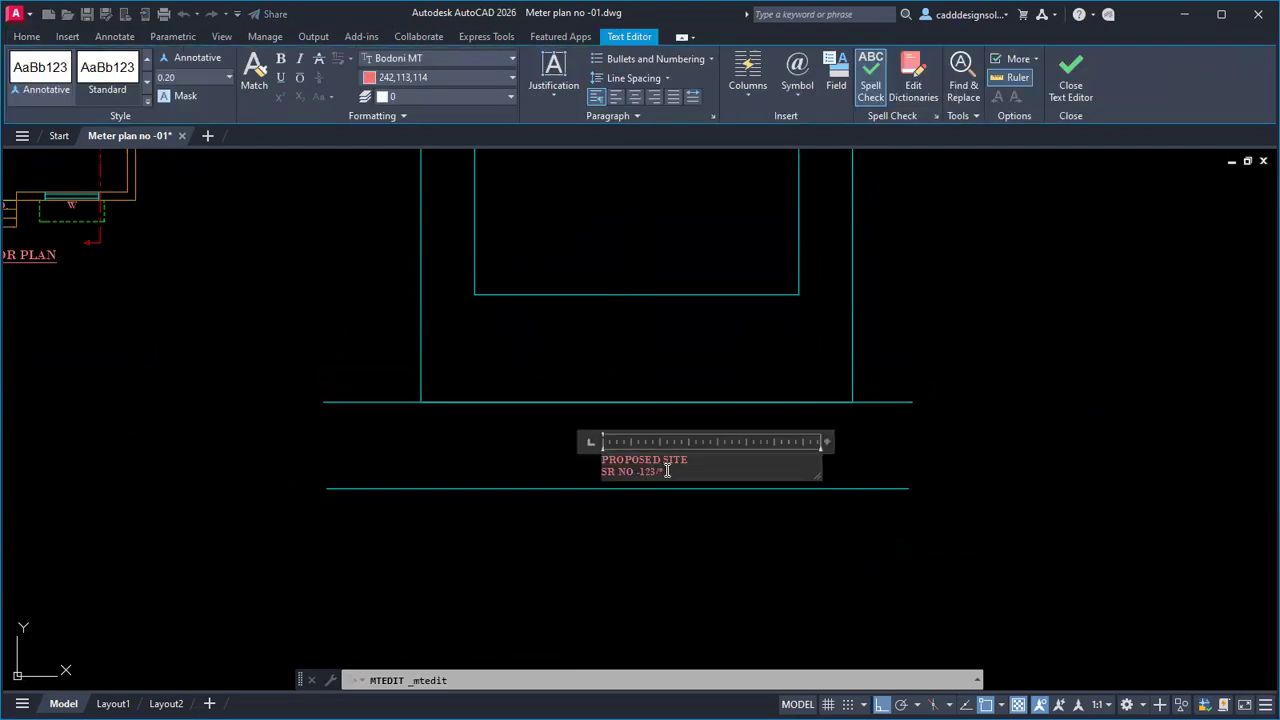
type("ROAD")
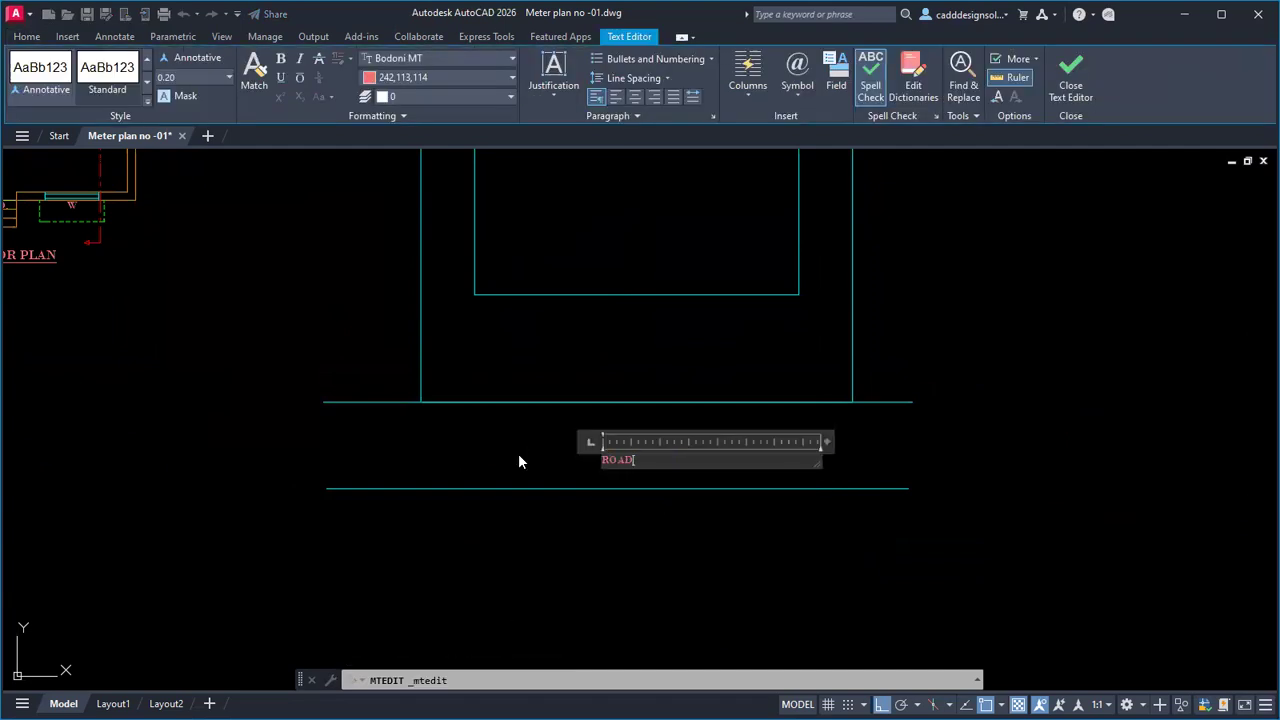
type(" 6 M WIDE")
key("Return")
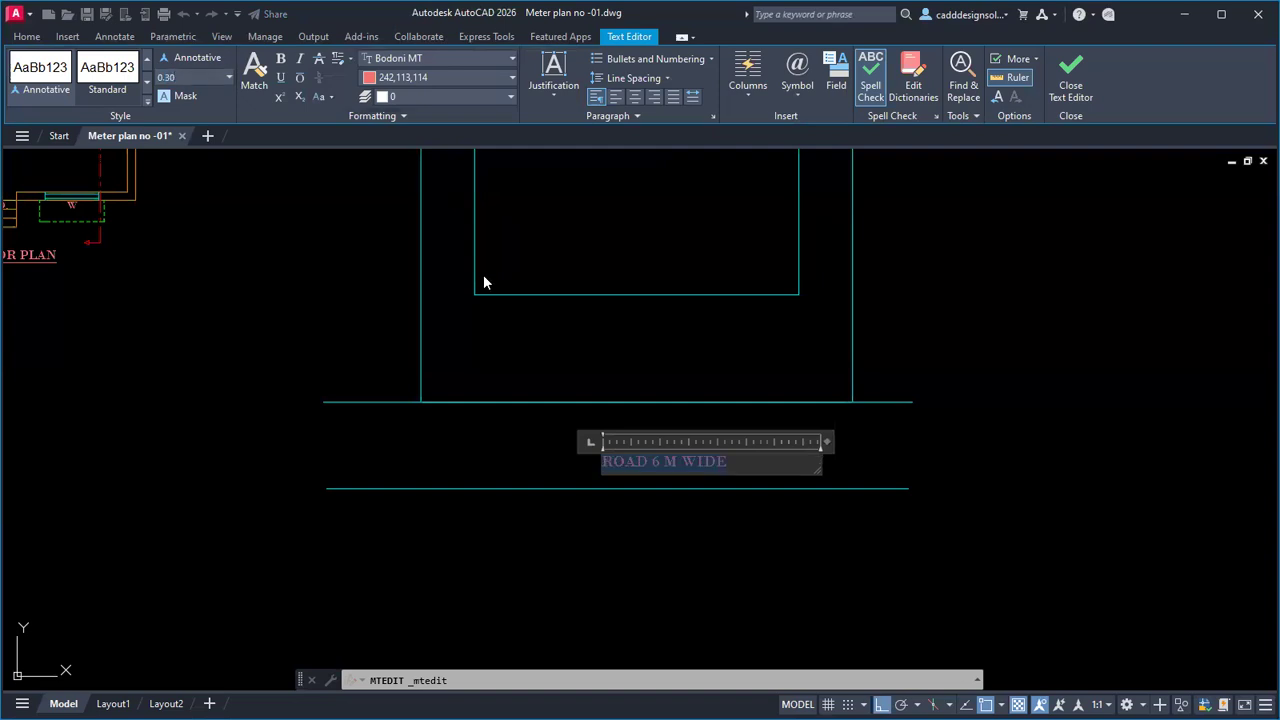
key("Escape")
key("Escape")
Step: Draw a horizontal line to the right of the road label, between the two road lines
key("Return")
scroll(777, 462, "up", 5)
left_click(678, 465)
left_click(1041, 458)
key("Escape")
key("Escape")
key("Escape")
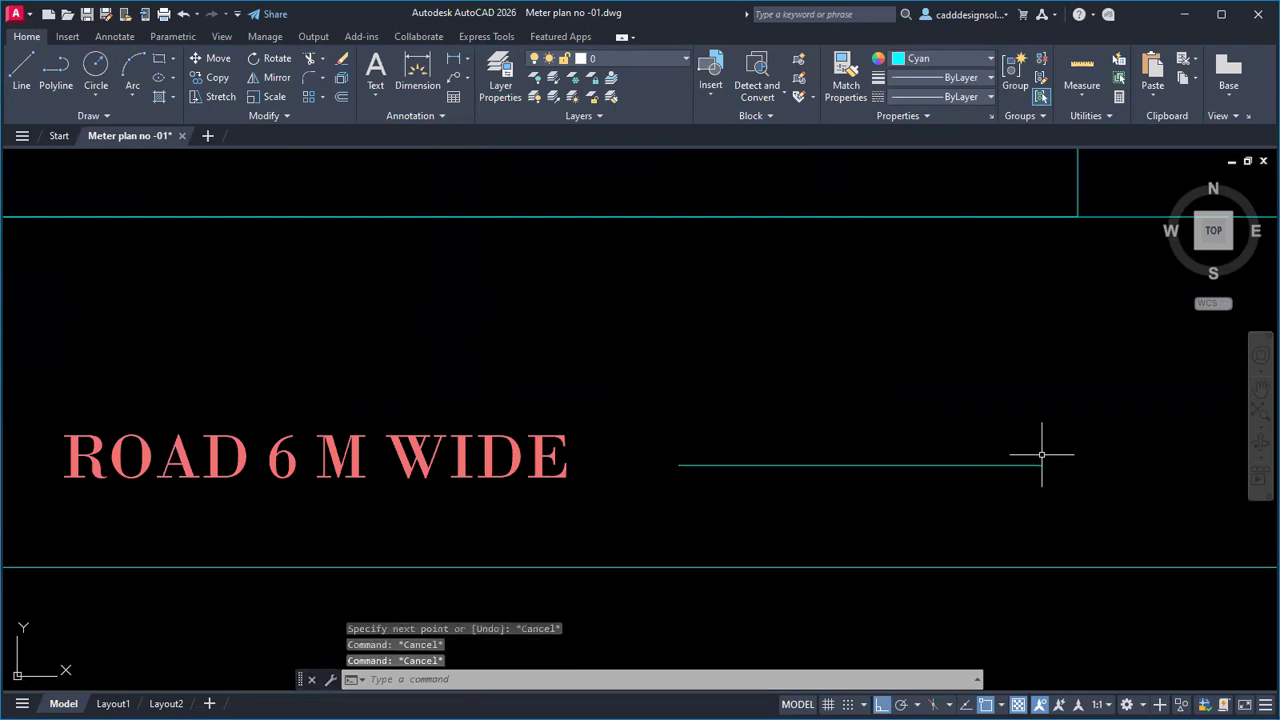
Step: Draw a slanted arrowhead line about 0.23 long, up and back from the right end of the line beside the road label
key("Return")
scroll(1041, 458, "up", 3)
left_click(1032, 458)
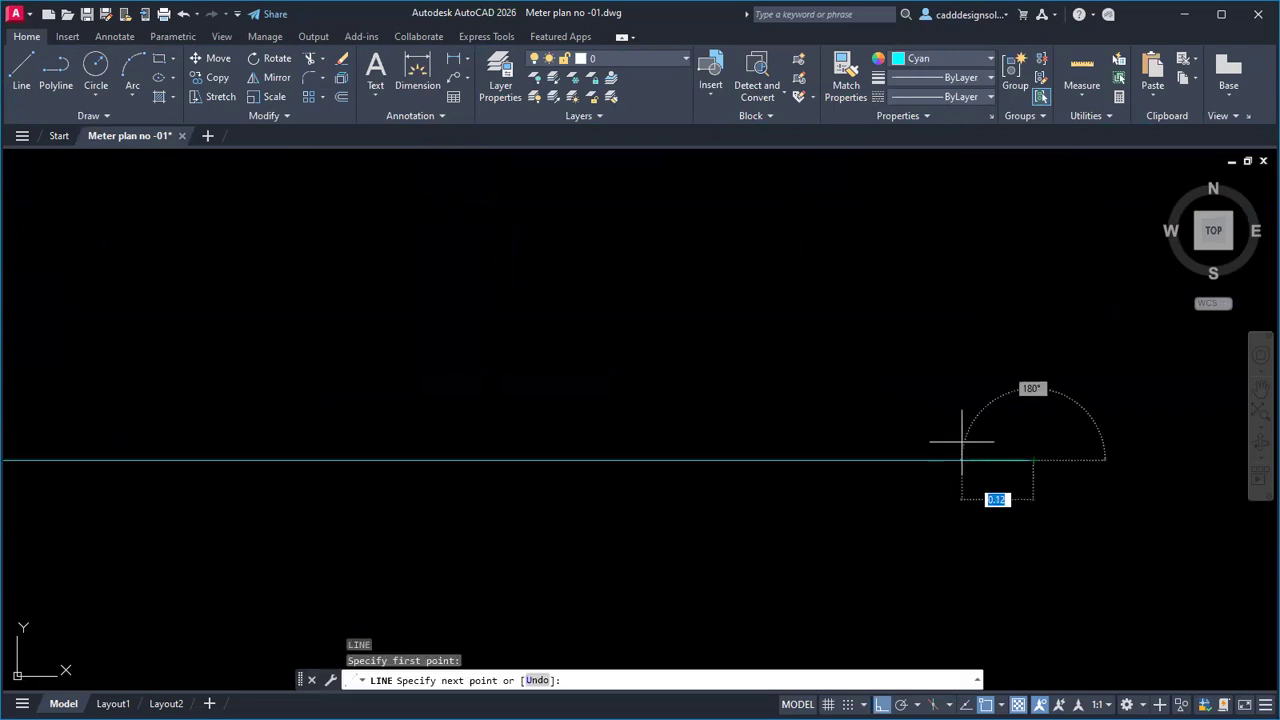
key("F8")
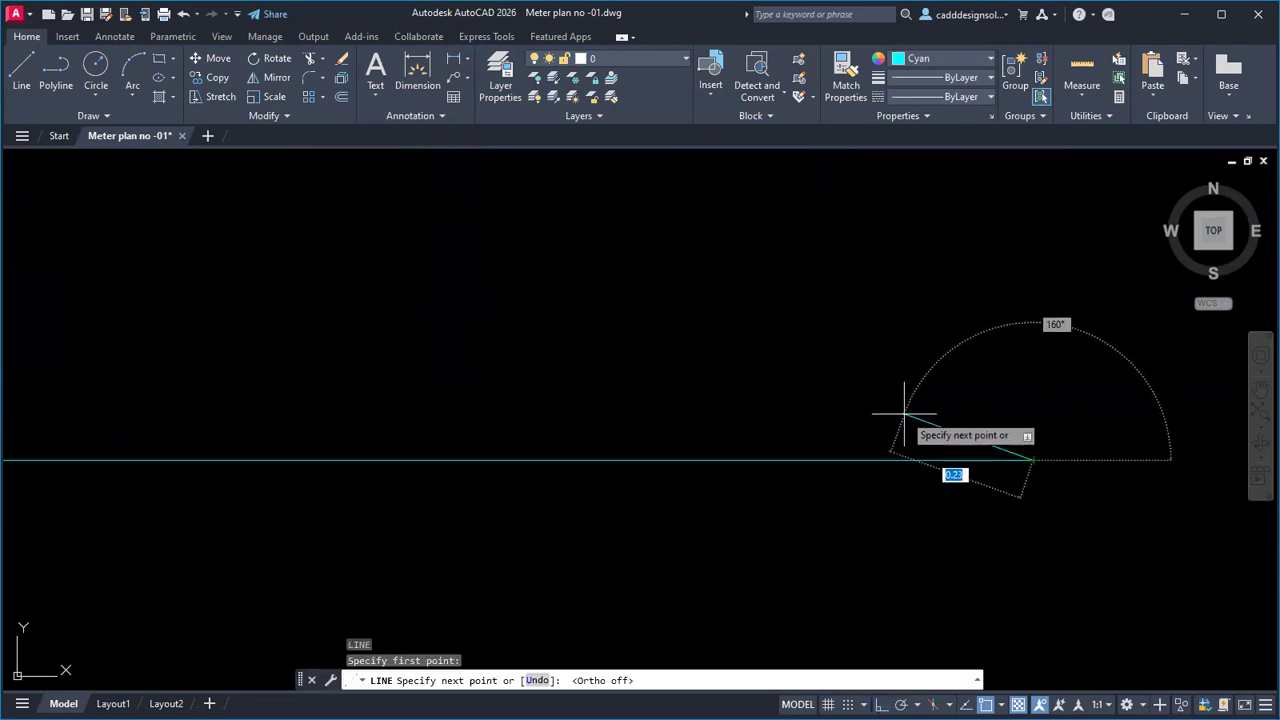
left_click(905, 414)
key("Escape")
key("Escape")
Step: Mirror the slanted line across the horizontal line to complete the arrowhead, keeping the original
type("M")
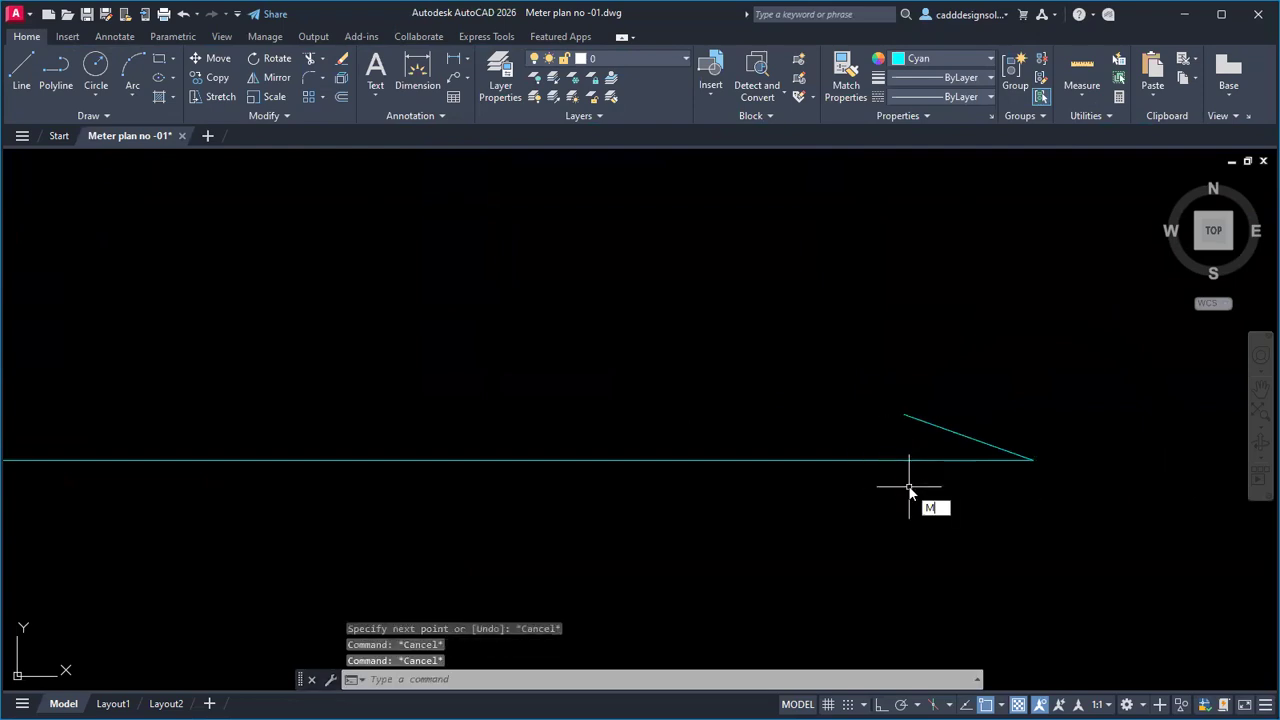
type("I")
key("Return")
left_click(963, 435)
key("Return")
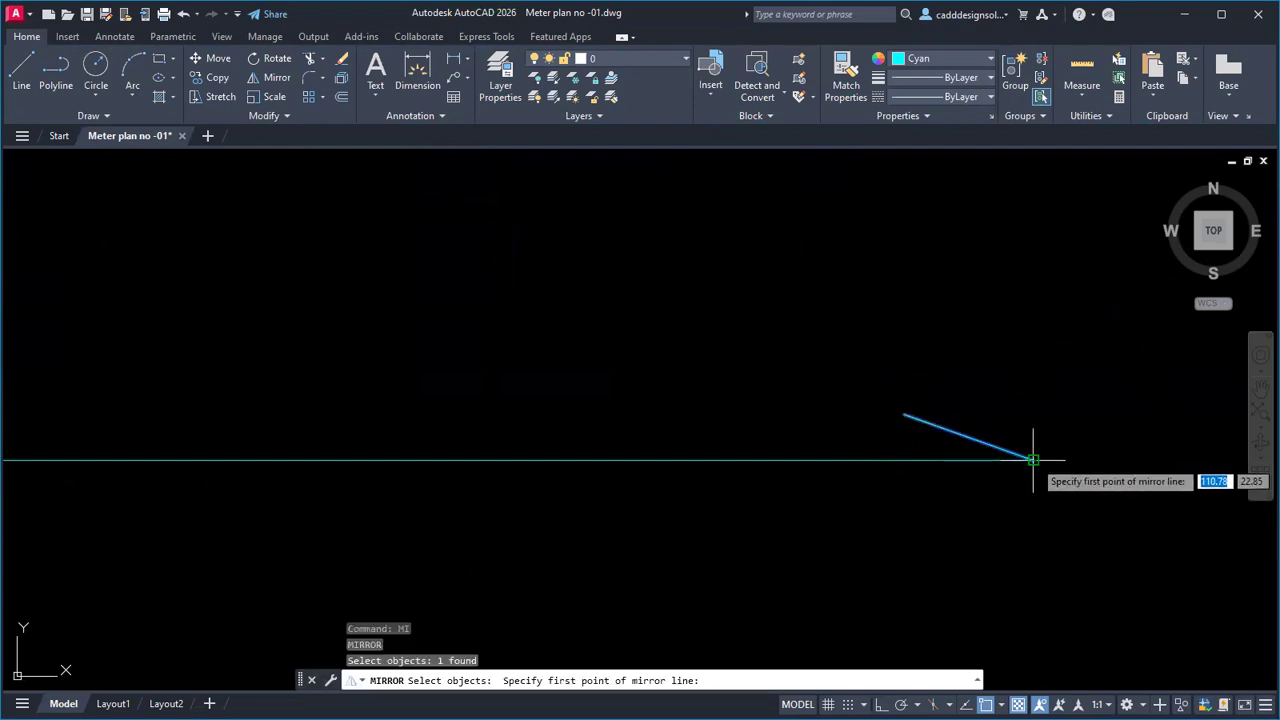
left_click(1033, 460)
key("F8")
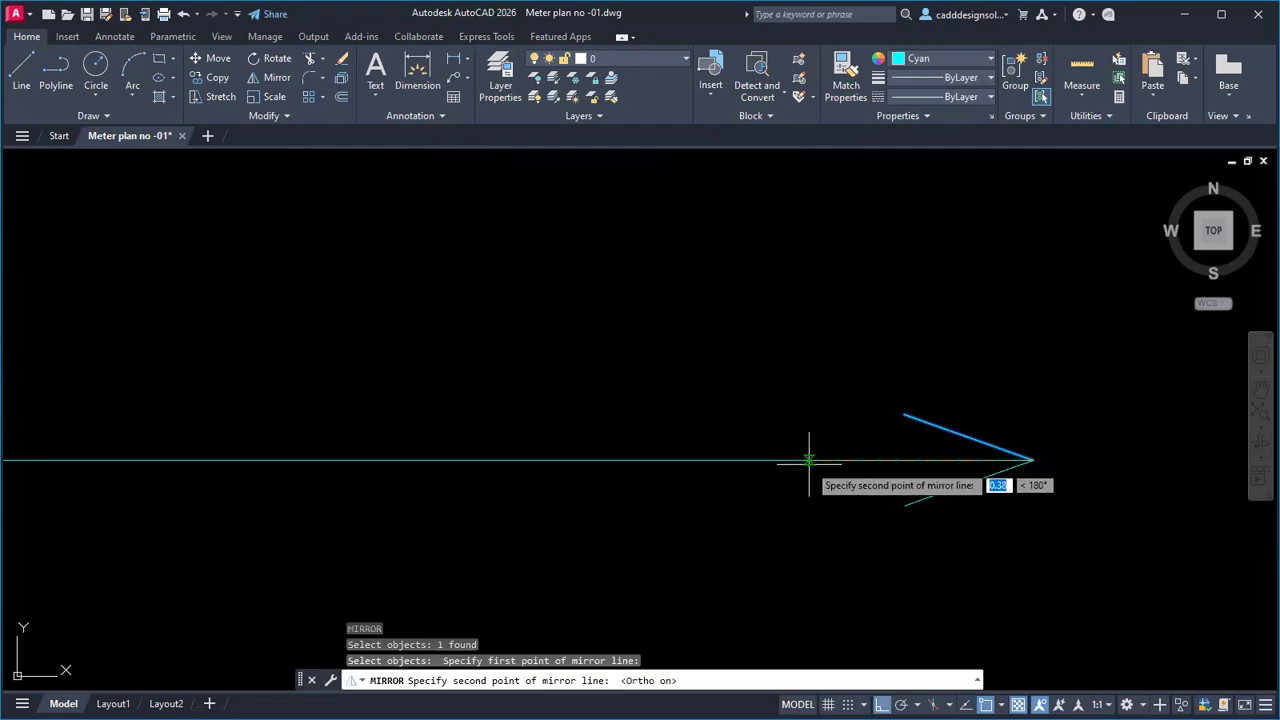
left_click(809, 460)
key("Return")
scroll(880, 457, "down", 4)
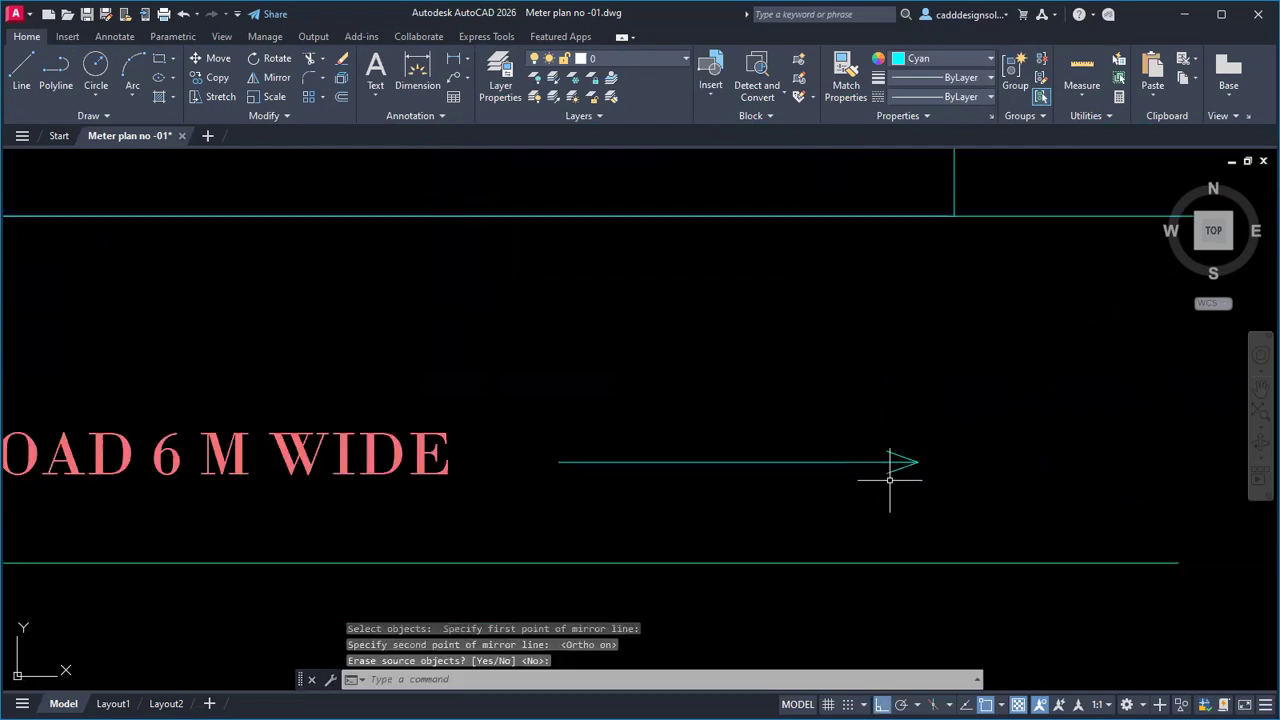
Step: Mirror the complete arrow about a vertical axis through the middle of the road label, keeping the original arrow
scroll(889, 479, "down", 4)
left_click(907, 489)
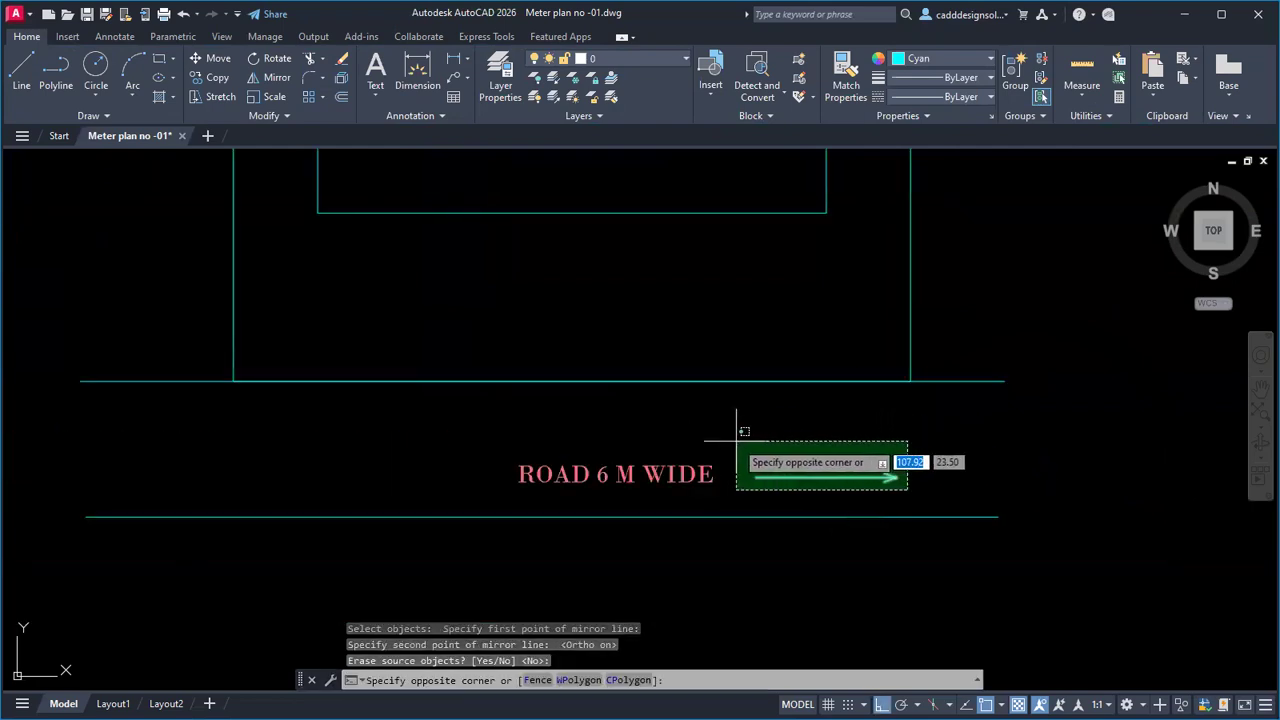
left_click(738, 438)
type("MI")
key("Return")
left_click(610, 416)
left_click(609, 557)
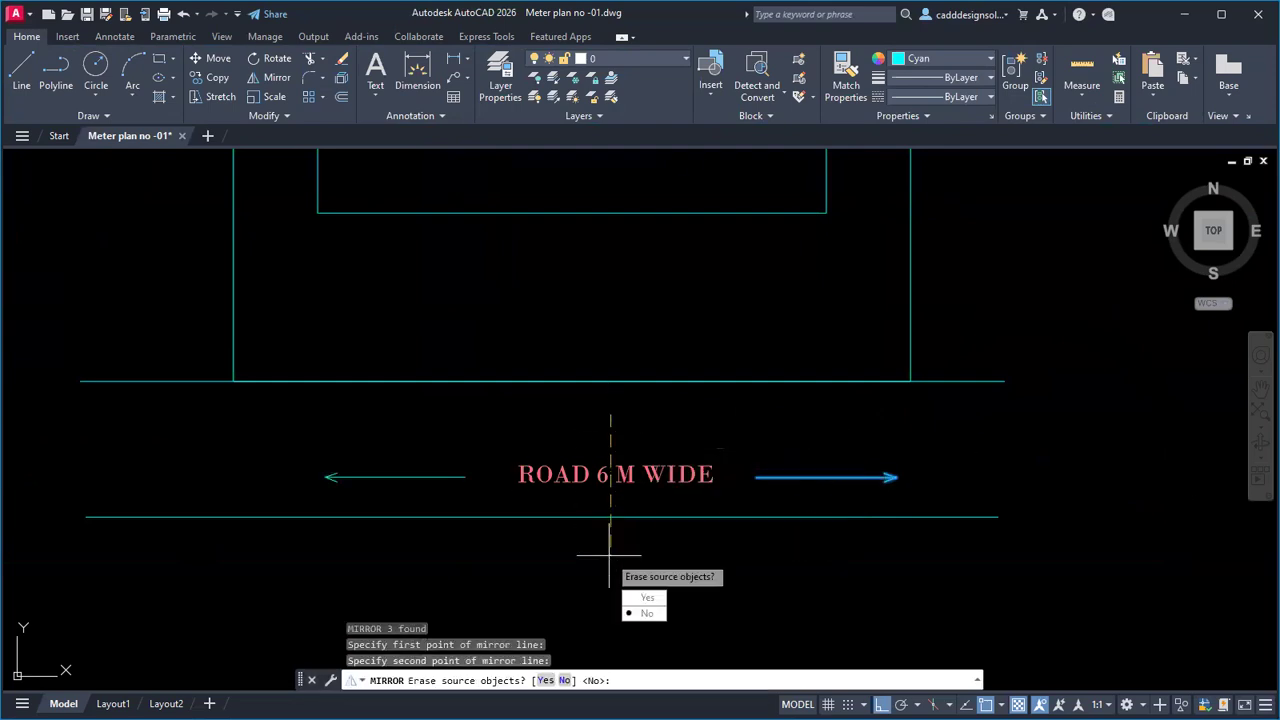
key("Return")
Step: Delete the stray object to the left of the ground floor plan
scroll(610, 530, "down", 3)
middle_click_drag(660, 440, 786, 539)
scroll(764, 498, "down", 2)
middle_click_drag(710, 497, 837, 503)
left_click_drag(421, 370, 420, 290)
key("Delete")
mouse_move(915, 465)
middle_mouse_down()
mouse_move(826, 451)
mouse_move(711, 458)
middle_mouse_up()
key("Escape")
key("Escape")
Step: Hatch the inside of the inner plot outline with the diagonal line pattern at a hatch scale of 3
type("h")
key("Return")
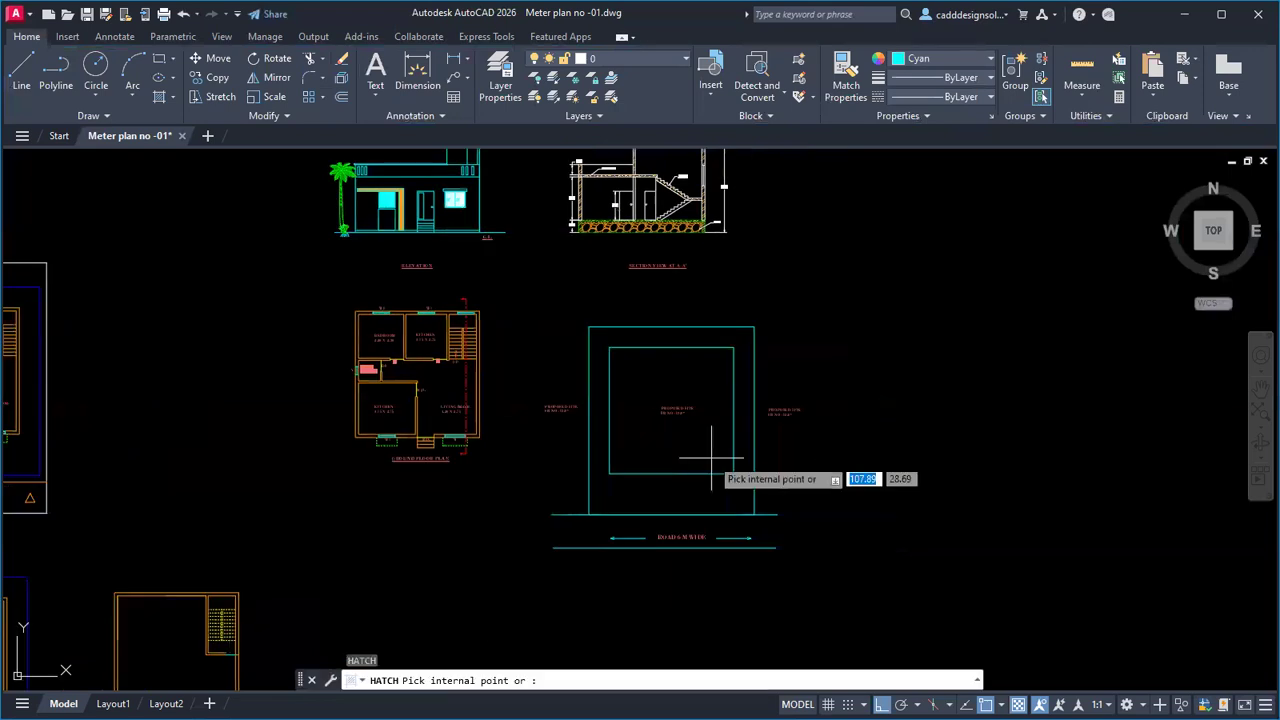
left_click(690, 470)
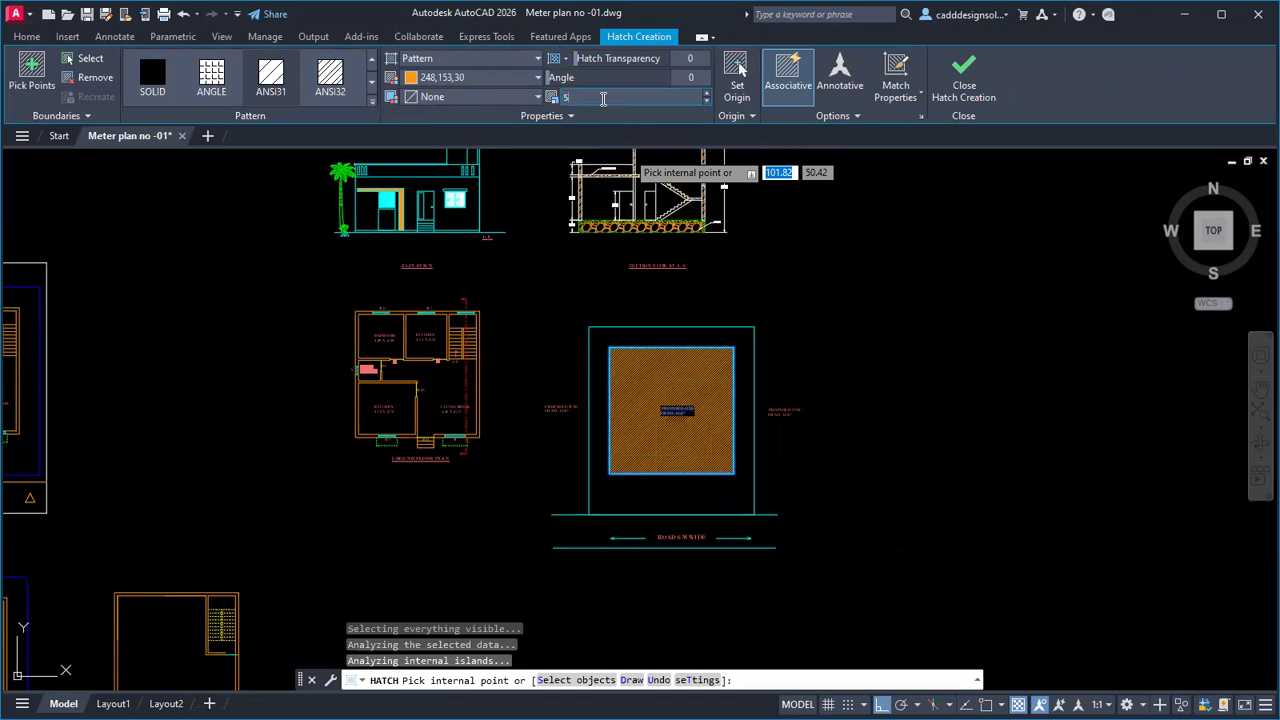
left_click(603, 98)
type("5")
key("Return")
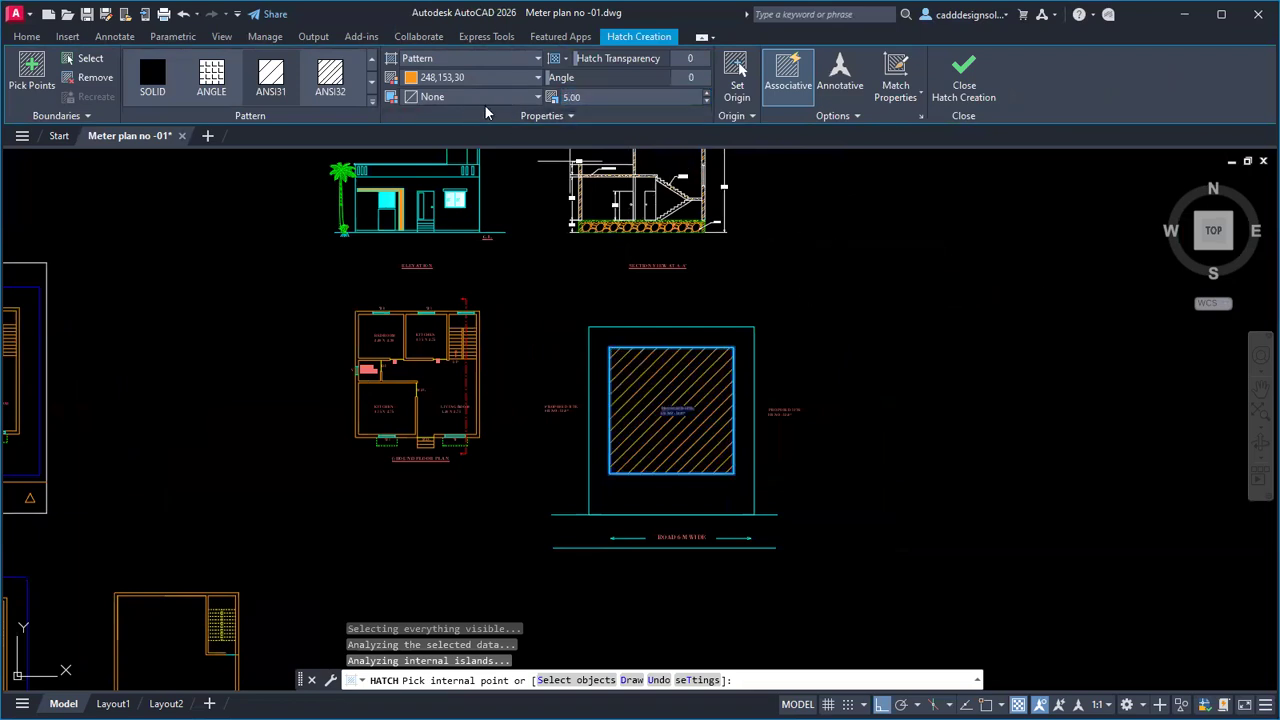
type("3")
key("Return")
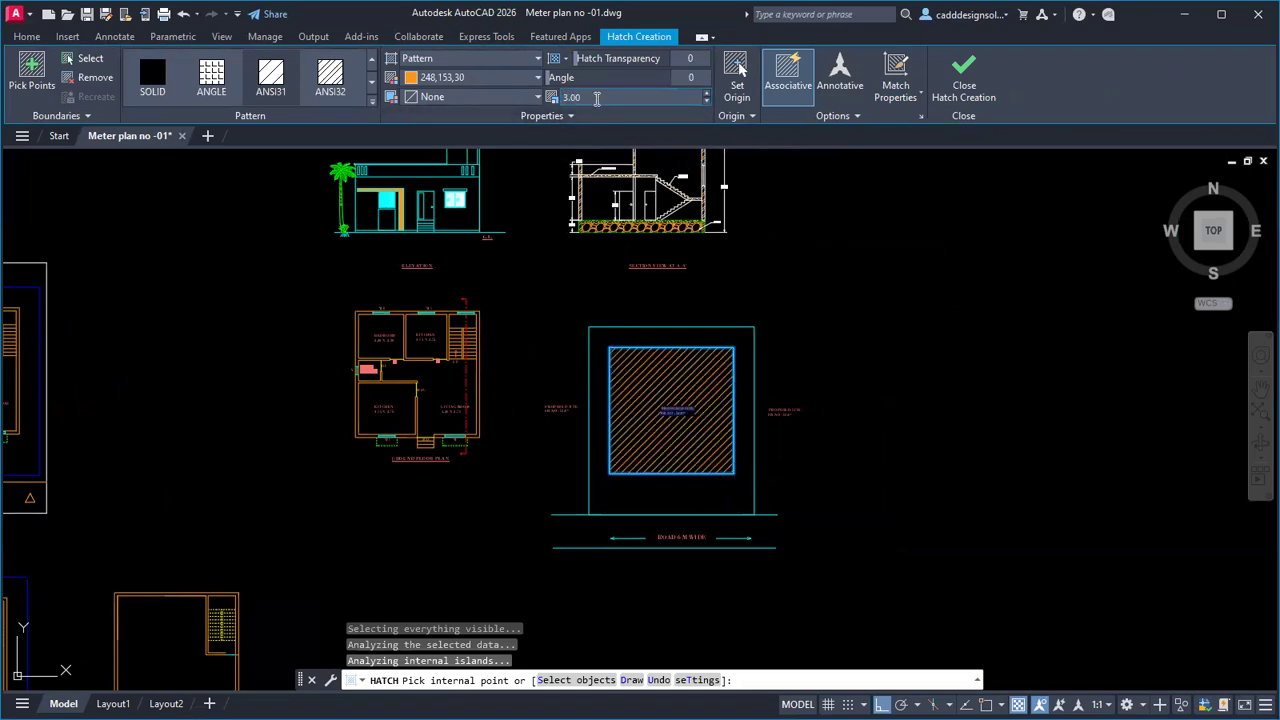
key("Return")
key("Escape")
key("Escape")
key("Escape")
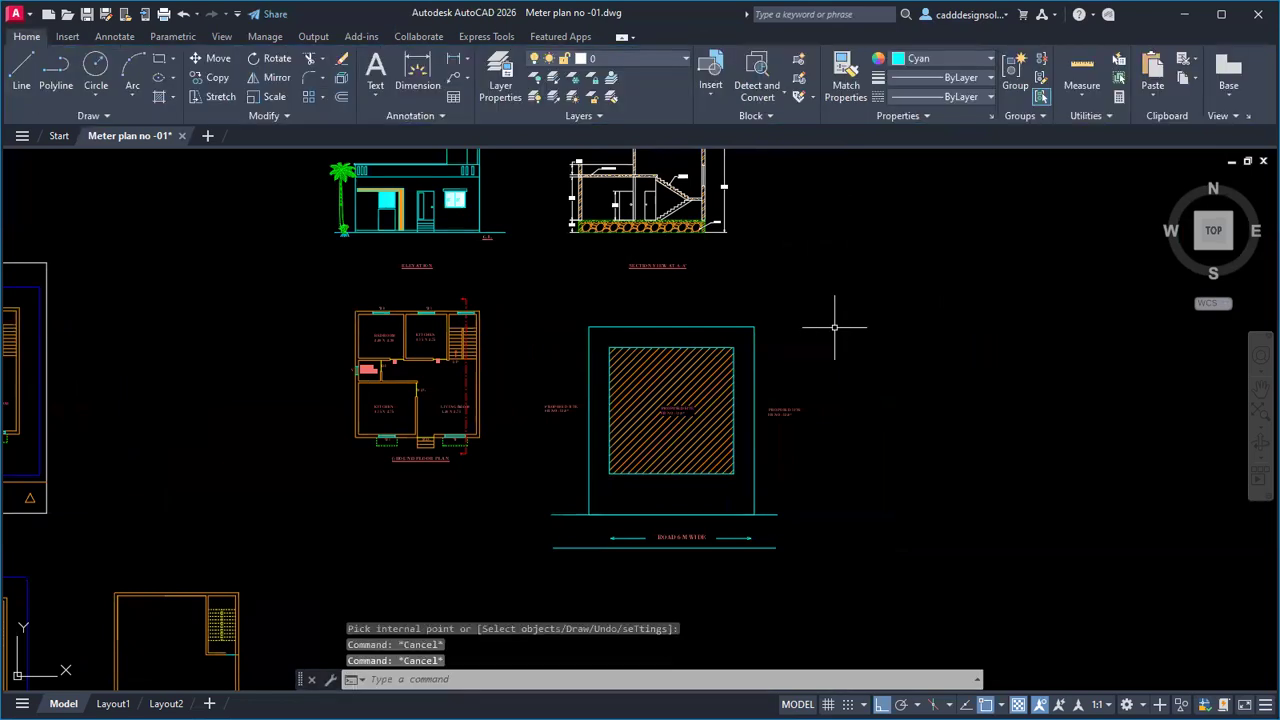
Step: Add a vertical linear dimension between the lower edges of the outer plot outline and the hatched area
left_click(464, 58)
left_click(480, 85)
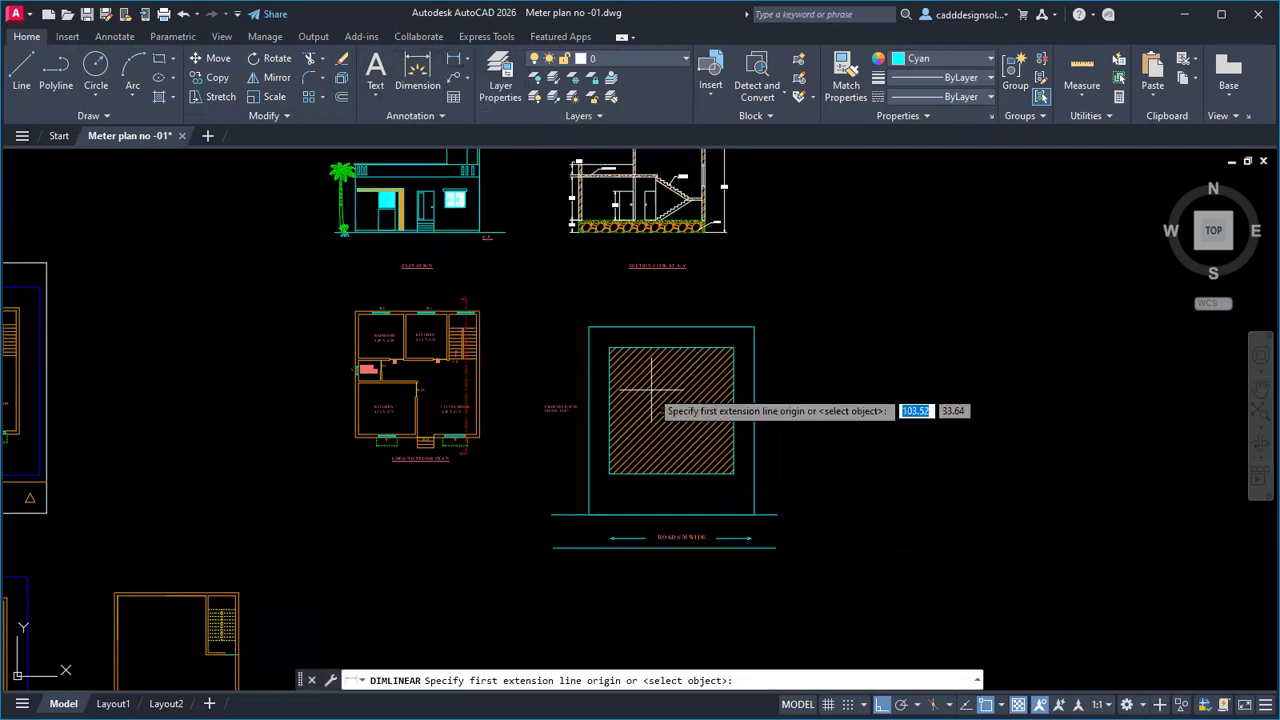
scroll(653, 495, "up", 4)
left_click(580, 543)
left_click(585, 438)
left_click(585, 470)
Step: Add horizontal linear dimensions for the gaps between the hatched area and the outer plot outline on the right and left sides
key("Return")
left_click(858, 340)
left_click(910, 355)
left_click(895, 342)
key("Return")
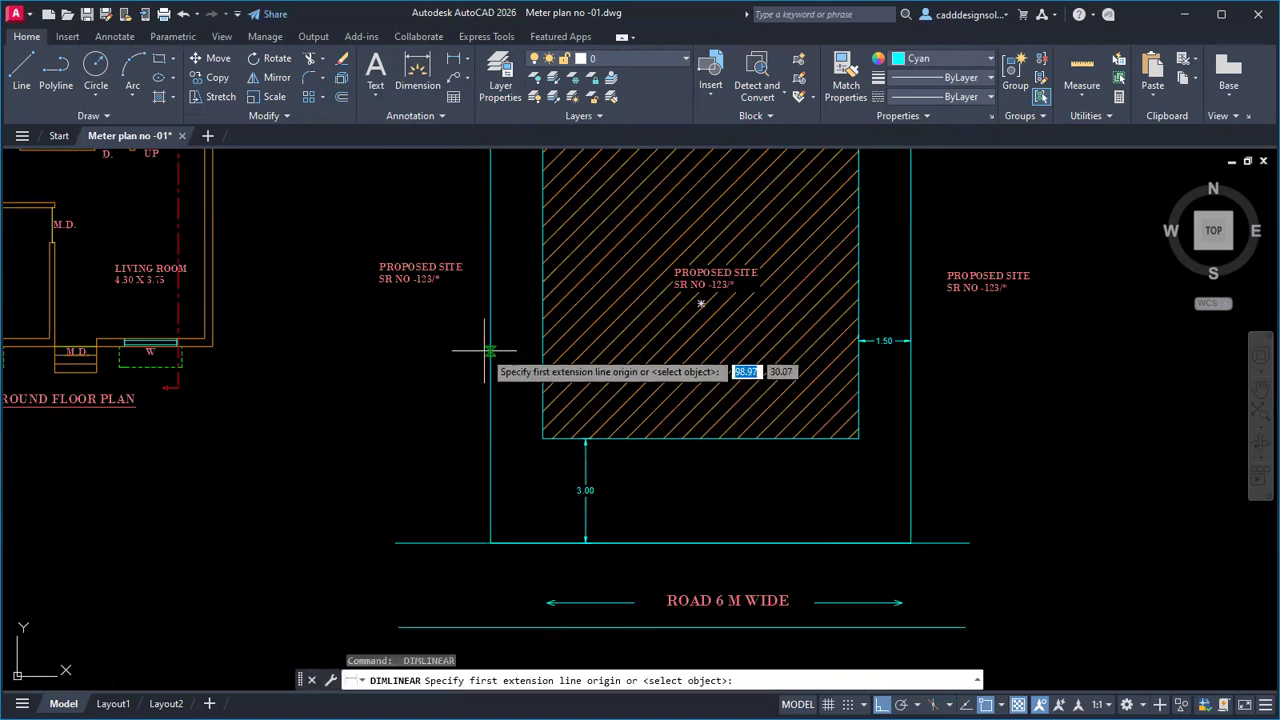
left_click(490, 350)
left_click(542, 350)
left_click(510, 356)
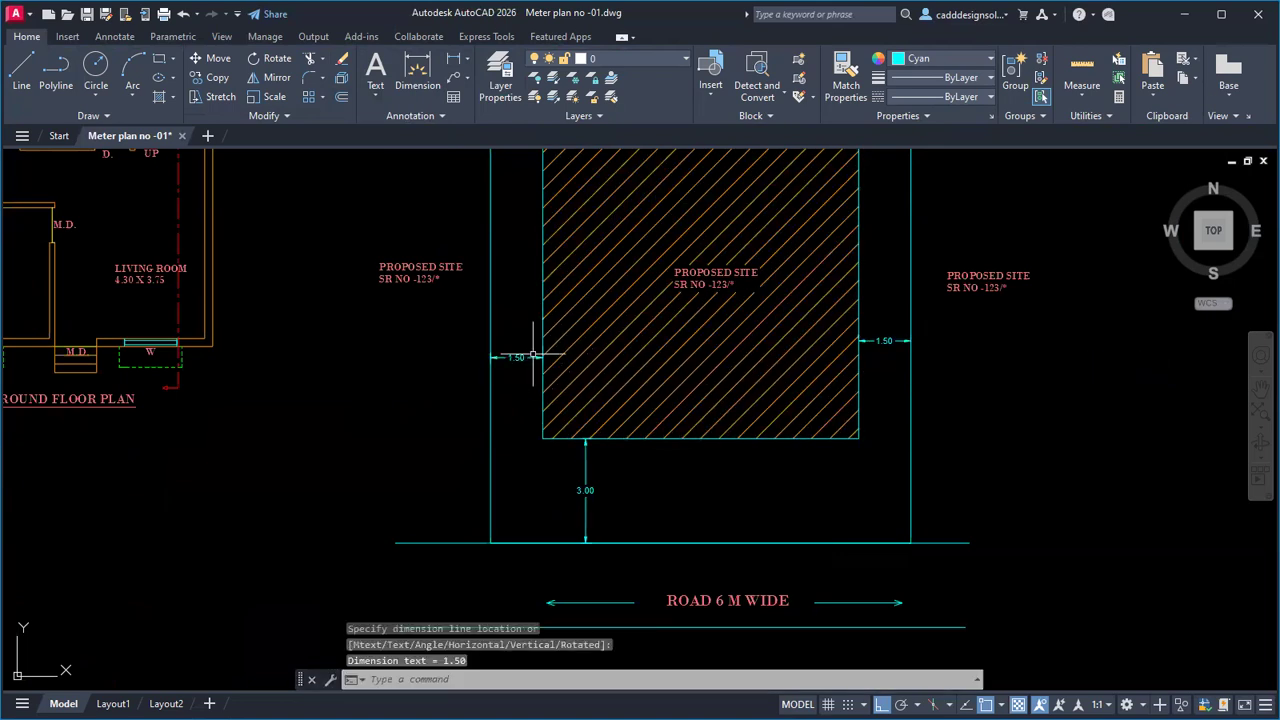
Step: Add a vertical linear dimension between the upper edges of the hatched area and the outer plot outline
middle_click_drag(620, 269, 615, 505)
key("Return")
left_click(716, 353)
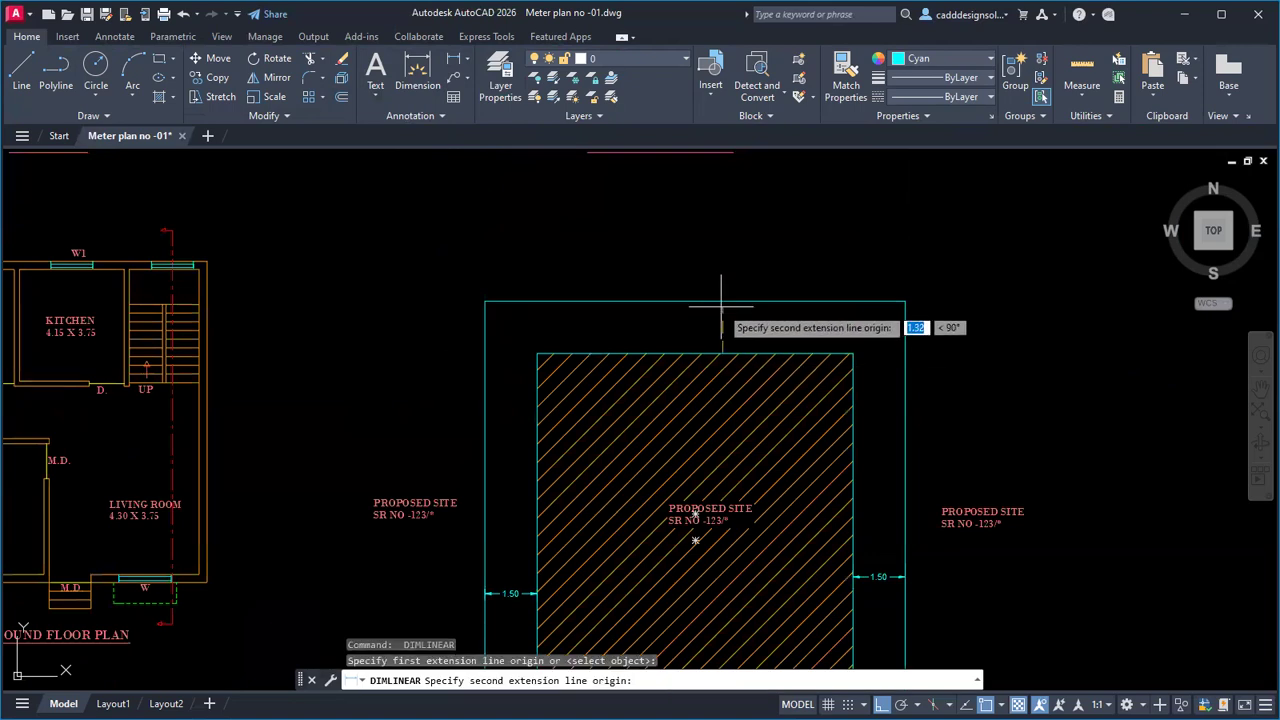
left_click(722, 302)
left_click(721, 313)
Step: Set the overall dimension scale of the Standard dimension style to 1.50
scroll(860, 370, "down", 5)
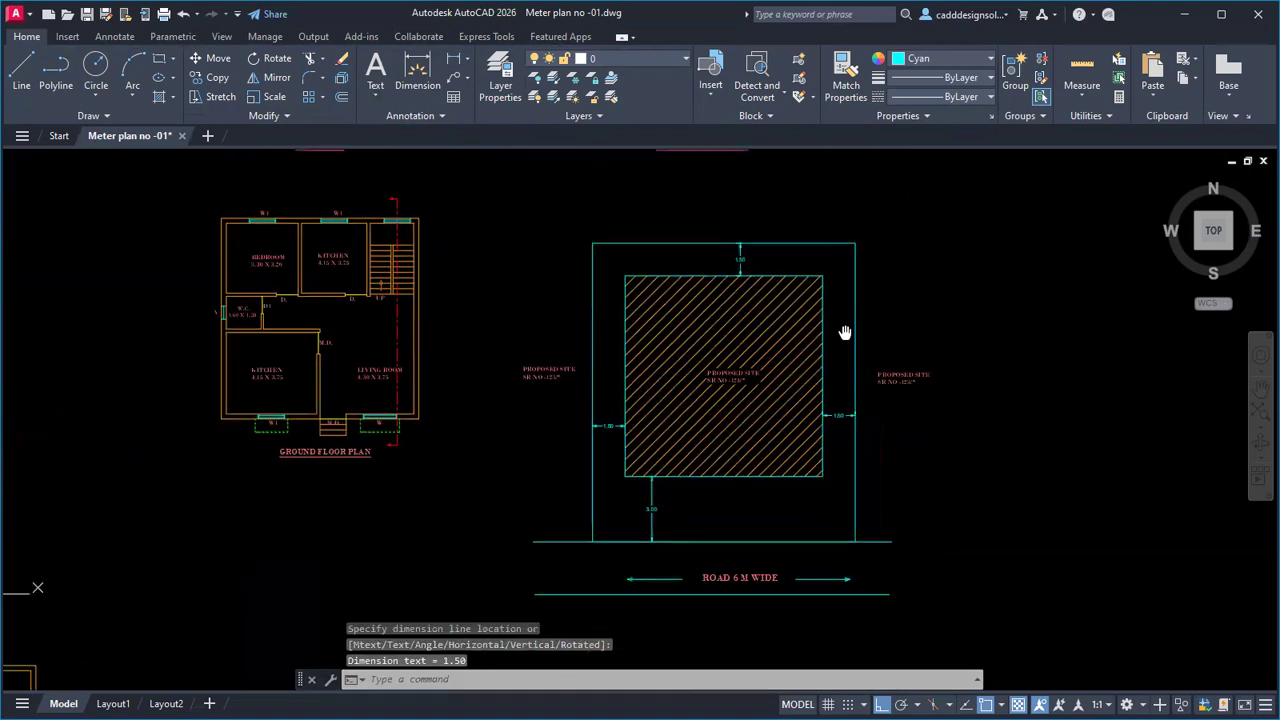
middle_click_drag(890, 329, 863, 351)
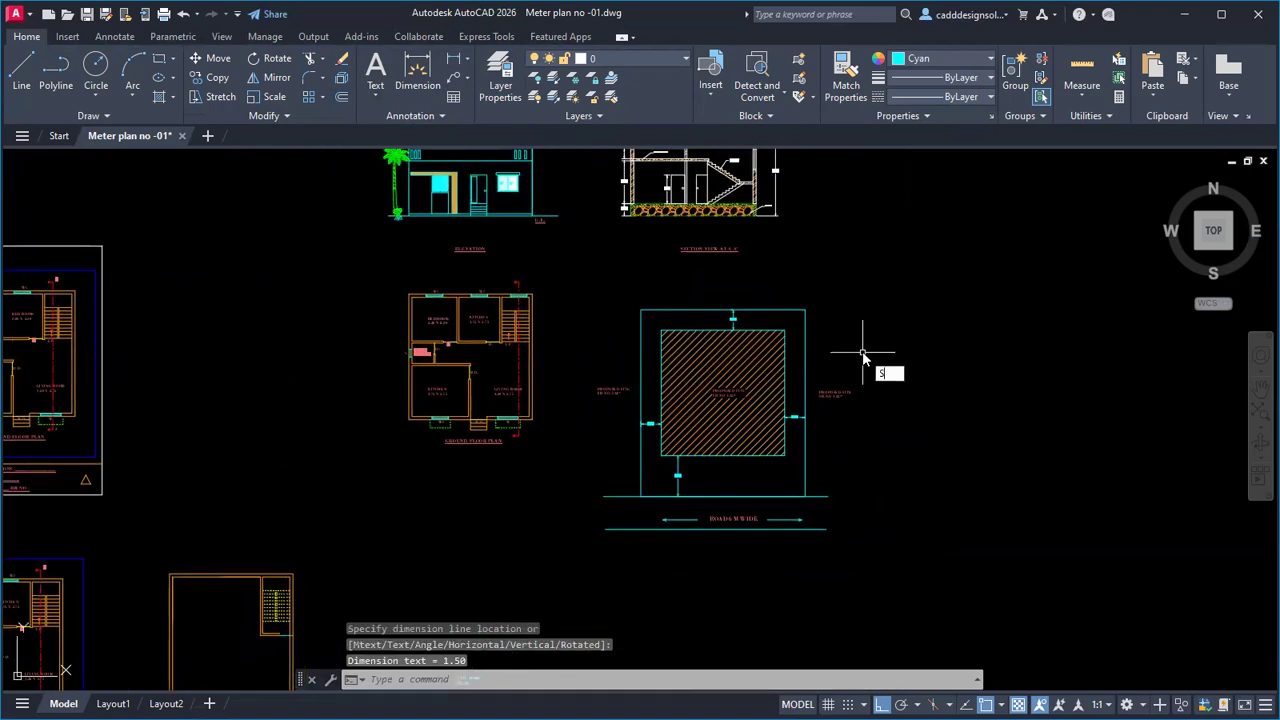
key("Escape")
key("Escape")
type("D")
key("Return")
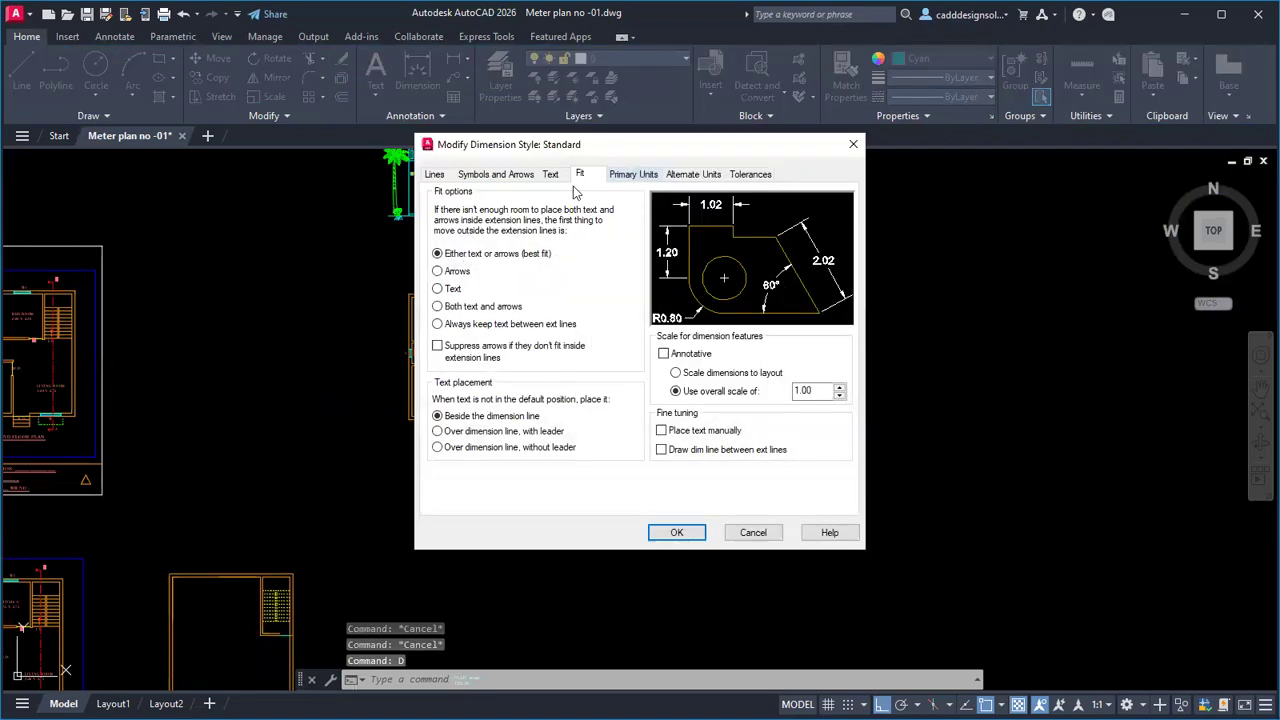
left_click_drag(822, 392, 773, 412)
type("1.50")
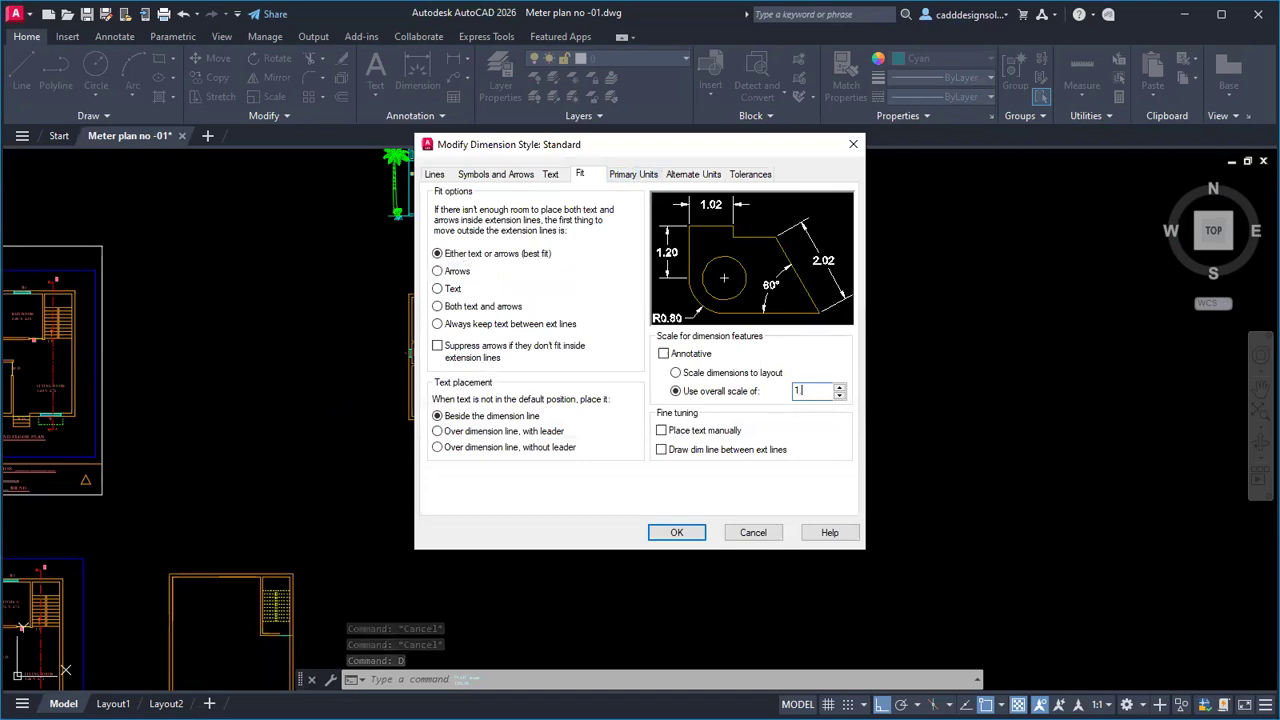
left_click(676, 532)
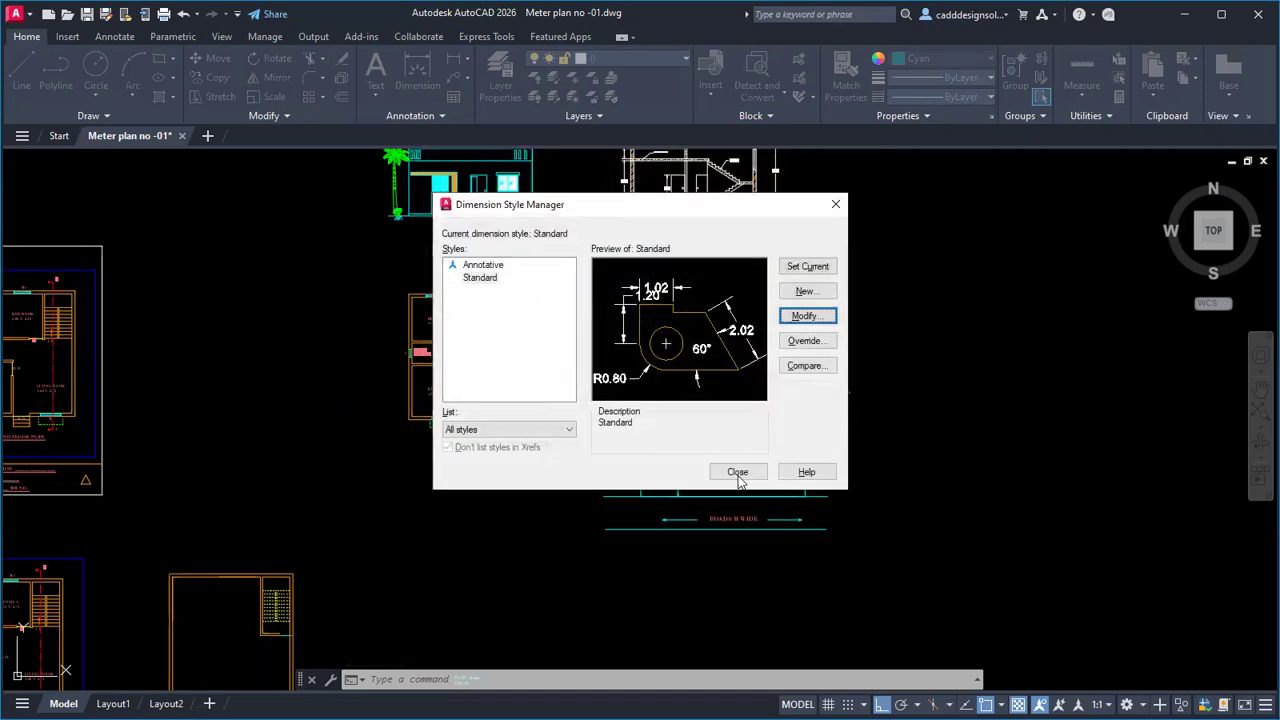
left_click(737, 471)
Step: Copy the "SECTION VIEW AT A-A'" title to below the road lines of the site plan
scroll(870, 458, "up", 2)
mouse_move(858, 453)
middle_mouse_down()
mouse_move(878, 472)
mouse_move(903, 449)
middle_mouse_up()
scroll(885, 470, "down", 2)
type("c")
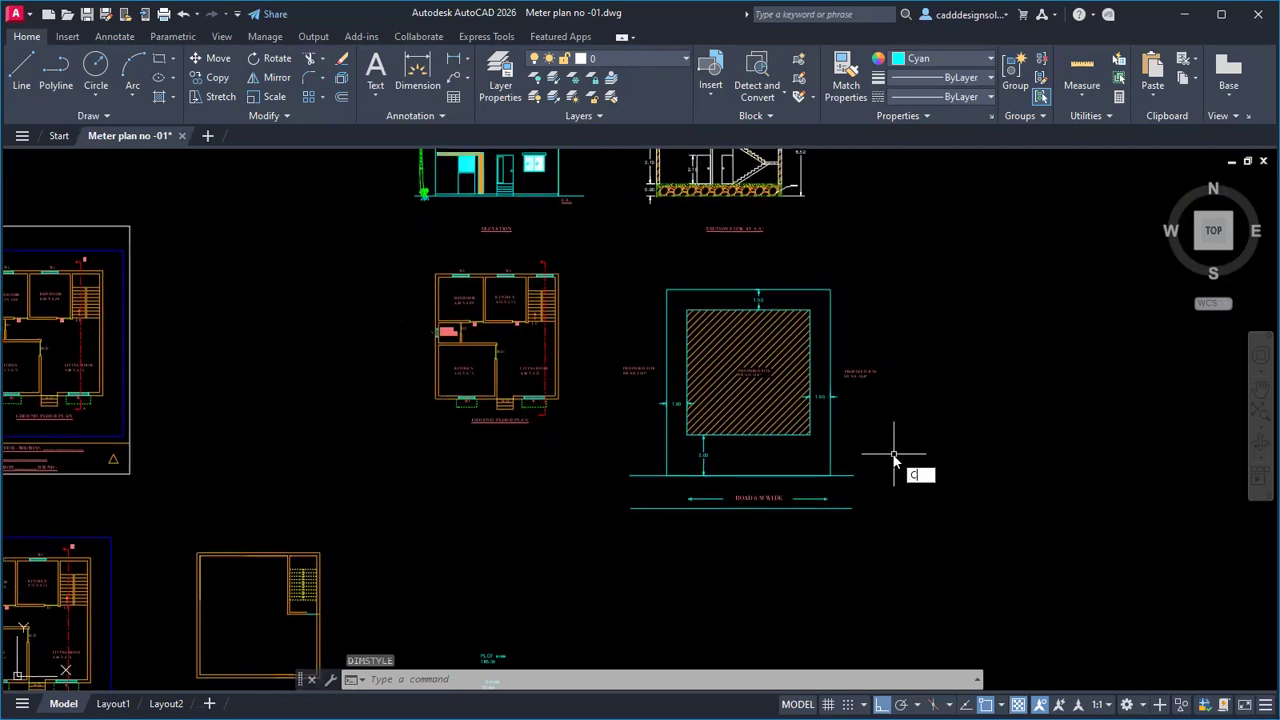
type("o")
key("Return")
left_click(723, 232)
key("Return")
left_click(722, 233)
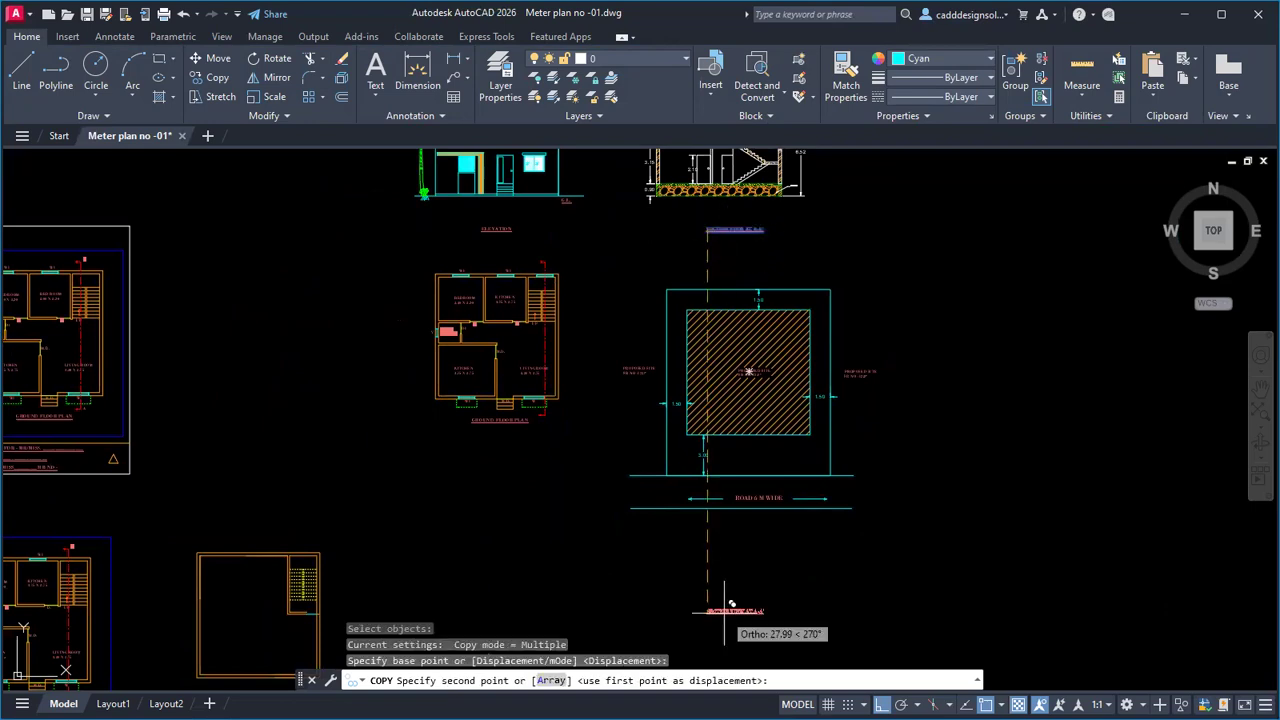
key("F8")
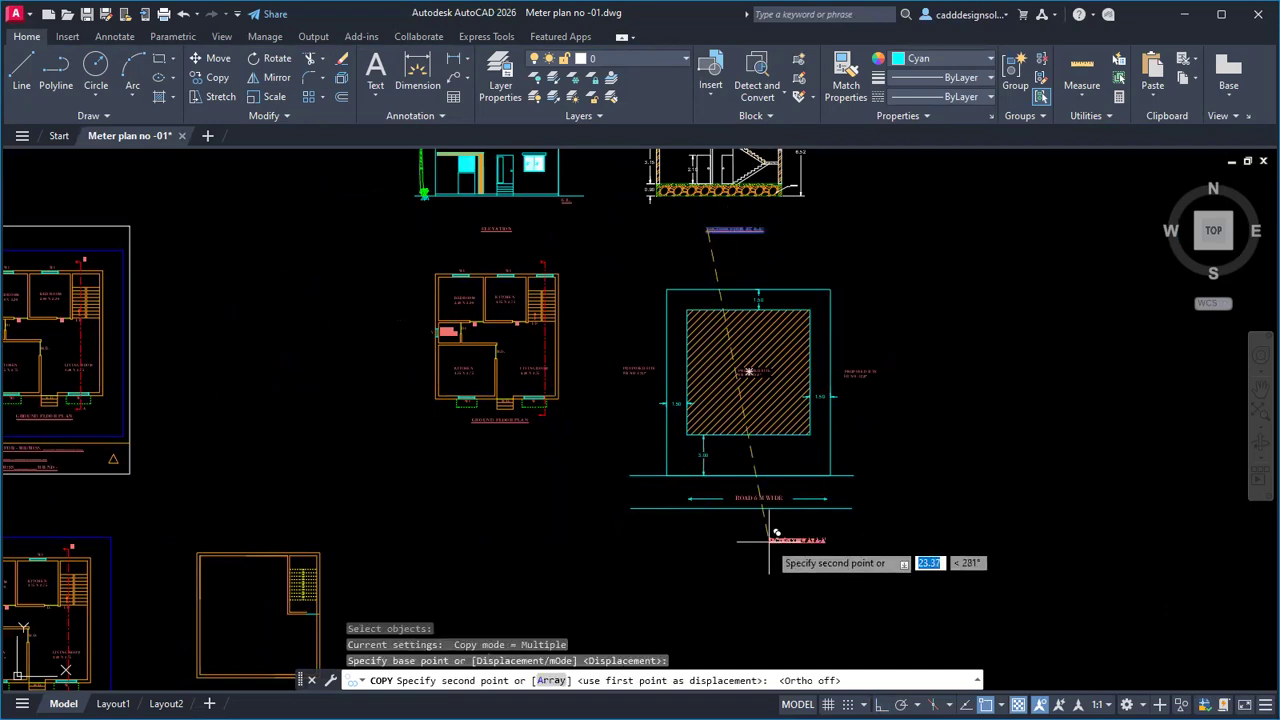
left_click(776, 541)
key("Escape")
key("Escape")
key("Escape")
Step: Change the copied title below the road to "LOCATION PLAN"
left_click(768, 536)
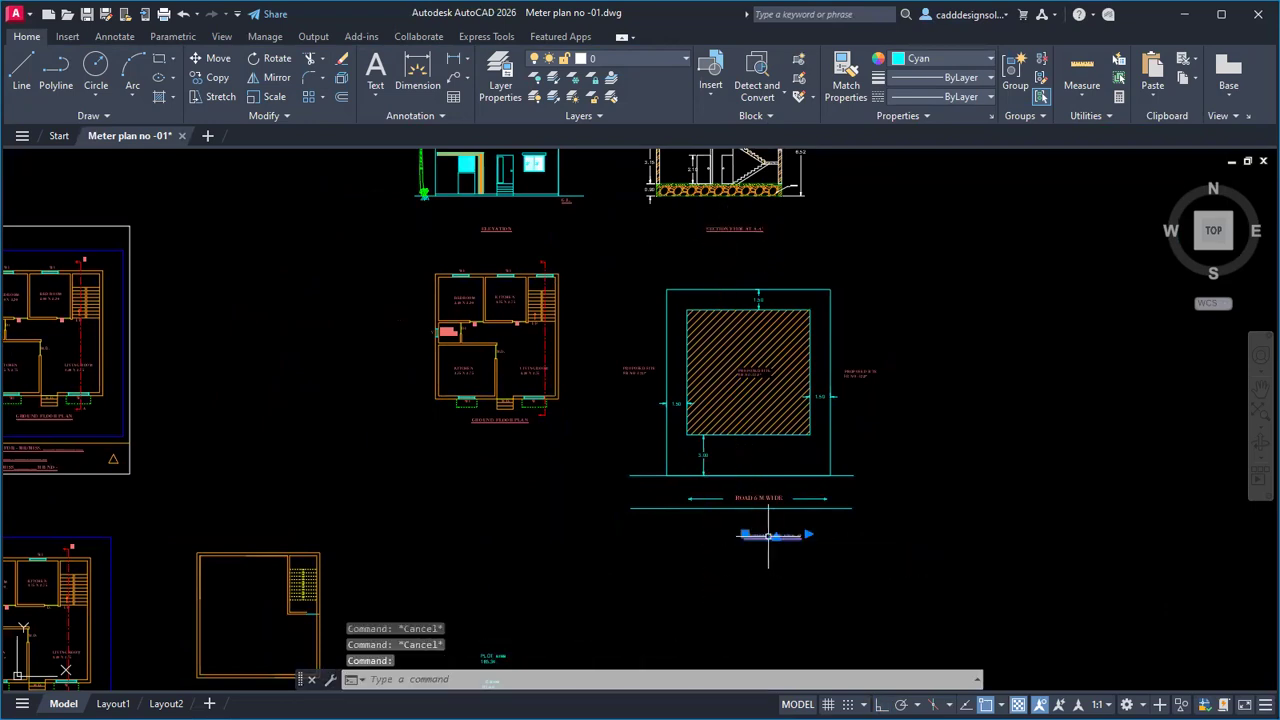
double_click(787, 541)
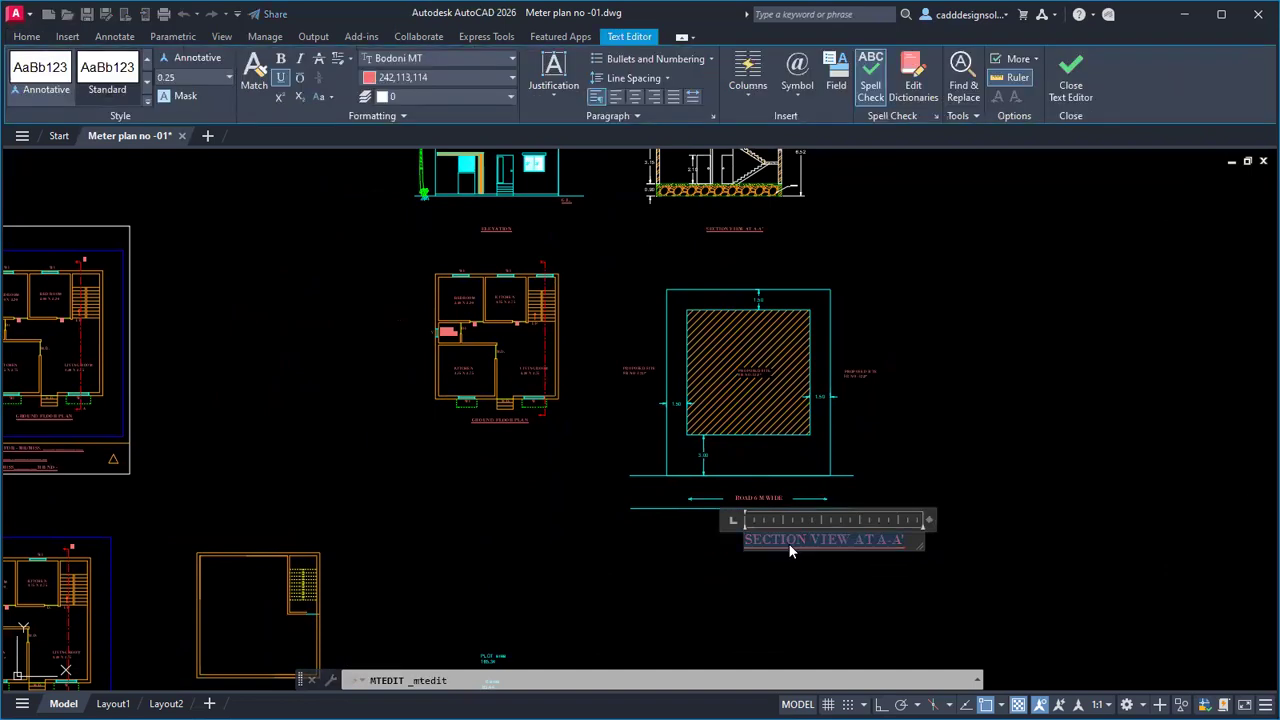
key("Delete")
type("LOCATION PLAN")
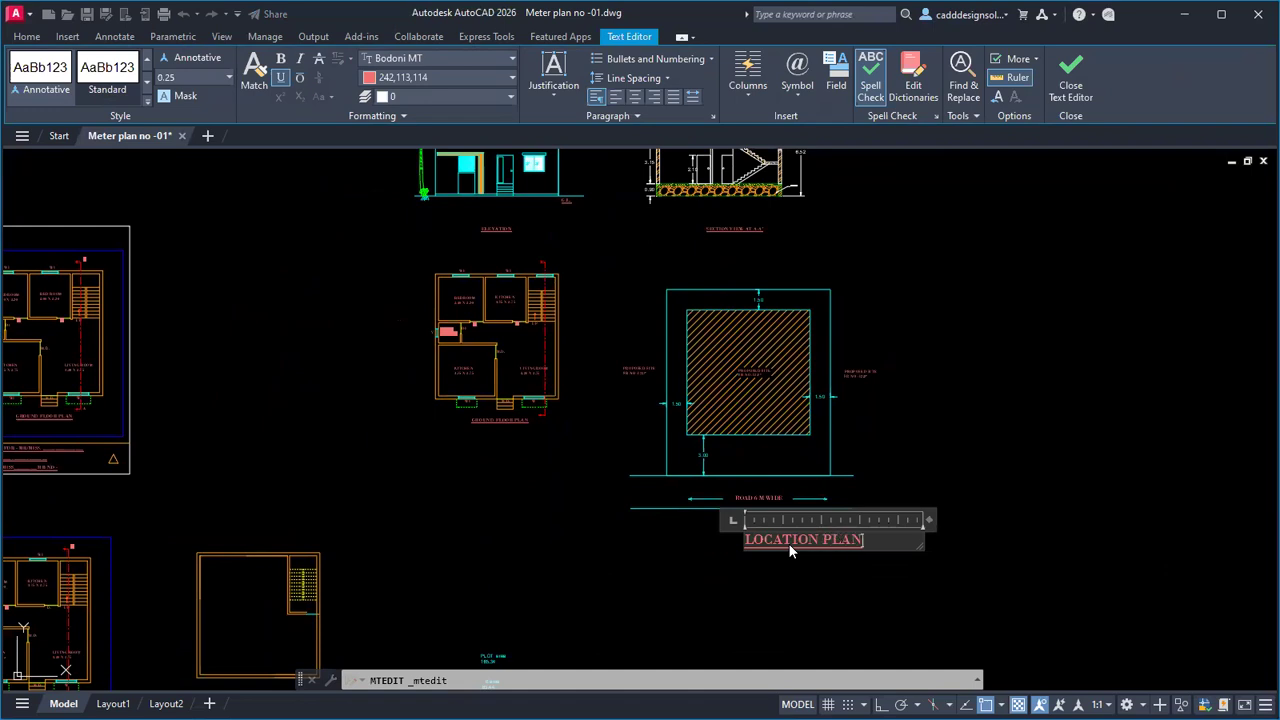
key("Escape")
key("Escape")
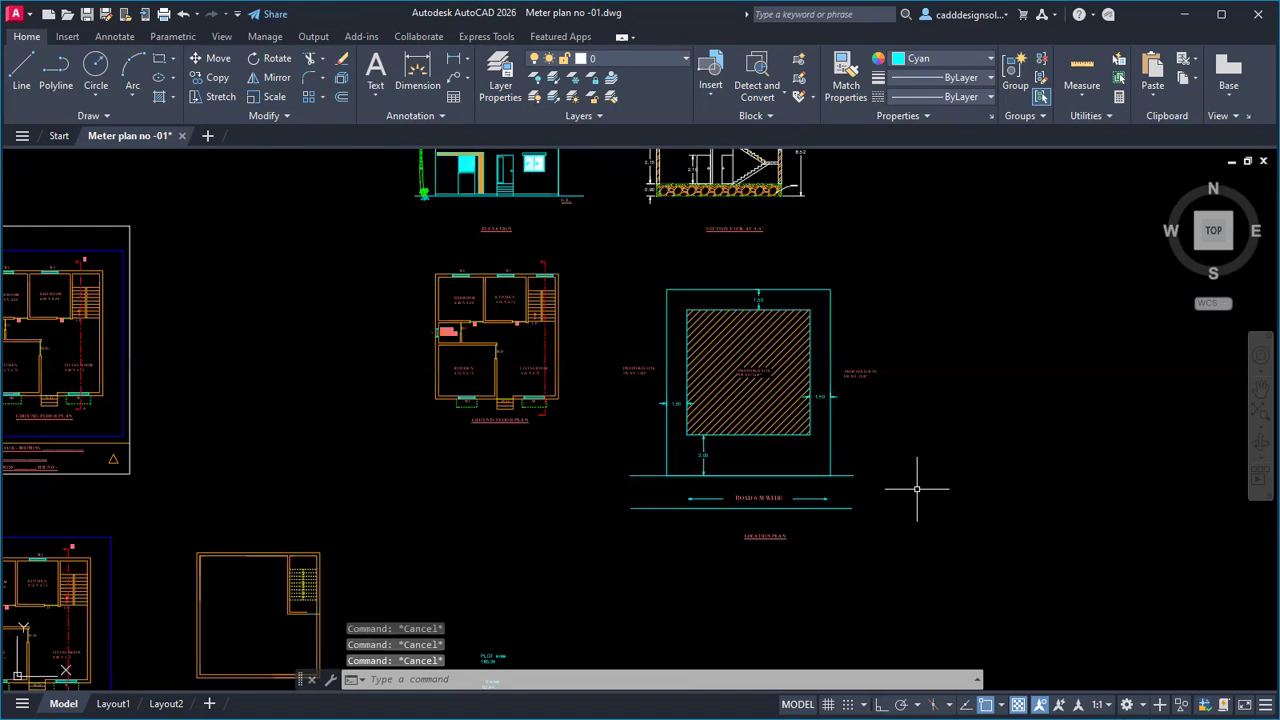
Step: Copy the whole location plan with its hatch, dimensions, road and title to the empty area to its right
mouse_move(587, 449)
middle_mouse_down()
mouse_move(614, 463)
mouse_move(623, 549)
mouse_move(677, 508)
mouse_move(600, 483)
middle_mouse_up()
scroll(627, 451, "down", 3)
scroll(610, 483, "up", 2)
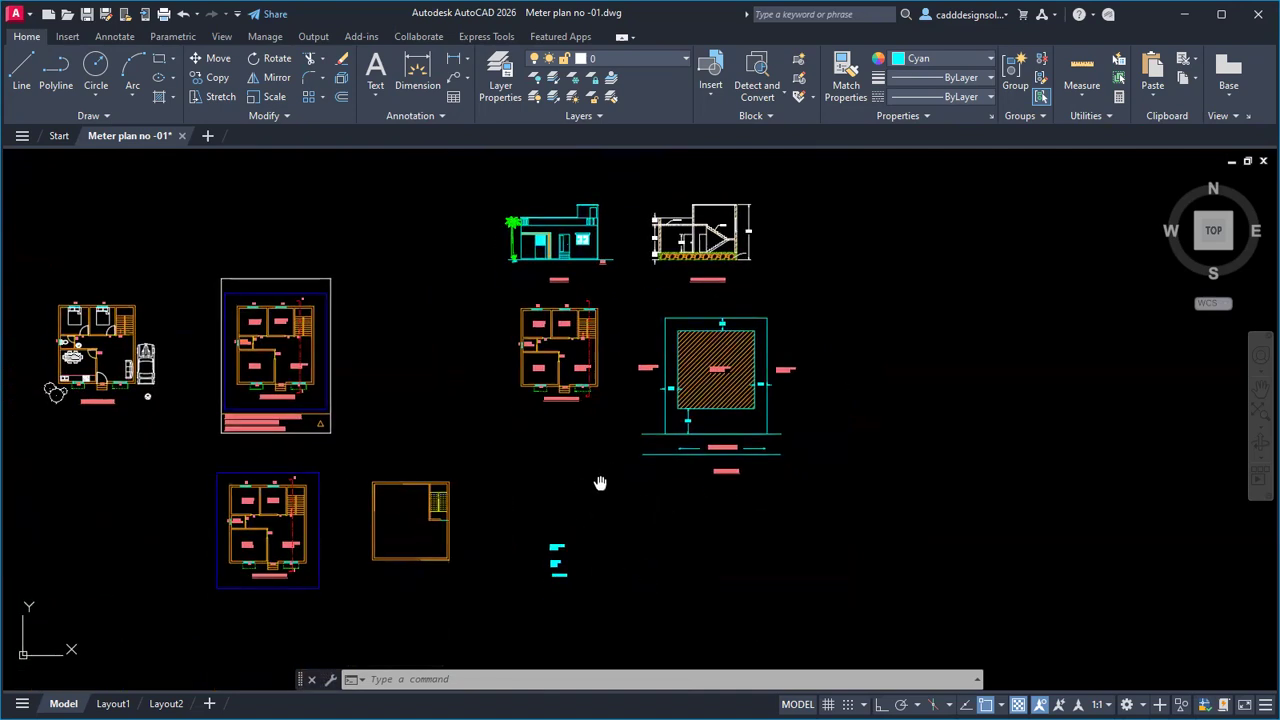
mouse_move(591, 423)
middle_mouse_down()
mouse_move(622, 446)
mouse_move(561, 480)
middle_mouse_up()
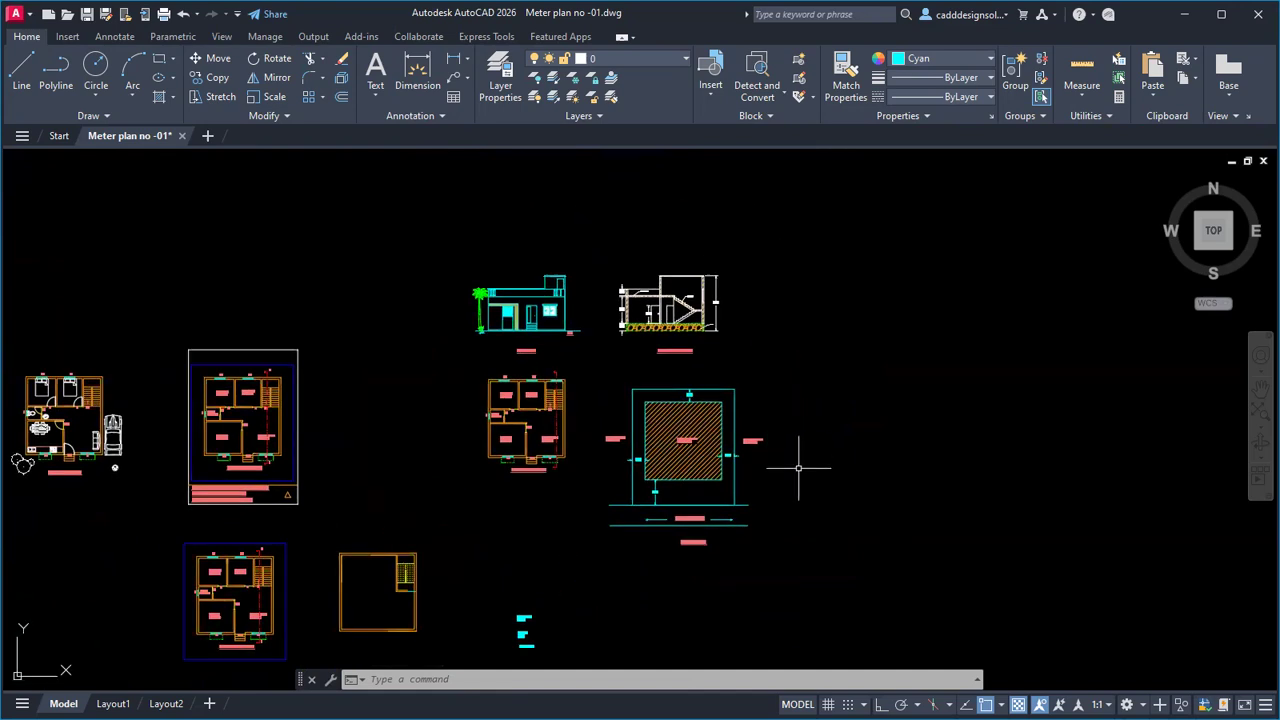
scroll(759, 466, "up", 2)
scroll(782, 476, "down", 2)
middle_click_drag(773, 471, 787, 415)
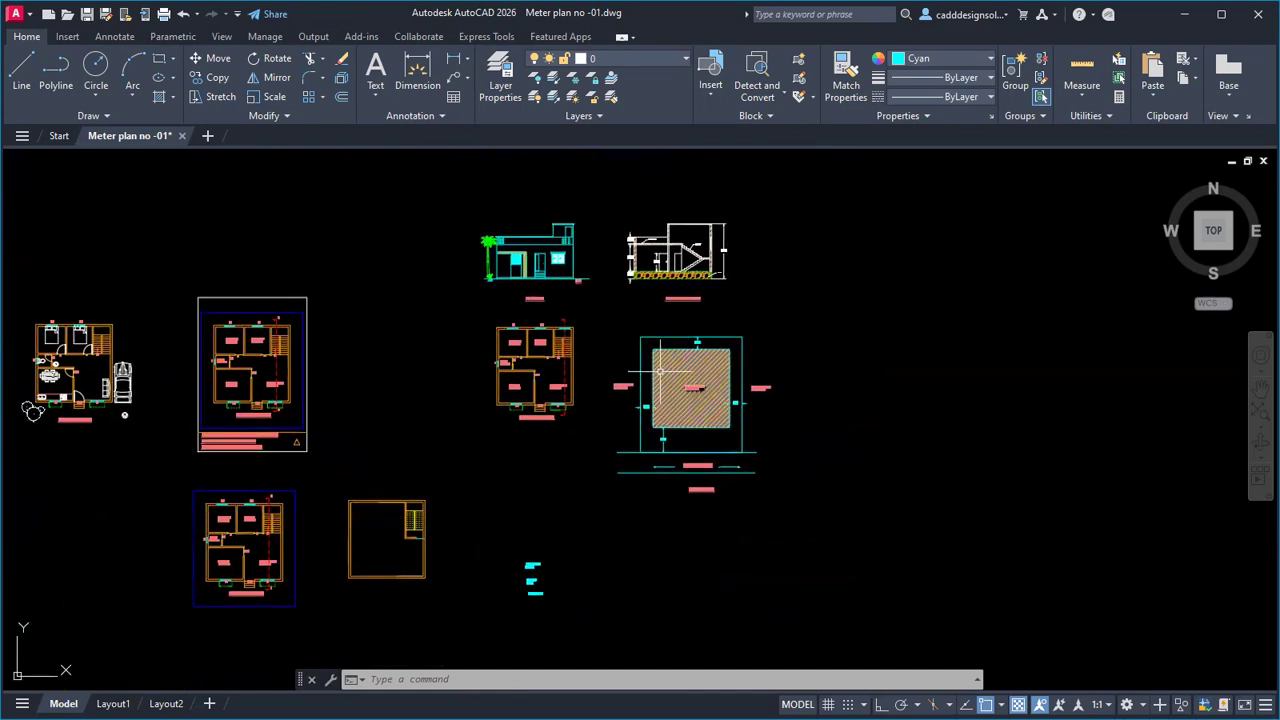
left_click(601, 323)
left_click(803, 514)
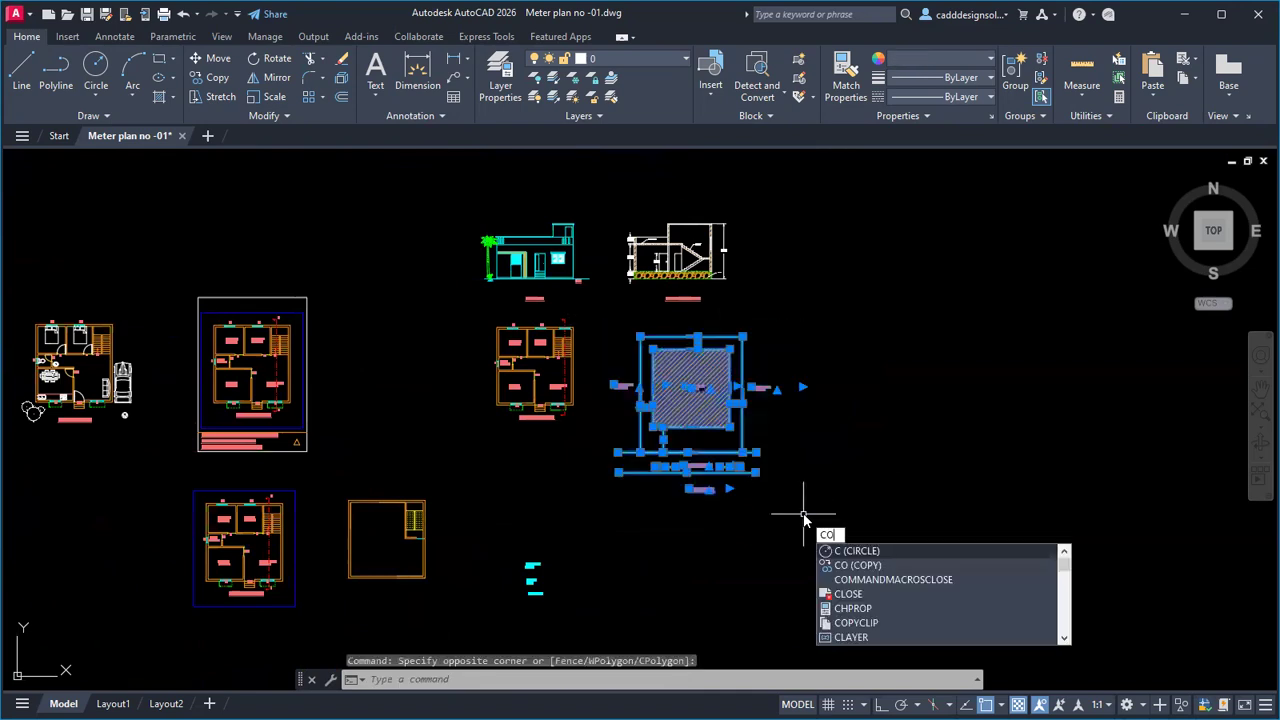
key("Return")
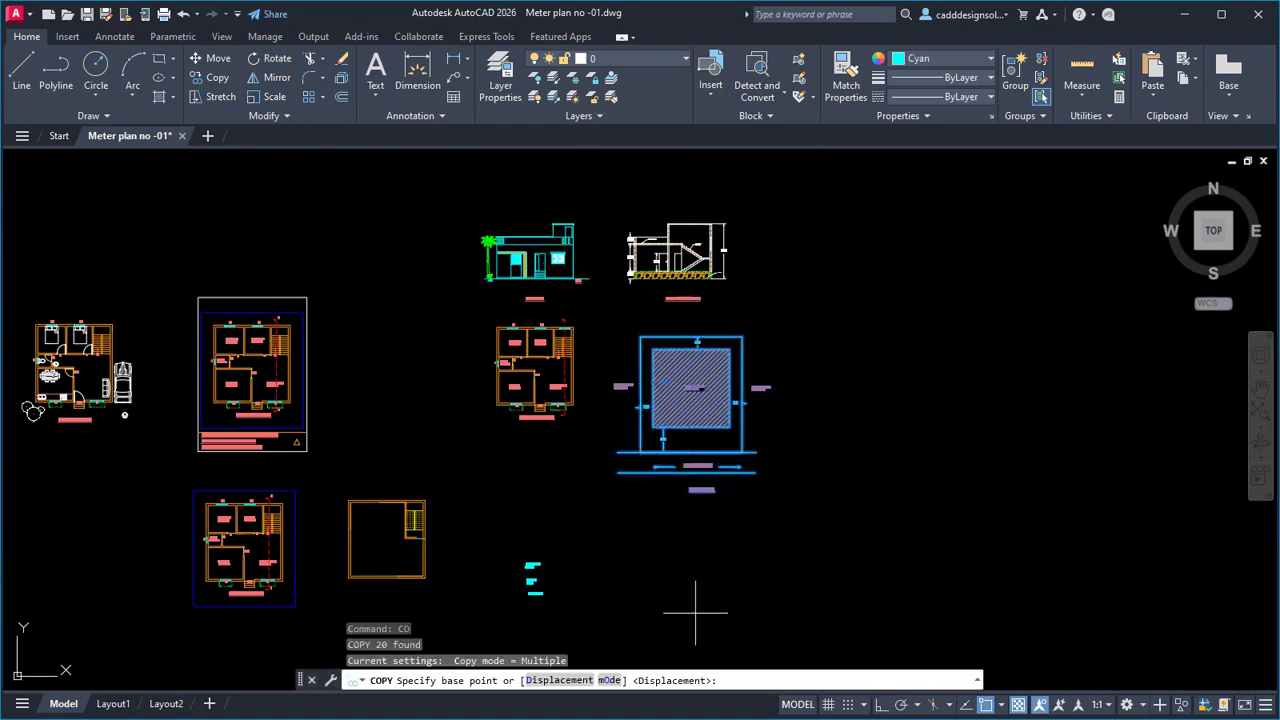
left_click(672, 490)
left_click(901, 527)
key("Escape")
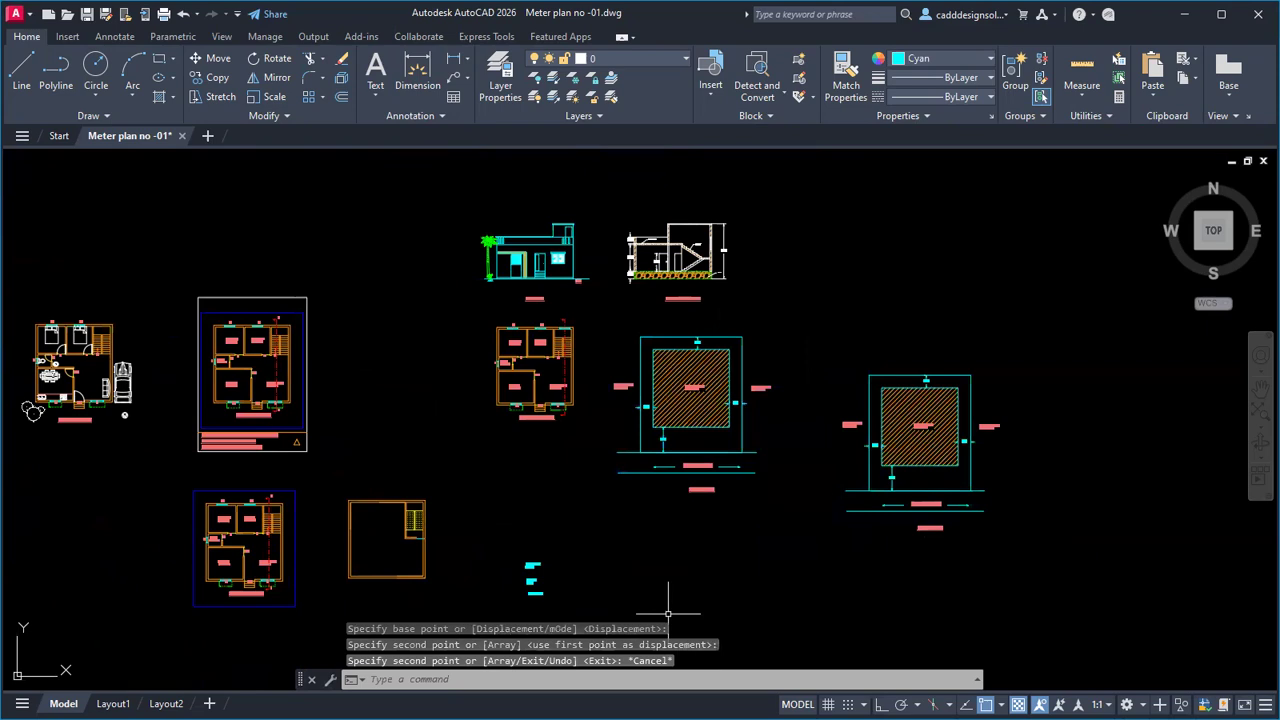
Step: Move the copied location plan with its road and title farther to the right, away from the original
key("Escape")
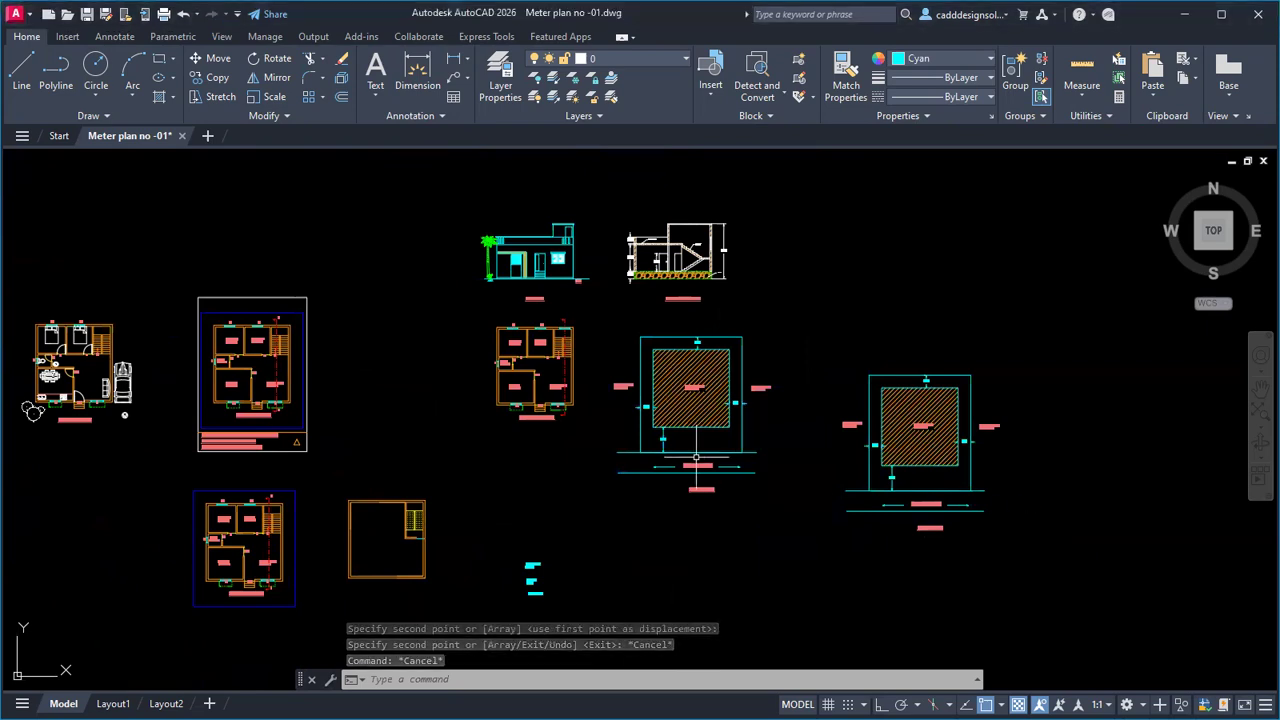
scroll(722, 472, "down", 2)
middle_click_drag(903, 408, 763, 397)
scroll(763, 400, "up", 2)
left_click(589, 325)
left_click(849, 521)
type("m")
key("Return")
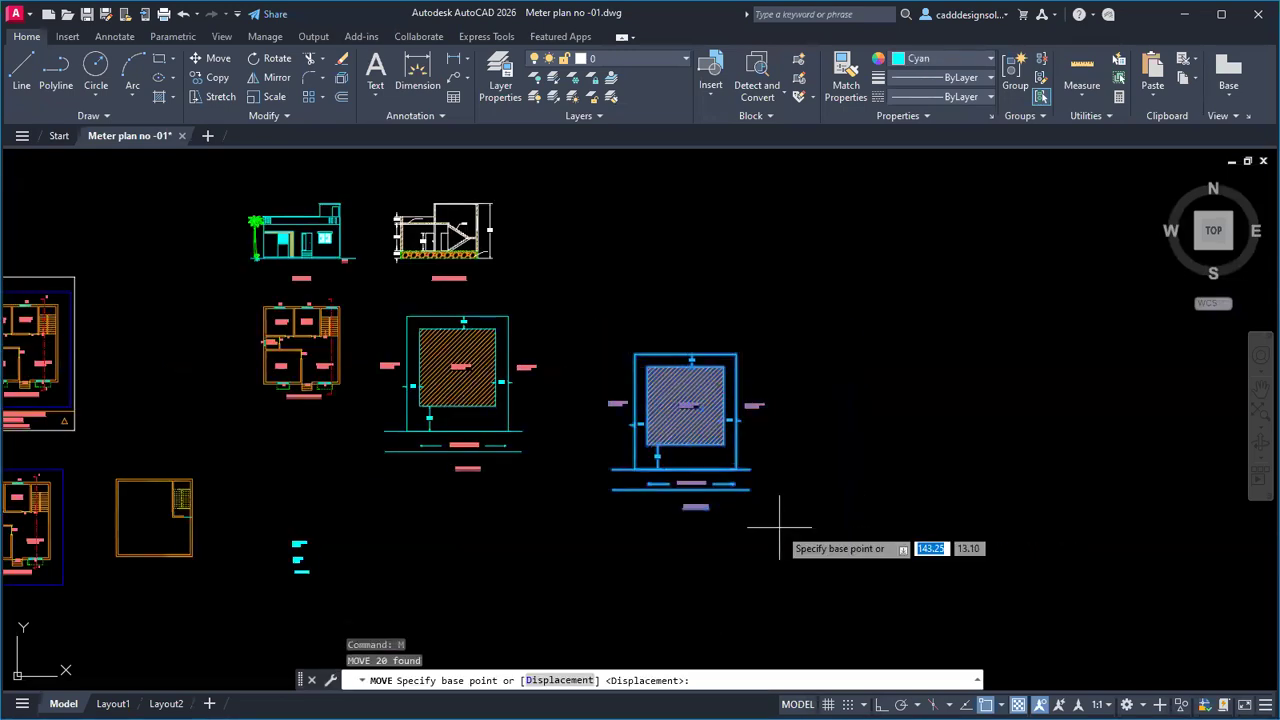
left_click(778, 520)
left_click(923, 523)
key("Escape")
key("Escape")
mouse_move(940, 492)
middle_mouse_down()
mouse_move(826, 443)
mouse_move(739, 497)
middle_mouse_up()
scroll(811, 443, "up", 2)
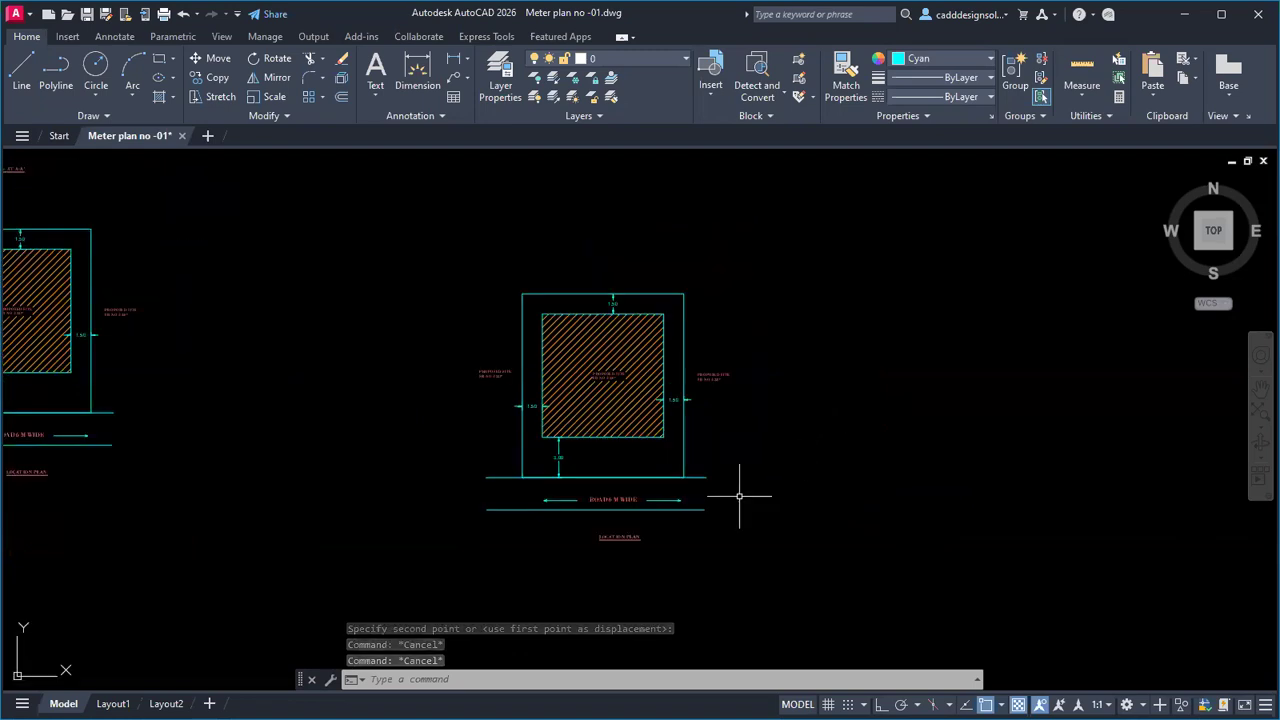
type("REC")
key("Return")
left_click(684, 477)
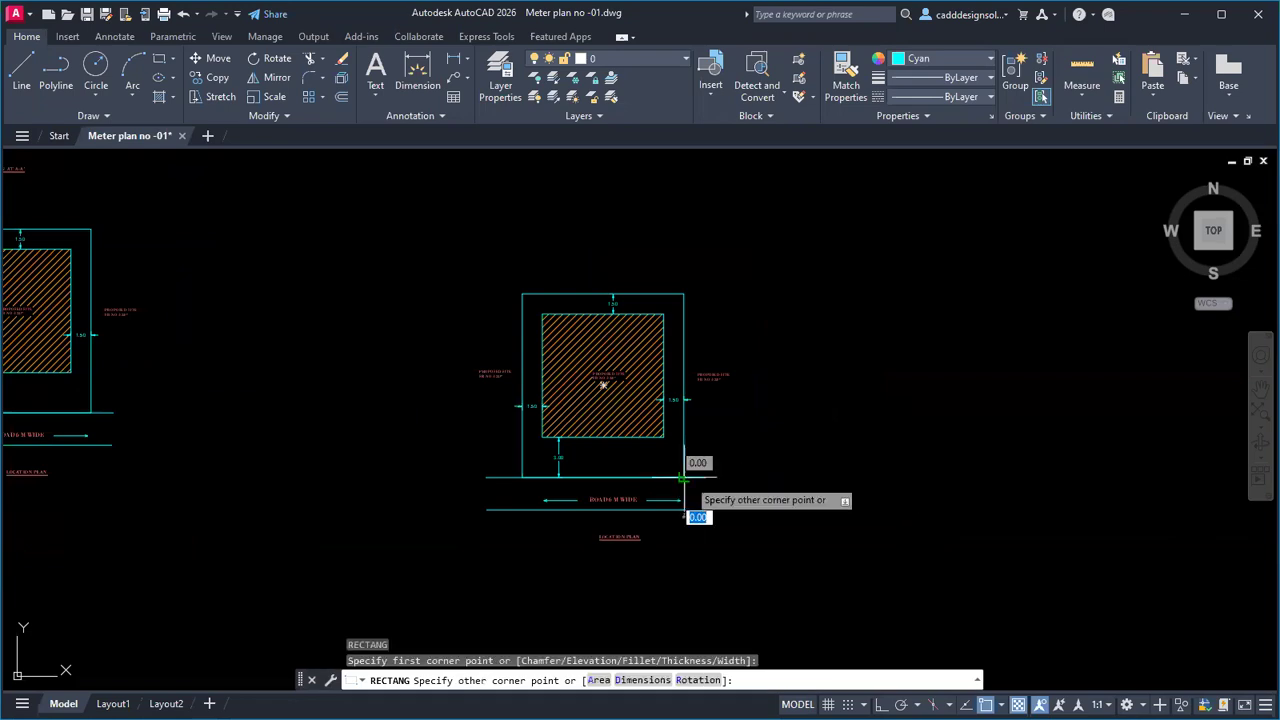
key("Escape")
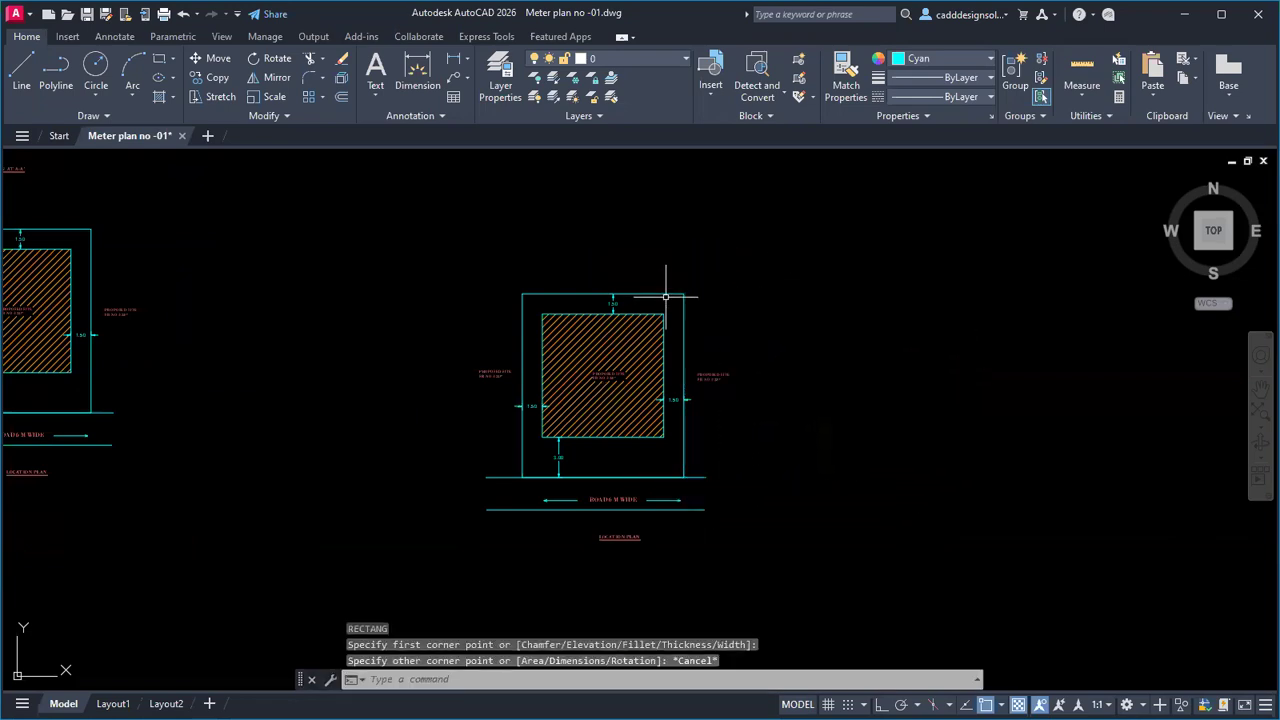
Step: Copy the copied plan's outer plot boundary three times to the right, placing the plots edge to edge
type("co")
key("Return")
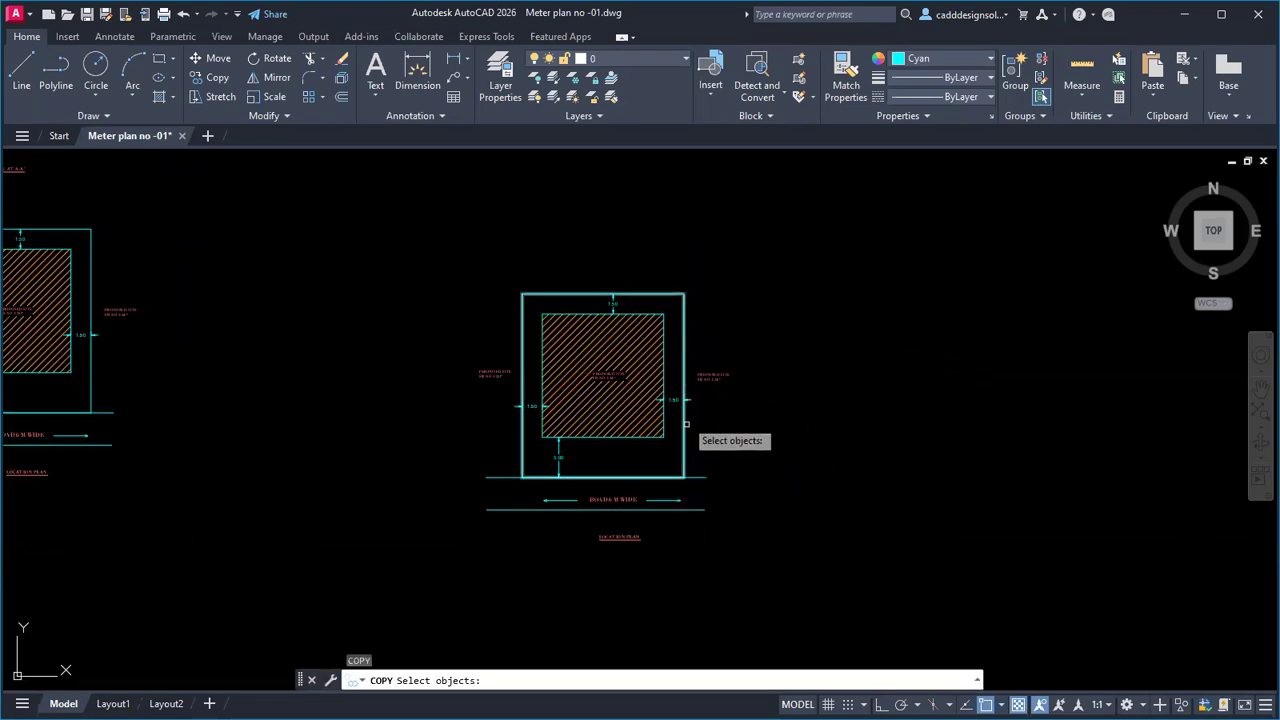
left_click(683, 441)
key("Return")
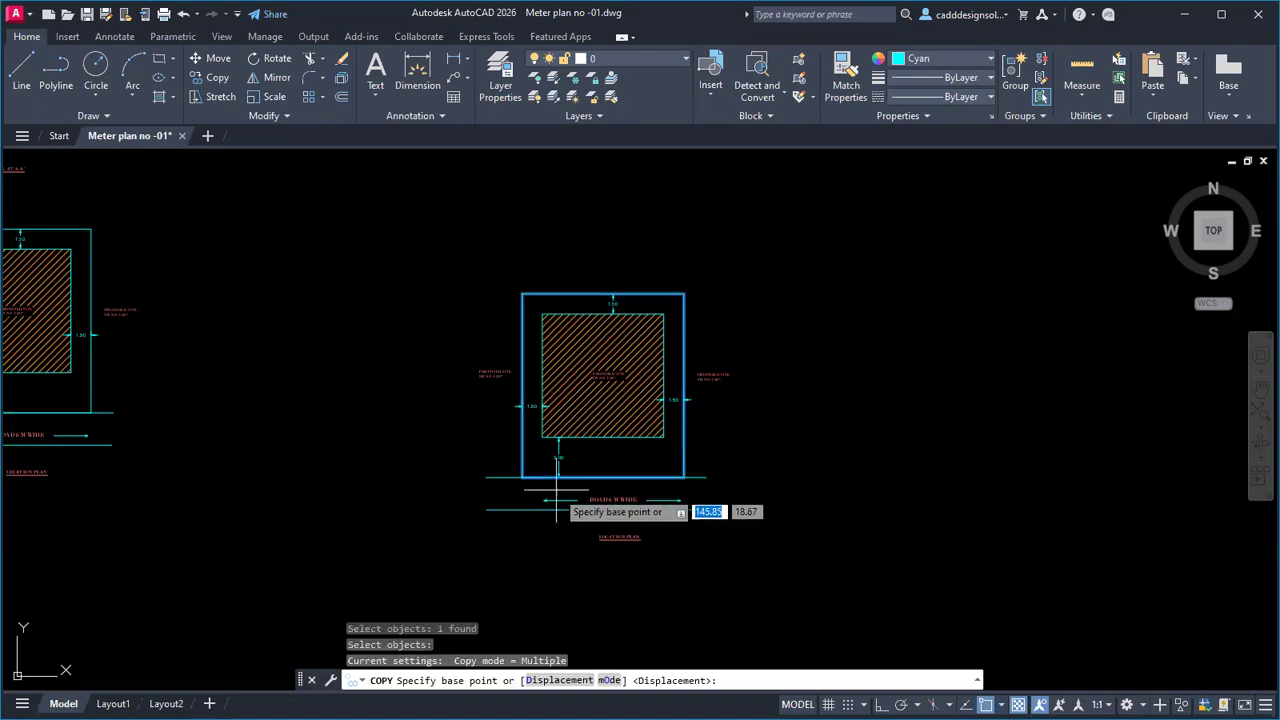
left_click(522, 477)
left_click(684, 477)
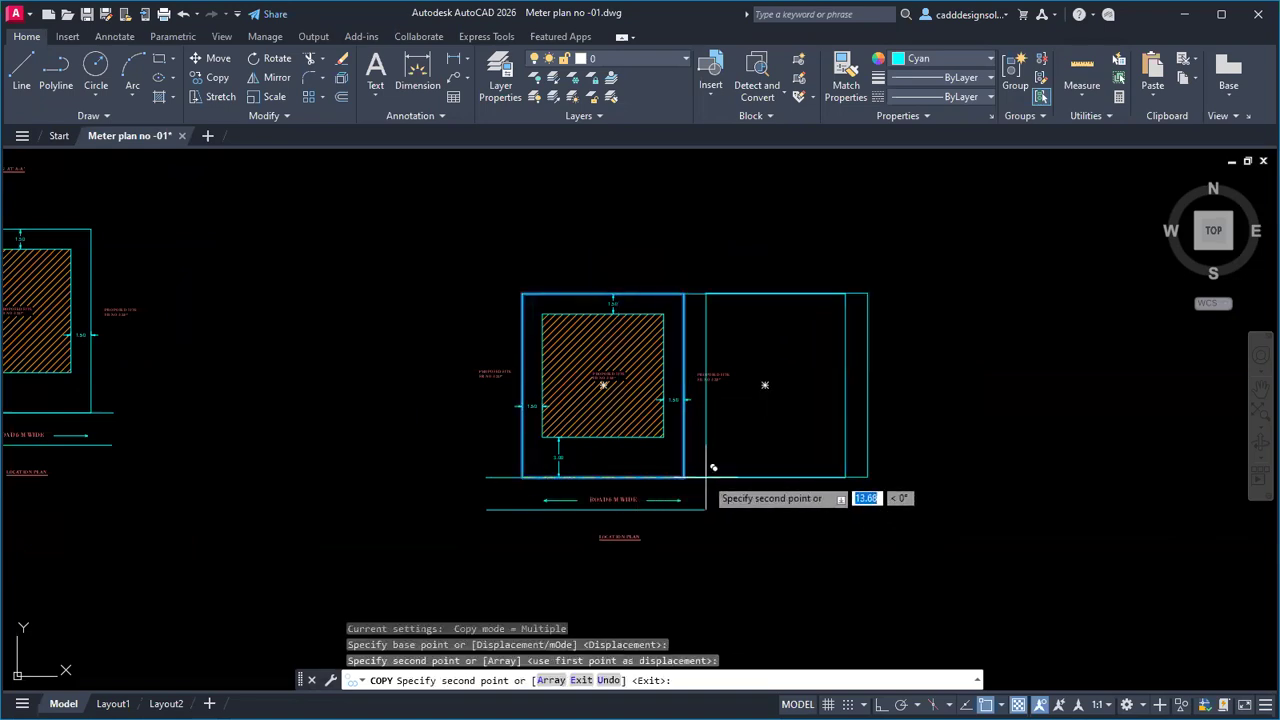
left_click(846, 477)
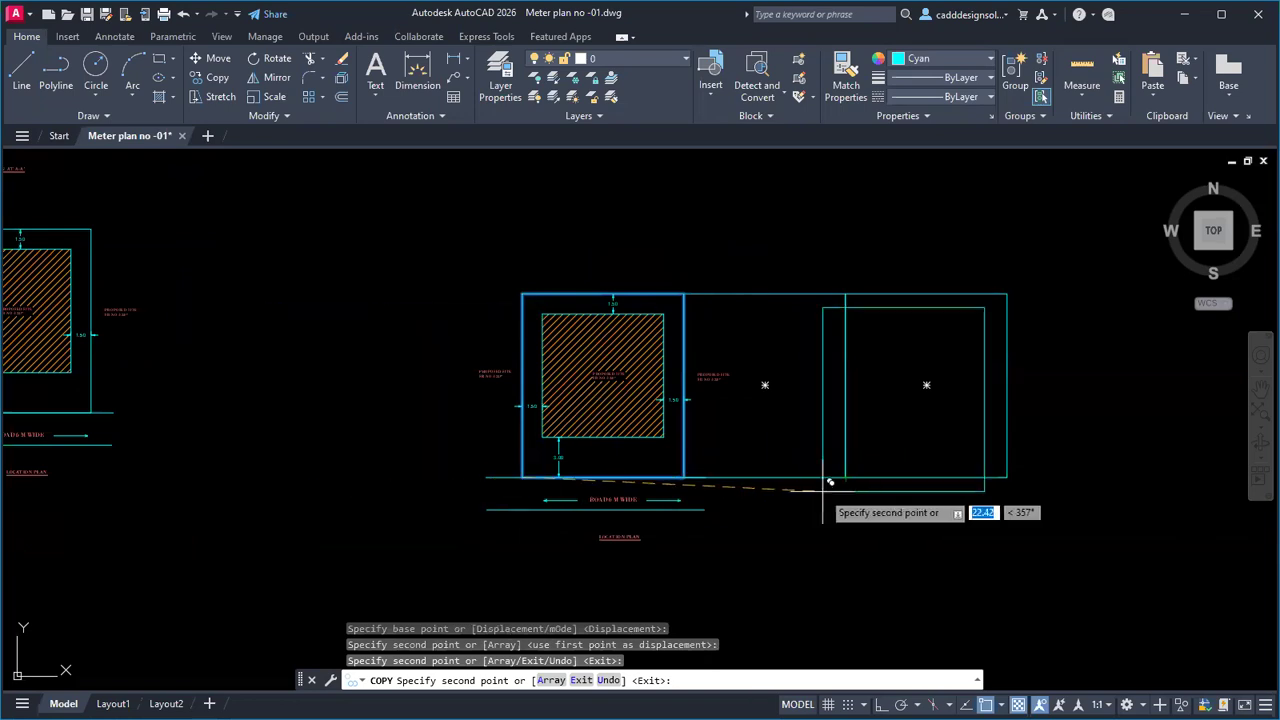
left_click(1008, 477)
key("Escape")
key("Escape")
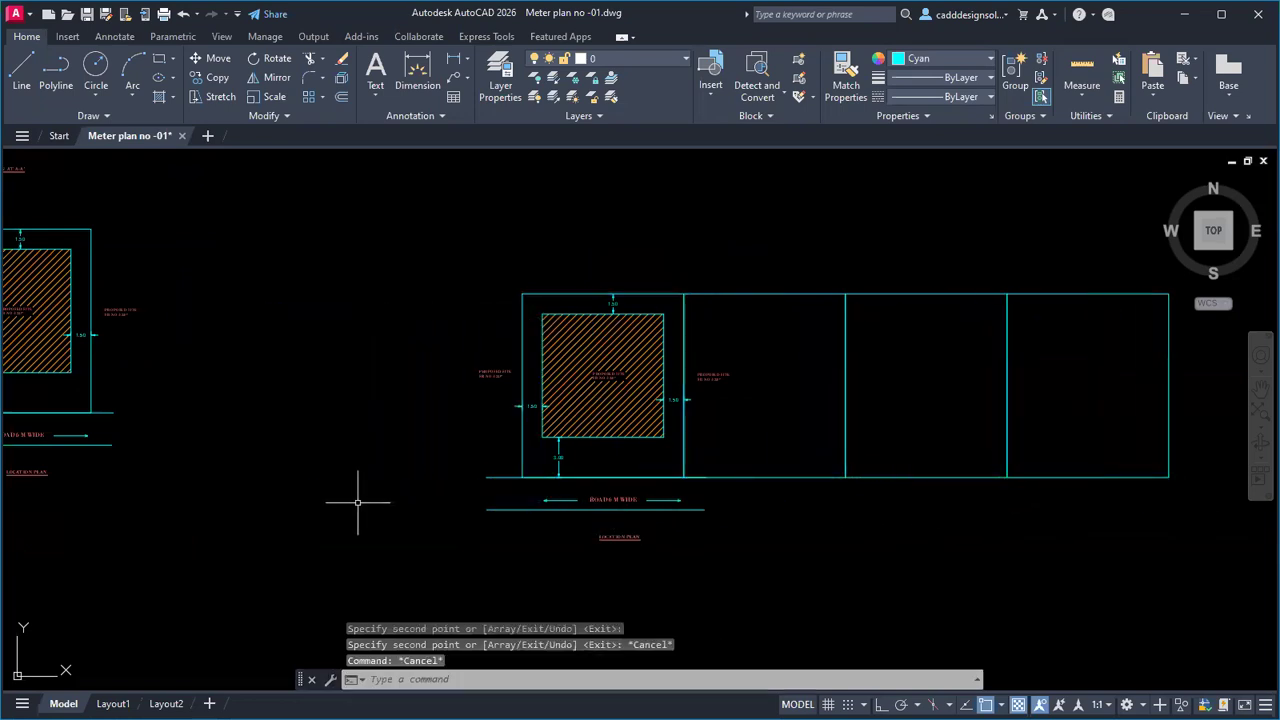
Step: Copy a plot boundary to the left side of the hatched plot and again directly below that, across the road
type("CO")
key("Return")
left_click(682, 458)
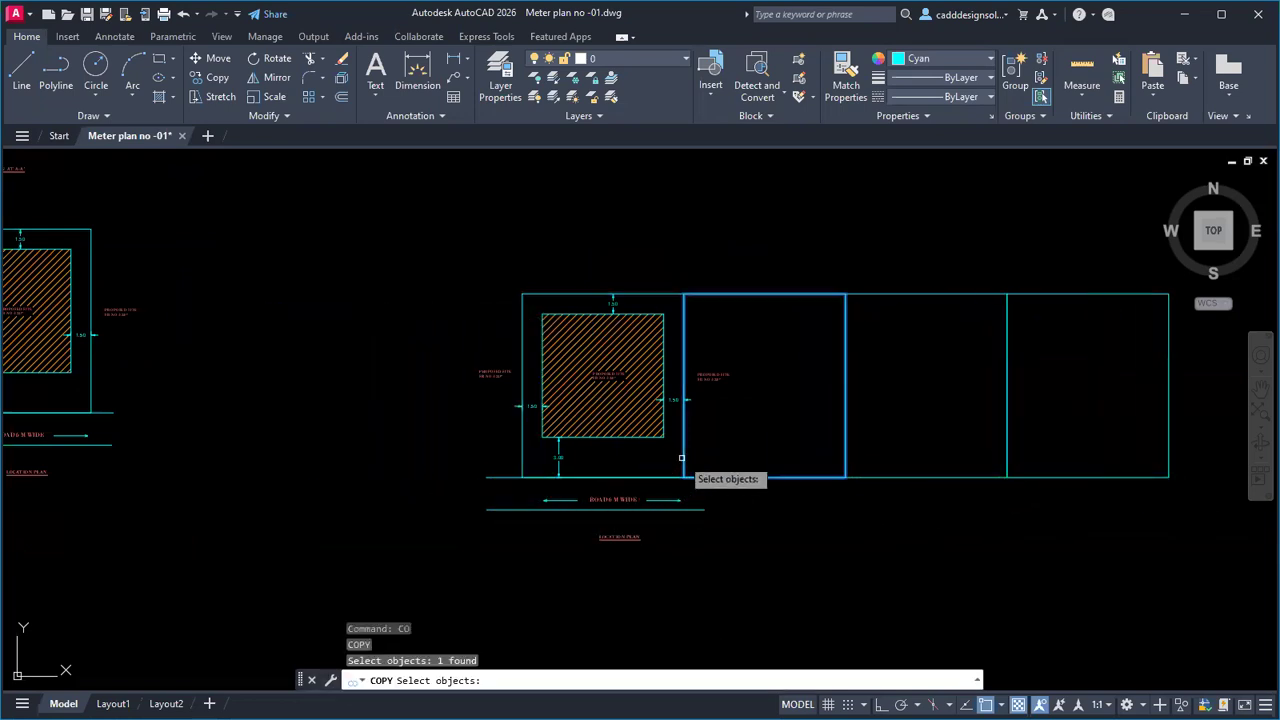
key("Return")
left_click(846, 477)
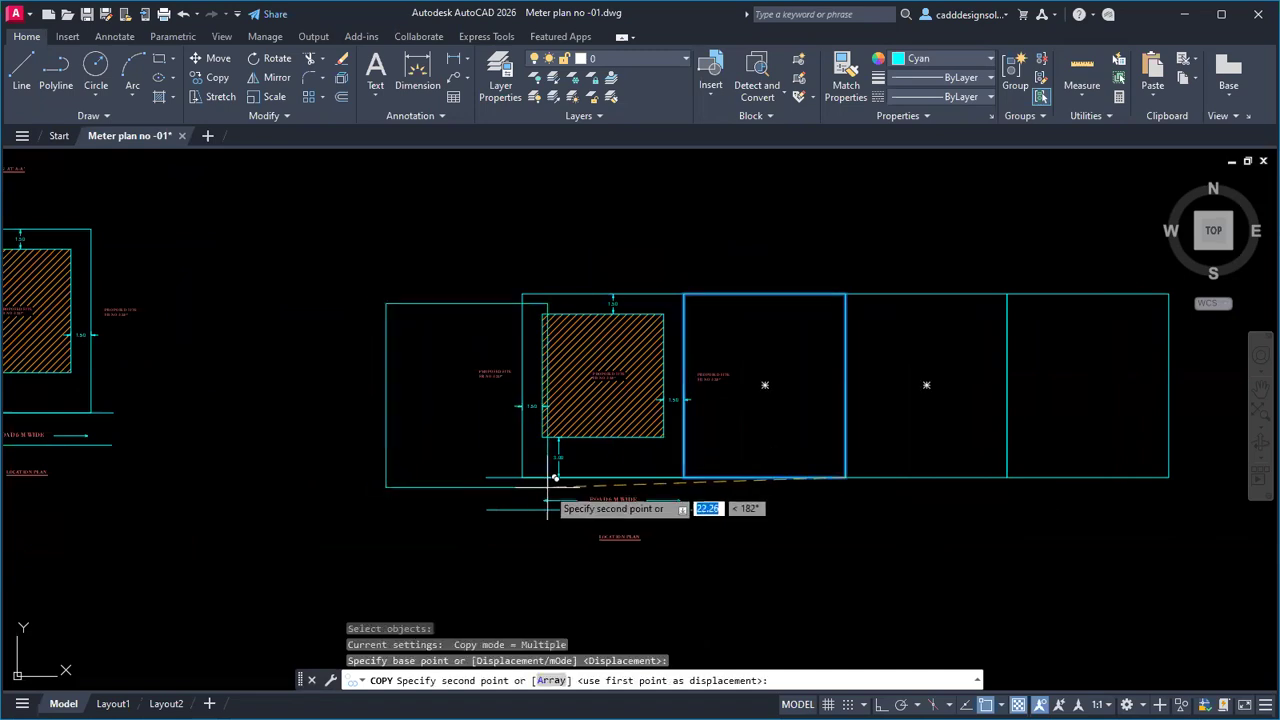
left_click(522, 477)
middle_click_drag(522, 600, 522, 413)
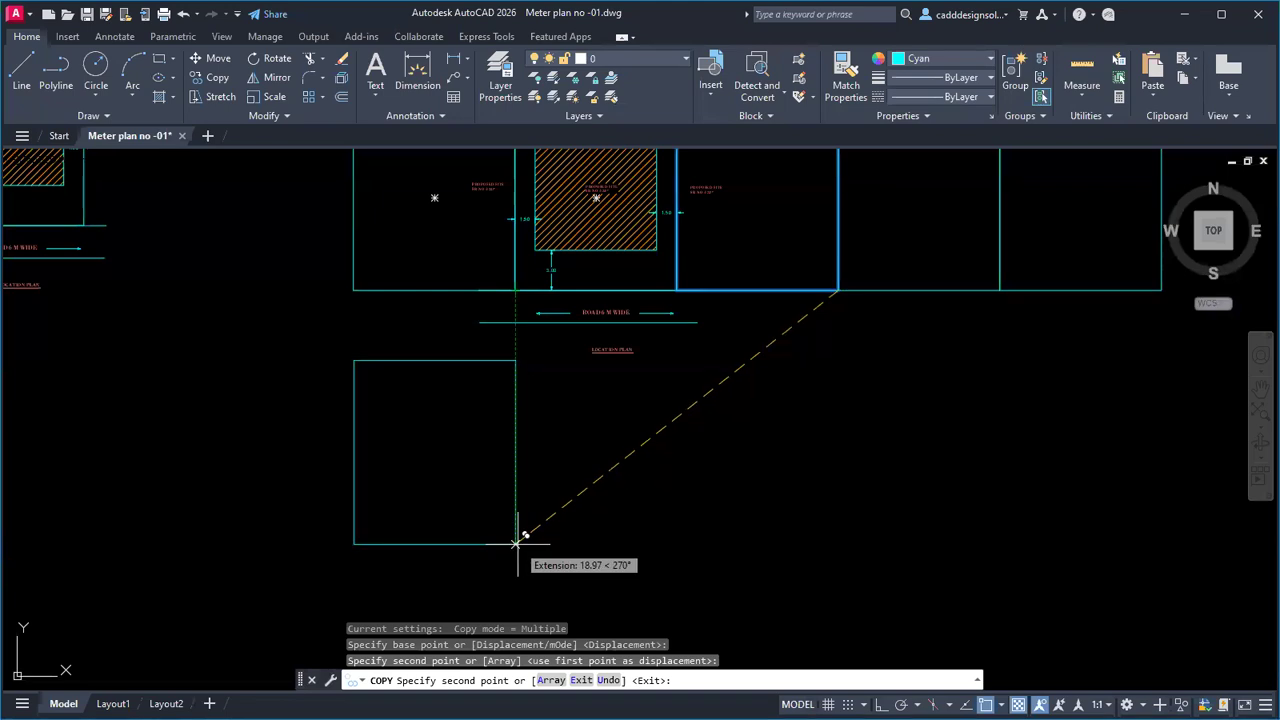
key("Escape")
Step: Copy the plot below the road four times to the right, edge to edge, to complete the lower row
type("o")
key("Return")
left_click(558, 564)
left_click(500, 514)
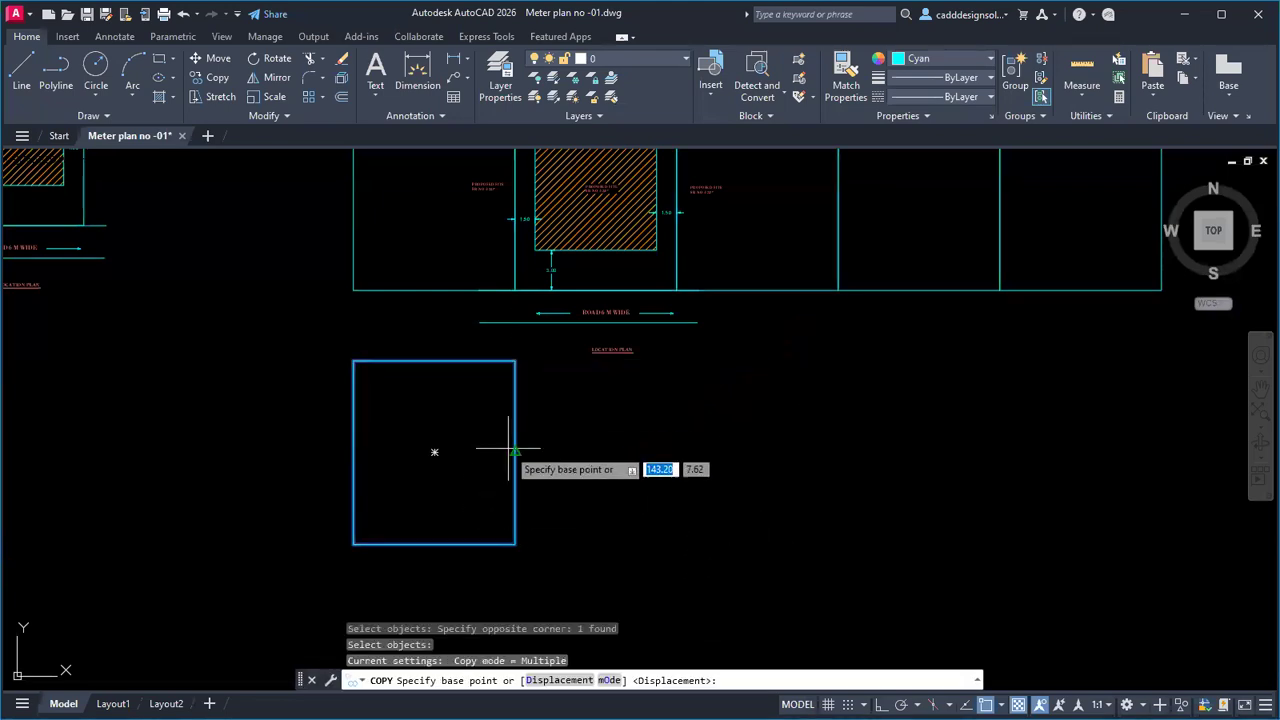
left_click(353, 360)
left_click(515, 360)
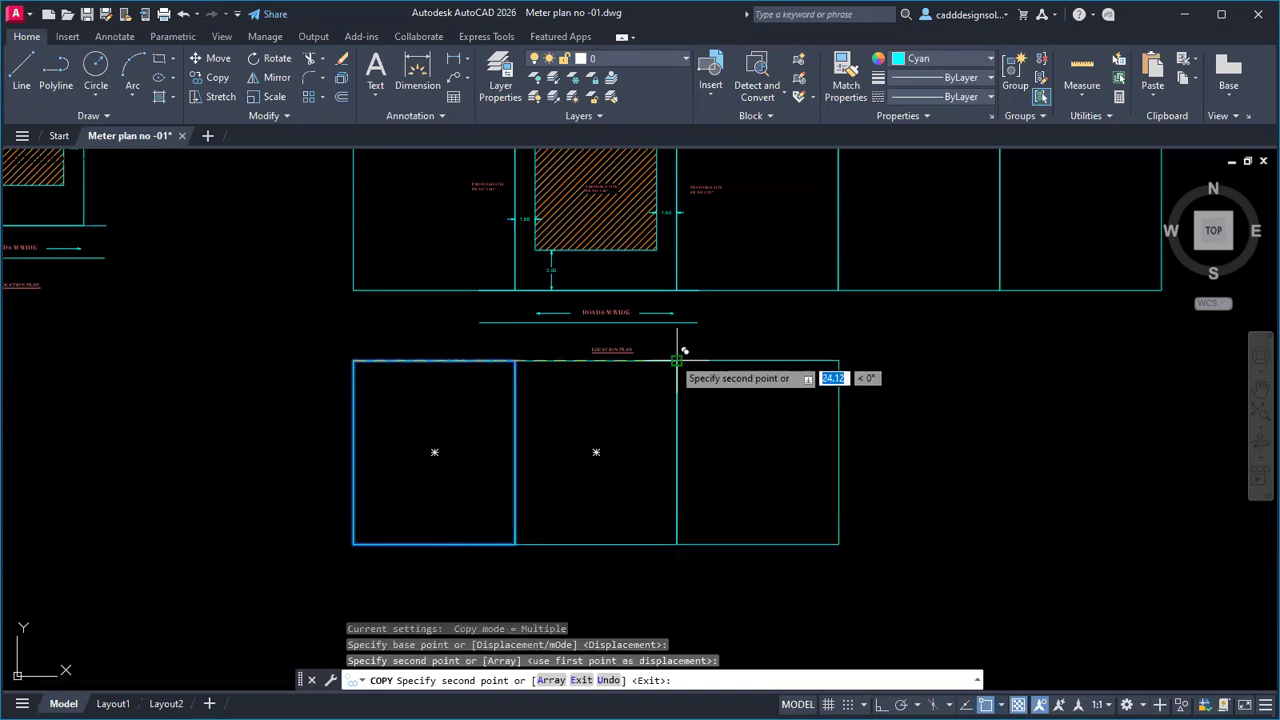
left_click(677, 360)
left_click(838, 360)
left_click(1000, 360)
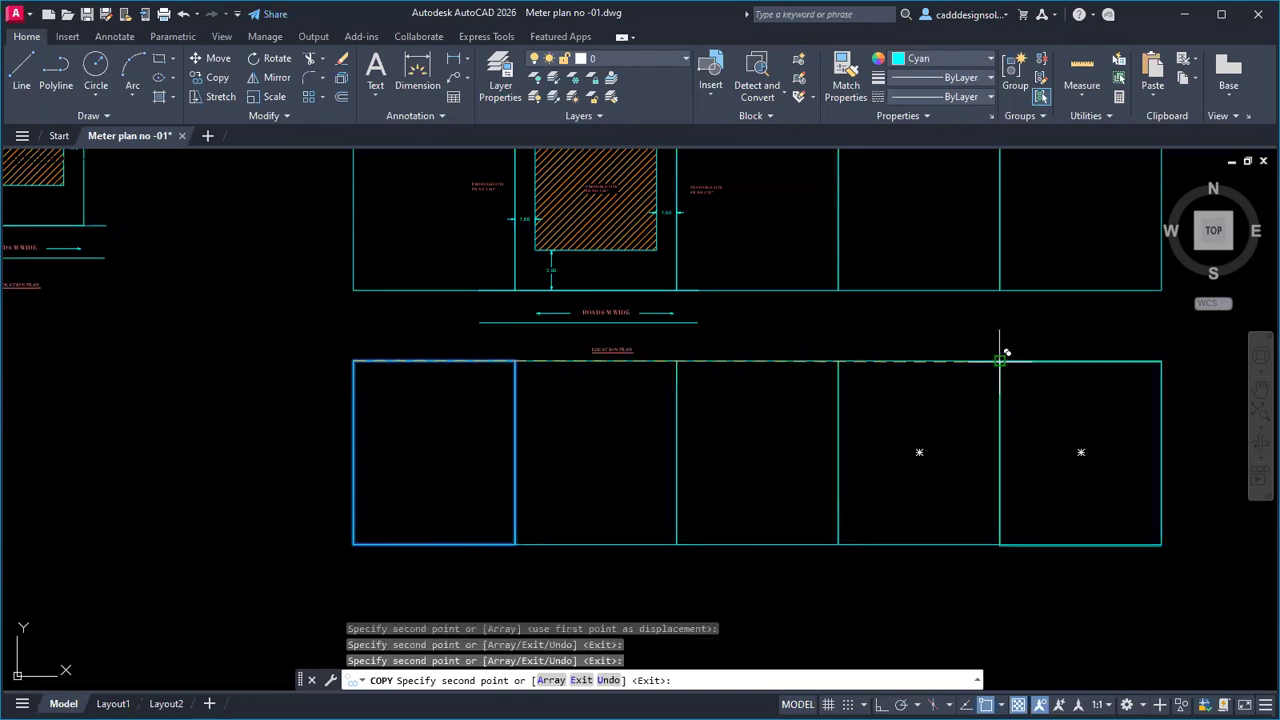
key("Escape")
key("Escape")
key("Escape")
Step: Delete the short lower road line beneath the "ROAD 6 M WIDE" label
scroll(638, 338, "up", 4)
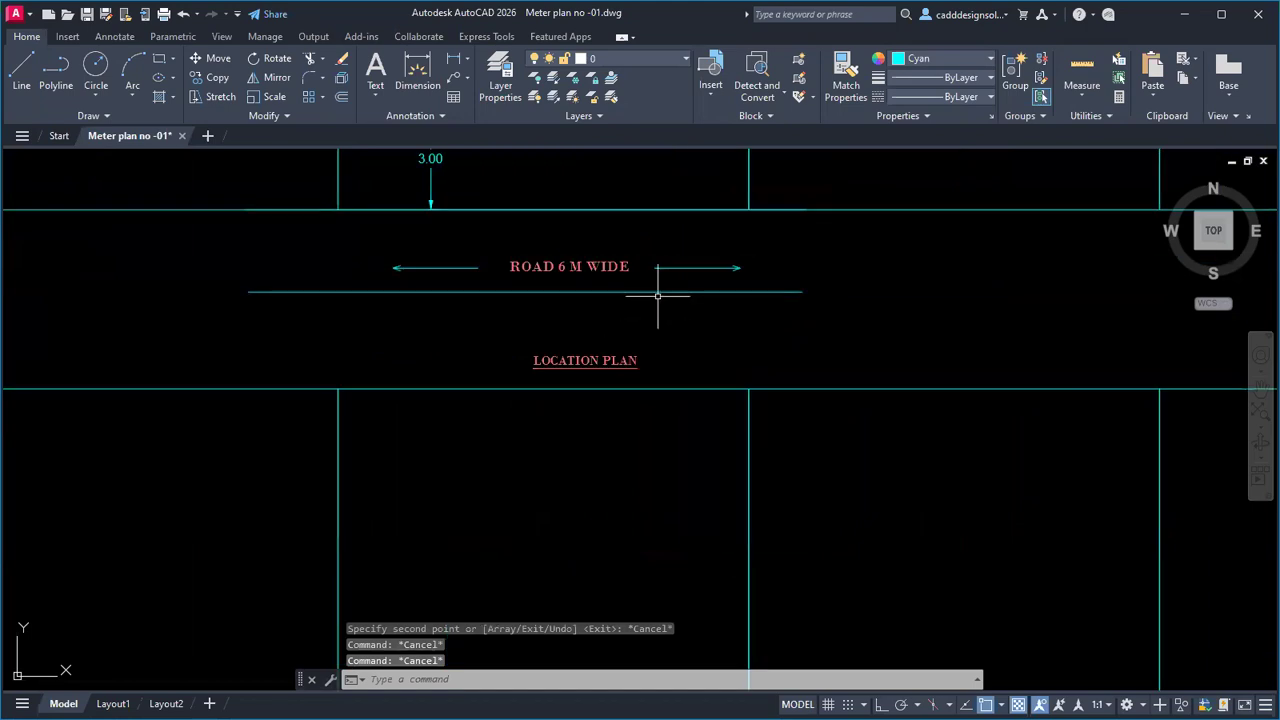
left_click(655, 292)
key("Delete")
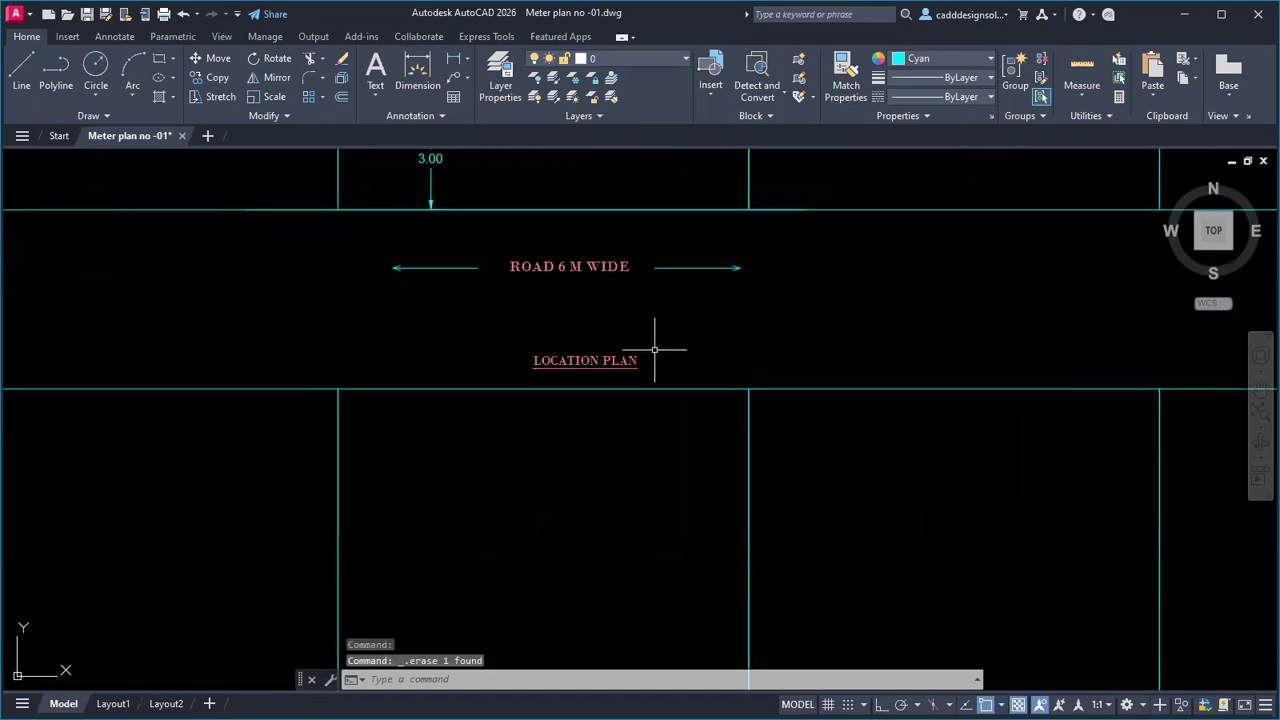
Step: Move the "LOCATION PLAN" title out of the road to the empty area below the lower row of plots
scroll(657, 346, "down", 3)
scroll(651, 354, "up", 3)
left_click(612, 350)
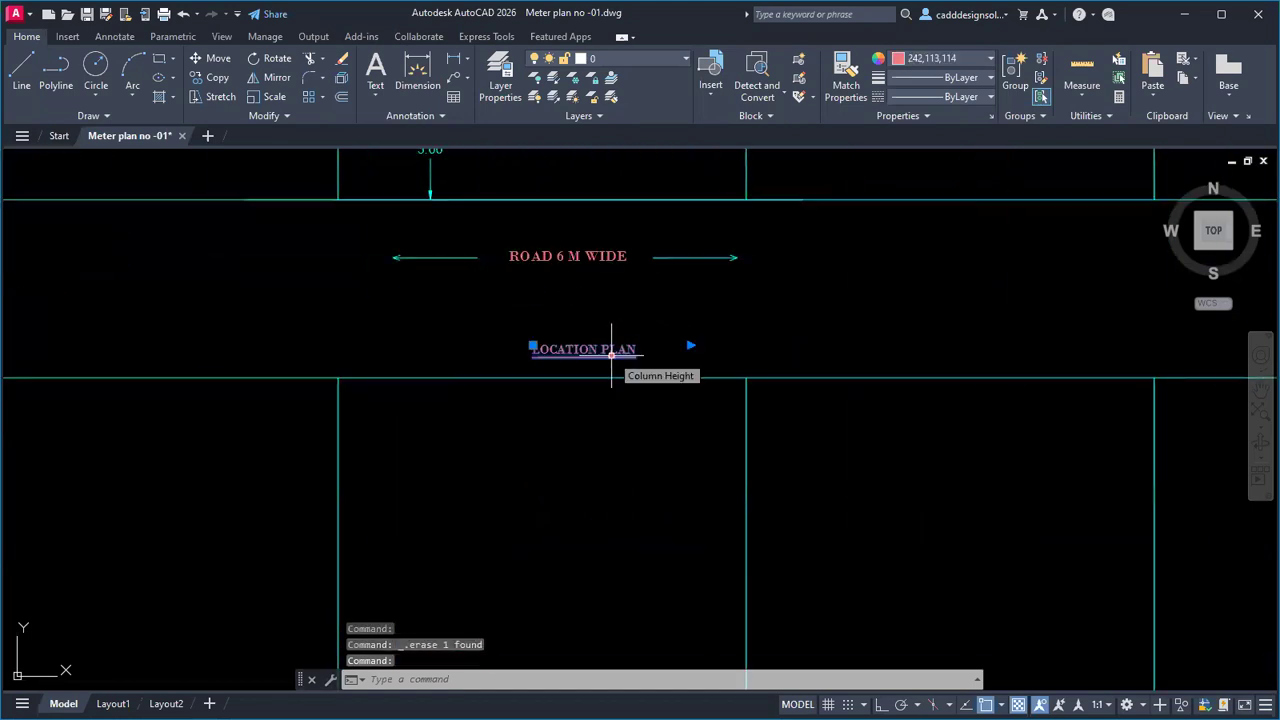
type("m")
key("Return")
left_click(615, 342)
scroll(615, 342, "down", 4)
key("Escape")
key("Escape")
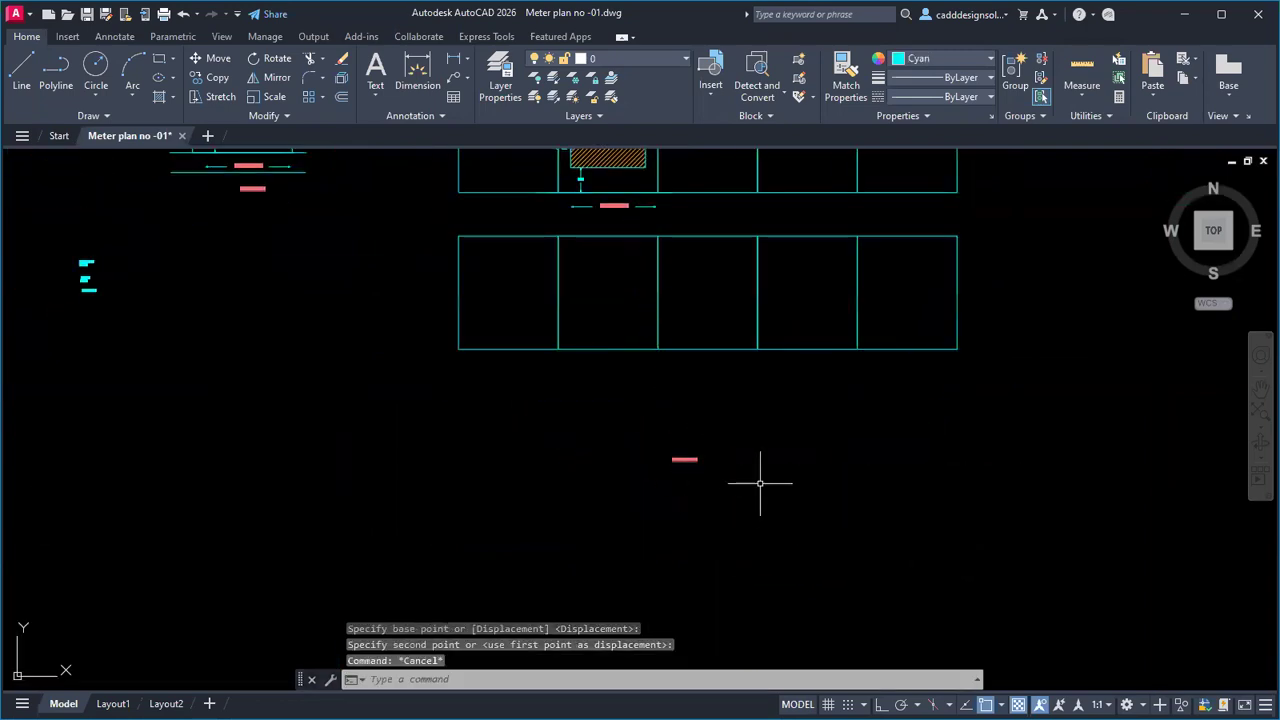
Step: Draw a vertical line along the right edge of both plot rows, extending above and below them, with ortho on
scroll(640, 400, "up", 5)
scroll(568, 463, "down", 5)
scroll(580, 505, "up", 6)
scroll(571, 490, "down", 7)
scroll(709, 464, "up", 1)
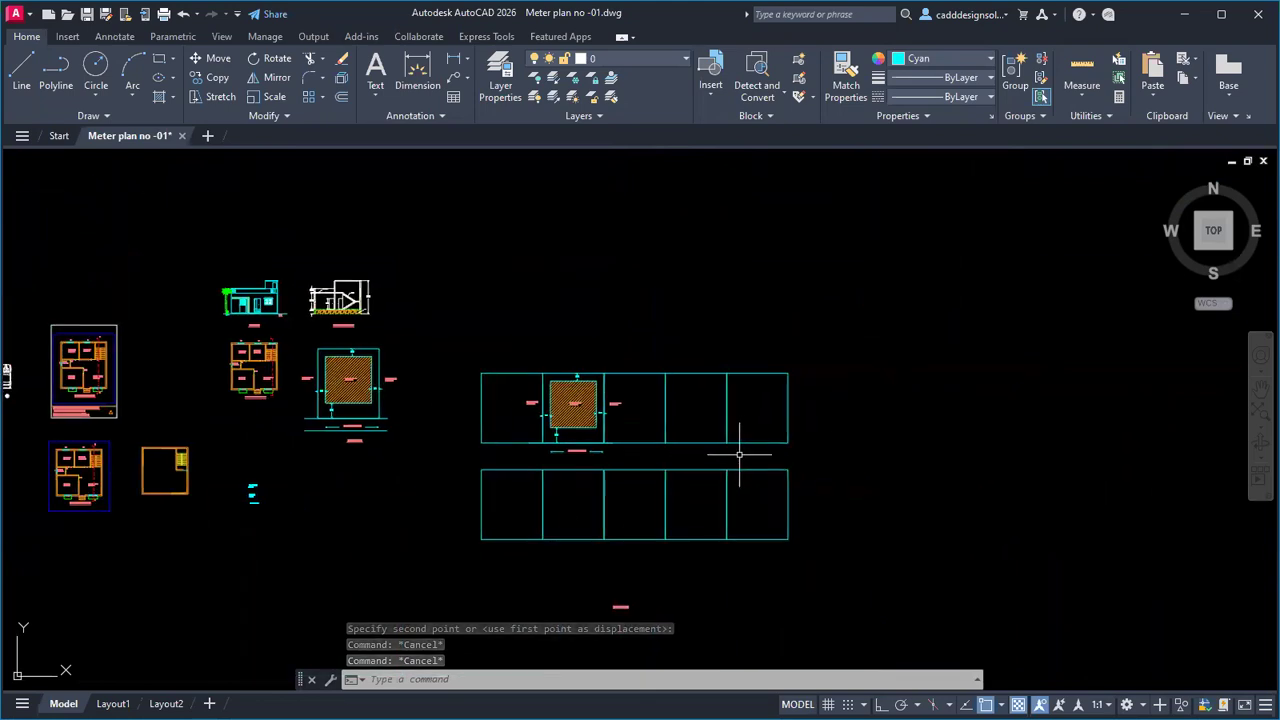
type("l")
key("Return")
scroll(737, 457, "up", 1)
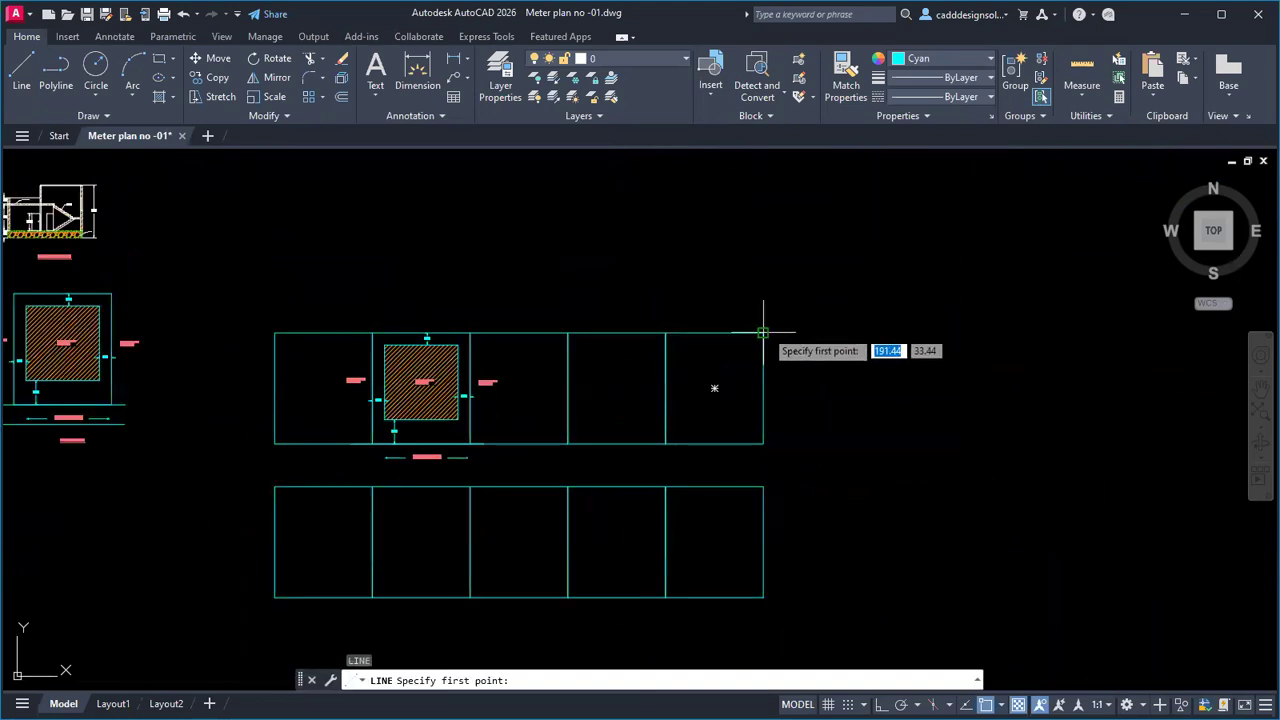
left_click(763, 253)
middle_click_drag(763, 507, 748, 385)
key("F8")
left_click(747, 571)
key("Escape")
key("Escape")
Step: Draw a second vertical line to the right of the first, parallel to it, to form the side road
key("Return")
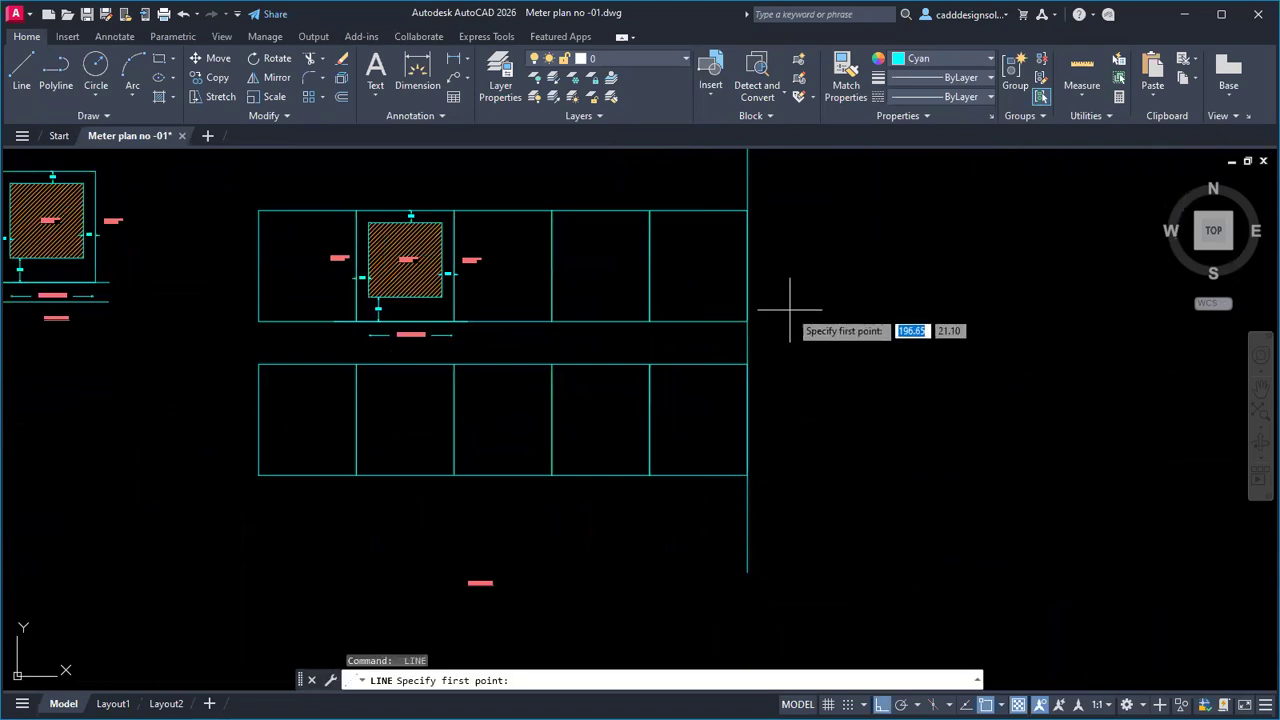
scroll(786, 337, "down", 2)
left_click(786, 241)
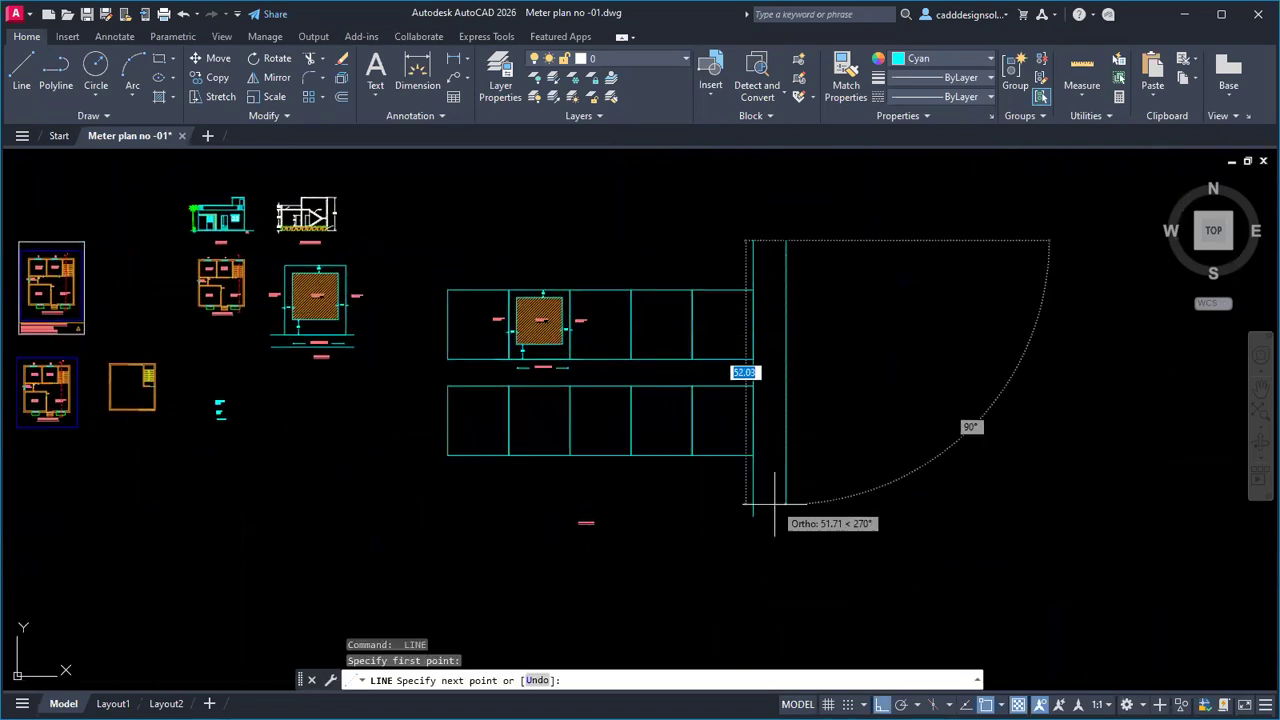
left_click(786, 516)
key("Escape")
Step: Trim the side road's left line where it crosses the road opening between the two plot rows
type("tr")
key("Return")
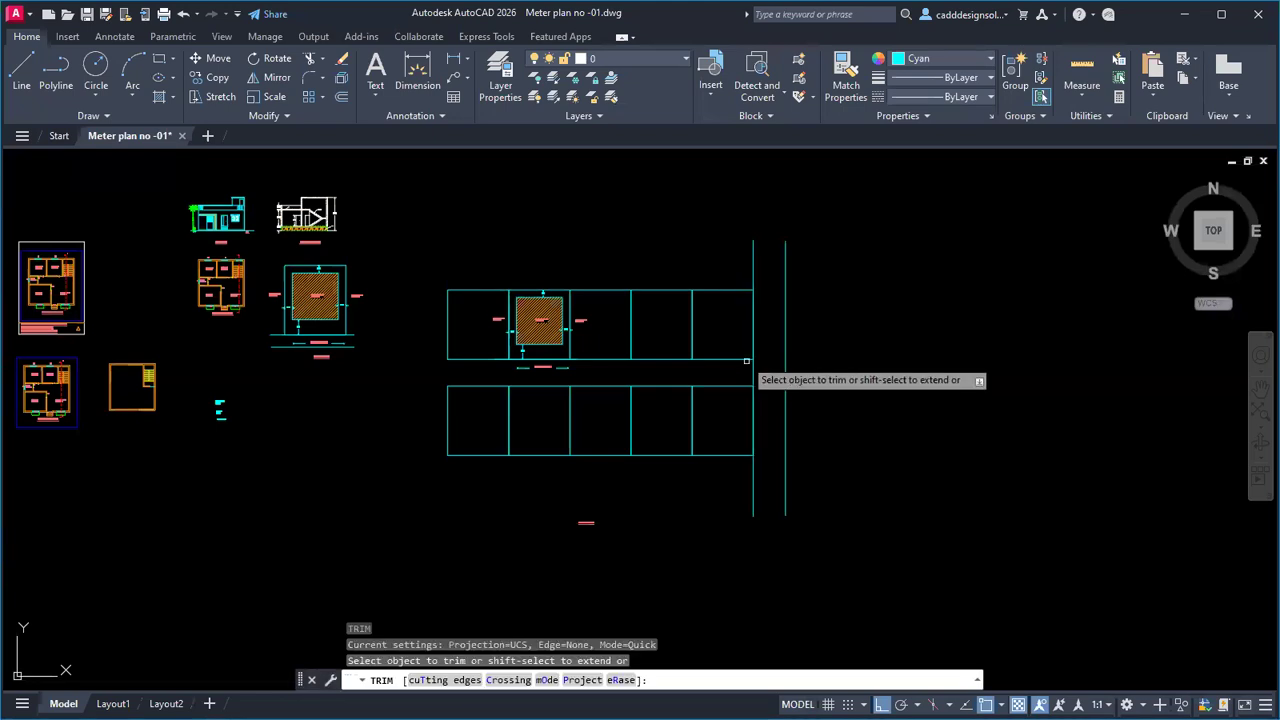
scroll(758, 375, "up", 4)
key("Escape")
Step: Draw a small circle at the junction of the road between the plot rows and the vertical side road
type("c")
key("Return")
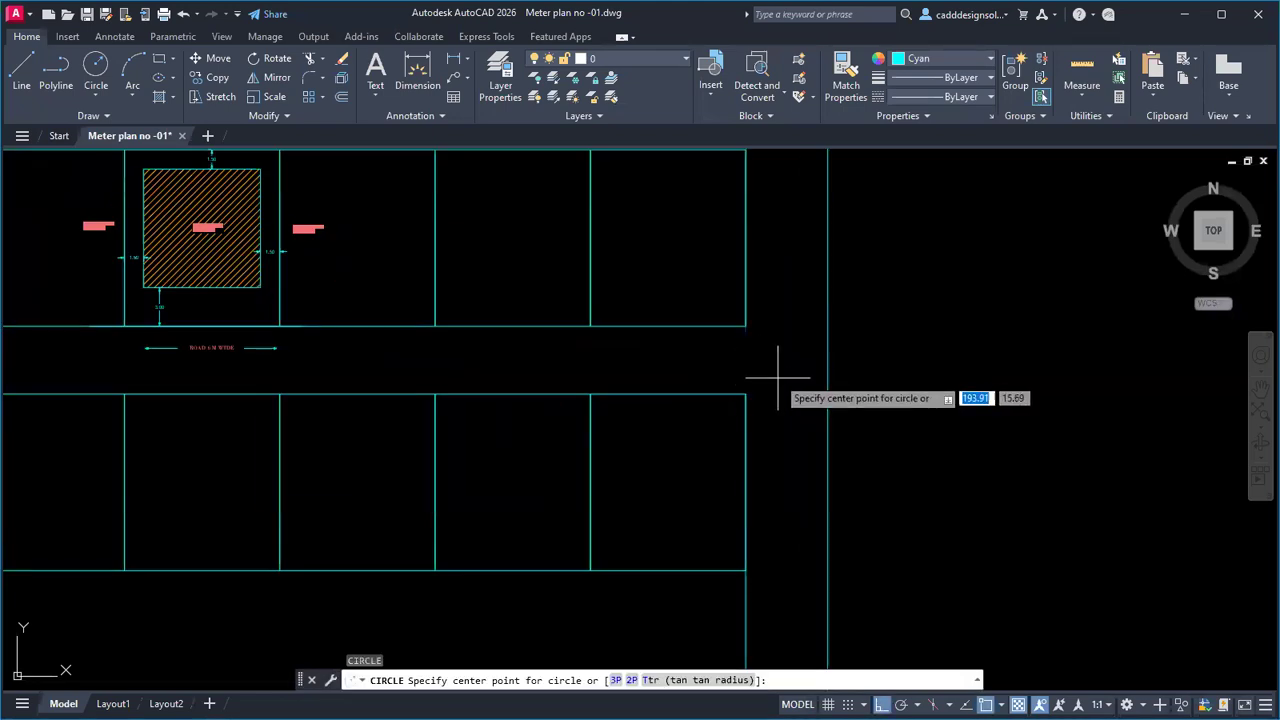
left_click(782, 361)
left_click(787, 378)
scroll(787, 378, "down", 4)
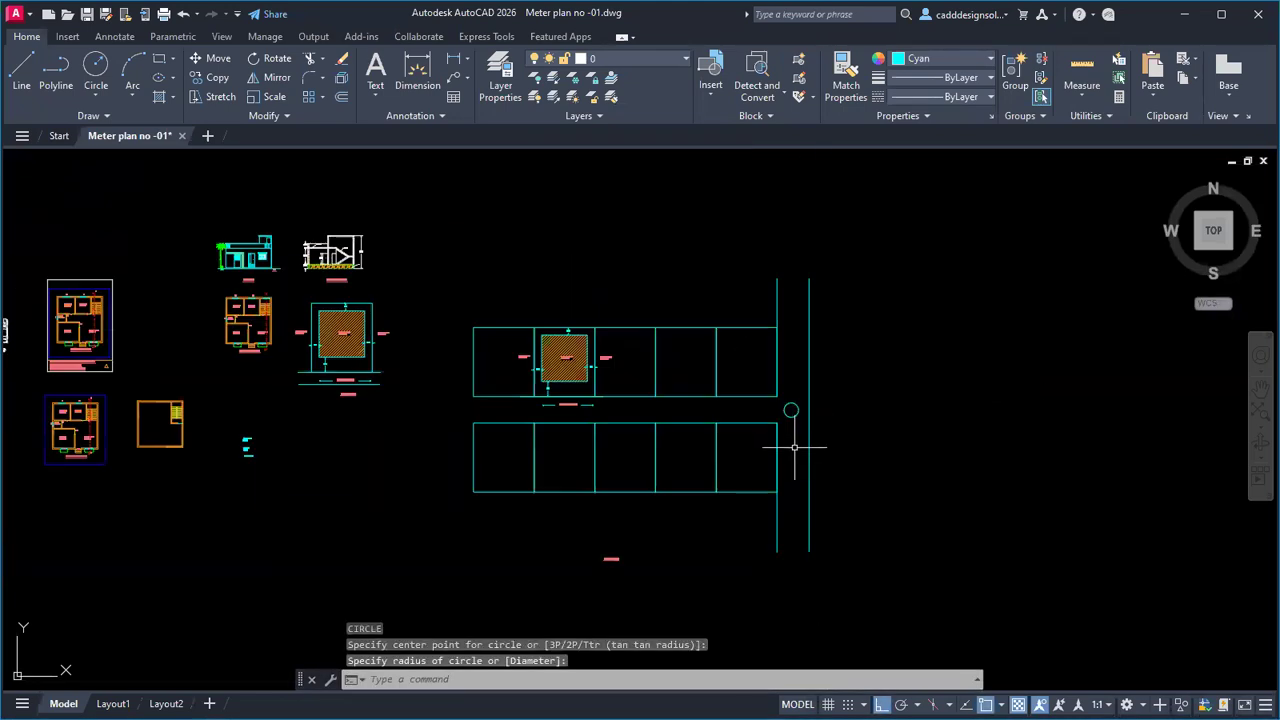
scroll(801, 447, "up", 2)
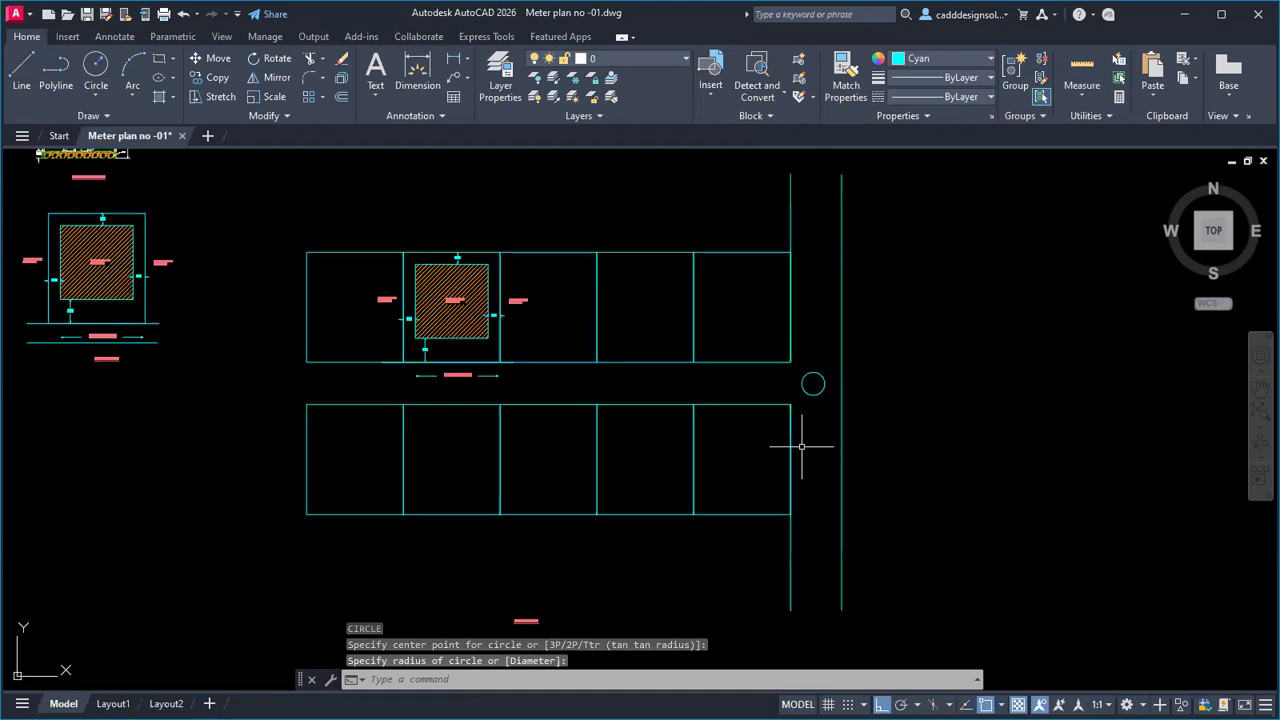
Step: Move the "ROAD 6 M WIDE" label slightly down toward the middle of the road
scroll(467, 381, "up", 6)
type("m")
key("Return")
left_click(465, 358)
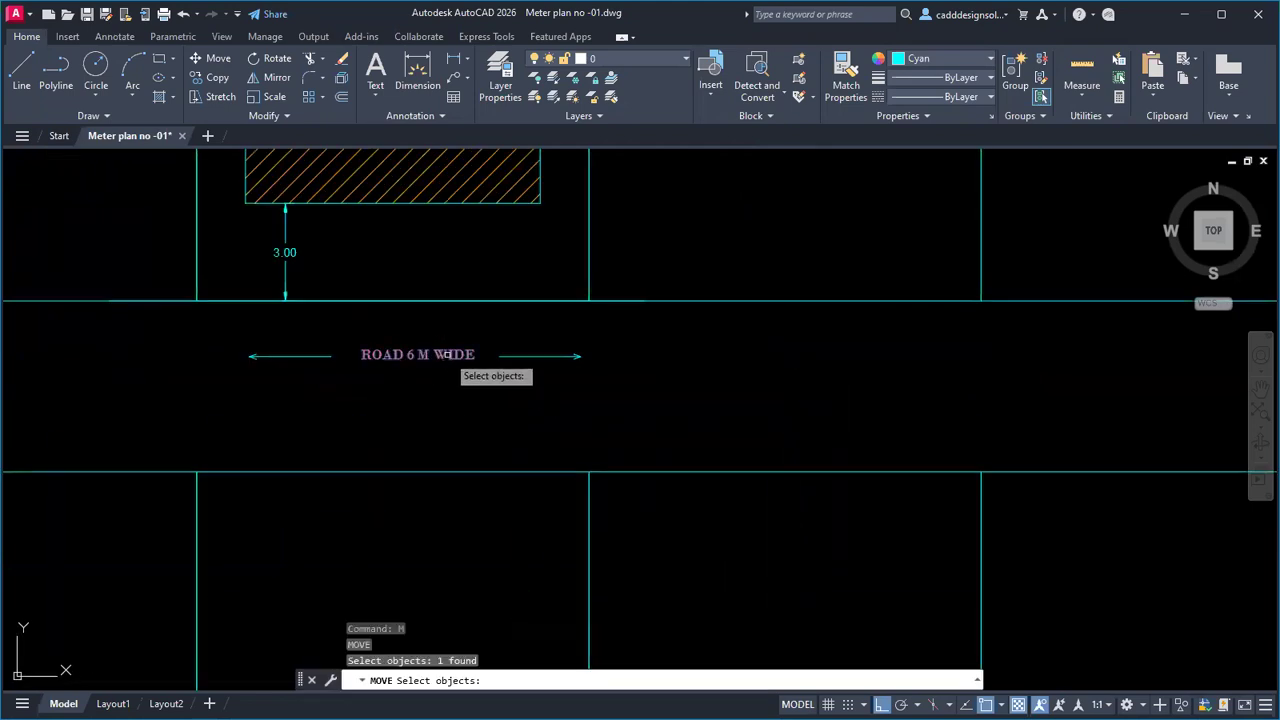
key("Return")
left_click(462, 395)
key("Escape")
left_click(430, 398)
key("Escape")
Step: Set the "ROAD 6 M WIDE" text height to 0.60 and widen its text box so it fits on one line
double_click(412, 377)
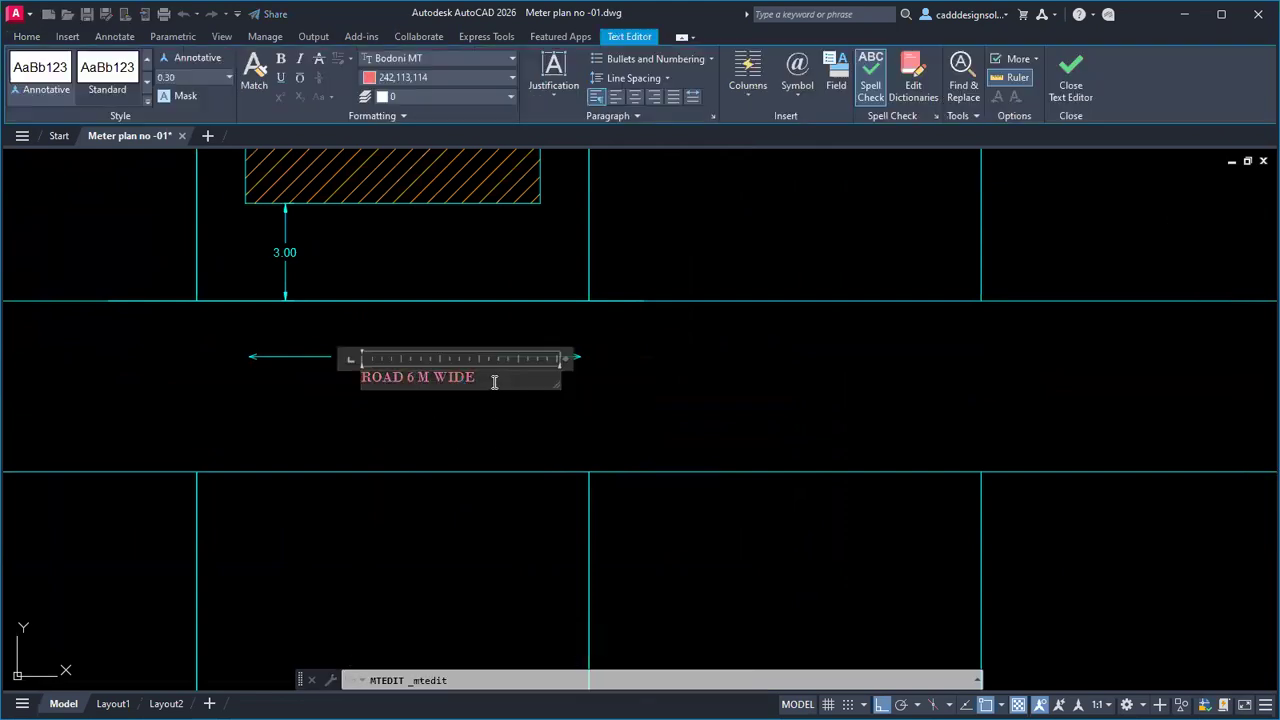
left_click(182, 80)
type("0.60")
key("Return")
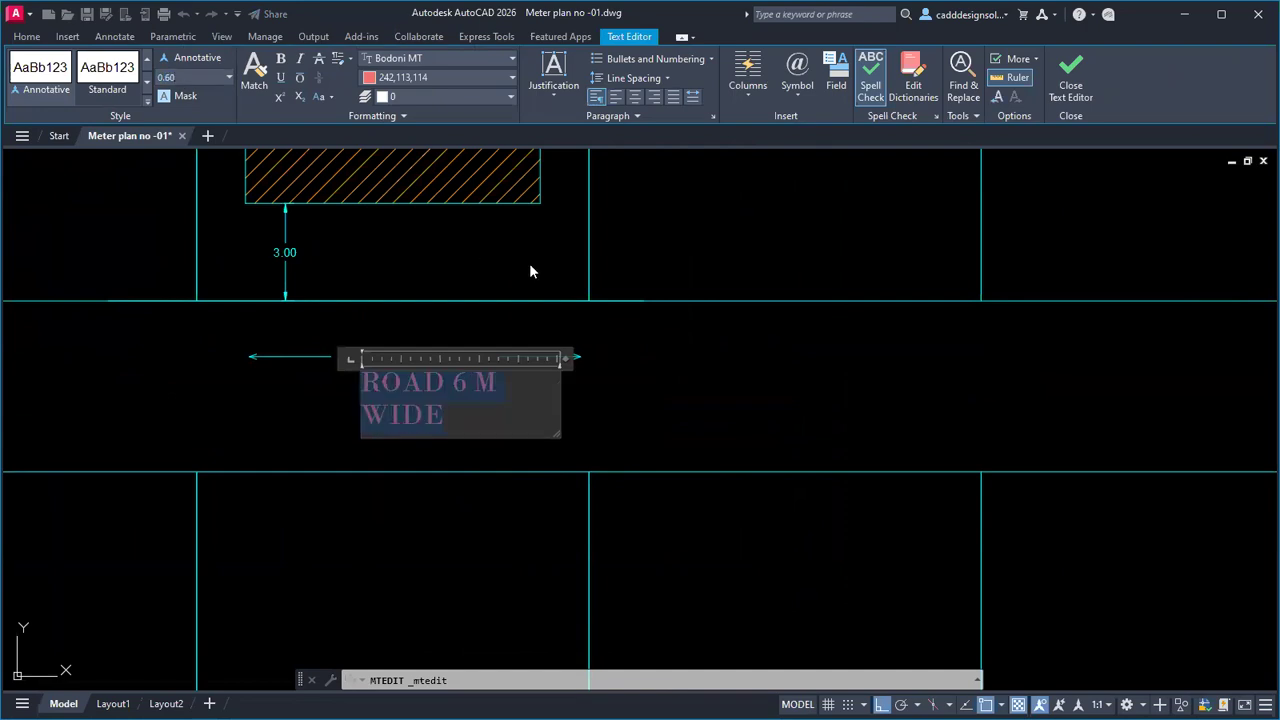
left_click_drag(566, 358, 845, 358)
key("Escape")
key("Escape")
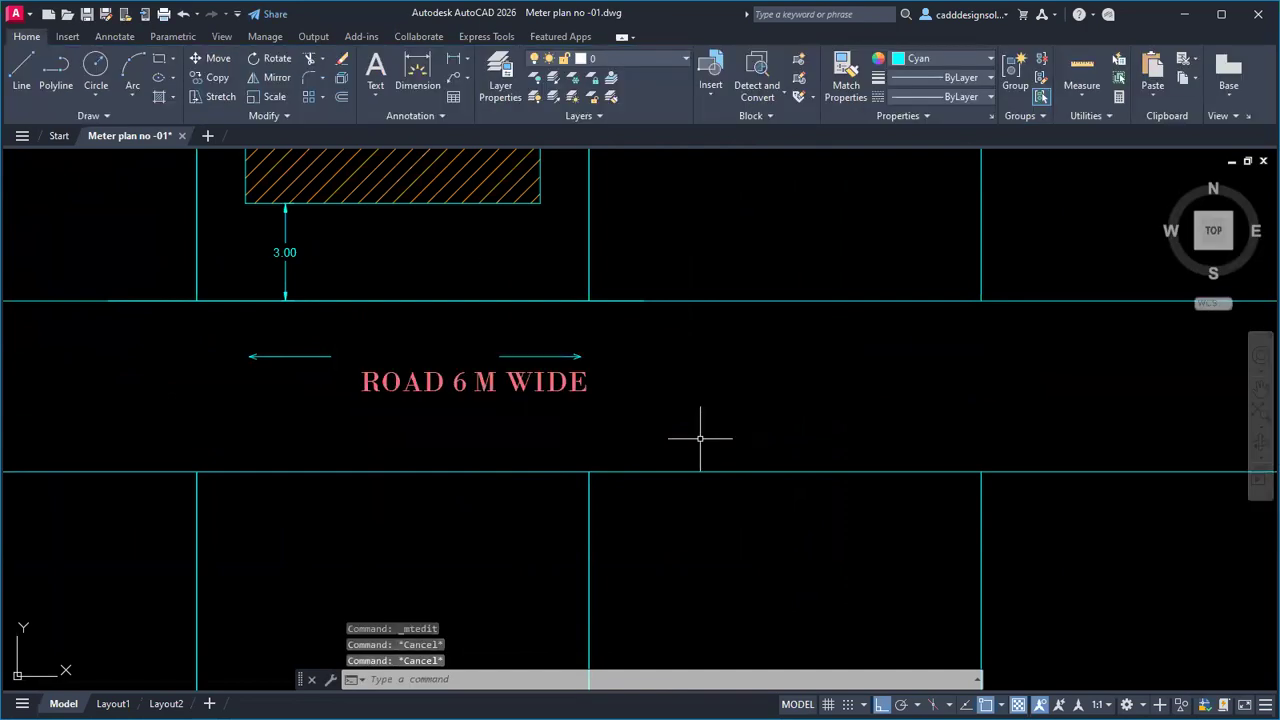
Step: Move the right-pointing road arrow to the right of the enlarged "ROAD 6 M WIDE" label, level with the text
type("m")
key("space")
left_click(576, 357)
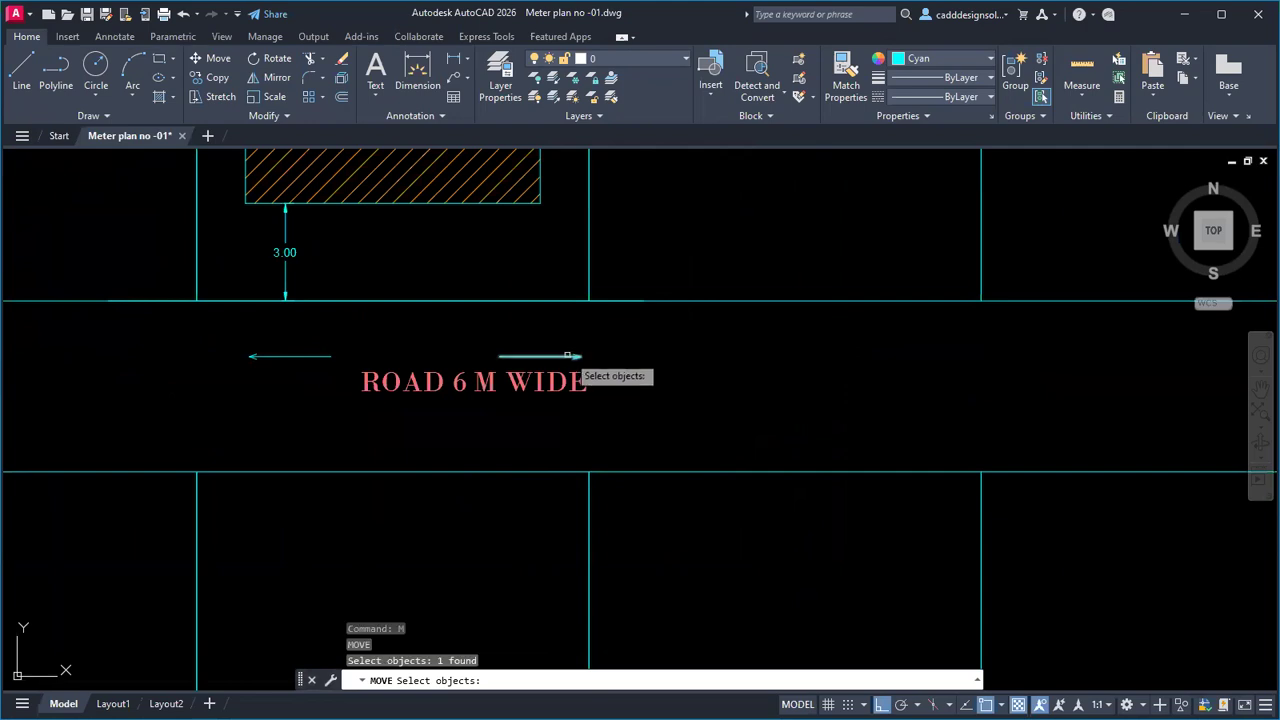
left_click(563, 357)
key("space")
left_click(555, 356)
key("F8")
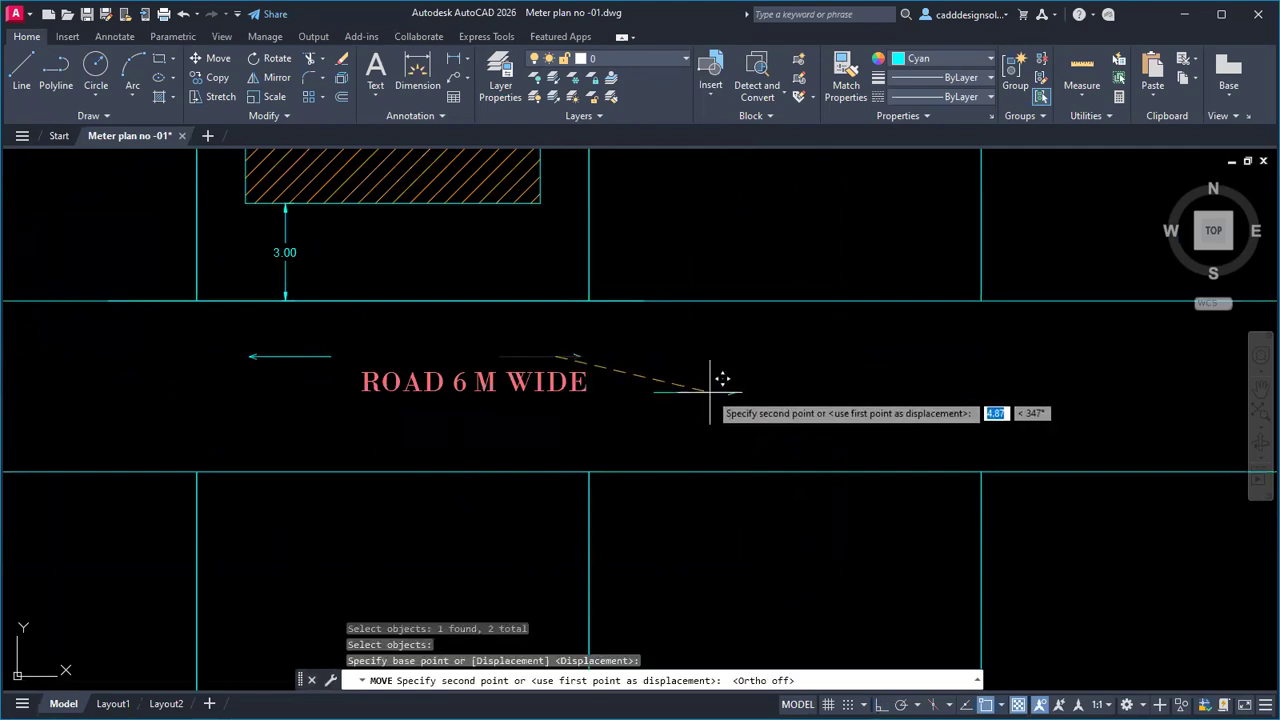
left_click(704, 383)
key("Escape")
left_click(335, 375)
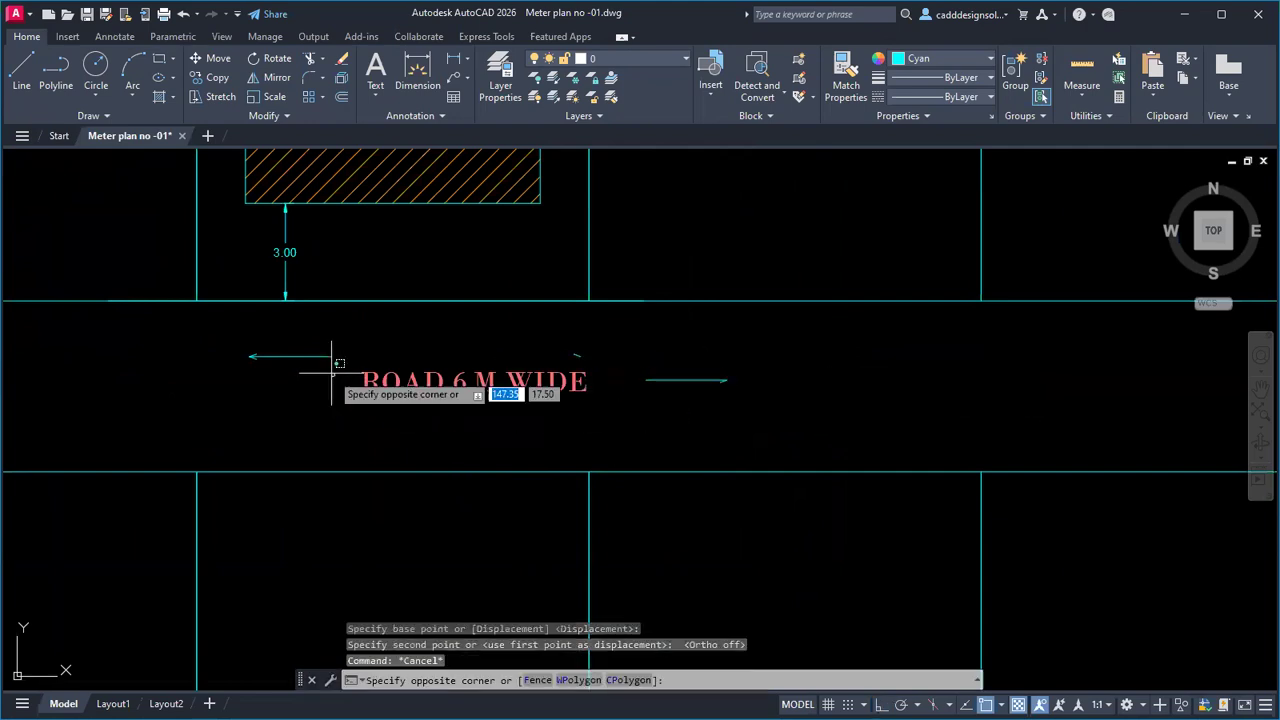
left_click(227, 331)
key("Escape")
key("Escape")
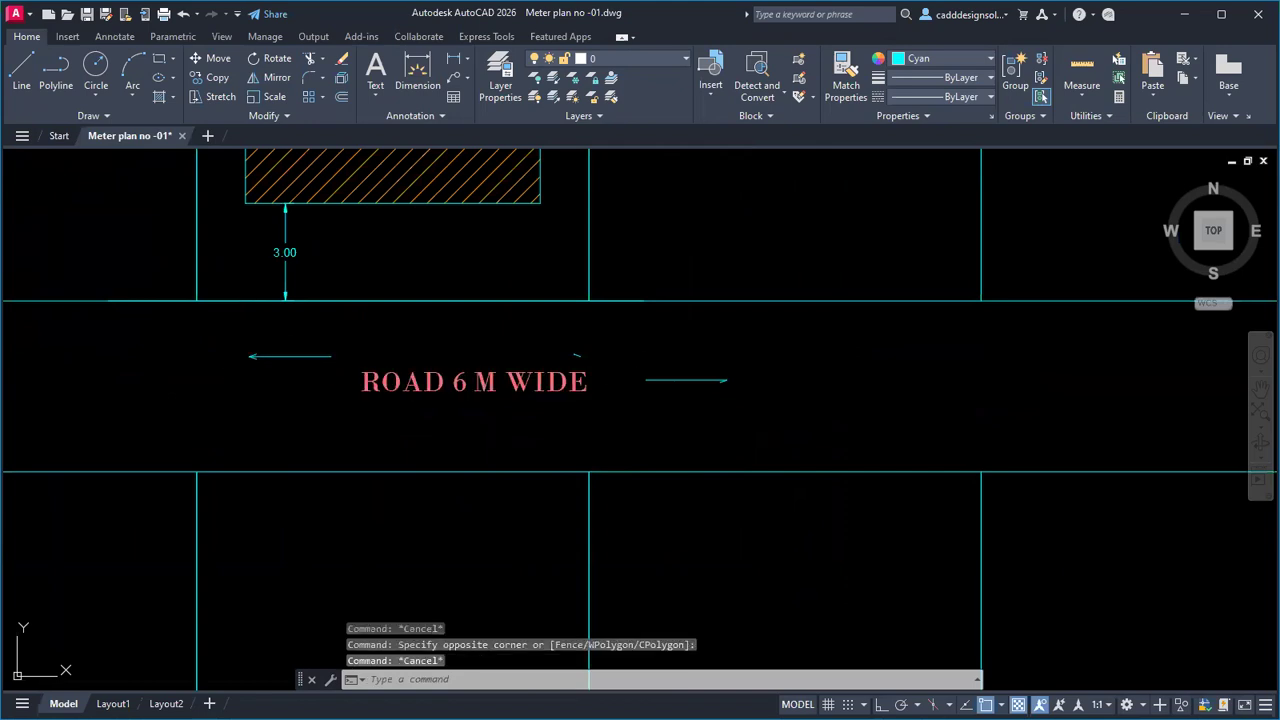
Step: Move the leftover arrowhead stroke above "ROAD 6 M WIDE" onto the tip of the right-pointing road arrow
scroll(563, 360, "up", 6)
type("m")
key("space")
left_click(720, 394)
left_click(646, 328)
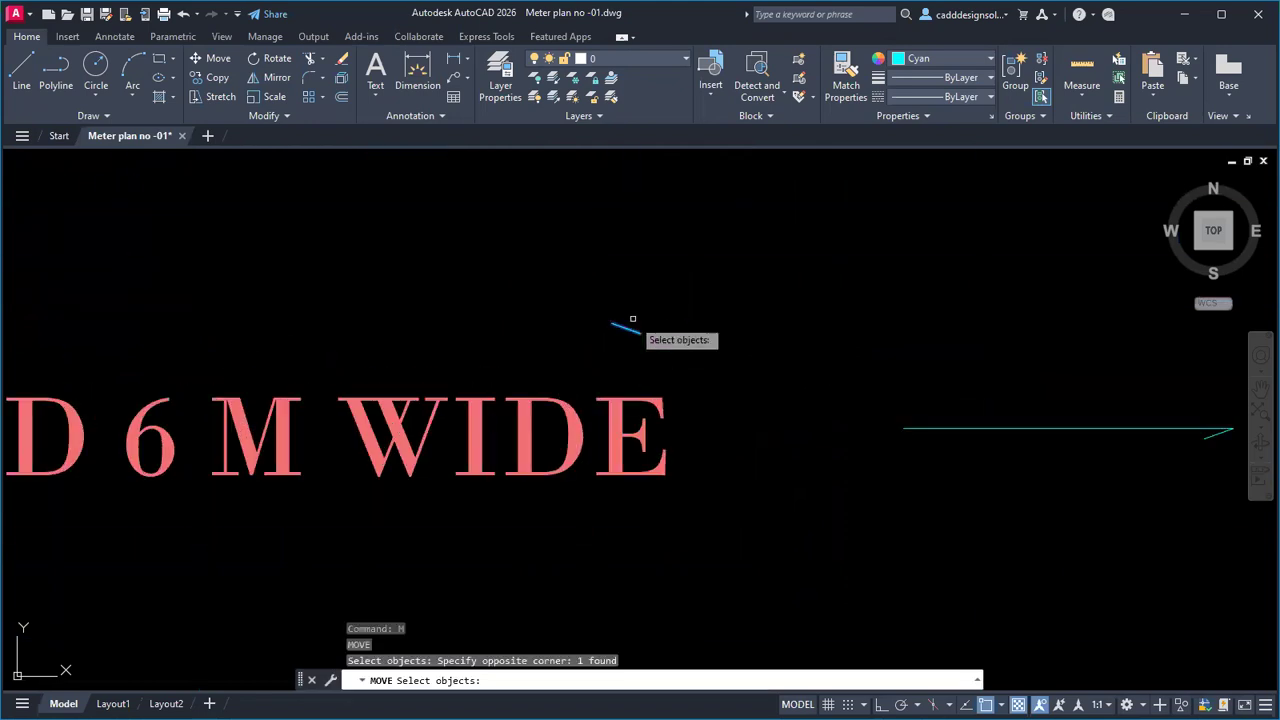
key("Return")
left_click(628, 328)
scroll(1088, 401, "down", 2)
middle_click_drag(1088, 401, 823, 396)
scroll(877, 412, "up", 6)
left_click(1036, 397)
Step: Move the left-pointing road arrow down and slightly left so it is level with the "ROAD 6 M WIDE" text
scroll(790, 456, "down", 6)
middle_click_drag(553, 470, 957, 414)
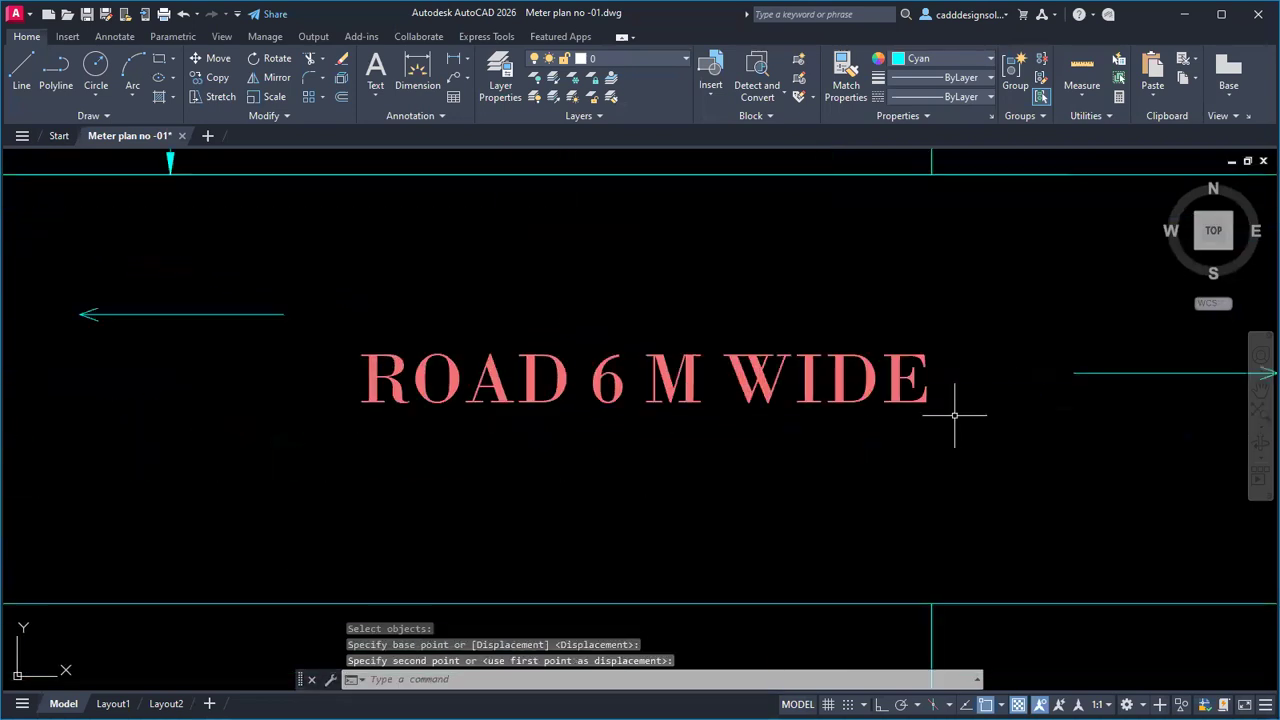
scroll(1000, 410, "down", 3)
left_click(568, 375)
left_click(677, 405)
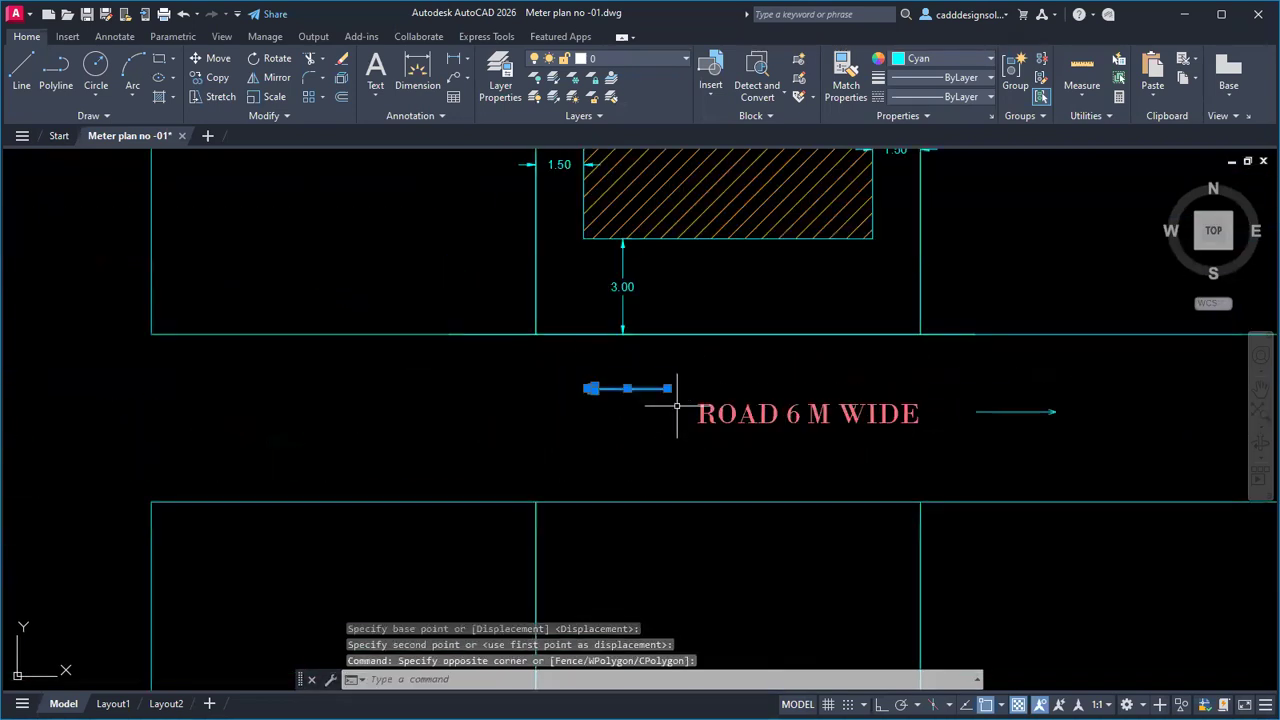
type("m")
key("space")
left_click(661, 419)
left_click(633, 443)
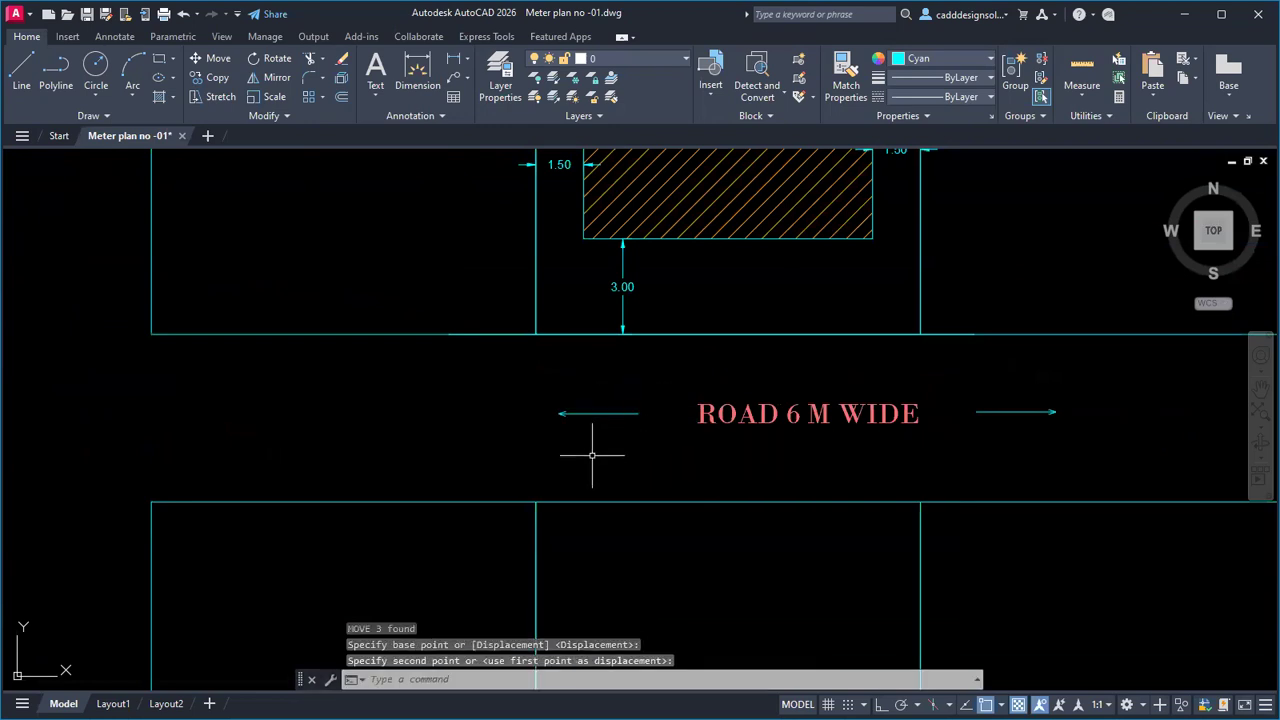
Step: Copy the "ROAD 6 M WIDE" label with both arrows to the empty area right of the vertical side road
scroll(592, 457, "down", 4)
left_click(545, 425)
left_click(805, 452)
type("co")
key("space")
left_click(634, 443)
scroll(828, 465, "down", 2)
middle_click_drag(827, 464, 521, 436)
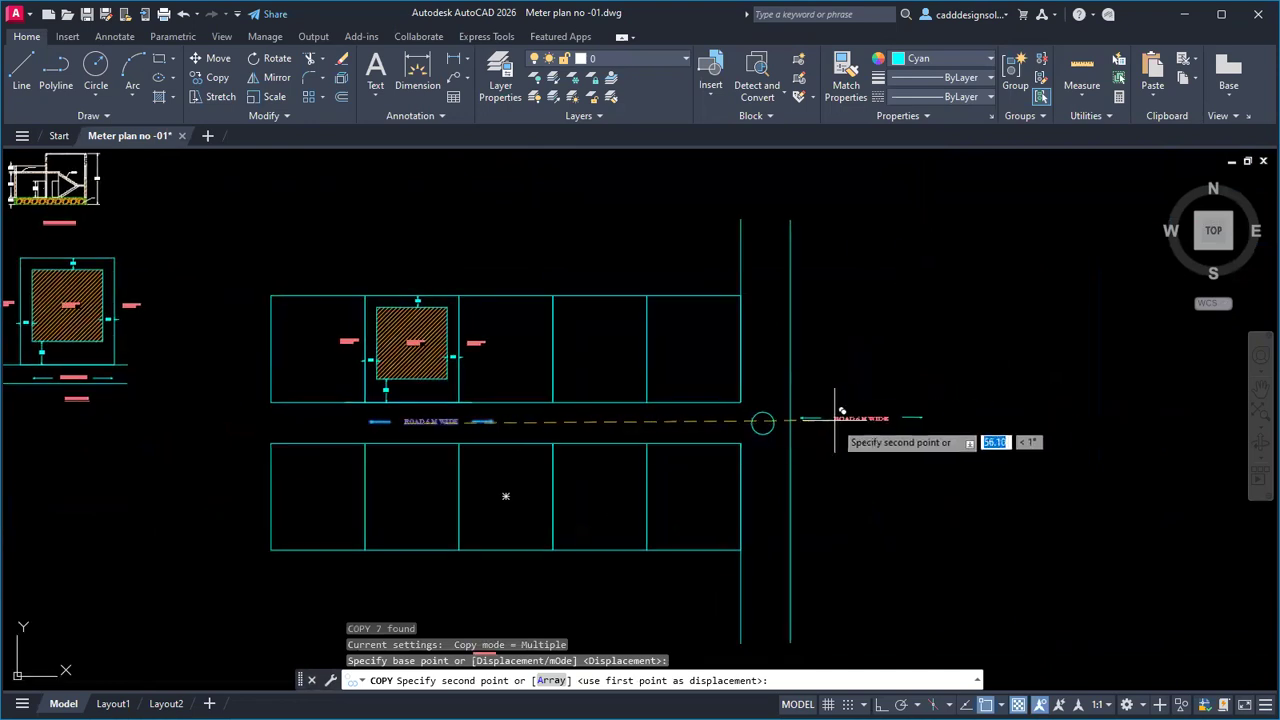
scroll(806, 426, "up", 4)
left_click(876, 355)
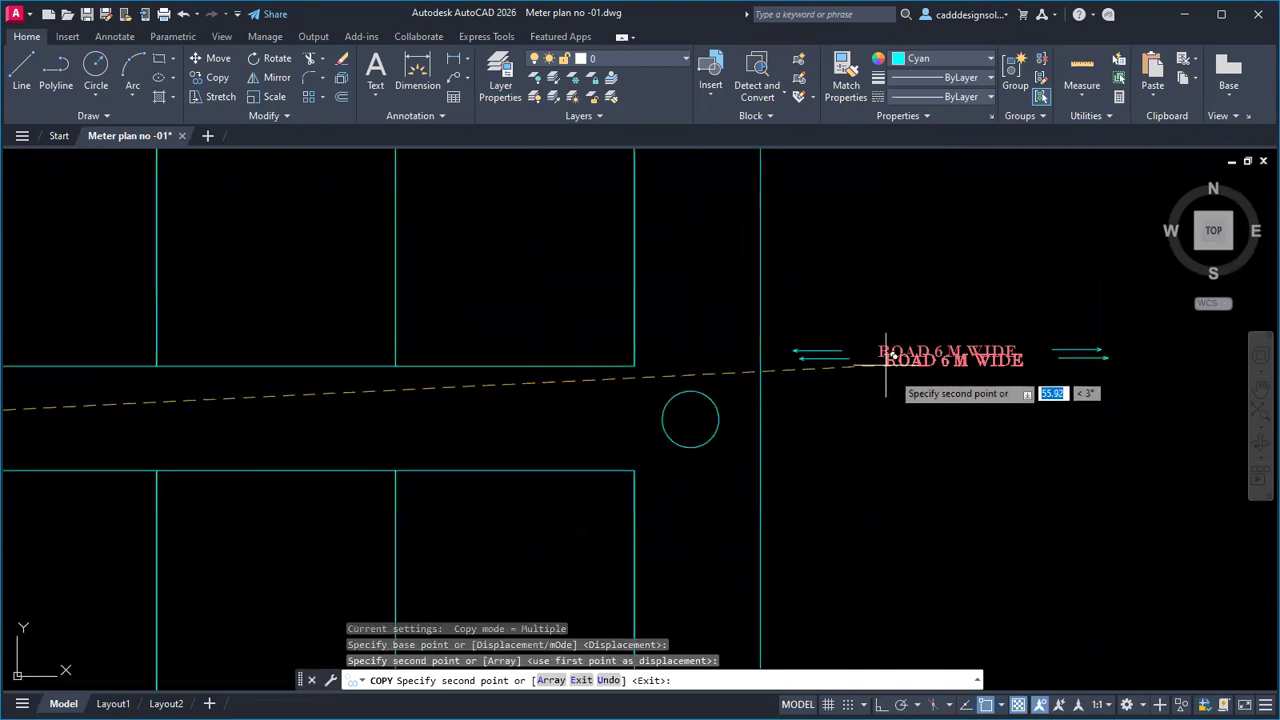
key("Escape")
Step: Rotate the copied road label and its arrows 90 degrees clockwise so the text reads downward
type("ro")
key("space")
left_click(784, 314)
left_click(1148, 380)
key("space")
left_click(880, 354)
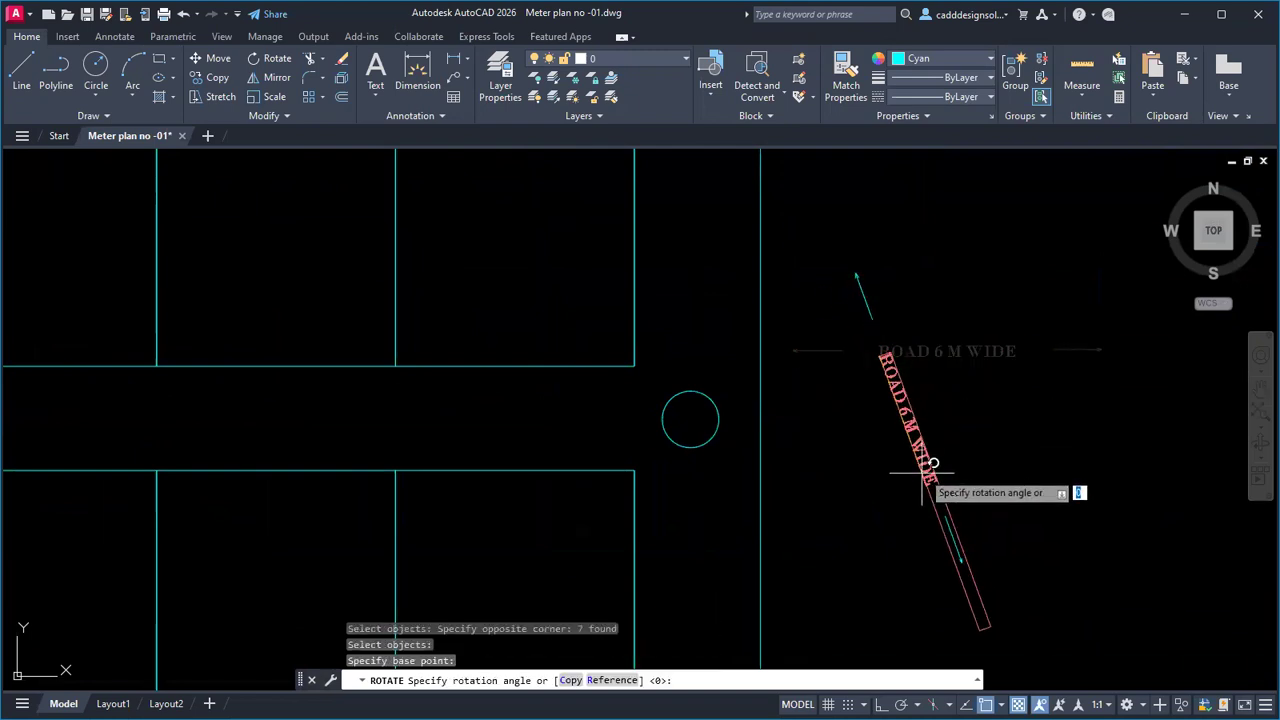
key("F8")
left_click(857, 514)
Step: Move the vertical road label and its arrows into the side road, above the junction circle
scroll(970, 458, "down", 3)
left_click(926, 370)
left_click(965, 521)
type("m")
key("space")
left_click(935, 480)
key("F8")
scroll(868, 341, "up", 3)
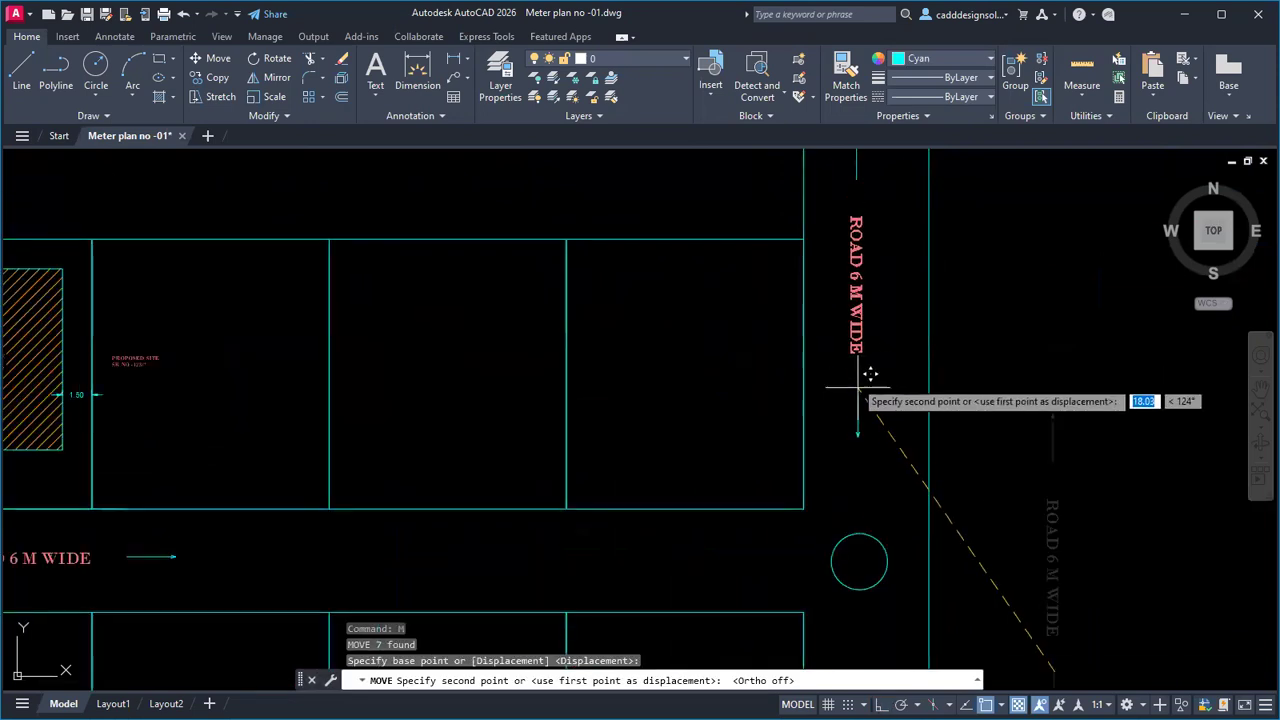
left_click(885, 470)
Step: Copy the vertical road label and its arrows straight down the side road, below the junction circle
scroll(880, 486, "down", 4)
scroll(872, 349, "up", 5)
left_click(849, 332)
middle_click_drag(902, 525, 896, 296)
left_click(905, 457)
type("c")
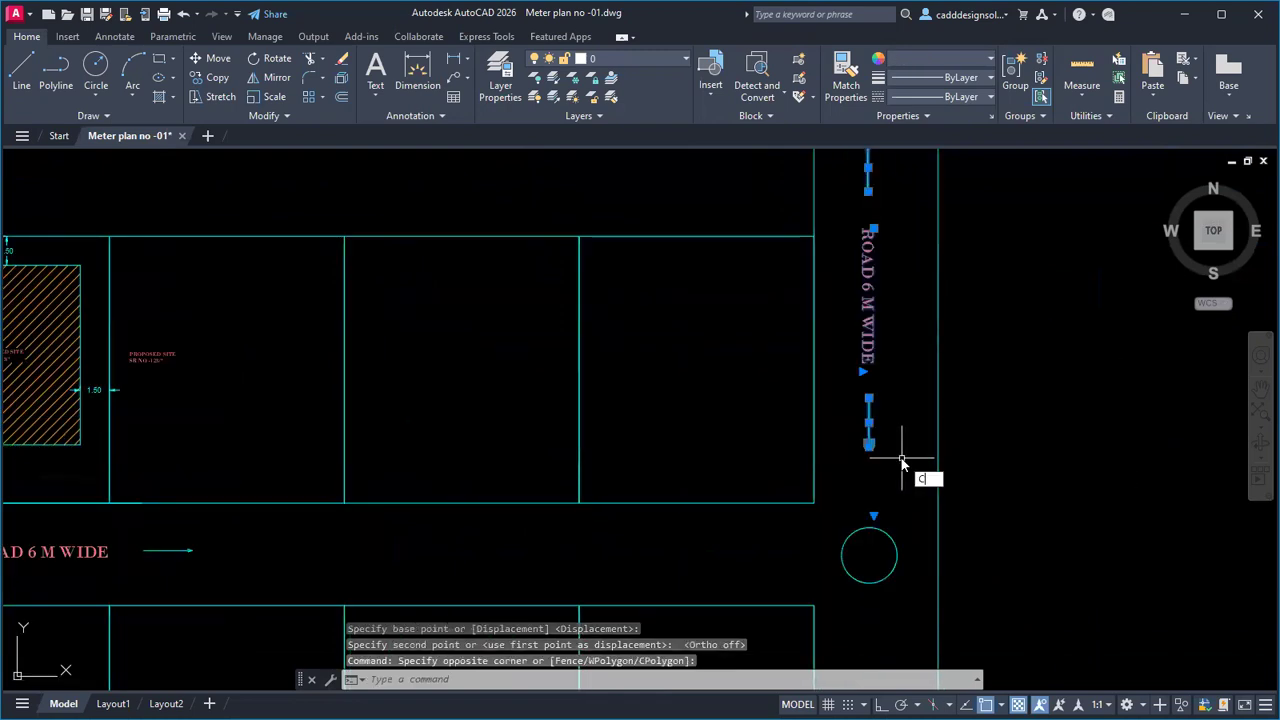
type("o")
key("space")
scroll(899, 535, "down", 4)
left_click(889, 545)
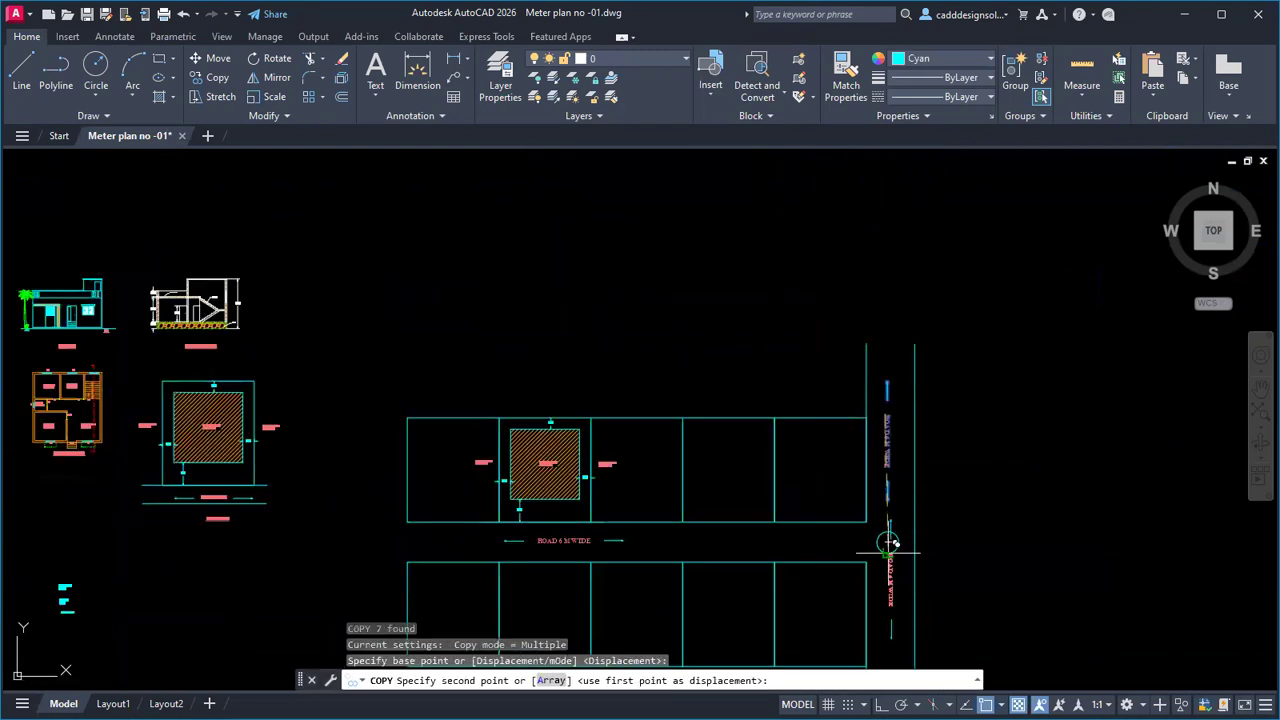
scroll(897, 500, "up", 5)
left_click(889, 383)
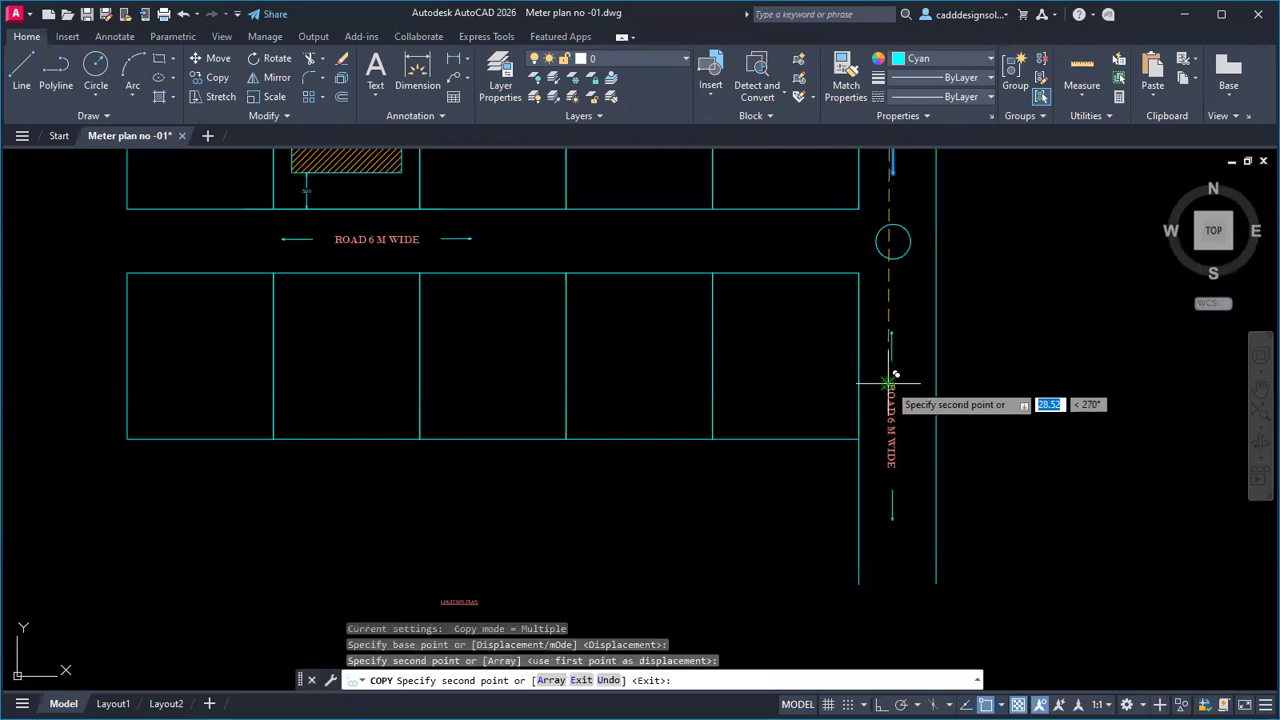
key("Escape")
Step: Change the label text of the road between the plot rows to "TULJAPUR ROAD"
scroll(894, 432, "down", 3)
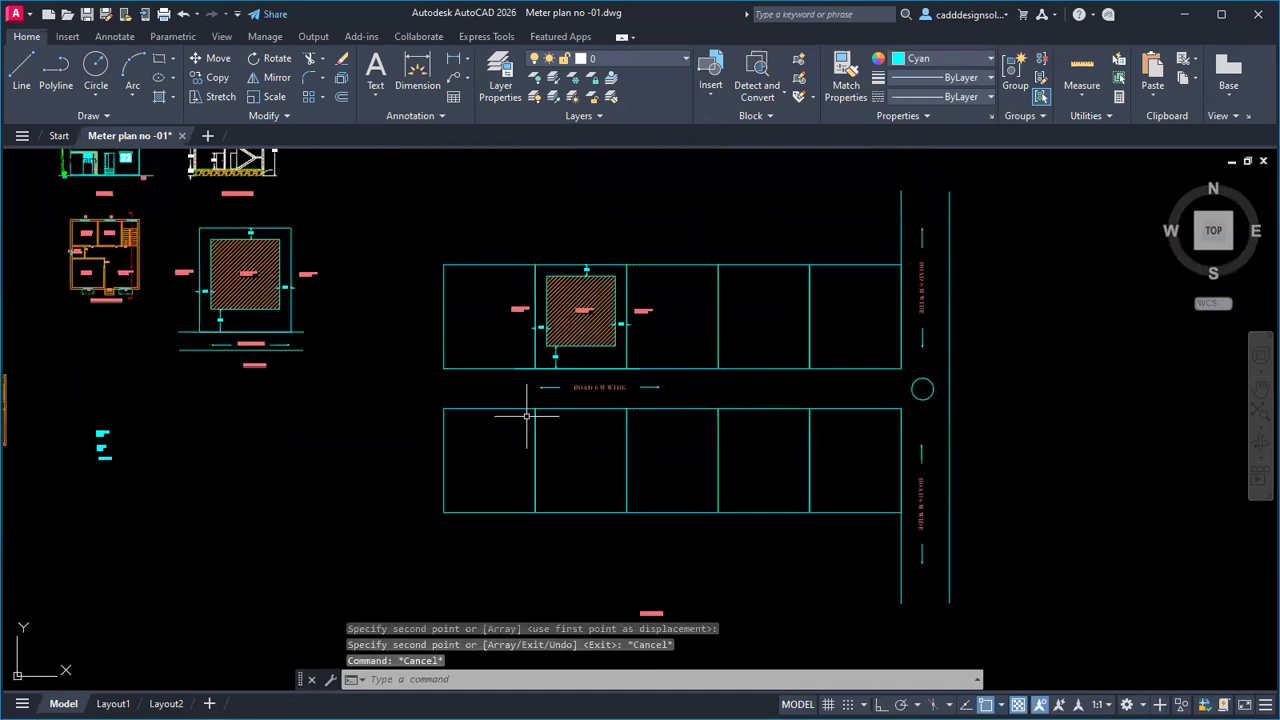
scroll(575, 385, "up", 4)
left_click(628, 390)
double_click(706, 391)
left_click_drag(706, 391, 508, 403)
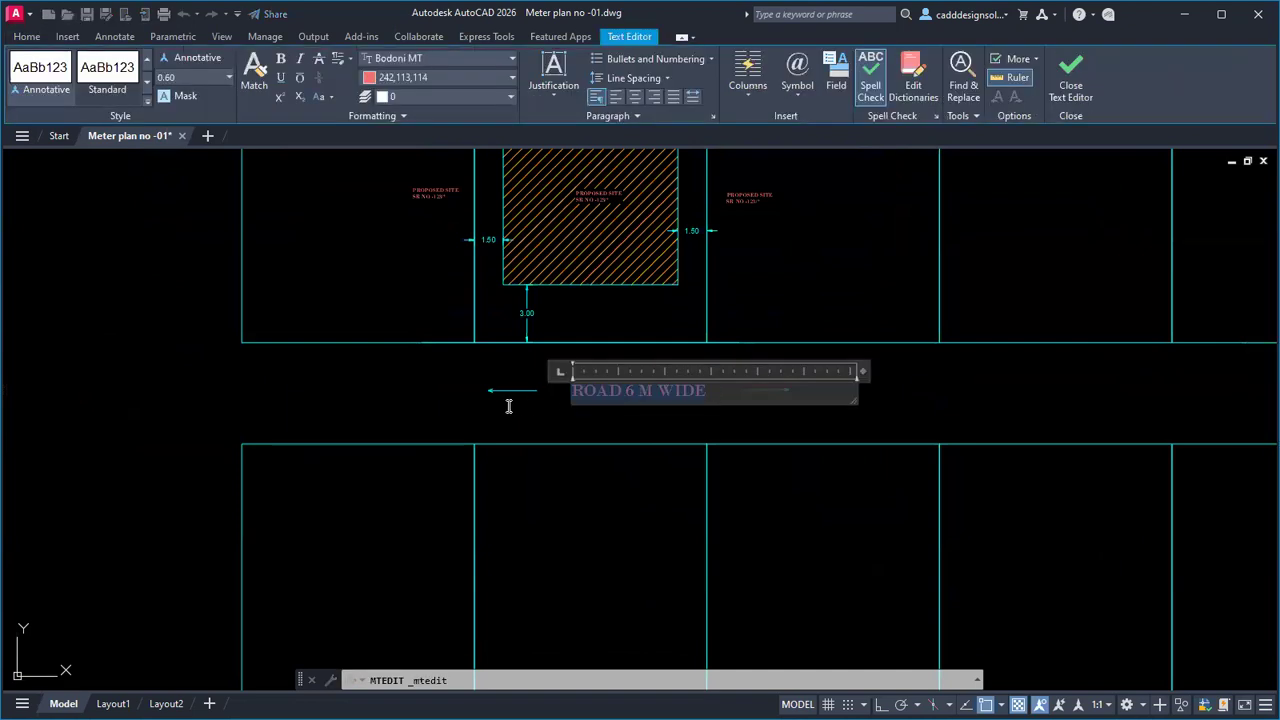
key("Delete")
type("T")
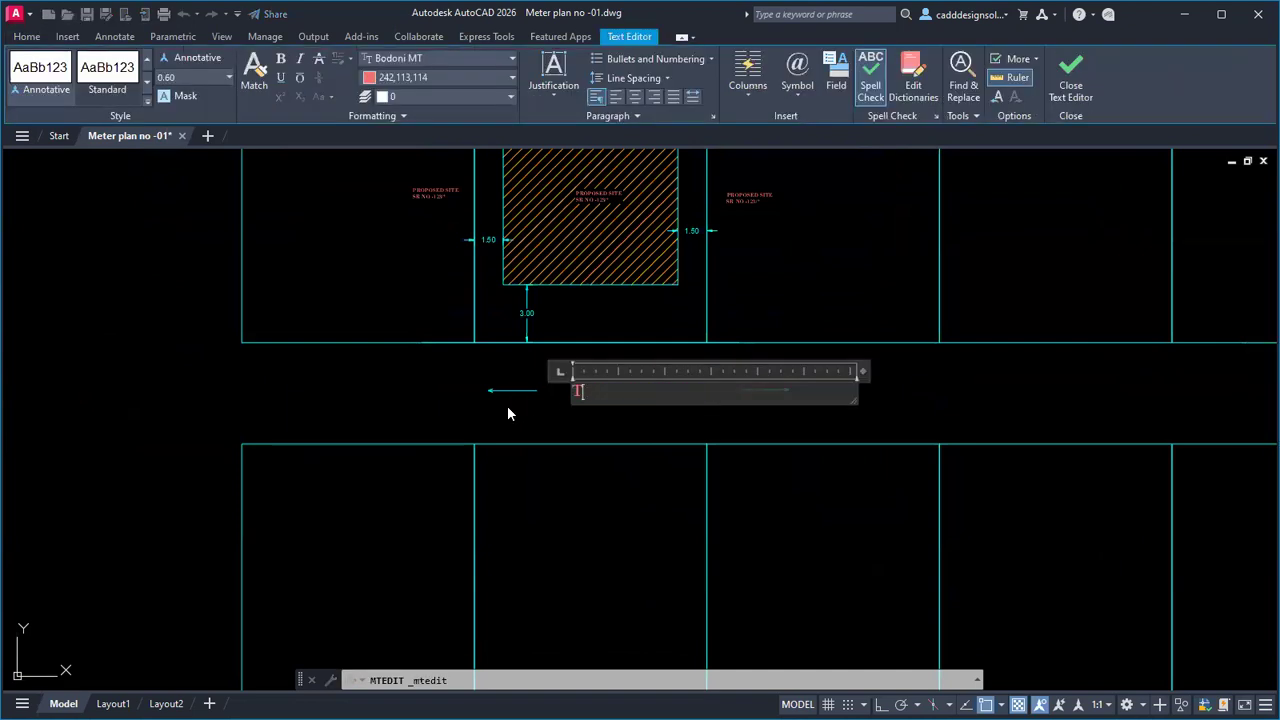
type("ULJAPUR ROAD")
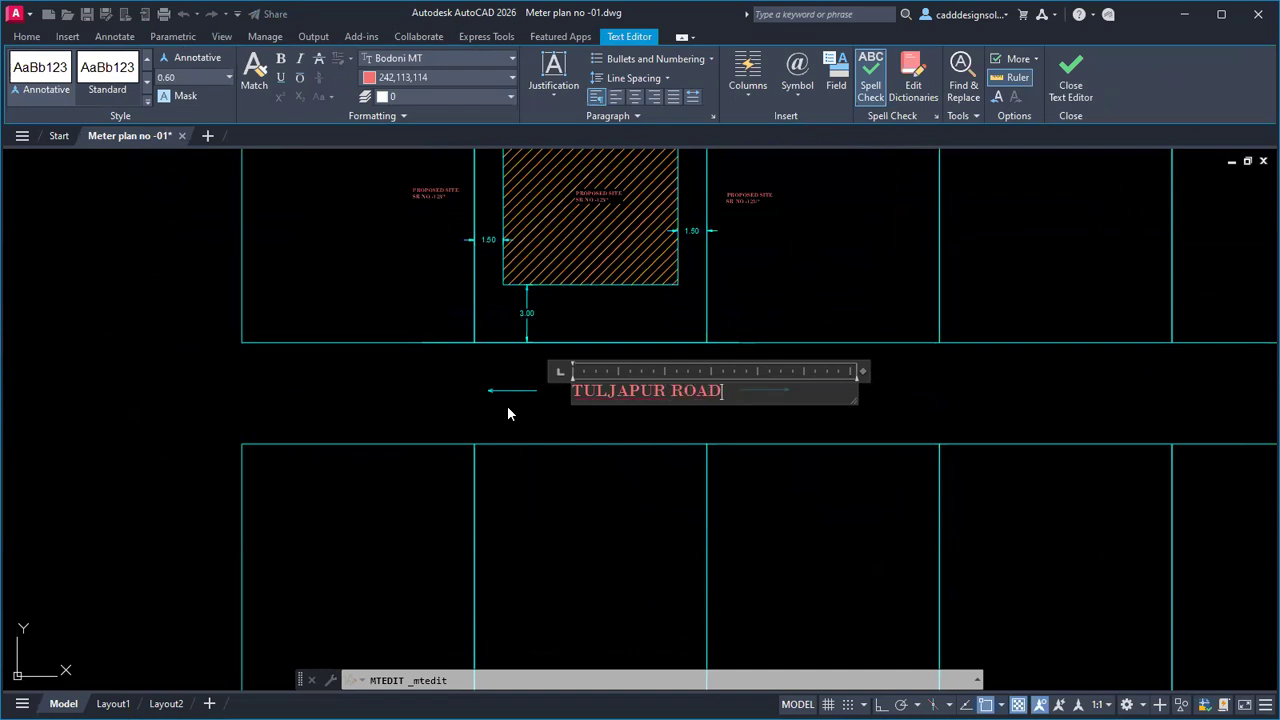
left_click(507, 405)
Step: Change the side road label above the junction circle to "BARSHI ROAD"
scroll(542, 442, "down", 5)
scroll(786, 351, "up", 6)
left_click(700, 365)
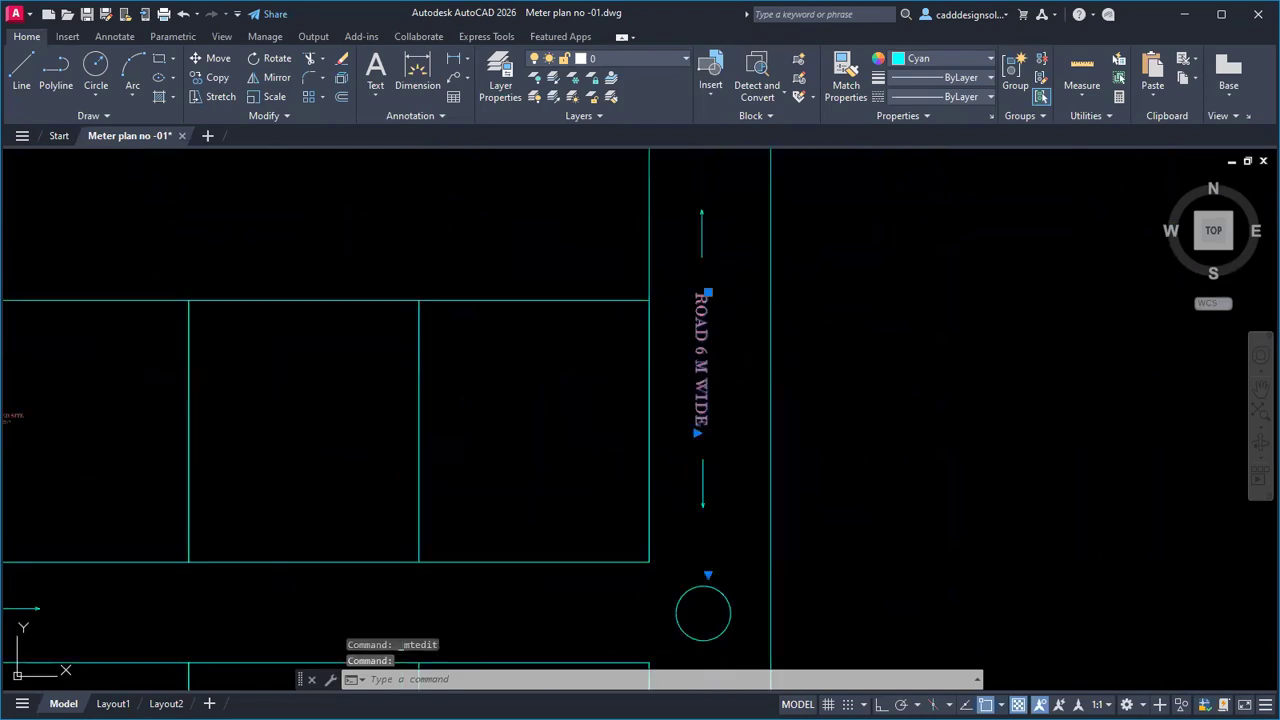
double_click(700, 365)
type("BARSHI ROAD")
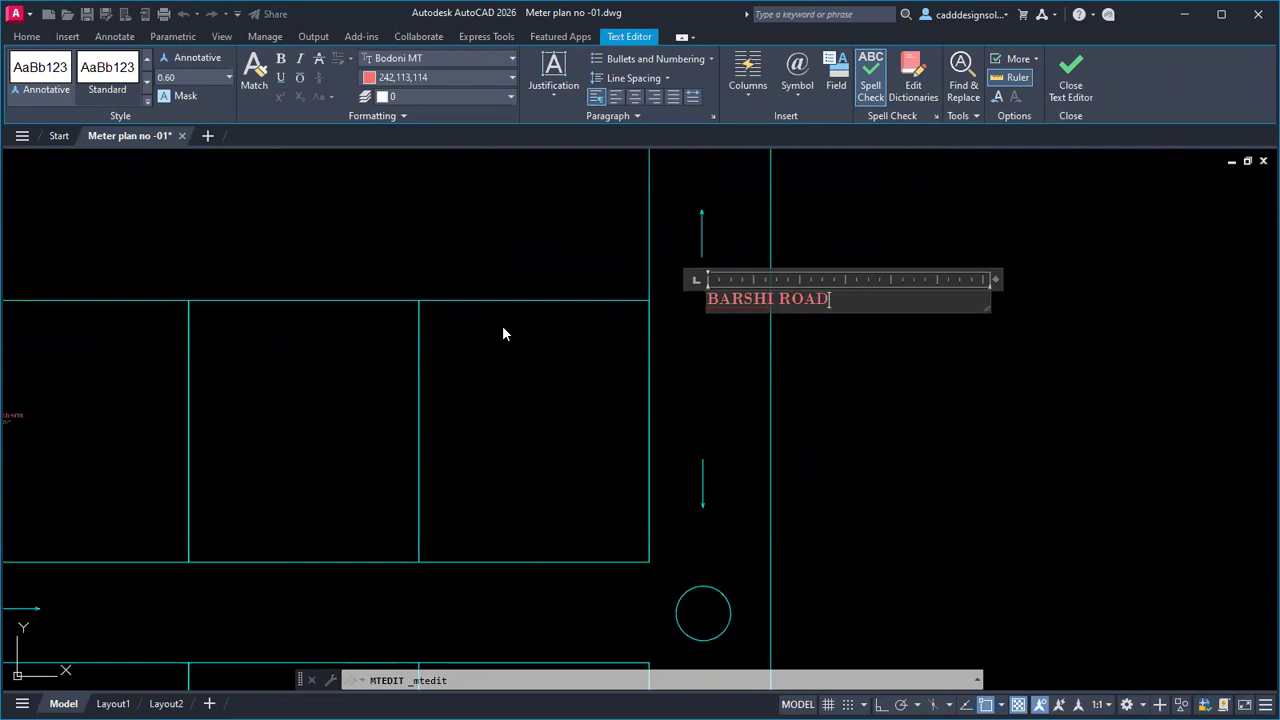
left_click(502, 333)
Step: Change the side road label below the junction circle to "DIC ROAD"
scroll(780, 429, "down", 3)
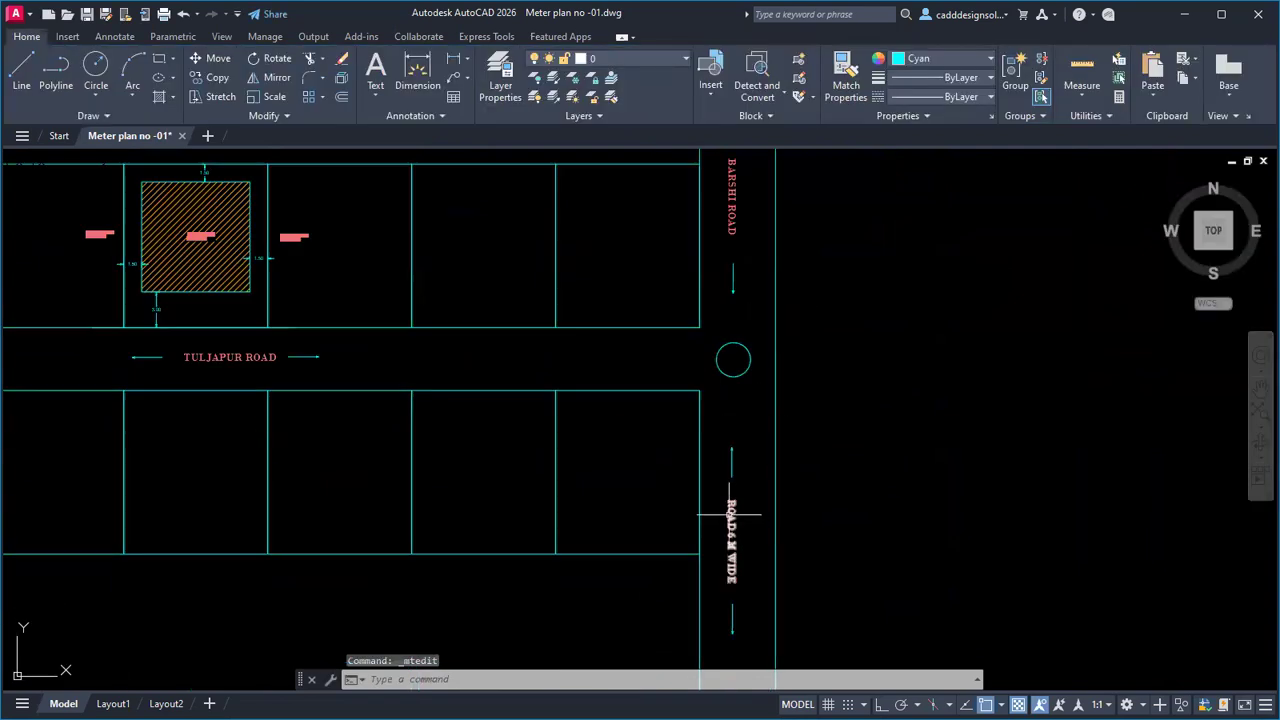
scroll(730, 516, "up", 5)
left_click(745, 414)
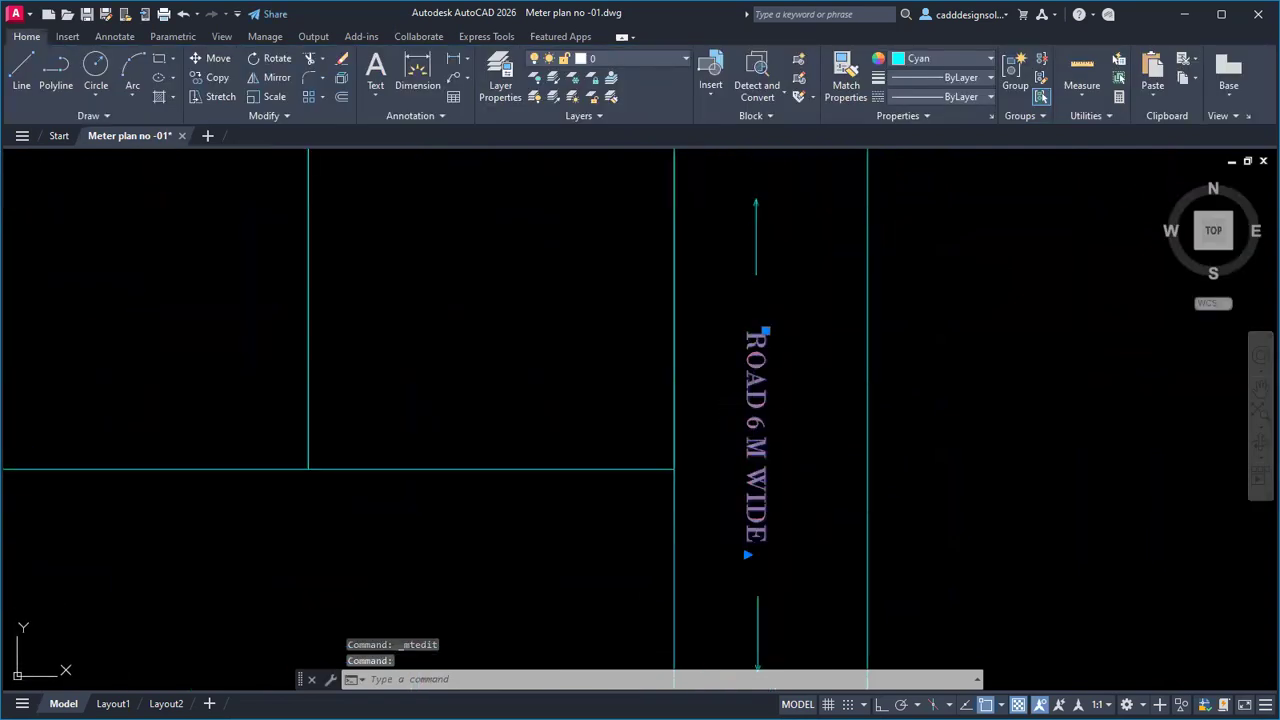
double_click(755, 430)
left_click_drag(998, 342, 513, 378)
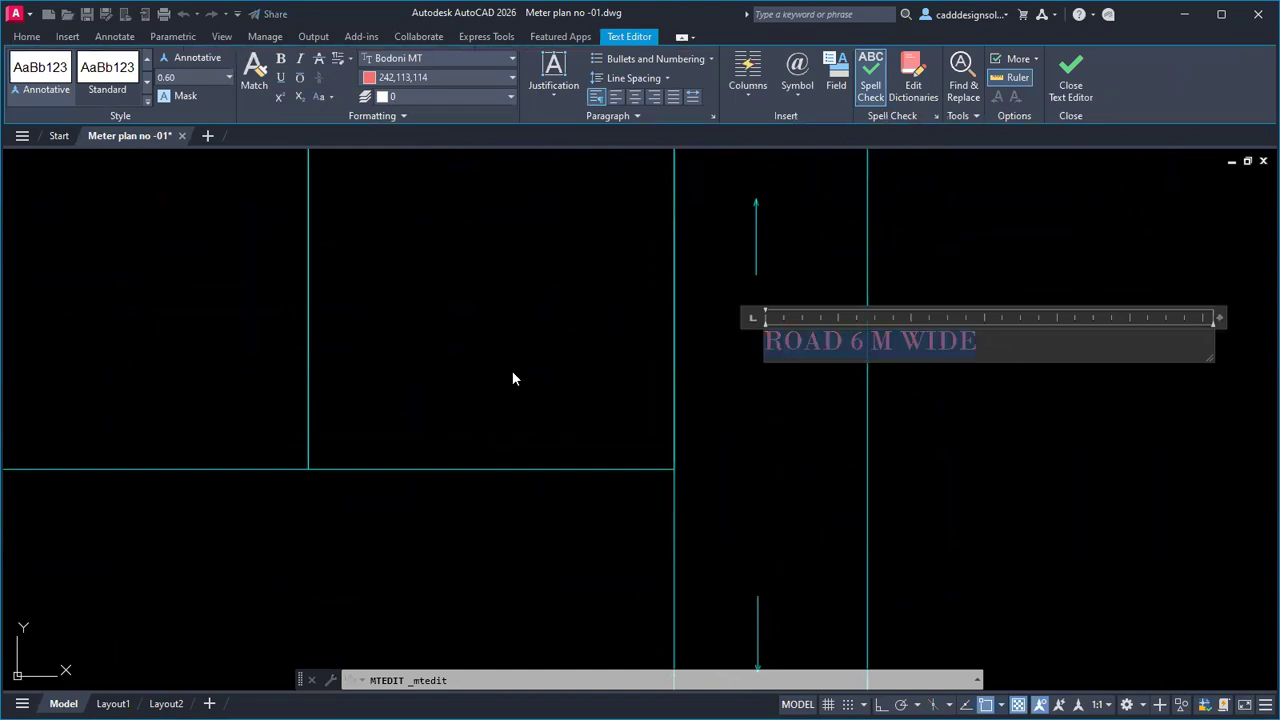
type("DIC ROAD")
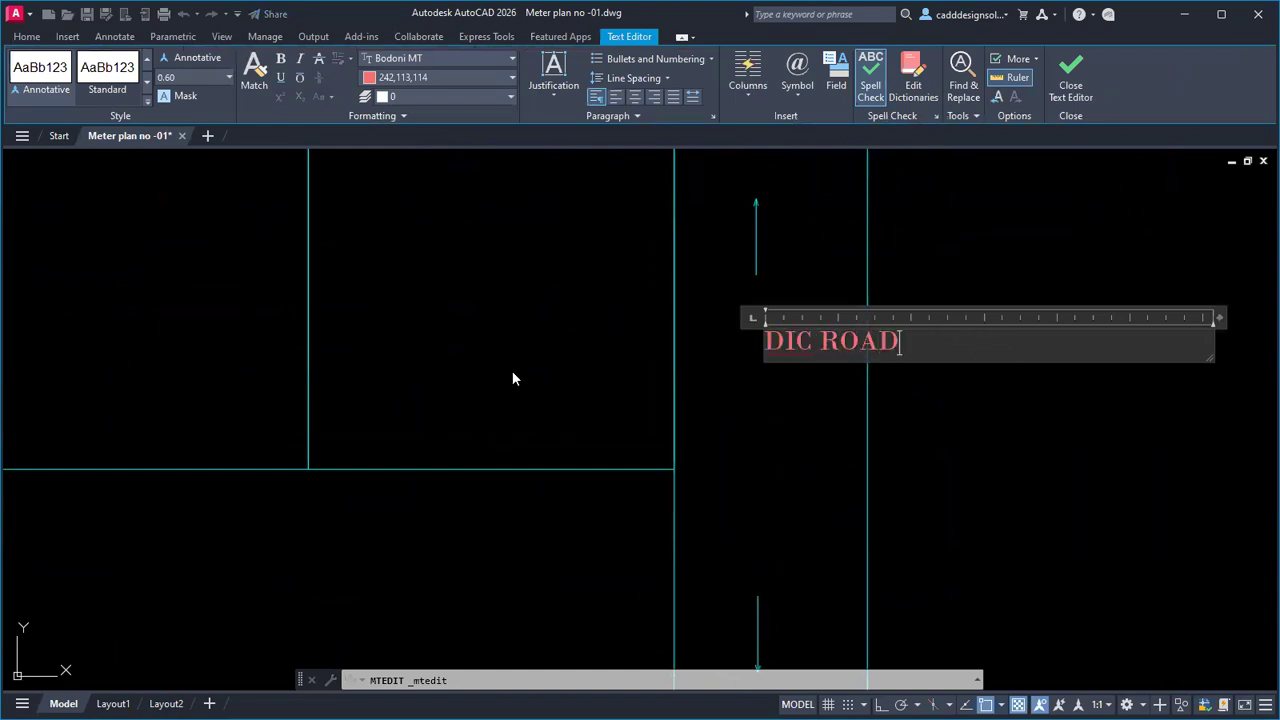
key("Escape")
key("Escape")
Step: Copy the "DIC ROAD" text straight up onto the junction circle
scroll(905, 420, "down", 5)
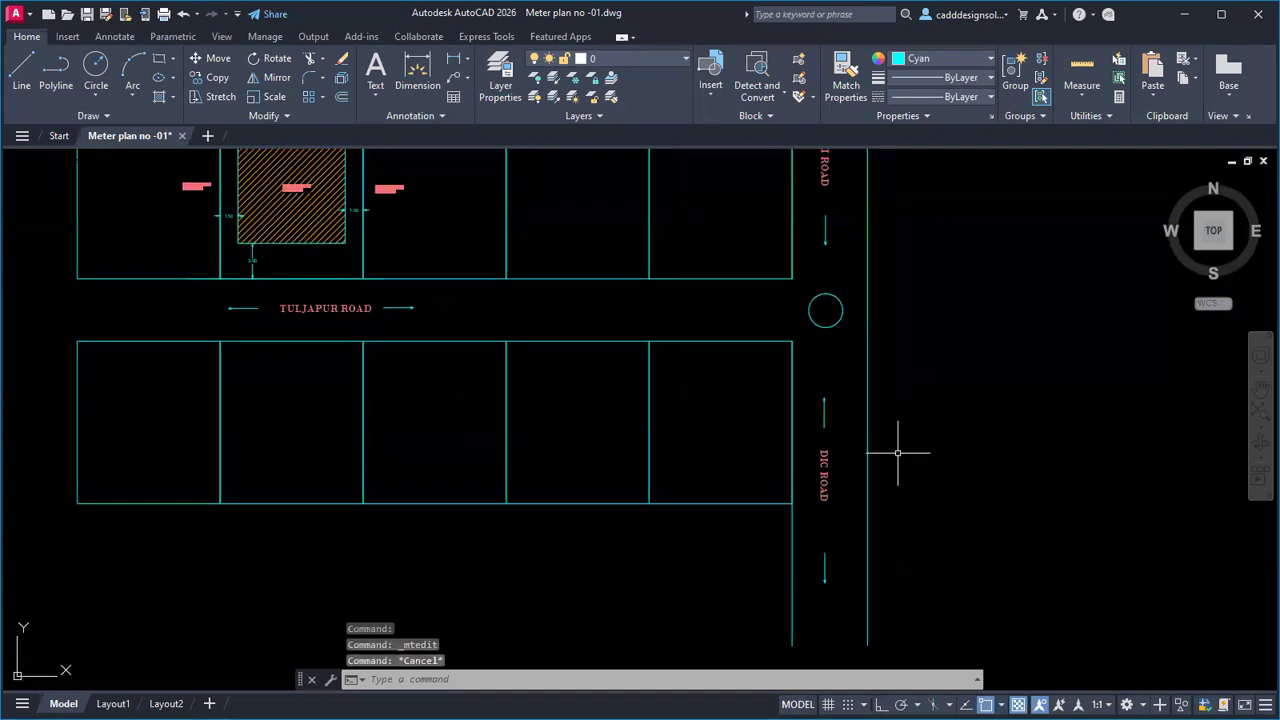
key("Return")
left_click(822, 472)
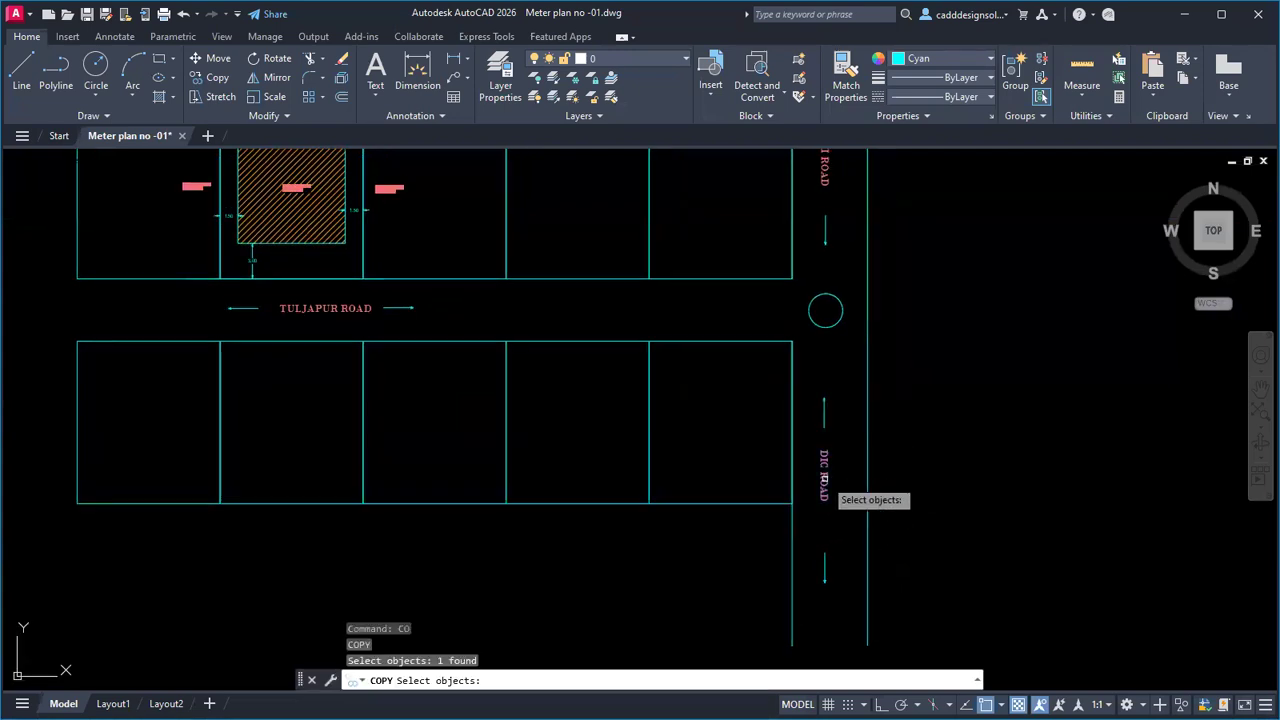
key("Return")
left_click(853, 470)
scroll(800, 345, "up", 4)
middle_click_drag(800, 345, 673, 489)
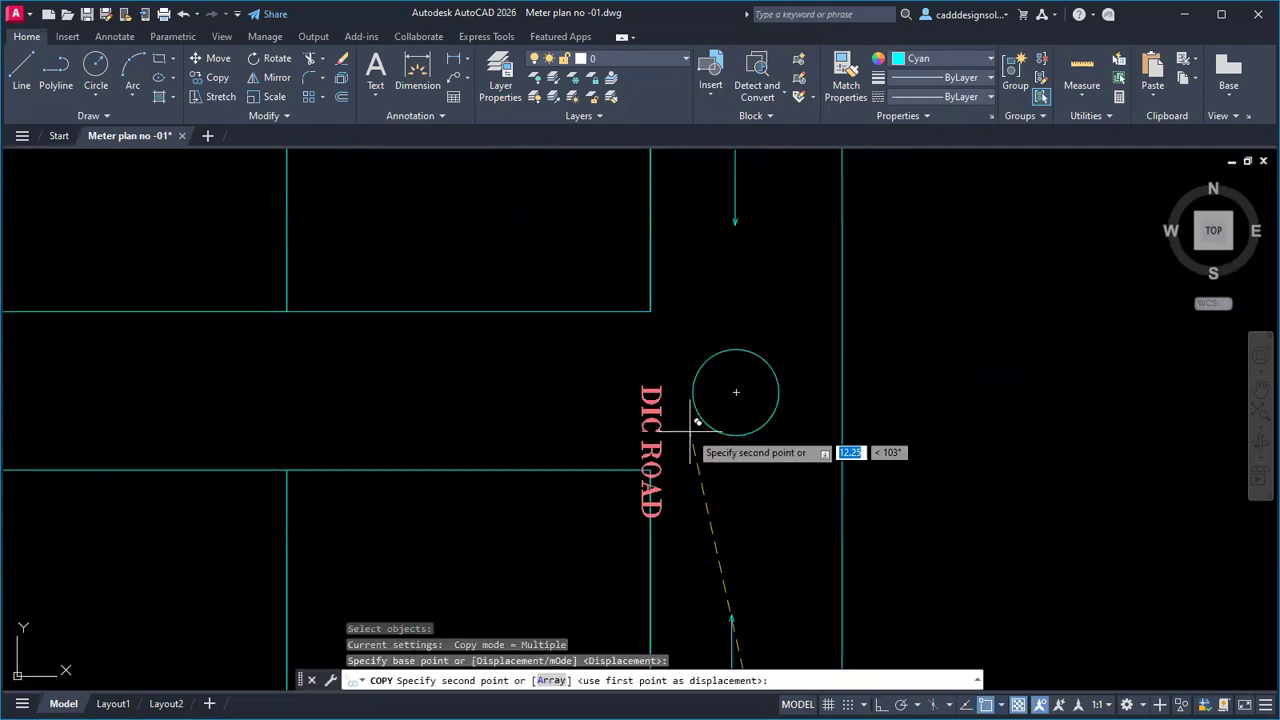
key("F8")
left_click(767, 407)
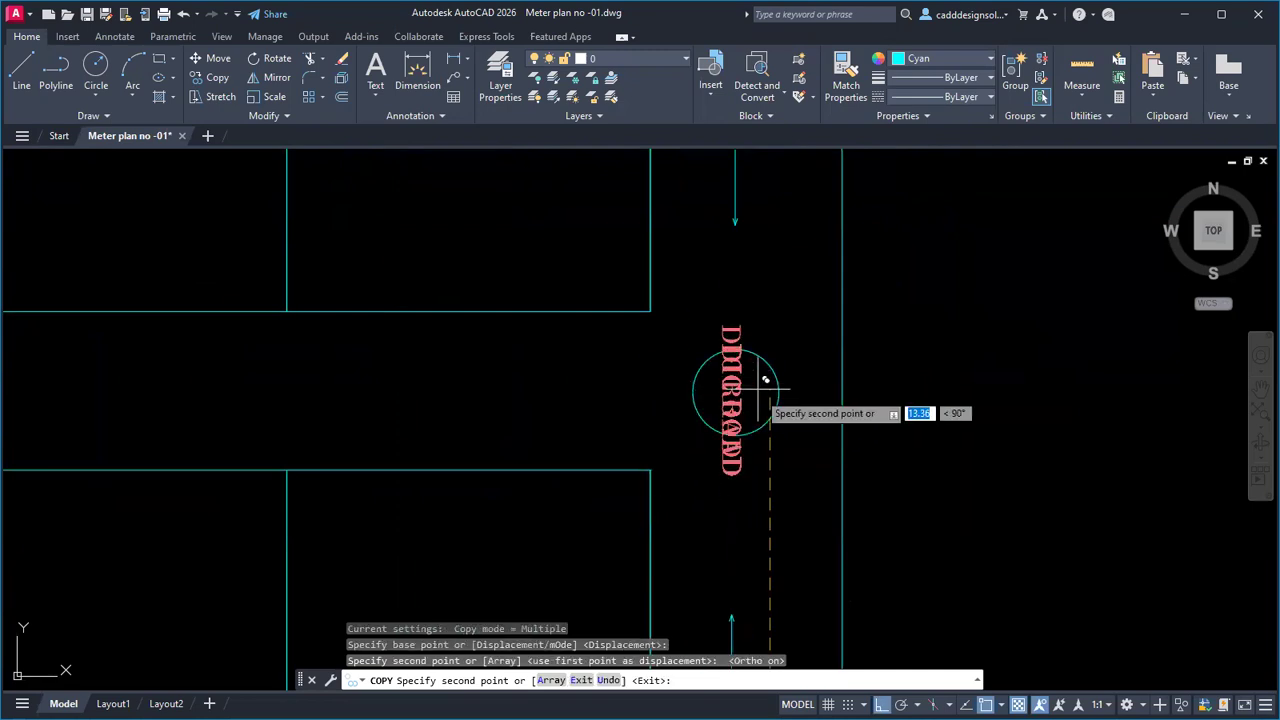
key("Escape")
Step: Rotate the "DIC ROAD" copy about the junction circle's centre so it reads horizontally
type("RO")
key("Return")
left_click(735, 425)
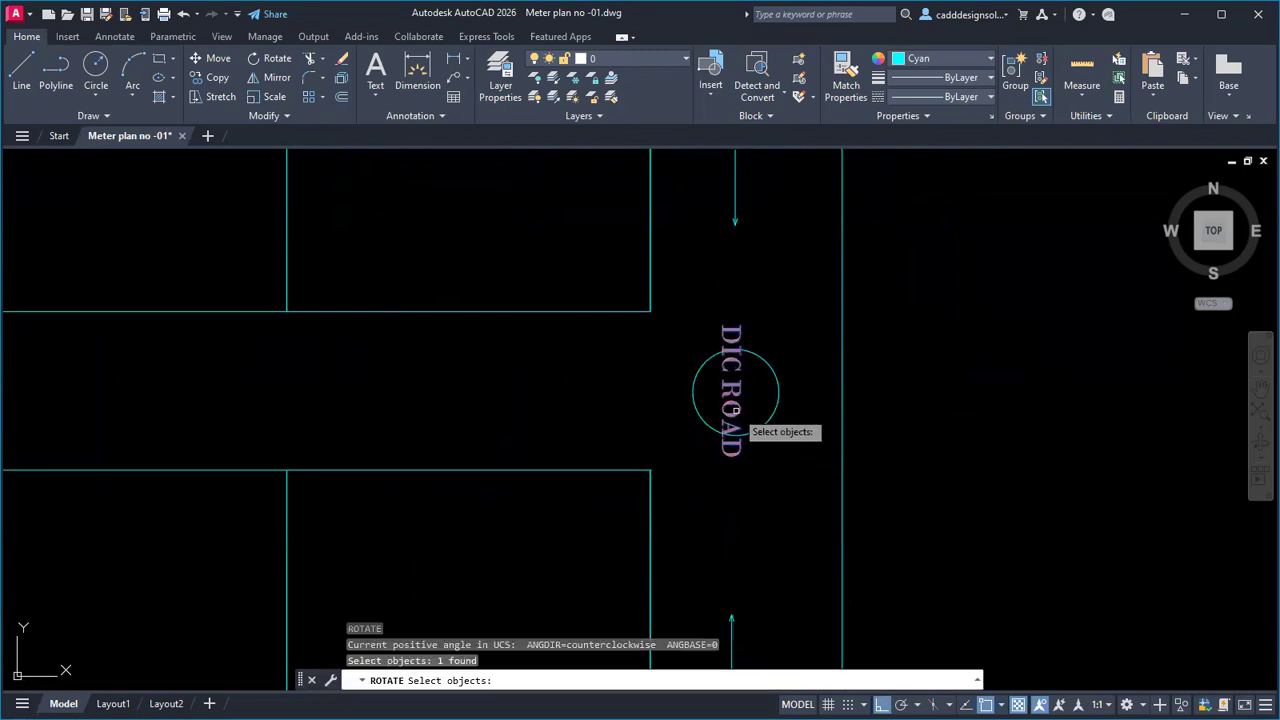
key("Return")
left_click(736, 393)
key("Escape")
key("Escape")
Step: Change the horizontal label on the junction circle to "JIJAMATA CHAUK"
left_click(736, 418)
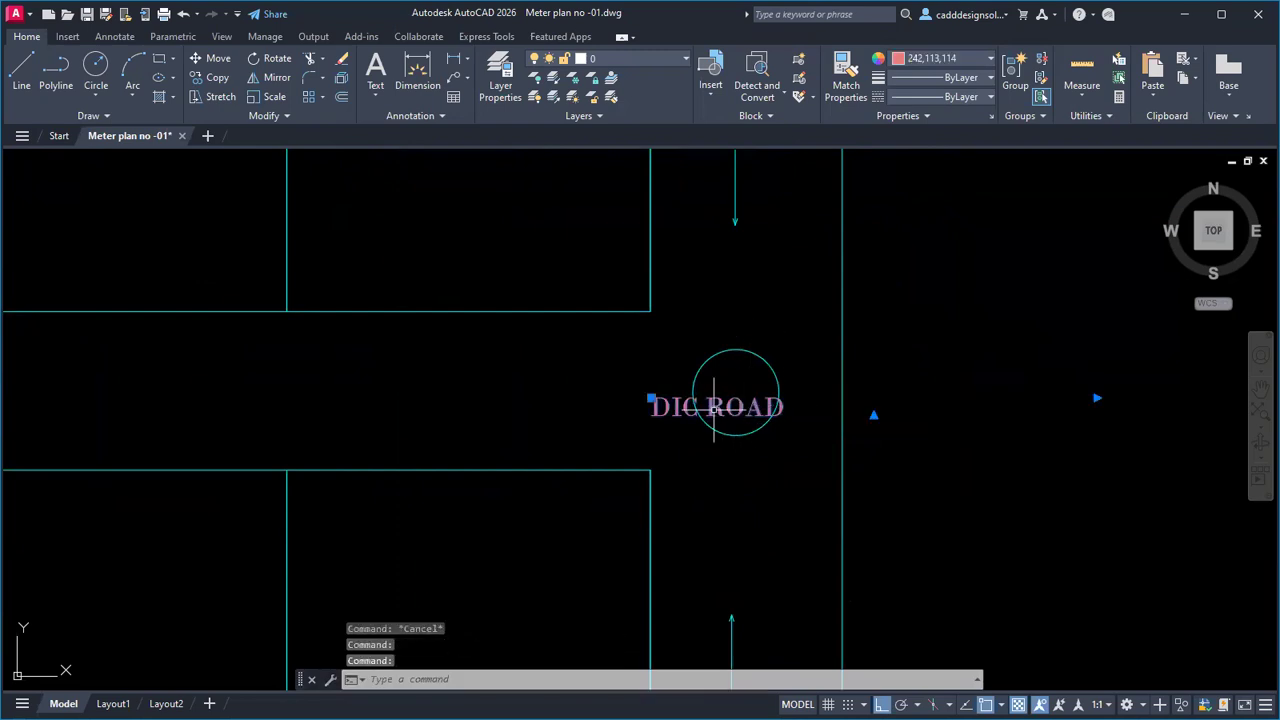
double_click(725, 410)
type("JIJAMATA CHAUK")
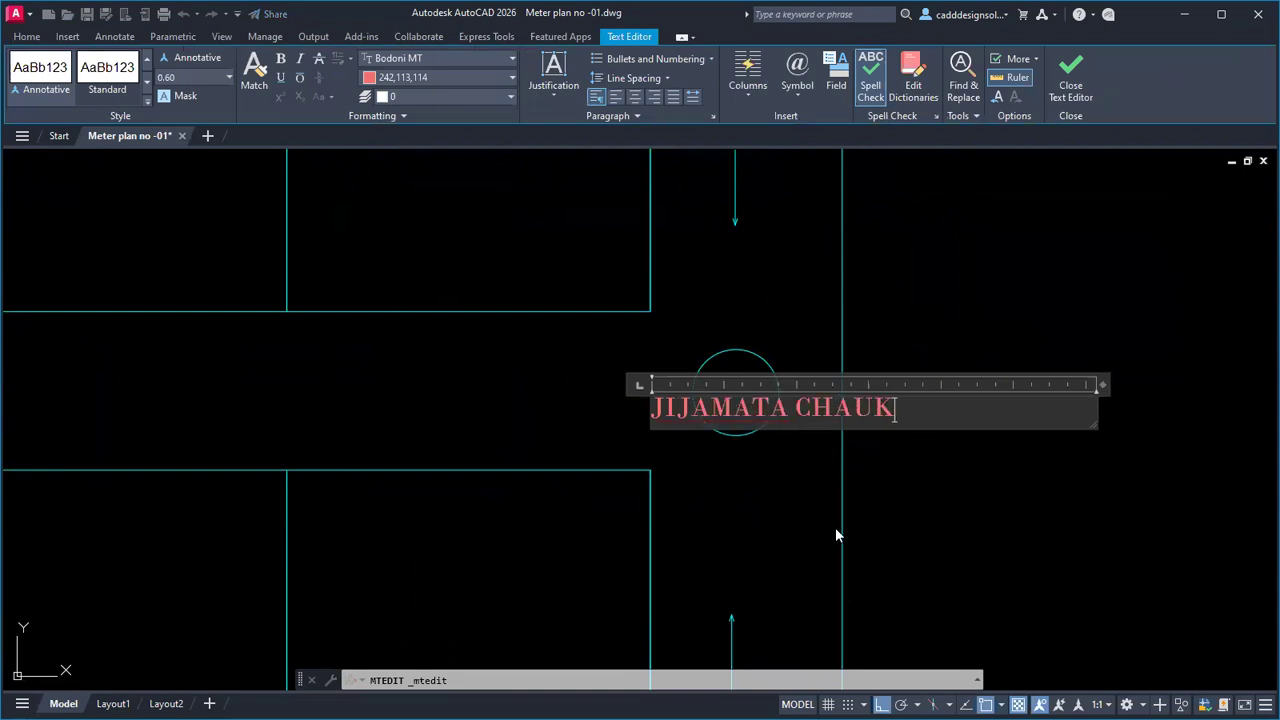
left_click(852, 482)
scroll(815, 475, "down", 5)
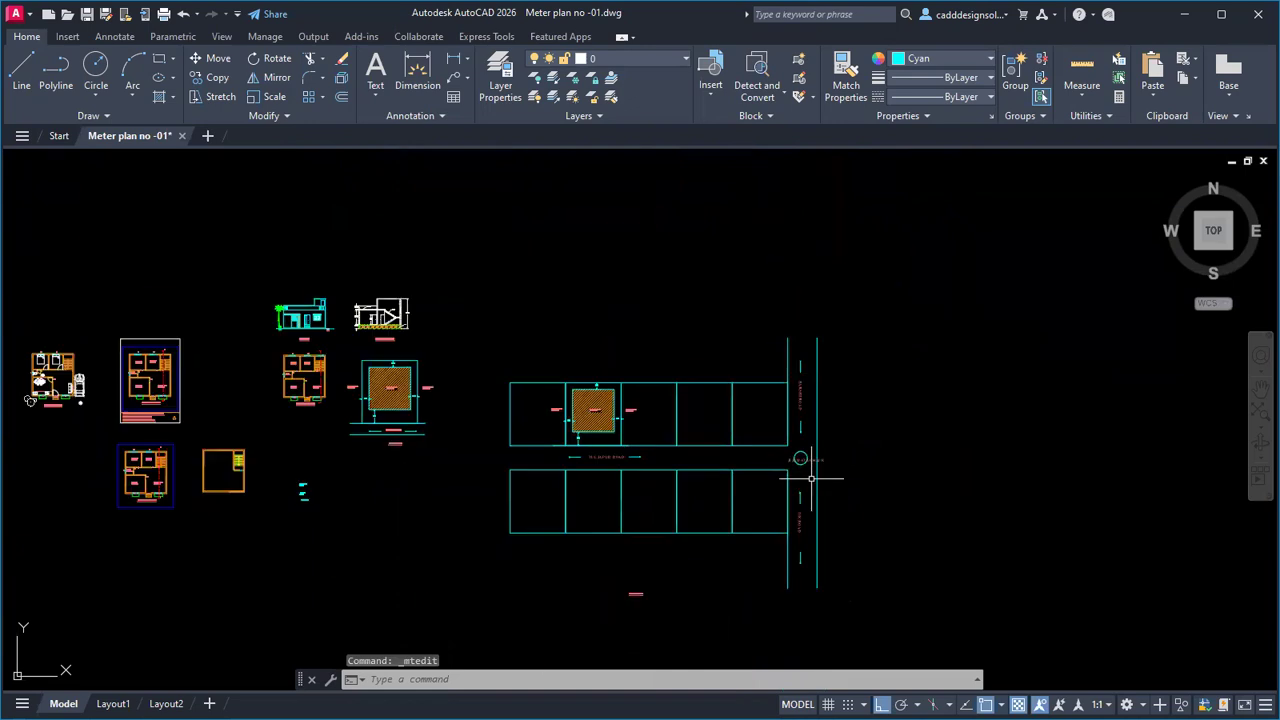
middle_click_drag(811, 479, 895, 445)
middle_click_drag(571, 466, 617, 434)
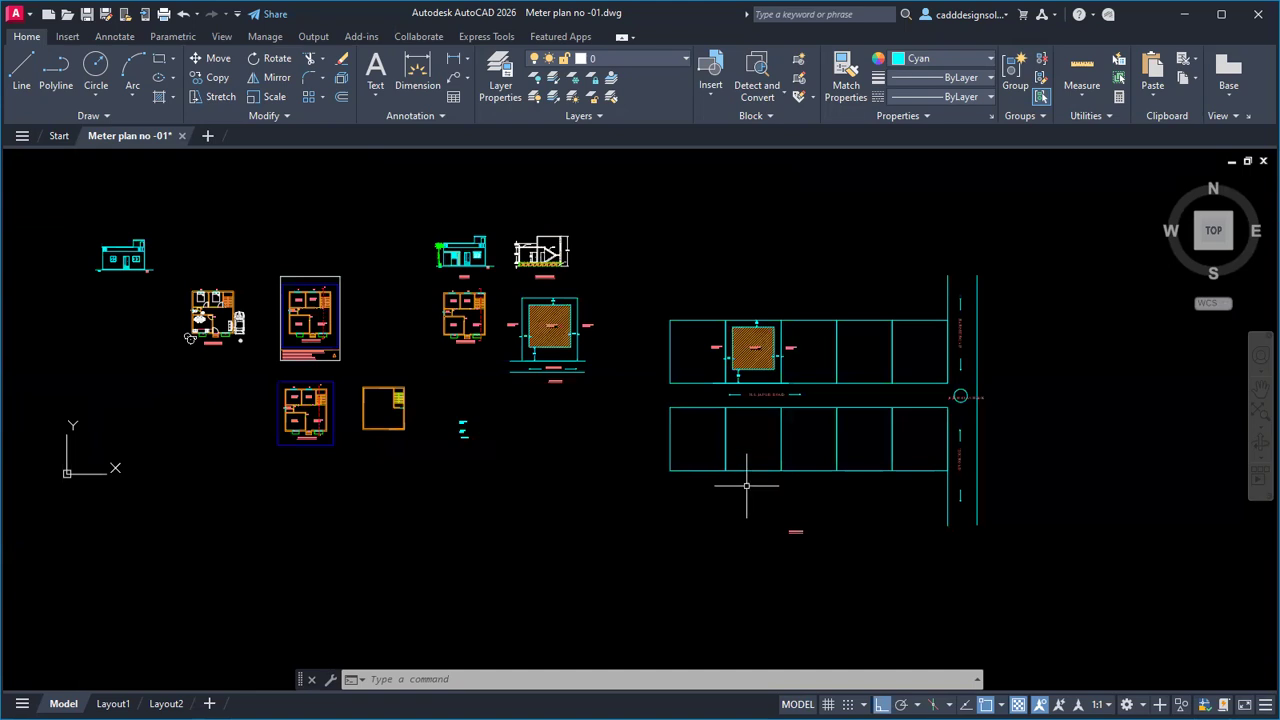
middle_click_drag(731, 461, 754, 498)
left_click(669, 269)
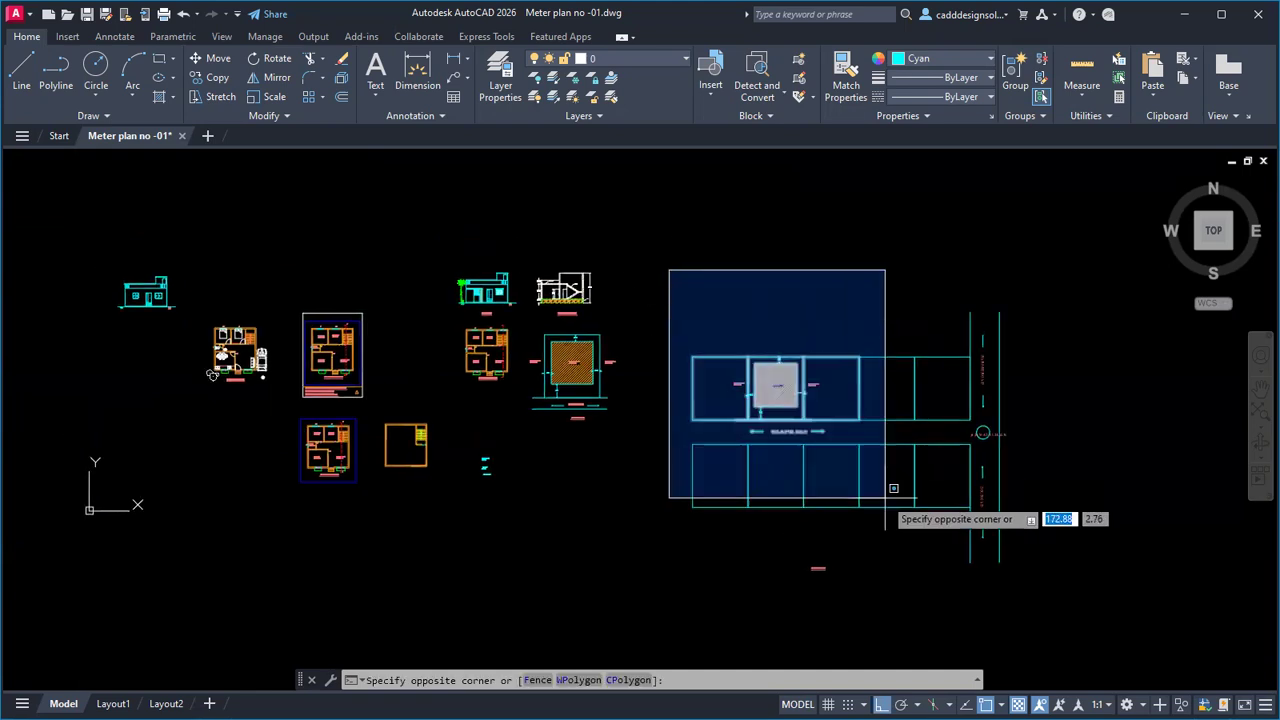
key("Escape")
key("Escape")
mouse_move(569, 473)
middle_mouse_down()
mouse_move(659, 447)
mouse_move(649, 477)
middle_mouse_up()
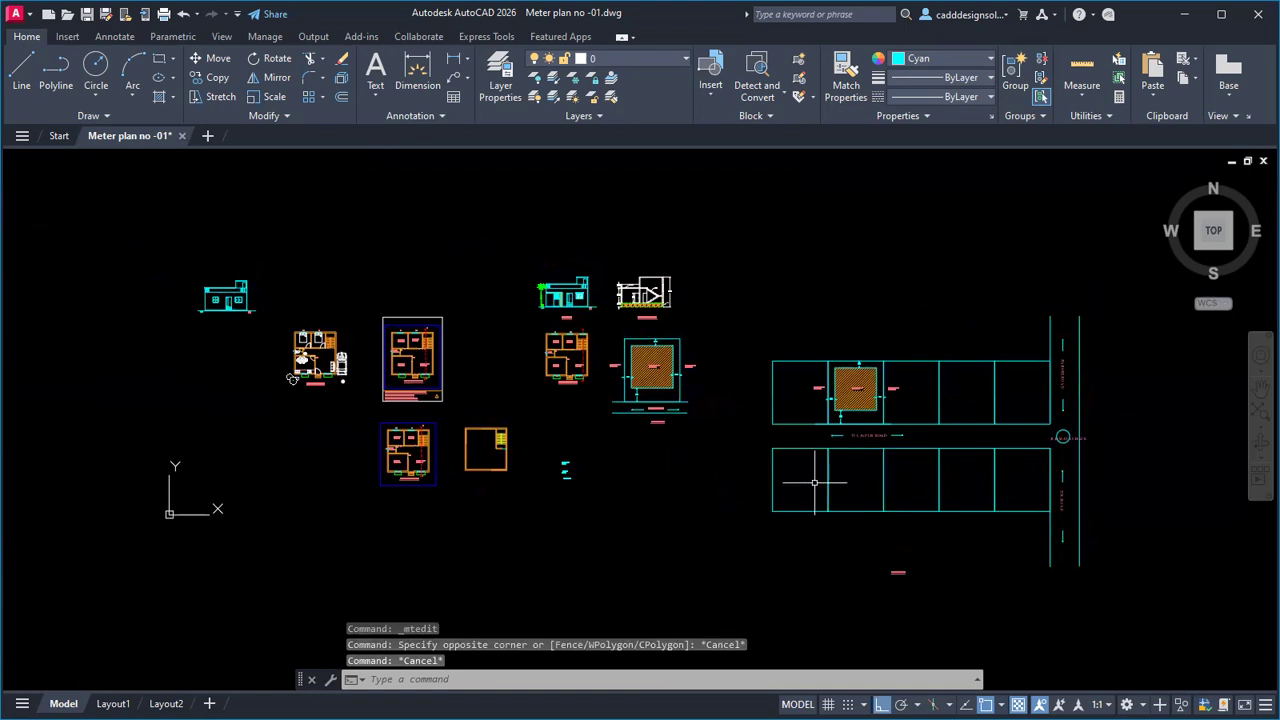
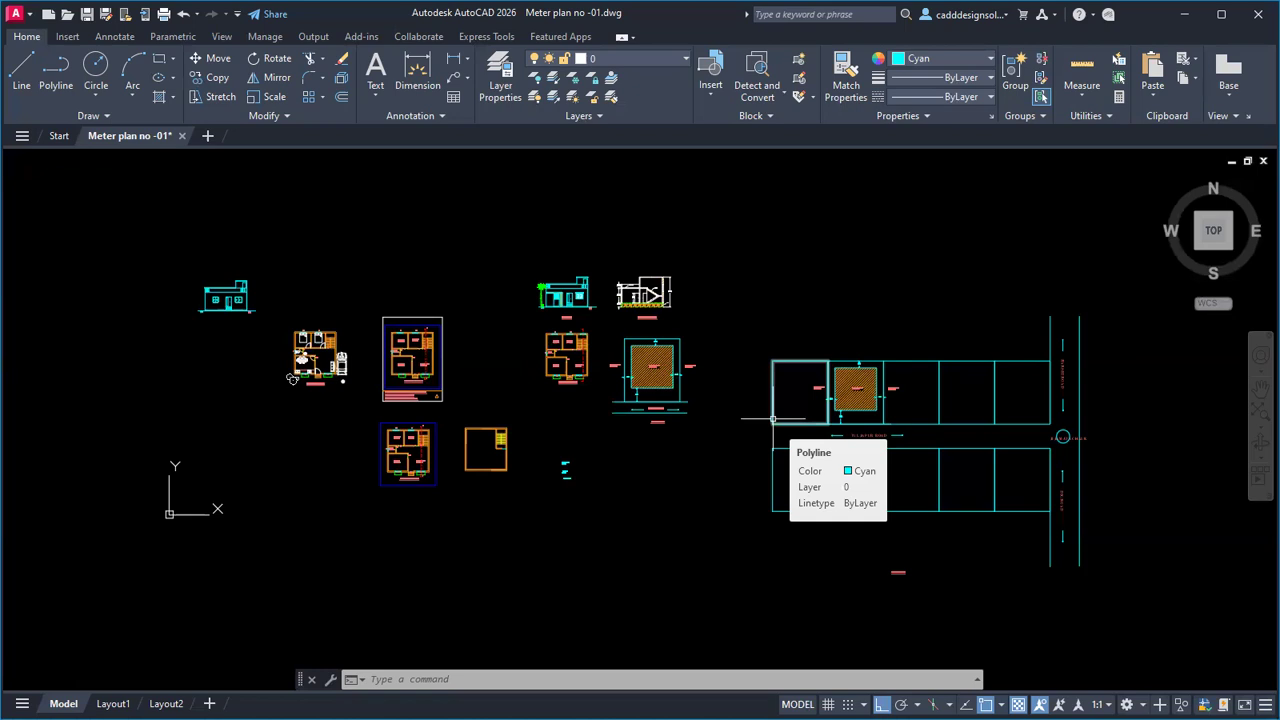
Step: Move the title text below the wider site plan horizontally to the empty area beneath the location plan
mouse_move(609, 464)
middle_mouse_down()
mouse_move(680, 391)
mouse_move(579, 424)
middle_mouse_up()
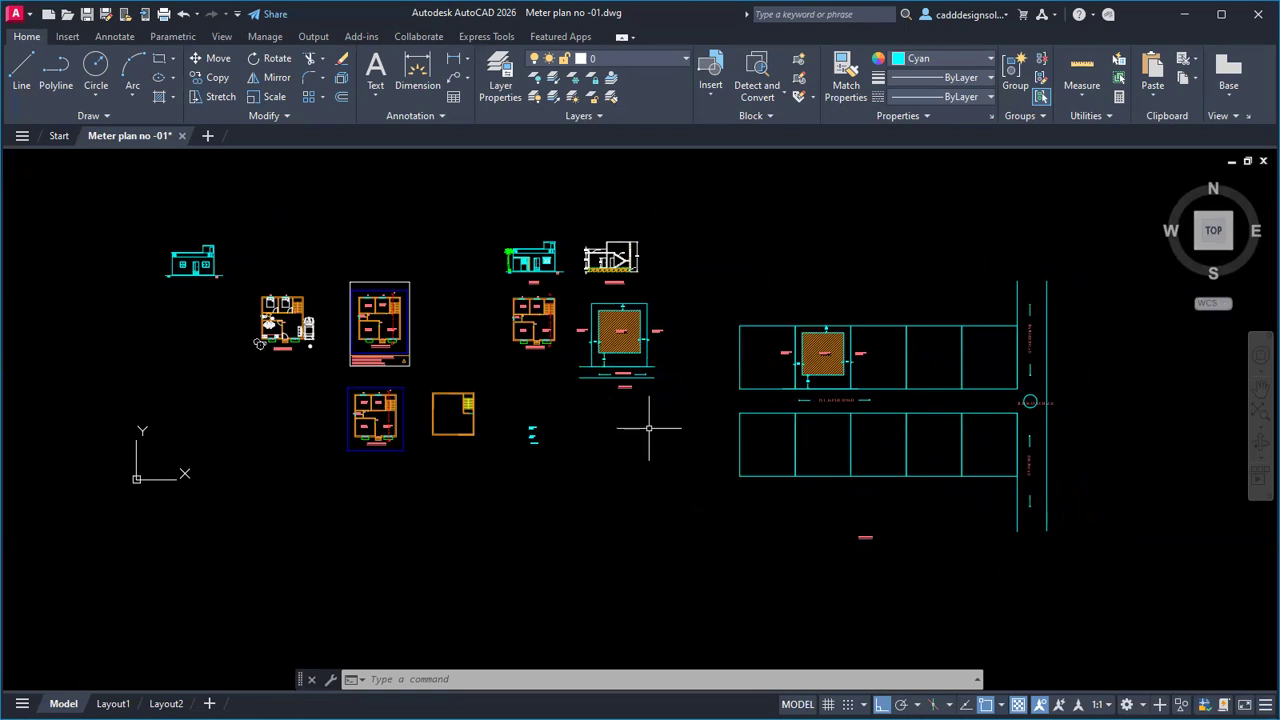
scroll(656, 310, "up", 2)
mouse_move(594, 265)
middle_mouse_down()
mouse_move(589, 297)
mouse_move(490, 313)
middle_mouse_up()
scroll(490, 313, "down", 1)
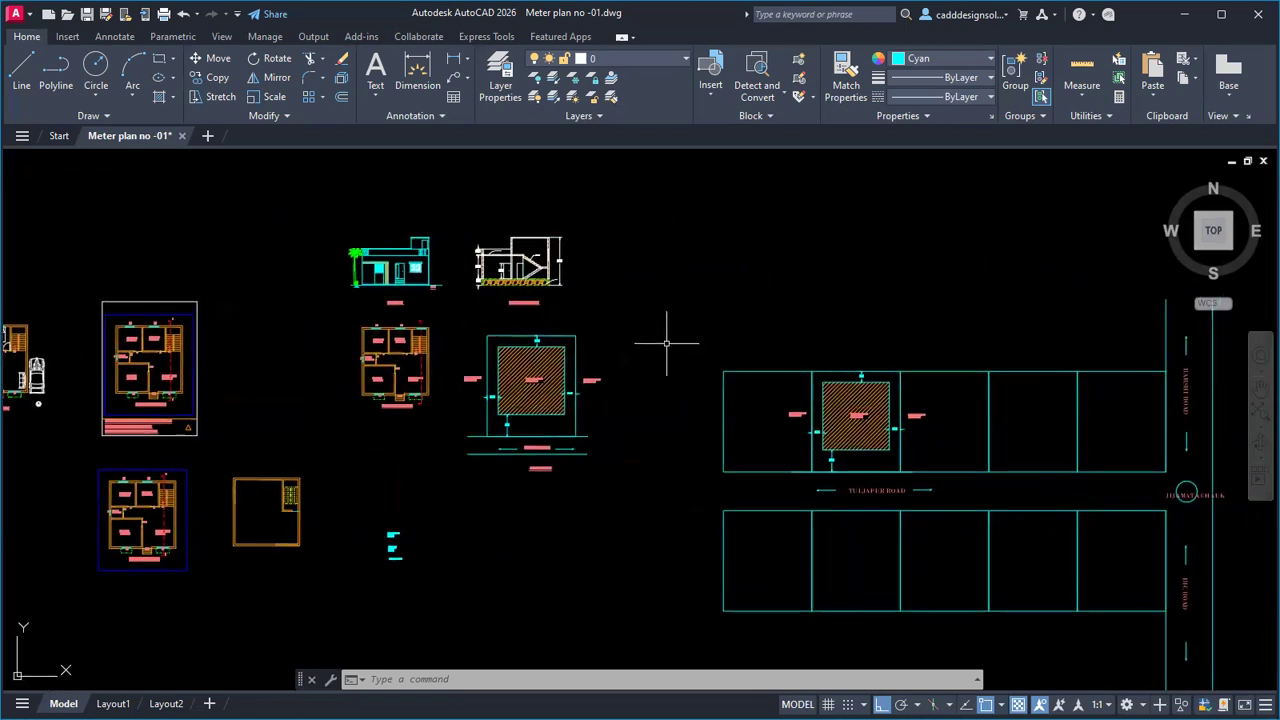
scroll(691, 366, "down", 2)
scroll(700, 449, "up", 1)
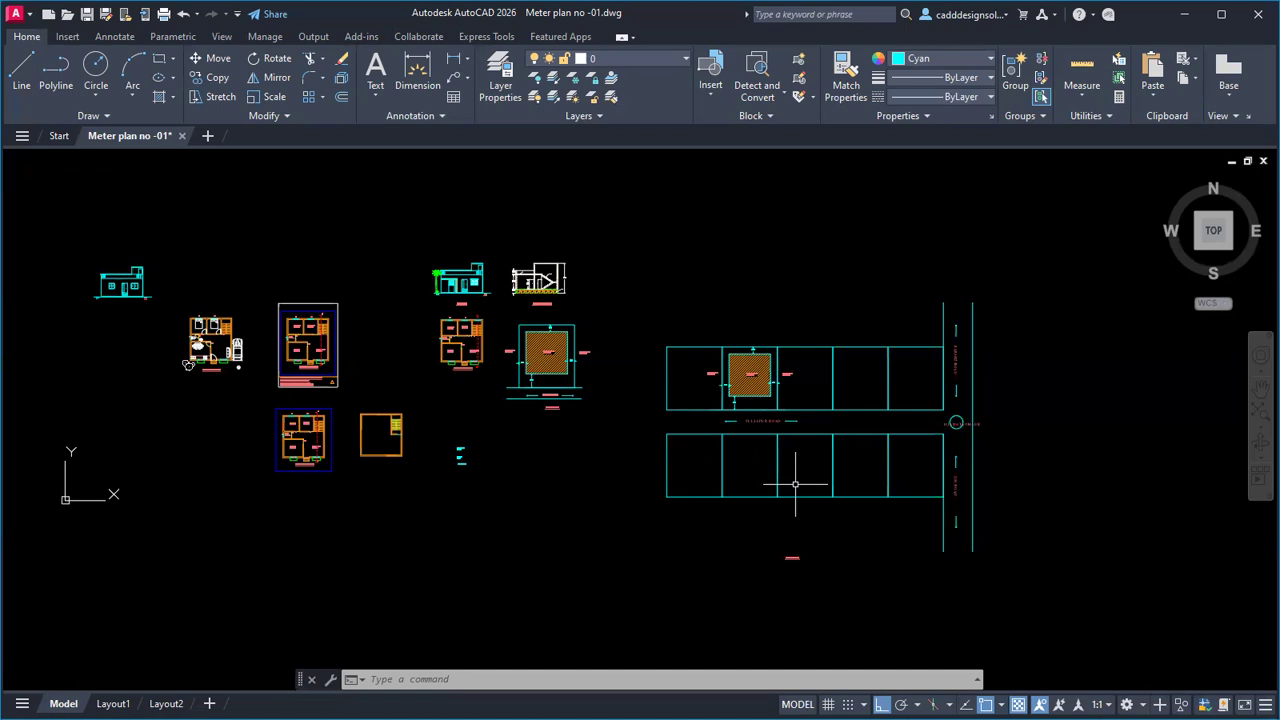
left_click(790, 557)
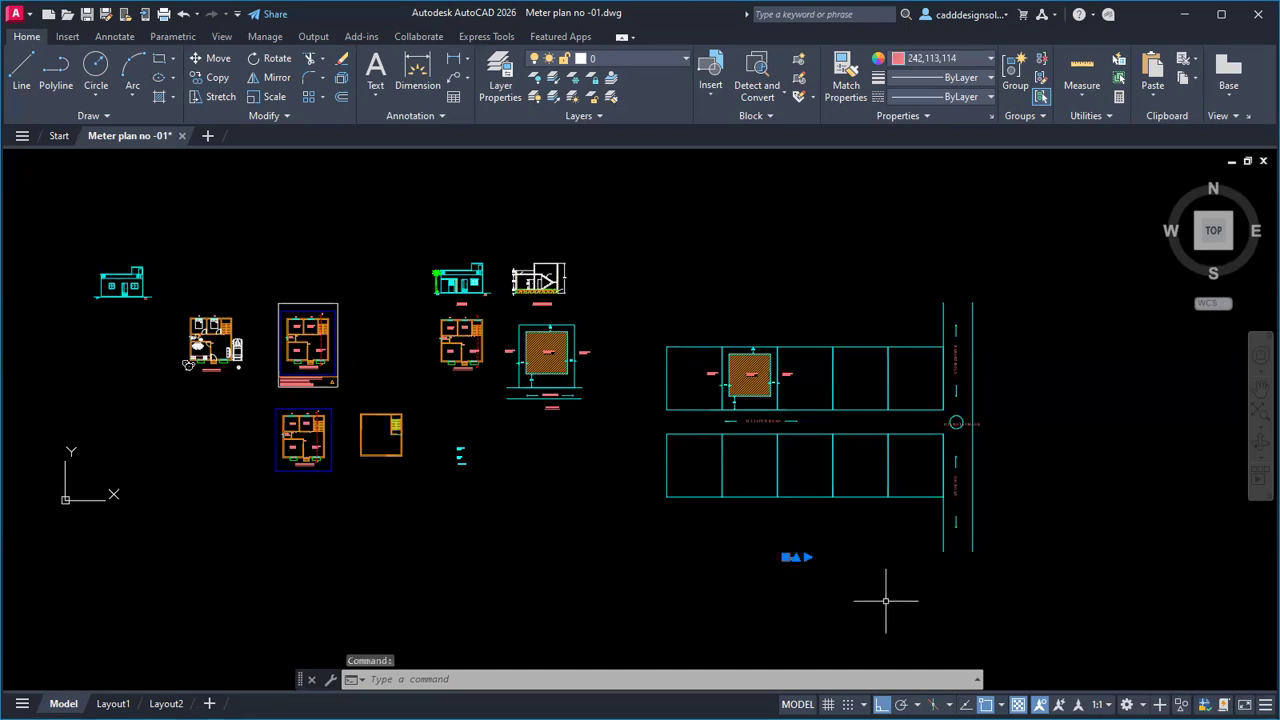
type("m")
key("space")
left_click(830, 582)
left_click(561, 486)
key("Escape")
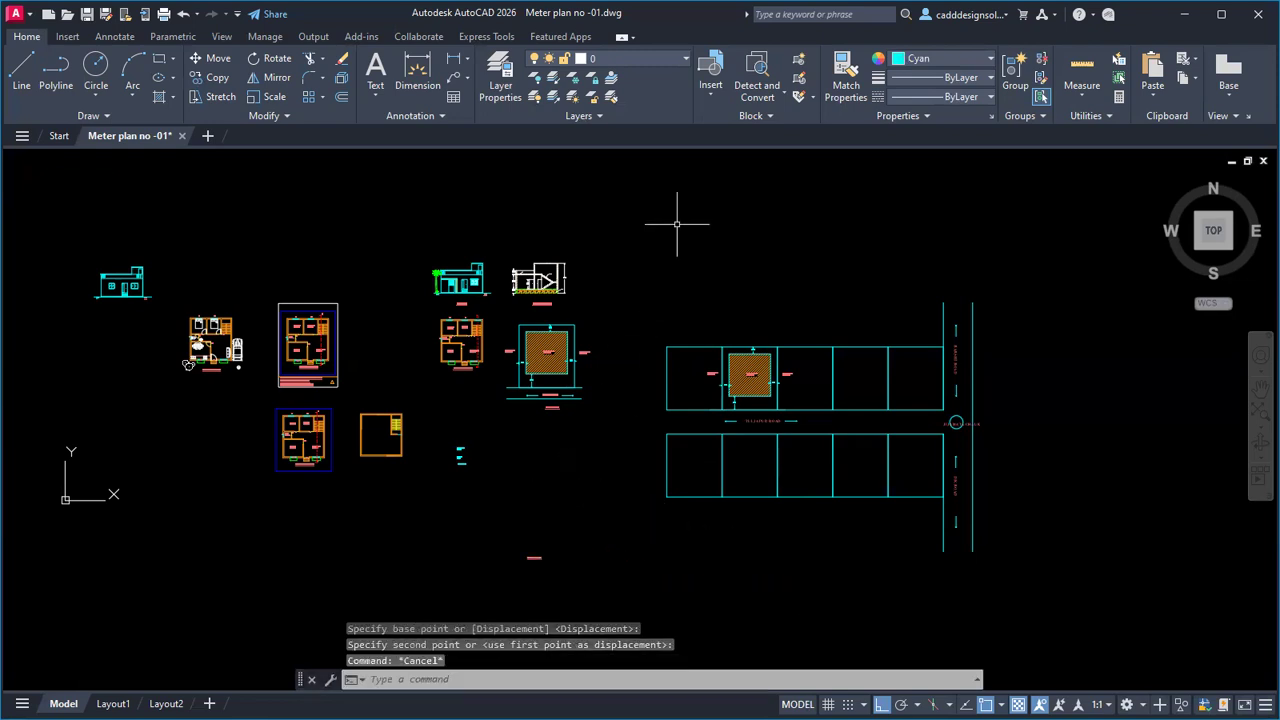
key("Escape")
key("Escape")
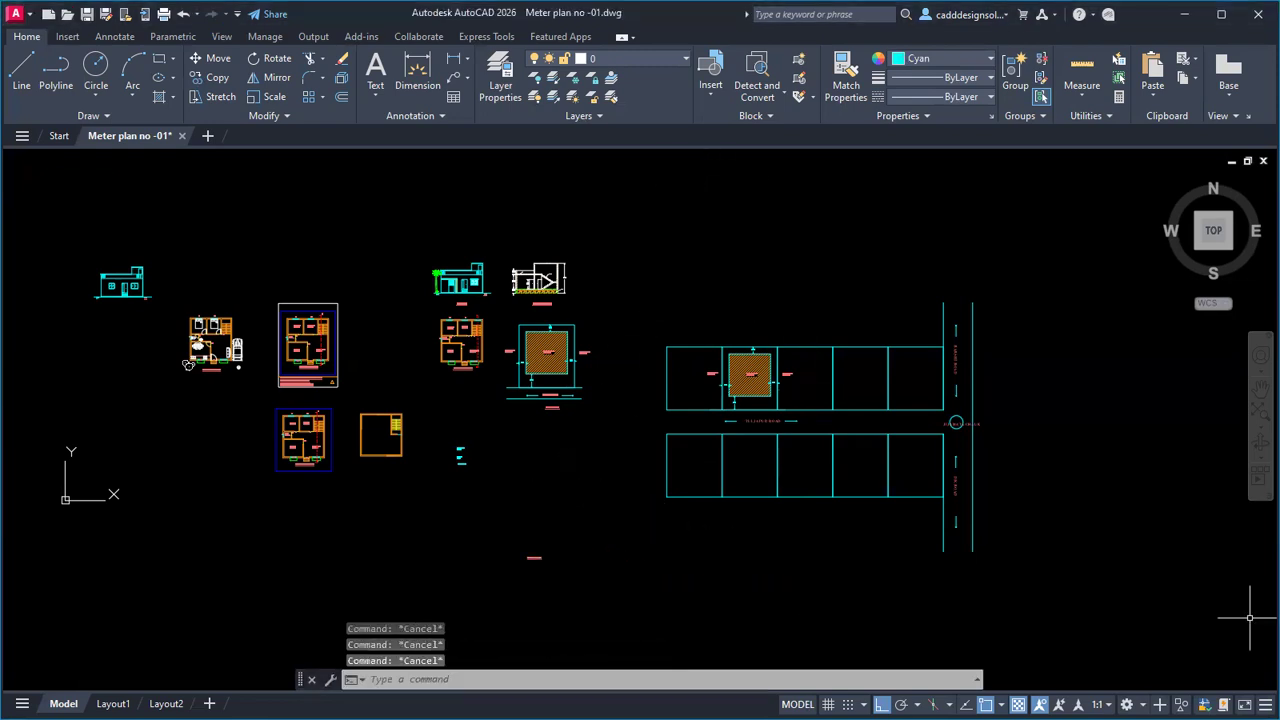
left_click(644, 260)
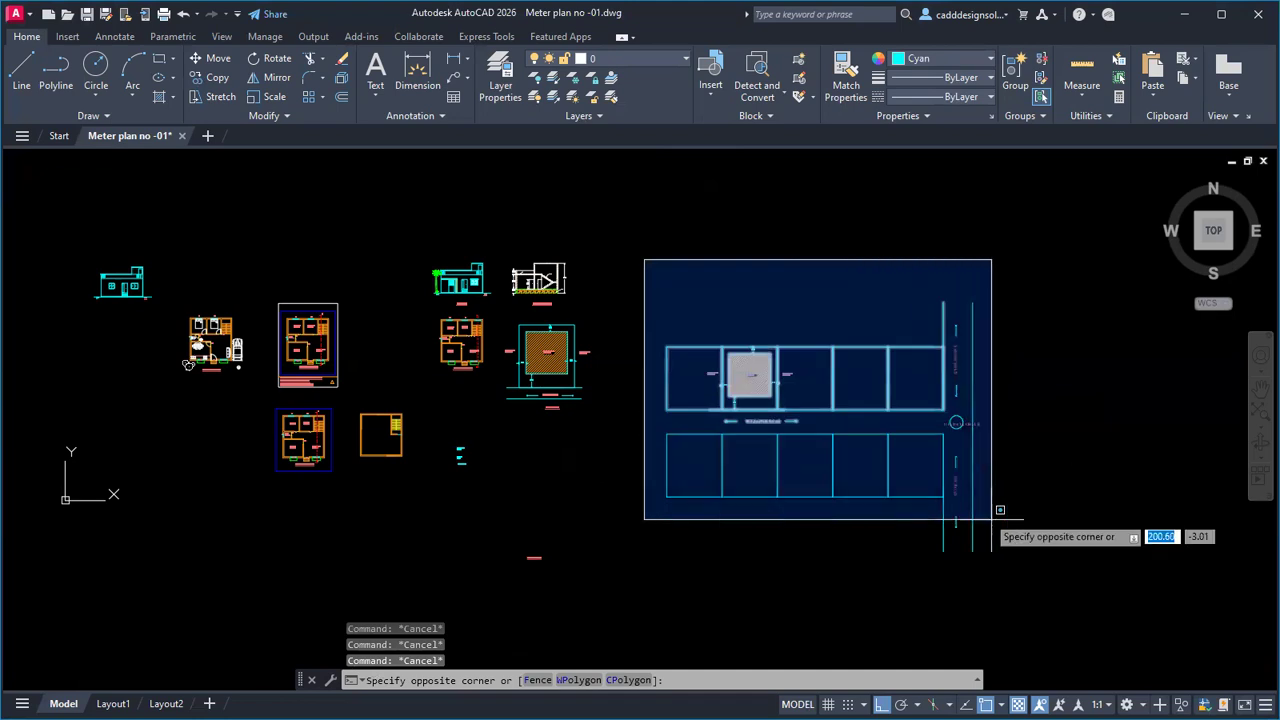
left_click(1022, 562)
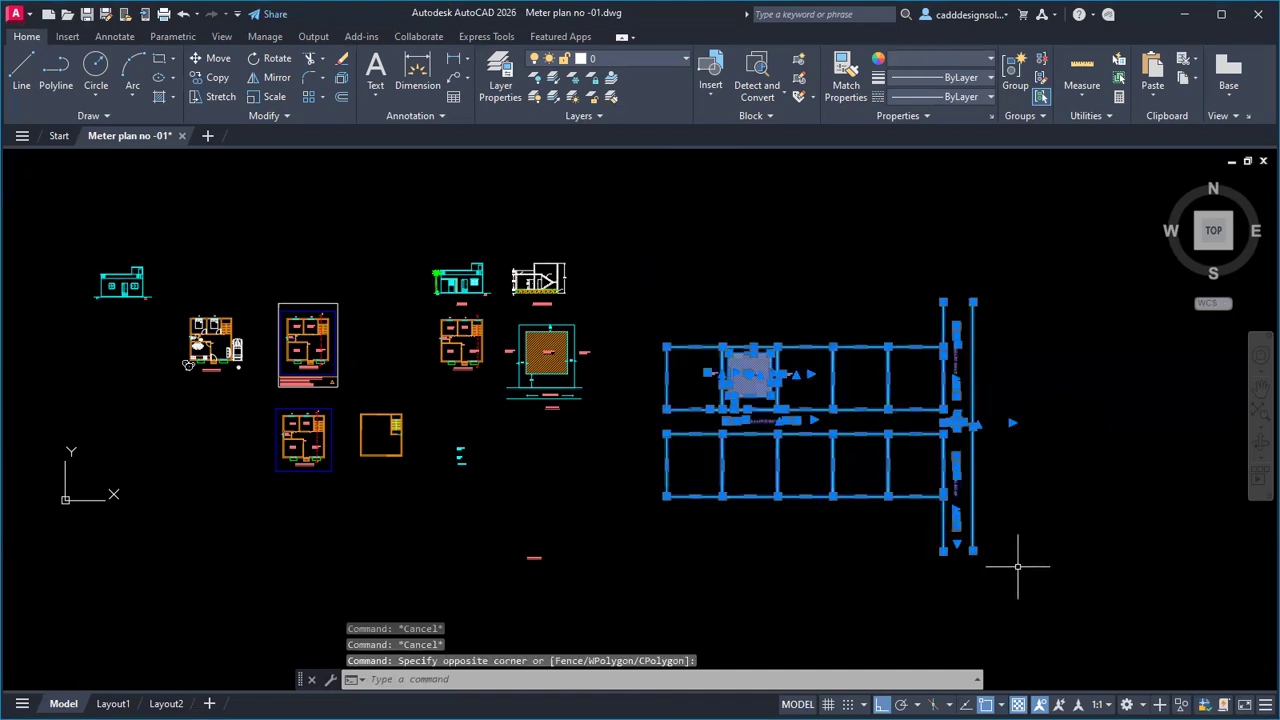
type("B")
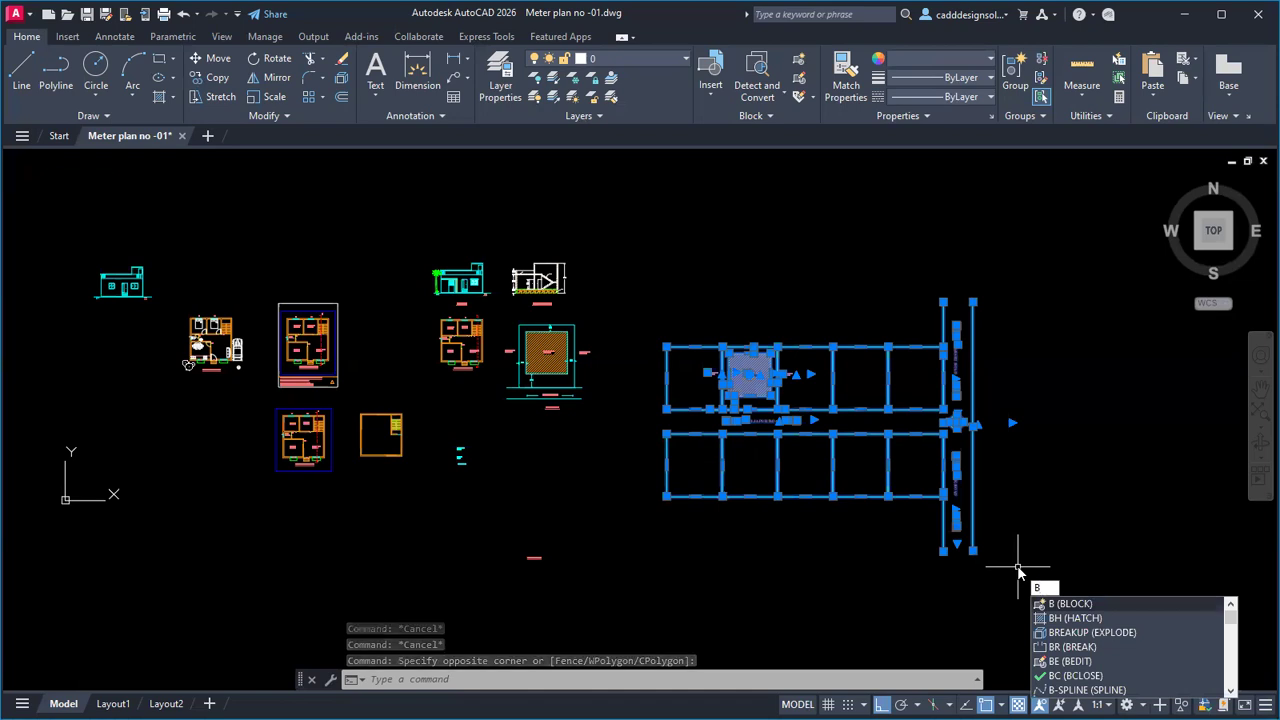
key("Escape")
key("Escape")
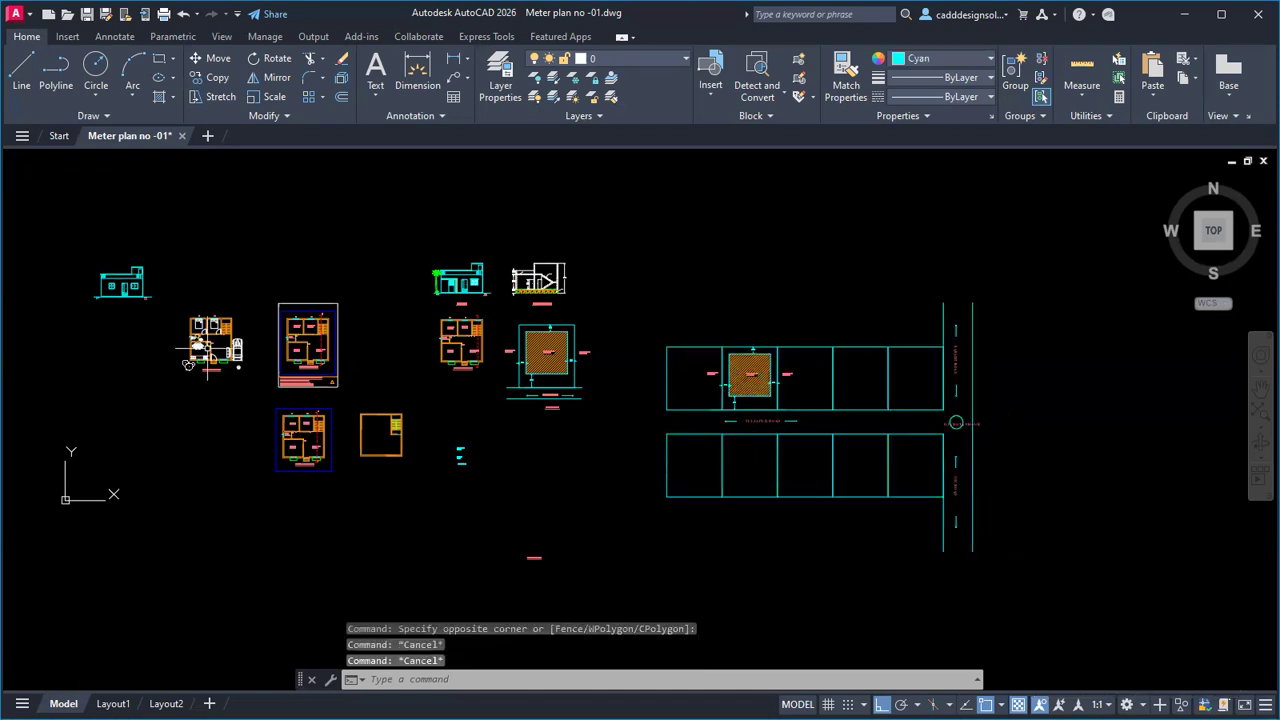
Step: Examine the car and the sofa in the furniture layout to see how each selects as one object
scroll(222, 343, "up", 5)
scroll(298, 358, "up", 3)
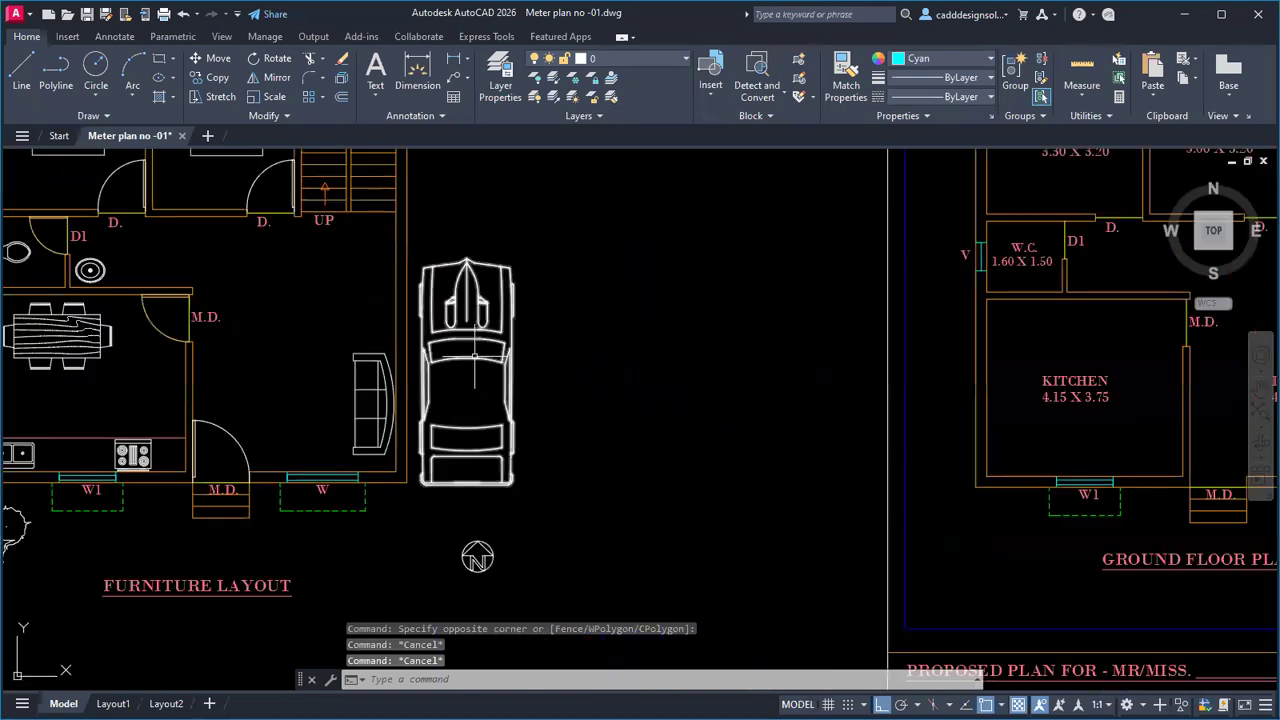
left_click(474, 357)
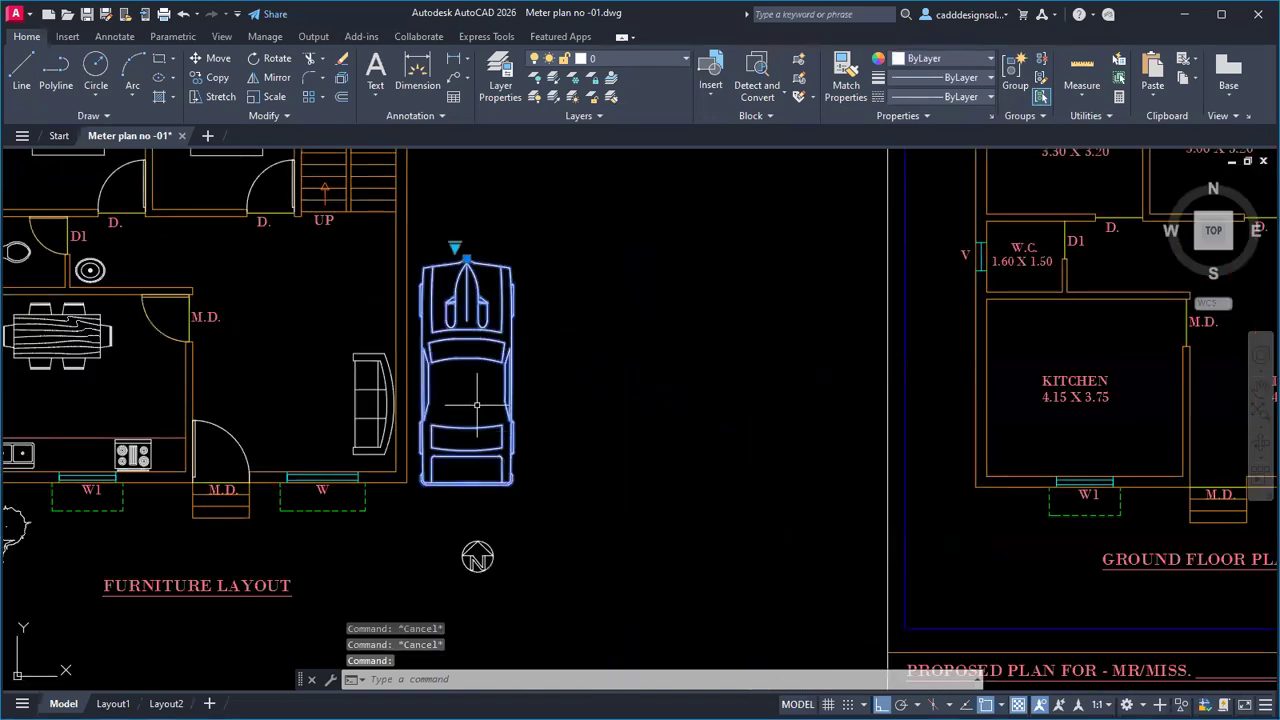
middle_click_drag(476, 405, 532, 431)
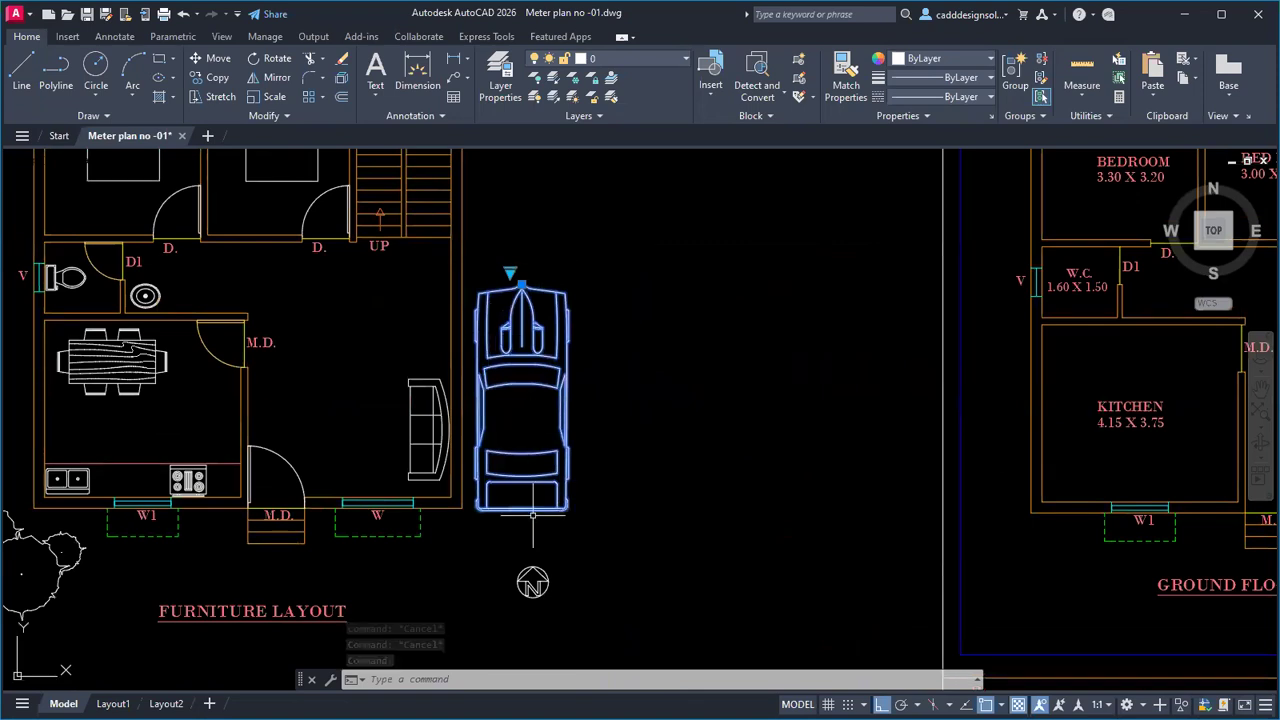
key("Escape")
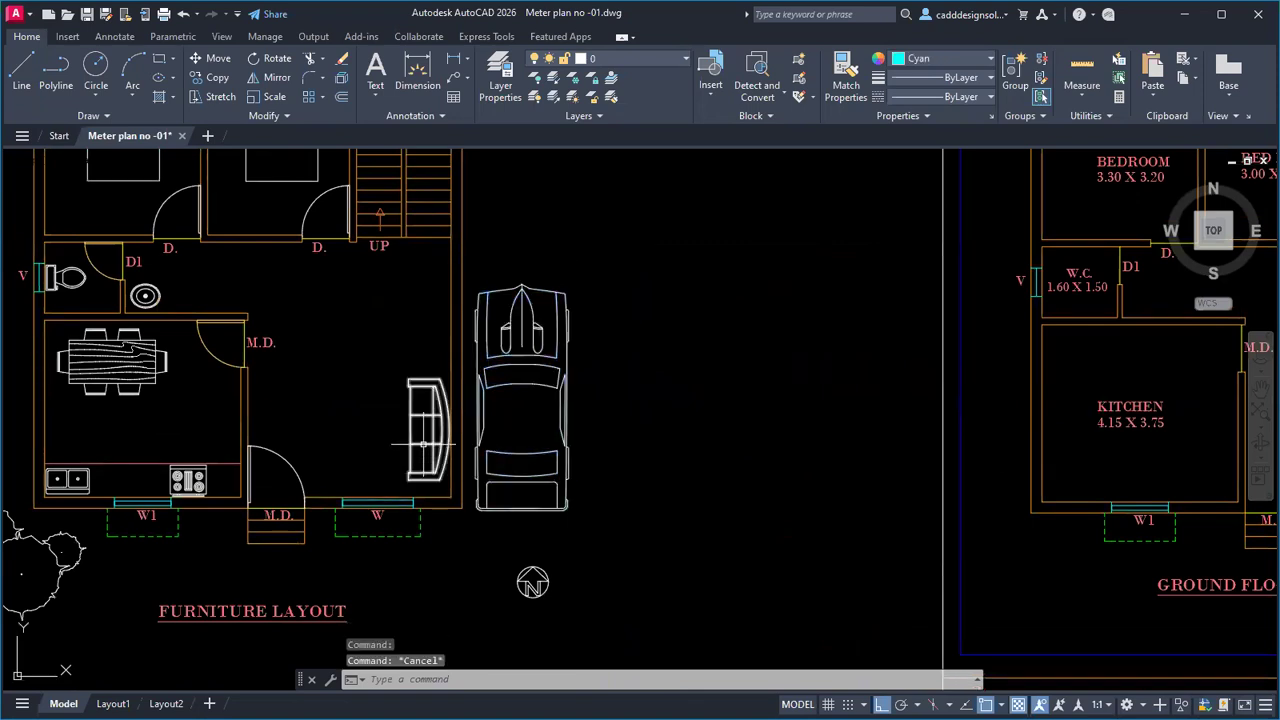
left_click(423, 444)
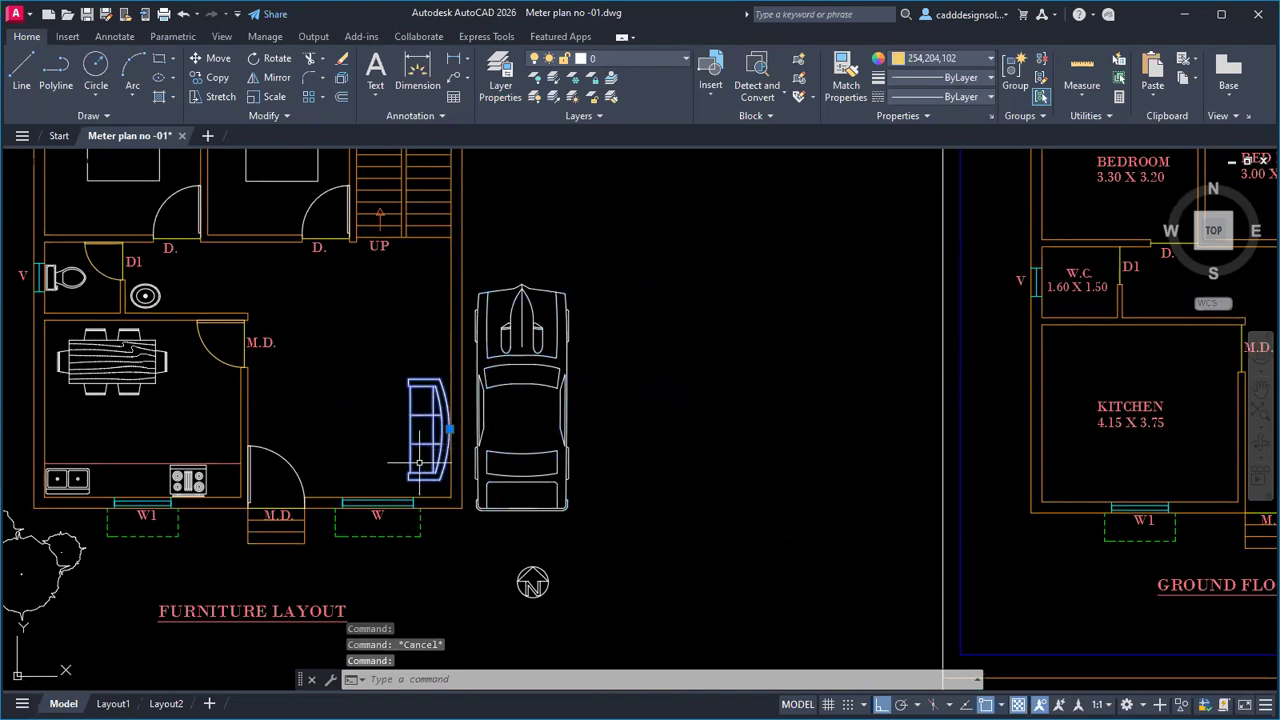
key("Escape")
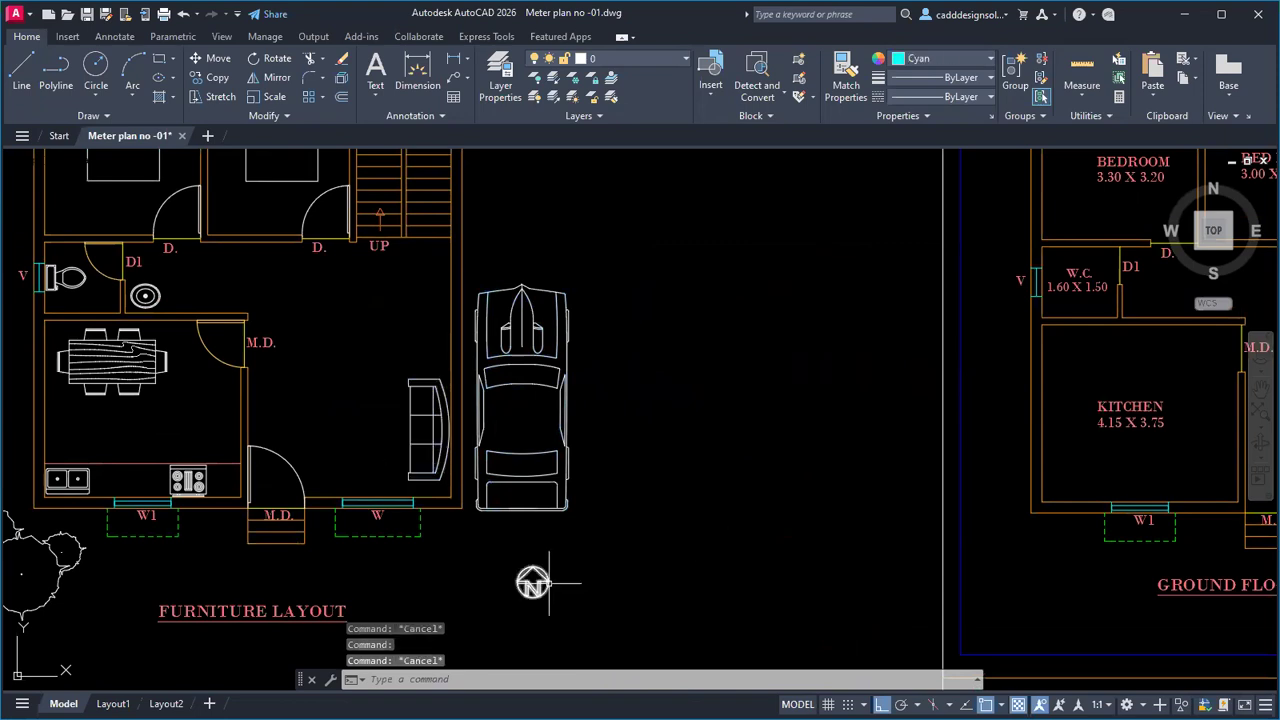
Step: Copy the north symbol from the furniture layout to beside the location plan plot's lower-right corner, with ortho off
left_click(532, 583)
type("co")
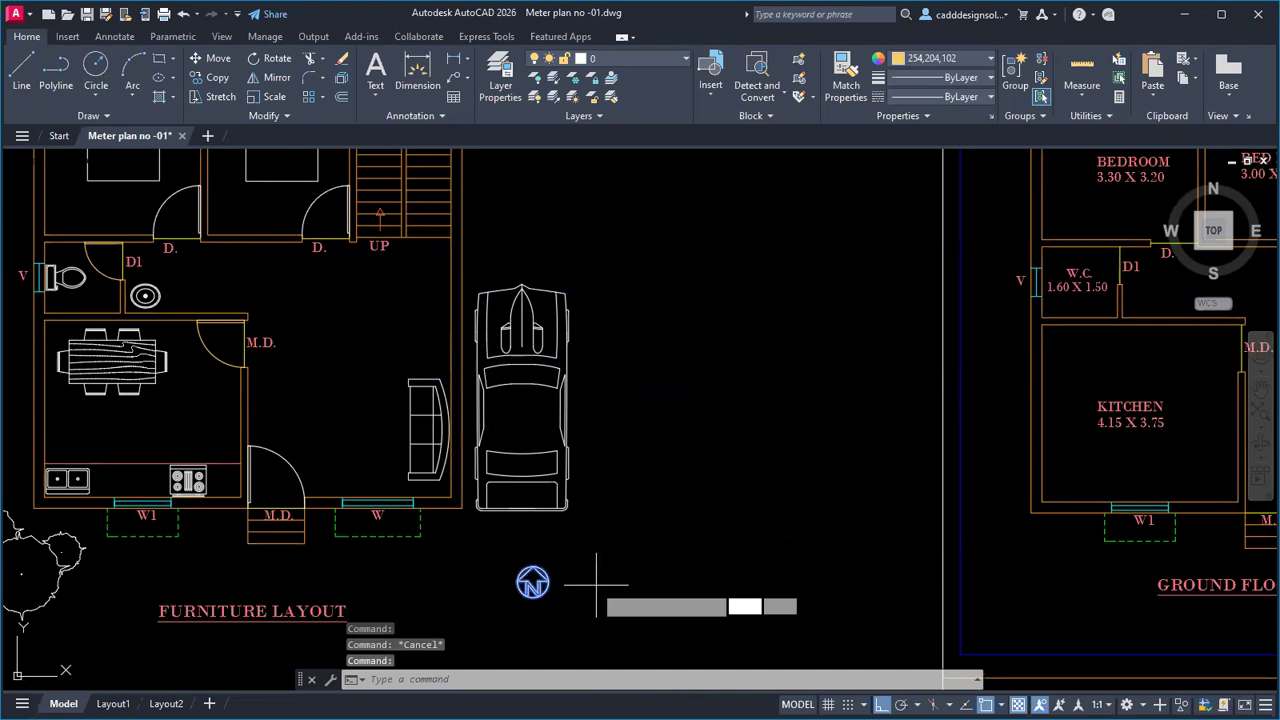
key("Return")
left_click(532, 582)
scroll(558, 580, "down", 10)
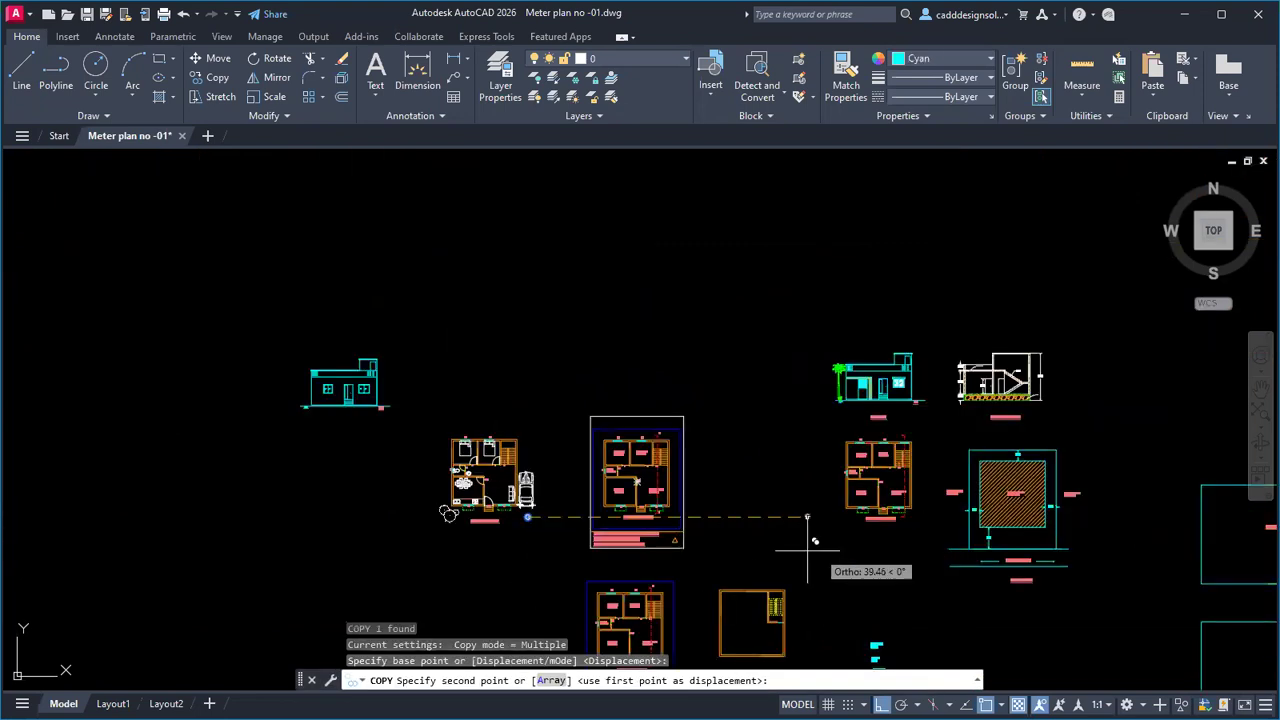
key("F8")
middle_click_drag(737, 529, 368, 335)
scroll(655, 366, "up", 6)
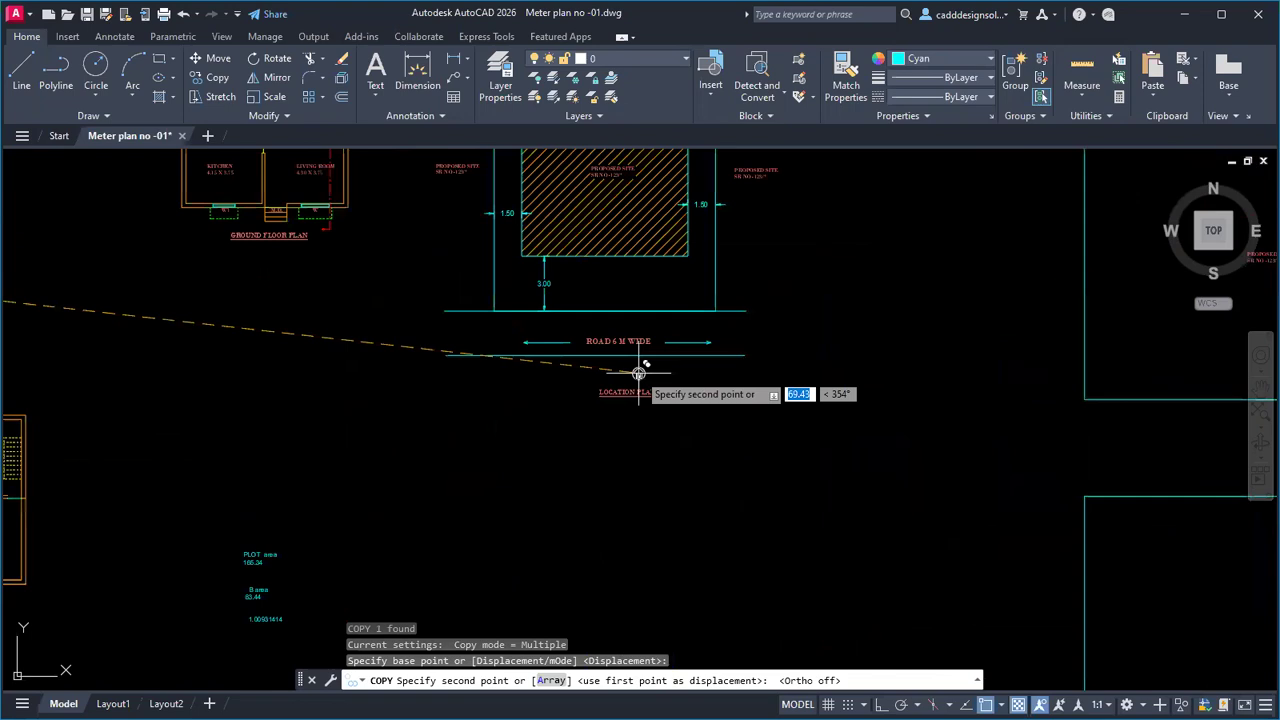
left_click(785, 243)
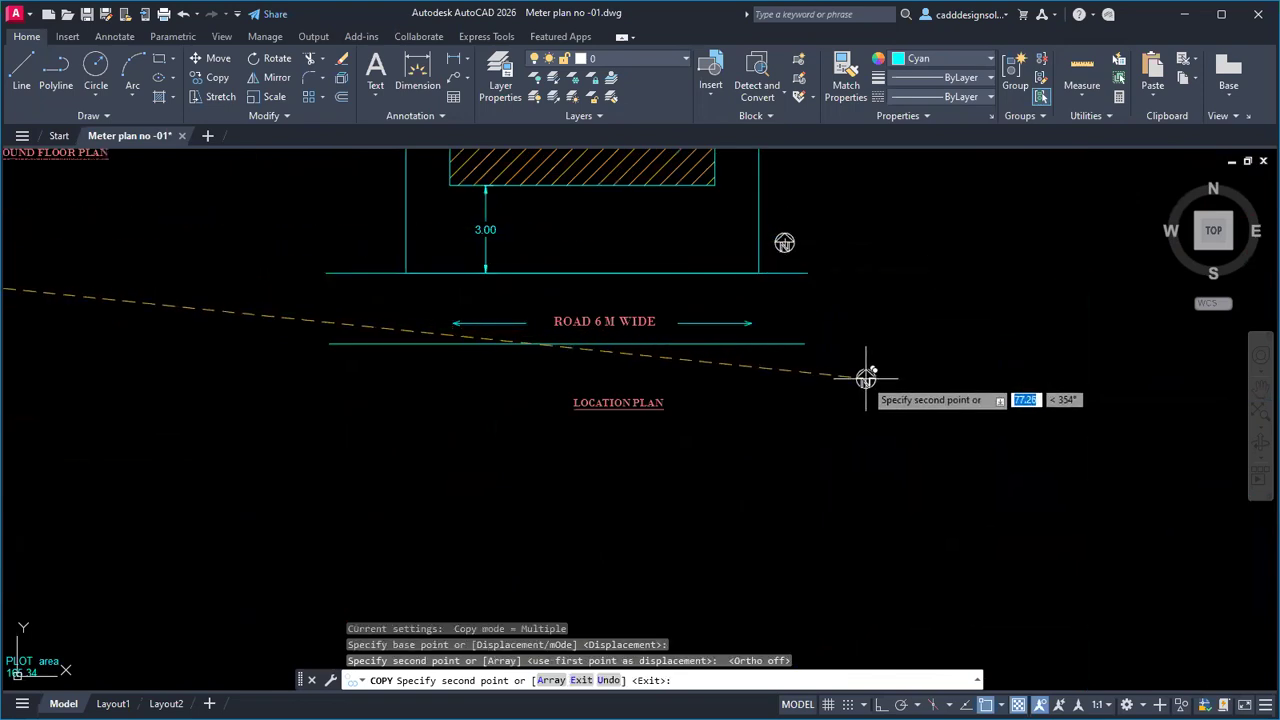
key("Escape")
Step: Scale up the north symbol beside the location plan from a base point inside the symbol
type("sc")
key("Return")
scroll(799, 263, "up", 2)
scroll(800, 264, "up", 2)
left_click(798, 247)
left_click(758, 210)
key("Return")
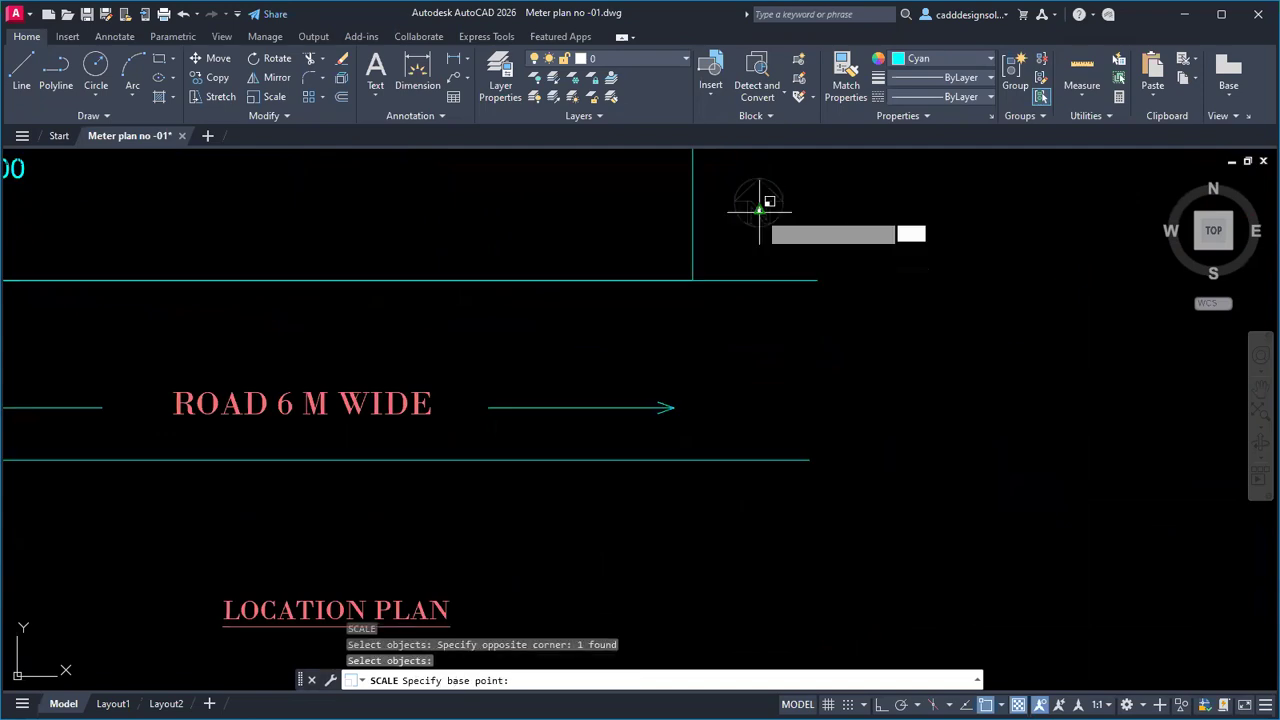
left_click(758, 211)
left_click(787, 251)
scroll(826, 291, "down", 8)
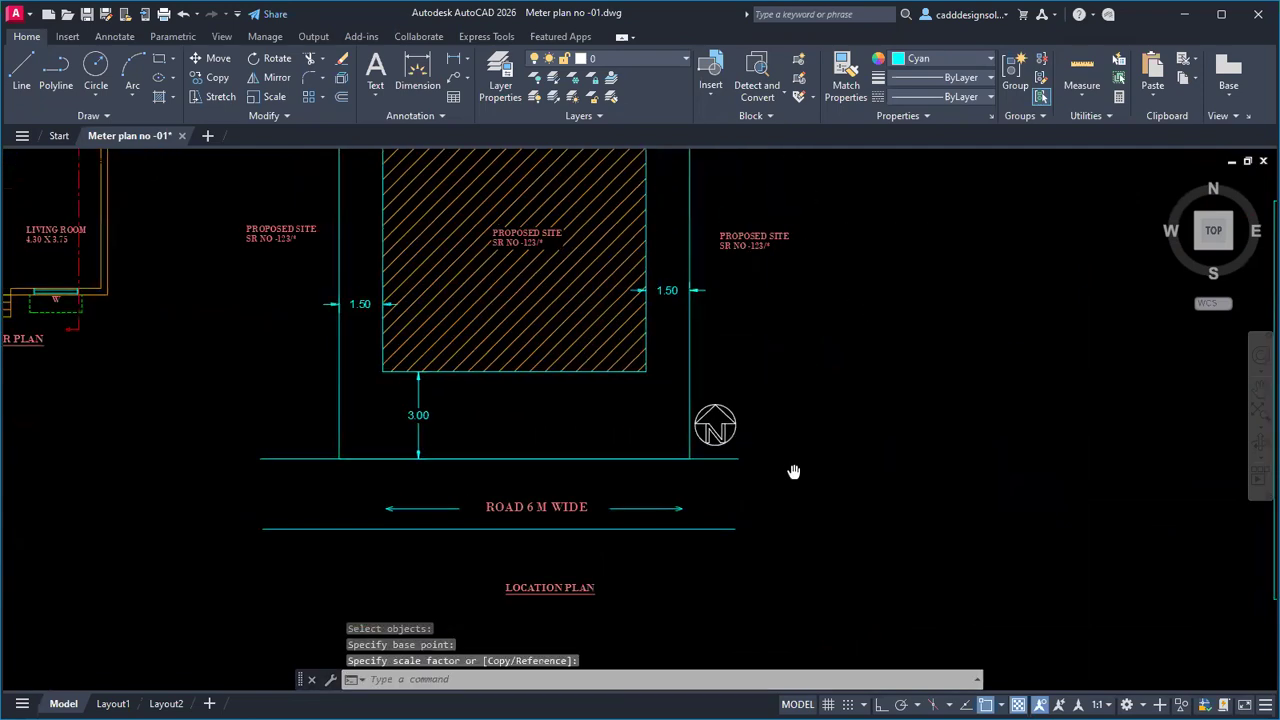
scroll(737, 423, "down", 1)
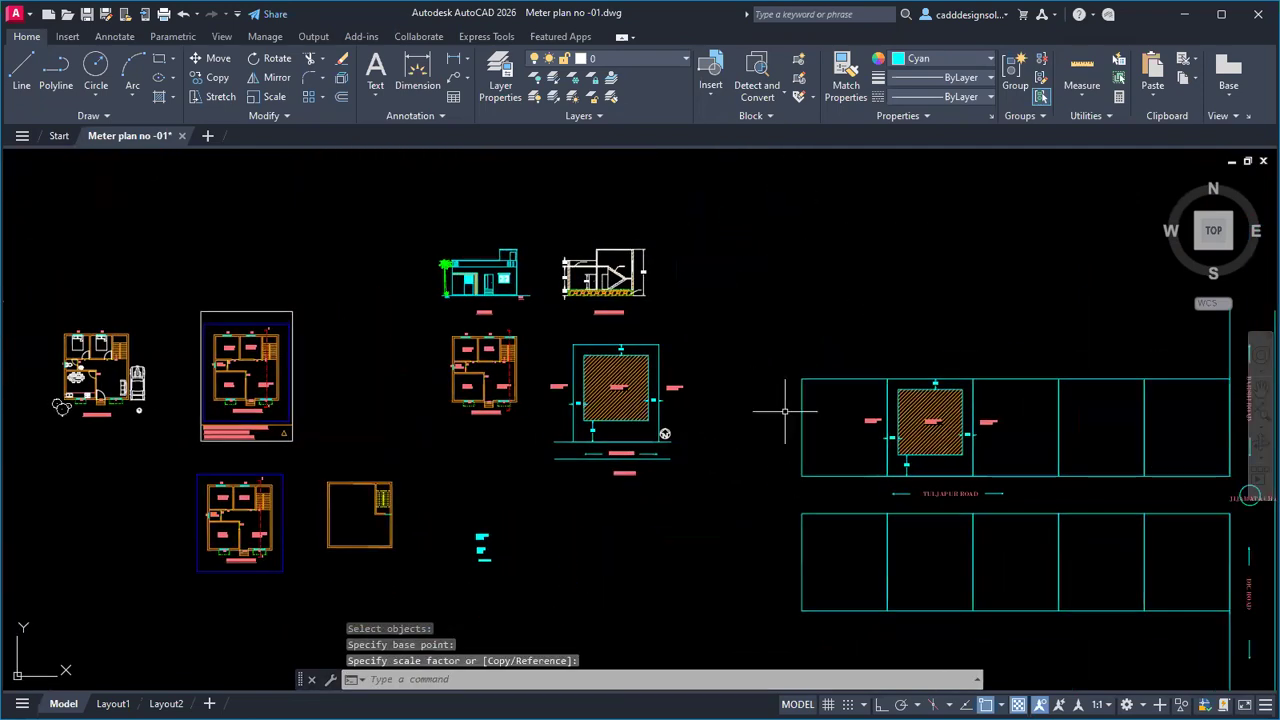
Step: Convert the entire wider site plan, including roads, labels and junction, into a block named "LOCAION"
scroll(737, 394, "down", 2)
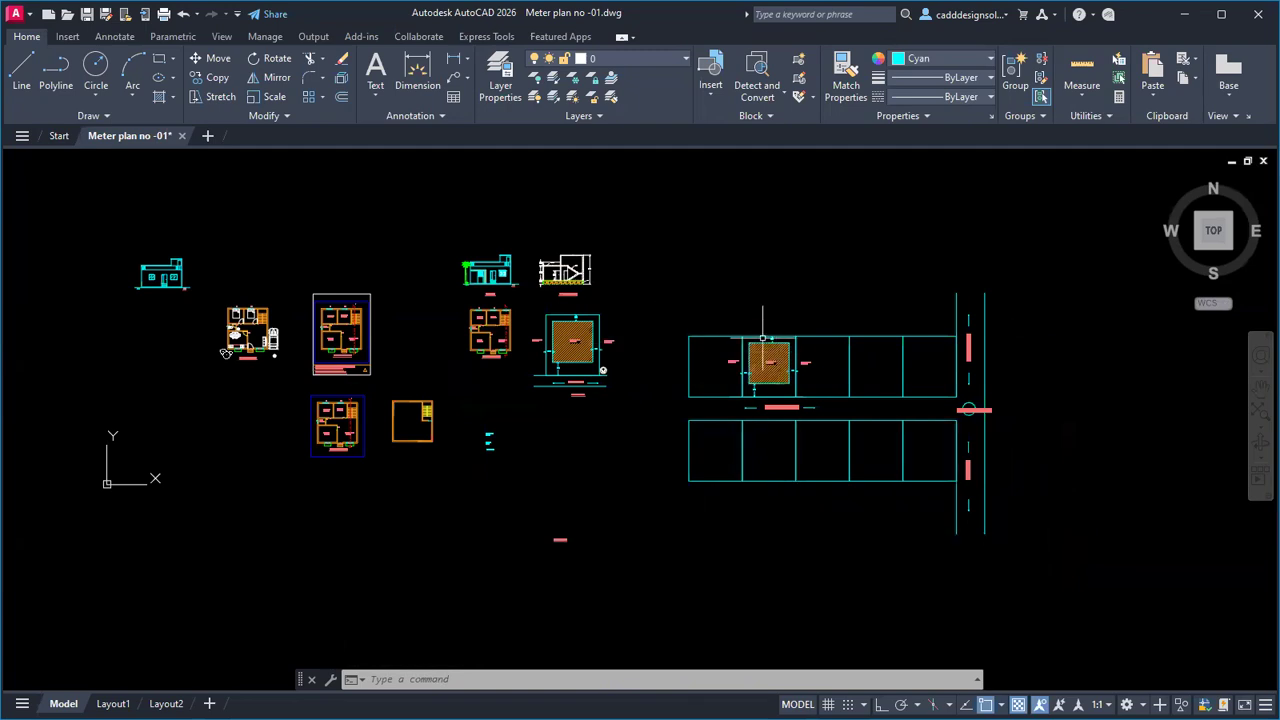
left_click(673, 259)
left_click(1038, 485)
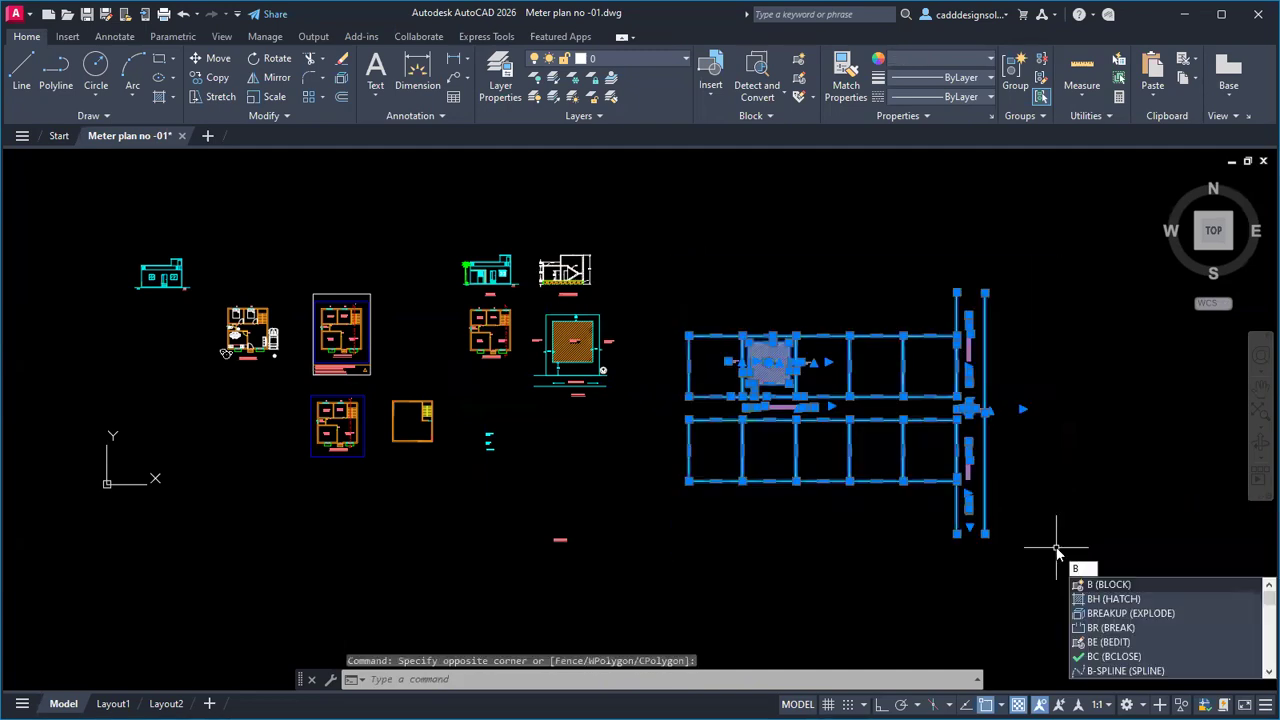
type("b")
key("Return")
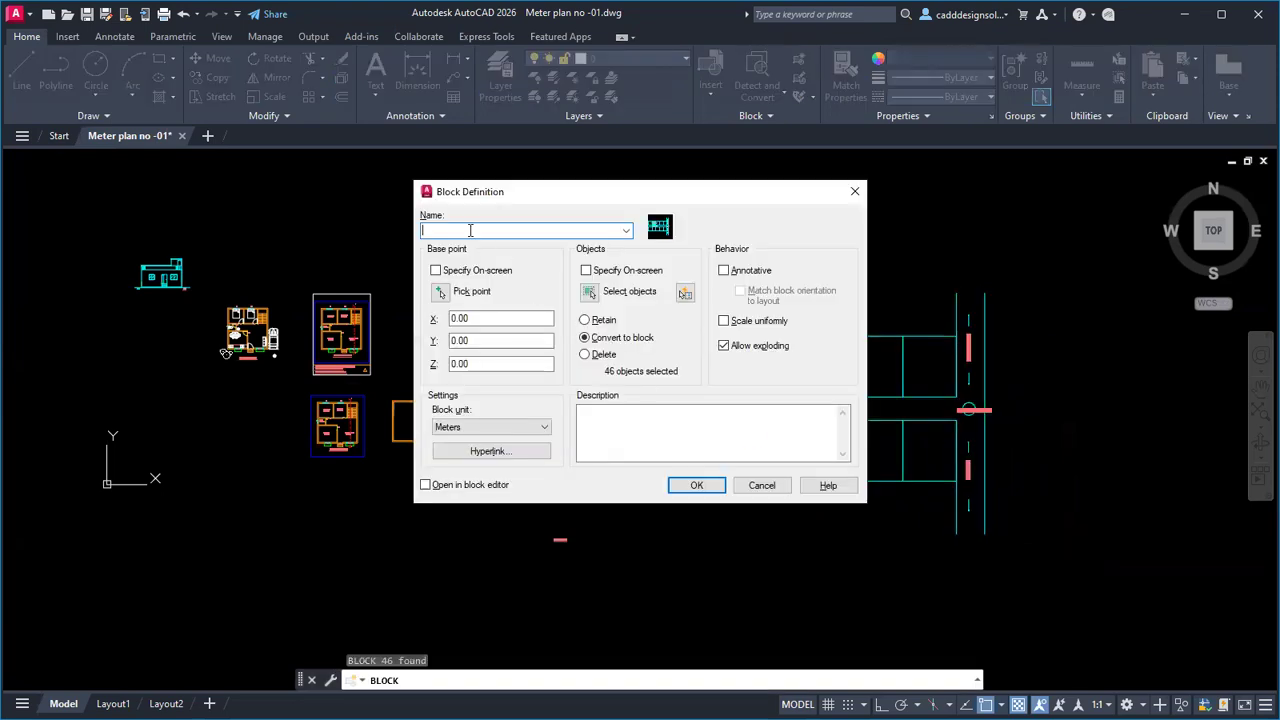
type("LOCAION")
left_click(697, 485)
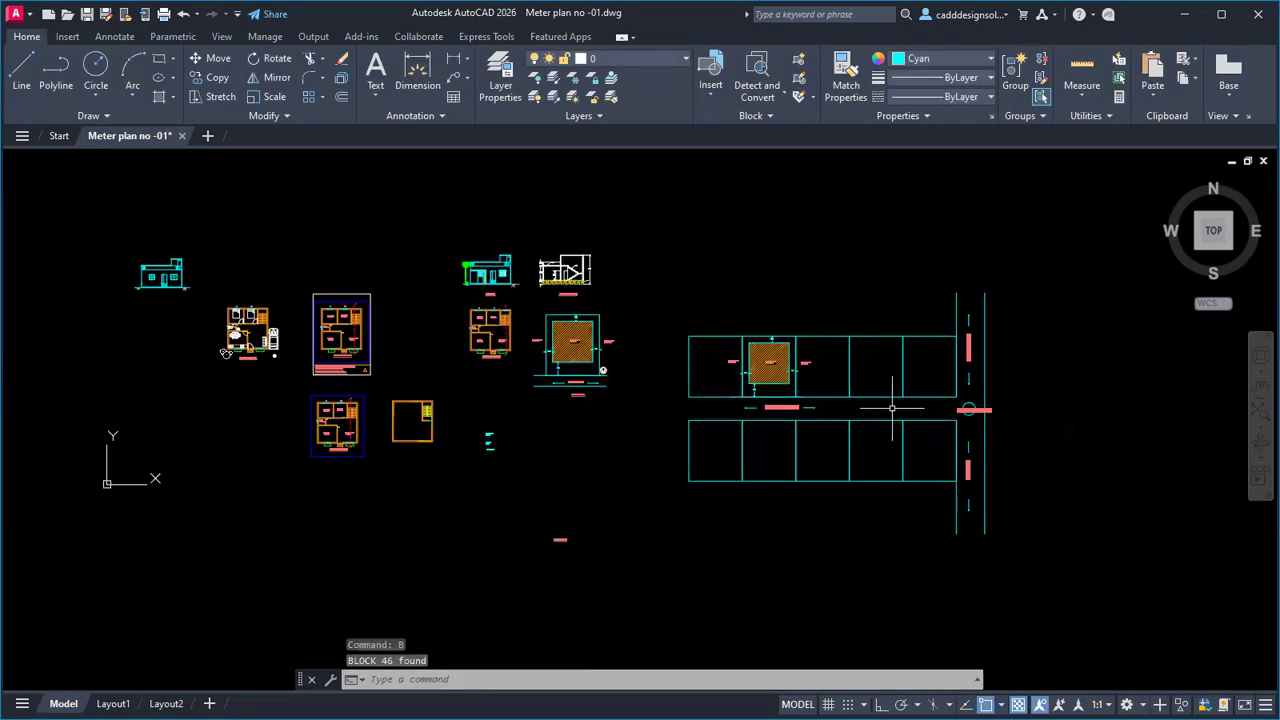
left_click(968, 410)
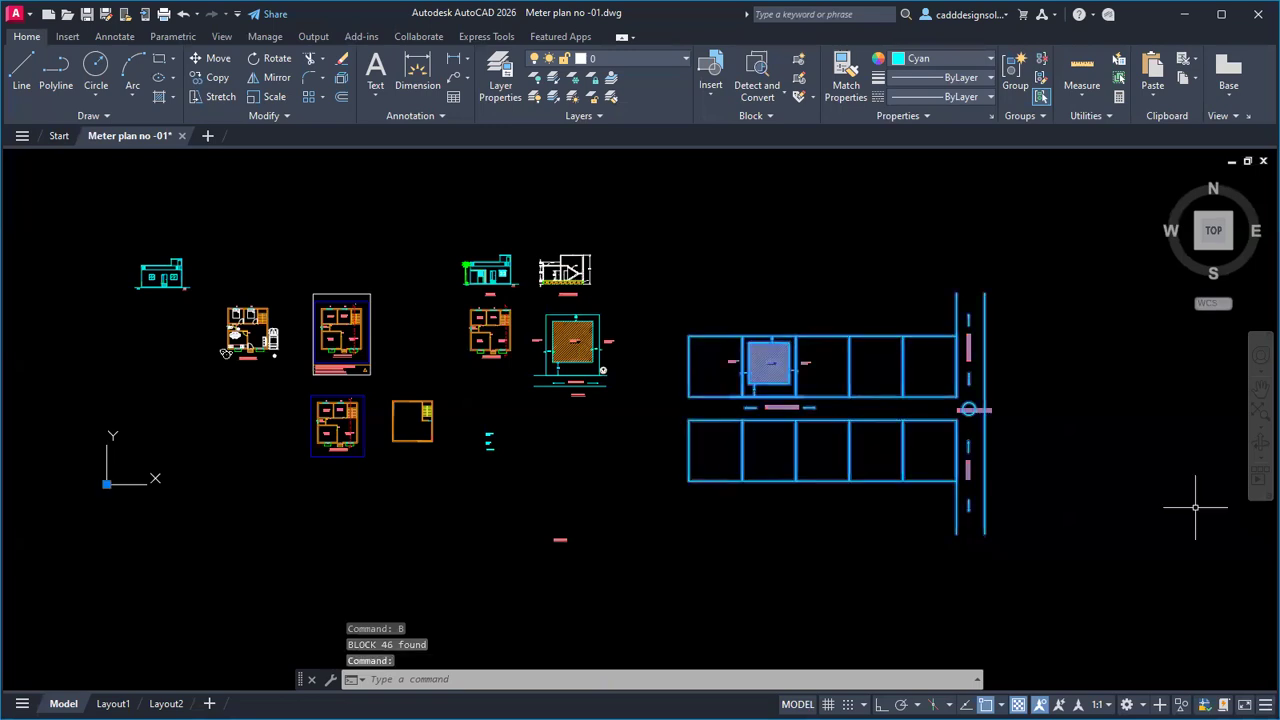
type("sc")
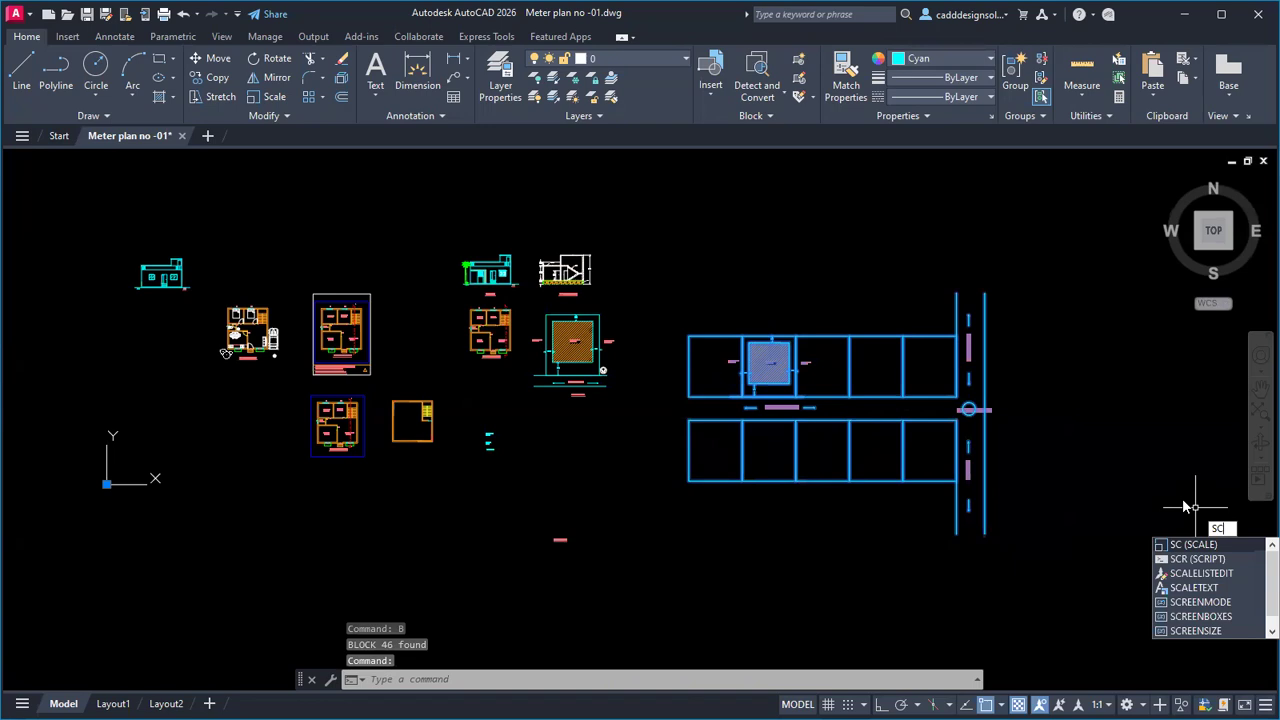
key("Escape")
key("Escape")
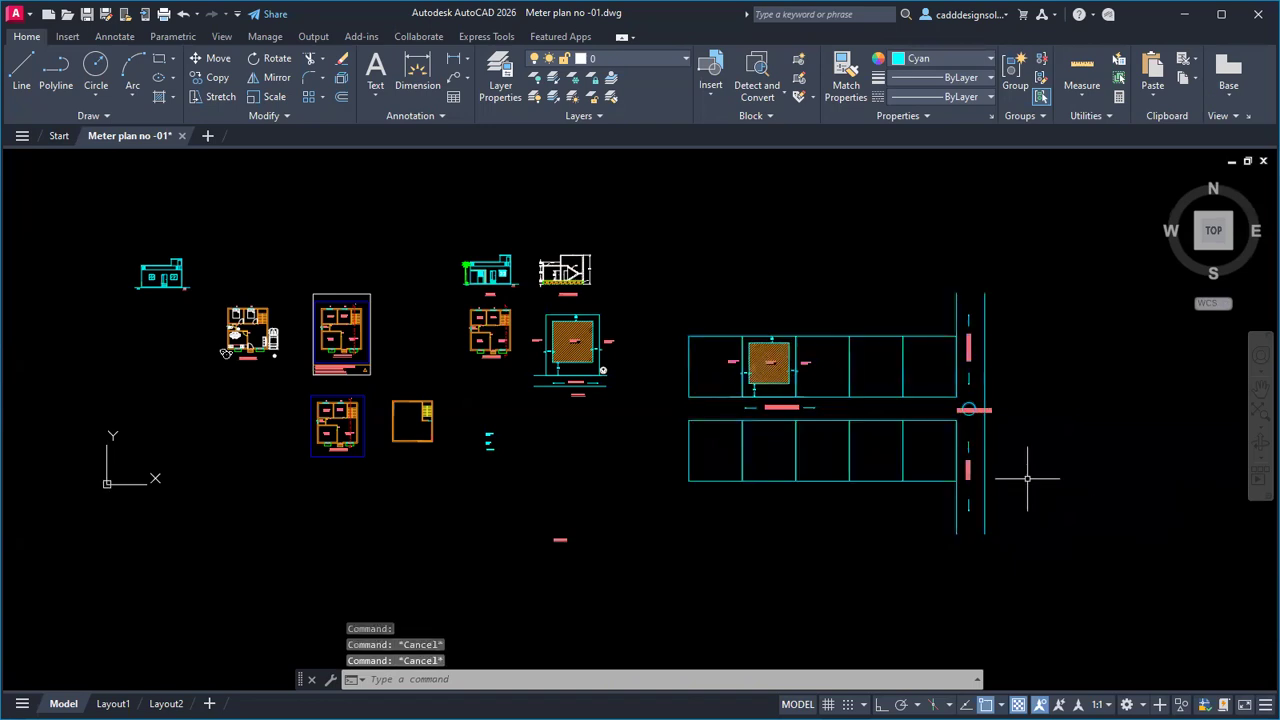
Step: Scale the wider site plan block by about 0.16 from a base point near the road between the plot rows
type("sc")
key("Return")
left_click(762, 418)
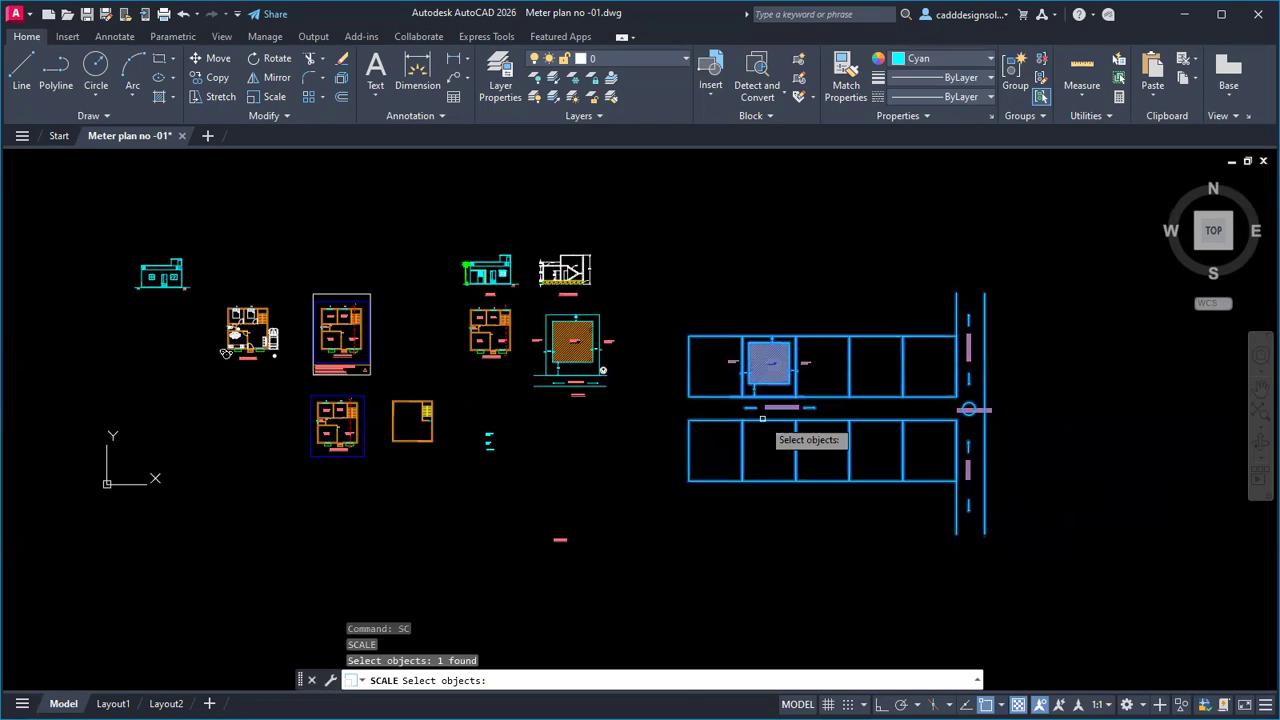
key("Return")
left_click(762, 418)
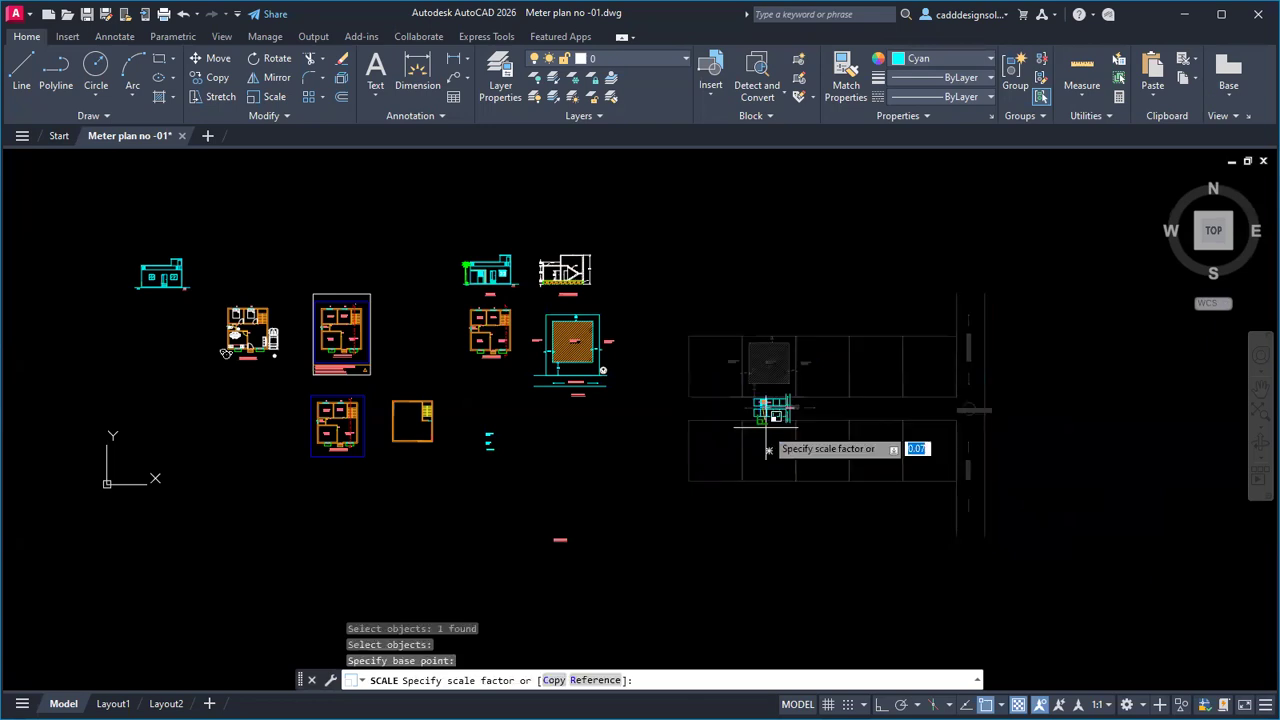
scroll(767, 428, "up", 4)
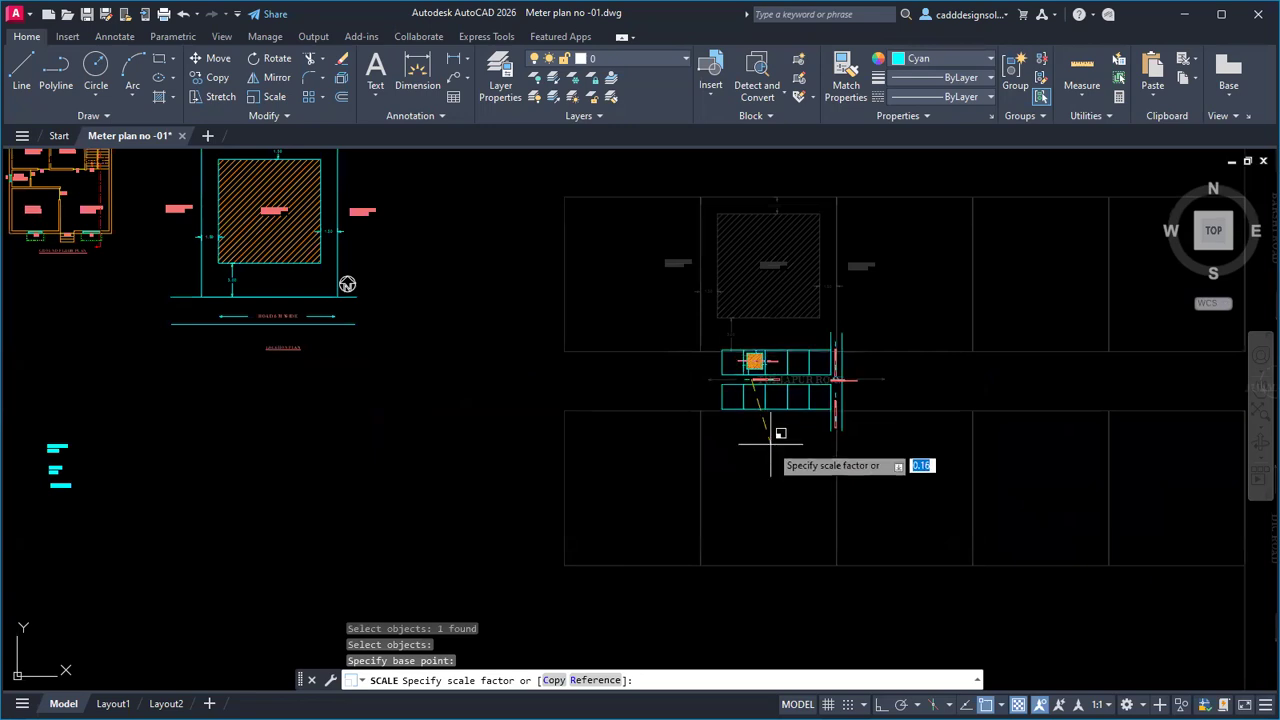
left_click(770, 444)
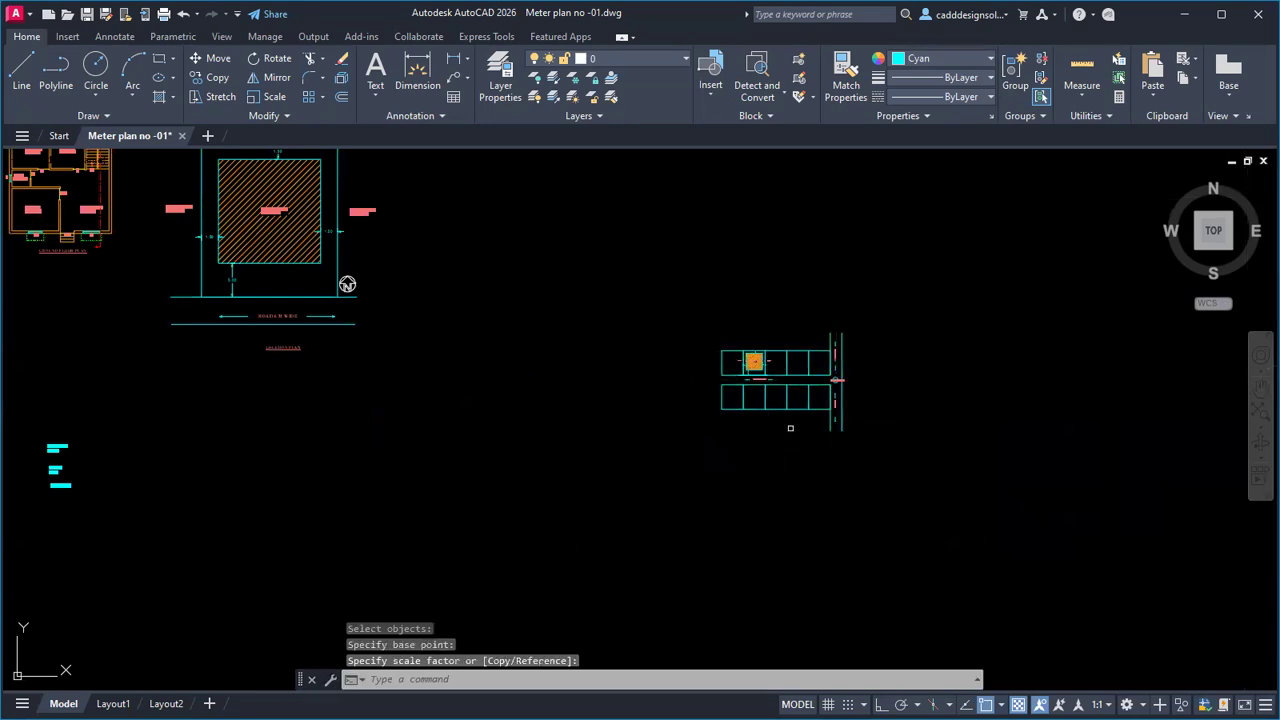
Step: Move the scaled wider site plan block to just beside the hatched plot drawing, on the side of the north symbol
type("m")
key("Return")
left_click(849, 449)
left_click(776, 386)
key("Return")
left_click(785, 410)
scroll(647, 385, "down", 2)
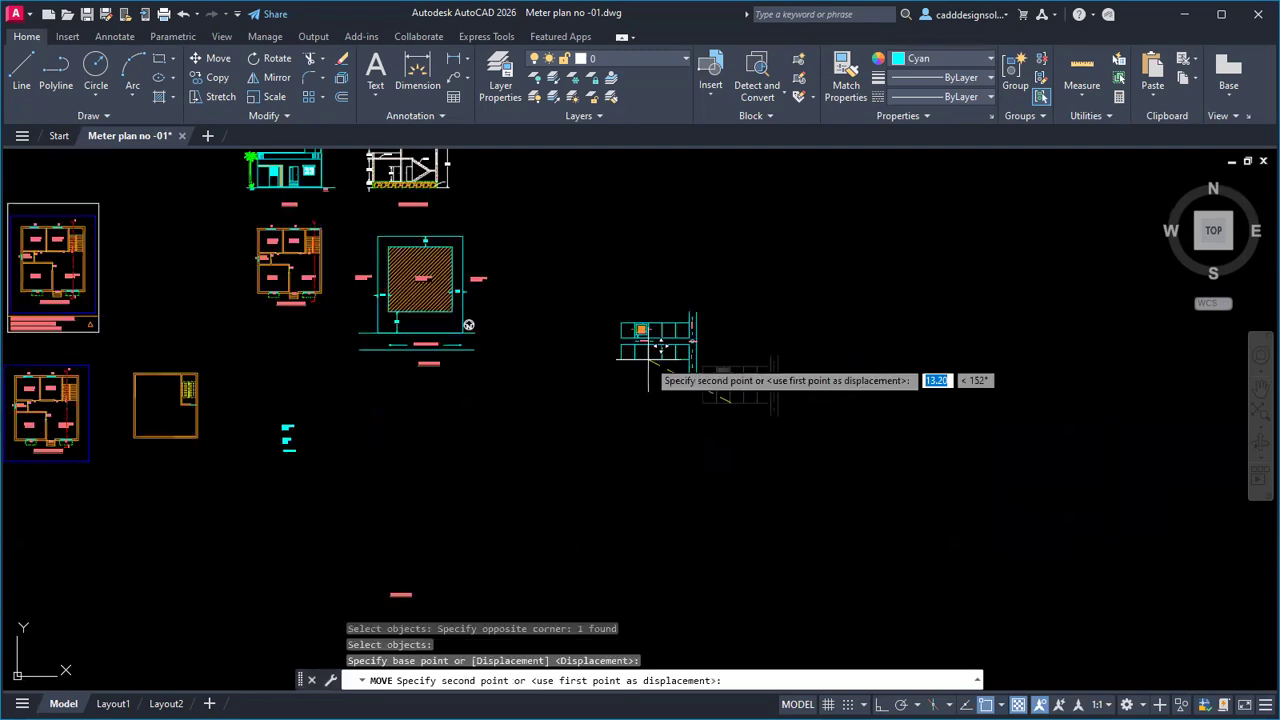
scroll(660, 345, "up", 2)
middle_click_drag(595, 298, 634, 356)
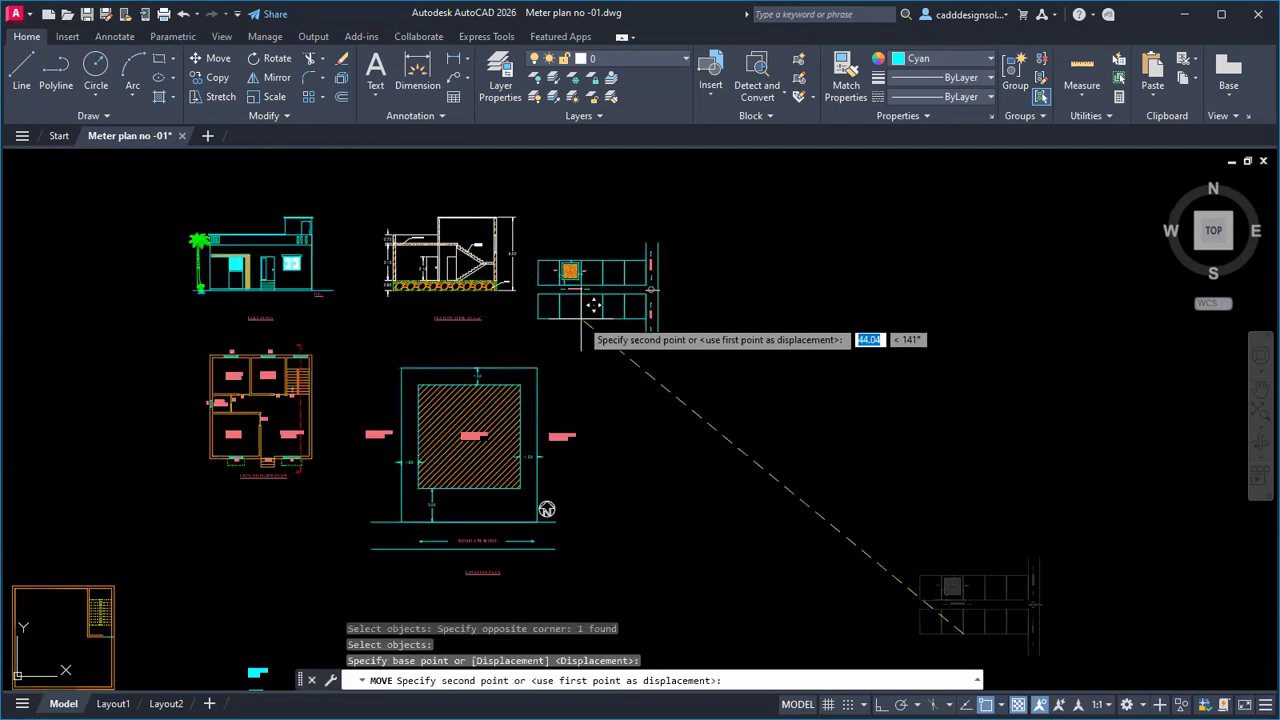
left_click(641, 486)
Step: Move the "LOCATION PLAN" title from below the hatched plot drawing to beneath the wider site plan block
middle_click_drag(851, 494, 1065, 452)
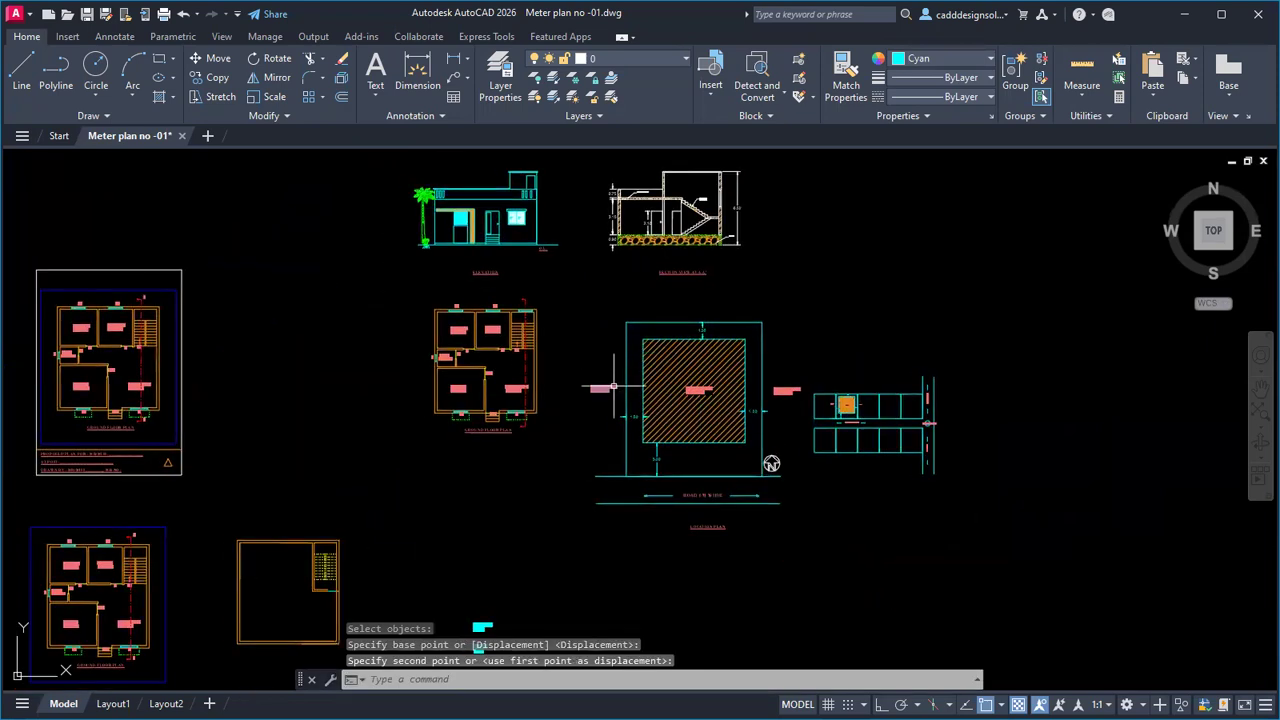
scroll(613, 386, "up", 4)
scroll(612, 410, "down", 3)
scroll(865, 450, "up", 1)
mouse_move(880, 450)
middle_mouse_down()
mouse_move(950, 472)
mouse_move(803, 335)
middle_mouse_up()
type("M")
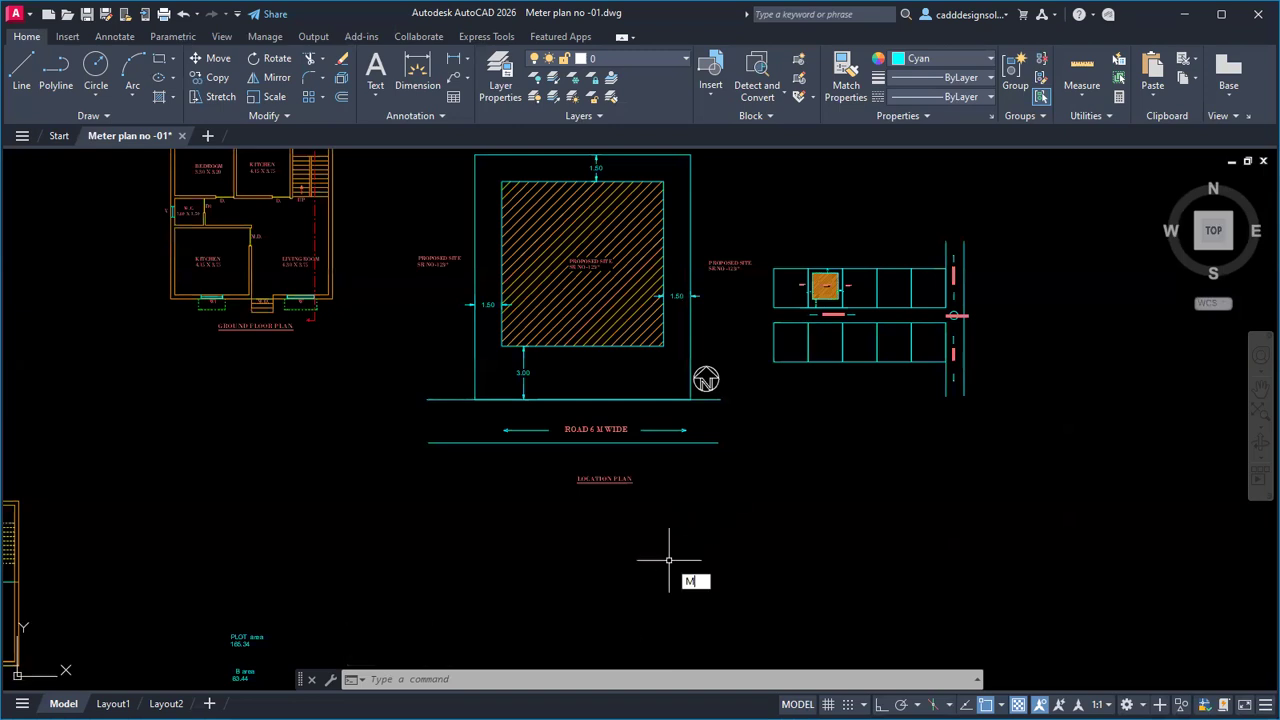
key("Return")
left_click(605, 480)
key("Return")
left_click(617, 504)
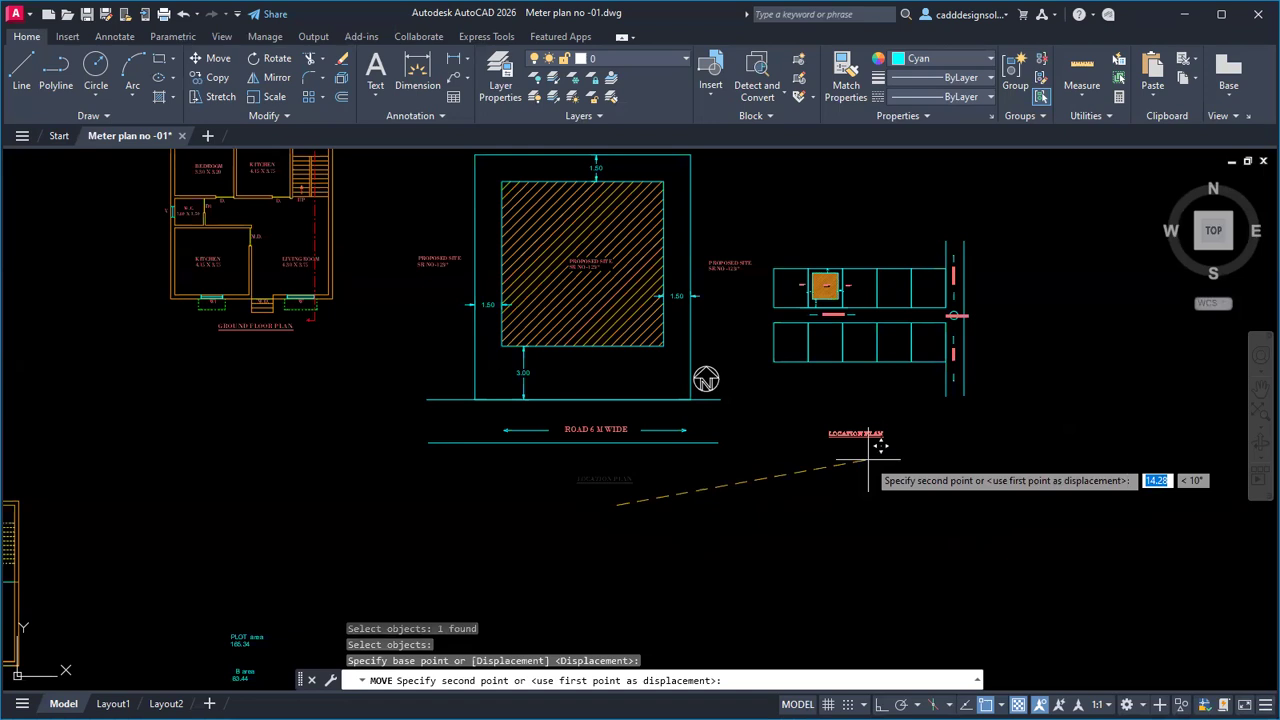
left_click(868, 460)
key("Escape")
key("Escape")
Step: Copy the "LOCATION PLAN" title from under the wider site plan block to below the 6 m wide road of the hatched plot
type("c")
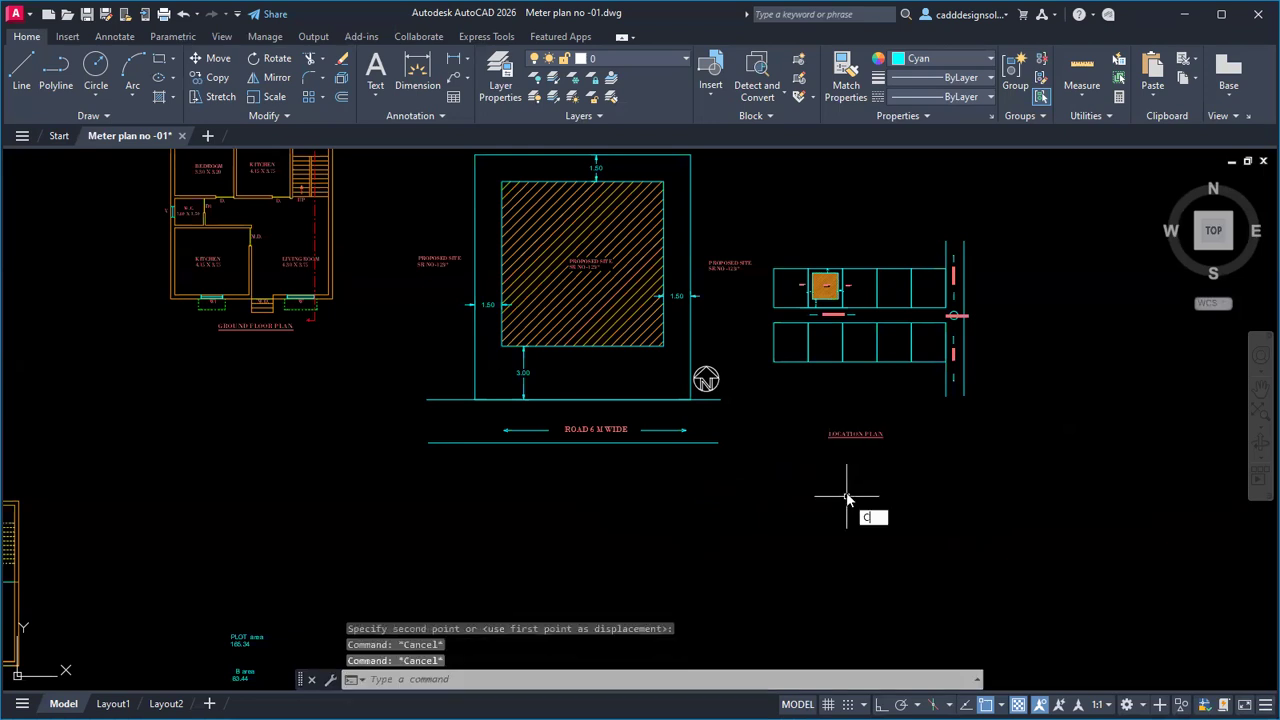
type("o")
key("Return")
left_click(857, 436)
key("Return")
left_click(857, 460)
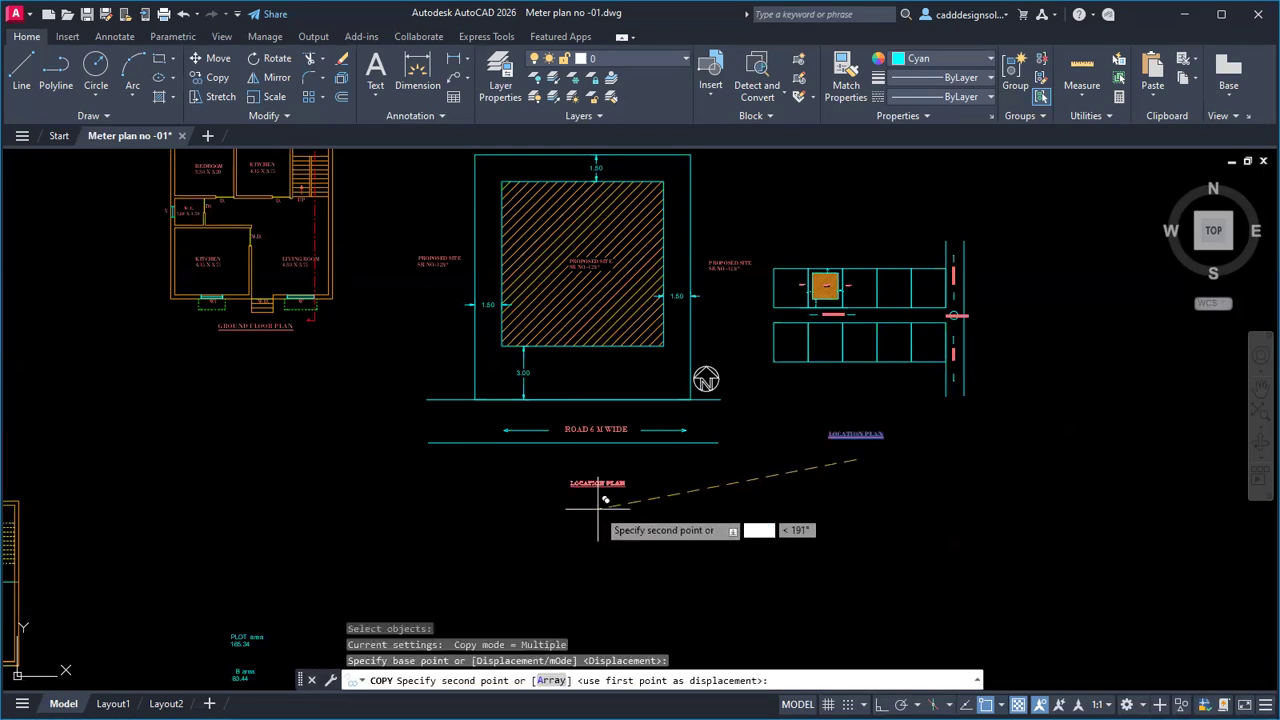
left_click(604, 498)
key("Escape")
key("Escape")
Step: Open the copied "LOCATION PLAN" title below the hatched plot's road for text editing
double_click(619, 483)
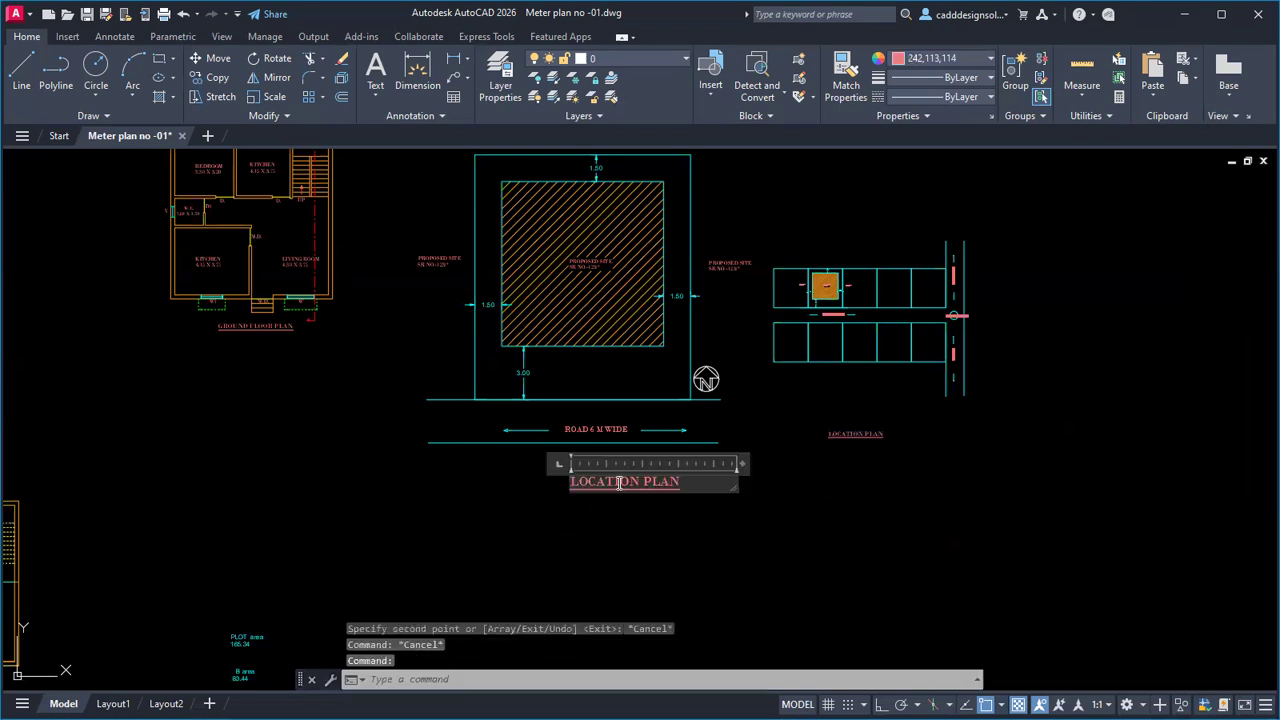
Step: Change the copied LOCATION PLAN title beneath the 6 m wide road to read SITE PLAN
left_click_drag(639, 482, 515, 490)
type("SITE")
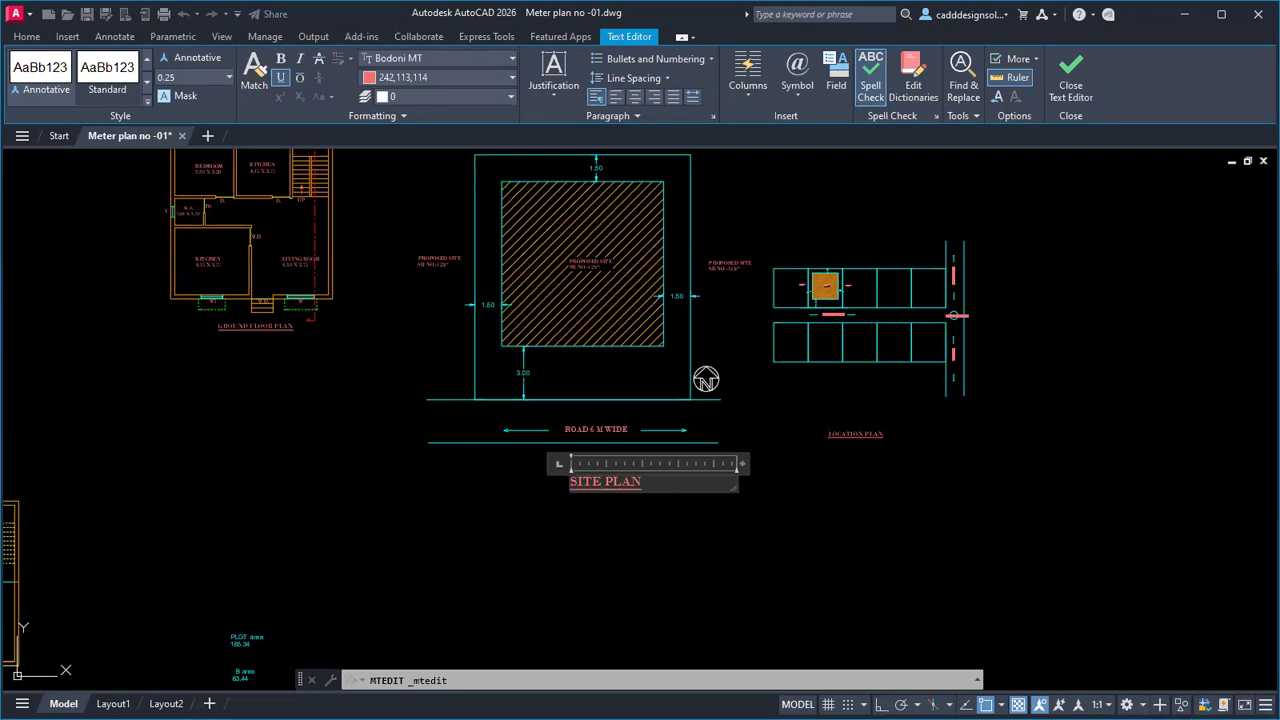
left_click(871, 486)
key("Escape")
key("Escape")
Step: Examine the site plan and location plan with their titles, along with the surrounding elevation, section and floor plan drawings
scroll(846, 443, "down", 3)
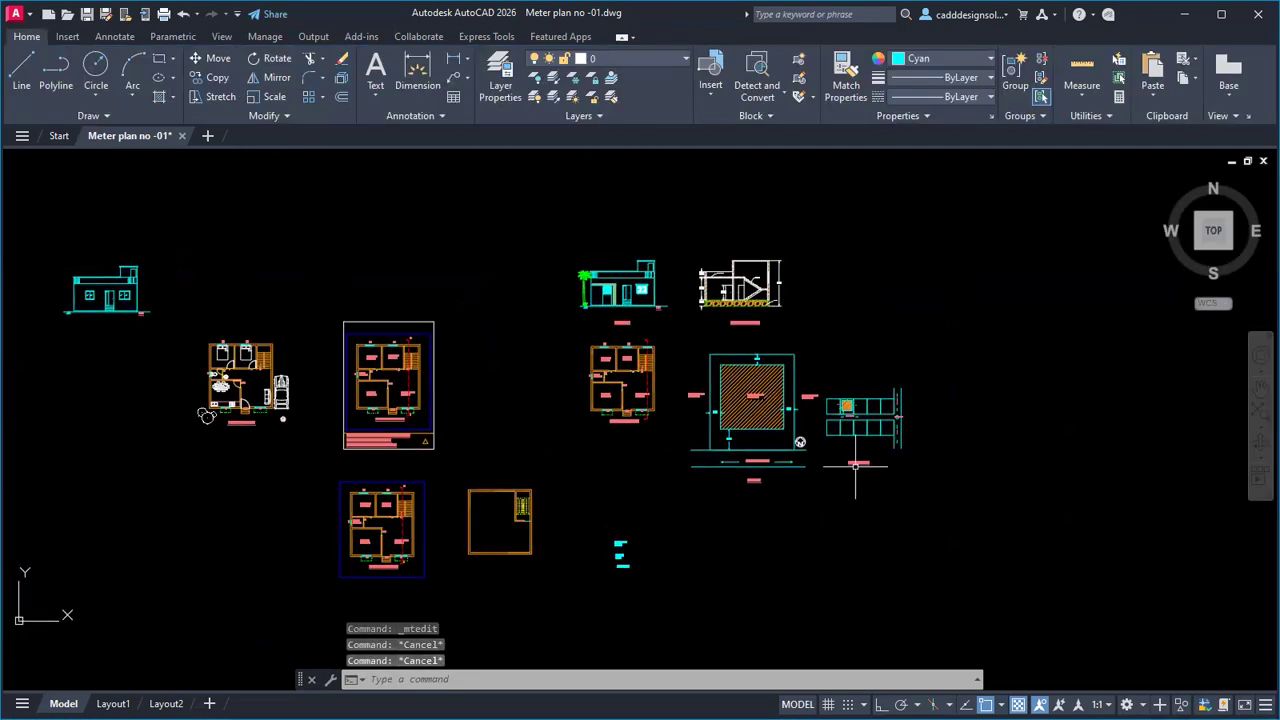
scroll(855, 465, "up", 3)
scroll(903, 466, "down", 2)
scroll(914, 480, "up", 2)
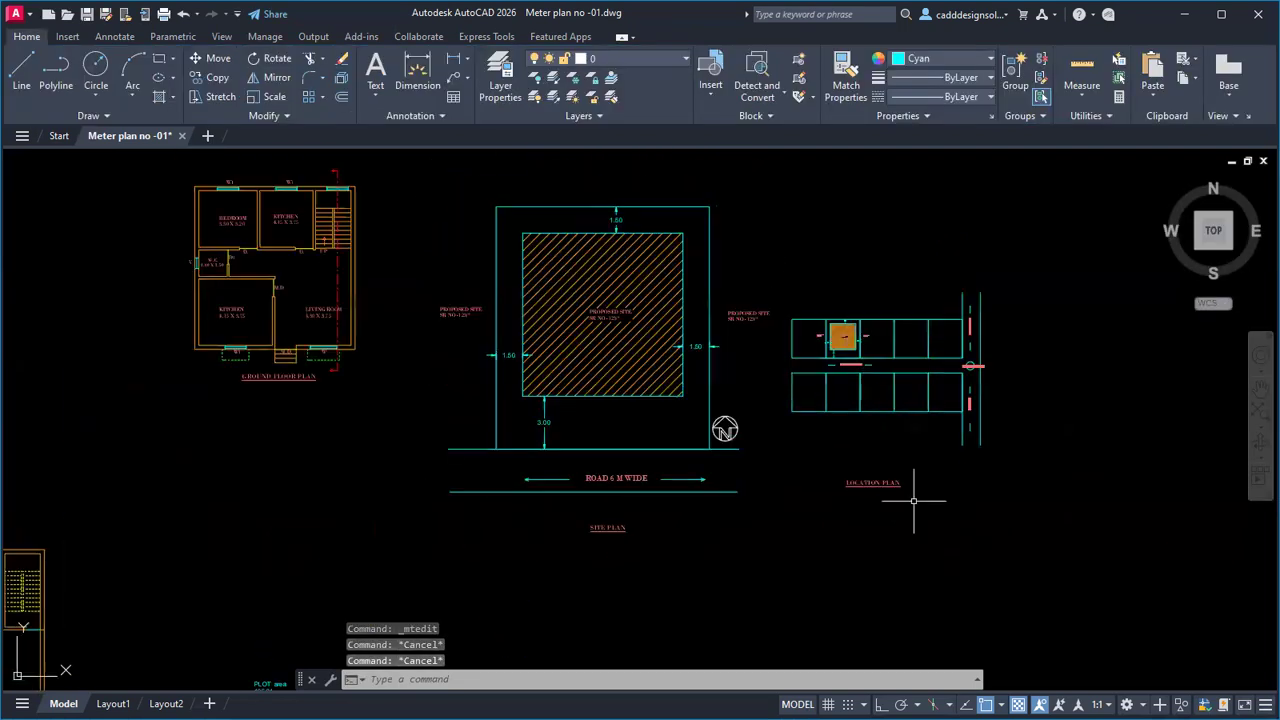
scroll(913, 500, "down", 3)
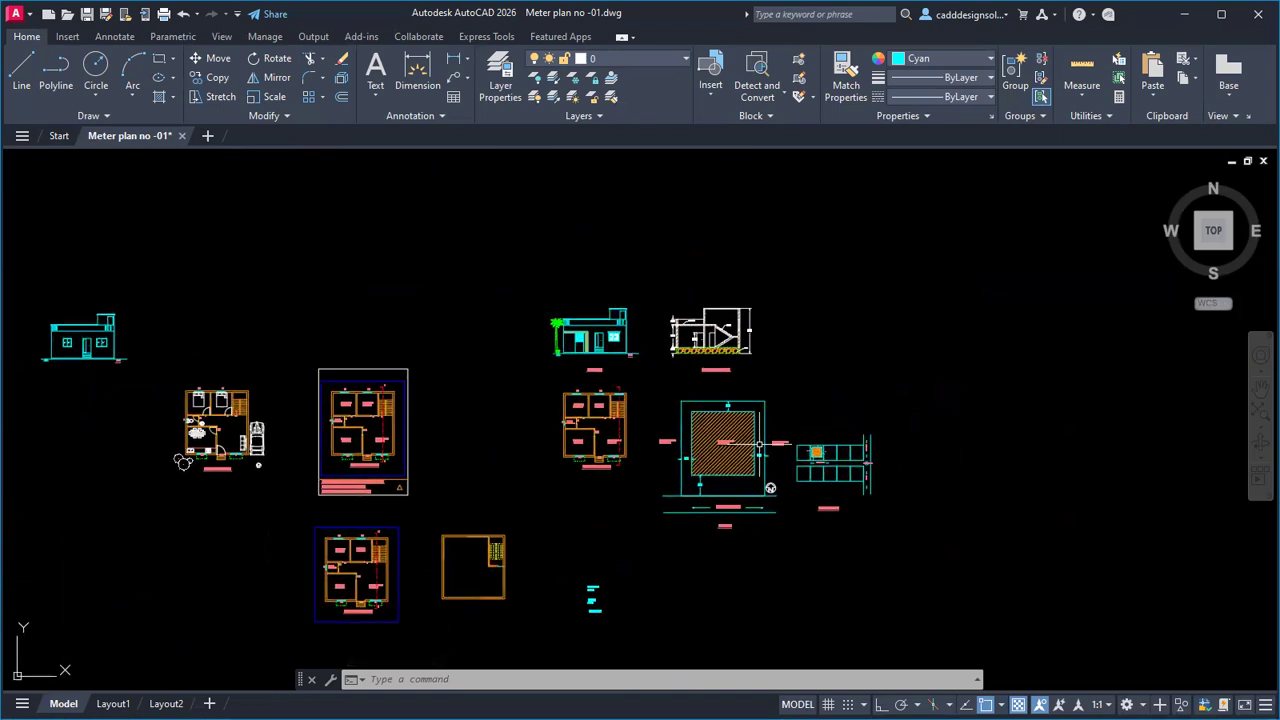
scroll(790, 445, "up", 2)
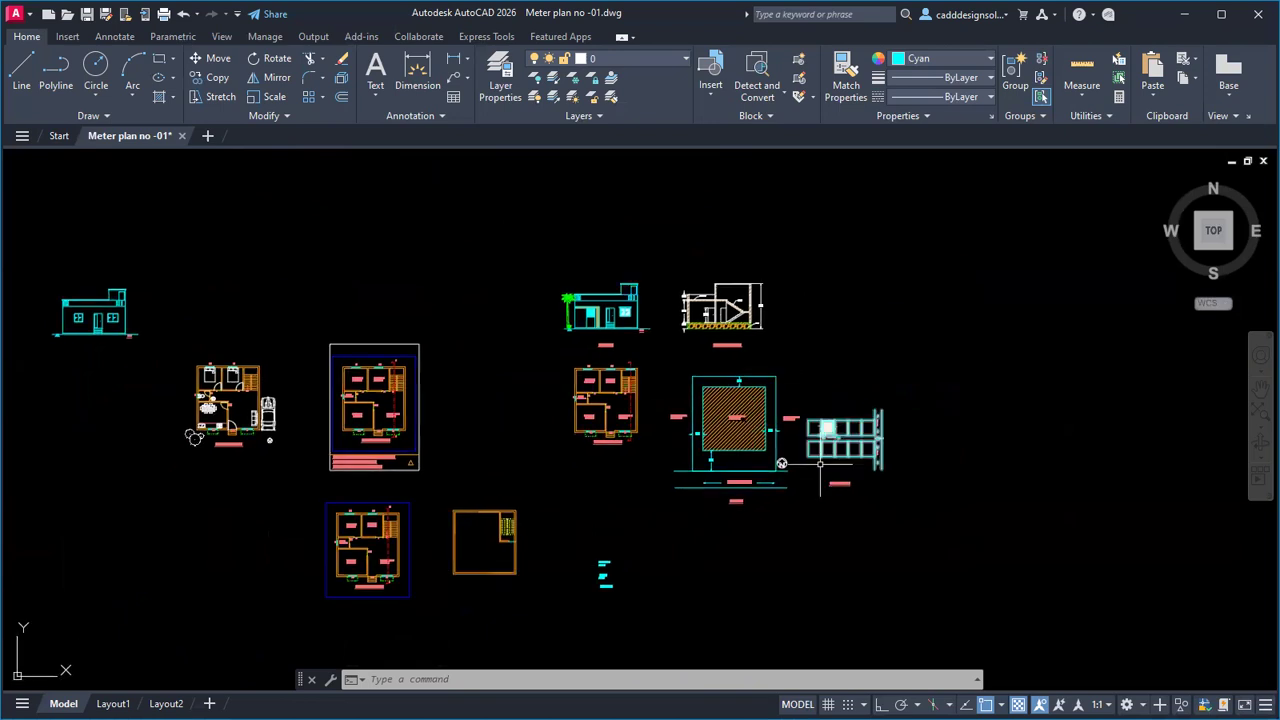
middle_click_drag(844, 477, 844, 471)
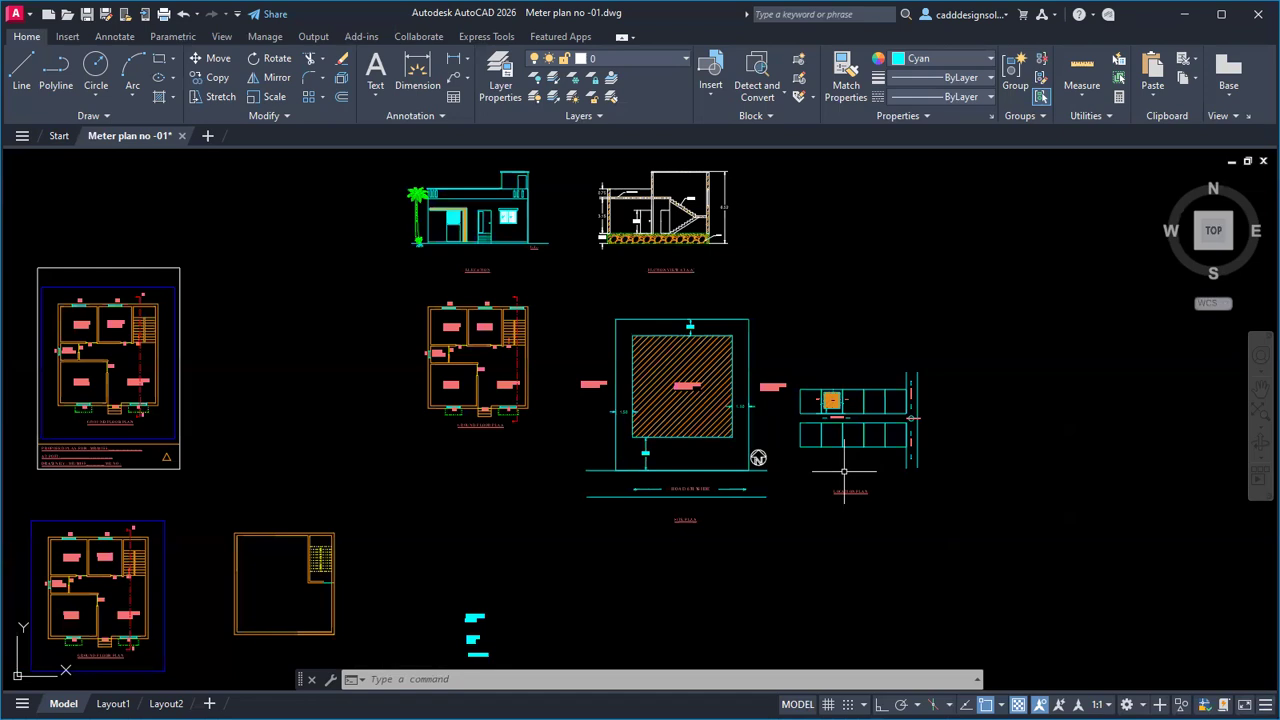
middle_click_drag(808, 363, 766, 386)
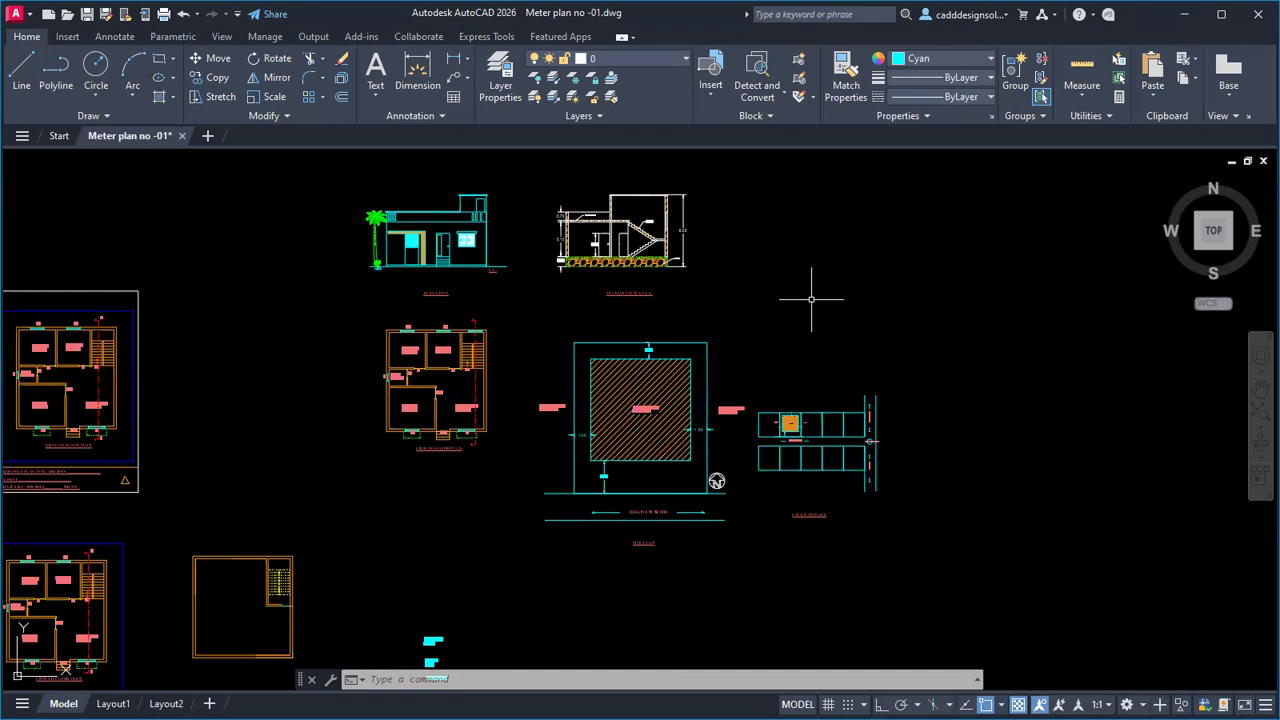
scroll(790, 366, "up", 3)
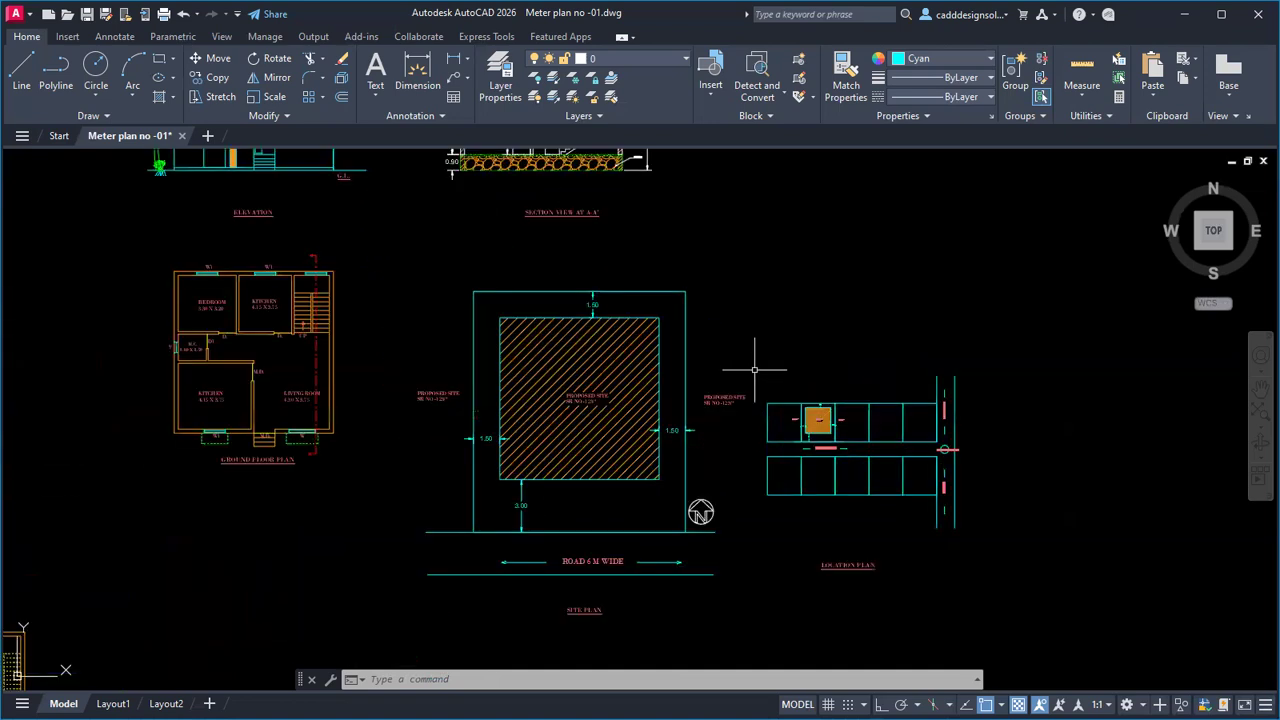
Step: Copy the hatched building rectangle from the site plan to the empty area above the location plan
middle_click_drag(599, 393, 701, 367)
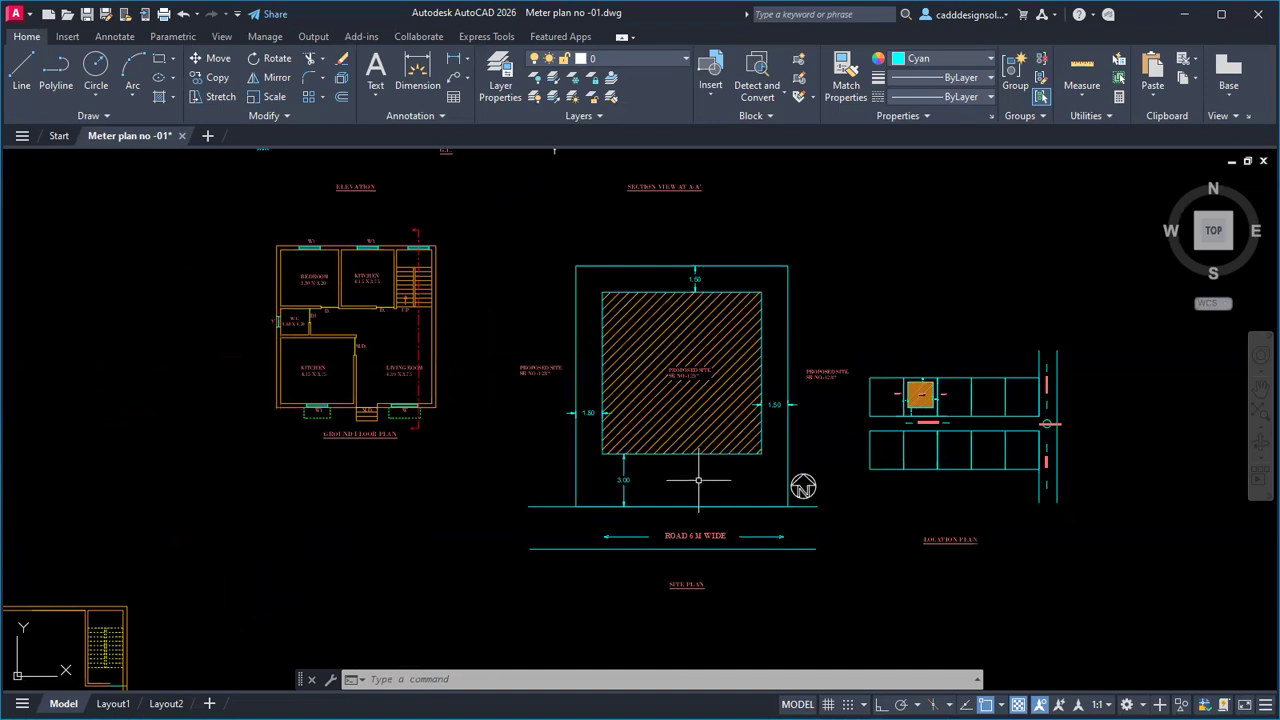
type("co")
key("Return")
left_click(725, 462)
left_click(699, 418)
key("Return")
left_click(687, 418)
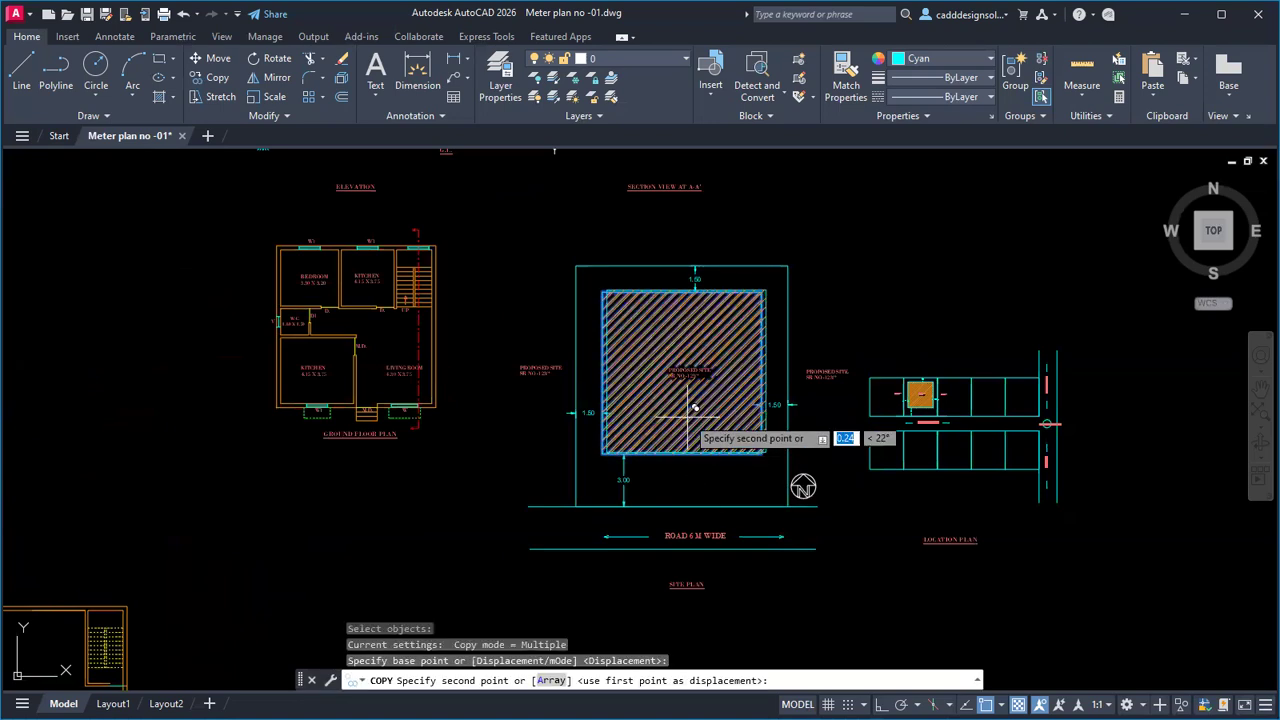
scroll(606, 443, "down", 2)
middle_click_drag(592, 432, 1001, 453)
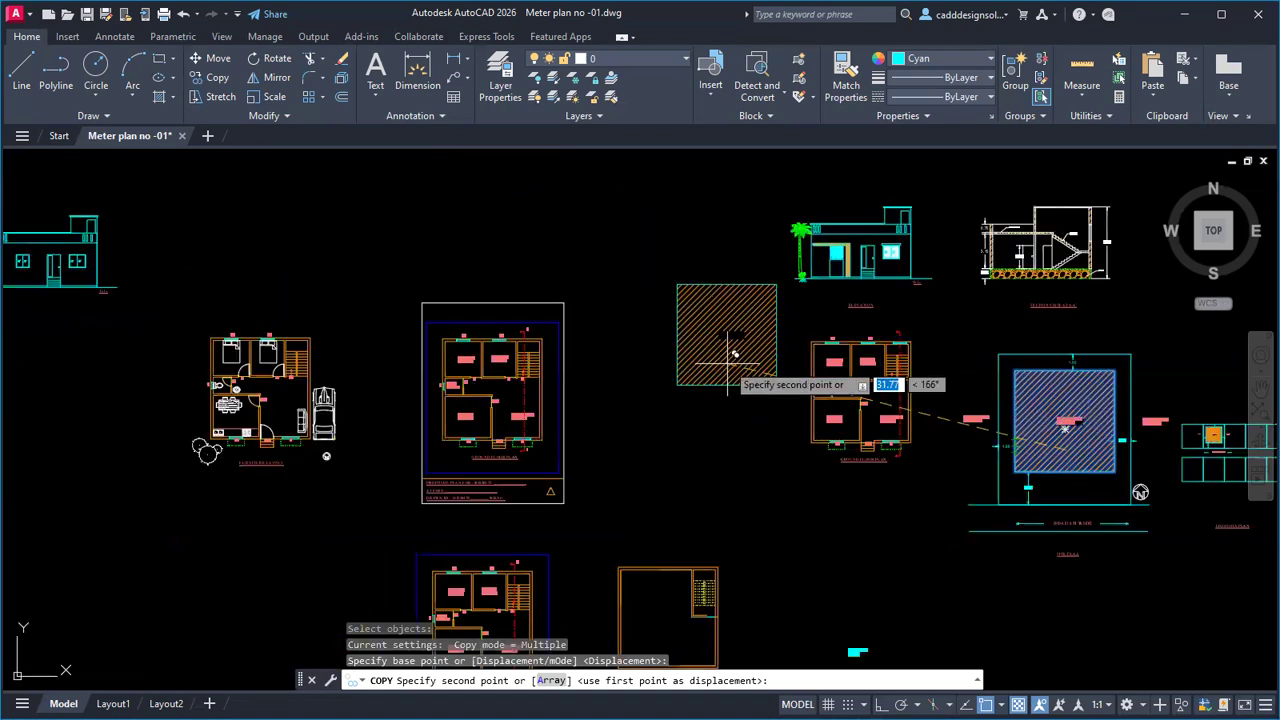
middle_click_drag(1050, 370, 740, 440)
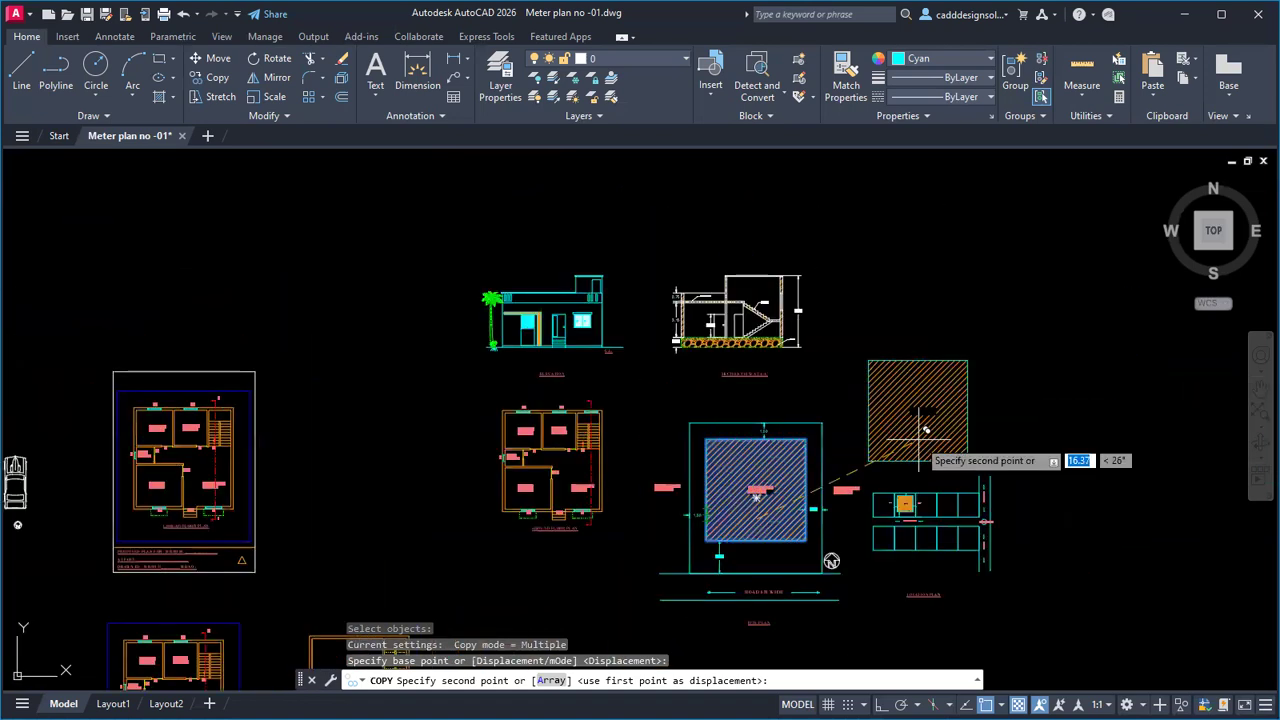
left_click(886, 378)
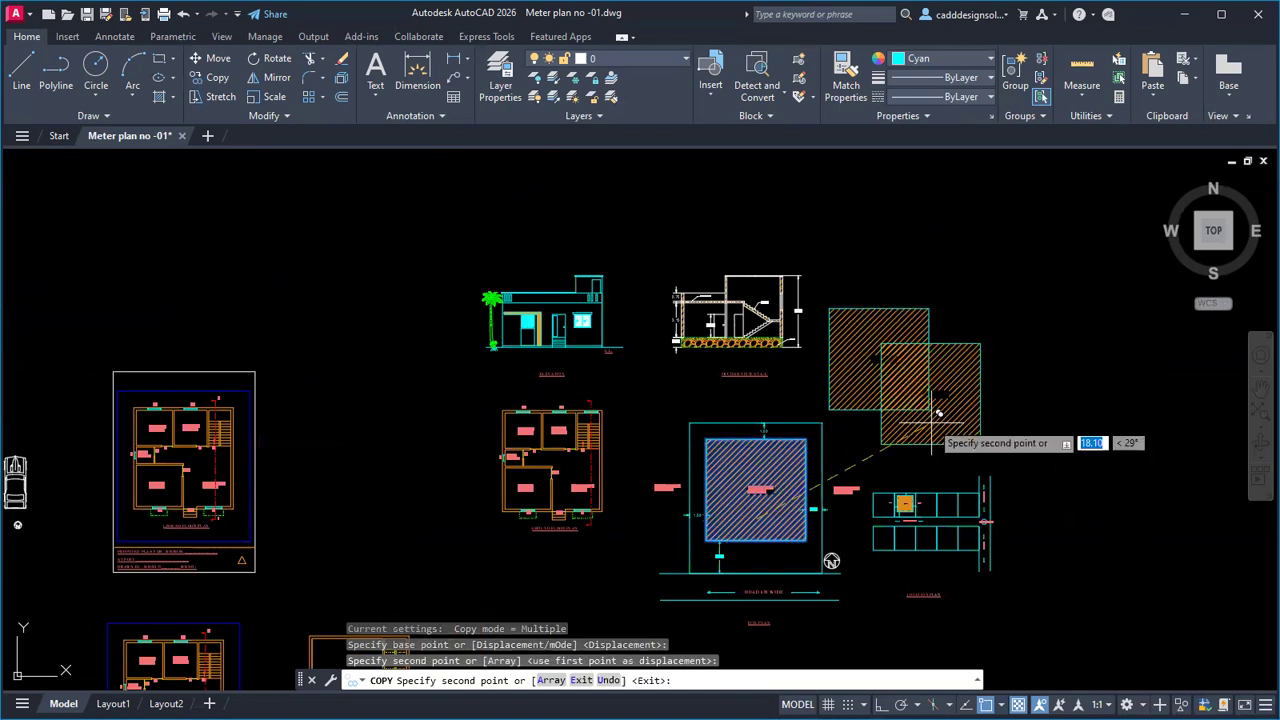
key("Escape")
key("Escape")
key("Escape")
type("co")
key("Return")
key("Escape")
key("Escape")
Step: Delete the hatch from the copied rectangle above the location plan, keeping only its outline
left_click(898, 392)
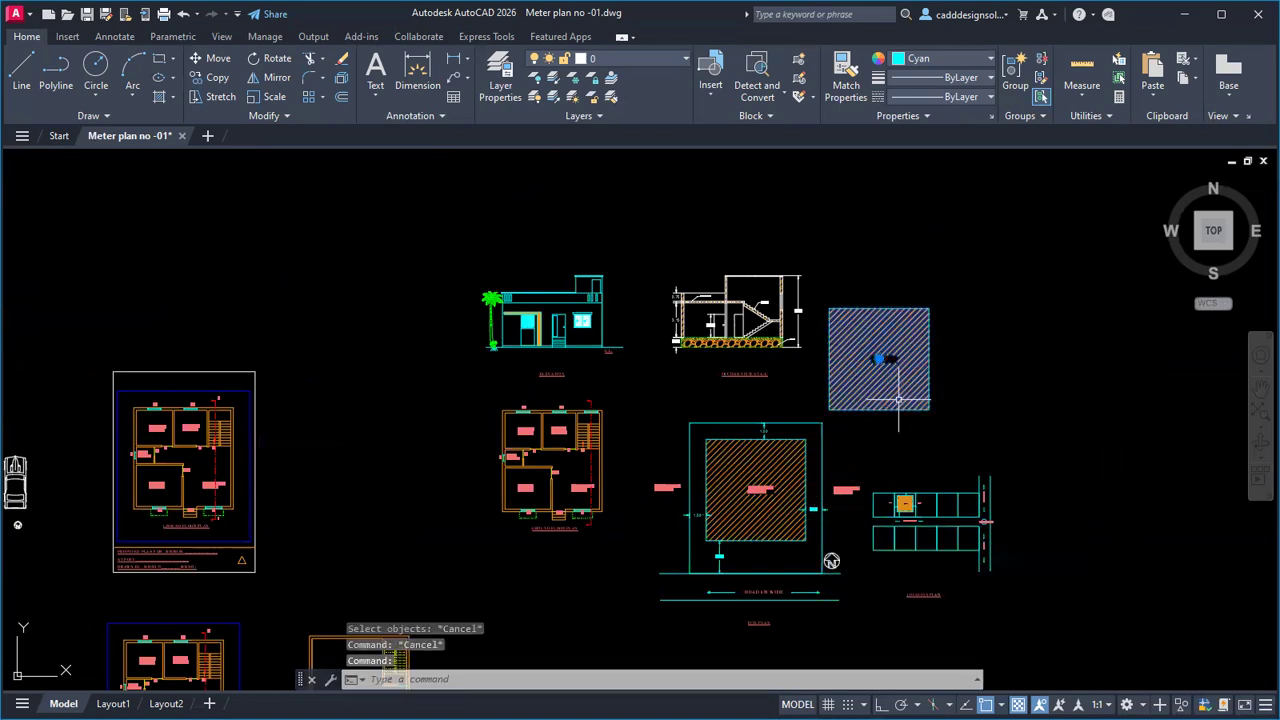
key("Delete")
middle_click_drag(894, 382, 887, 350)
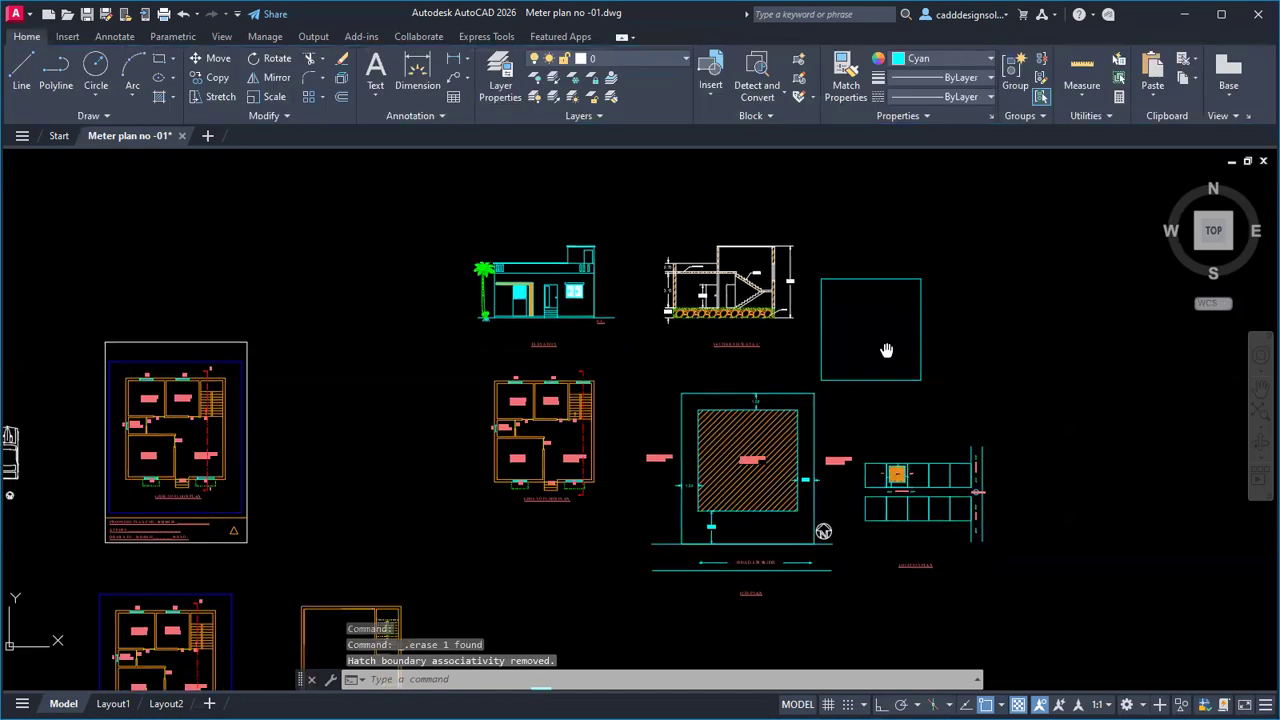
key("Escape")
Step: Add a linear dimension for the copied rectangle's width, placed below its lower edge
type("DIMLI")
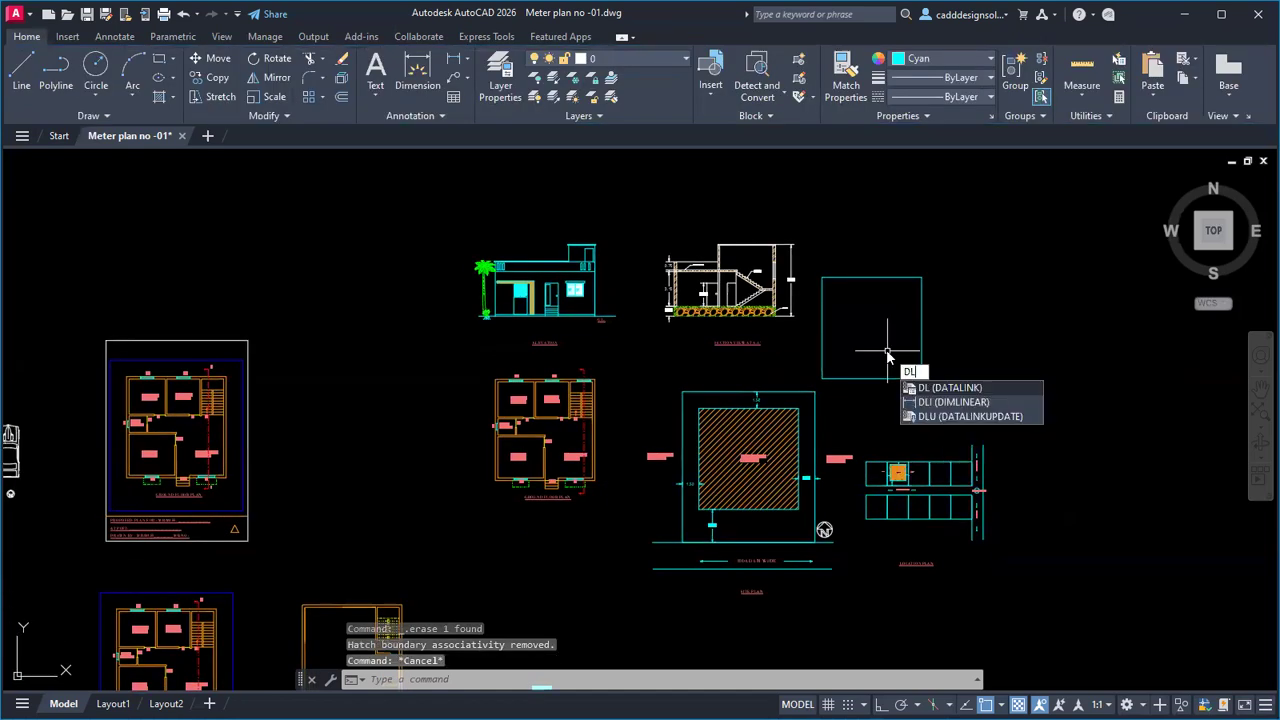
key("Return")
left_click(822, 378)
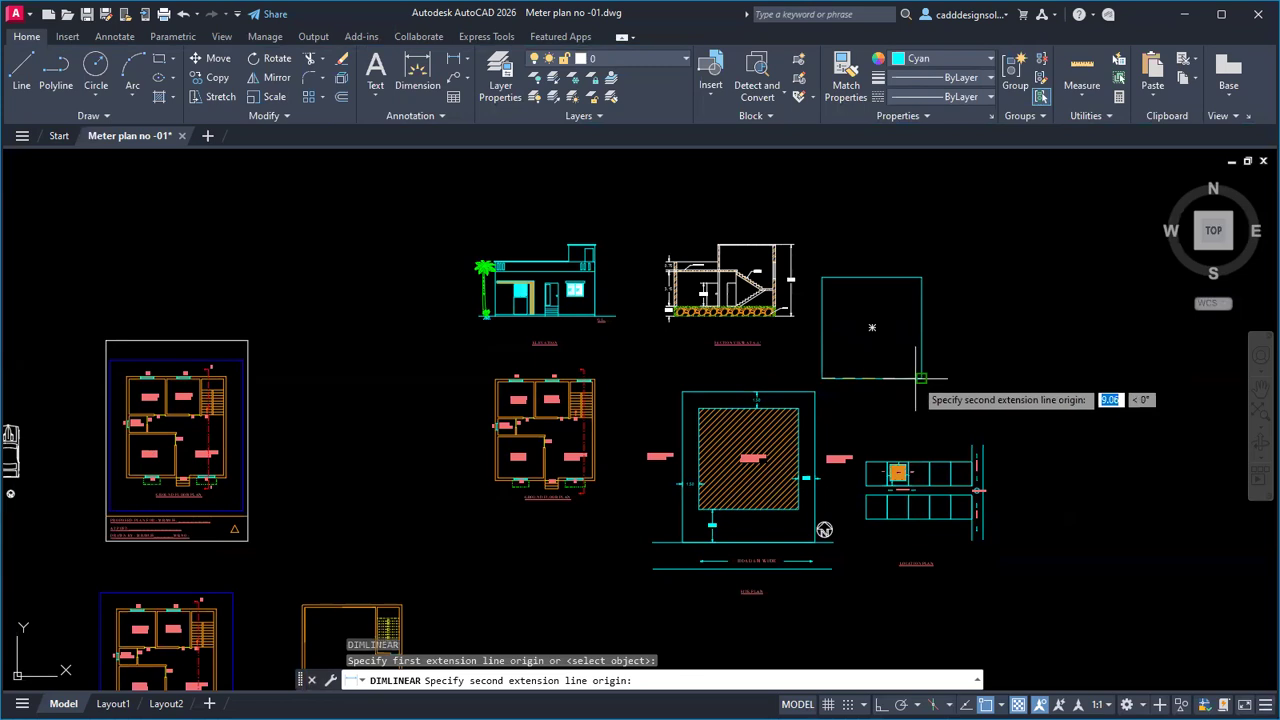
left_click(921, 378)
scroll(918, 385, "up", 4)
left_click(956, 391)
Step: Add a linear dimension for the copied rectangle's height, placed just outside its right edge
key("Return")
left_click(950, 358)
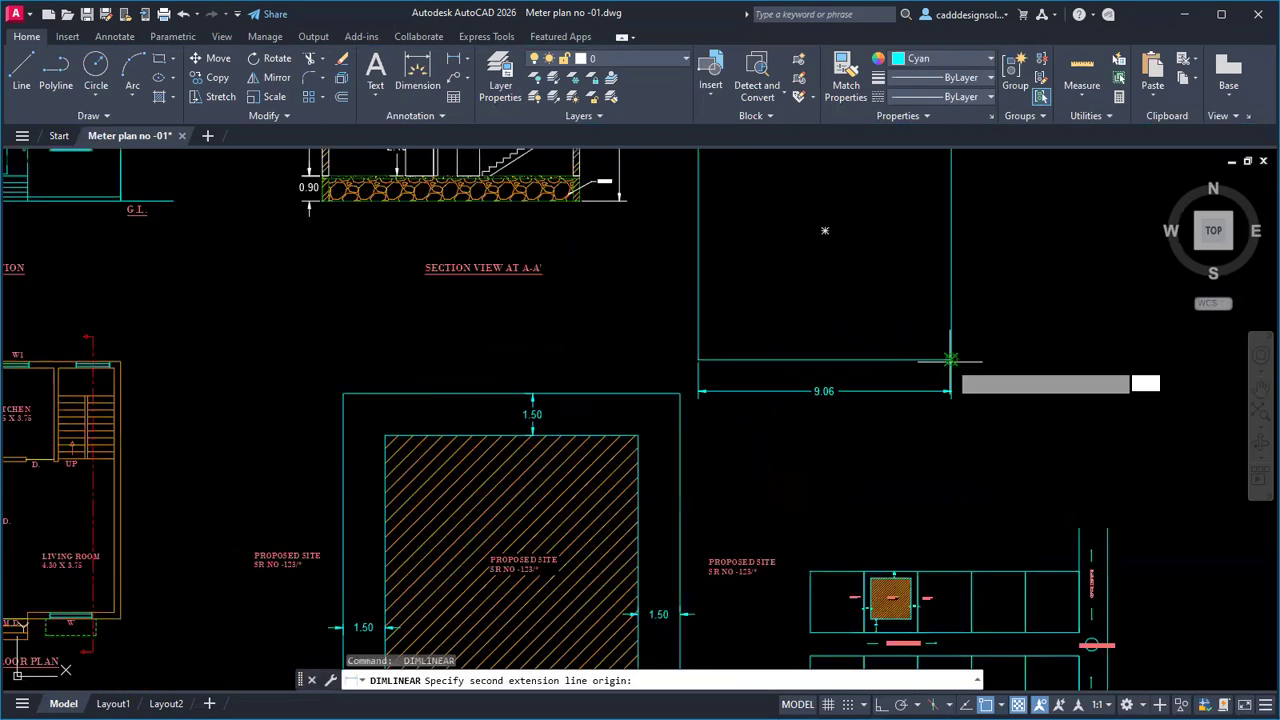
scroll(900, 330, "down", 3)
left_click(931, 273)
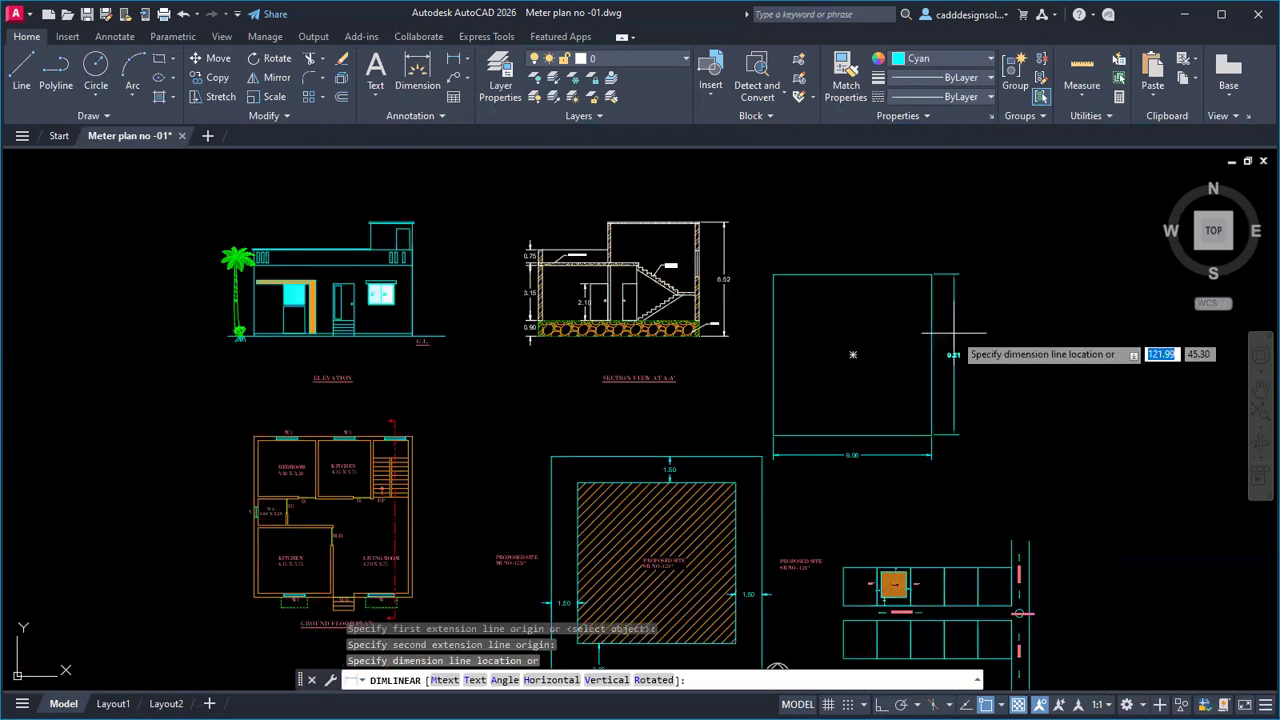
left_click(953, 355)
middle_click_drag(994, 481, 950, 451)
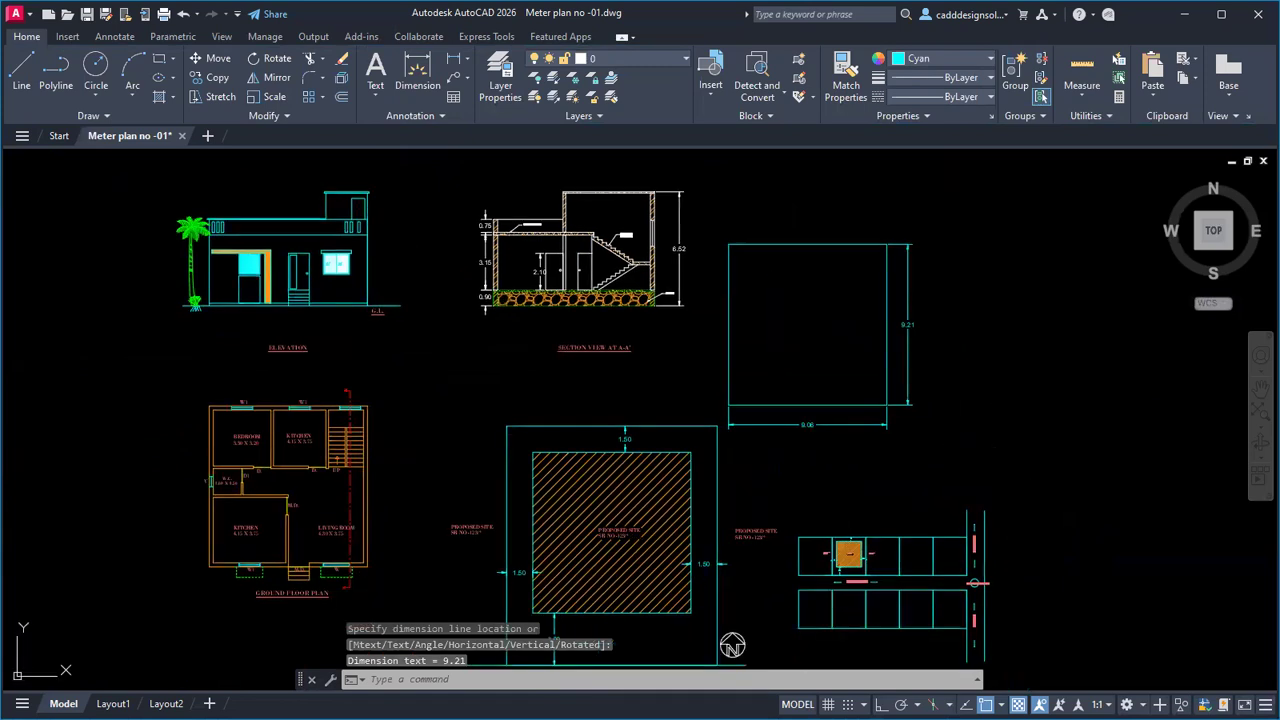
Step: Hatch the interior of the dimensioned rectangle with the orange diagonal line pattern at scale 3.00
type("h")
key("Return")
left_click(813, 360)
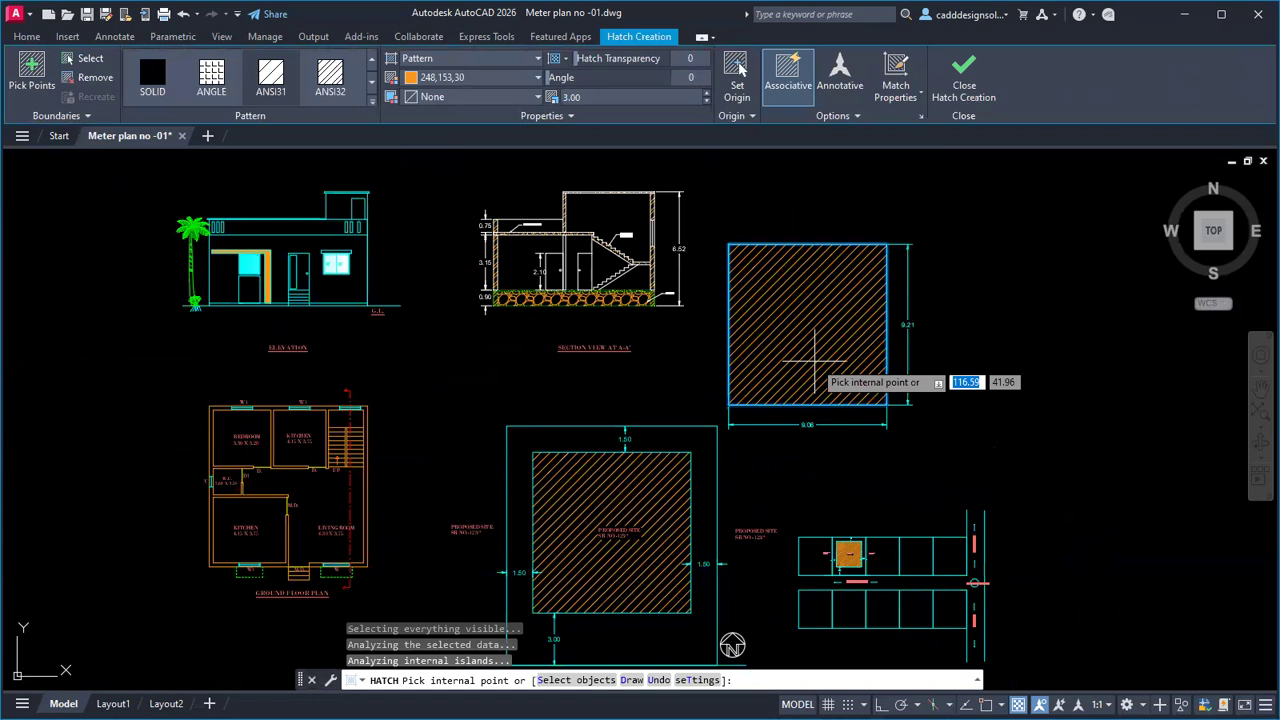
key("Escape")
Step: Move the hatched rectangle together with its two dimensions slightly upward, away from the site and location plans
scroll(847, 428, "down", 4)
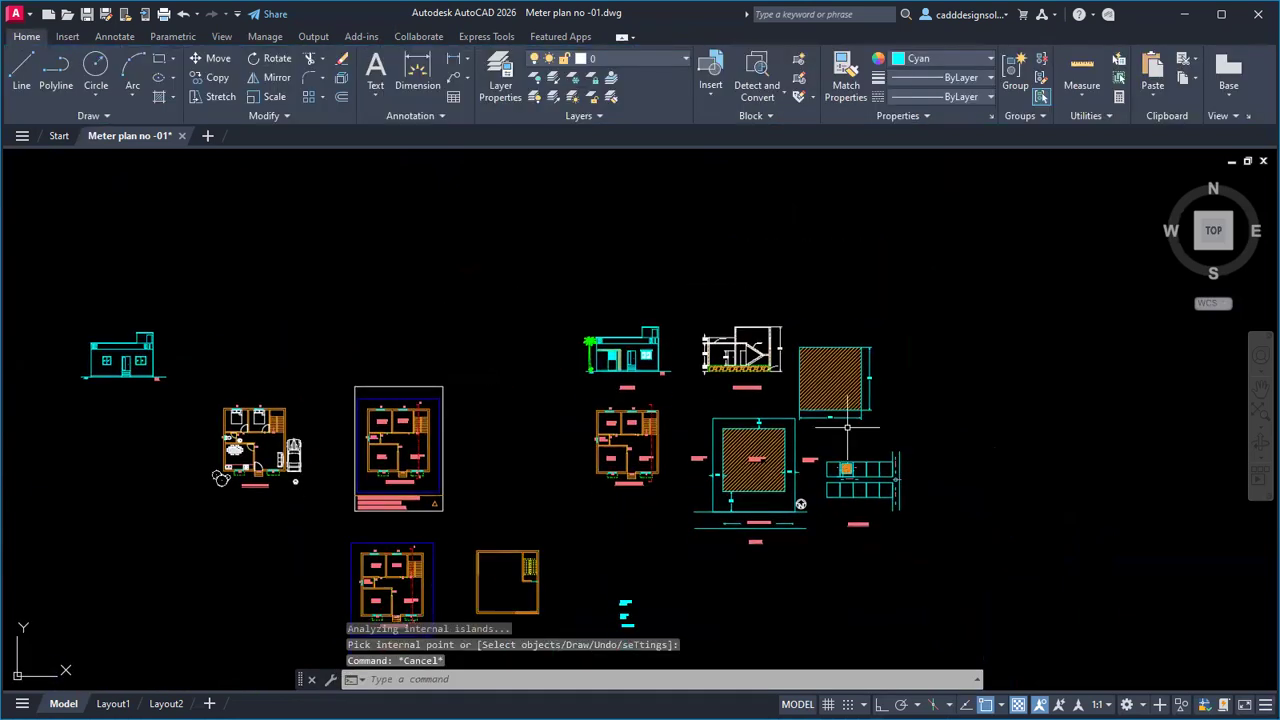
scroll(850, 430, "up", 4)
left_click(797, 338)
type("m")
key("Return")
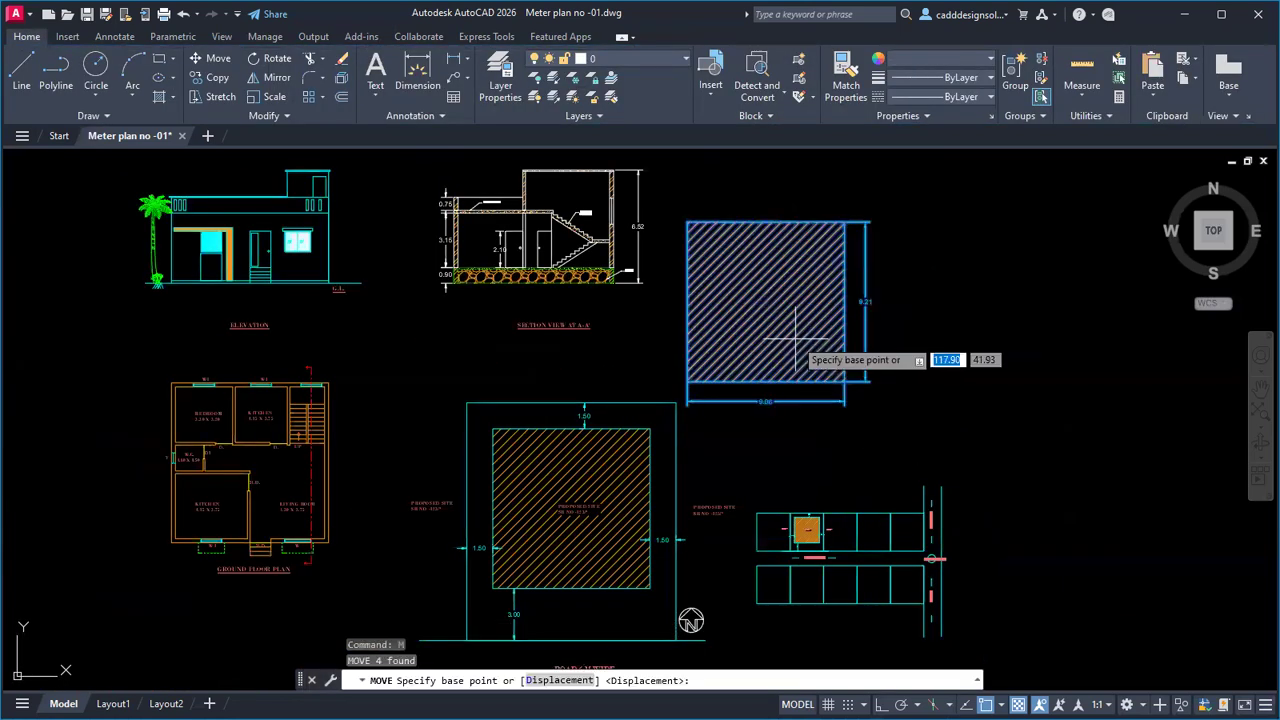
left_click(798, 338)
left_click(805, 308)
key("Escape")
key("Escape")
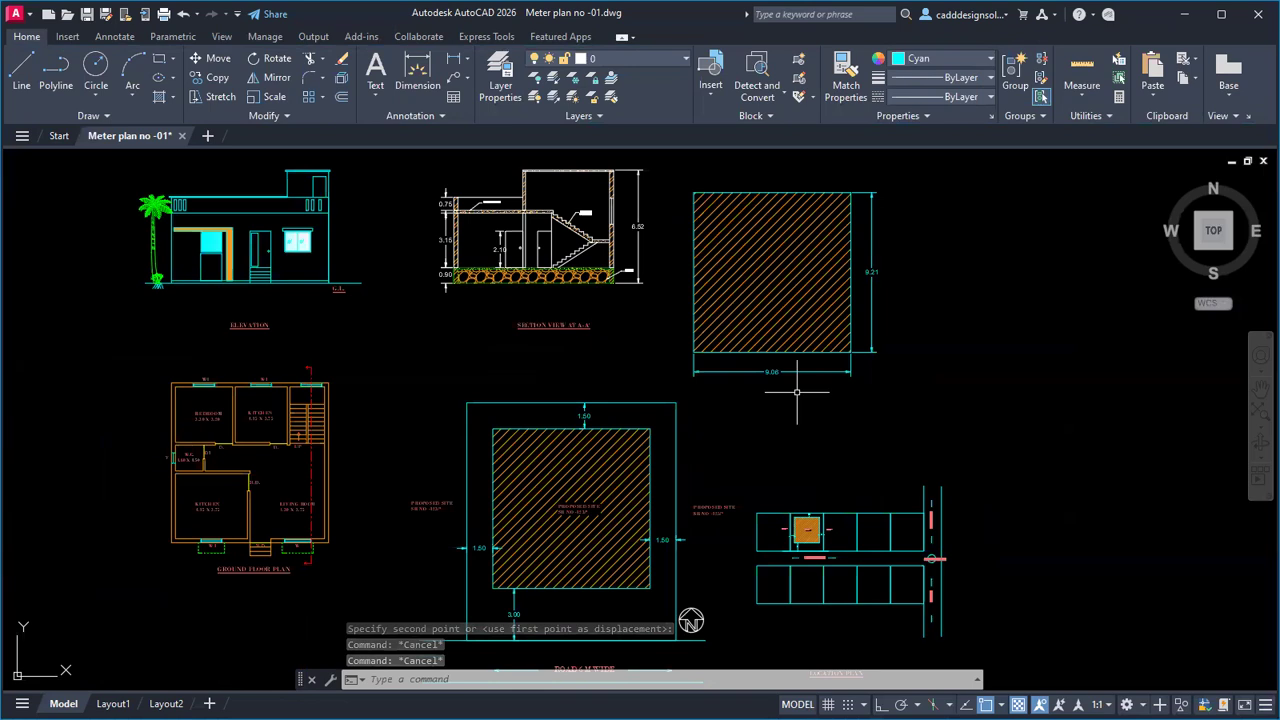
Step: Copy the SITE PLAN title to just below the width dimension of the new hatched rectangle
type("co")
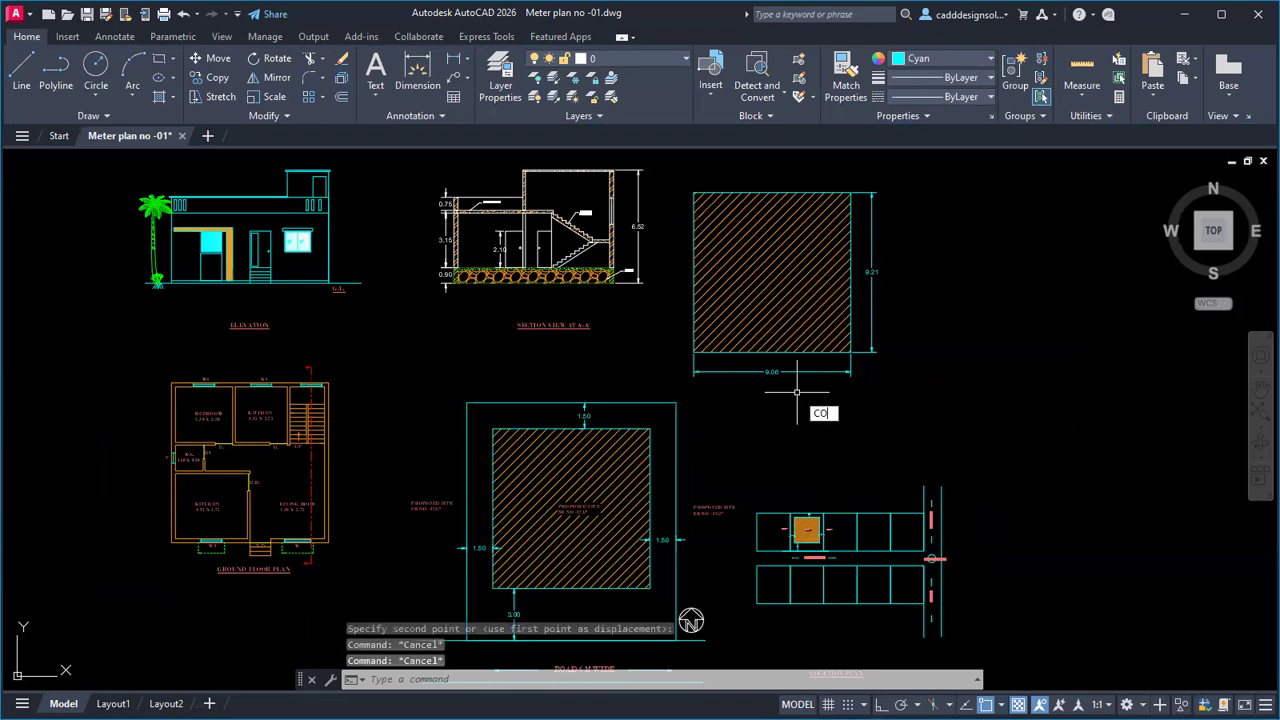
key("Return")
middle_click_drag(786, 414, 795, 294)
left_click(598, 598)
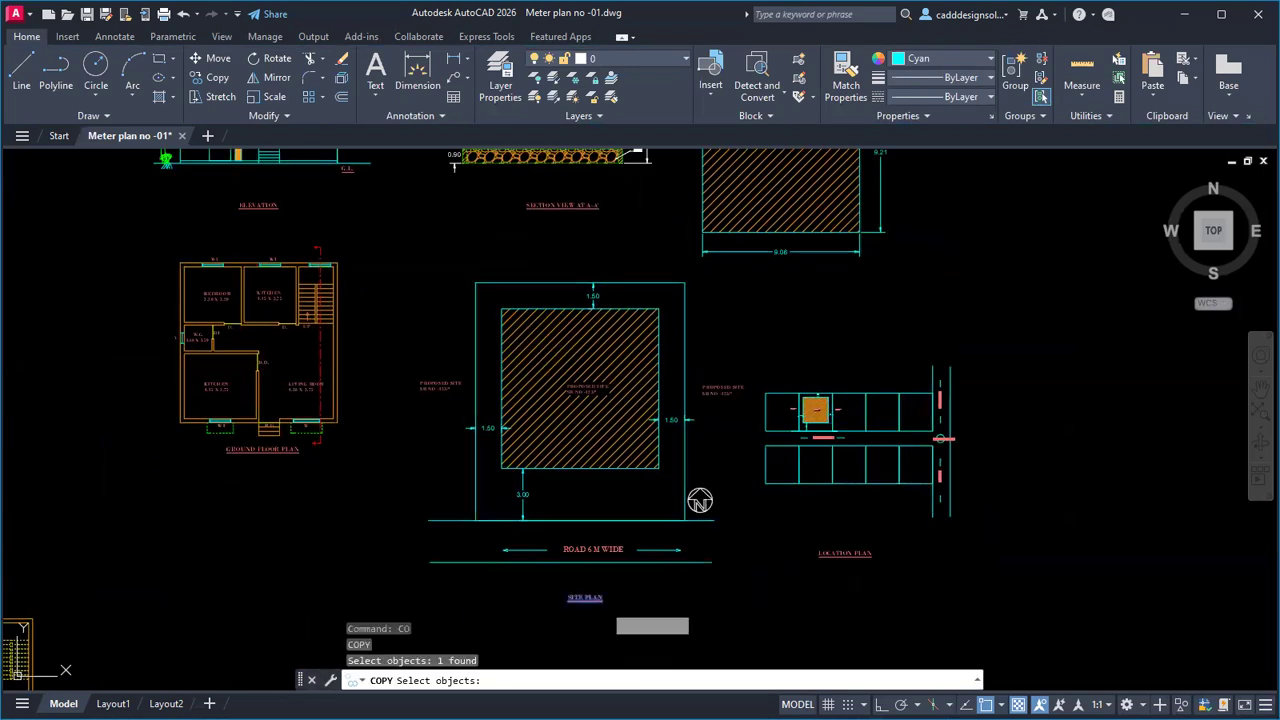
key("Return")
left_click(588, 597)
left_click(782, 271)
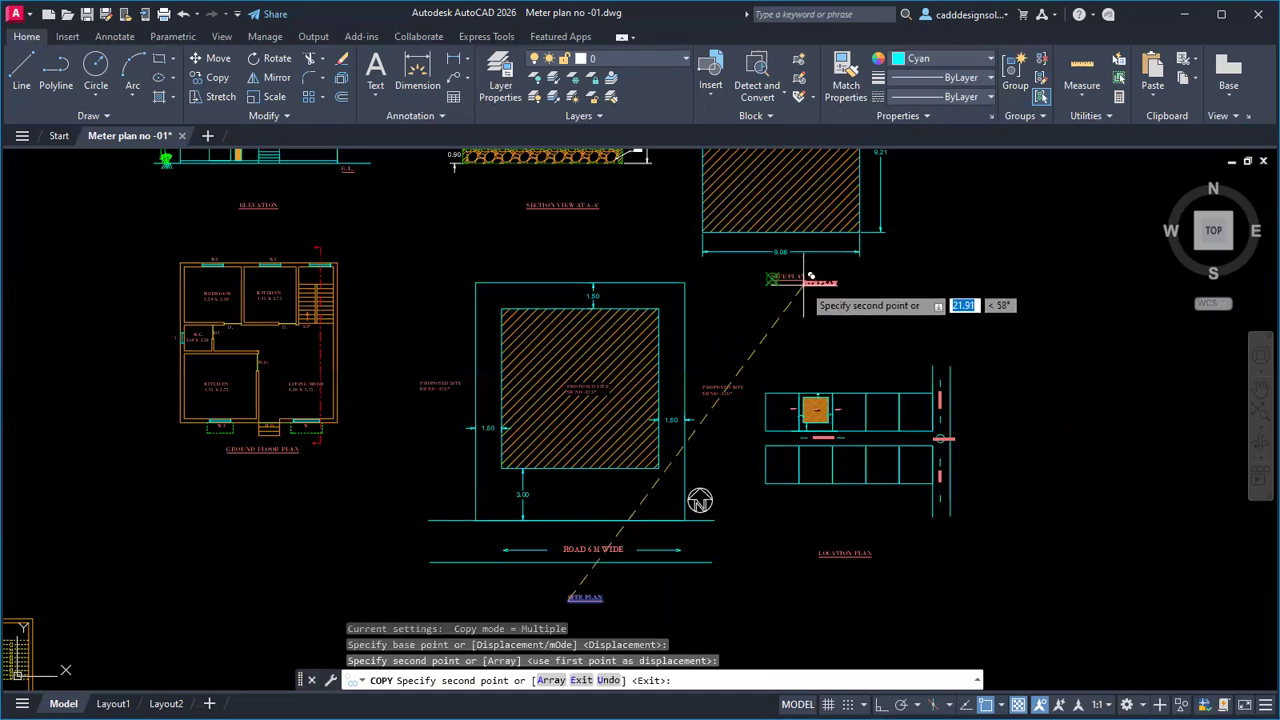
key("Escape")
key("Escape")
Step: Change the copied title under the new hatched rectangle to read AREA KEY PLAN
double_click(790, 277)
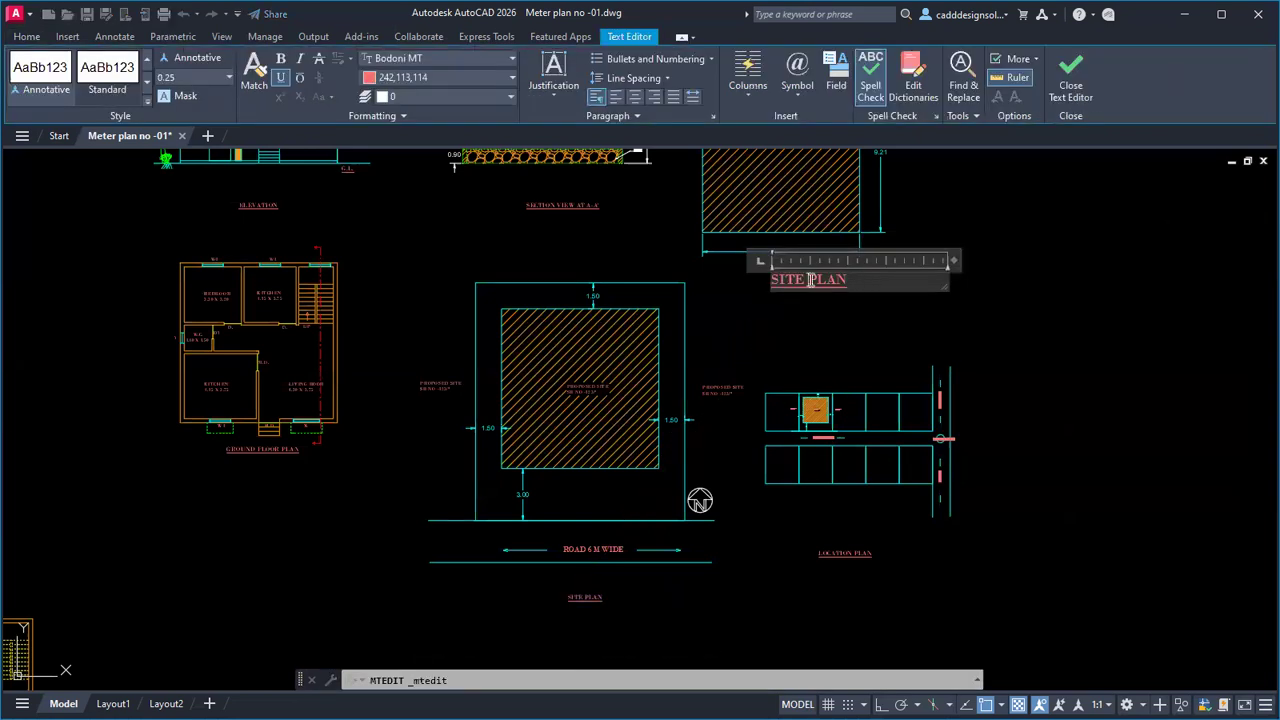
type("AREA ")
type("KEY")
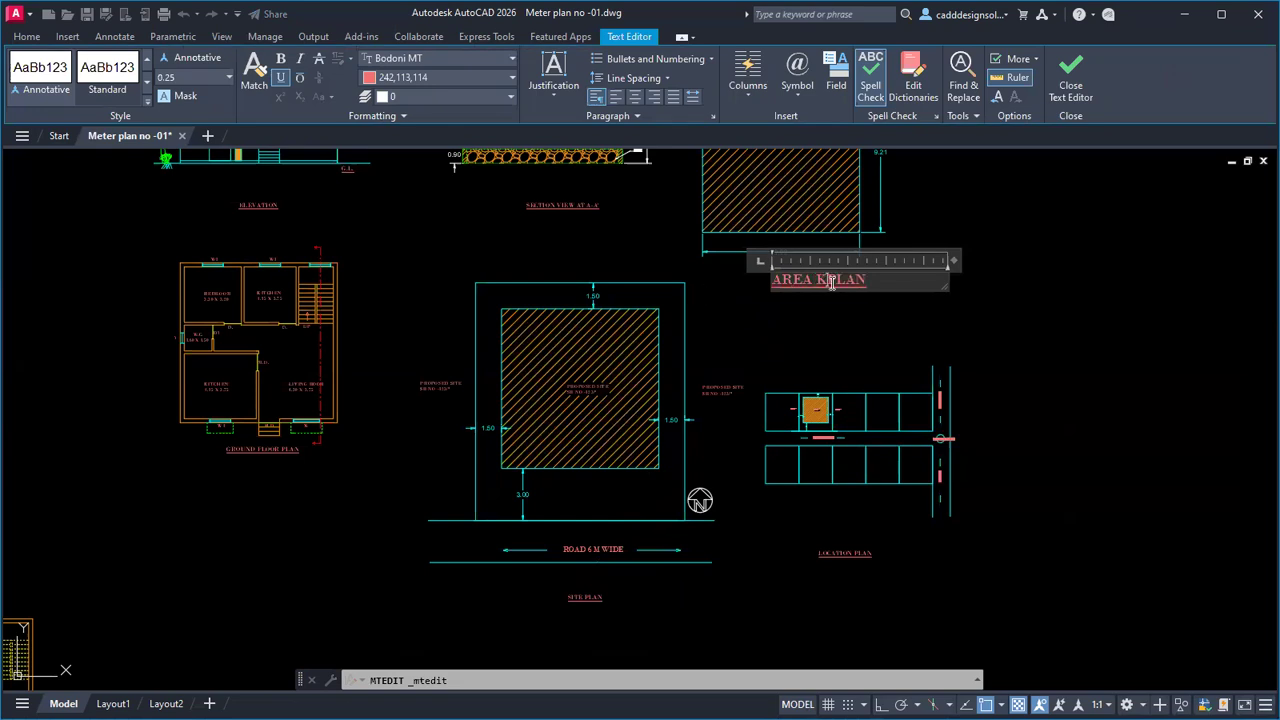
left_click(858, 334)
key("Escape")
key("Escape")
Step: Examine the area key plan with its title and dimensions, and its placement among the other drawings
scroll(858, 334, "down", 2)
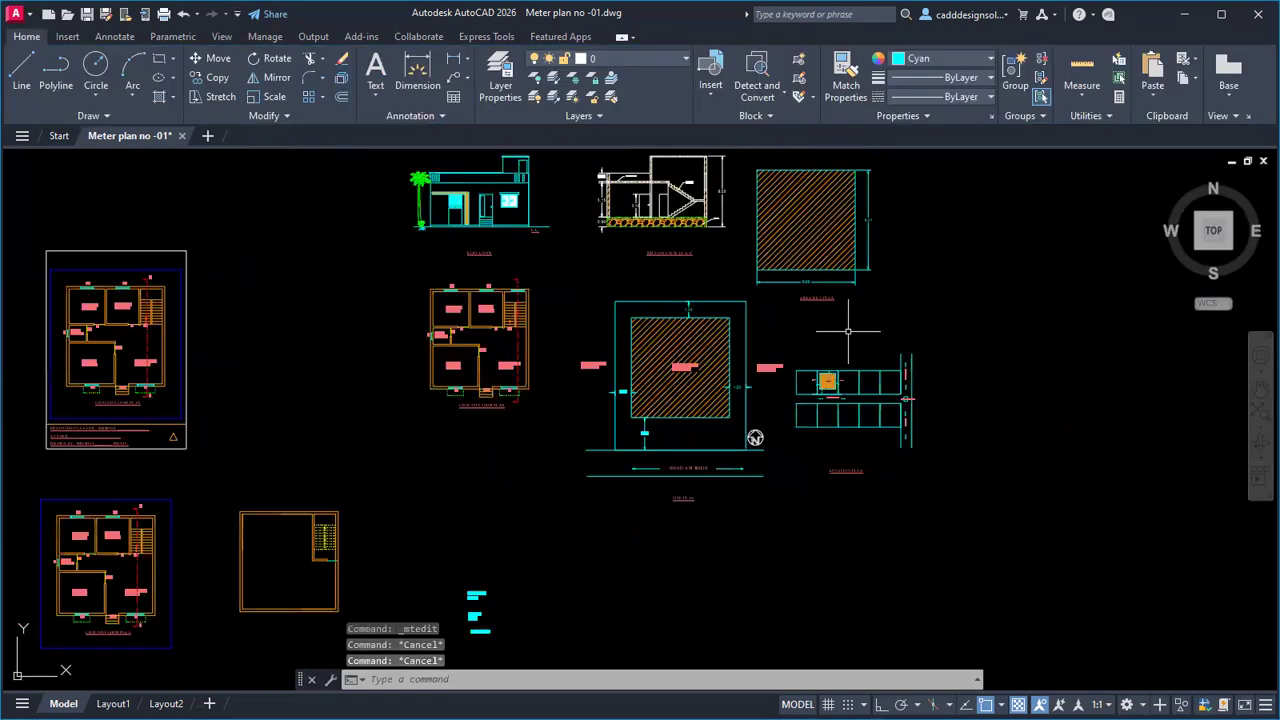
scroll(850, 330, "up", 2)
middle_click_drag(858, 330, 852, 405)
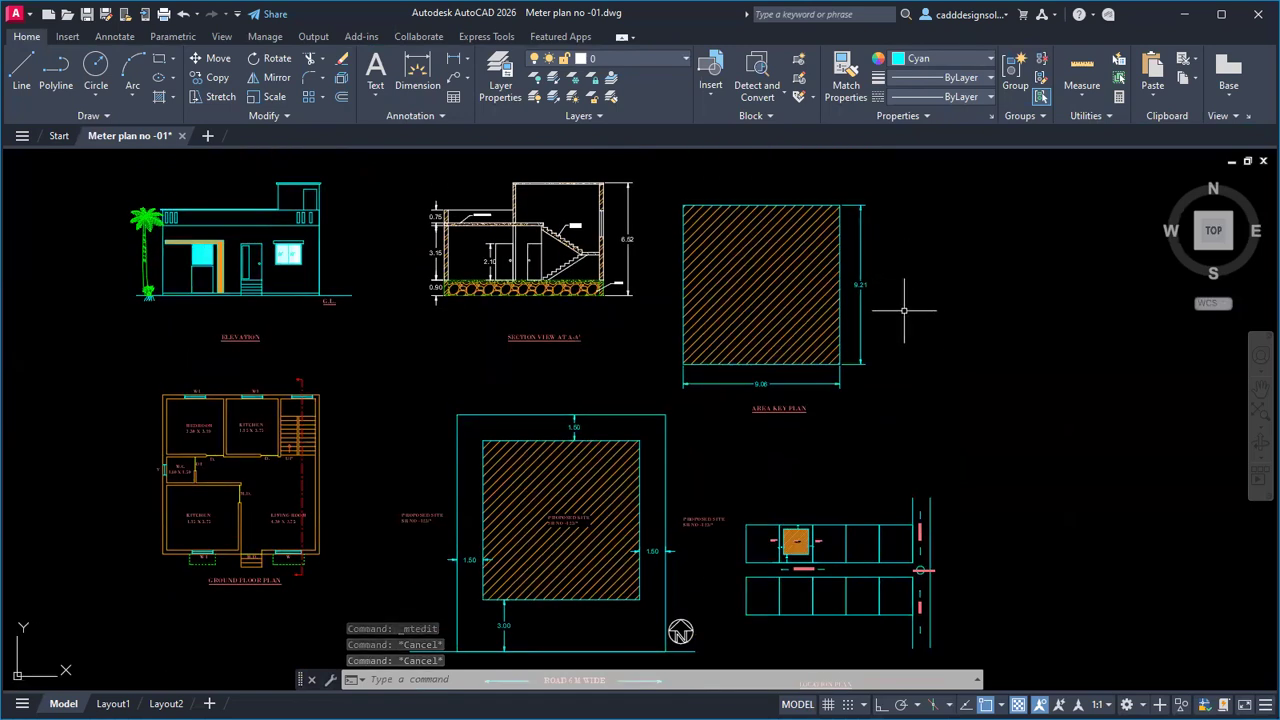
scroll(903, 349, "up", 2)
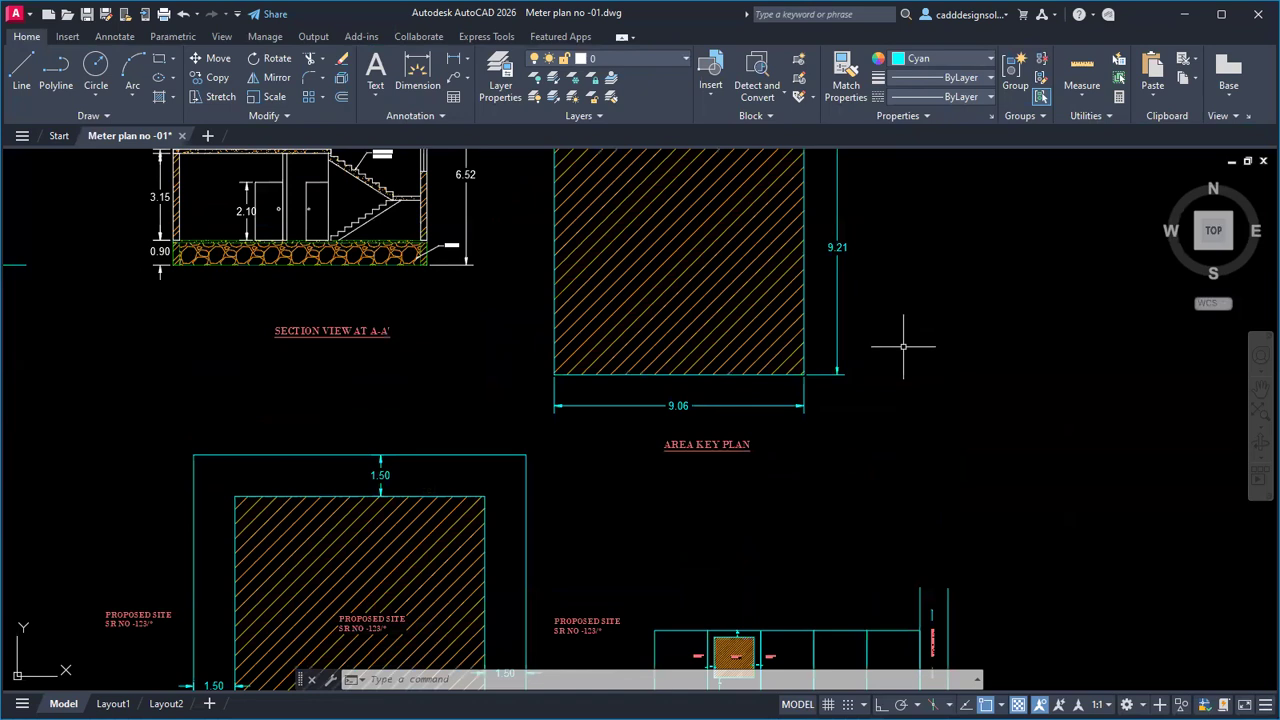
scroll(903, 346, "down", 2)
scroll(790, 412, "up", 2)
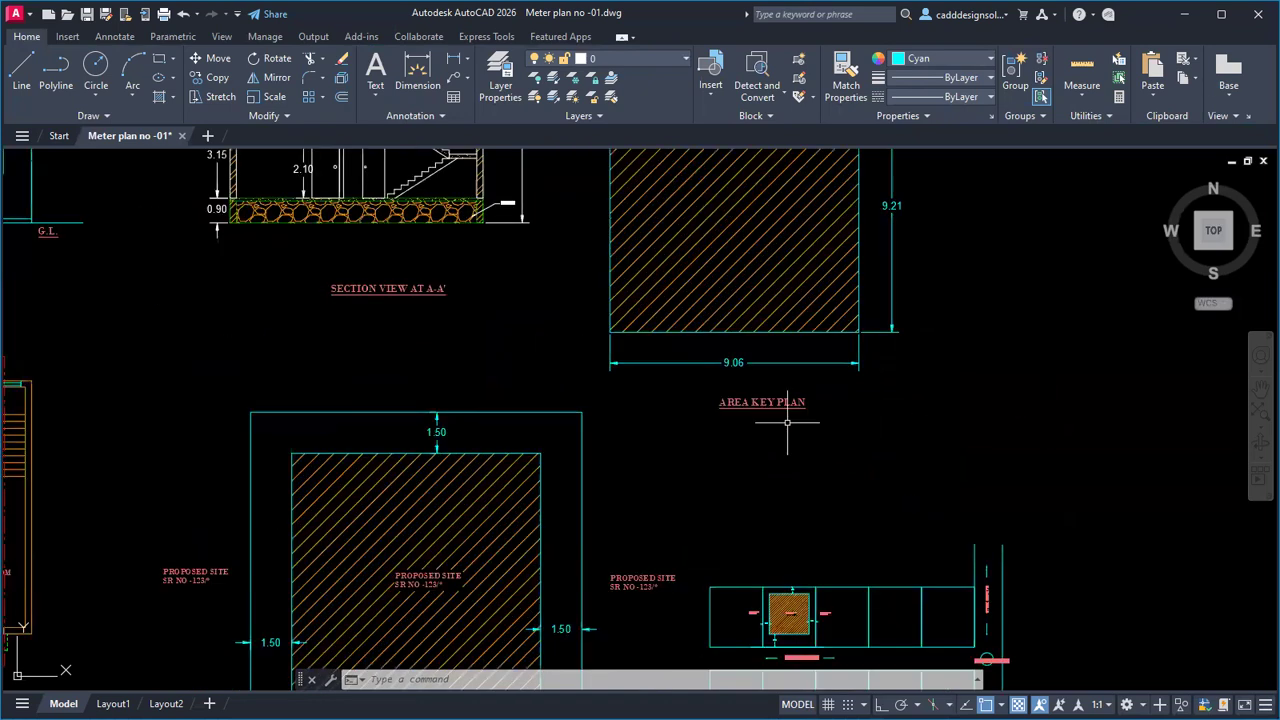
middle_click_drag(787, 420, 809, 415)
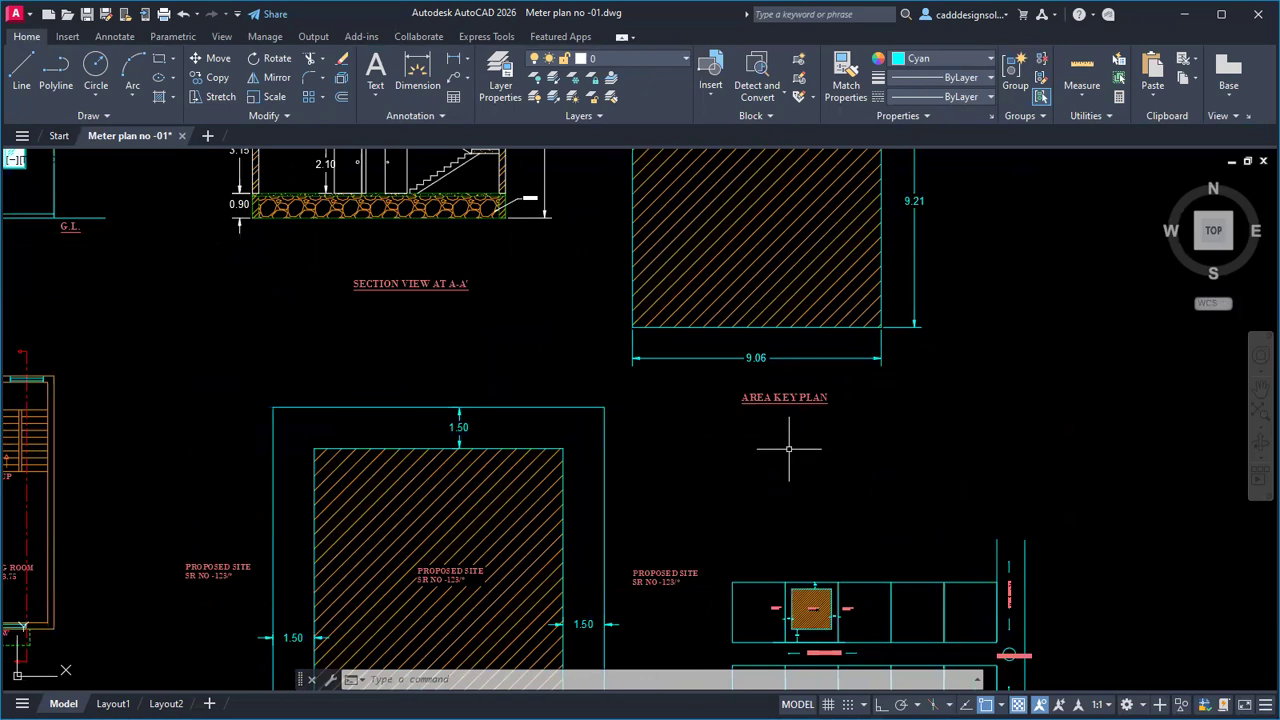
scroll(808, 395, "down", 6)
middle_click_drag(804, 407, 858, 393)
scroll(860, 400, "up", 2)
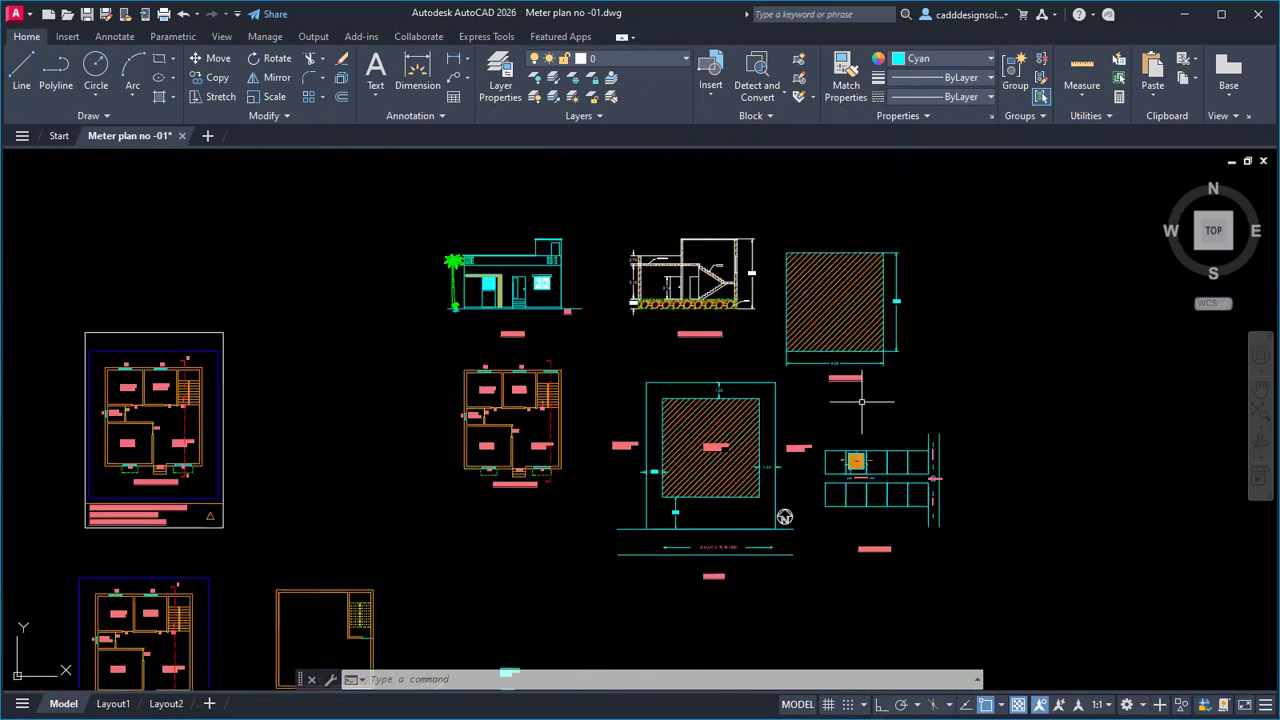
Step: Review the arranged house drawings, then examine the septic tank detail on page 17 of CIVIL PRACTICE BOOK.pdf in Adobe Reader
scroll(927, 360, "down", 2)
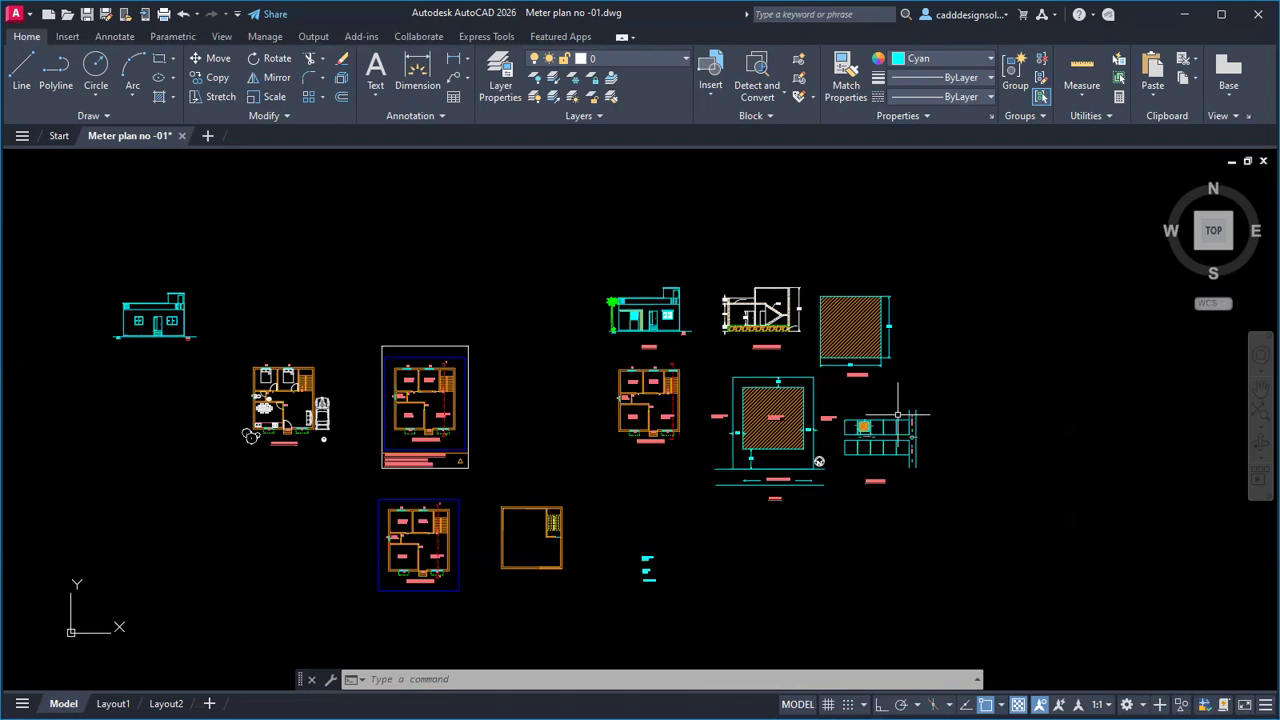
scroll(632, 366, "up", 2)
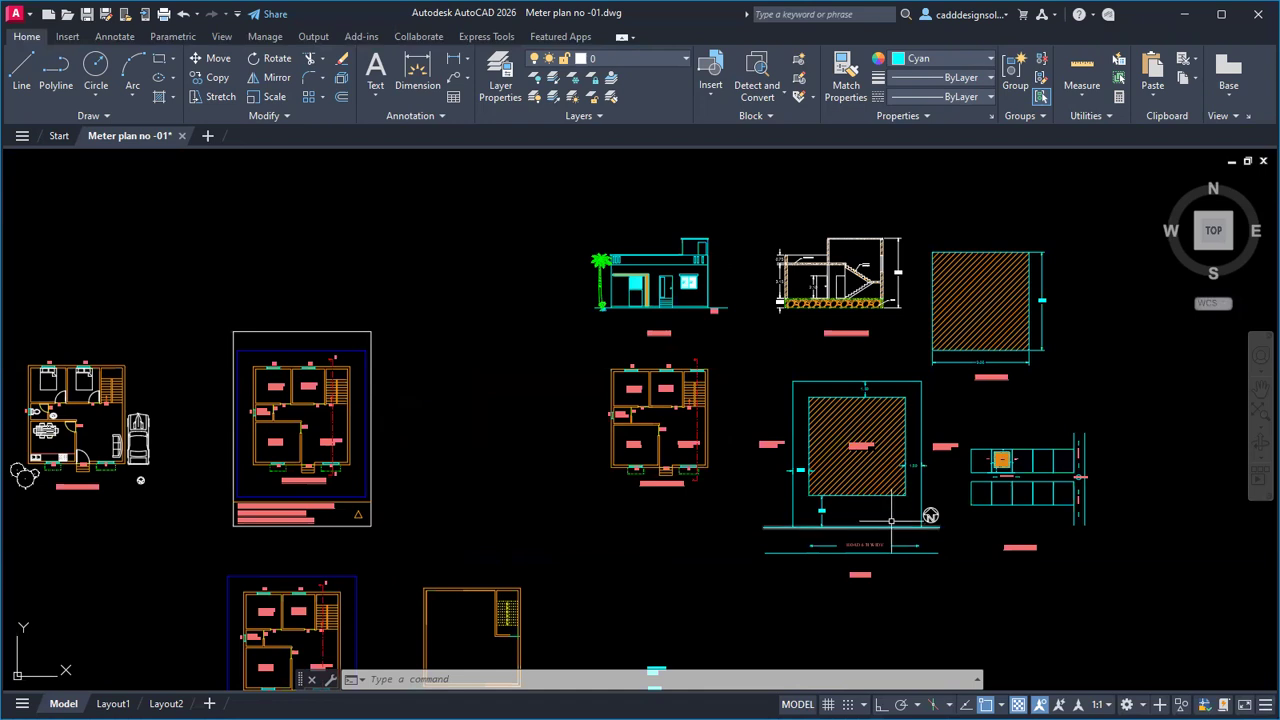
middle_click_drag(698, 443, 634, 437)
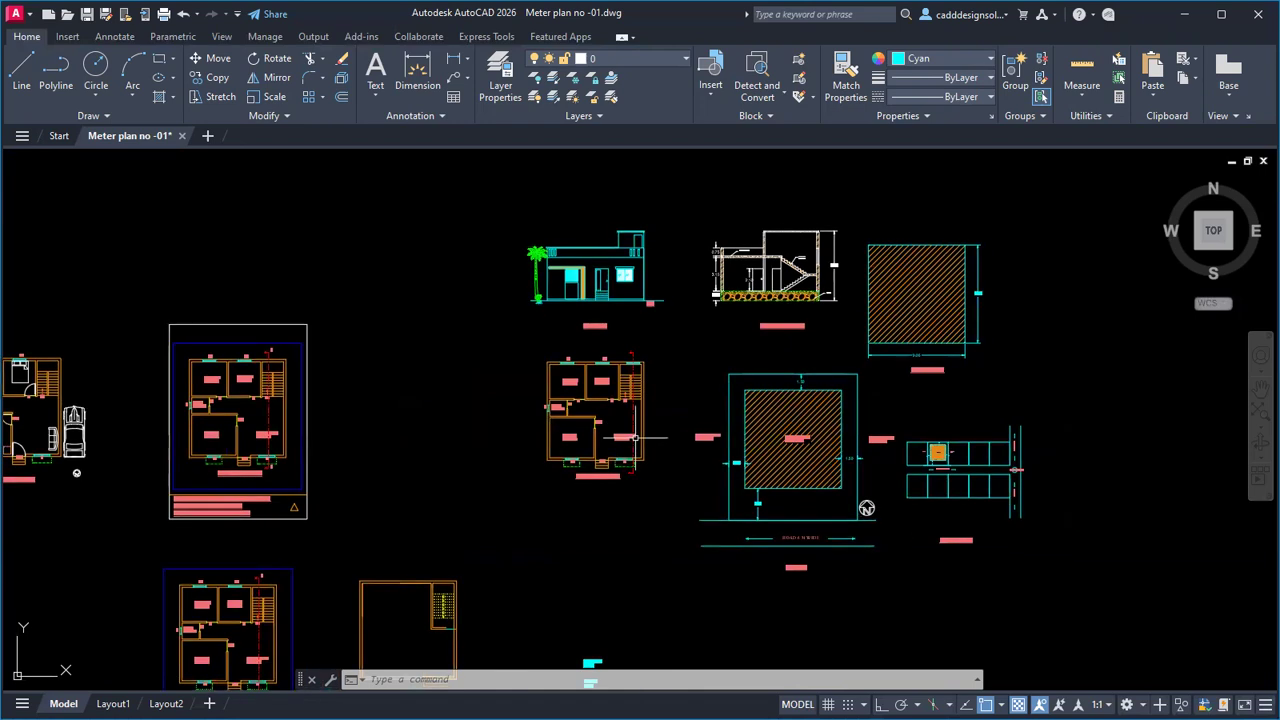
key("alt+Tab")
key("Tab")
scroll(634, 437, "up", 1)
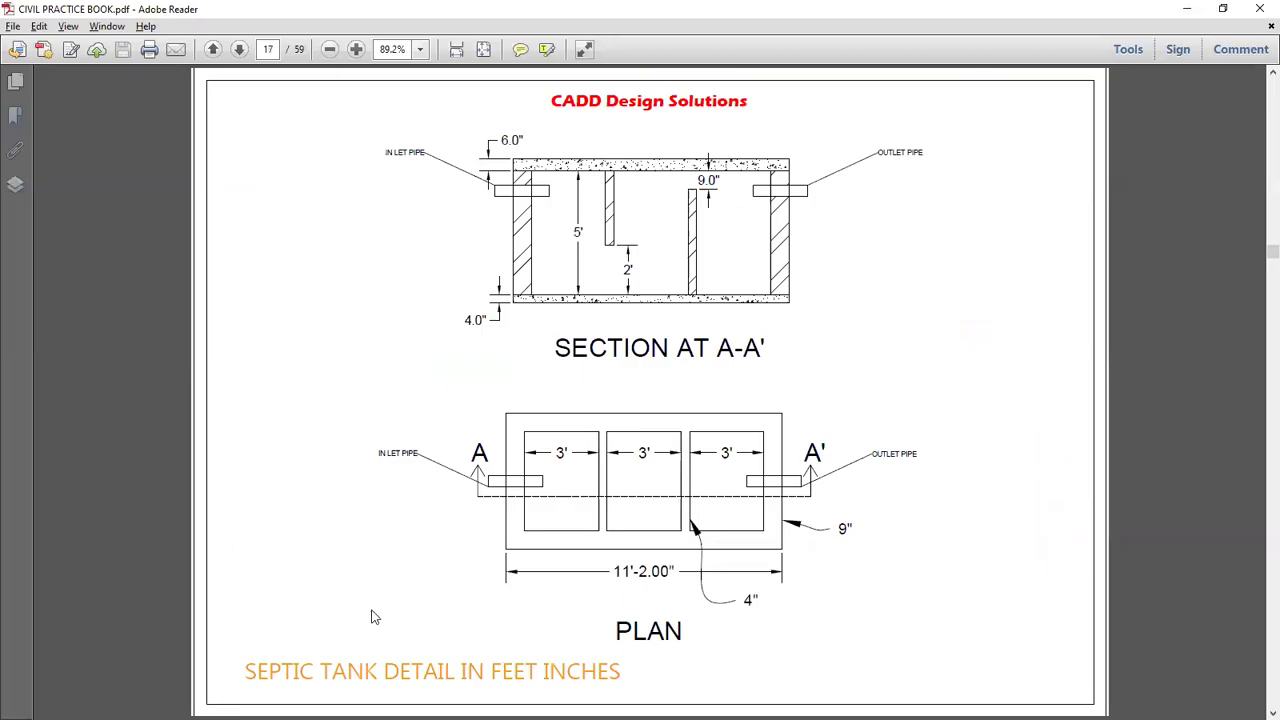
key("alt+Tab")
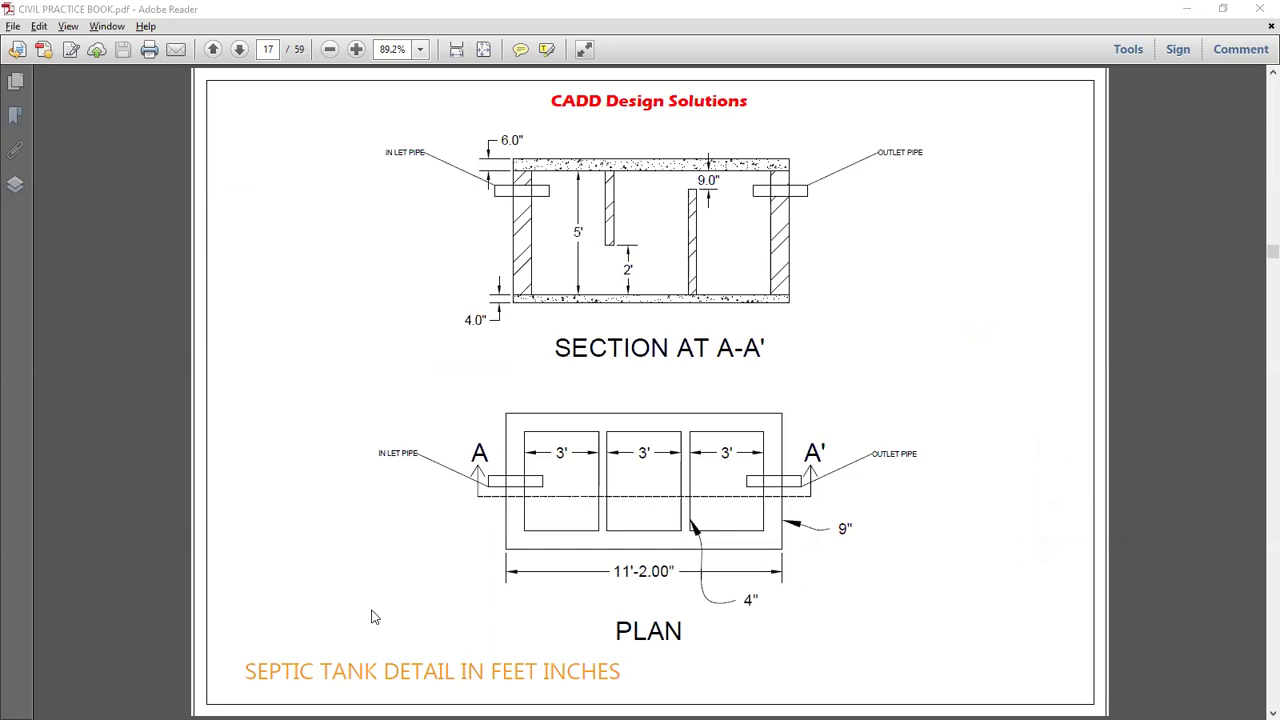
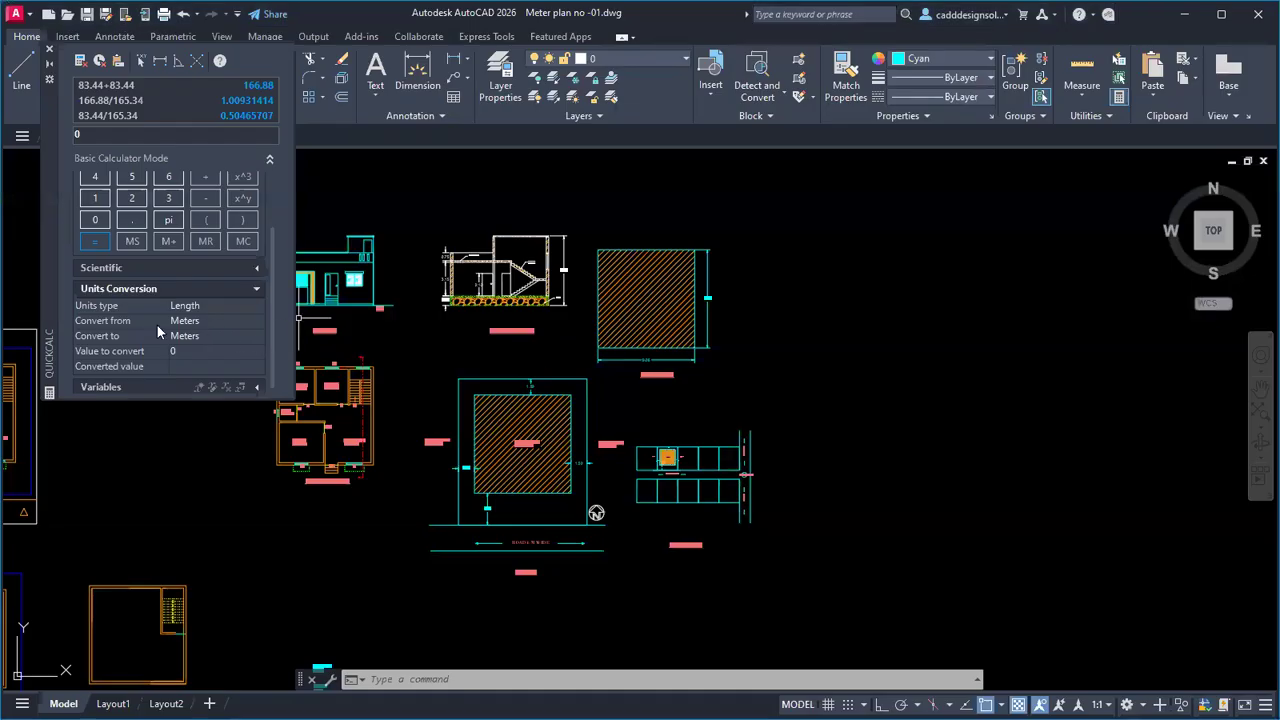
Step: Convert a length of 36 from inches to meters with the QuickCalc units conversion
left_click(201, 321)
left_click(254, 322)
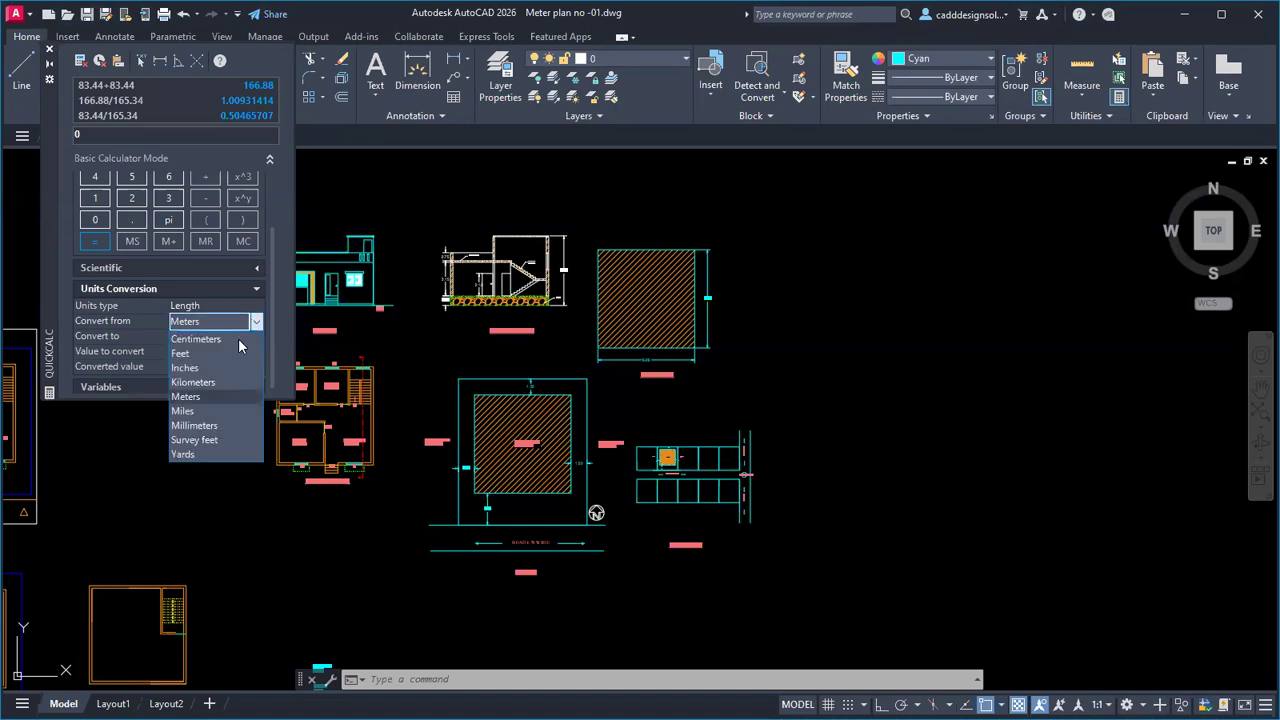
left_click(219, 367)
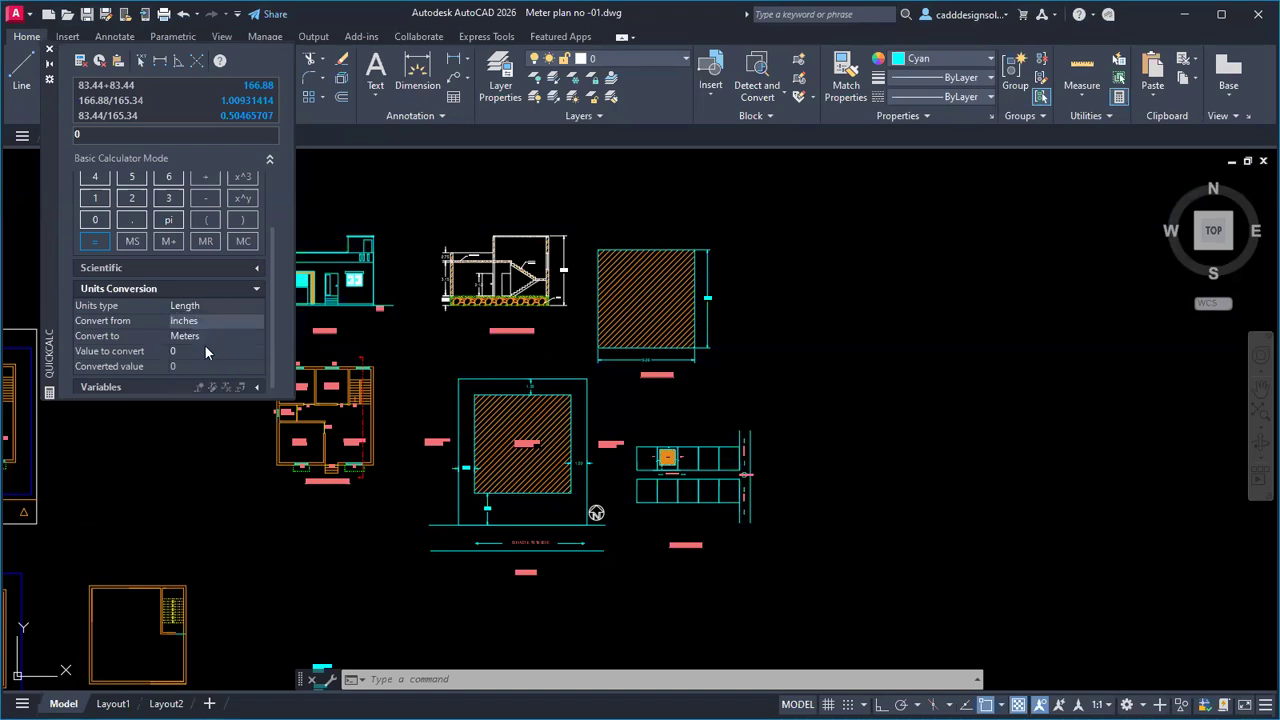
left_click(207, 336)
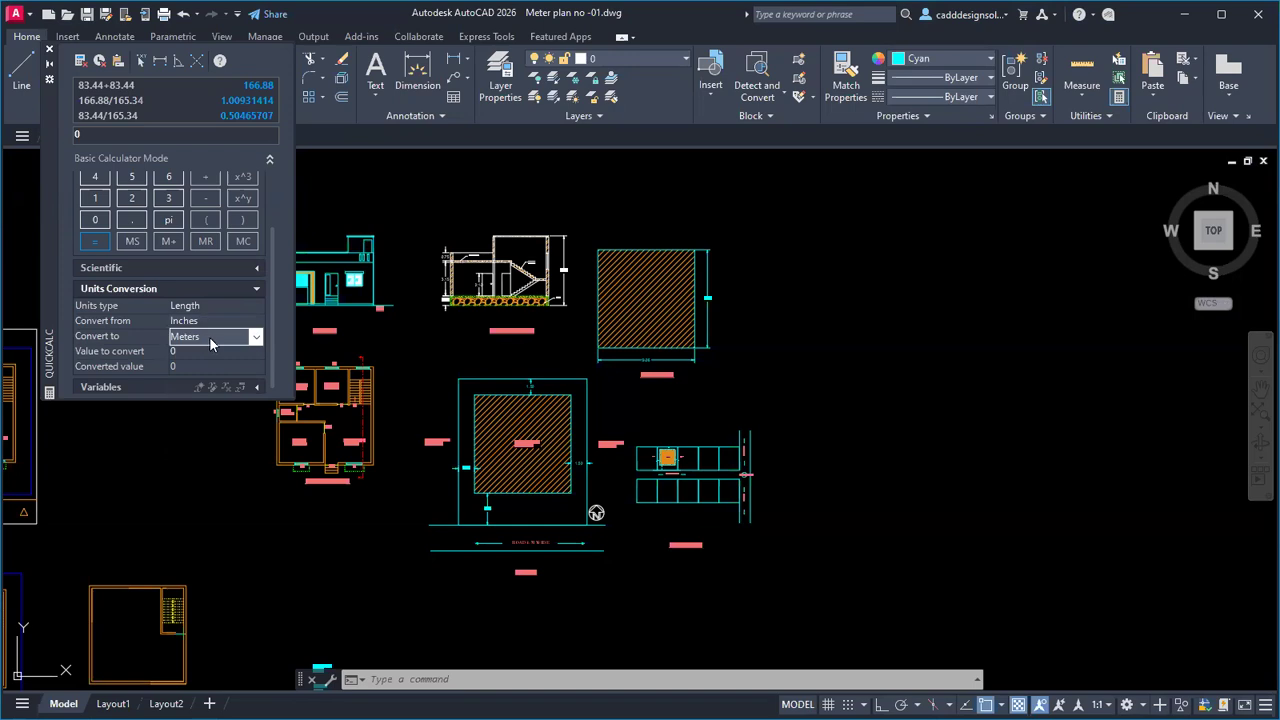
left_click(255, 337)
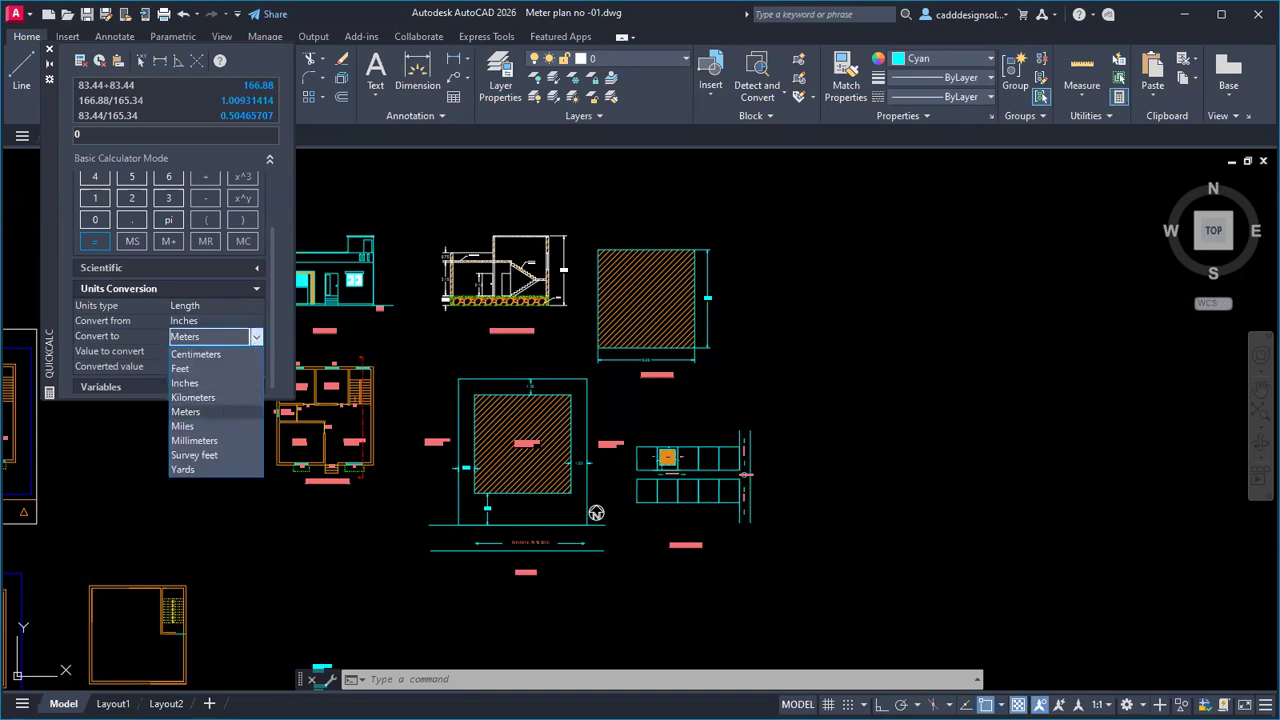
left_click(225, 412)
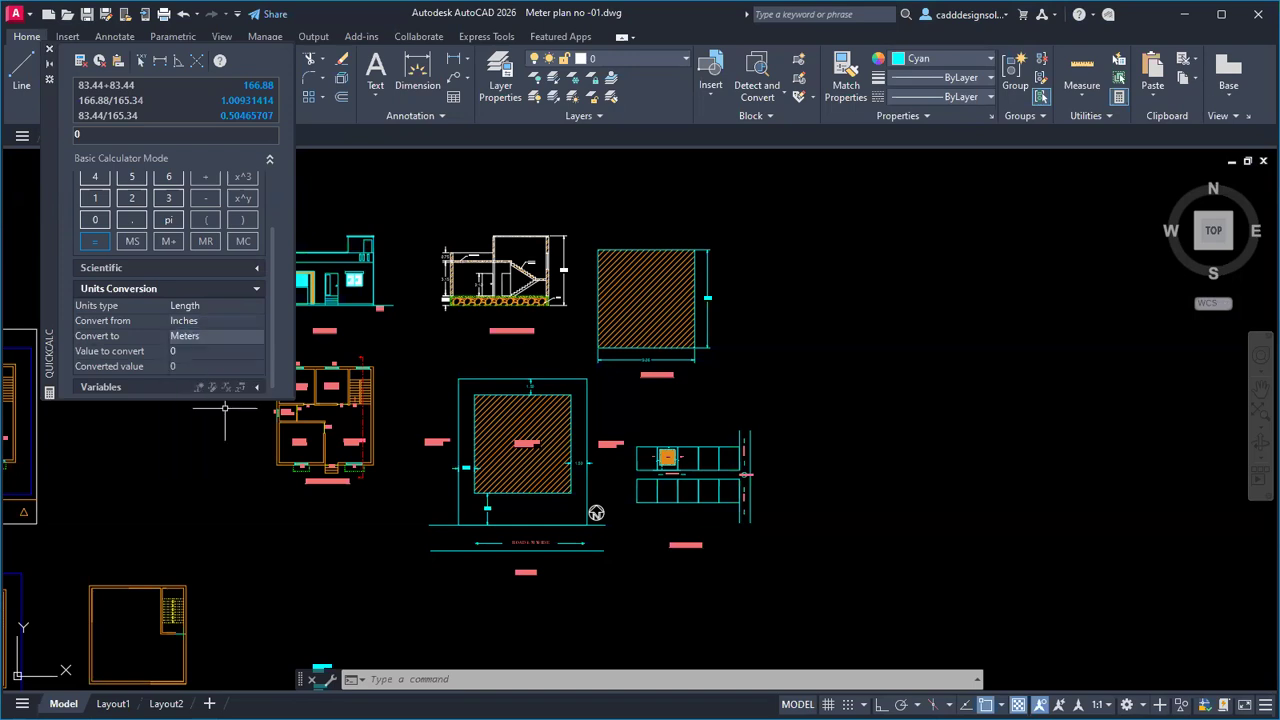
left_click(187, 351)
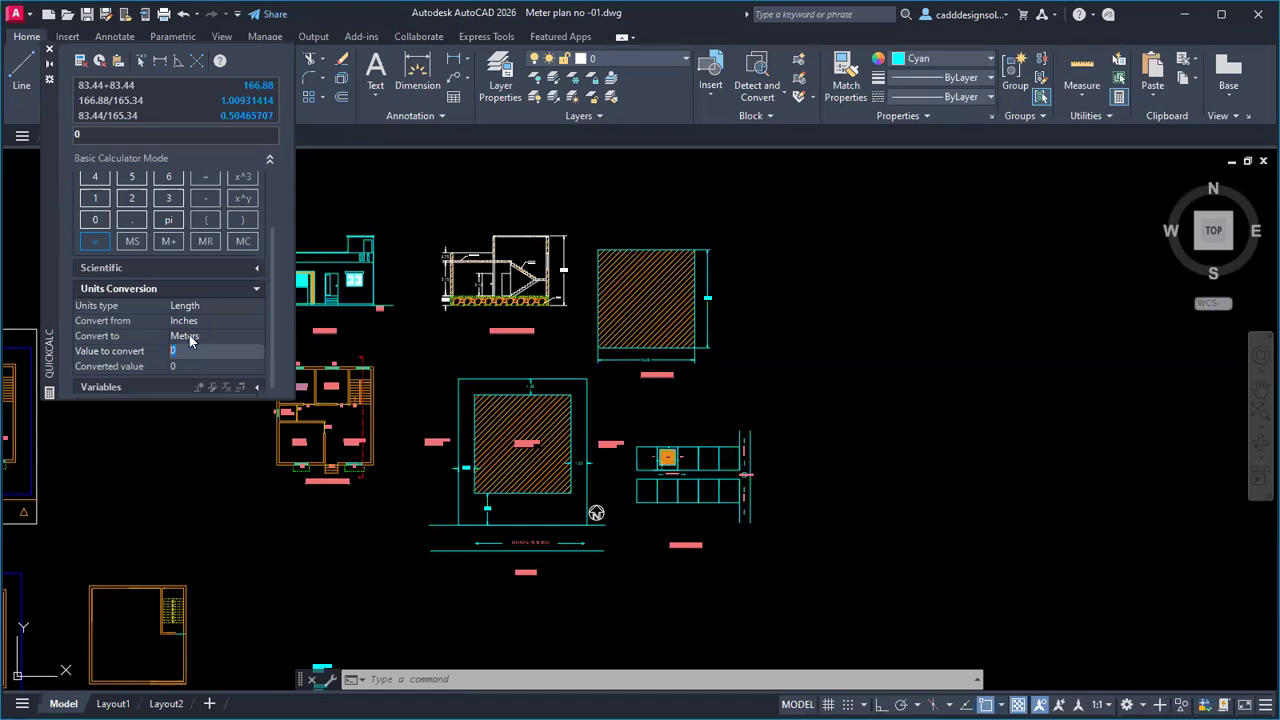
left_click(197, 322)
left_click(185, 351)
type("36")
Step: Change the source unit to feet and convert a length of 3 feet to meters
left_click(205, 321)
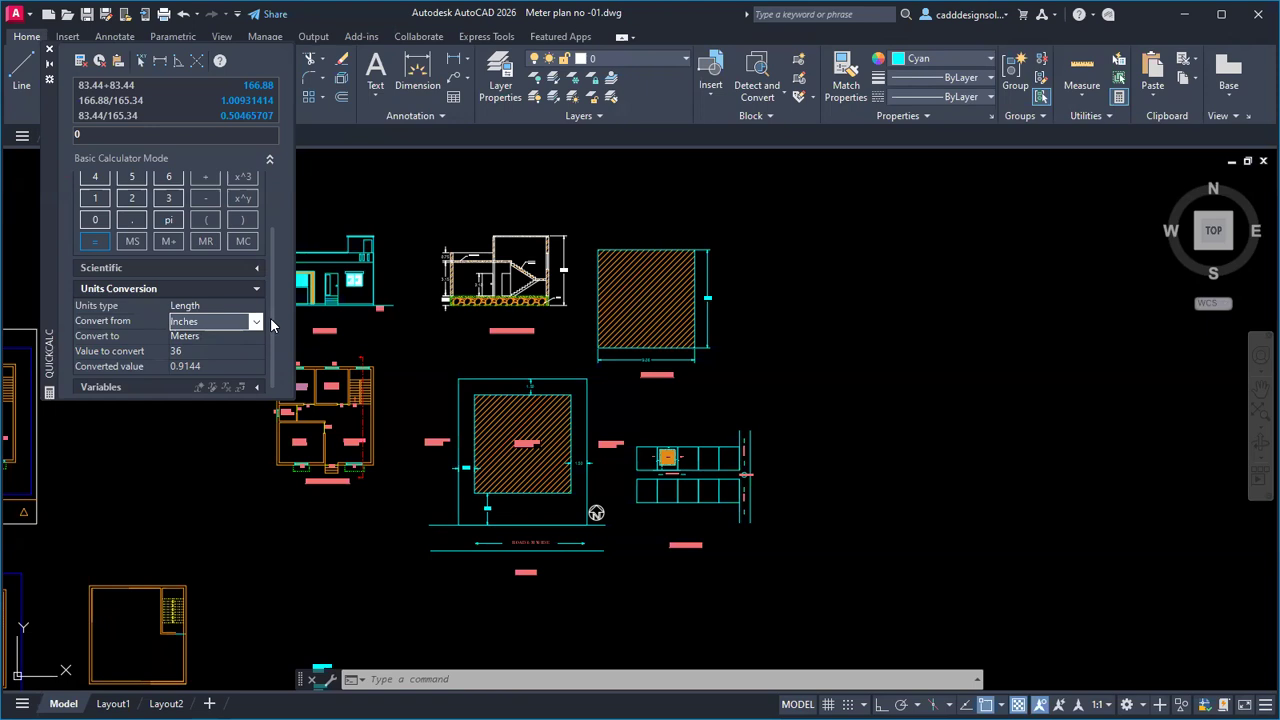
left_click(256, 321)
left_click(240, 350)
left_click(202, 352)
left_click_drag(191, 352, 166, 362)
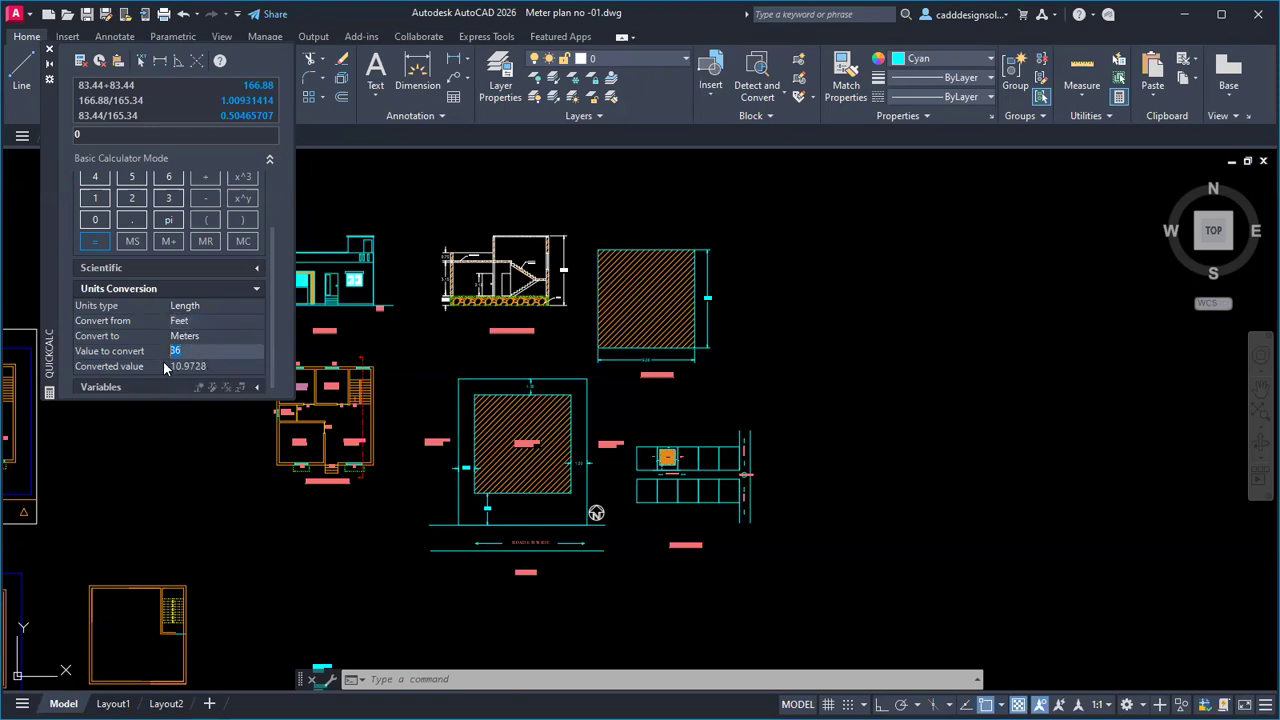
type("3")
left_click(166, 367)
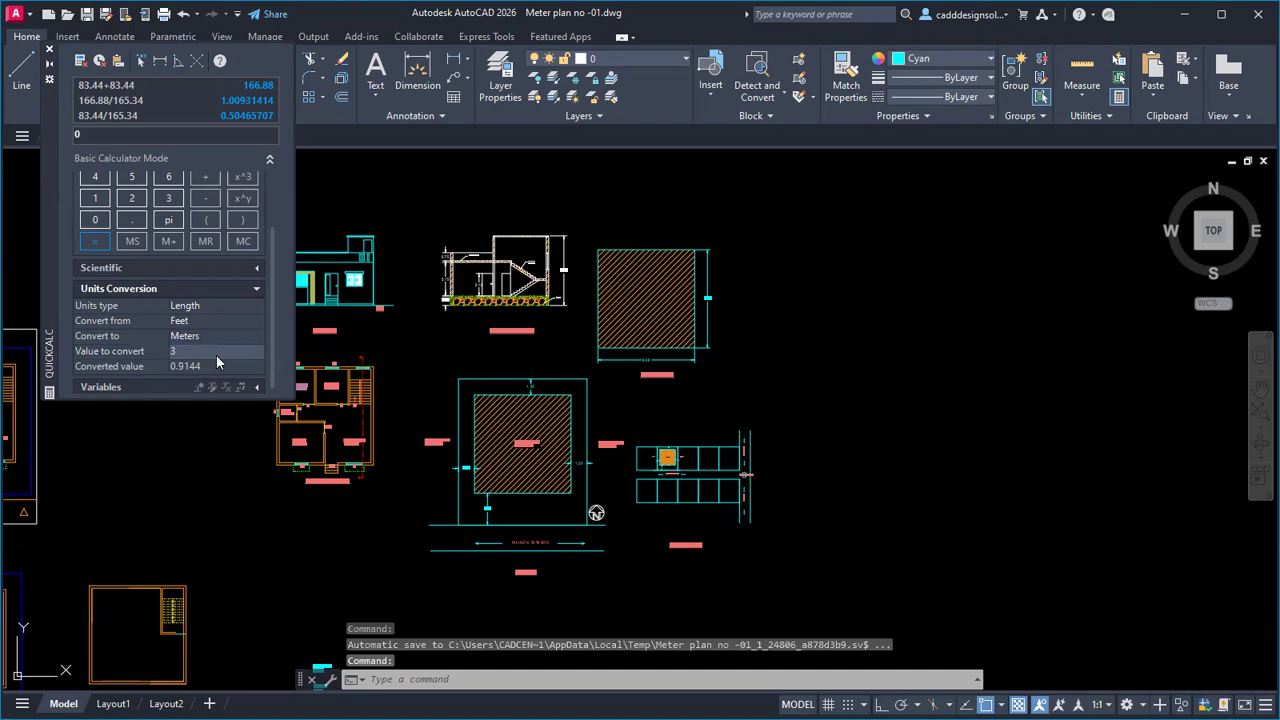
Step: Switch the source unit back to inches, convert 444 inches to meters, and close the calculator
key("alt+Tab")
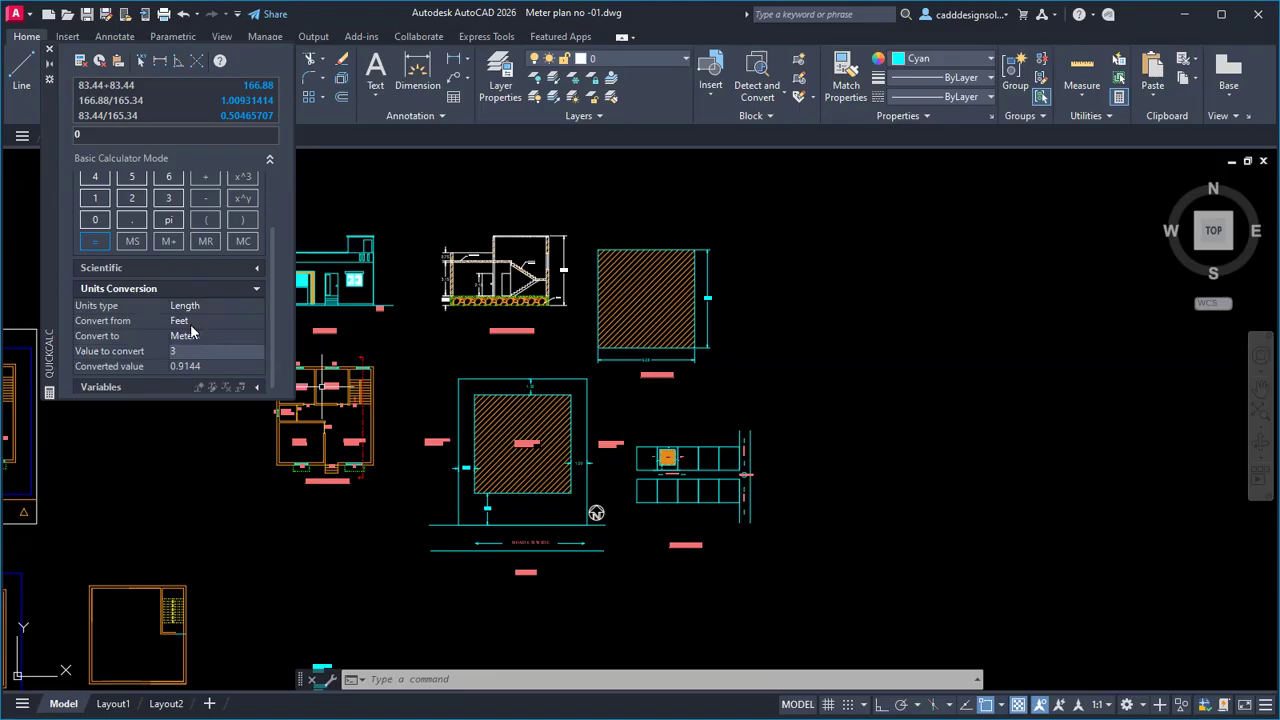
left_click(216, 320)
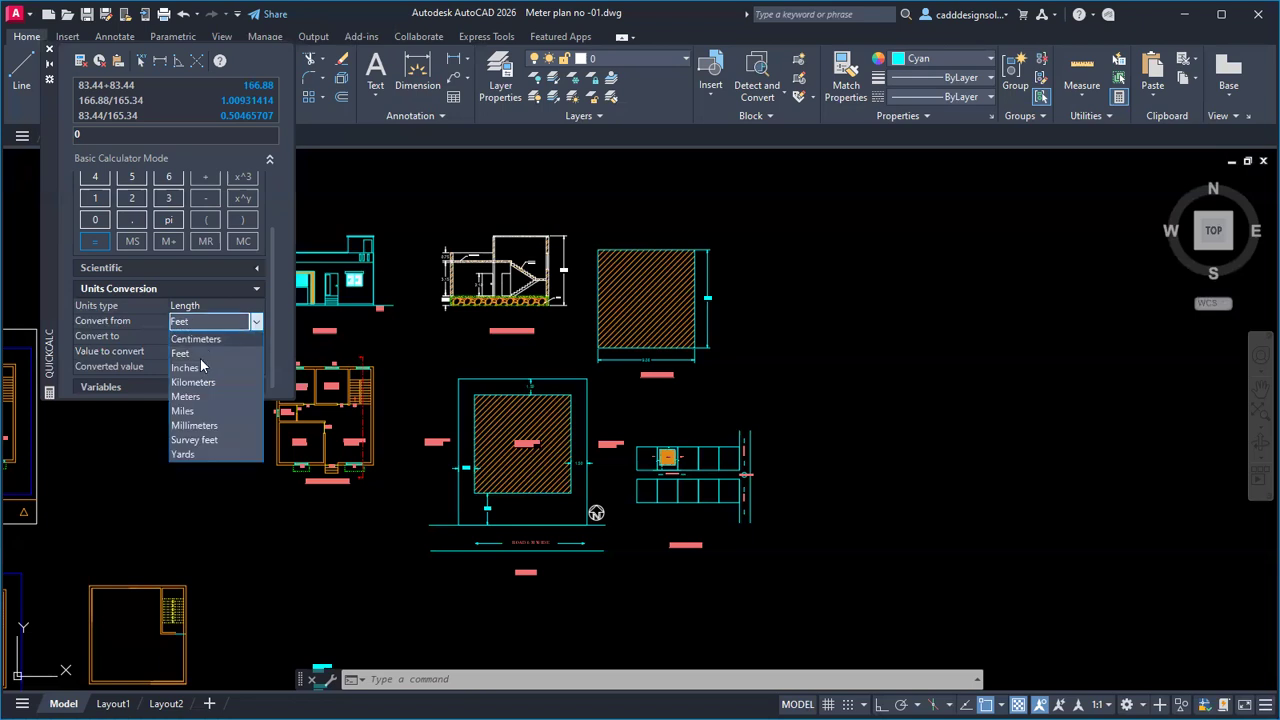
left_click(199, 368)
left_click(196, 351)
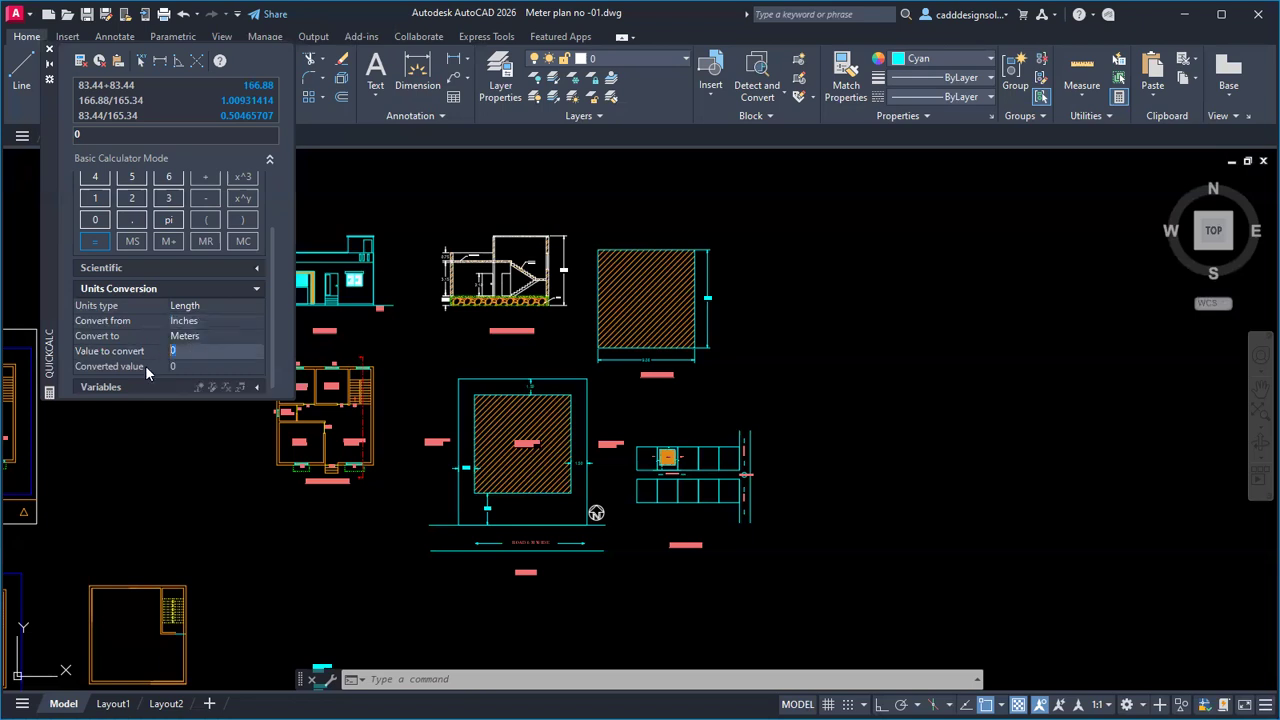
key("Return")
left_click(177, 350)
type("444")
left_click(49, 53)
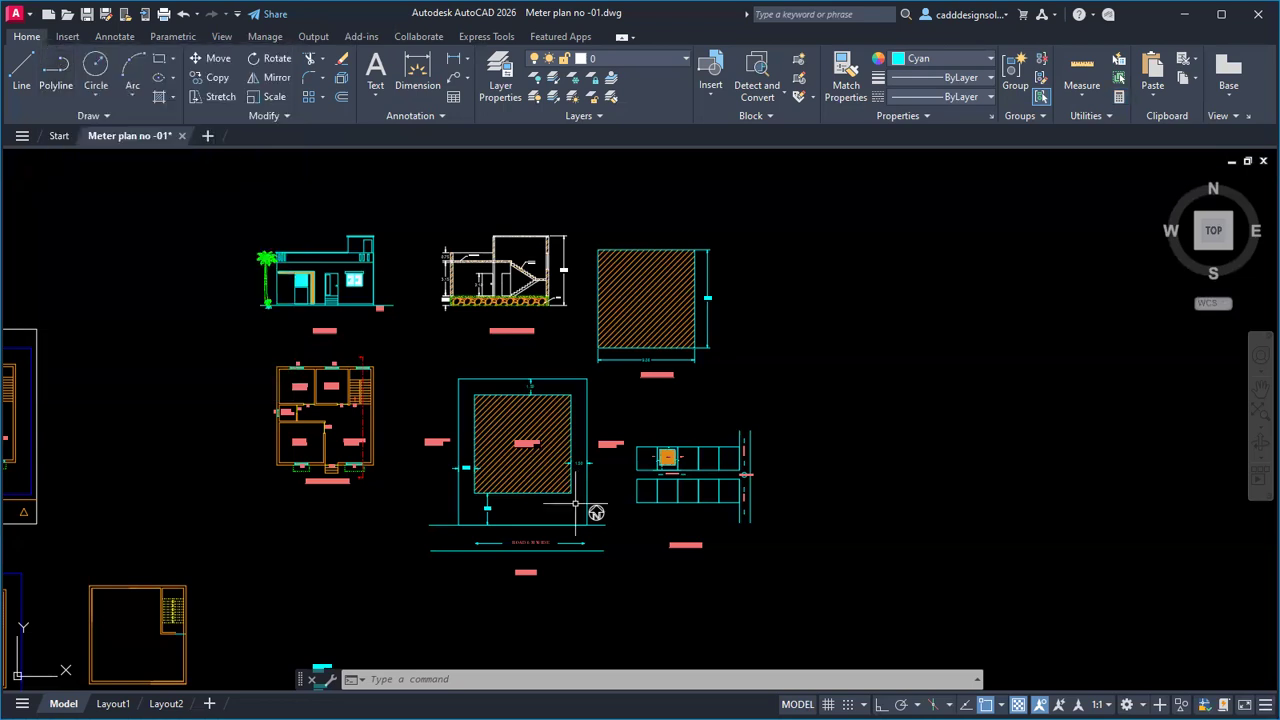
Step: Check the septic tank section and plan in Adobe Reader again, then return to the house drawings in AutoCAD
key("alt+Tab")
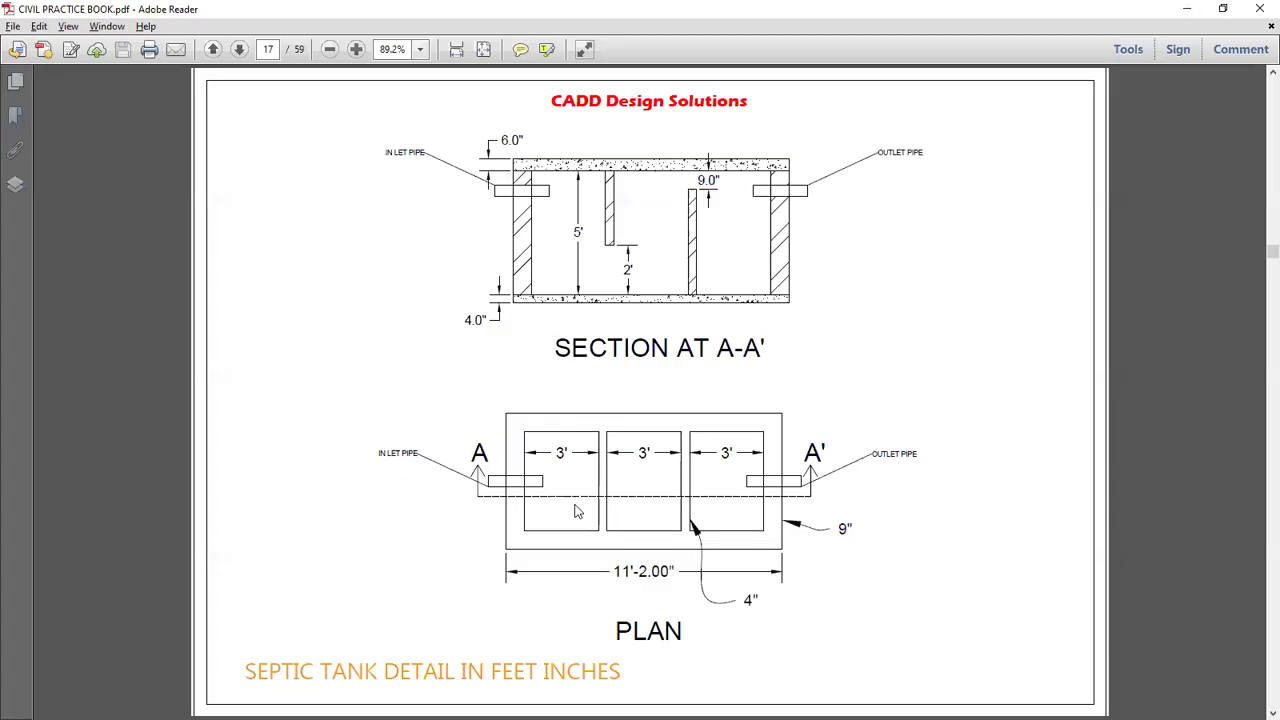
key("alt+Tab")
middle_click_drag(662, 428, 716, 432)
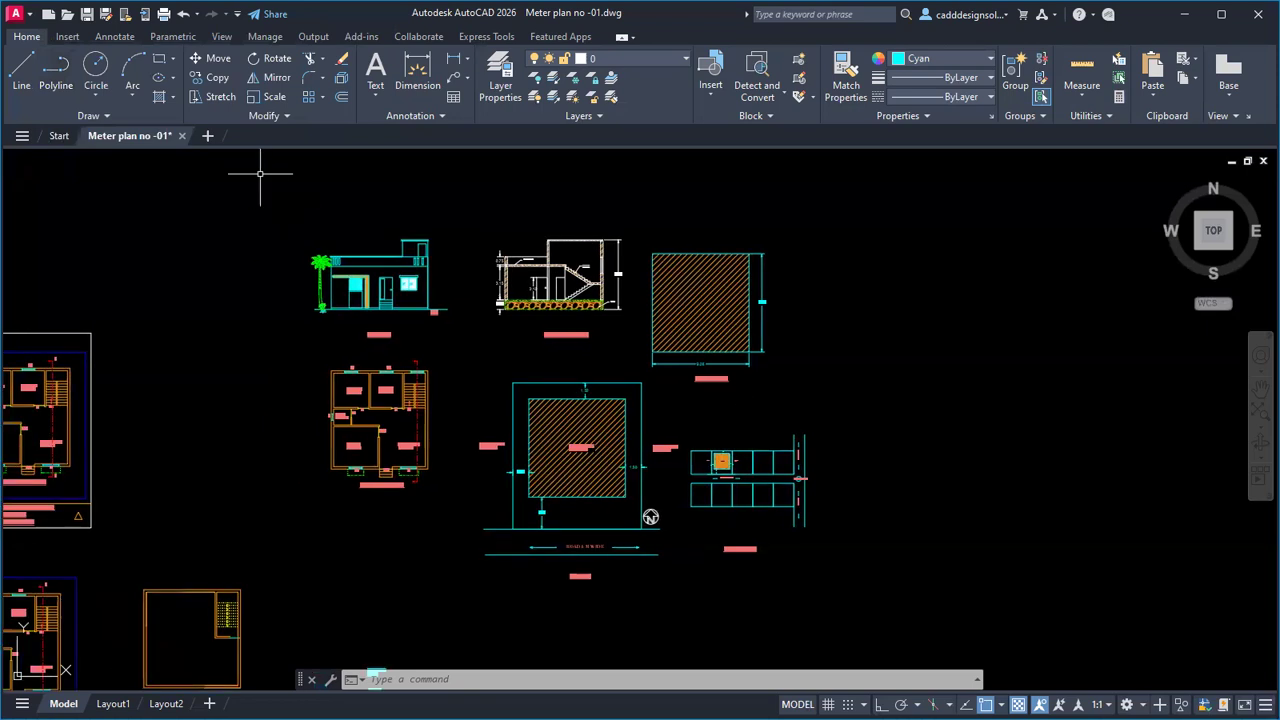
left_click(208, 137)
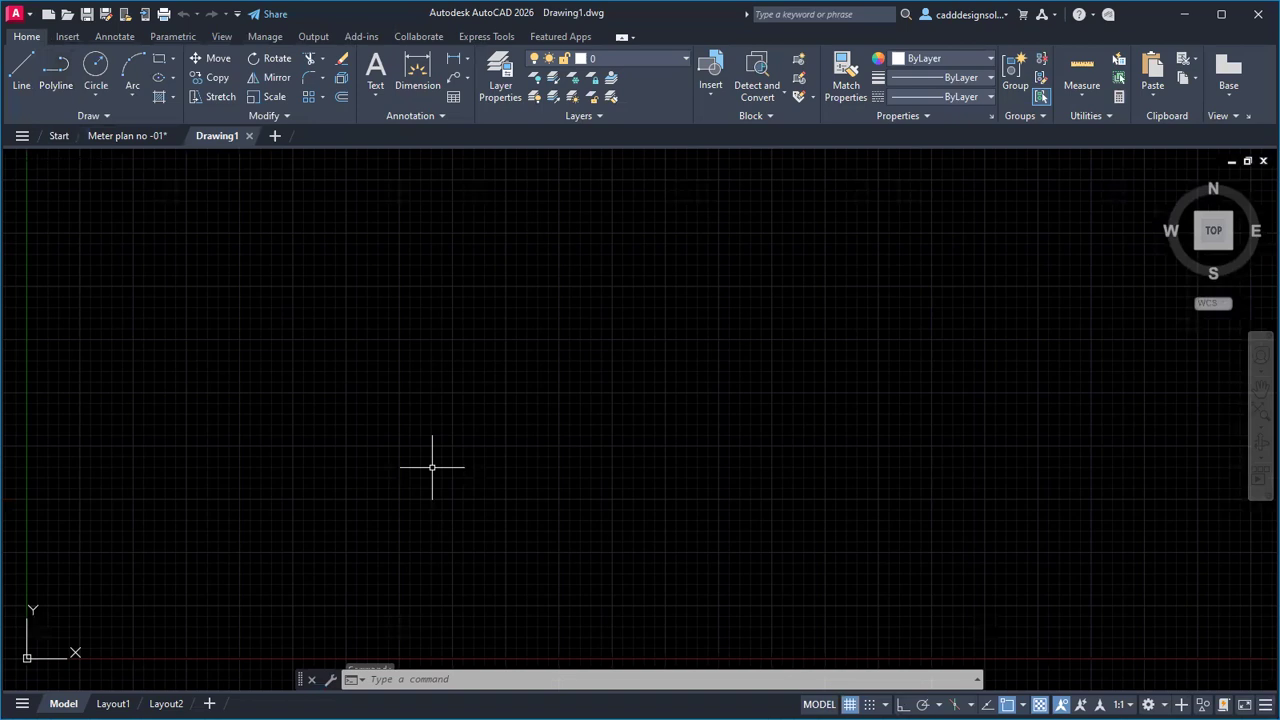
key("Escape")
key("Escape")
key("Escape")
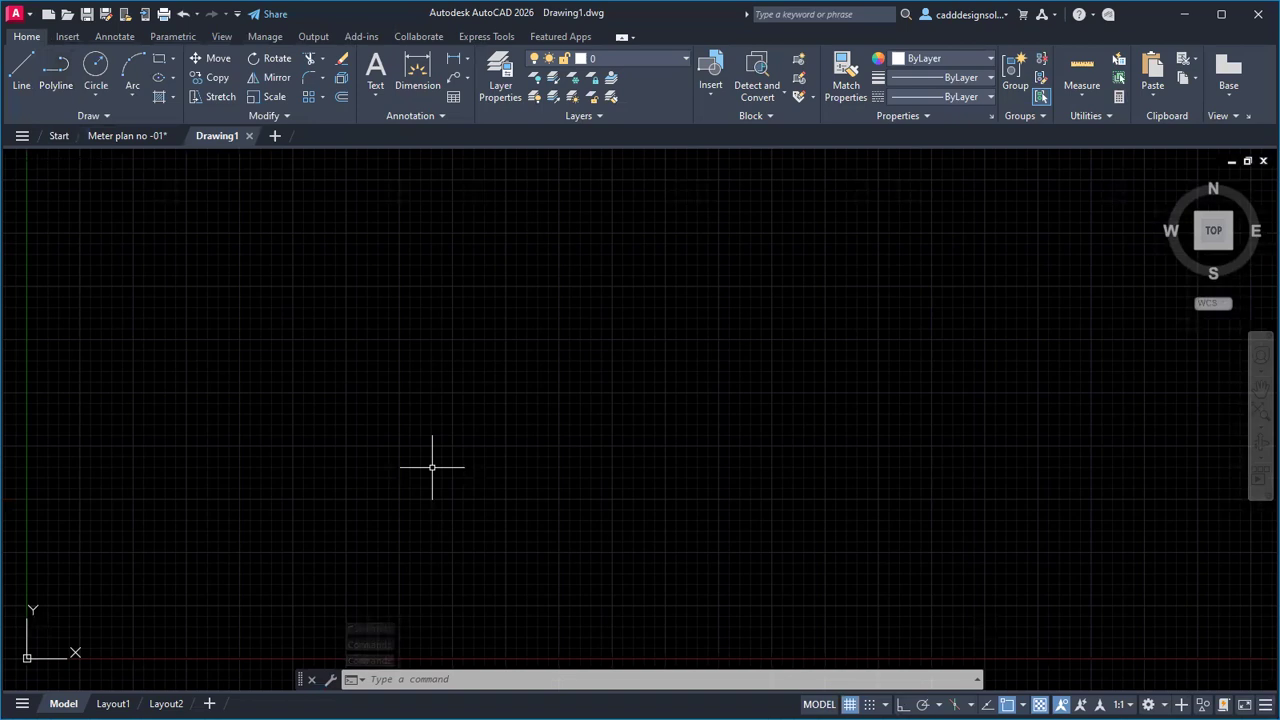
key("alt+Tab")
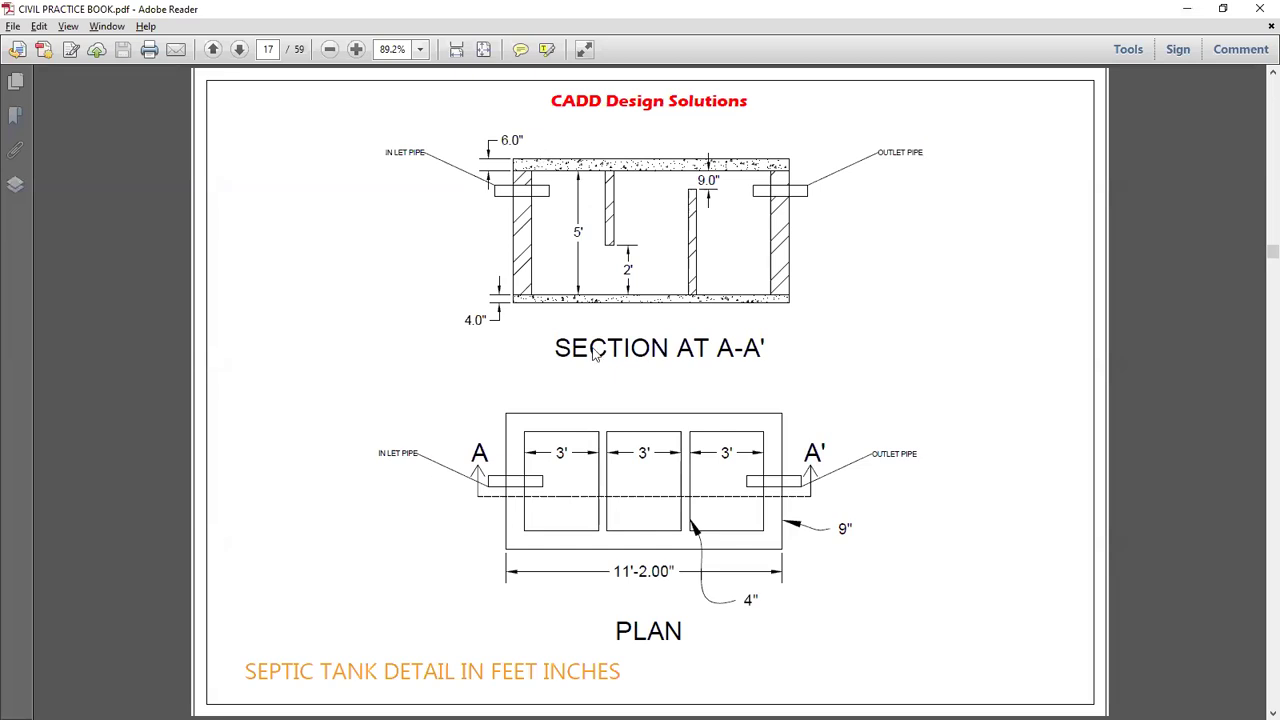
key("alt+Tab")
key("Escape")
key("Escape")
key("Escape")
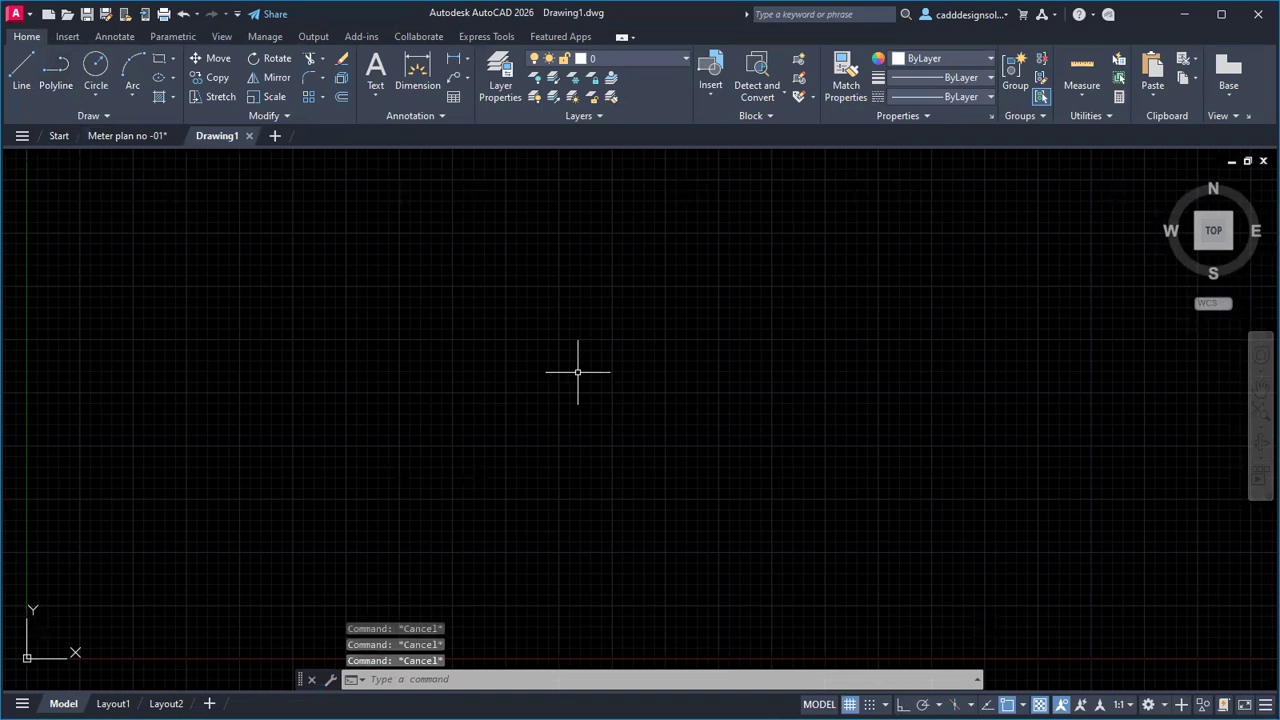
left_click(145, 138)
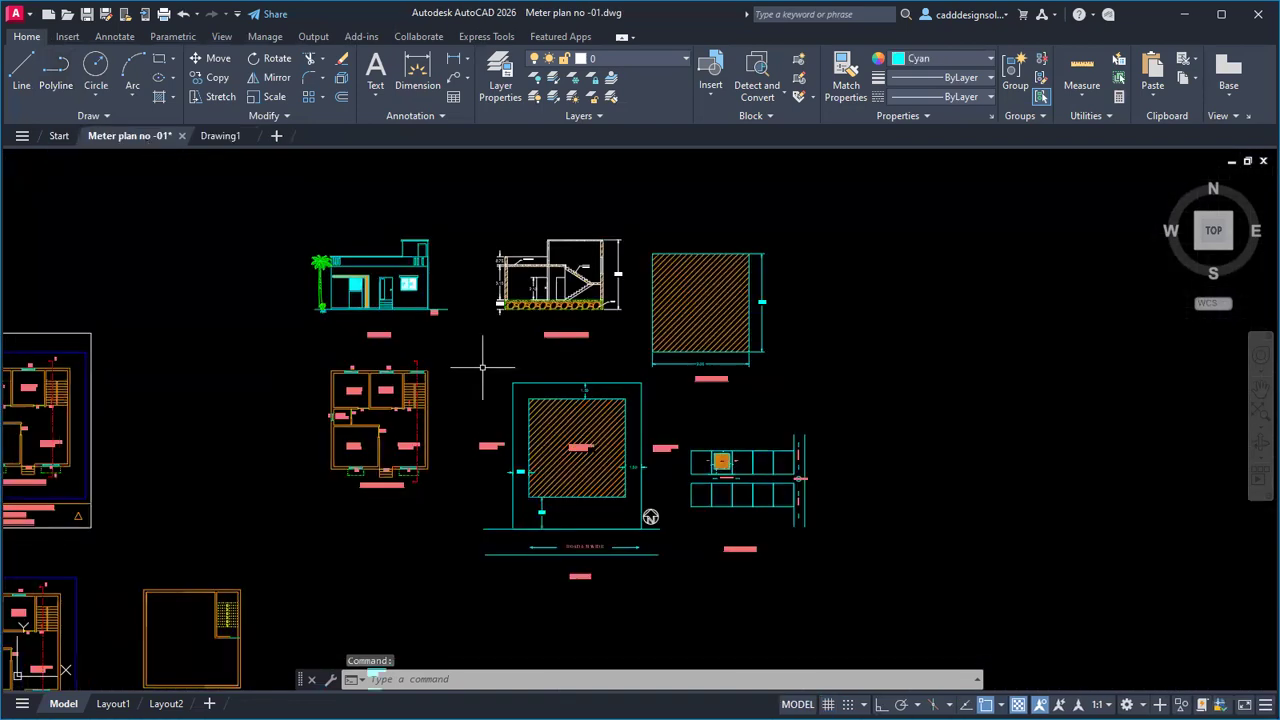
middle_click_drag(477, 363, 454, 388)
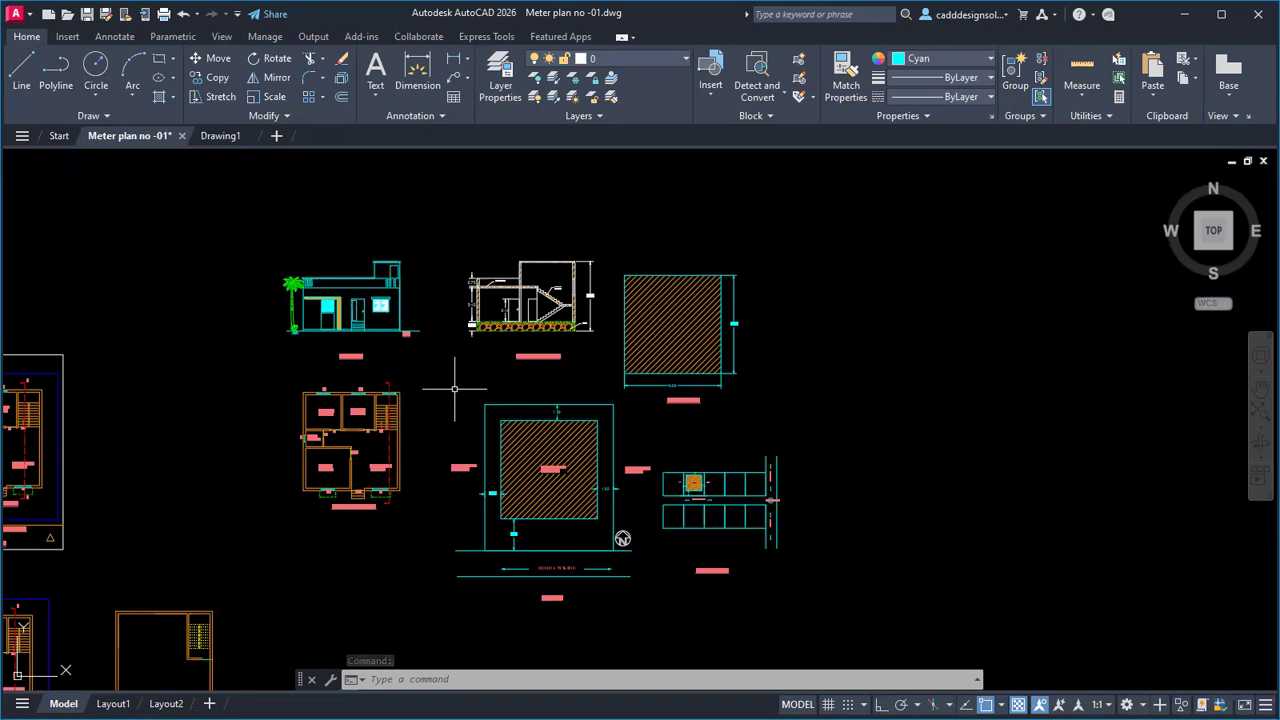
left_click(243, 135)
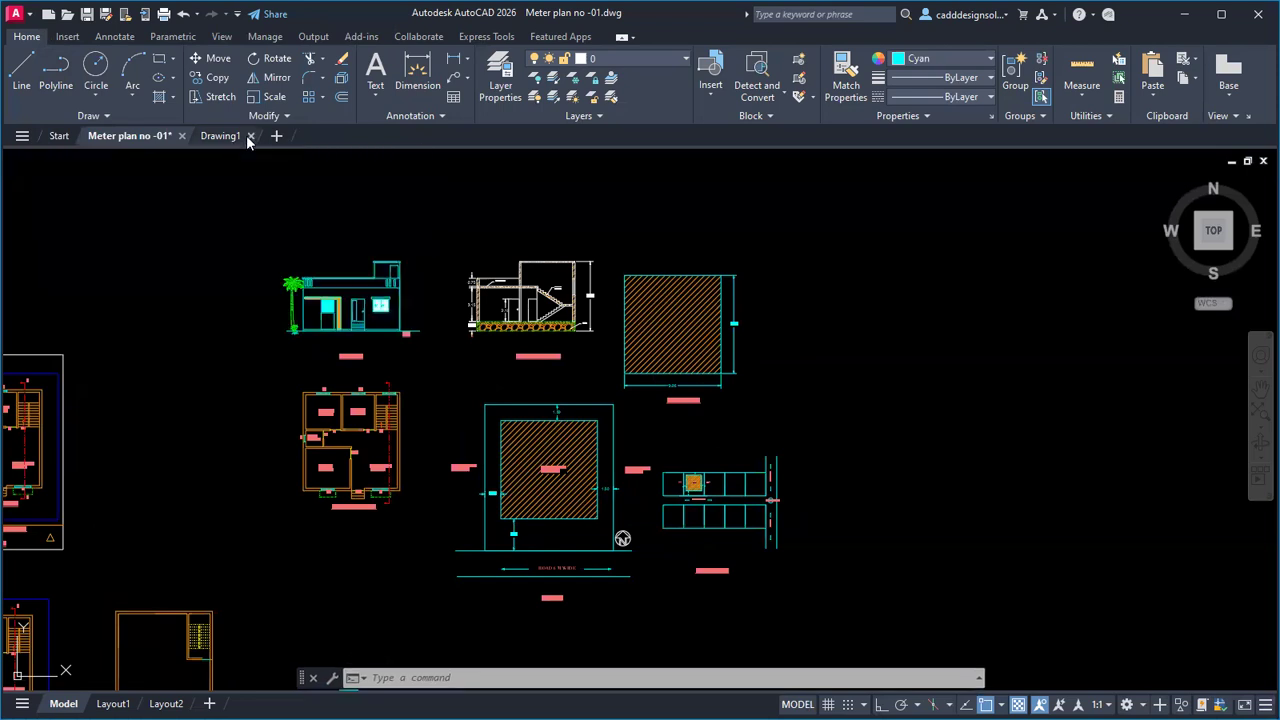
left_click(249, 136)
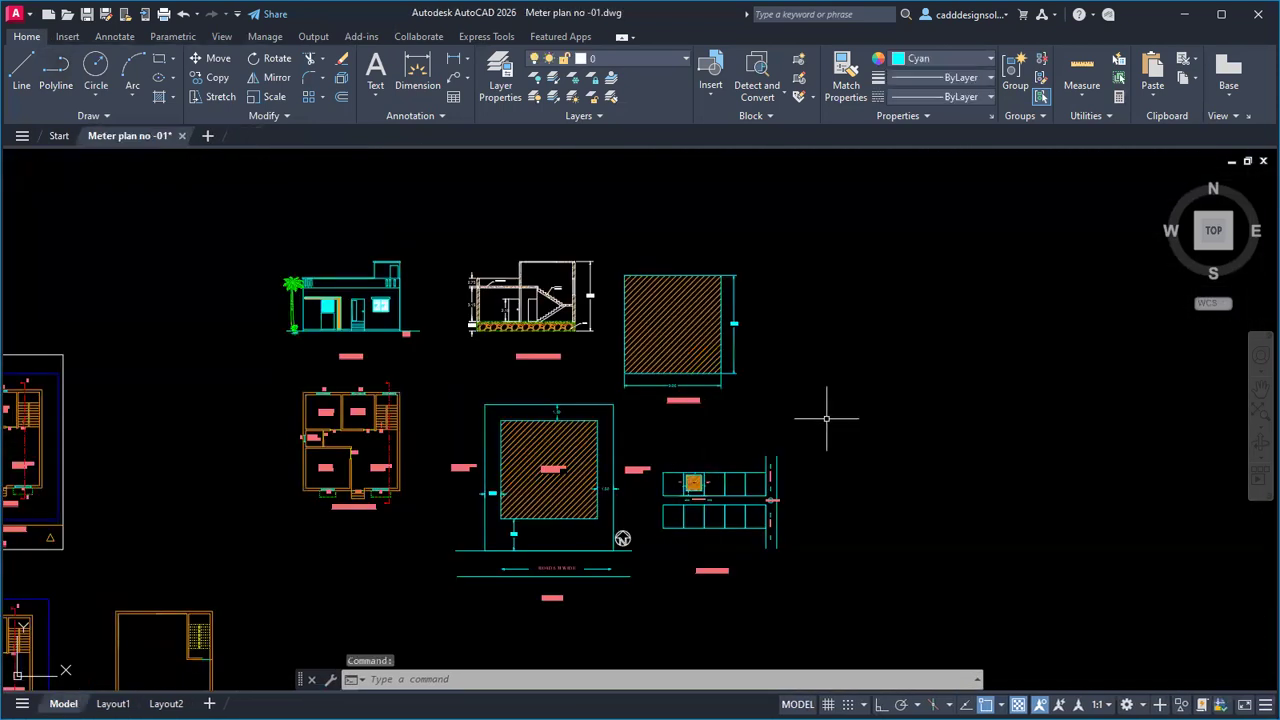
key("l")
key("Return")
scroll(594, 449, "down", 2)
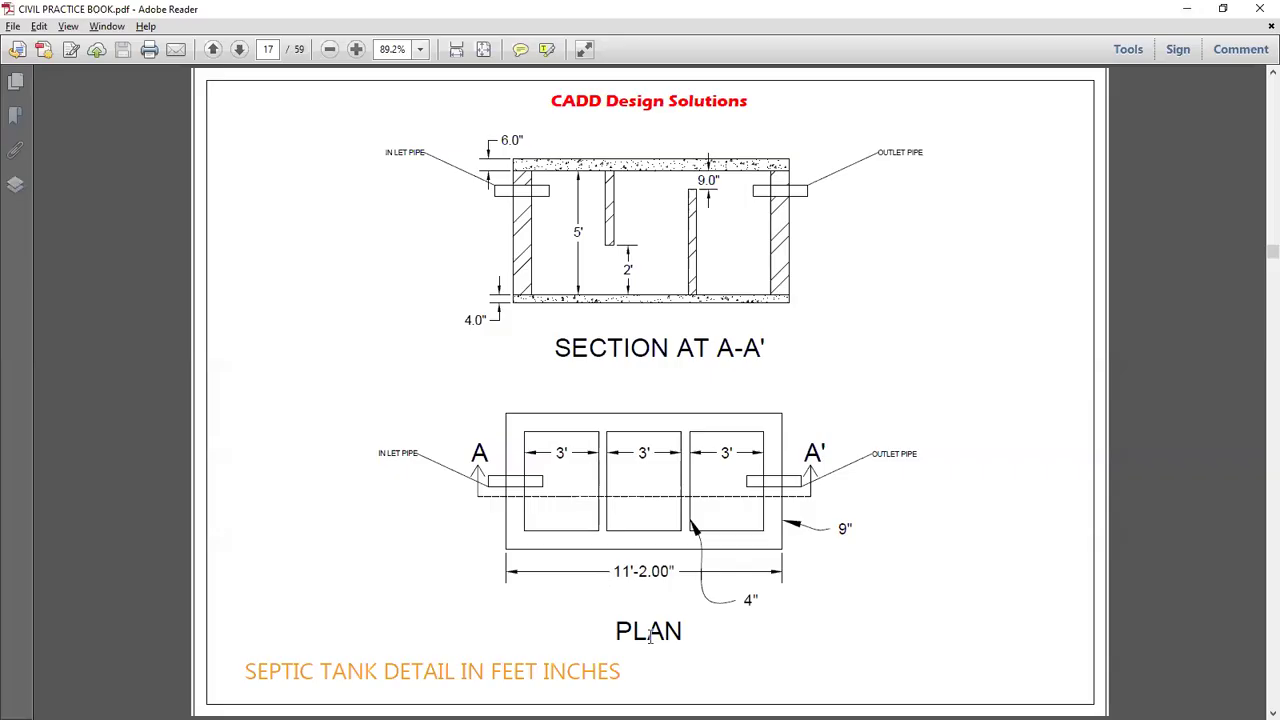
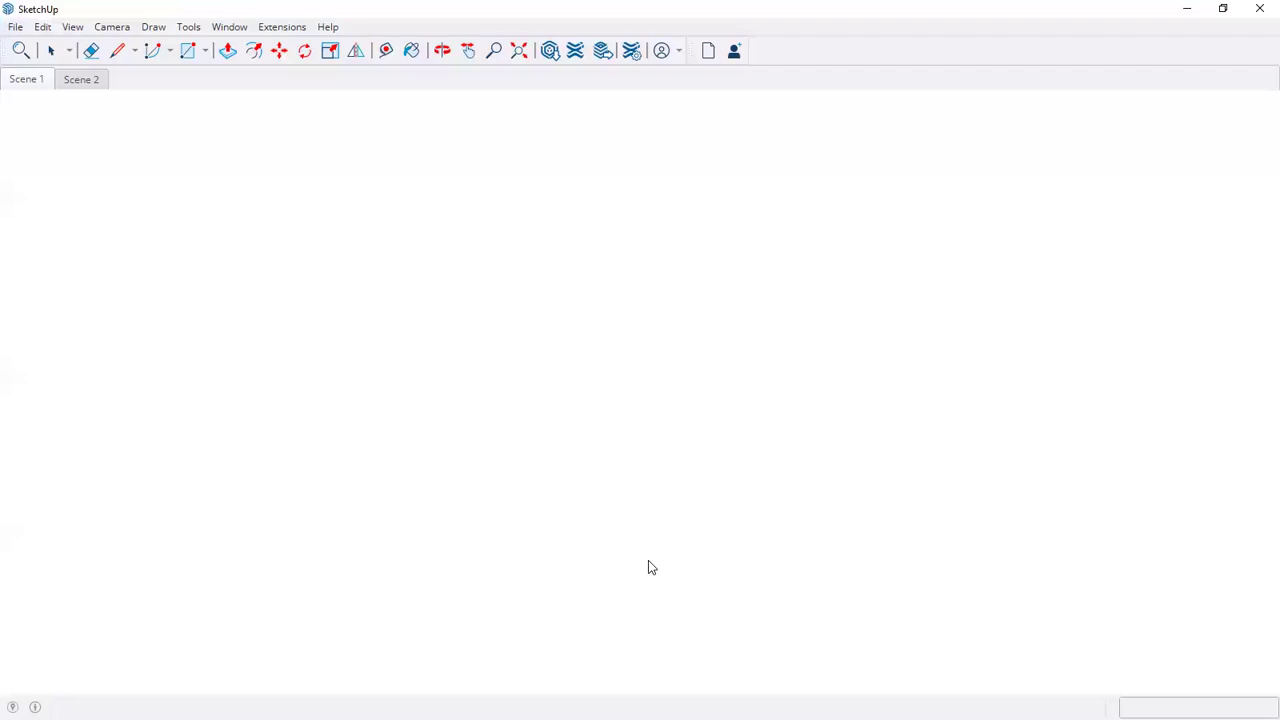
Step: Switch to the septic tank model in SketchUp and display its Scene 1 view
left_click(1190, 10)
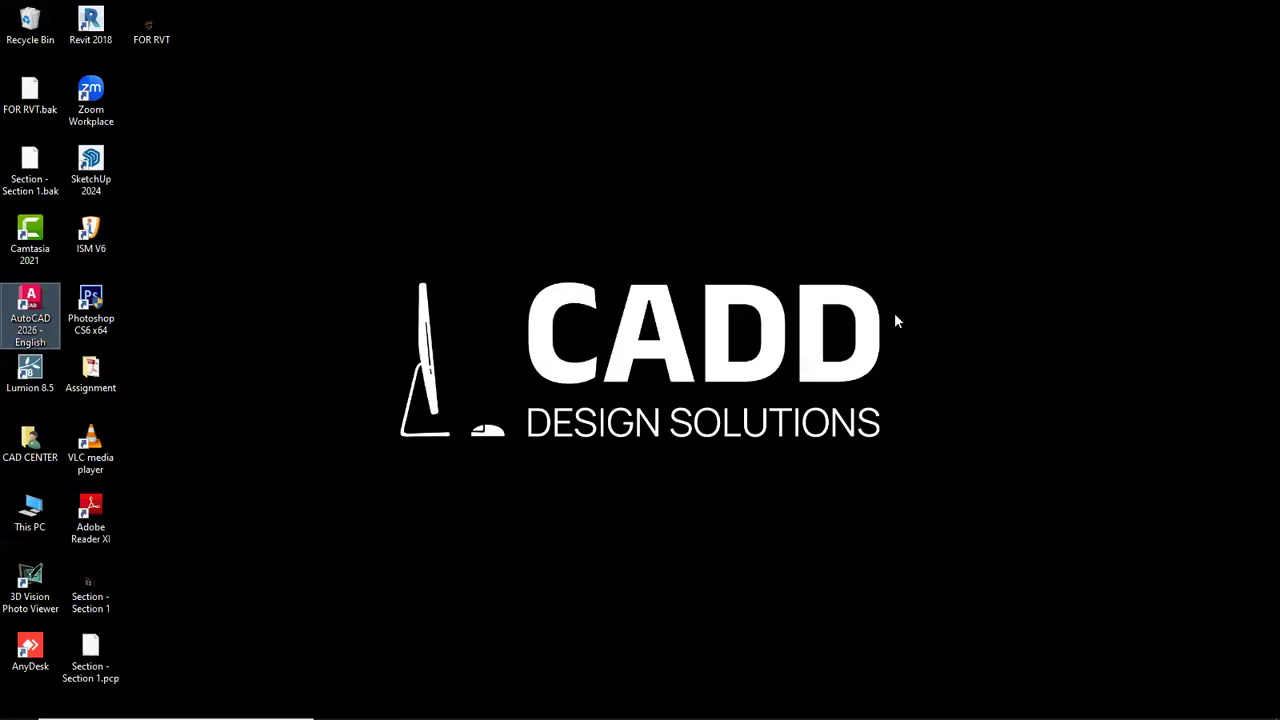
right_click(895, 320)
left_click(905, 334)
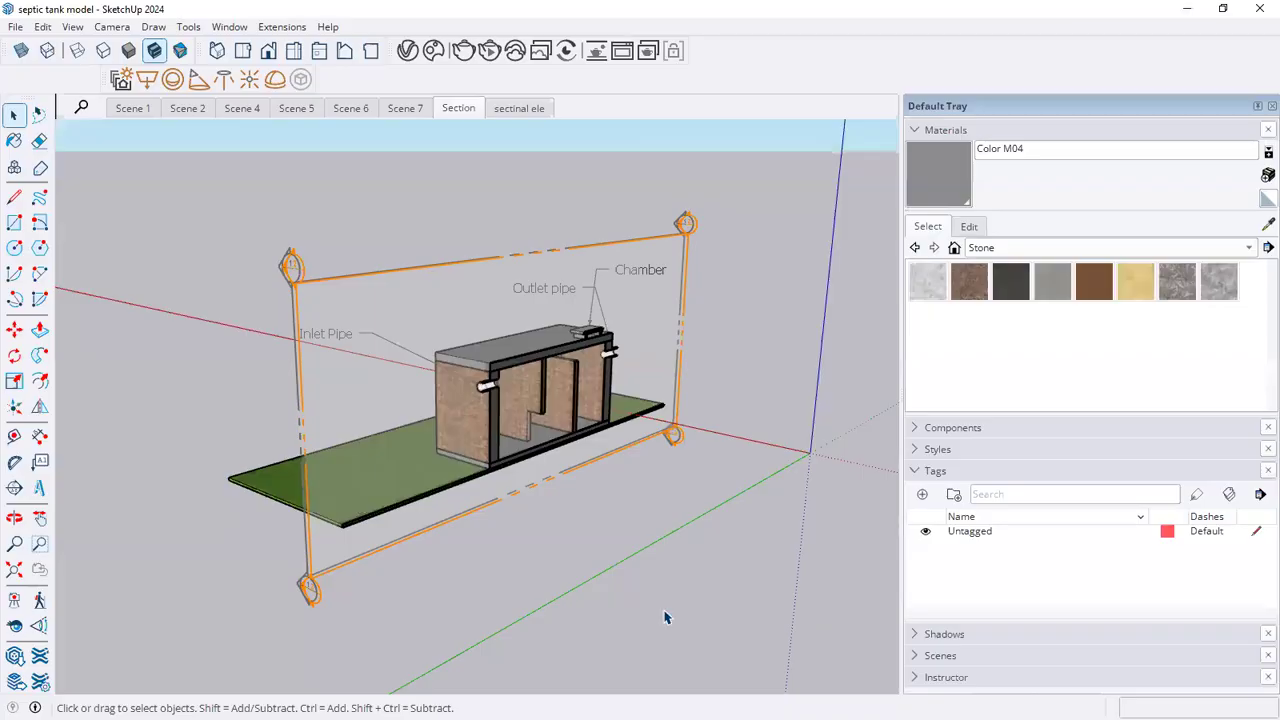
middle_click_drag(734, 383, 769, 421)
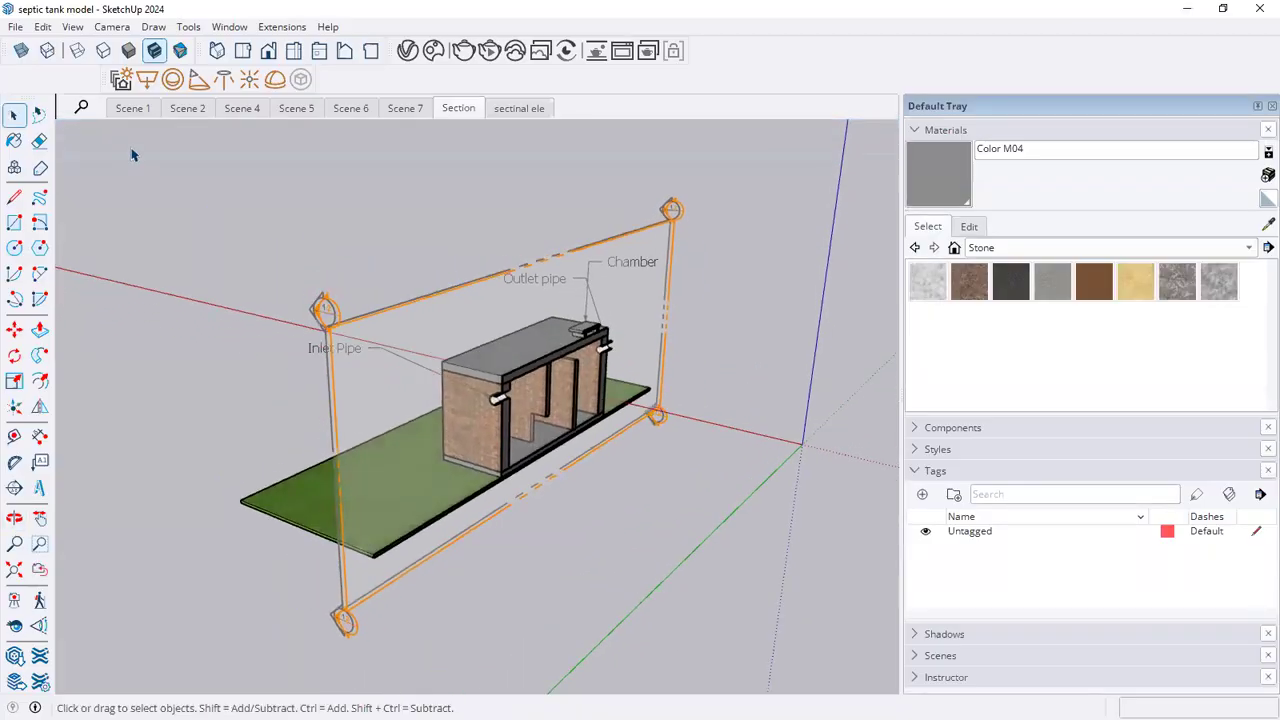
left_click(133, 109)
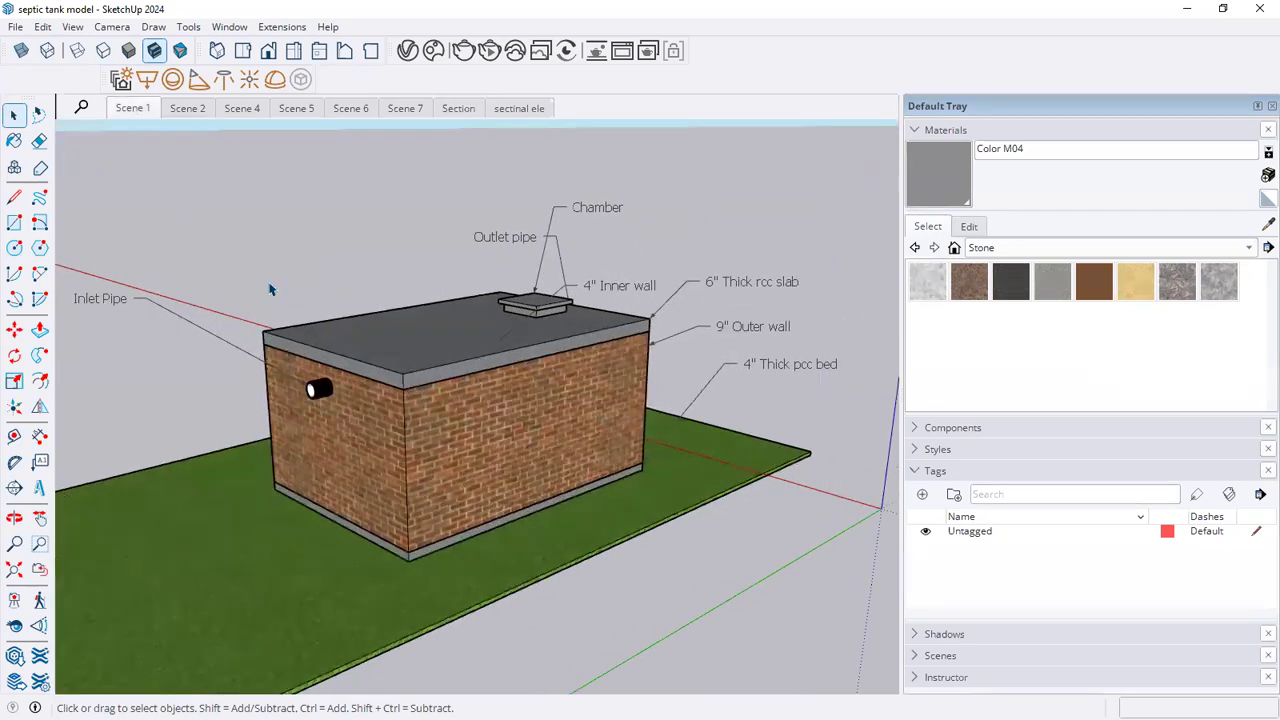
Step: Examine the exterior of the septic tank model from several sides, including the pipes, roof slab, chamber cover, outer wall and PCC bed
middle_click_drag(477, 502, 717, 511)
middle_click_drag(382, 412, 90, 405)
middle_click_drag(560, 485, 270, 507)
middle_click_drag(677, 437, 588, 460)
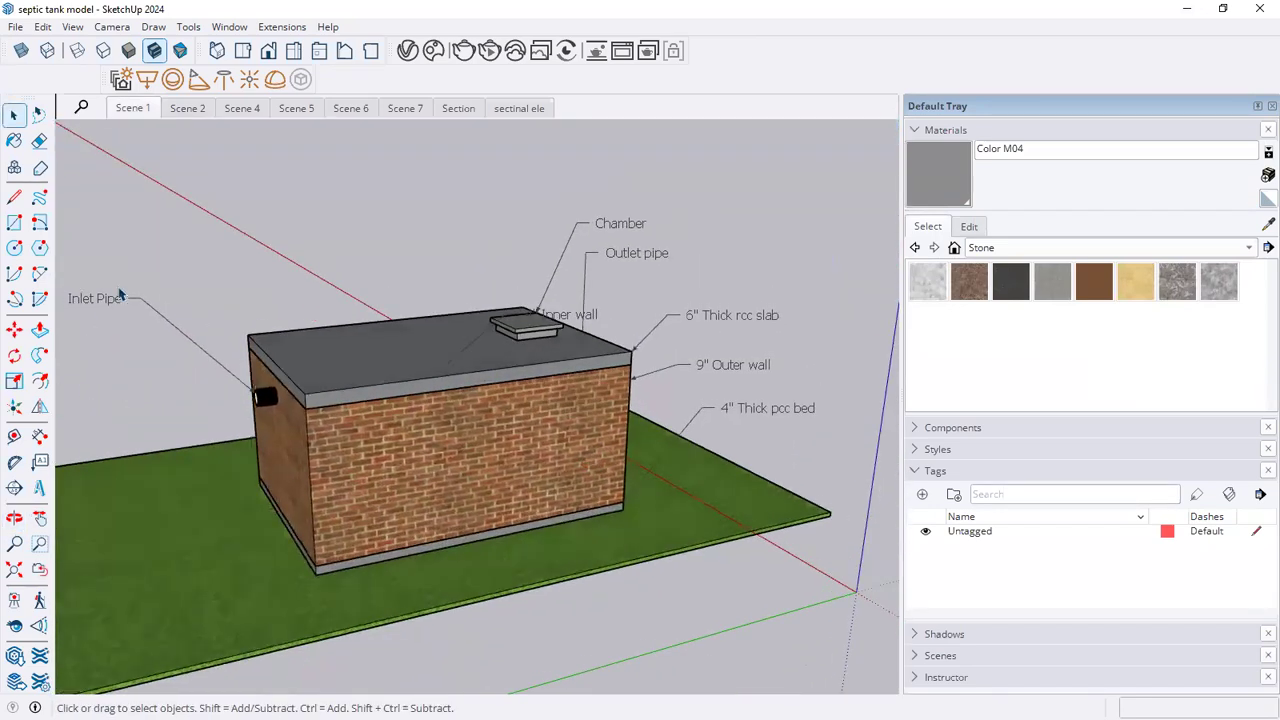
middle_click_drag(697, 423, 636, 390)
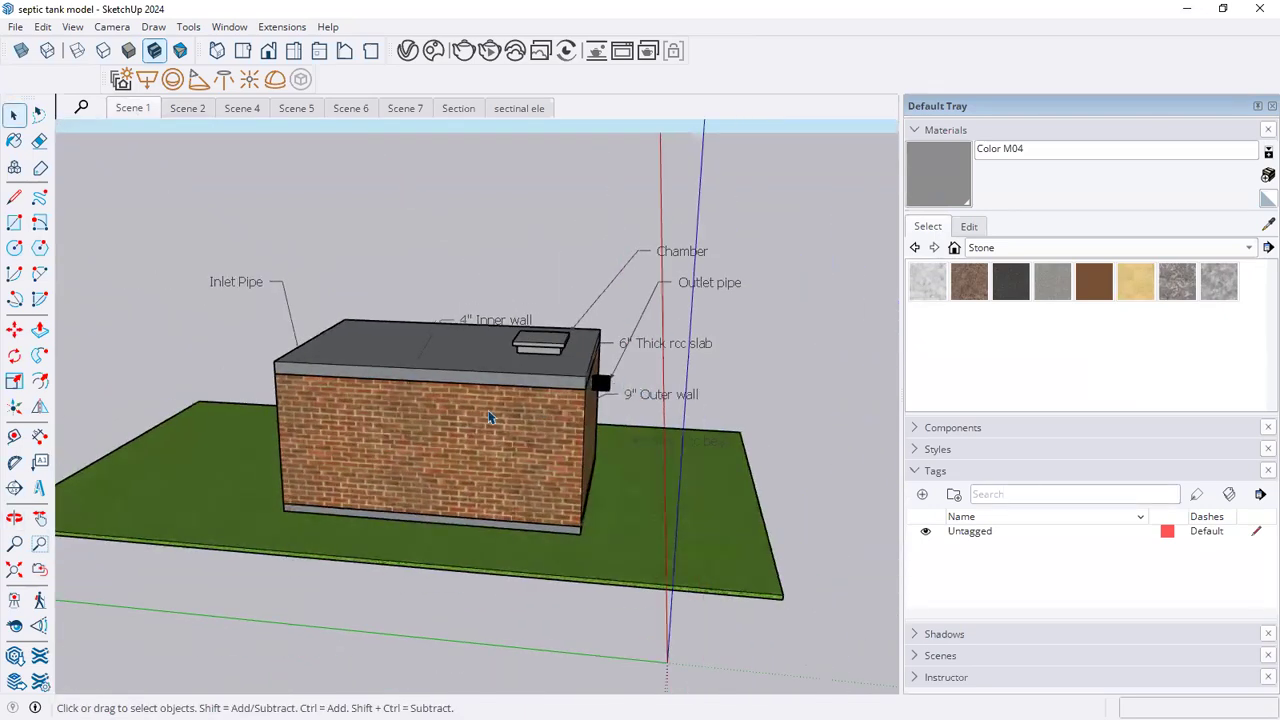
middle_click_drag(478, 421, 596, 369)
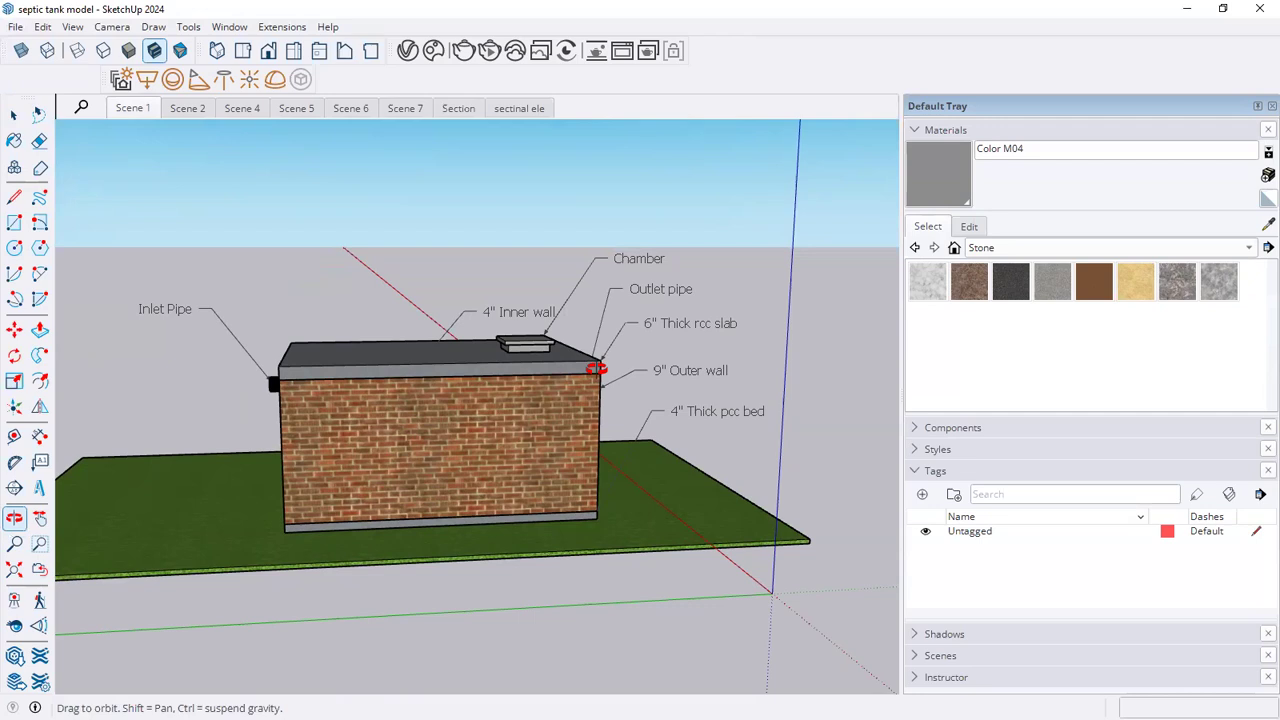
middle_click_drag(480, 400, 560, 400)
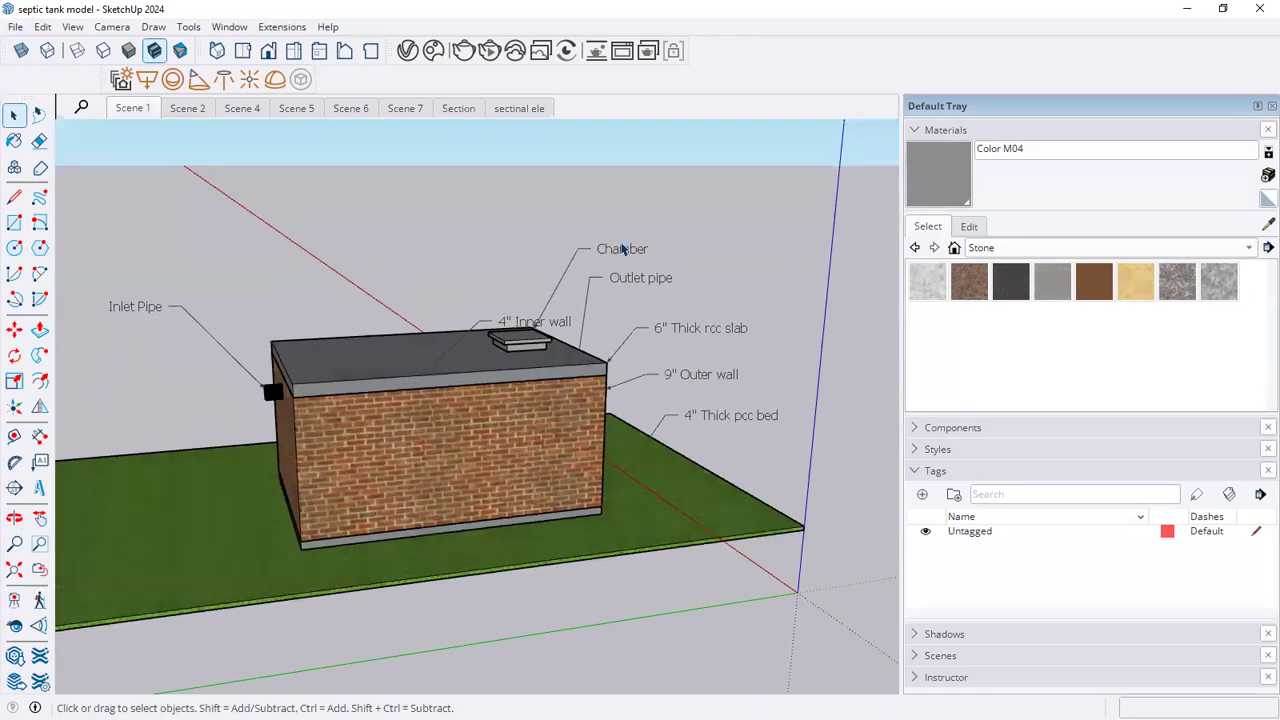
middle_click_drag(525, 355, 560, 363)
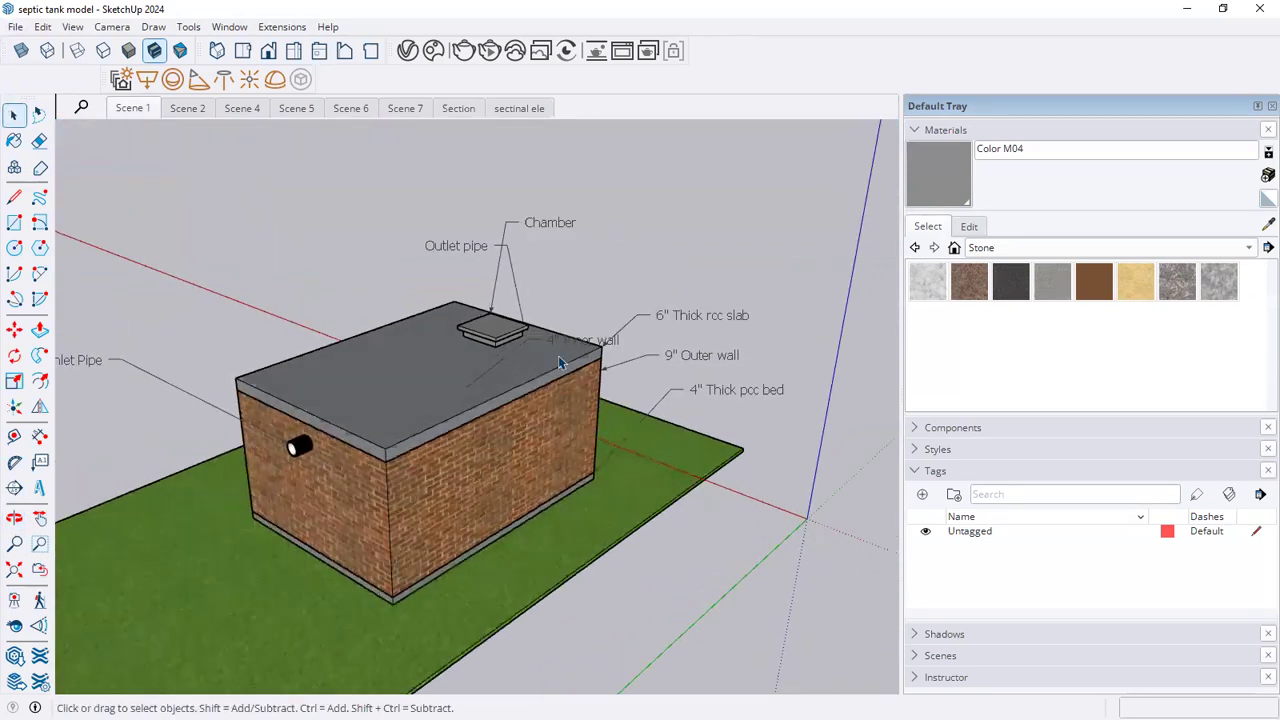
middle_click_drag(620, 450, 606, 451)
middle_click_drag(591, 354, 534, 298)
middle_click_drag(606, 451, 560, 430)
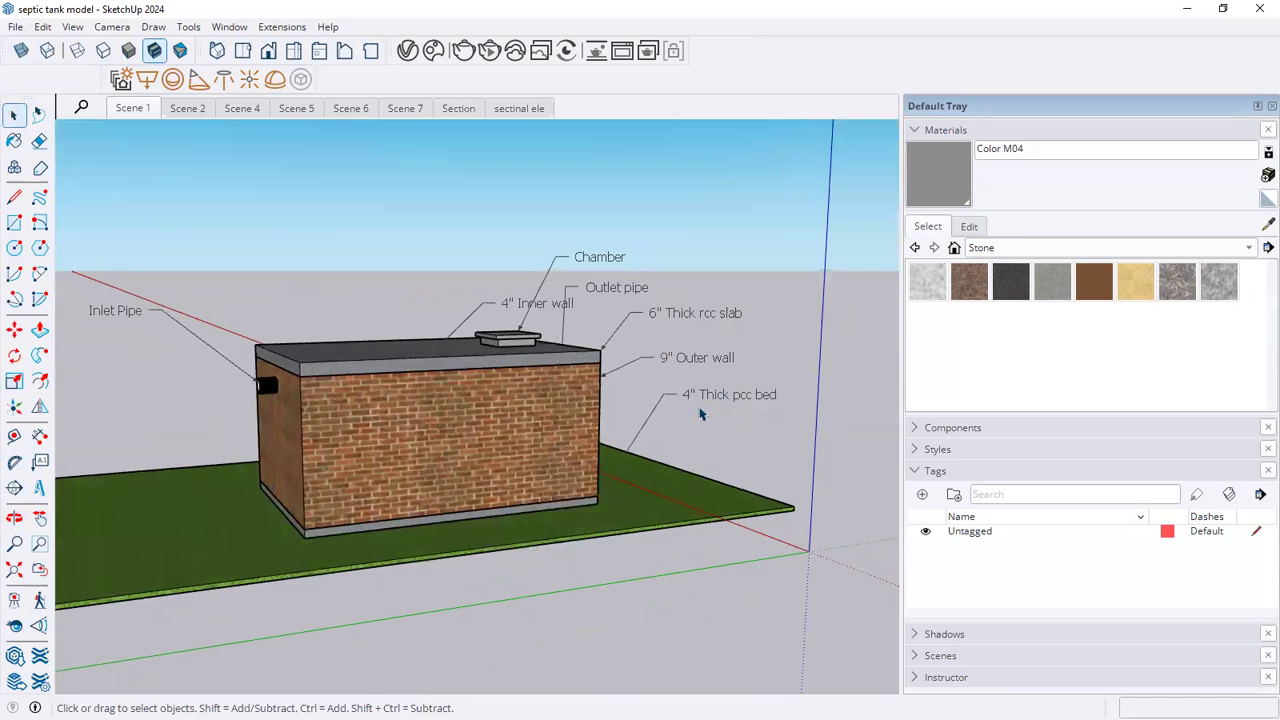
mouse_move(617, 494)
middle_mouse_down()
mouse_move(608, 452)
mouse_move(575, 502)
mouse_move(620, 405)
mouse_move(509, 406)
mouse_move(632, 419)
mouse_move(563, 394)
mouse_move(470, 330)
middle_mouse_up()
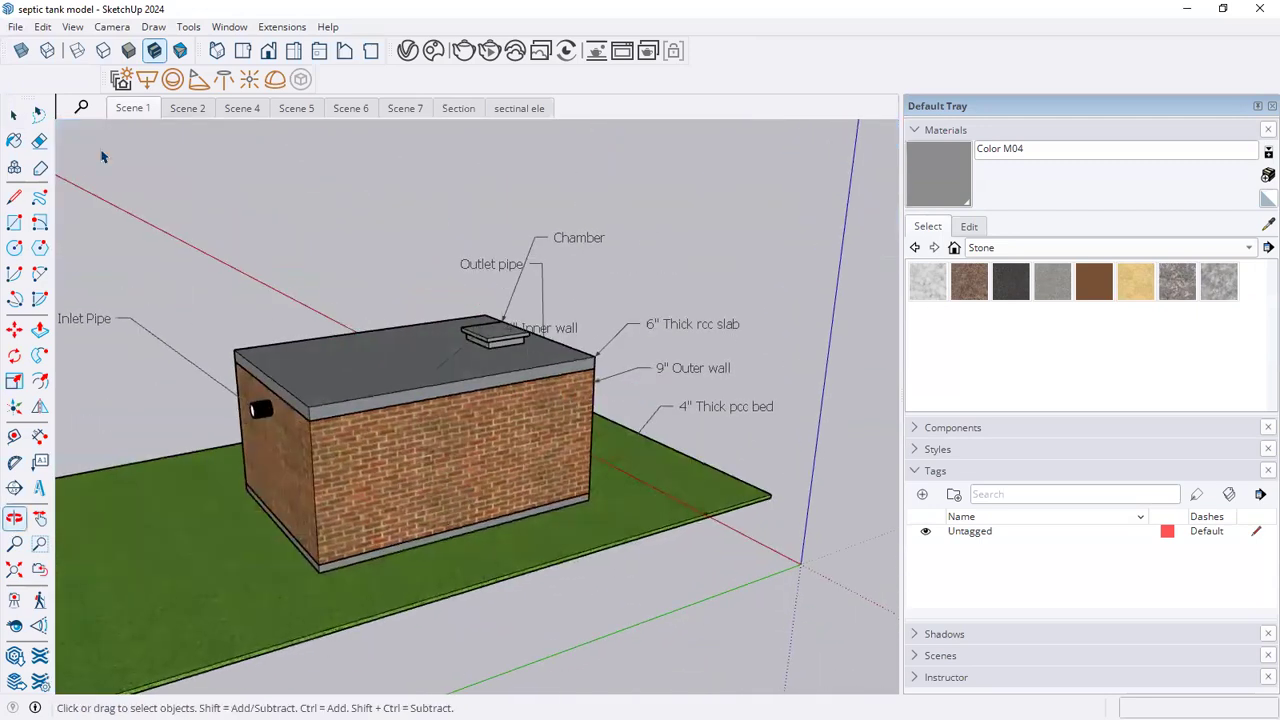
Step: View Scene 2 and Scene 4, show the open tank from the top, and compare it with the PDF plan in Adobe Reader
left_click(199, 115)
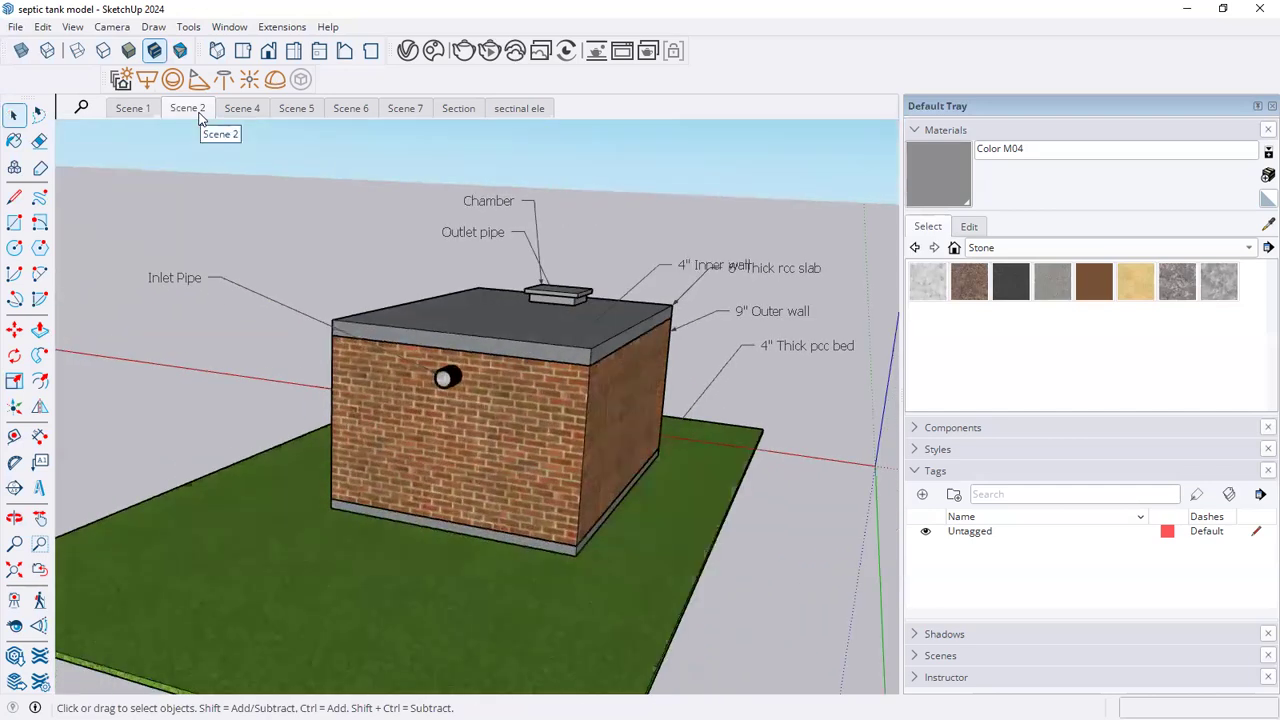
left_click(243, 112)
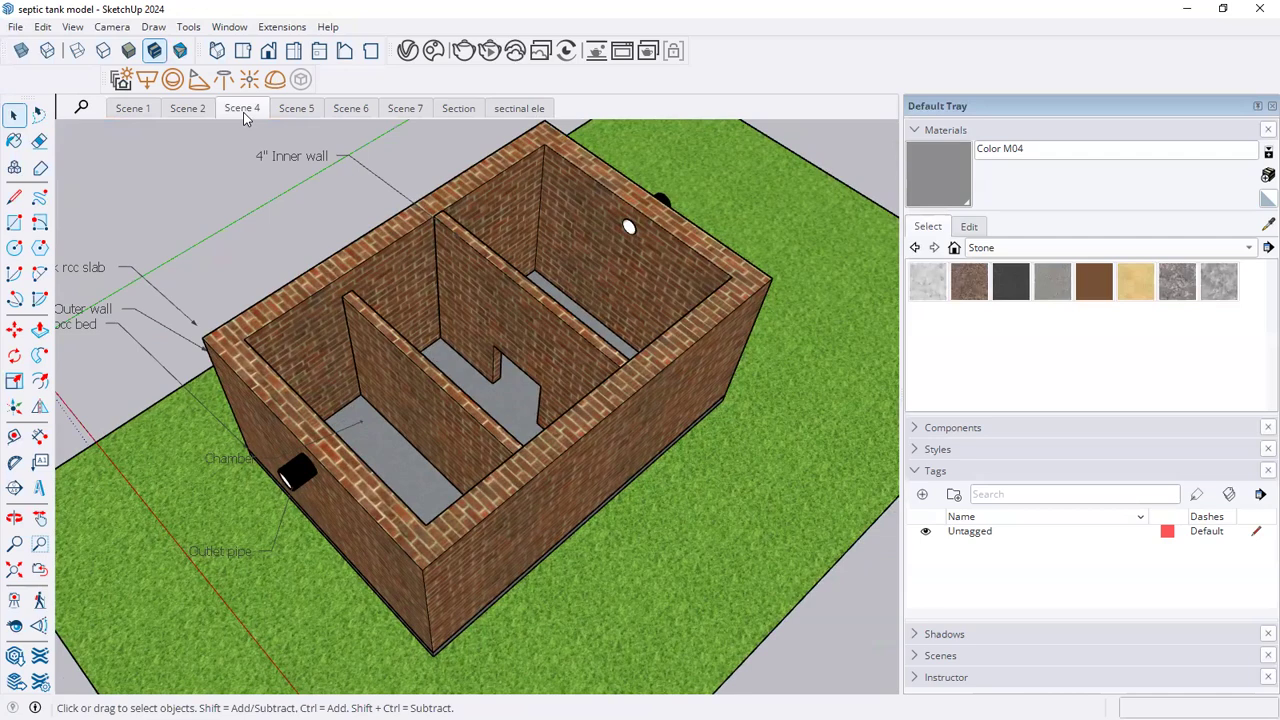
left_click(243, 52)
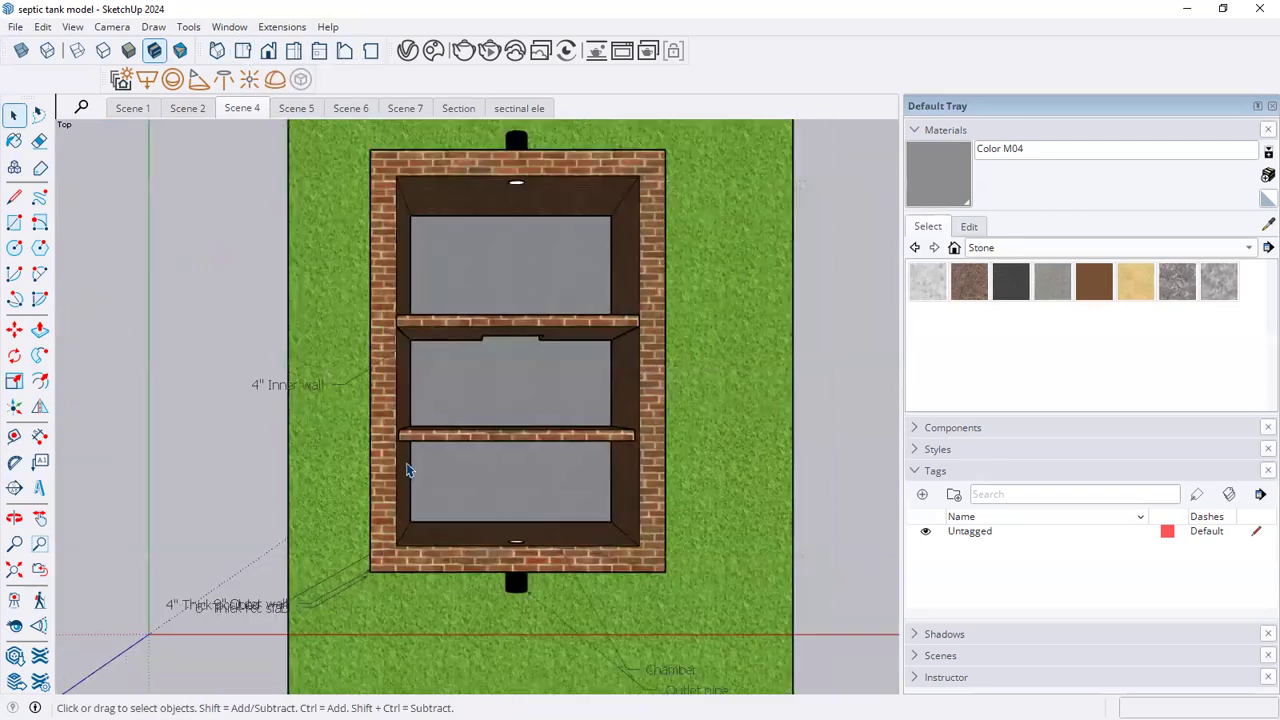
key("alt+Tab")
key("alt+Tab")
key("alt+Tab")
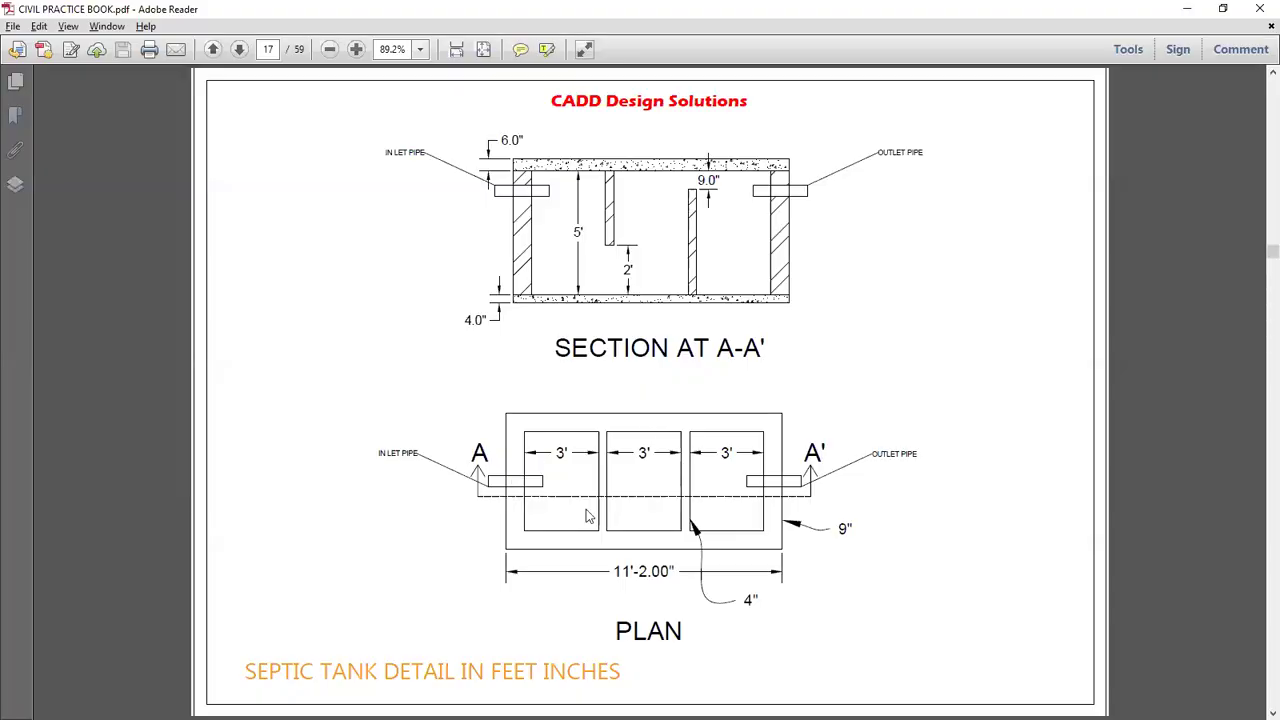
key("alt+Tab")
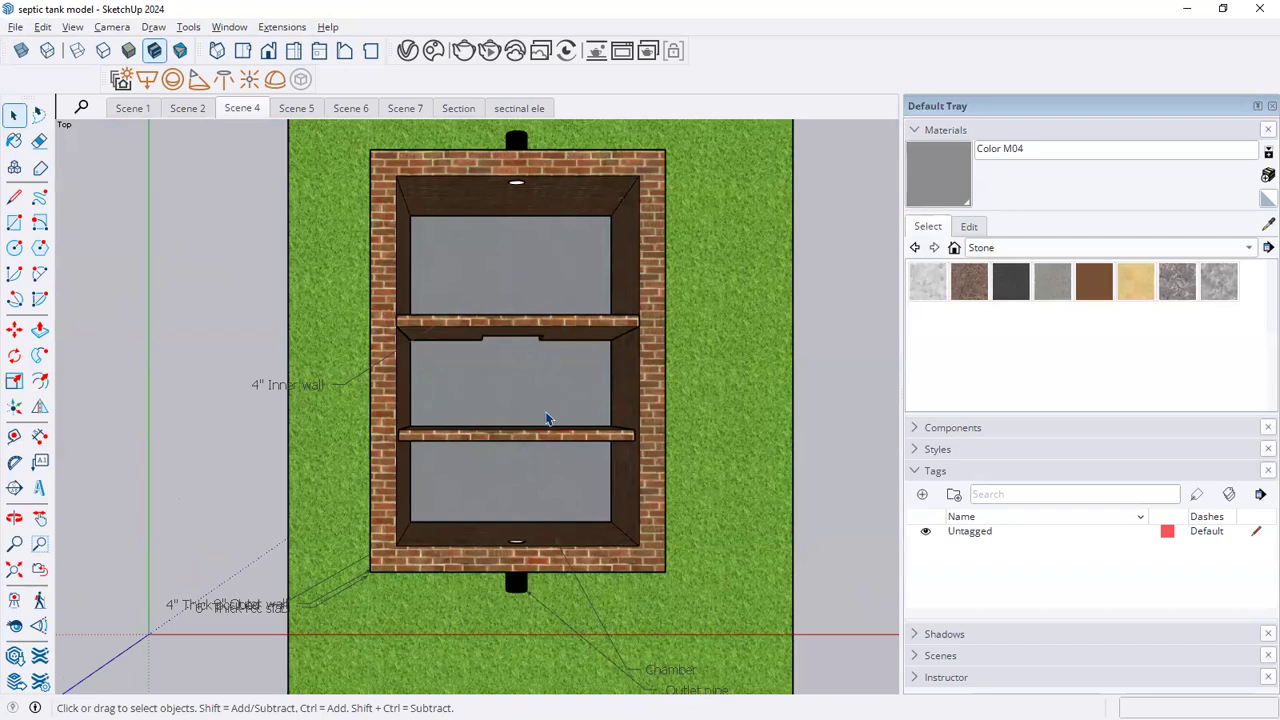
Step: Examine the partition walls and compartments inside the open tank, including the views in Scenes 5, 6 and 7
middle_click_drag(538, 410, 431, 552)
middle_click_drag(318, 540, 446, 479)
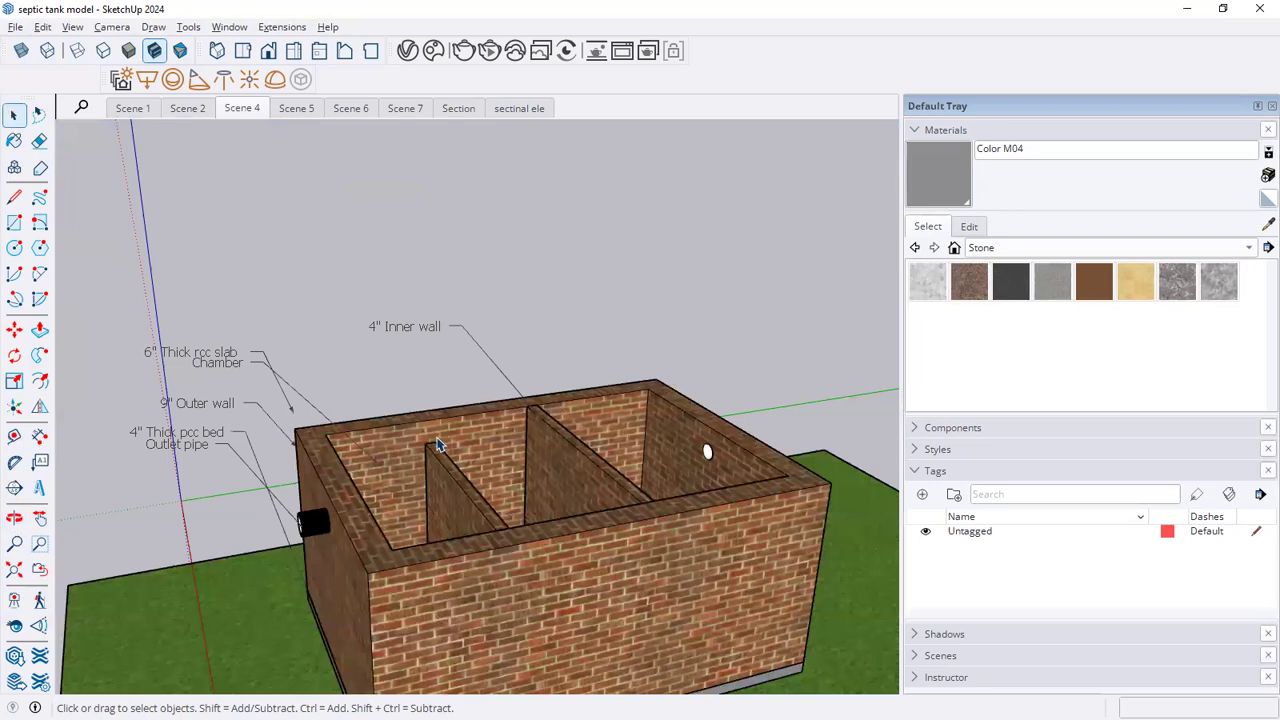
middle_click_drag(458, 447, 595, 575)
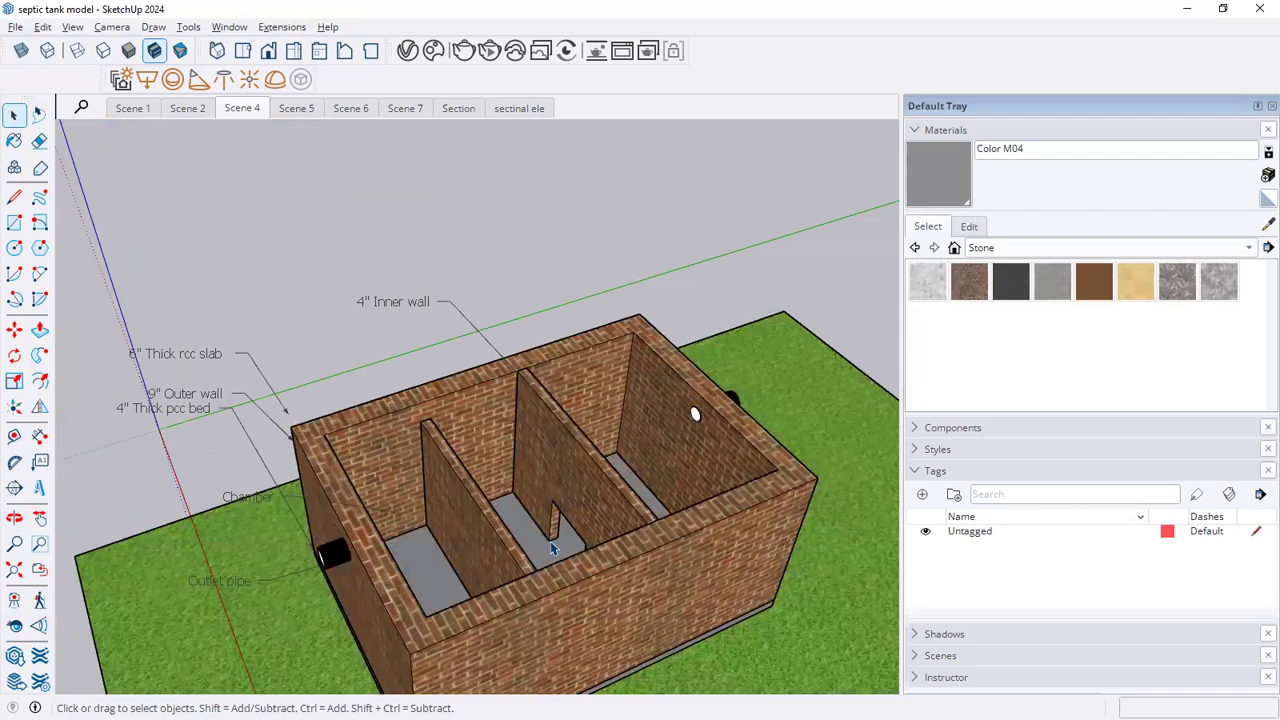
left_click(298, 109)
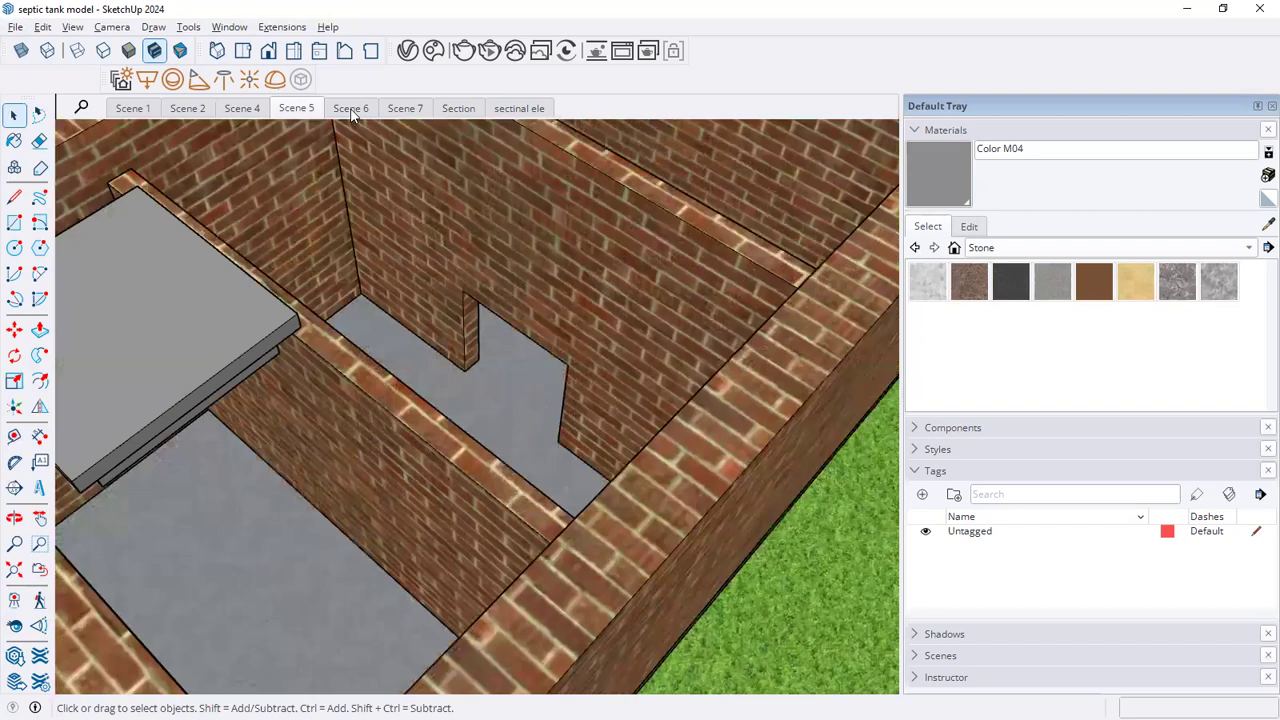
left_click(350, 110)
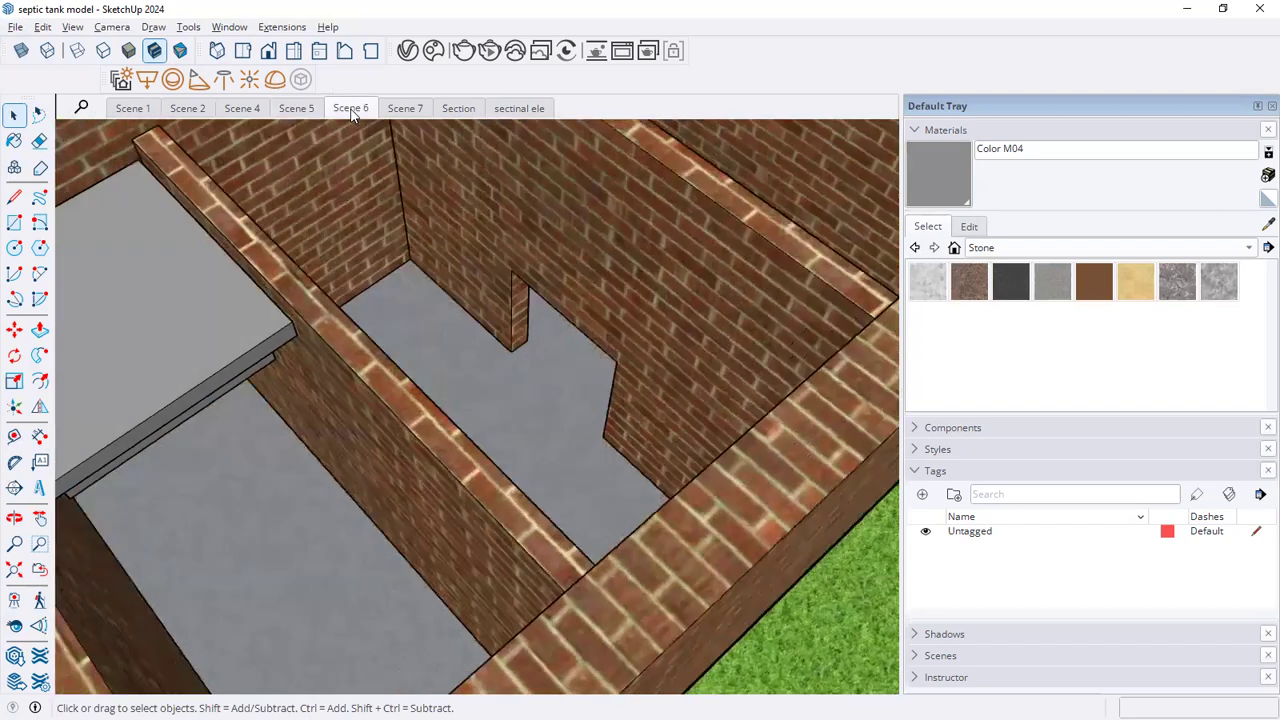
left_click(410, 110)
Step: Display the Section scene and view the cut face of the tank straight on at close range
left_click(461, 108)
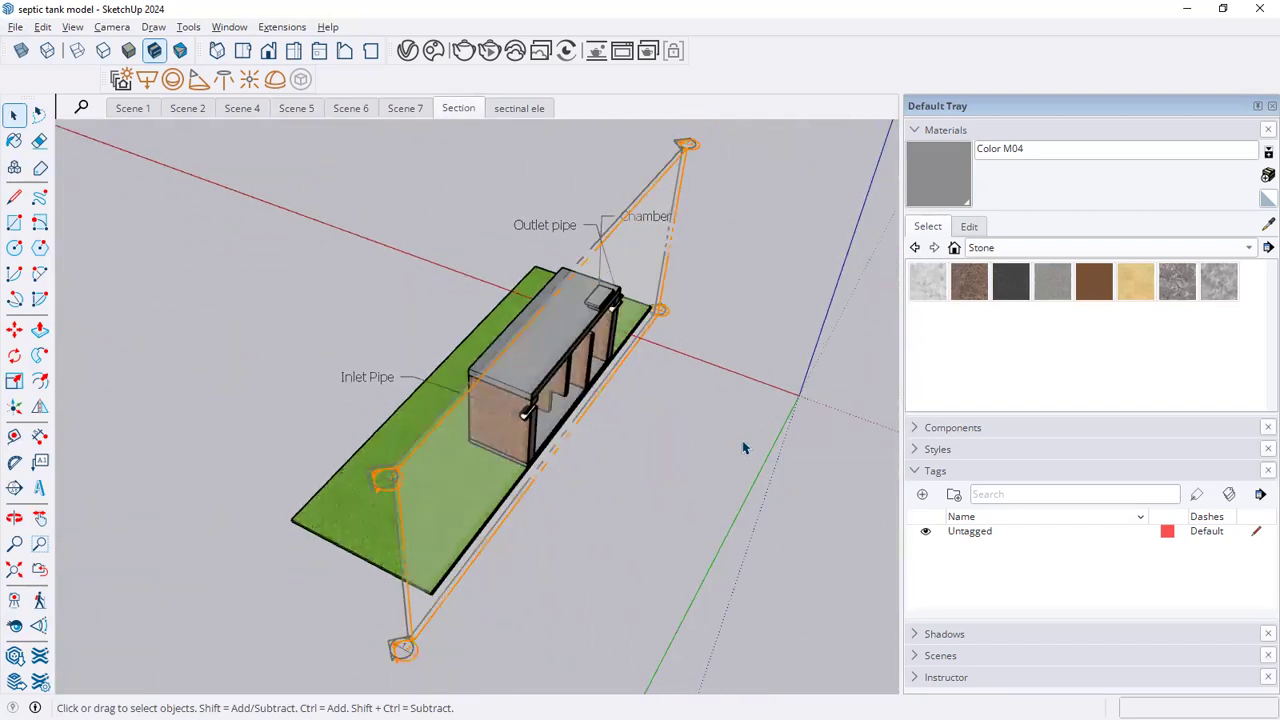
middle_click_drag(740, 447, 414, 351)
scroll(547, 372, "up", 3)
scroll(560, 375, "up", 3)
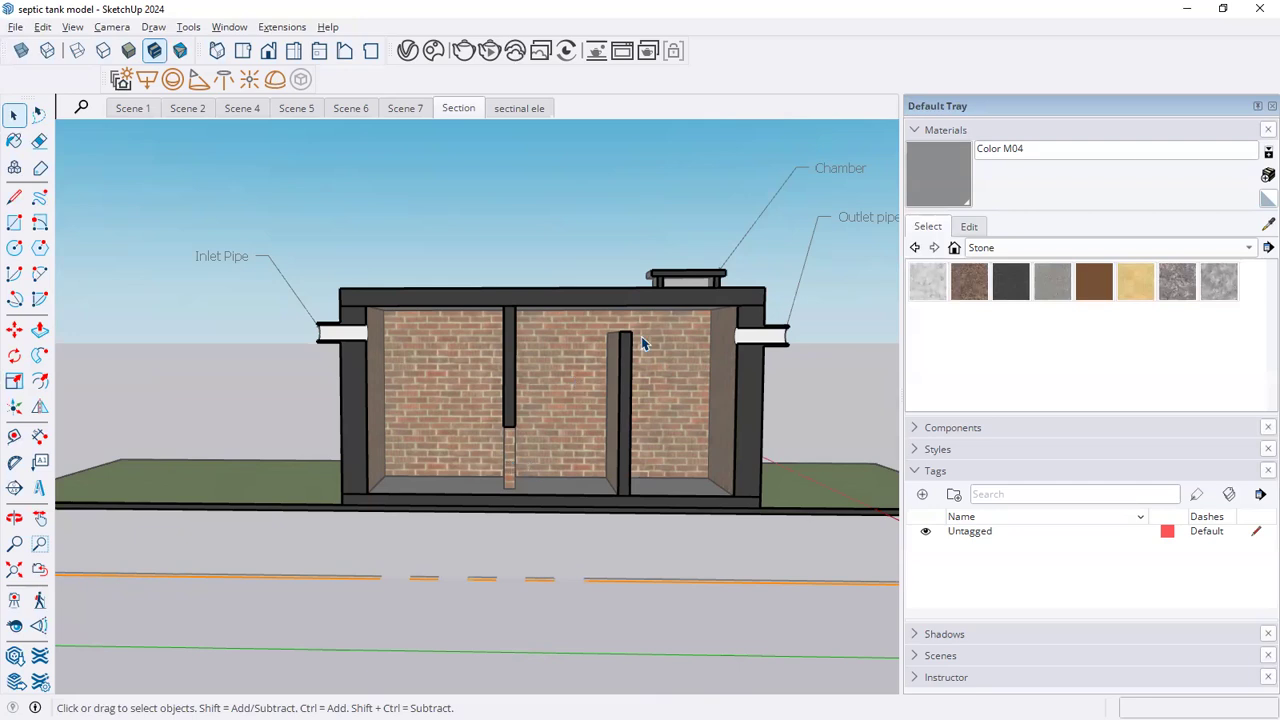
Step: Compare the sectioned model with SECTION AT A-A' in Adobe Reader, and return to SketchUp
key("alt+Tab")
key("alt+Tab")
key("alt+Tab")
key("alt+Tab")
key("alt+Tab")
key("alt+Tab")
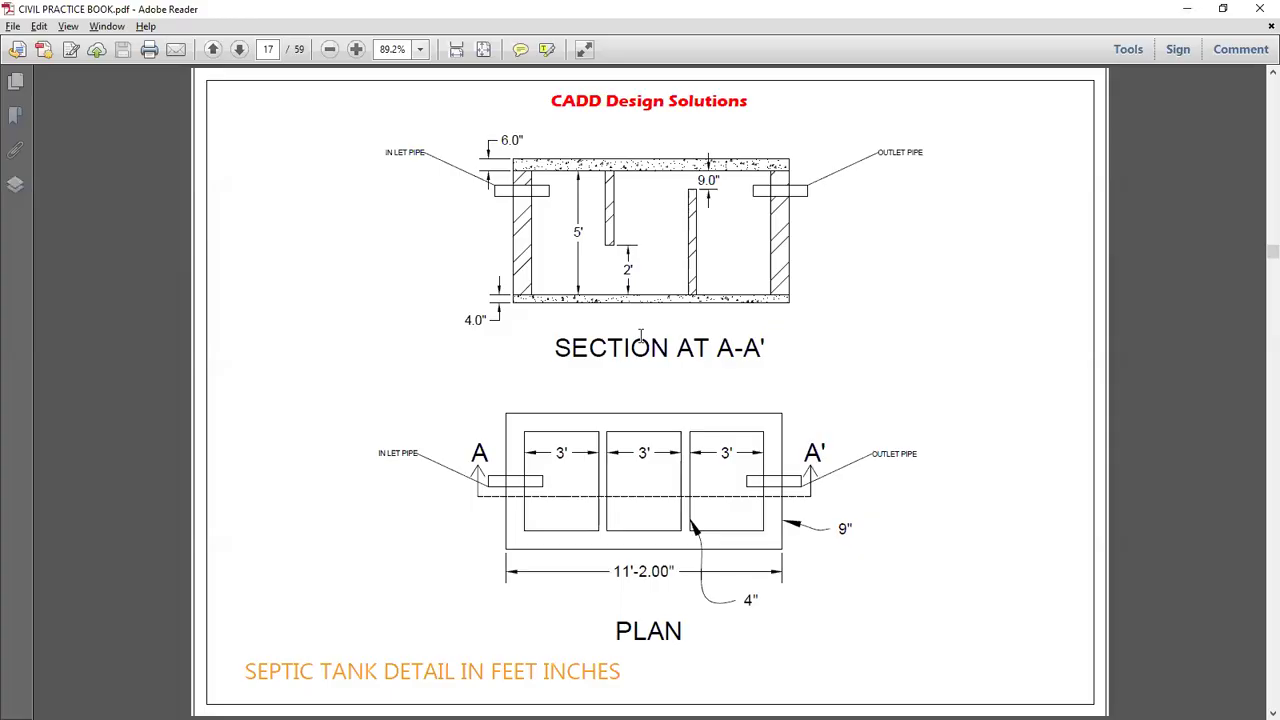
key("alt+Tab")
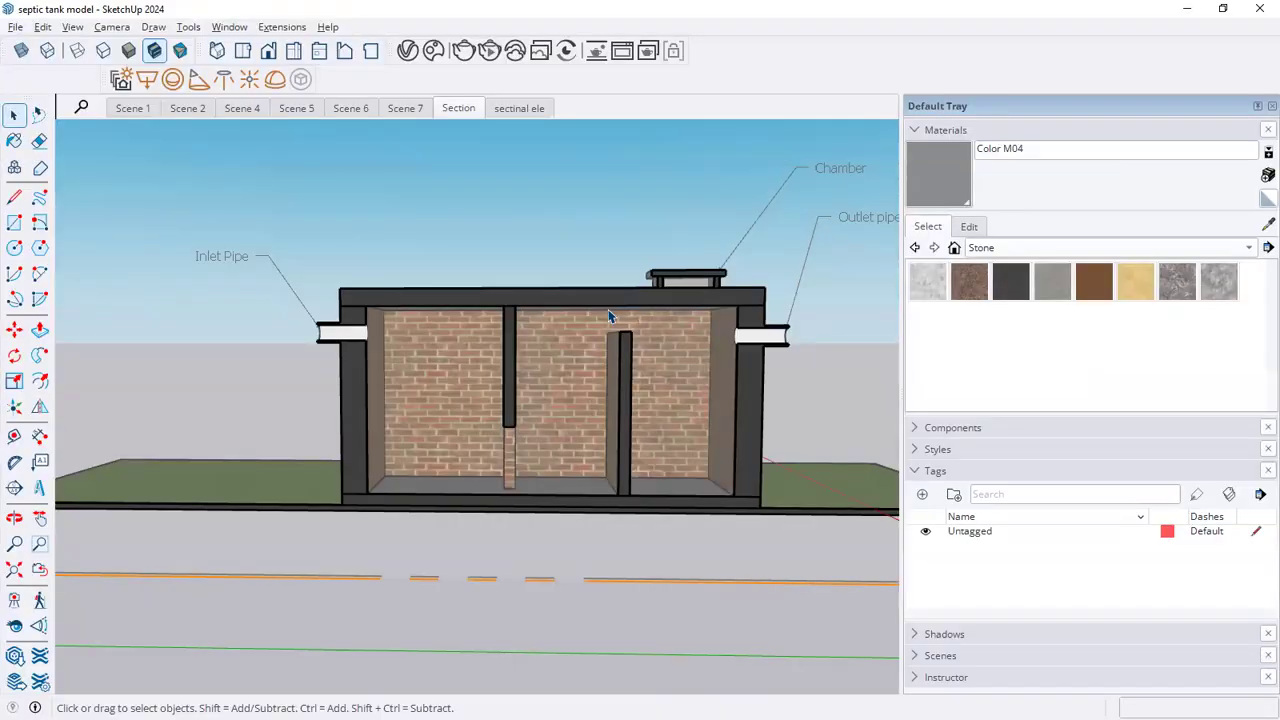
Step: Display the sectional elevation scene and Scene 1, and close the septic tank model
left_click(507, 112)
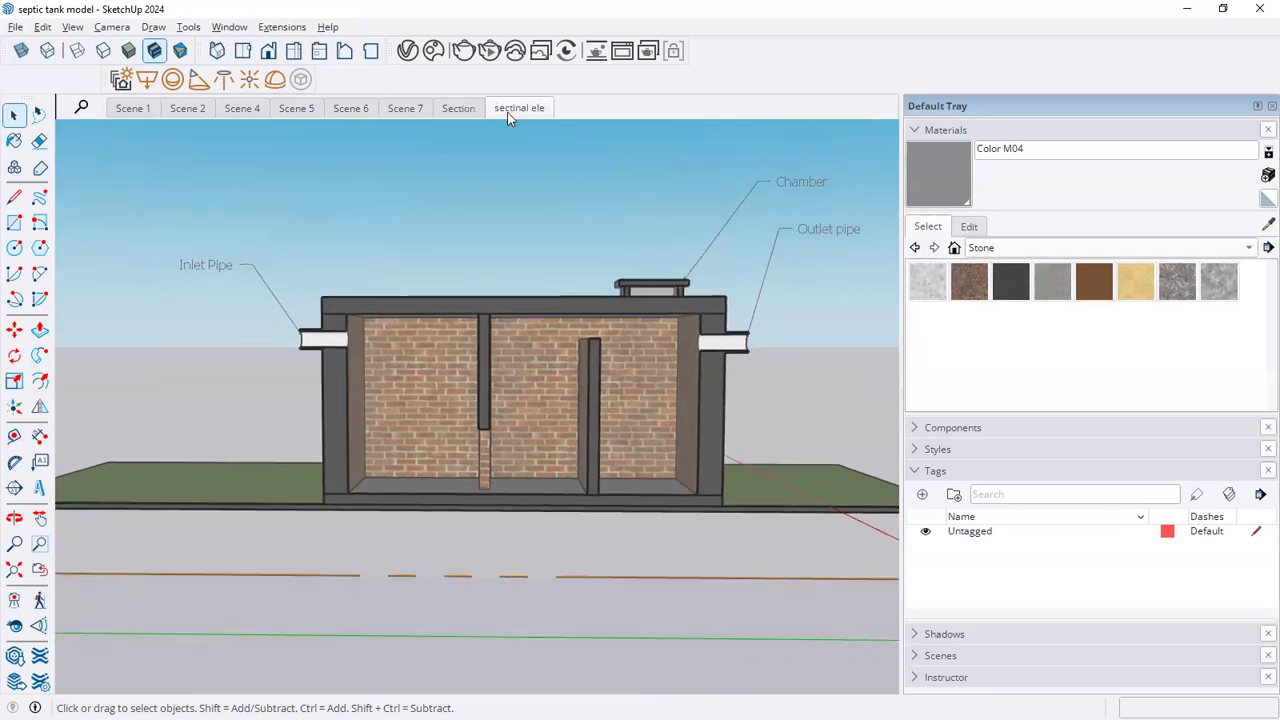
left_click(140, 109)
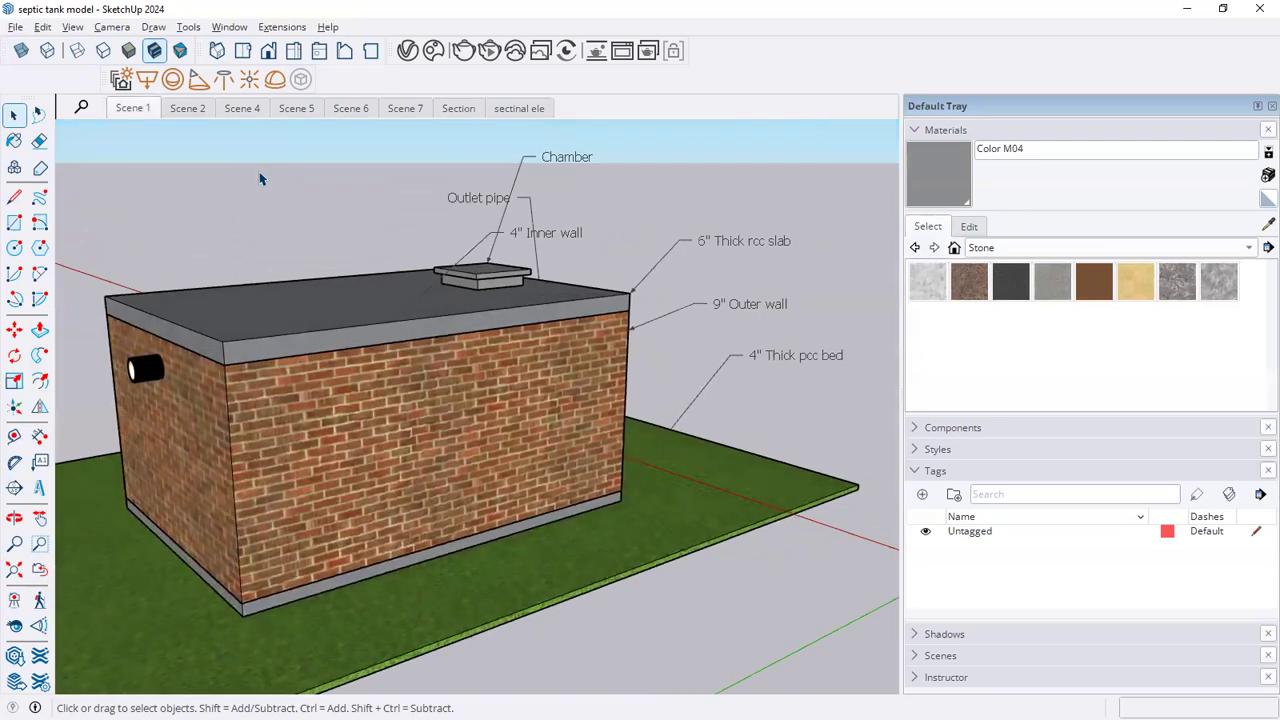
left_click(1260, 8)
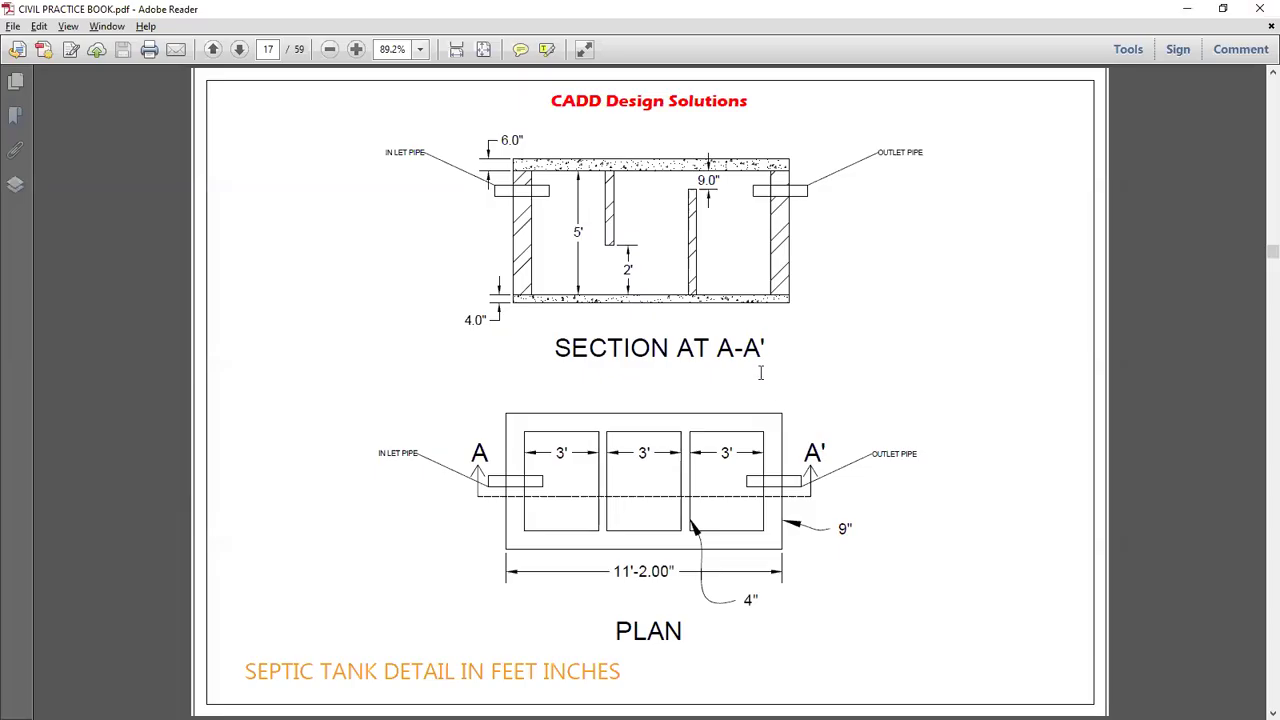
Step: In AutoCAD, draw a 0.91 m horizontal line with Ortho on in the empty area beside the house drawings, checking the compartment width in the PDF
key("alt+Tab")
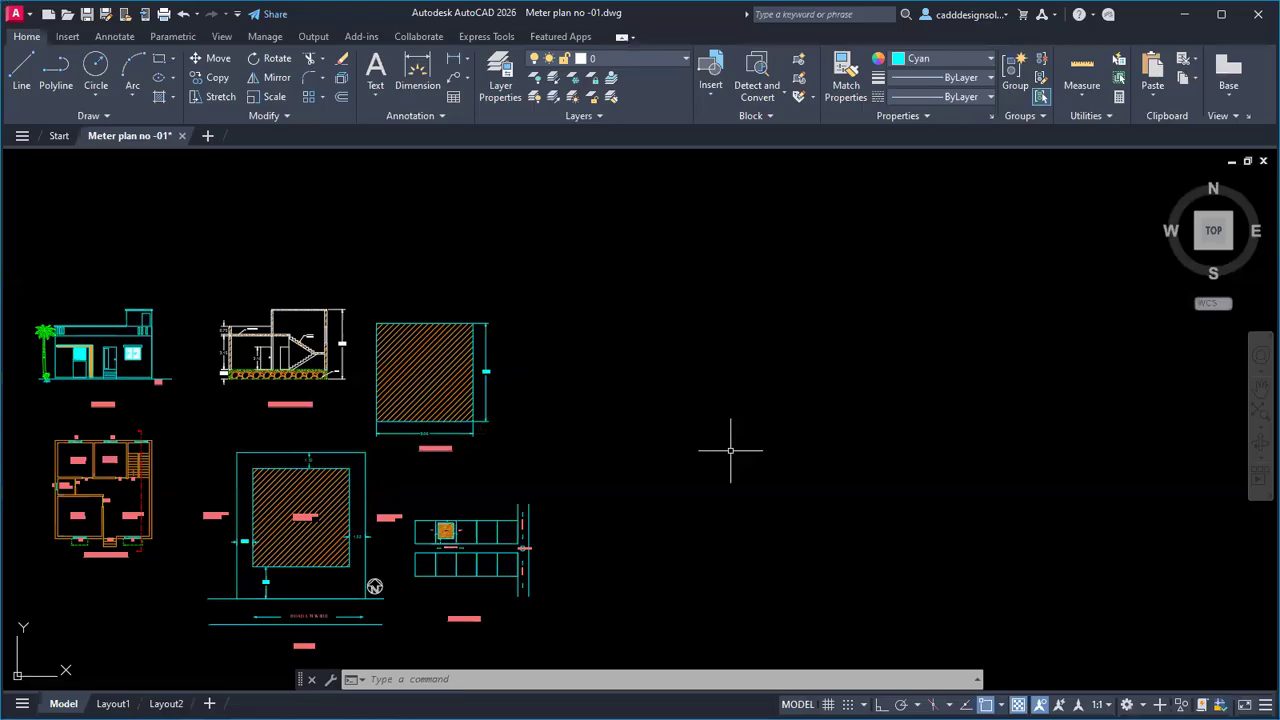
left_click_drag(655, 437, 721, 412)
scroll(690, 440, "up", 2)
key("Escape")
key("Escape")
key("Escape")
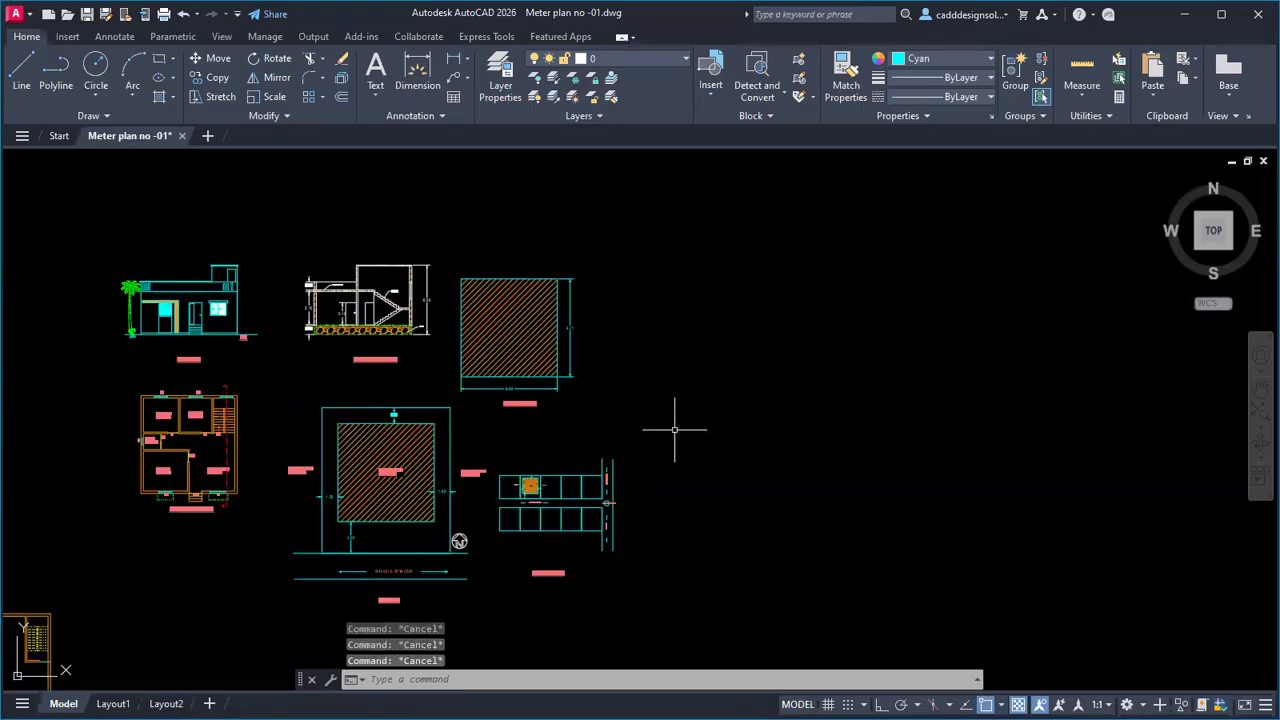
scroll(762, 445, "up", 1)
type("l")
key("Return")
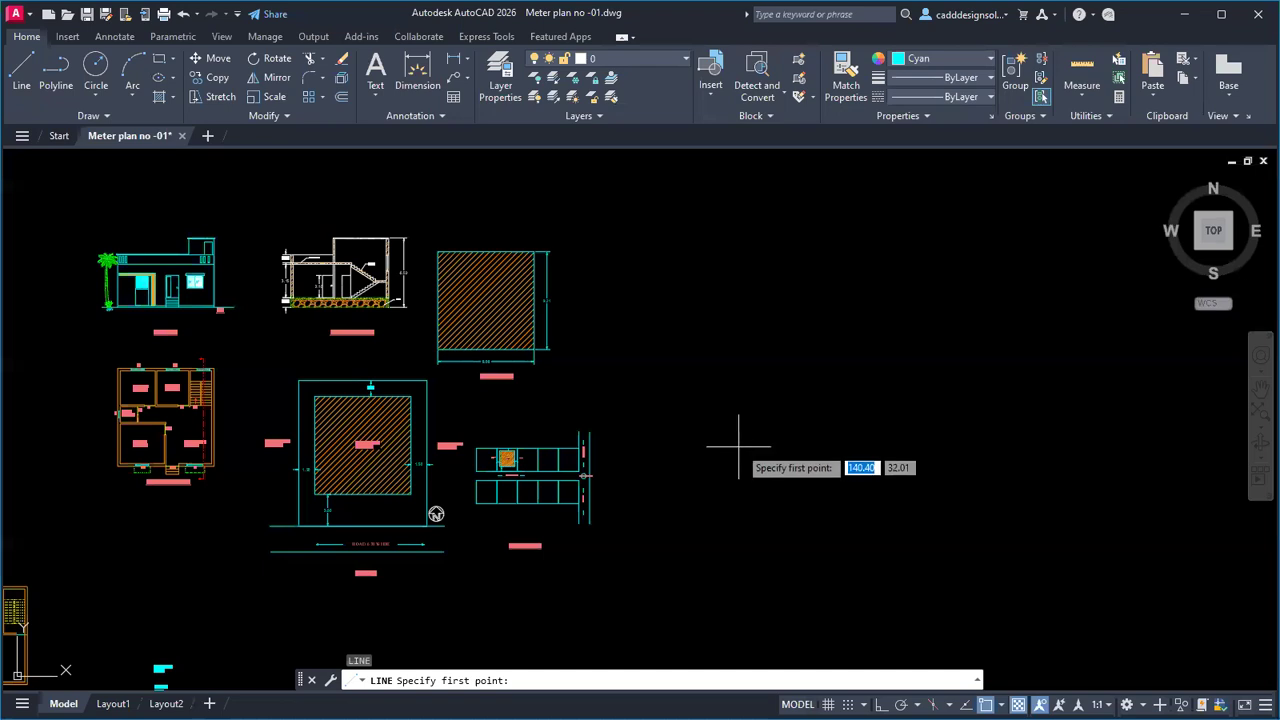
left_click(734, 446)
key("F8")
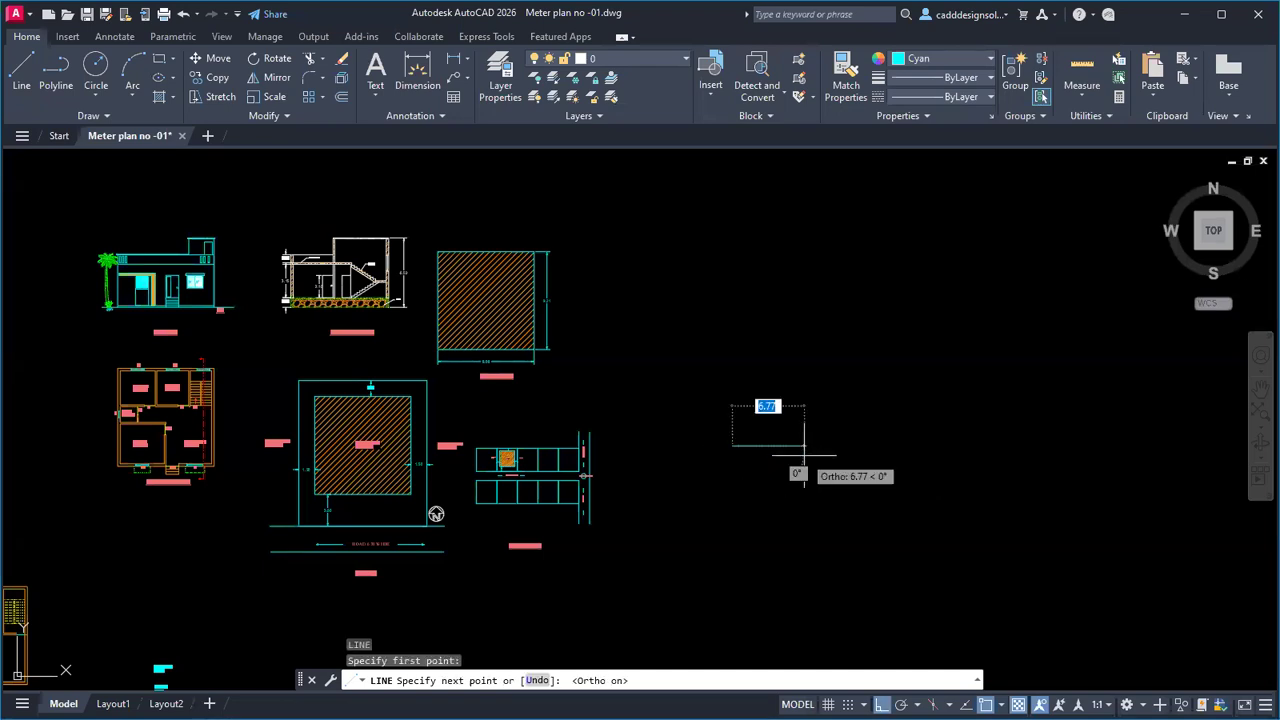
key("alt+Tab")
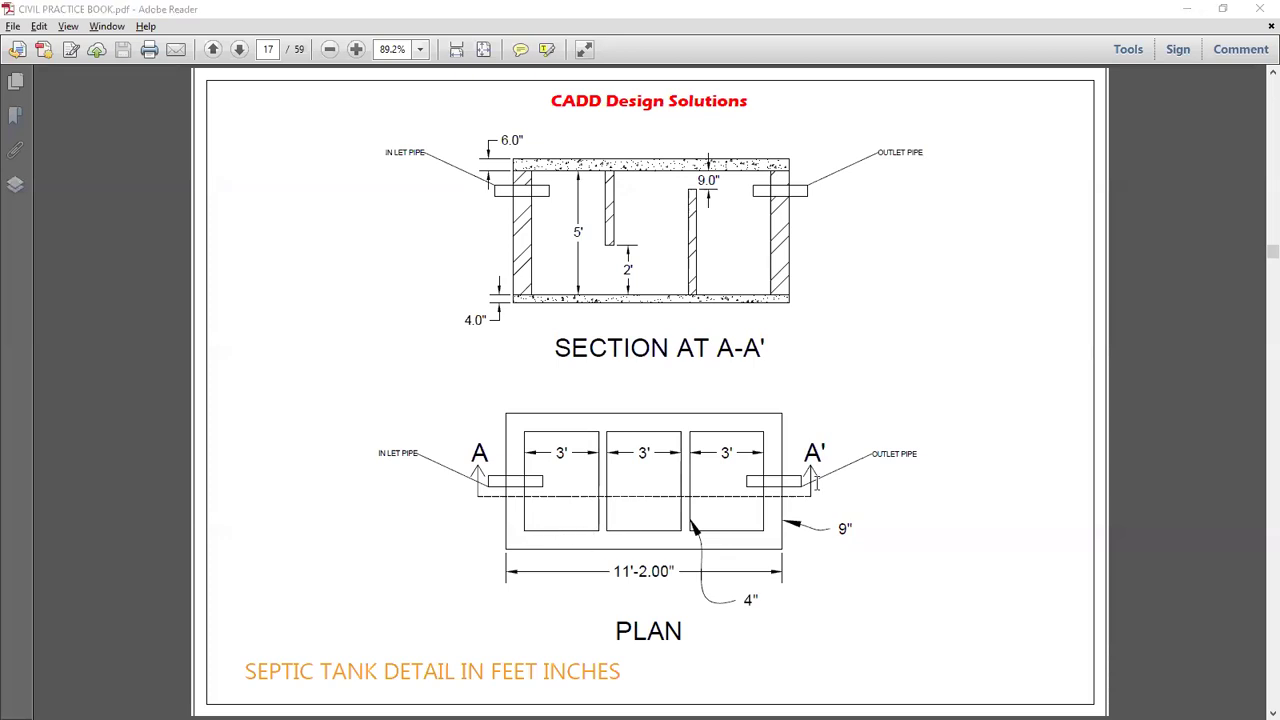
key("alt+Tab")
type("1")
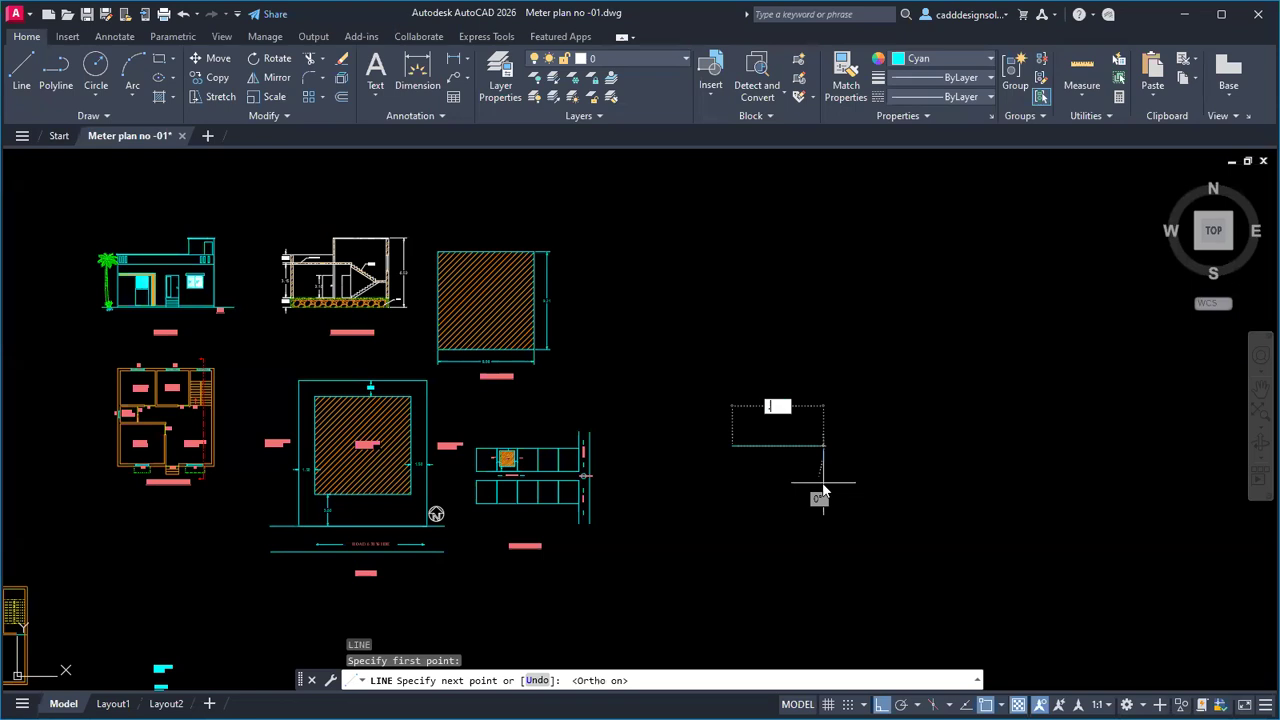
key("Return")
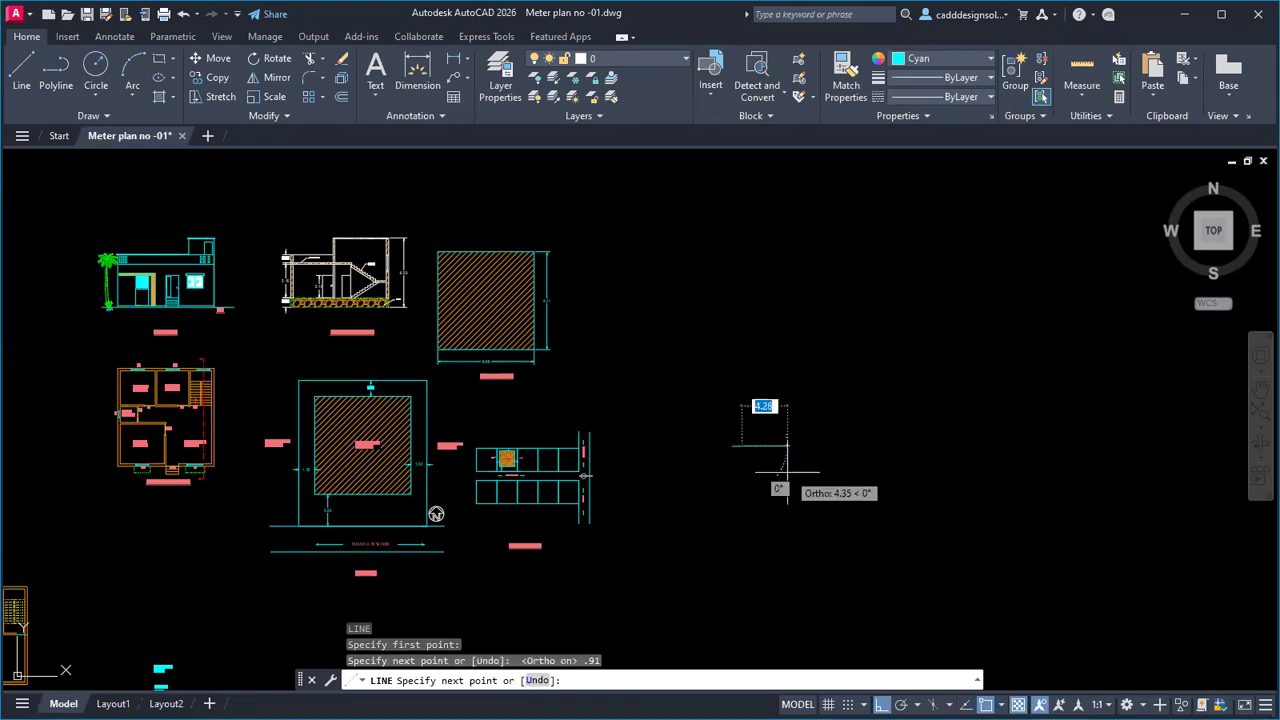
Step: Complete the first tank compartment as a rectangle with a 1.21 m vertical side, a 0.91 m top side and a closing side
scroll(706, 403, "up", 5)
key("alt+Tab")
key("alt+Tab")
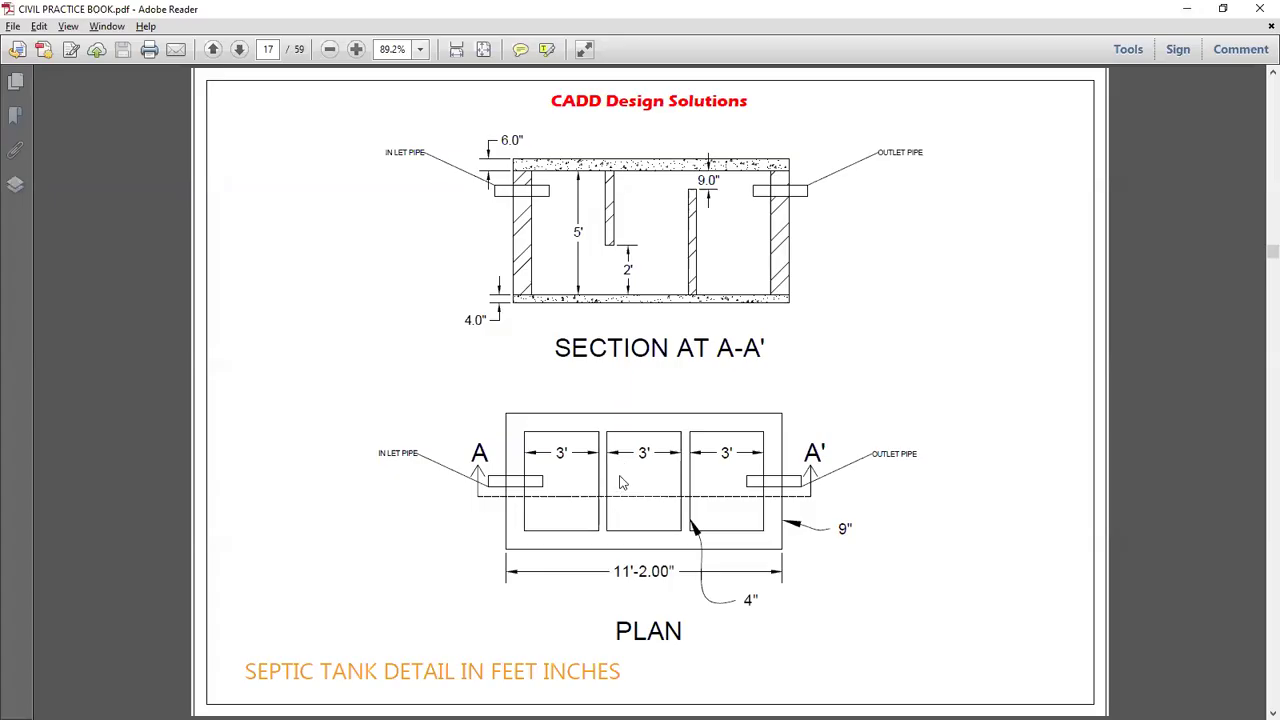
key("alt+Tab")
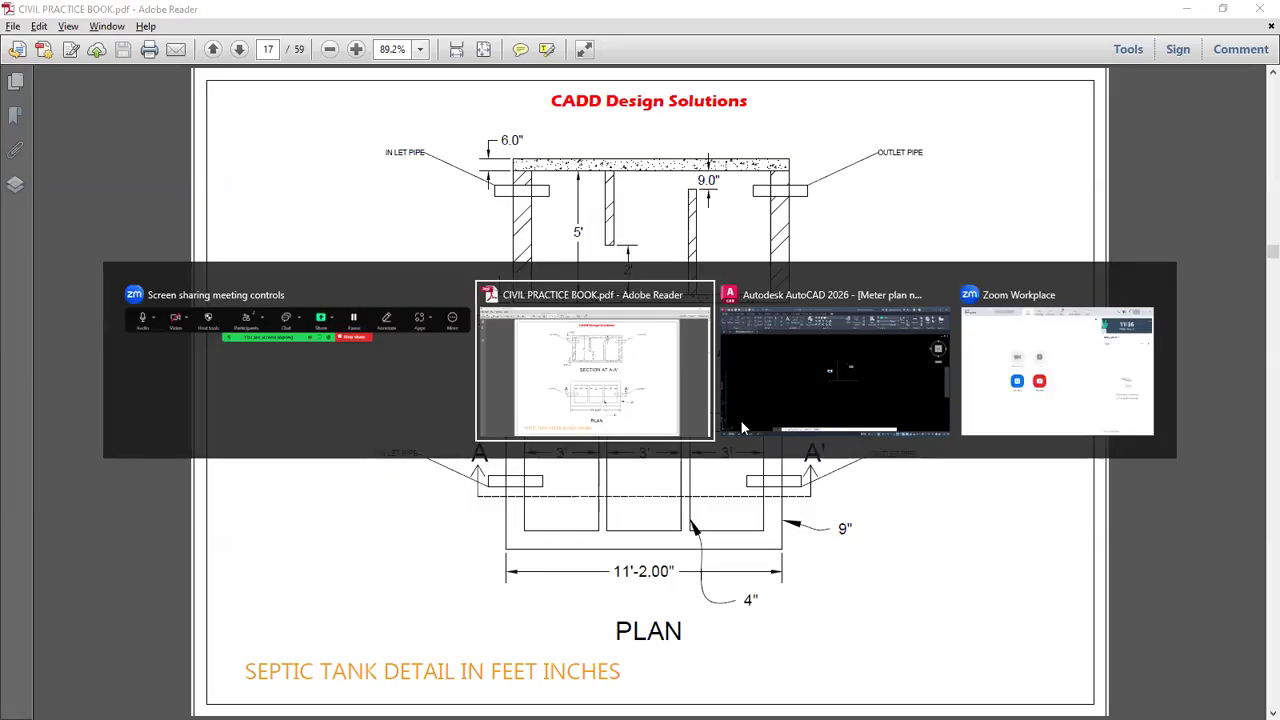
type("1.21")
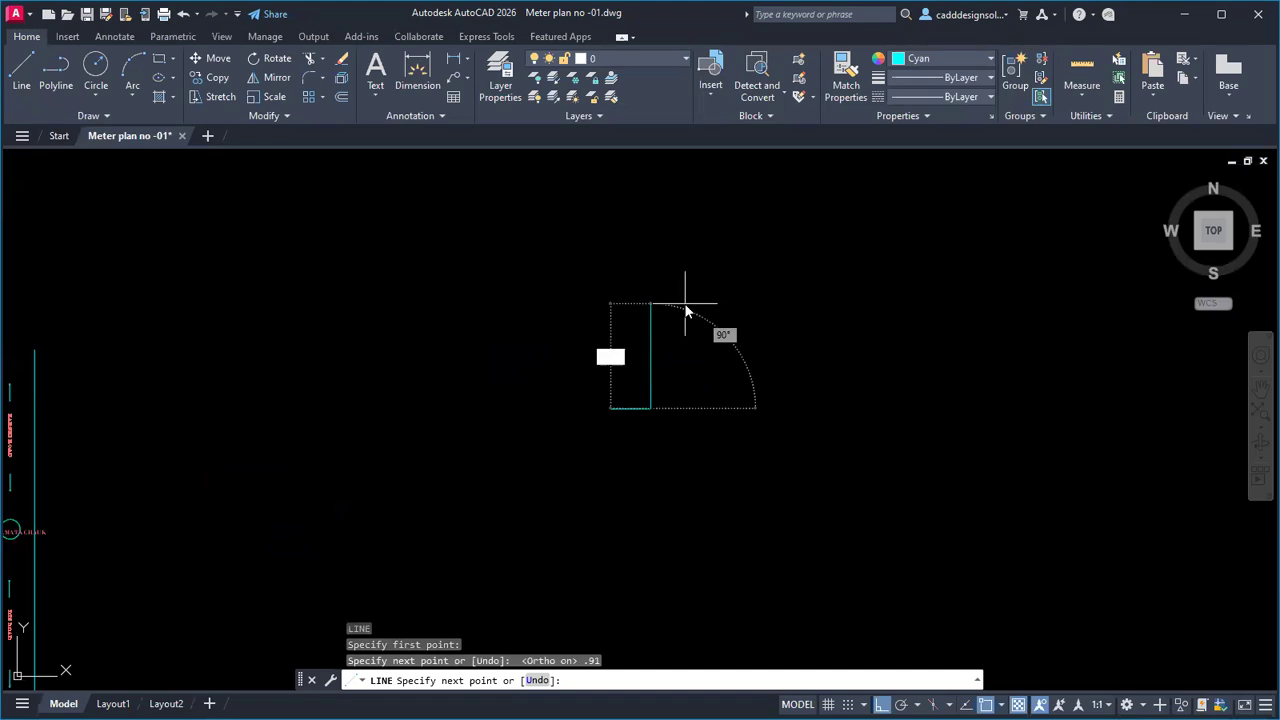
key("Return")
scroll(620, 339, "up", 4)
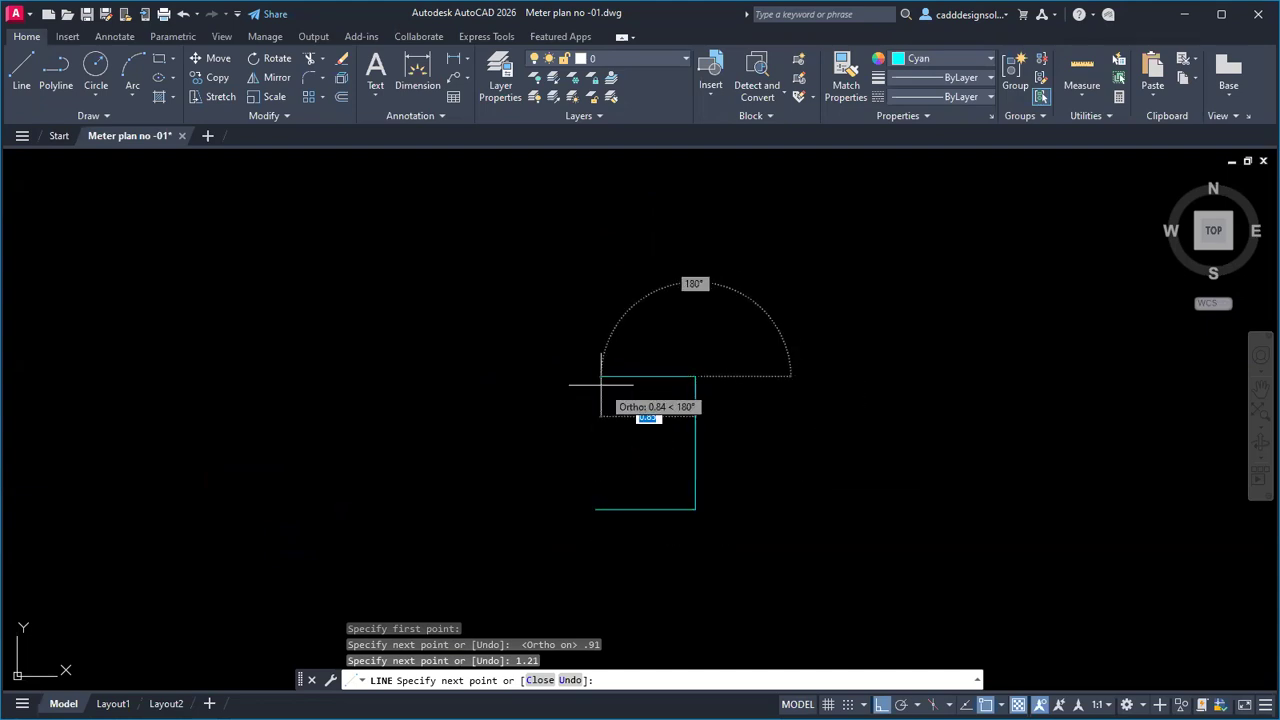
key("Return")
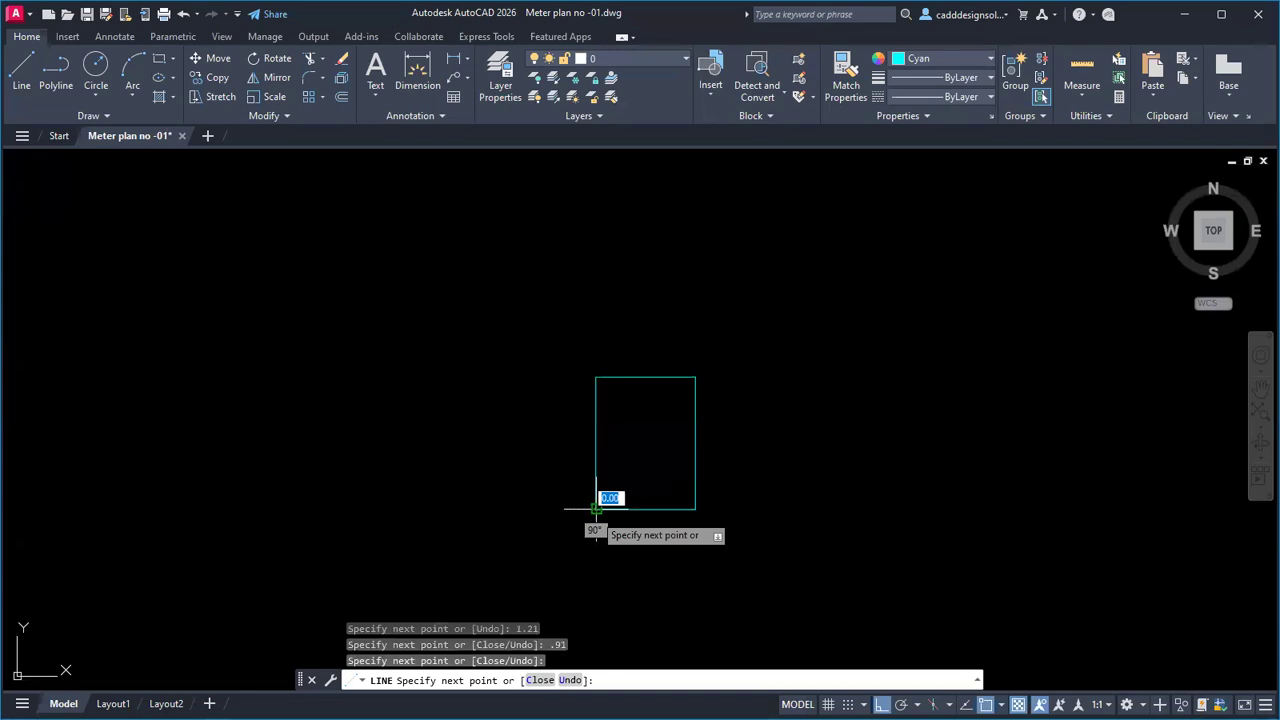
Step: Offset the first compartment's left, bottom and top sides outward by 0.23 m for the outer walls
key("Escape")
key("Escape")
key("Escape")
middle_click_drag(634, 449, 606, 444)
type("o")
key("Return")
type("0.23")
key("Return")
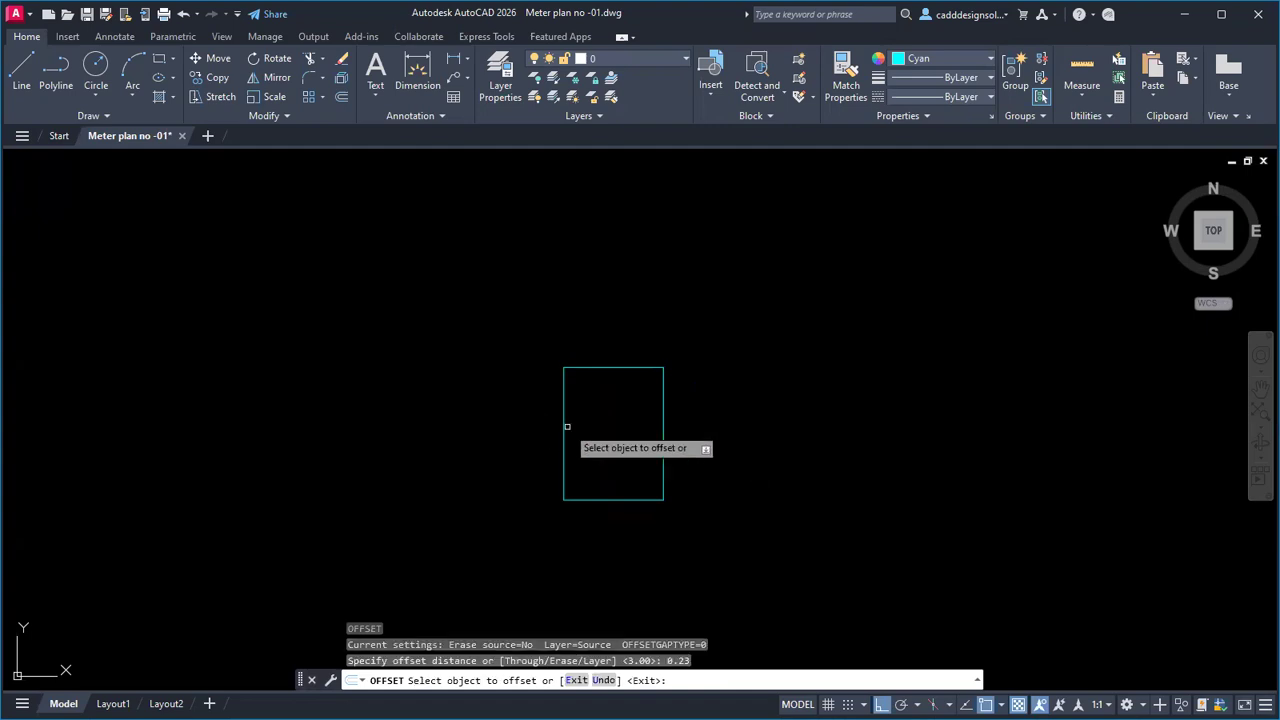
left_click(562, 428)
left_click(543, 420)
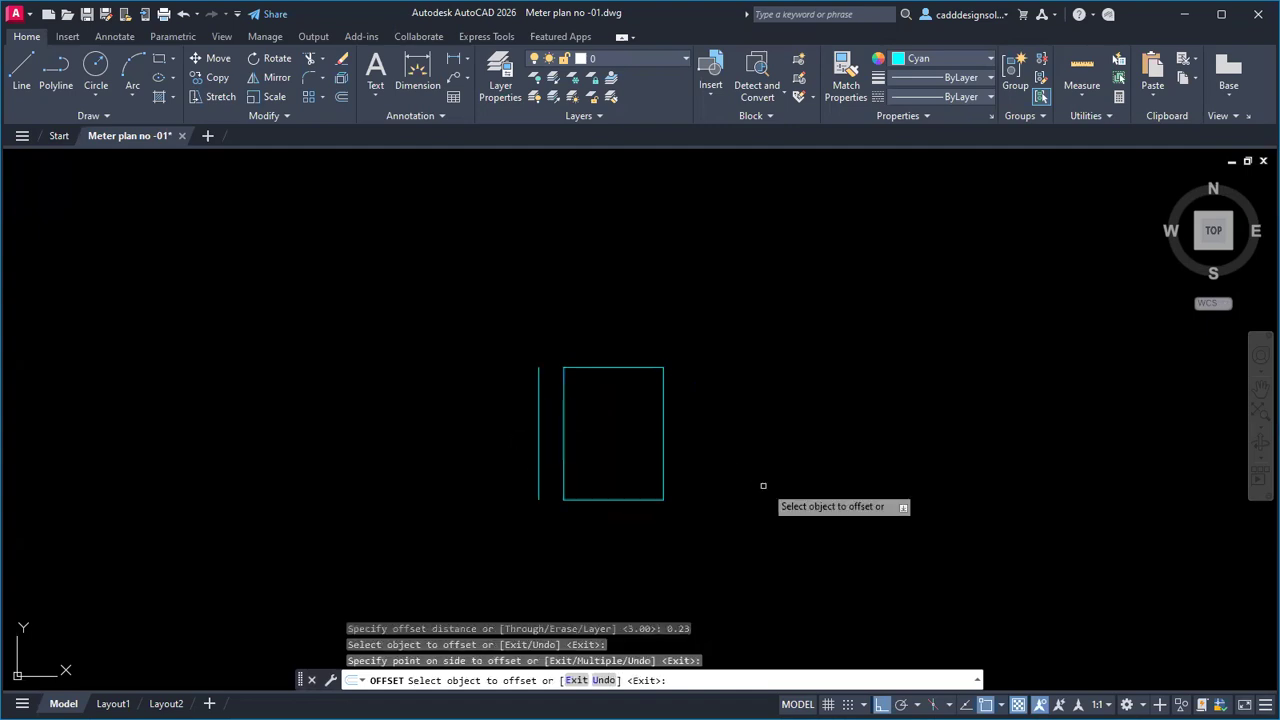
left_click(625, 500)
left_click(622, 545)
left_click(642, 368)
left_click(641, 325)
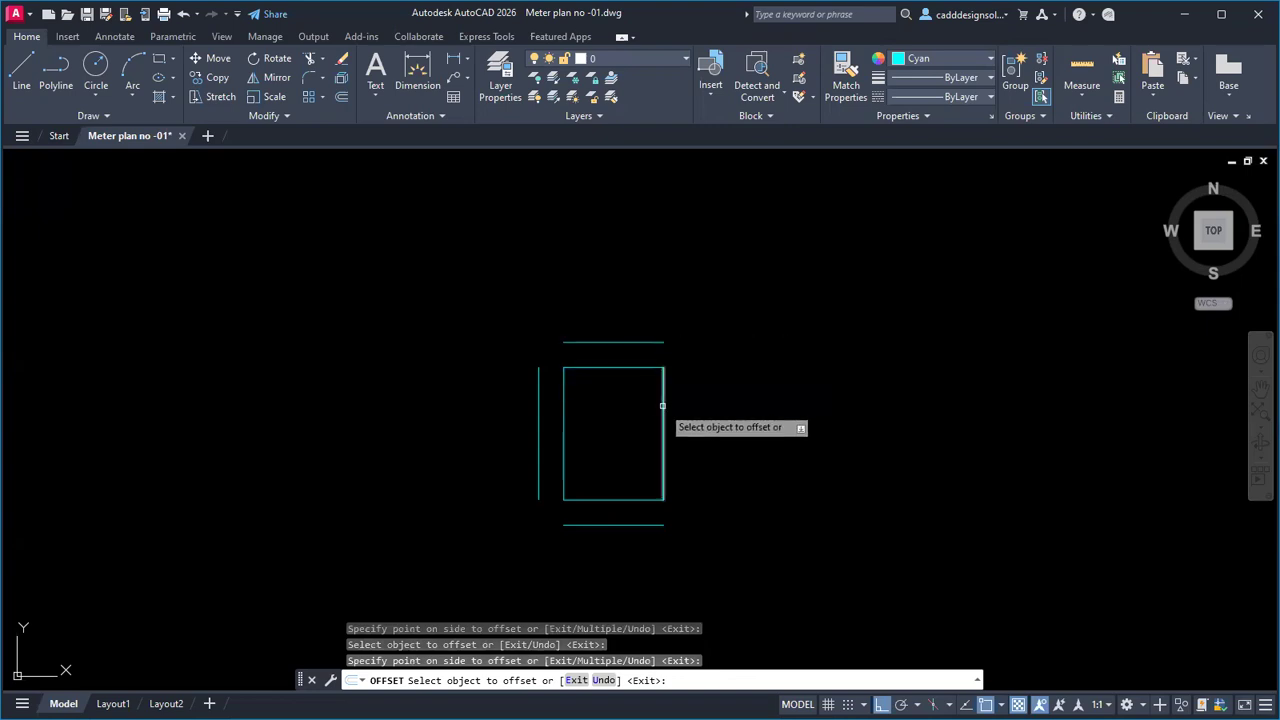
Step: Offset the first compartment's right side outward by 0.15 m for the partition, and that new line by 0.91 m for the second compartment
key("alt+Tab")
key("alt+Tab")
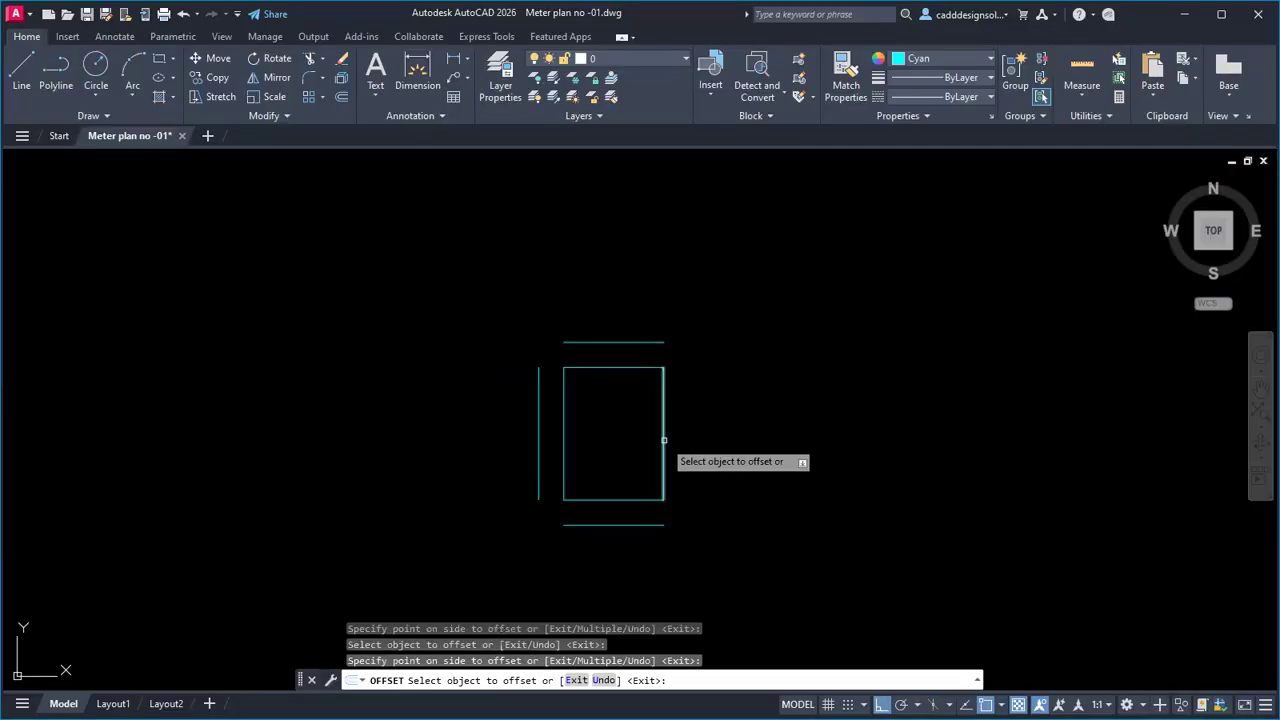
left_click(663, 449)
type(".1")
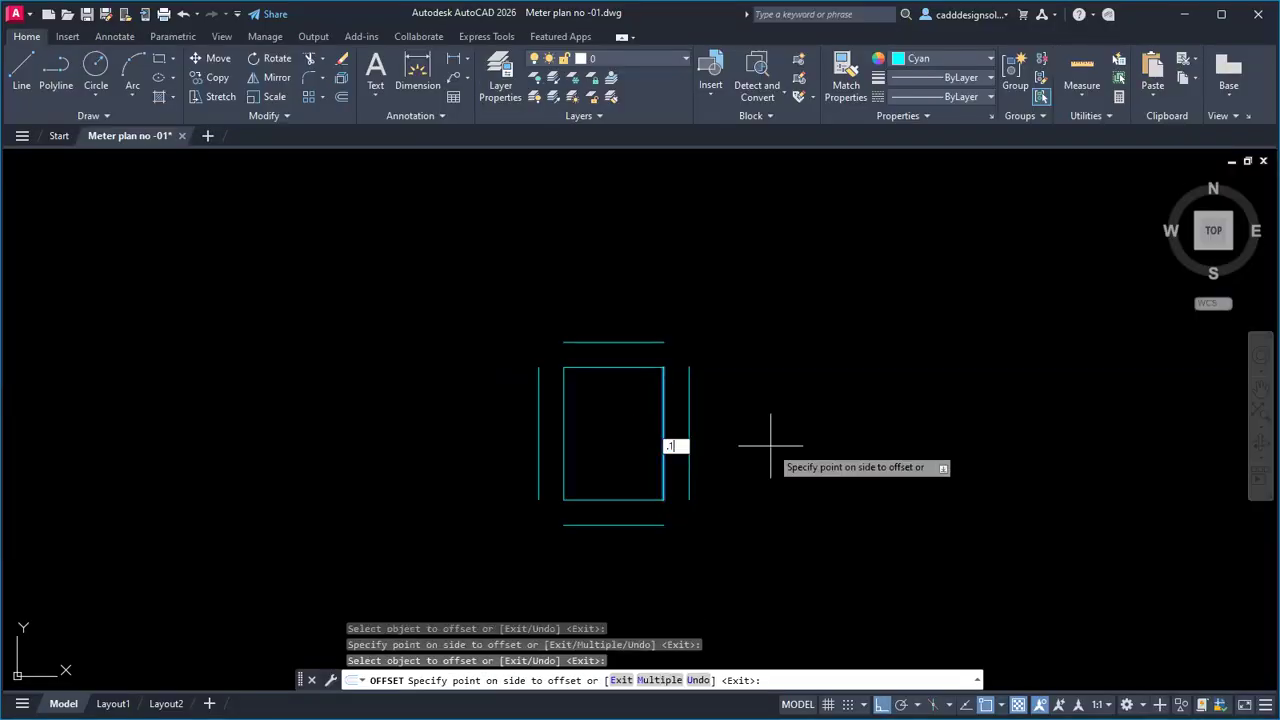
type("5")
key("Return")
left_click(680, 428)
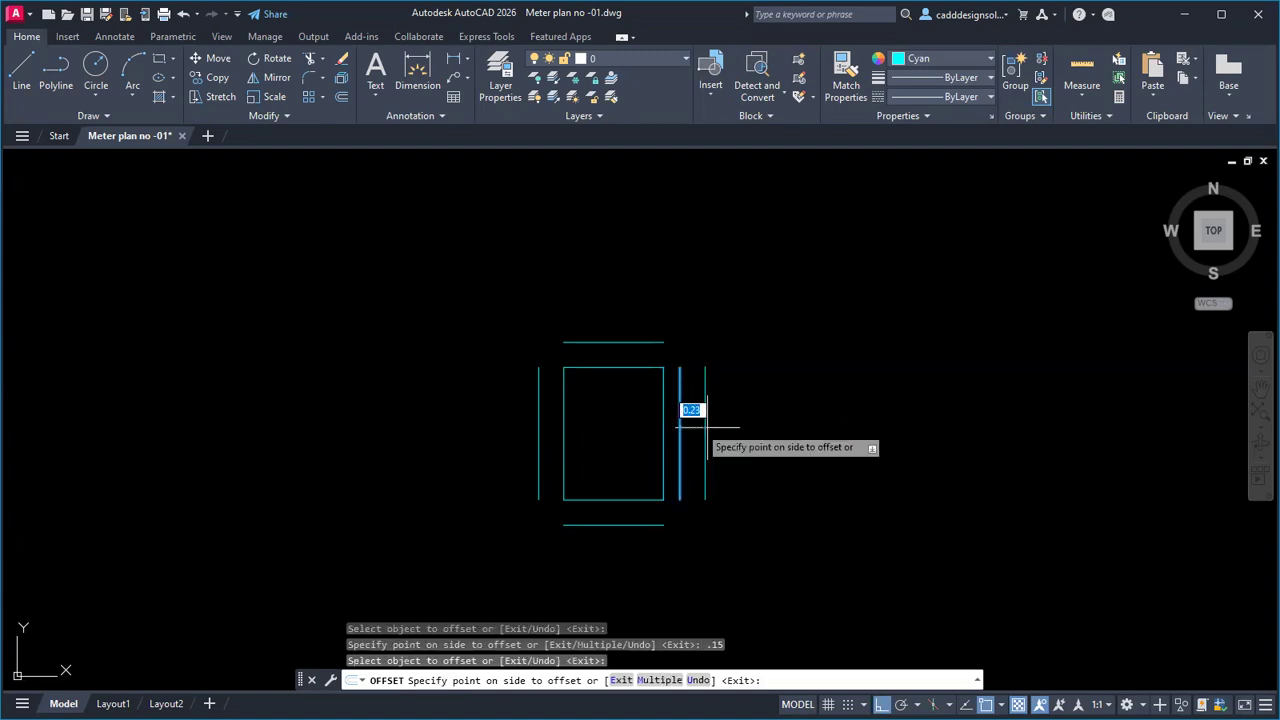
type(".91")
key("Return")
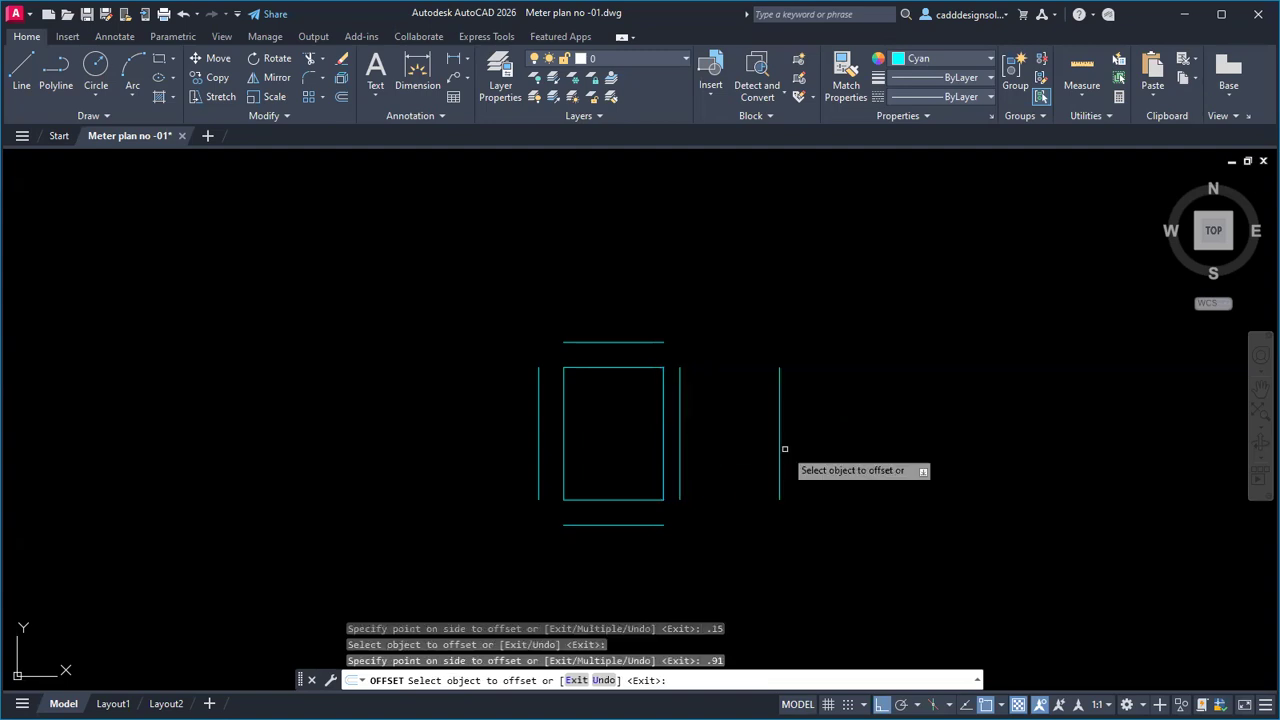
Step: Offset the second compartment's far side by 0.10 m for the second partition, and that new line by 0.91 m for the third compartment
middle_click_drag(806, 438, 760, 442)
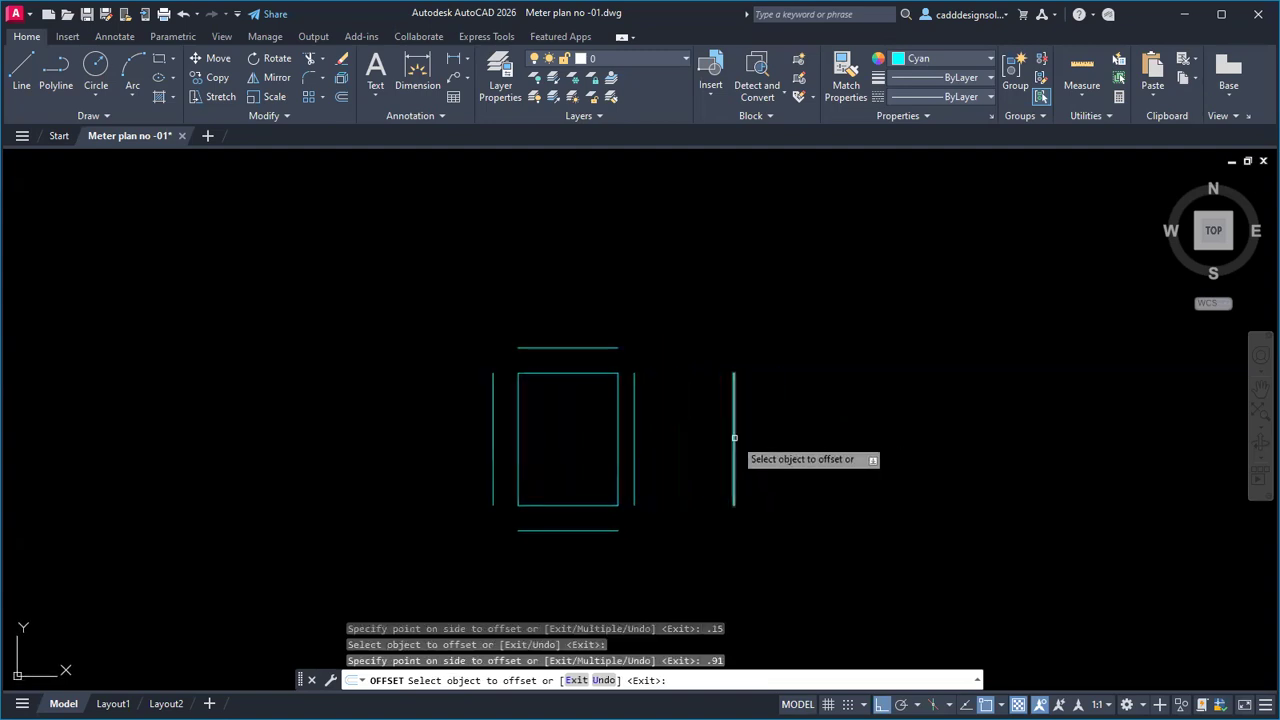
left_click(733, 442)
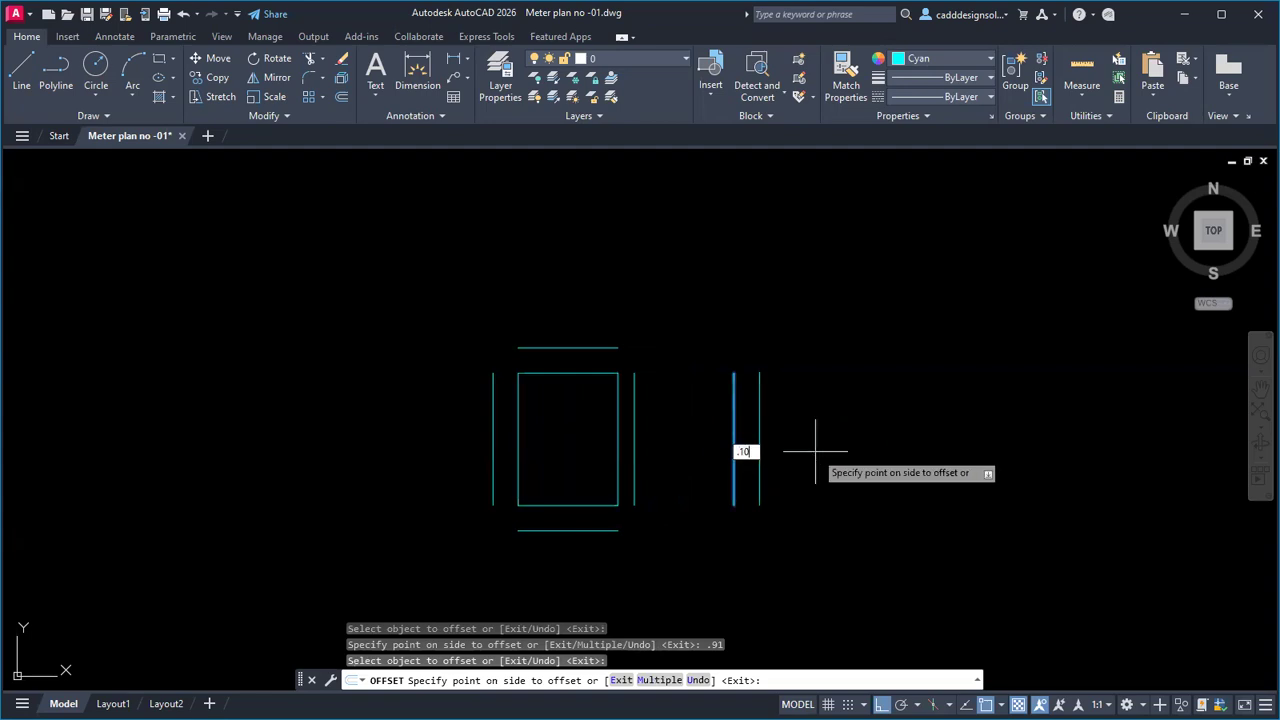
type(".10")
key("Return")
left_click(745, 415)
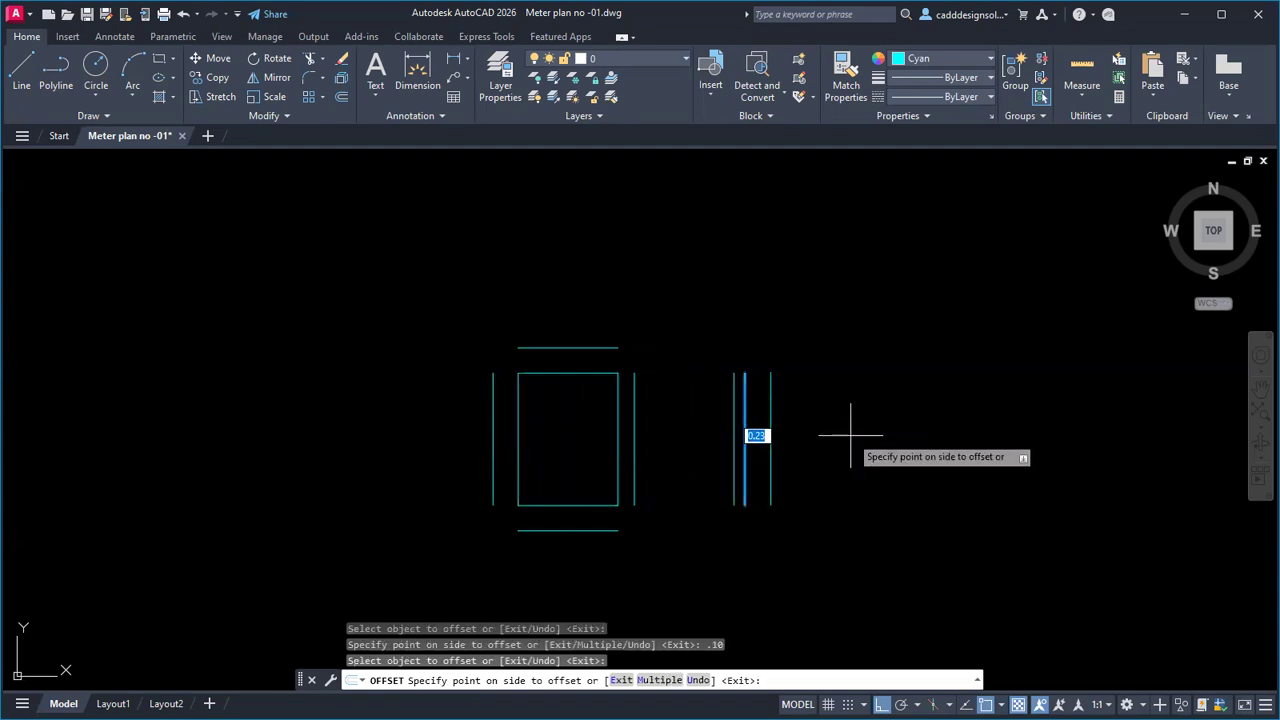
type(".91")
key("Return")
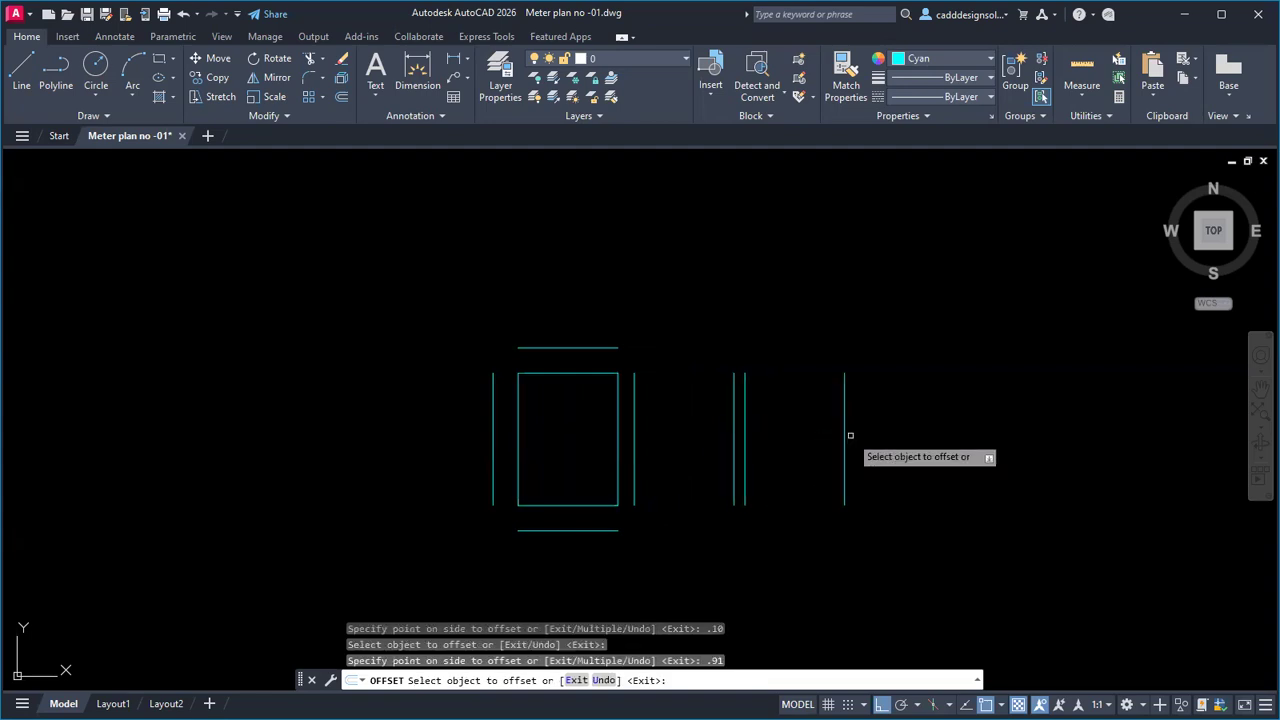
Step: Offset the third compartment's far side outward by 0.23 m for the end wall, and finish the Offset command
middle_click_drag(845, 440, 769, 409)
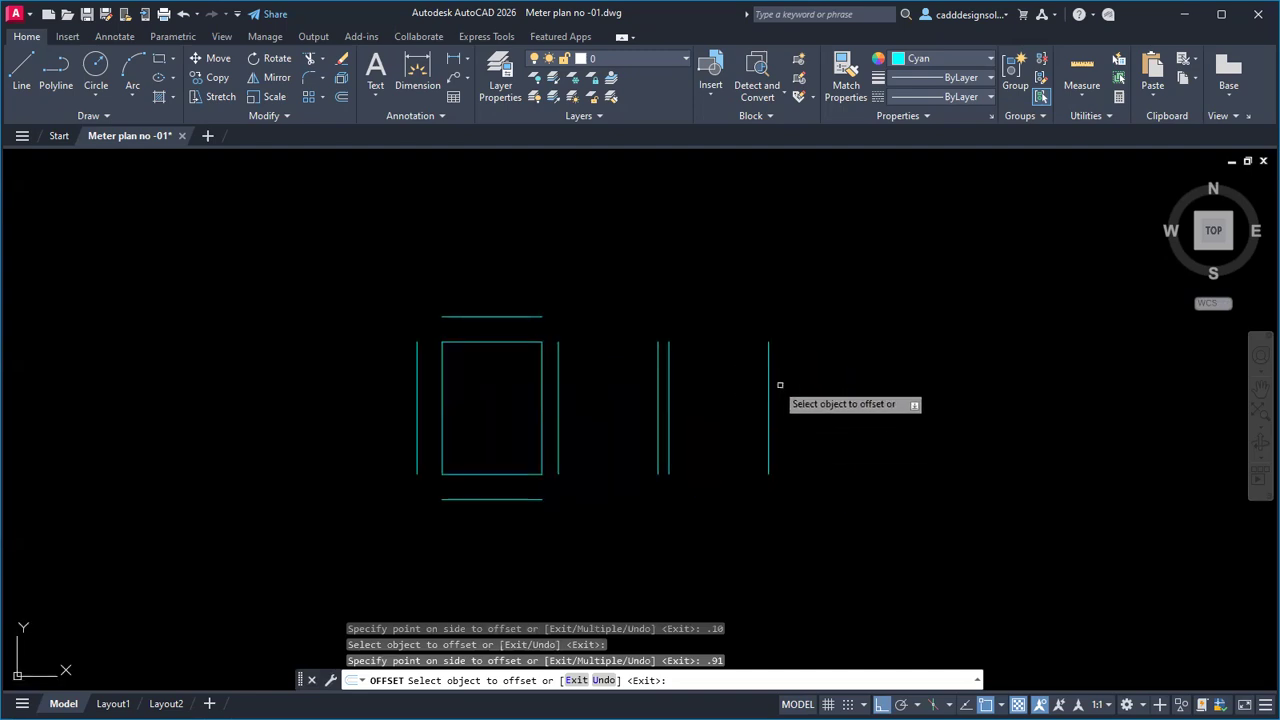
left_click(769, 392)
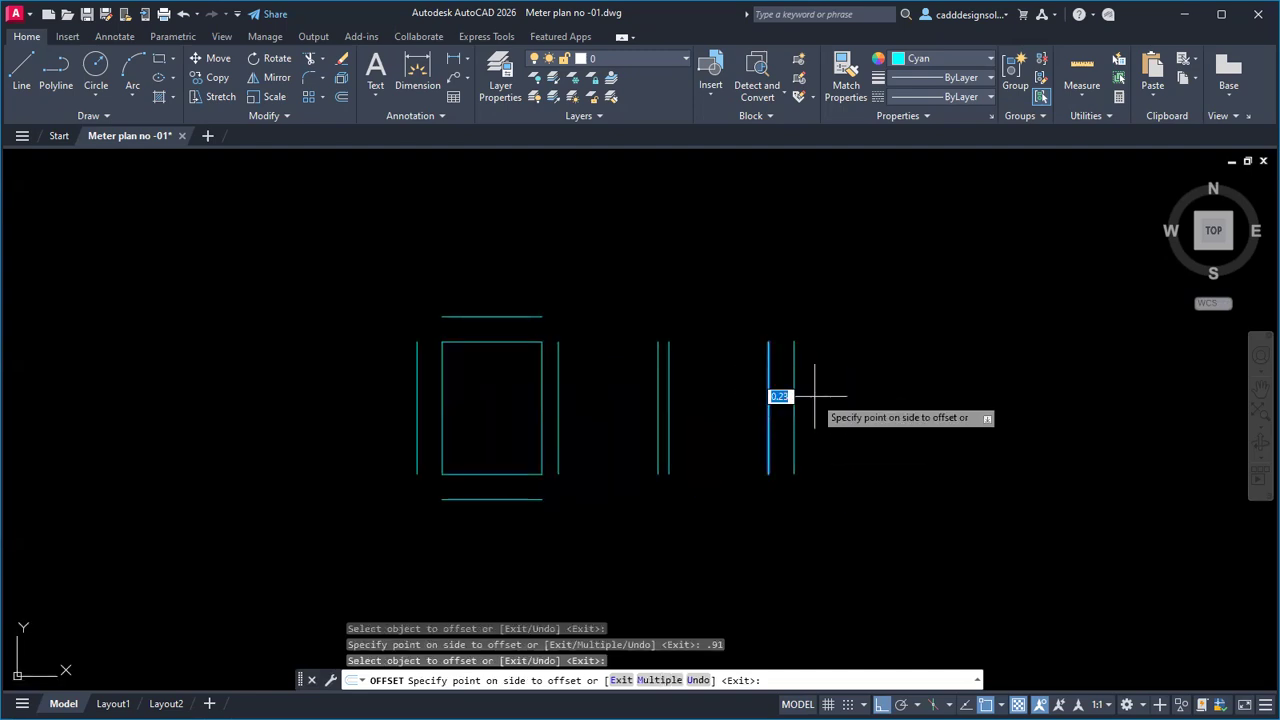
left_click(881, 397)
key("Escape")
key("Escape")
key("Escape")
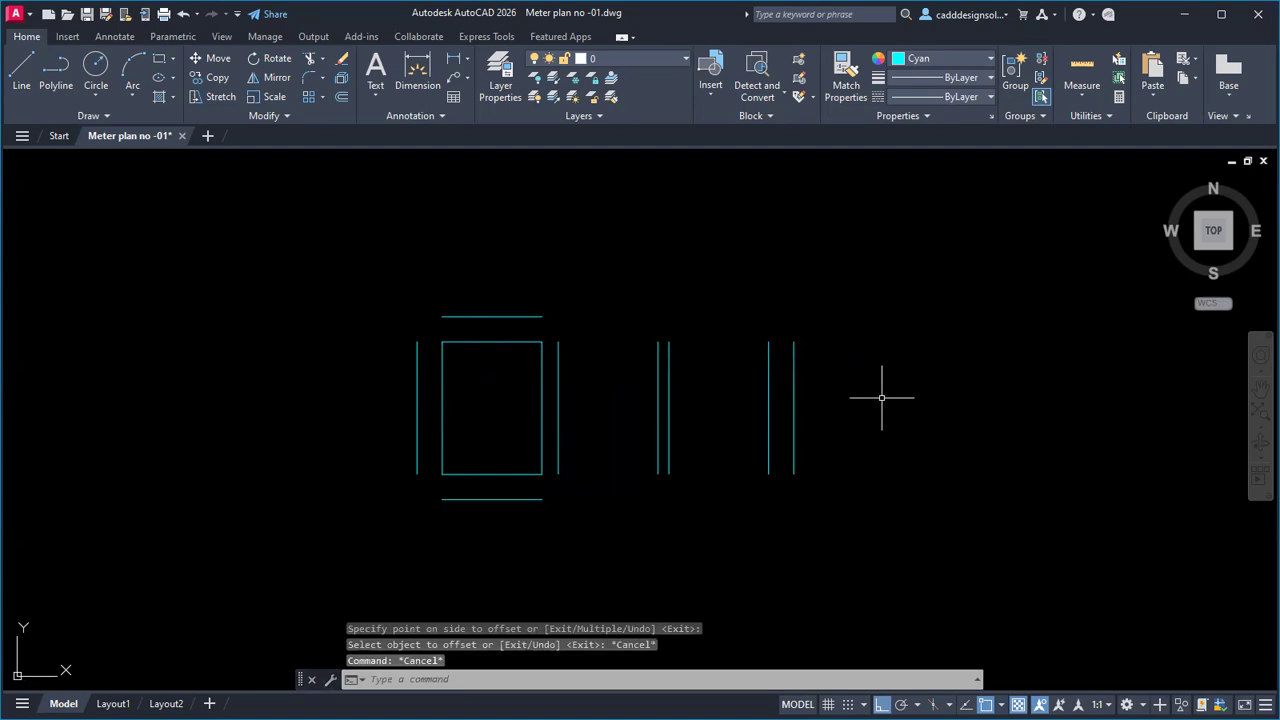
Step: Fillet the outer wall's bottom-left and top-left corners with zero radius
type("F")
key("Return")
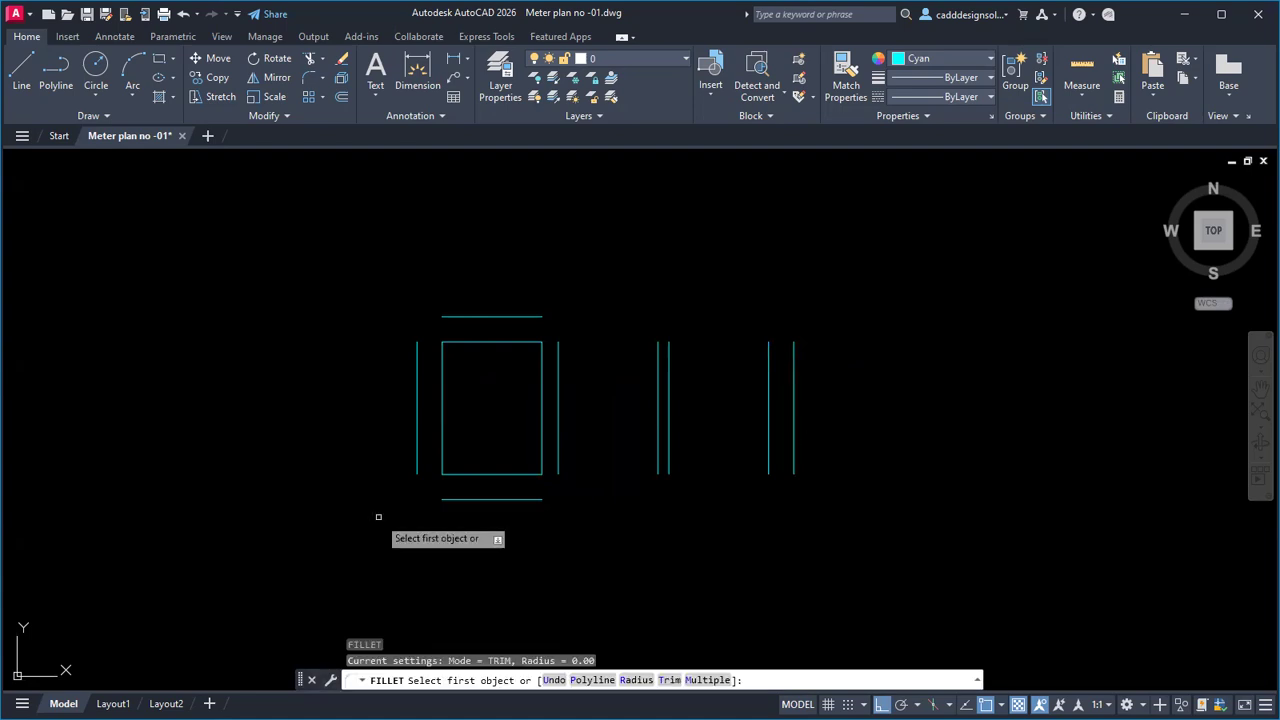
left_click(481, 499)
left_click(417, 469)
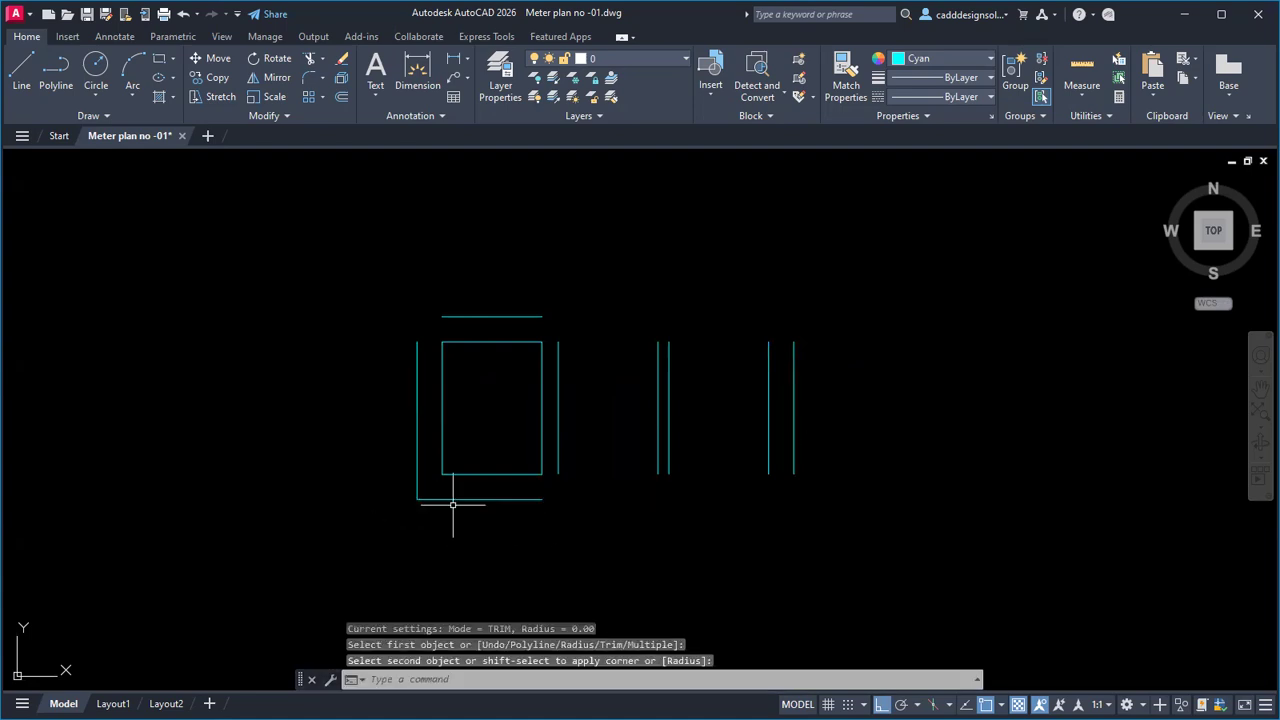
key("Return")
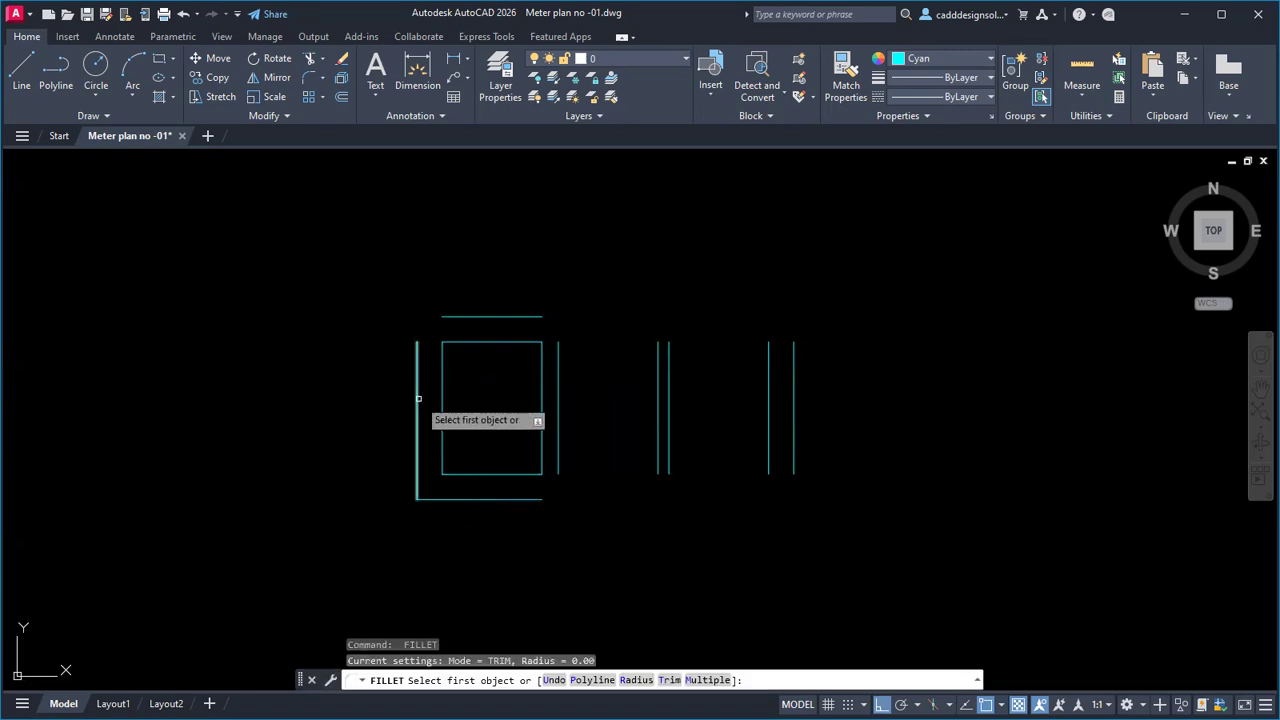
left_click(417, 400)
left_click(457, 316)
Step: Fillet the outer top and bottom wall lines to the end wall line to close the tank outline
key("Return")
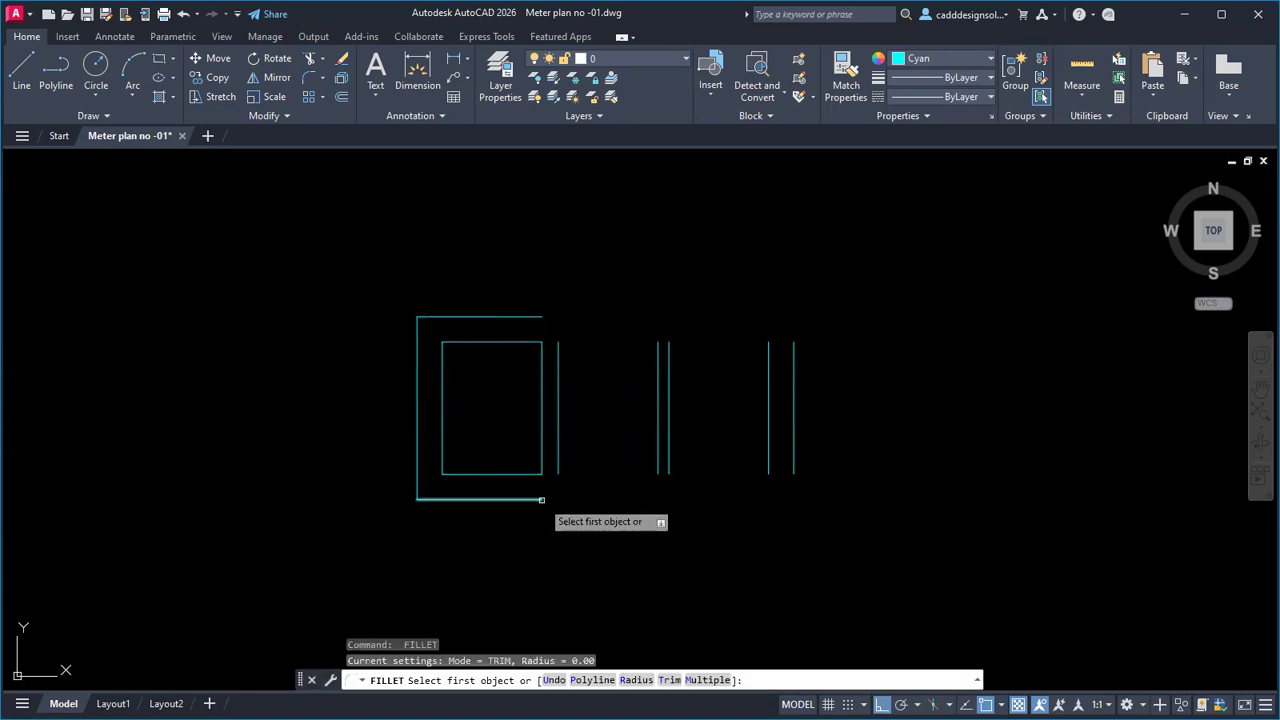
left_click(540, 499)
left_click(791, 476)
key("Return")
left_click(495, 314)
left_click(790, 358)
Step: Fillet the inner top and bottom lines to the third compartment's far side to enclose all three compartments
key("Return")
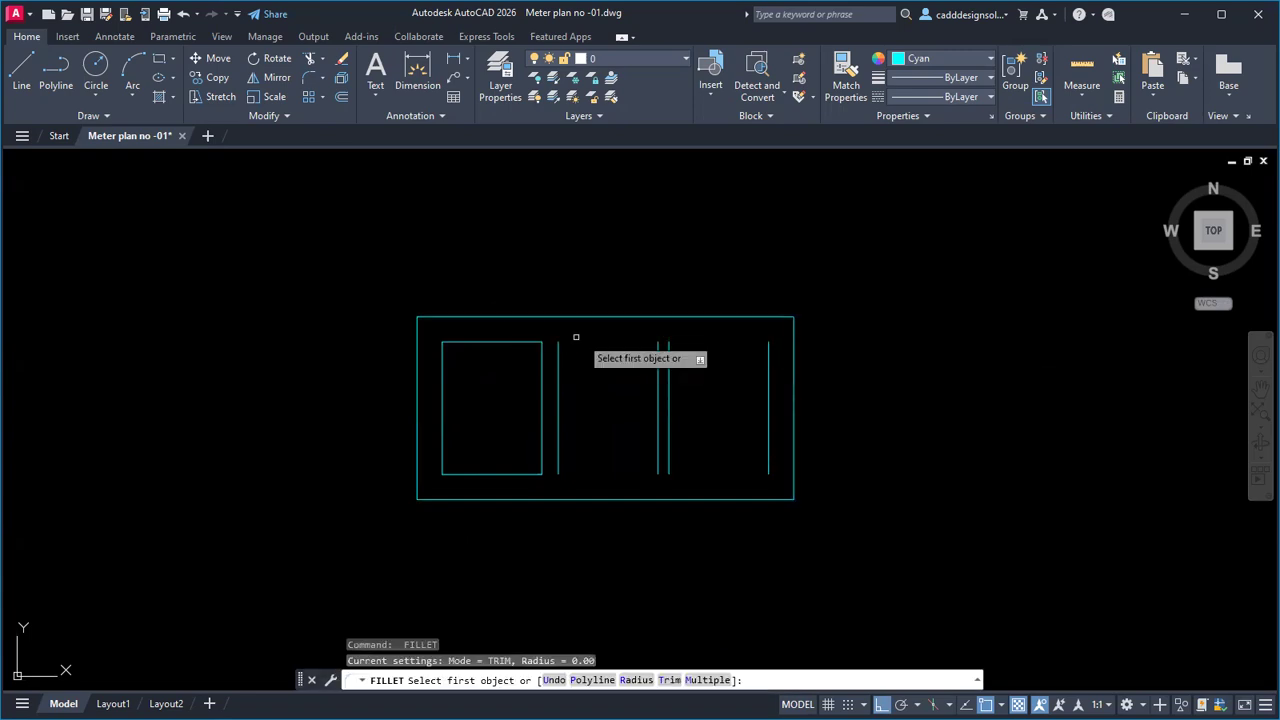
left_click(518, 342)
left_click(773, 373)
key("Return")
left_click(491, 474)
left_click(771, 467)
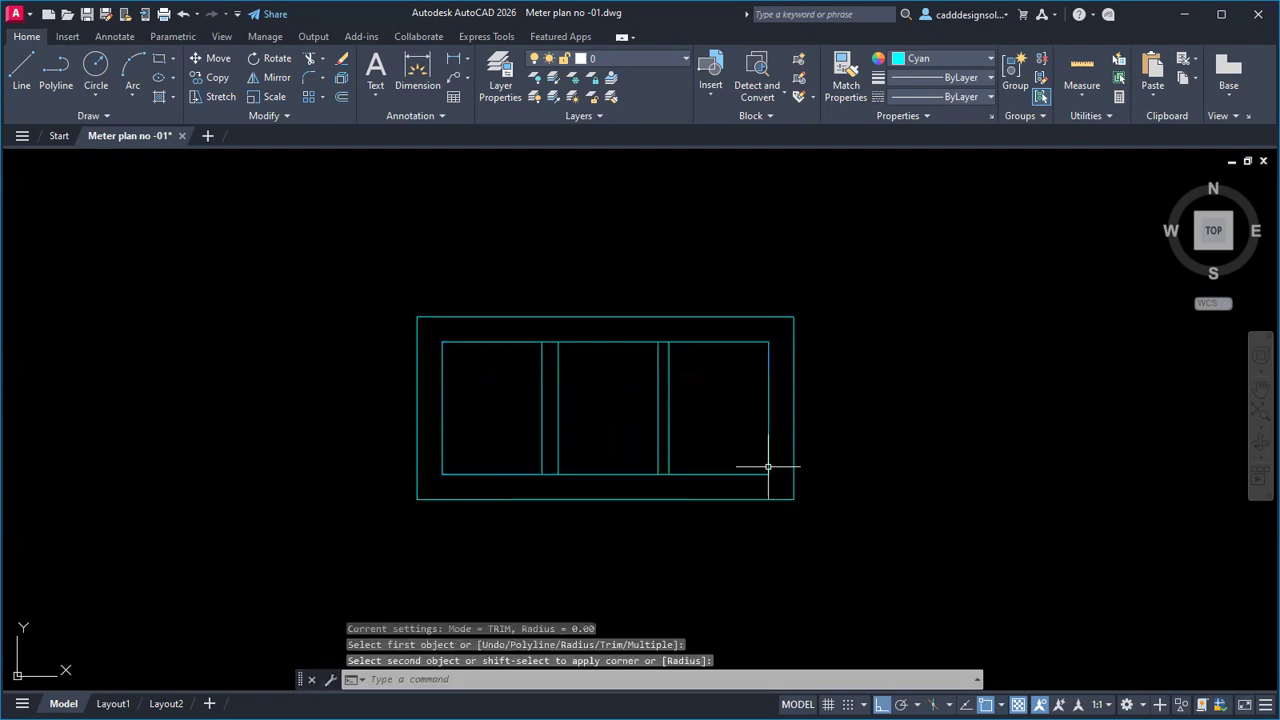
Step: Check the septic tank PLAN in the PDF against the drawn outline, and return to AutoCAD
key("alt+Tab")
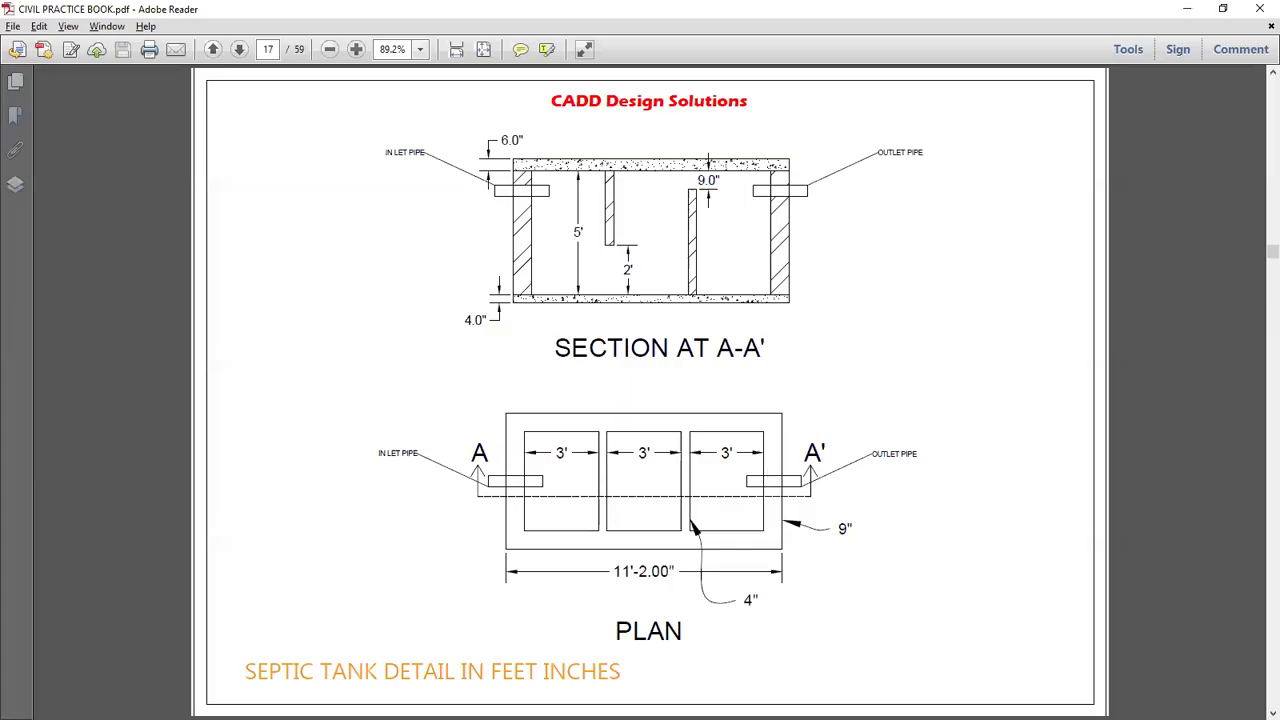
key("alt+Tab")
key("Escape")
key("Escape")
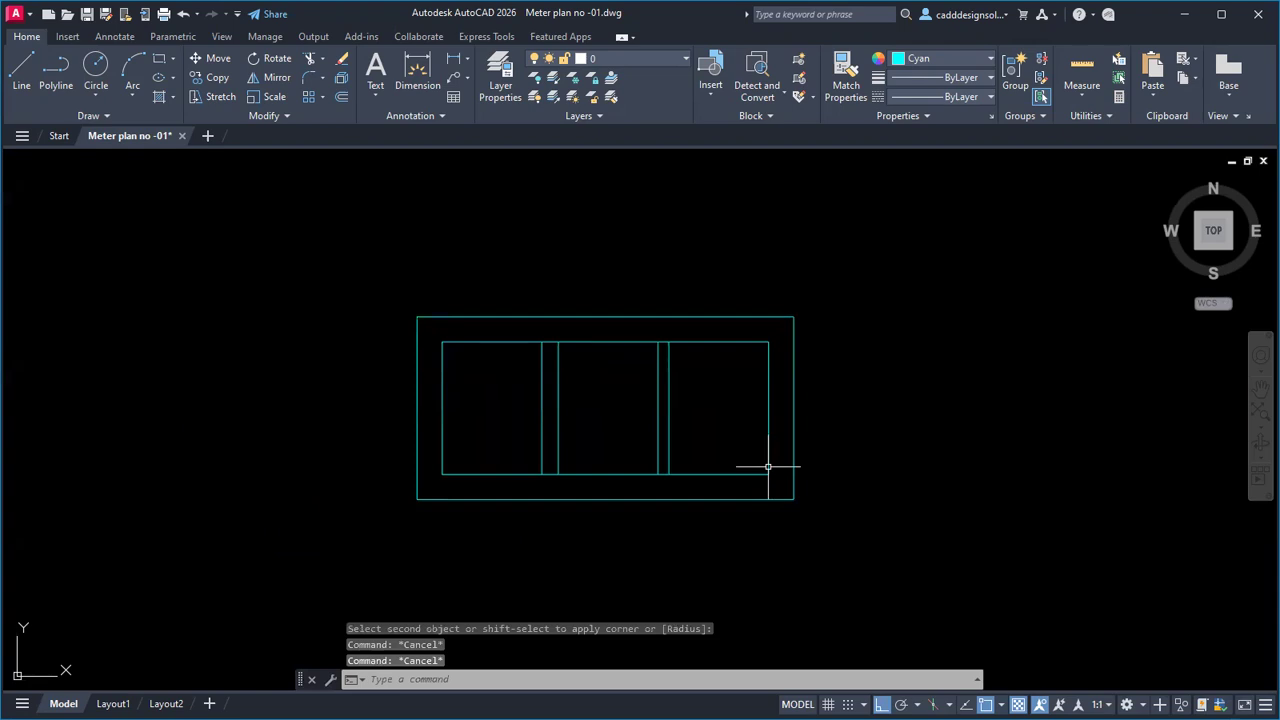
Step: Add a linear dimension across the first compartment's width, comparing its size with the existing site plan dimensions before placing it
scroll(606, 389, "down", 2)
middle_click_drag(606, 389, 645, 393)
scroll(652, 394, "up", 2)
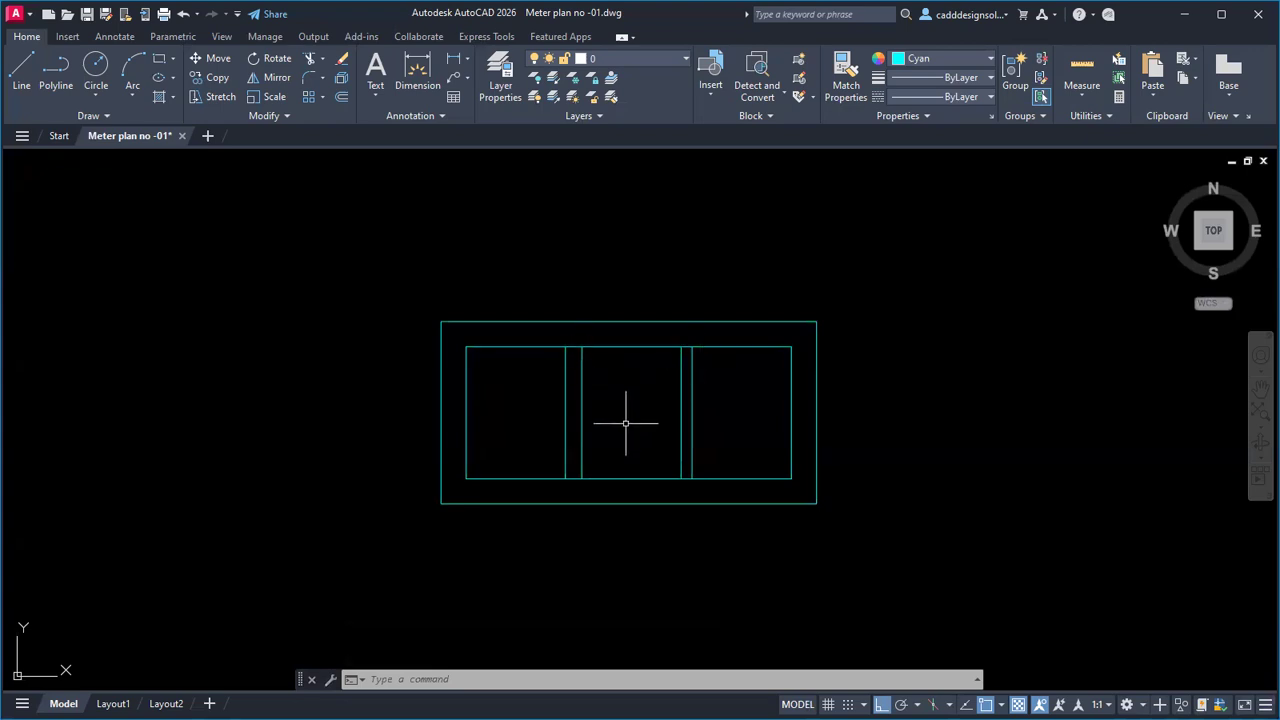
middle_click_drag(625, 423, 608, 421)
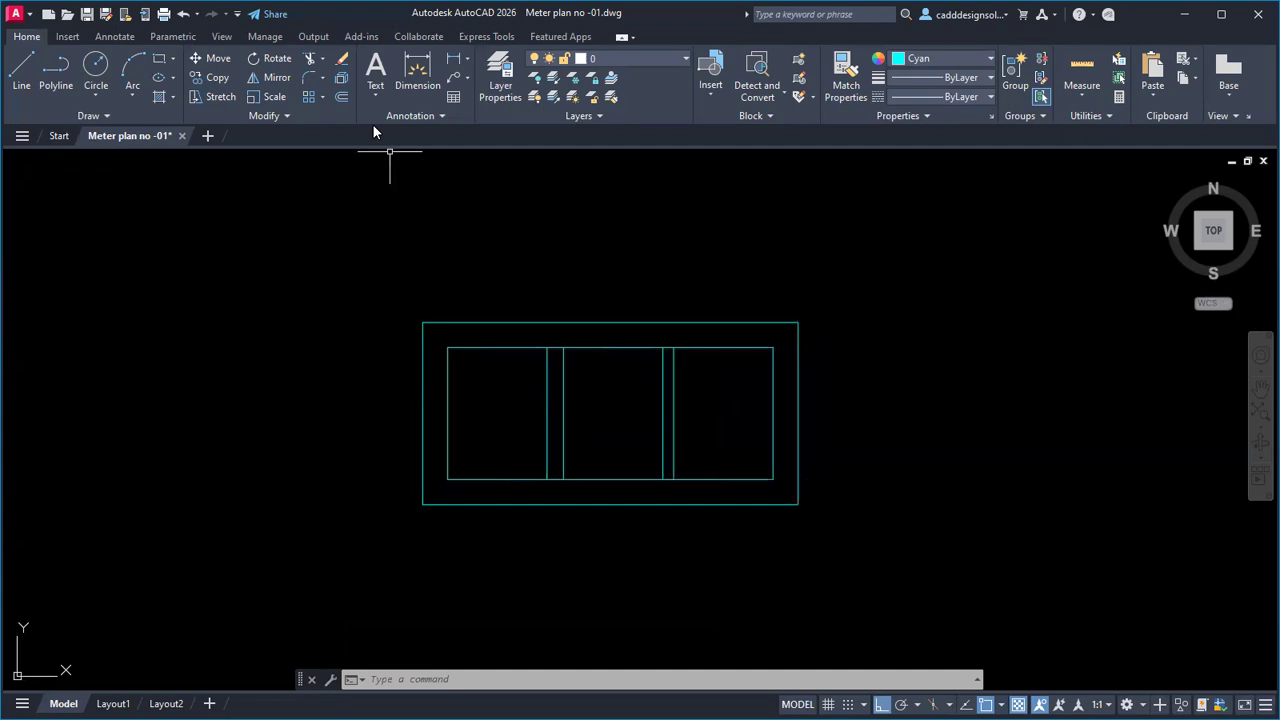
left_click(466, 58)
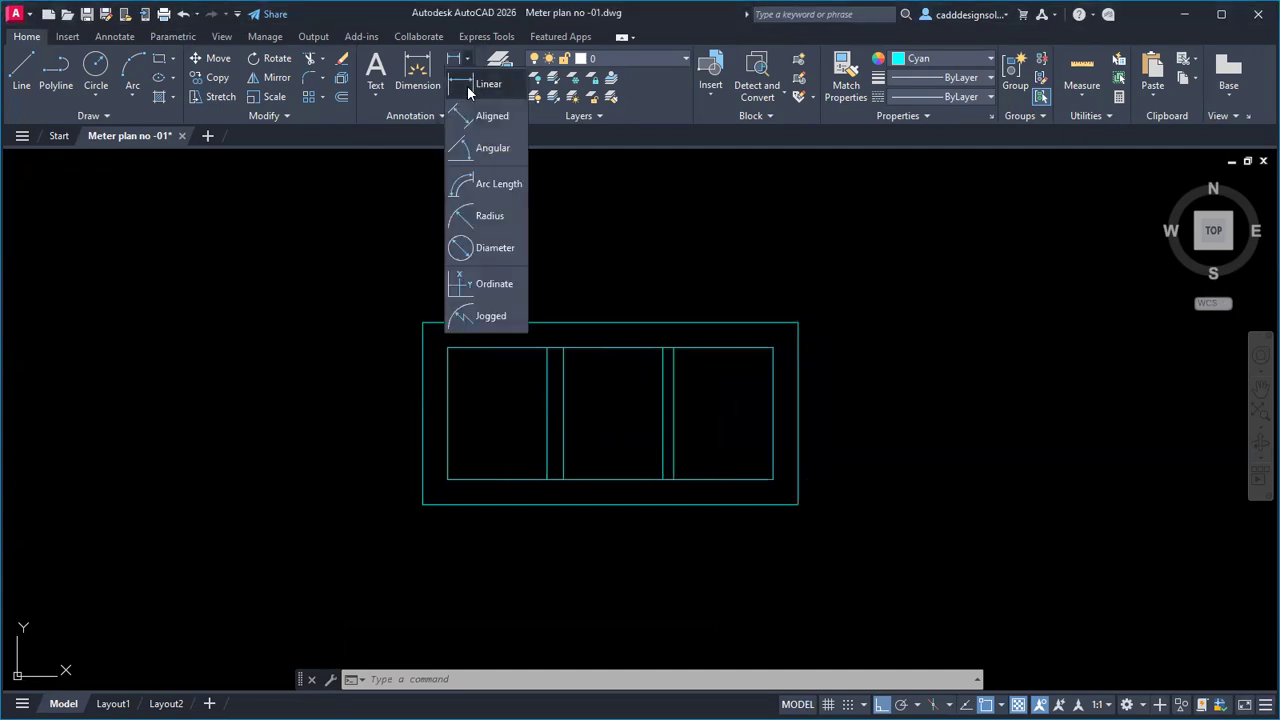
left_click(467, 82)
scroll(457, 500, "up", 4)
left_click(441, 296)
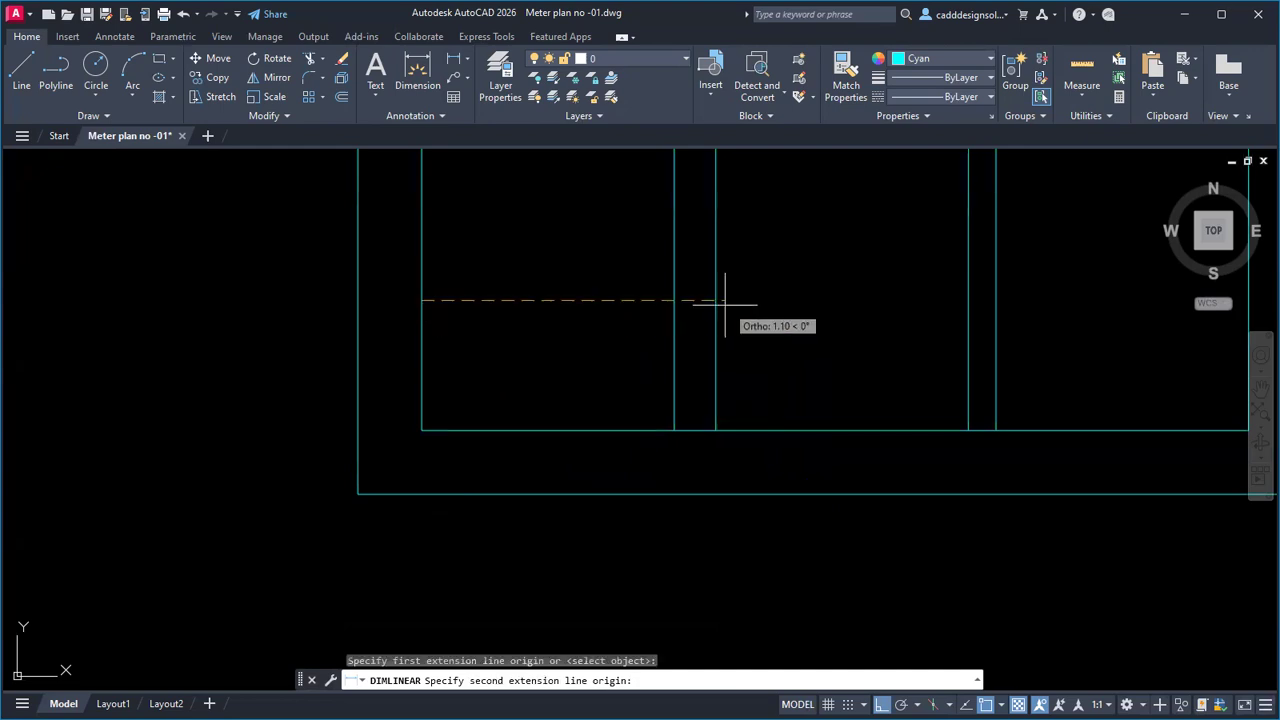
left_click(674, 297)
scroll(555, 340, "down", 8)
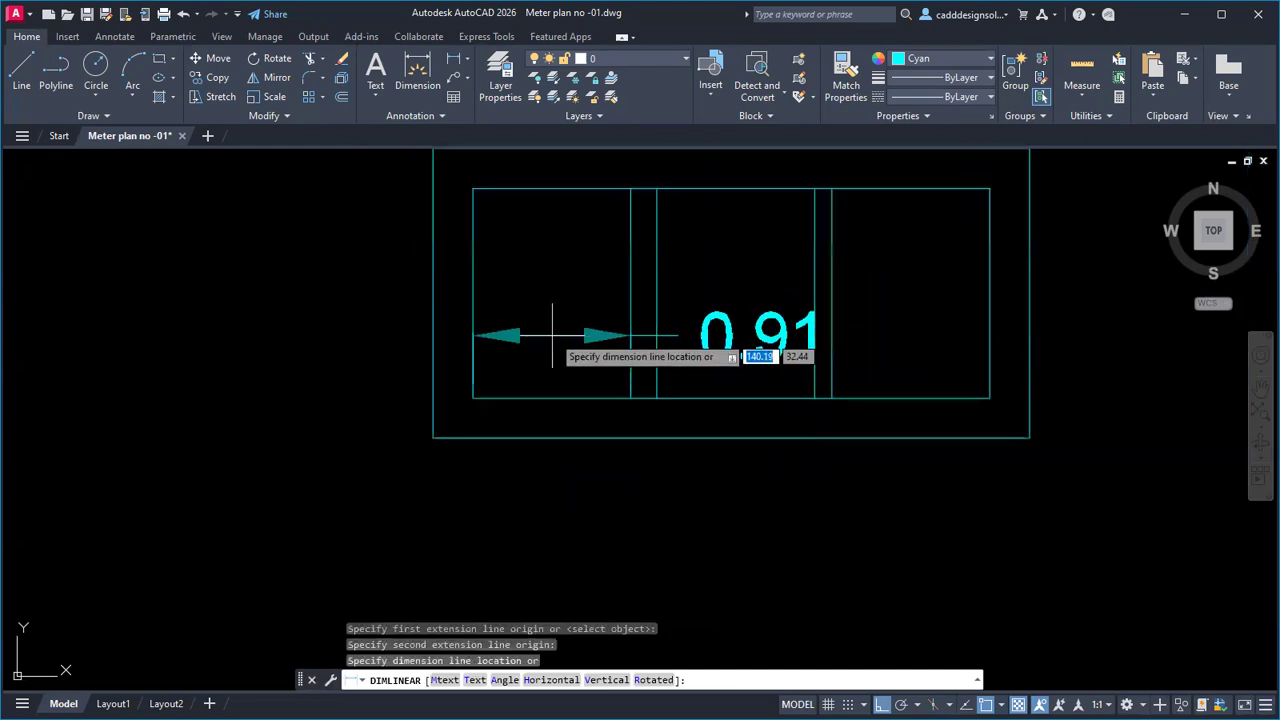
middle_click_drag(545, 350, 740, 372)
scroll(742, 380, "down", 2)
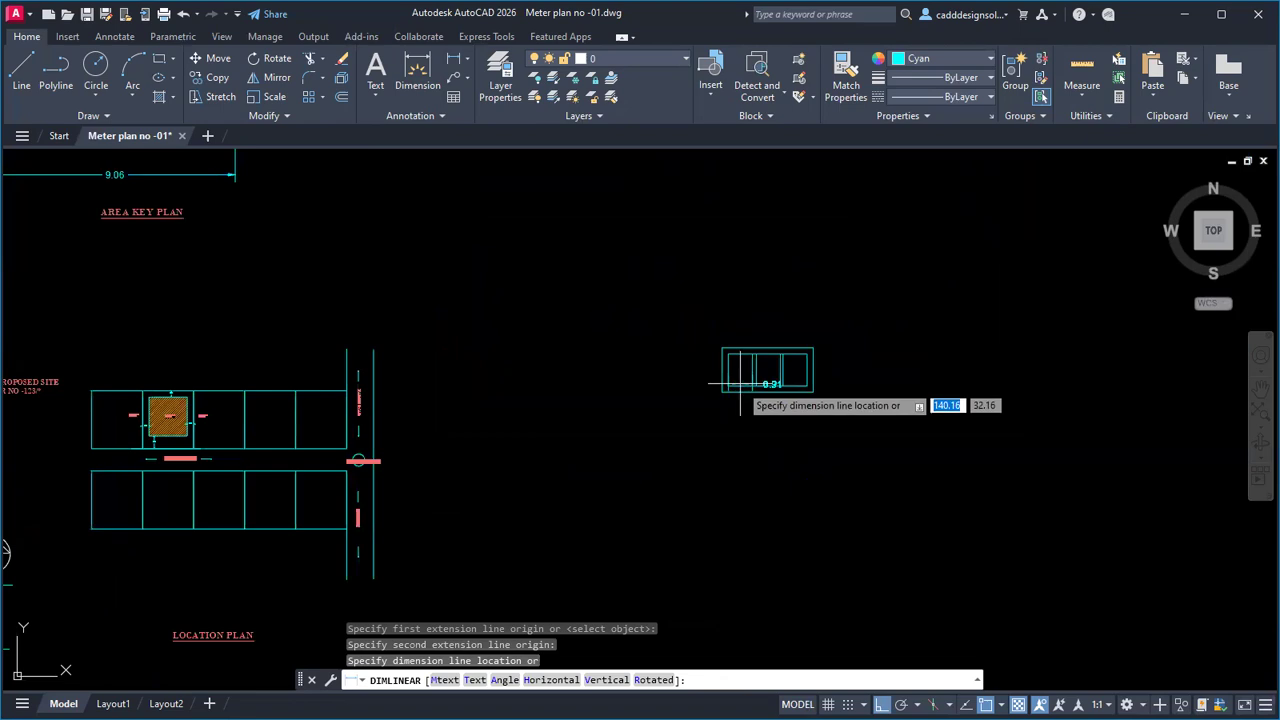
scroll(743, 386, "down", 4)
middle_click_drag(540, 402, 809, 458)
scroll(700, 465, "up", 6)
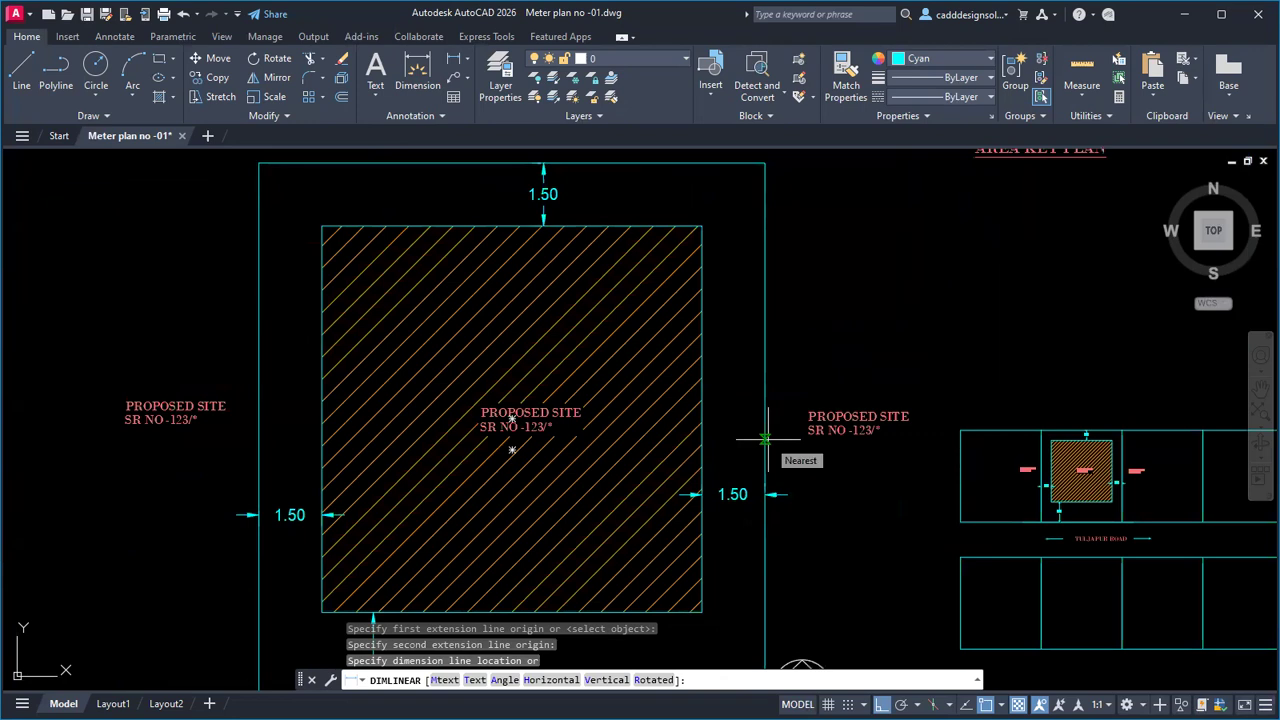
scroll(765, 442, "down", 6)
scroll(928, 445, "up", 6)
scroll(923, 459, "up", 5)
left_click(766, 372)
scroll(800, 420, "down", 2)
scroll(832, 436, "up", 4)
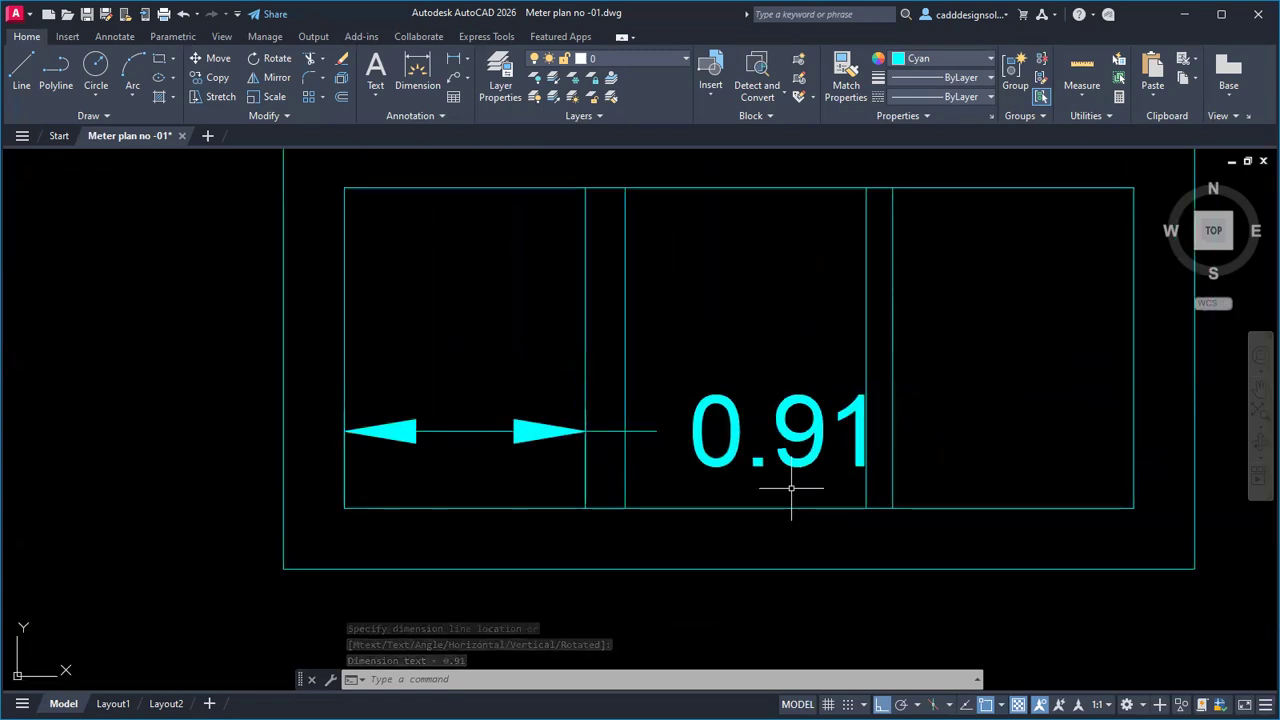
Step: Inspect the Standard dimension style's overall scale without changing it, and examine the existing dimensions on the site plan
type("d")
key("Return")
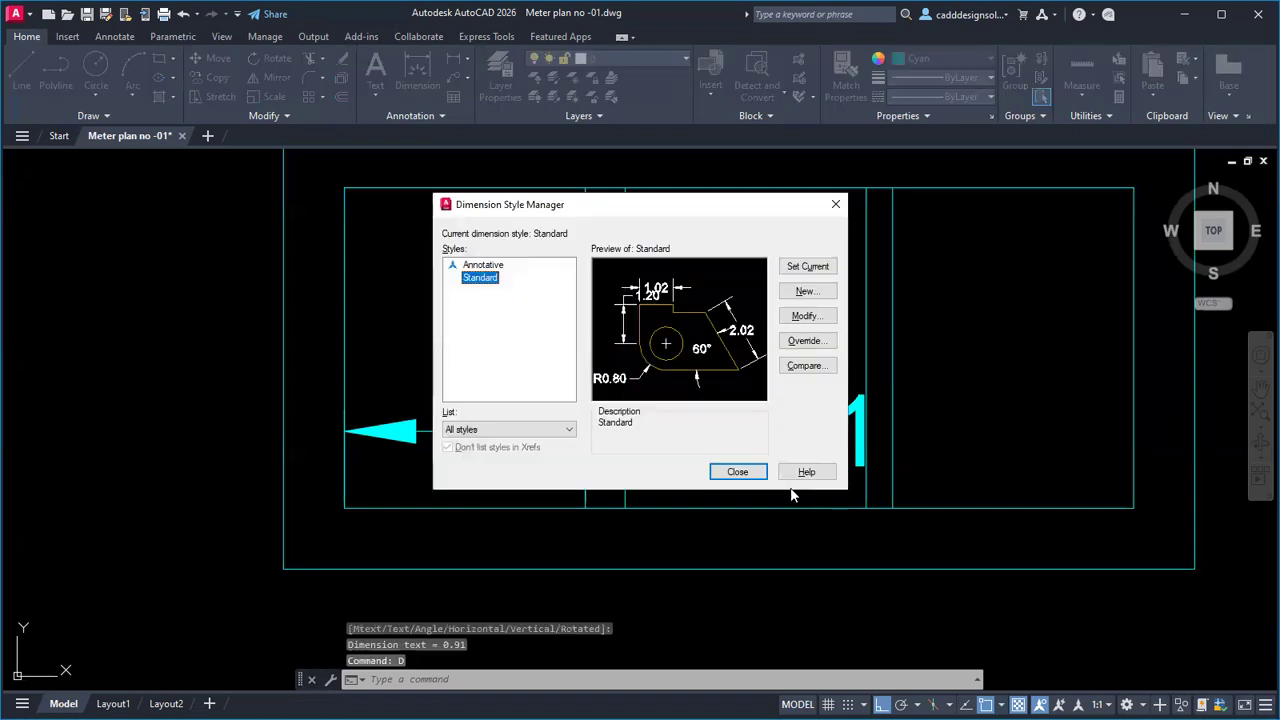
left_click(797, 318)
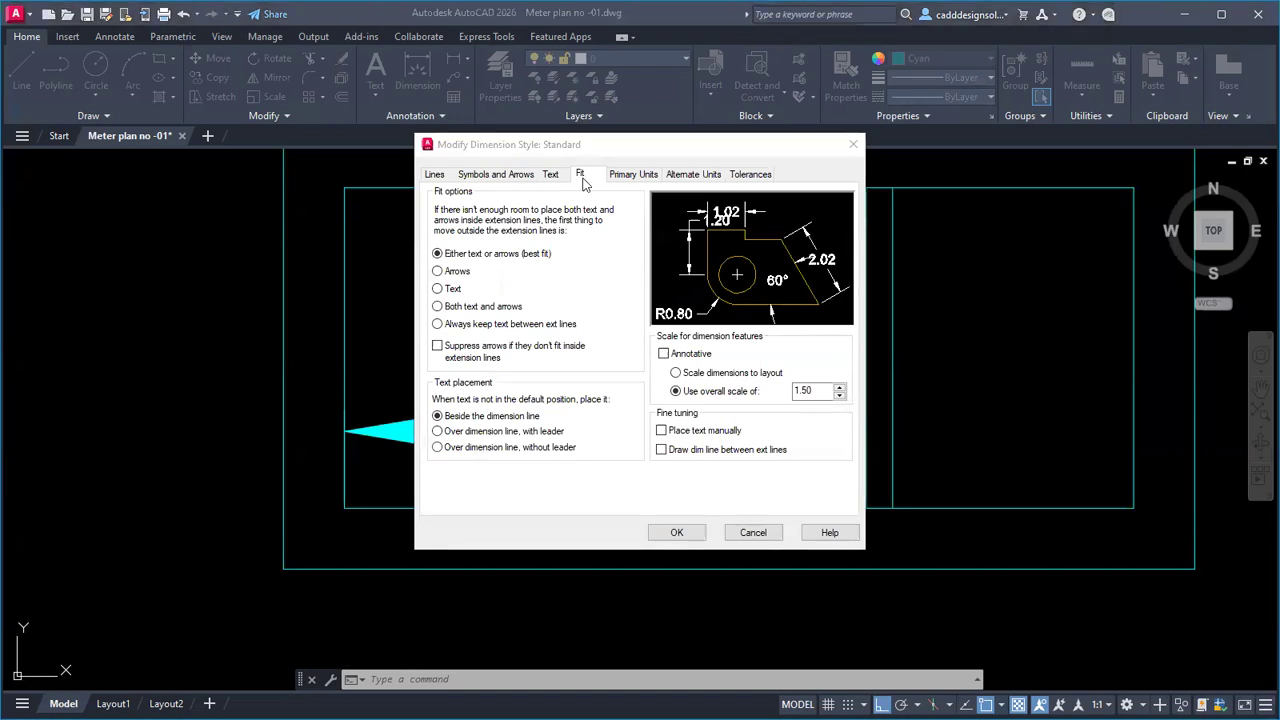
left_click(814, 390)
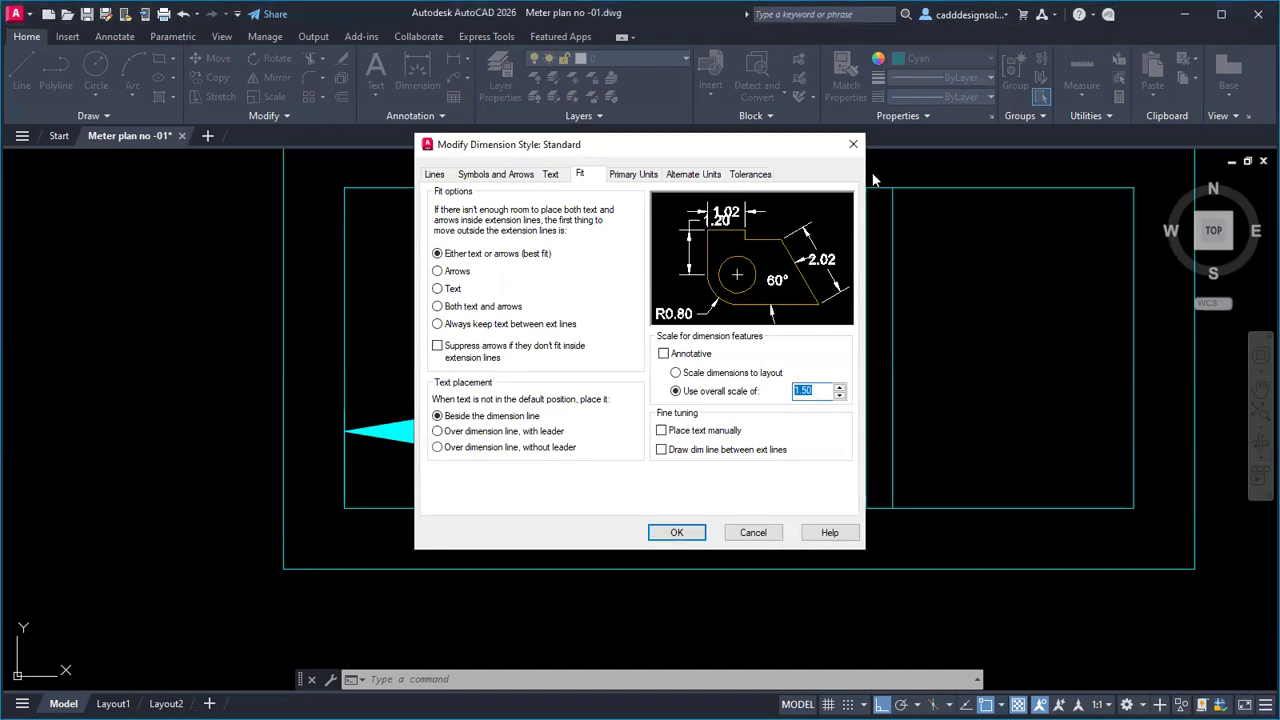
left_click(853, 145)
left_click(745, 474)
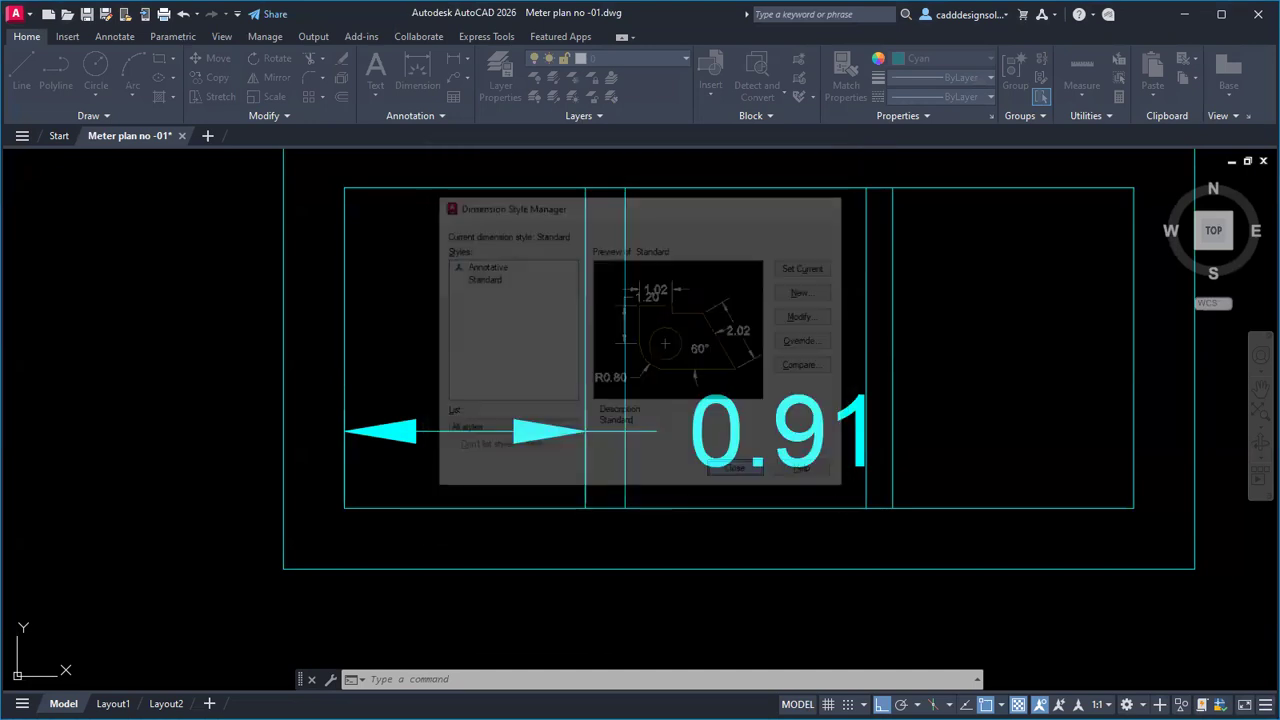
scroll(614, 511, "down", 6)
middle_click_drag(442, 522, 645, 416)
scroll(576, 414, "up", 6)
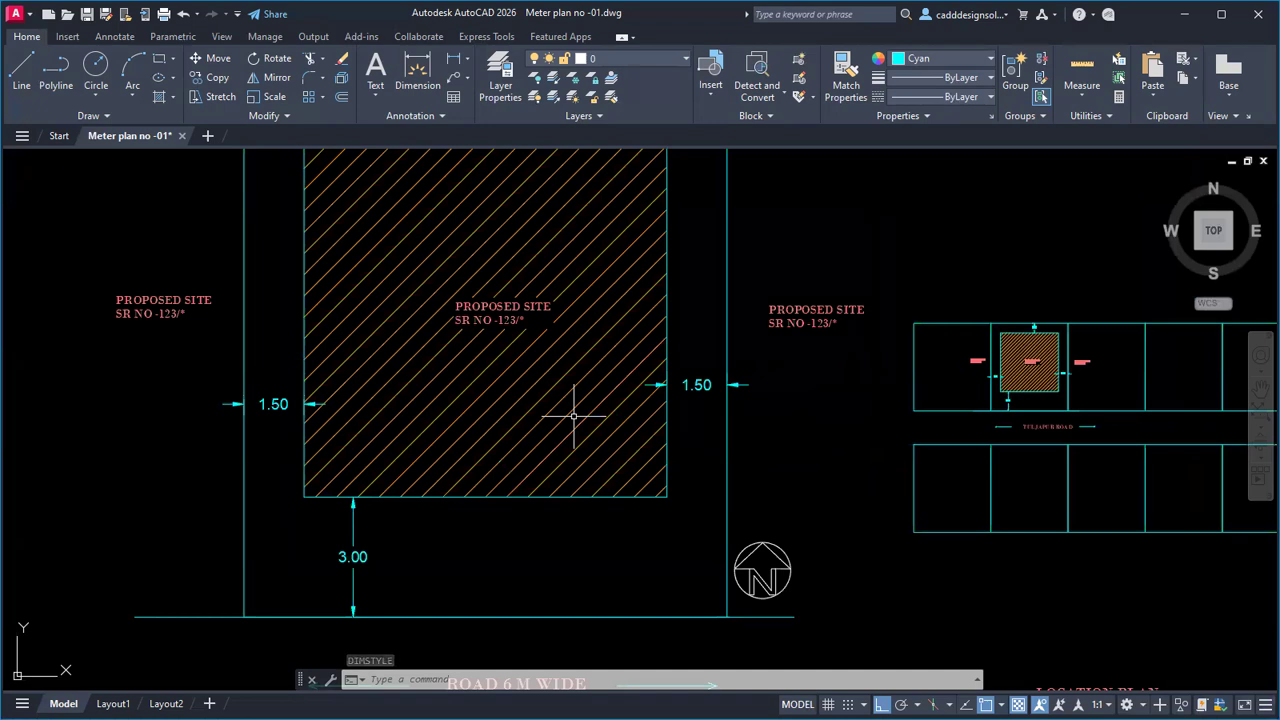
Step: Erase the oversized linear dimension from the septic tank plan's first compartment
scroll(574, 416, "down", 7)
scroll(709, 434, "up", 8)
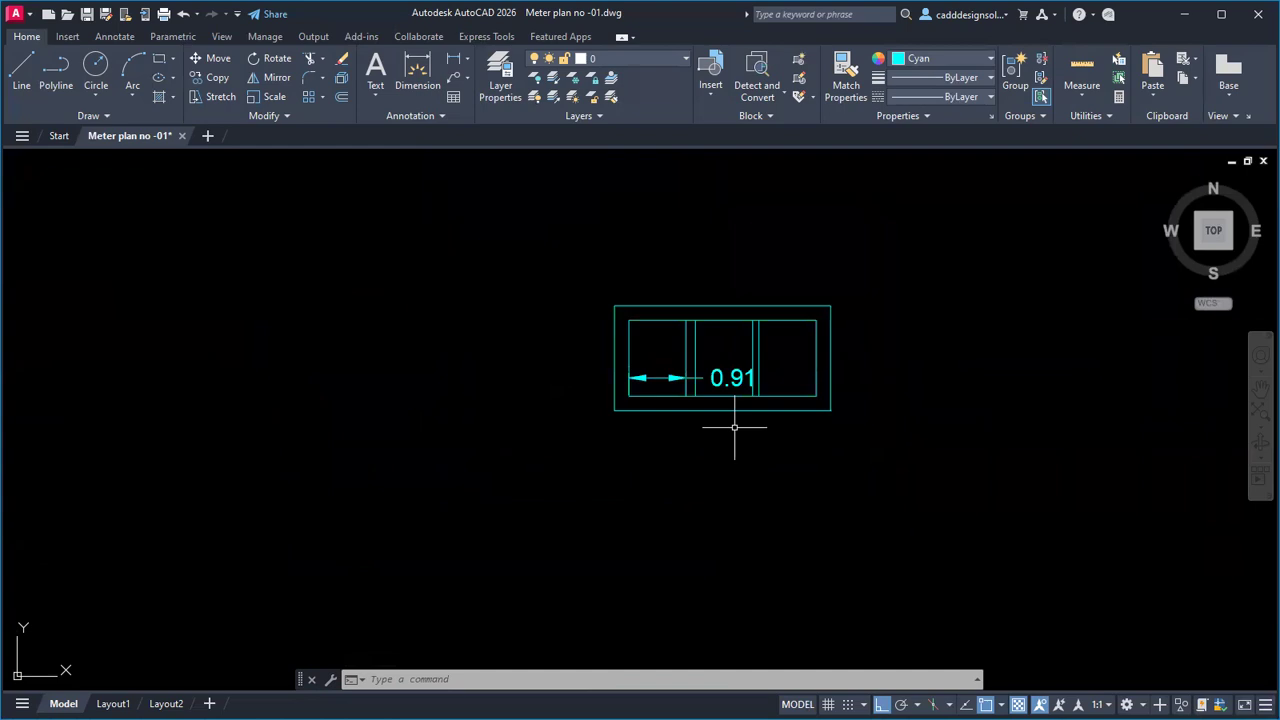
left_click(717, 385)
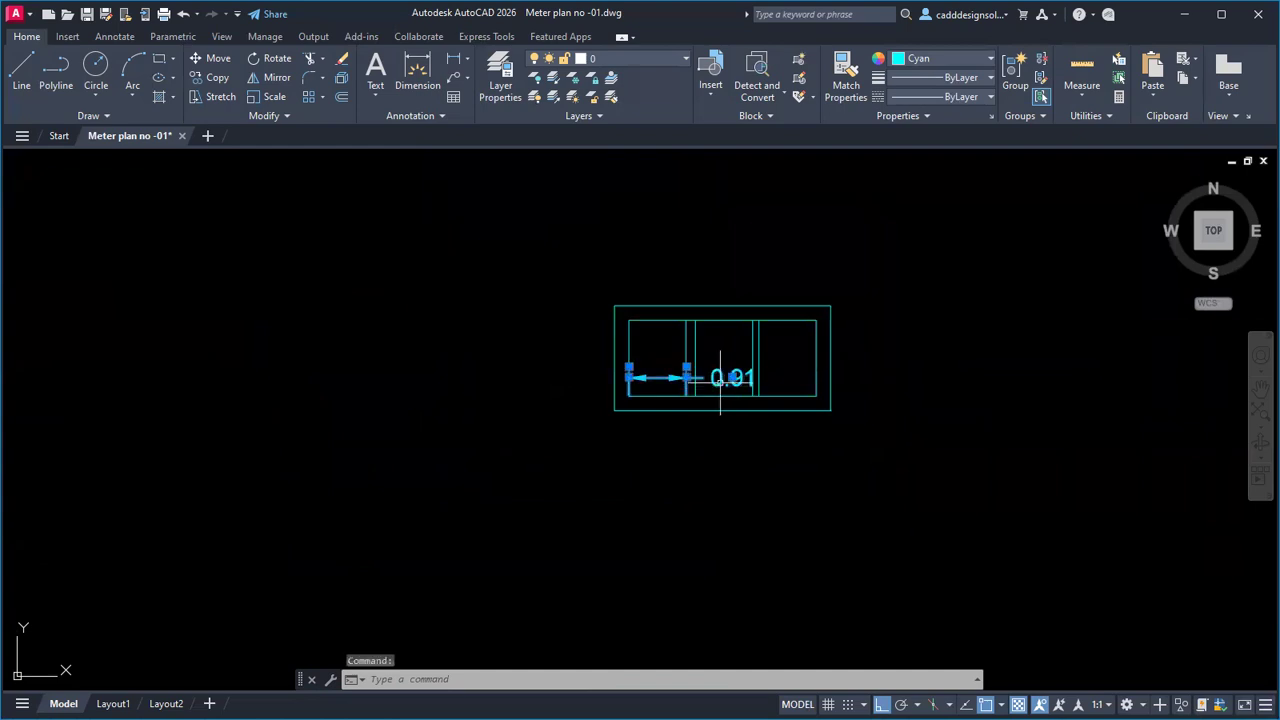
key("Delete")
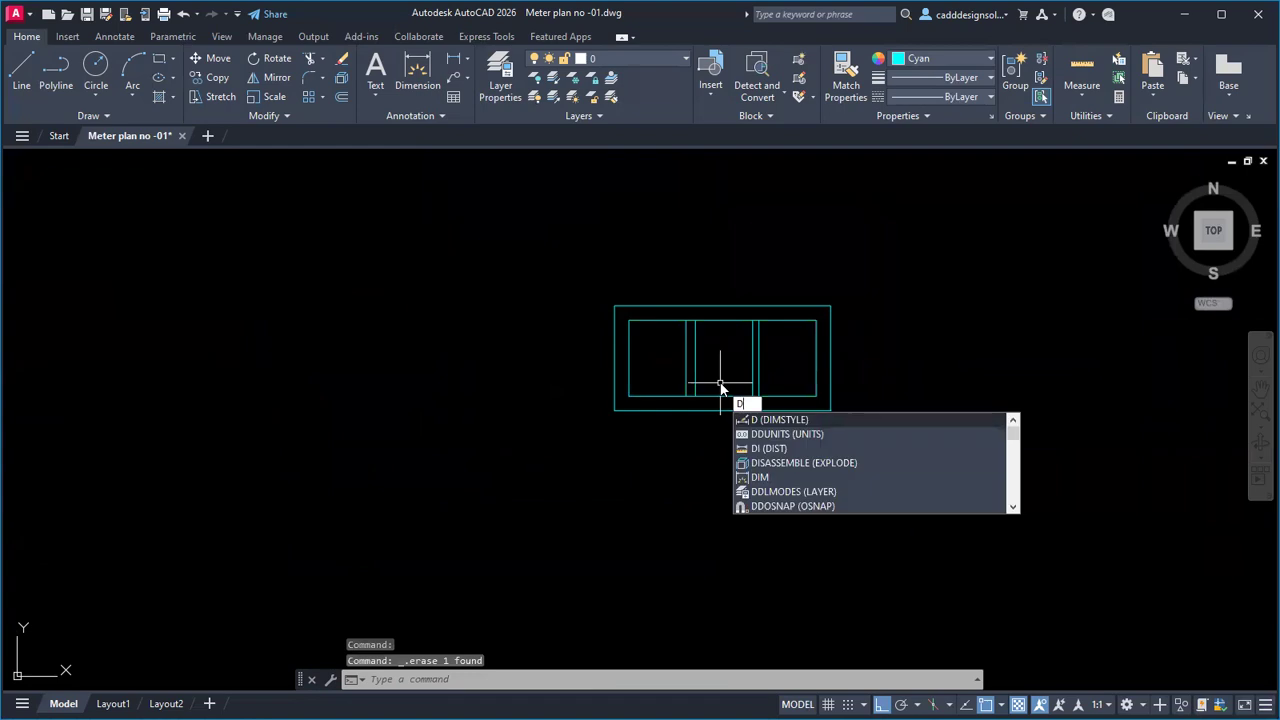
Step: Create the dimension style Copy of Standard from Standard with an overall scale of 0.75, and make it current
key("Return")
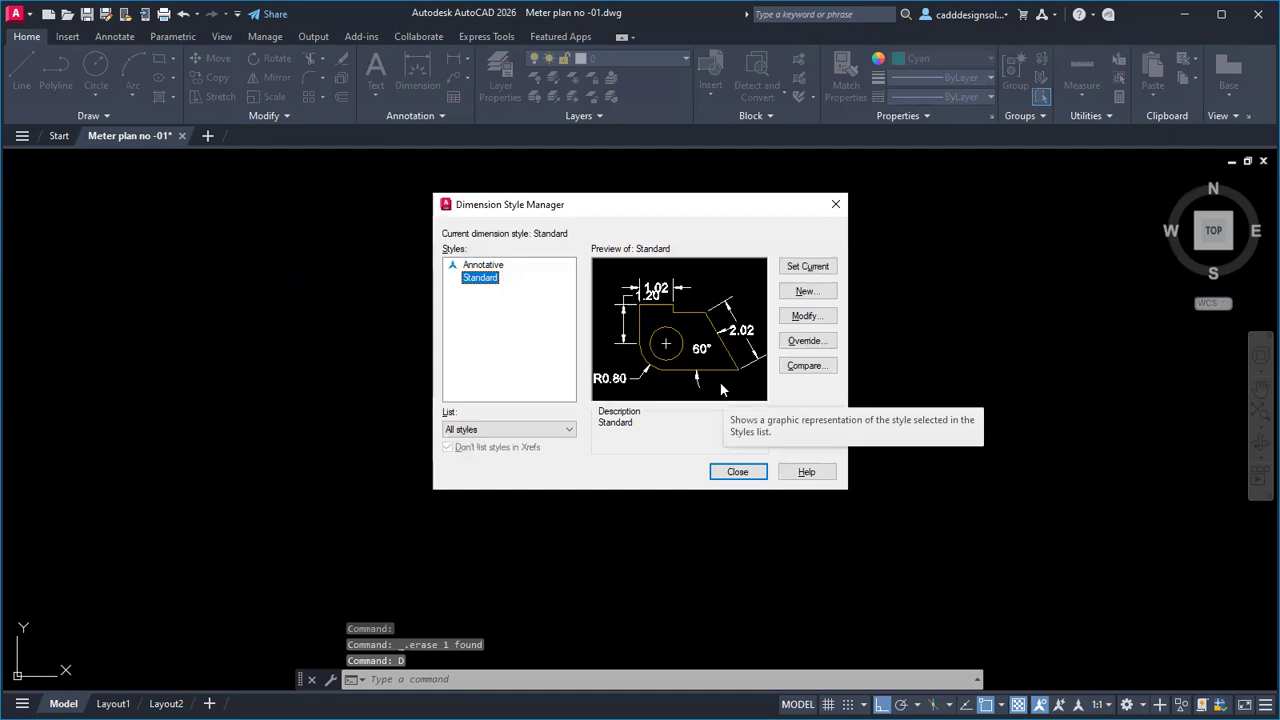
left_click(800, 293)
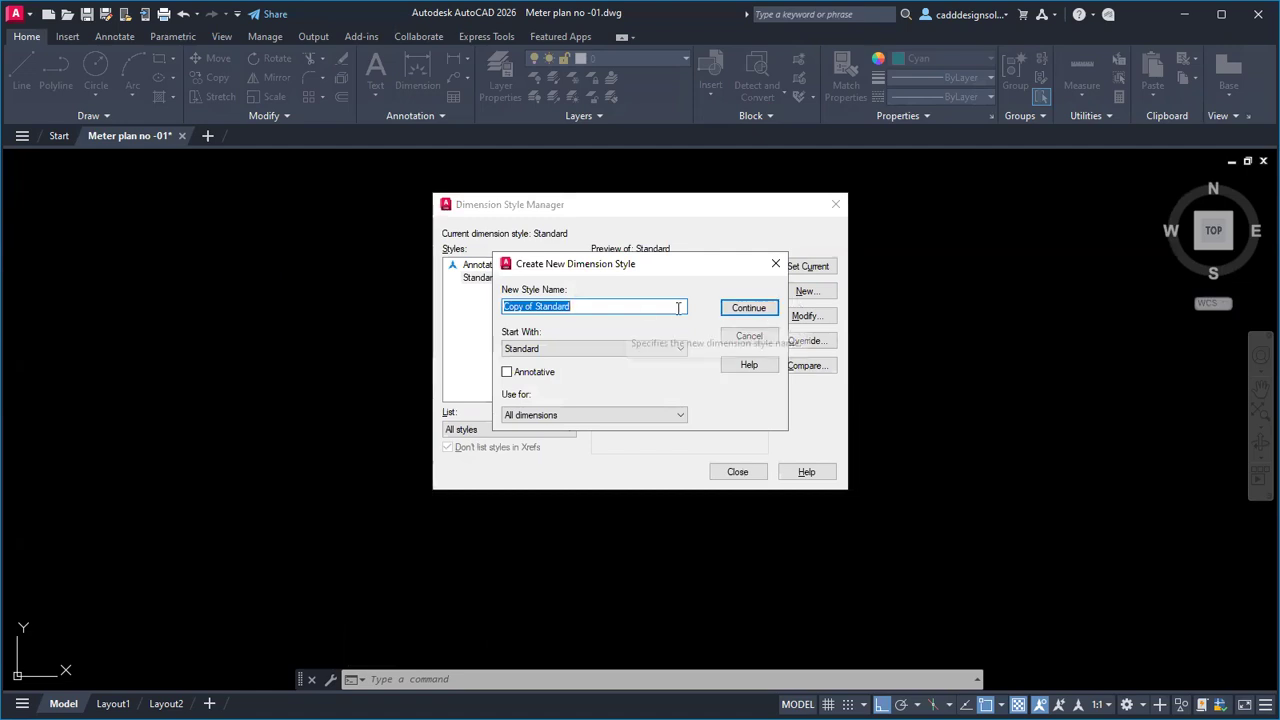
left_click(740, 307)
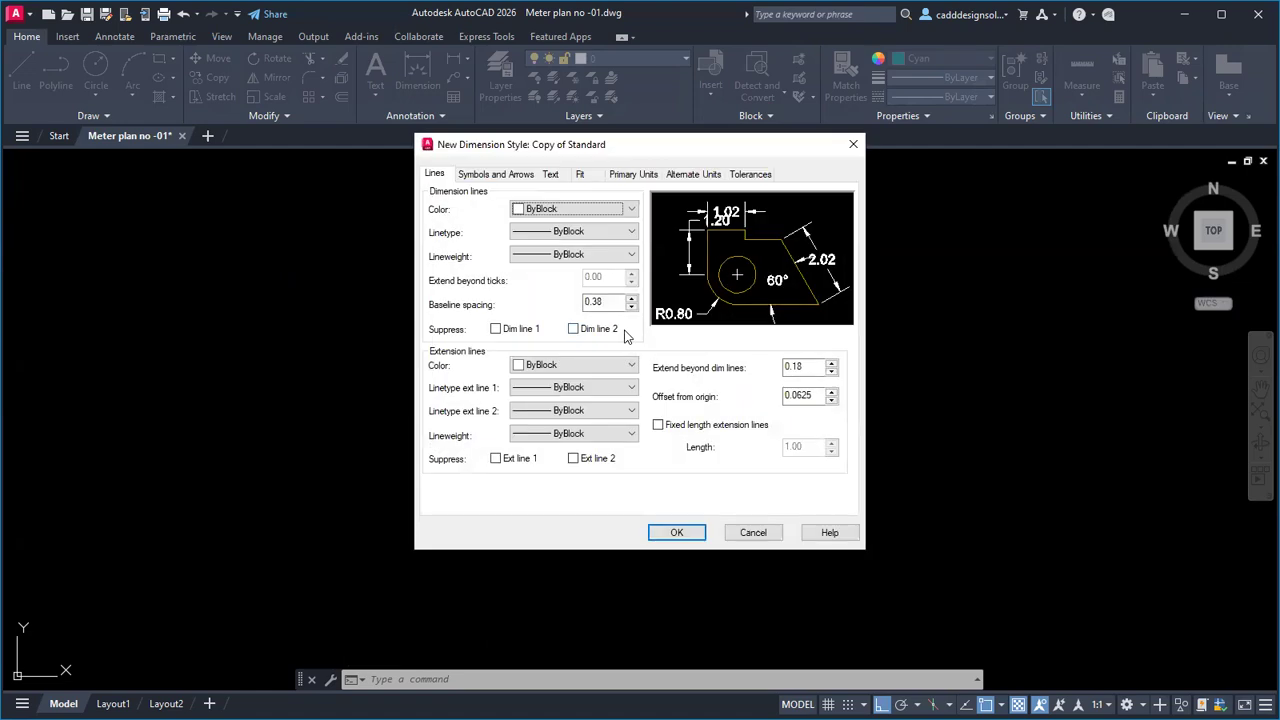
left_click(582, 175)
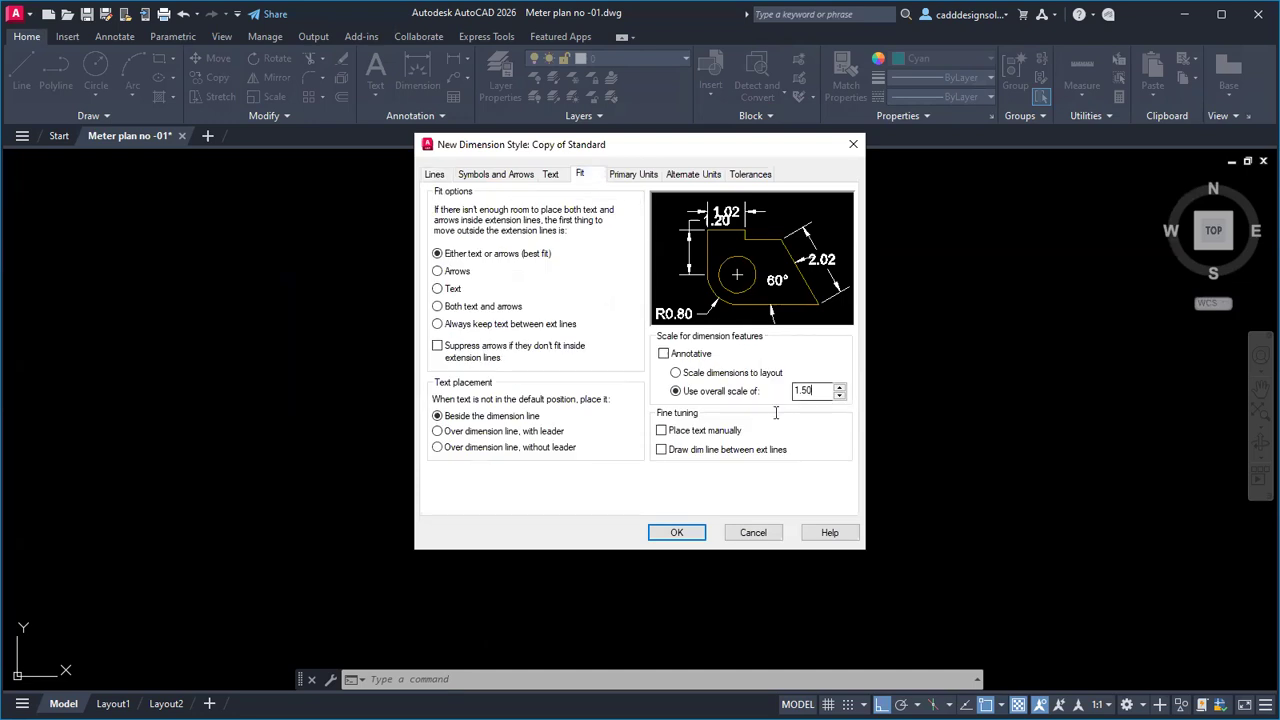
left_click(794, 390)
type("0.75")
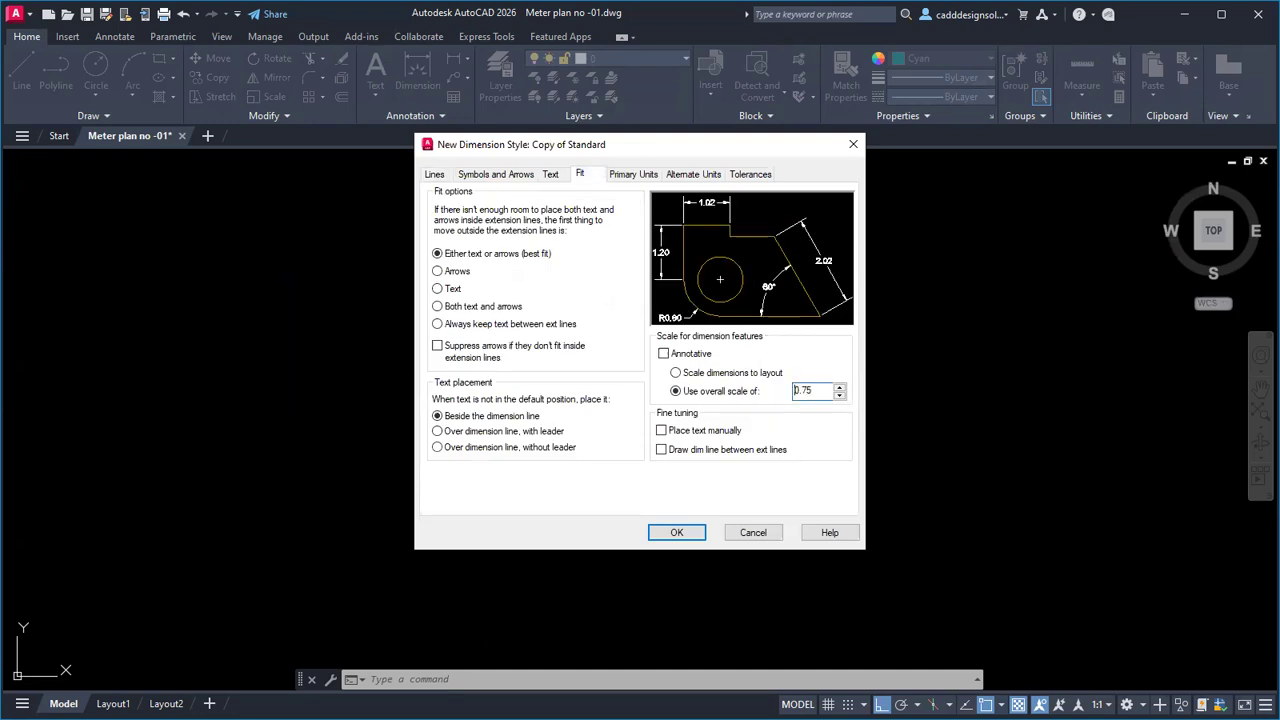
left_click(677, 533)
left_click(822, 270)
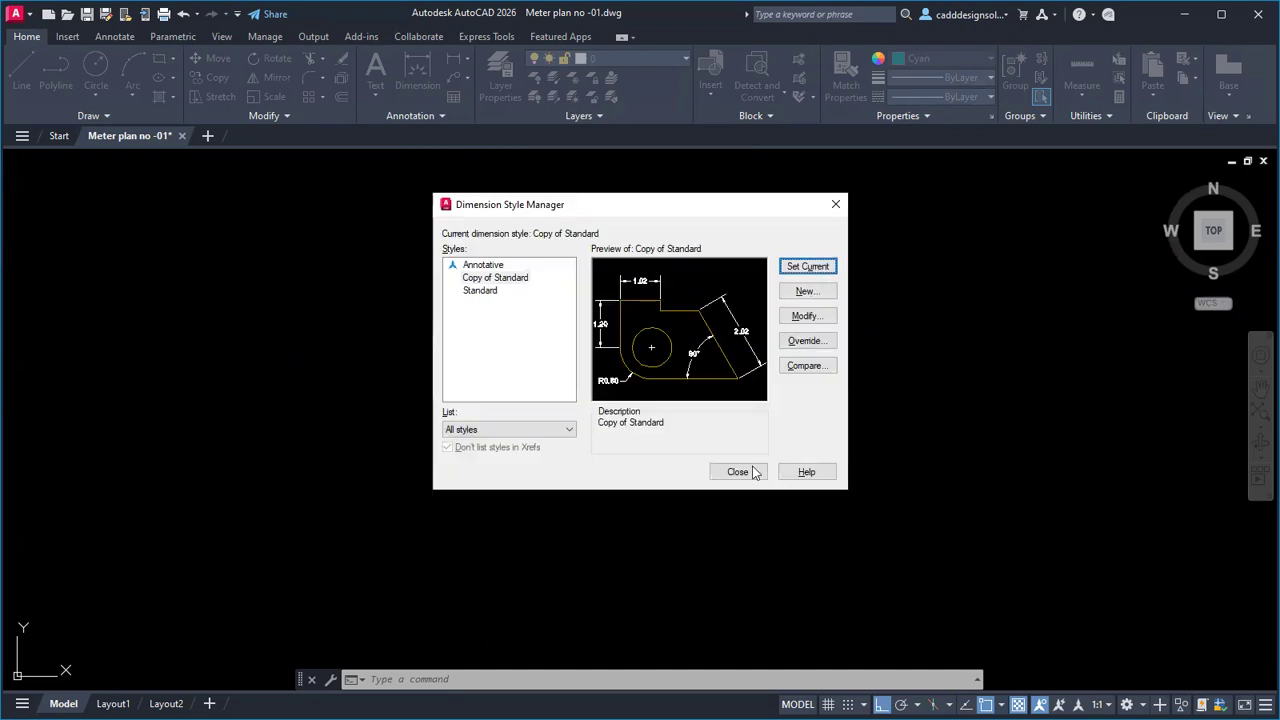
left_click(484, 292)
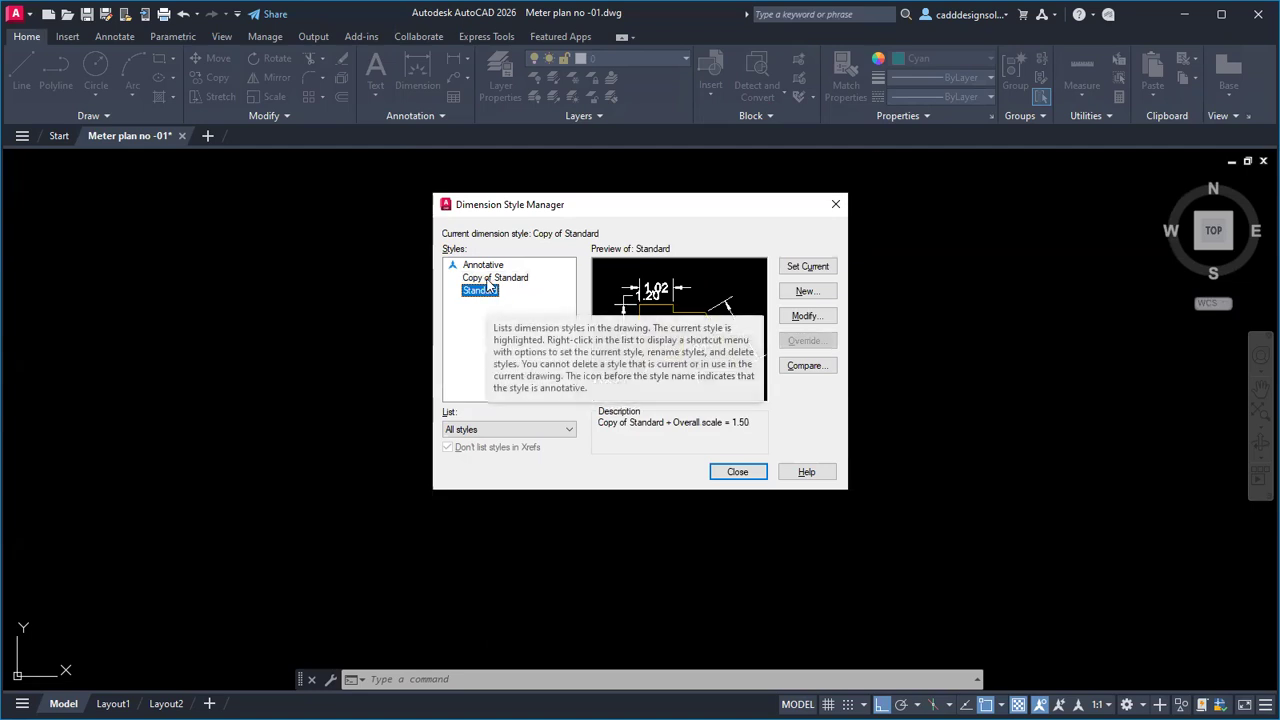
left_click(489, 279)
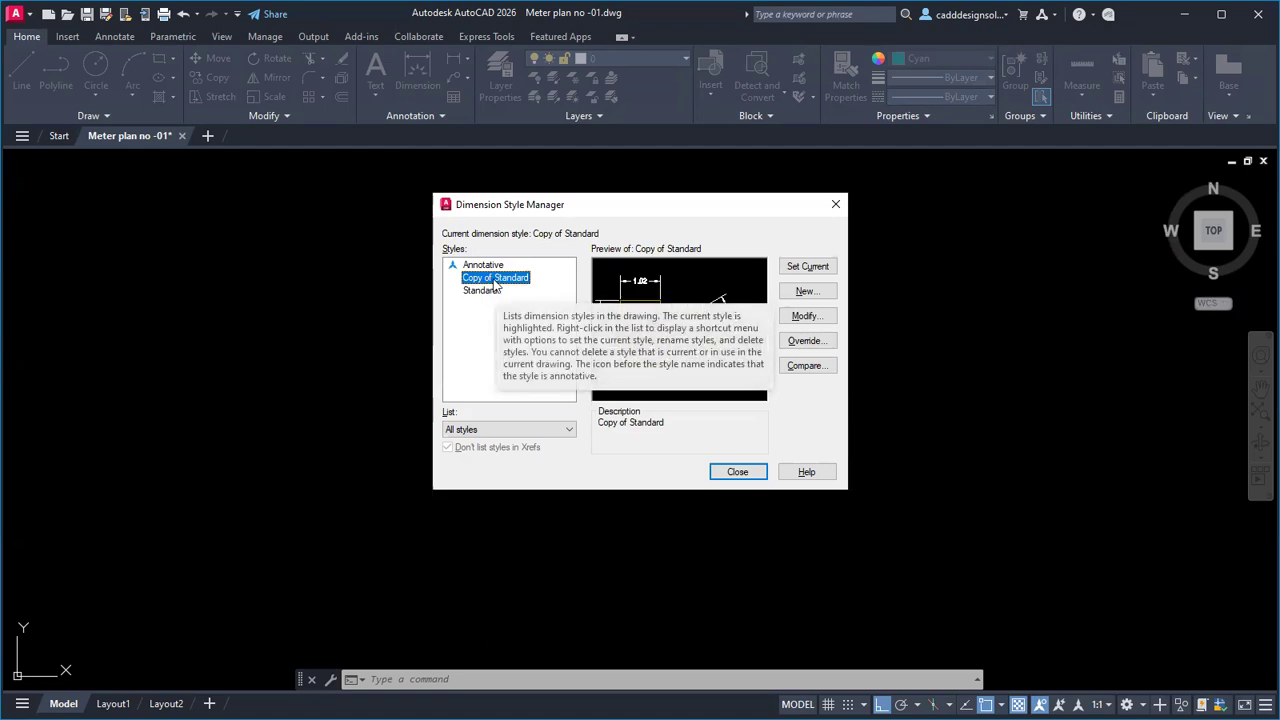
left_click(737, 471)
Step: Add a linear dimension across the first compartment's width, with the dimension line inside the compartment
type("DLI")
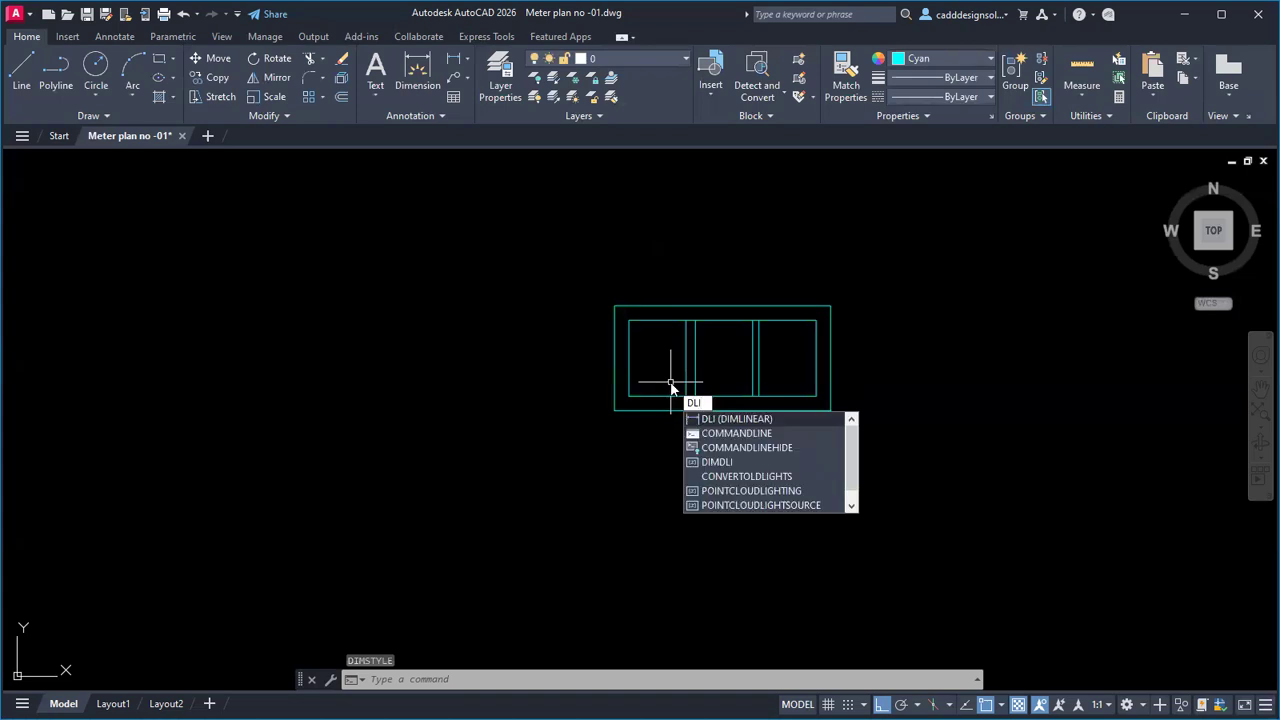
key("Return")
scroll(665, 378, "up", 4)
left_click(577, 350)
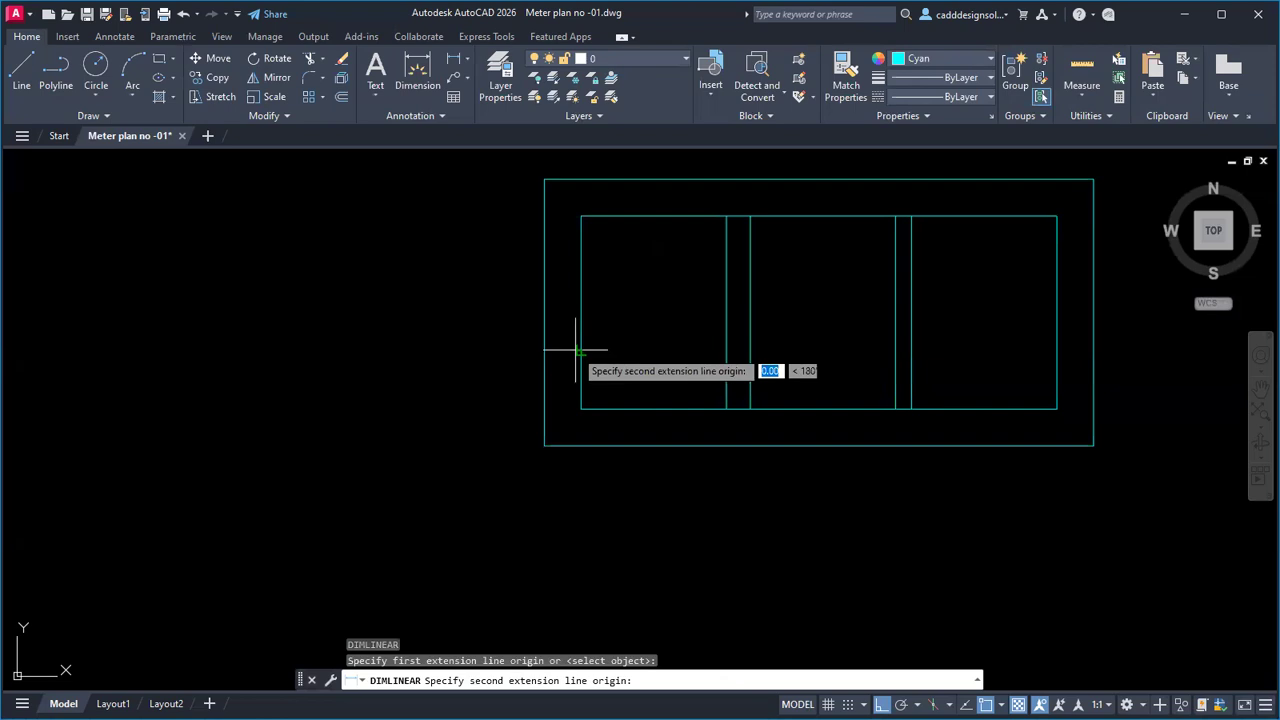
left_click(726, 351)
left_click(705, 357)
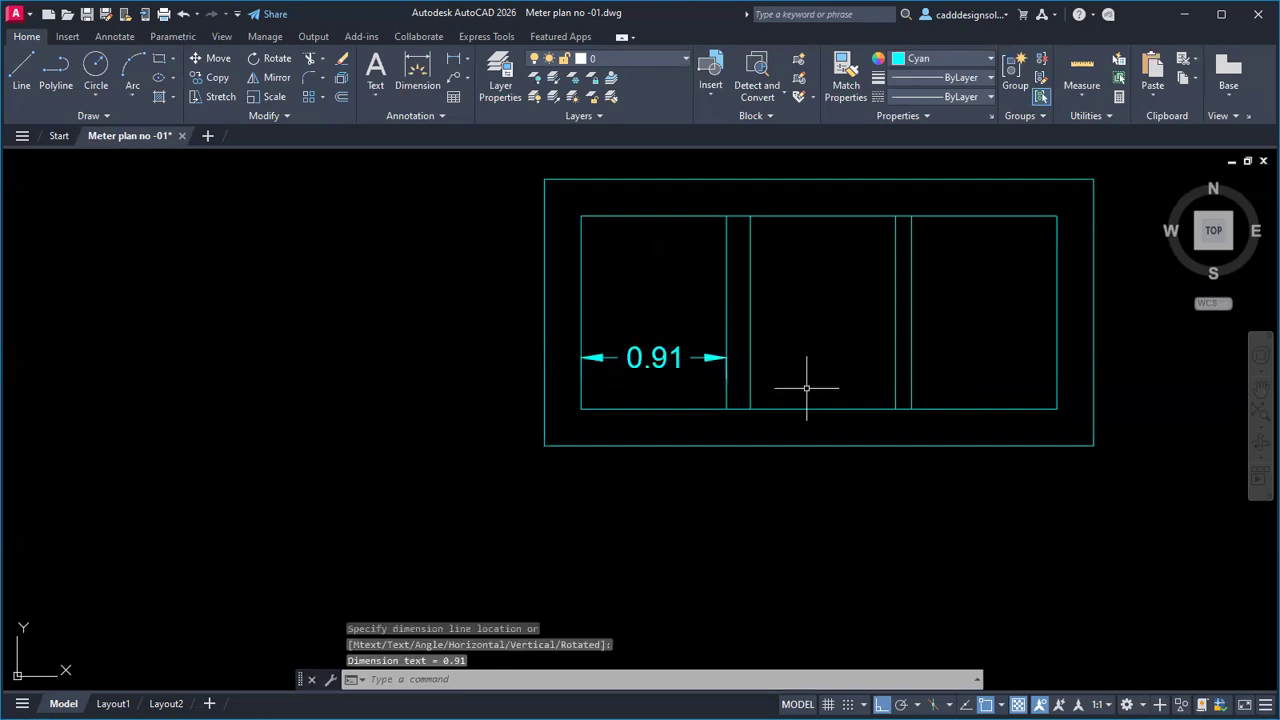
Step: Compare the size of the new compartment dimension with the existing site plan dimensions
scroll(639, 357, "down", 6)
middle_click_drag(171, 500, 437, 450)
scroll(437, 450, "up", 3)
scroll(623, 463, "down", 3)
scroll(643, 429, "down", 2)
scroll(371, 443, "up", 4)
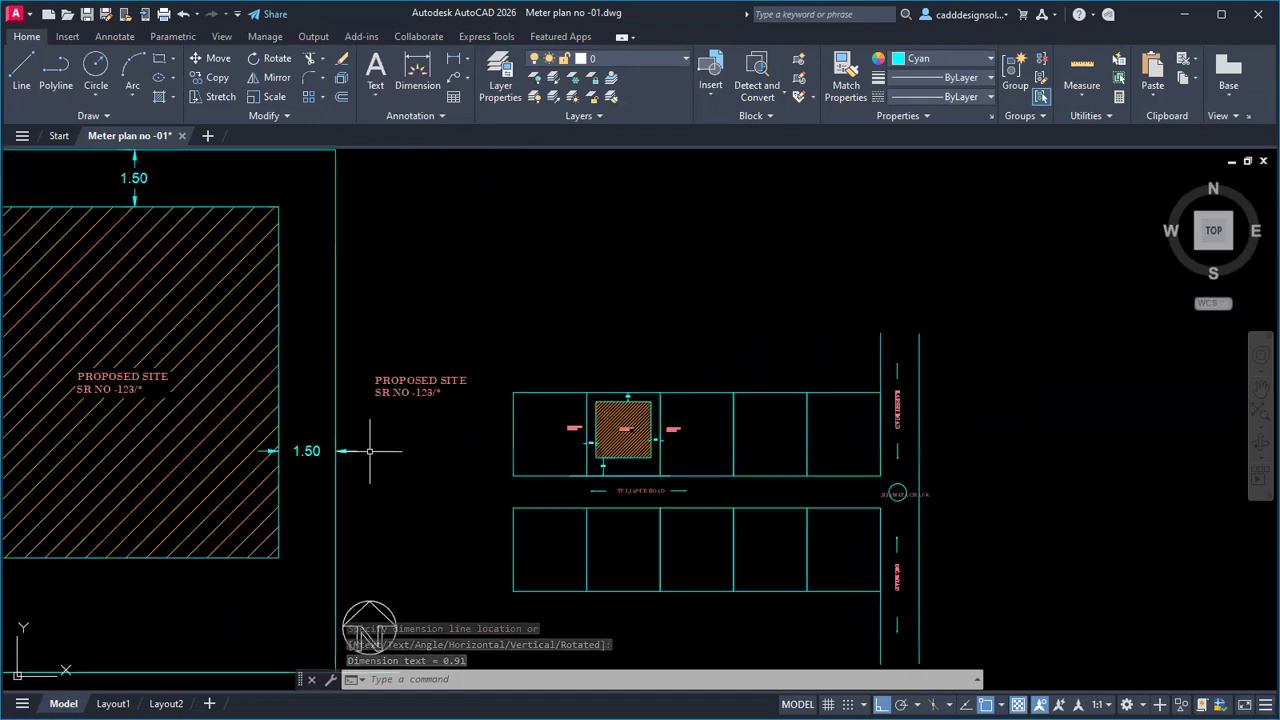
scroll(371, 446, "down", 4)
scroll(541, 442, "up", 10)
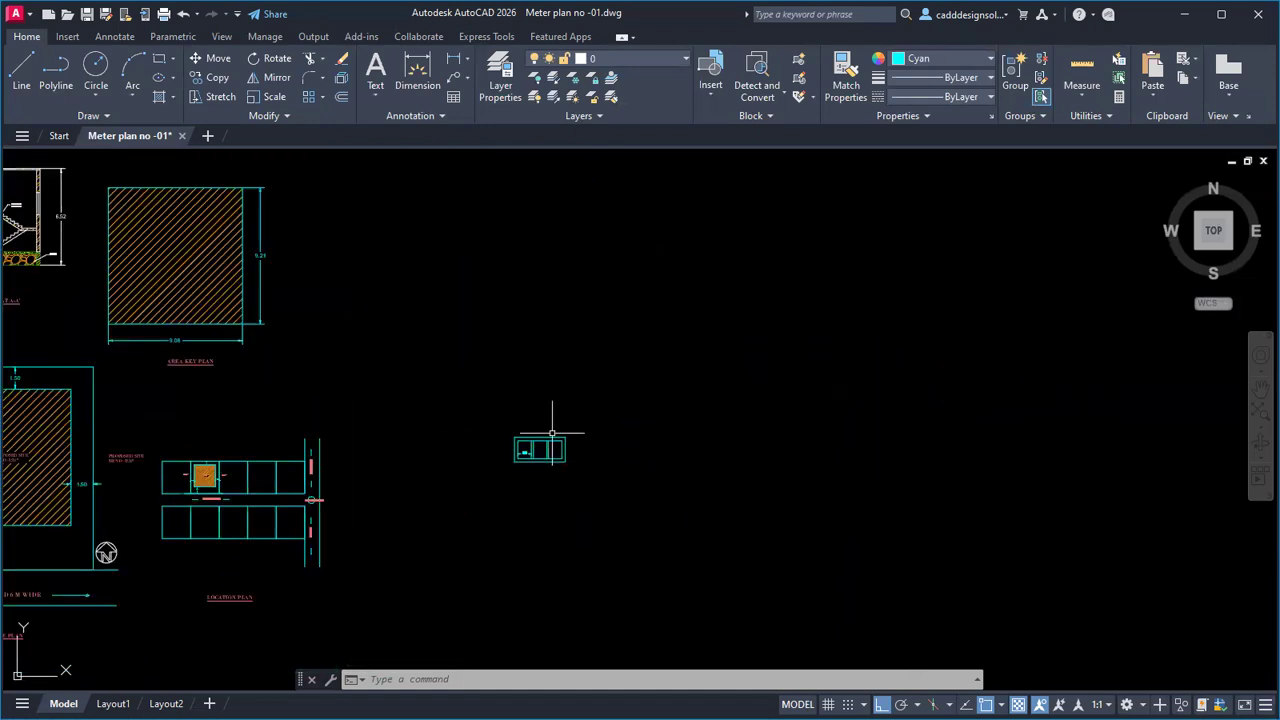
middle_click_drag(415, 562, 491, 474)
Step: Add linear dimensions across the widths of the second and third compartments, aligned with the first compartment's dimension
key("Return")
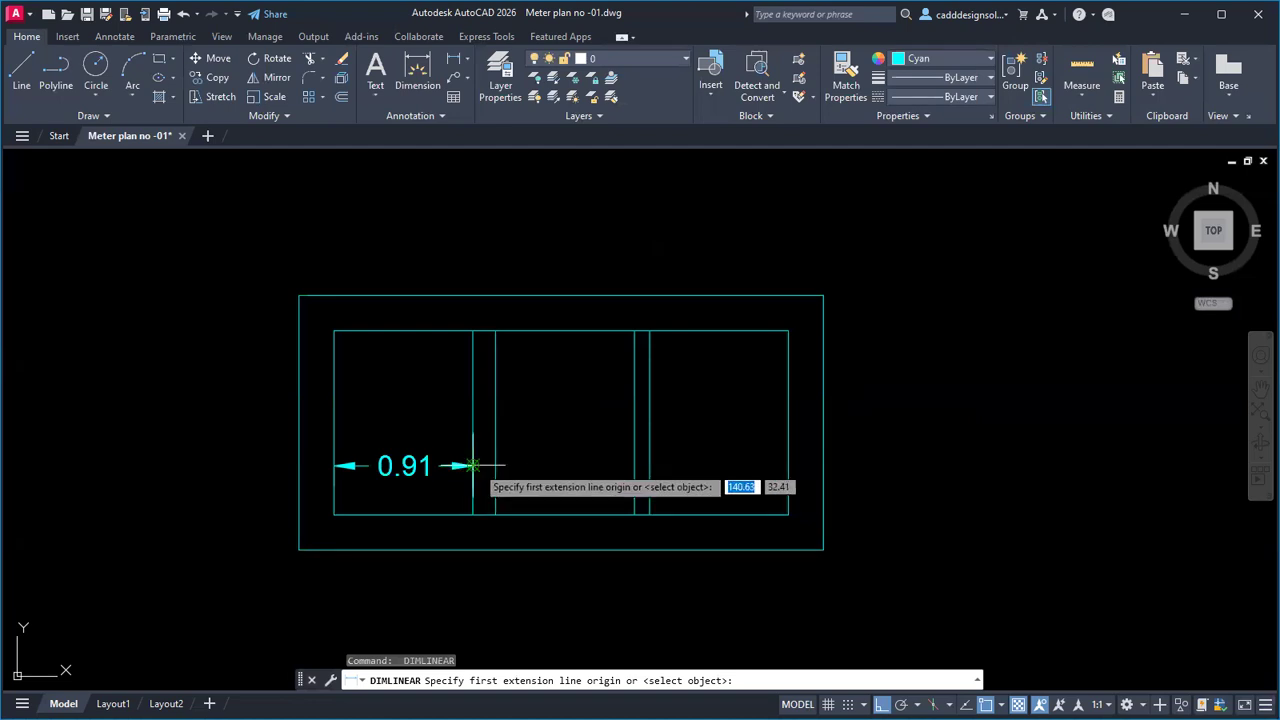
left_click(495, 466)
left_click(634, 466)
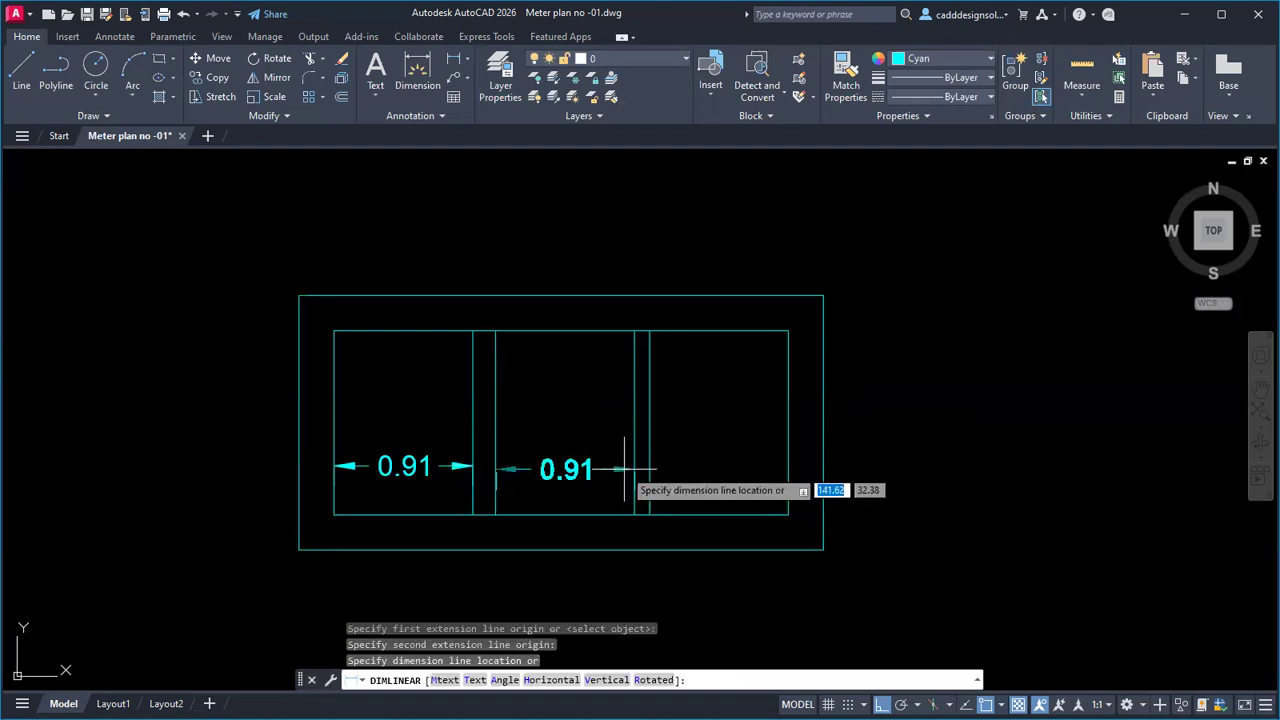
left_click(509, 466)
key("Return")
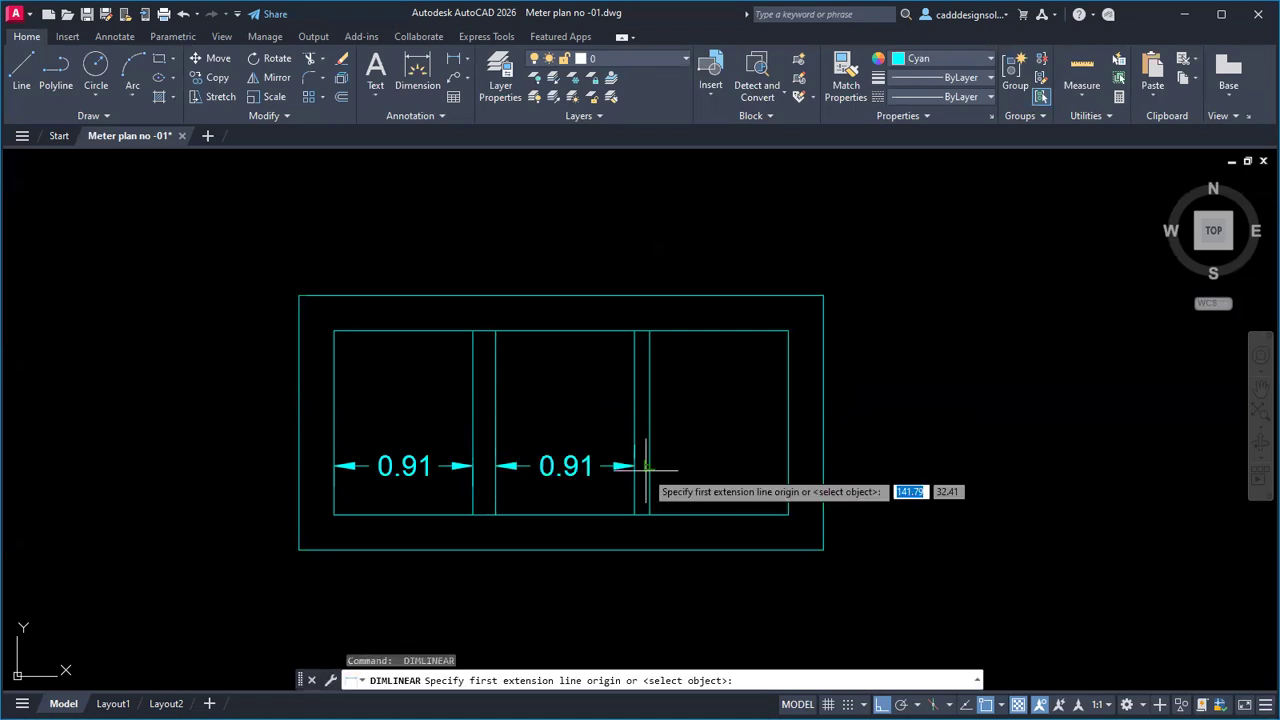
left_click(649, 466)
left_click(788, 466)
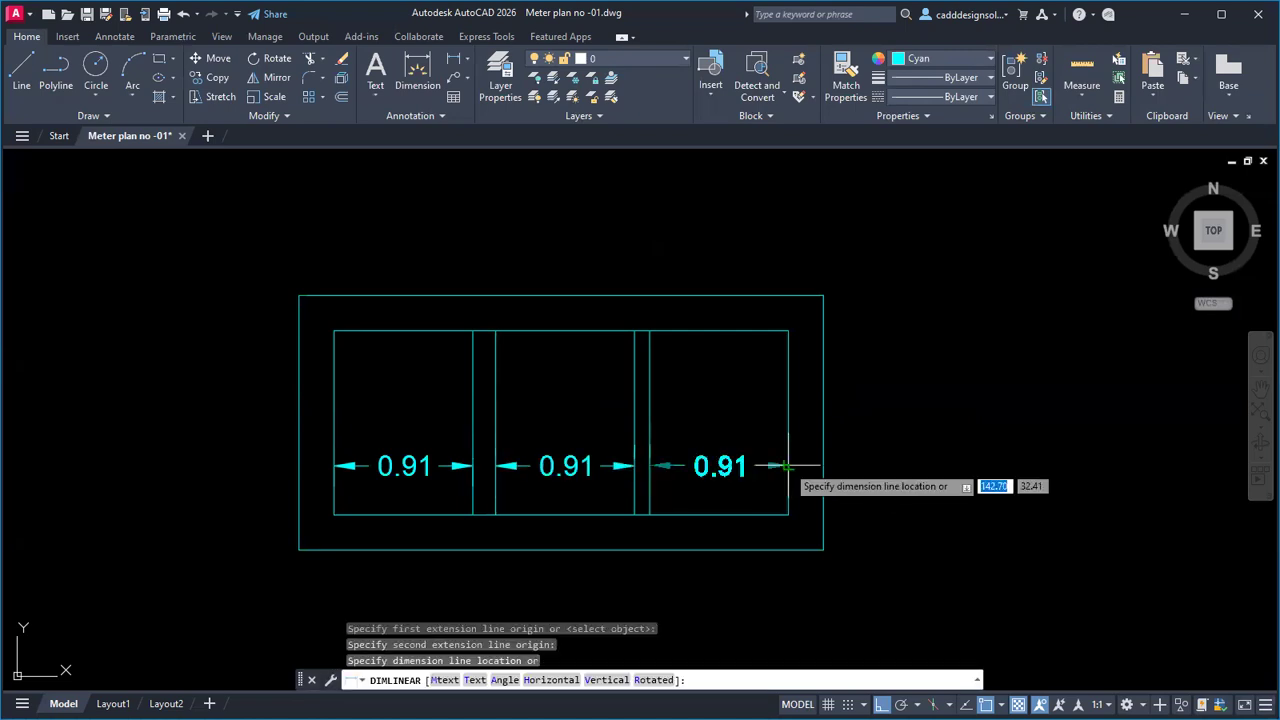
left_click(665, 465)
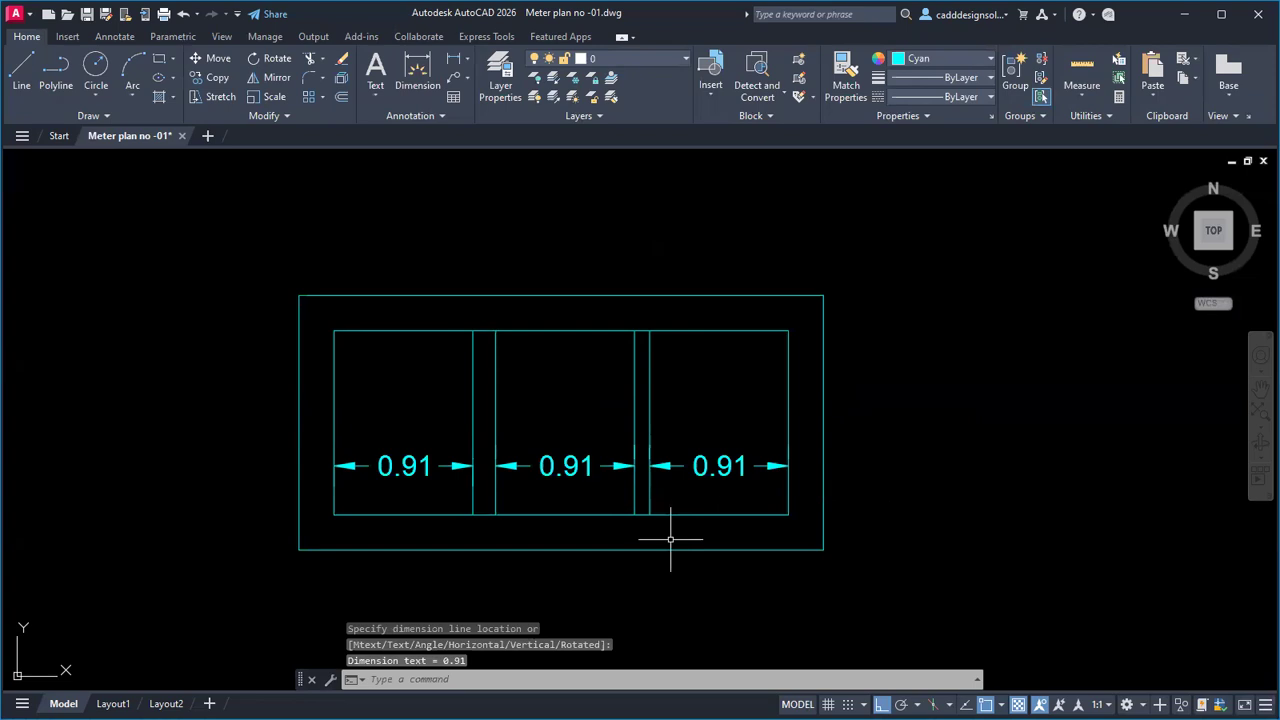
Step: Add an angled multileader labelled "0.23 WALL" pointing to the outer face of the tank's right wall, with Ortho off
scroll(538, 407, "down", 2)
middle_click_drag(538, 407, 562, 431)
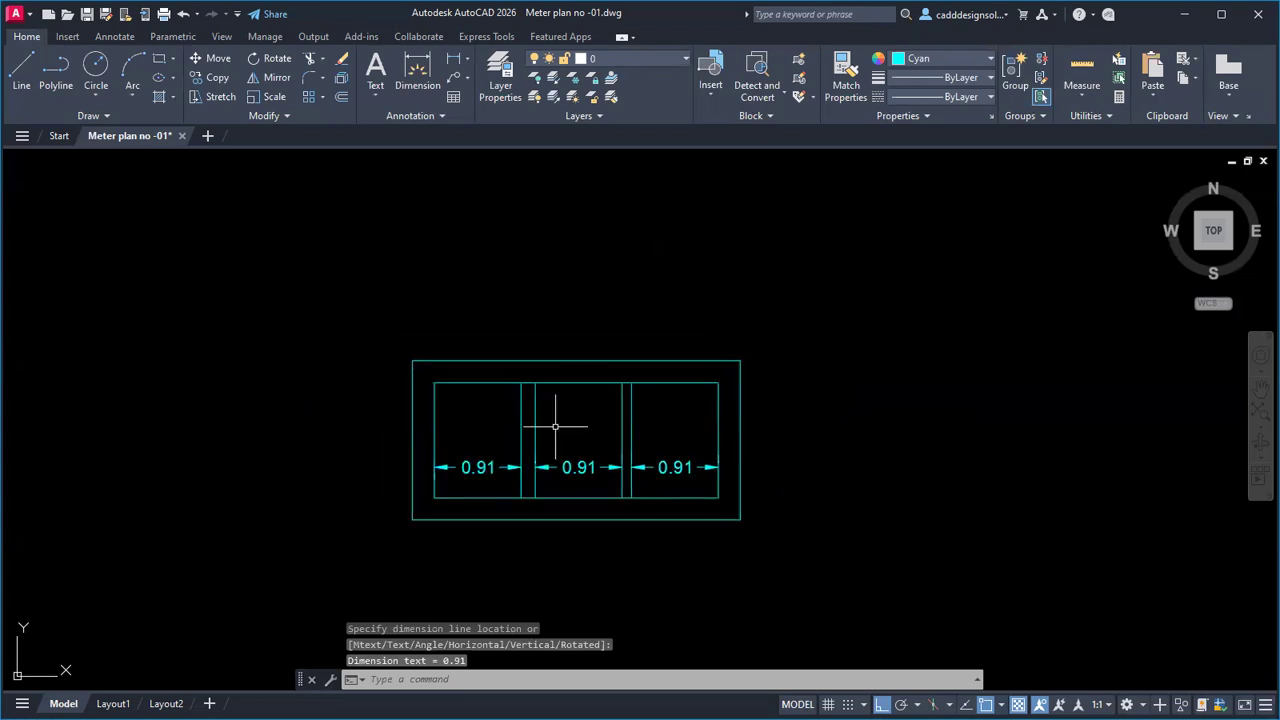
left_click(466, 77)
left_click(481, 107)
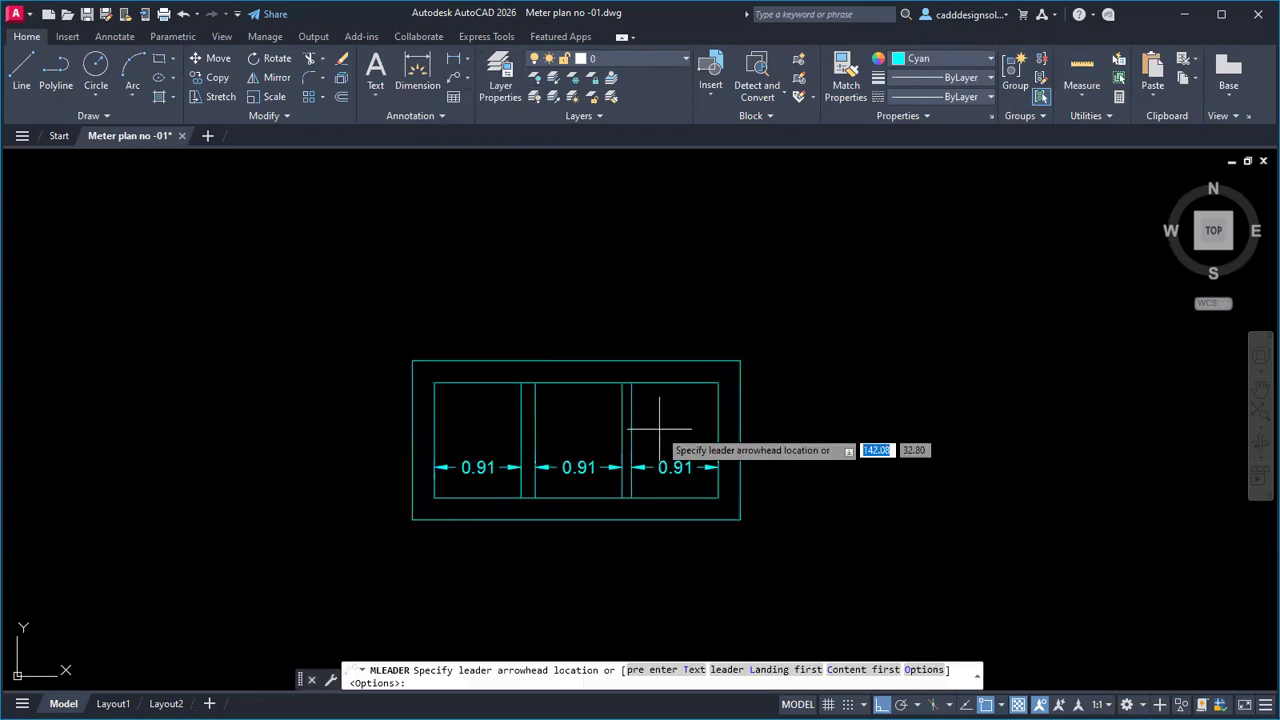
scroll(659, 430, "up", 2)
left_click(781, 420)
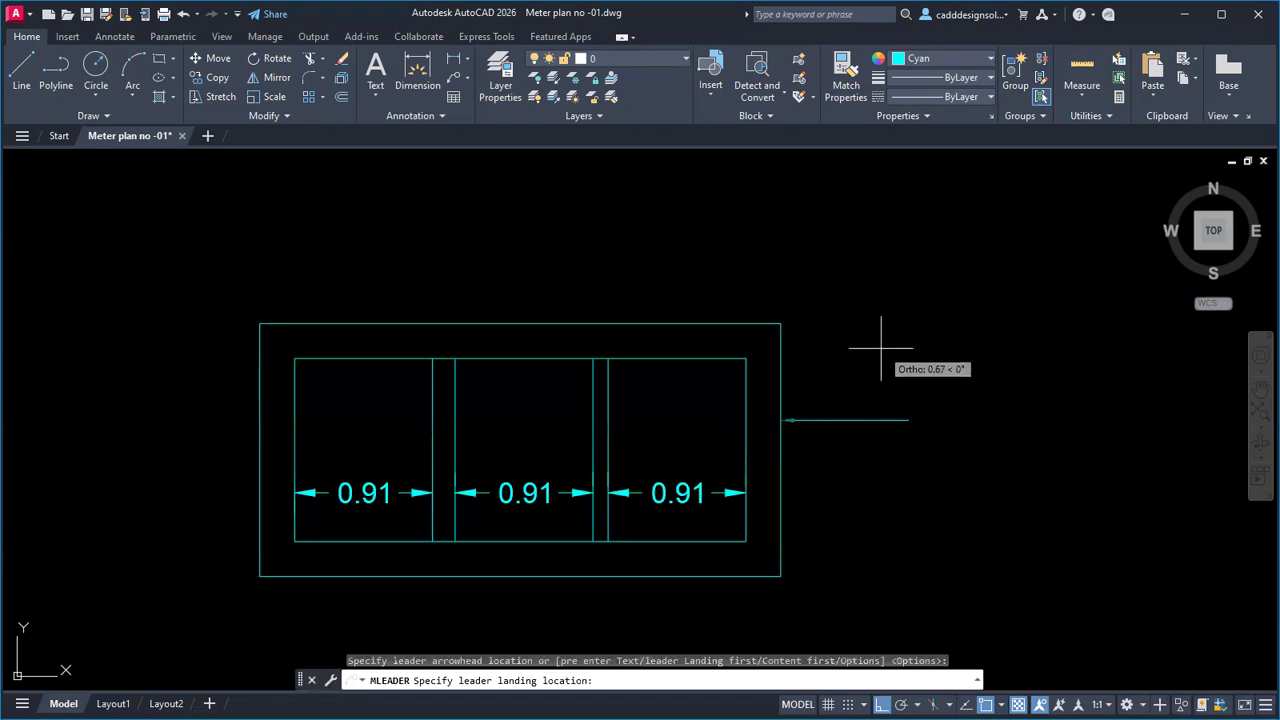
key("F8")
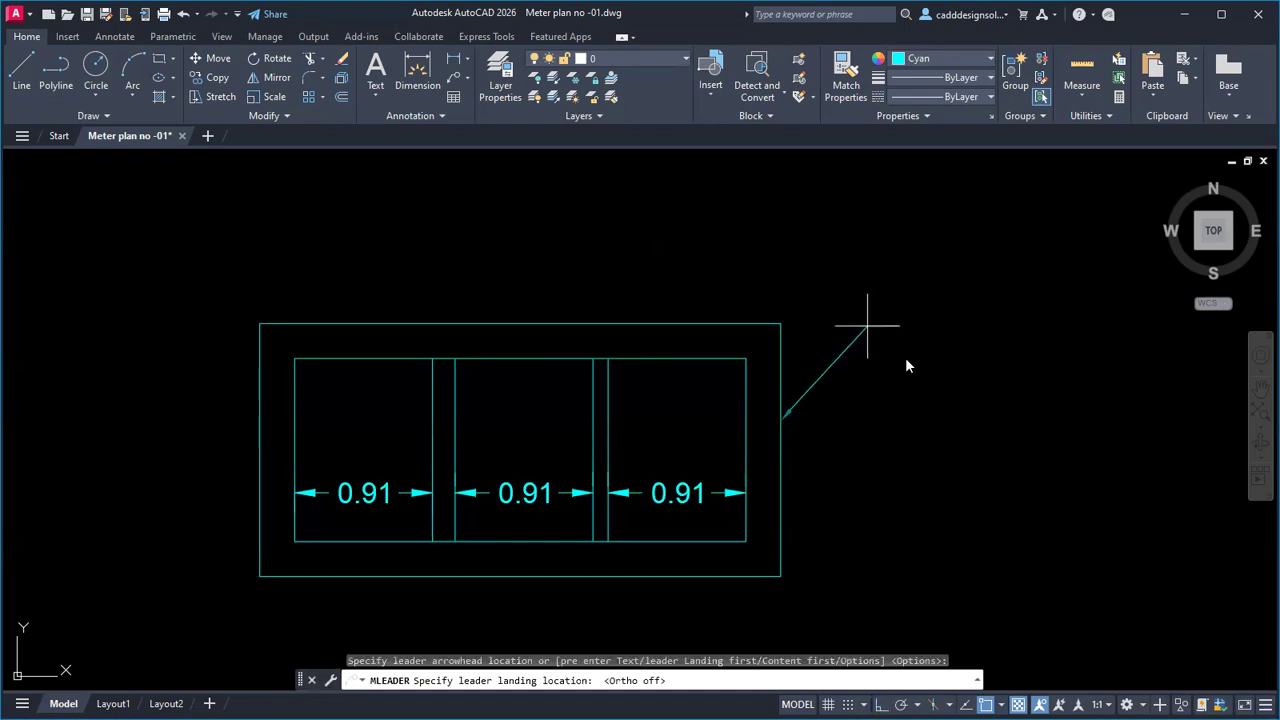
left_click(867, 325)
type("0.23 WALL")
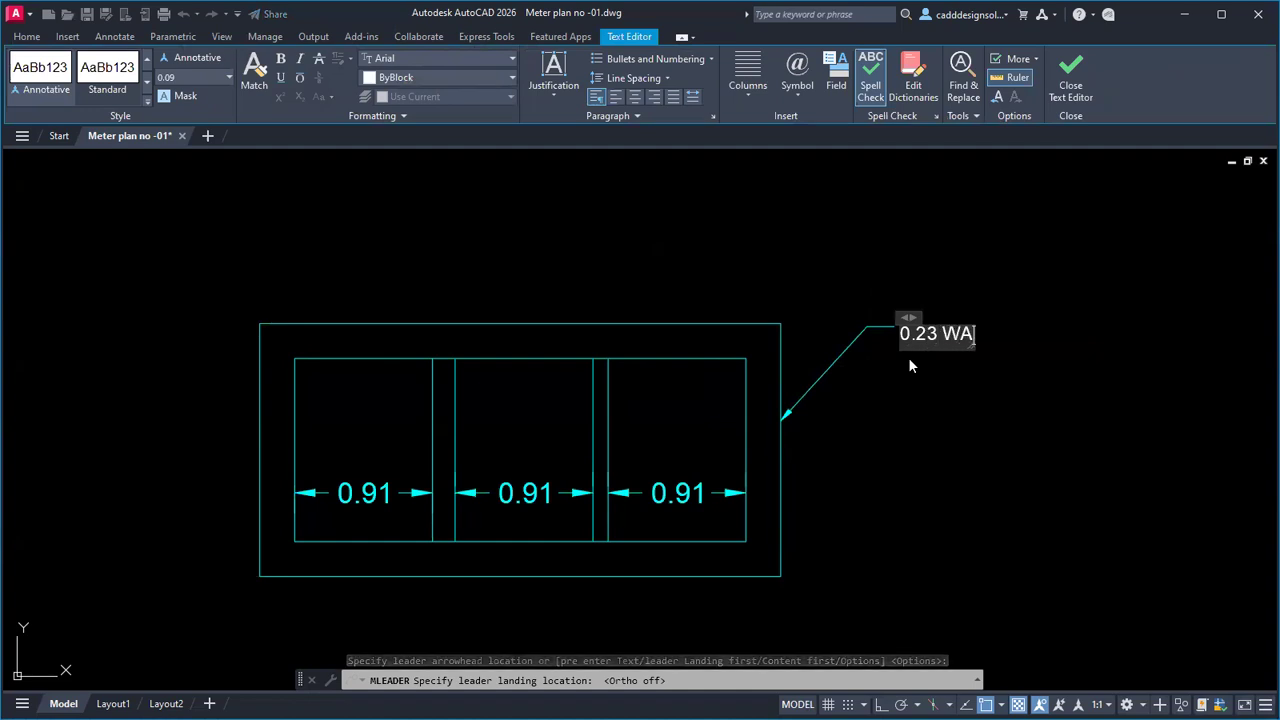
left_click(934, 434)
key("Escape")
key("Escape")
key("Escape")
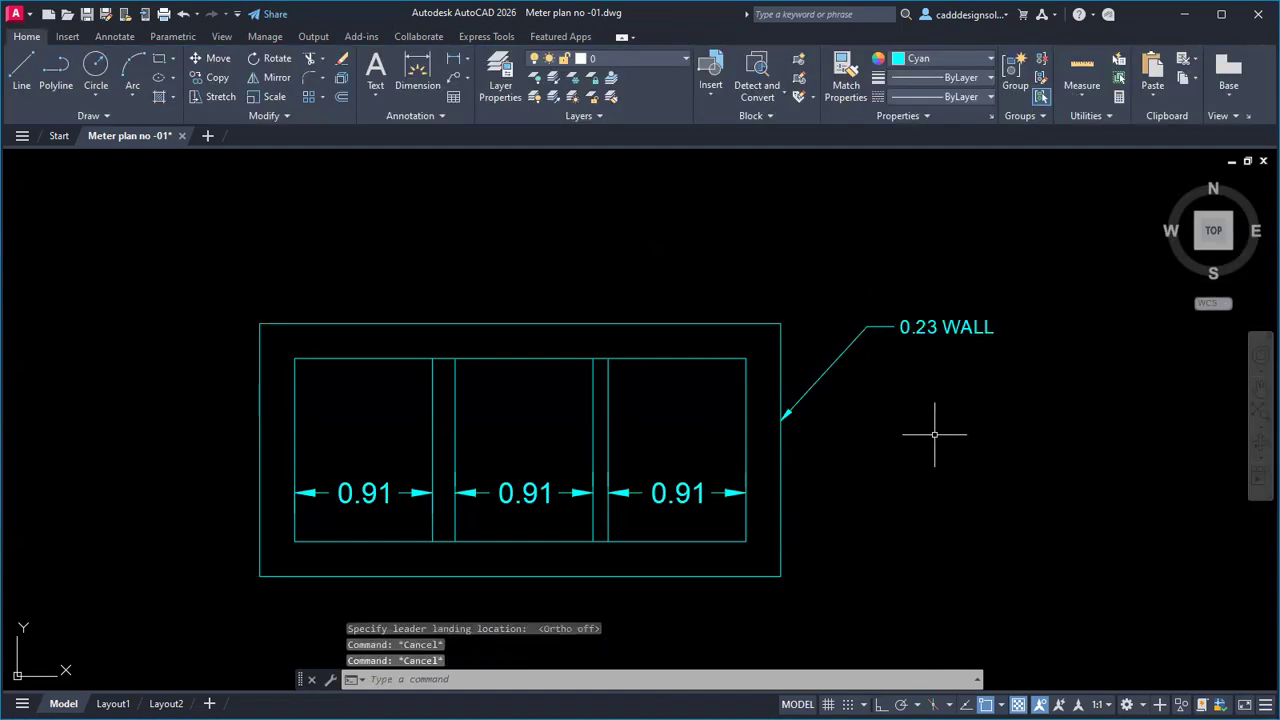
Step: Add a multileader labelled "0.10 WALL" from the partition between the first and second compartments, with its text above the tank
scroll(870, 426, "down", 2)
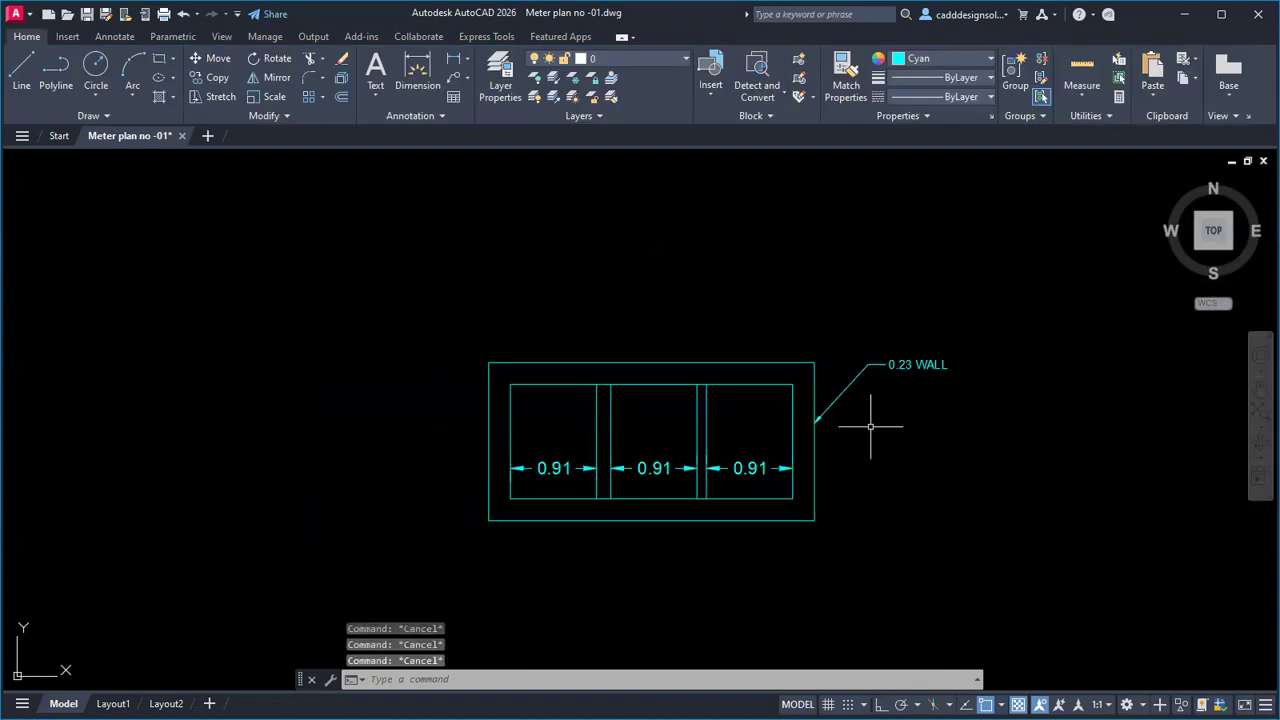
left_click(453, 79)
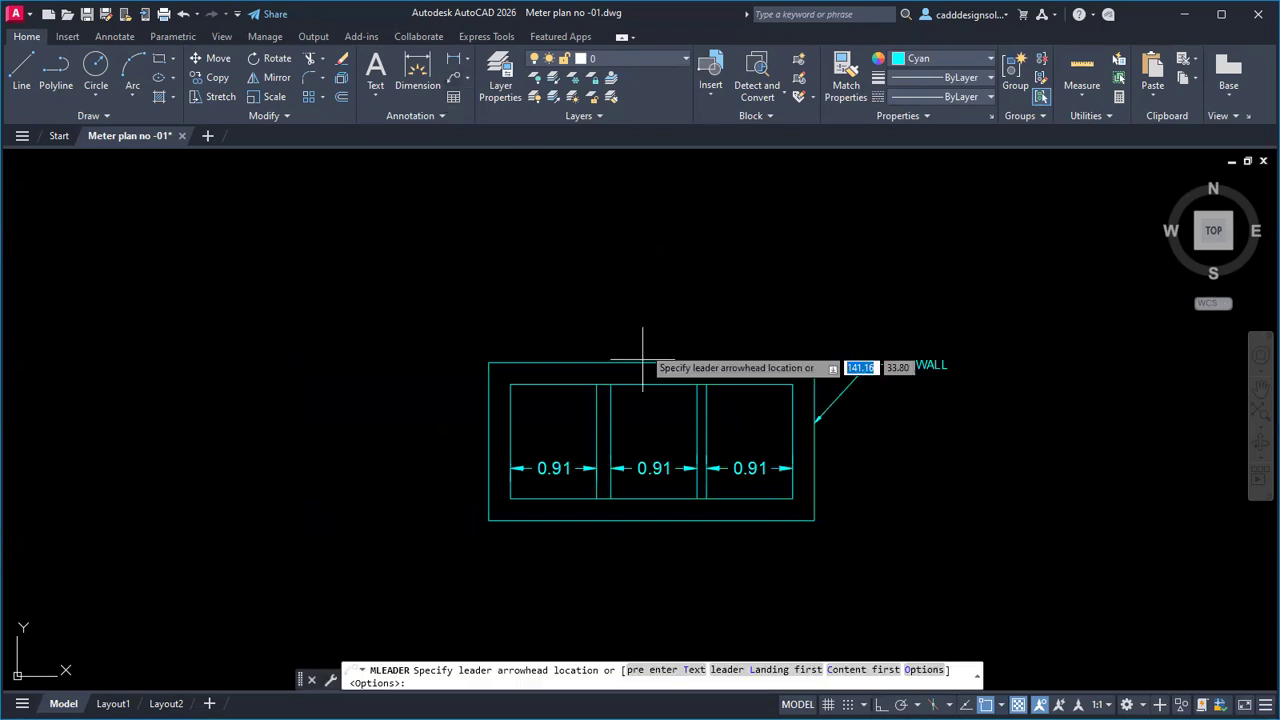
left_click(611, 408)
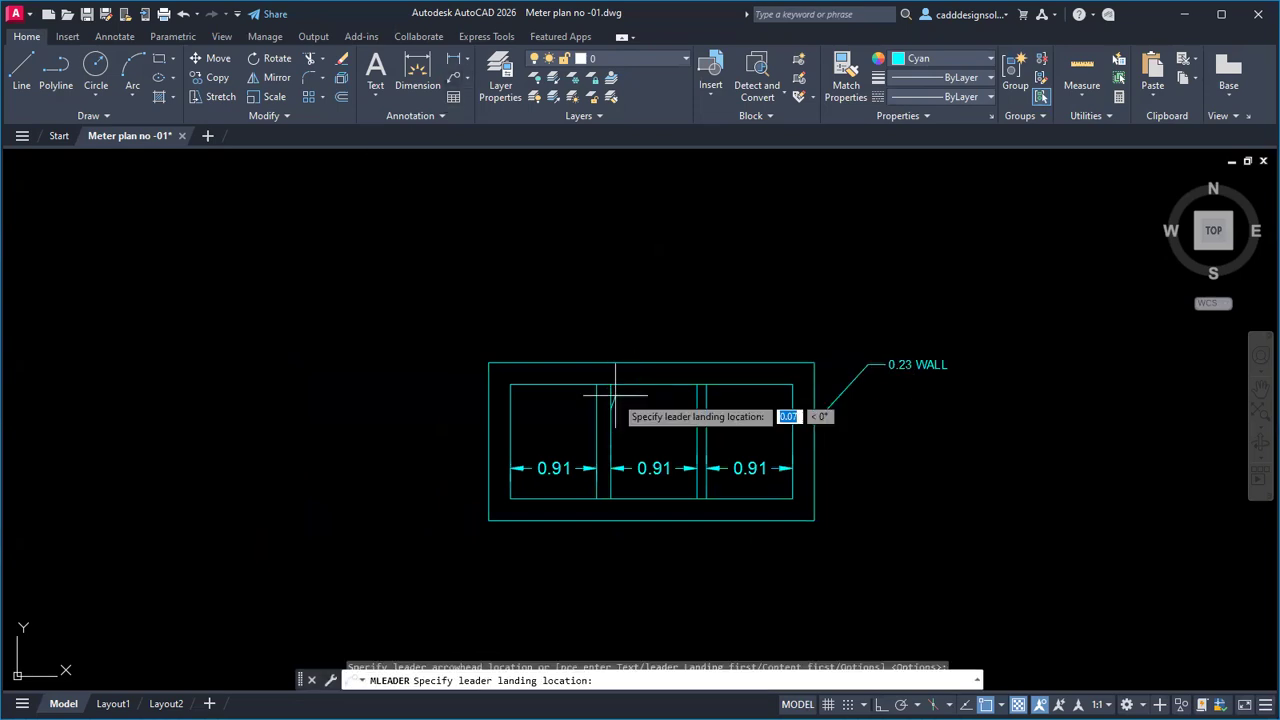
left_click(679, 308)
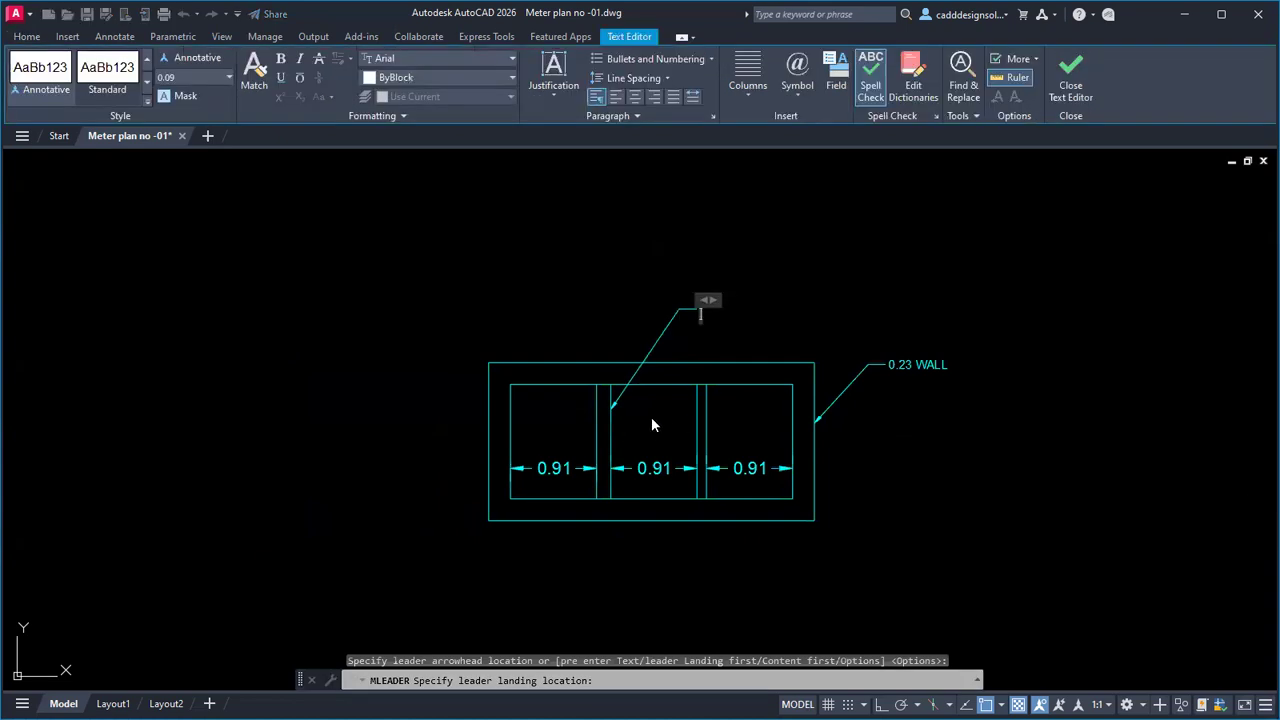
type("0.1")
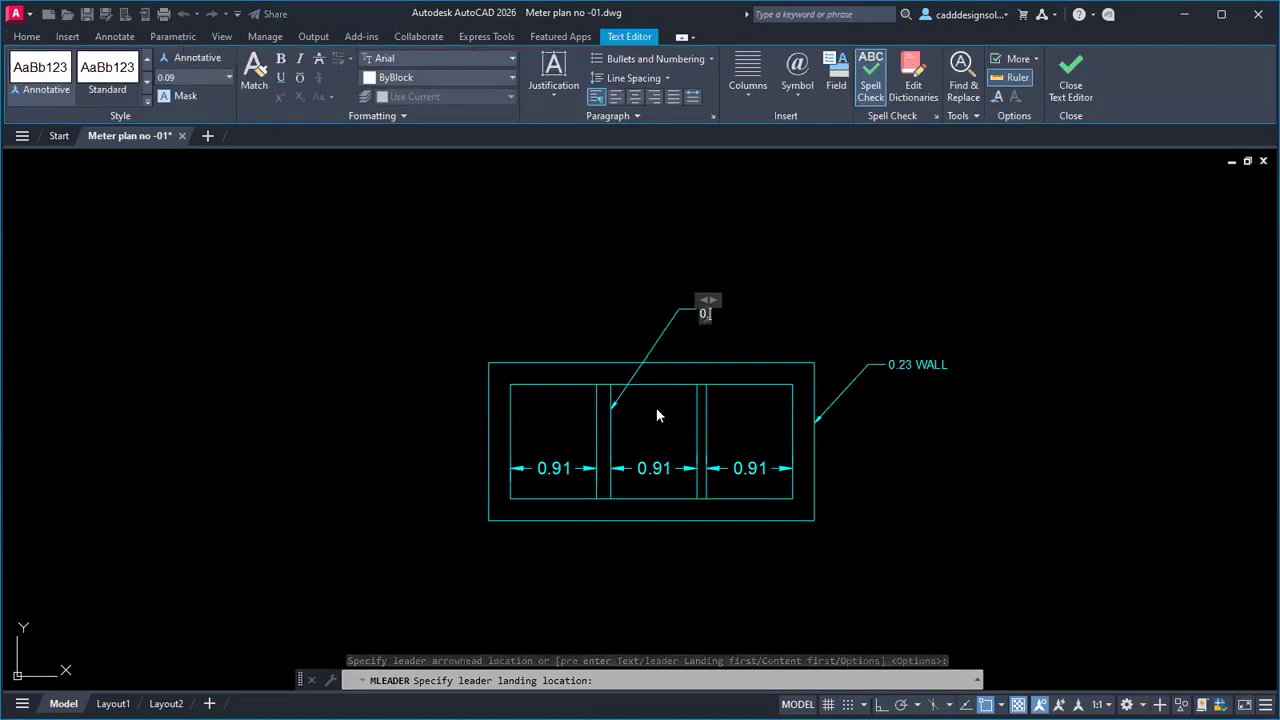
type("0")
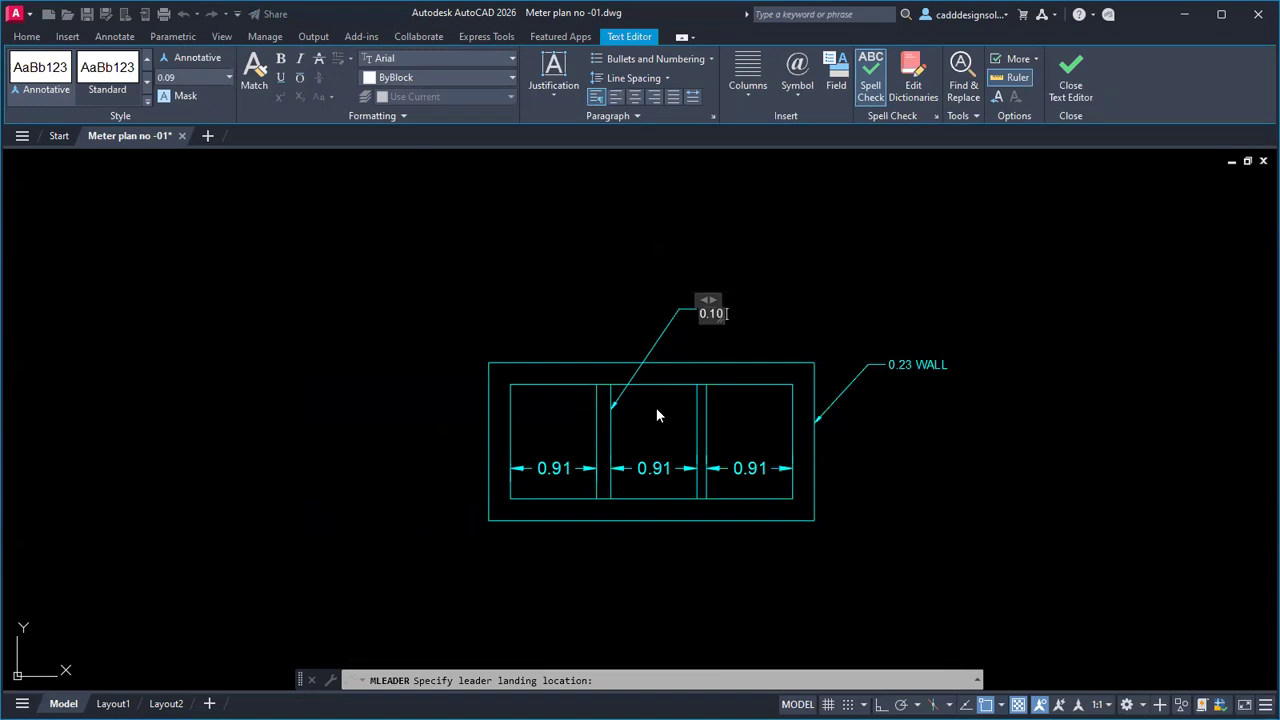
type(" WALL")
key("Escape")
key("Escape")
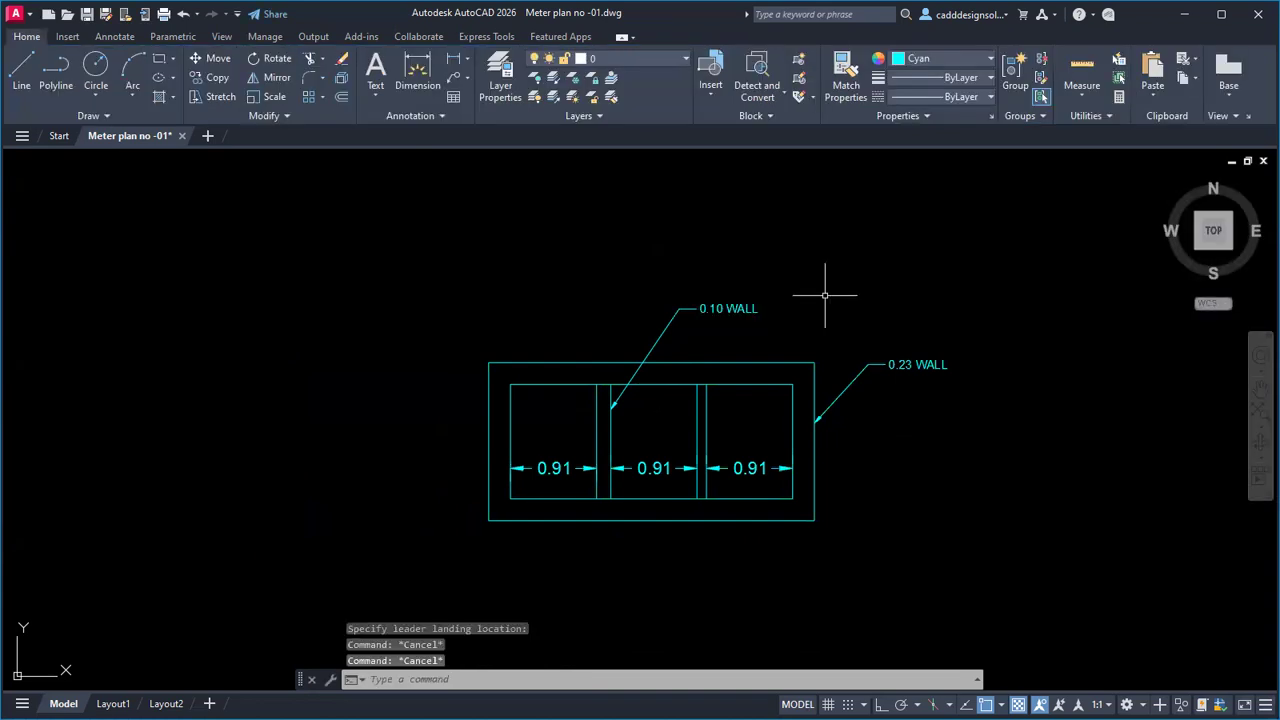
Step: Check the tank plan in the PDF reference, then add a linear dimension of the septic tank's overall width below the plan
key("alt+Tab")
key("alt+Tab")
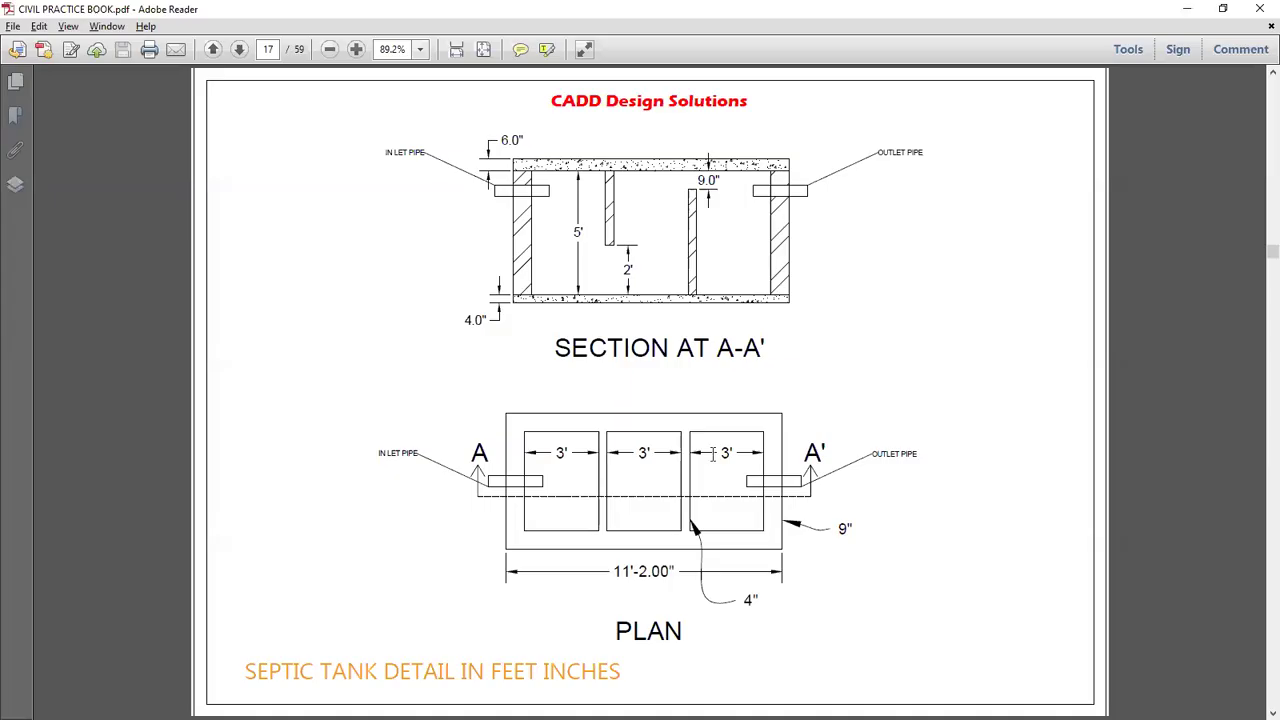
key("alt+Tab")
type("D")
type("I")
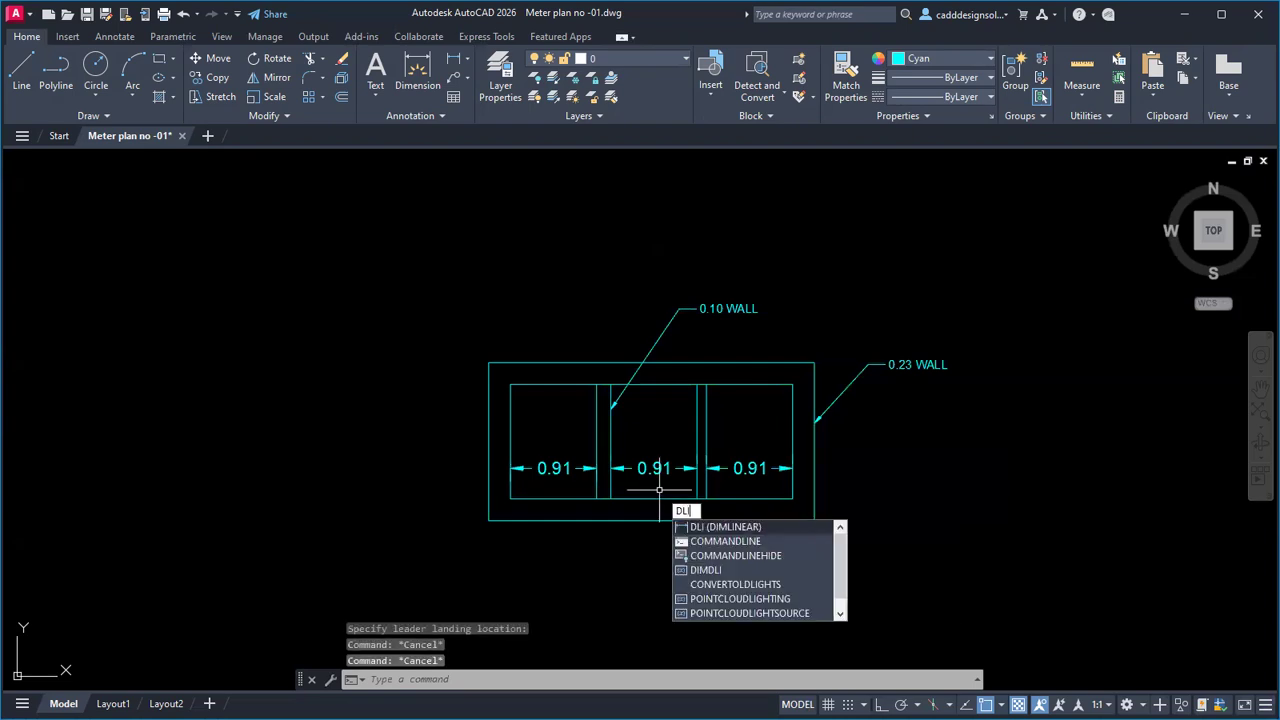
key("Return")
left_click(488, 520)
left_click(814, 520)
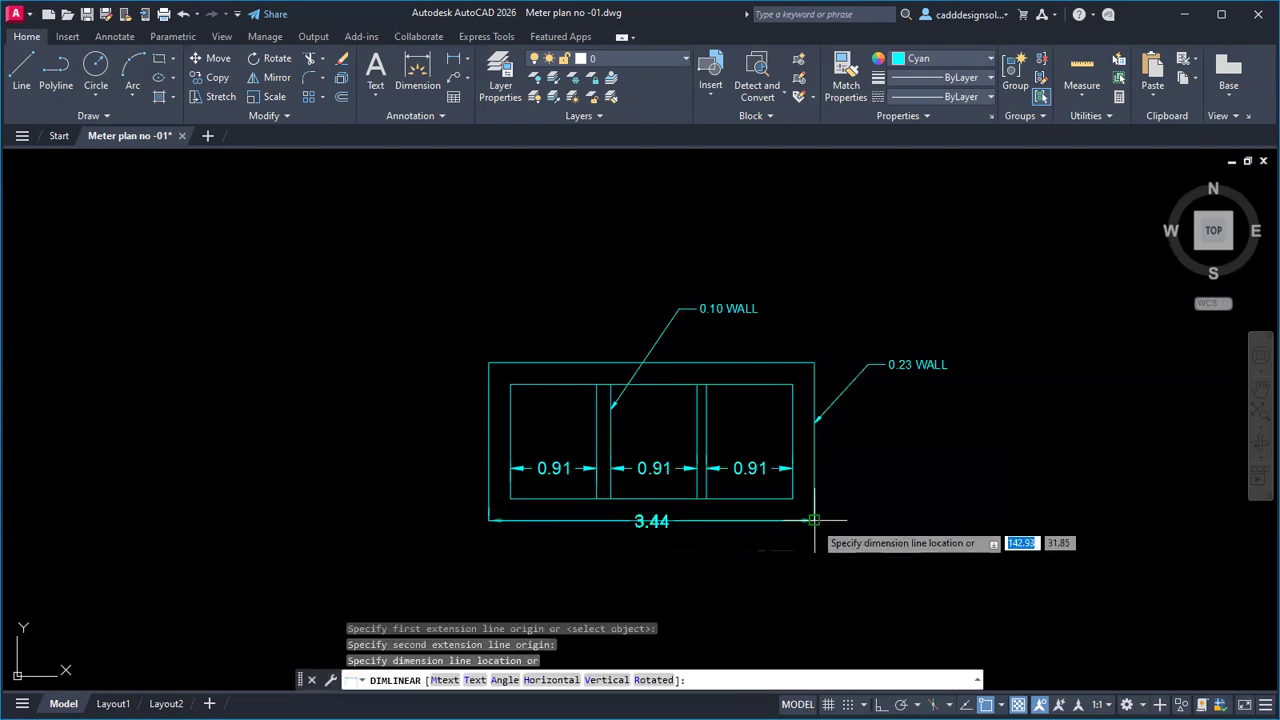
left_click(790, 563)
Step: Add a vertical linear dimension between the tank's two outer left corners, placed to the left of the plan
key("Return")
left_click(488, 520)
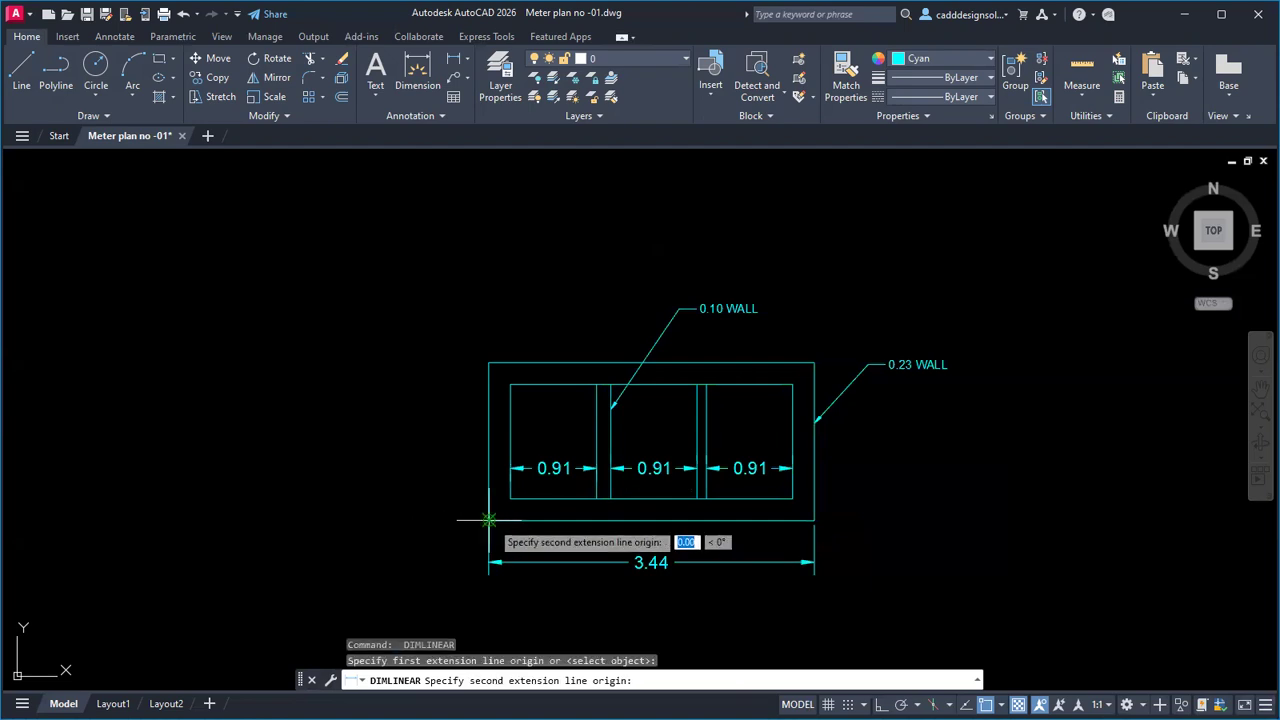
left_click(488, 362)
left_click(425, 417)
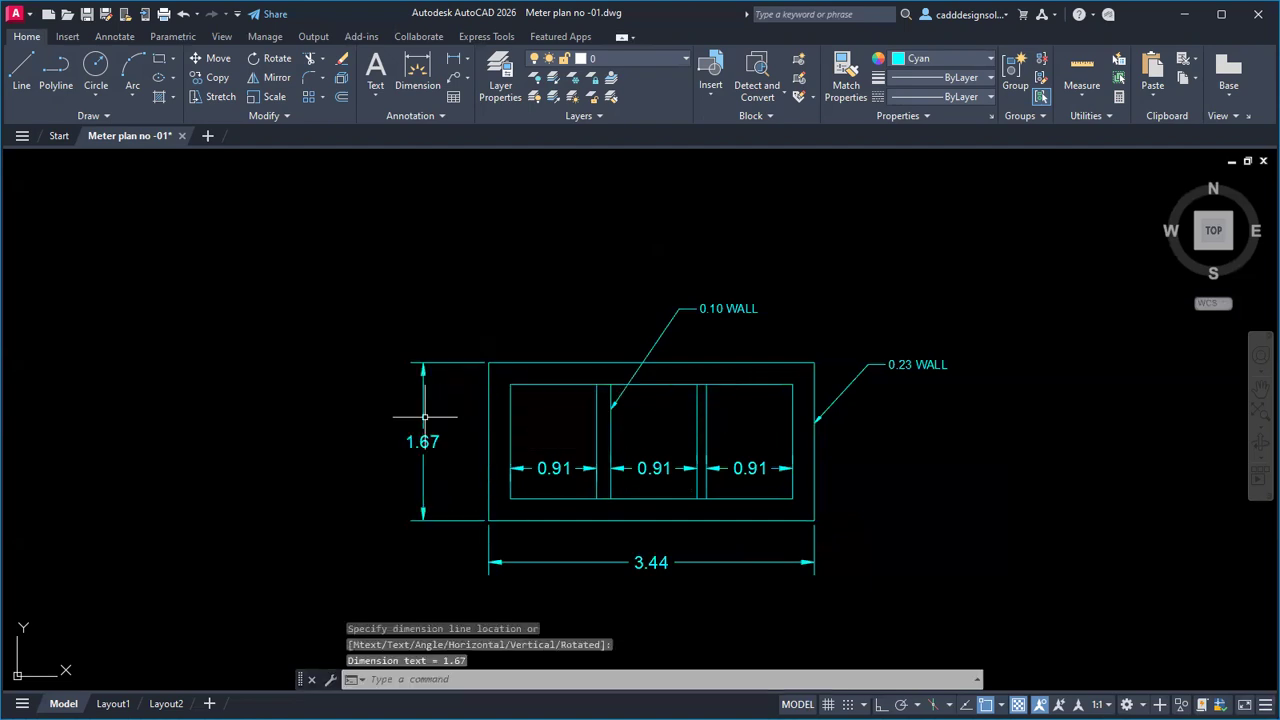
Step: Draw a small horizontal rectangle for the inlet pipe crossing the tank's left wall, extending slightly beyond both wall faces
type("REC")
key("Return")
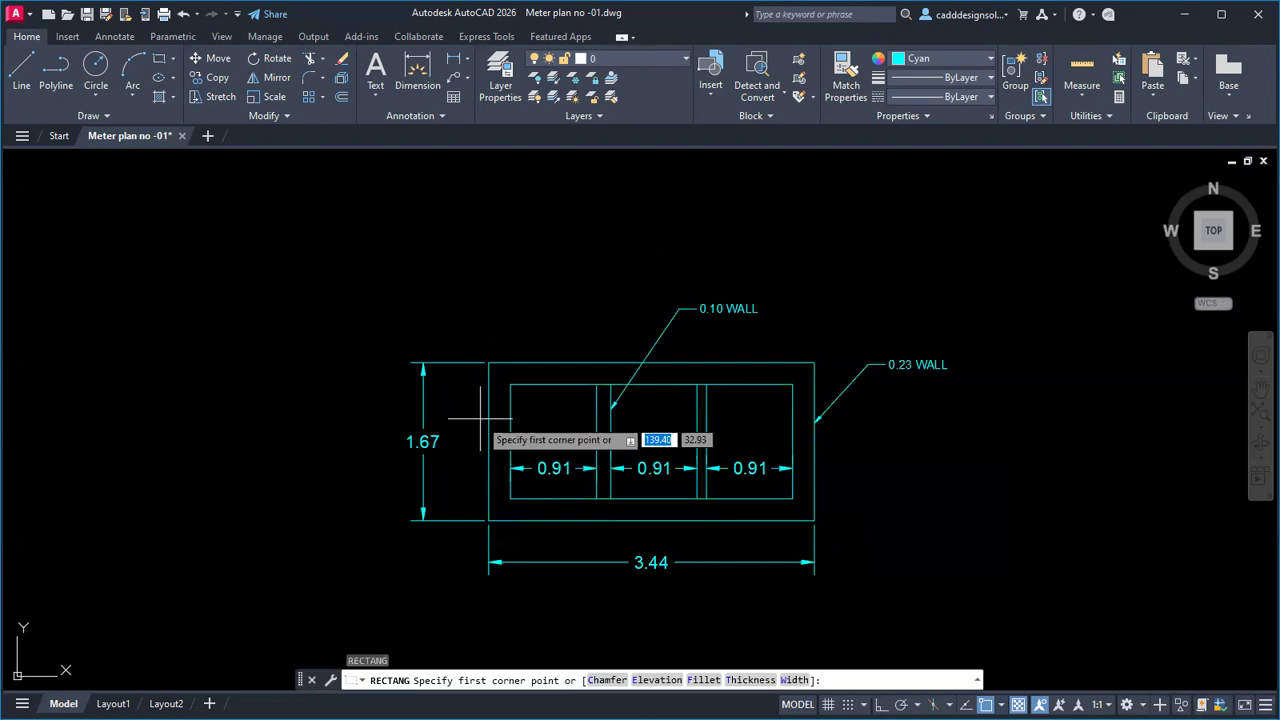
scroll(481, 419, "up", 5)
left_click(468, 430)
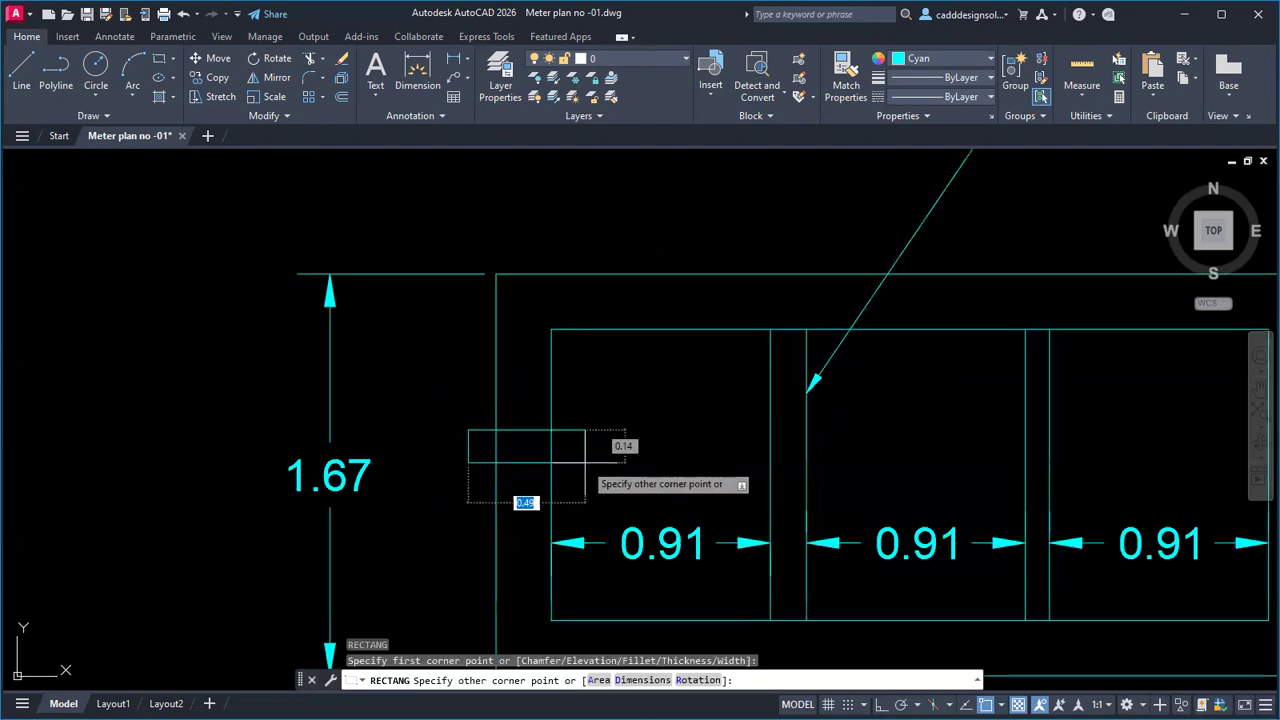
left_click(570, 460)
scroll(570, 460, "down", 4)
Step: Copy the inlet pipe rectangle to the right wall, using the tank's lower-left and lower-right outer corners as reference points
type("CO")
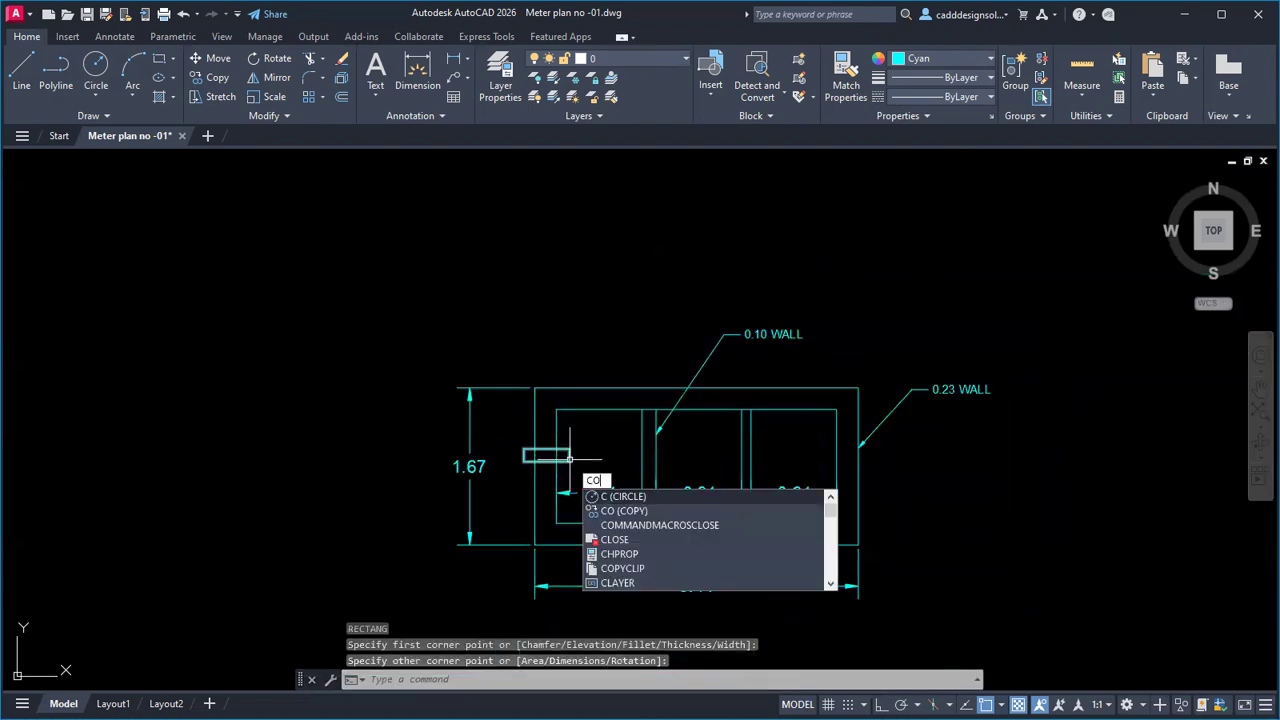
key("Return")
left_click(545, 455)
key("Return")
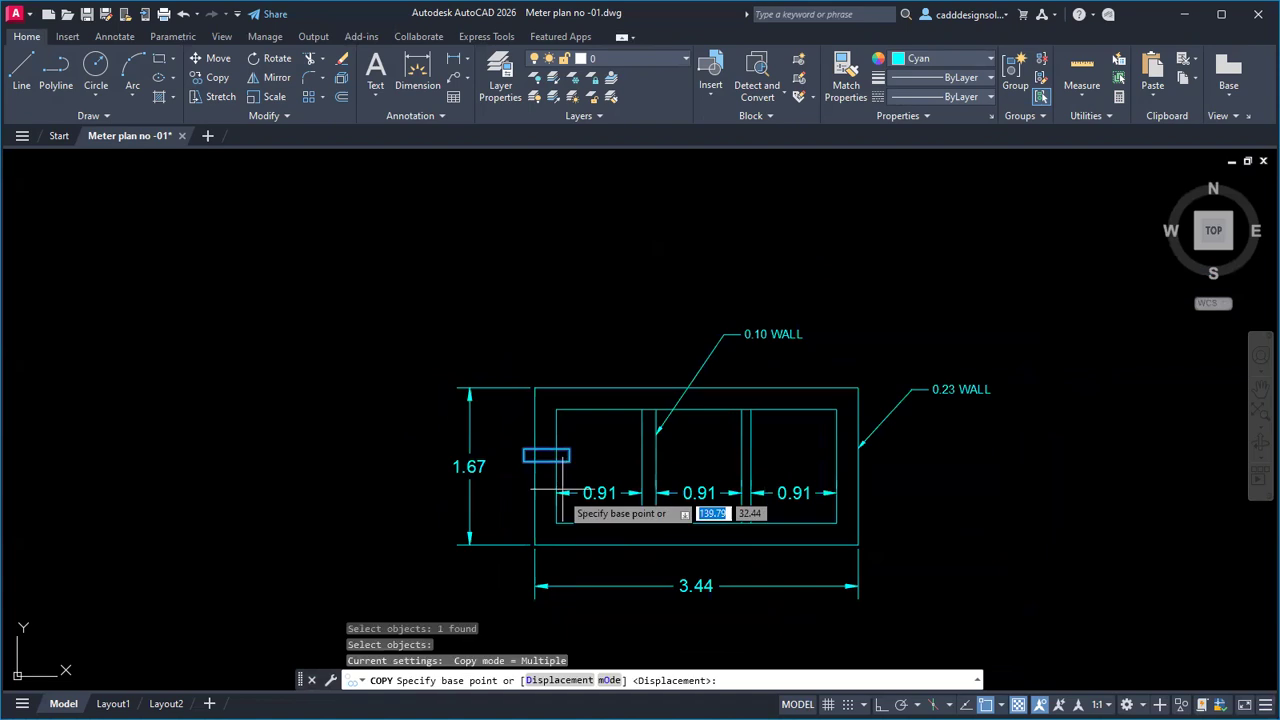
left_click(534, 545)
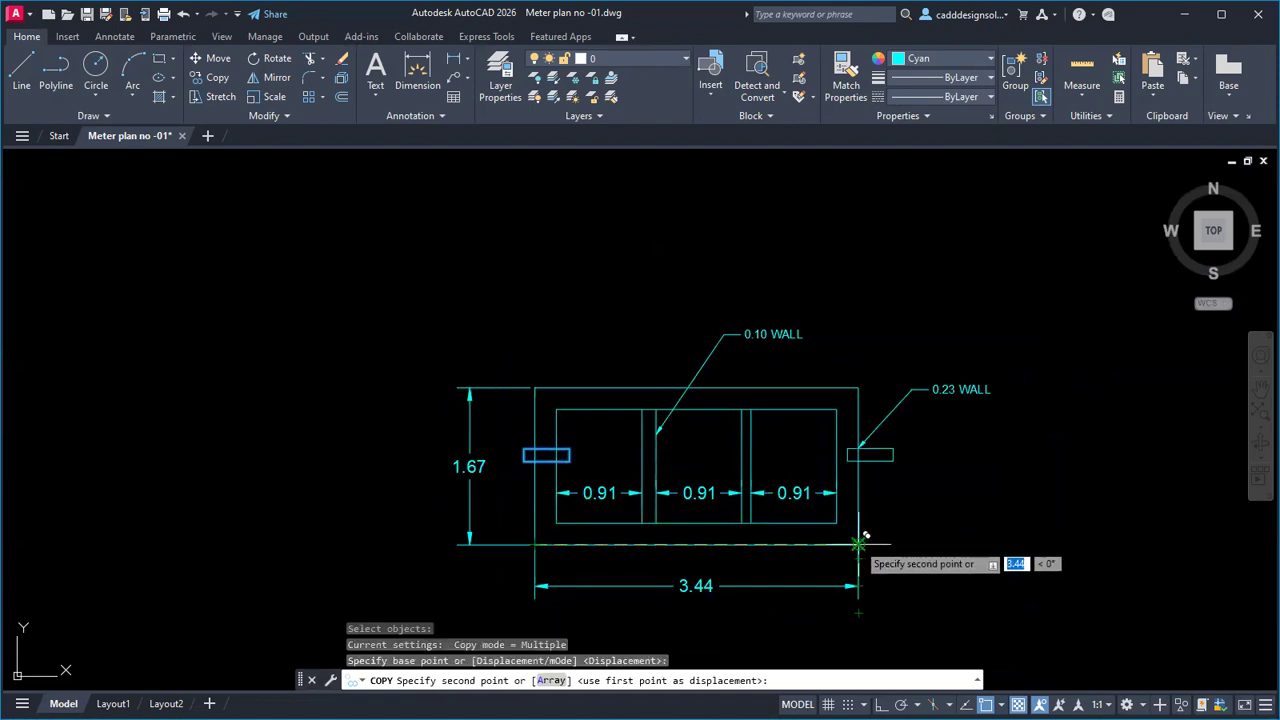
left_click(858, 545)
key("Escape")
Step: With Ortho on, stretch the left end of the right-hand pipe past the wall's inner face into the third compartment
scroll(847, 466, "up", 5)
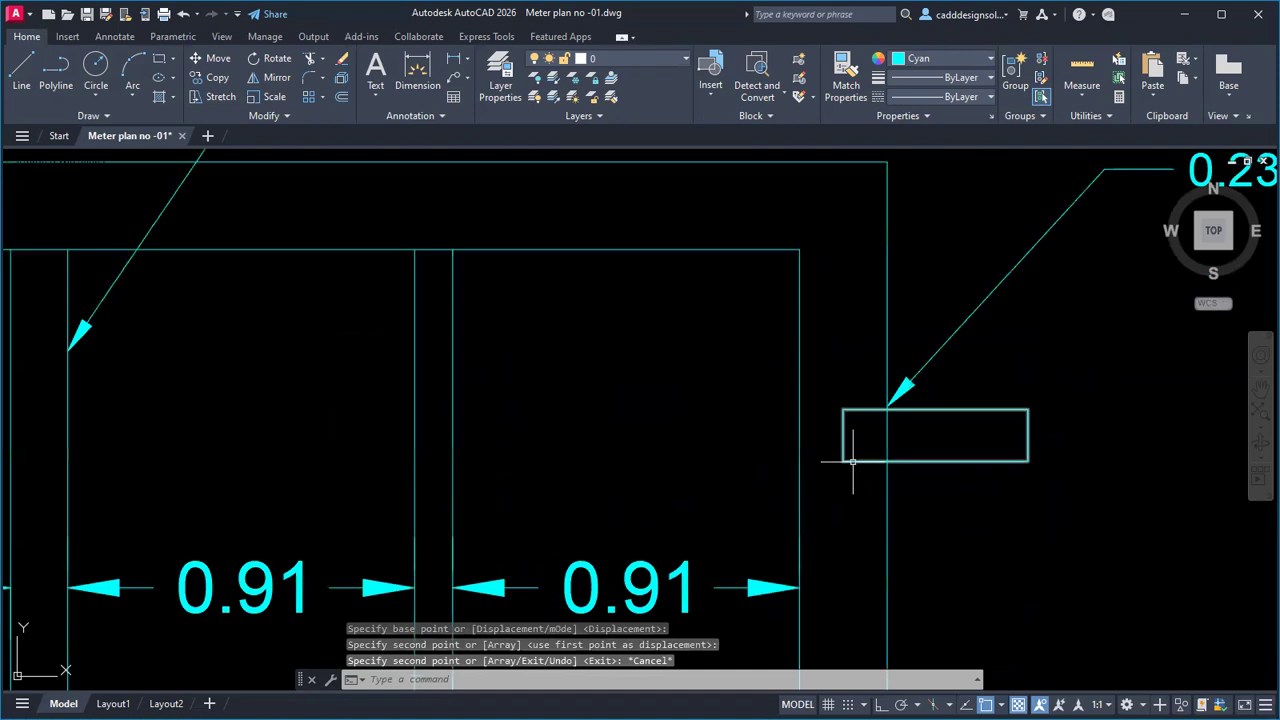
left_click(844, 435)
left_click(843, 435)
key("F8")
left_click(761, 437)
key("Escape")
key("Escape")
Step: Shorten the outer end of the right-hand pipe by about 0.19 m so it projects only slightly beyond the wall
left_click(1032, 439)
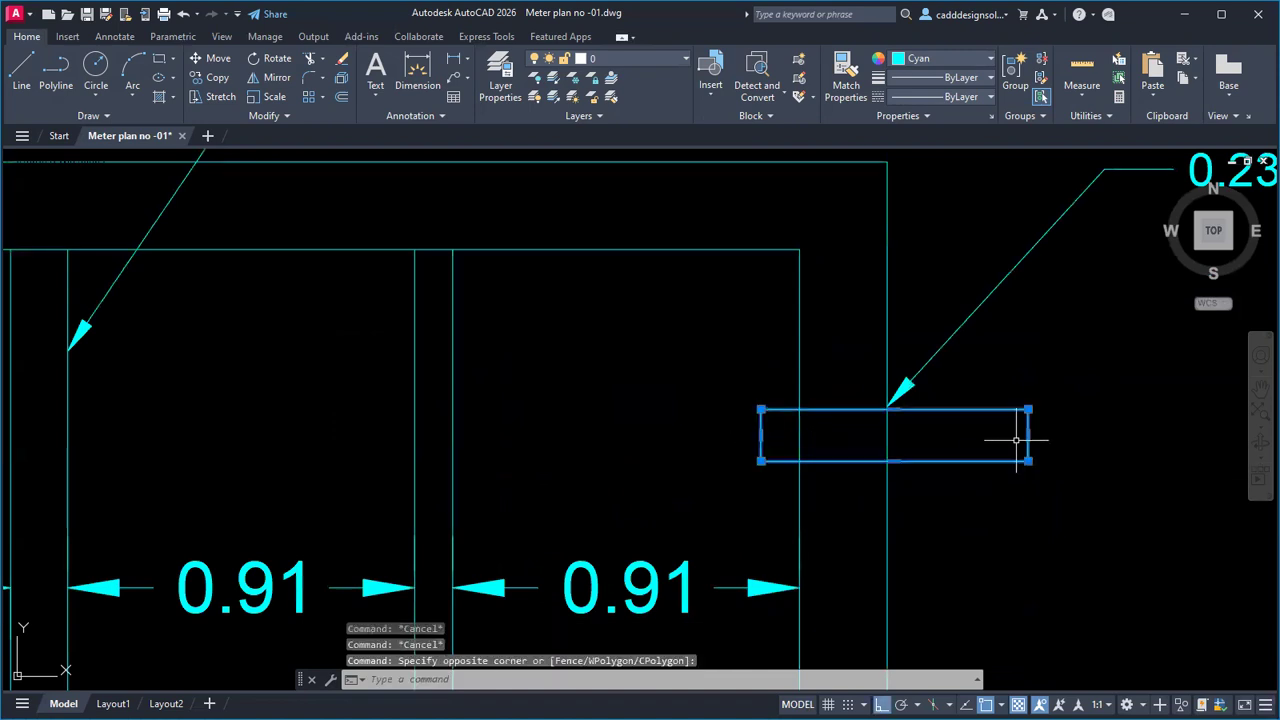
left_click(1027, 434)
left_click(1028, 435)
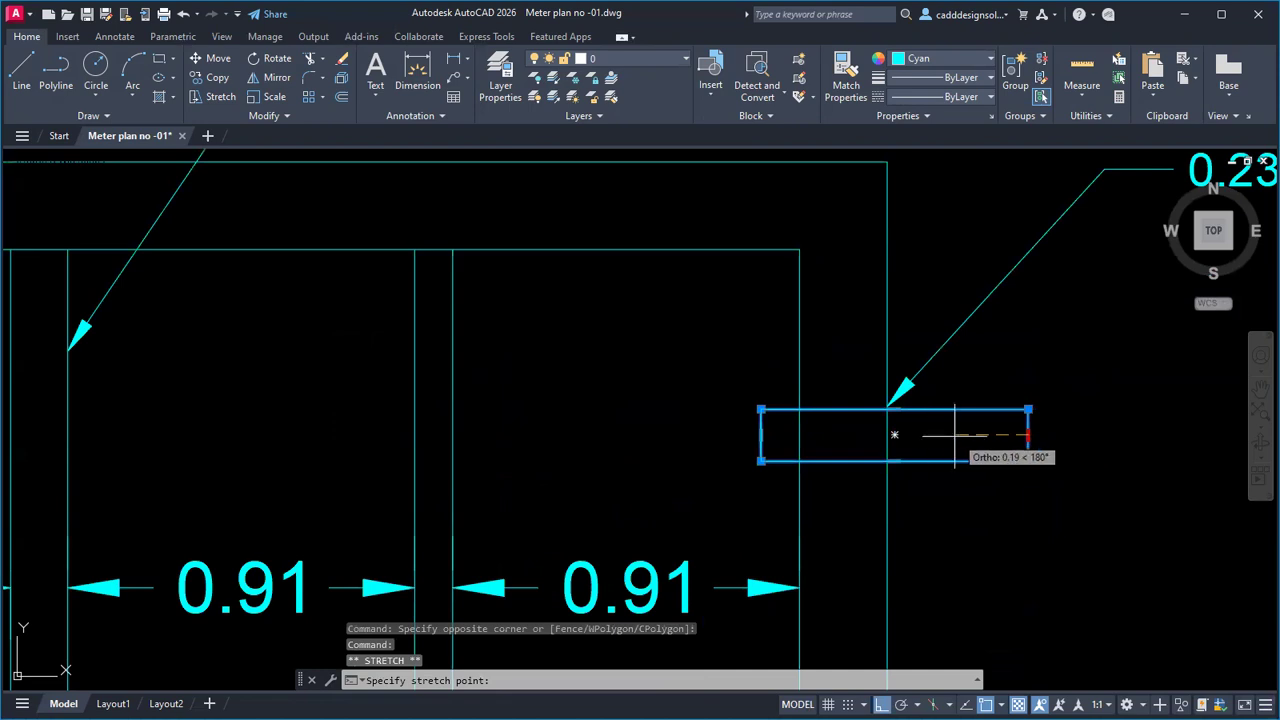
left_click(954, 440)
key("Escape")
key("Escape")
Step: Trim the wall lines that pass through the pipe rectangles on the tank's right and left walls
key("Return")
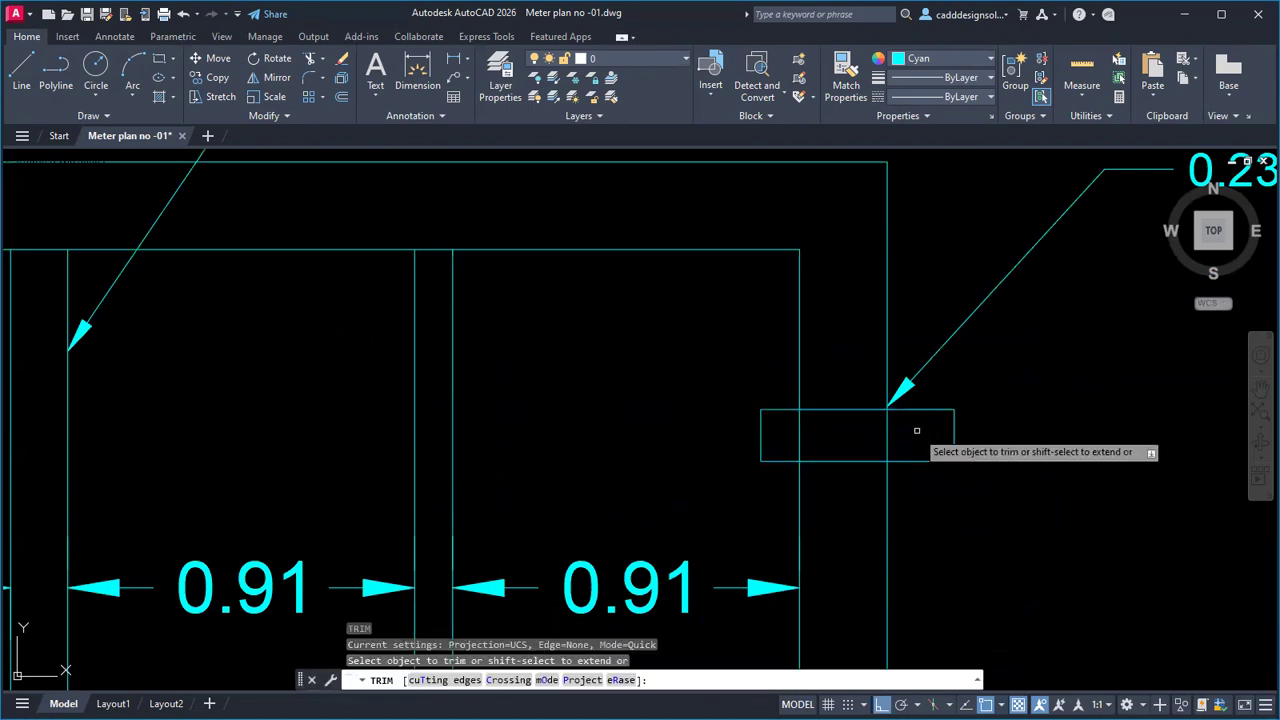
left_click_drag(914, 429, 803, 443)
scroll(816, 441, "down", 8)
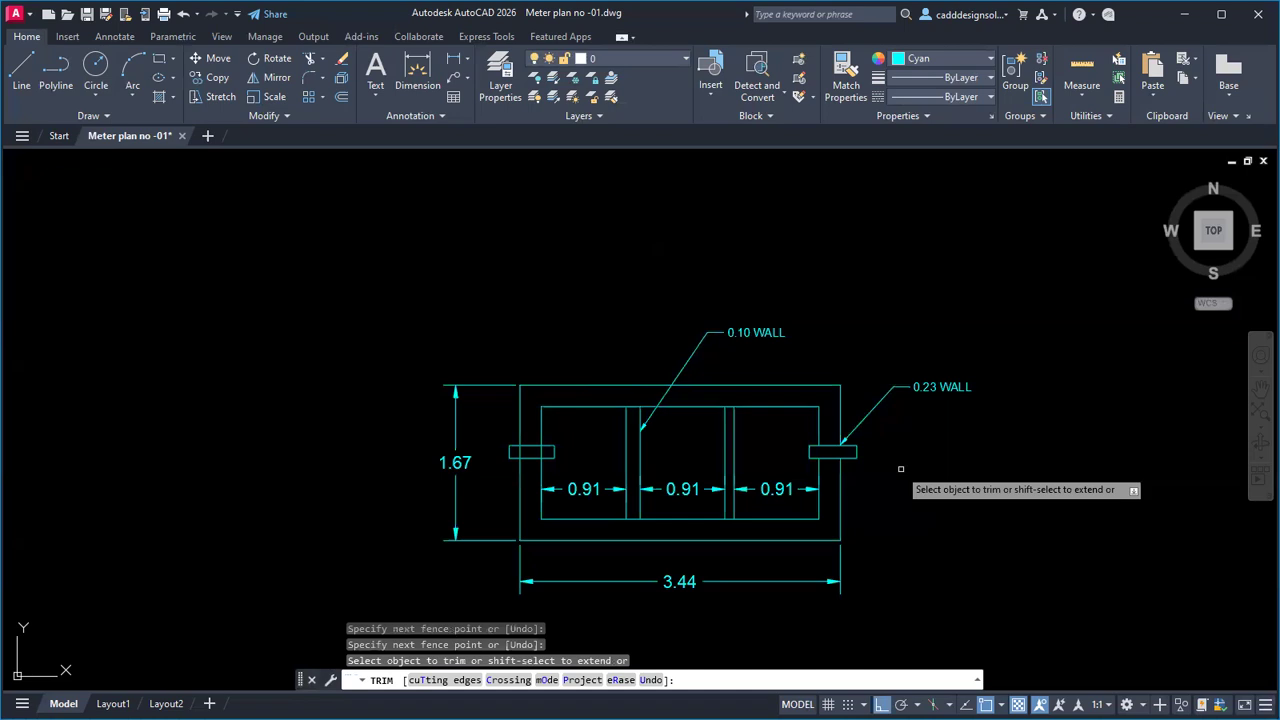
scroll(666, 474, "up", 6)
left_click_drag(690, 441, 774, 440)
scroll(729, 416, "down", 4)
middle_click_drag(786, 449, 687, 459)
key("Escape")
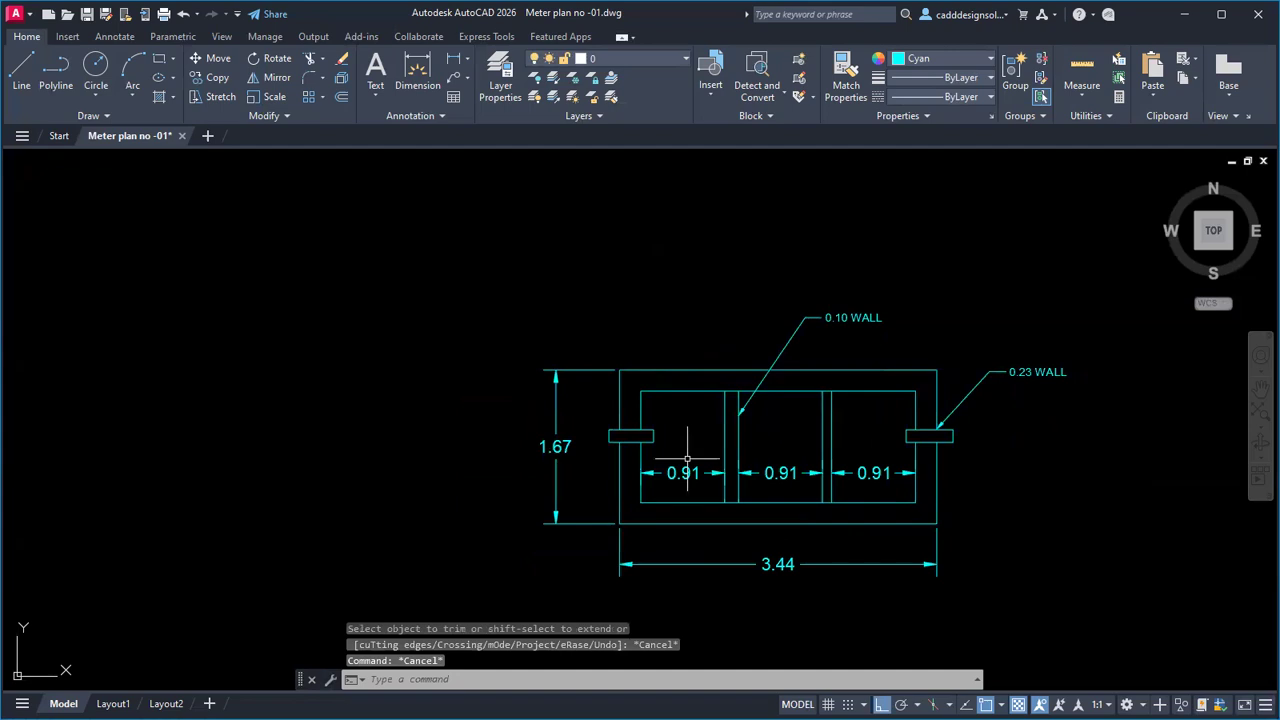
scroll(770, 454, "down", 4)
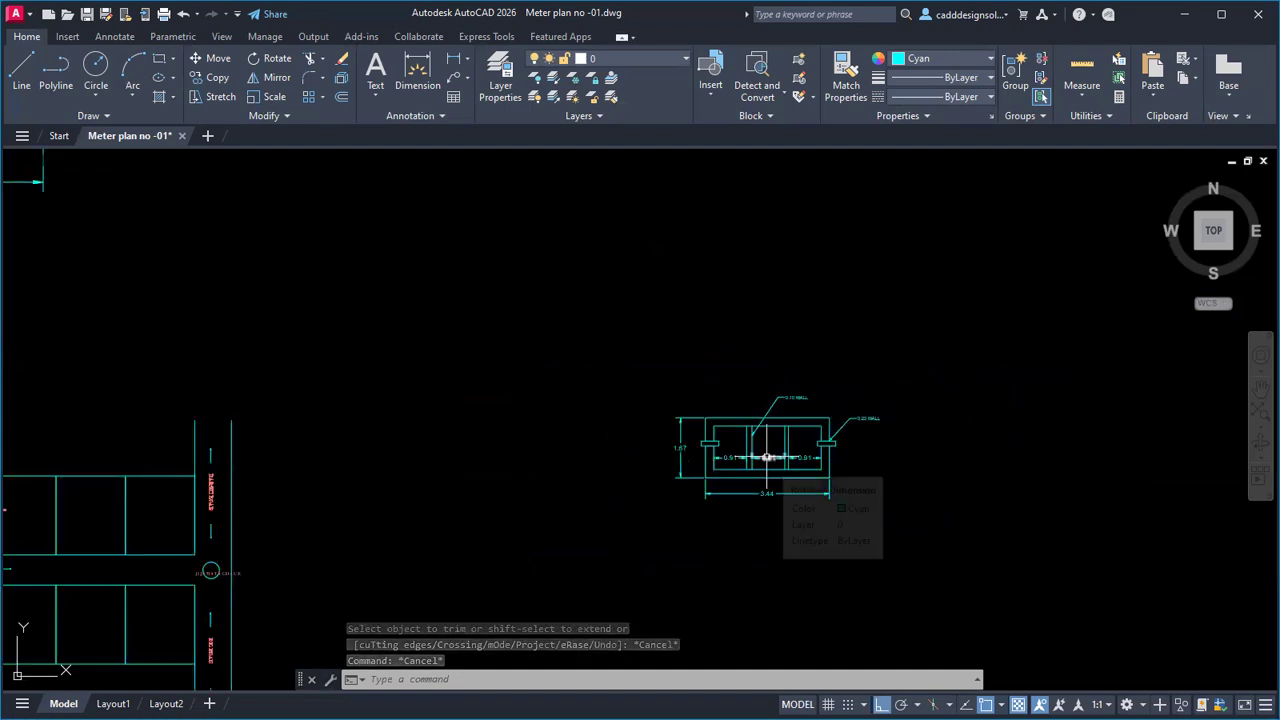
type("co")
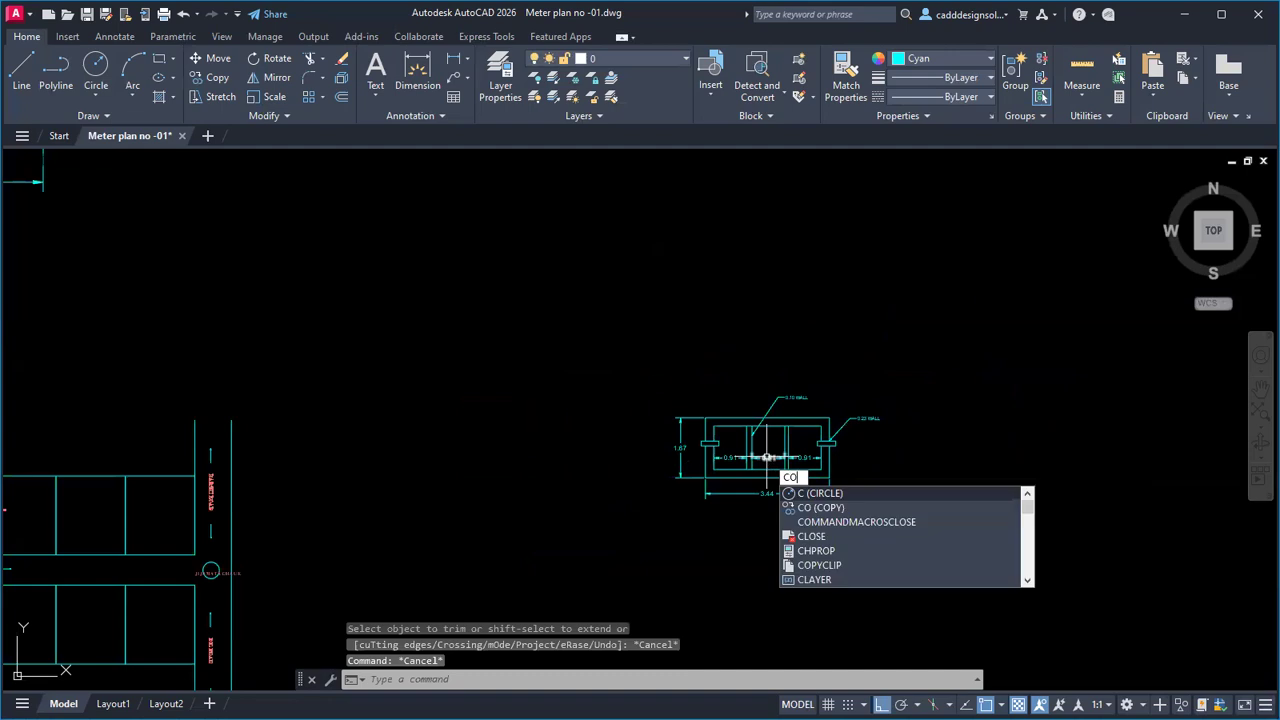
key("Return")
middle_click_drag(713, 472, 843, 424)
scroll(117, 458, "up", 6)
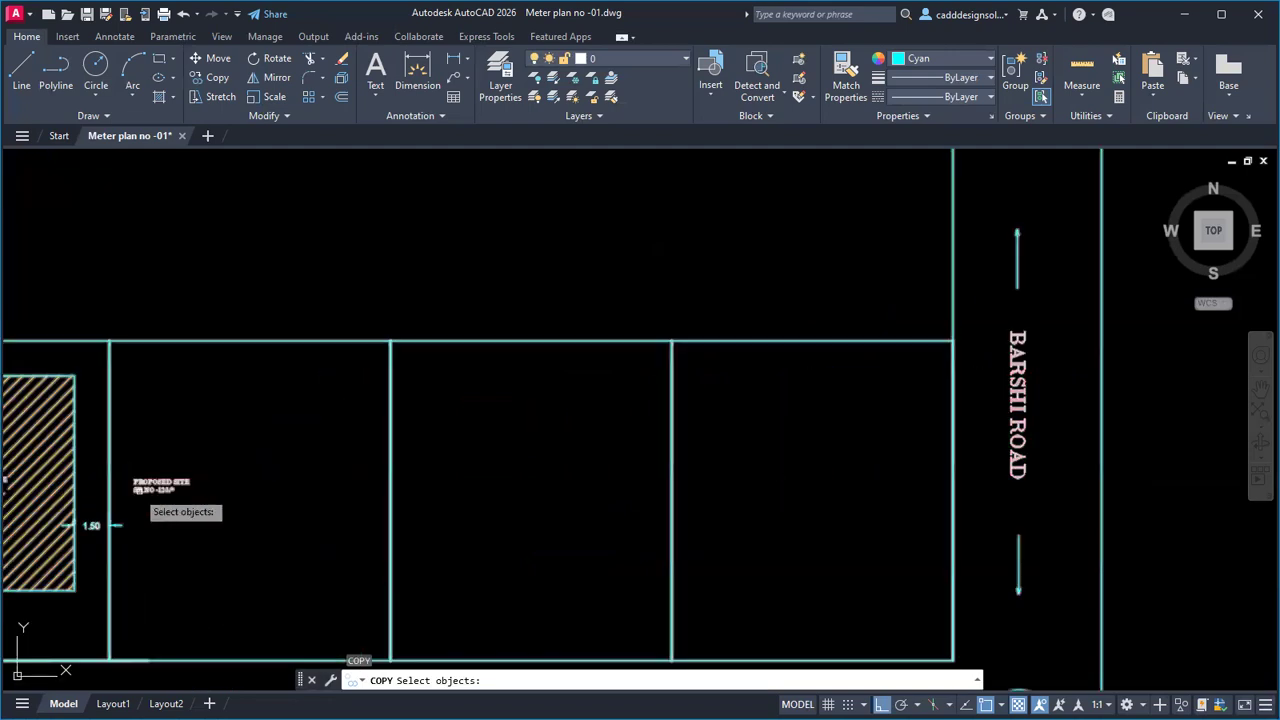
left_click(144, 490)
key("Return")
left_click(132, 480)
scroll(146, 535, "down", 4)
key("Escape")
Step: Copy the "AREA KEY PLAN" title and place the copy below the septic tank plan, with Ortho off
scroll(152, 525, "down", 4)
scroll(203, 492, "up", 4)
scroll(208, 500, "down", 4)
middle_click_drag(208, 500, 473, 536)
type("c")
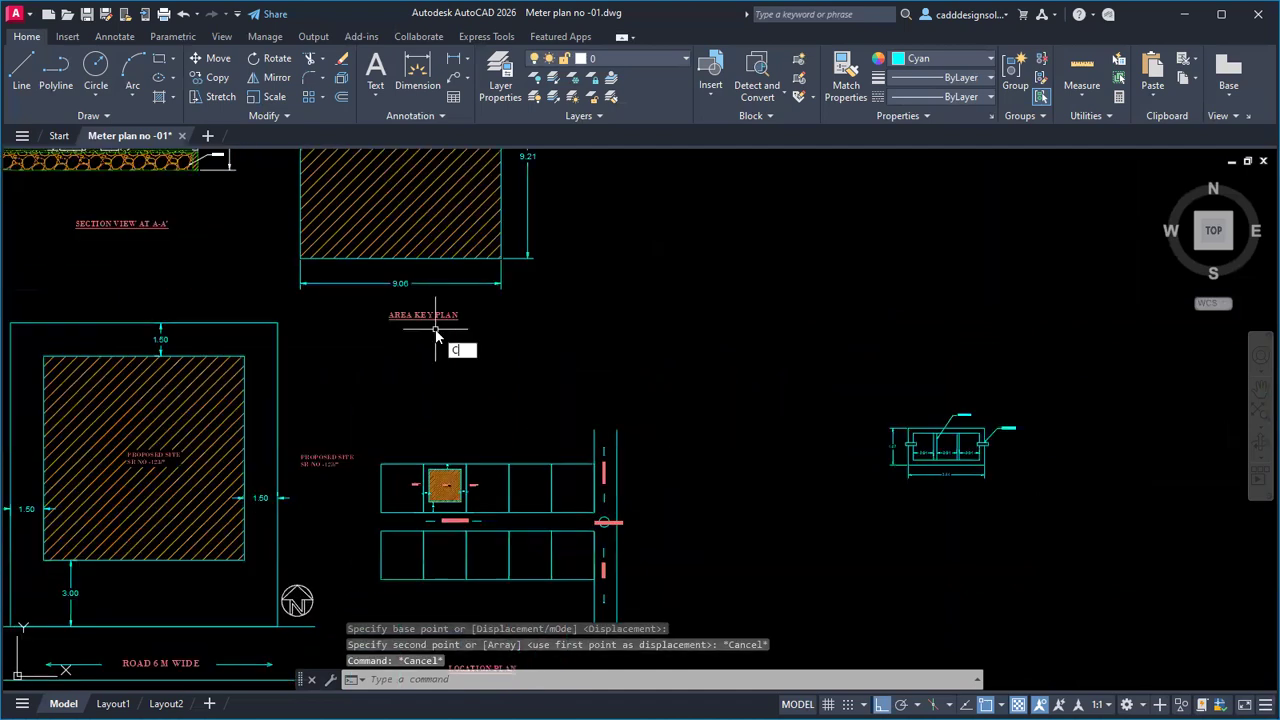
type("o")
key("Return")
left_click(430, 317)
key("Return")
left_click(428, 340)
key("F8")
scroll(943, 490, "up", 4)
left_click(913, 530)
key("Escape")
Step: Edit the copied title under the septic tank to read "PLAN"
left_click(893, 480)
left_click(897, 480)
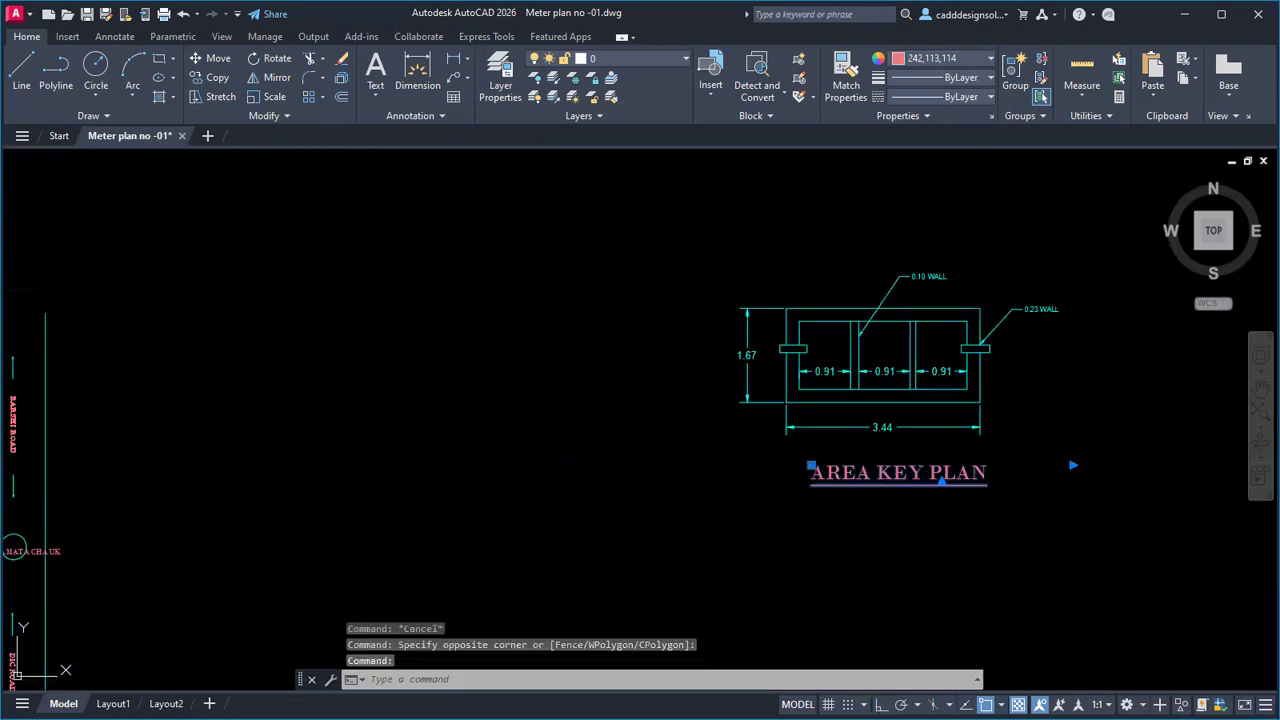
double_click(923, 477)
key("Delete")
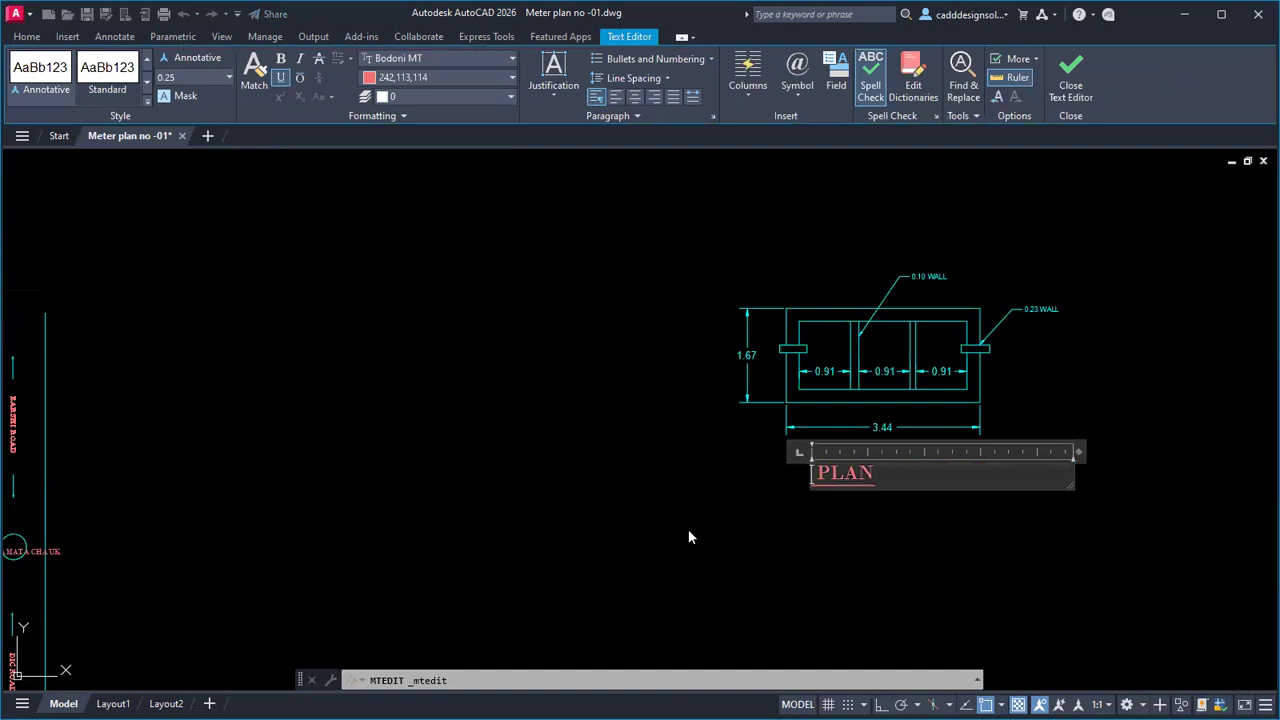
left_click(688, 529)
scroll(802, 513, "down", 2)
middle_click_drag(909, 509, 689, 533)
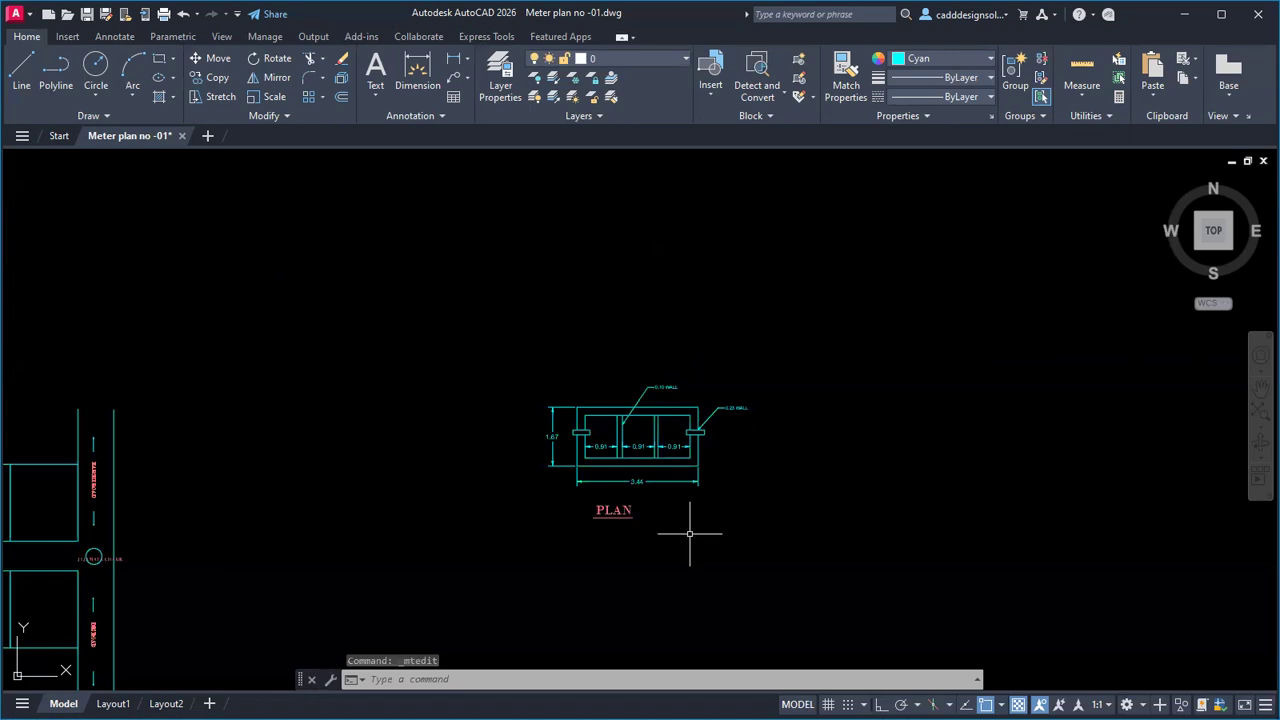
type("XL")
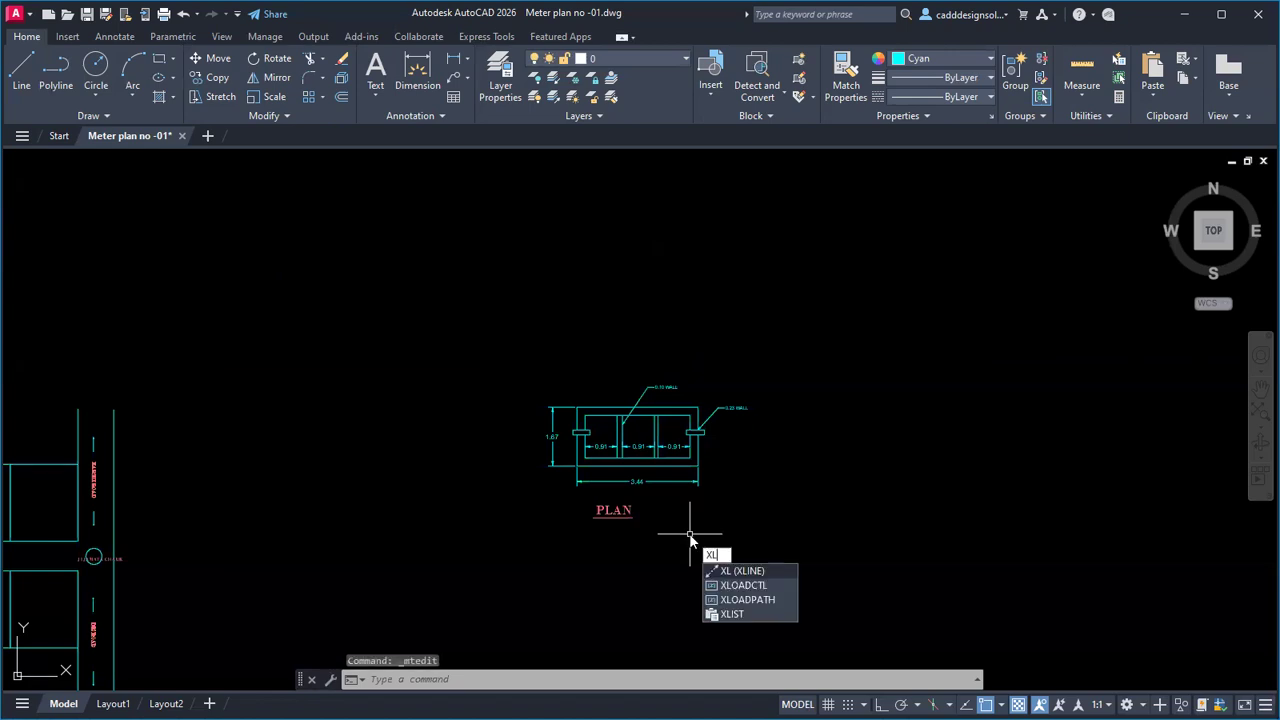
key("Return")
type("V")
key("Return")
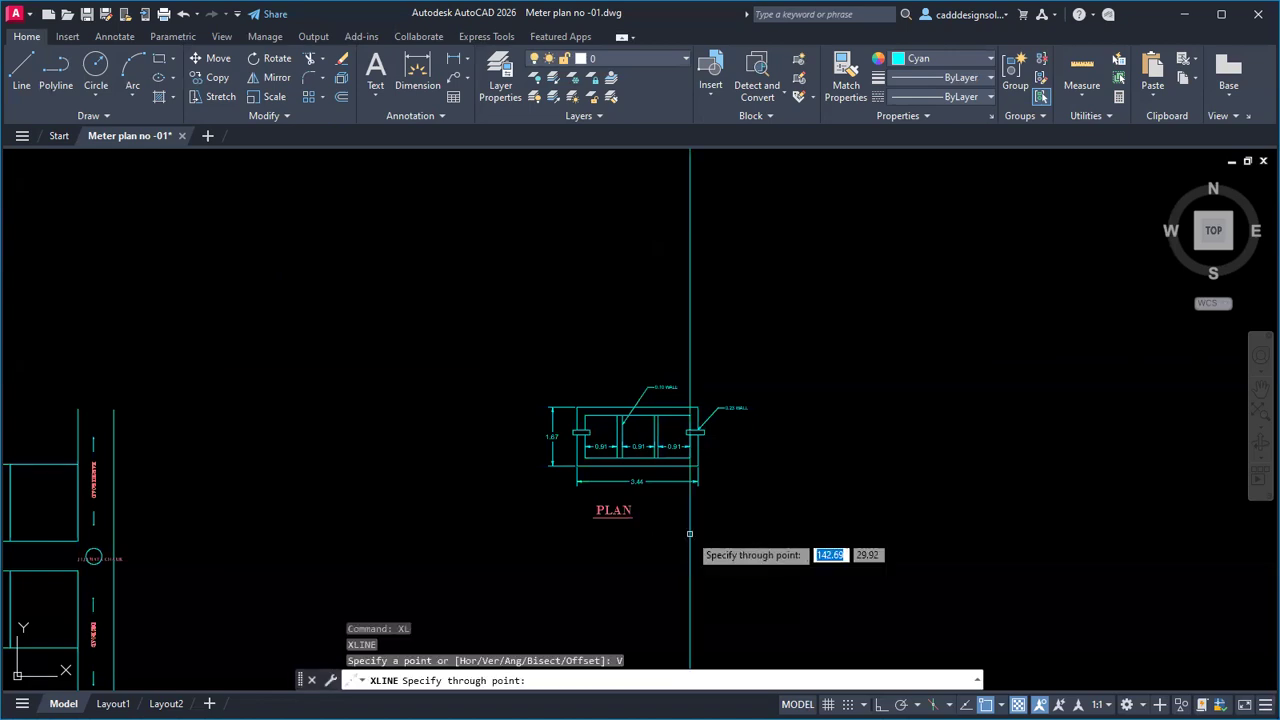
key("Escape")
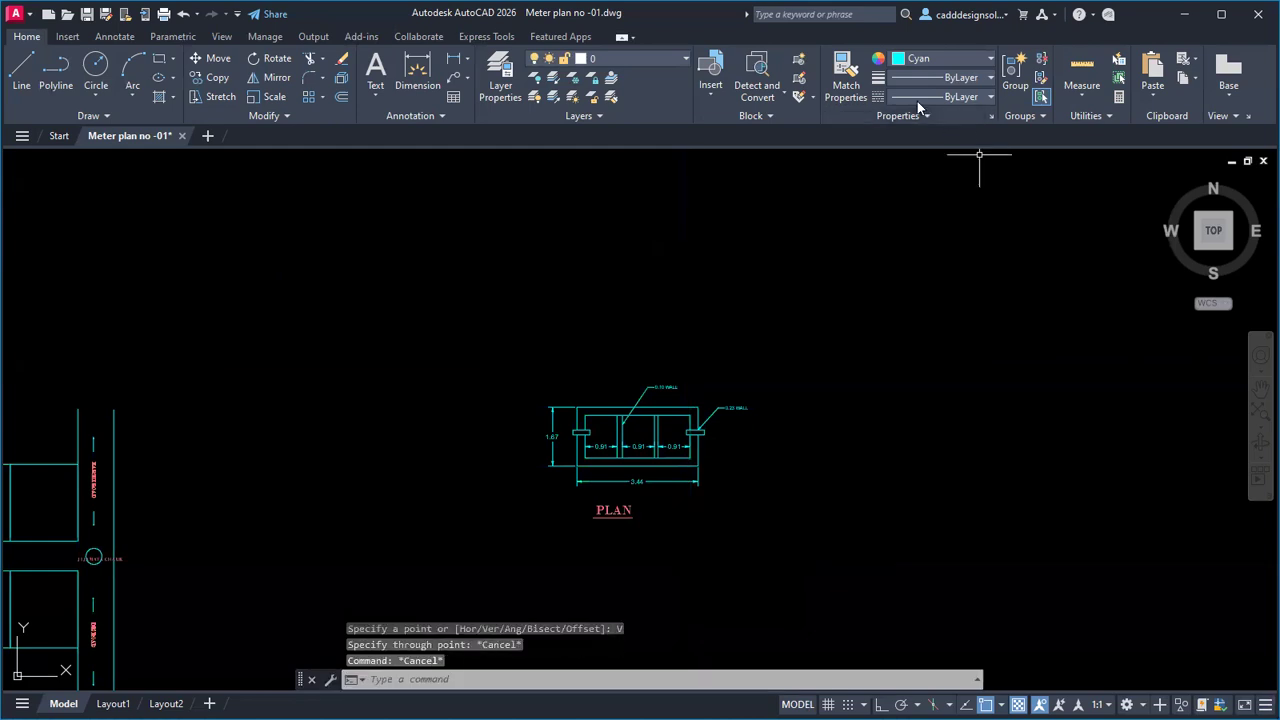
Step: Turn on the "construction l" layer, make it current and set the object color to ByLayer
left_click(629, 58)
left_click(536, 97)
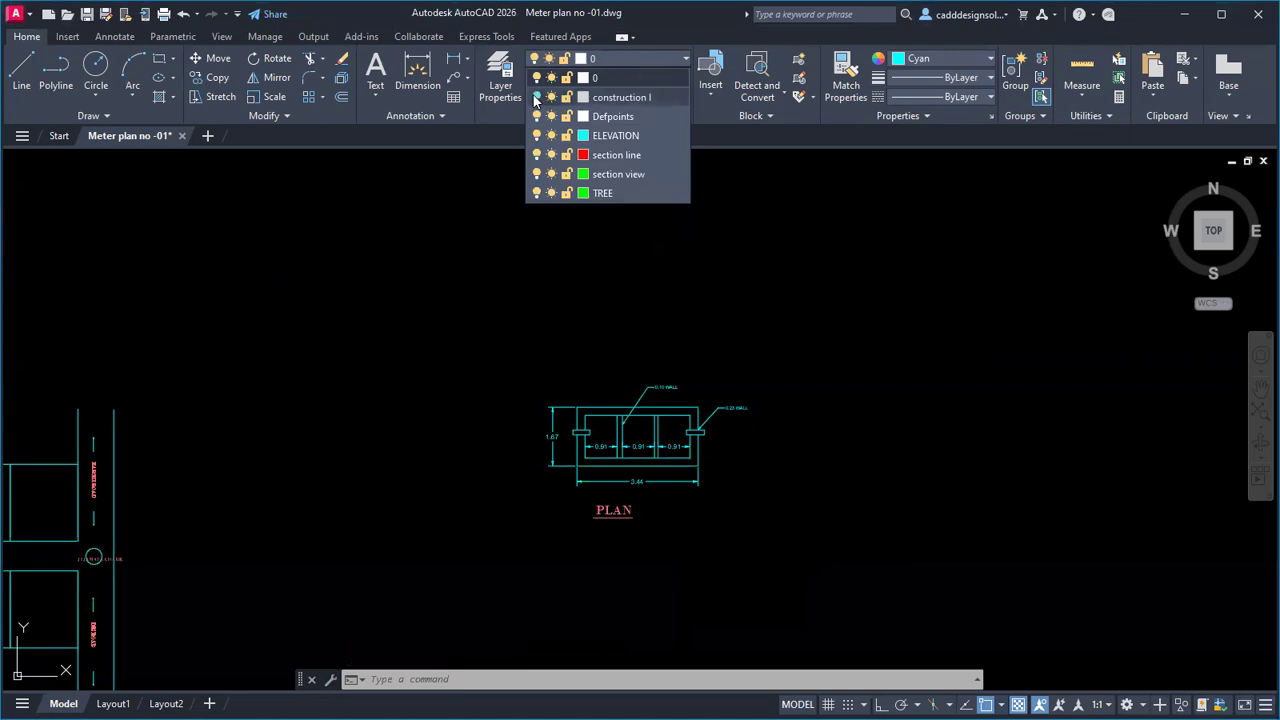
left_click(603, 98)
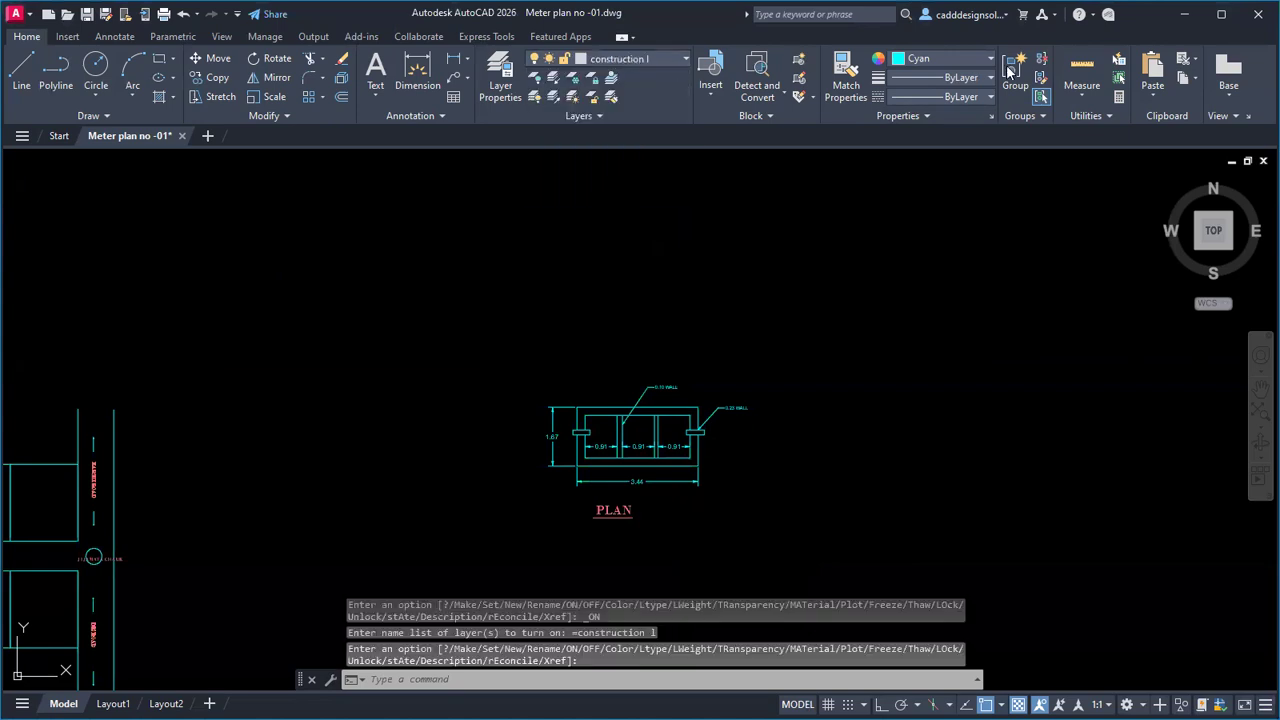
left_click(950, 58)
left_click(940, 74)
Step: Draw vertical construction lines through the inner and outer faces of the tank's side walls and both faces of each partition
type("XL")
key("Return")
type("V")
key("Return")
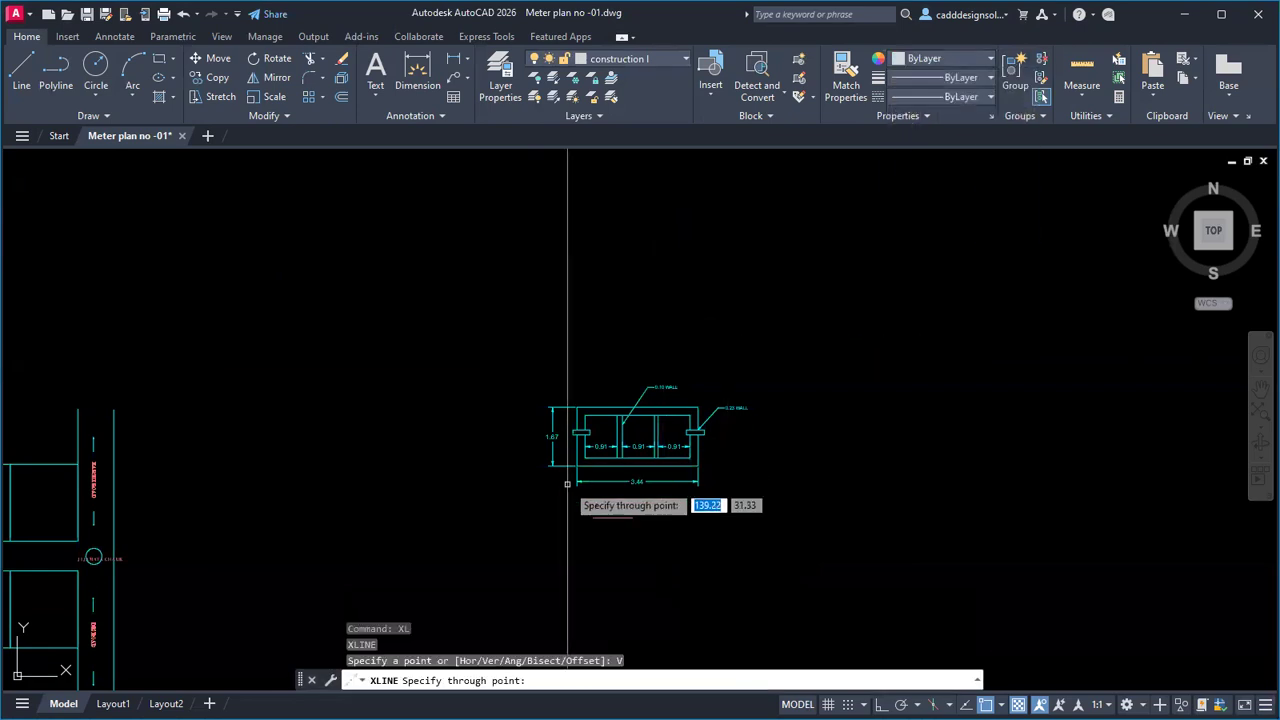
scroll(589, 432, "up", 5)
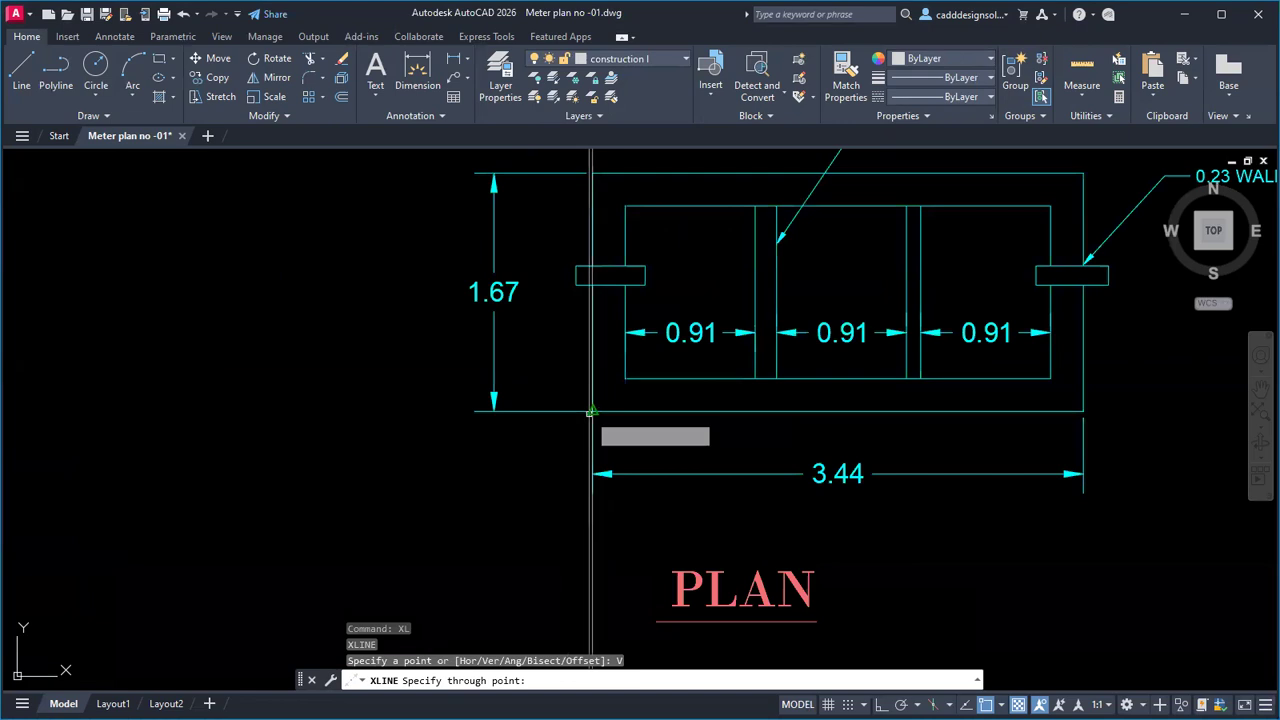
left_click(593, 430)
left_click(625, 378)
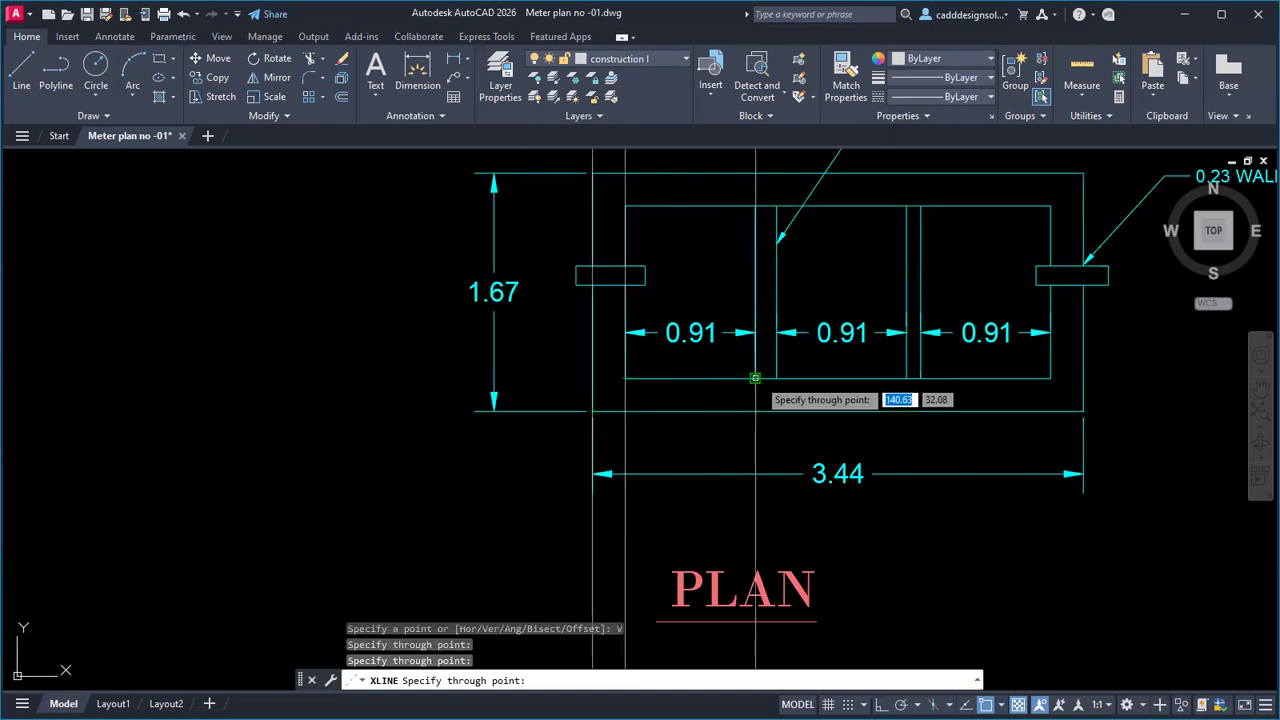
left_click(755, 378)
left_click(777, 378)
left_click(907, 378)
left_click(920, 378)
left_click(1050, 378)
left_click(1083, 410)
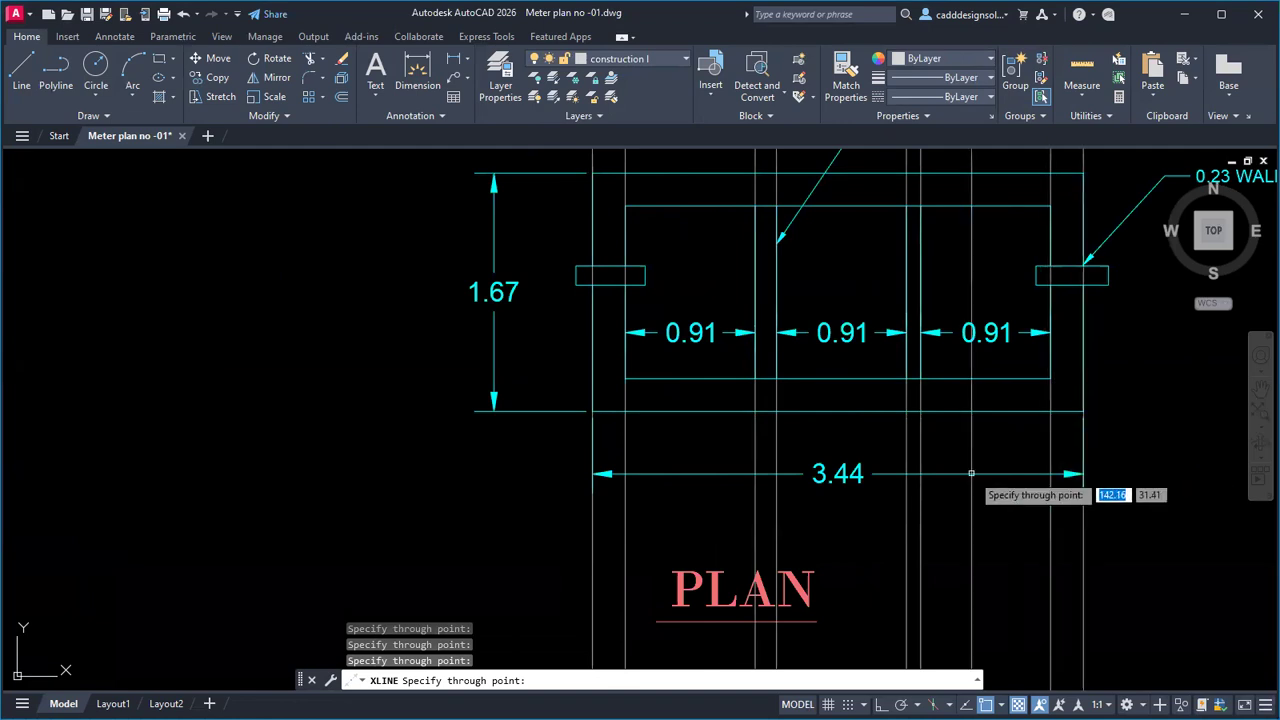
Step: Add vertical construction lines through the outer ends of the right and left pipes, and finish the construction lines
scroll(966, 473, "down", 2)
scroll(1000, 420, "up", 5)
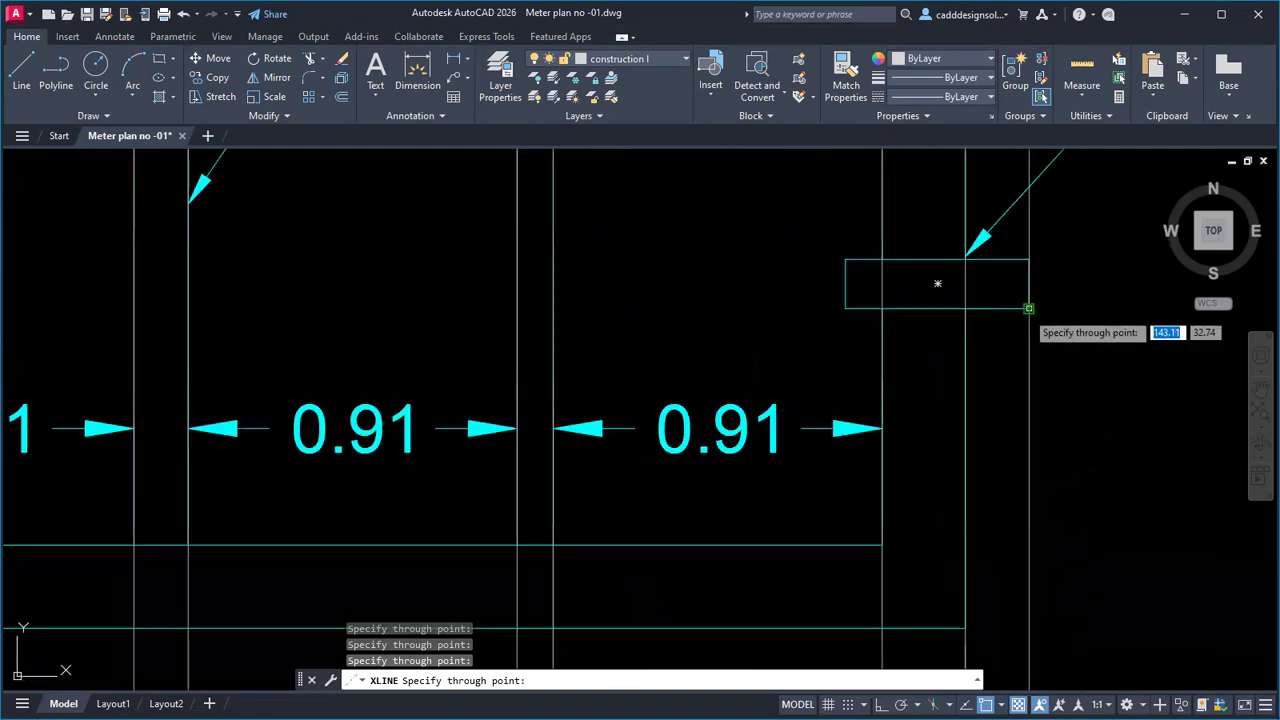
scroll(985, 443, "down", 3)
scroll(487, 402, "up", 4)
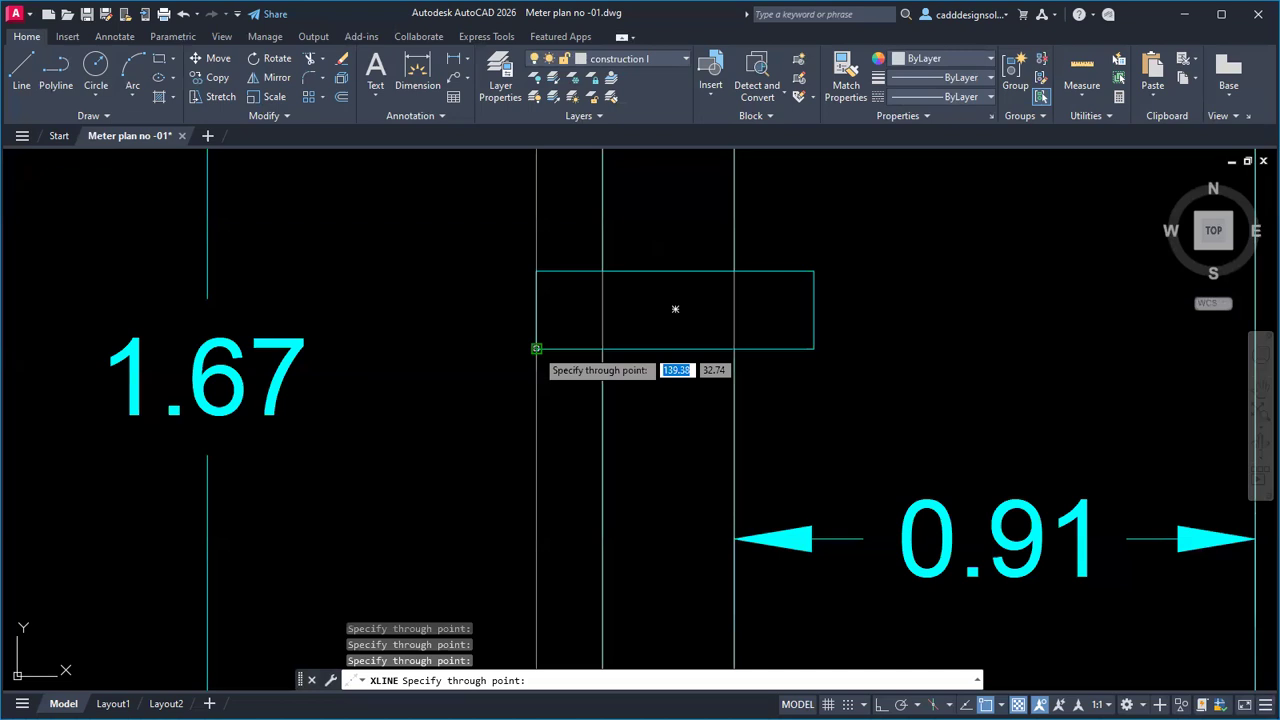
scroll(526, 482, "down", 3)
scroll(720, 466, "down", 3)
middle_click_drag(920, 354, 984, 400)
key("Escape")
key("Escape")
key("Escape")
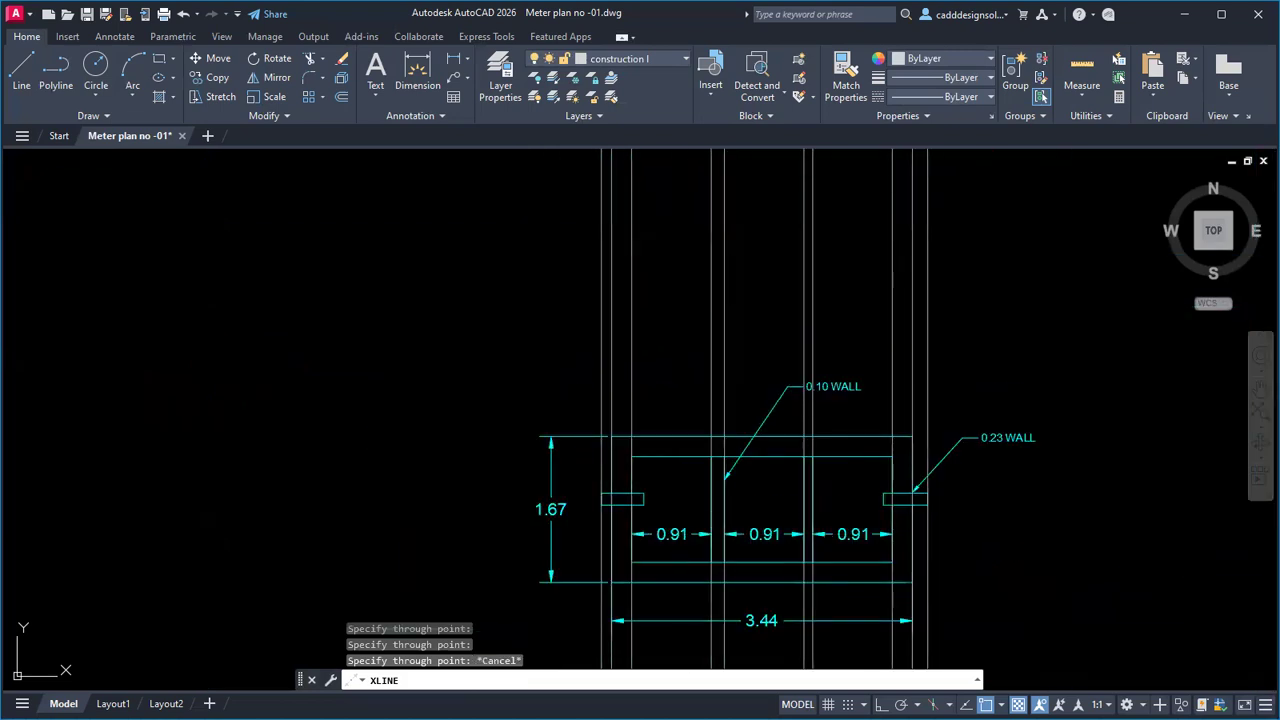
Step: Draw a horizontal construction line across the vertical projection lines, above the septic tank plan
type("XL")
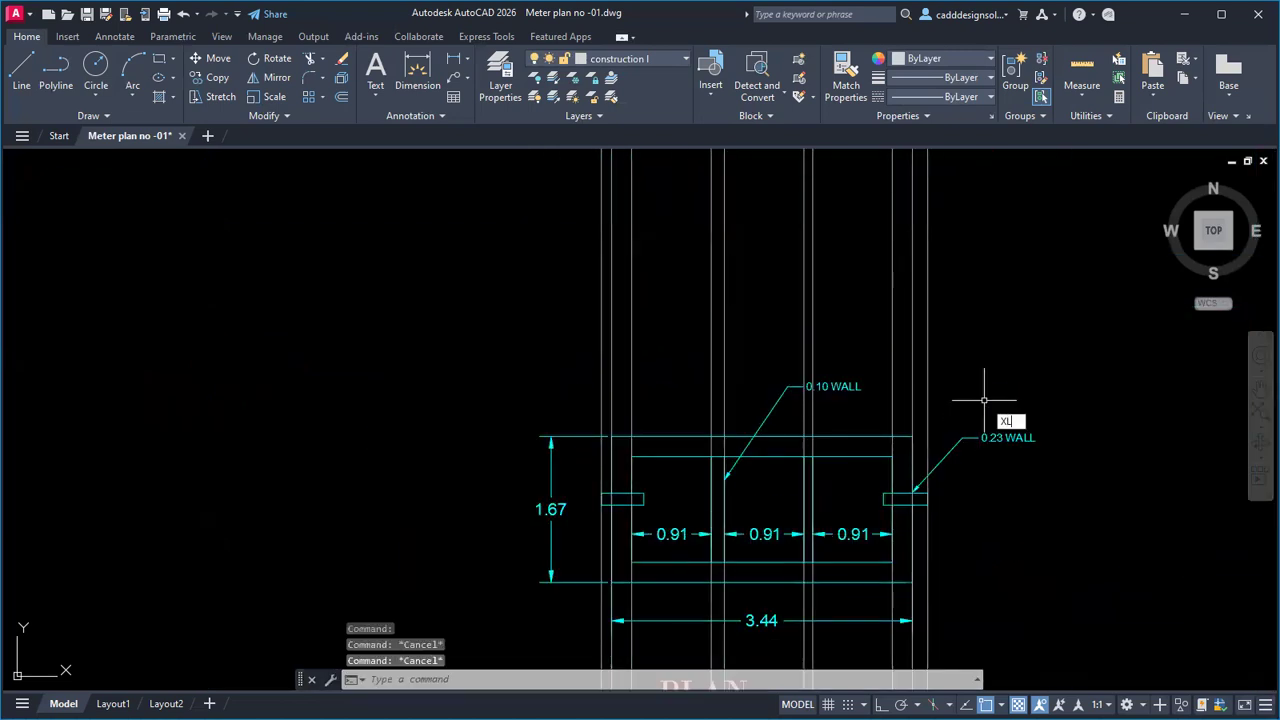
key("Return")
type("H")
key("Return")
left_click(761, 312)
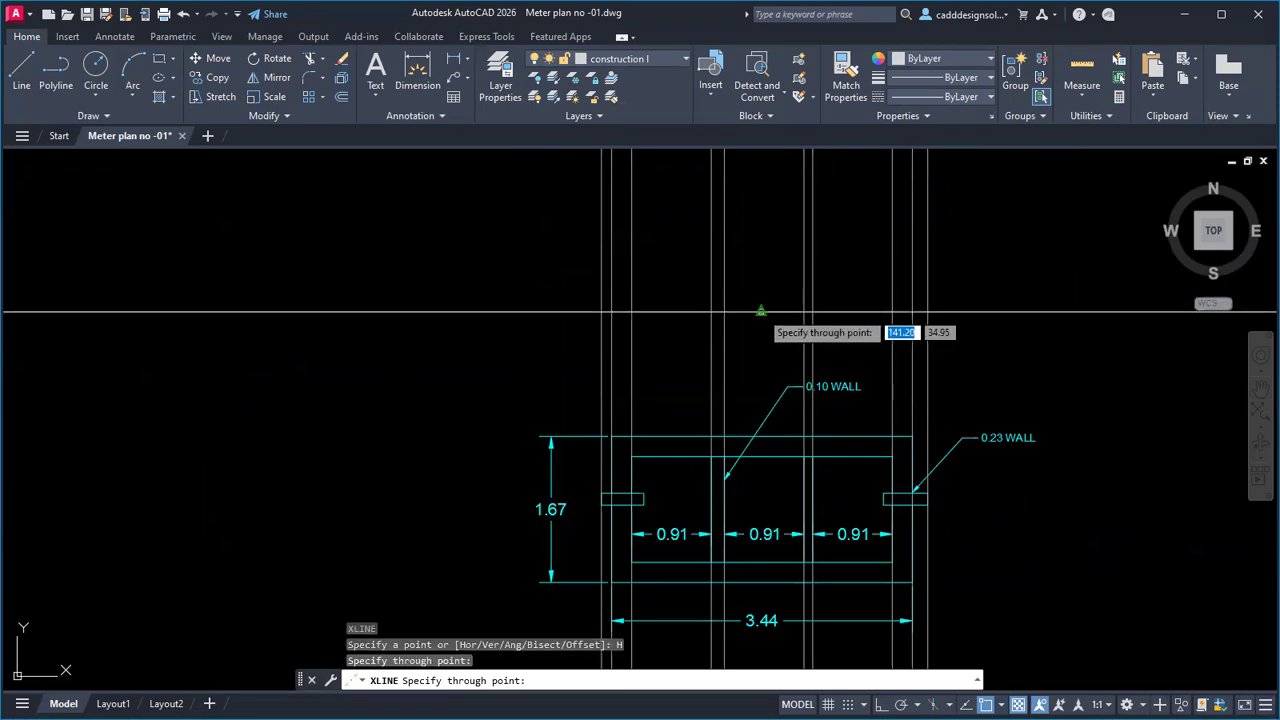
key("Escape")
key("Escape")
middle_click_drag(924, 374, 884, 446)
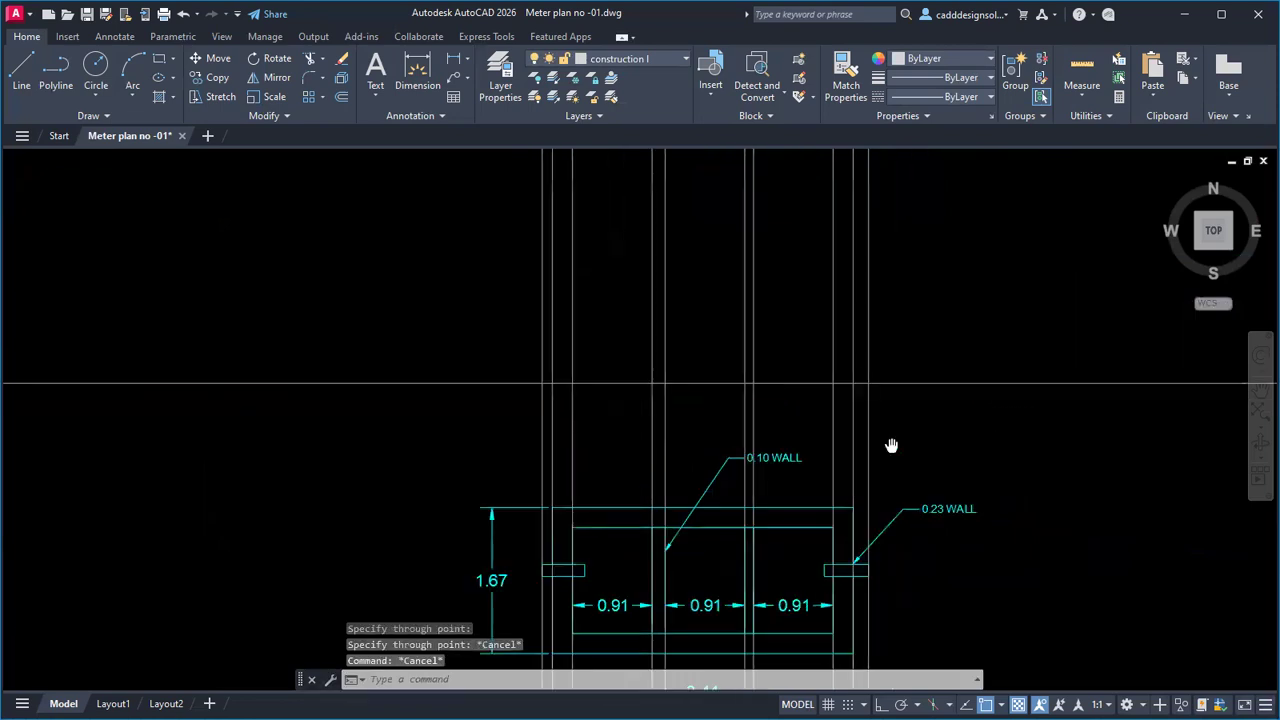
Step: Make layer 0 current and set the object color to Cyan
left_click(661, 58)
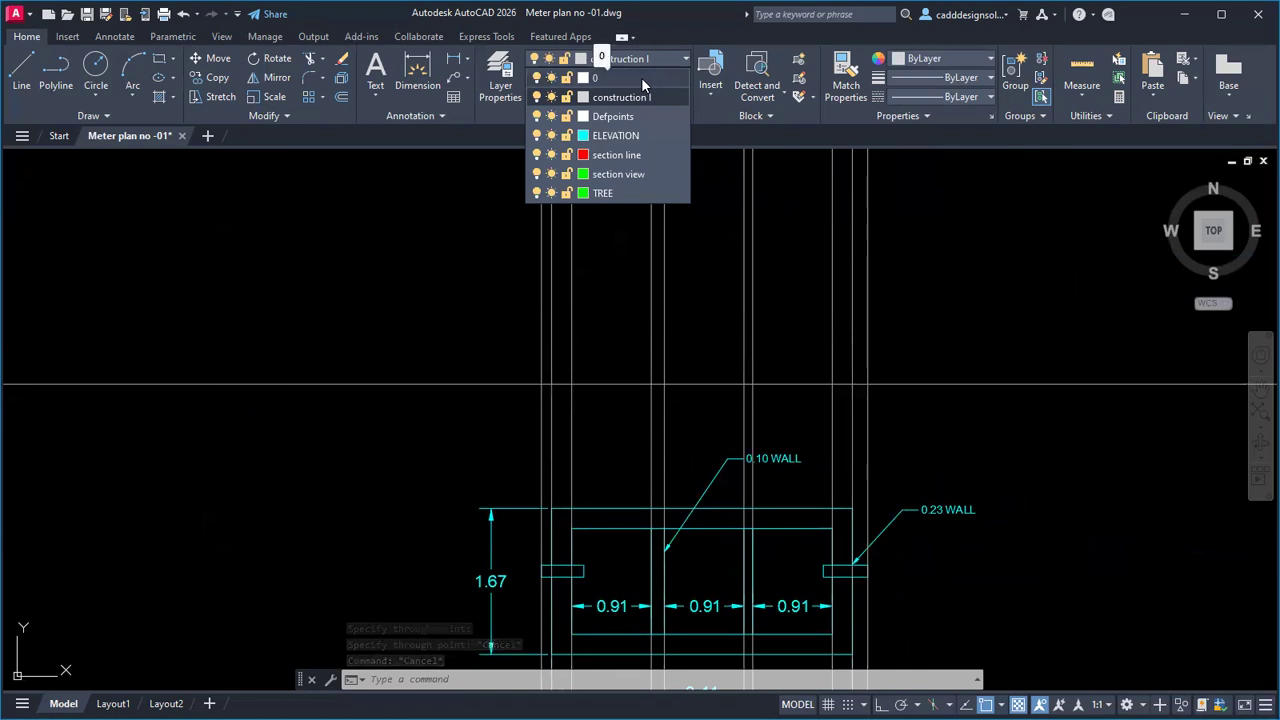
left_click(642, 79)
left_click(963, 58)
left_click(946, 212)
Step: Switch to CIVIL PRACTICE BOOK.pdf, examine the septic tank's section at A-A' on page 17, and return to the drawing
scroll(888, 383, "down", 1)
key("alt+Tab")
key("alt+Tab")
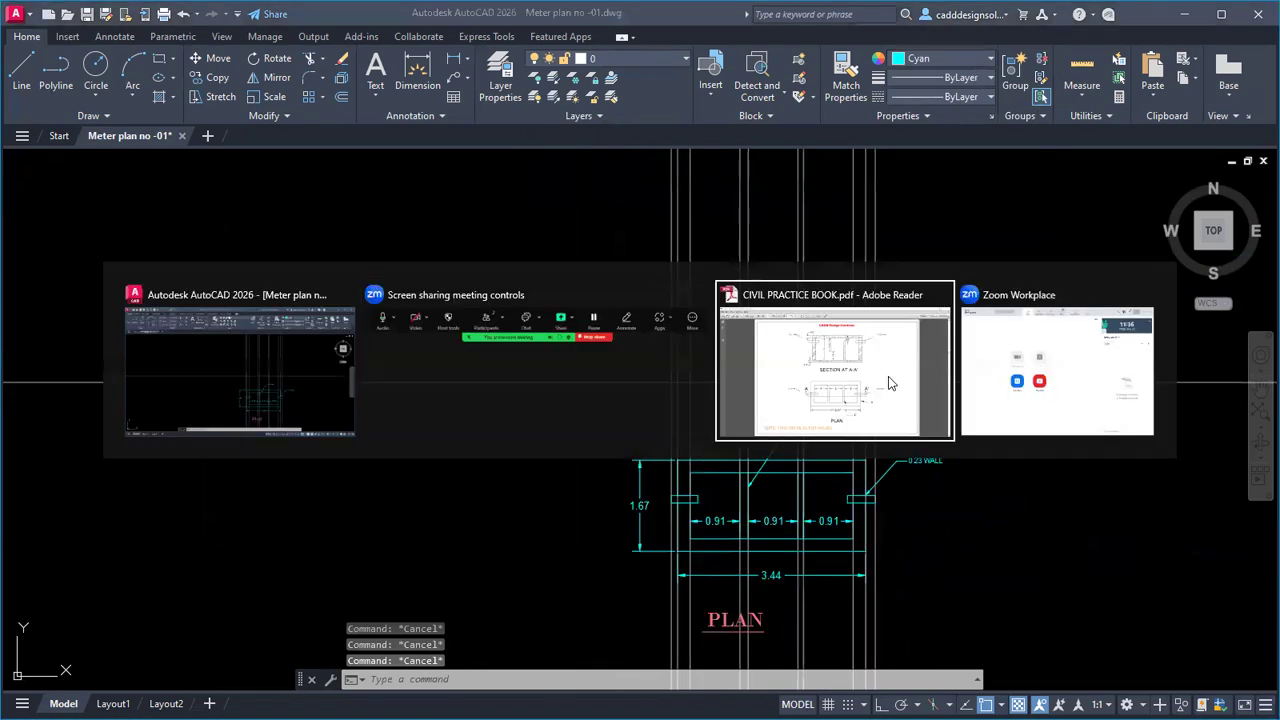
scroll(587, 376, "up", 1)
scroll(617, 376, "down", 2)
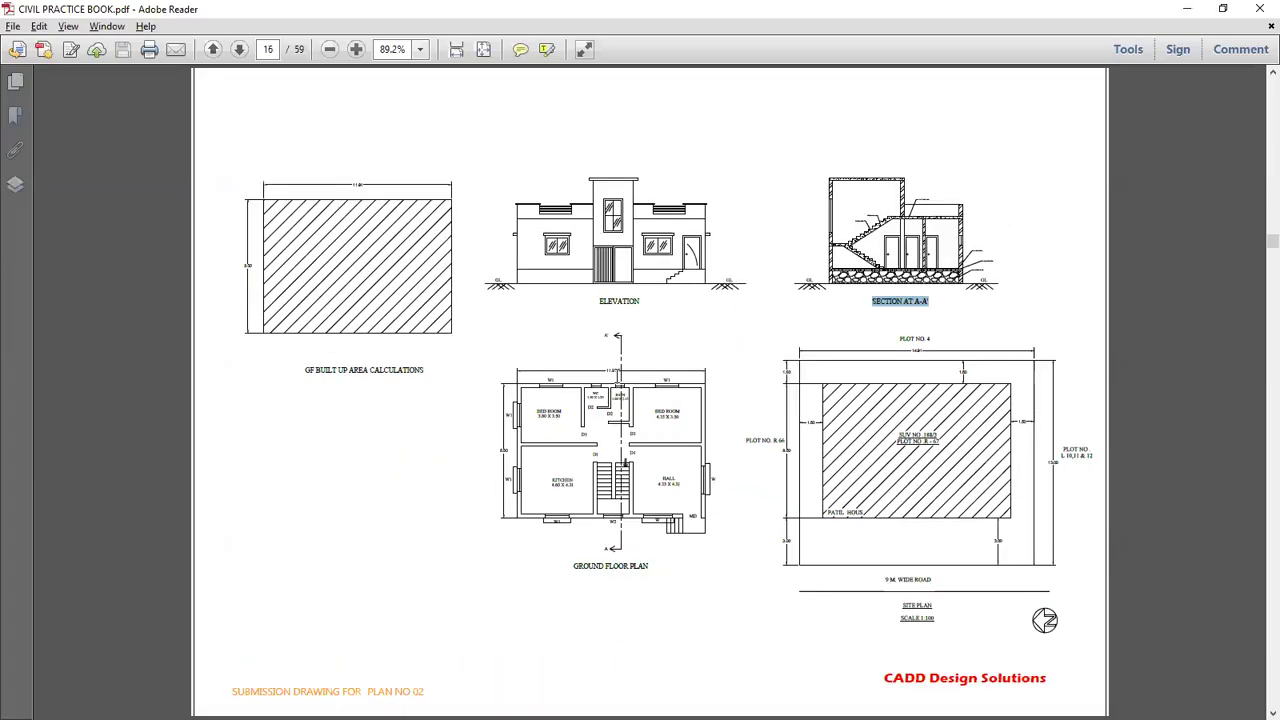
scroll(547, 292, "up", 2, "ctrl")
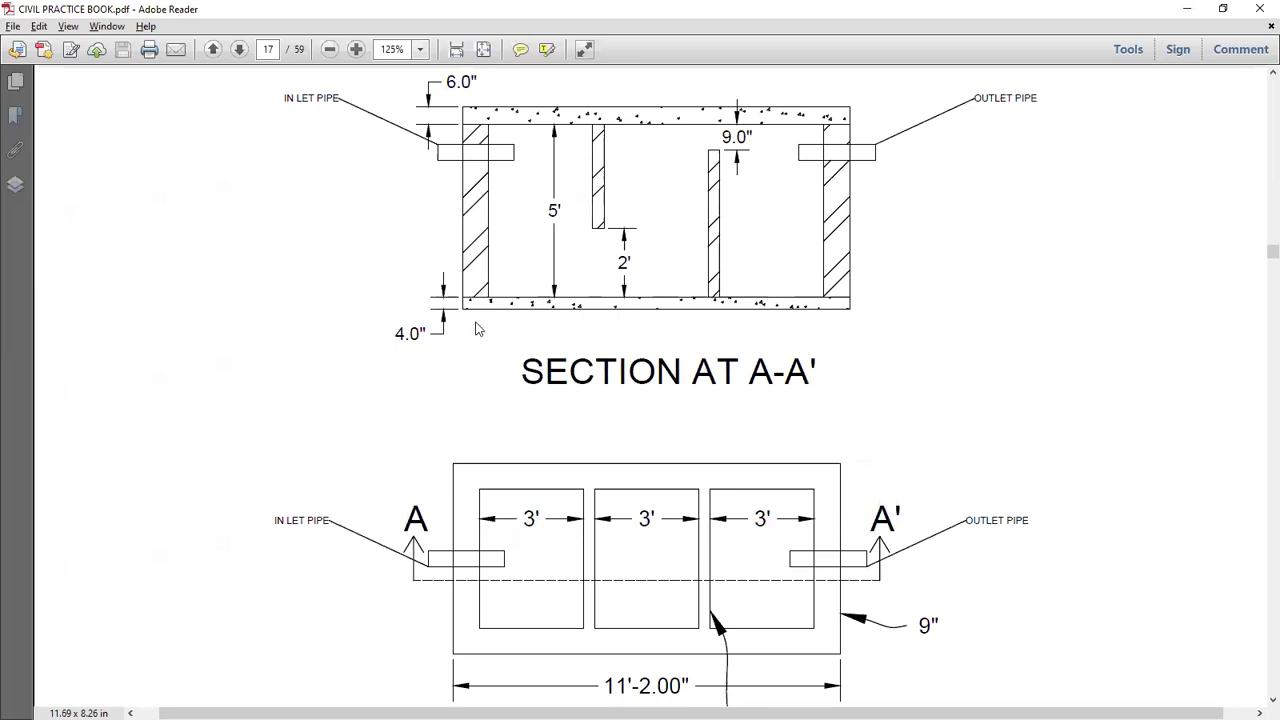
left_click(627, 436)
key("alt+Tab")
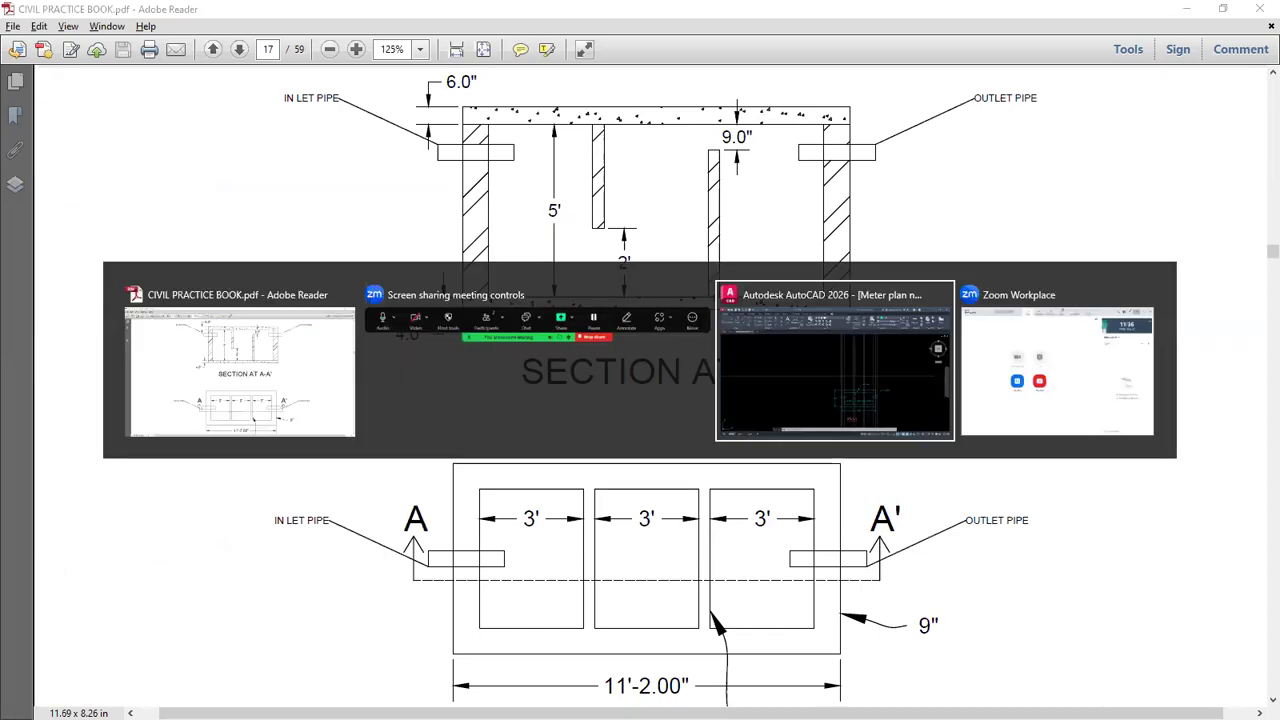
Step: Delete the vertical construction lines running through the outer ends of the left and right pipes
left_click(20, 74)
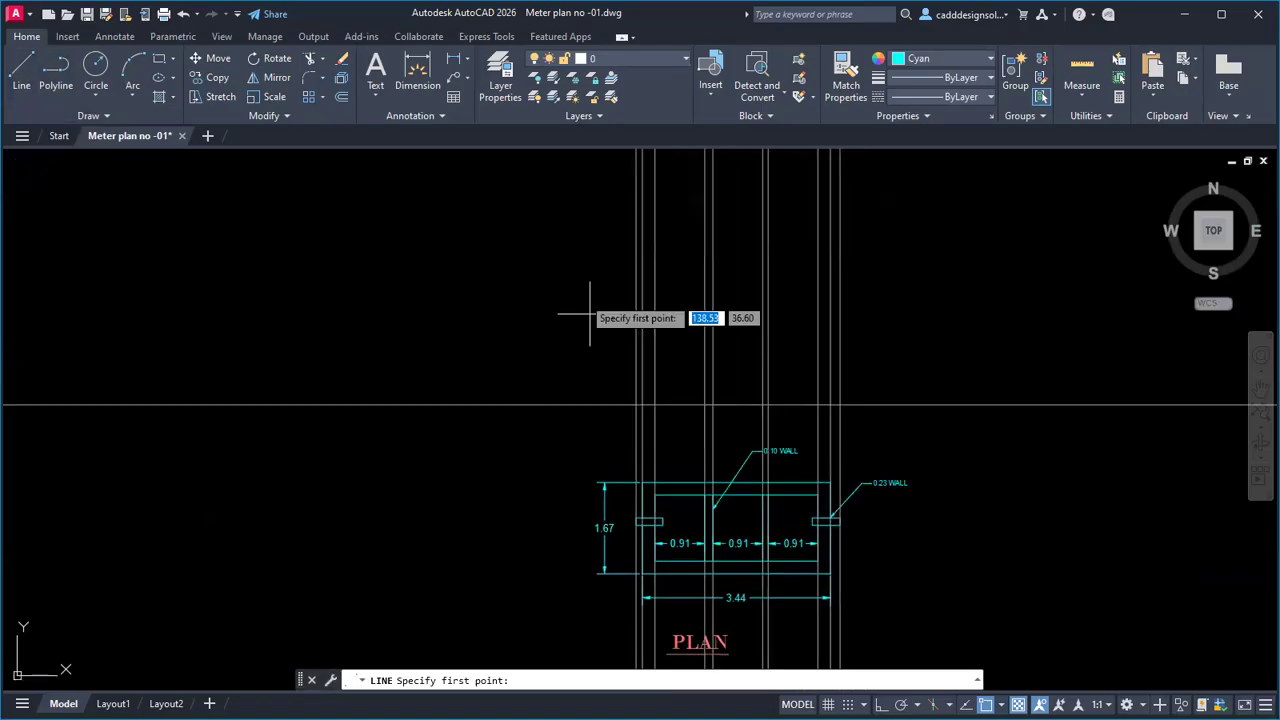
key("Escape")
scroll(635, 429, "up", 4)
left_click(638, 429)
left_click(616, 441)
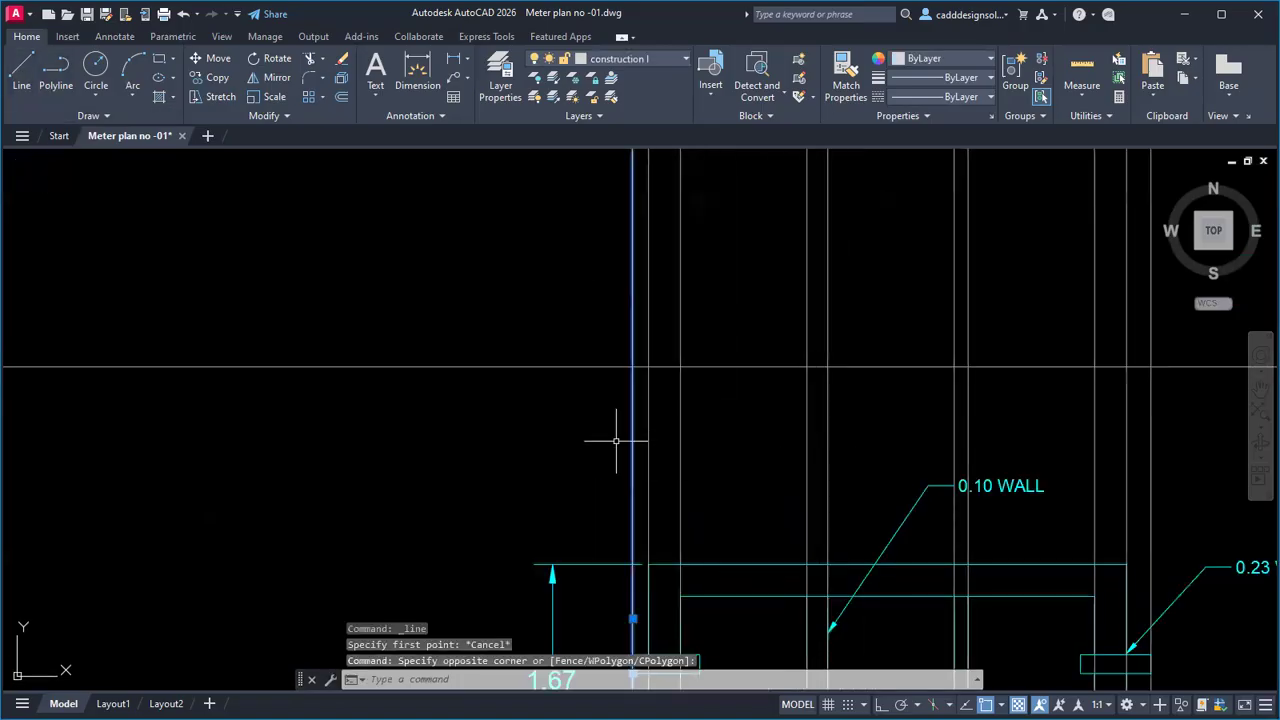
key("Delete")
middle_click_drag(1157, 404, 897, 409)
left_click(921, 416)
left_click(878, 437)
key("Delete")
Step: Draw the section's base line along the horizontal construction line between the outer faces of the side walls
key("Return")
left_click(388, 372)
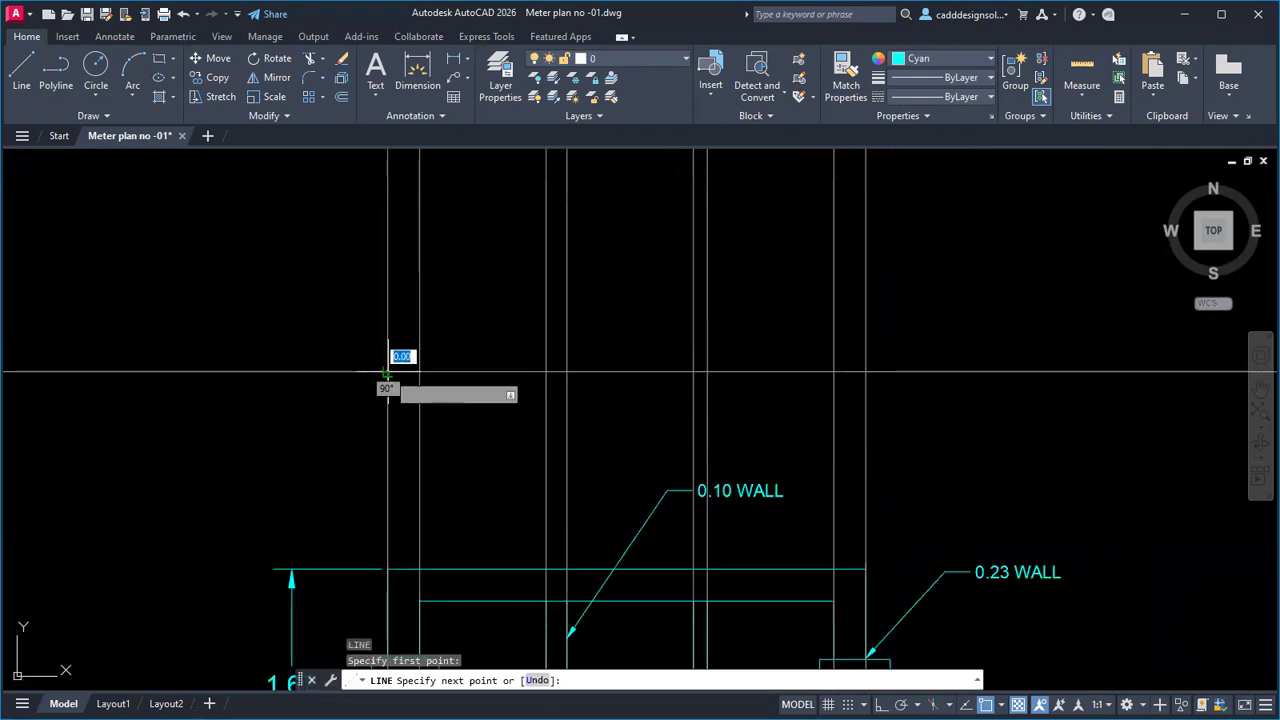
left_click(868, 372)
key("Escape")
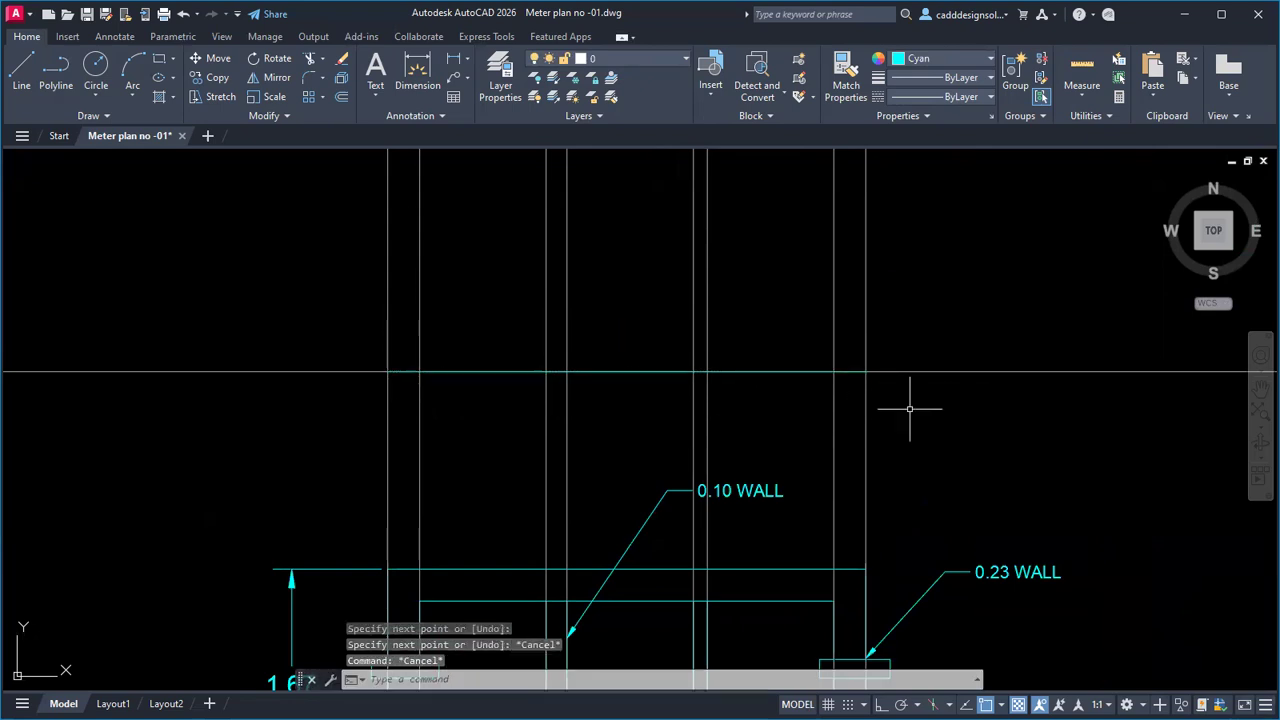
Step: Offset the base line 0.10 upward to form the bottom slab
key("Return")
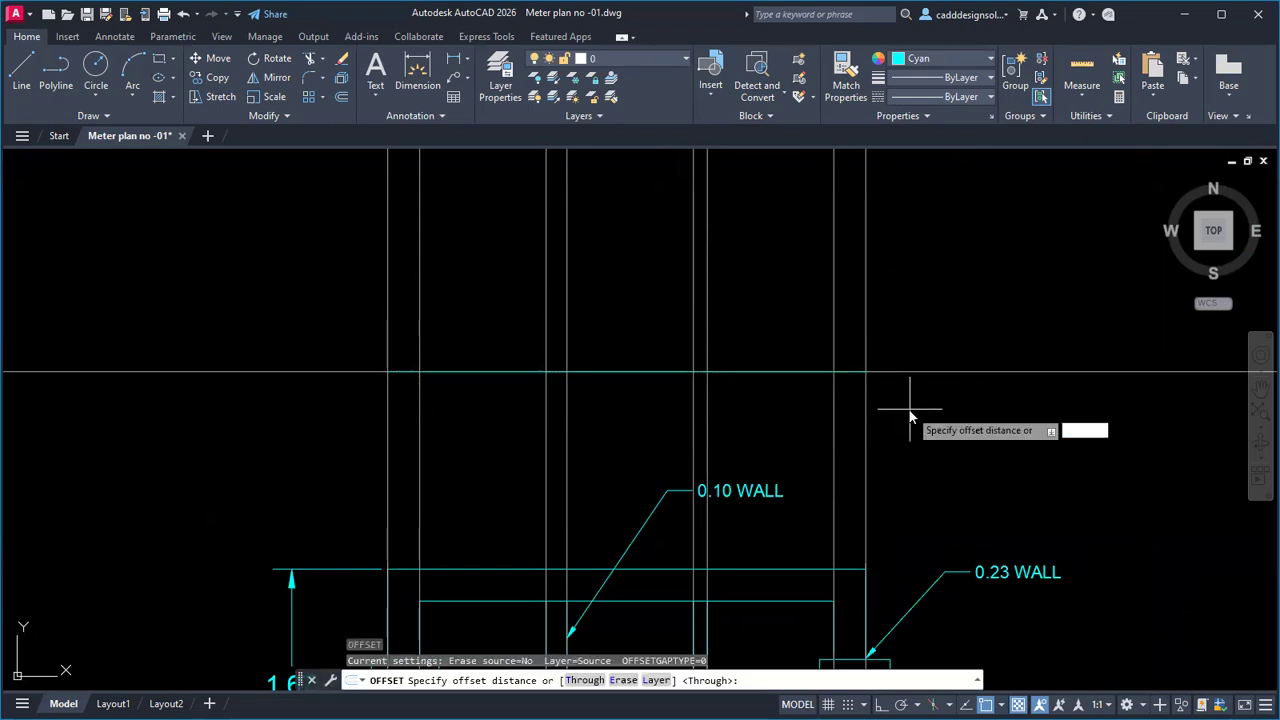
type("0.10")
key("Return")
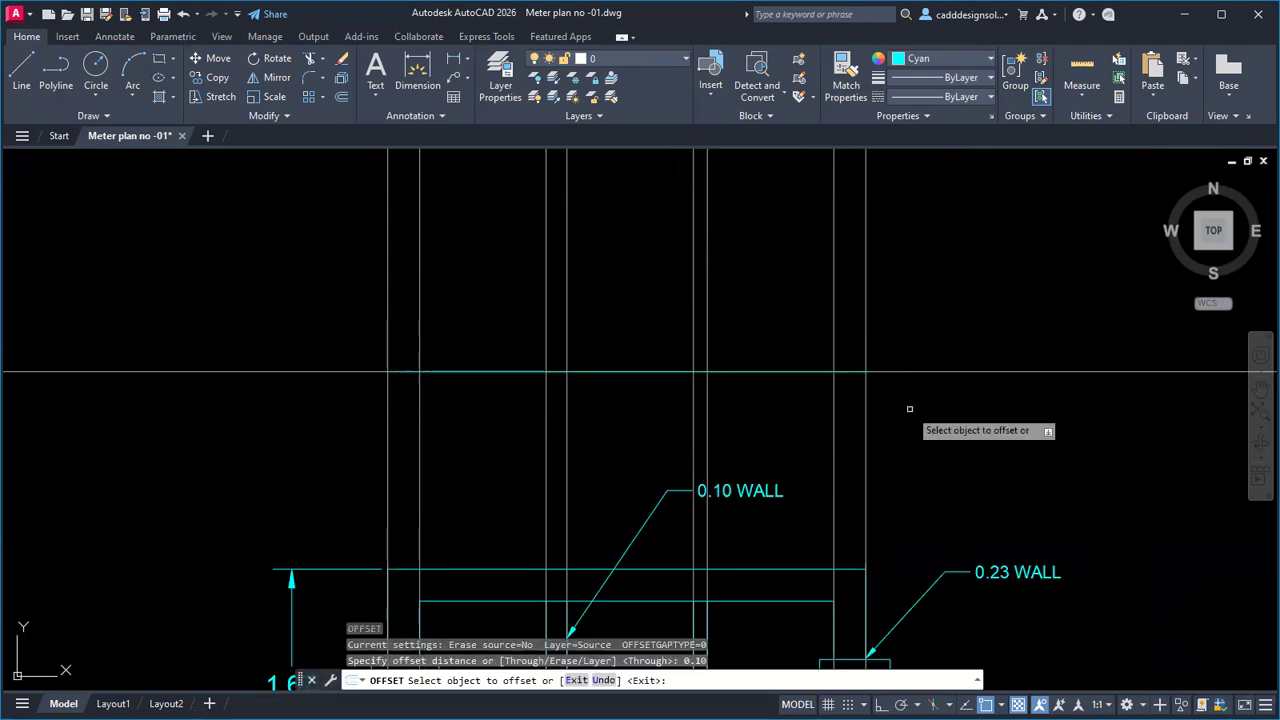
left_click(793, 372)
left_click(793, 327)
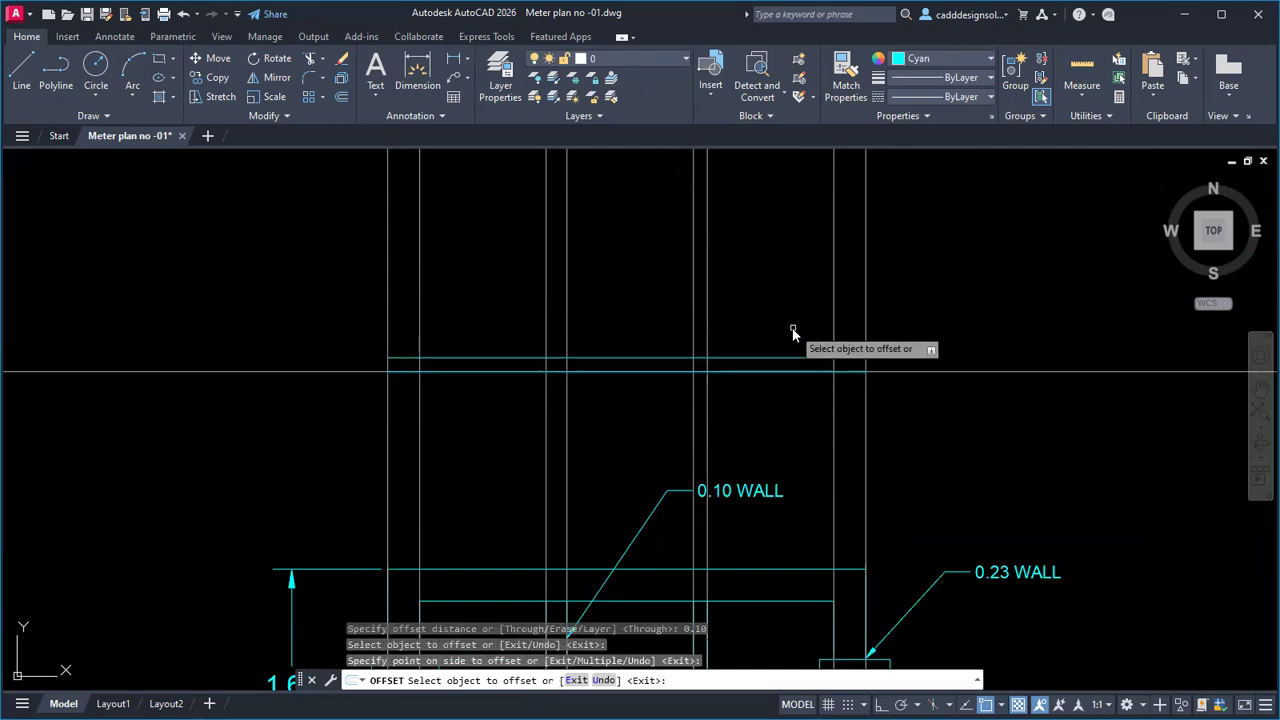
Step: Read the tank's inner height in the PDF and convert 5 feet to meters with the calculator's units conversion
key("alt+Tab")
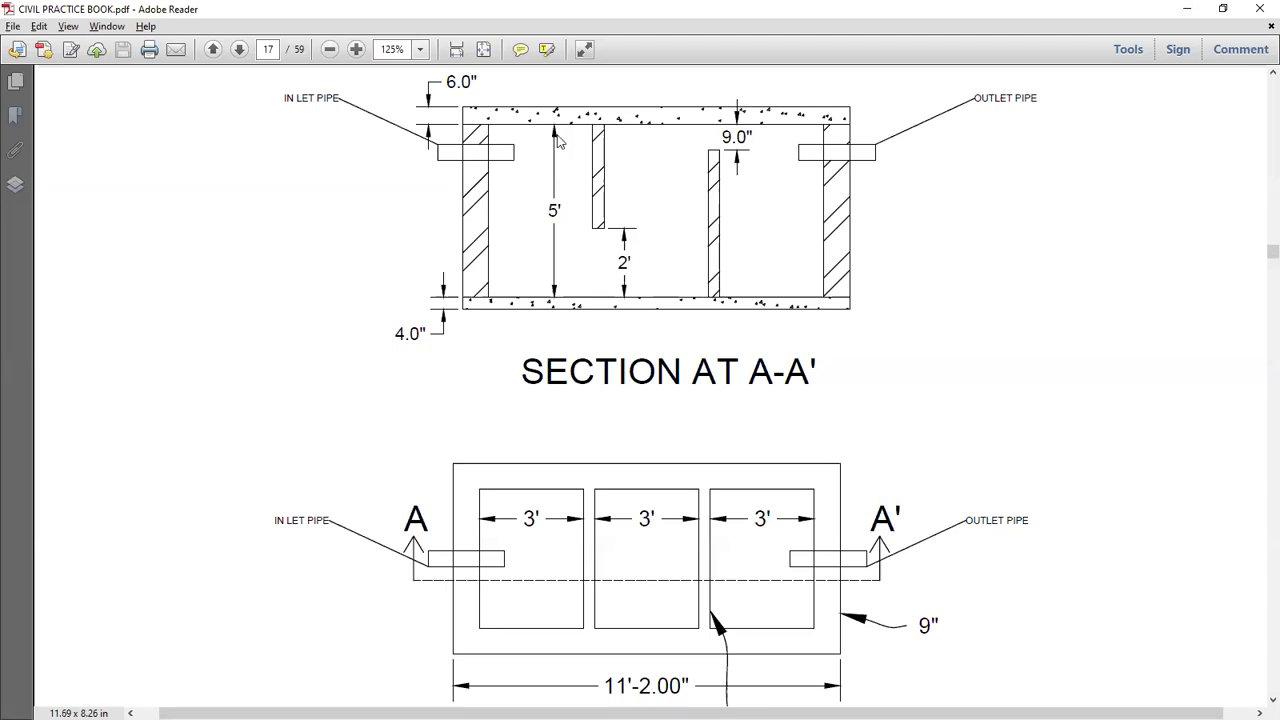
key("alt+Tab")
middle_click_drag(623, 266, 632, 375)
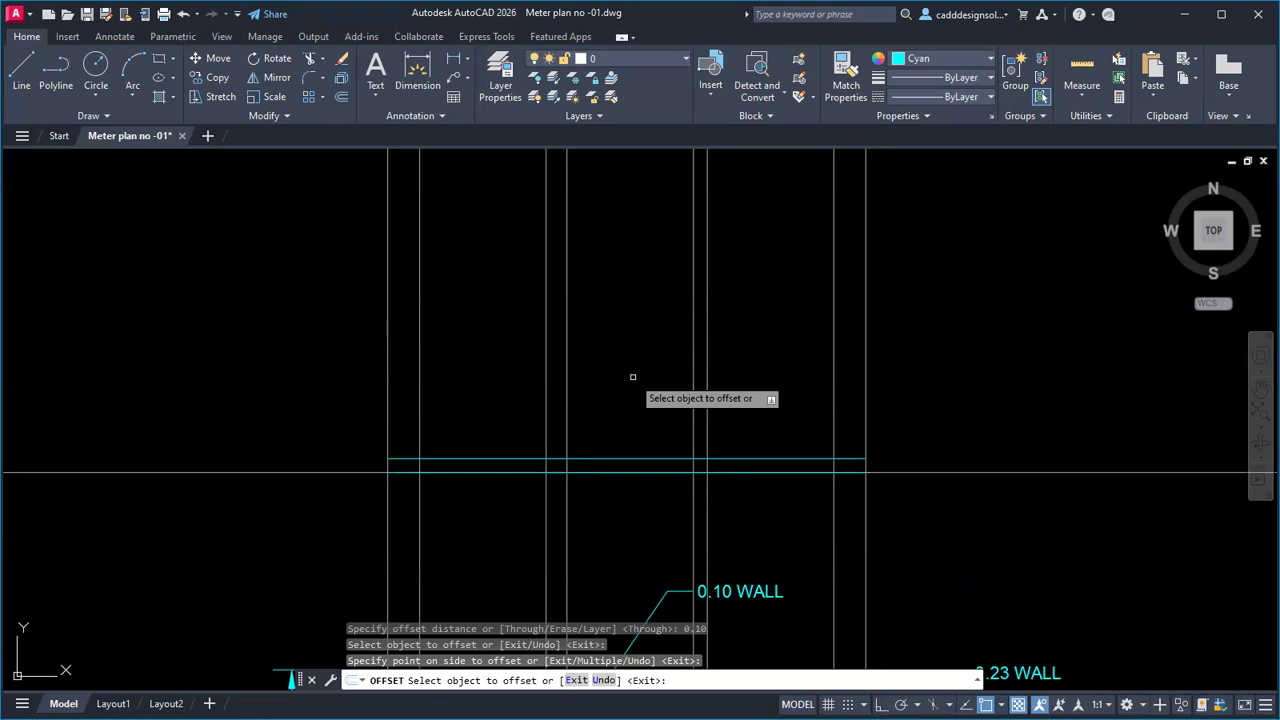
key("Escape")
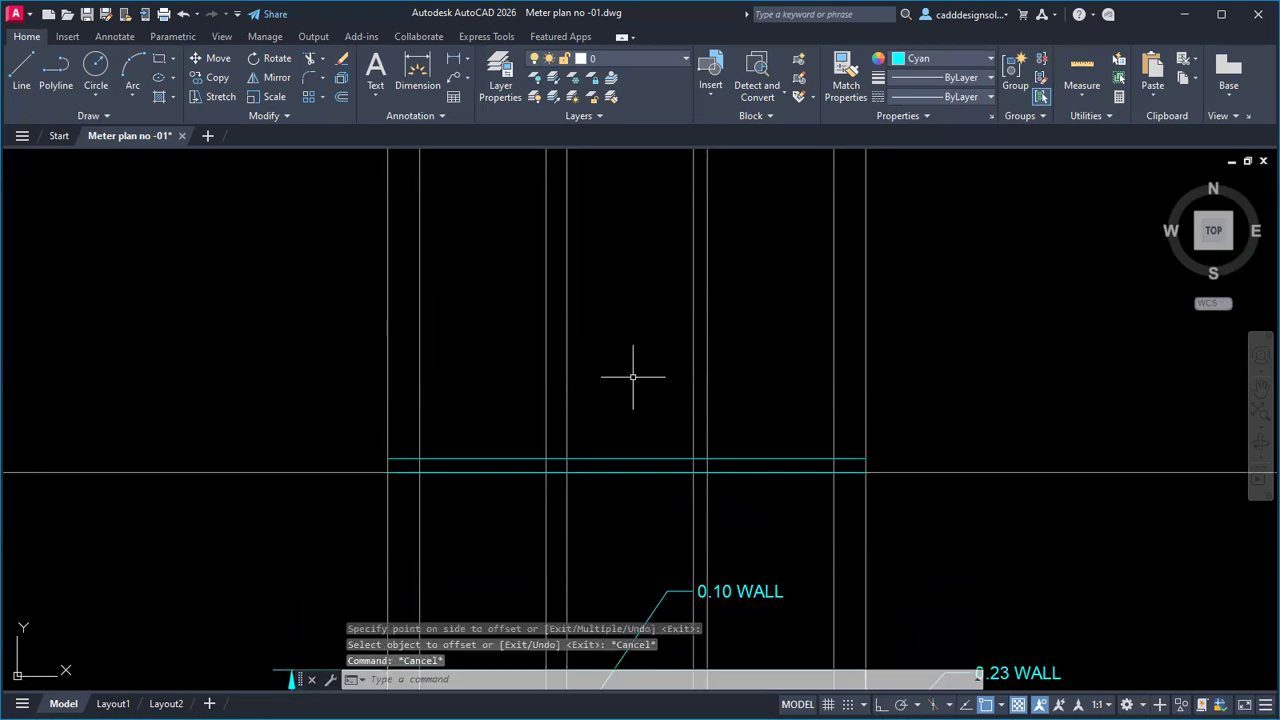
key("ctrl+8")
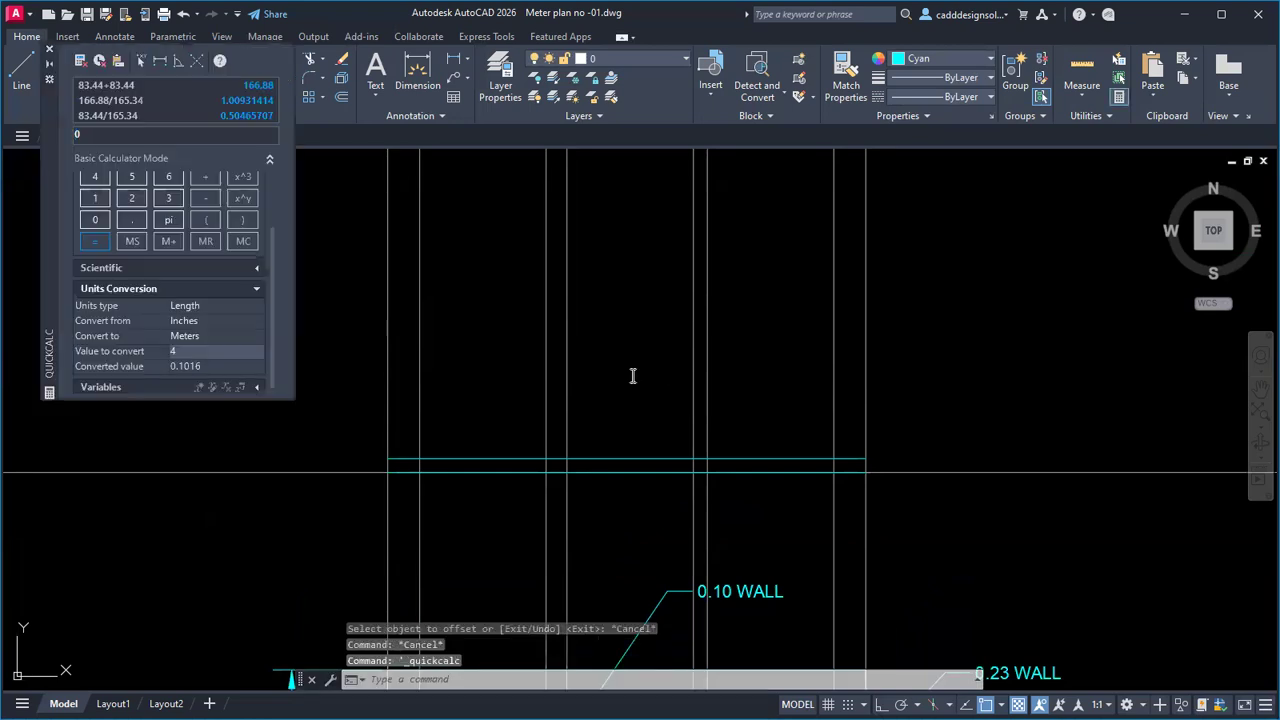
key("alt+Tab")
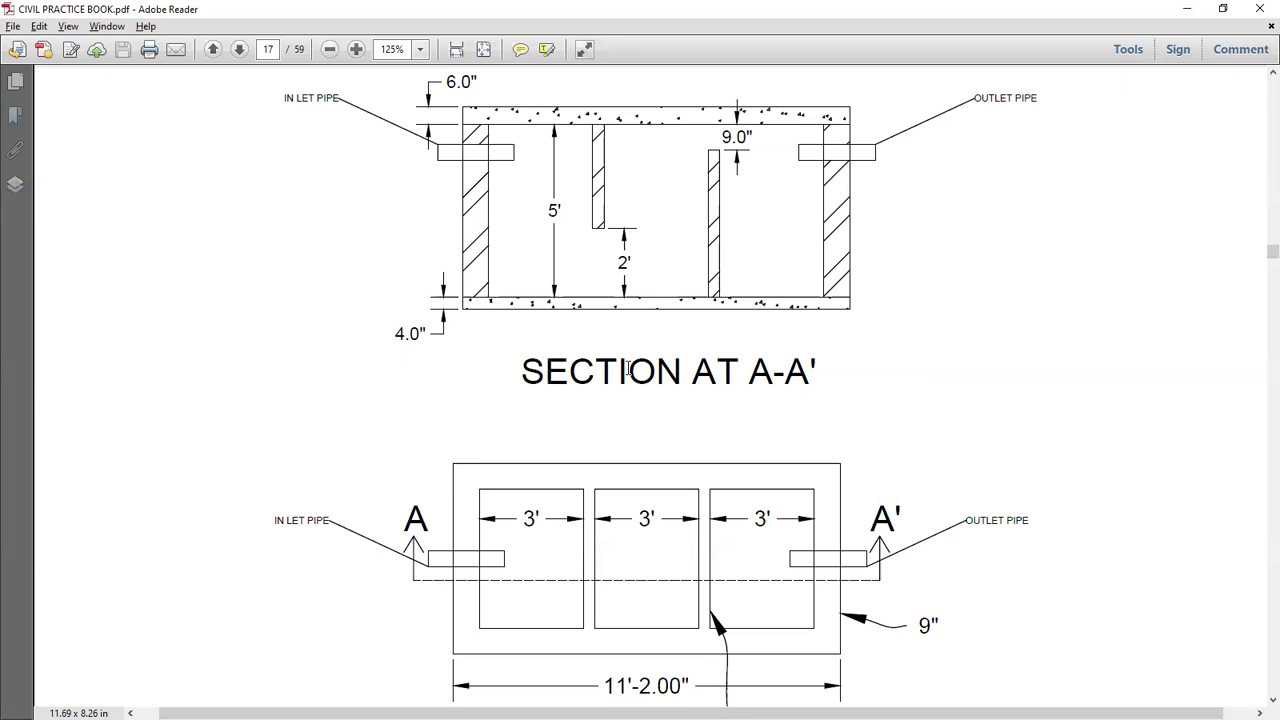
key("alt+Tab")
left_click(226, 320)
left_click(254, 322)
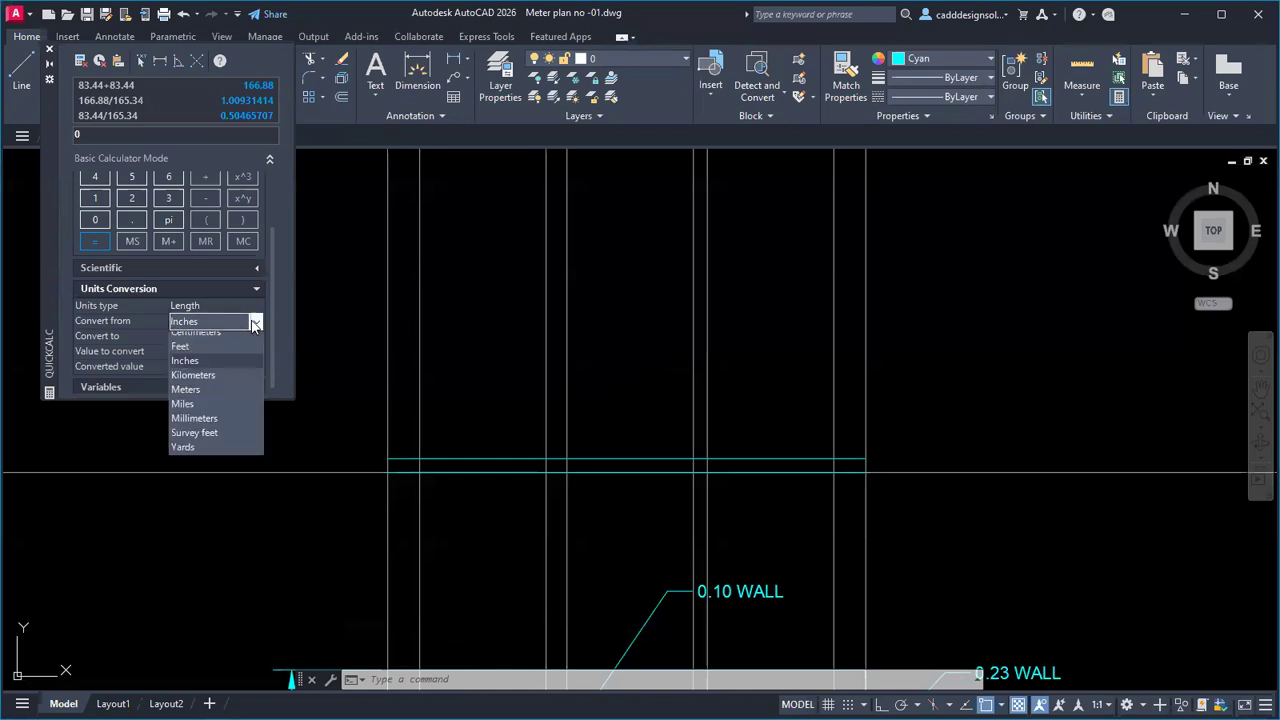
left_click(222, 347)
left_click(190, 352)
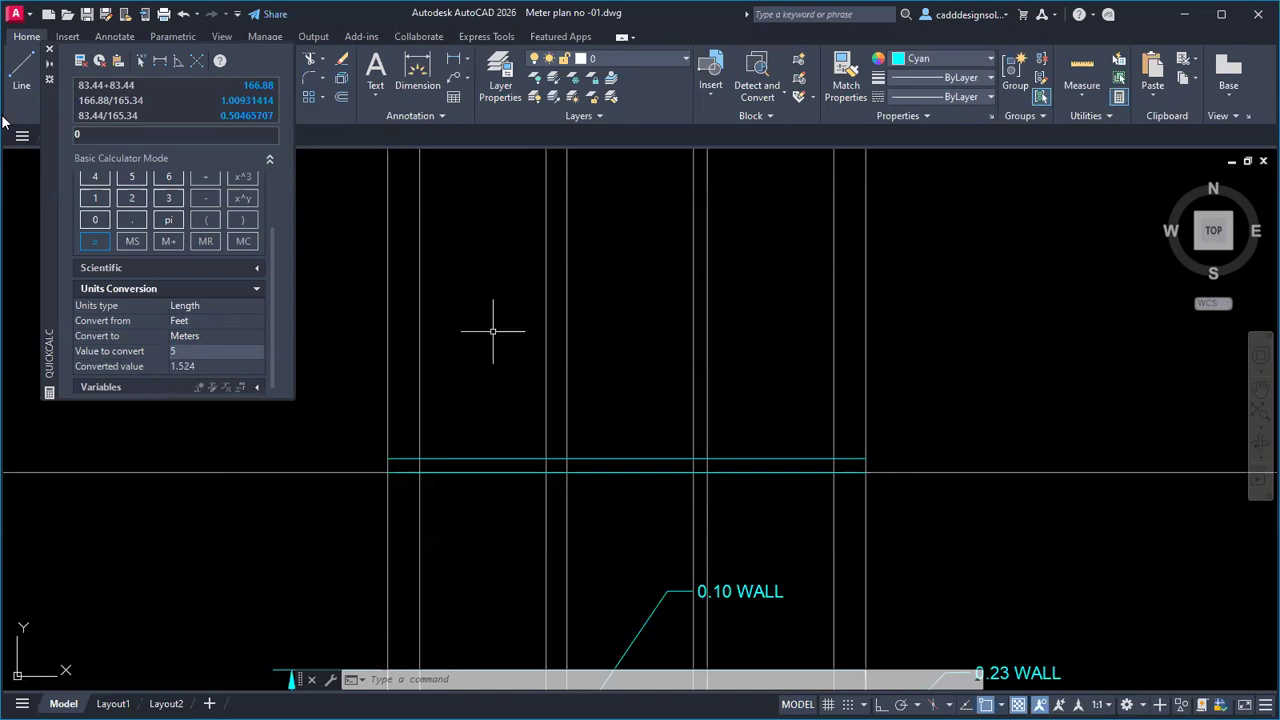
left_click(50, 52)
Step: Offset the top edge of the bottom slab 1.52 upward for the underside of the top slab
type("o")
key("Return")
type("1.5")
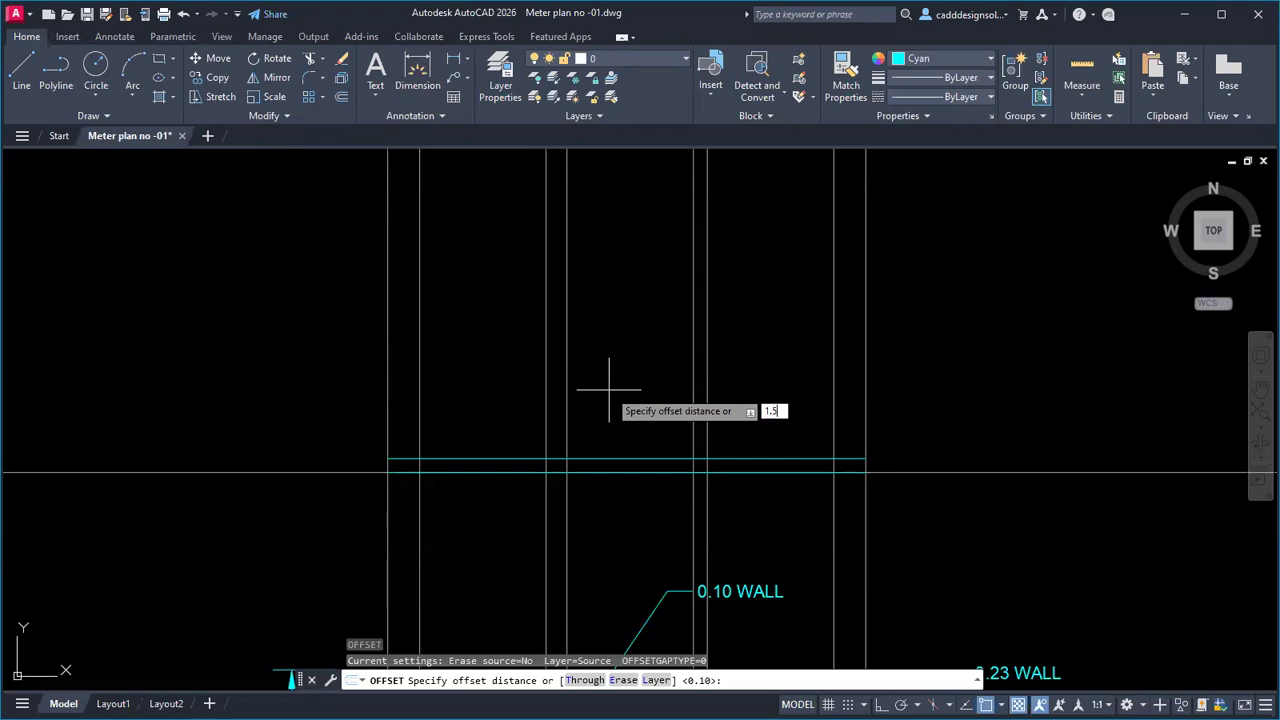
type("2")
key("Return")
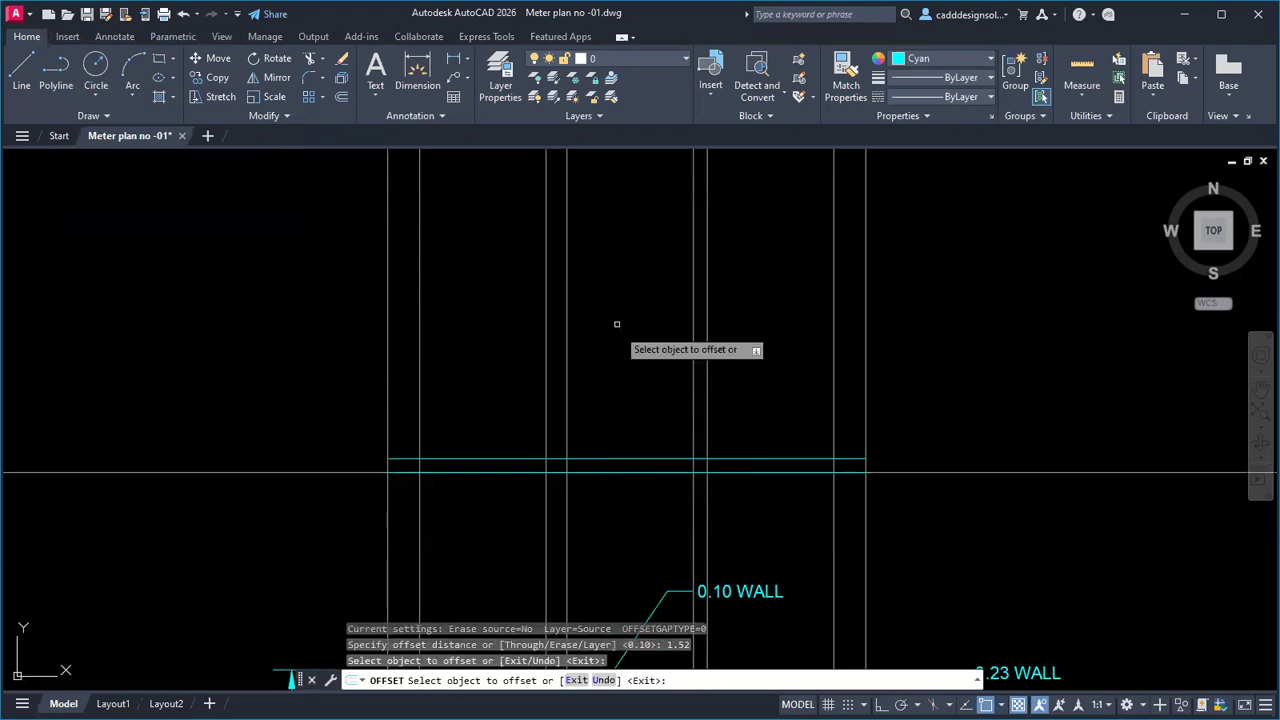
left_click(585, 458)
left_click(618, 320)
middle_click_drag(625, 311, 604, 424)
Step: Check the top slab in the PDF, and offset the slab's underside line 0.15 upward to form its thickness
key("alt+Tab")
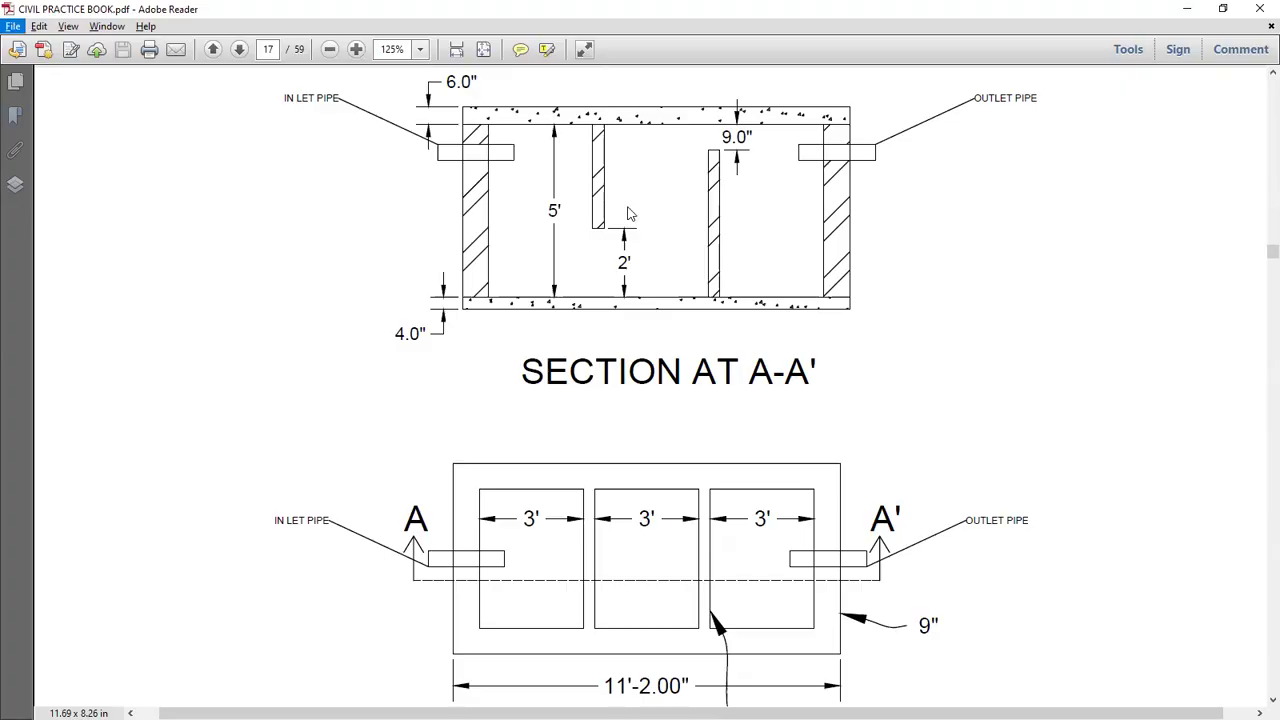
scroll(652, 250, "down", 1, "ctrl")
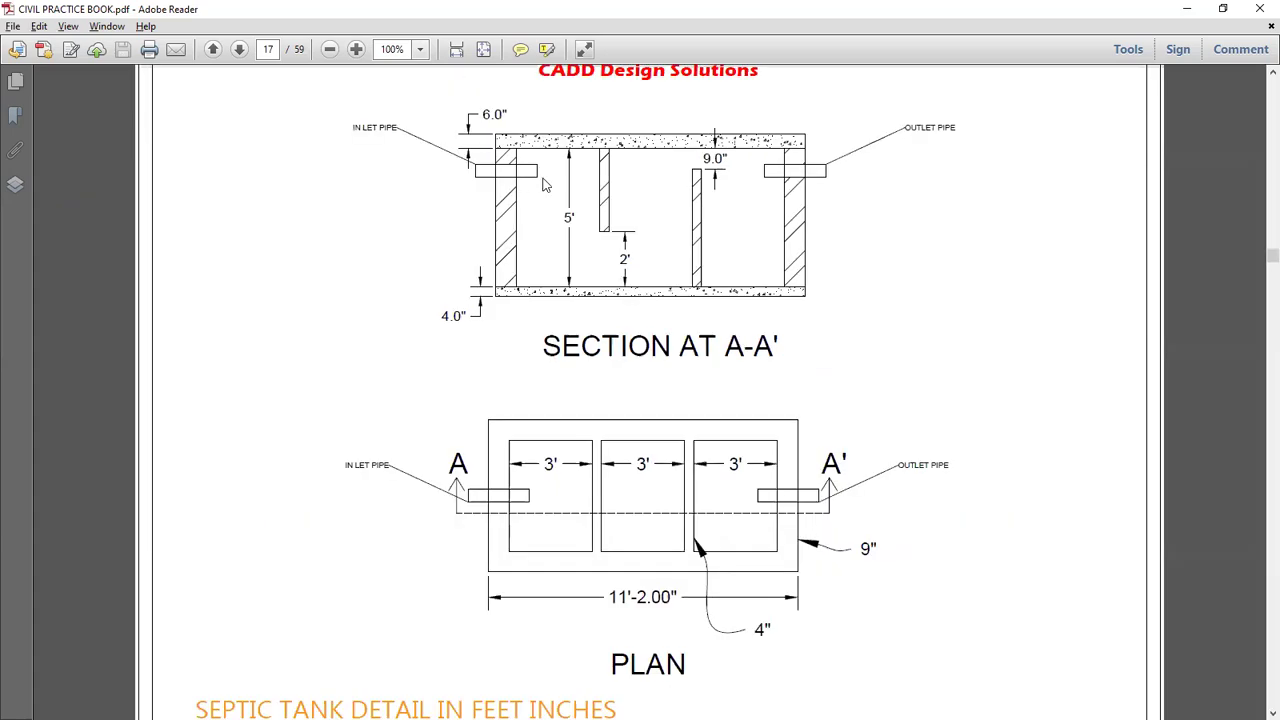
key("alt+Tab")
left_click(600, 358)
type("0.")
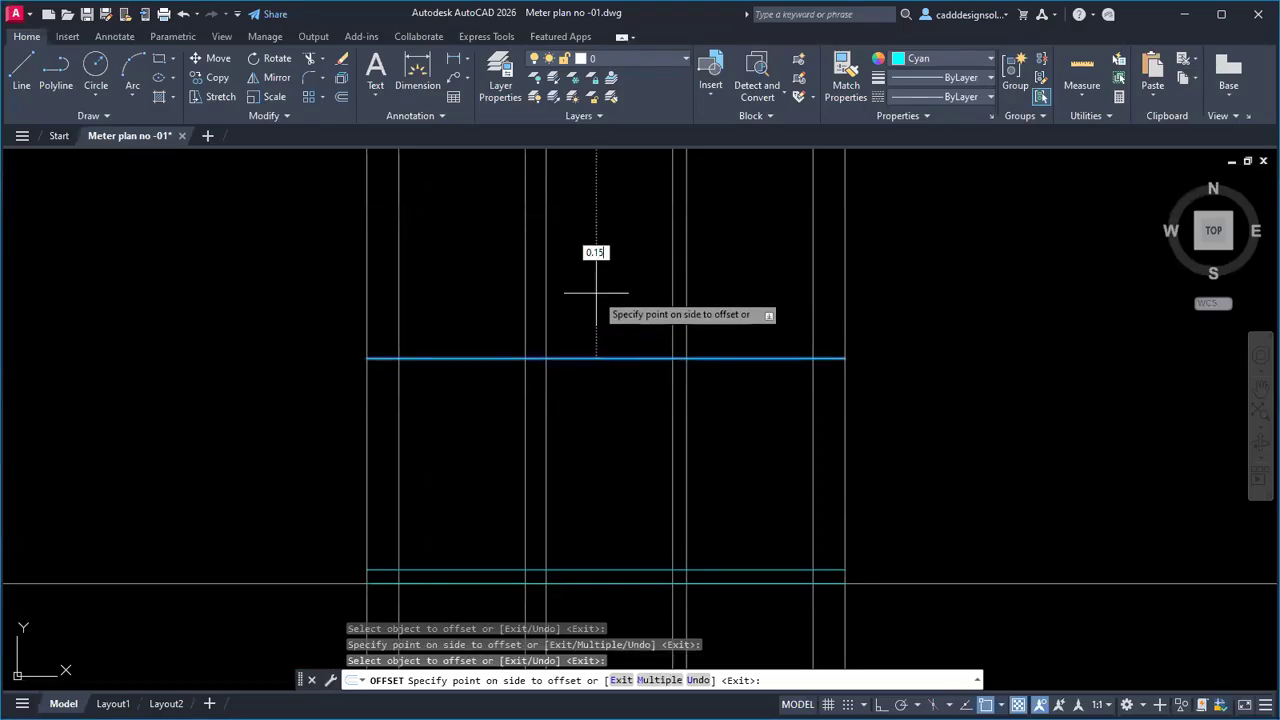
type("15")
key("Return")
key("Escape")
Step: Draw rectangles for the left side wall and the left partition between the bottom and top slabs
type("REC")
key("Return")
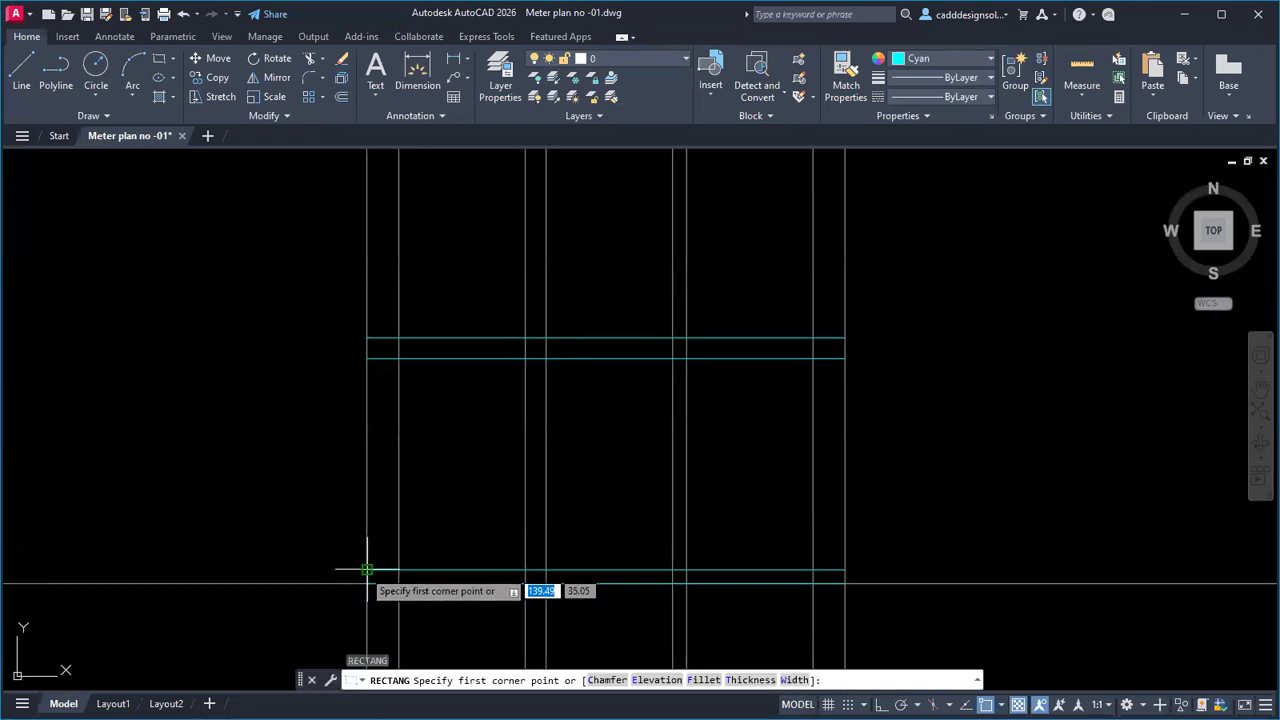
left_click(367, 570)
left_click(399, 355)
key("Return")
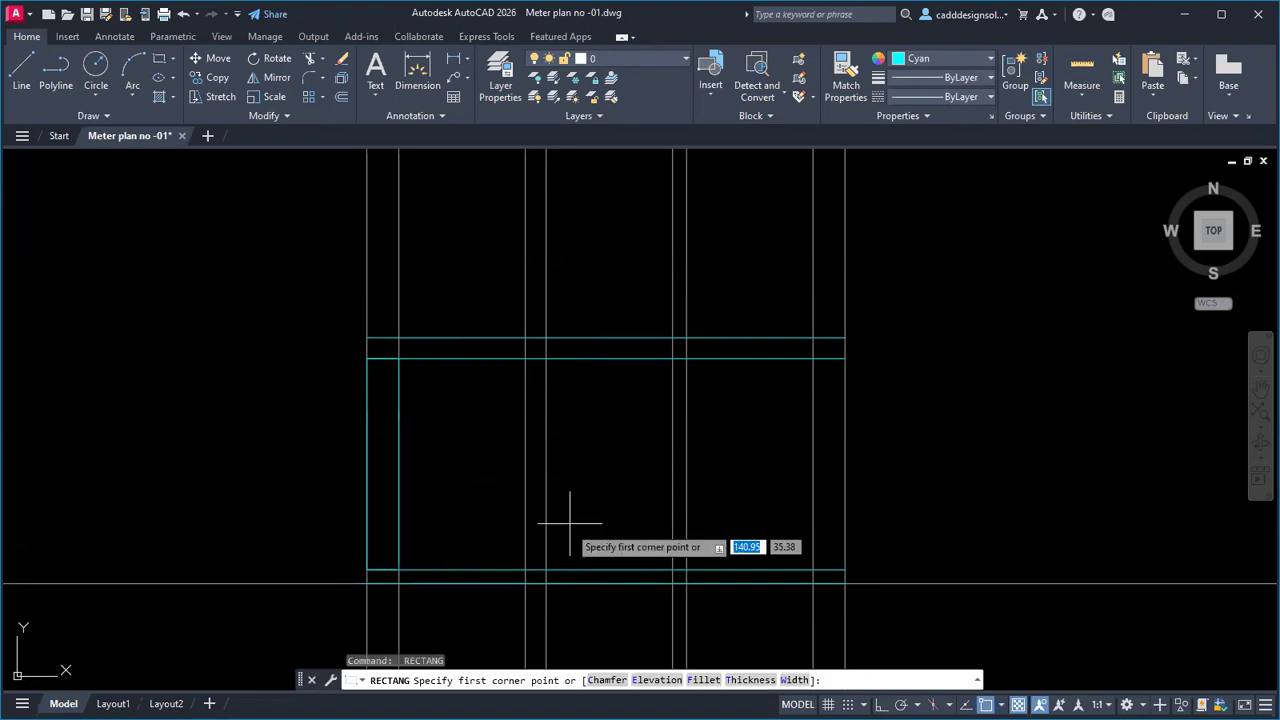
left_click(525, 570)
left_click(546, 357)
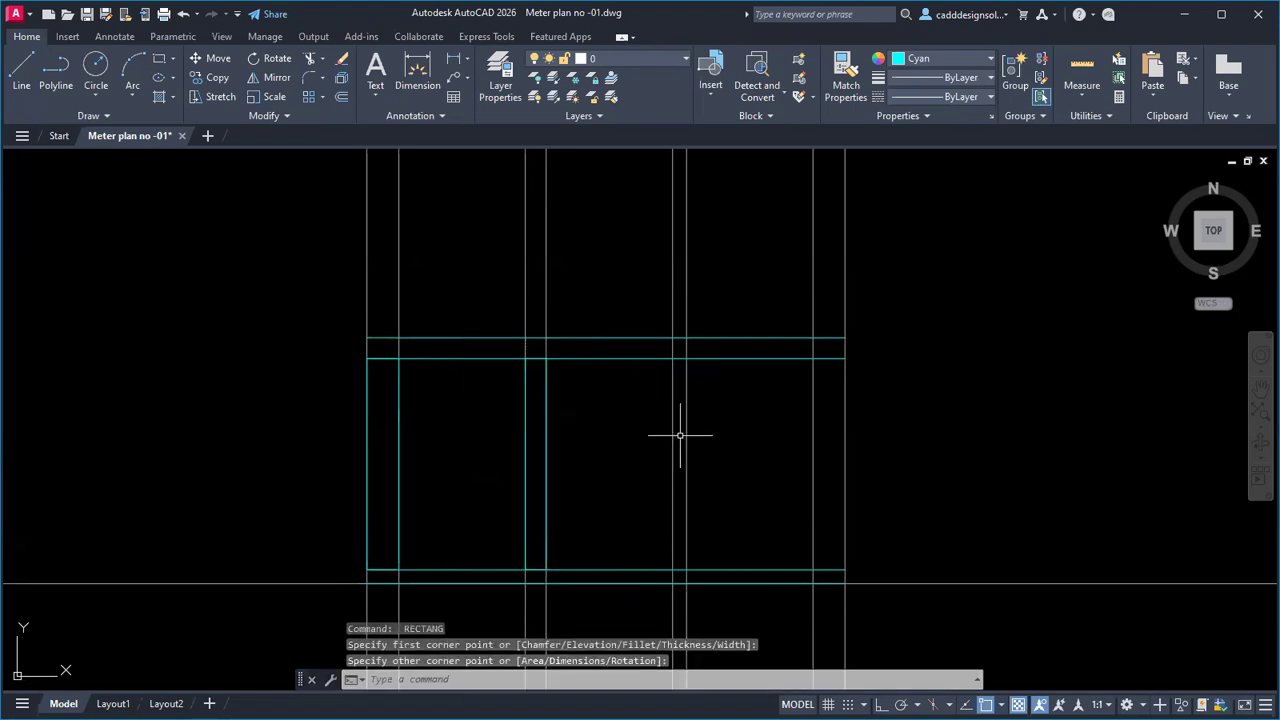
Step: Draw rectangles for the right partition and the right side wall between the two slabs
key("Return")
left_click(672, 570)
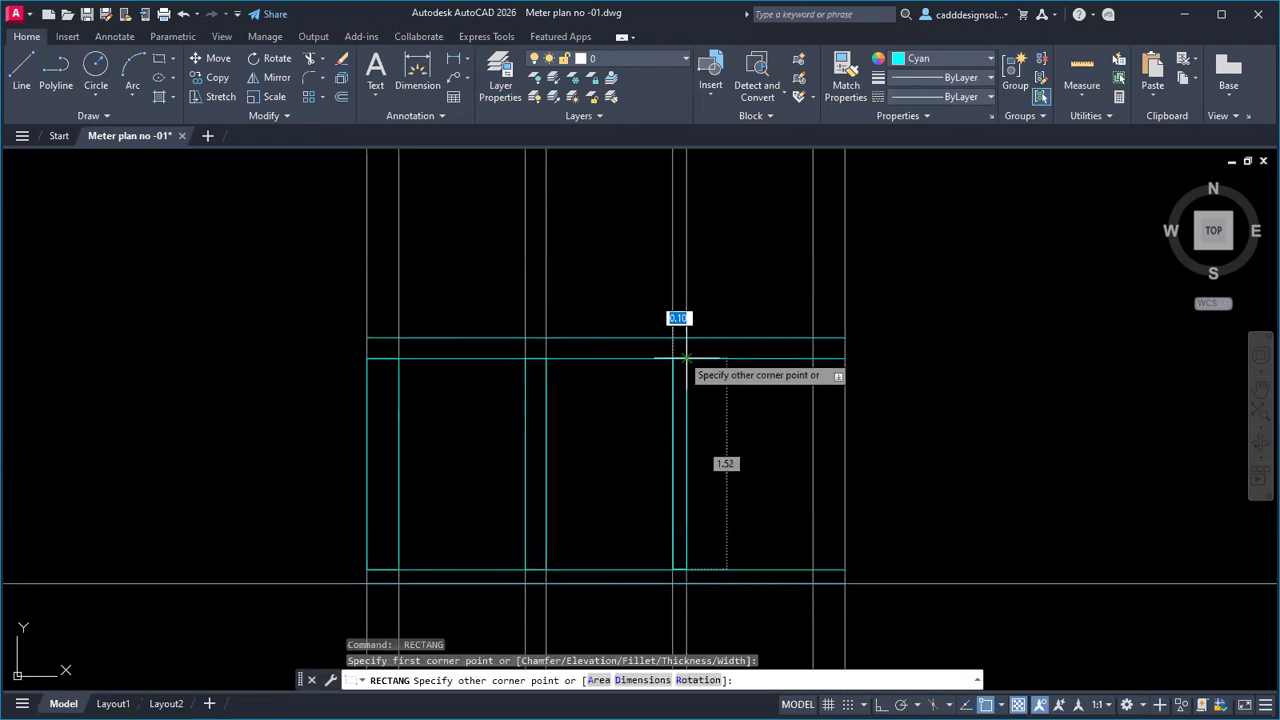
left_click(686, 357)
key("Return")
left_click(813, 570)
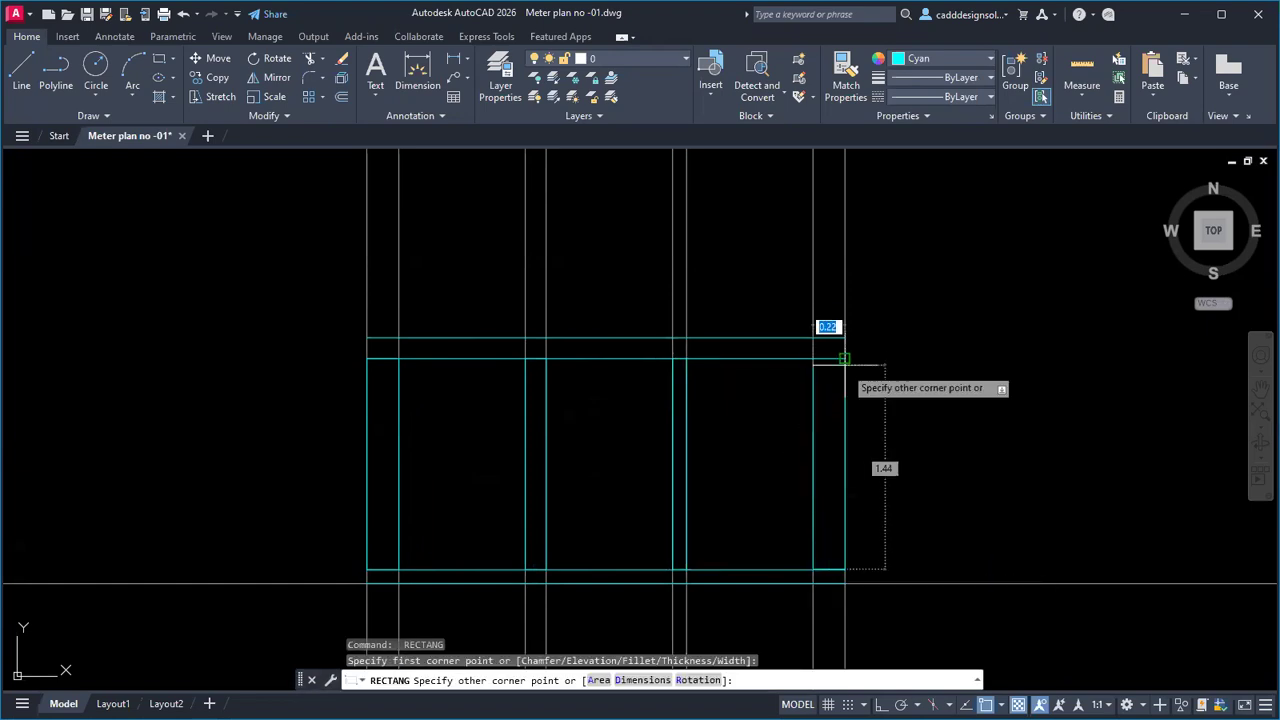
left_click(849, 358)
key("Escape")
key("Escape")
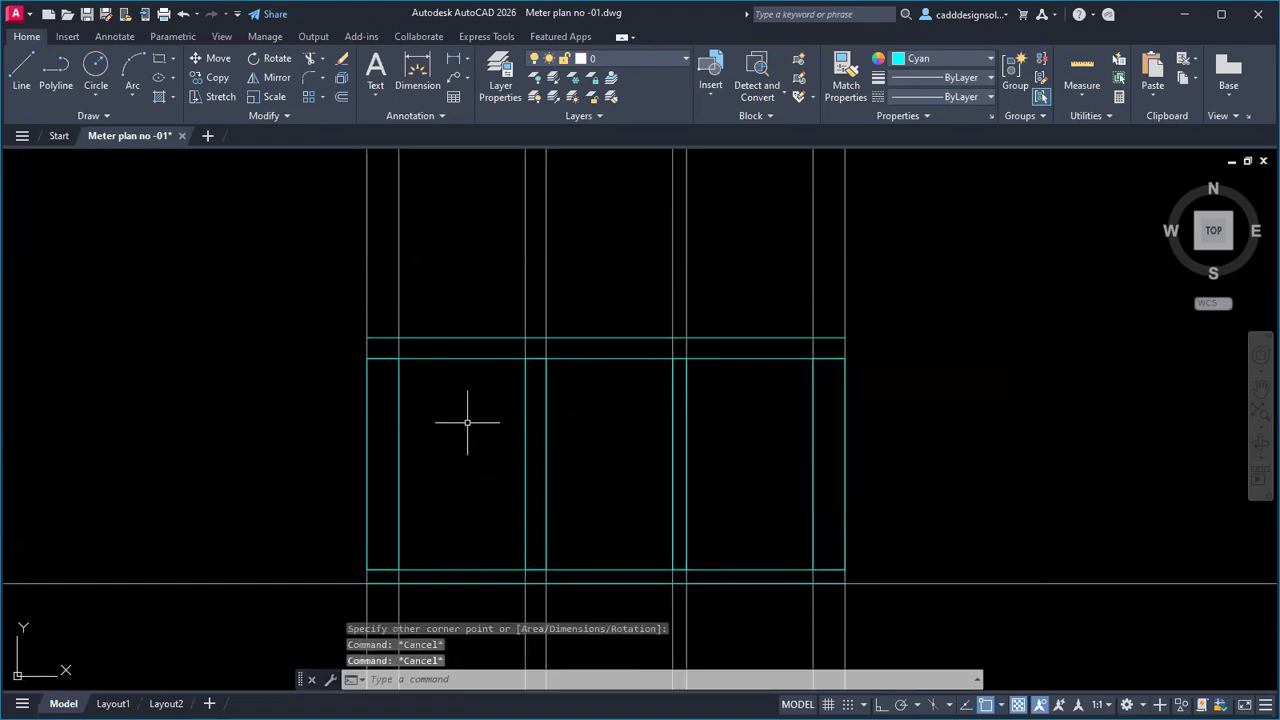
Step: Close both ends of the top slab with short vertical lines joining its top and underside edges
type("l")
key("Return")
scroll(366, 357, "up", 2)
left_click(366, 355)
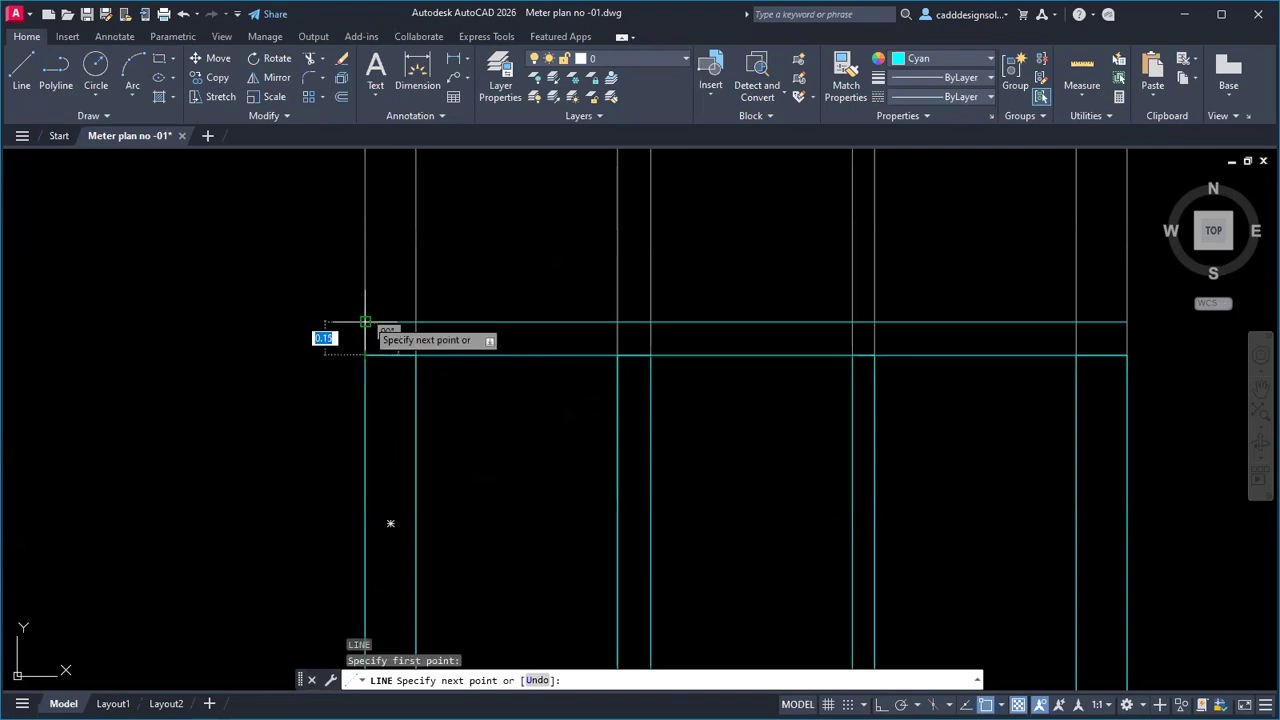
left_click(365, 321)
key("Escape")
scroll(339, 373, "down", 2)
key("Return")
scroll(822, 356, "up", 4)
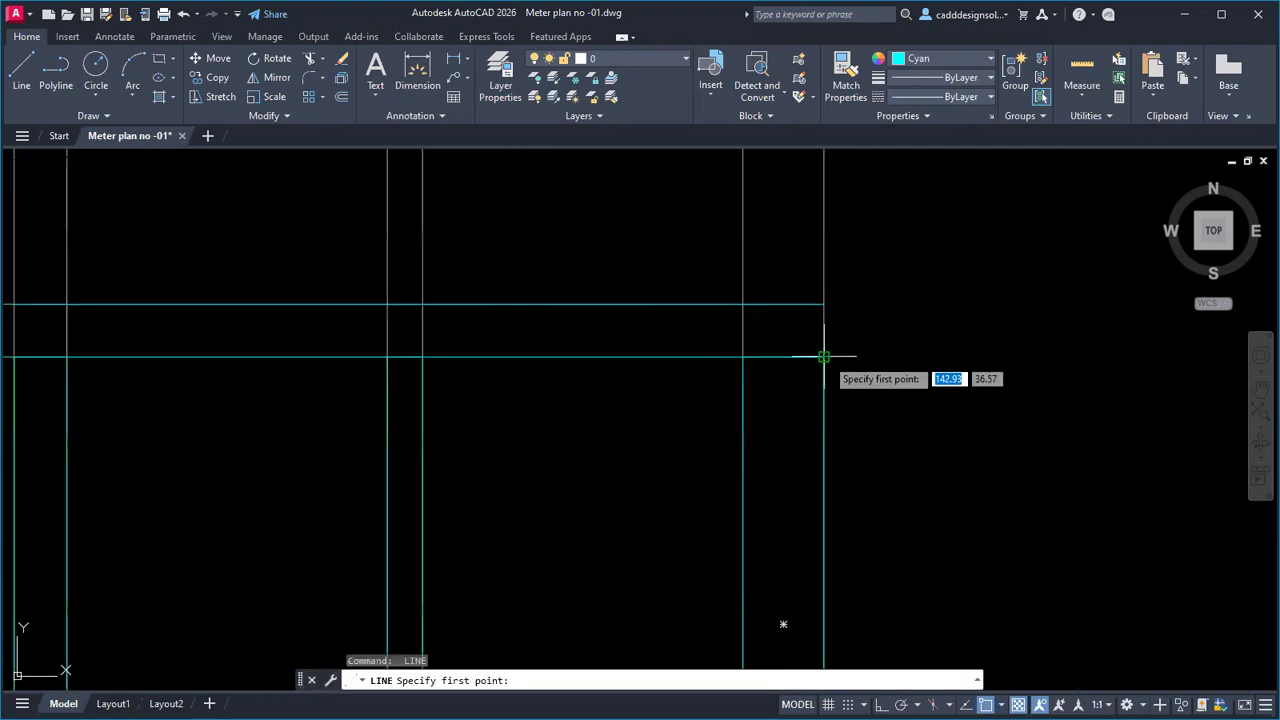
left_click(822, 356)
key("Escape")
scroll(870, 390, "down", 2)
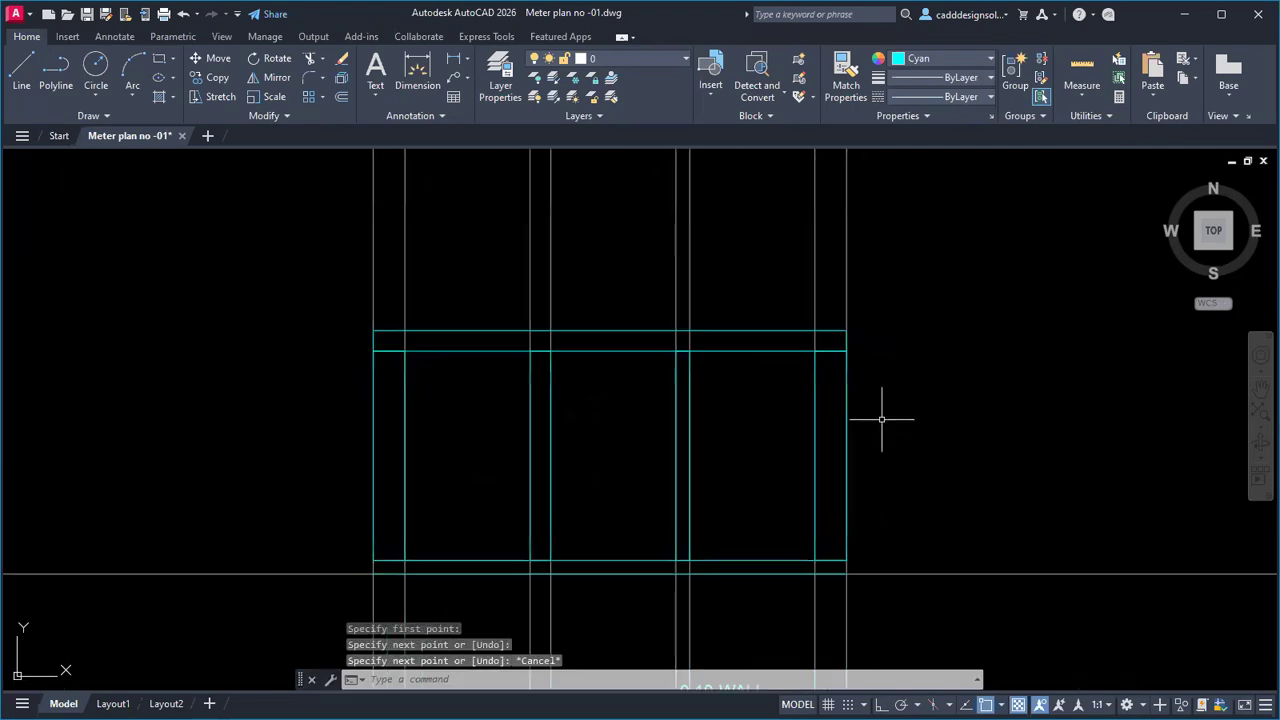
Step: Close both ends of the bottom slab with short vertical lines joining its two edges
scroll(830, 500, "up", 1)
key("Return")
scroll(822, 518, "up", 3)
left_click(821, 507)
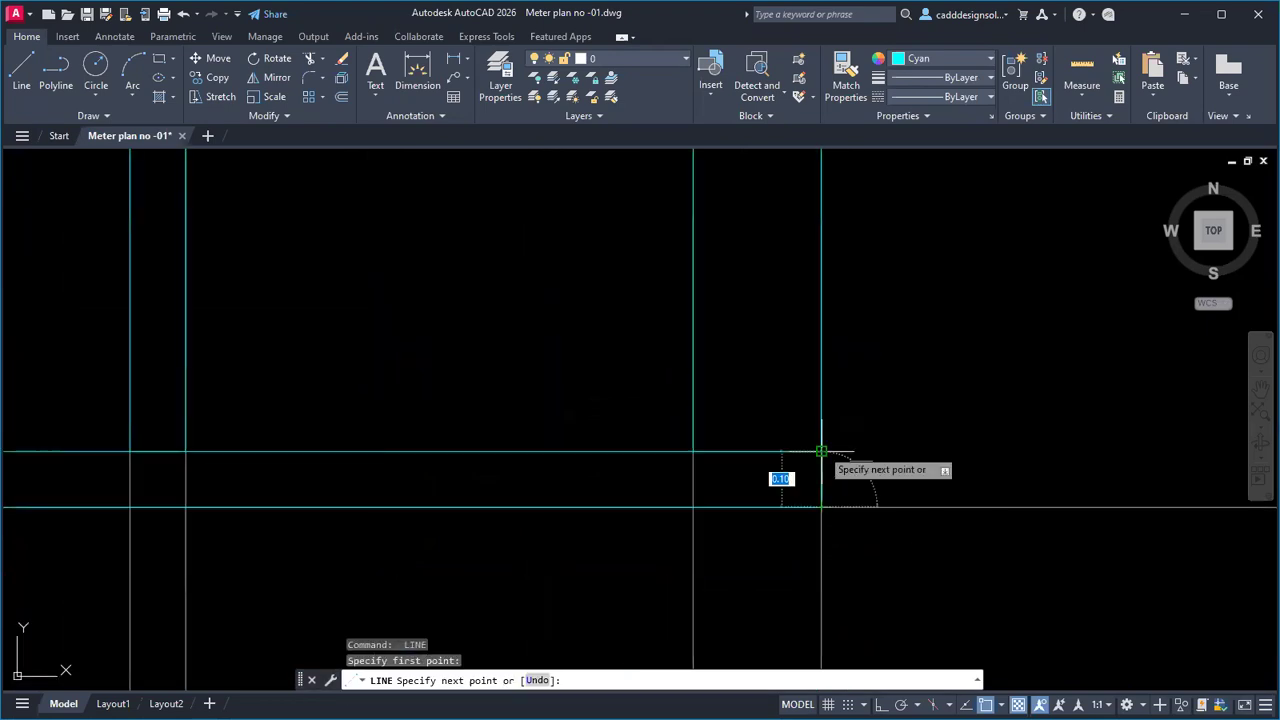
left_click(821, 451)
key("Escape")
scroll(848, 467, "down", 5)
key("space")
scroll(400, 478, "up", 5)
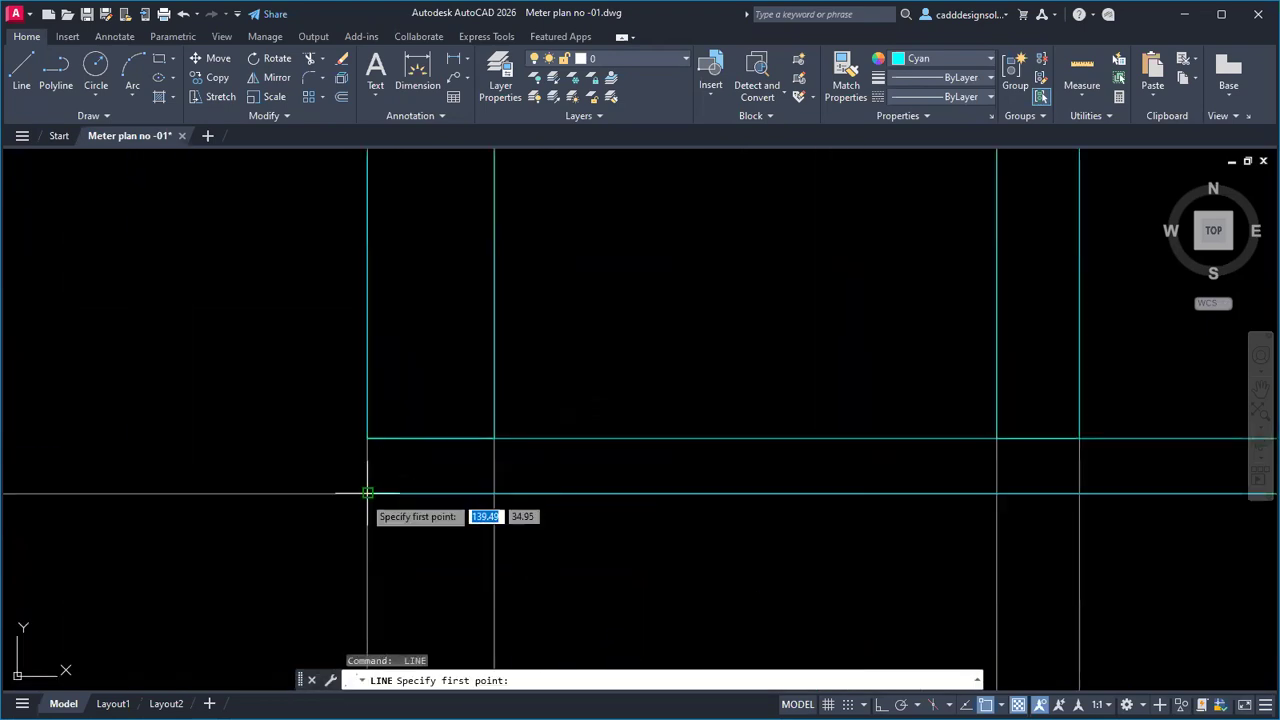
left_click(367, 493)
key("Escape")
scroll(476, 470, "down", 4)
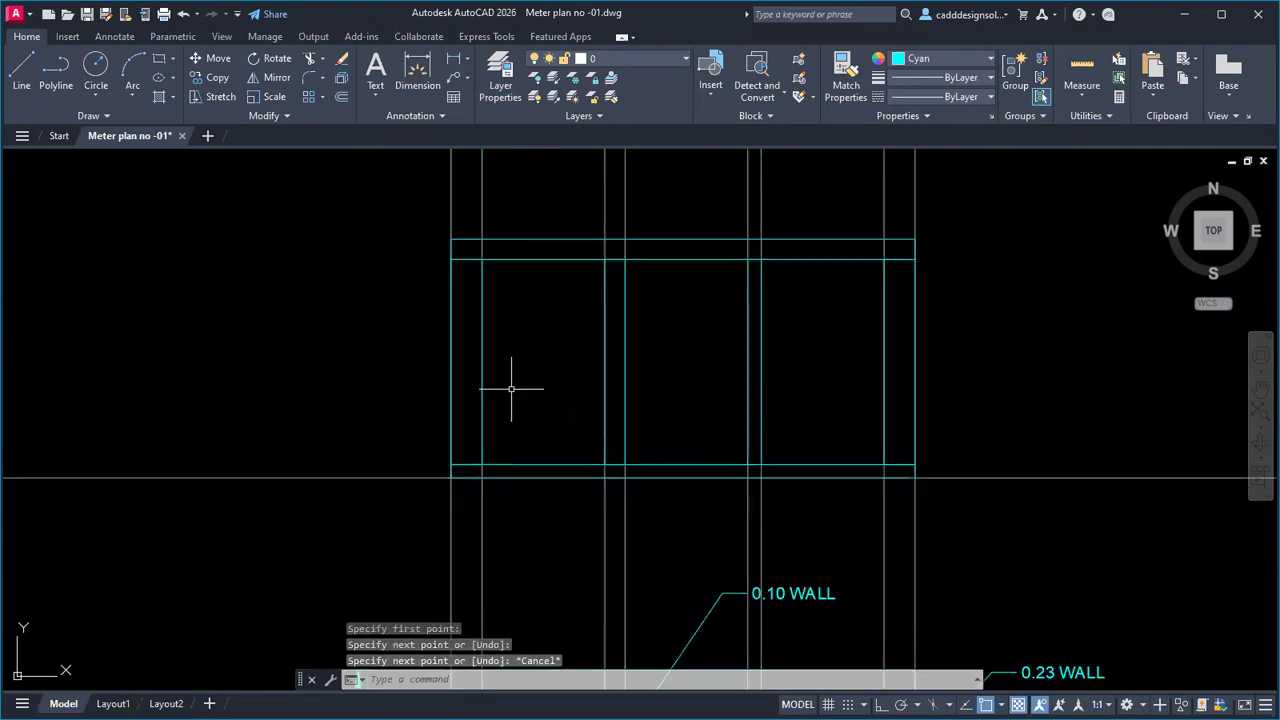
Step: Draw the inlet pipe as a rectangle about 0.51 by 0.12 across the upper part of the section's left side wall
middle_click_drag(574, 331, 673, 430)
type("REC")
key("Return")
scroll(640, 400, "up", 2)
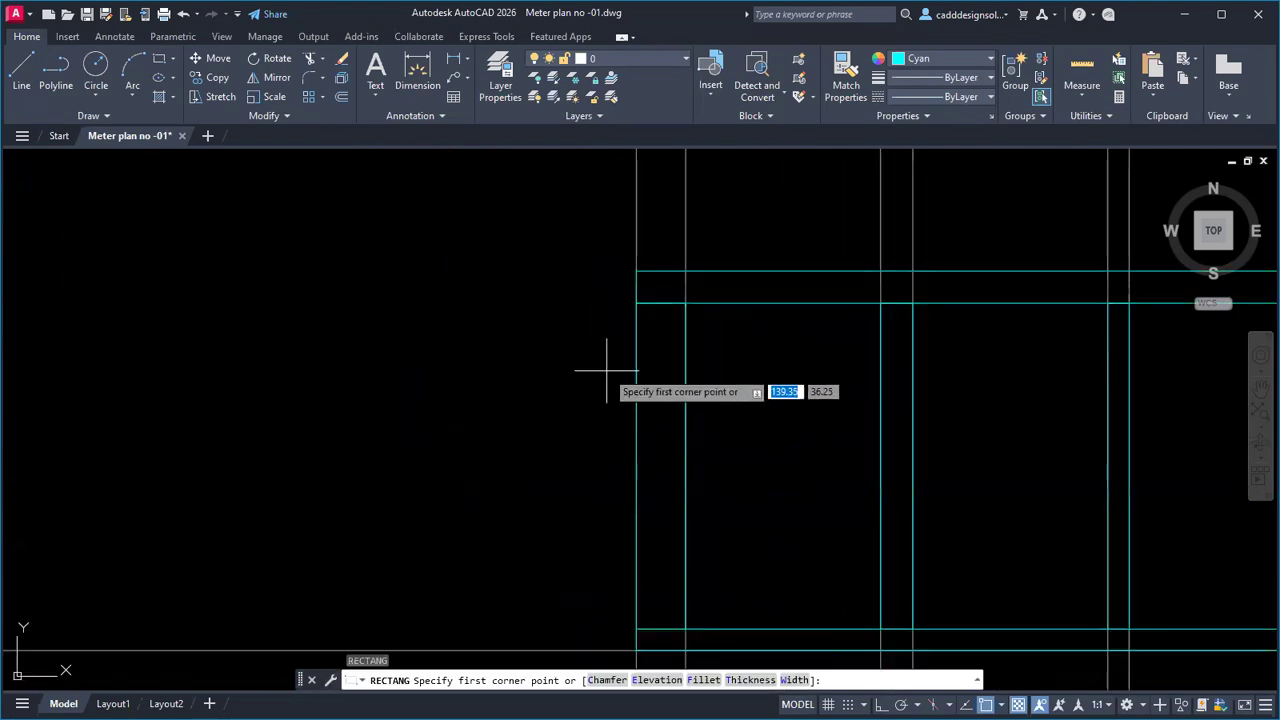
left_click(601, 379)
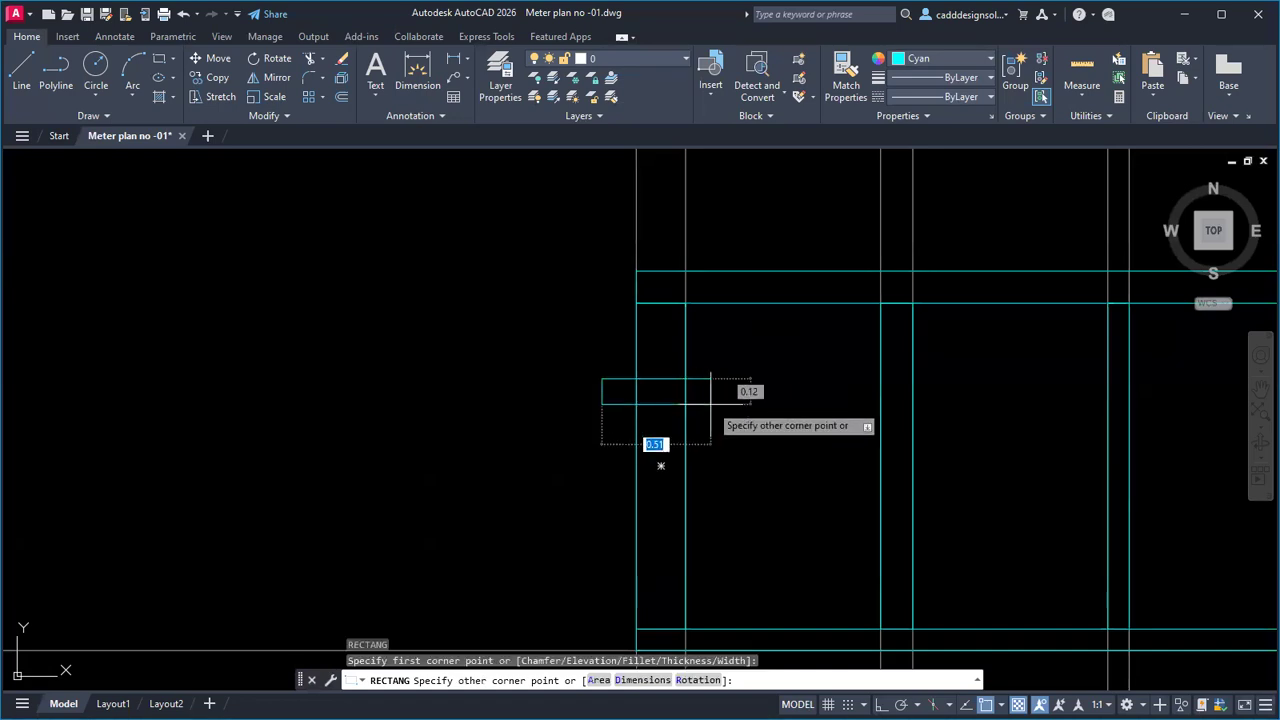
left_click(710, 404)
Step: Copy the inlet pipe rectangle to the right side wall, using the walls' inner bottom corners as base and destination points
type("co")
key("Return")
left_click(710, 391)
key("Return")
left_click(685, 629)
scroll(700, 590, "down", 4)
scroll(857, 580, "up", 4)
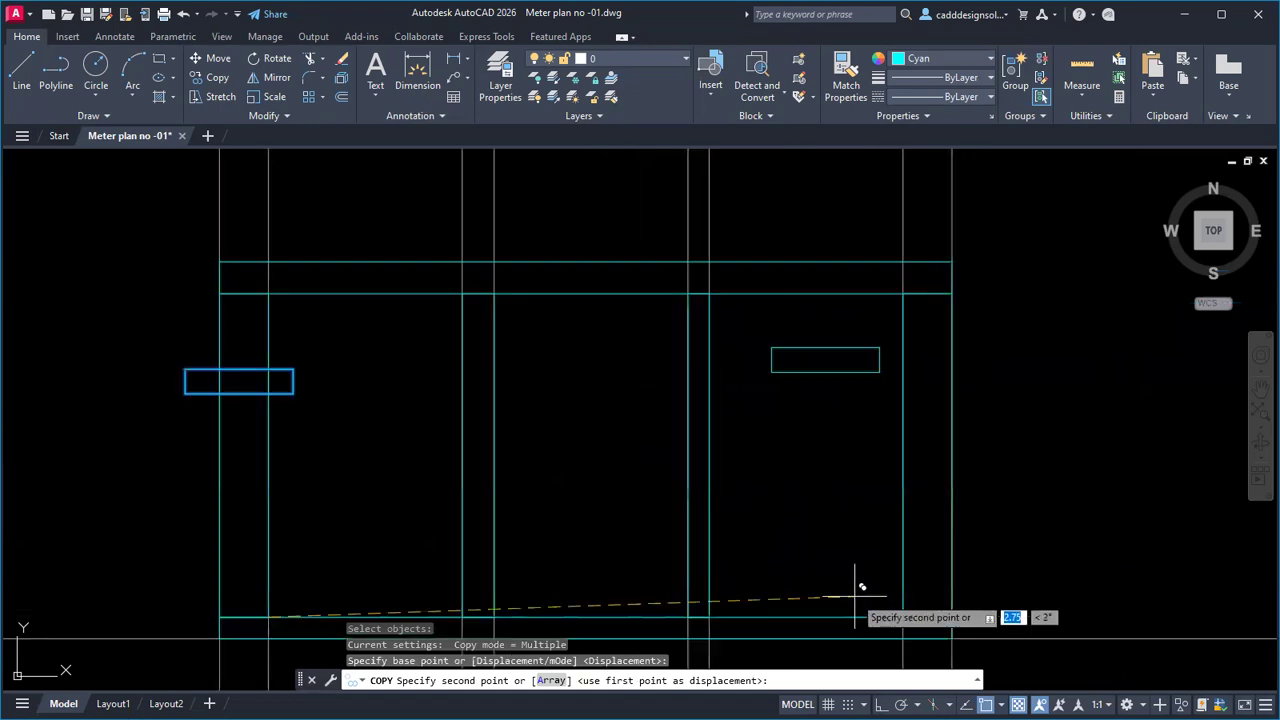
left_click(903, 617)
key("Escape")
Step: Shorten the copied outlet pipe by stretching its inner end to the rectangle's midpoint
left_click(845, 420)
left_click(829, 386)
left_click(819, 381)
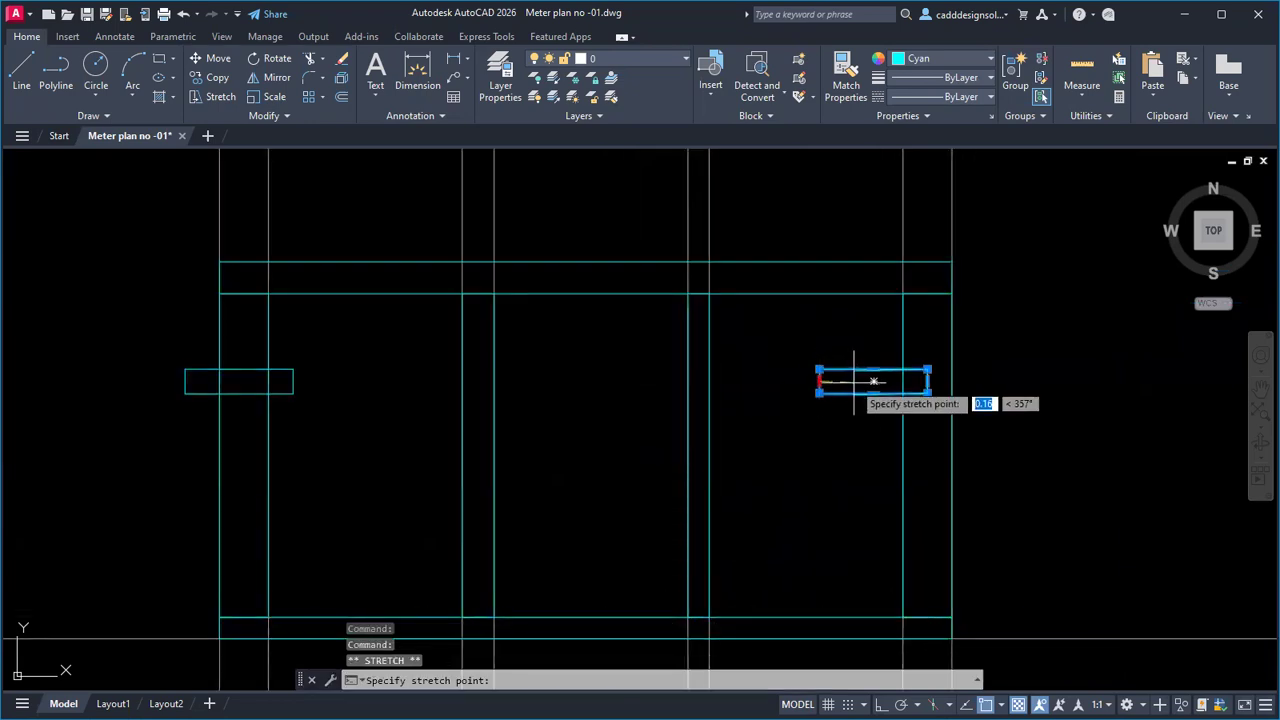
left_click(873, 381)
left_click(933, 372)
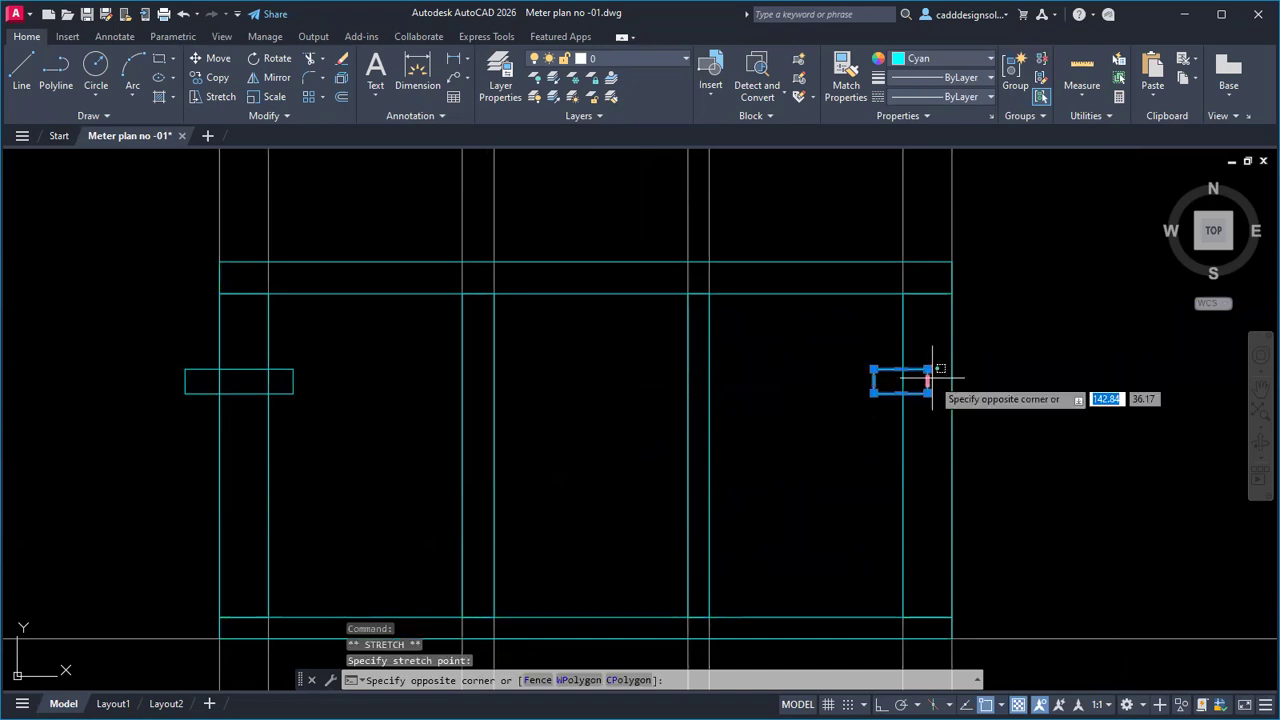
scroll(940, 384, "up", 1)
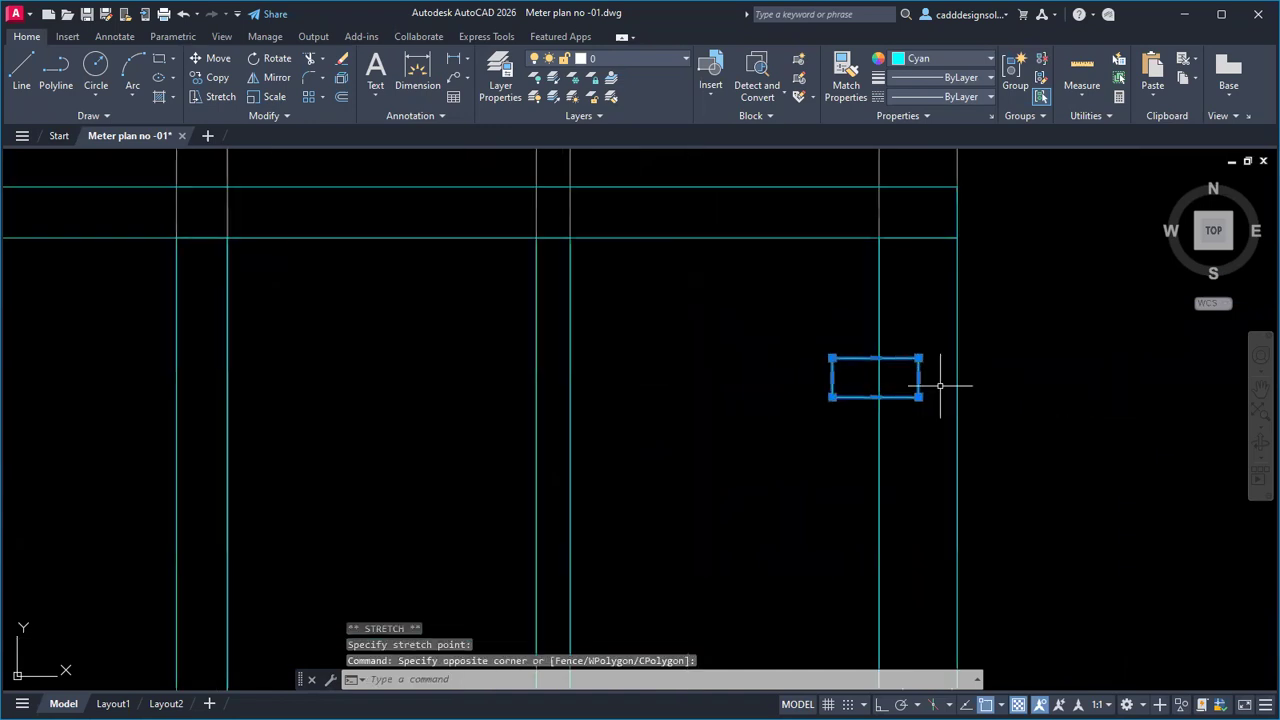
key("Escape")
key("Escape")
Step: Draw a vertical construction line through the outer end of the outlet pipe in the plan
scroll(1022, 401, "down", 4)
middle_click_drag(1035, 431, 936, 347)
scroll(943, 495, "up", 1)
type("XL")
key("Return")
type("V")
key("Return")
scroll(918, 495, "up", 4)
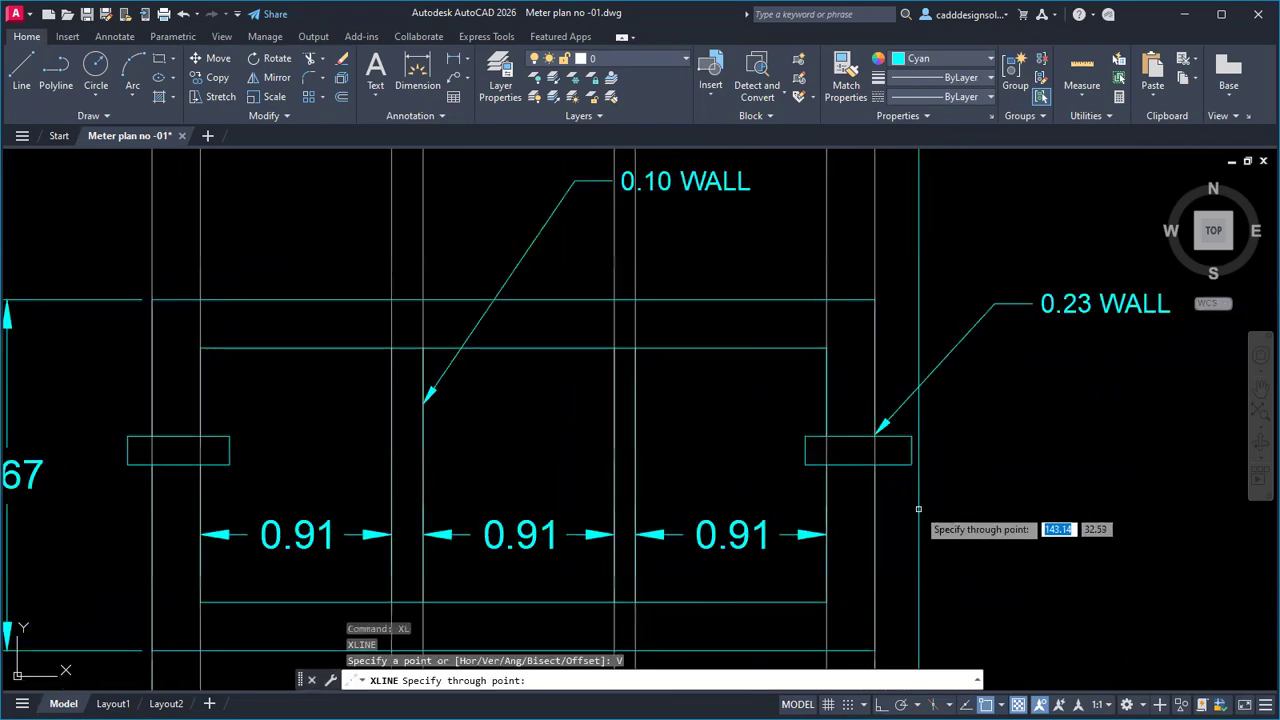
scroll(912, 463, "down", 4)
key("Escape")
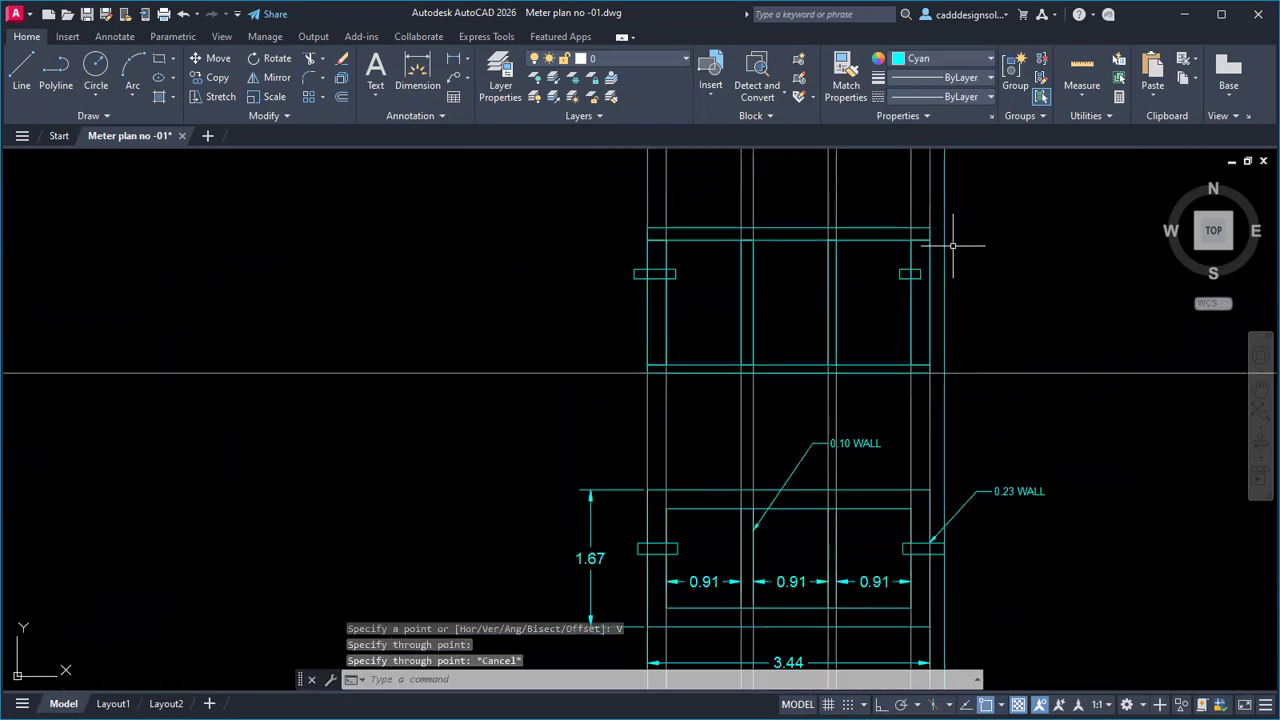
Step: Stretch the outlet pipe's outer end in the section to the projected construction line, and erase that line
scroll(911, 379, "up", 4)
left_click(838, 380)
left_click(830, 338)
left_click(836, 337)
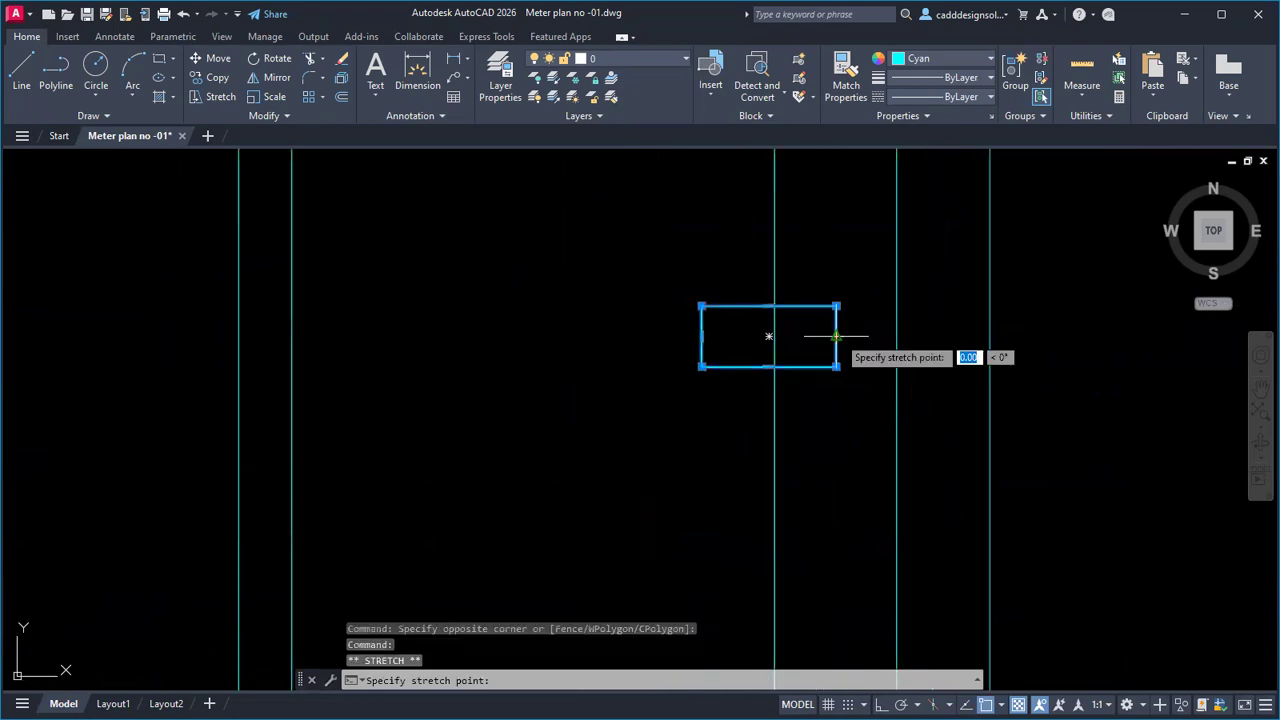
left_click(989, 337)
left_click(1130, 448)
left_click(980, 437)
key("Delete")
scroll(980, 433, "down", 3)
Step: Trim the side wall lines running through the outlet and inlet pipes in the section
type("tr")
key("Return")
left_click_drag(960, 395, 890, 399)
scroll(953, 424, "down", 1)
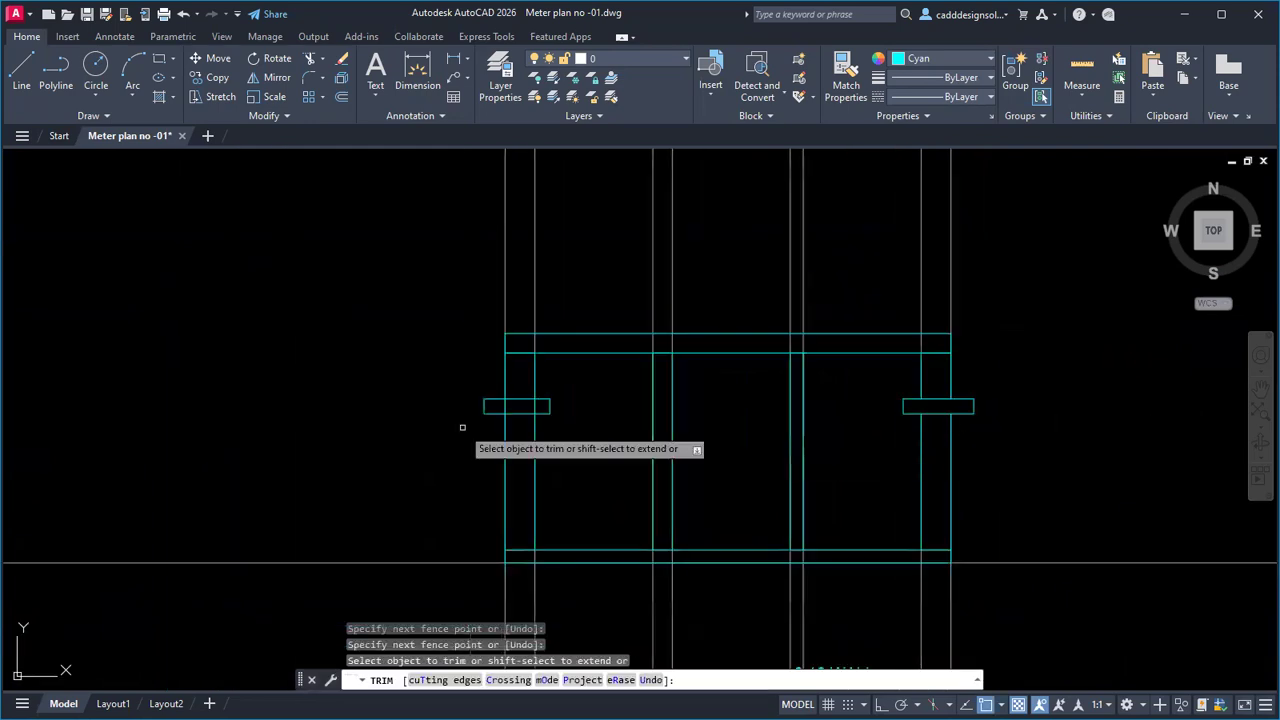
scroll(546, 408, "up", 2)
left_click_drag(541, 398, 446, 397)
scroll(571, 409, "down", 3)
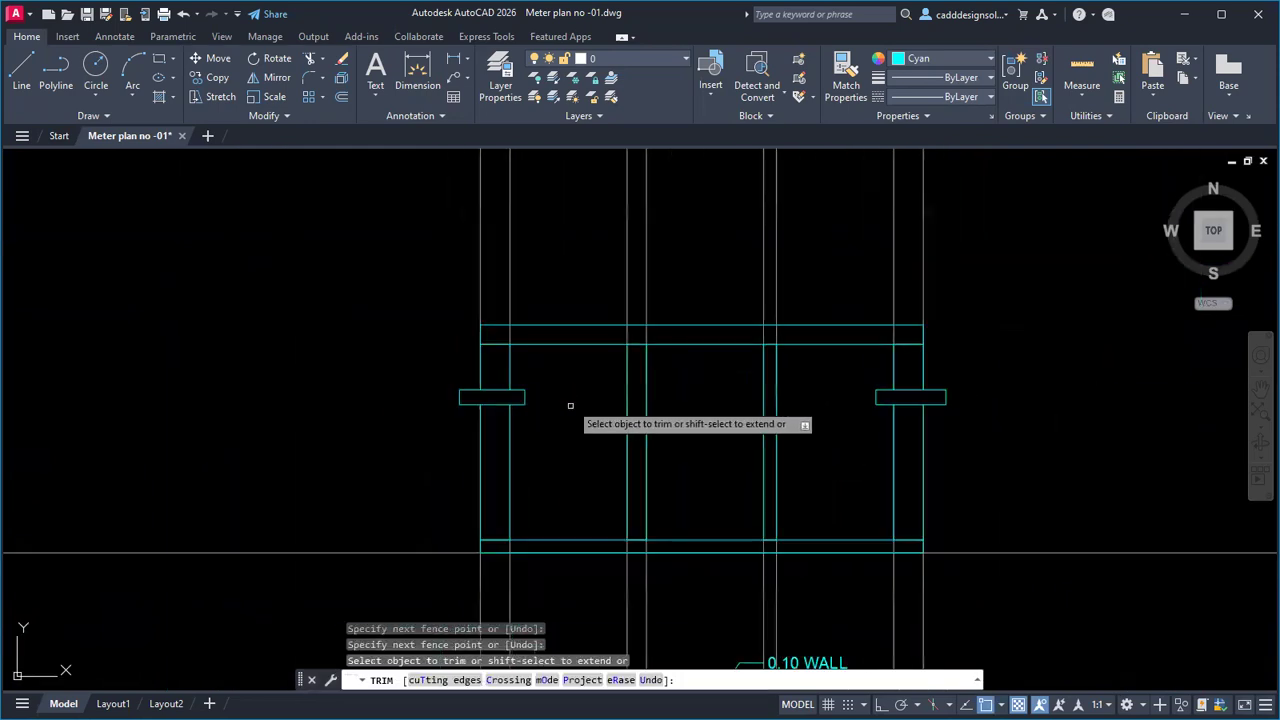
scroll(568, 504, "up", 5)
key("Escape")
Step: Draw a vertical construction line through the outer end of the inlet pipe in the plan
type("X")
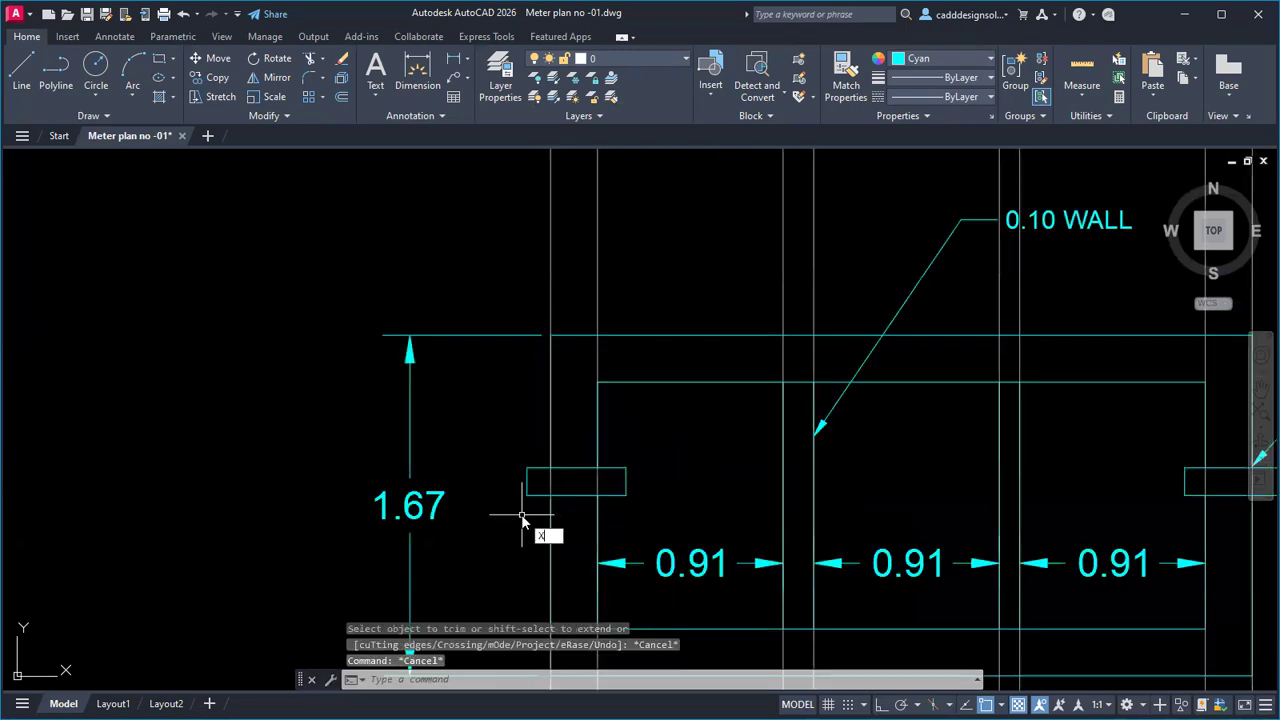
type("L")
key("Return")
type("V")
key("Return")
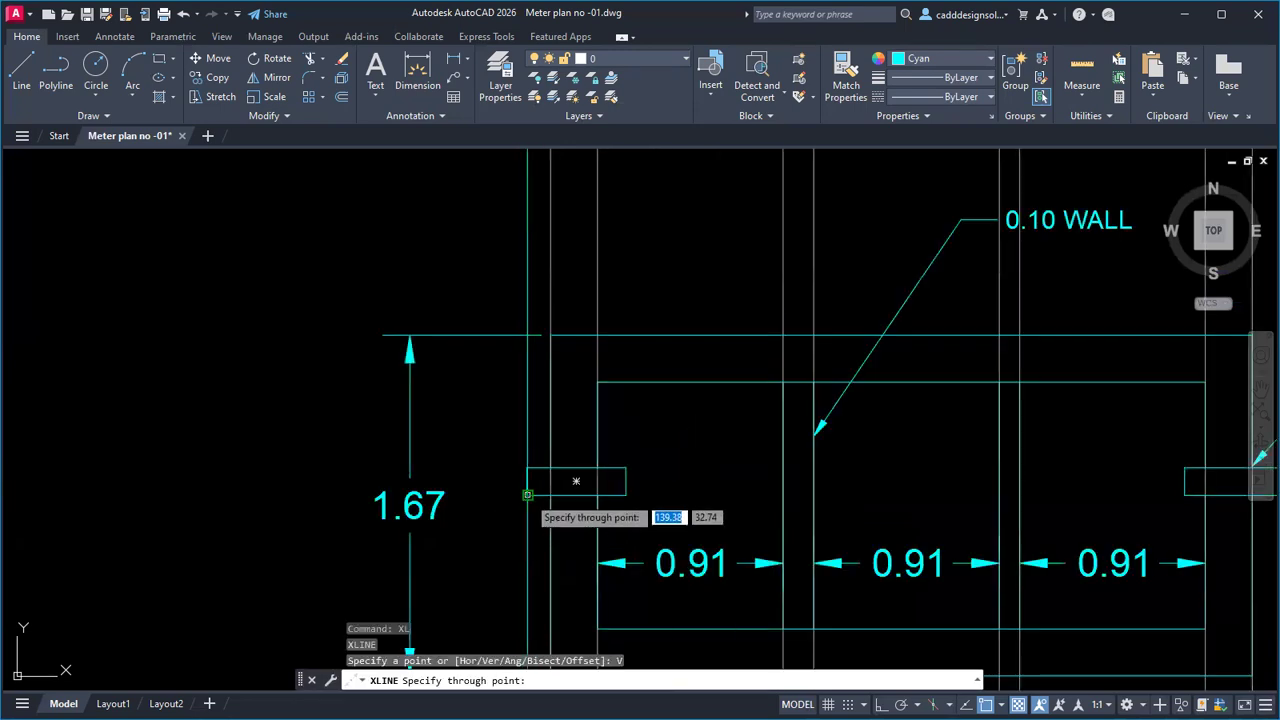
left_click(527, 494)
key("Escape")
key("Escape")
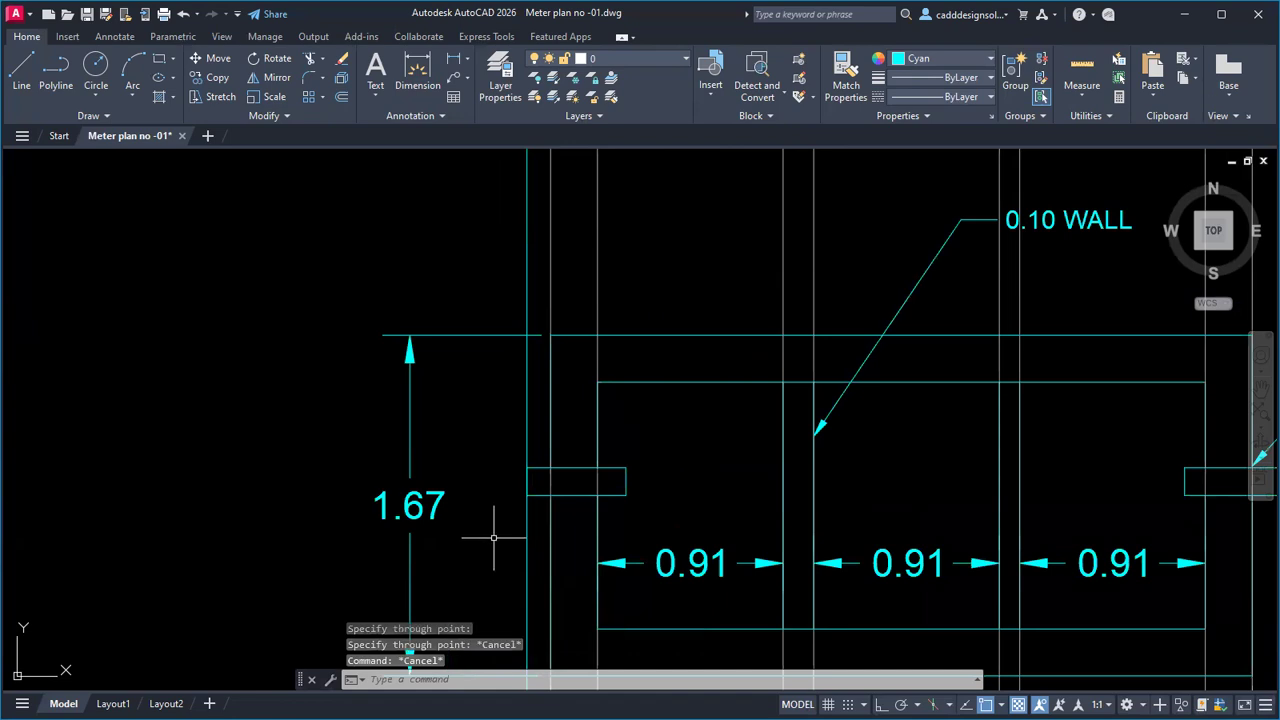
scroll(510, 494, "down", 2)
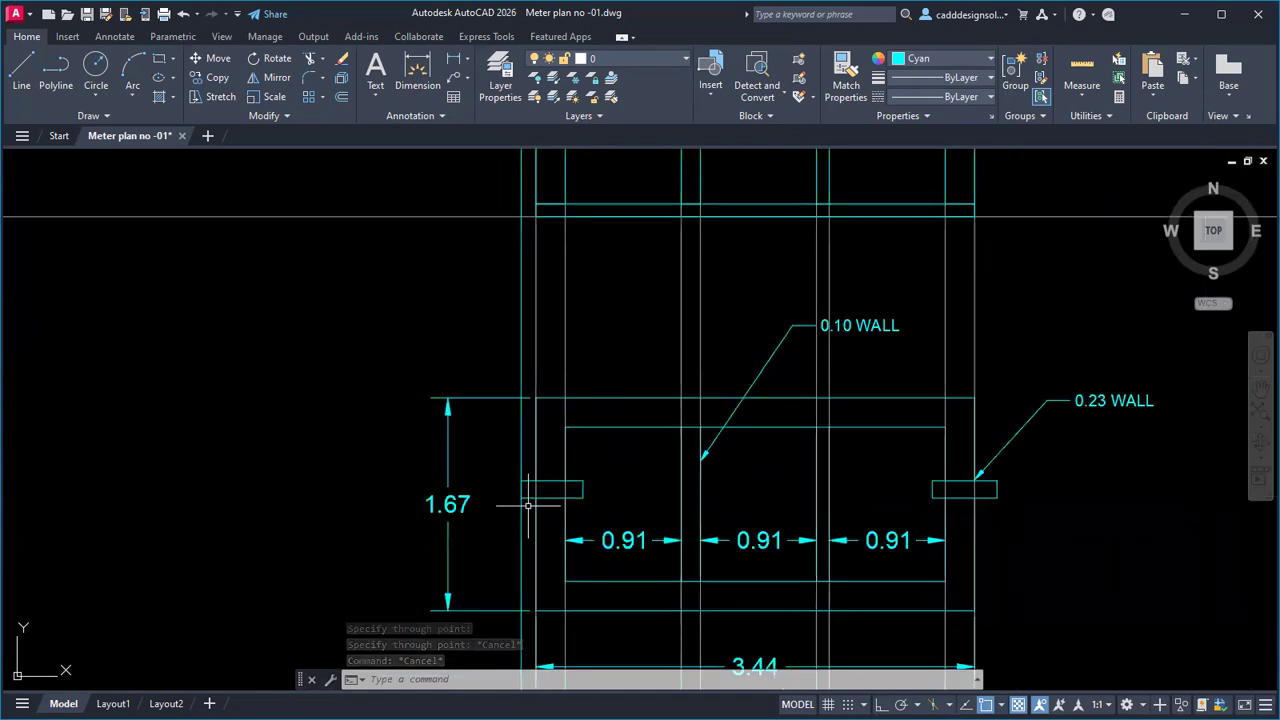
Step: Stretch the inlet pipe's outer end in the section to the projected construction line, and erase that line
middle_click_drag(555, 375, 575, 630)
scroll(548, 350, "up", 8)
left_click(523, 357)
left_click(480, 371)
left_click(497, 350)
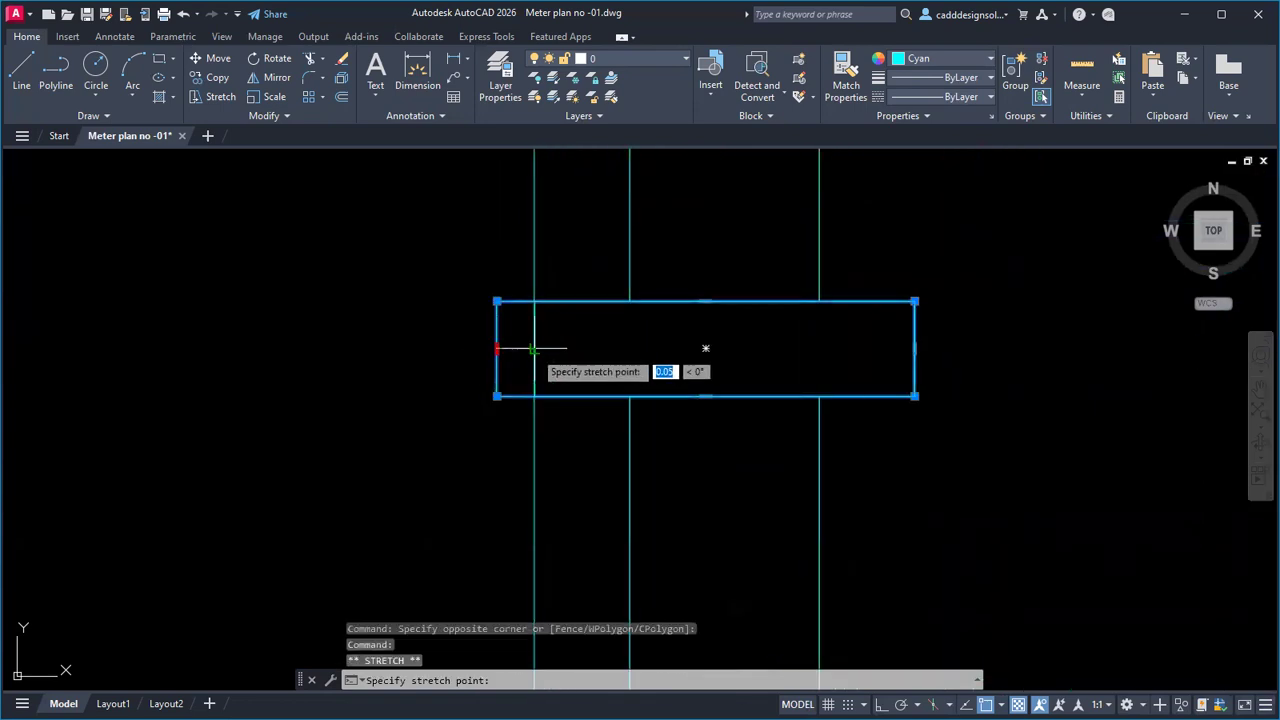
left_click(535, 350)
key("Escape")
left_click(506, 468)
key("Delete")
scroll(494, 420, "down", 8)
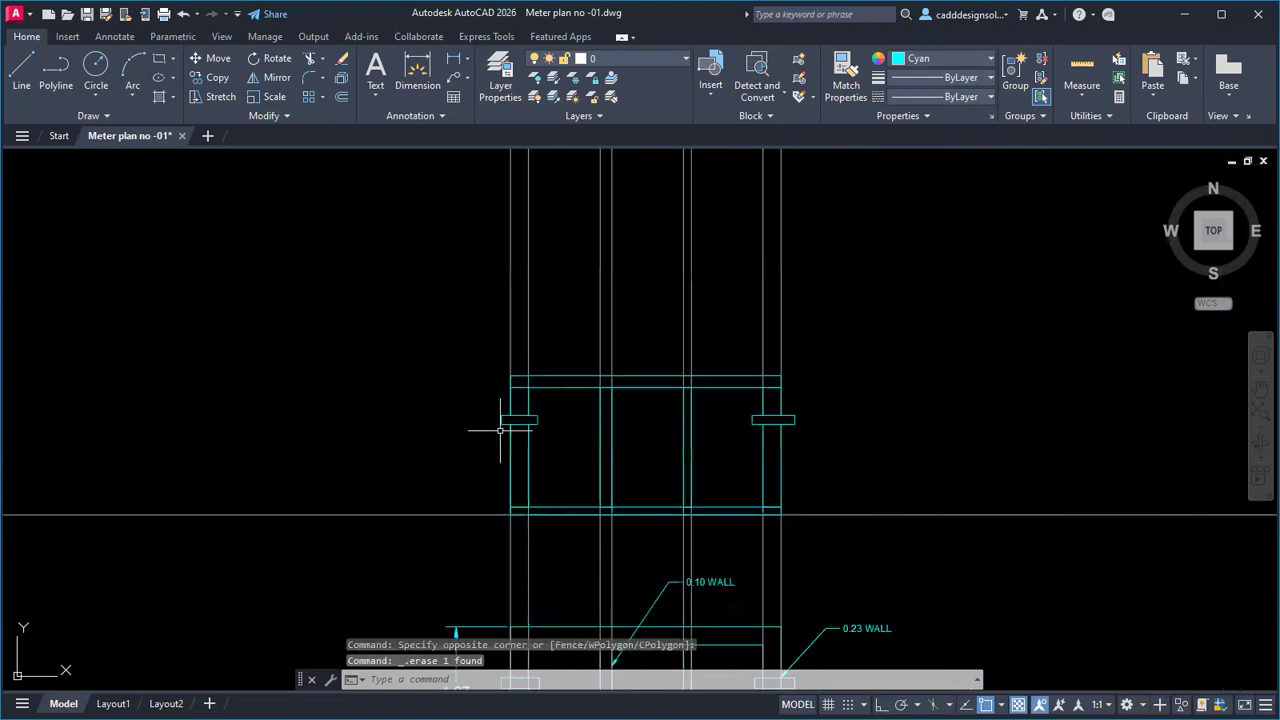
mouse_move(568, 457)
middle_mouse_down()
mouse_move(547, 384)
mouse_move(525, 376)
middle_mouse_up()
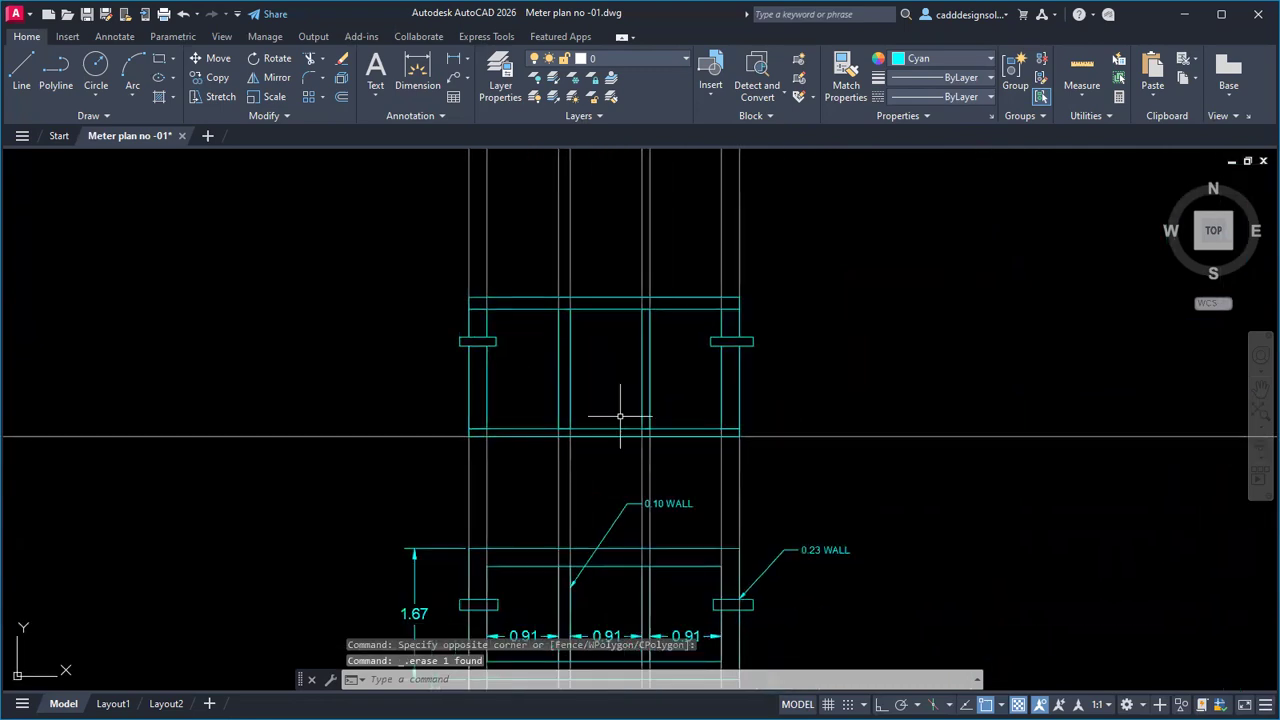
Step: Trim the vertical construction lines where they cross the section's bottom and top slabs
type("tr")
key("Return")
scroll(700, 423, "up", 5)
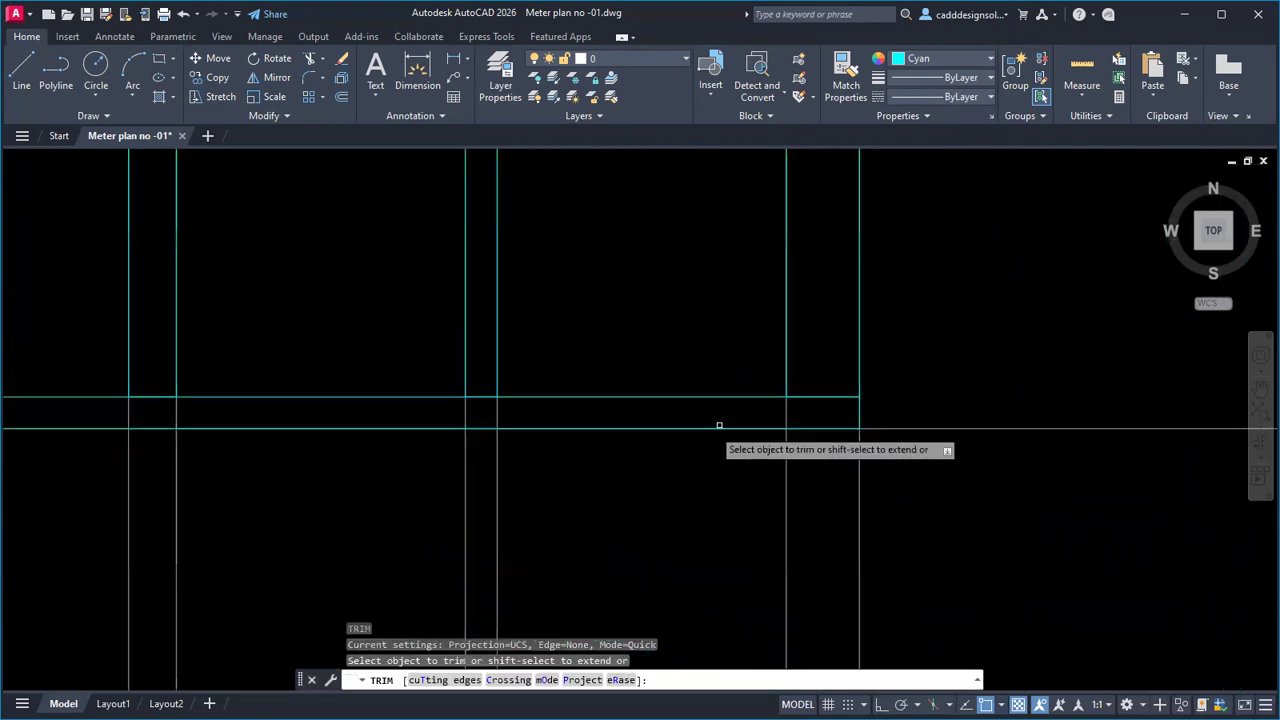
left_click(806, 407)
middle_click_drag(355, 413, 858, 425)
left_click(330, 426)
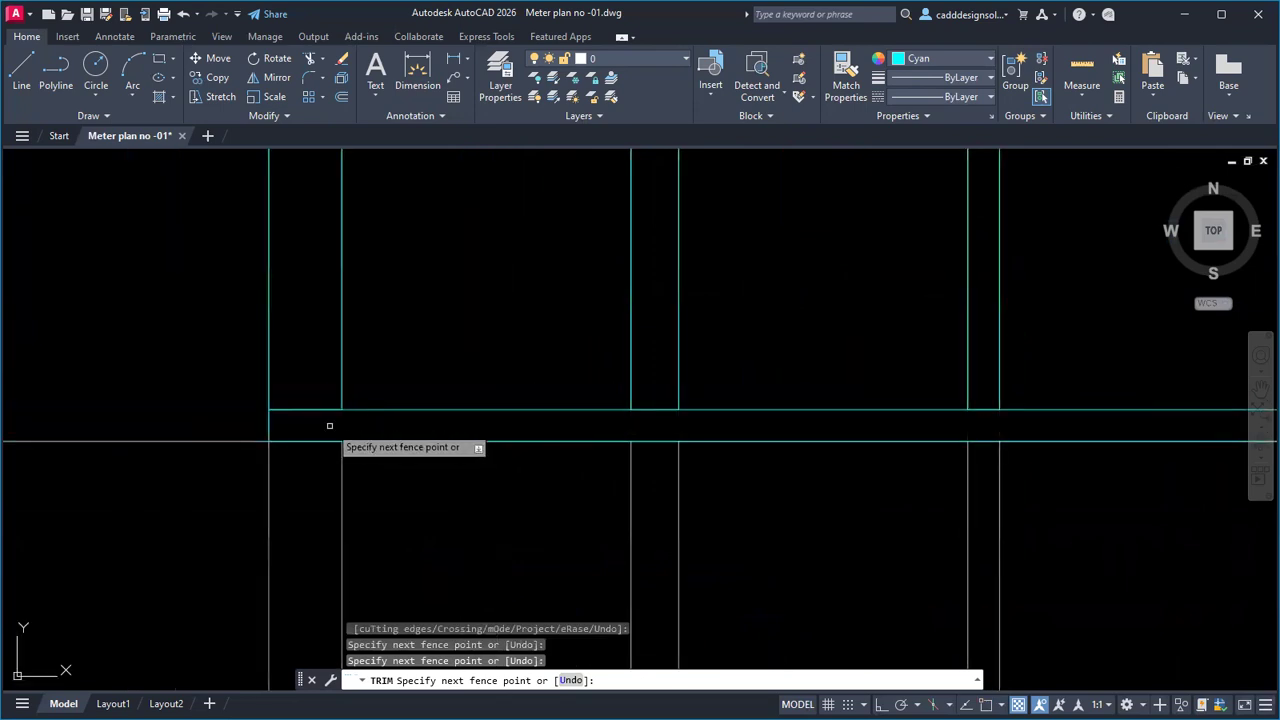
scroll(388, 493, "down", 6)
scroll(614, 348, "up", 4)
left_click(614, 351)
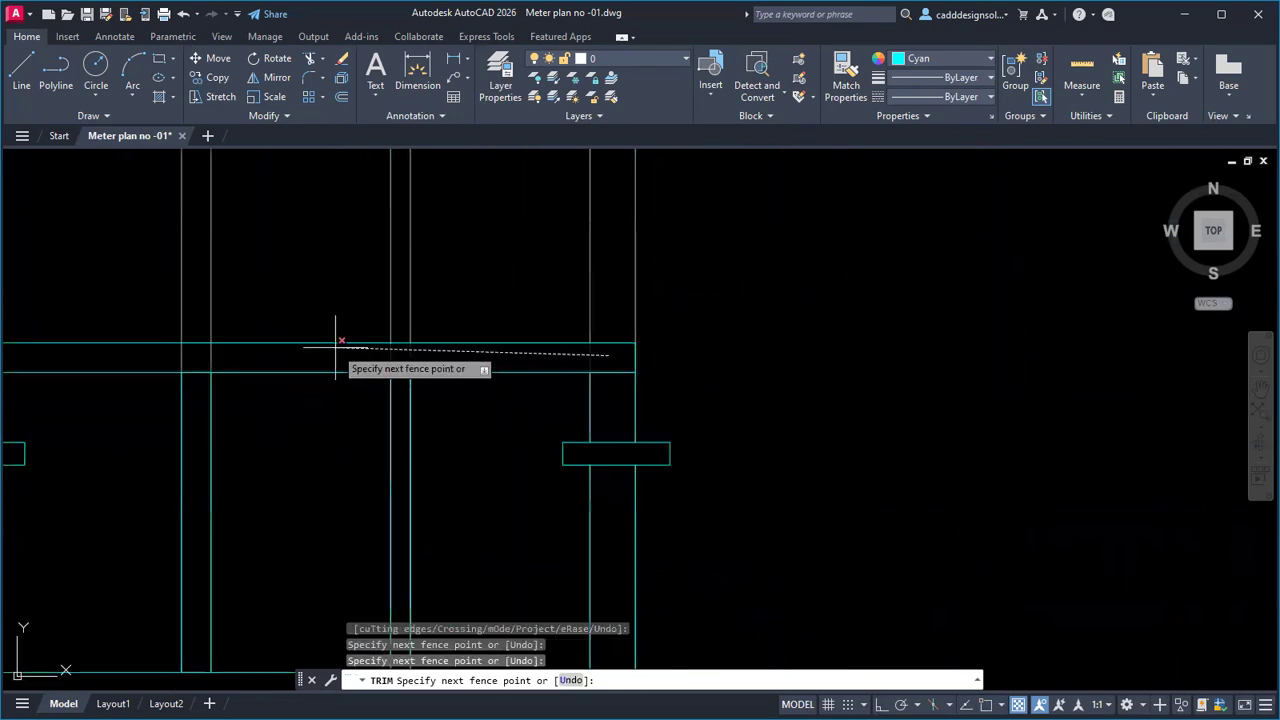
middle_click_drag(340, 331, 757, 392)
left_click(674, 391)
key("Return")
scroll(763, 466, "down", 3)
middle_click_drag(763, 466, 586, 420)
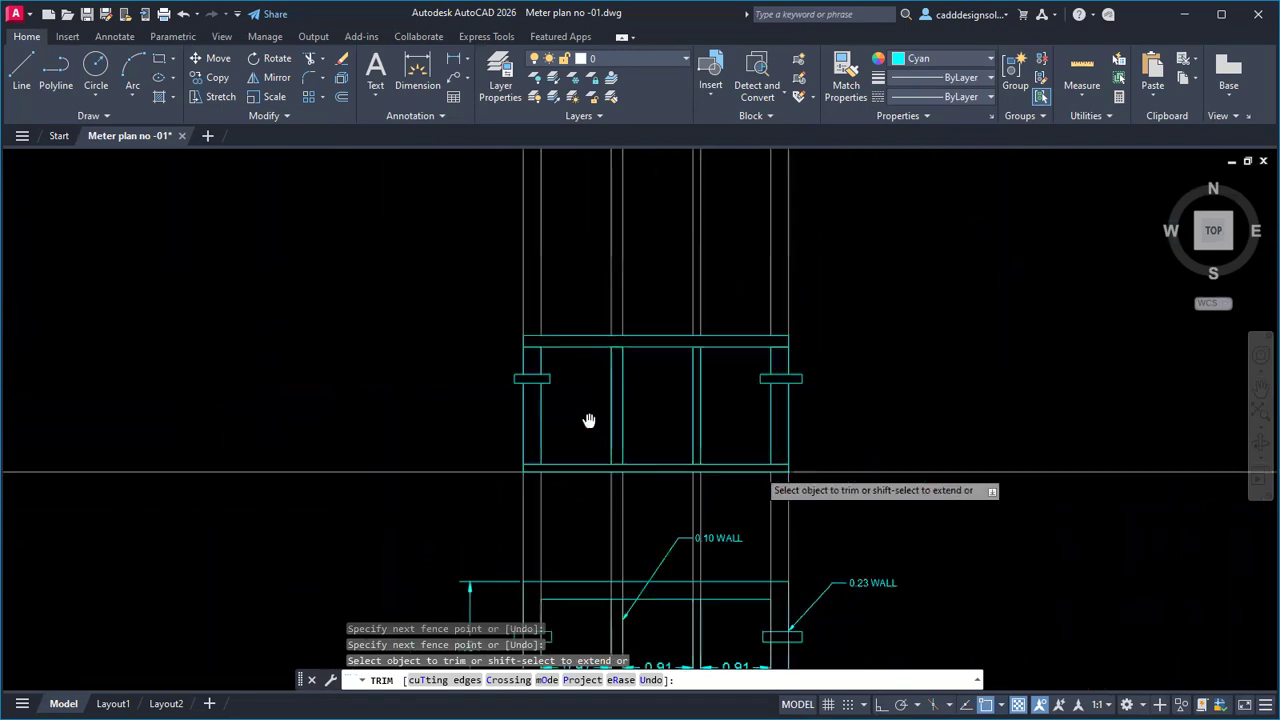
key("Escape")
key("Escape")
type("h")
key("Return")
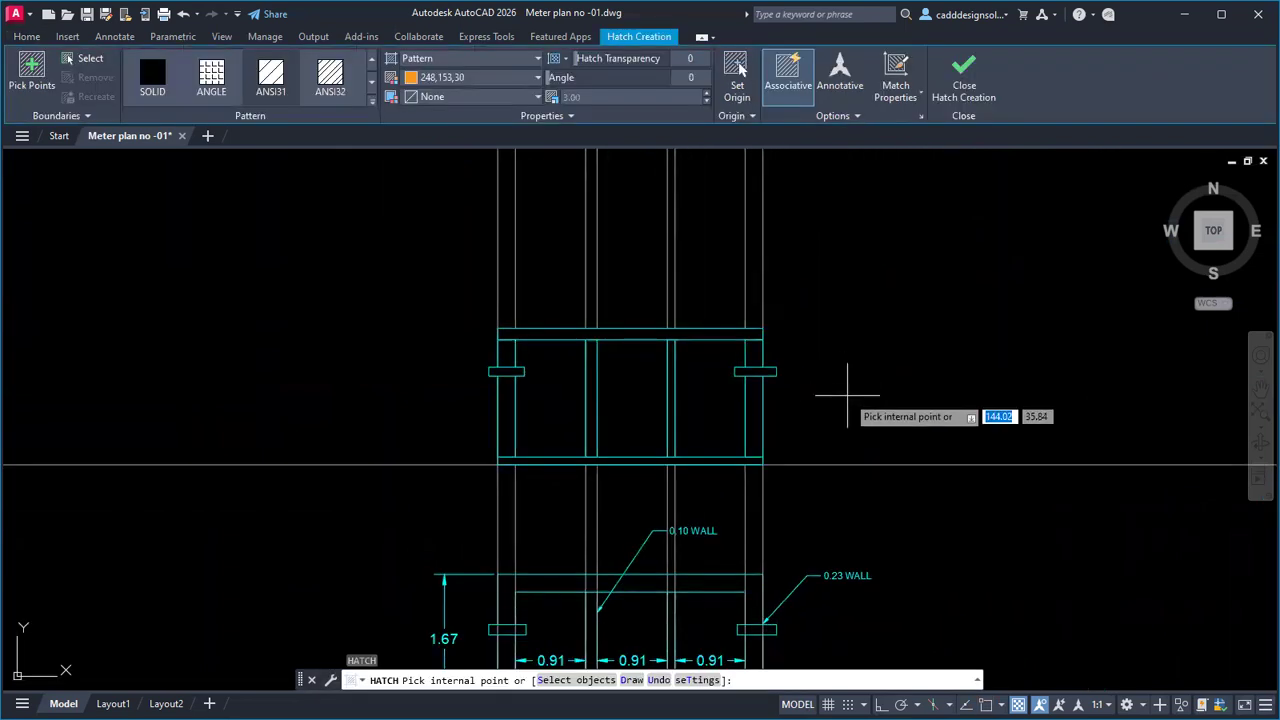
key("Escape")
Step: Check the left partition's bottom gap in the PDF, and offset the bottom slab's top edge 0.60 upward
key("alt+Tab")
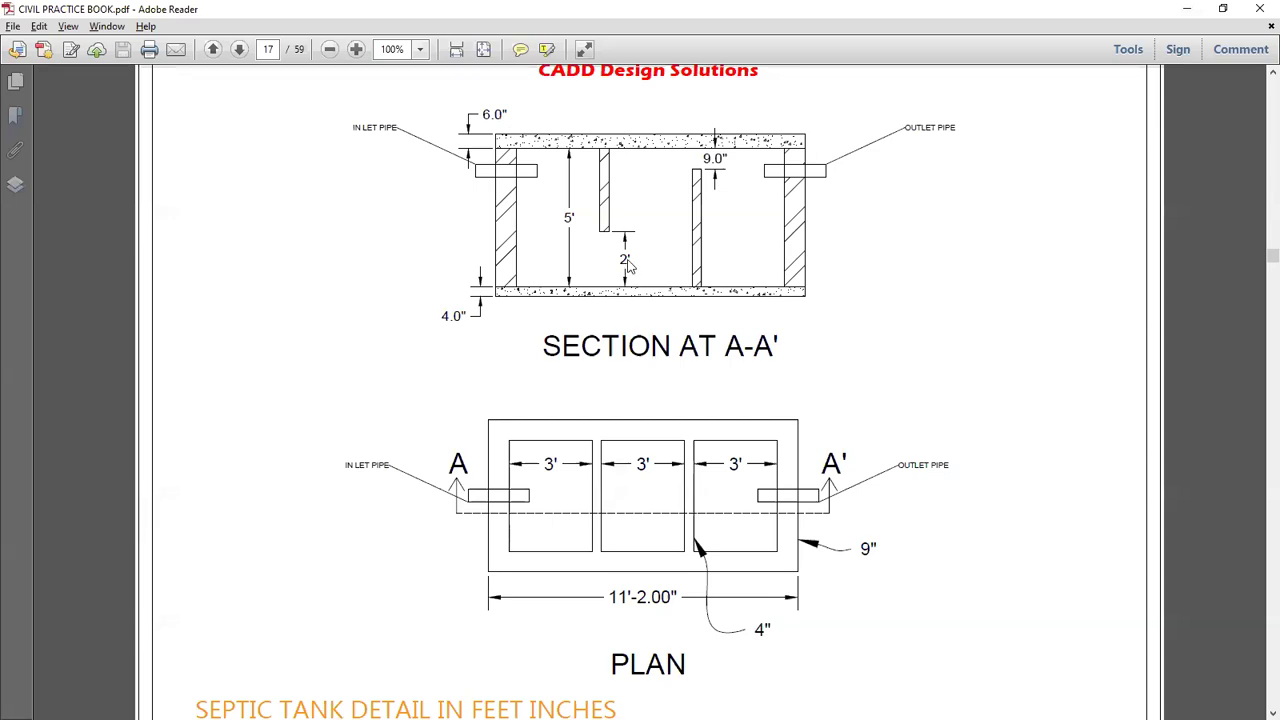
key("alt+Tab")
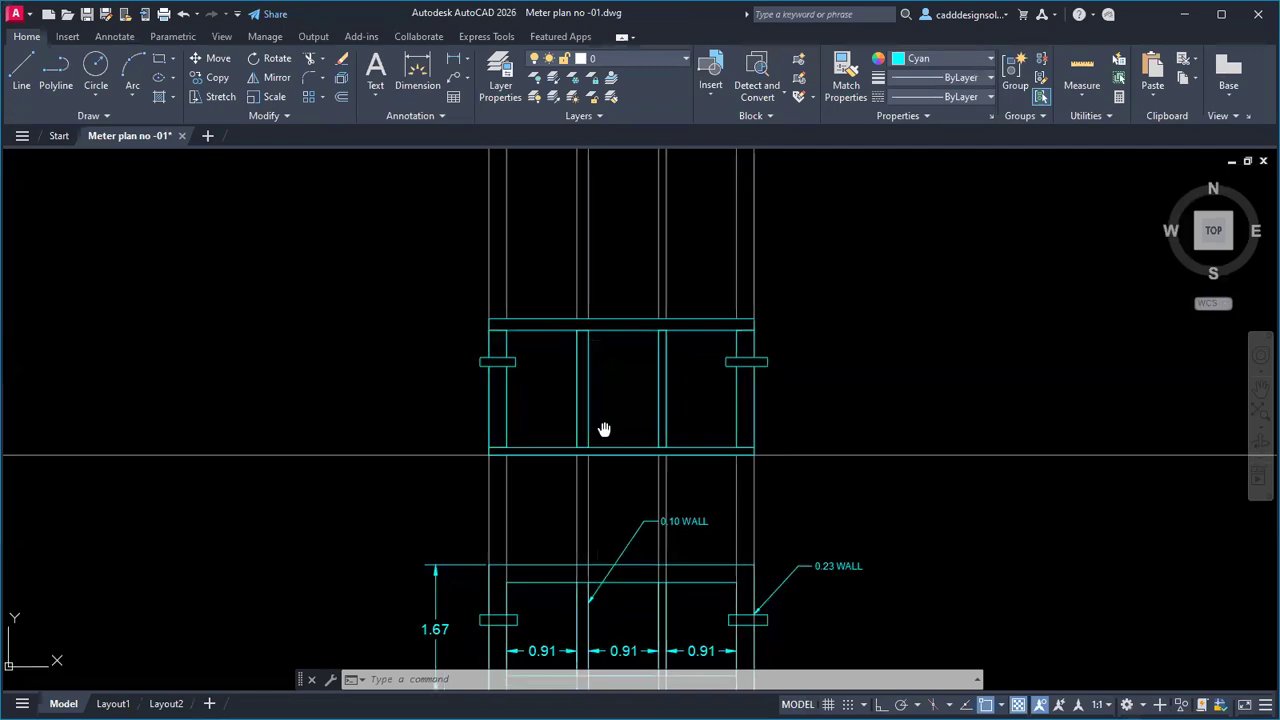
key("Escape")
type("O")
key("Return")
type("0.60")
key("Return")
scroll(596, 449, "up", 2)
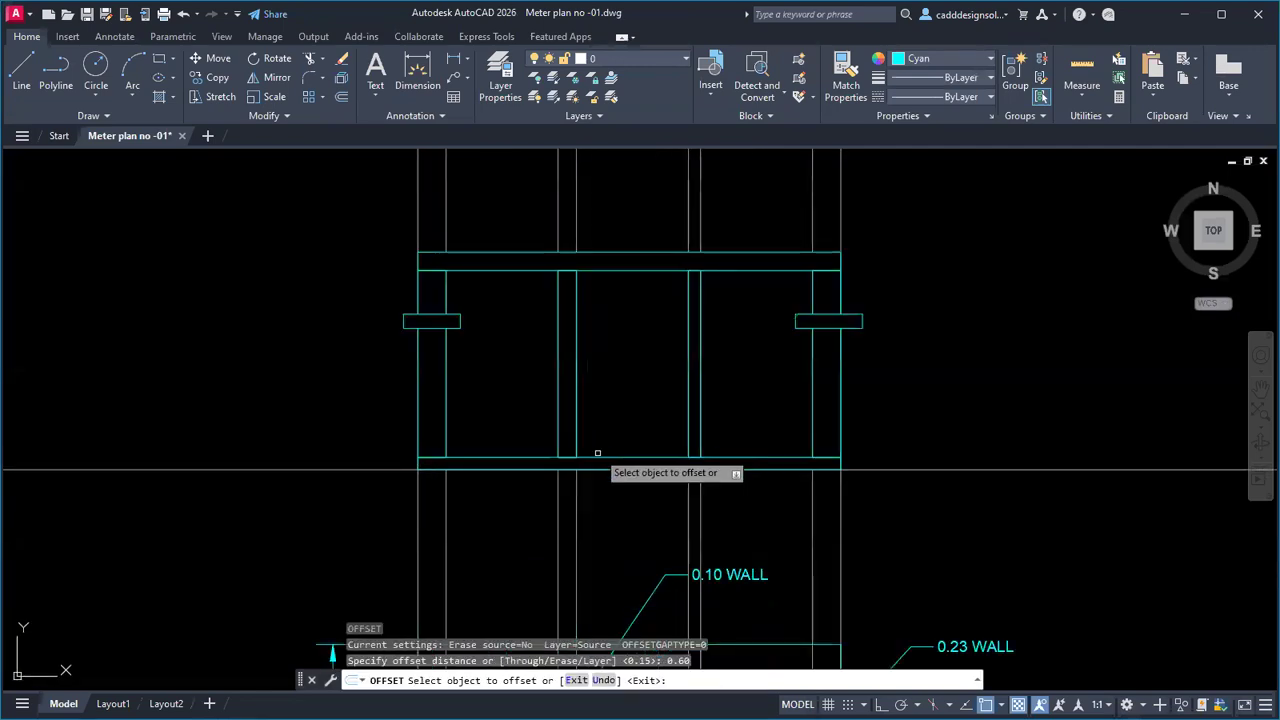
left_click(598, 458)
left_click(600, 400)
Step: Check the right partition's top gap in the PDF, and offset the top slab's underside downward to mark it
key("alt+Tab")
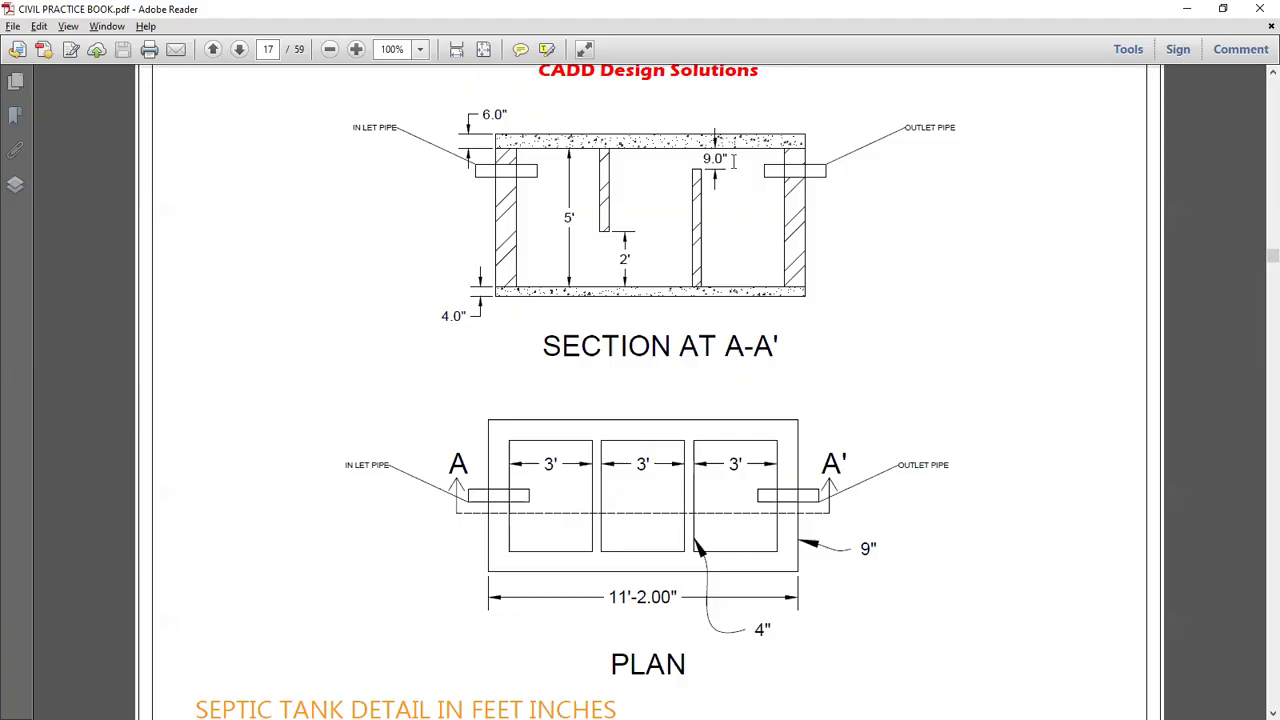
key("alt+Tab")
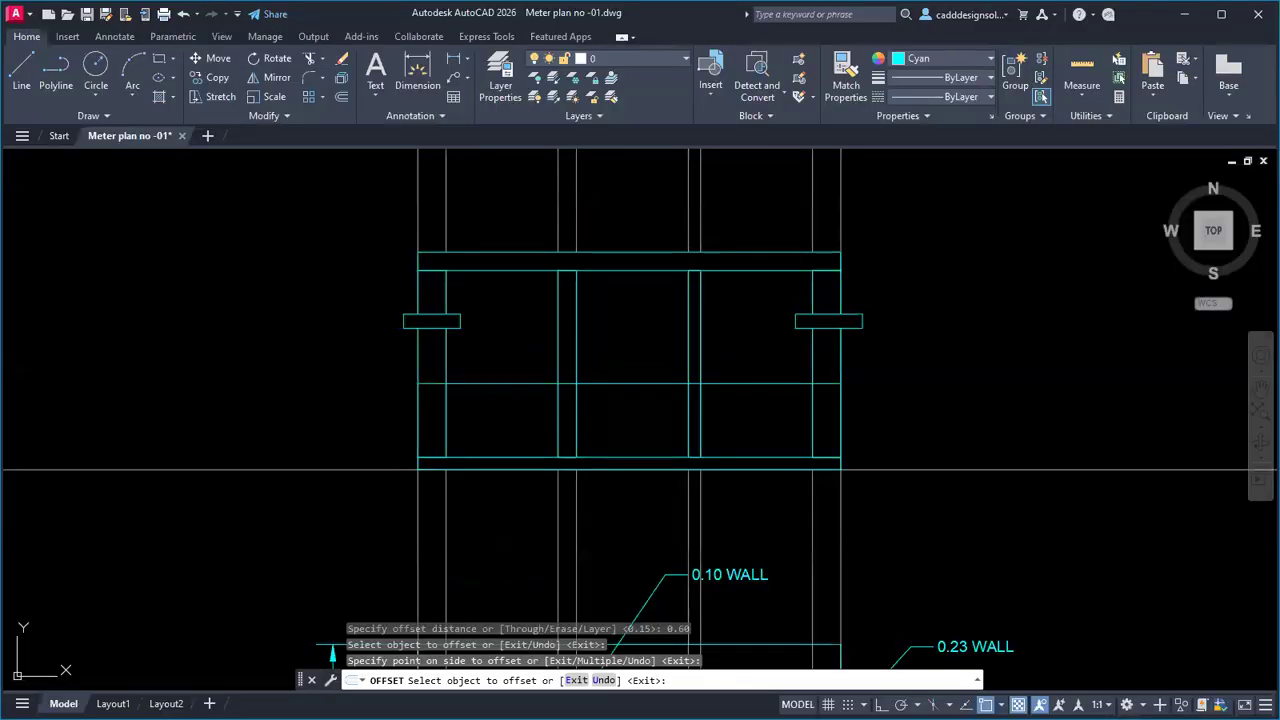
left_click(728, 270)
left_click(728, 300)
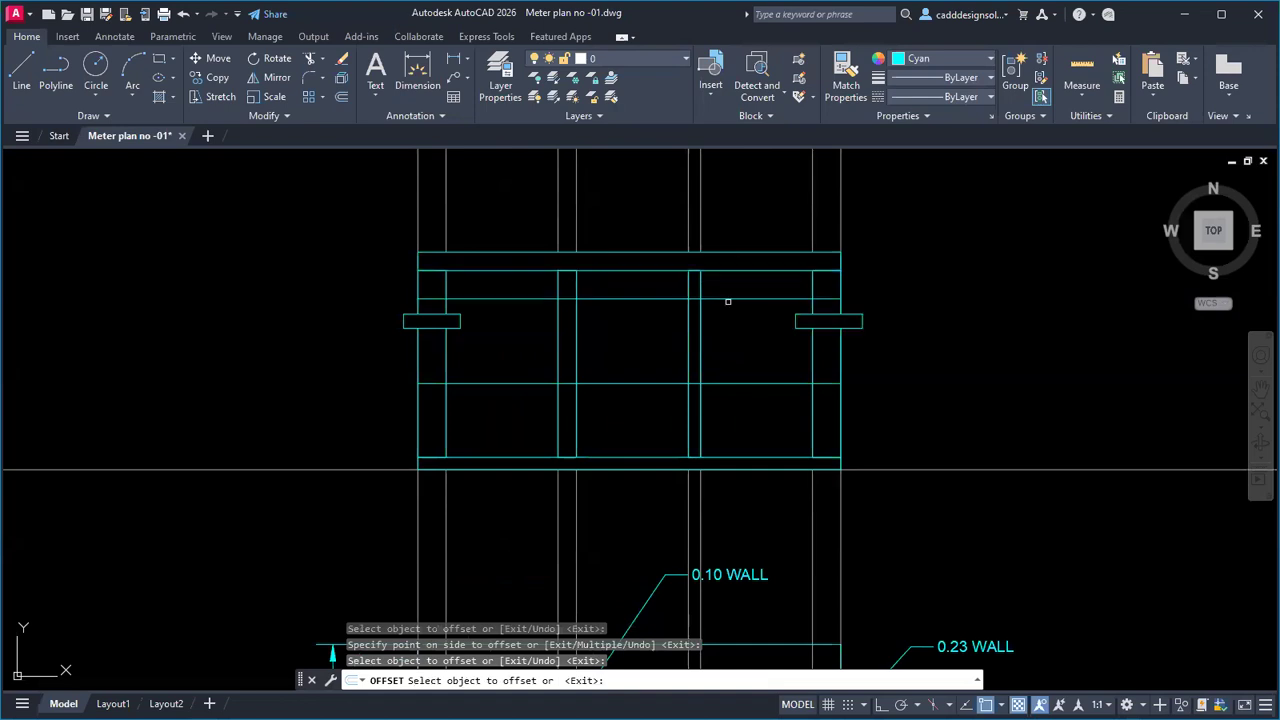
Step: Trim away the lower part of the section's left partition wall below the lower horizontal line
key("Escape")
key("Escape")
type("tr")
key("Return")
left_click(632, 415)
left_click(533, 421)
Step: Trim the two horizontal guide lines out of all three compartments and cut the right partition above the upper line
left_click(531, 421)
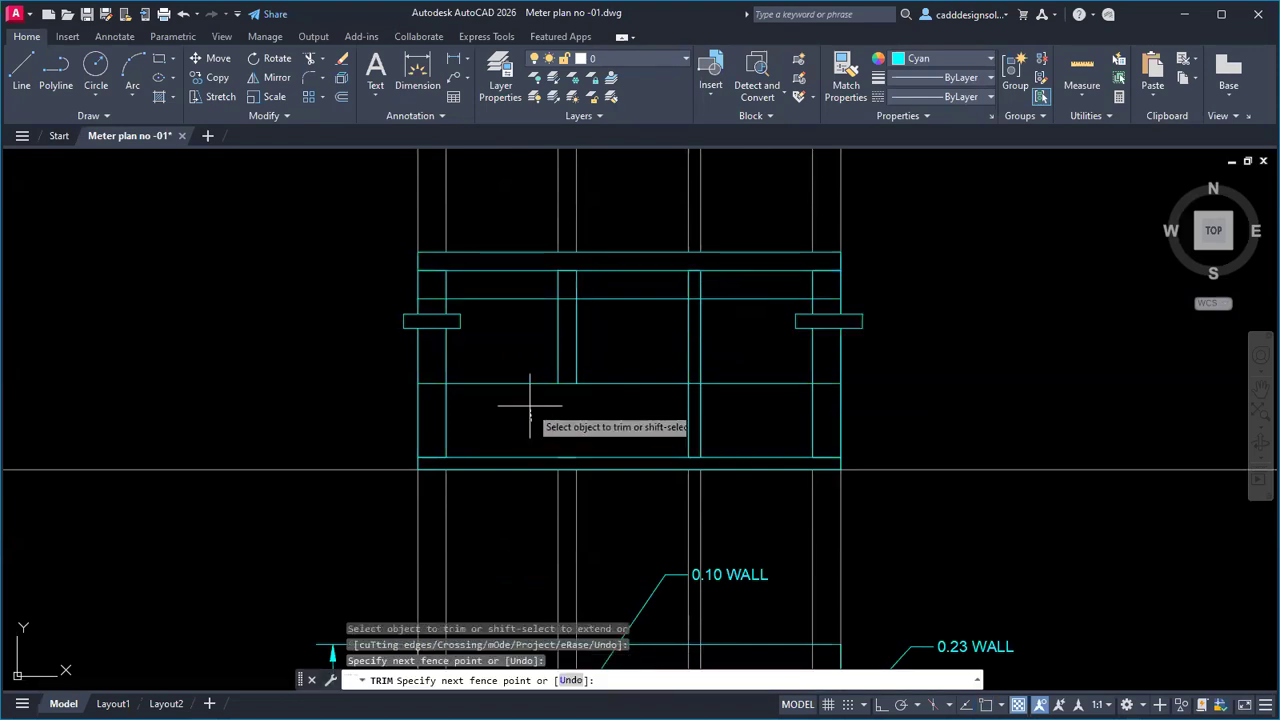
left_click(518, 288)
left_click(640, 288)
left_click(721, 280)
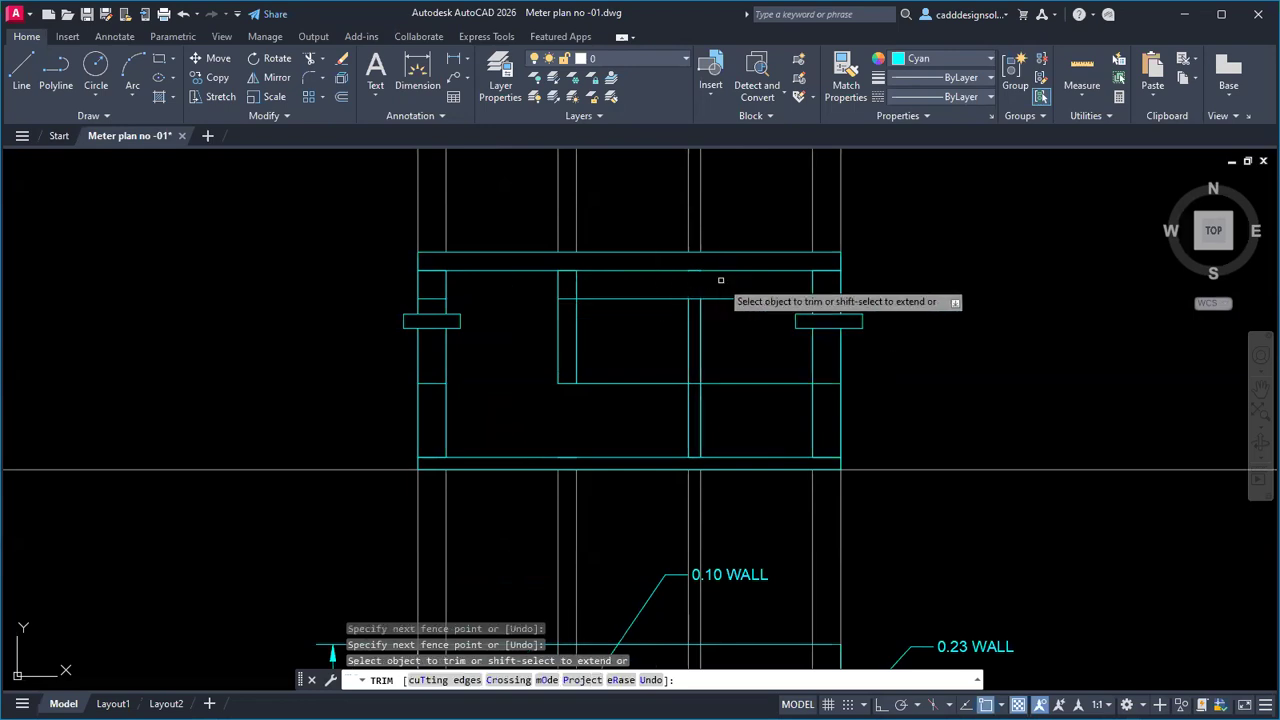
left_click(734, 286)
left_click(739, 393)
left_click(641, 402)
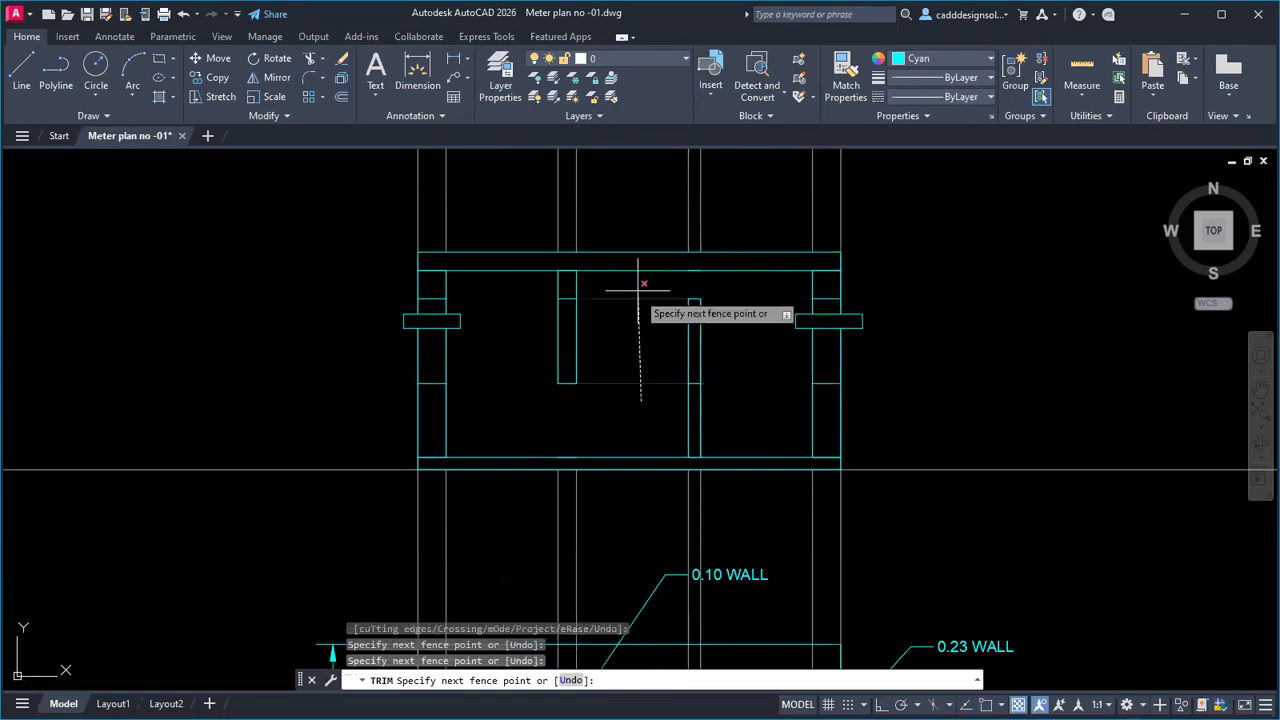
left_click(638, 288)
key("Return")
key("Escape")
Step: Delete the leftover short horizontal line pieces inside the outer walls and both partitions of the section
left_click(409, 290)
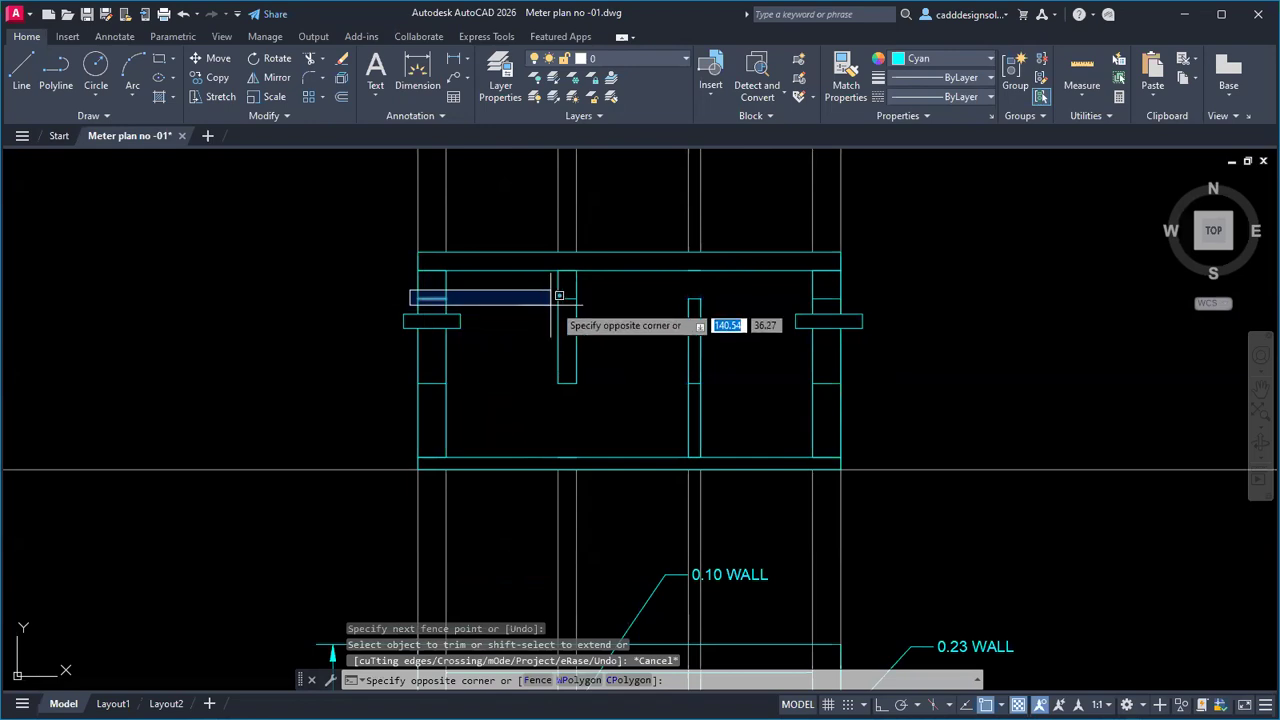
left_click(586, 308)
left_click(410, 376)
left_click(485, 392)
left_click(791, 366)
left_click(922, 400)
left_click(808, 286)
left_click(862, 307)
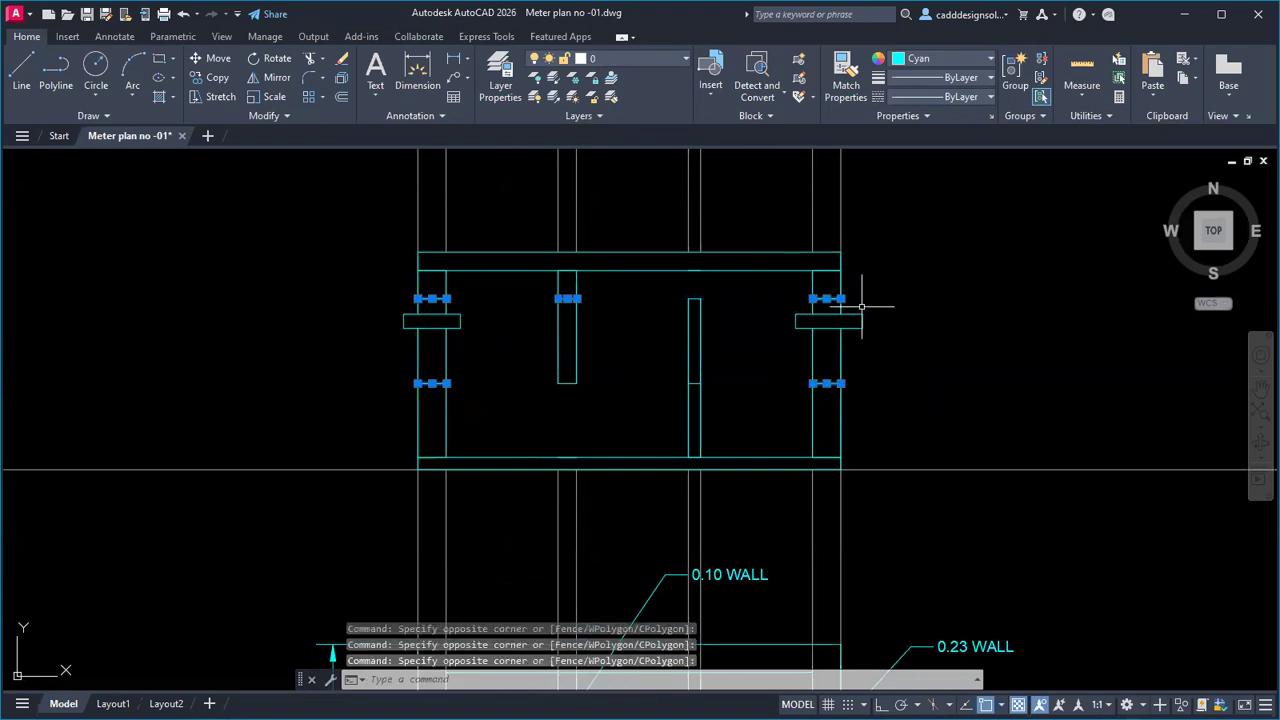
key("Delete")
left_click(672, 368)
left_click(720, 392)
key("Delete")
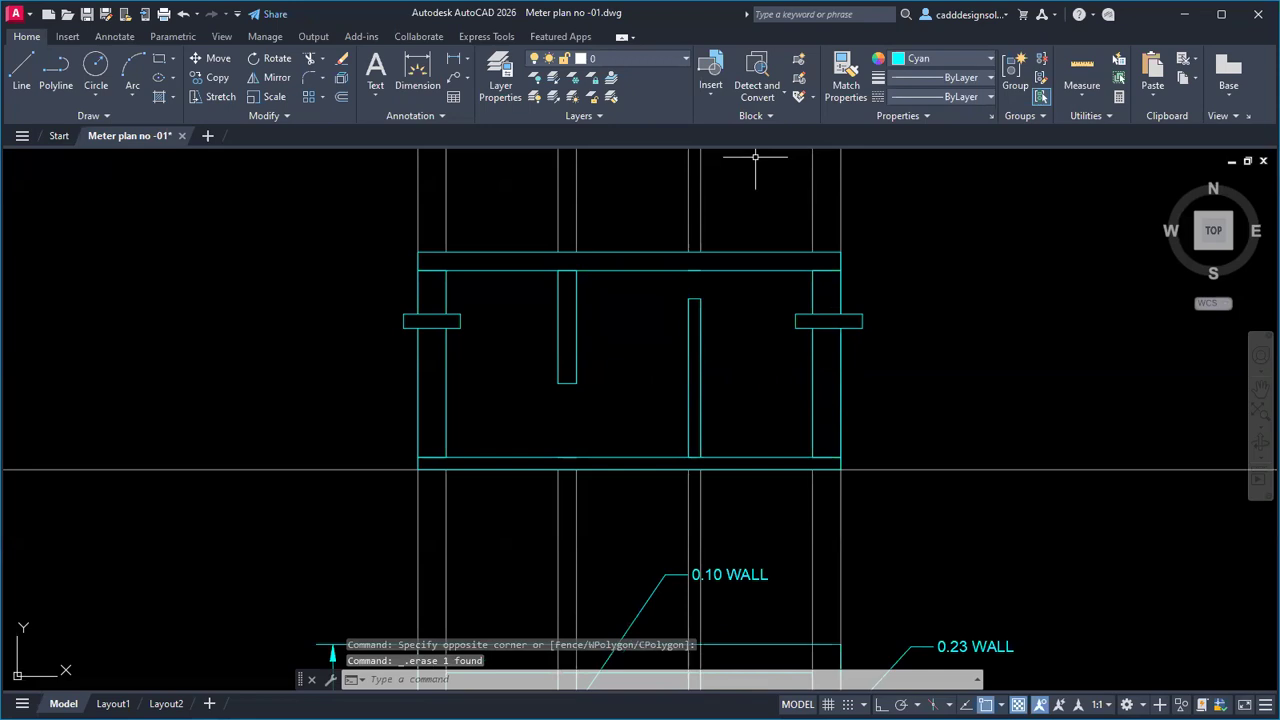
Step: Turn off the construction line layer to hide the projection lines
left_click(622, 60)
left_click(537, 97)
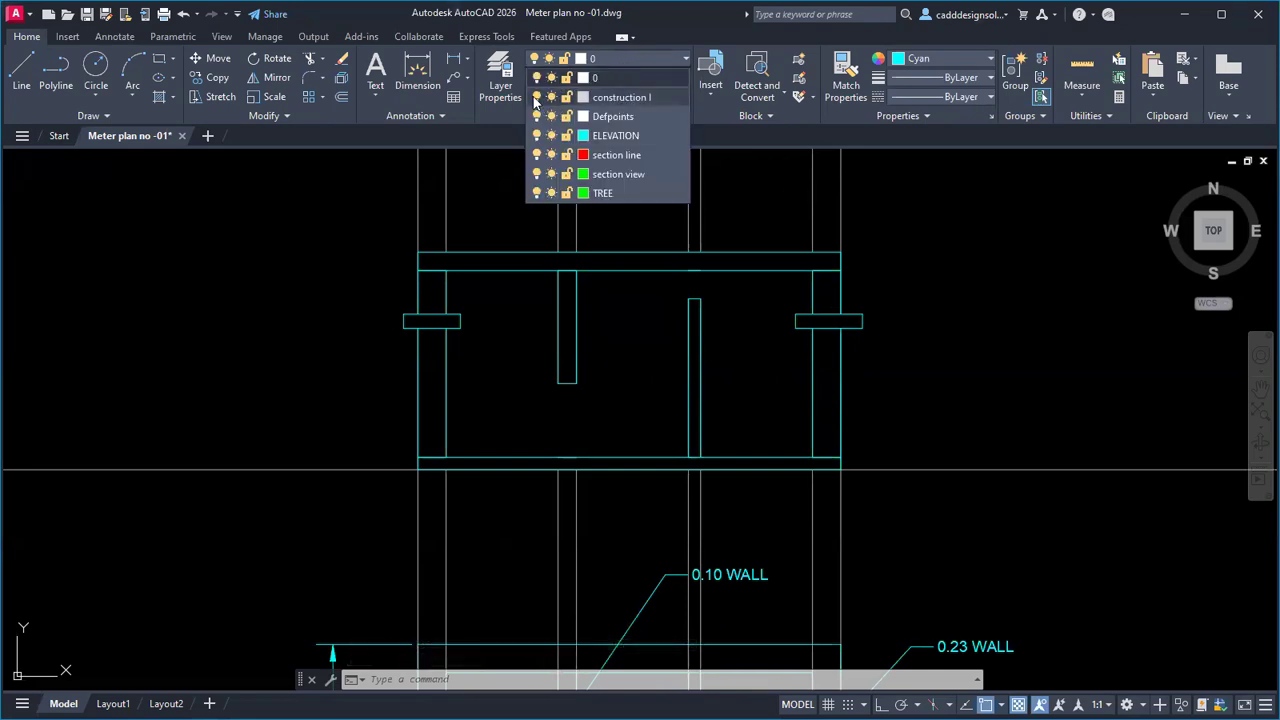
key("Escape")
key("Escape")
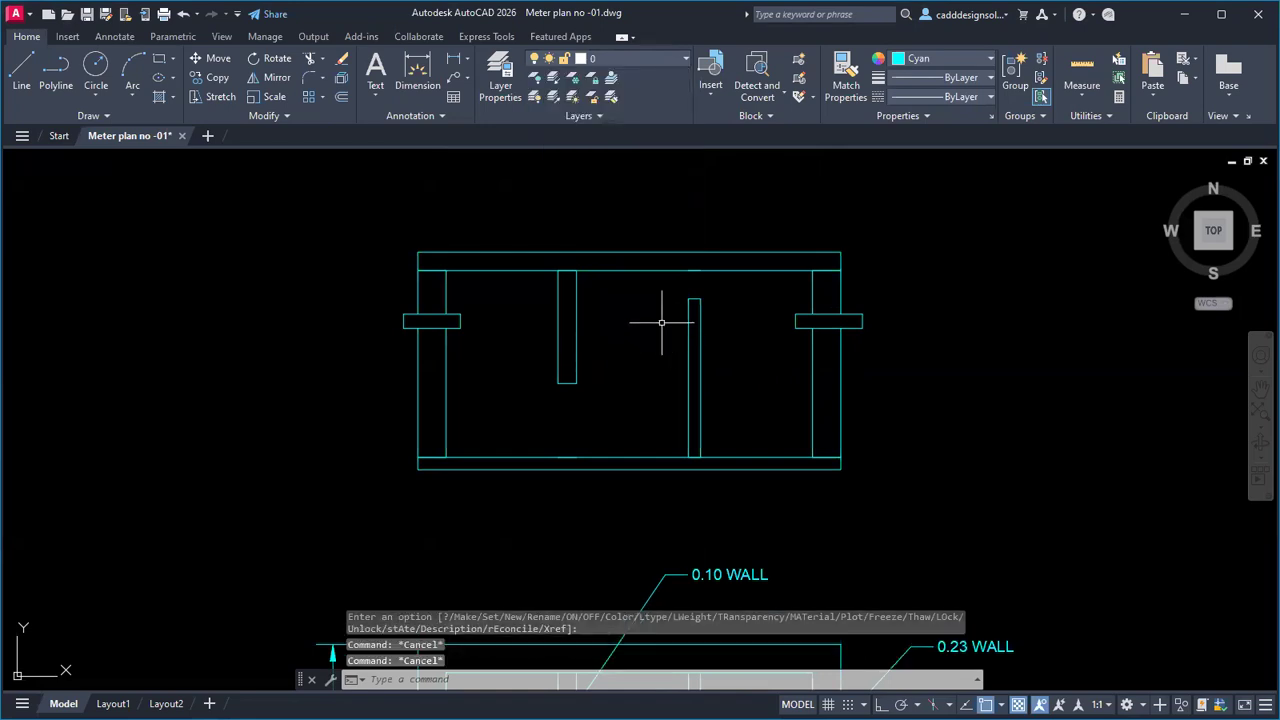
Step: Hatch the section's outer walls and both partitions with the ANSI32 pattern at scale 0.50
scroll(700, 360, "down", 3)
scroll(734, 392, "up", 1)
middle_click_drag(755, 360, 817, 370)
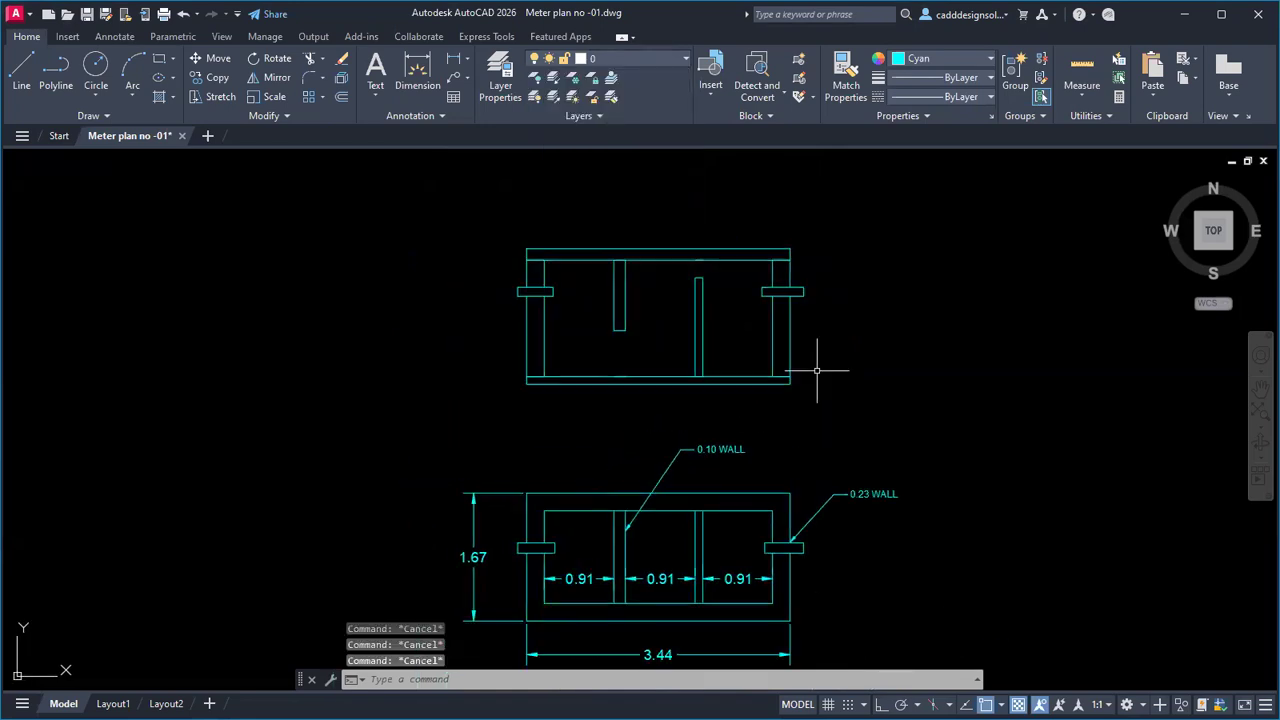
key("Return")
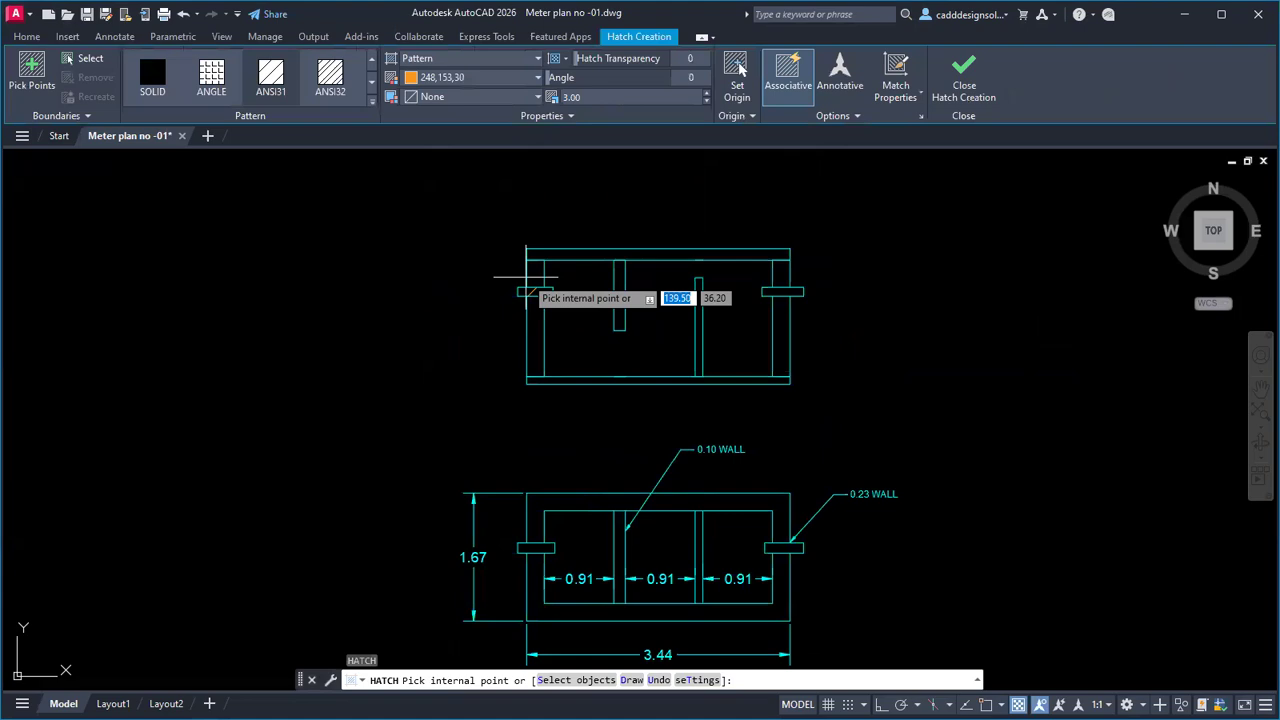
left_click(536, 338)
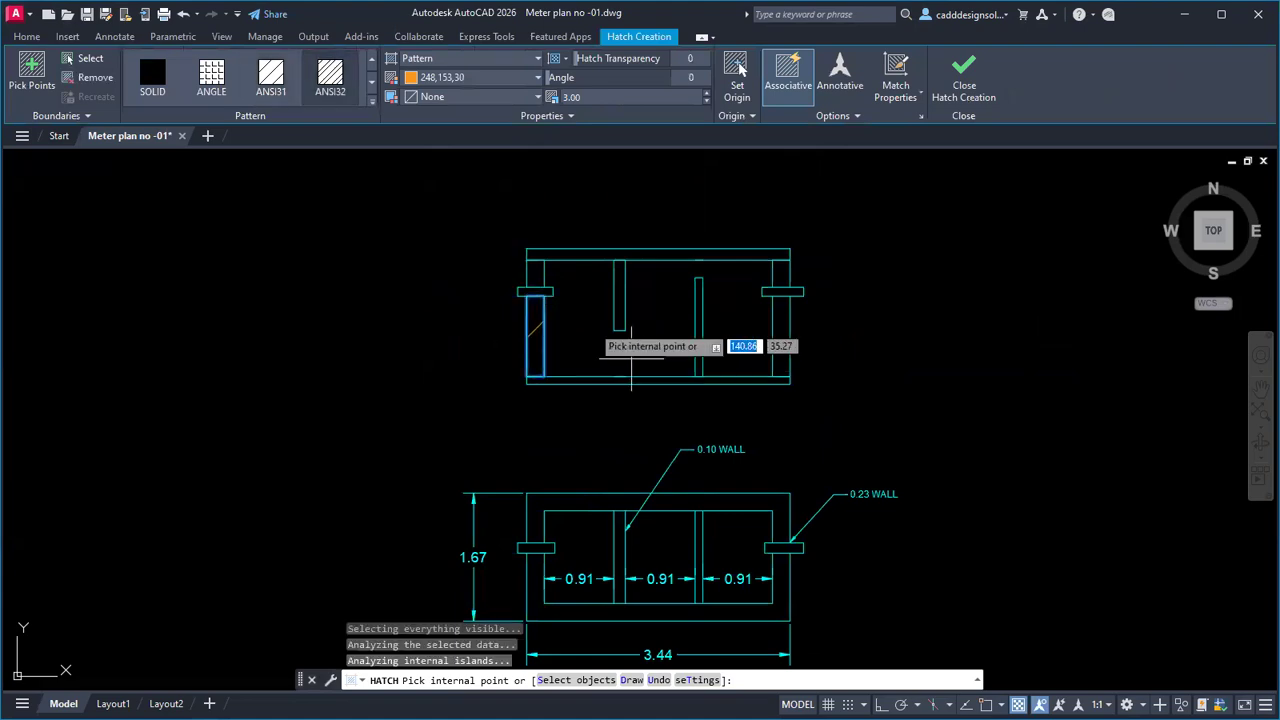
left_click(595, 97)
type("0")
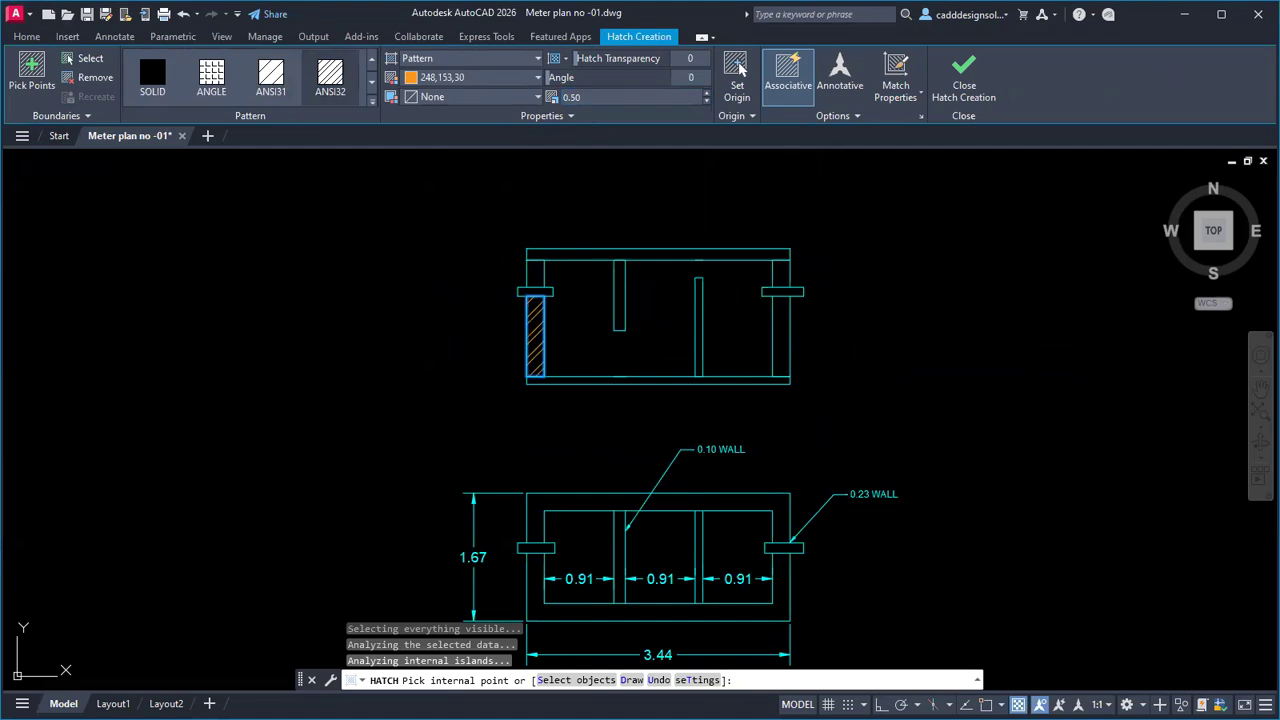
left_click(619, 300)
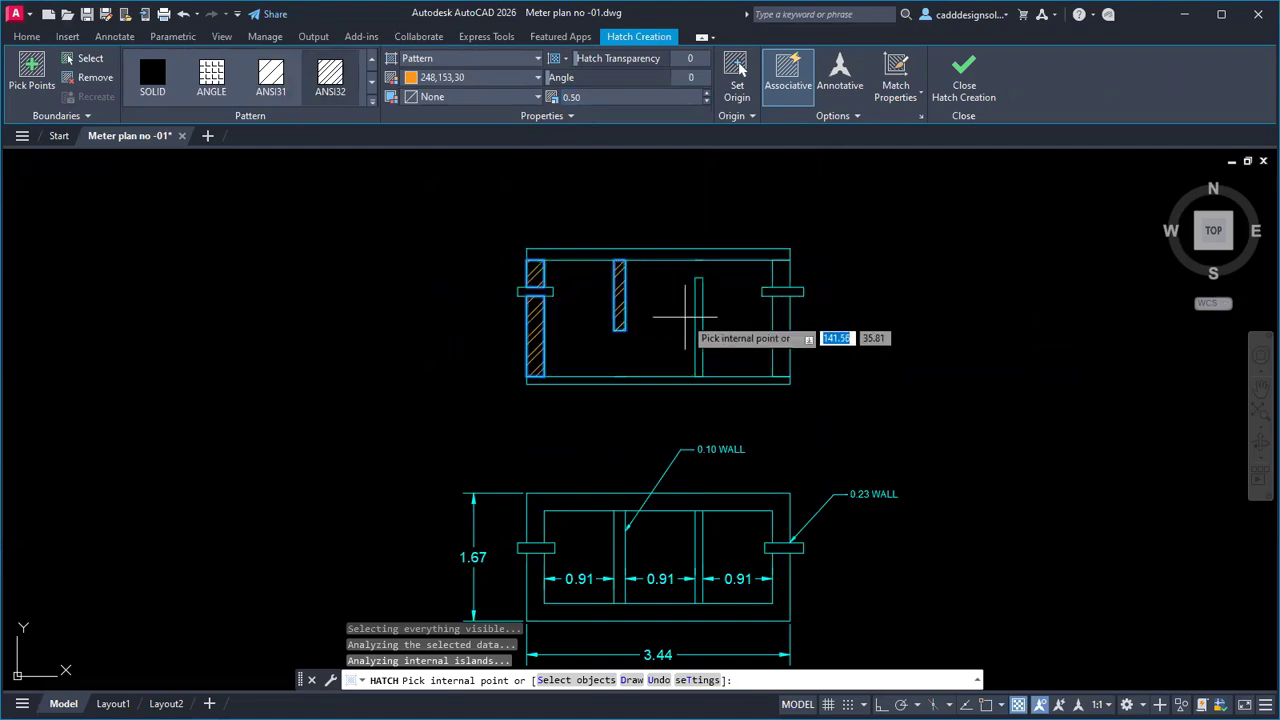
left_click(699, 337)
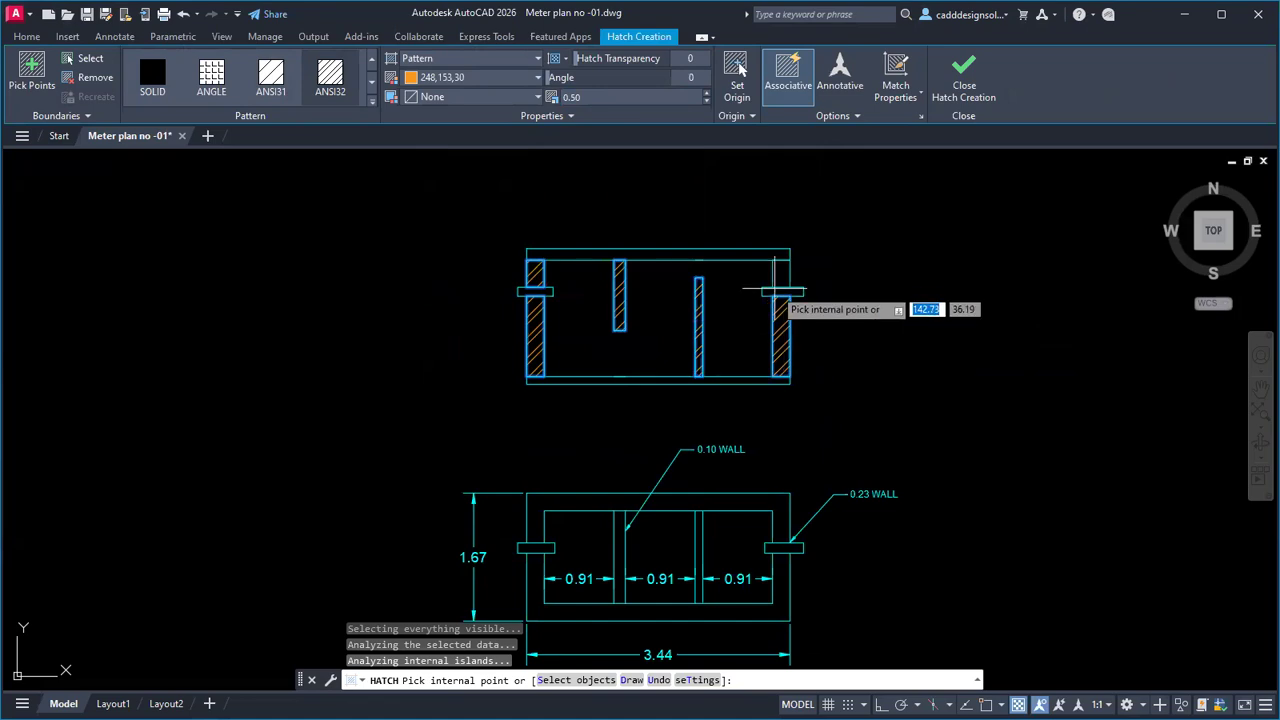
key("Escape")
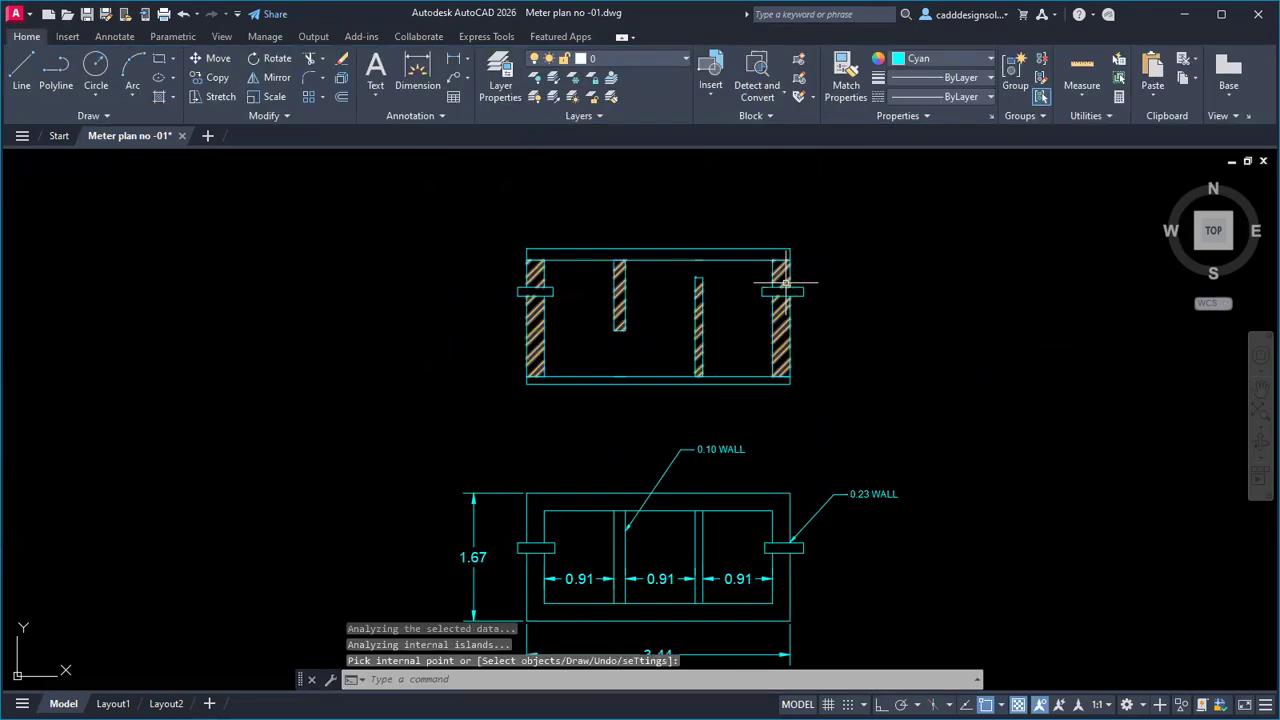
key("Escape")
Step: Hatch the section's top and bottom slabs with the AR-CONC pattern at scale 0.03
key("Return")
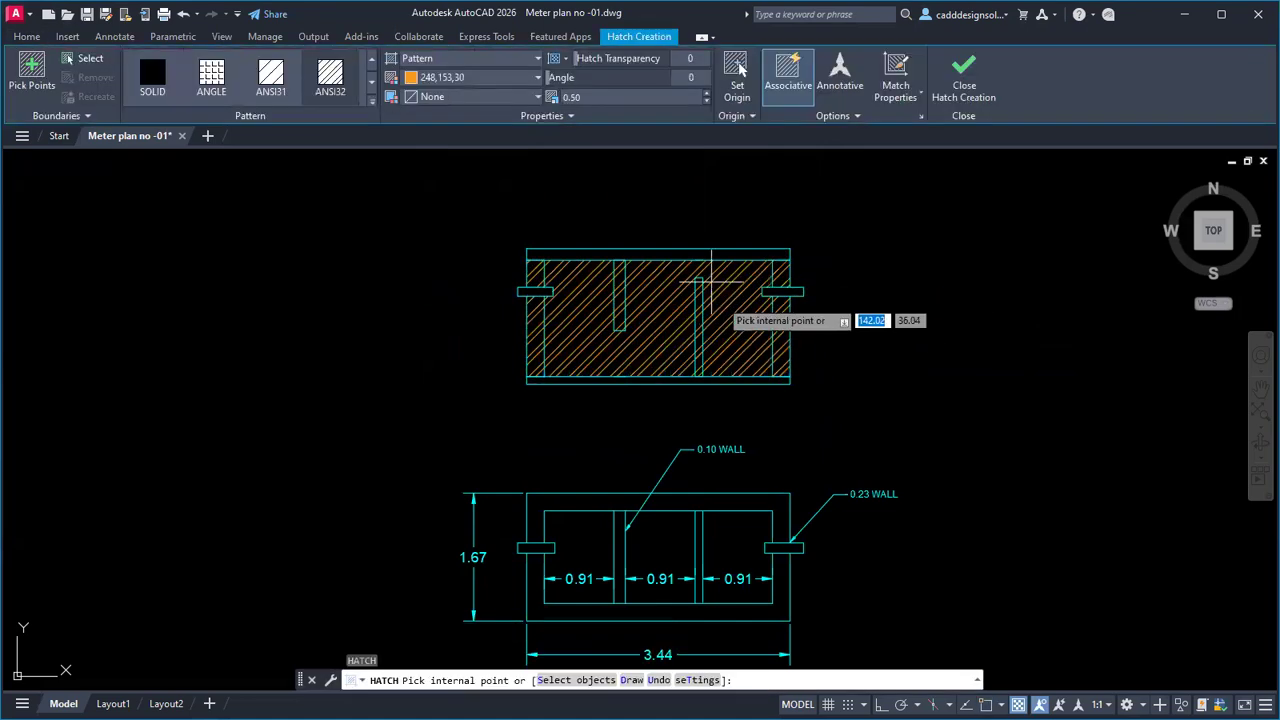
left_click(372, 101)
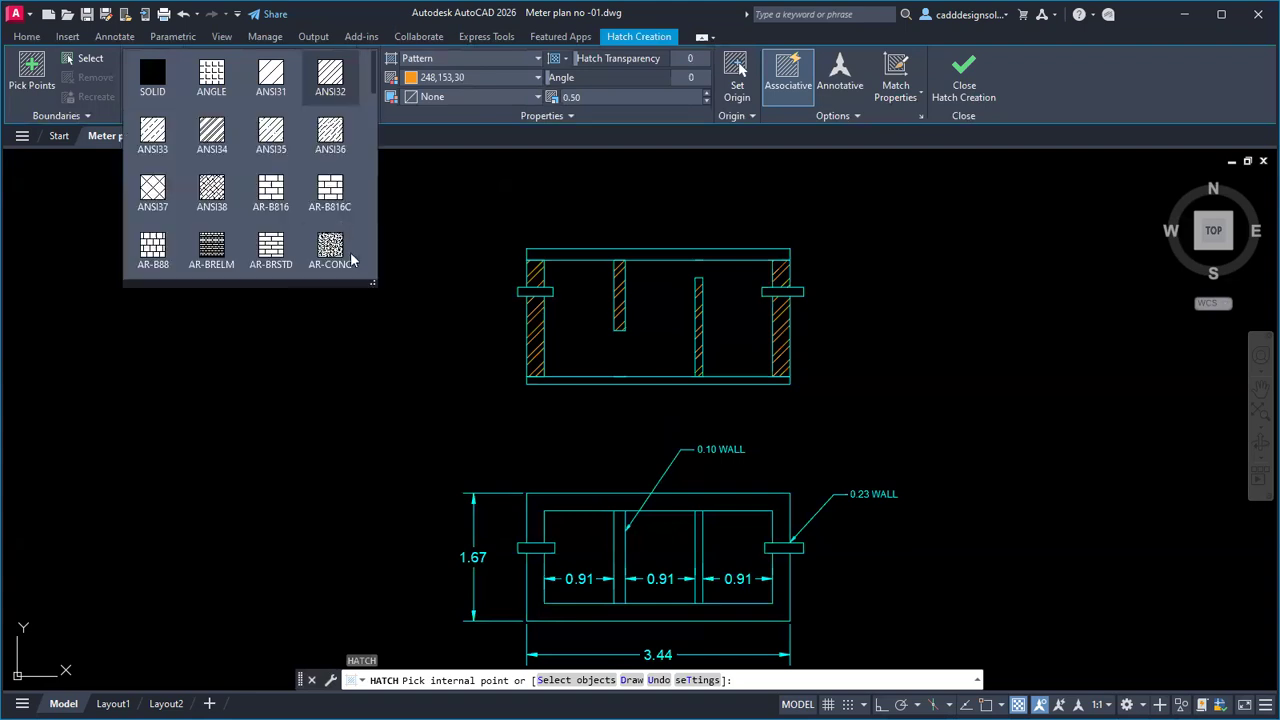
left_click(330, 246)
left_click(606, 250)
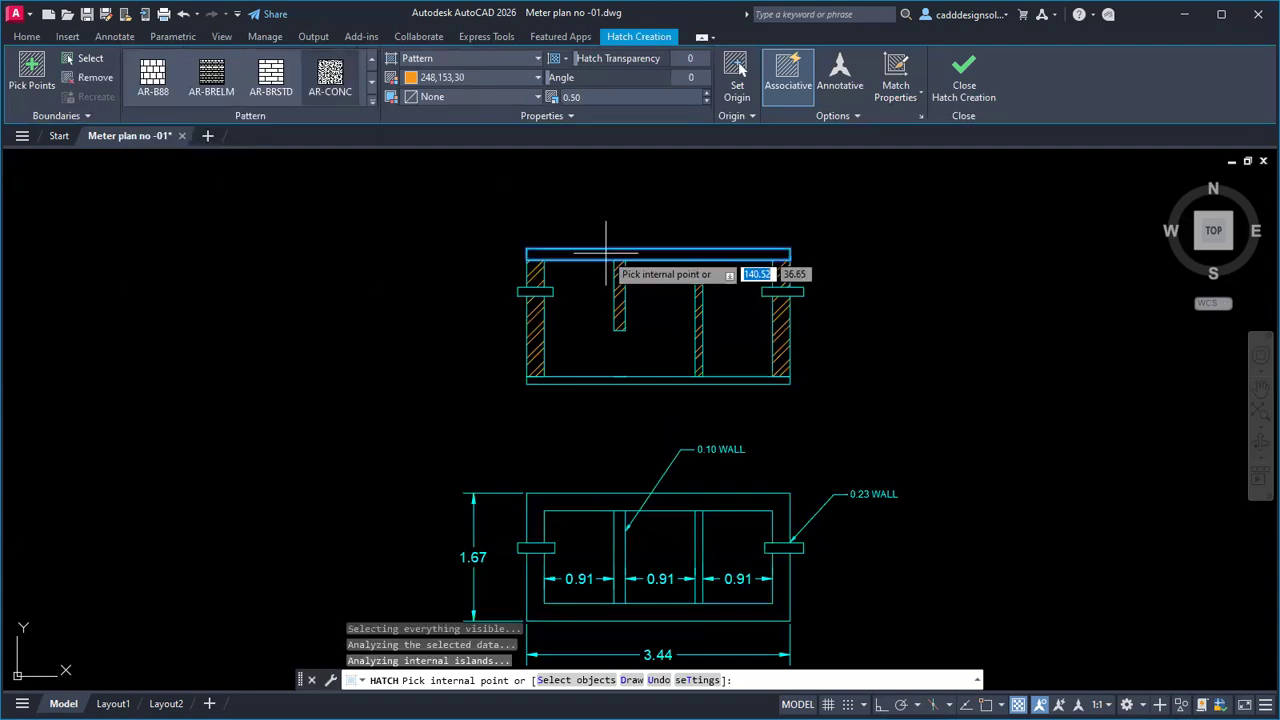
left_click(597, 97)
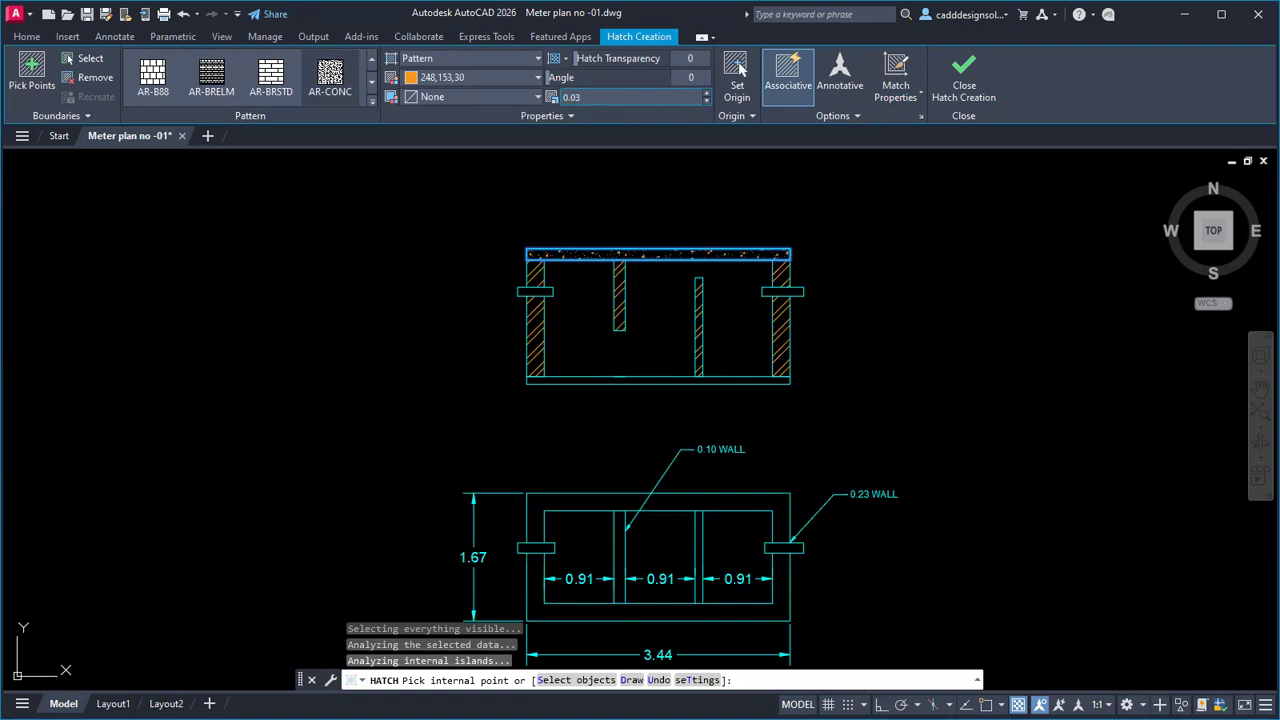
left_click(640, 380)
key("Escape")
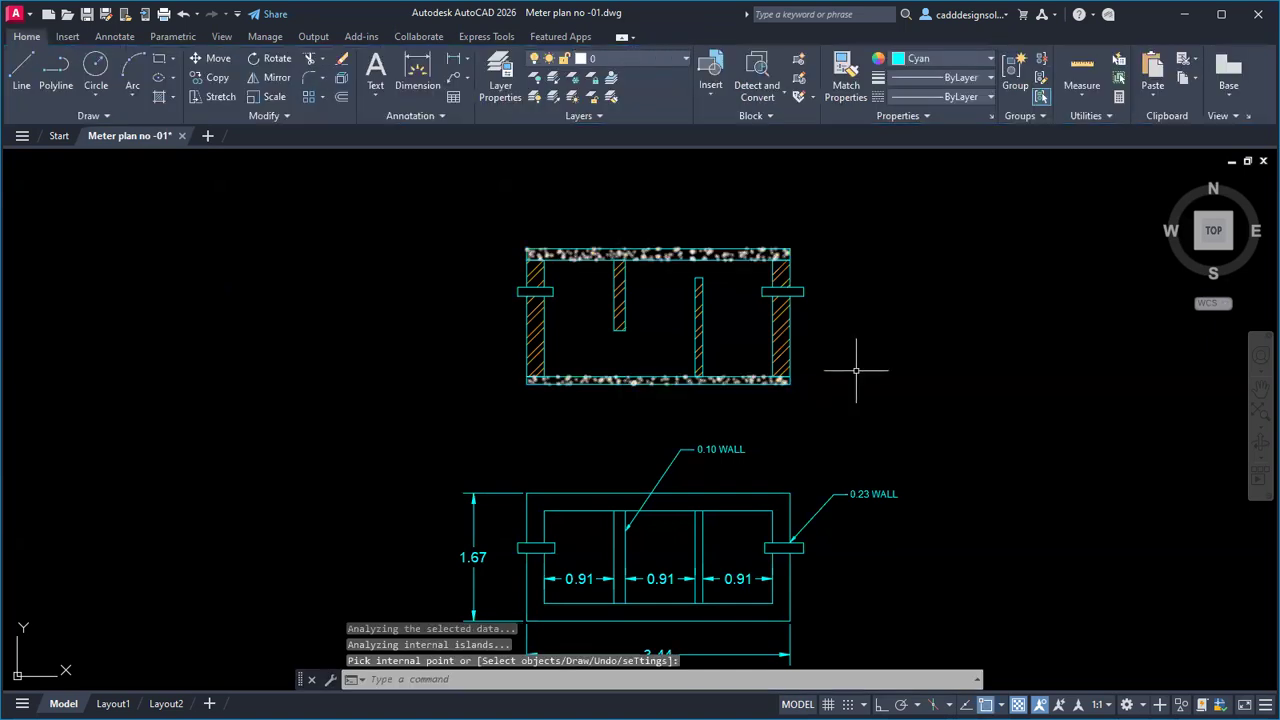
key("Escape")
Step: Copy the PLAN title to both the left and right sides of the section view
type("ct ")
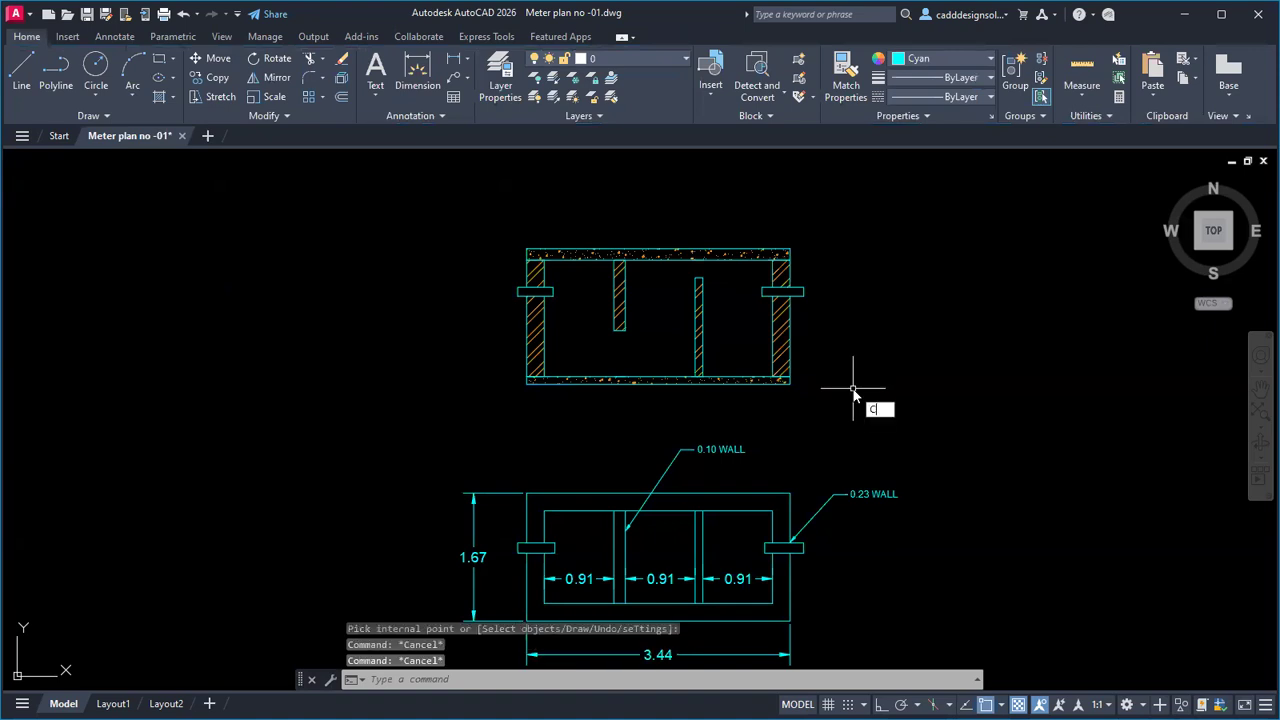
type("o")
key("Return")
scroll(694, 468, "down", 3)
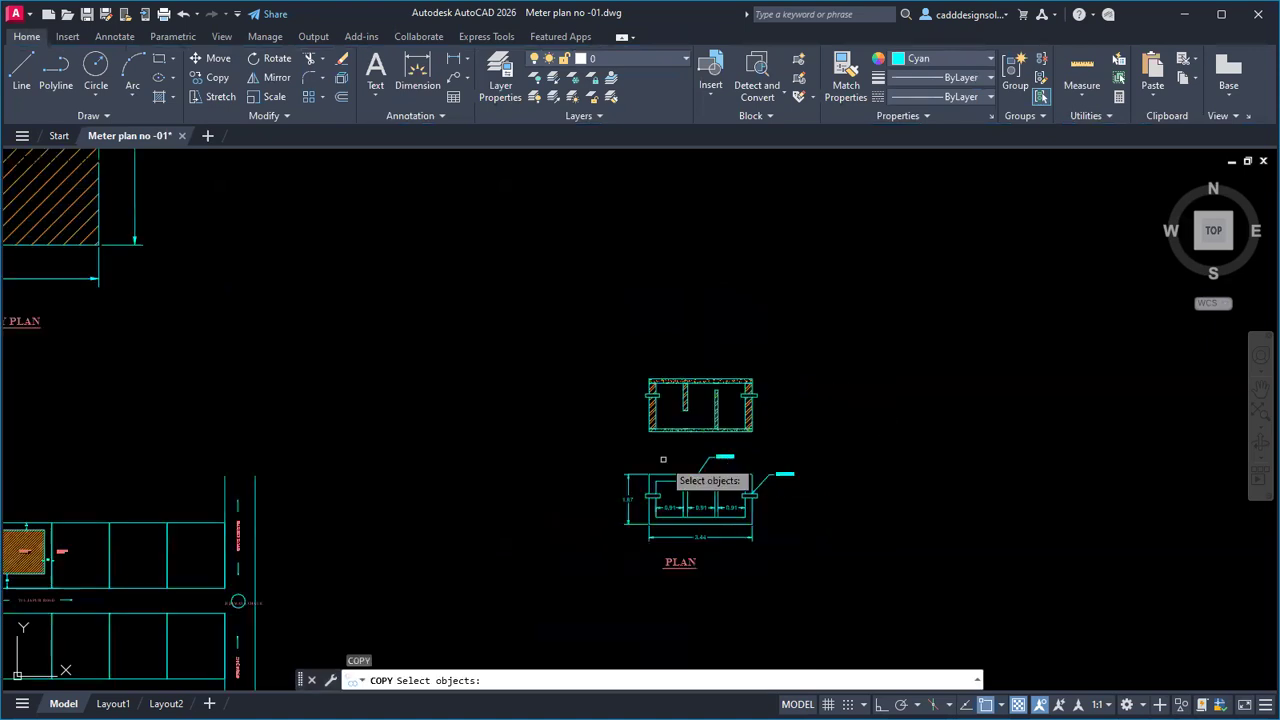
left_click(680, 562)
key("Return")
left_click(682, 580)
scroll(682, 580, "up", 3)
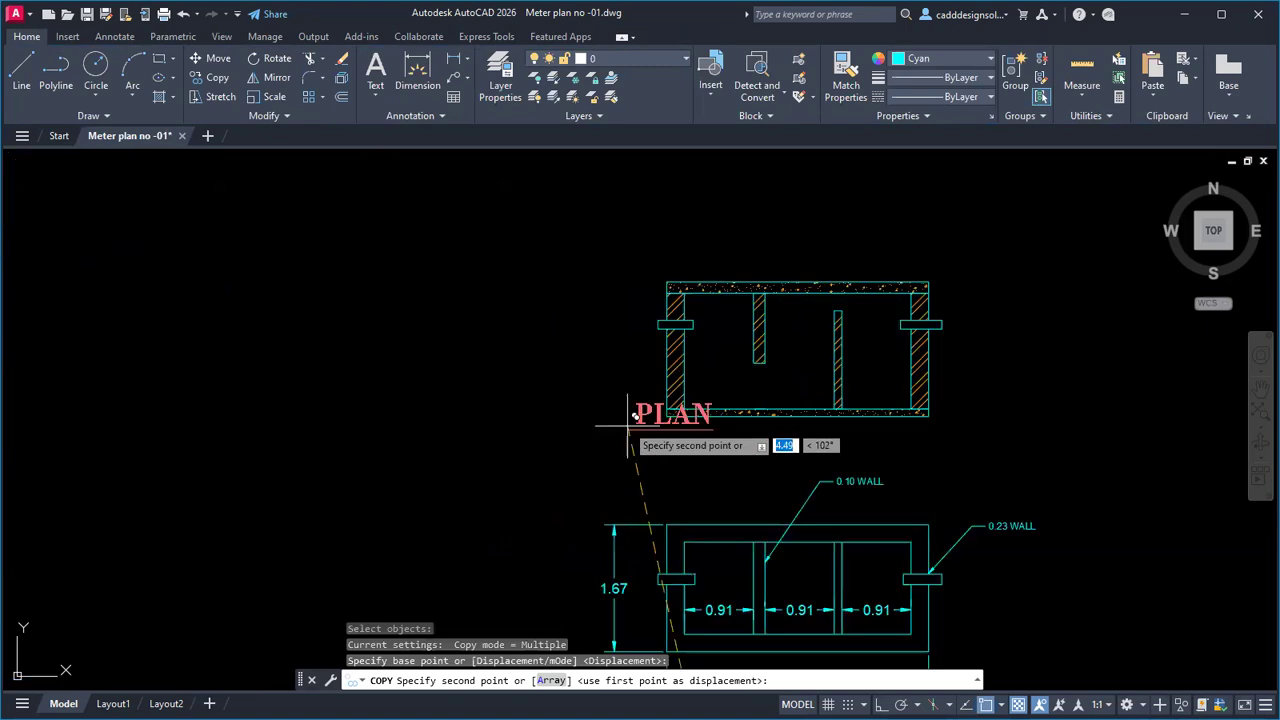
left_click(566, 318)
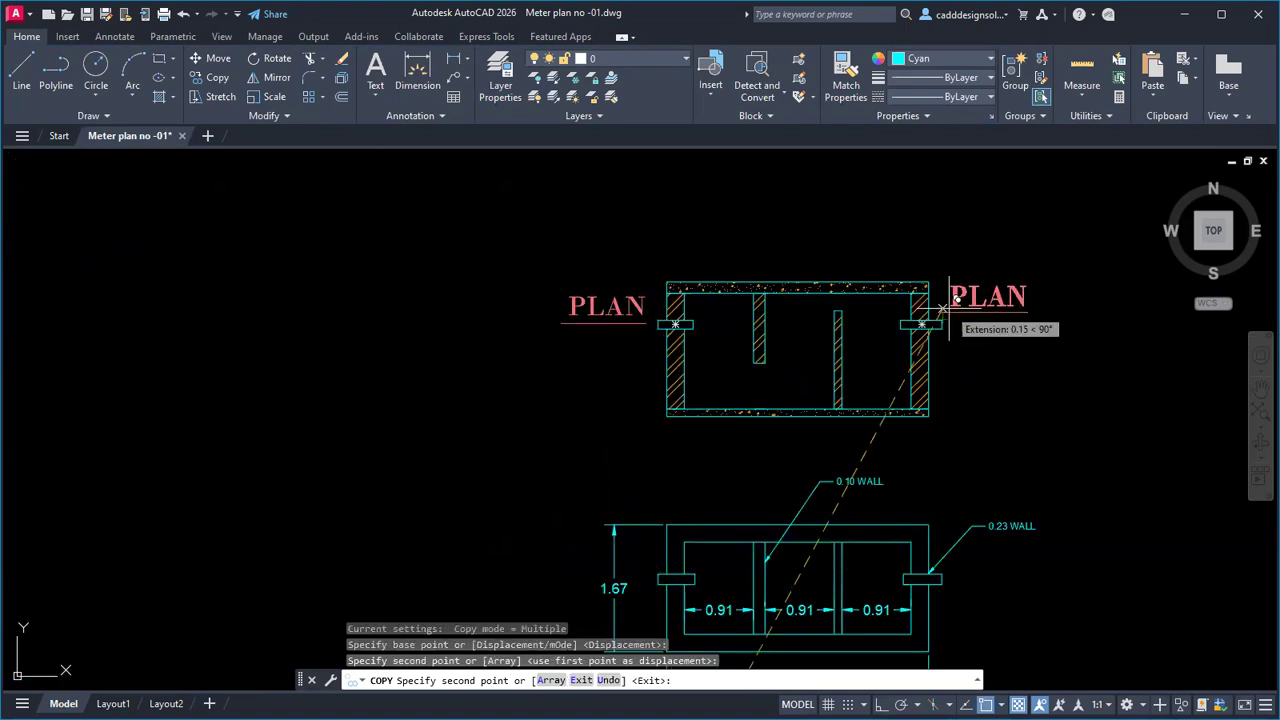
key("Escape")
key("Escape")
Step: Set the left PLAN copy's text height to 0.15 and change its wording to INLET
left_click(607, 310)
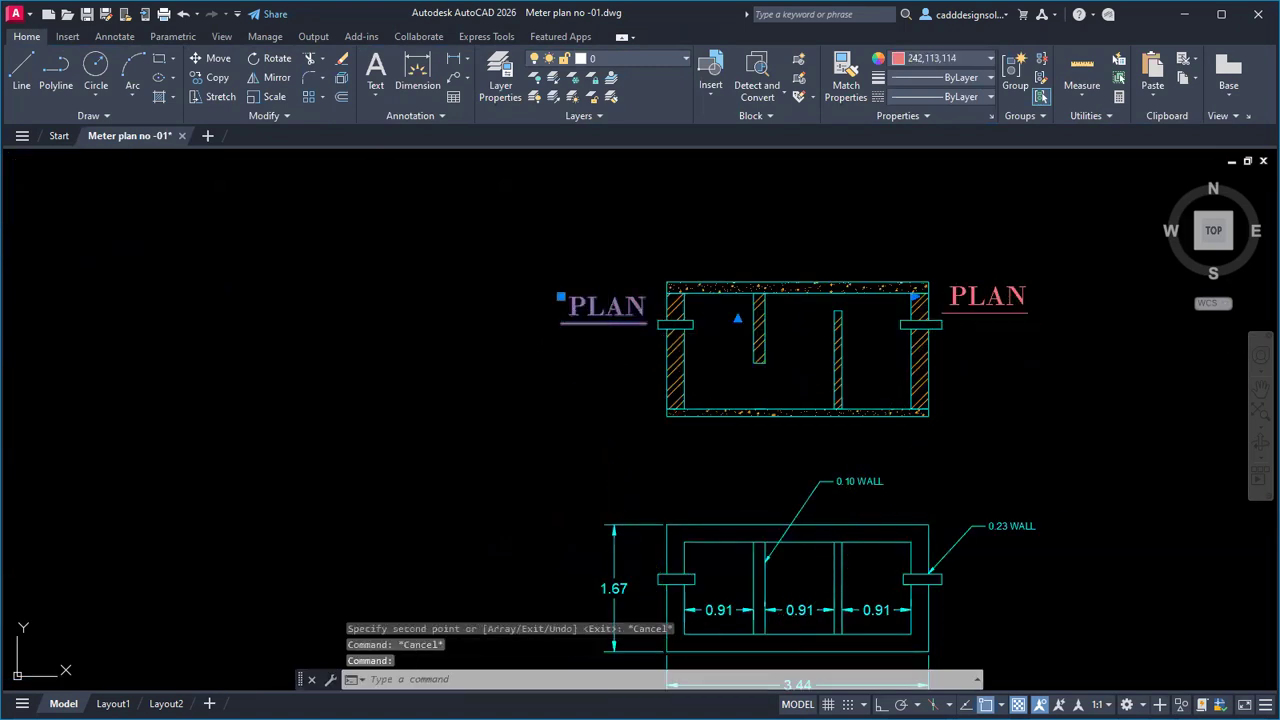
double_click(607, 306)
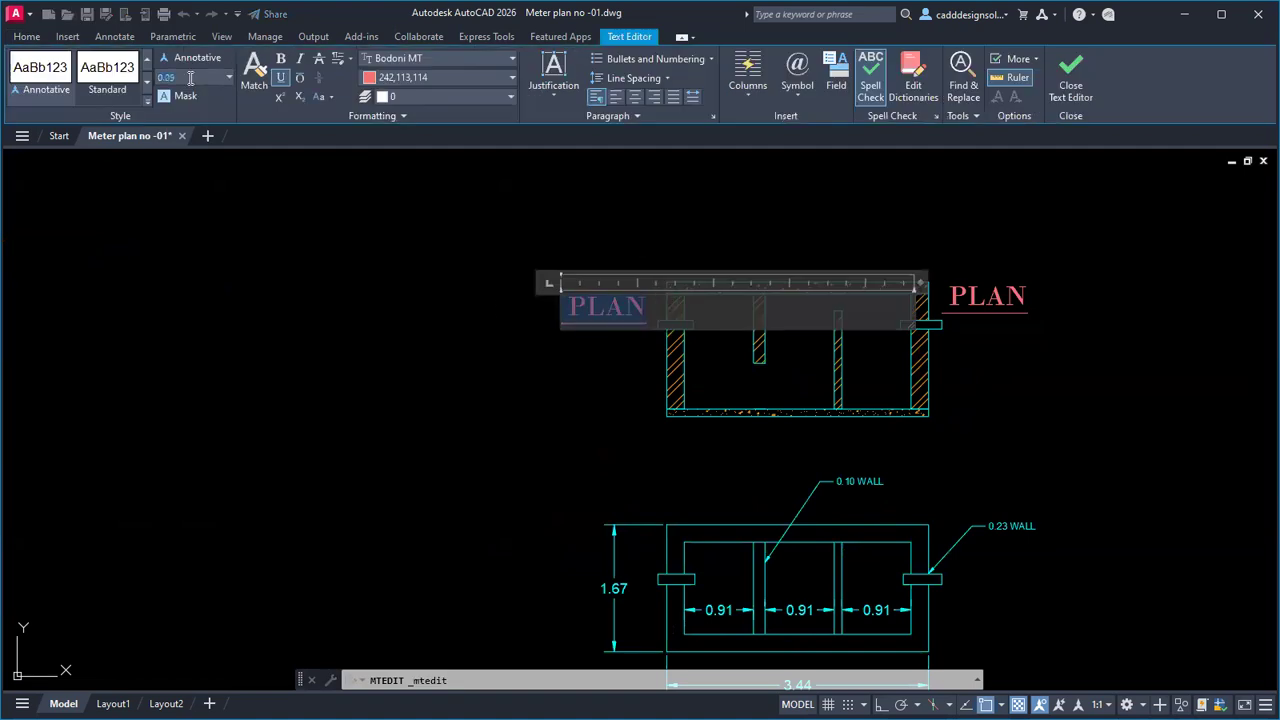
type("0.15")
key("Return")
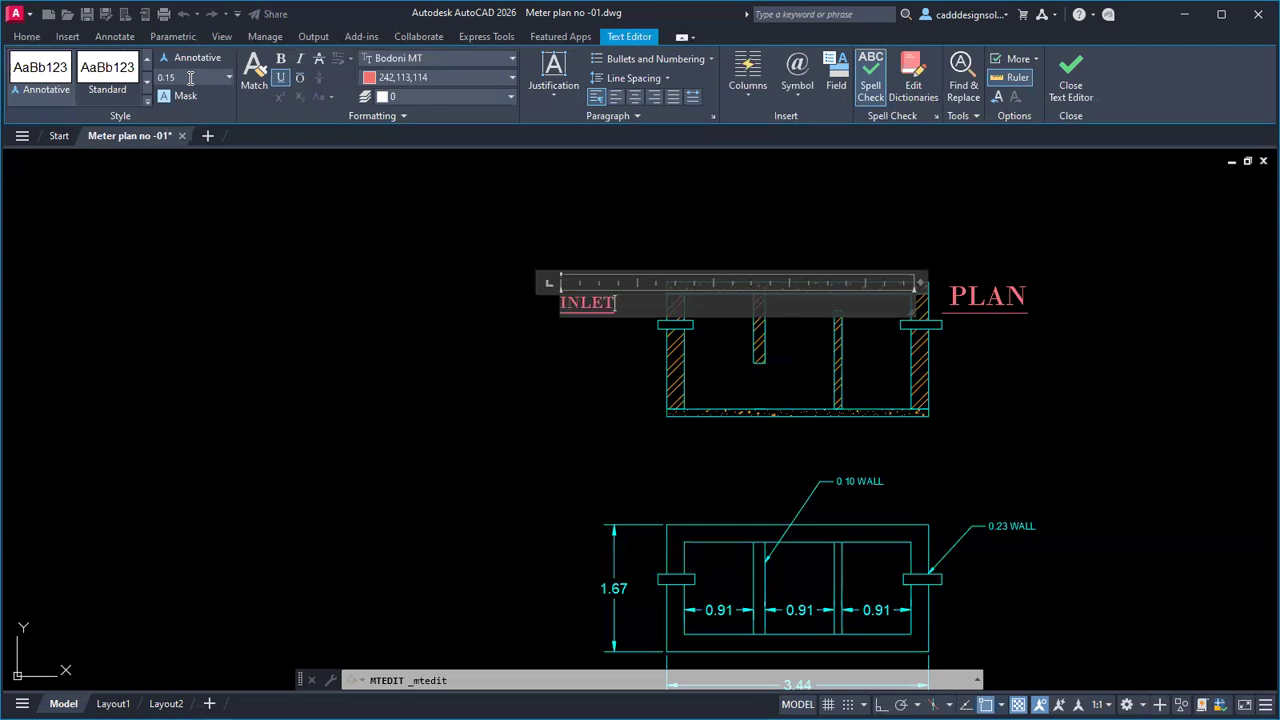
left_click(1014, 323)
Step: Delete the PLAN copy right of the section and put a copy of the INLET label in its place
left_click(1014, 323)
left_click(940, 245)
key("Delete")
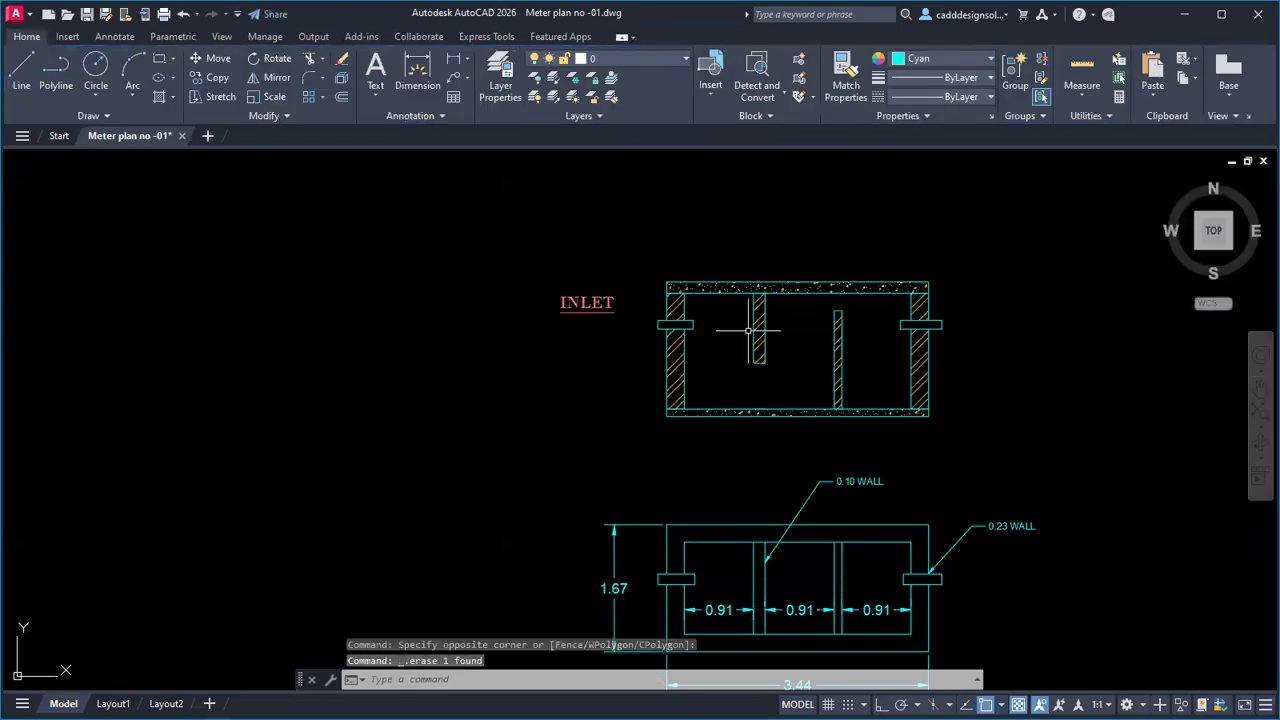
key("Return")
left_click(587, 303)
key("Return")
left_click(590, 325)
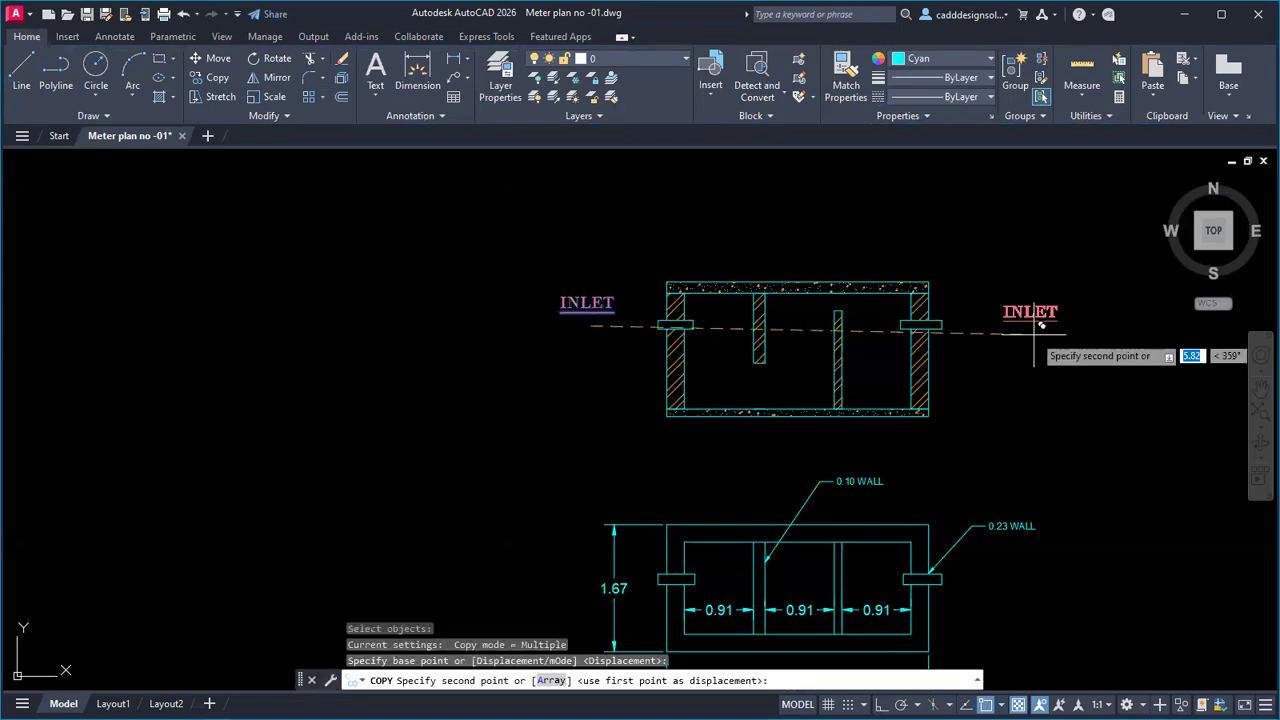
left_click(981, 320)
key("Escape")
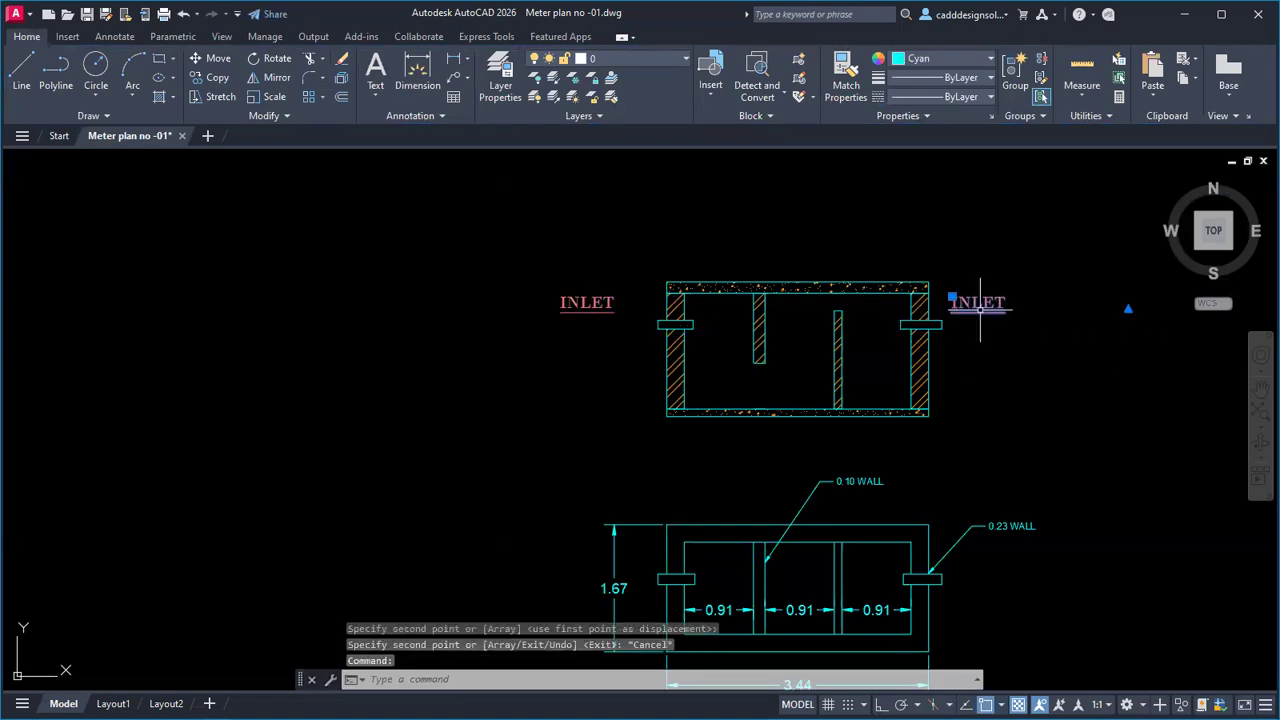
Step: Change the label copy on the section's right side to OUTLET
double_click(955, 304)
type("OUTLRE")
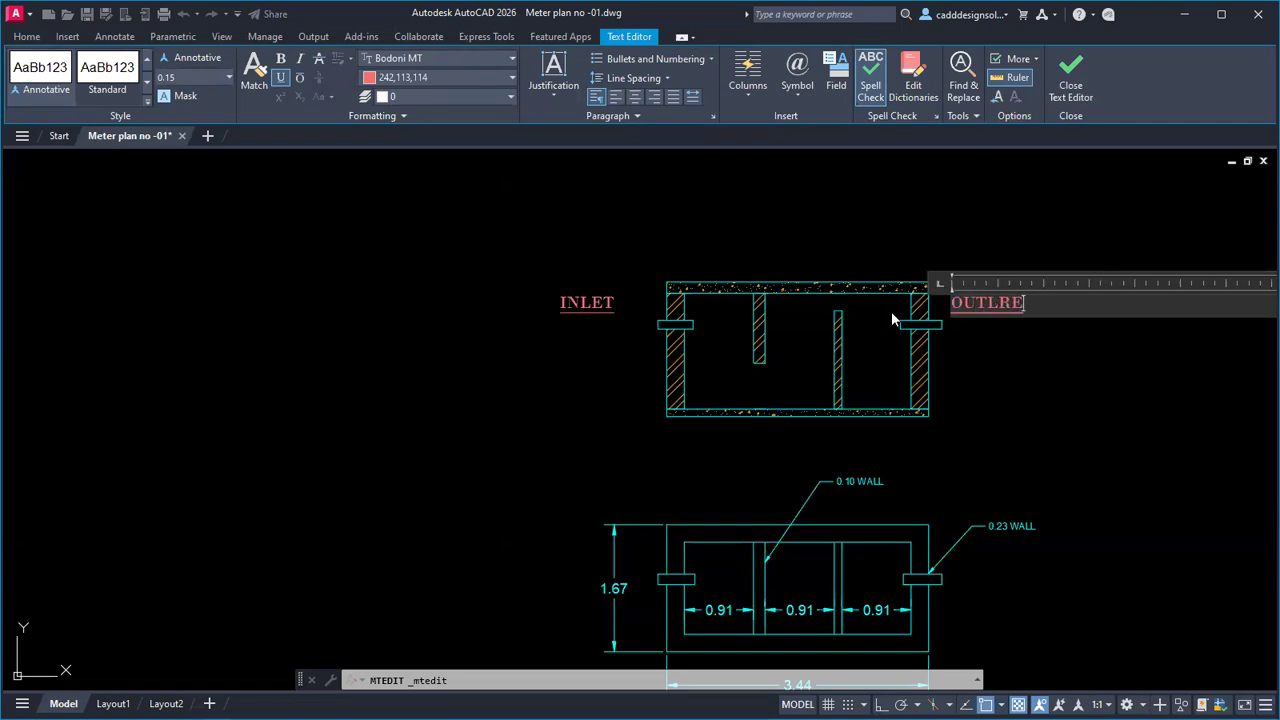
key("BackSpace")
key("BackSpace")
type("ET")
left_click(1043, 393)
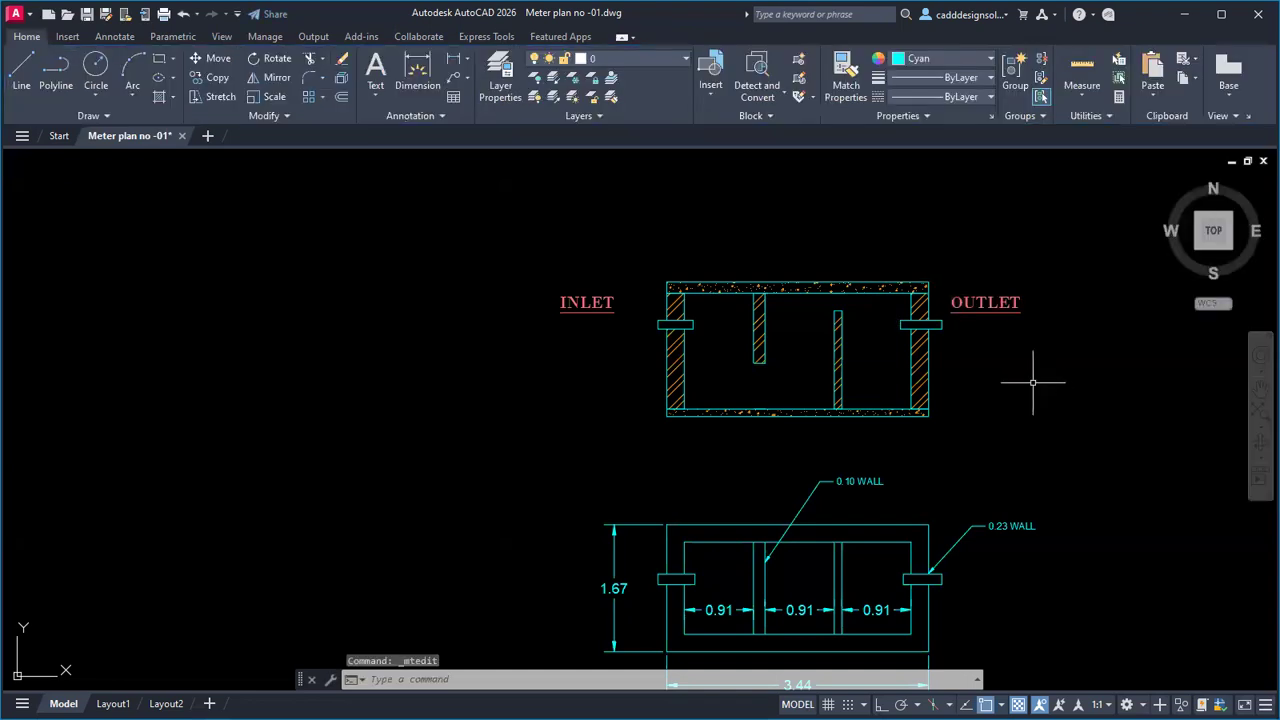
key("Escape")
key("Escape")
Step: Check the section at A-A in CIVIL PRACTICE BOOK.pdf in Adobe Reader, and return to the section view in AutoCAD
scroll(1031, 366, "down", 3)
middle_click_drag(1003, 385, 971, 389)
key("alt+Tab")
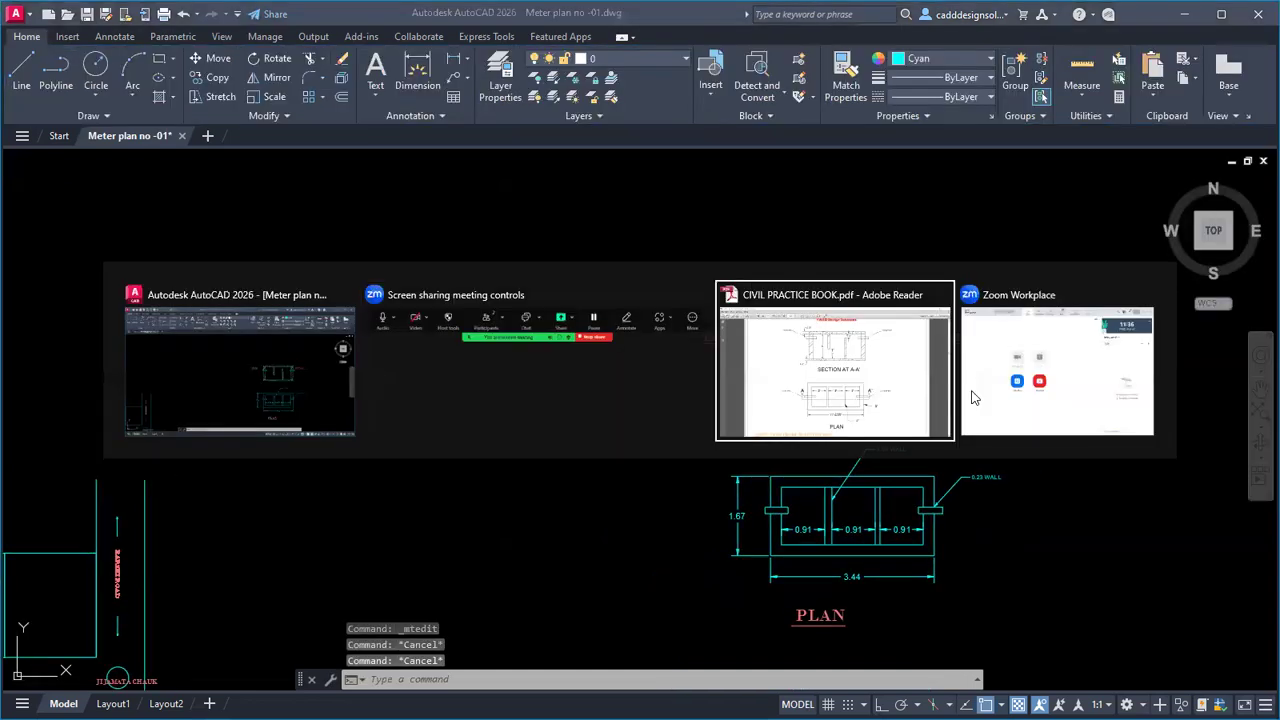
key("alt+Tab")
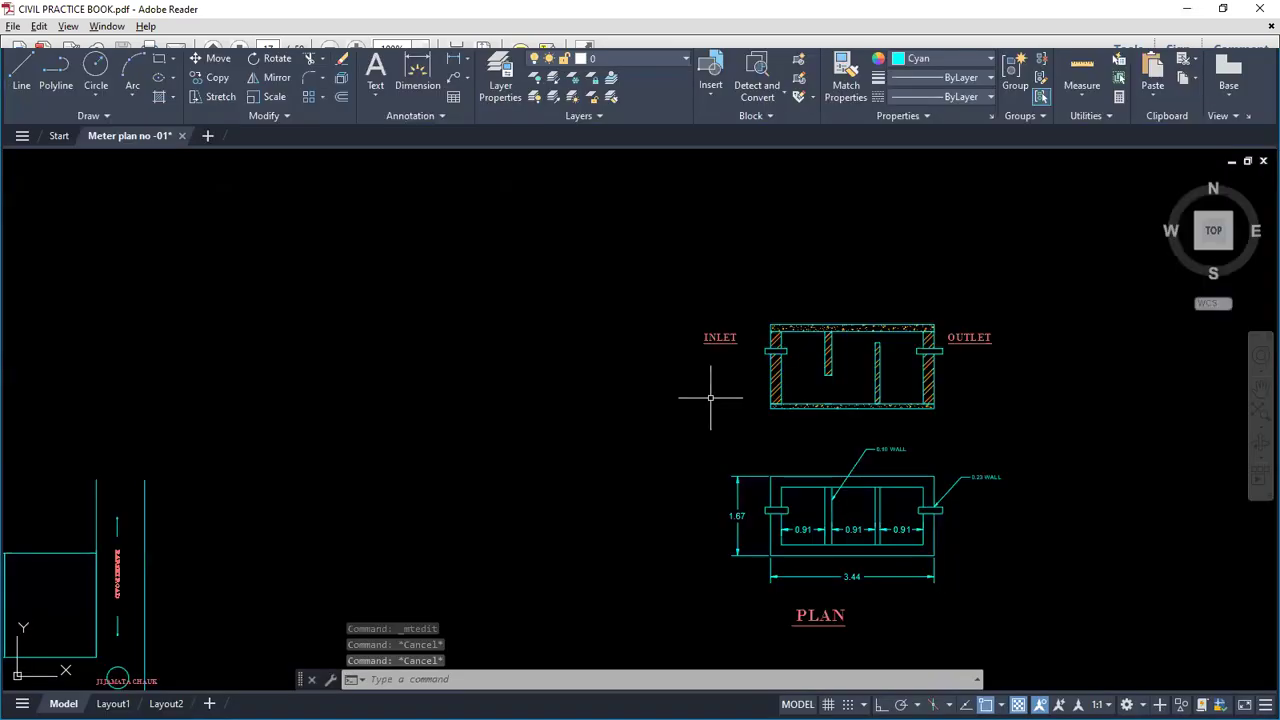
scroll(700, 400, "up", 4)
middle_click_drag(843, 371, 748, 408)
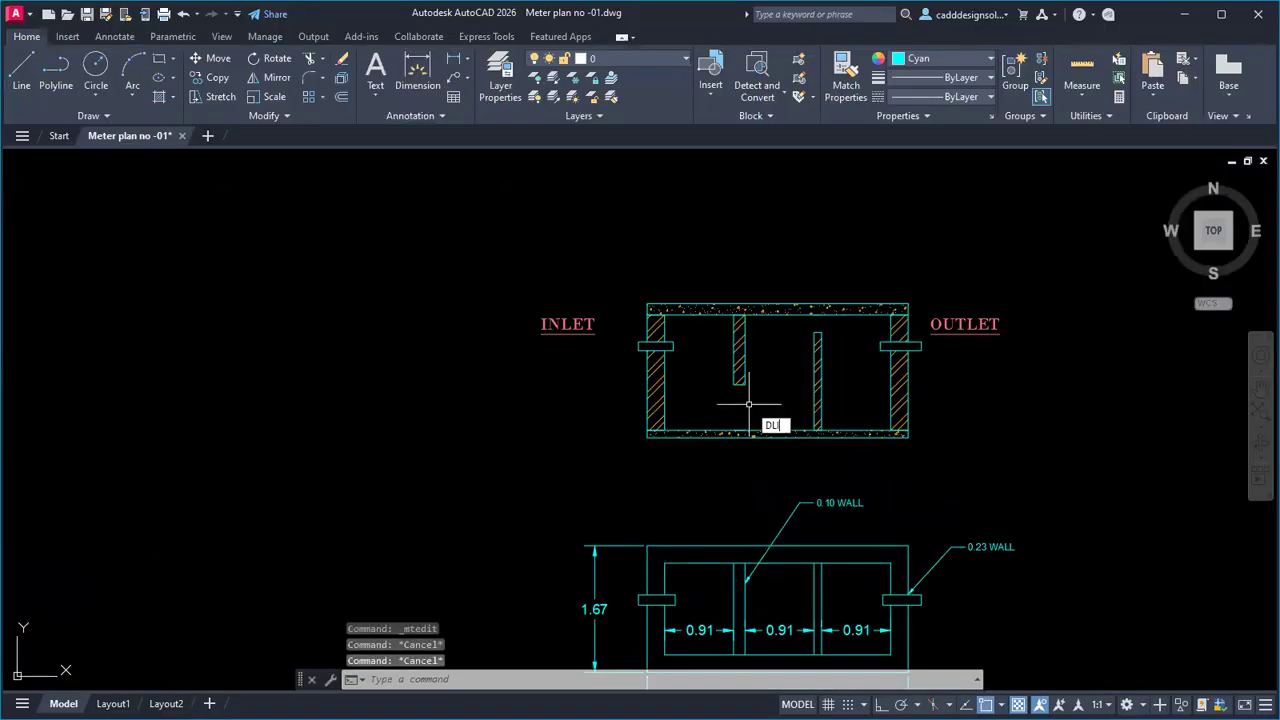
Step: Add a vertical linear dimension for the gap between the hanging partition's lower end and the floor slab in the section
type("DLI")
key("Return")
scroll(748, 404, "up", 4)
left_click(730, 437)
left_click(730, 322)
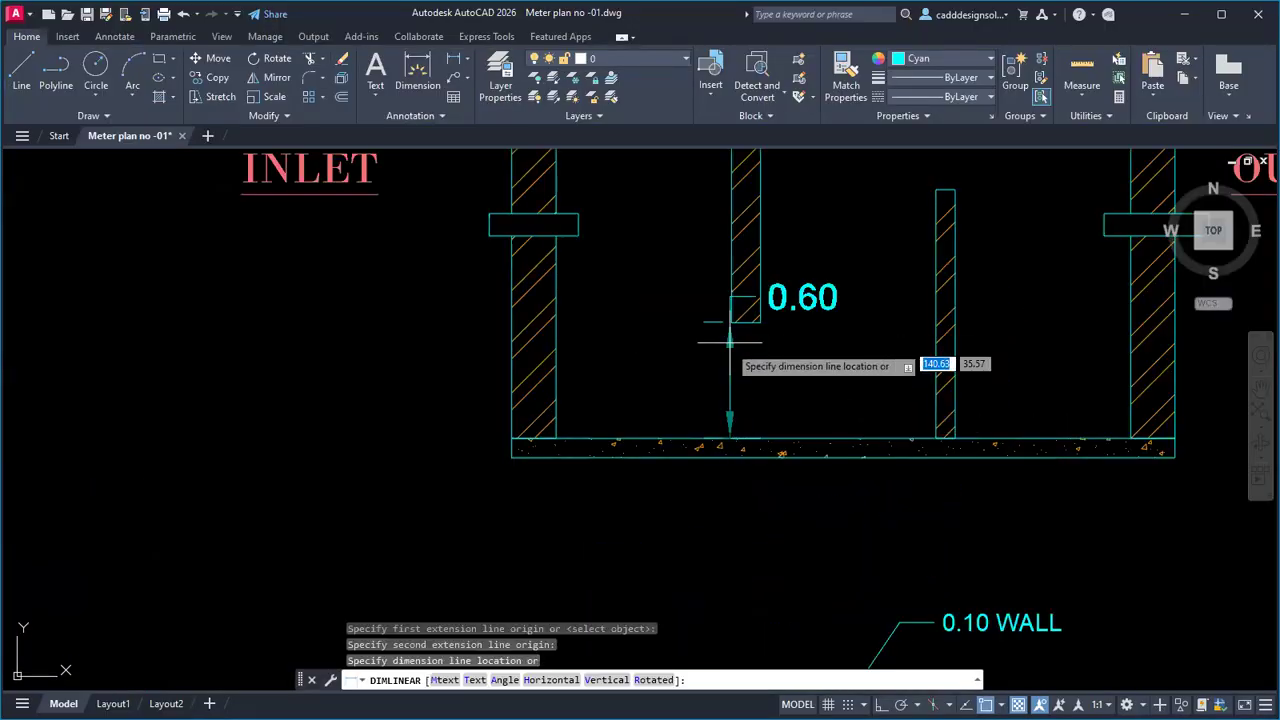
left_click(723, 345)
Step: Move the text of the gap dimension under the hanging partition onto its dimension line, between the arrows
left_click(802, 298)
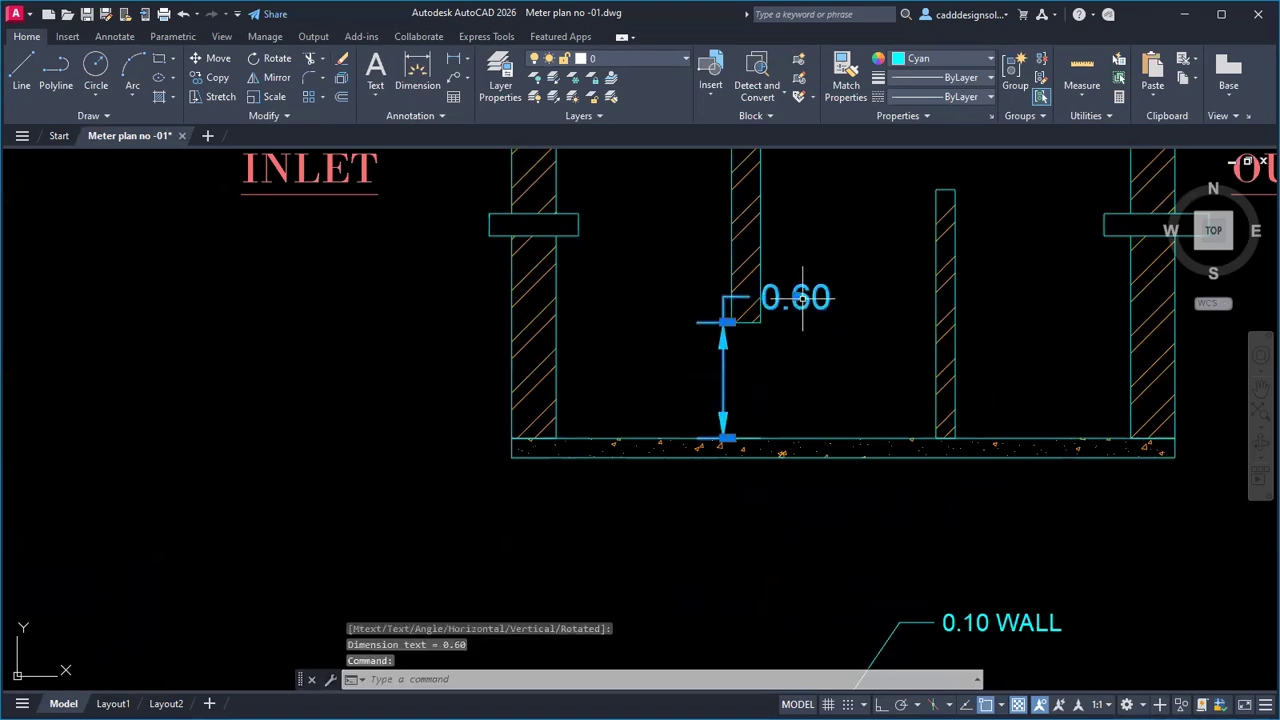
left_click(802, 298)
scroll(760, 390, "down", 4)
scroll(763, 400, "up", 4)
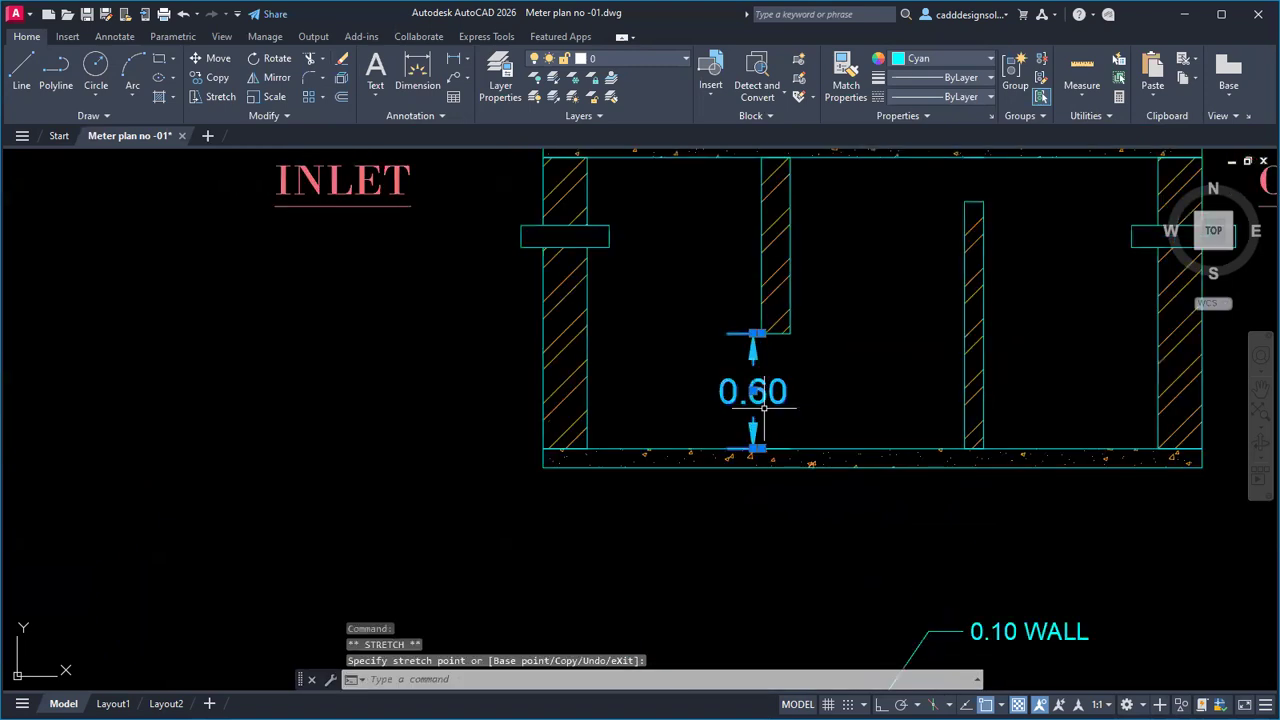
scroll(764, 408, "up", 2)
left_click(746, 382)
left_click(779, 391)
key("Escape")
Step: Dimension the vertical gap between the standing partition's upper end and the underside of the cover slab
scroll(860, 411, "down", 4)
middle_click_drag(888, 346, 754, 430)
key("space")
scroll(810, 371, "up", 6)
left_click(799, 354)
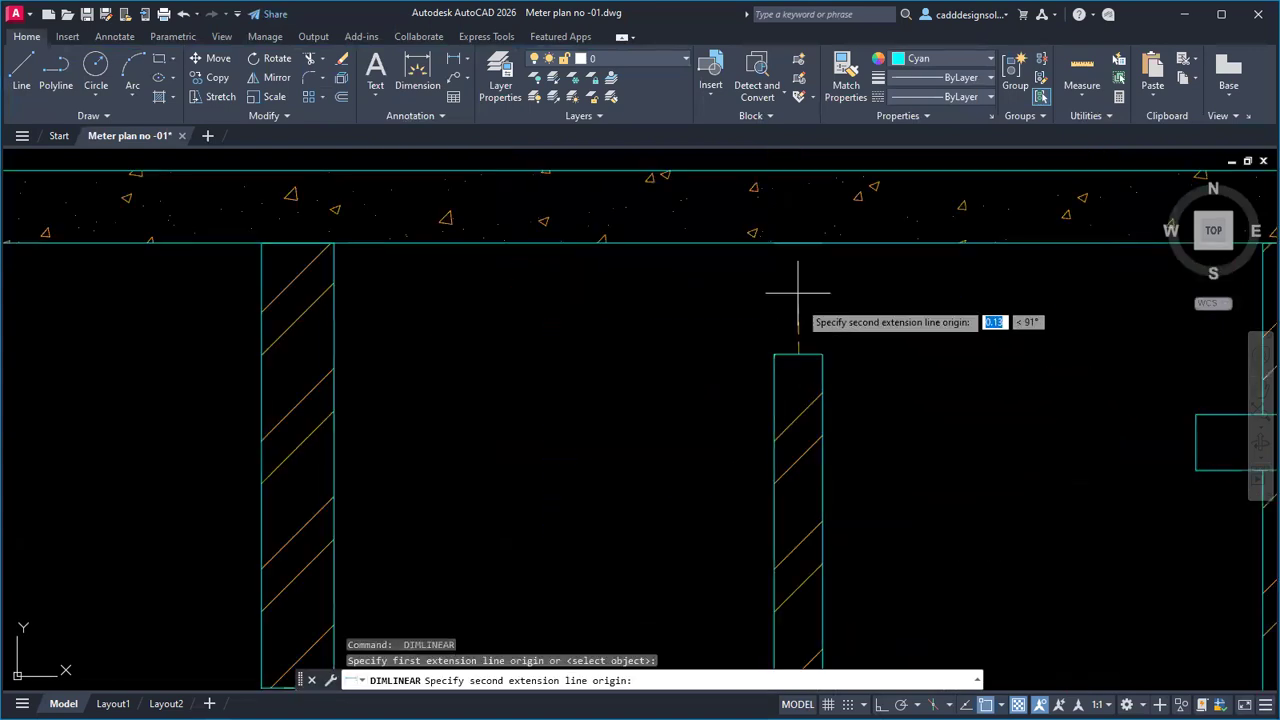
left_click(798, 243)
left_click(826, 278)
scroll(858, 397, "down", 8)
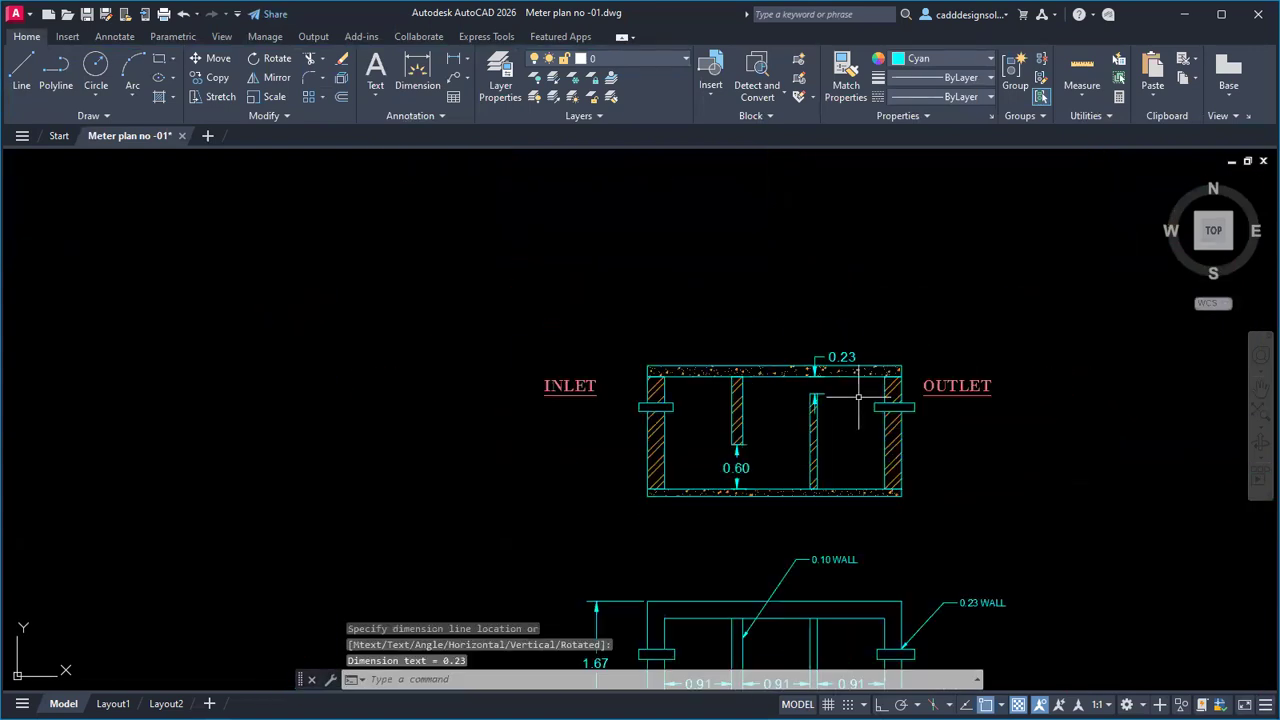
middle_click_drag(858, 397, 858, 375)
Step: Dimension the section's overall height from the floor slab's underside to the cover slab's upper face, placed outside the inlet wall
key("space")
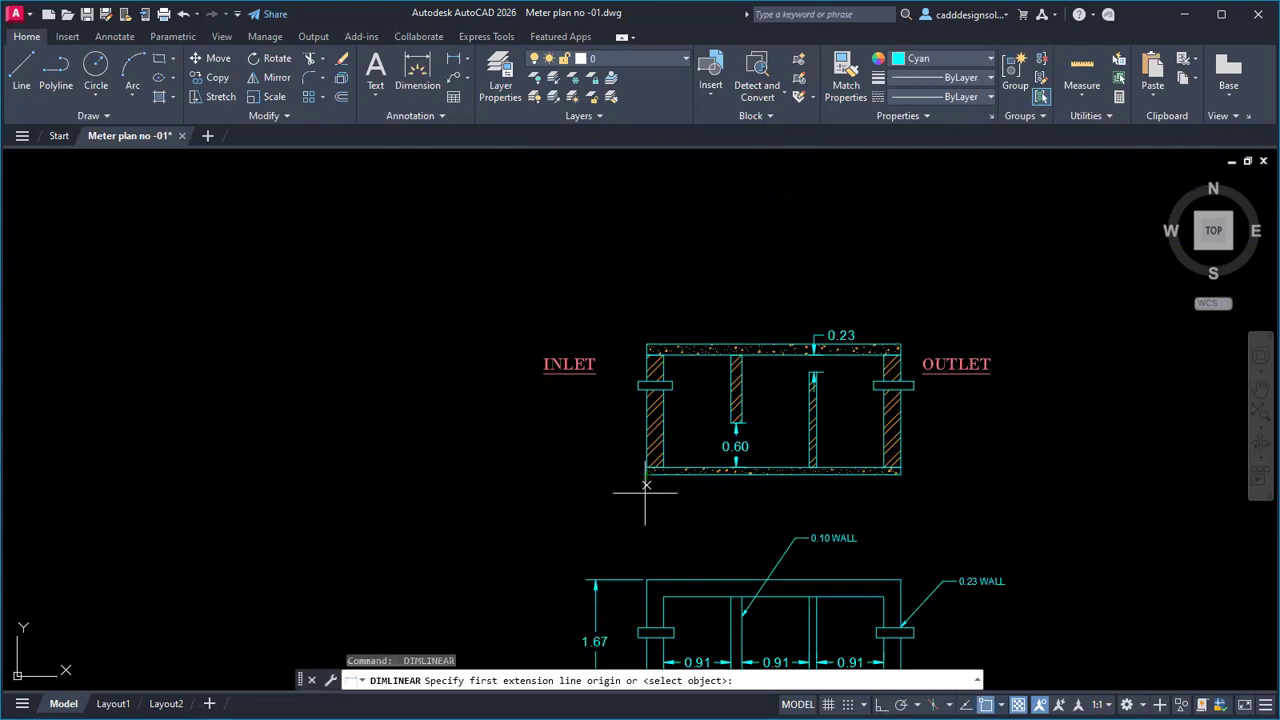
scroll(645, 487, "down", 4)
scroll(670, 404, "up", 4)
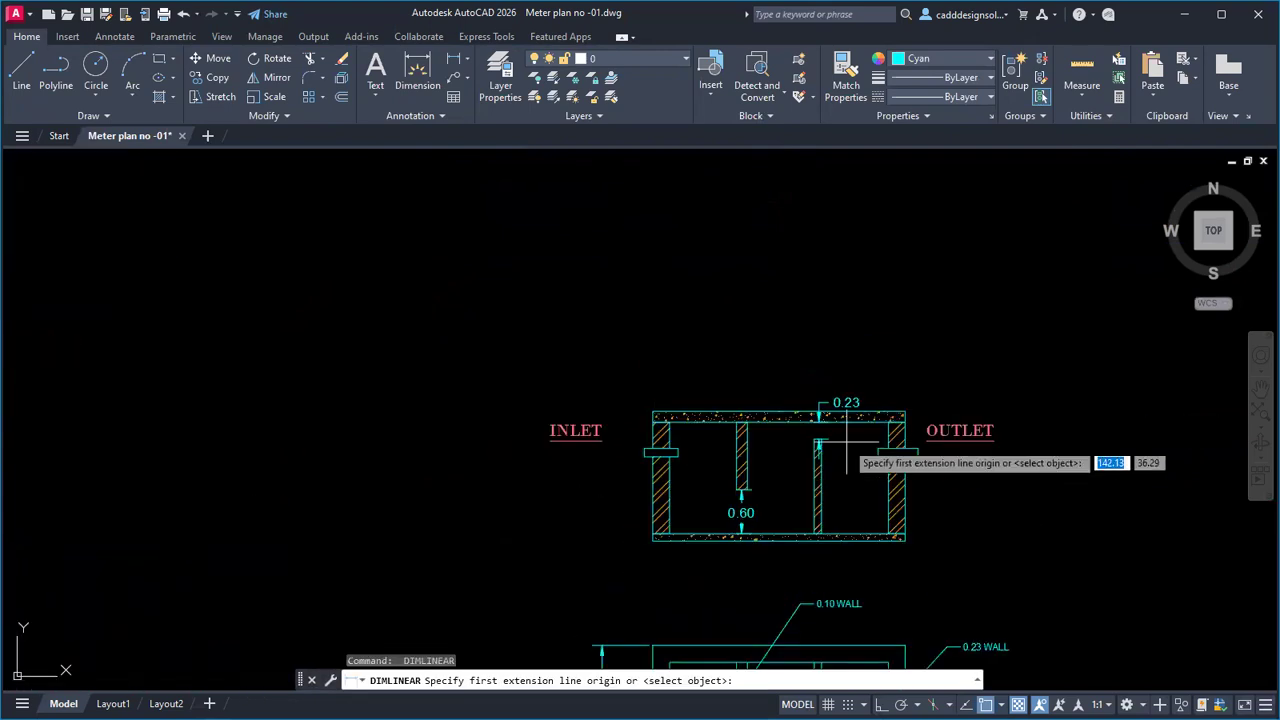
scroll(697, 522, "up", 2)
left_click(628, 549)
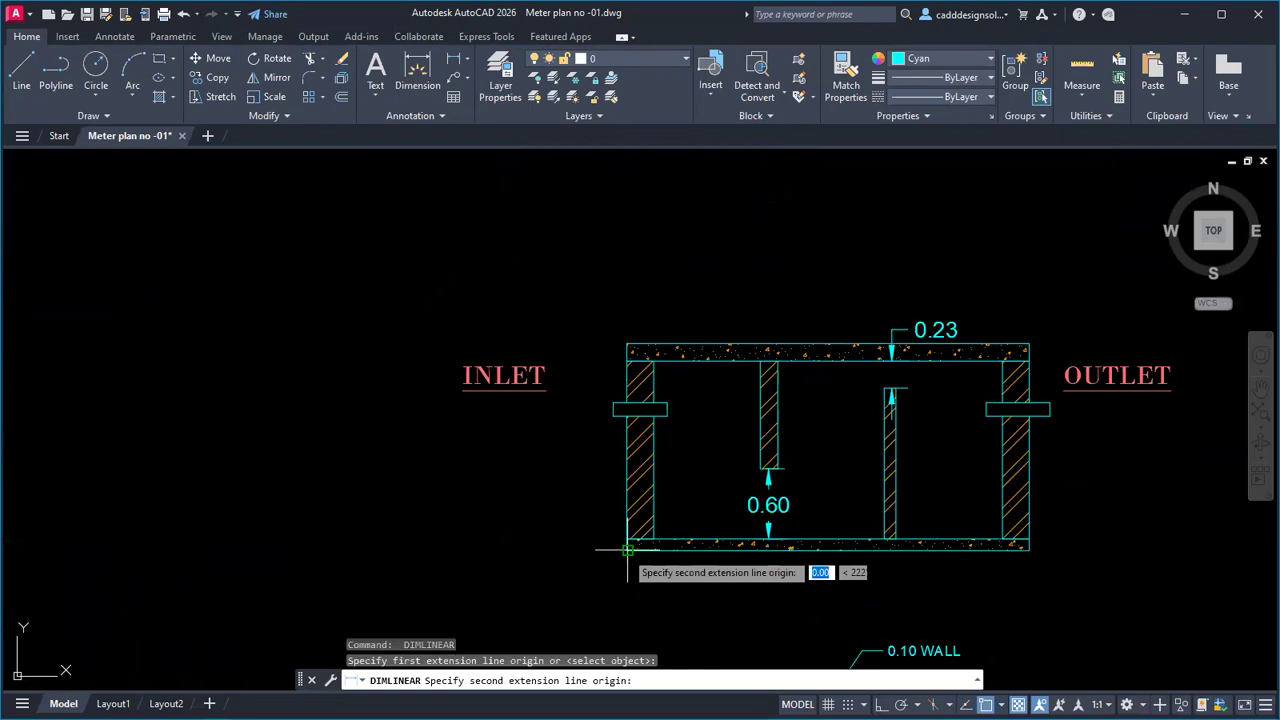
left_click(627, 347)
left_click(585, 405)
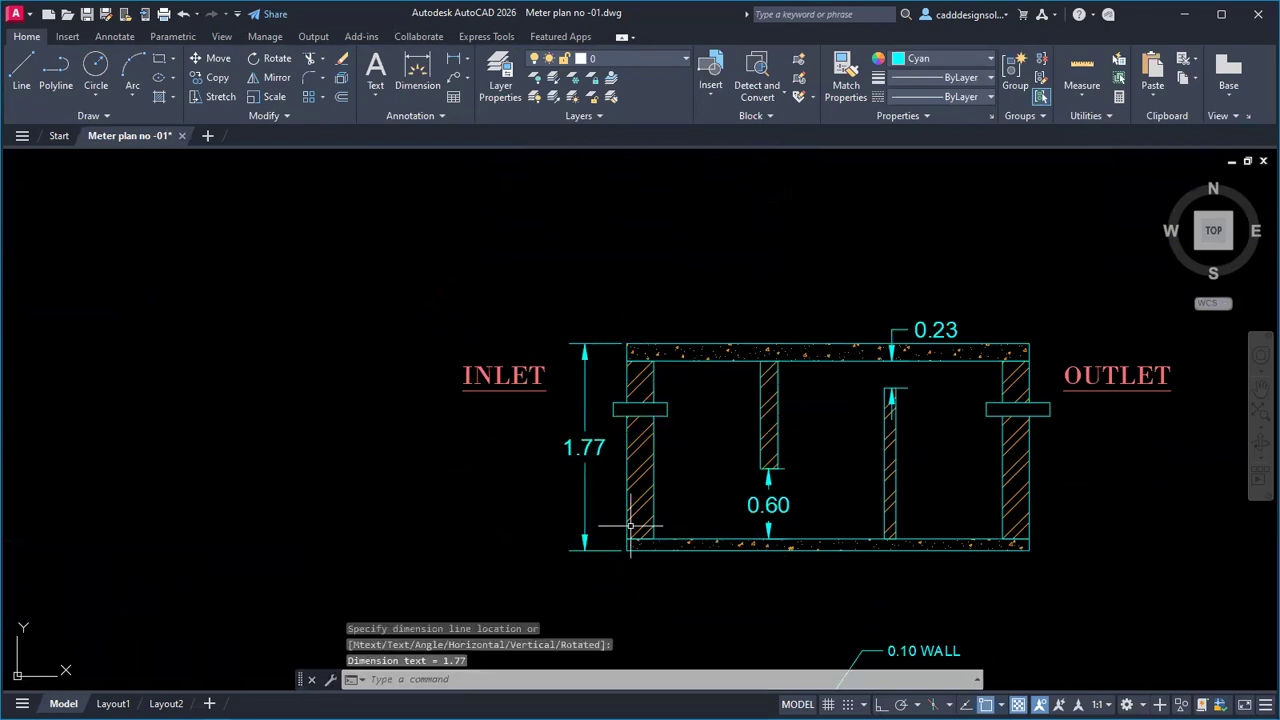
Step: Dimension the section's clear inner height between floor and cover slabs, placed inside the inlet compartment
key("Return")
left_click(705, 538)
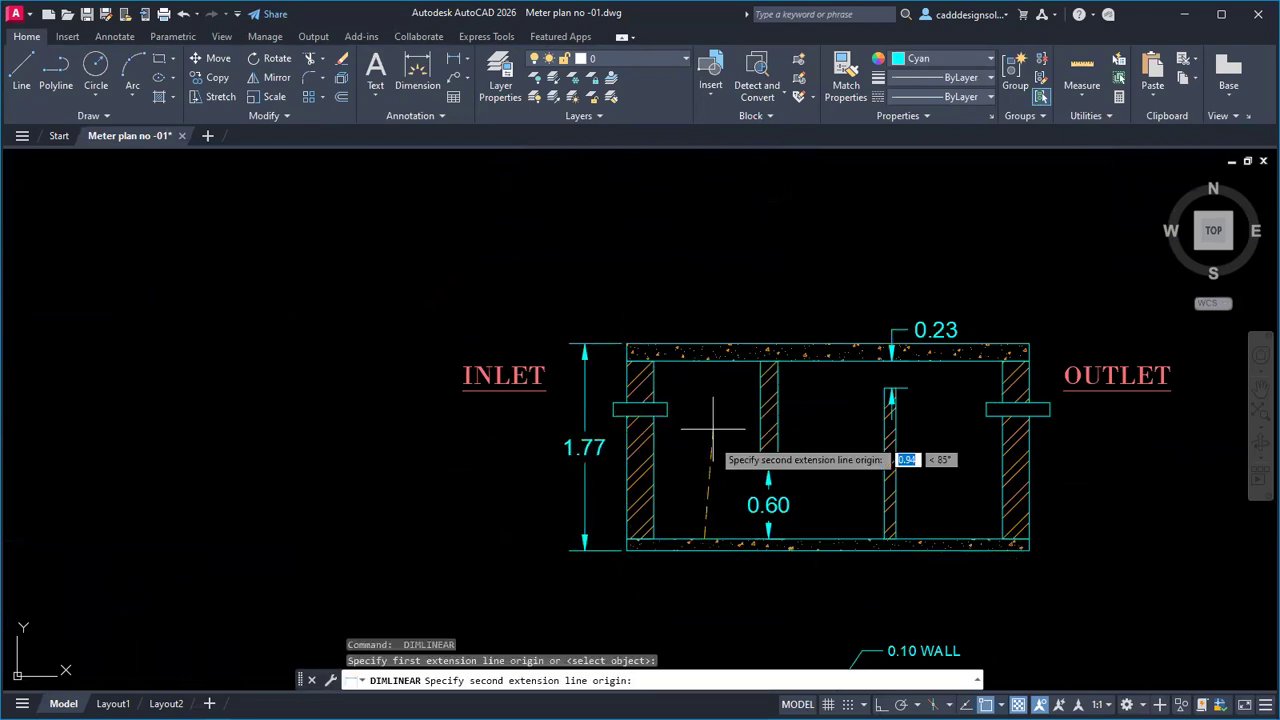
left_click(712, 363)
left_click(705, 430)
scroll(815, 462, "down", 2)
scroll(815, 440, "down", 3)
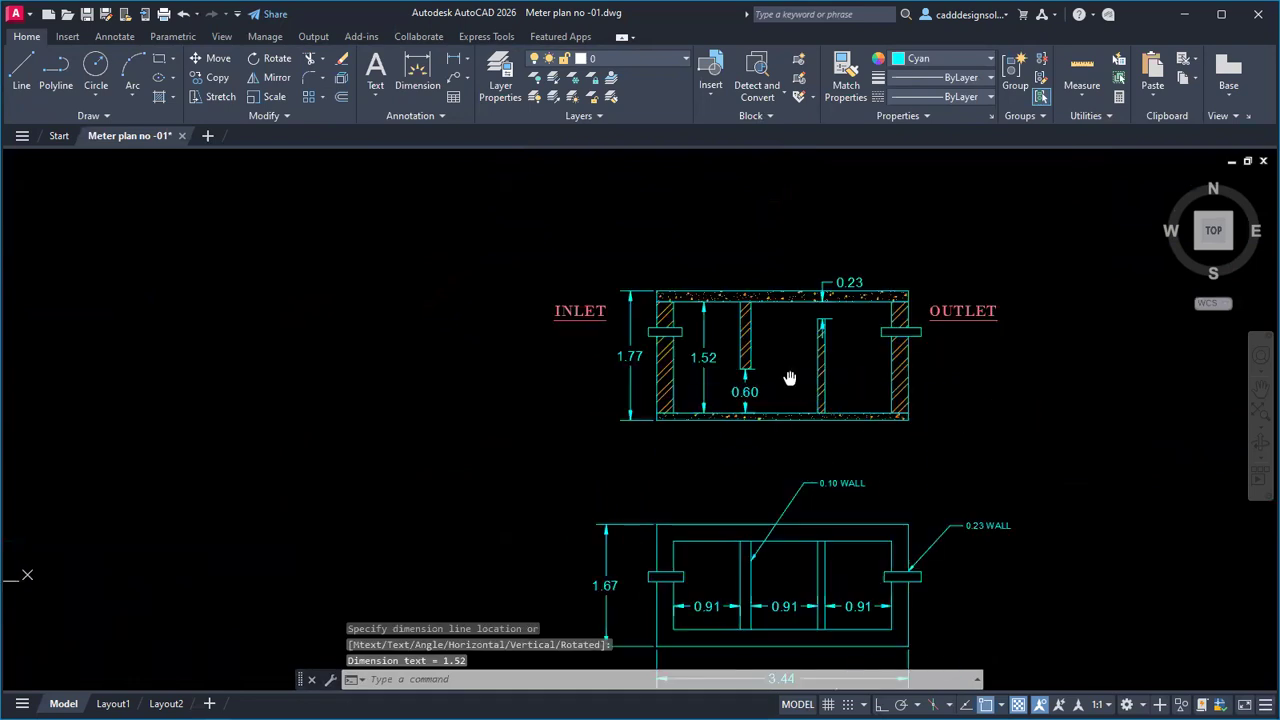
scroll(903, 423, "down", 1)
middle_click_drag(903, 423, 935, 408)
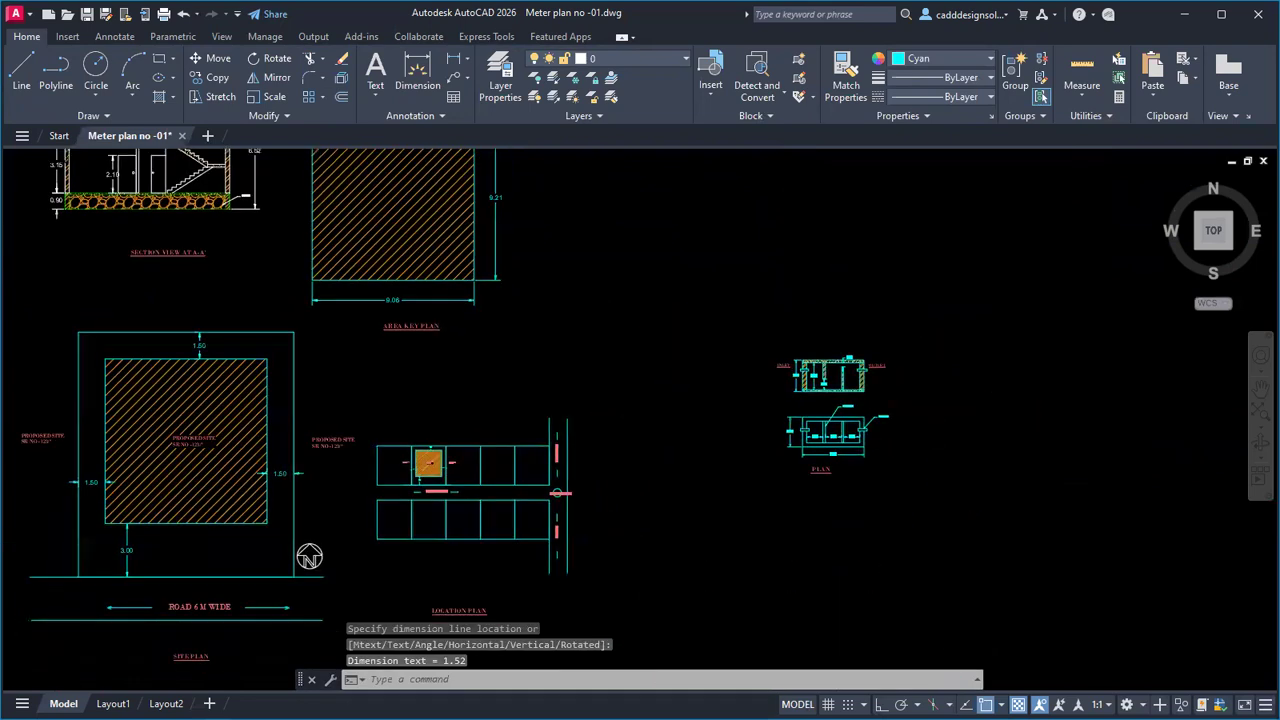
scroll(930, 409, "up", 4)
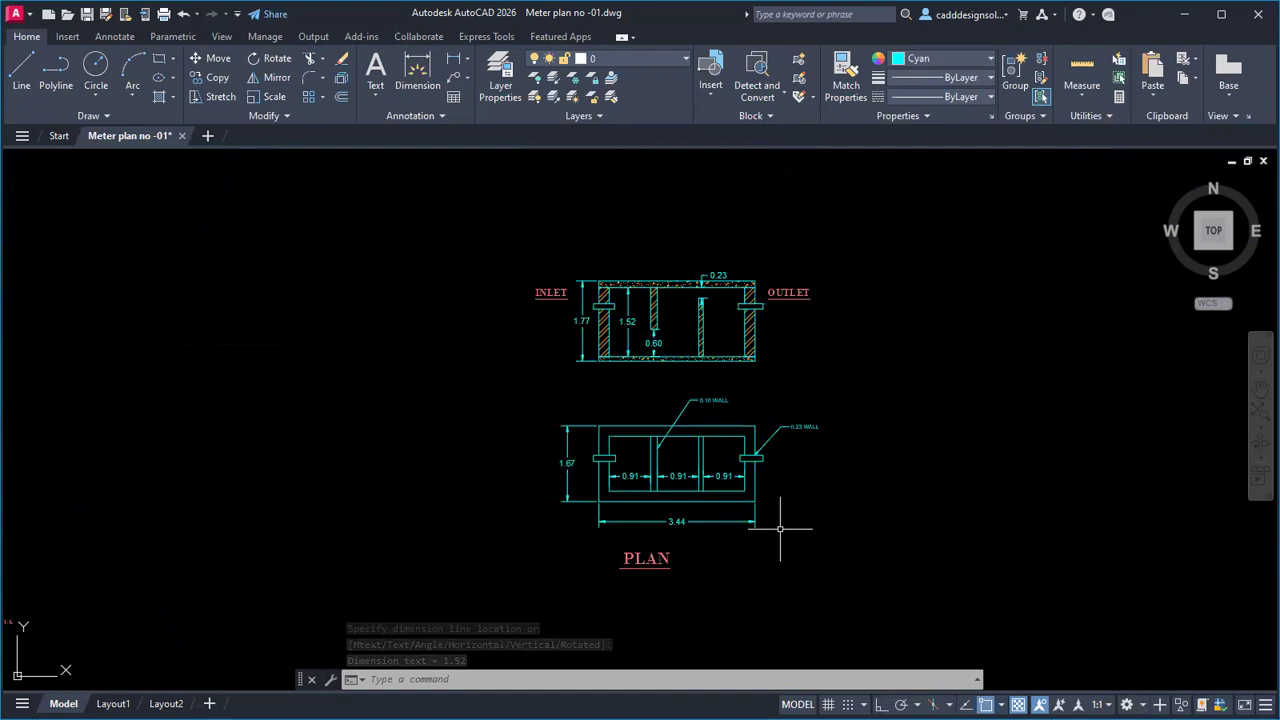
middle_click_drag(682, 588, 752, 523)
scroll(752, 522, "down", 1)
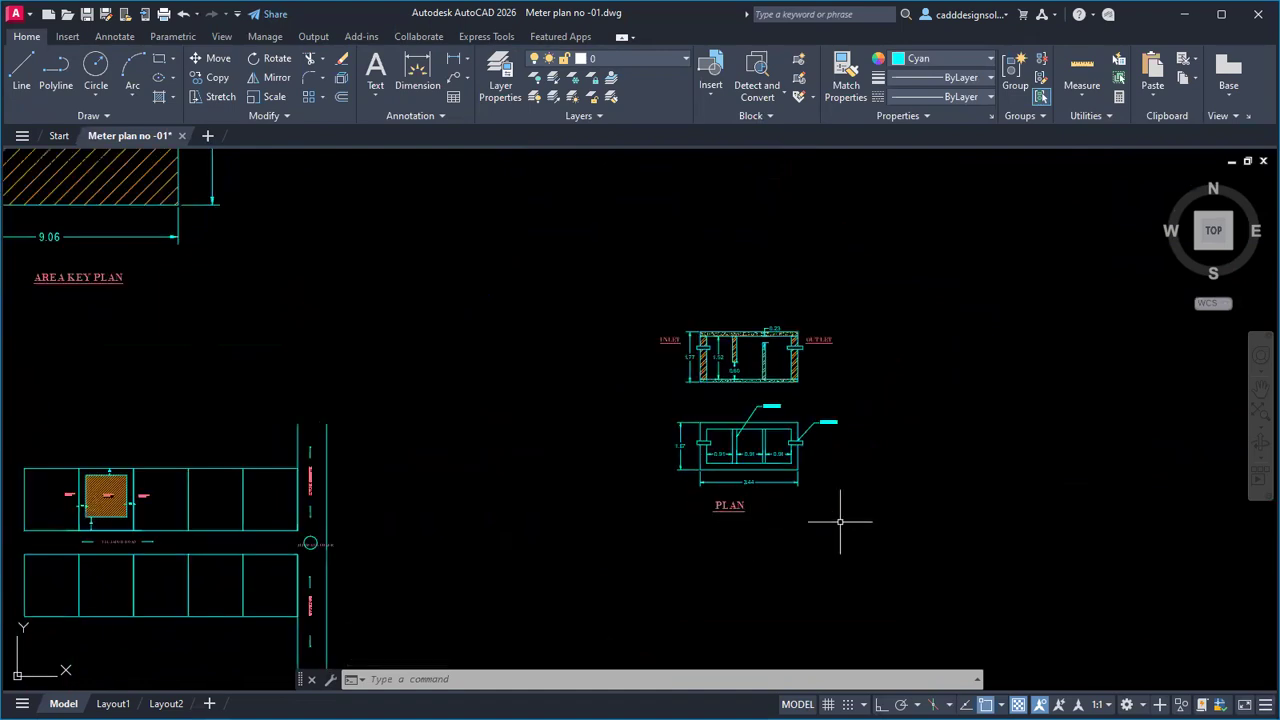
left_click(636, 288)
left_click(899, 533)
left_click(899, 533)
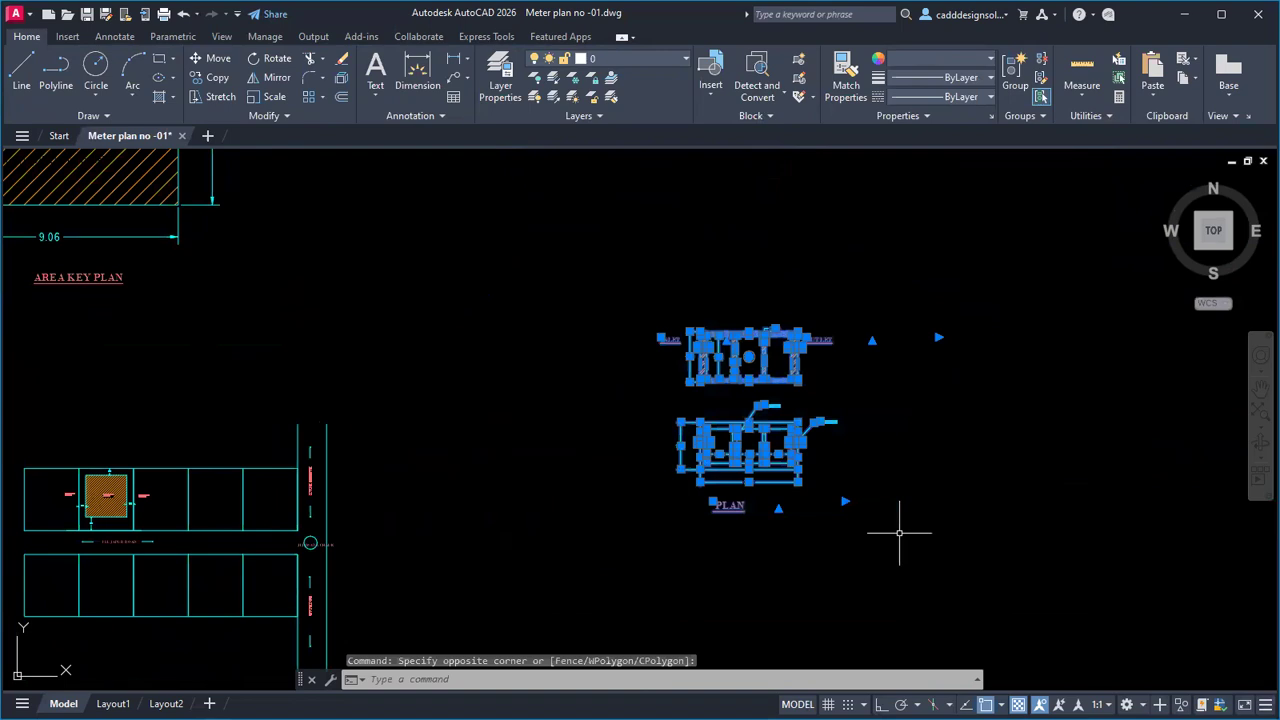
key("Escape")
key("Escape")
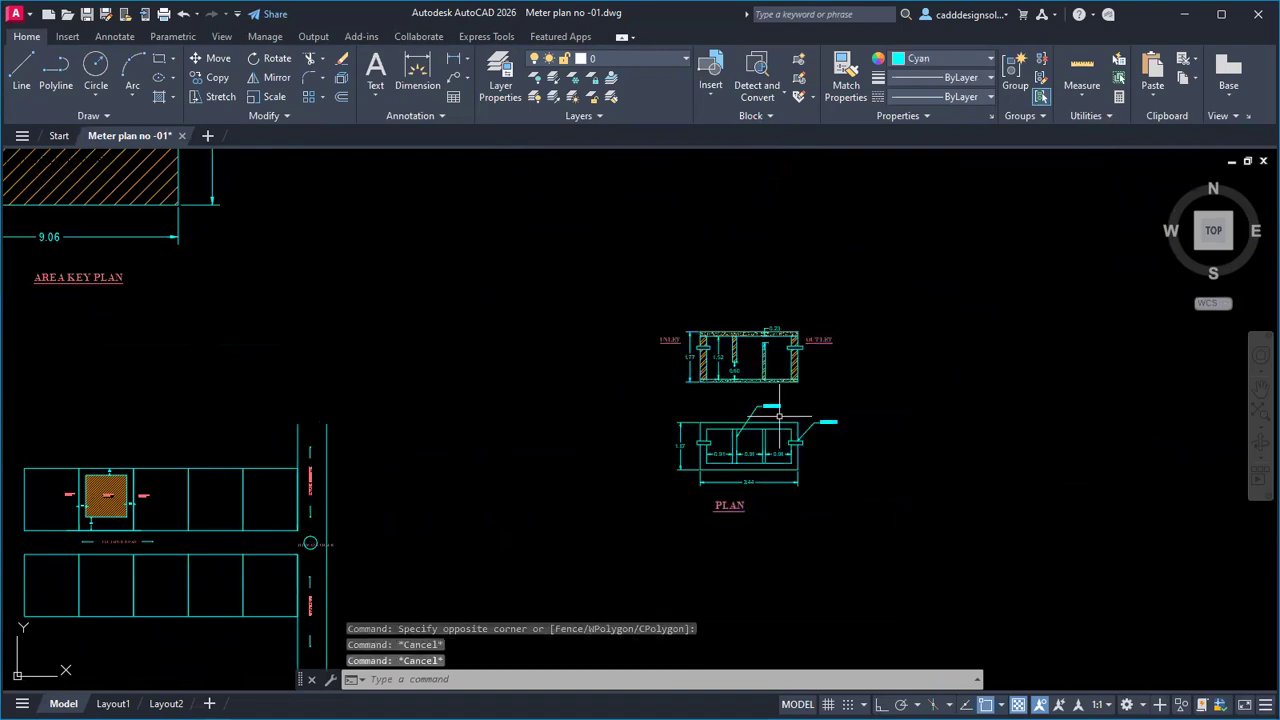
Step: Replace the text of the section's overall height dimension with STD HEIGHT
scroll(745, 370, "up", 3)
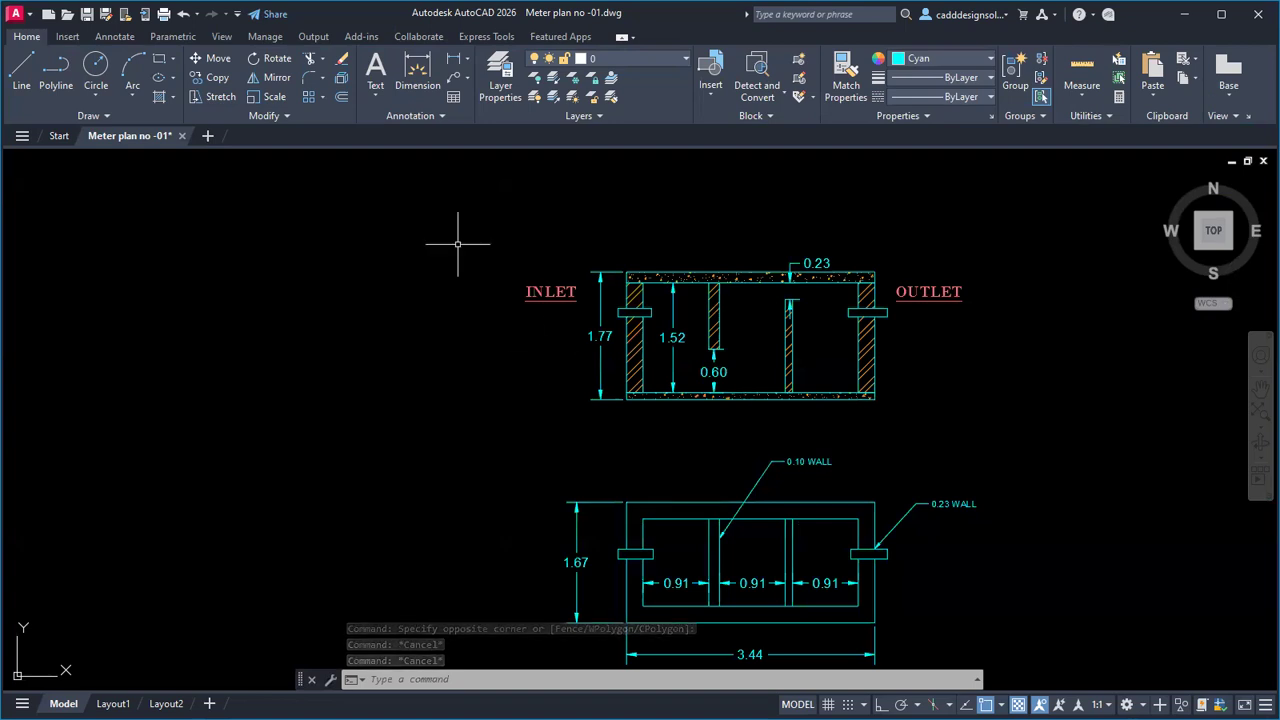
double_click(596, 340)
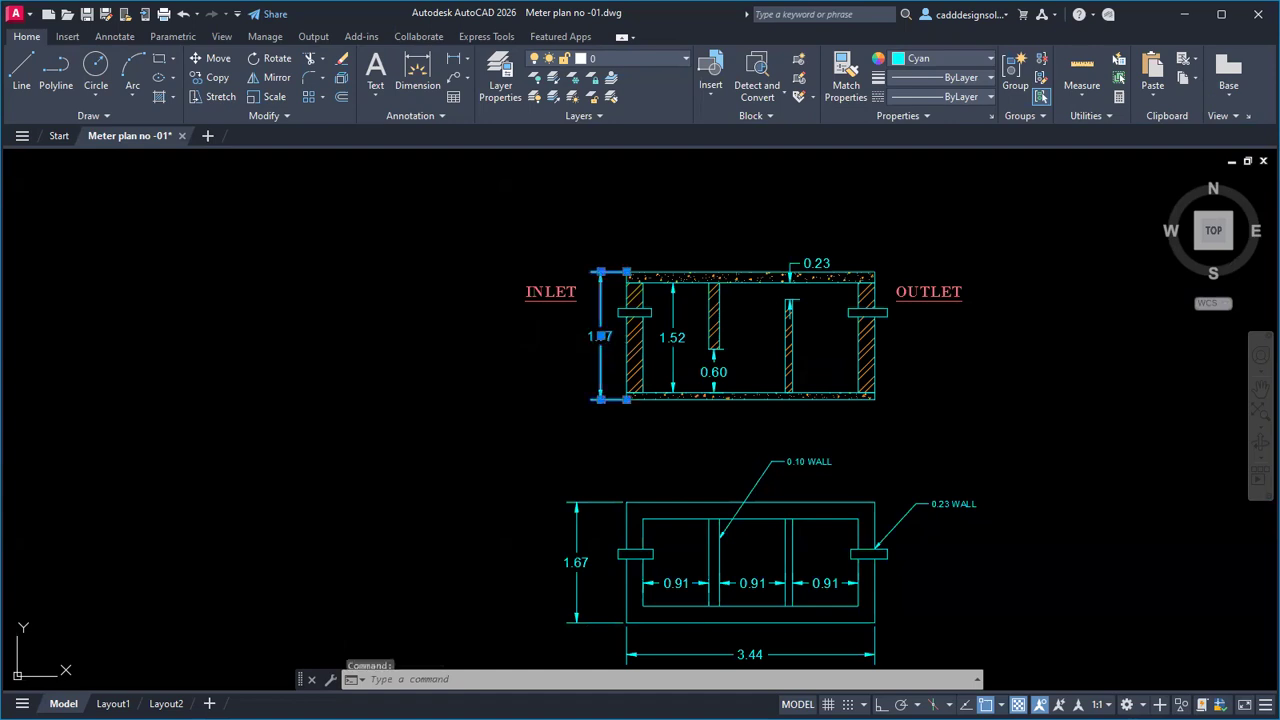
key("Home")
type("STD H=")
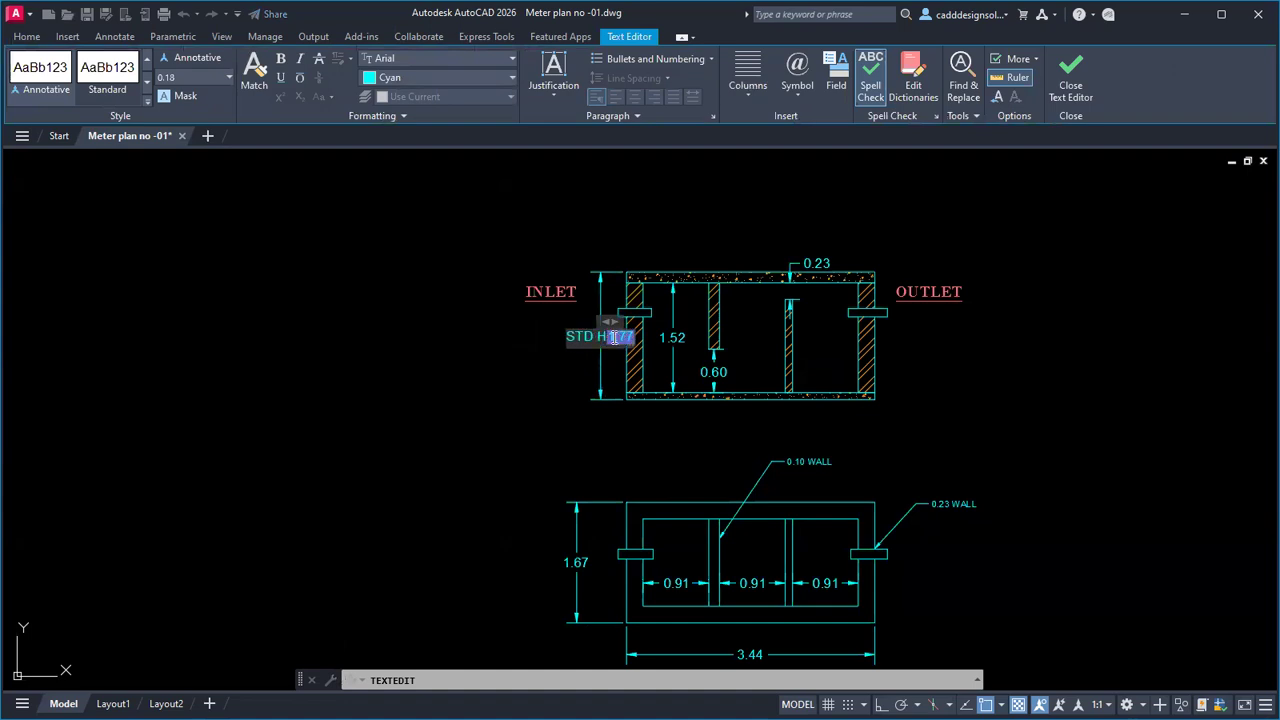
type("EIGHT")
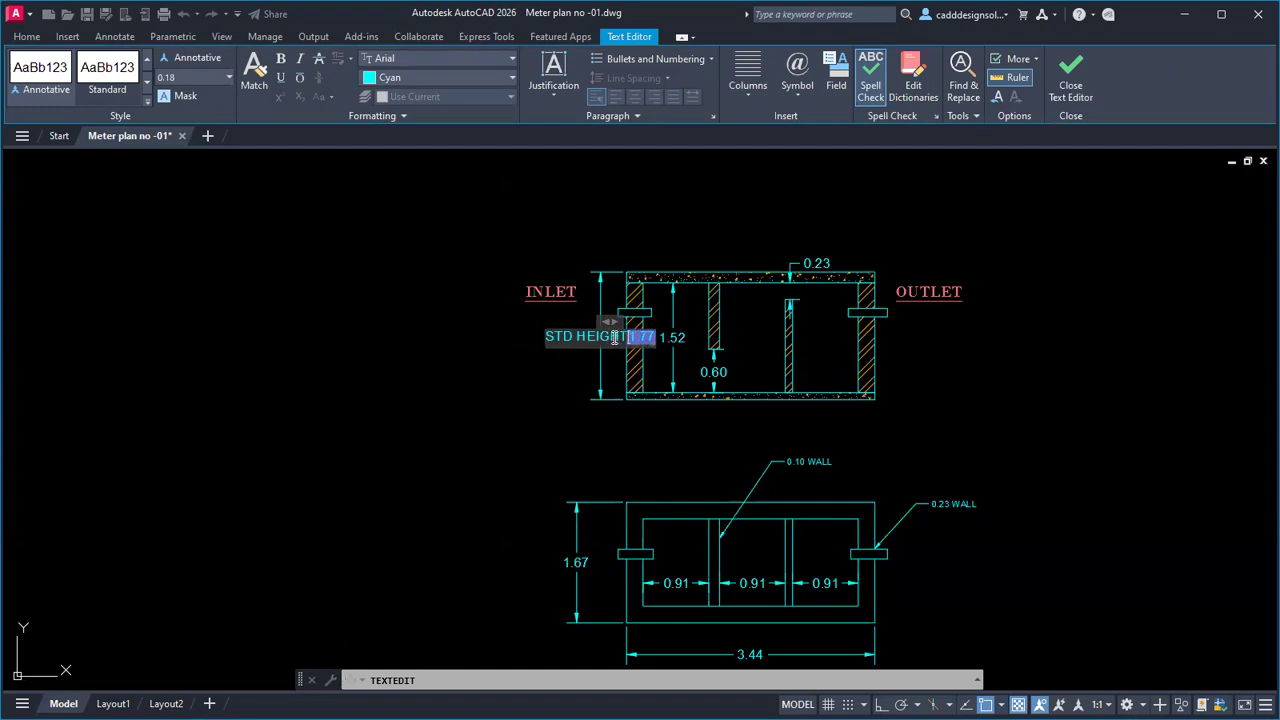
key("Delete")
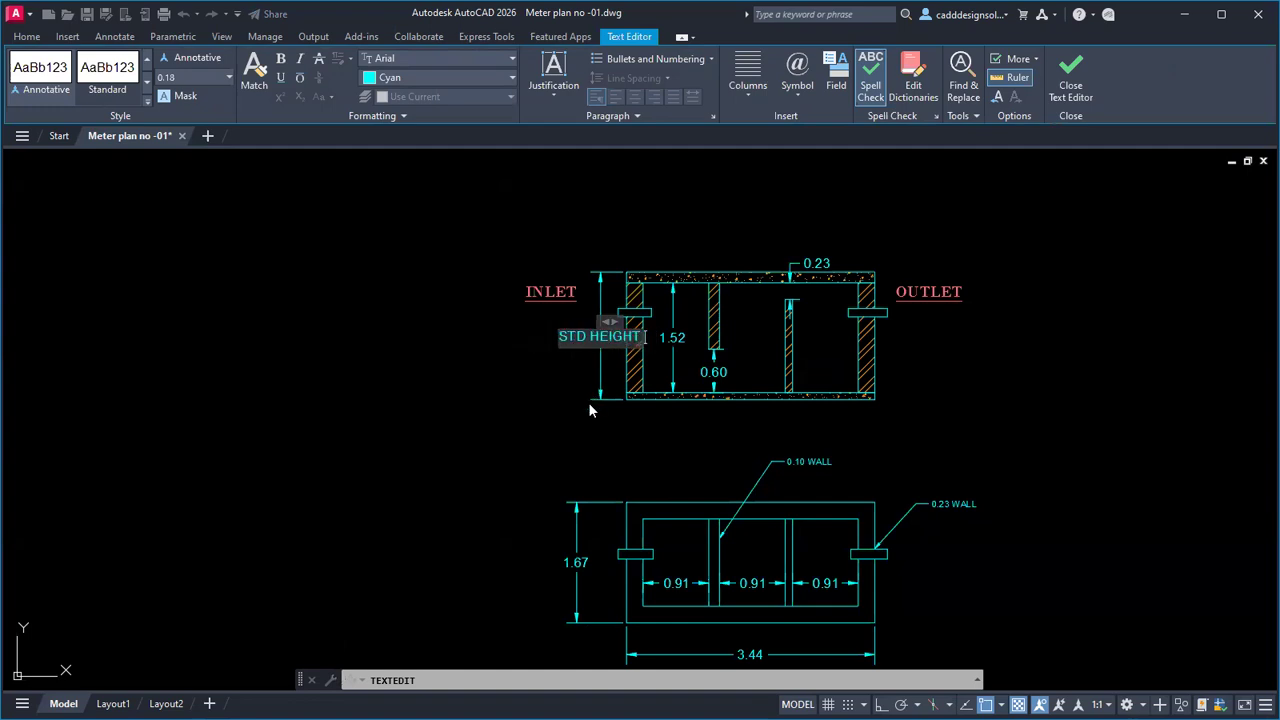
left_click(588, 402)
key("Escape")
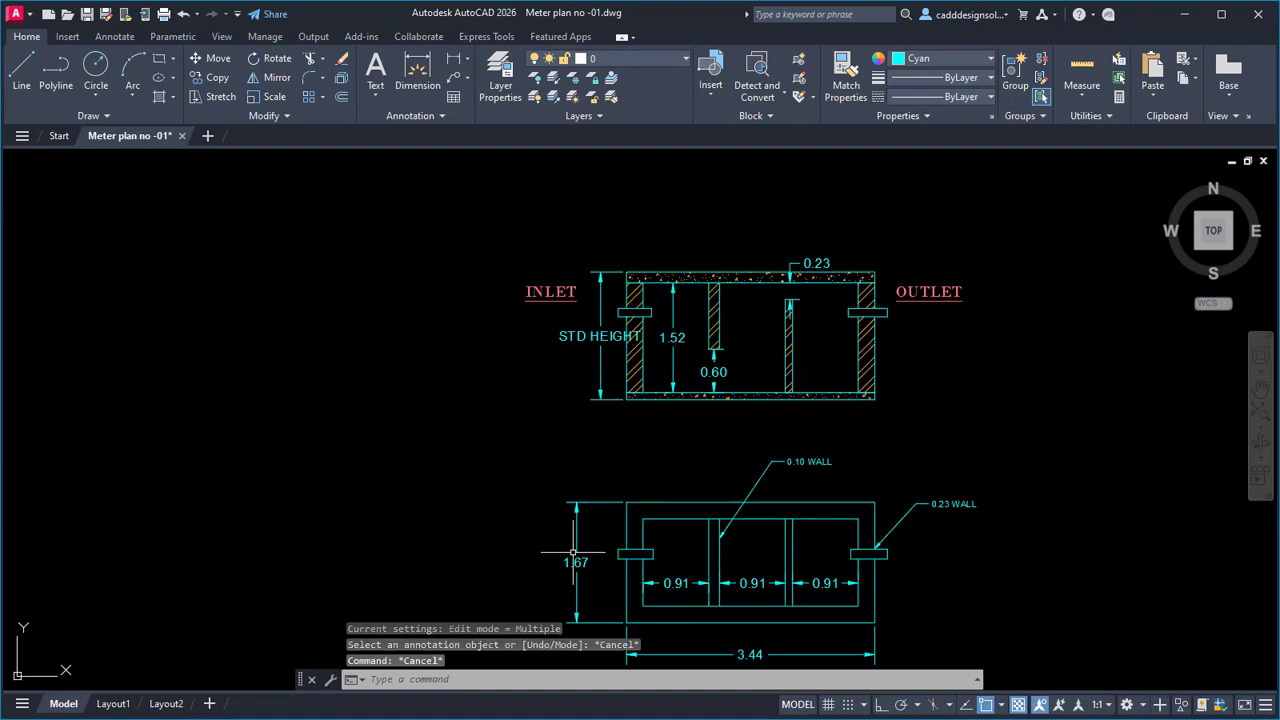
Step: Replace the text of the plan's overall width dimension beside the inlet wall with STD WIDTH
double_click(577, 562)
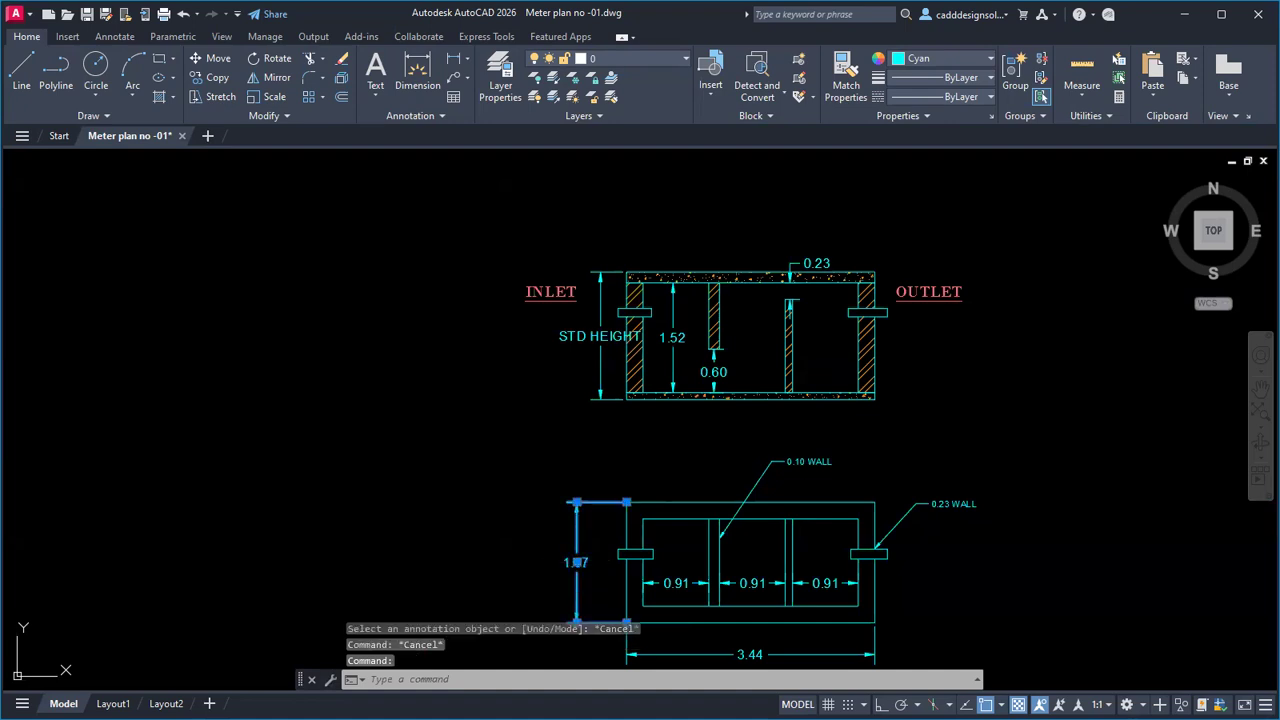
type("STD W")
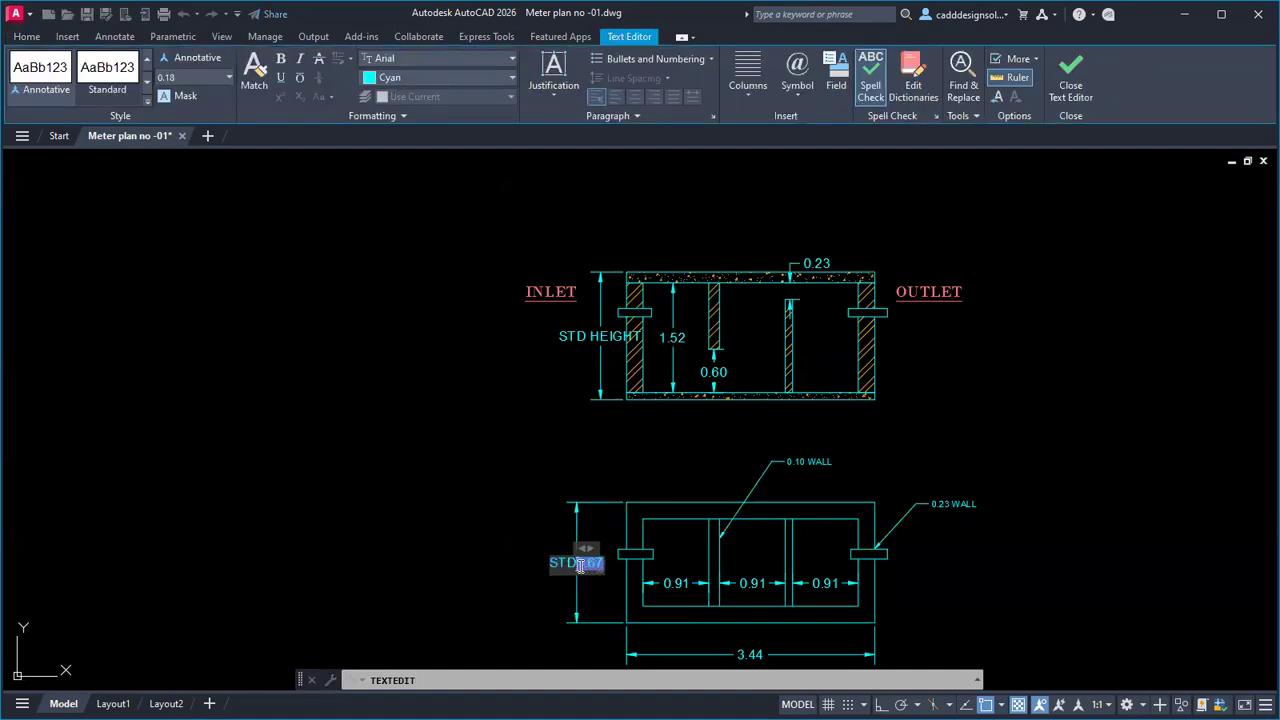
type("IDTH")
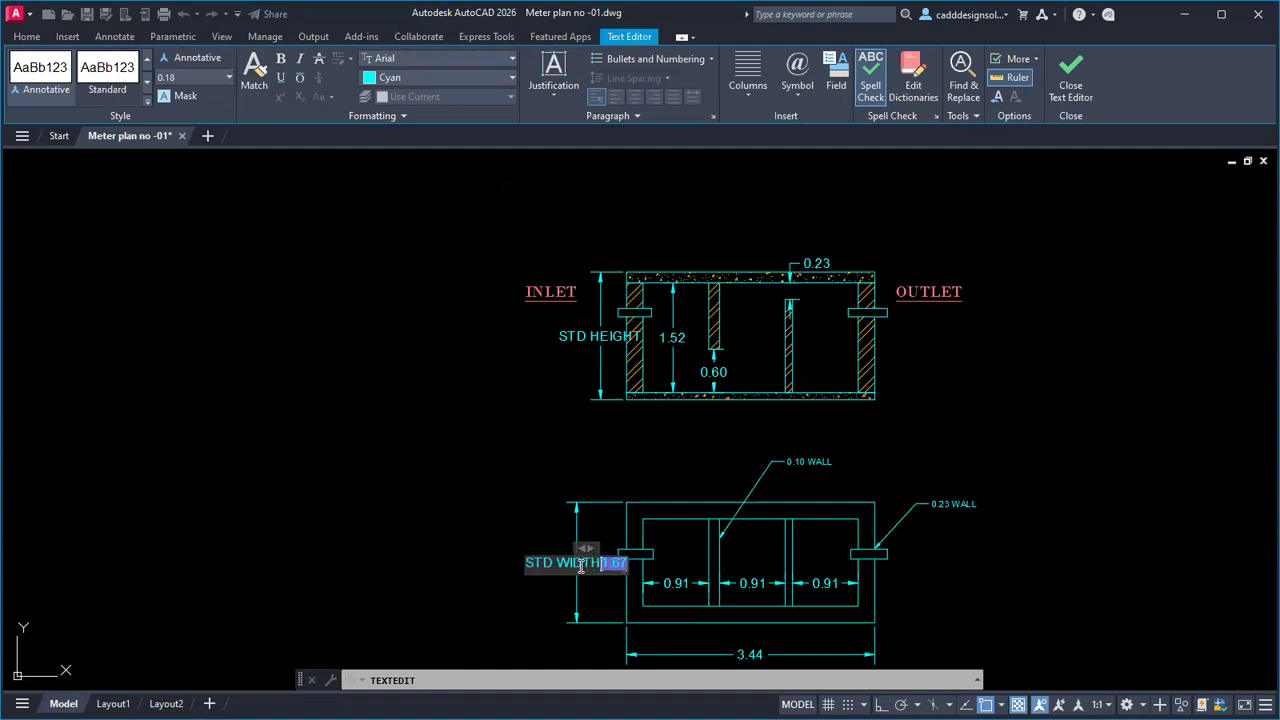
key("Delete")
left_click(560, 486)
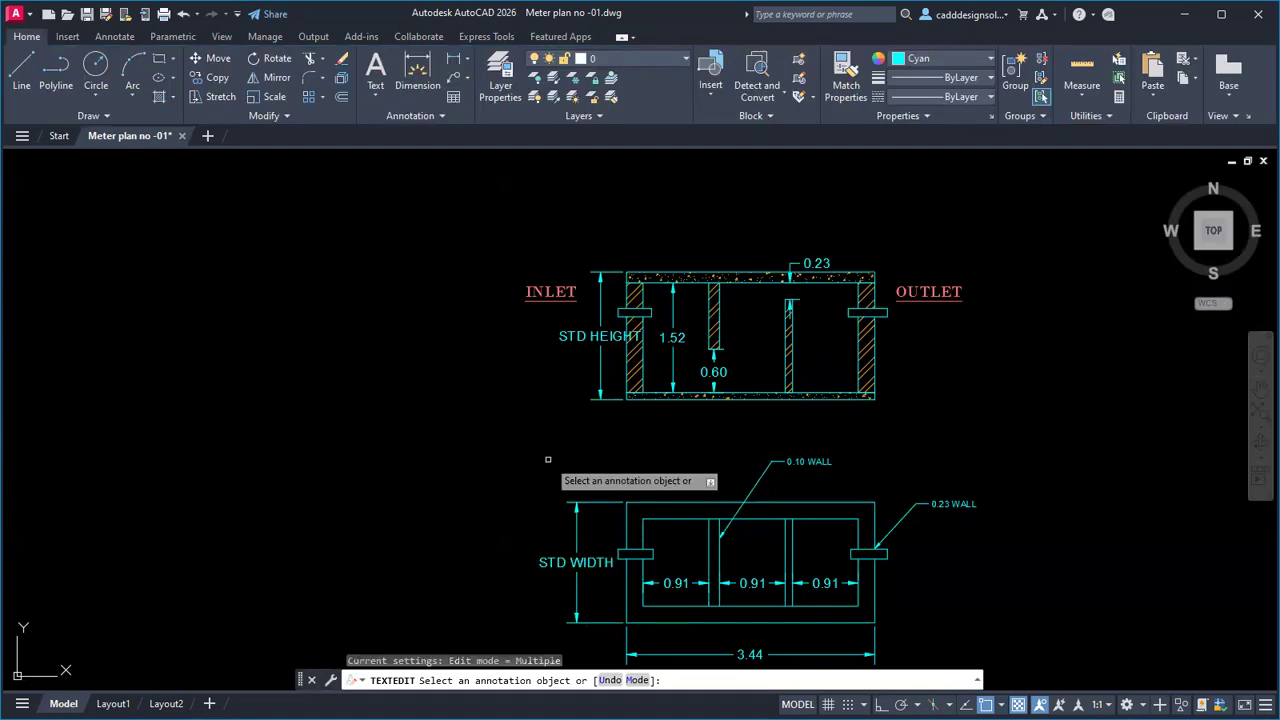
key("Escape")
Step: Move the INLET label right up to the inlet pipe stub in the section, just above the STD HEIGHT text
scroll(584, 405, "down", 5)
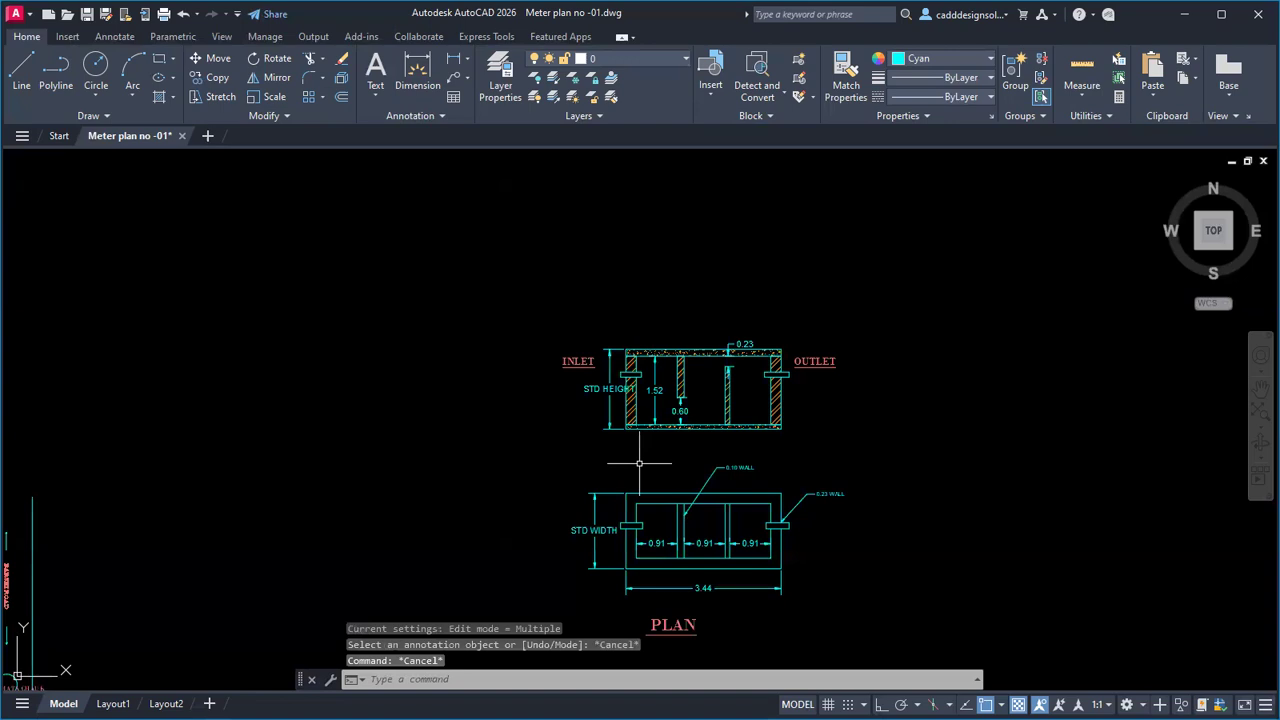
scroll(649, 456, "up", 3)
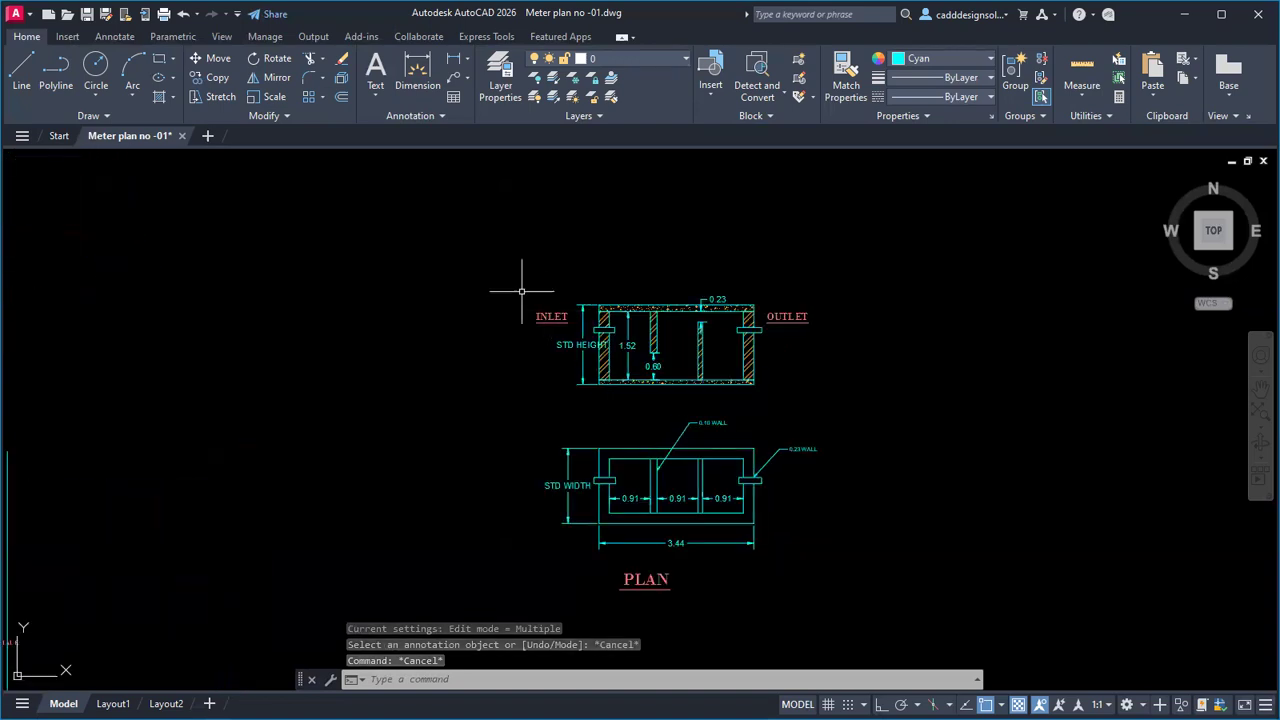
scroll(560, 330, "up", 6)
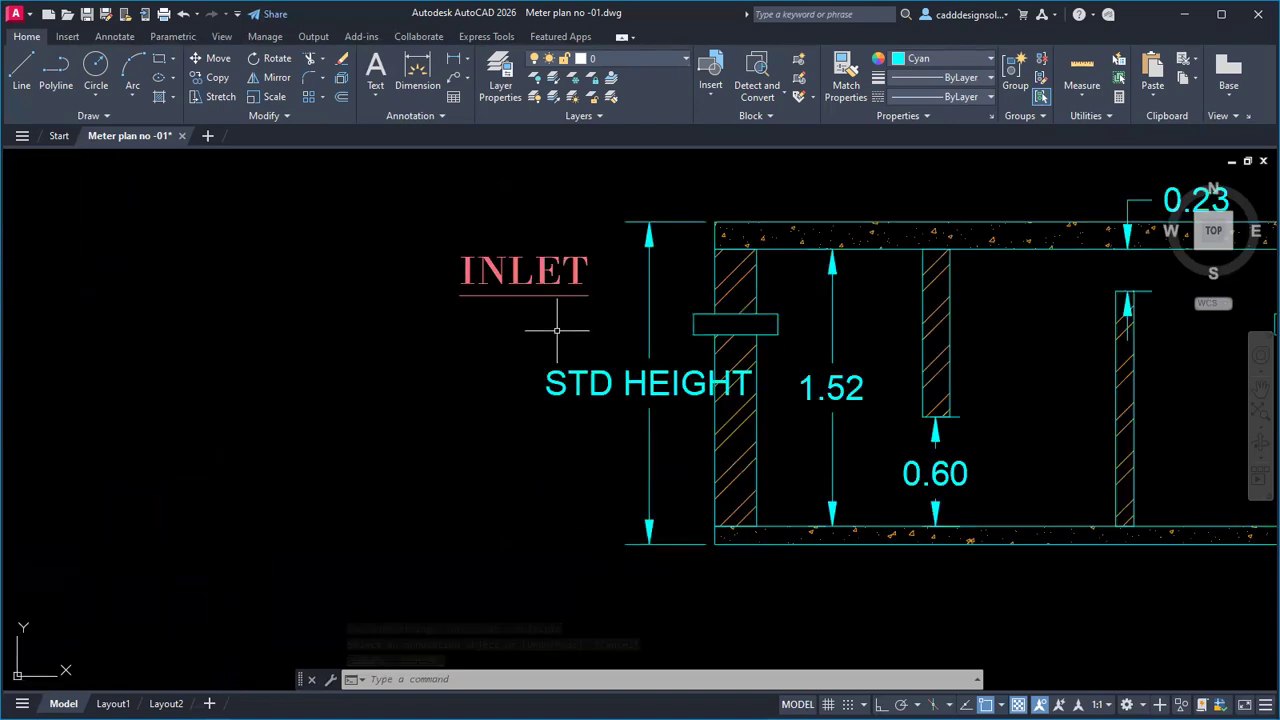
type("m")
key("Return")
left_click(480, 275)
key("Return")
left_click(458, 288)
scroll(667, 343, "up", 4)
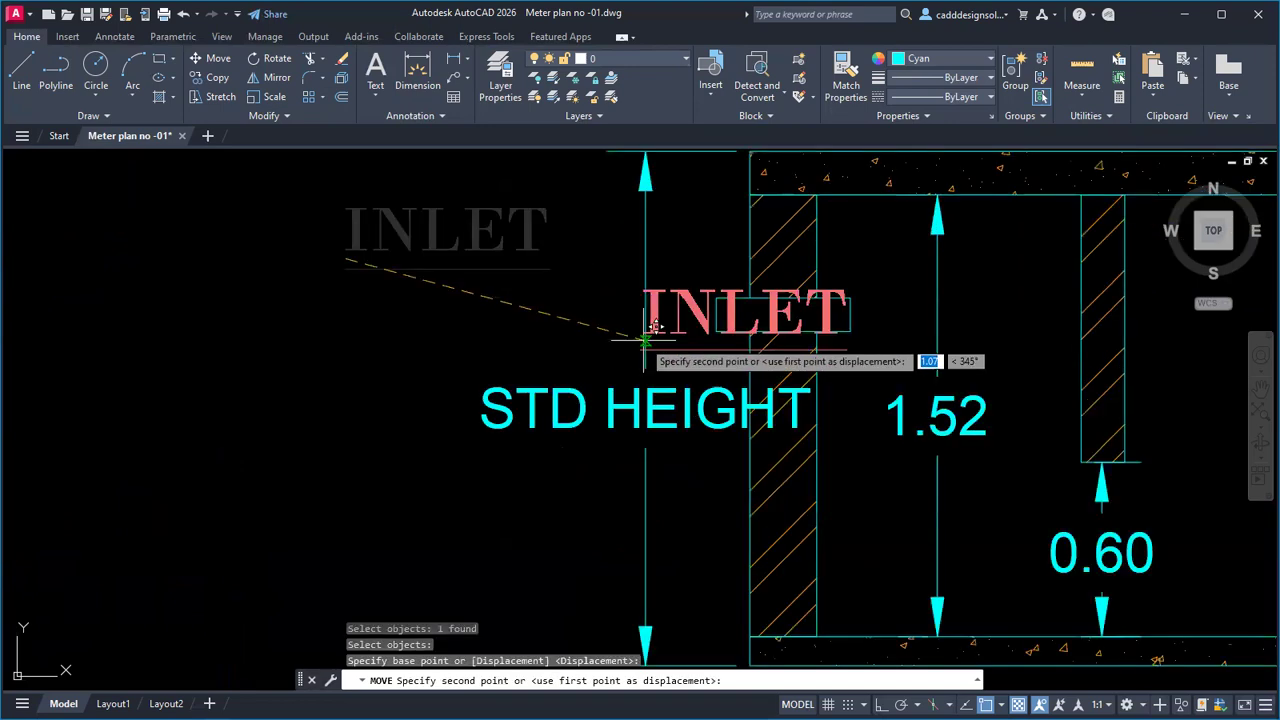
key("Escape")
scroll(640, 350, "down", 6)
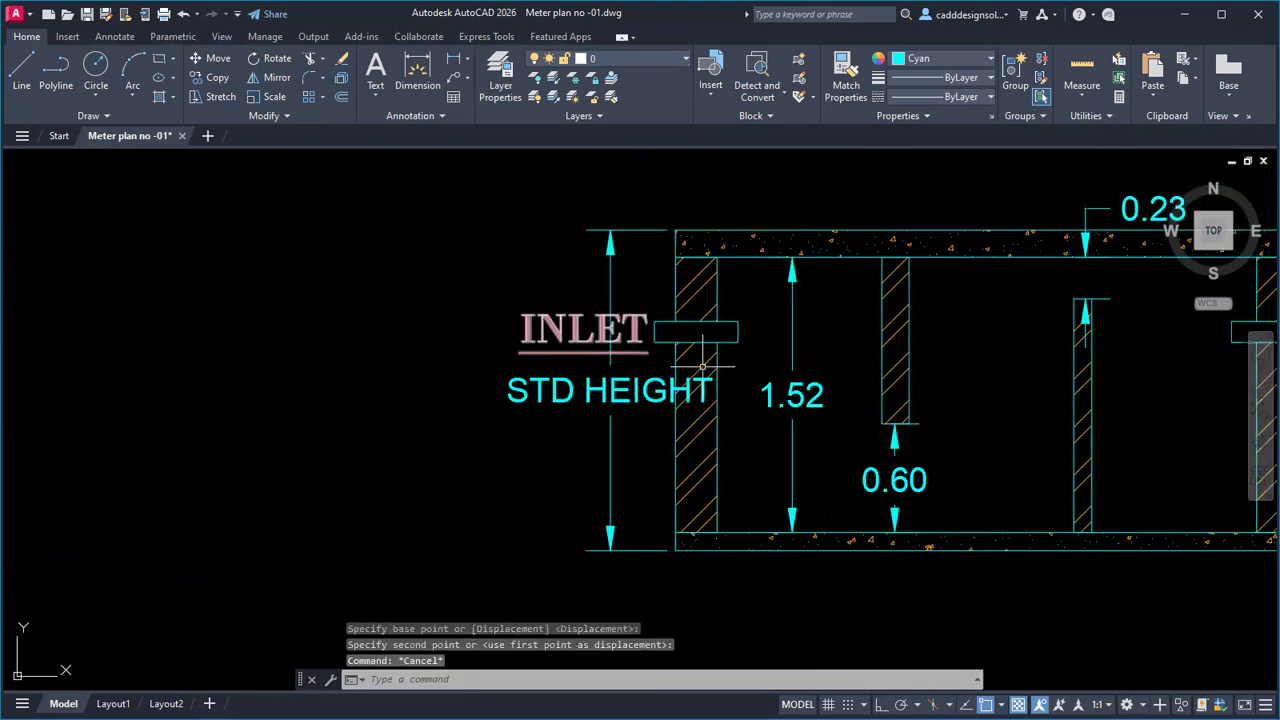
Step: Convert the whole tank section and plan, including labels and dimensions, into one block with a name beginning with ST
middle_click_drag(1168, 382, 910, 386)
scroll(914, 402, "down", 3)
left_click(585, 251)
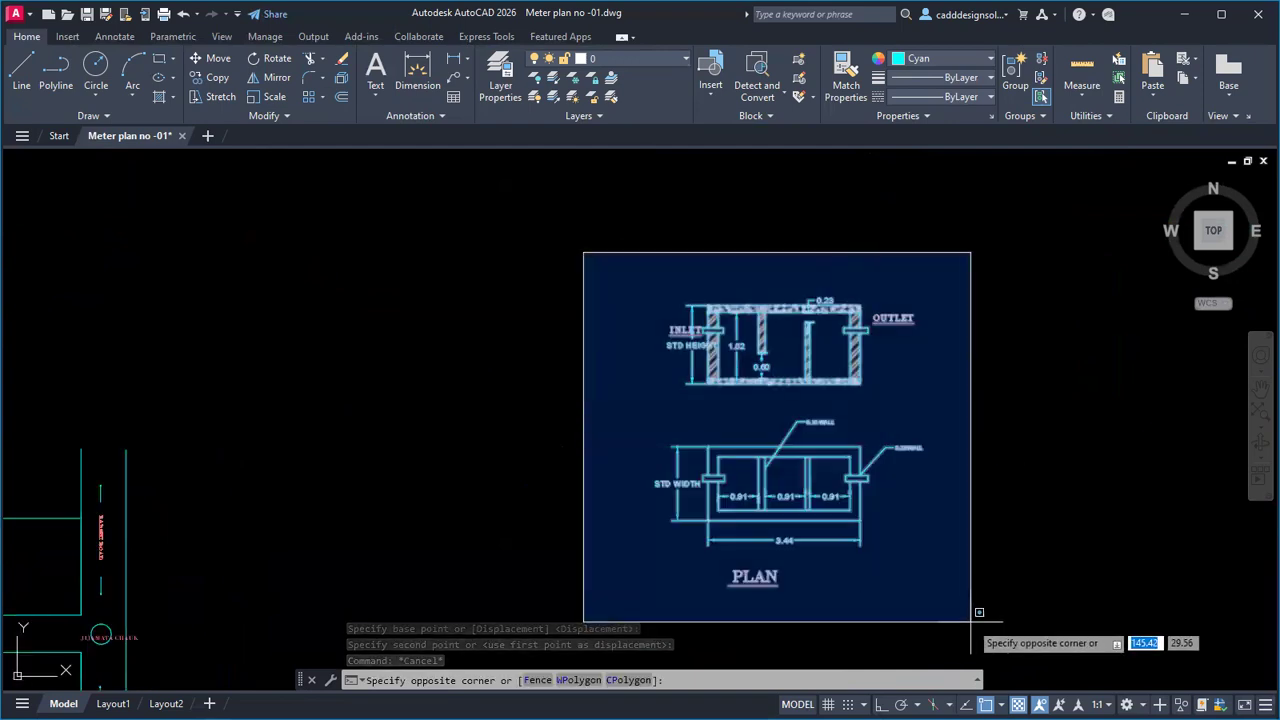
left_click(970, 622)
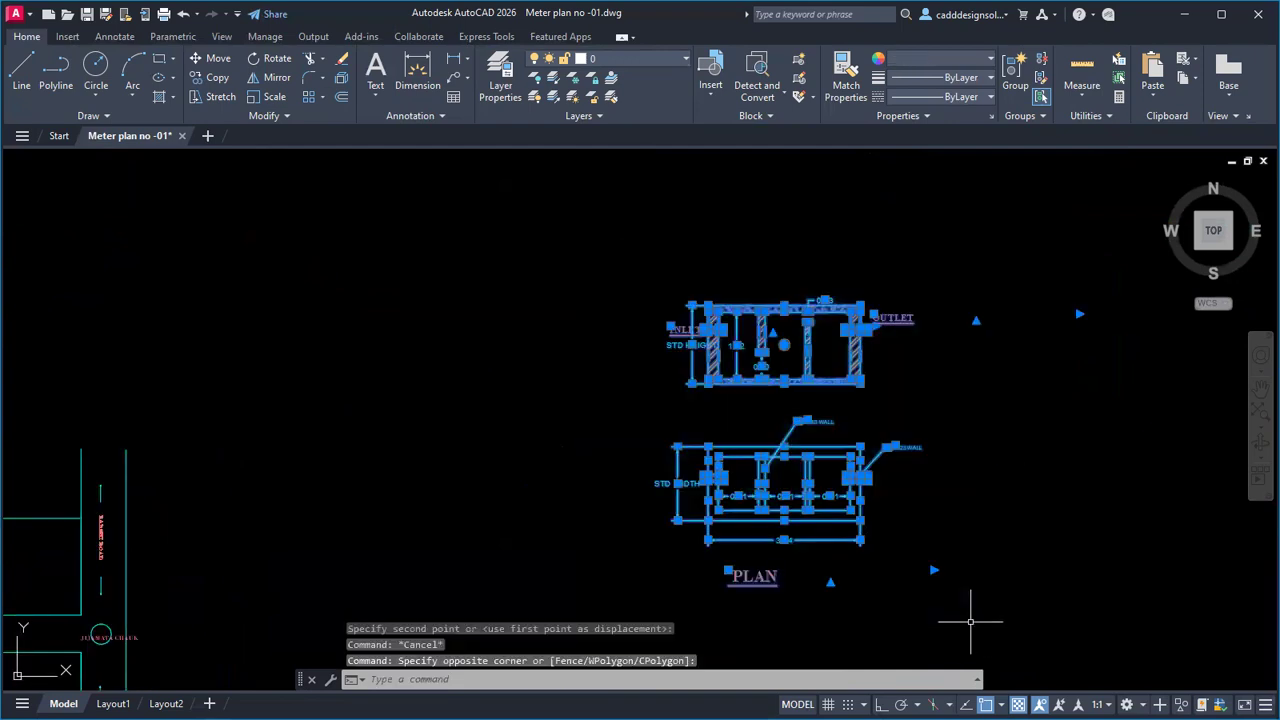
type("B")
key("Return")
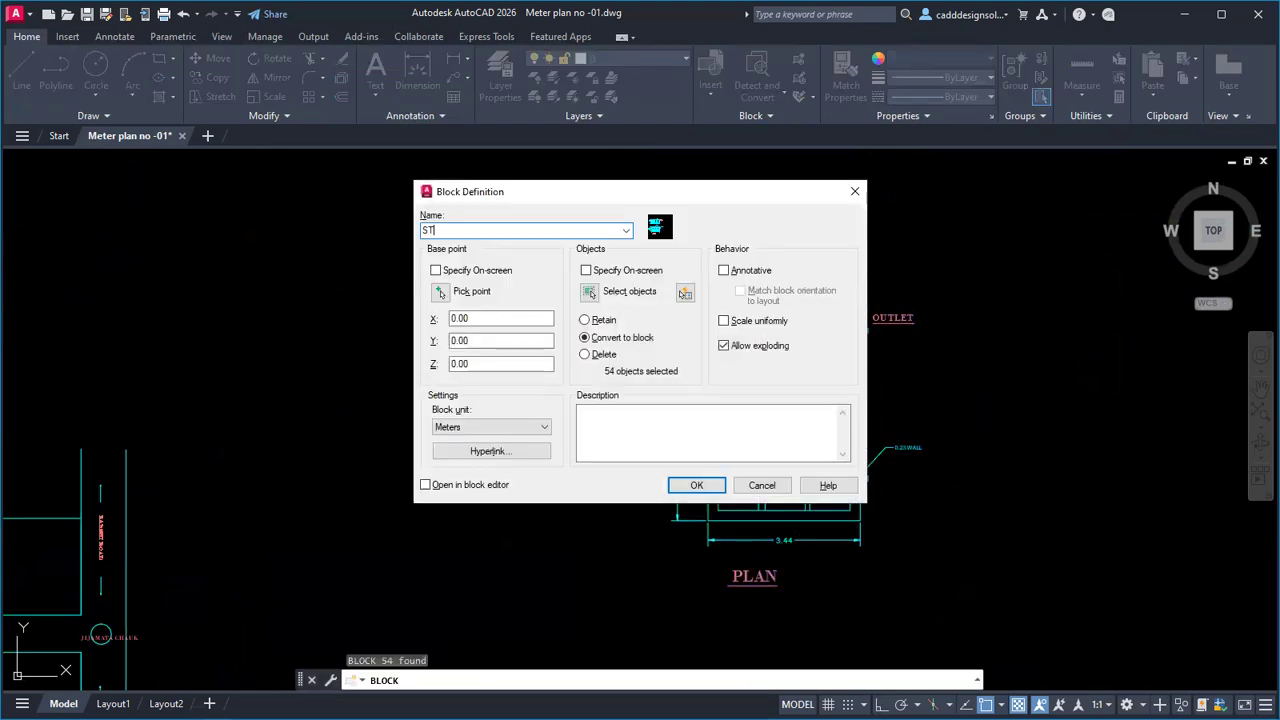
left_click(690, 486)
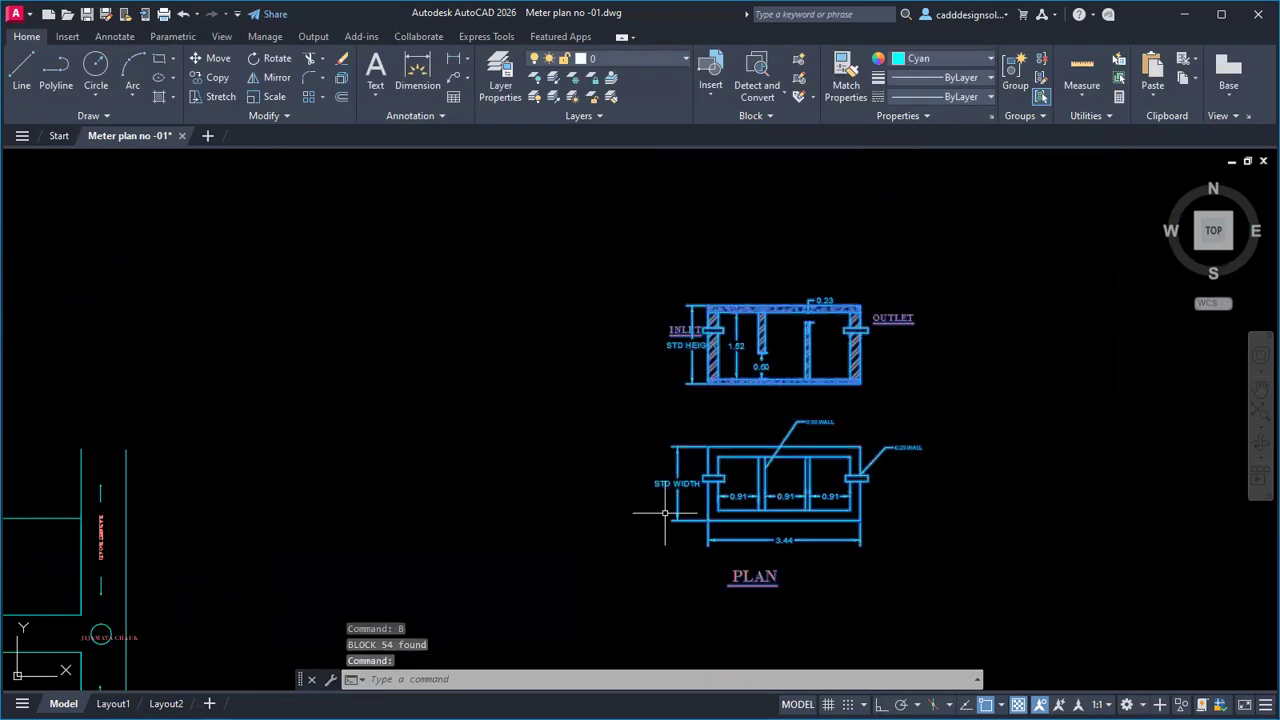
Step: Move the tank block into the empty space beside the AREA KEY PLAN drawing, above the road layout
type("m")
key("Return")
left_click(752, 457)
scroll(580, 453, "down", 4)
middle_click_drag(532, 443, 858, 469)
scroll(860, 470, "down", 2)
scroll(734, 460, "up", 2)
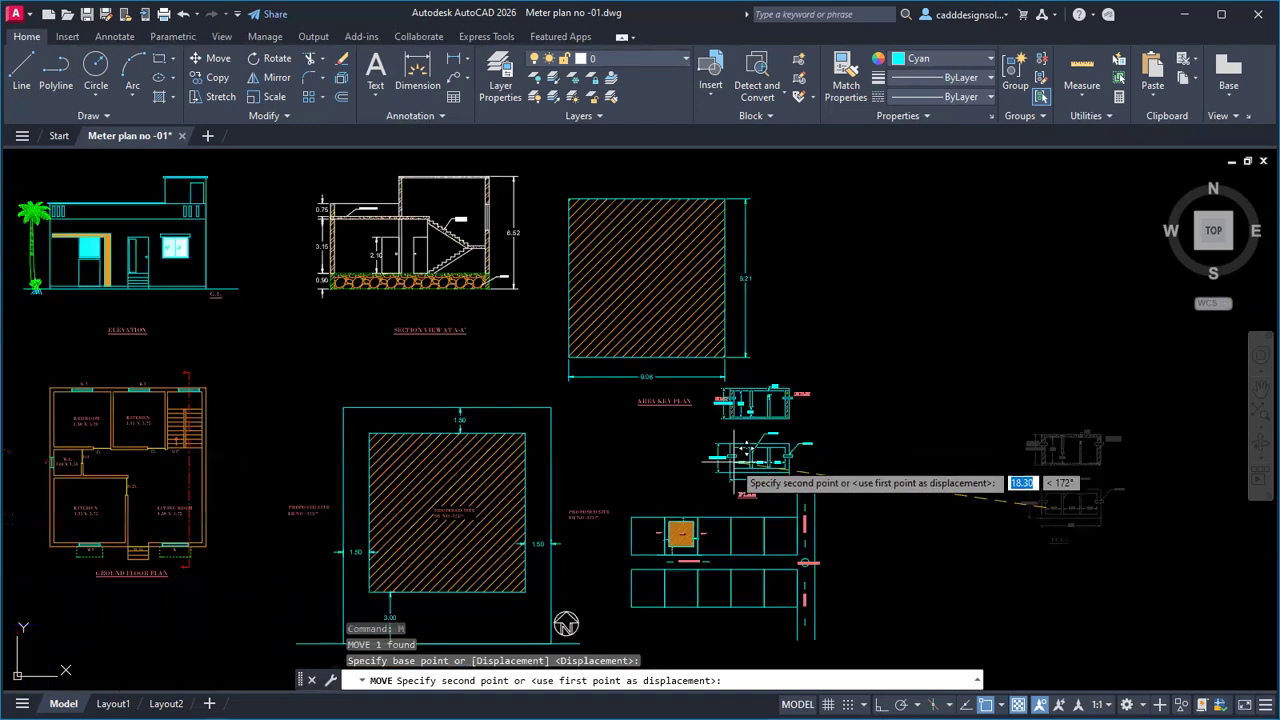
scroll(760, 445, "down", 4)
scroll(780, 390, "up", 2)
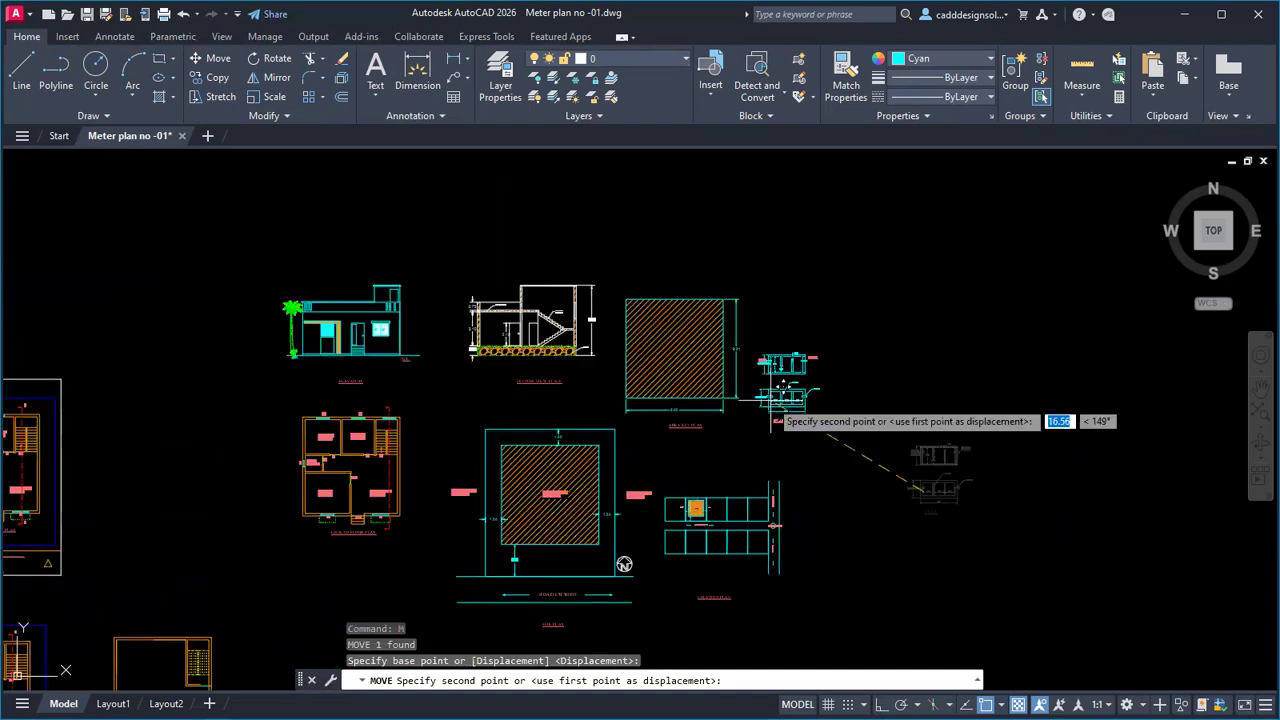
scroll(780, 398, "up", 2)
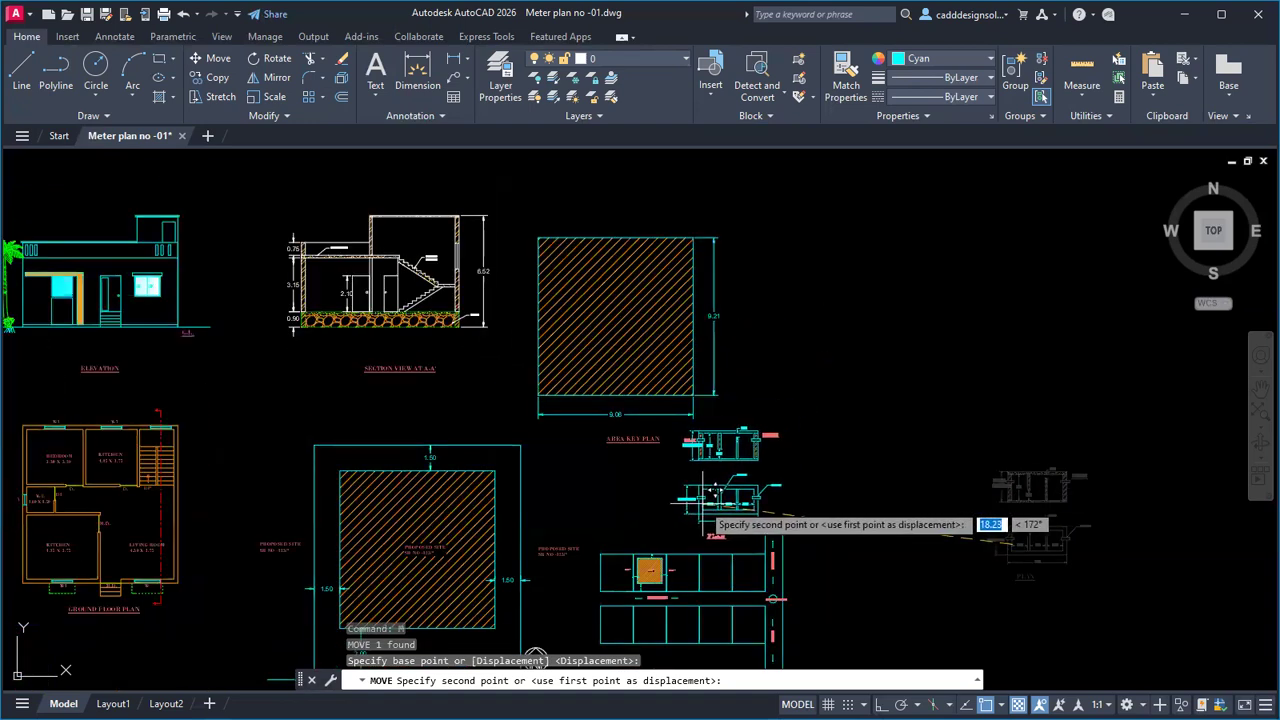
scroll(710, 495, "up", 2)
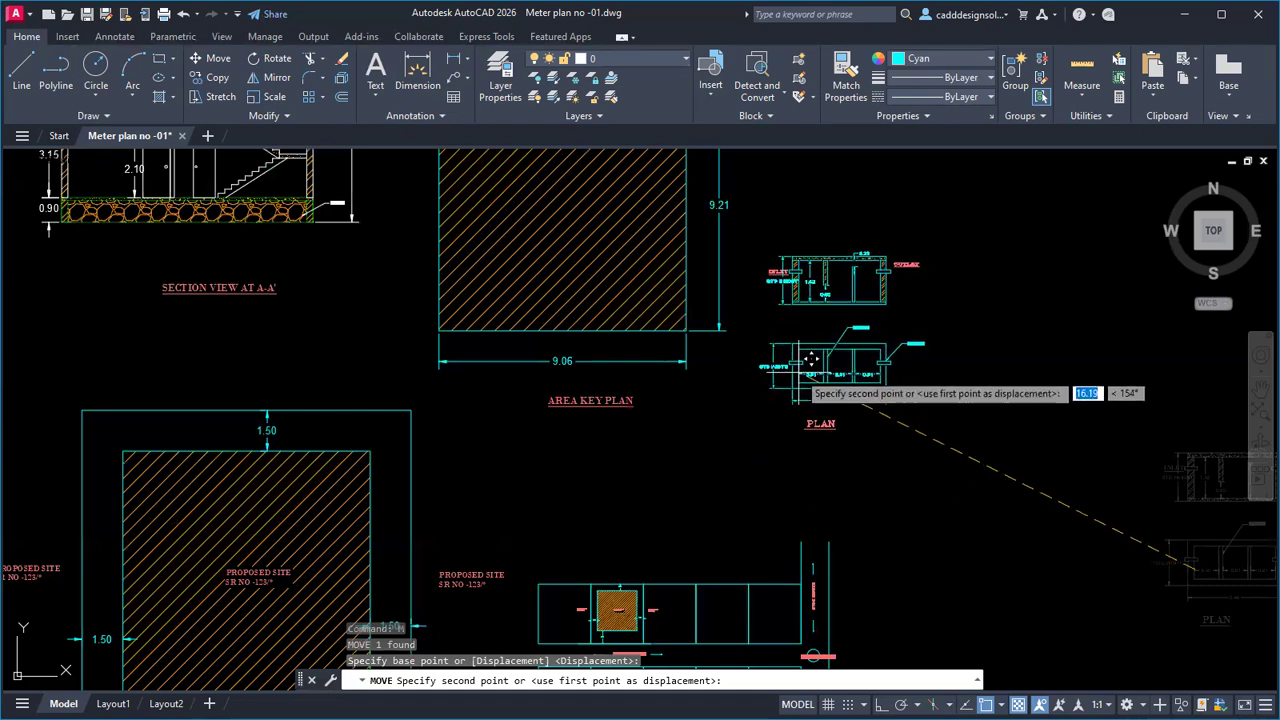
left_click(826, 430)
key("Escape")
key("Escape")
Step: Copy the AREA KEY PLAN title to just below the tank's PLAN label
type("co")
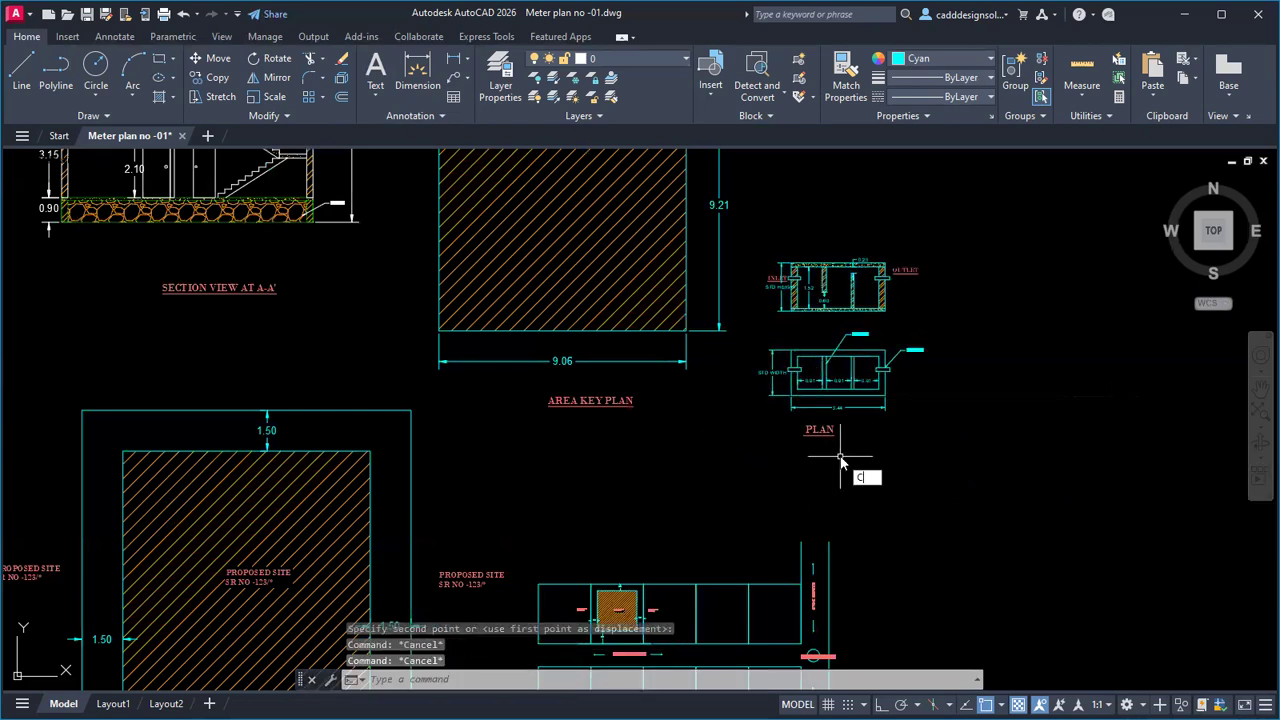
key("space")
left_click(590, 401)
key("Return")
left_click(593, 435)
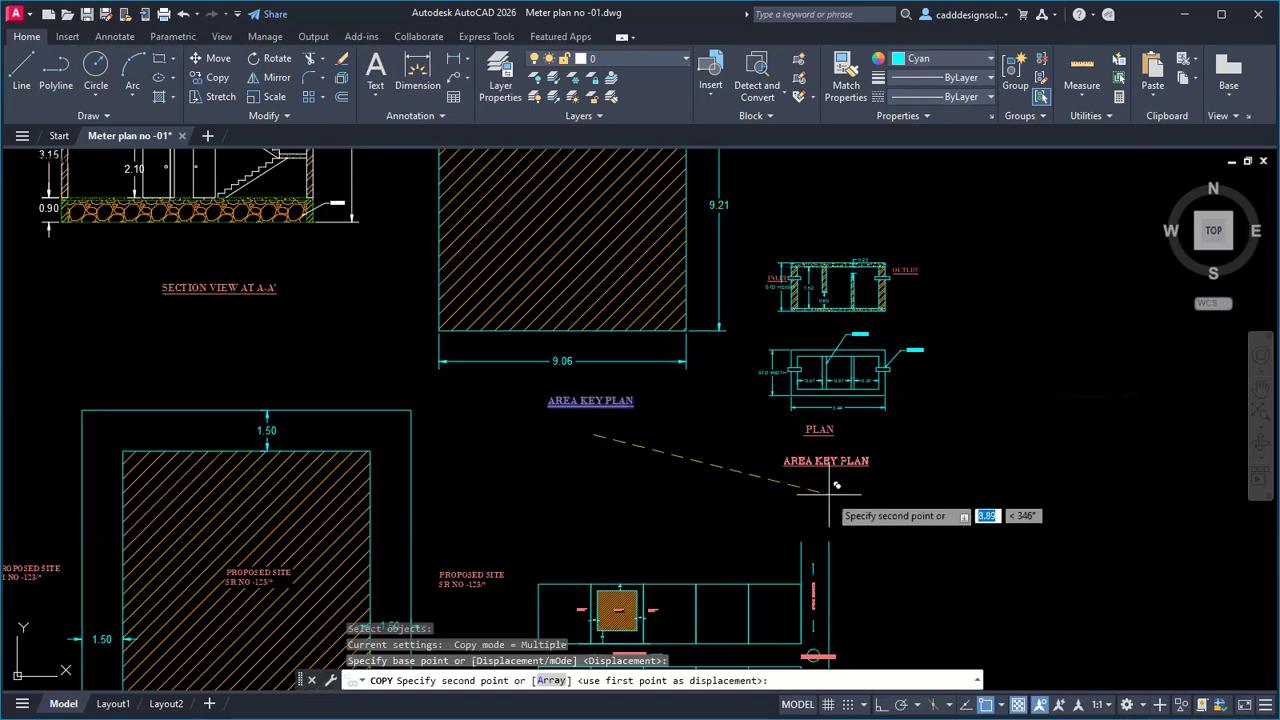
scroll(850, 485, "up", 2)
left_click(846, 482)
key("Escape")
key("Escape")
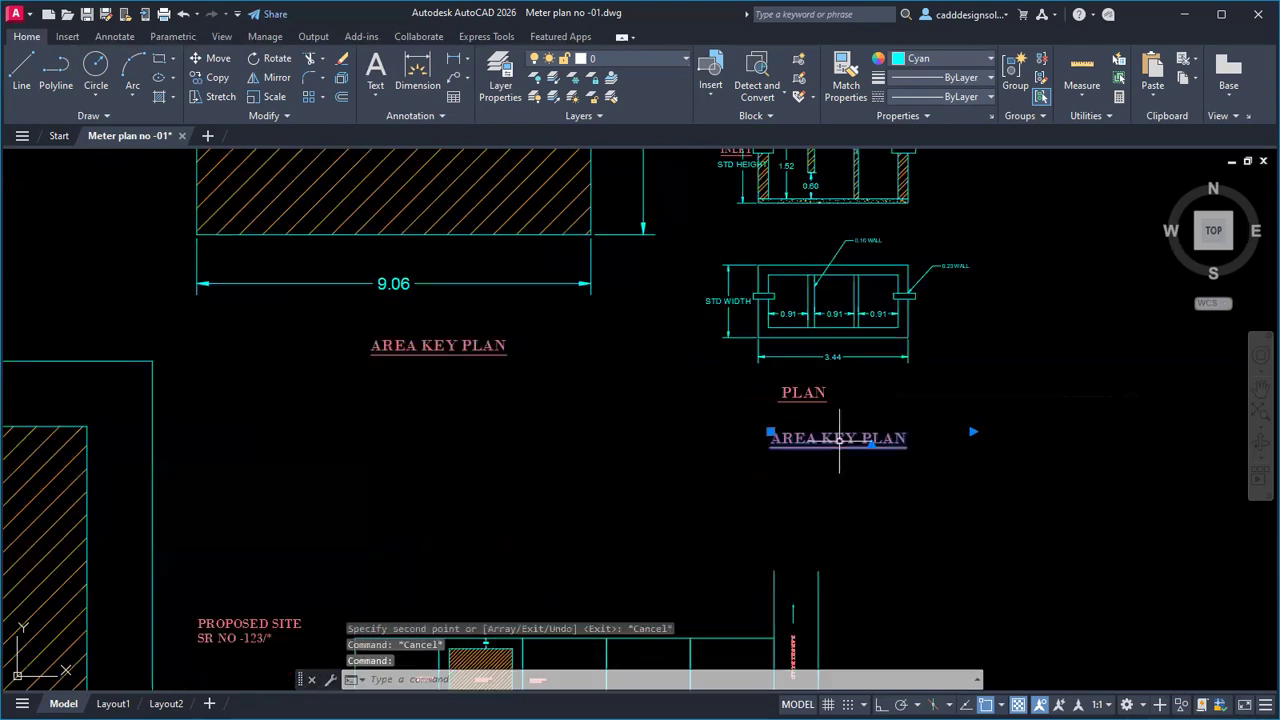
Step: Replace the copied title's text under the tank plan with SEPTIC TANK DETAIL
double_click(894, 447)
key("ctrl+a")
type("SEPTIC TA")
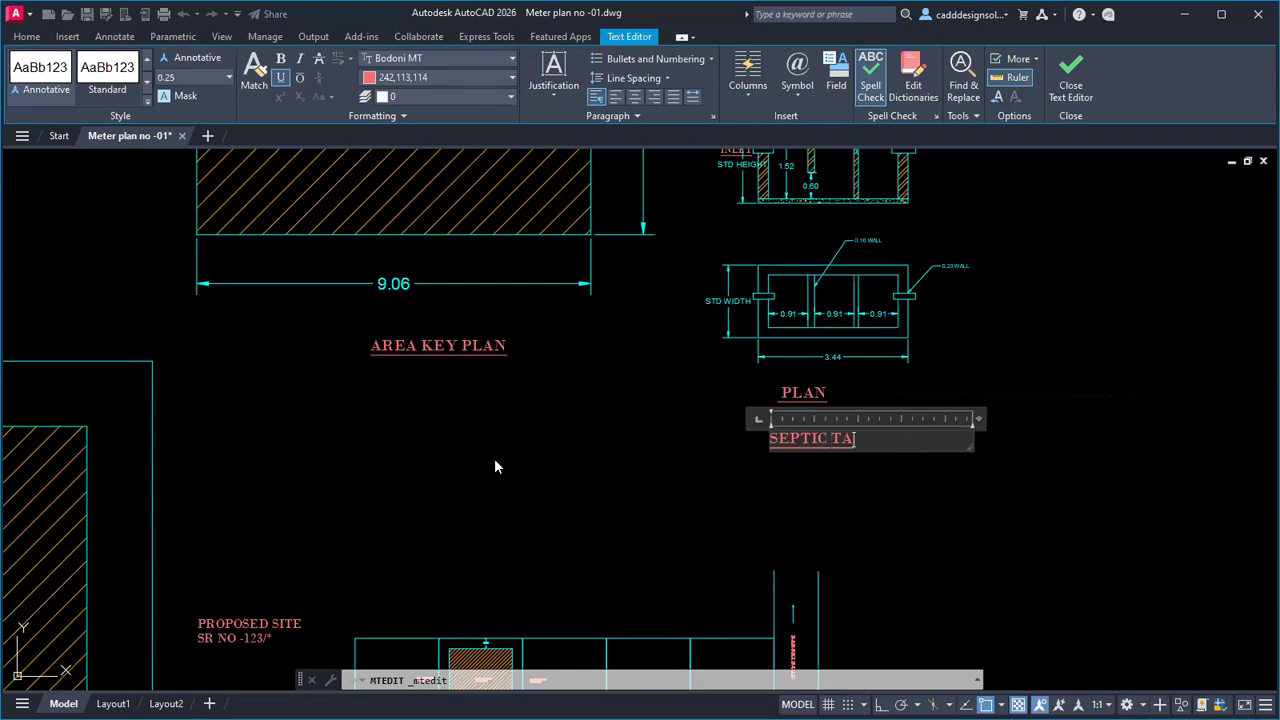
type("NK DETAIL")
left_click(894, 491)
scroll(899, 480, "down", 5)
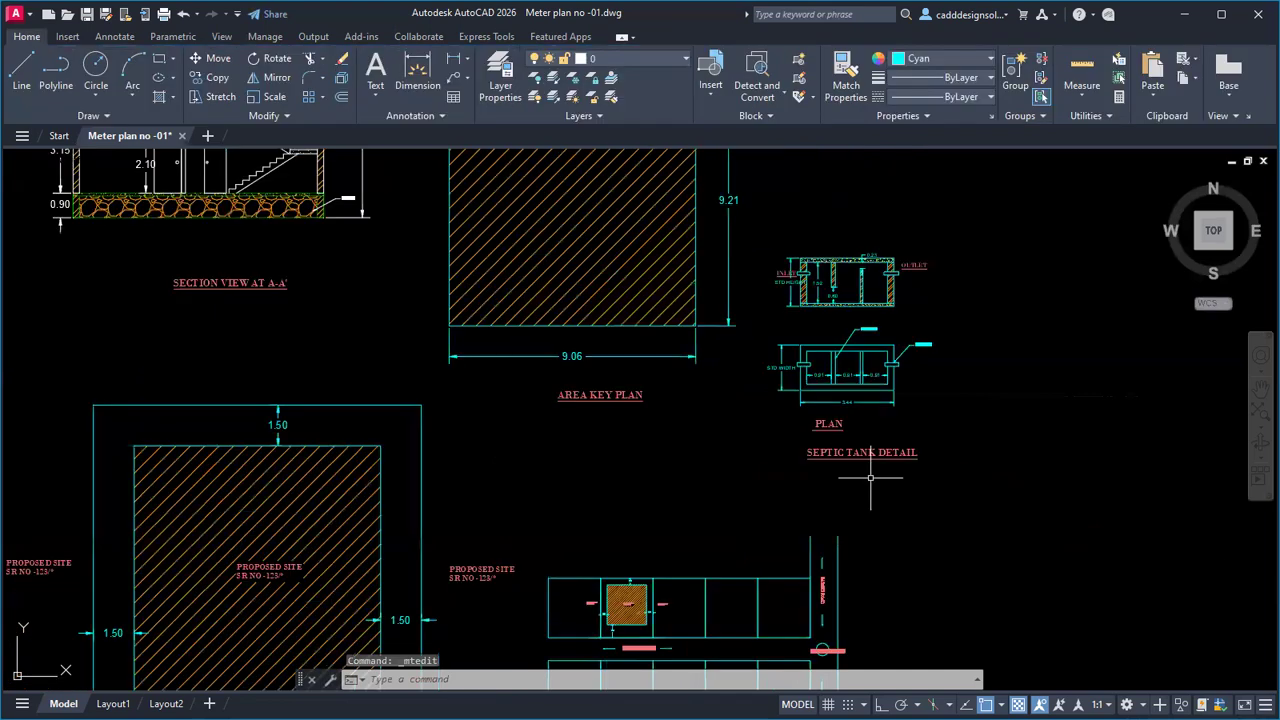
Step: Examine the overall arrangement of the meter plan's drawings, including the elevation, section, area key plan, site plan and septic tank detail
scroll(930, 470, "down", 3)
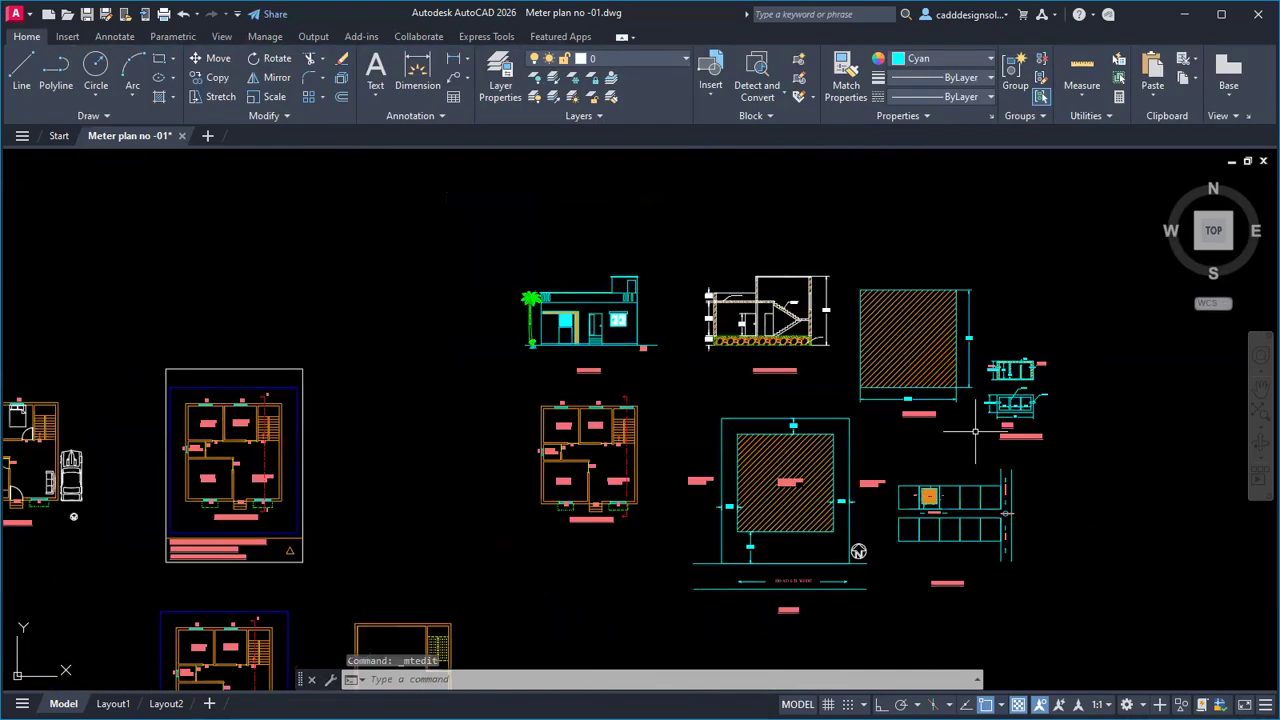
scroll(958, 460, "up", 1)
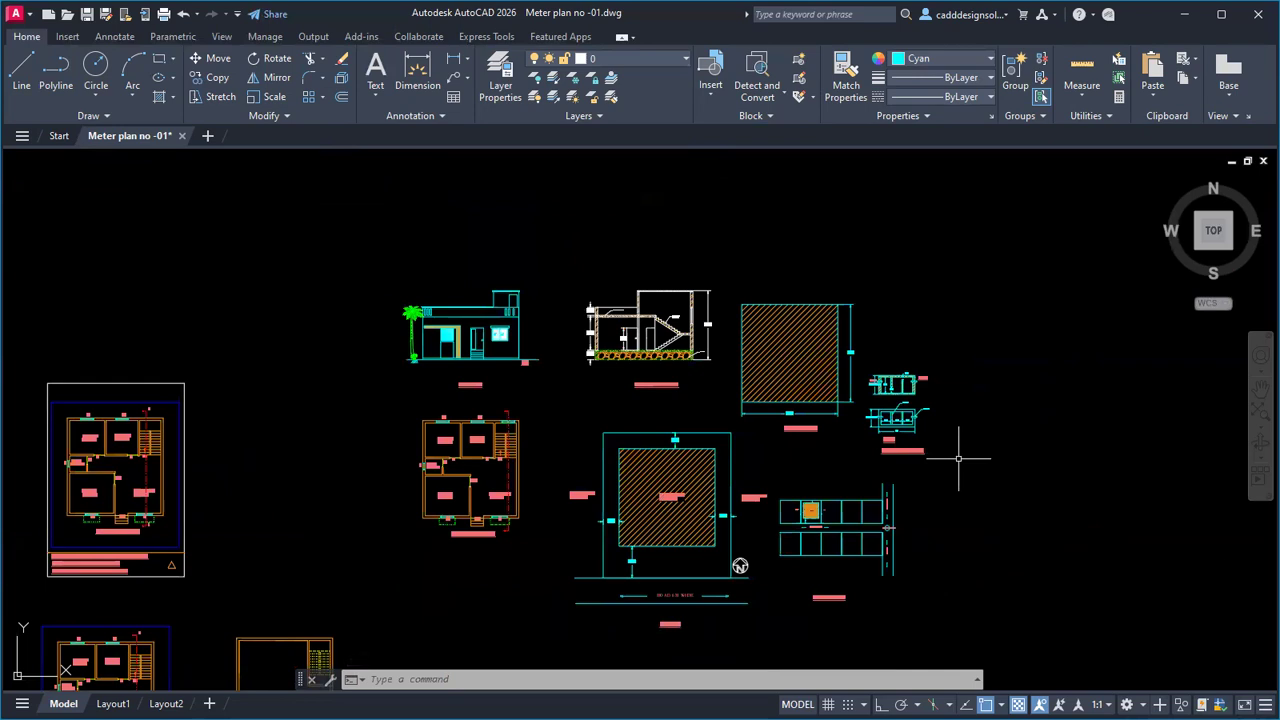
scroll(798, 388, "up", 3)
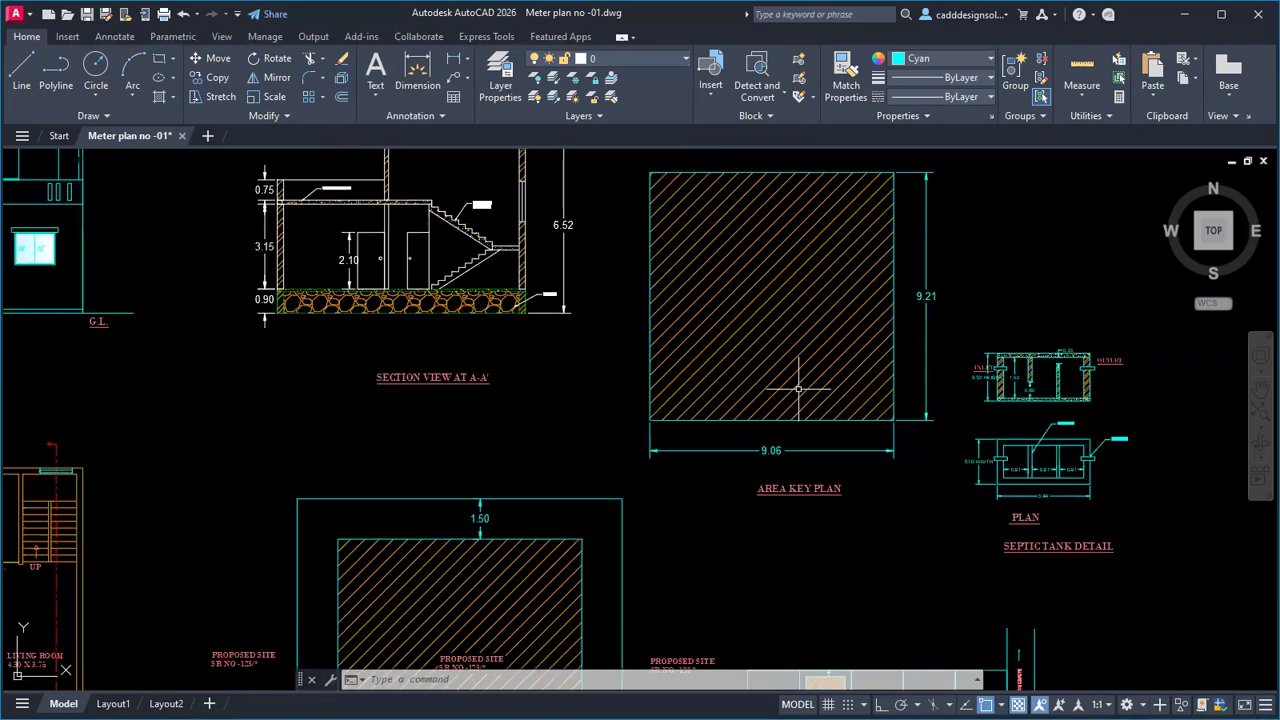
scroll(798, 388, "down", 3)
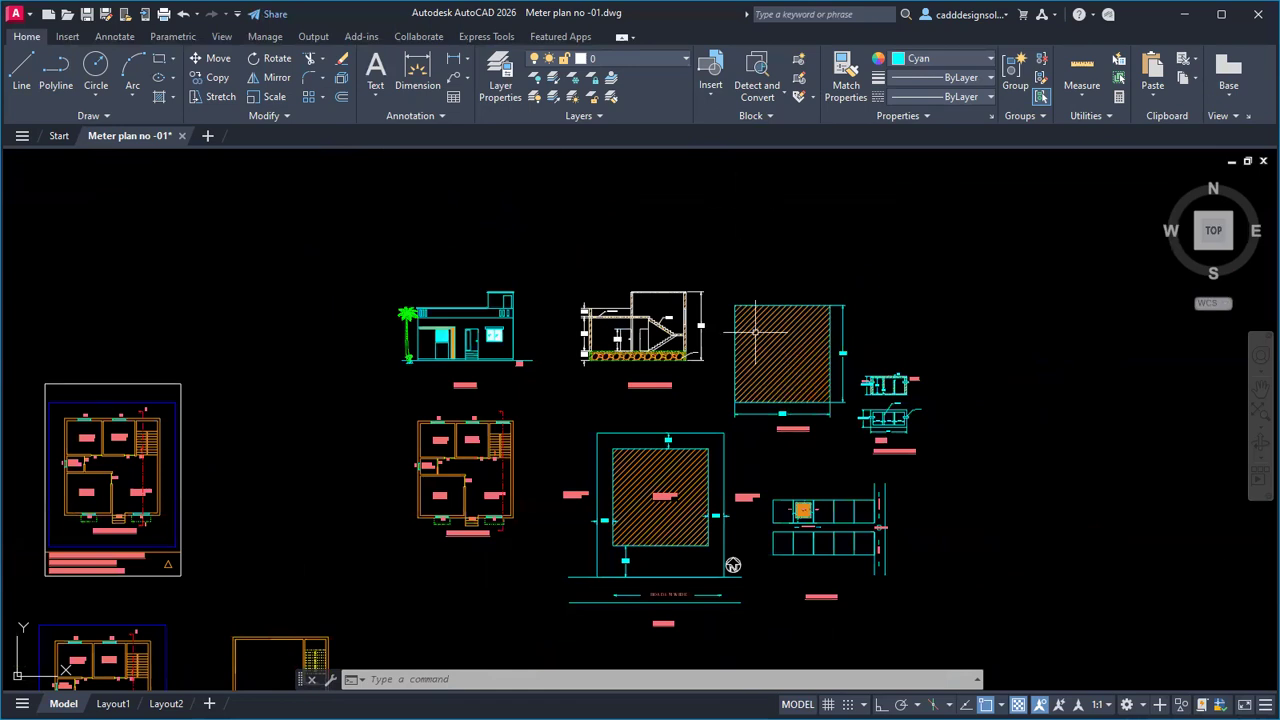
scroll(755, 333, "down", 2)
middle_click_drag(759, 289, 799, 268)
scroll(774, 334, "up", 3)
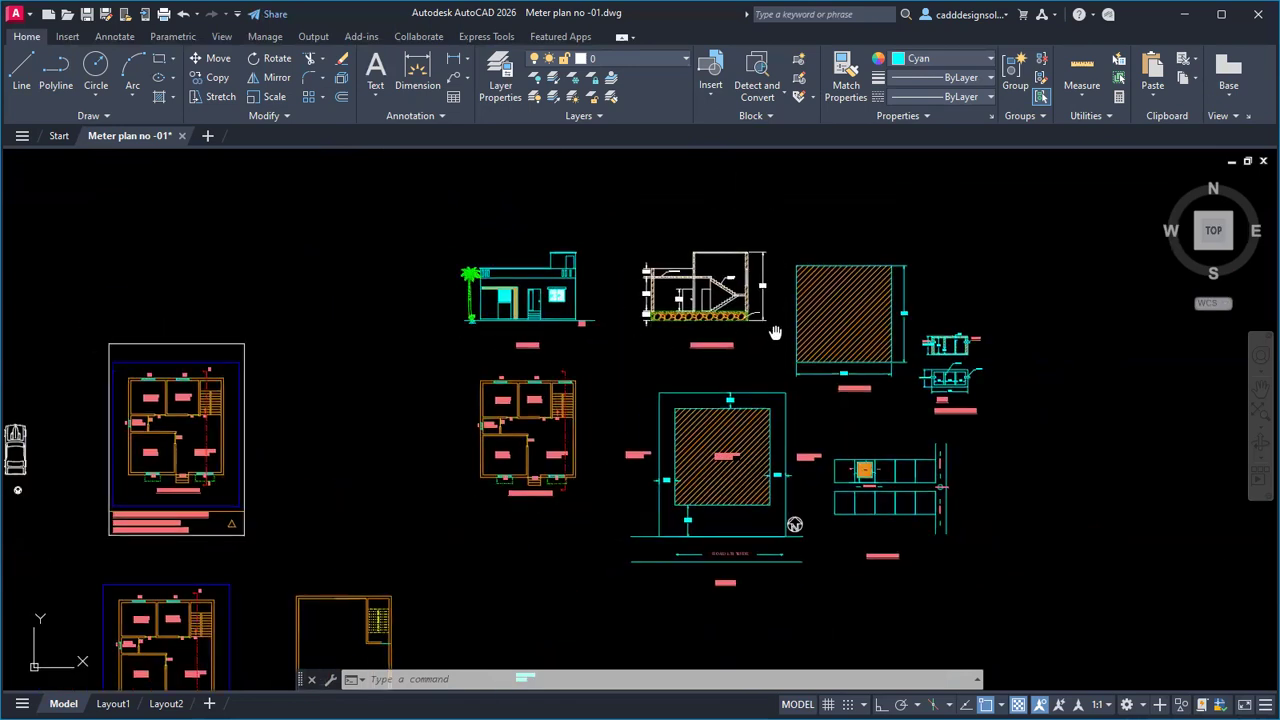
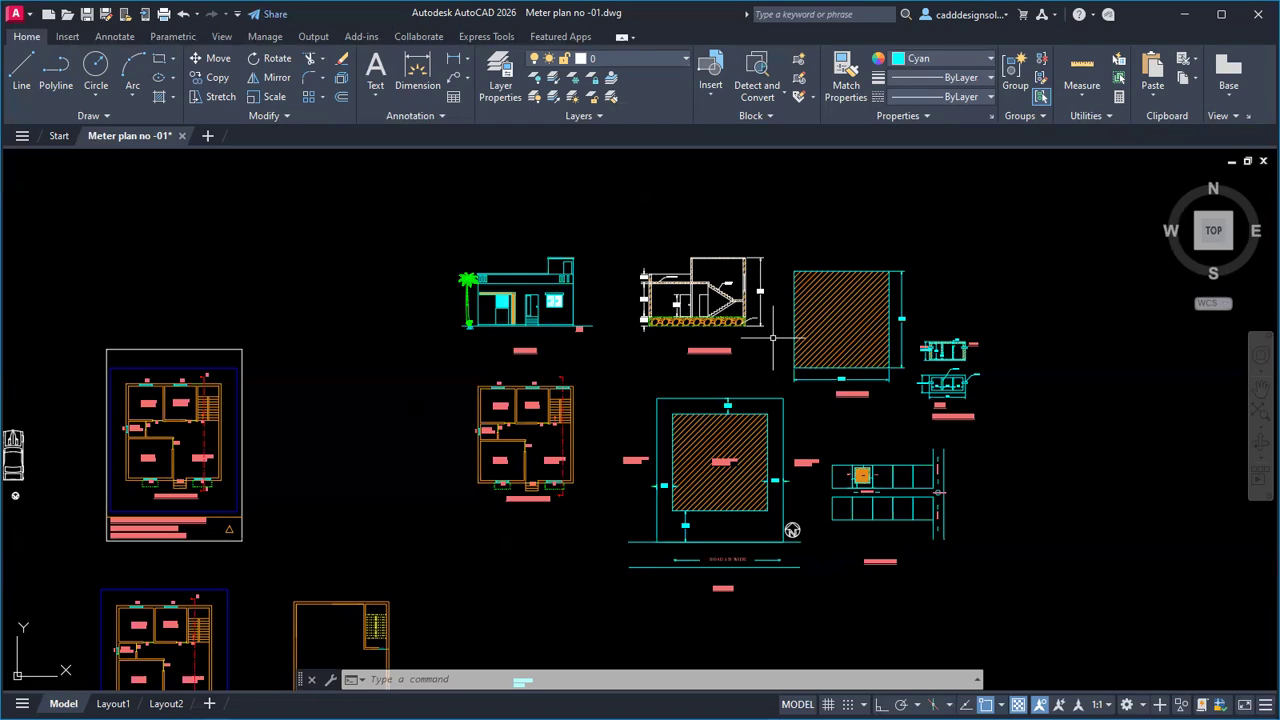
key("Escape")
key("Escape")
key("Escape")
scroll(720, 445, "down", 4)
scroll(836, 430, "up", 2)
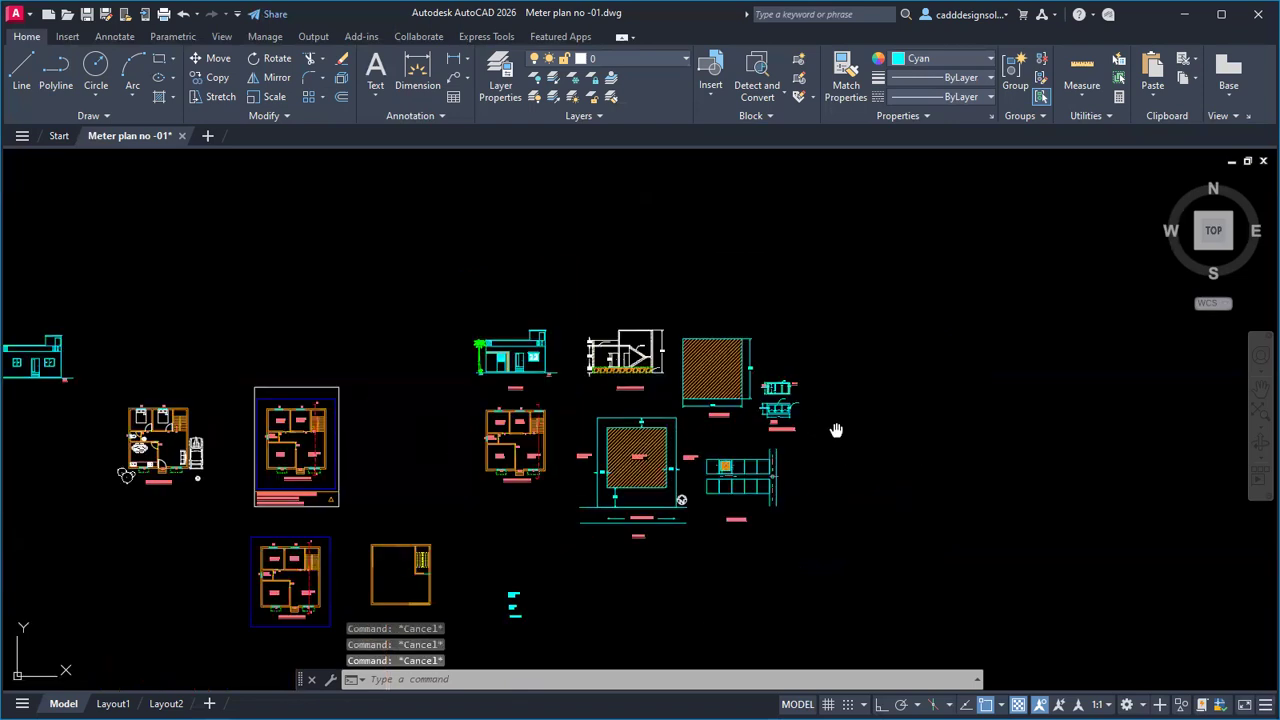
middle_click_drag(836, 430, 866, 420)
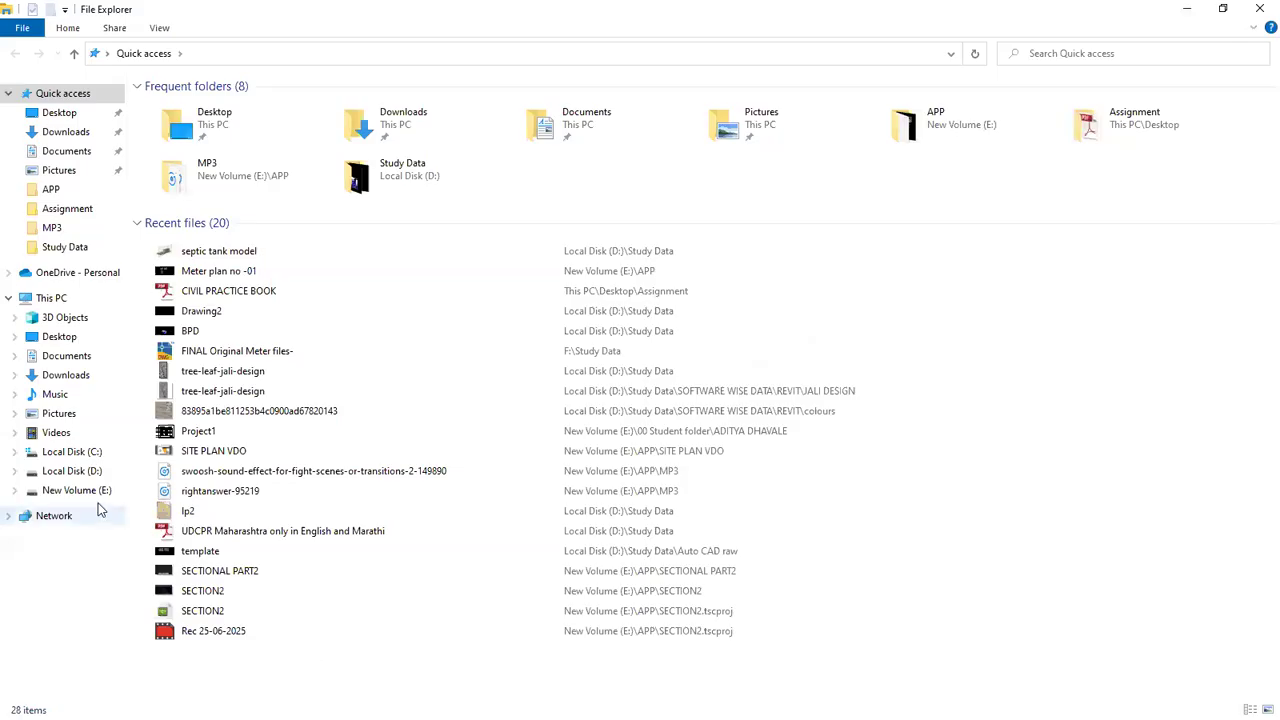
Step: Try to open the BPD drawing from the Study Data folder on Local Disk (D:) in File Explorer
left_click(100, 491)
left_click(97, 474)
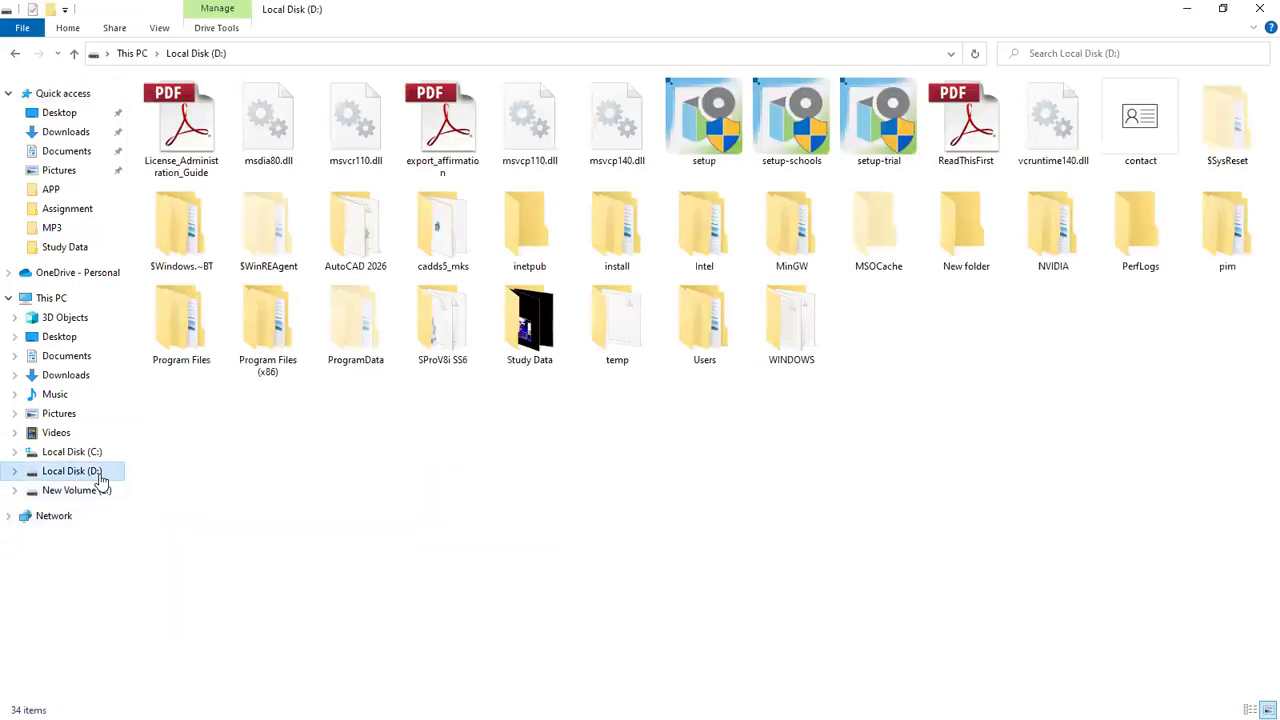
left_click(543, 348)
double_click(544, 347)
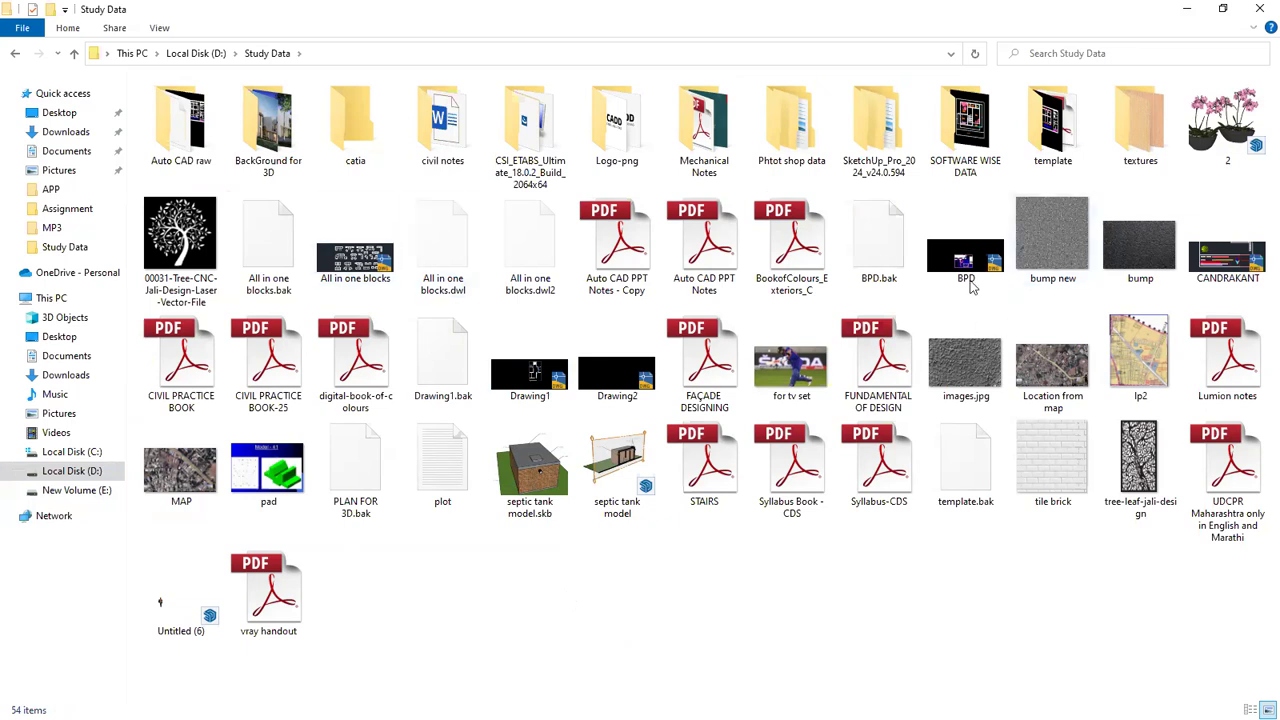
mouse_move(970, 286)
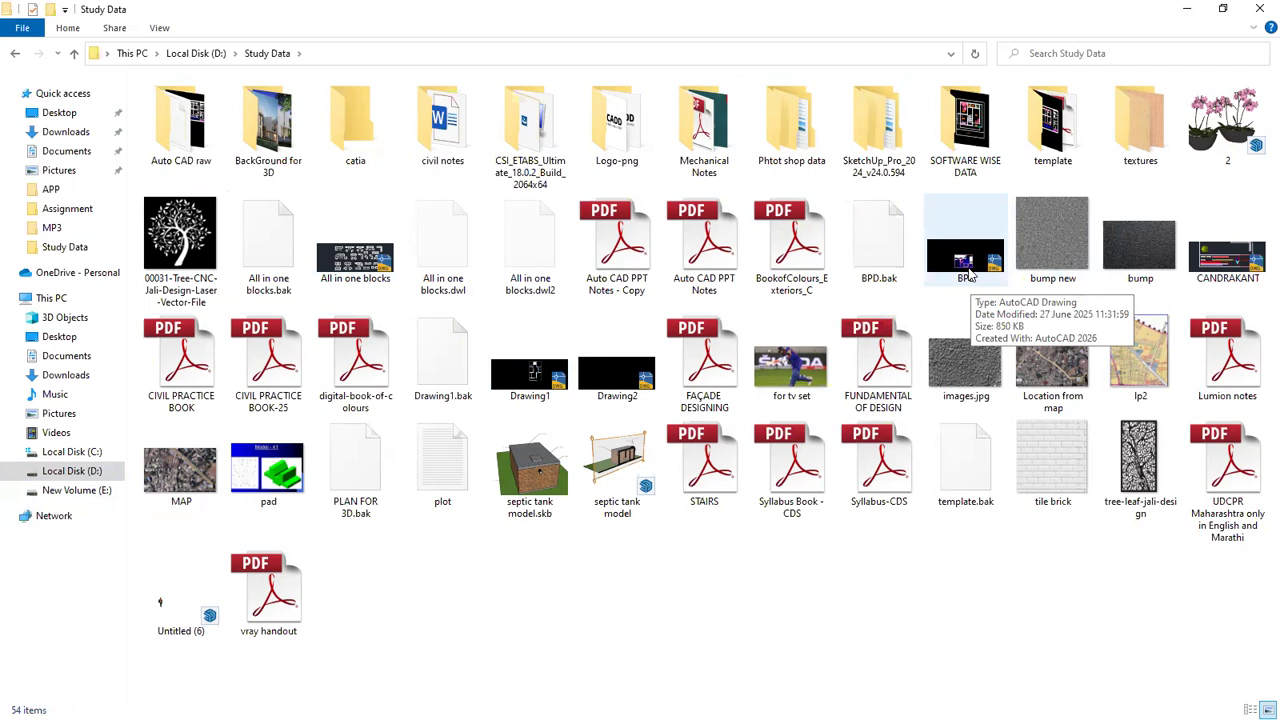
left_click(968, 276)
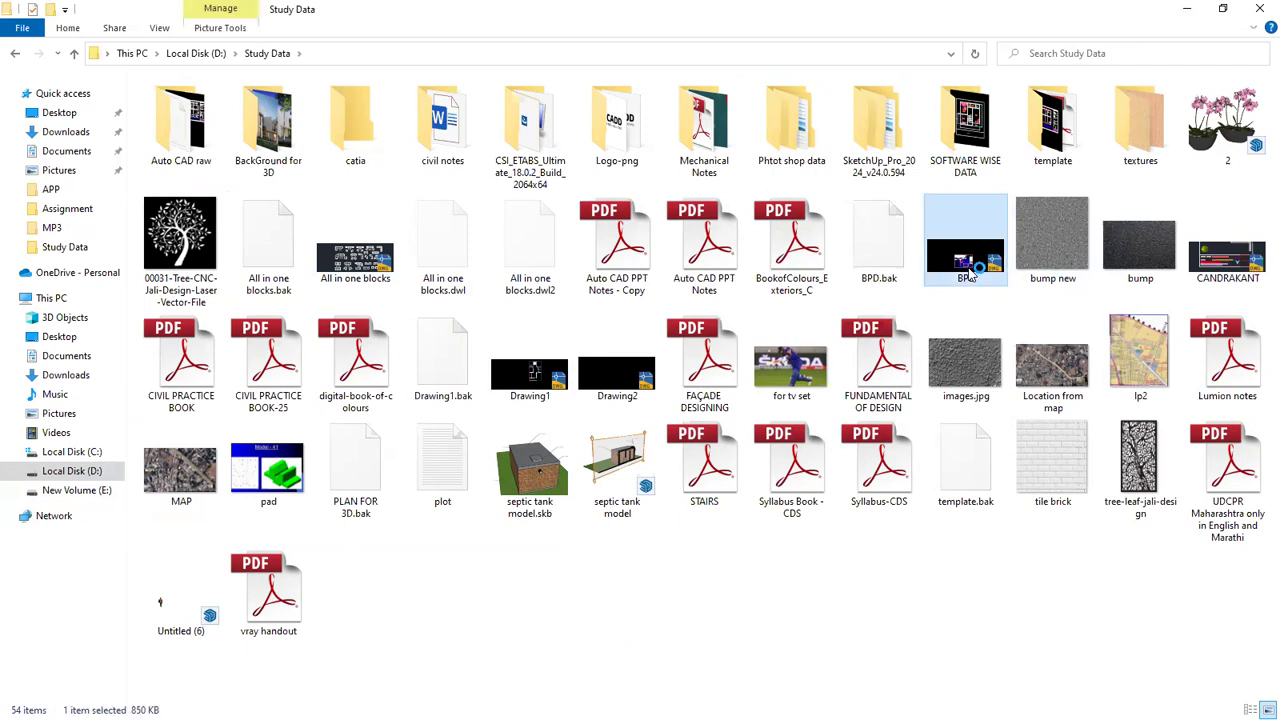
Step: Start AutoCAD 2026 from the desktop, open the recent BPD drawing and dismiss its missing-reference notice and External References palette
key("super+d")
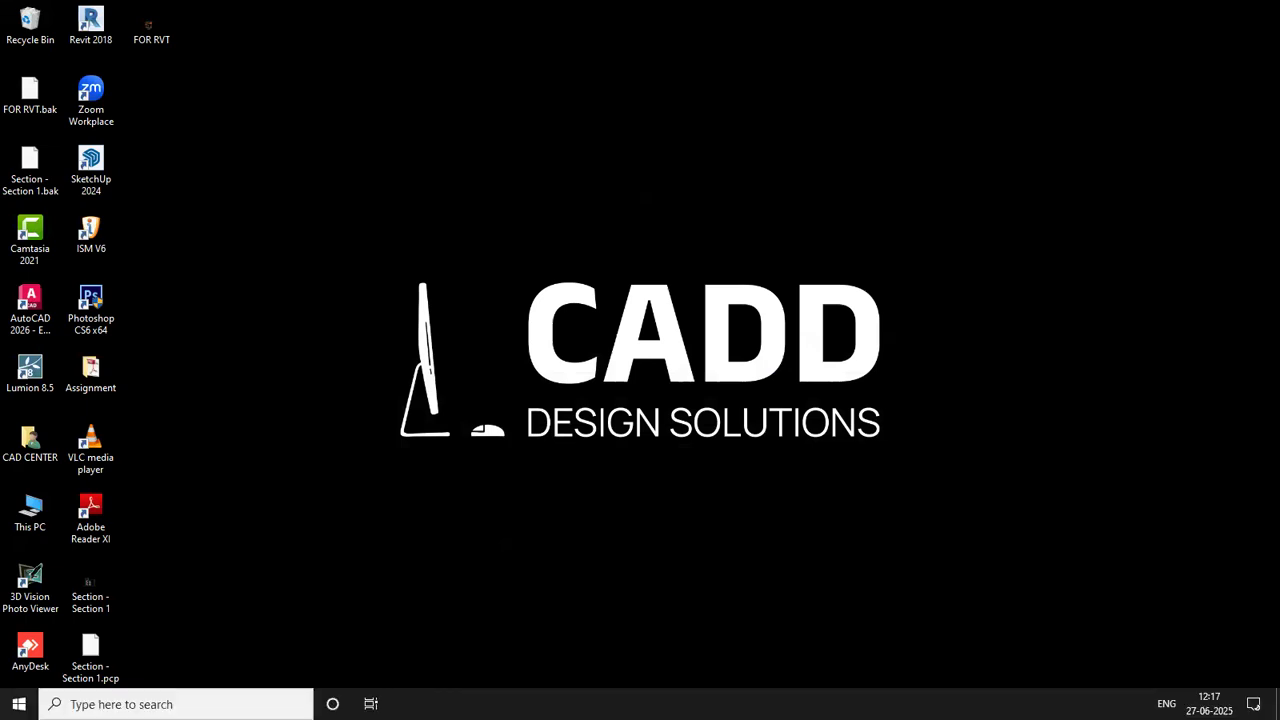
left_click(36, 318)
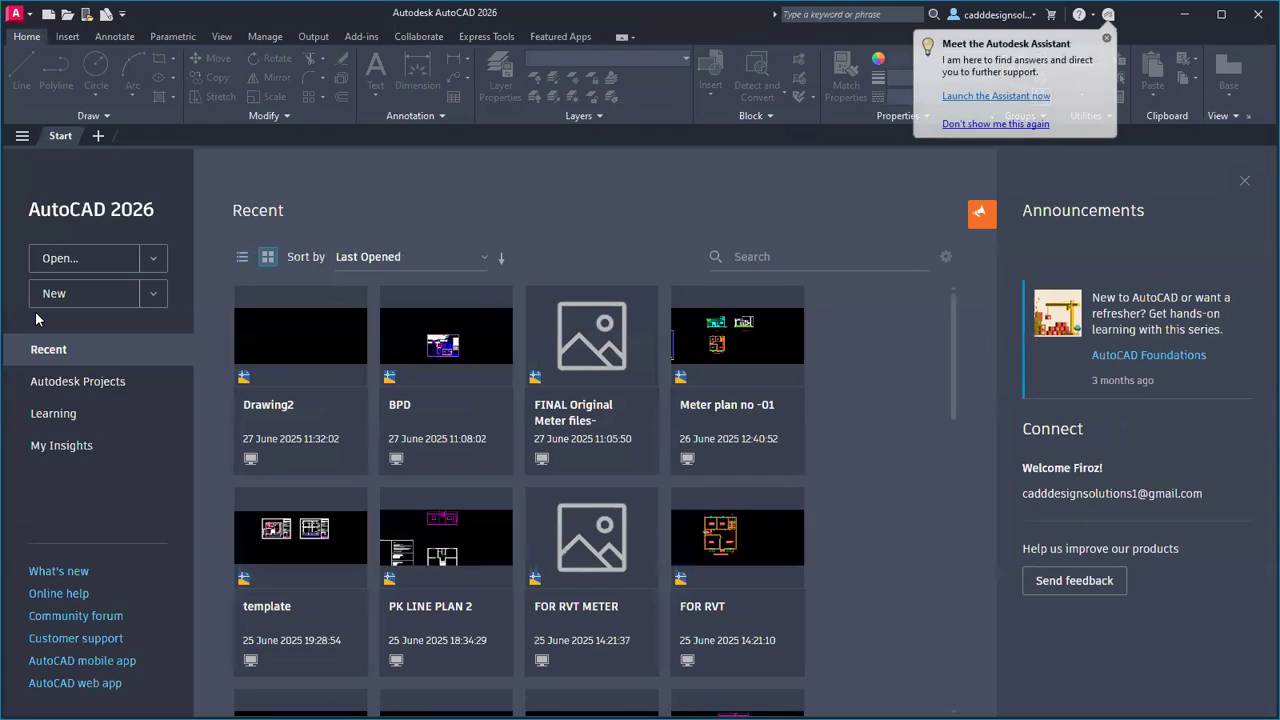
left_click(445, 360)
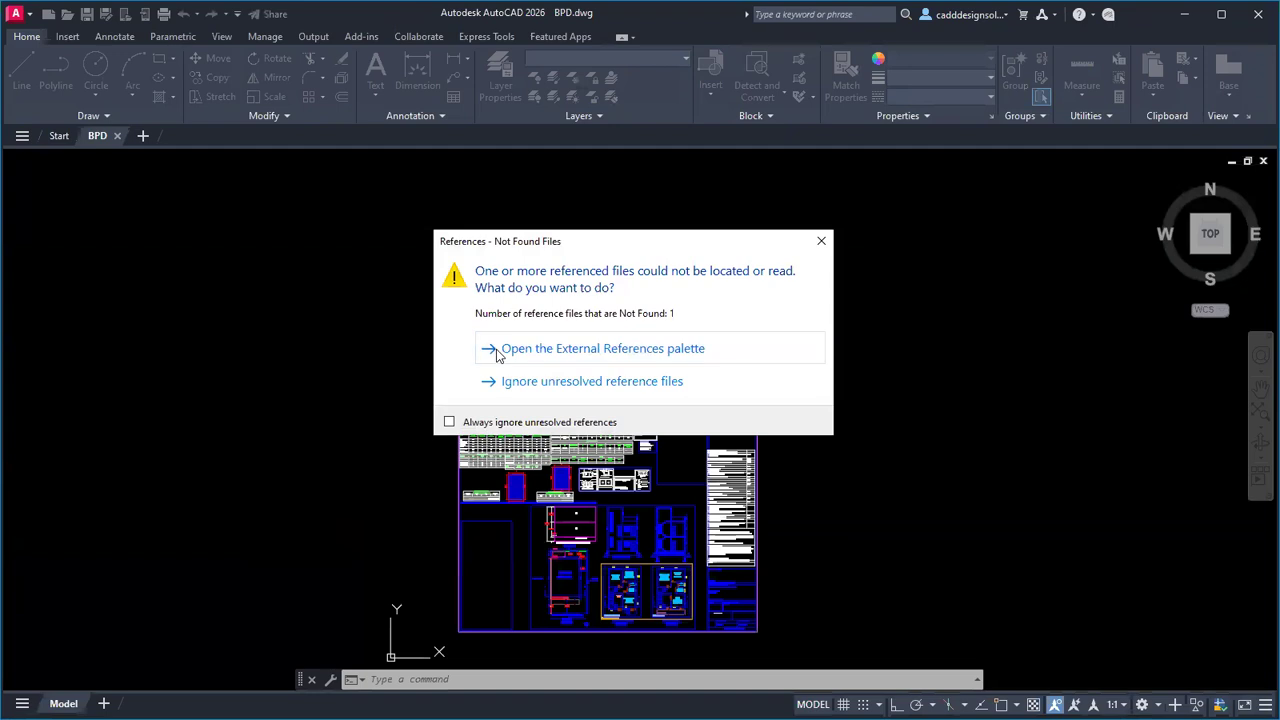
left_click(497, 350)
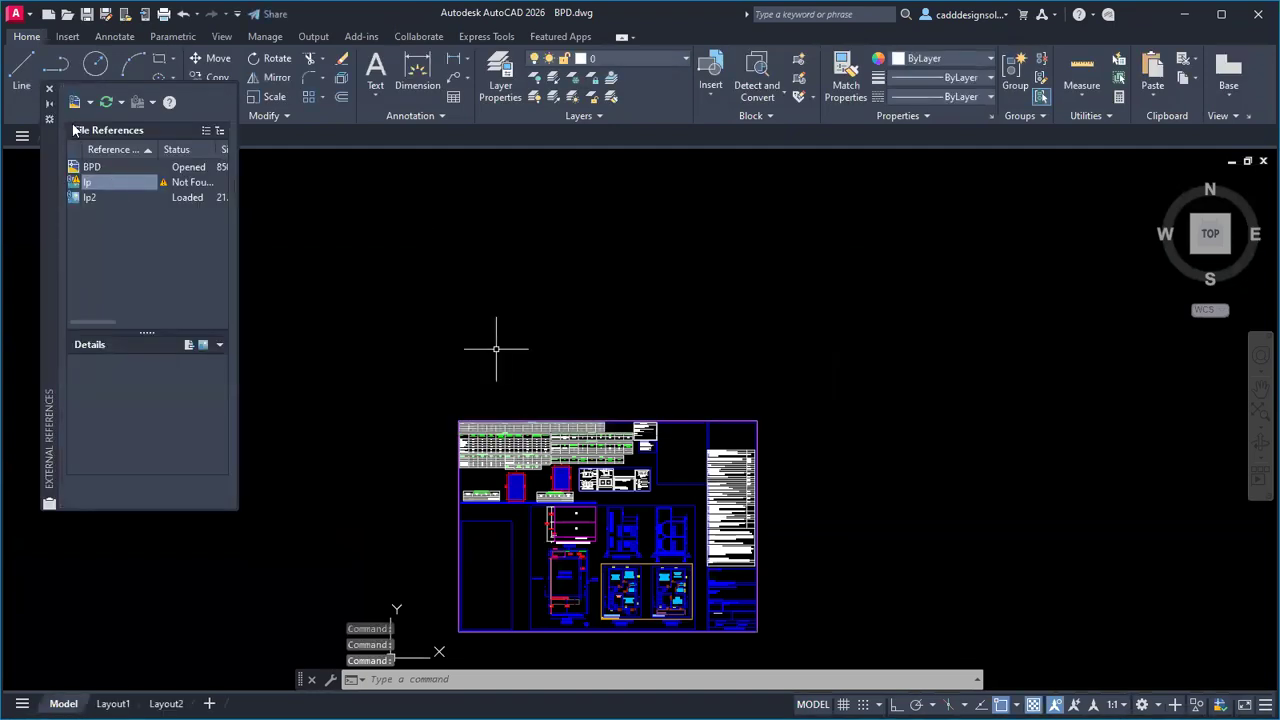
left_click(51, 91)
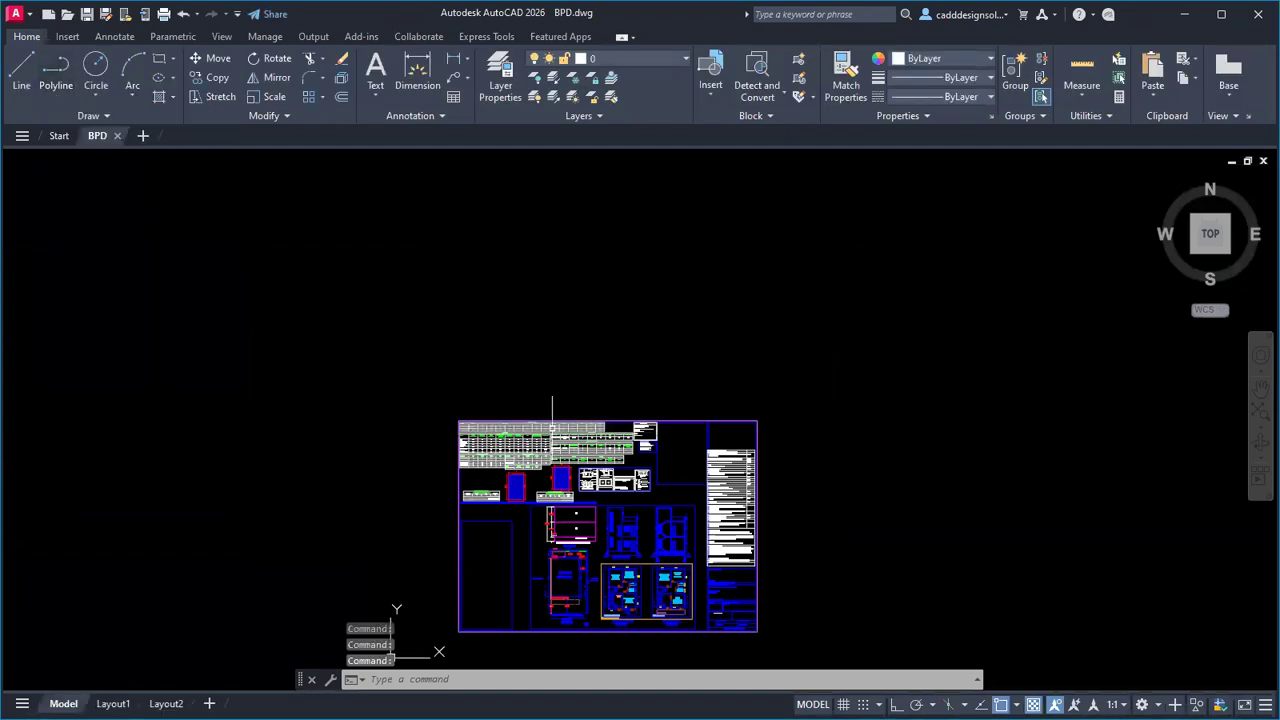
Step: Set the uniform background of 2D model space to White in the drawing window colors and apply the options
middle_click_drag(632, 496, 597, 386)
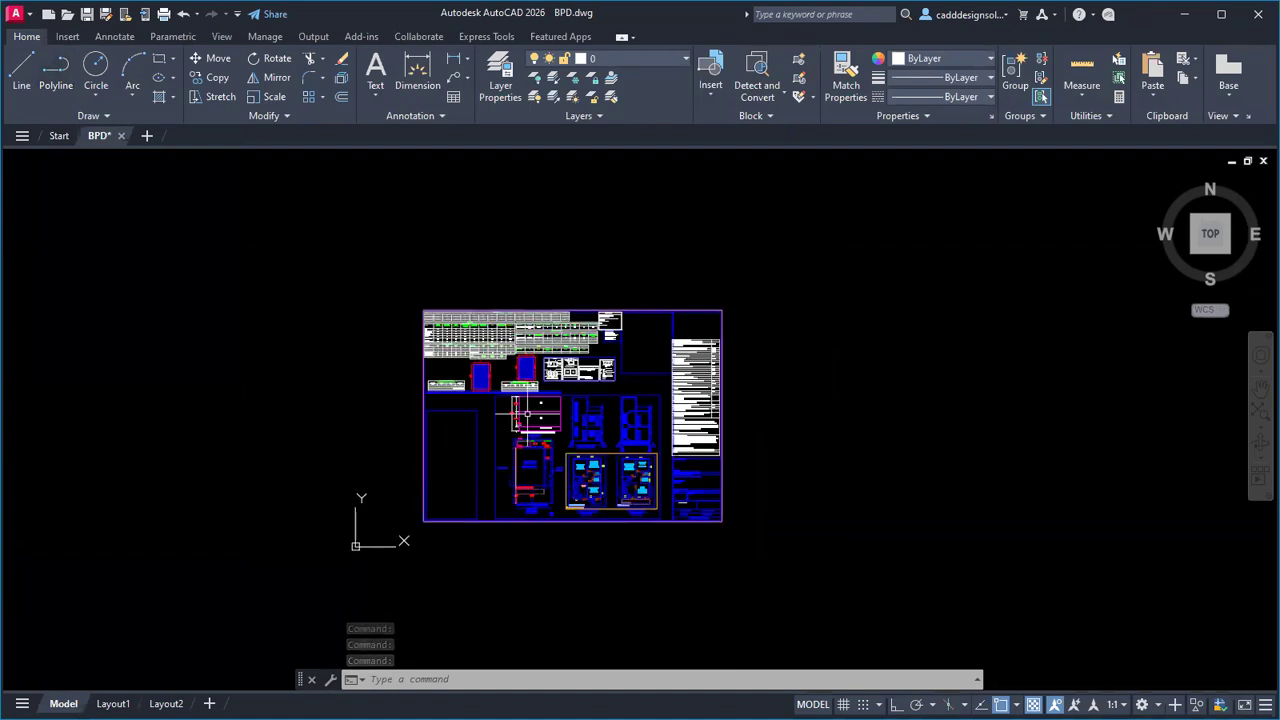
scroll(537, 412, "up", 2)
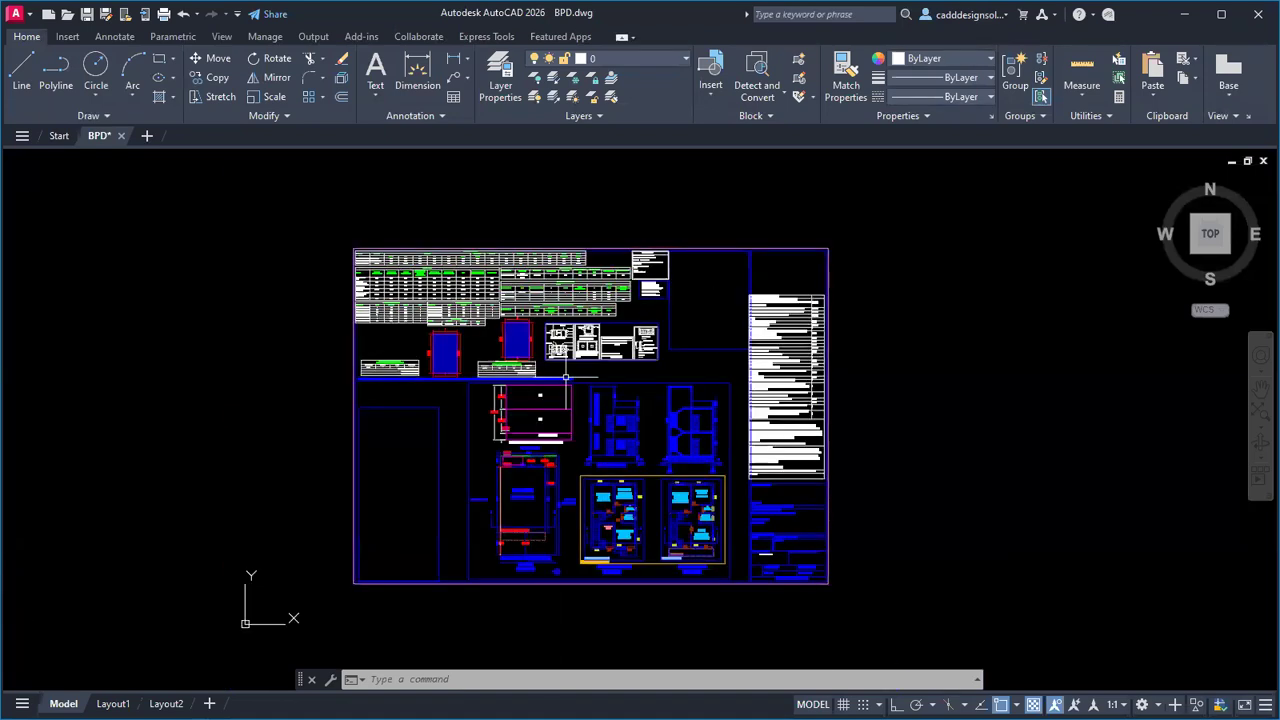
middle_click_drag(566, 377, 604, 371)
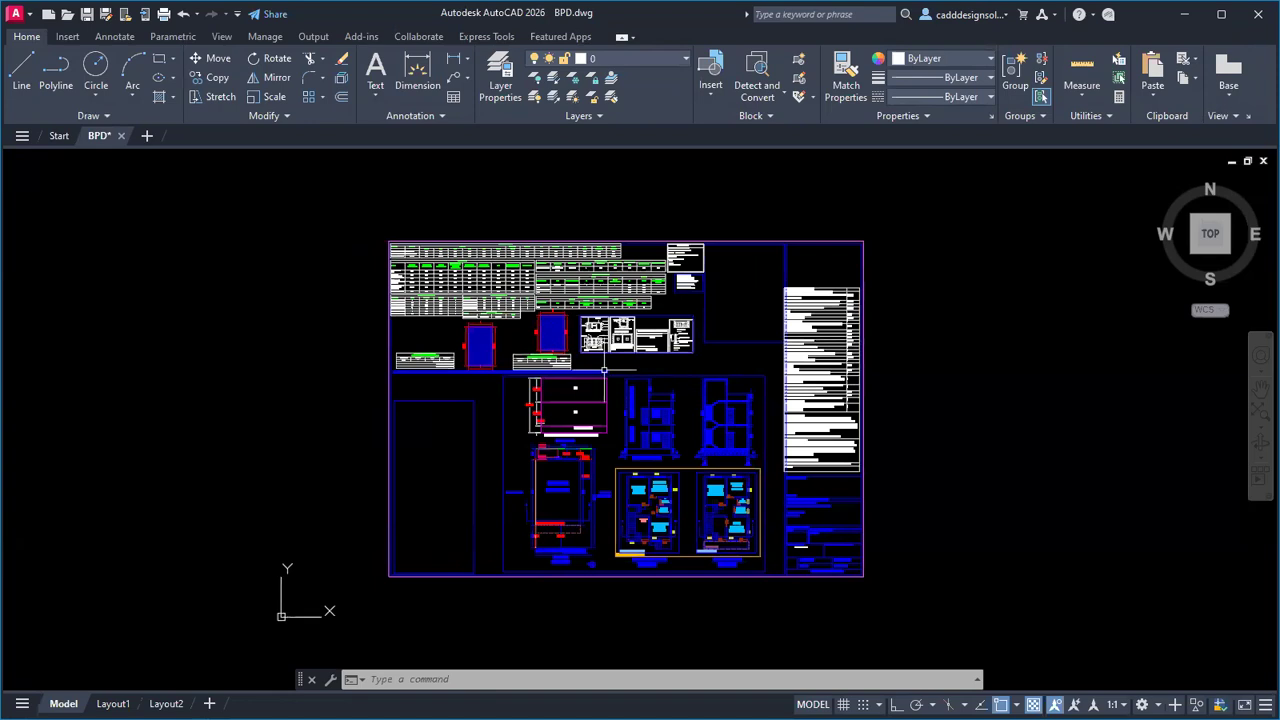
key("Escape")
key("Escape")
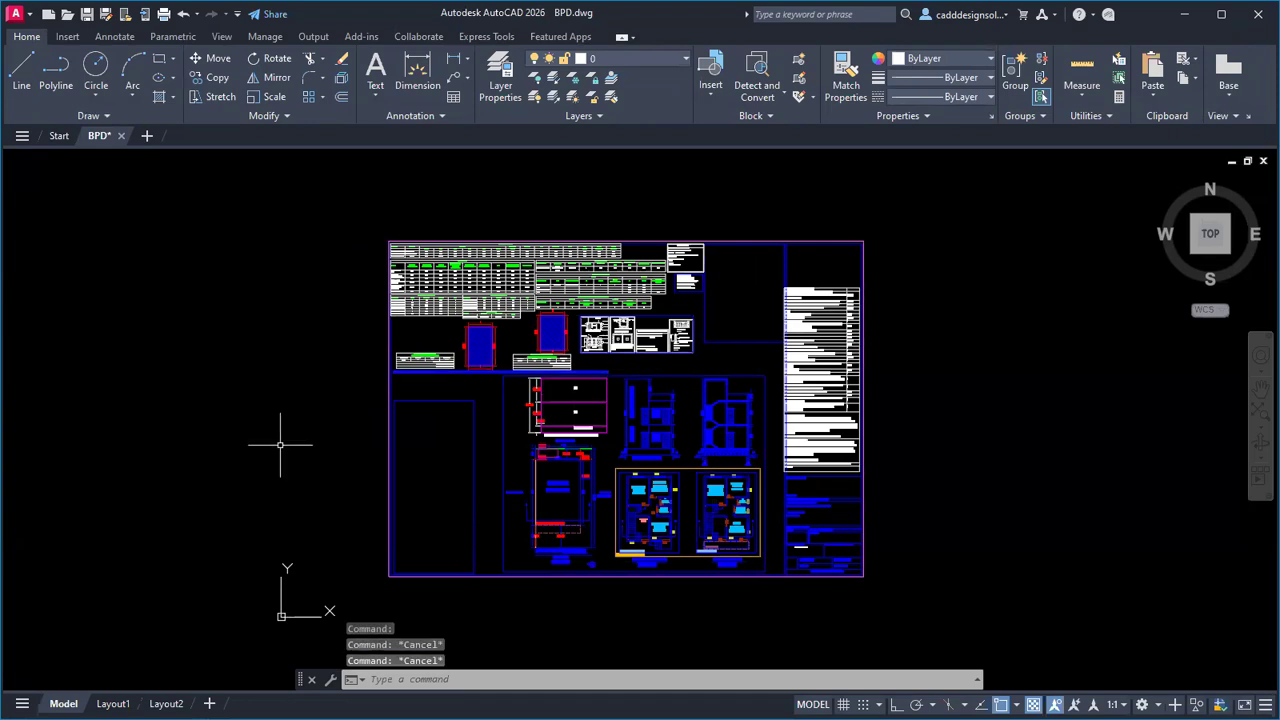
right_click(281, 453)
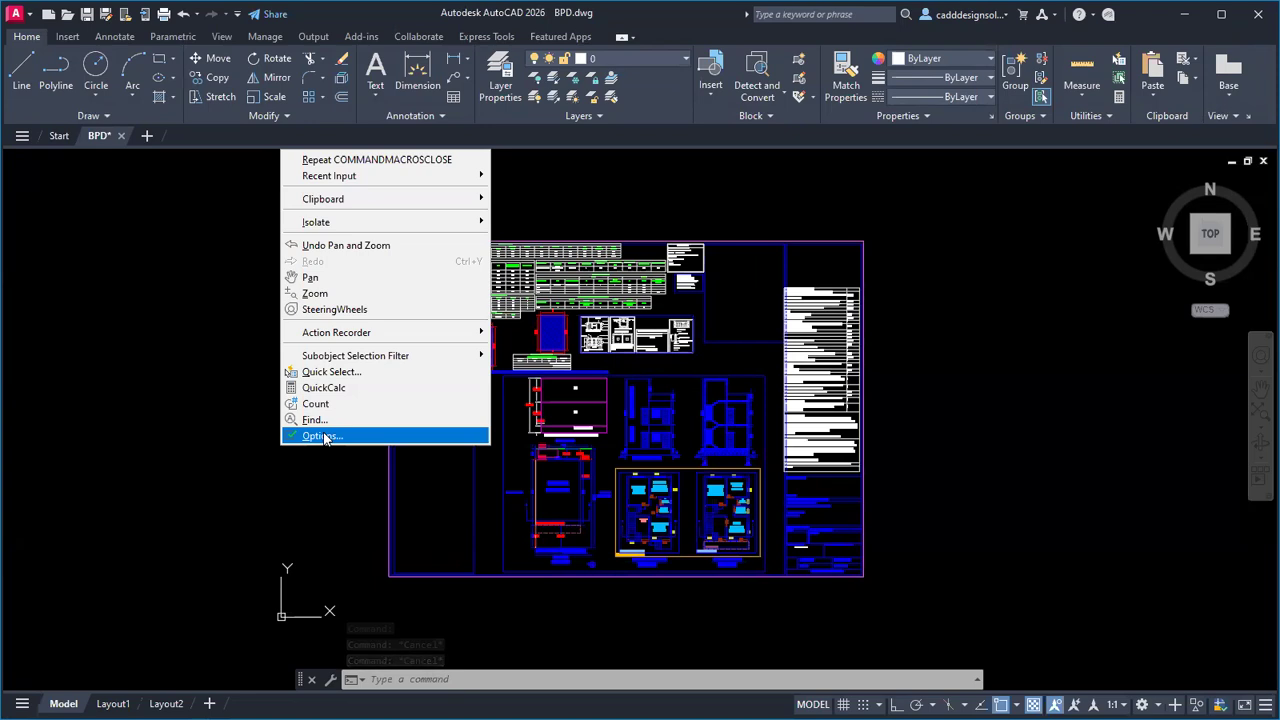
left_click(318, 436)
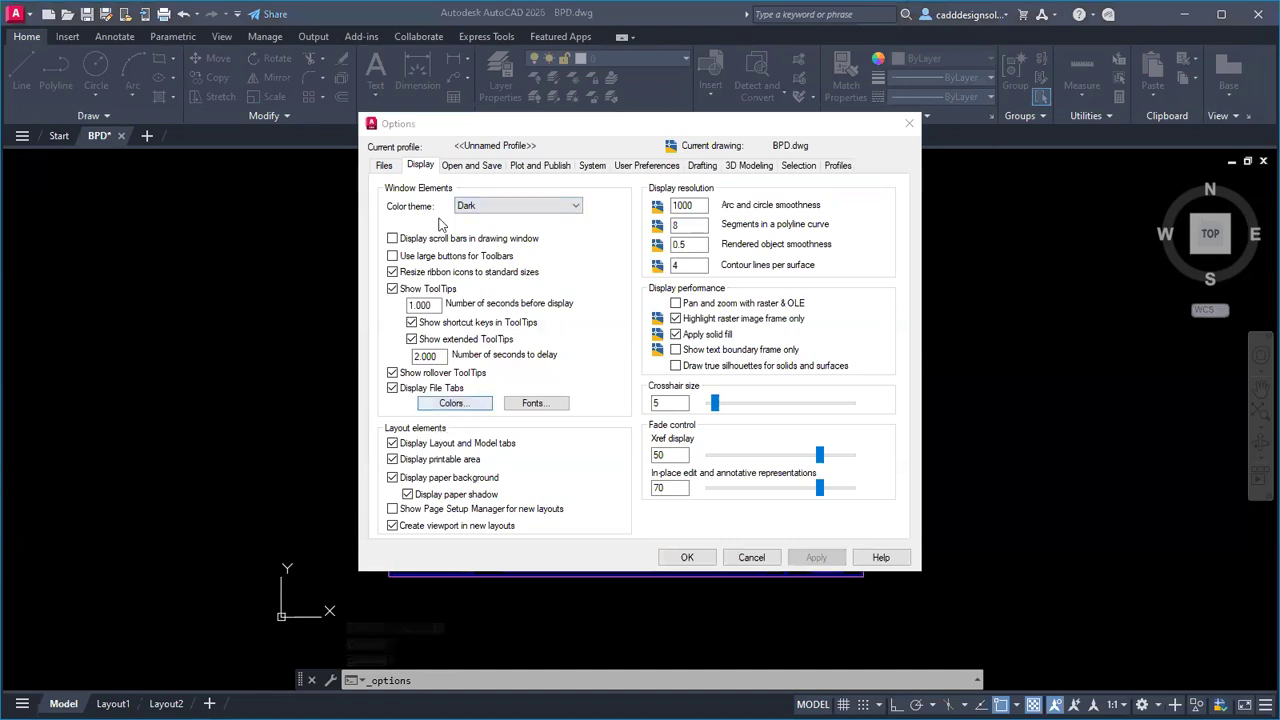
left_click(454, 404)
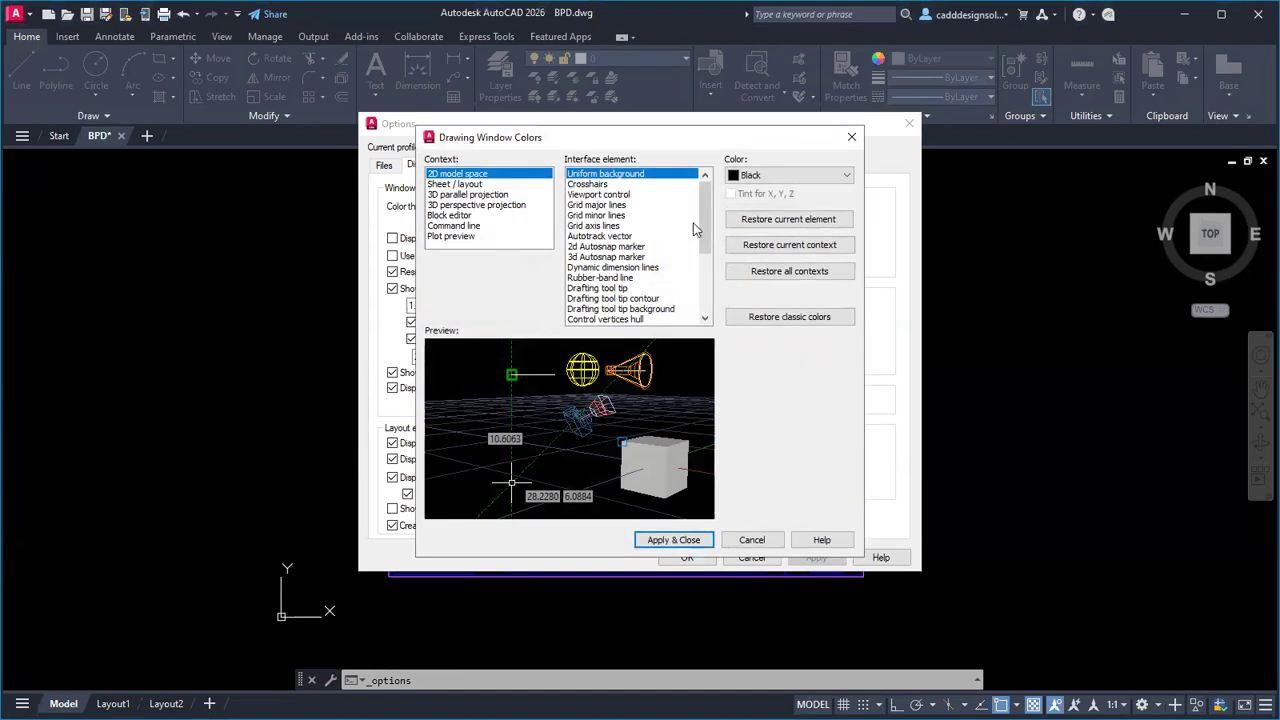
left_click(793, 180)
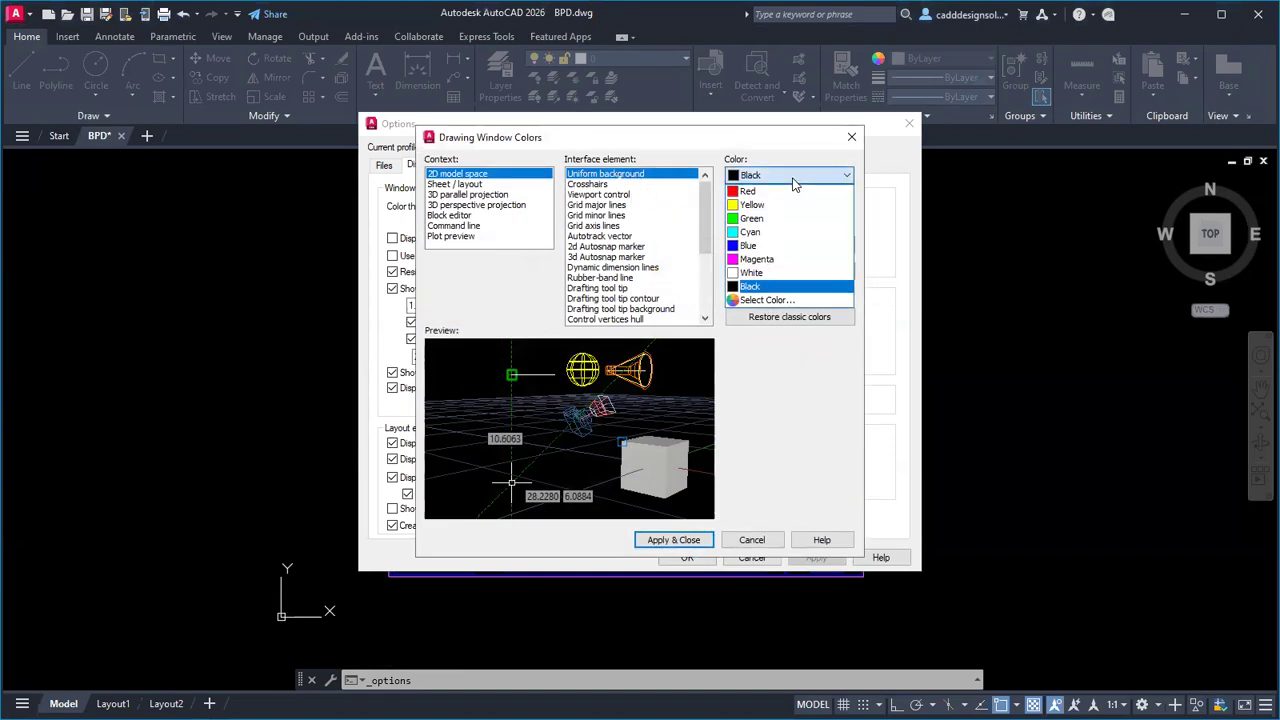
left_click(770, 275)
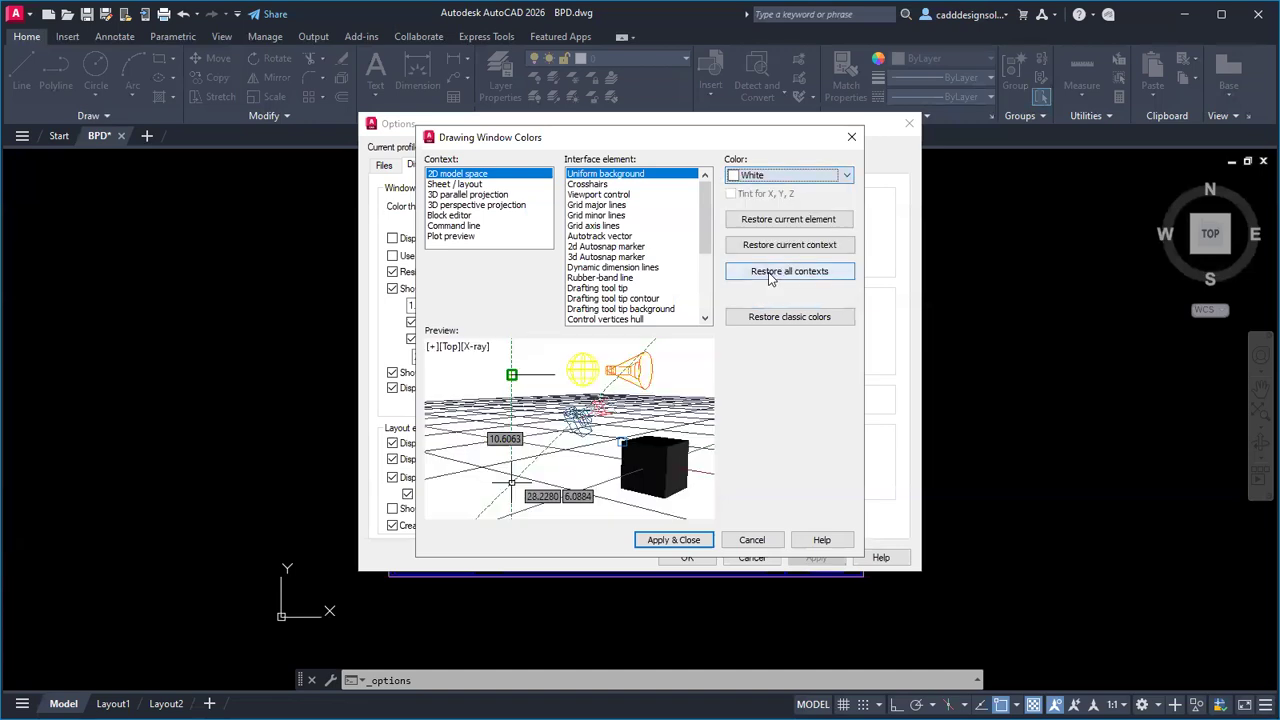
left_click(705, 548)
left_click(687, 557)
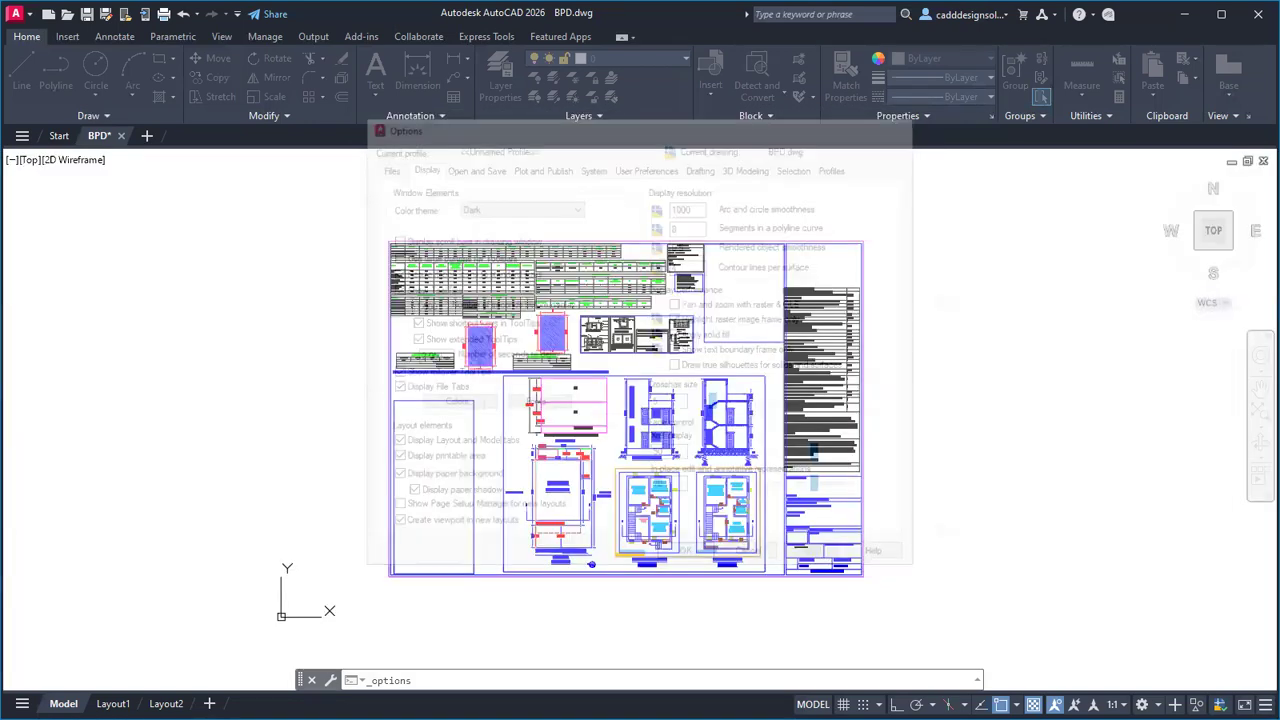
Step: Examine the submission drawing in model space and compare it with its sheet on Layout1
scroll(591, 414, "up", 4)
mouse_move(583, 461)
middle_mouse_down()
mouse_move(620, 353)
mouse_move(433, 292)
middle_mouse_up()
scroll(525, 378, "up", 5)
scroll(493, 410, "down", 5)
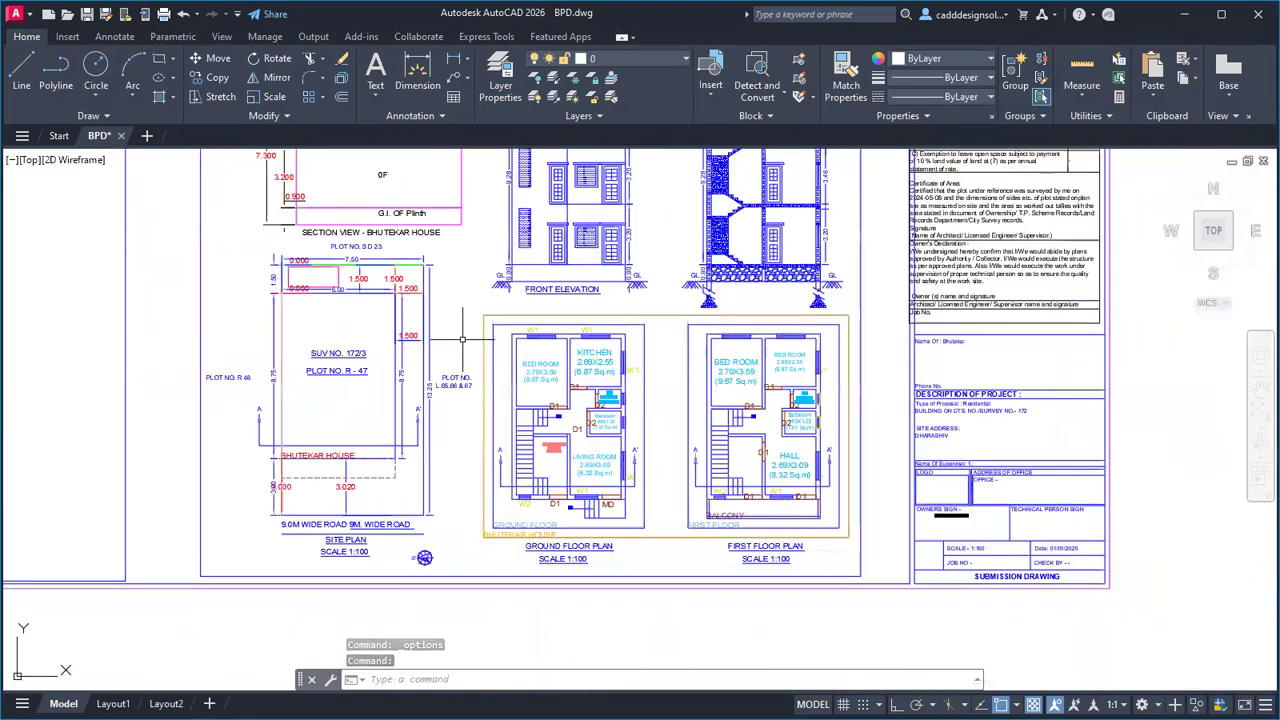
scroll(488, 410, "up", 1)
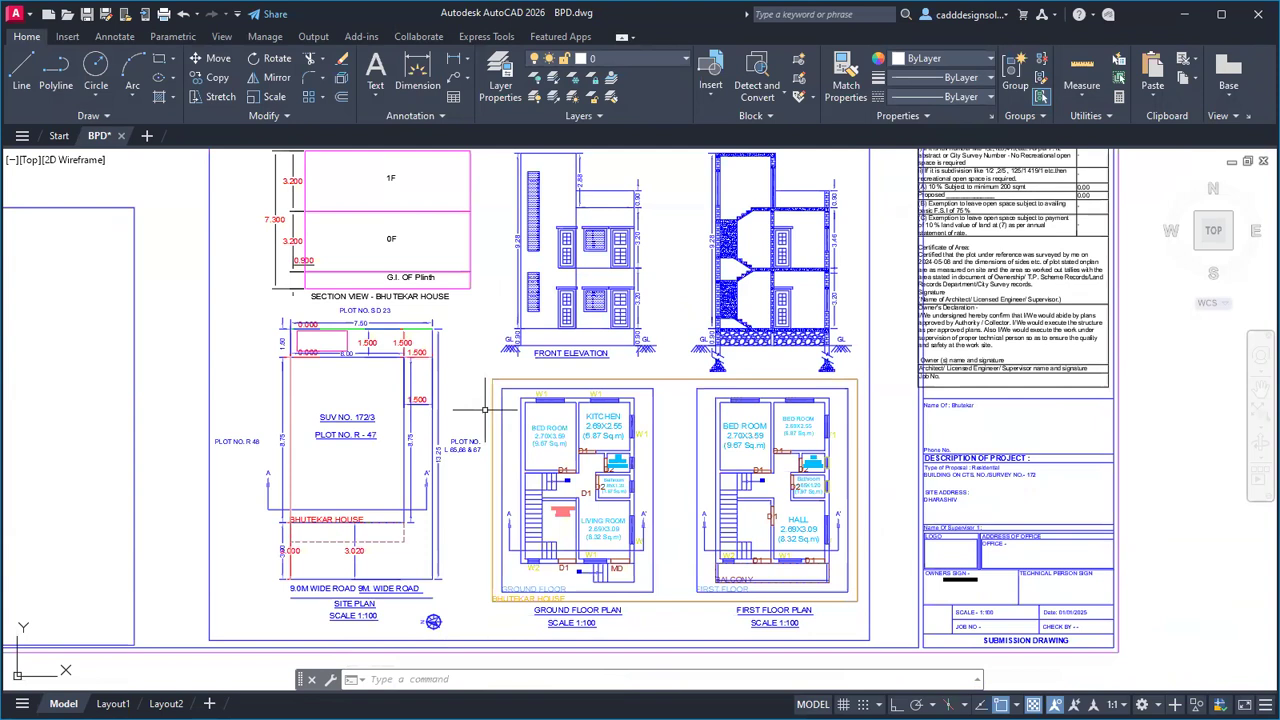
left_click(113, 703)
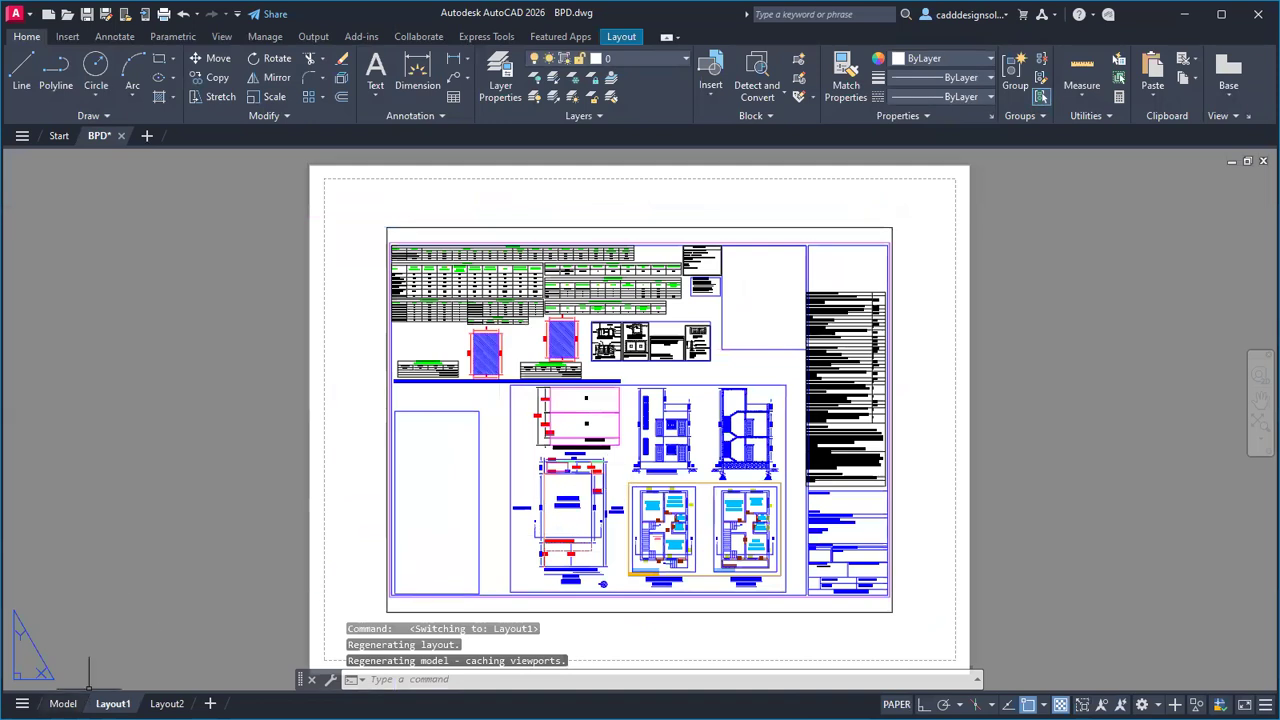
left_click(63, 703)
scroll(614, 486, "down", 5)
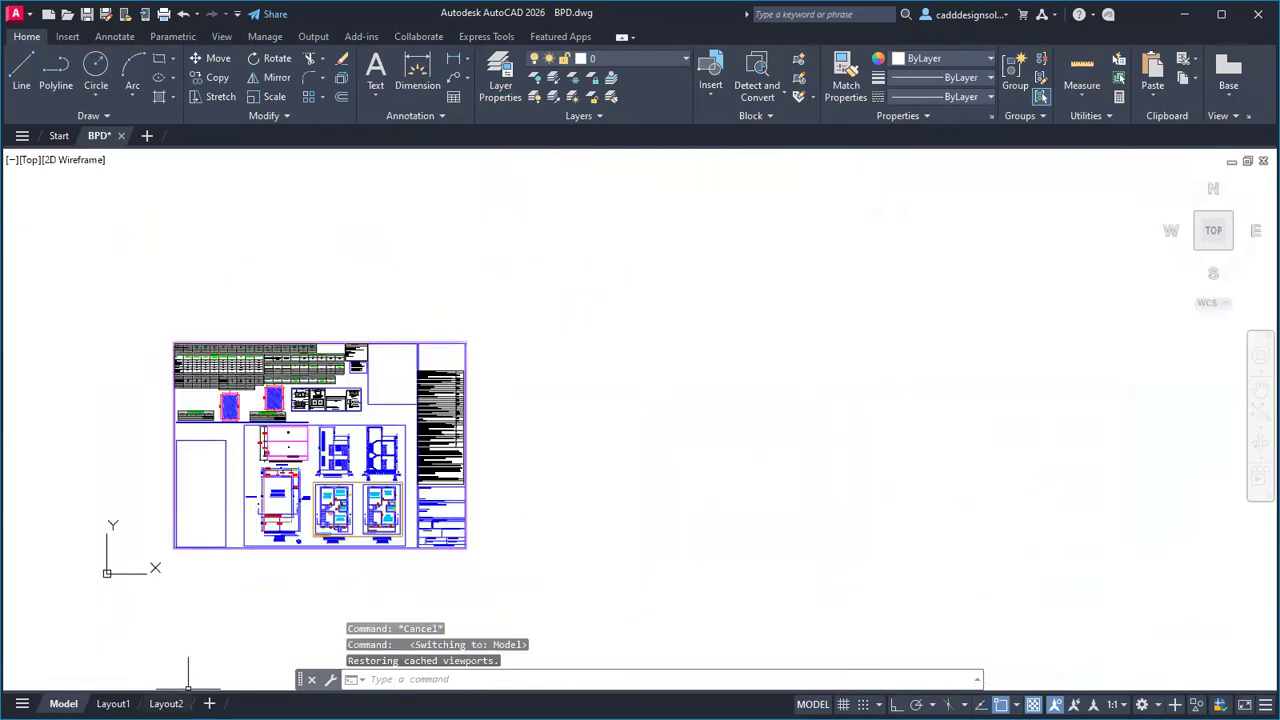
left_click(113, 703)
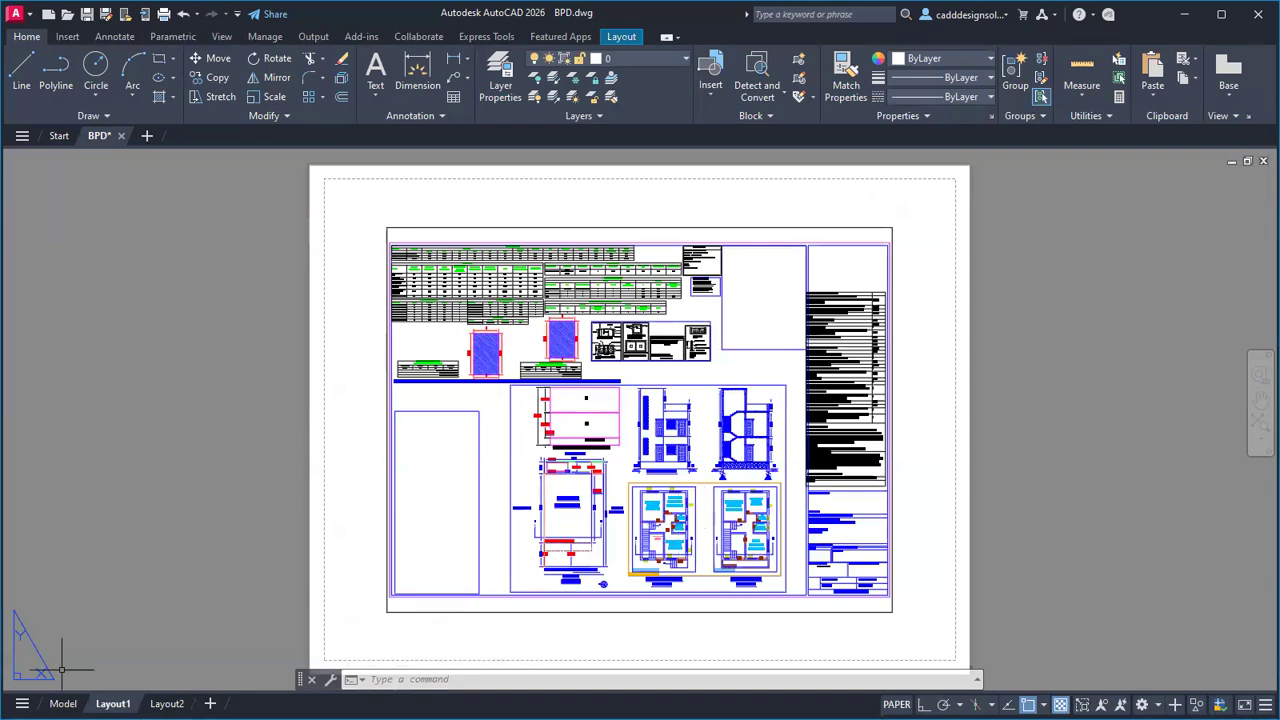
left_click(63, 703)
middle_click_drag(527, 489, 742, 444)
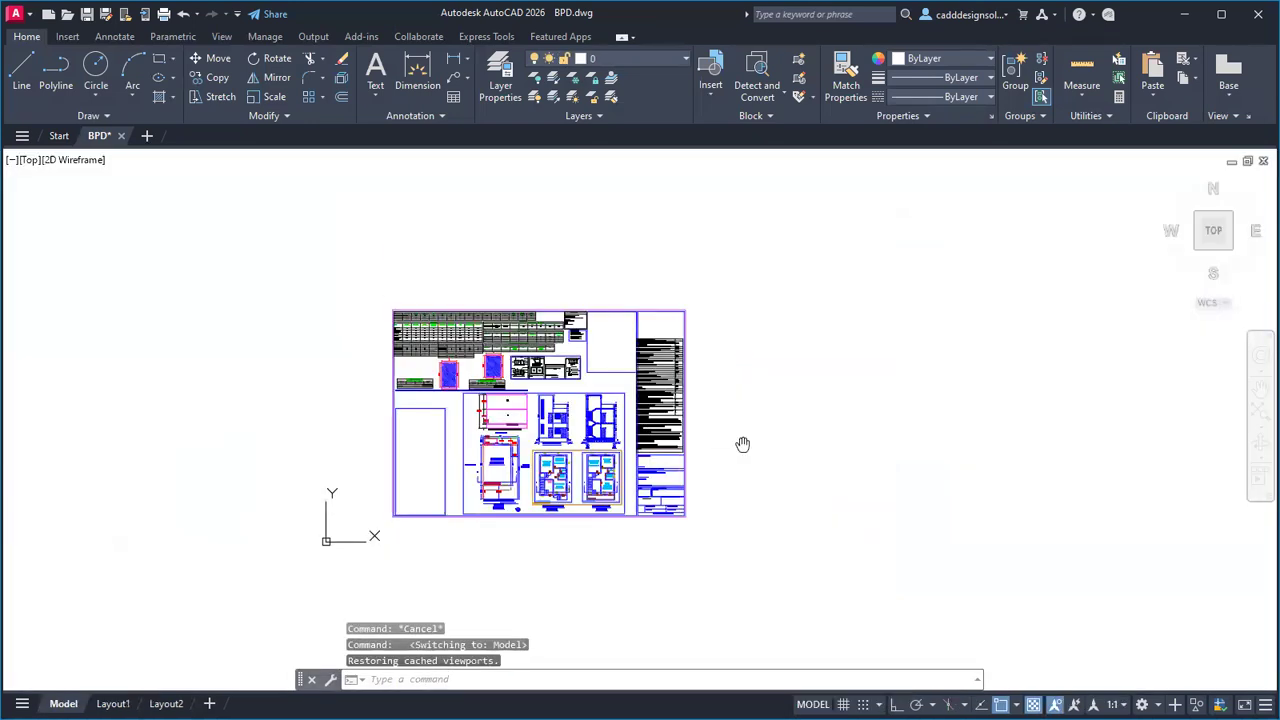
scroll(742, 444, "up", 2)
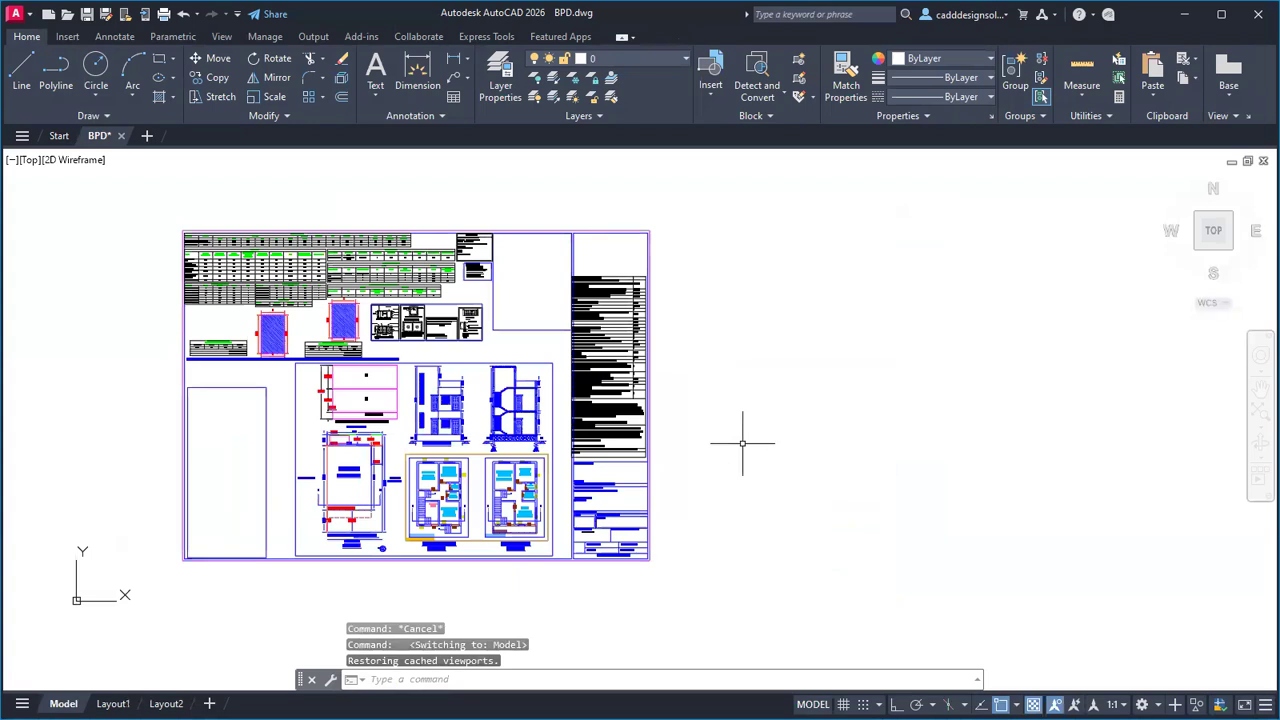
Step: Review the background color setting for 2D model space in the options and close the dialogs
type("OP")
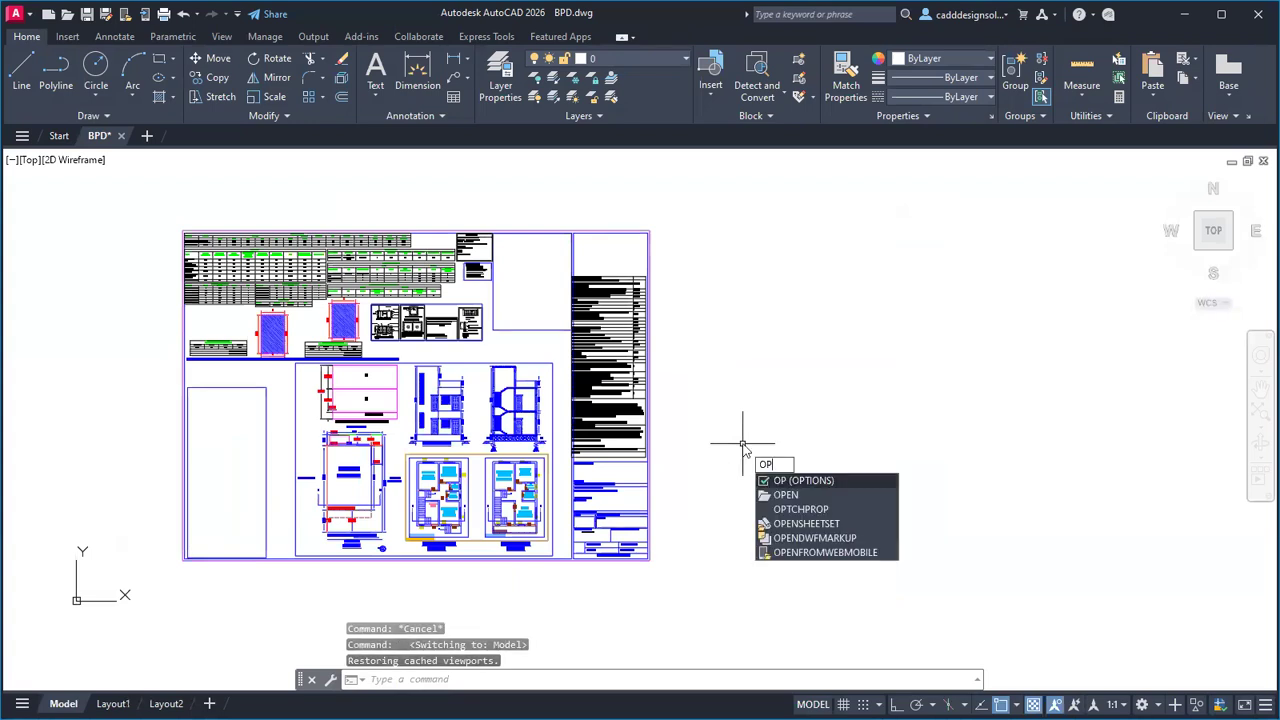
key("Return")
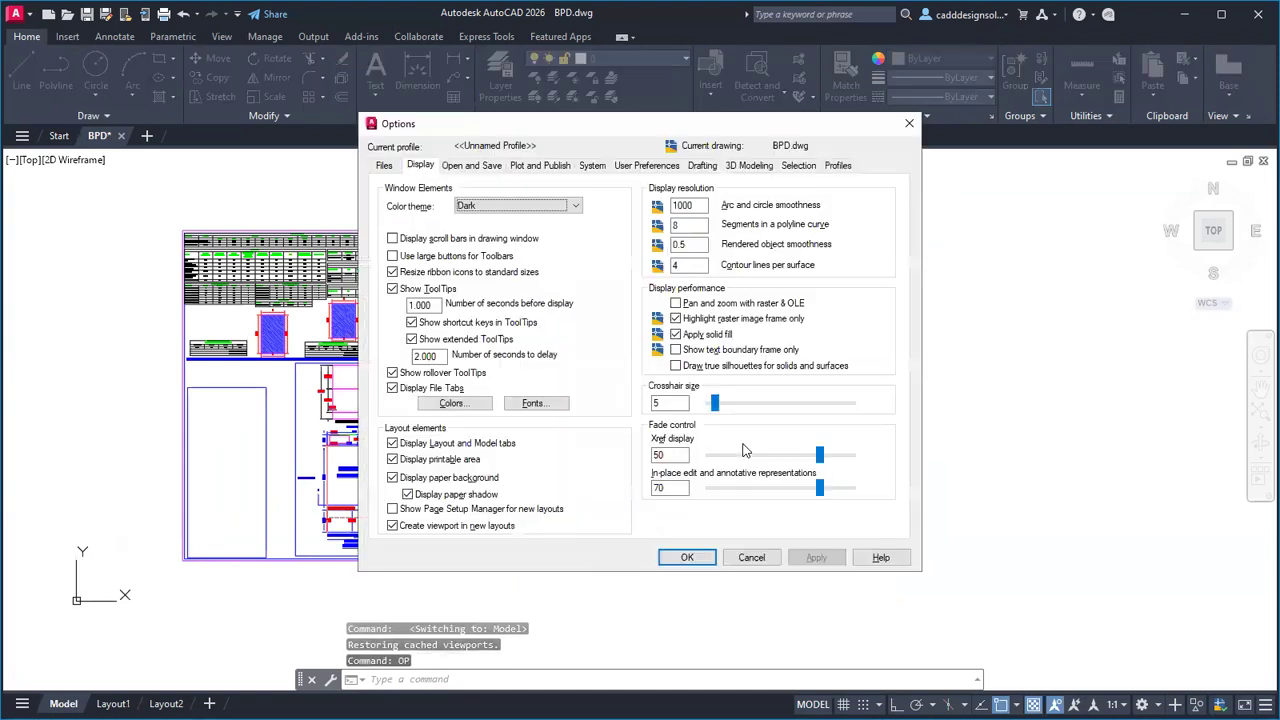
left_click(452, 403)
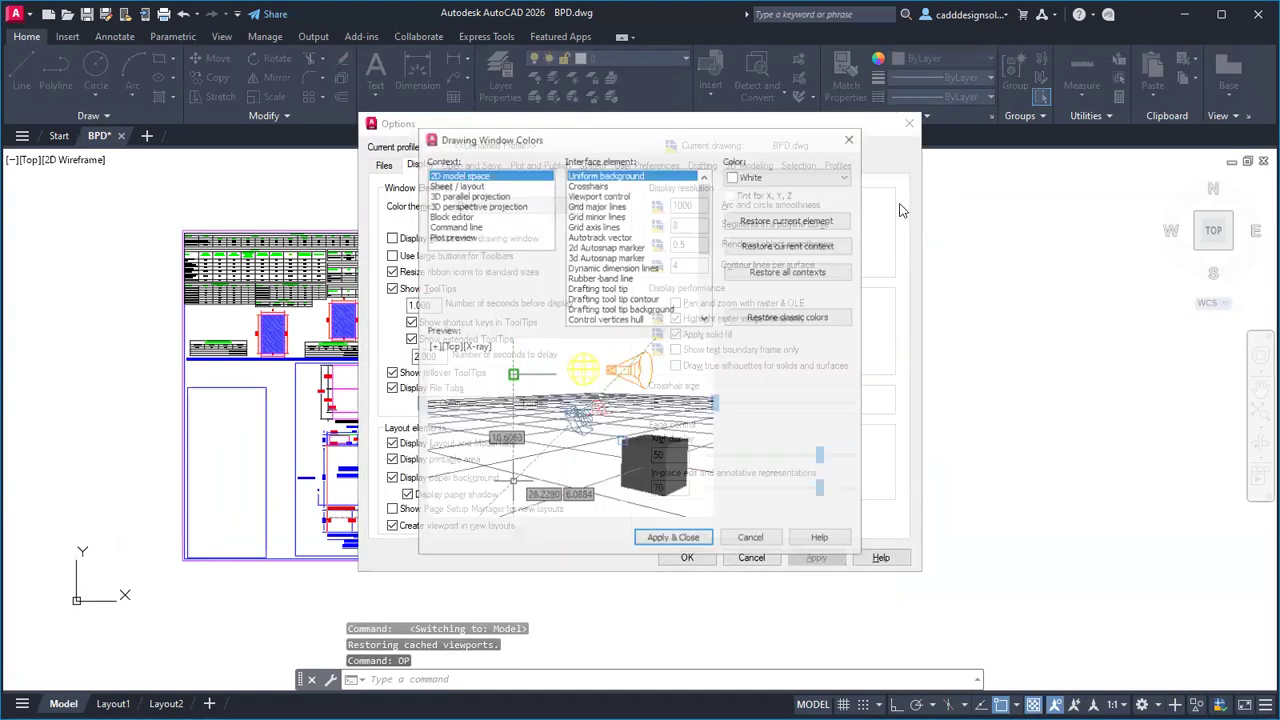
left_click(678, 540)
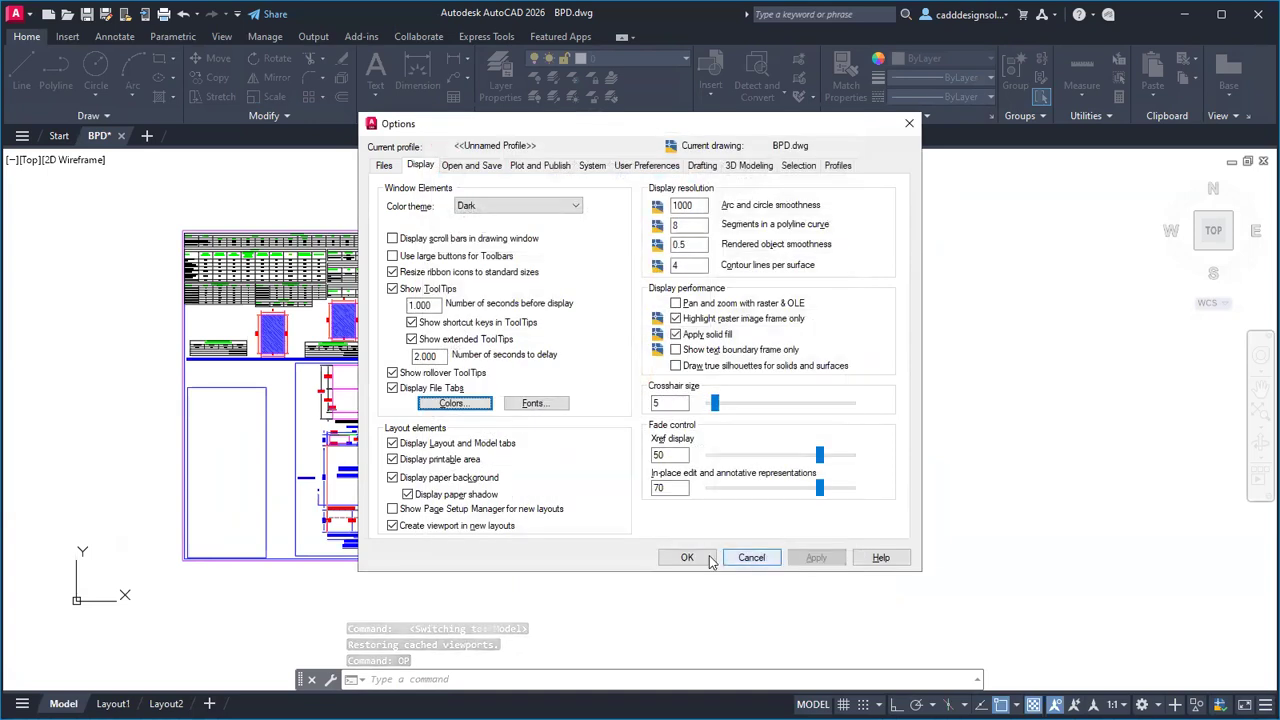
left_click(688, 558)
Step: Examine the ground and first floor plans, the front elevation and the building section
scroll(356, 425, "up", 2)
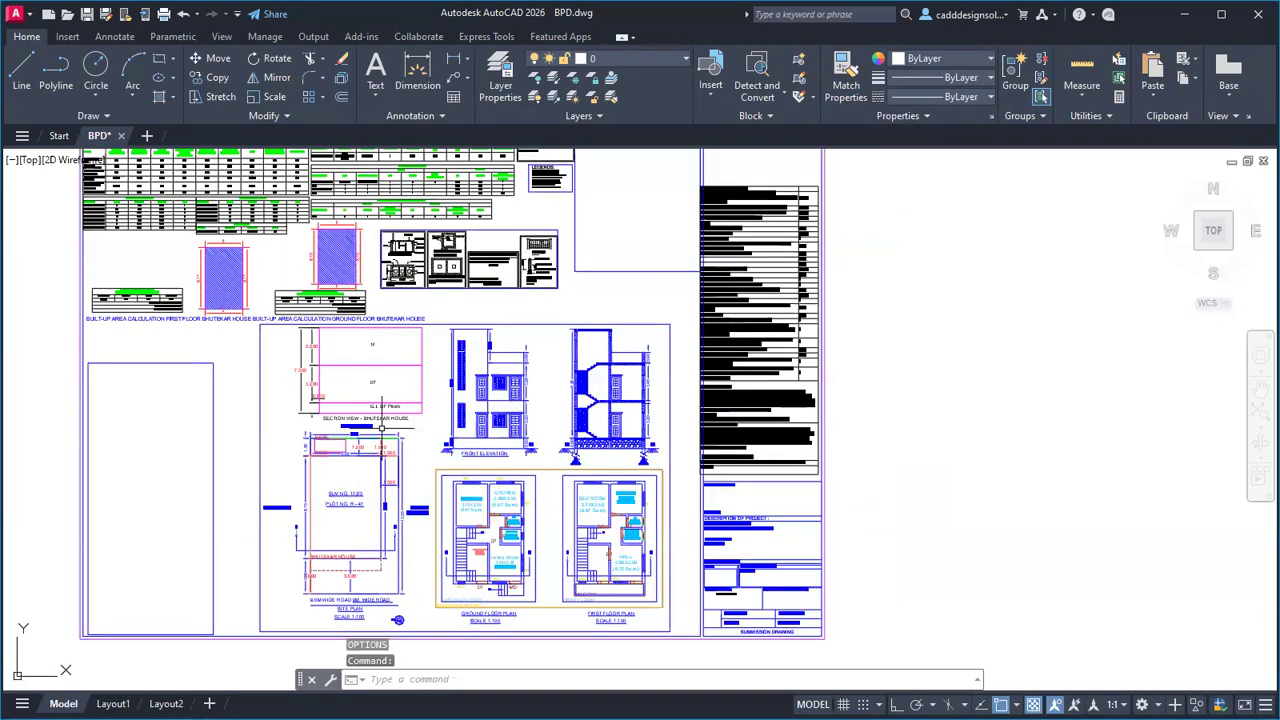
scroll(480, 600, "up", 4)
mouse_move(663, 529)
middle_mouse_down()
mouse_move(571, 563)
mouse_move(441, 581)
middle_mouse_up()
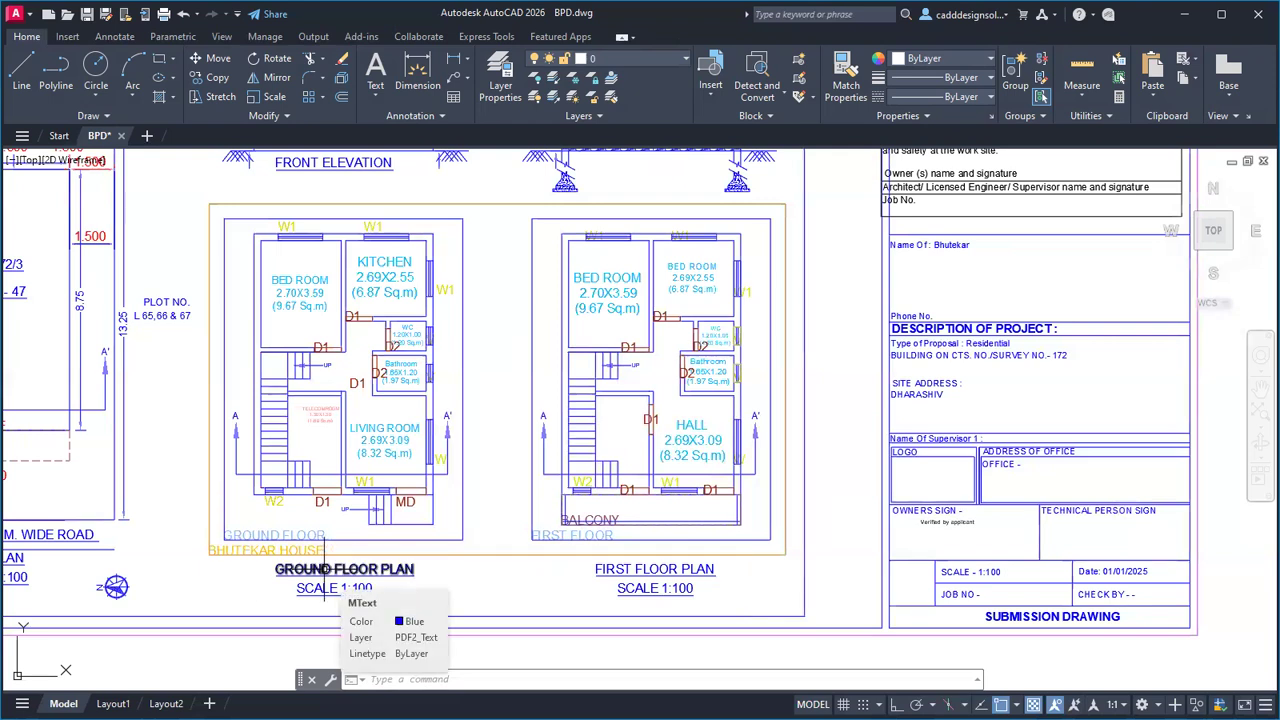
scroll(324, 570, "down", 4)
scroll(393, 416, "up", 4)
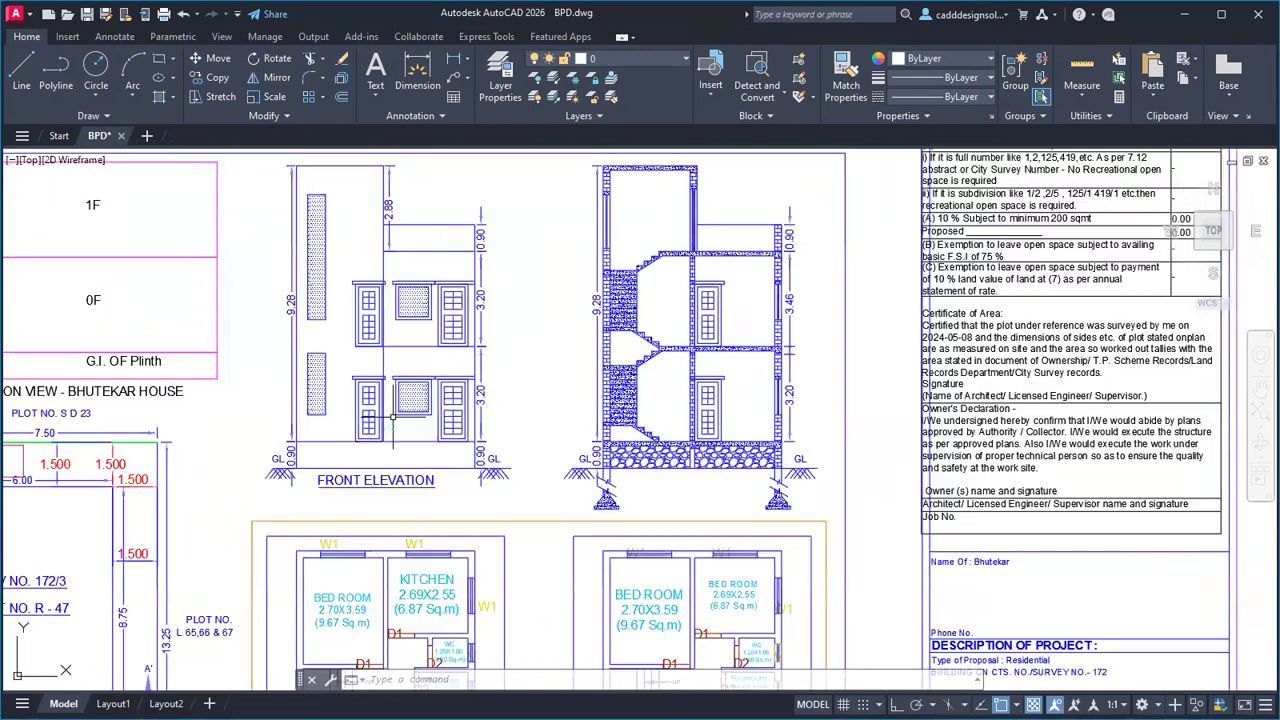
scroll(408, 458, "up", 3)
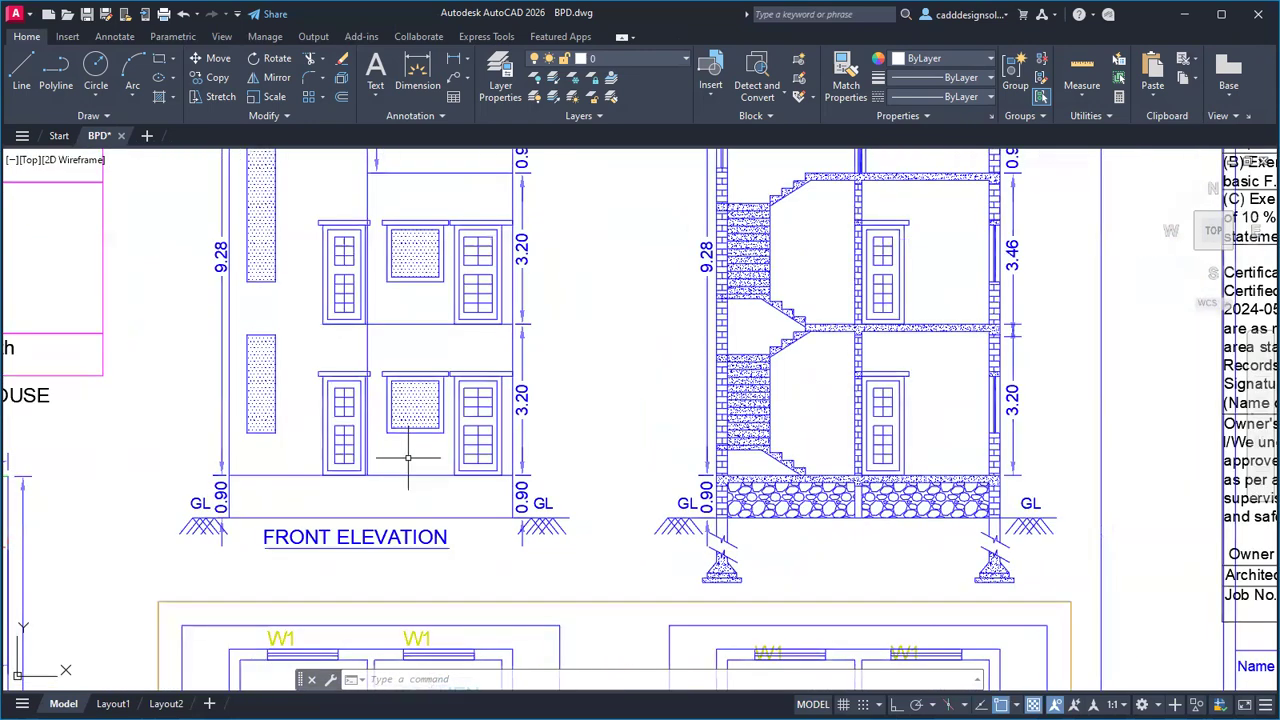
mouse_move(408, 458)
middle_mouse_down()
mouse_move(436, 564)
mouse_move(425, 471)
middle_mouse_up()
scroll(462, 455, "down", 2)
mouse_move(564, 435)
middle_mouse_down()
mouse_move(552, 471)
mouse_move(465, 416)
middle_mouse_up()
scroll(636, 399, "up", 2)
mouse_move(603, 426)
middle_mouse_down()
mouse_move(515, 454)
mouse_move(510, 420)
mouse_move(525, 394)
mouse_move(560, 449)
mouse_move(737, 371)
mouse_move(745, 275)
middle_mouse_up()
scroll(508, 440, "down", 2)
scroll(560, 452, "down", 2)
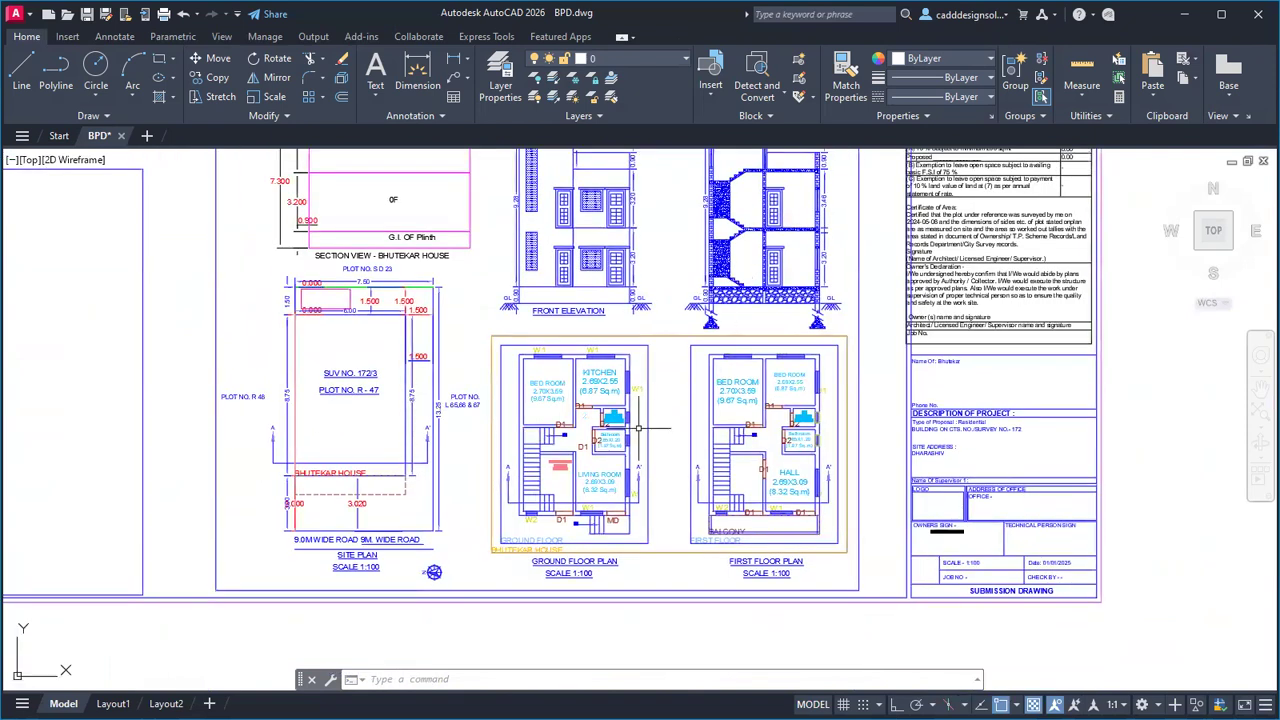
Step: Examine the site plan's road frontage, setback dimensions and neighbouring plot labels
middle_click_drag(457, 517, 642, 493)
scroll(518, 518, "up", 3)
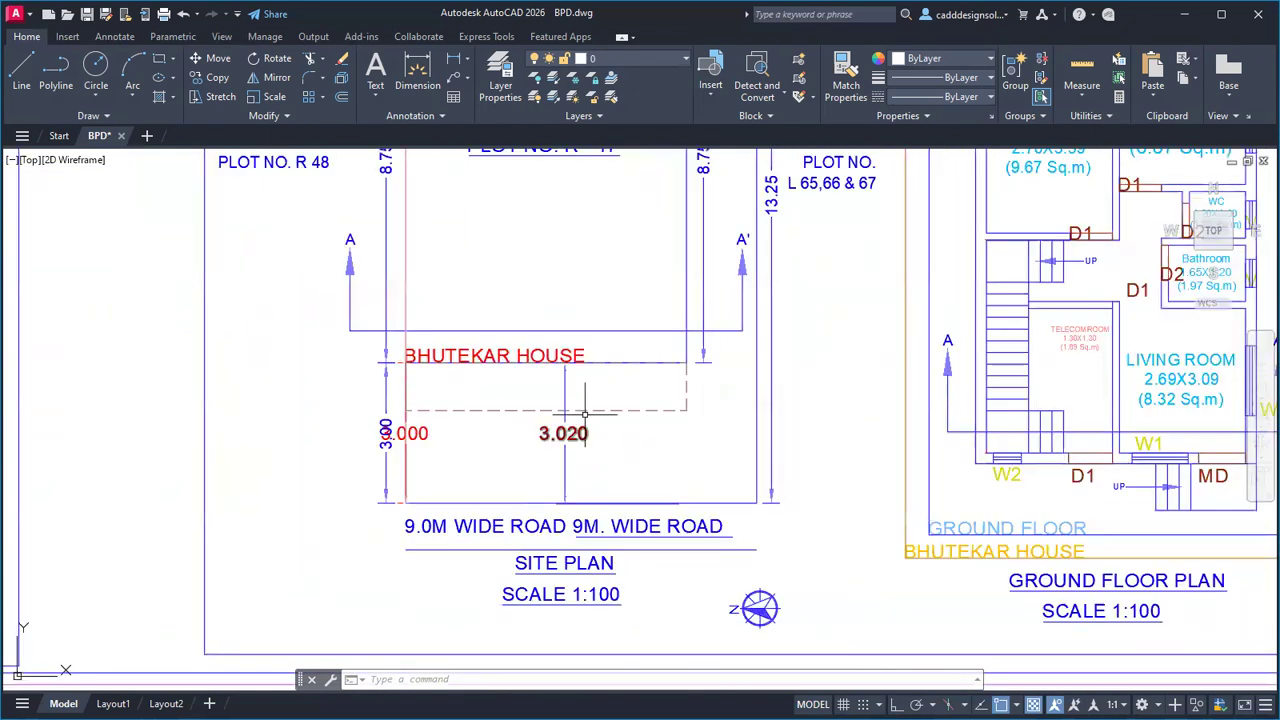
middle_click_drag(575, 320, 562, 496)
scroll(350, 484, "down", 2)
middle_click_drag(354, 449, 403, 478)
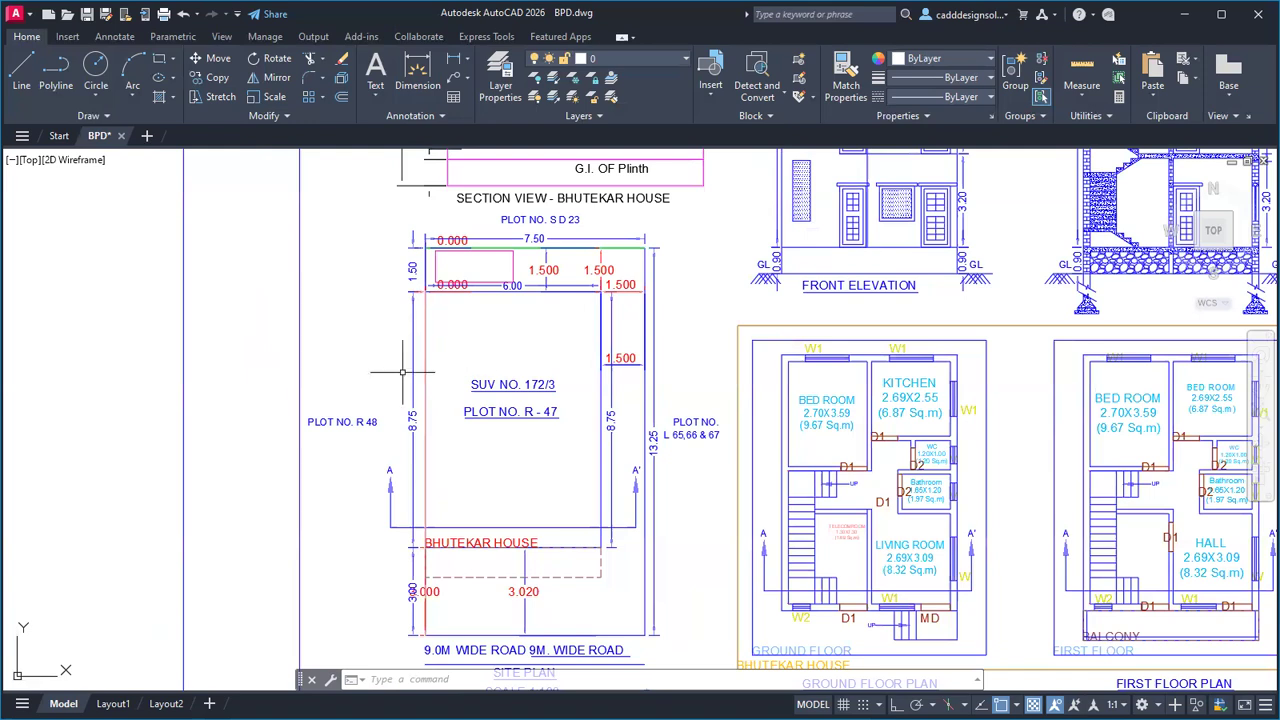
mouse_move(395, 551)
middle_mouse_down()
mouse_move(417, 472)
mouse_move(479, 690)
middle_mouse_up()
scroll(445, 515, "up", 4)
scroll(470, 500, "down", 2)
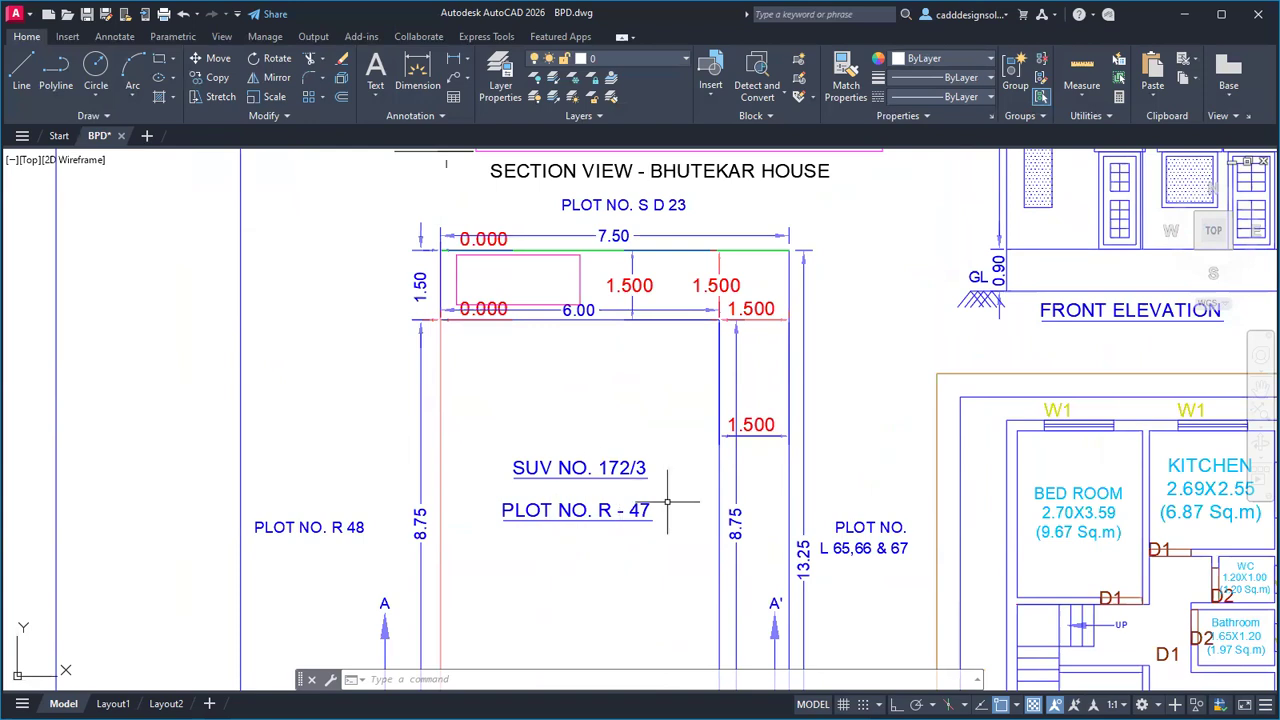
middle_click_drag(664, 491, 634, 506)
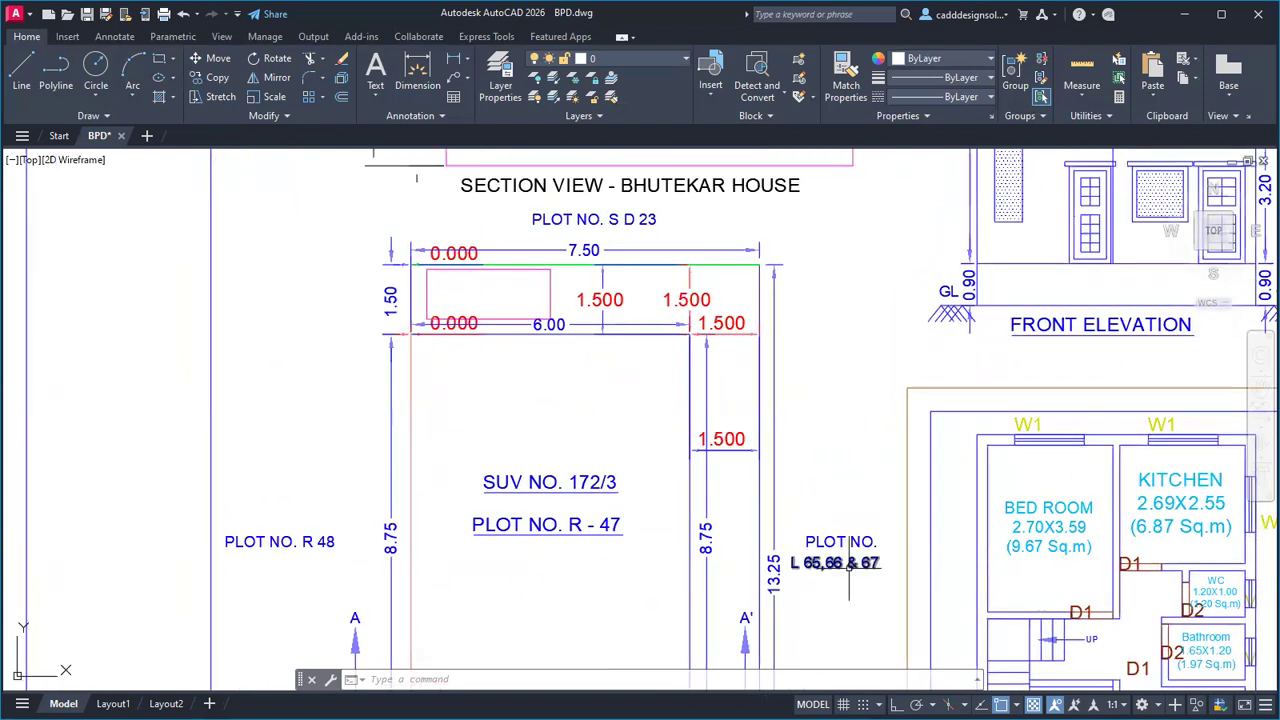
Step: Highlight the north symbol beside the site plan title, clear the selection and review the whole sheet
scroll(300, 520, "down", 6)
scroll(310, 497, "up", 8)
mouse_move(679, 562)
middle_mouse_down()
mouse_move(614, 480)
mouse_move(593, 505)
middle_mouse_up()
left_click(474, 520)
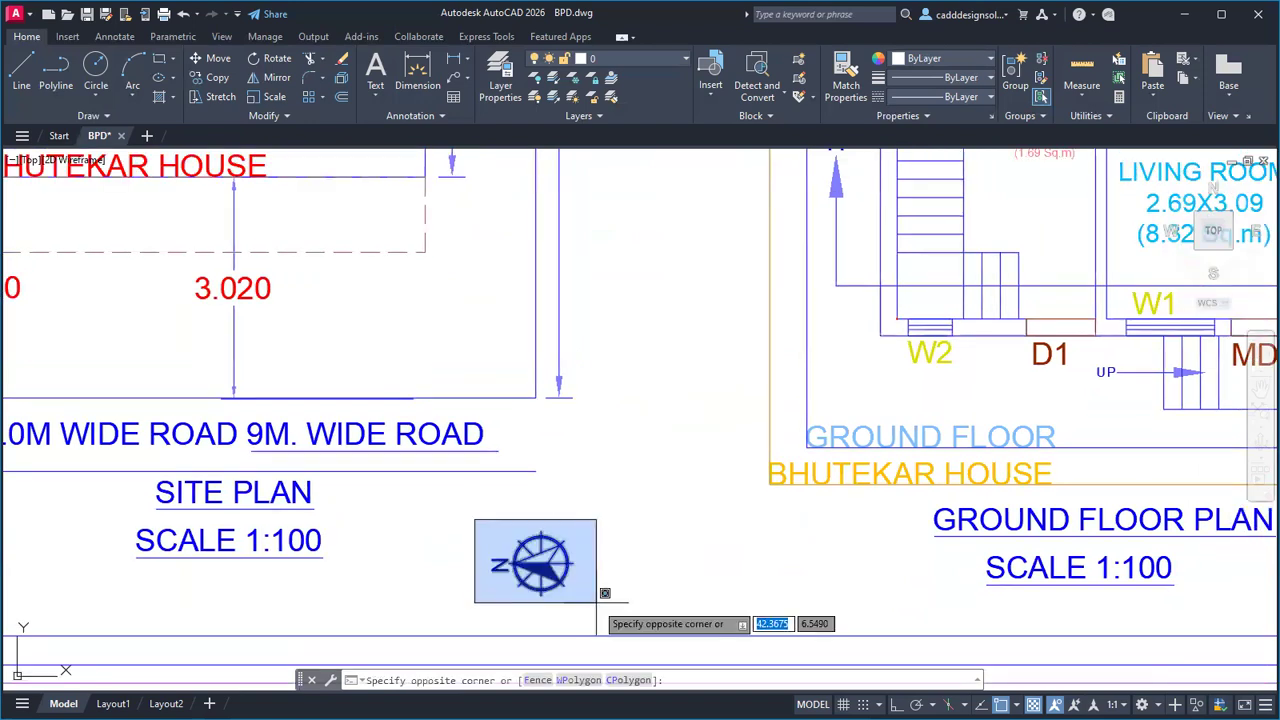
left_click(597, 603)
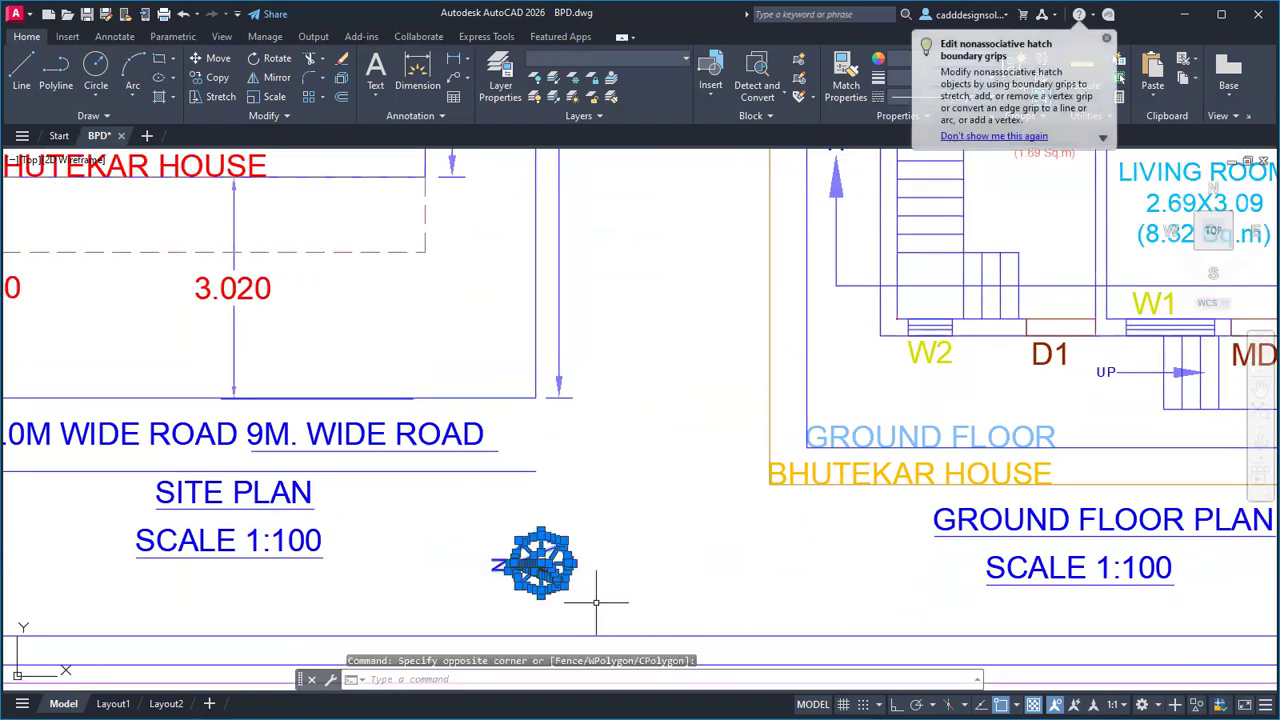
key("Escape")
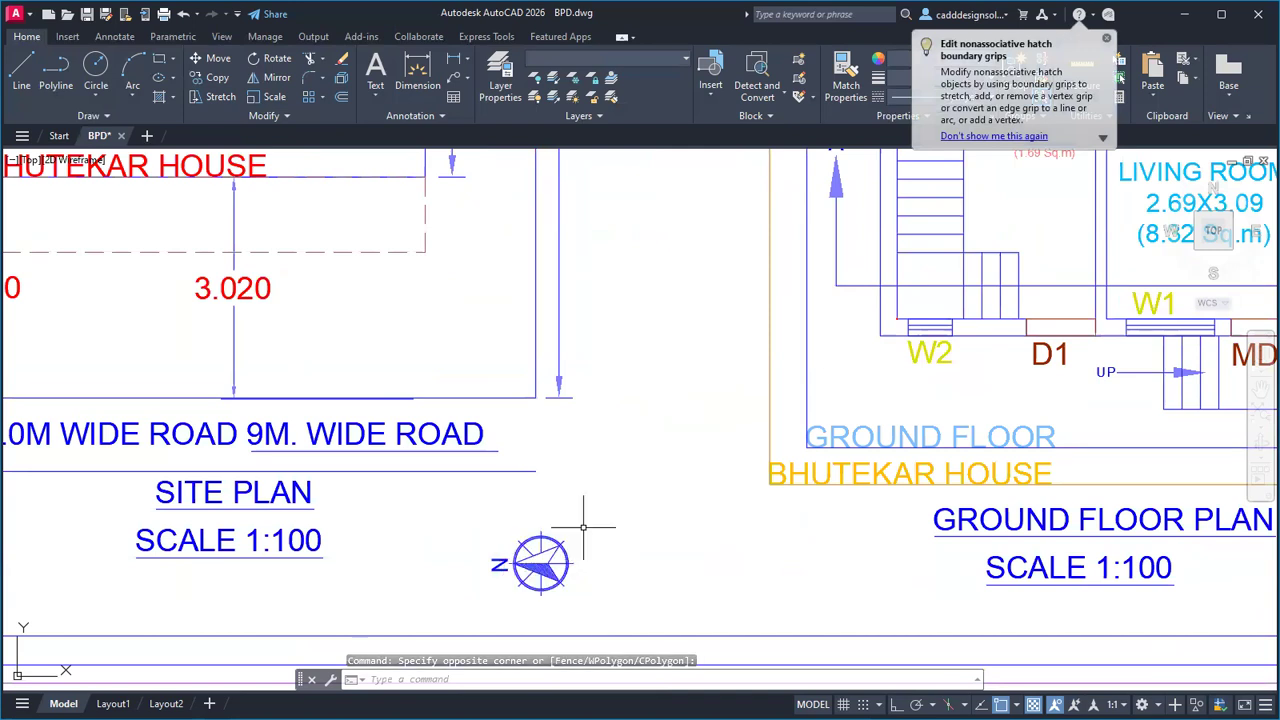
scroll(590, 515, "down", 4)
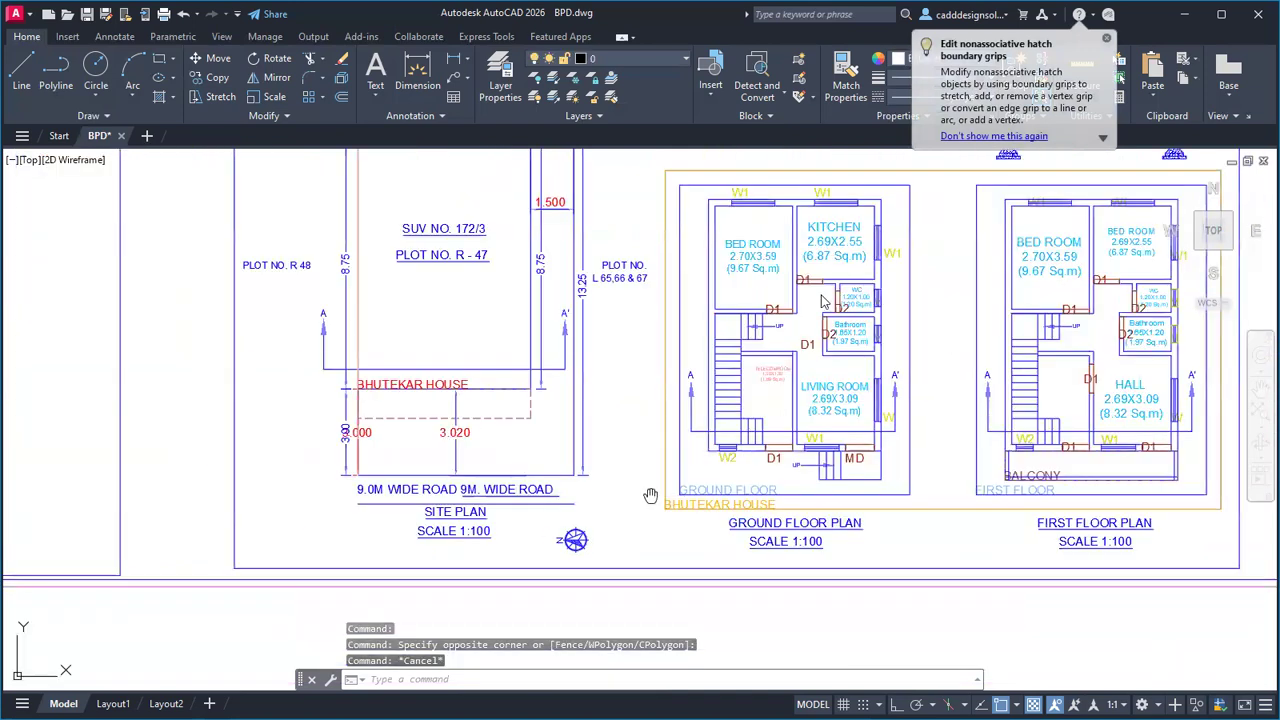
scroll(650, 495, "down", 6)
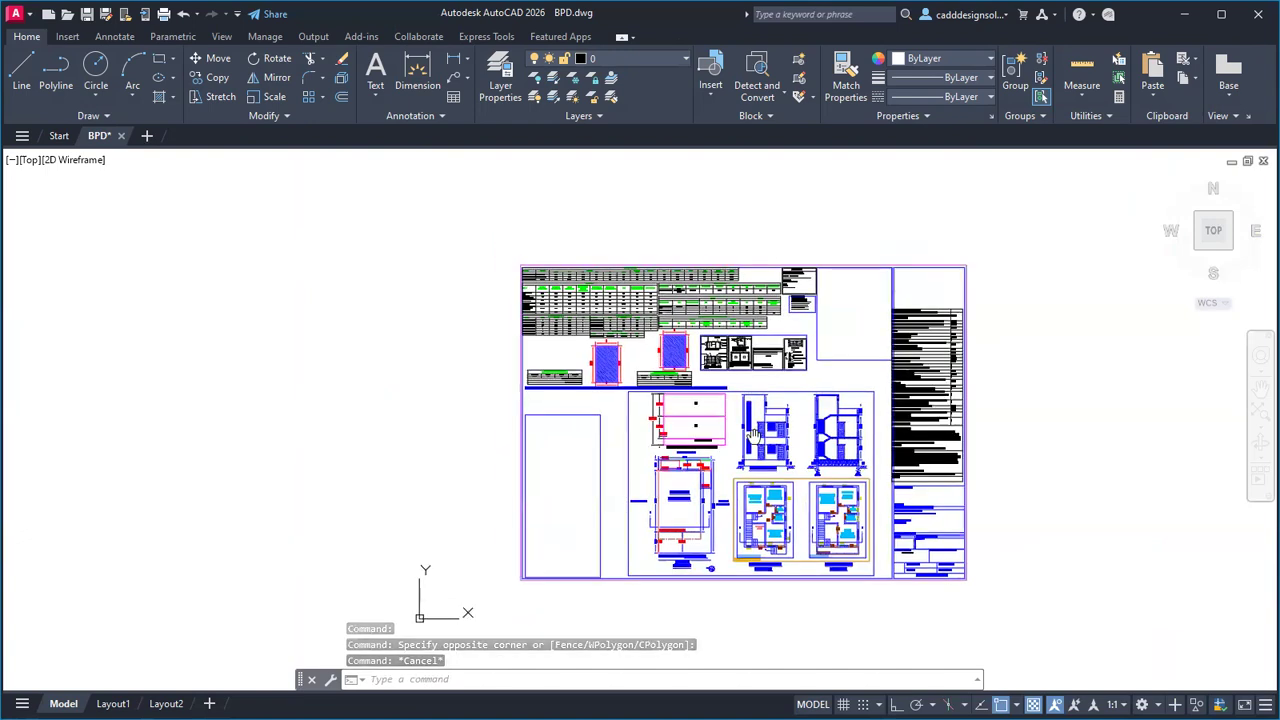
Step: Examine the FSI details, schedule of opening and neighbouring area tables on the sheet
scroll(782, 380, "up", 2)
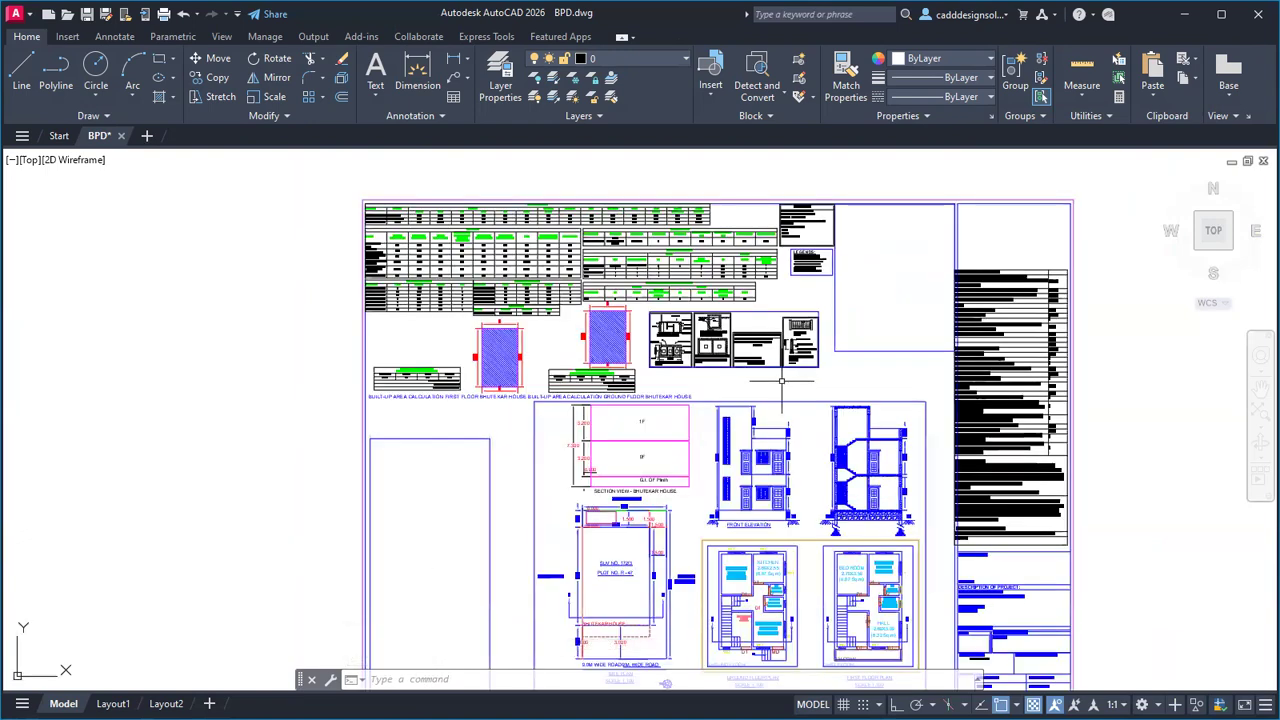
scroll(512, 356, "up", 4)
scroll(512, 356, "down", 8)
scroll(554, 357, "up", 6)
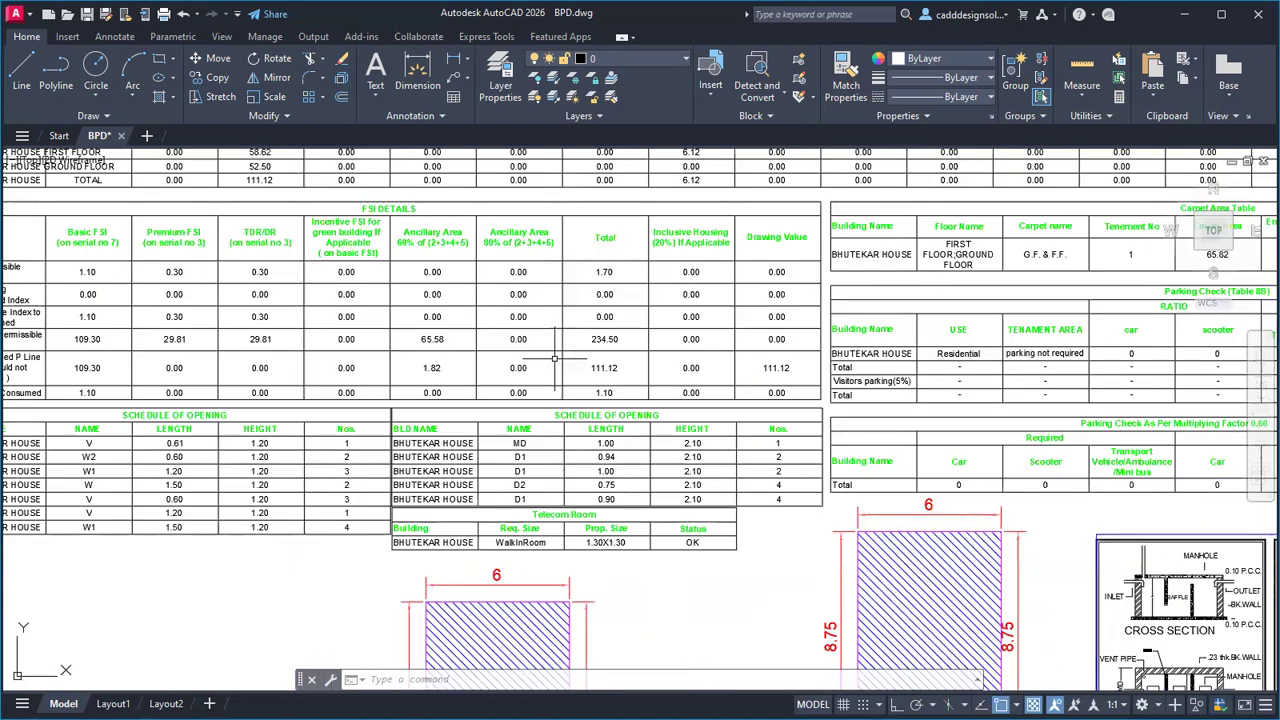
scroll(586, 435, "up", 3)
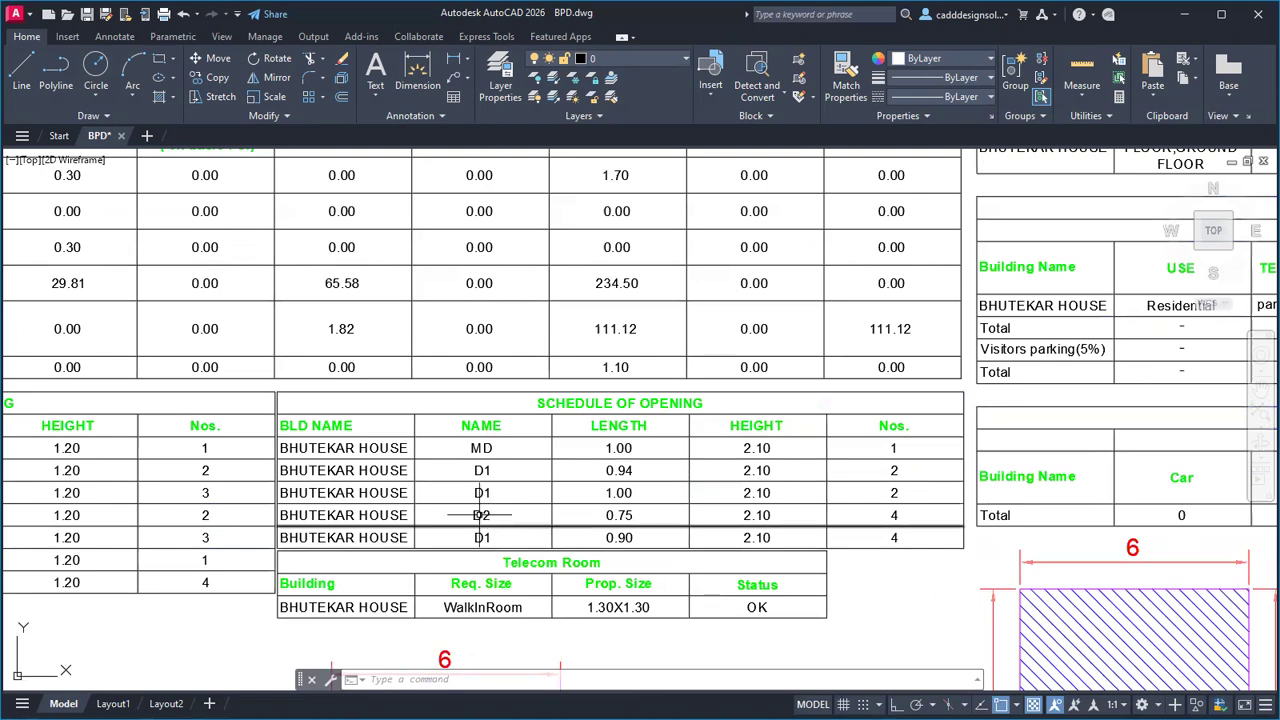
middle_click_drag(451, 503, 855, 458)
middle_click_drag(539, 441, 577, 561)
middle_click_drag(483, 500, 502, 654)
scroll(510, 468, "down", 2)
Step: Examine the first and ground floor built-up area calculations and the septic tank and water tank details
middle_click_drag(579, 458, 366, 287)
middle_click_drag(563, 518, 545, 359)
middle_click_drag(643, 478, 787, 305)
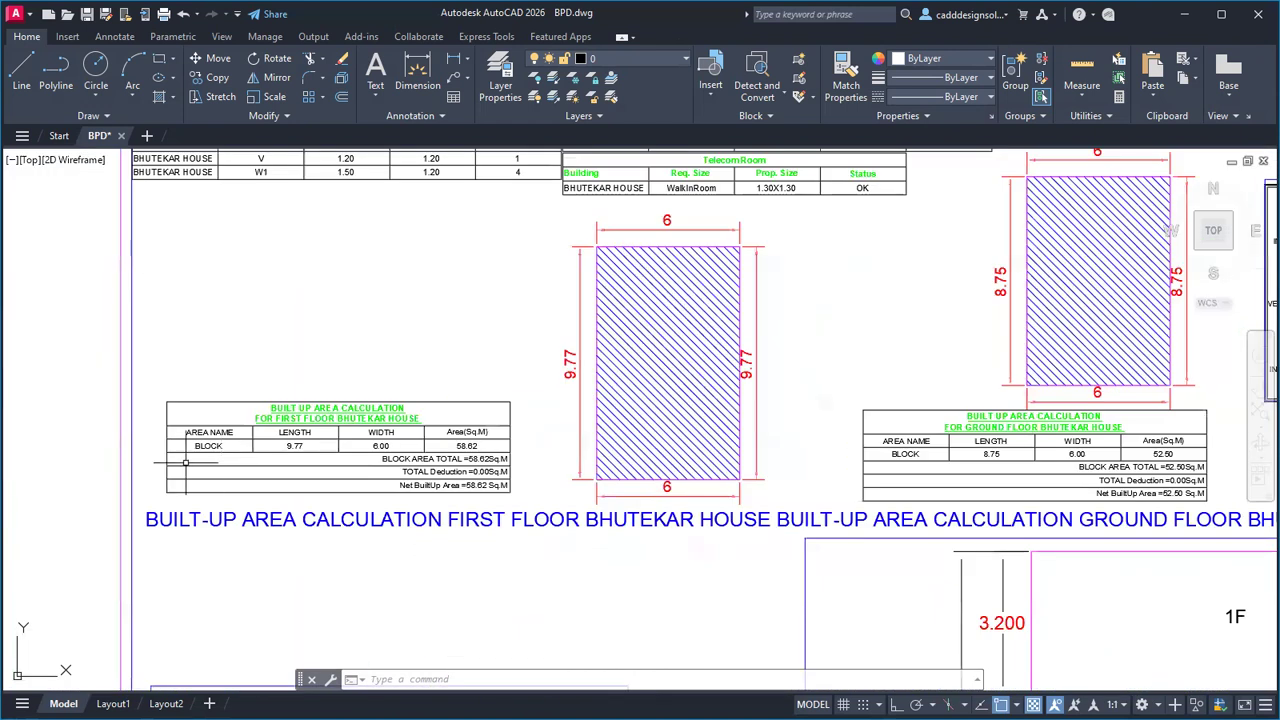
scroll(185, 462, "up", 3)
middle_click_drag(870, 462, 655, 435)
scroll(586, 371, "down", 3)
middle_click_drag(775, 447, 170, 464)
scroll(486, 445, "down", 5)
scroll(740, 440, "up", 7)
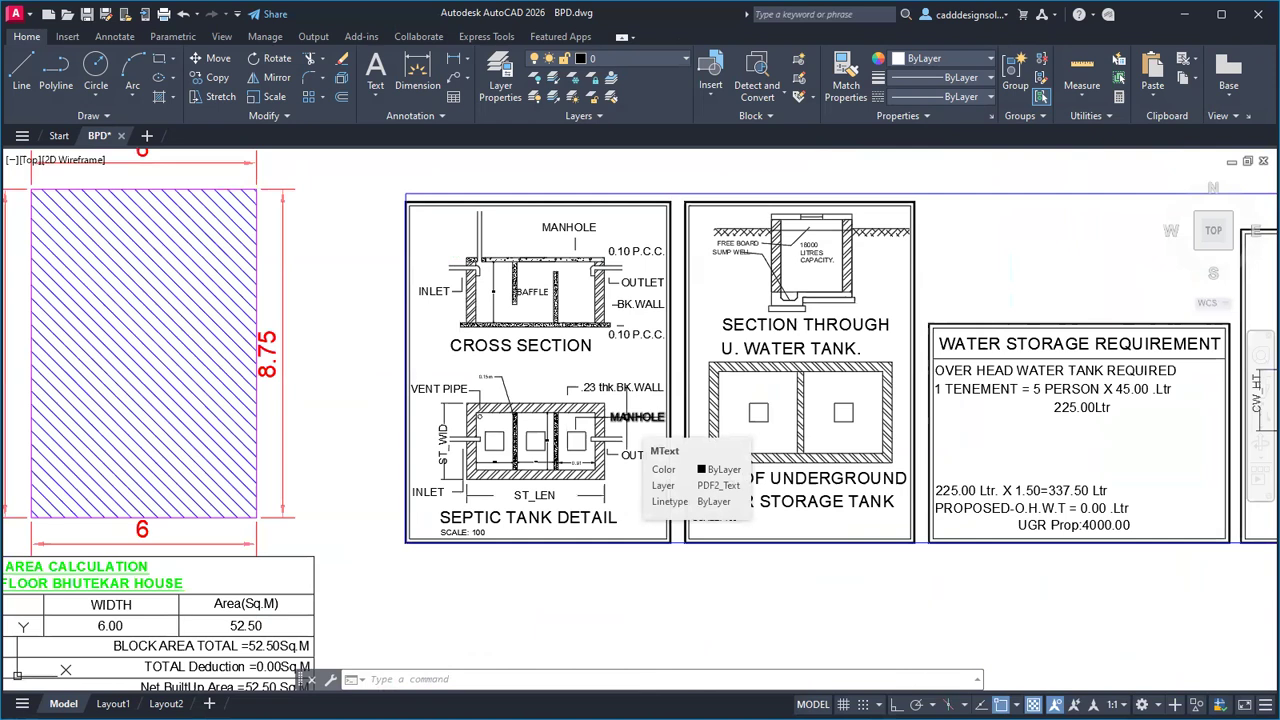
scroll(660, 450, "down", 4)
middle_click_drag(737, 483, 700, 348)
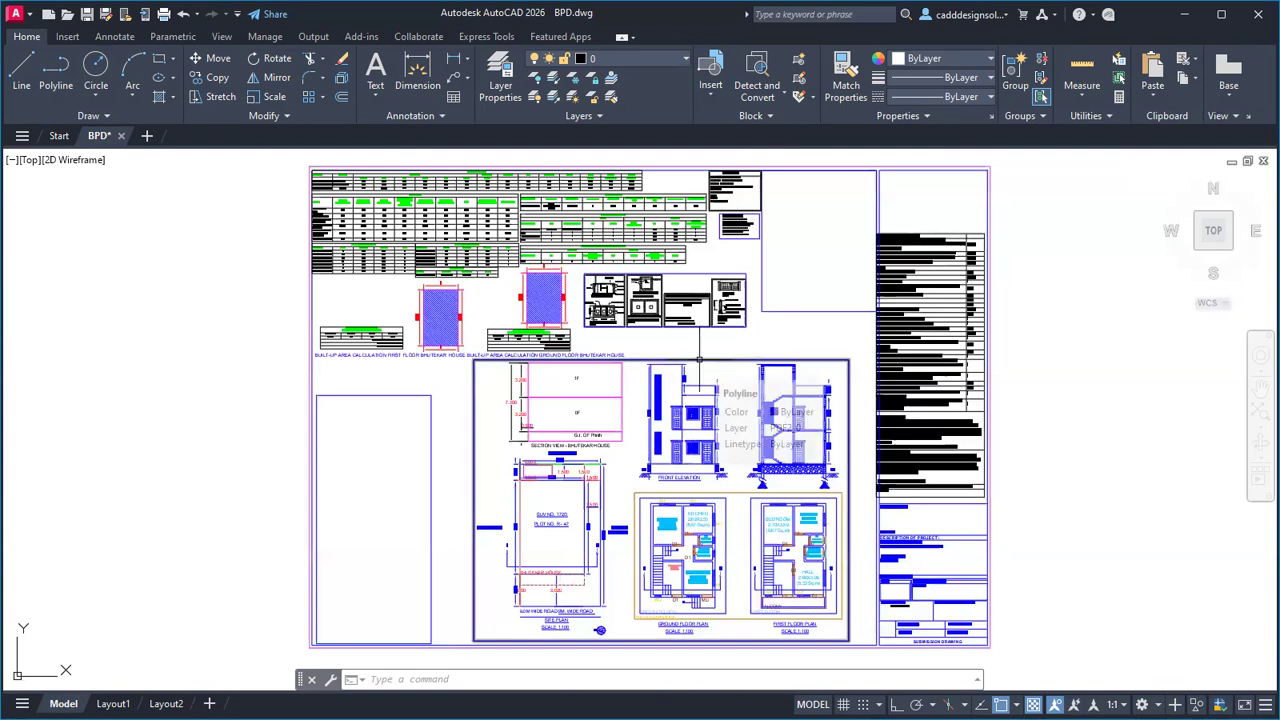
left_click(699, 359)
key("Delete")
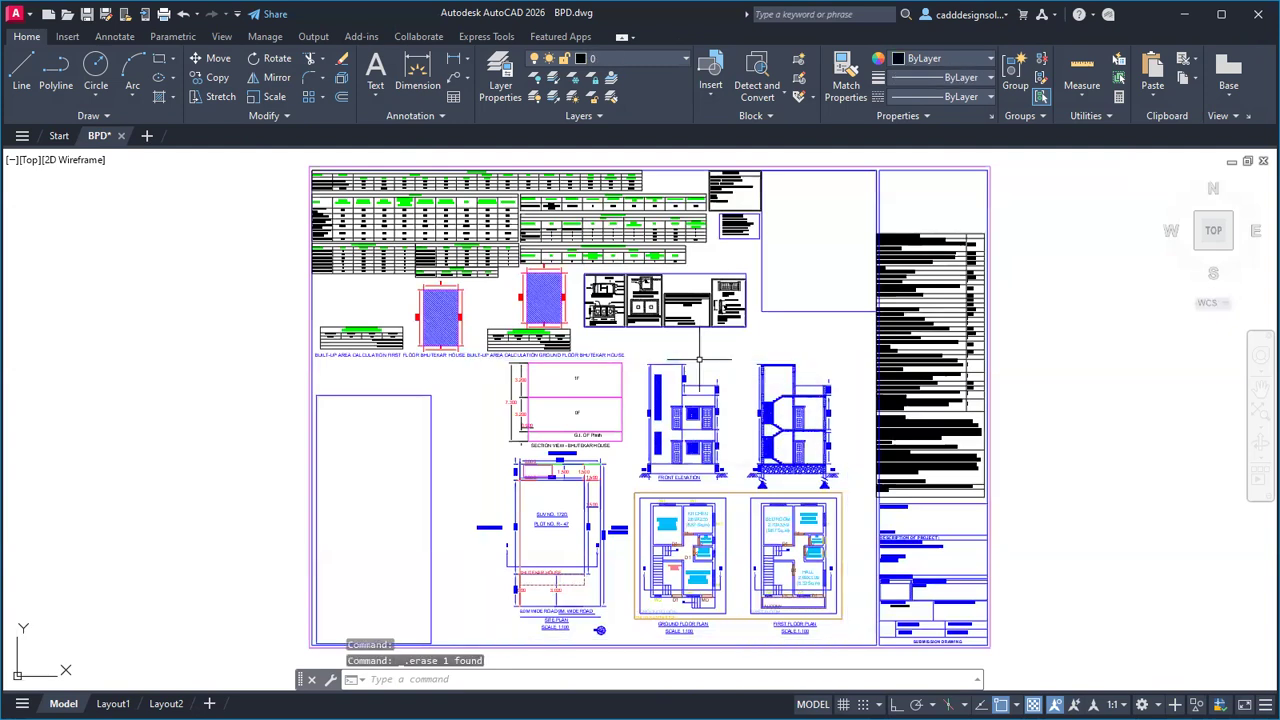
key("ctrl+z")
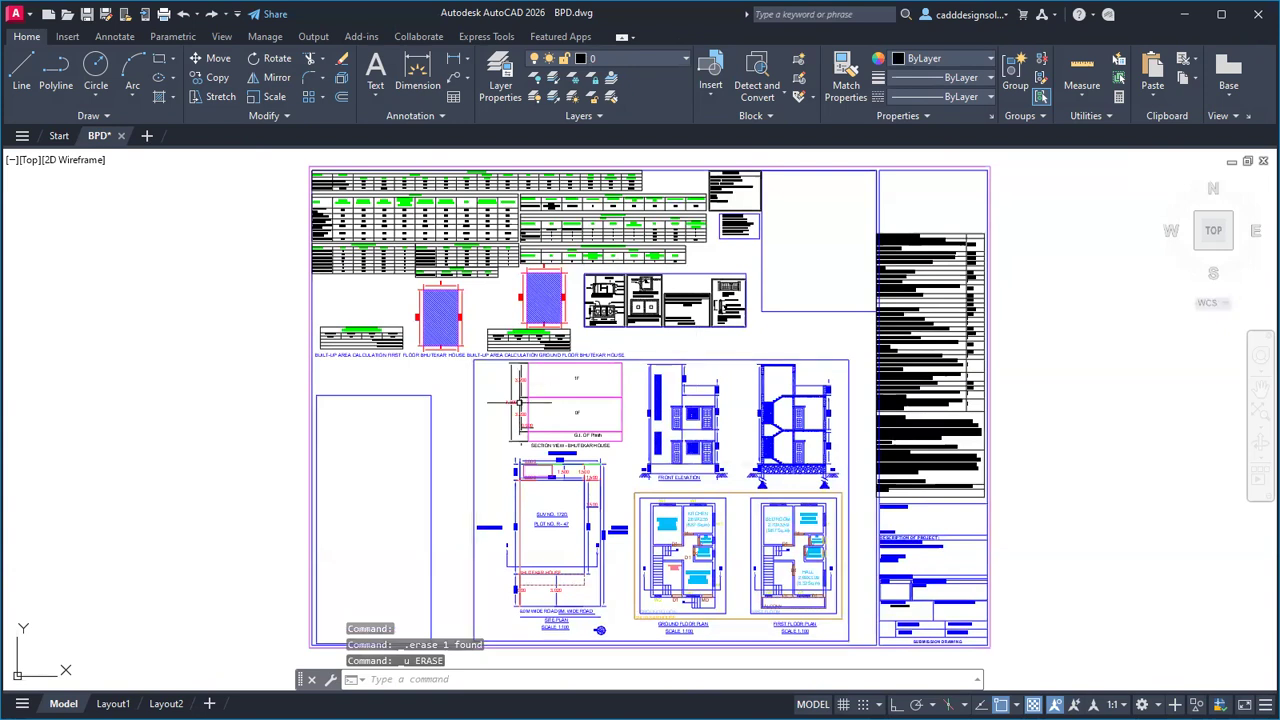
Step: Erase the lower frame together with the site plan, floor plans, elevation and section drawings it contains
left_click(850, 600)
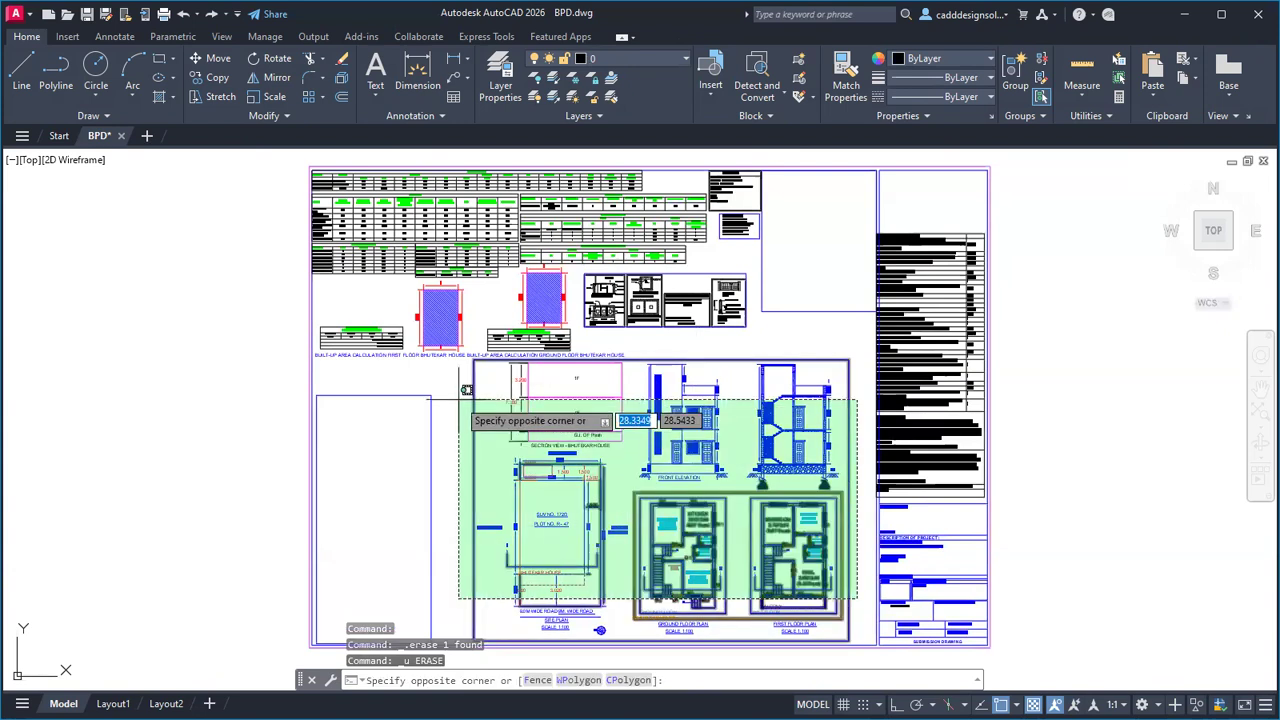
left_click(465, 380)
key("Delete")
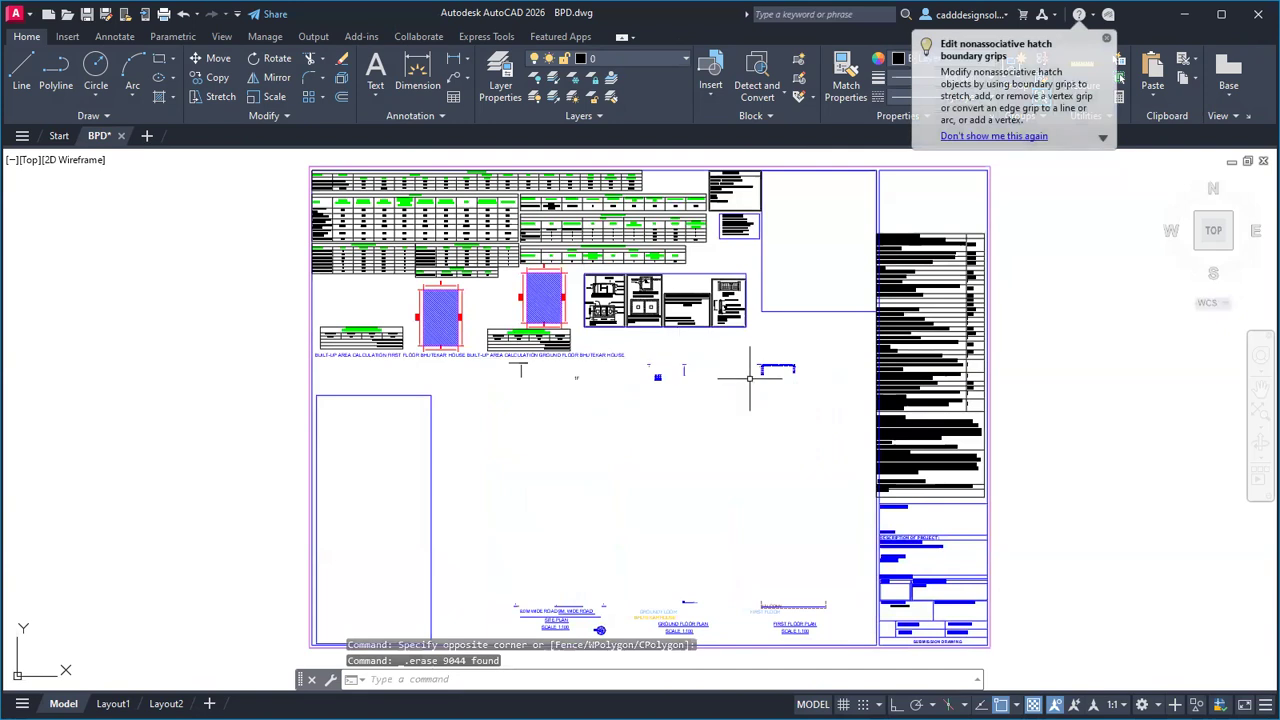
Step: Erase the leftover fragments of the elevation and sections, including the 1F label, below the built-up area titles
left_click(808, 390)
left_click(719, 346)
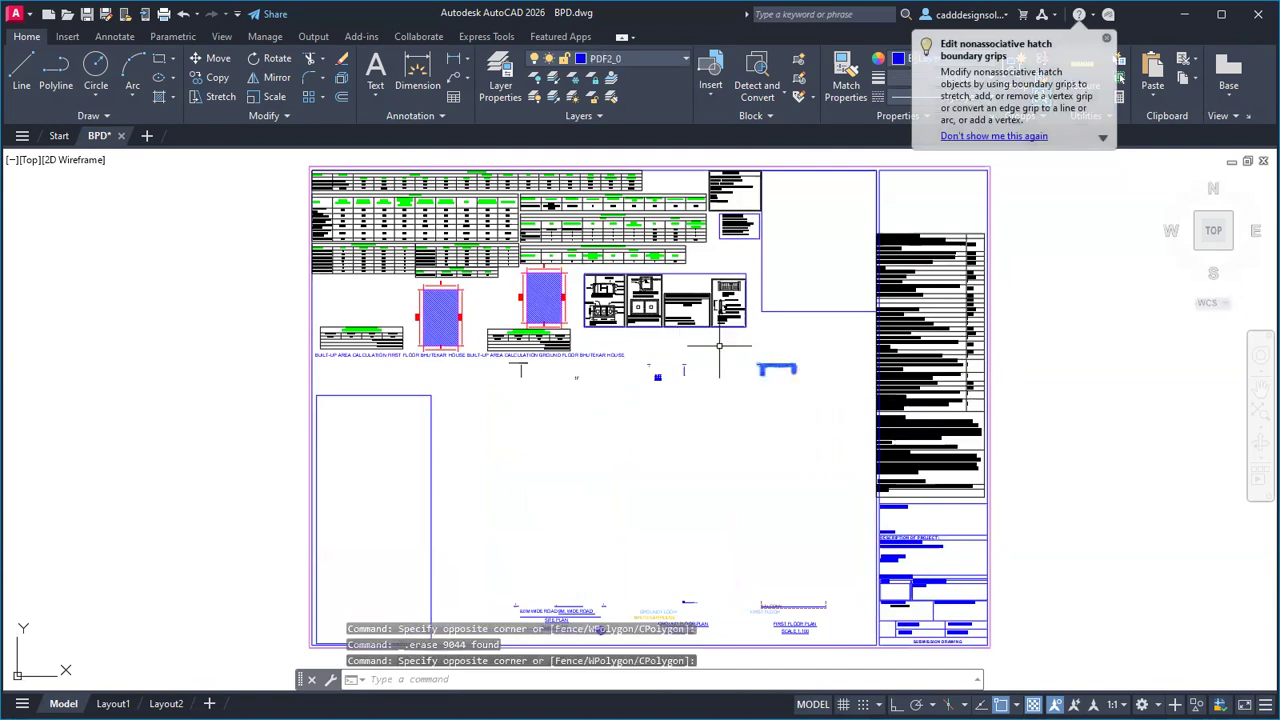
key("Delete")
left_click(705, 402)
scroll(626, 375, "up", 3)
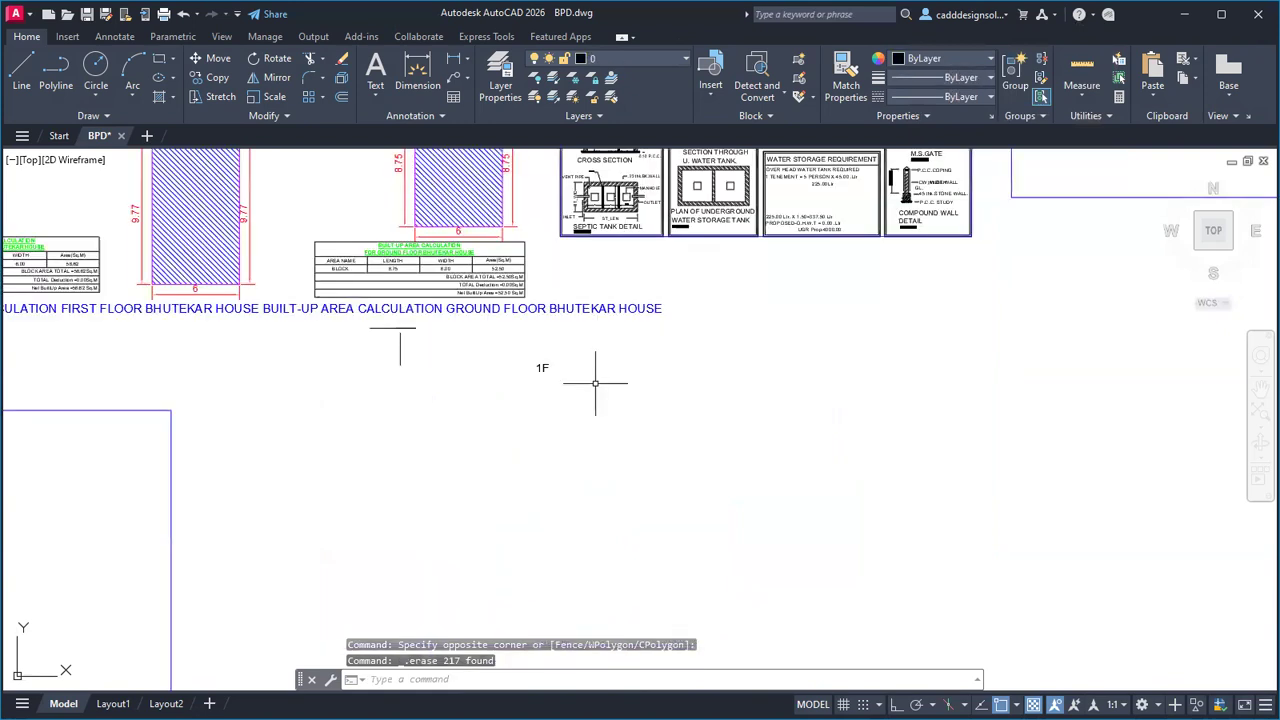
left_click(480, 391)
left_click(334, 323)
key("Delete")
Step: Erase the empty blue rectangle in the lower-left area of the sheet
scroll(551, 418, "down", 3)
left_click(478, 468)
left_click(320, 523)
key("Delete")
left_click(724, 304)
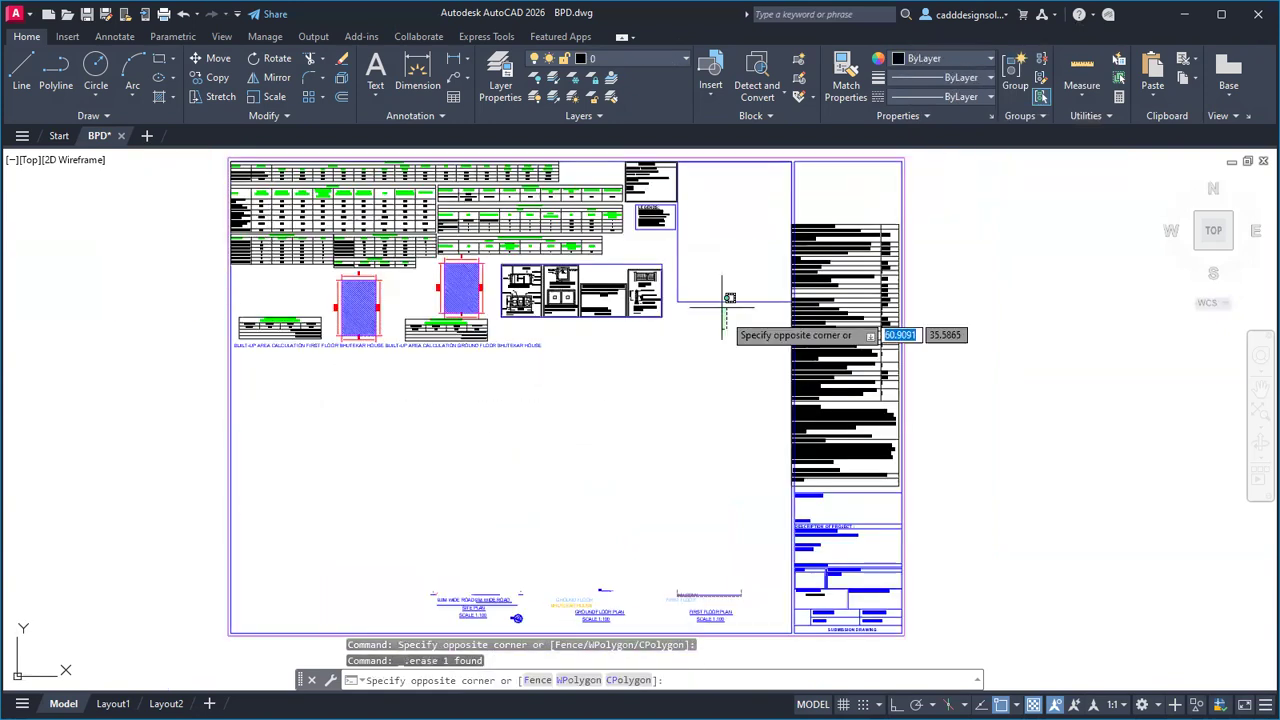
key("Escape")
Step: Erase the remaining plan titles, scale labels, plan fragments and north symbol along the sheet's lower edge
scroll(749, 430, "up", 4)
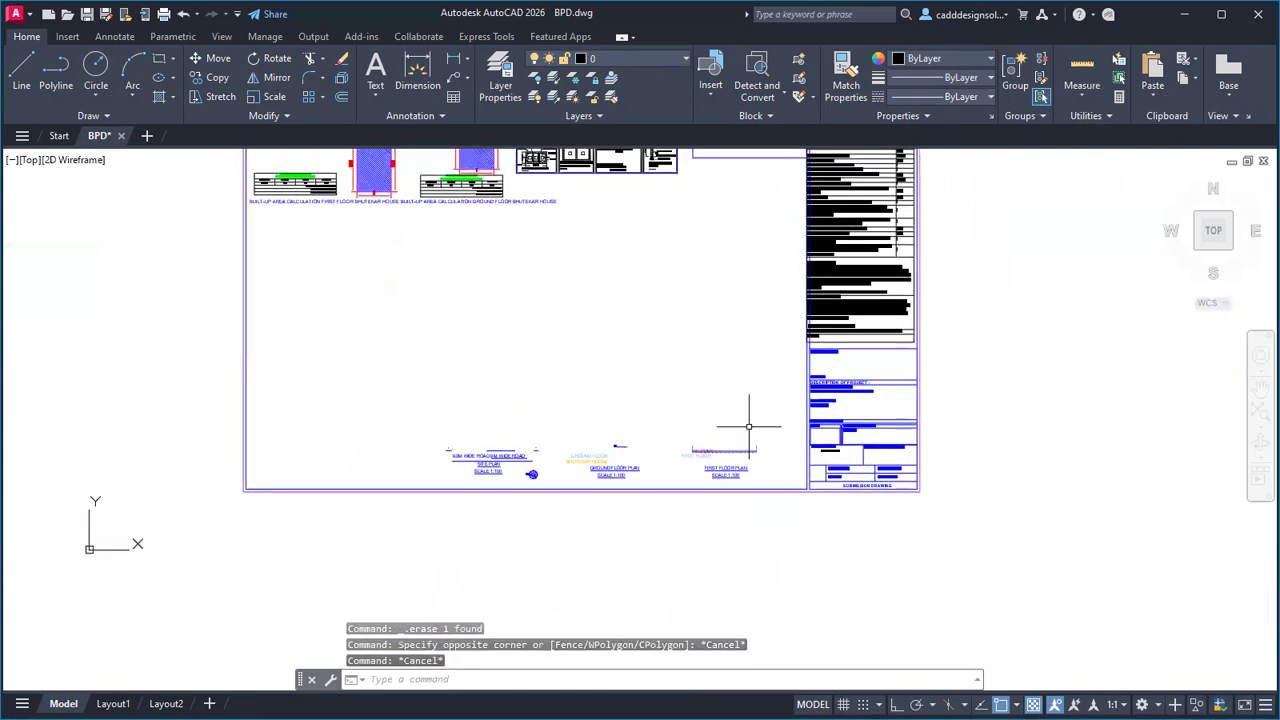
left_click(753, 498)
scroll(345, 410, "down", 2)
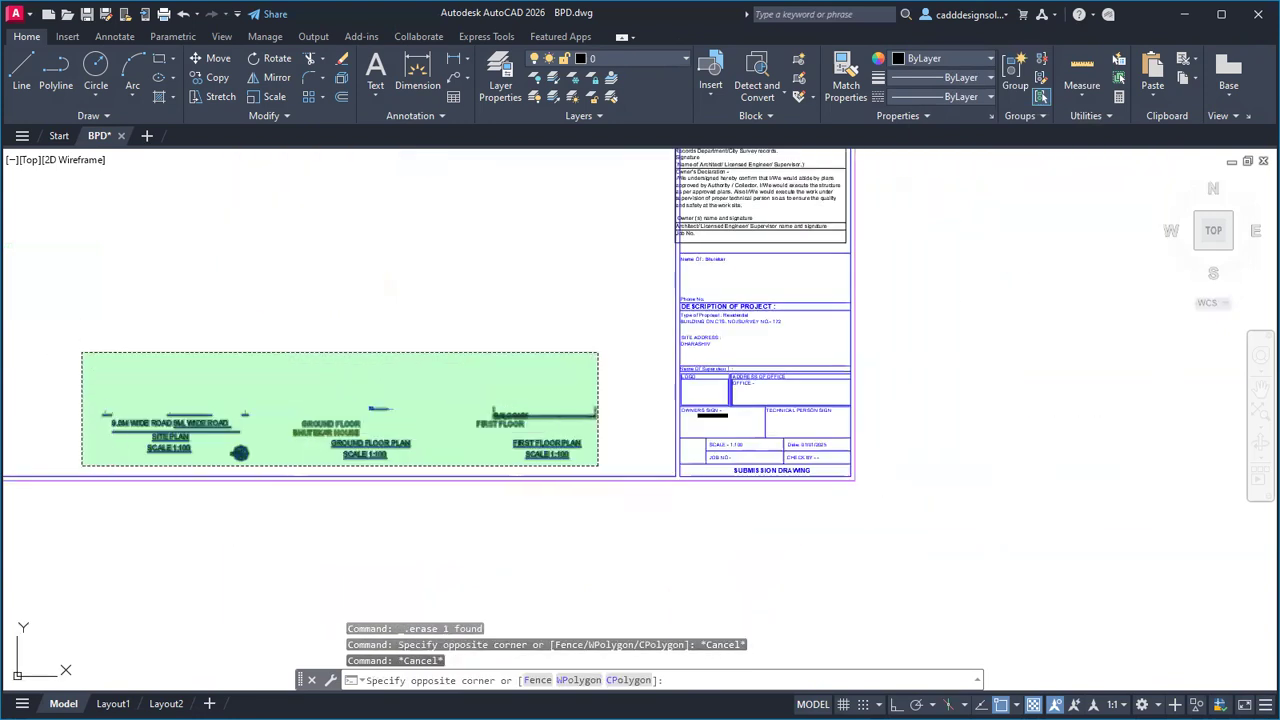
left_click(82, 351)
key("Delete")
scroll(366, 371, "down", 2)
scroll(663, 471, "up", 5)
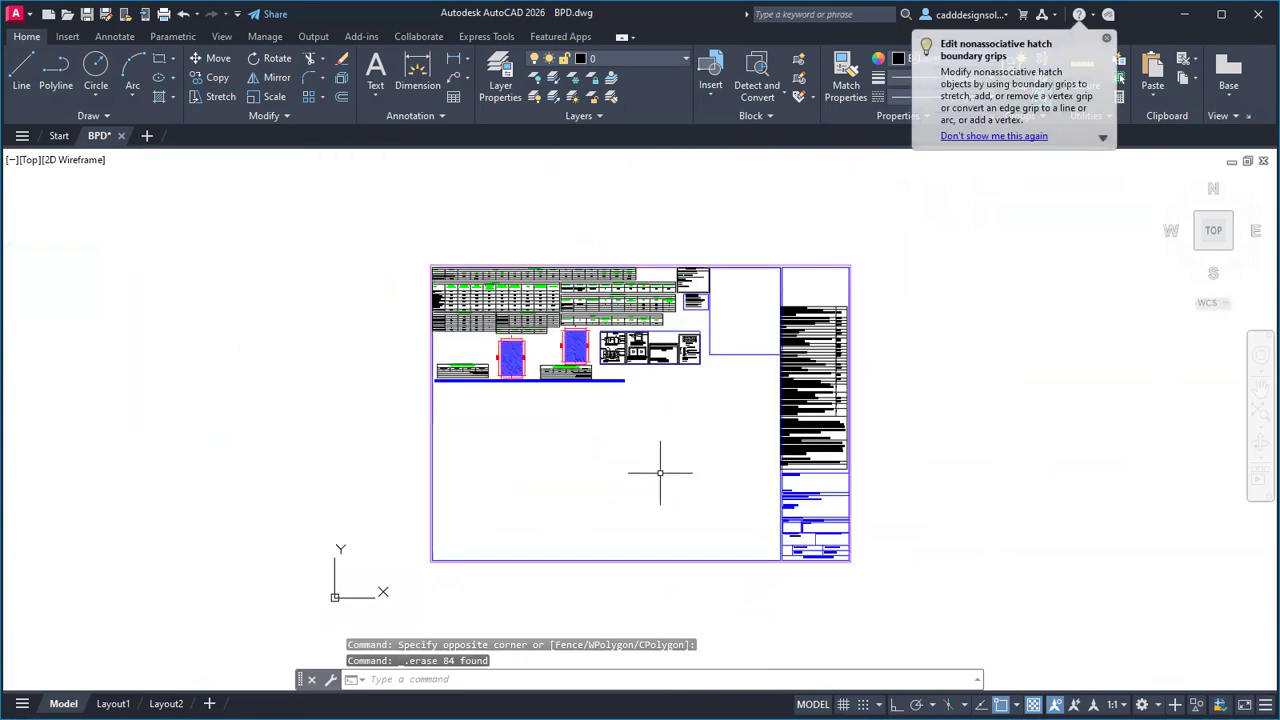
Step: Erase the hatched ground floor block and its dimensions above the ground floor built-up area table
scroll(759, 440, "up", 4)
left_click(753, 424)
left_click(493, 397)
key("Delete")
left_click(579, 286)
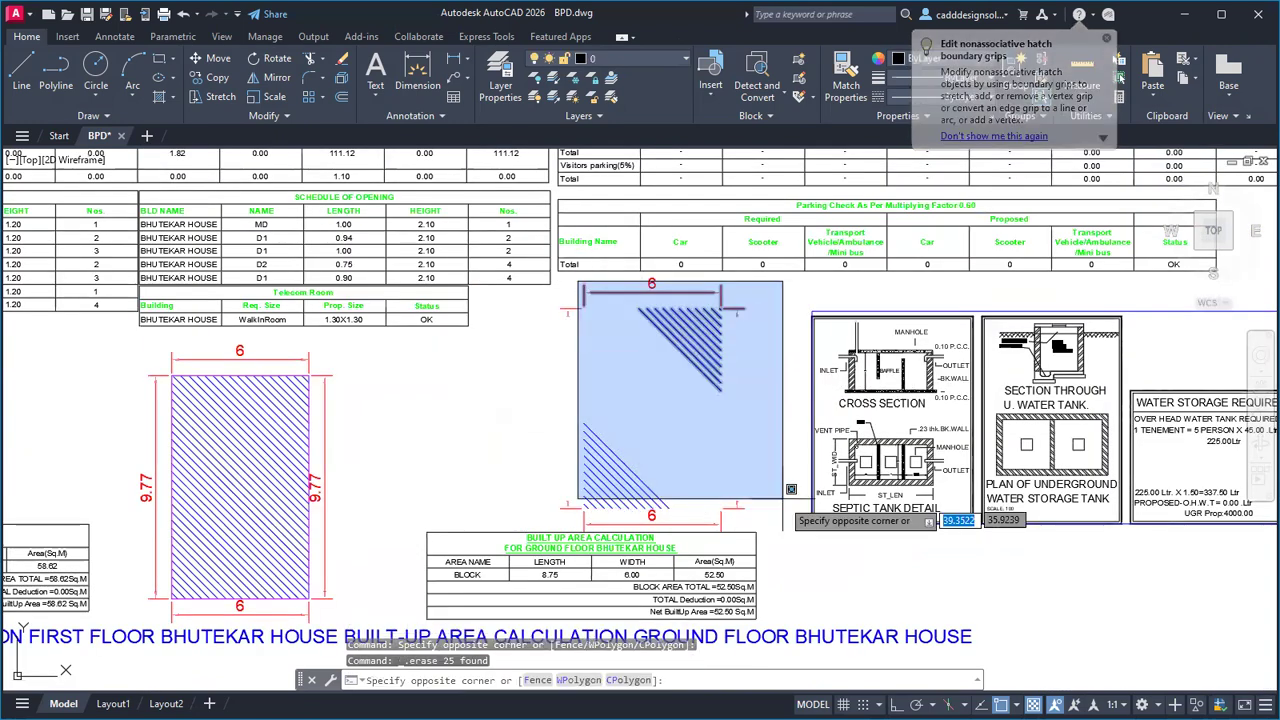
left_click(768, 524)
key("Delete")
left_click(739, 518)
left_click(538, 494)
key("Delete")
middle_click_drag(630, 407, 639, 516)
left_click(690, 434)
left_click(572, 378)
key("Delete")
Step: Erase the hatched first floor block and its dimensions beside the first floor built-up area table
scroll(860, 370, "down", 2)
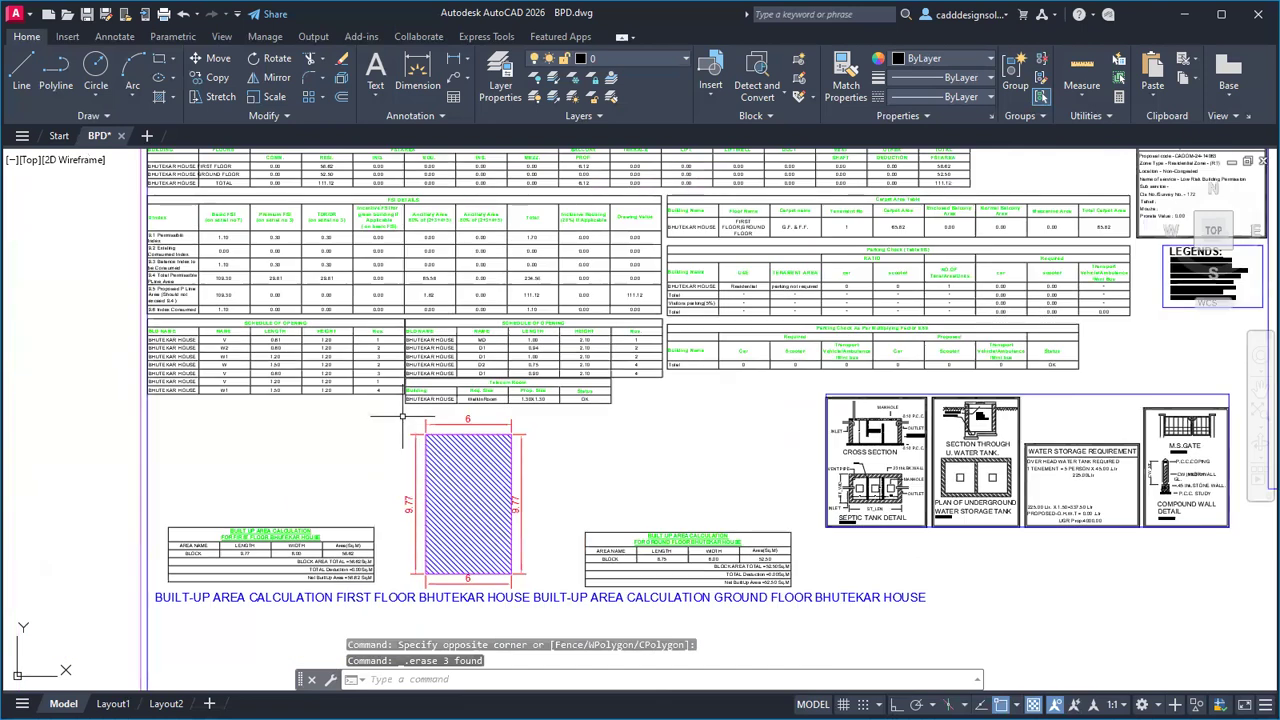
left_click(403, 410)
middle_click_drag(567, 574, 570, 490)
left_click(570, 490)
key("Delete")
scroll(460, 471, "up", 4)
left_click(872, 555)
key("Delete")
scroll(749, 425, "down", 5)
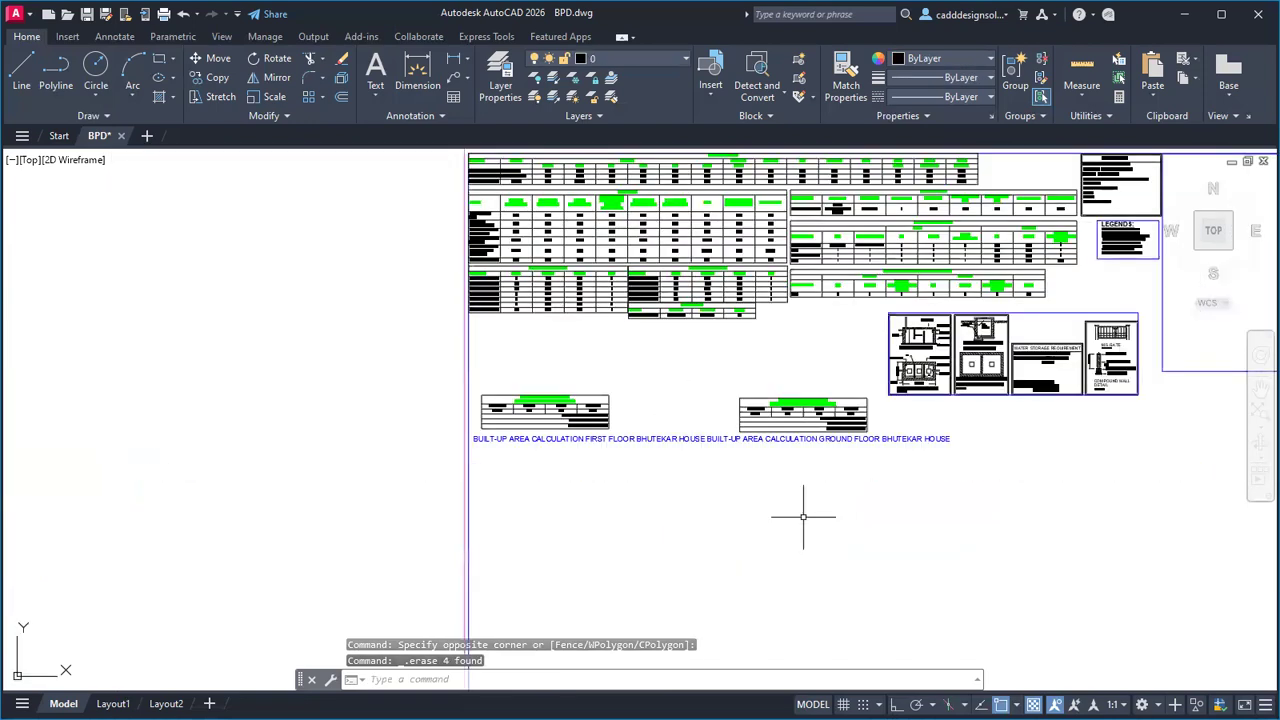
Step: Erase the BLOCK row's dimension and area values in the first floor built-up area table
scroll(535, 415, "up", 5)
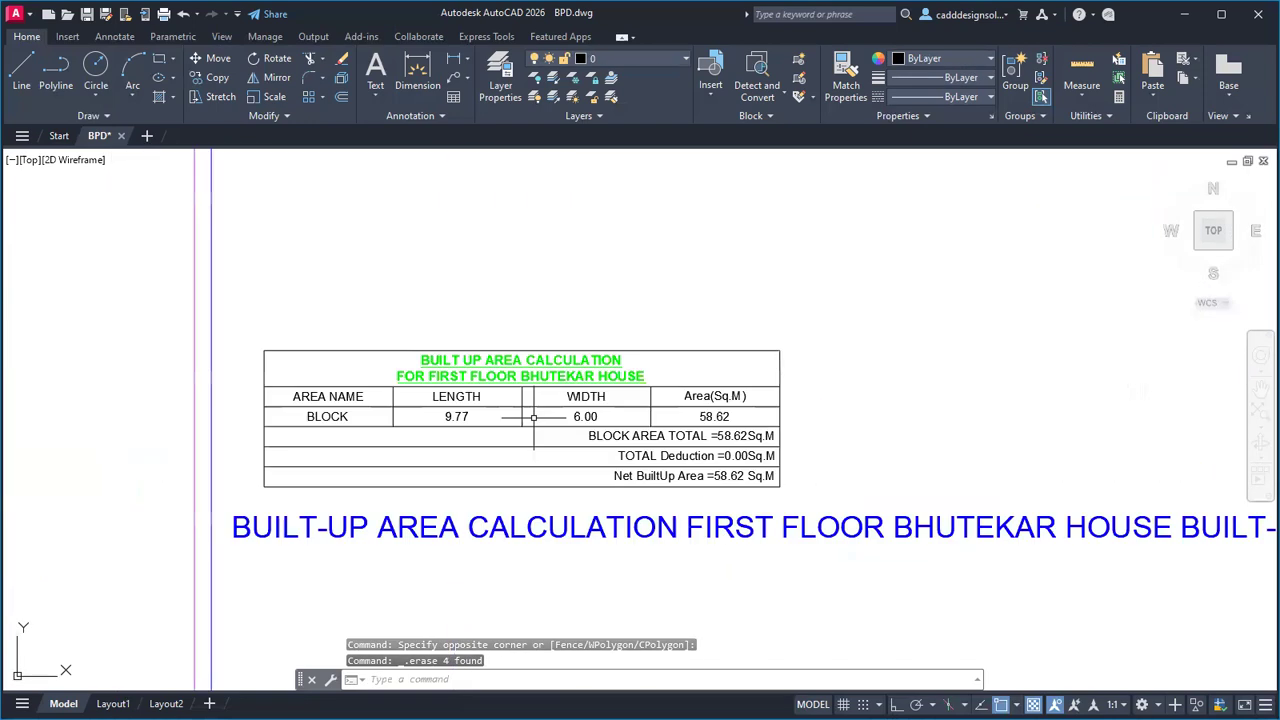
left_click(466, 415)
key("Delete")
key("Delete")
left_click(714, 416)
key("Delete")
Step: Erase the BLOCK row's area value in the ground floor built-up area table
scroll(701, 458, "down", 4)
middle_click_drag(703, 458, 429, 374)
scroll(633, 380, "up", 5)
left_click(632, 380)
key("Delete")
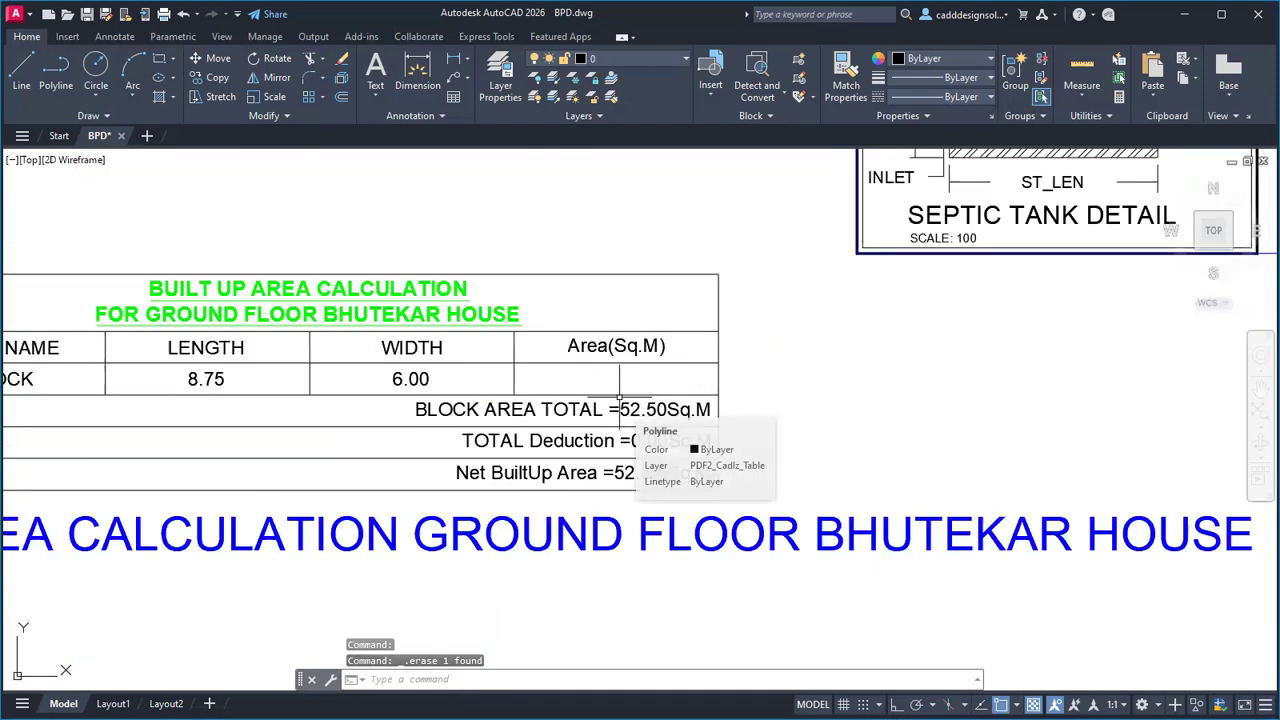
Step: Examine the title block's owner, project description, site address, office and signature fields, and review the cleared sheet
scroll(619, 400, "down", 7)
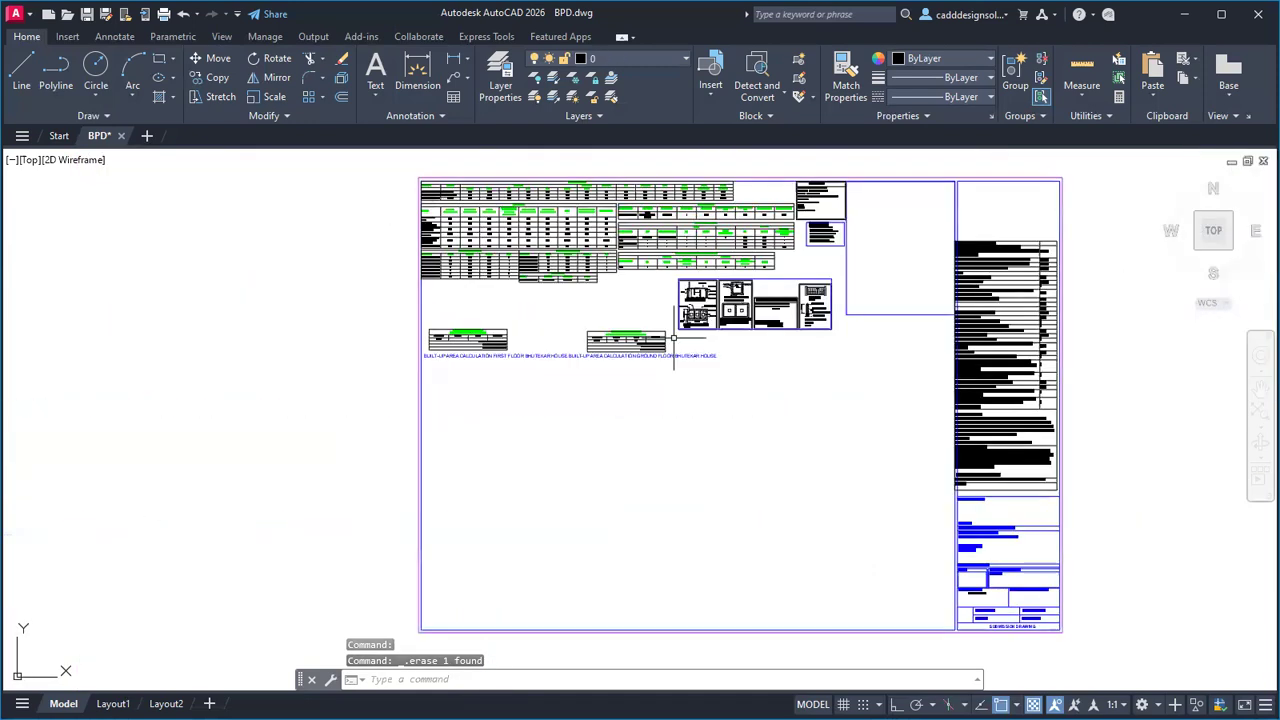
scroll(690, 360, "up", 4)
scroll(722, 331, "up", 2)
scroll(592, 383, "down", 3)
scroll(905, 485, "down", 2)
middle_click_drag(1254, 600, 780, 421)
scroll(780, 421, "up", 6)
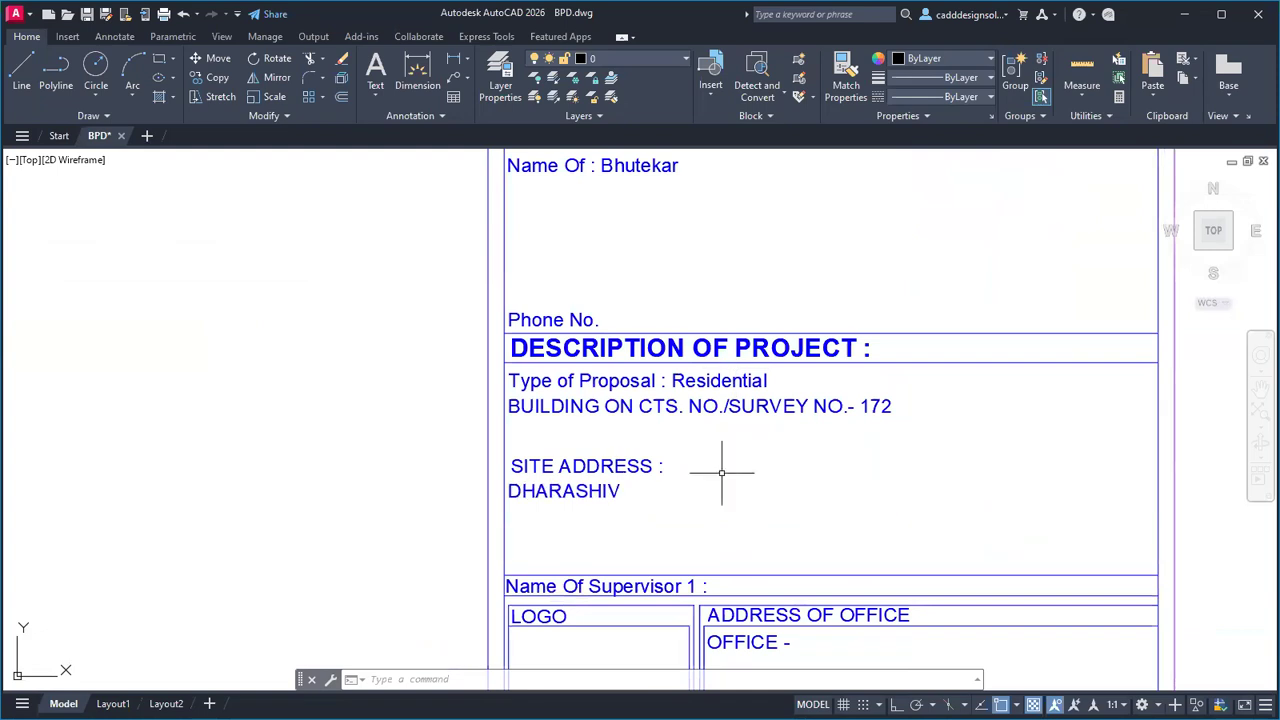
scroll(717, 509, "down", 2)
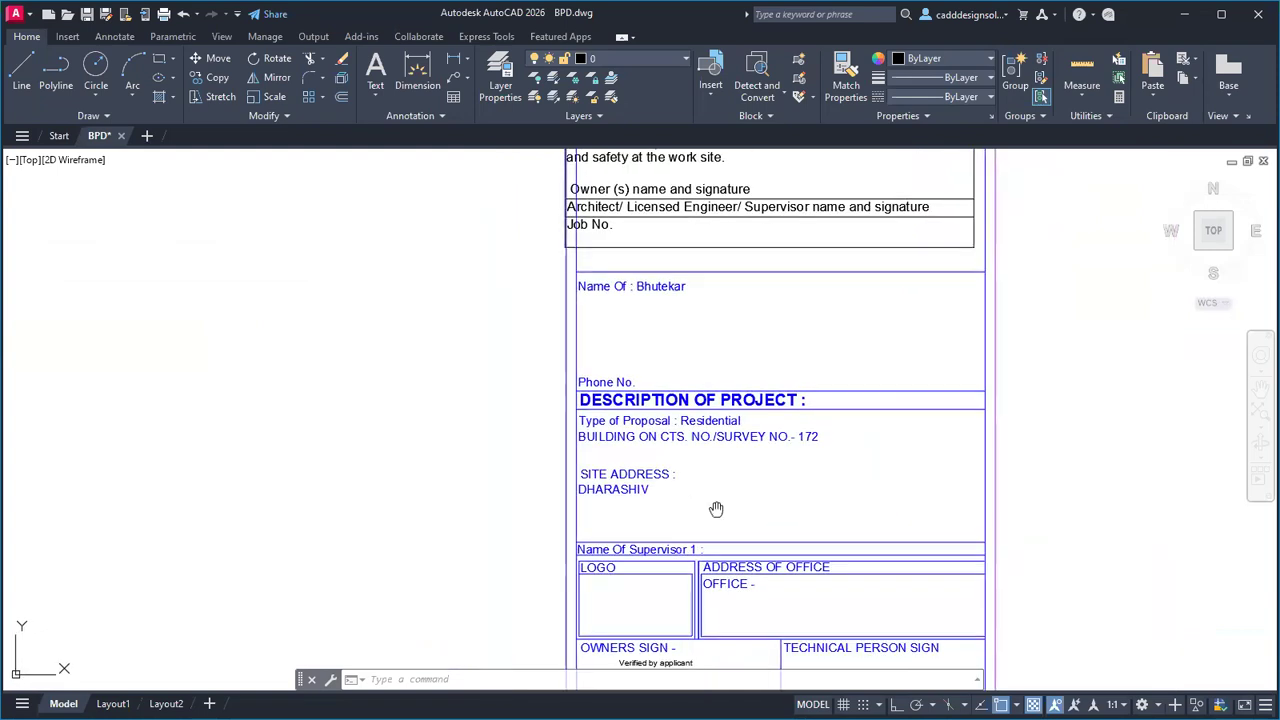
middle_click_drag(717, 509, 766, 428)
scroll(793, 493, "down", 2)
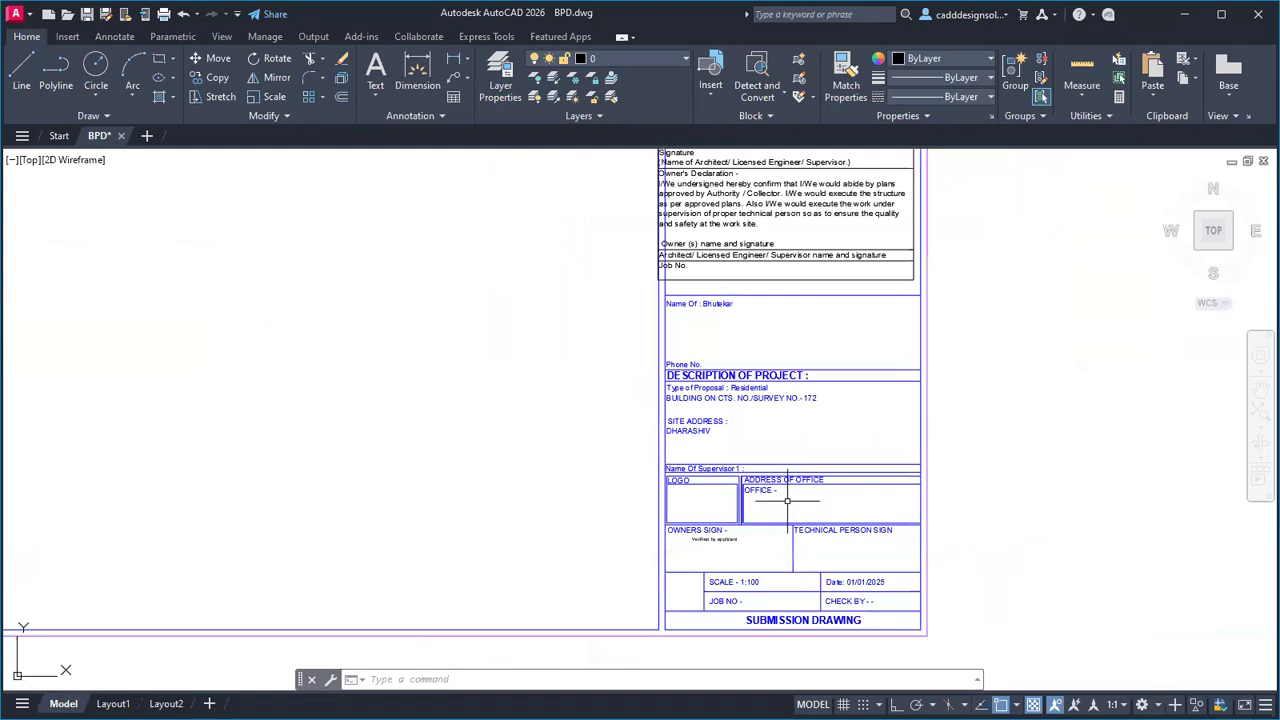
scroll(830, 452, "down", 3)
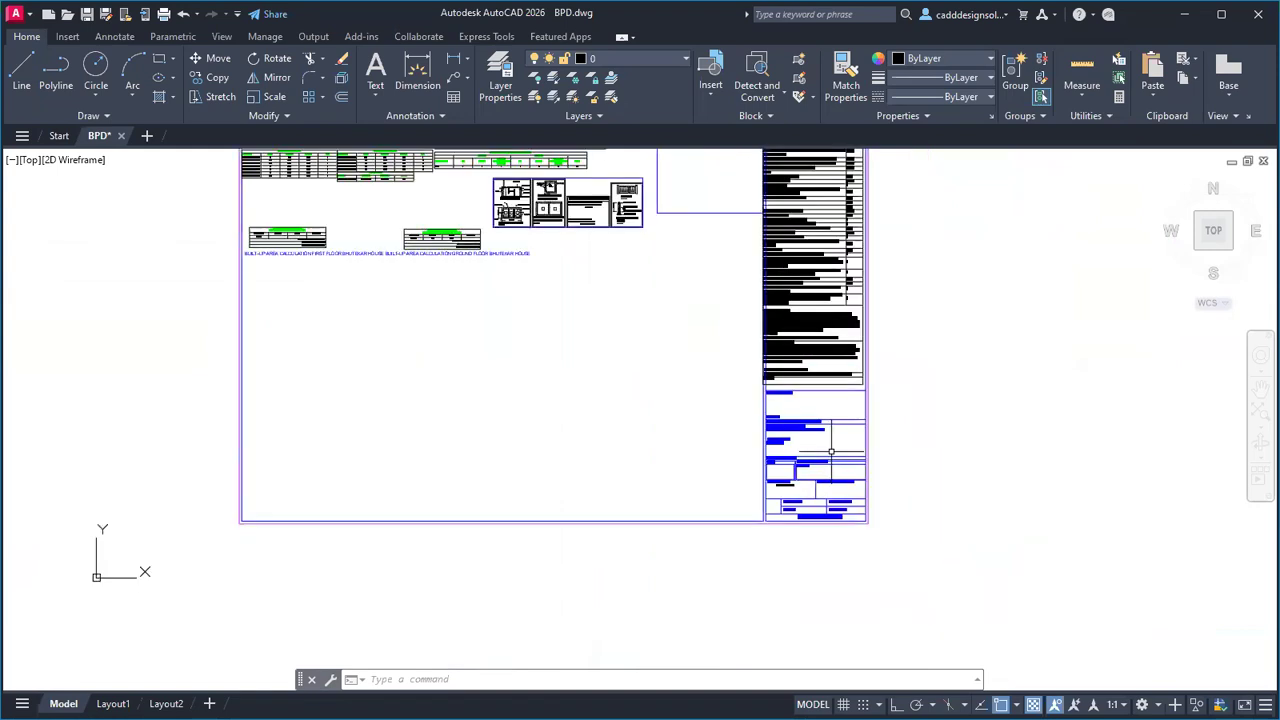
middle_click_drag(821, 387, 918, 545)
middle_click_drag(739, 453, 765, 415)
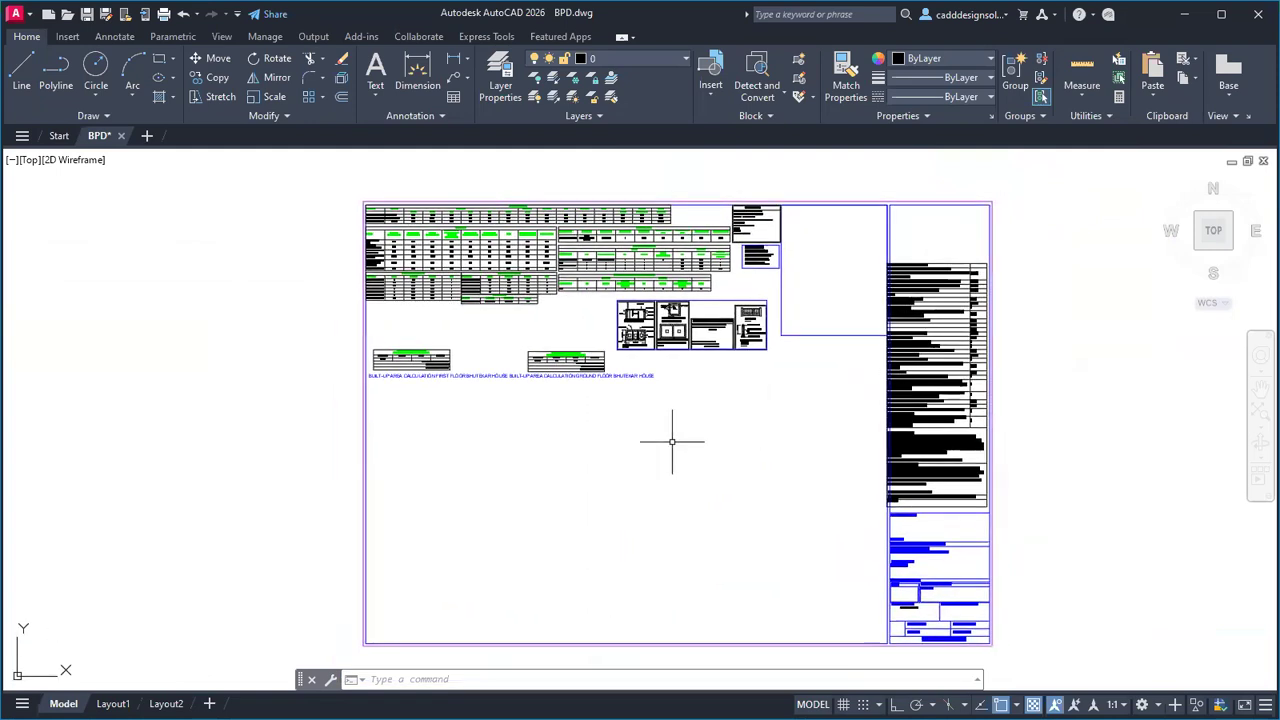
Step: Open the recent drawing "Meter plan no -01" as read-only
left_click(60, 137)
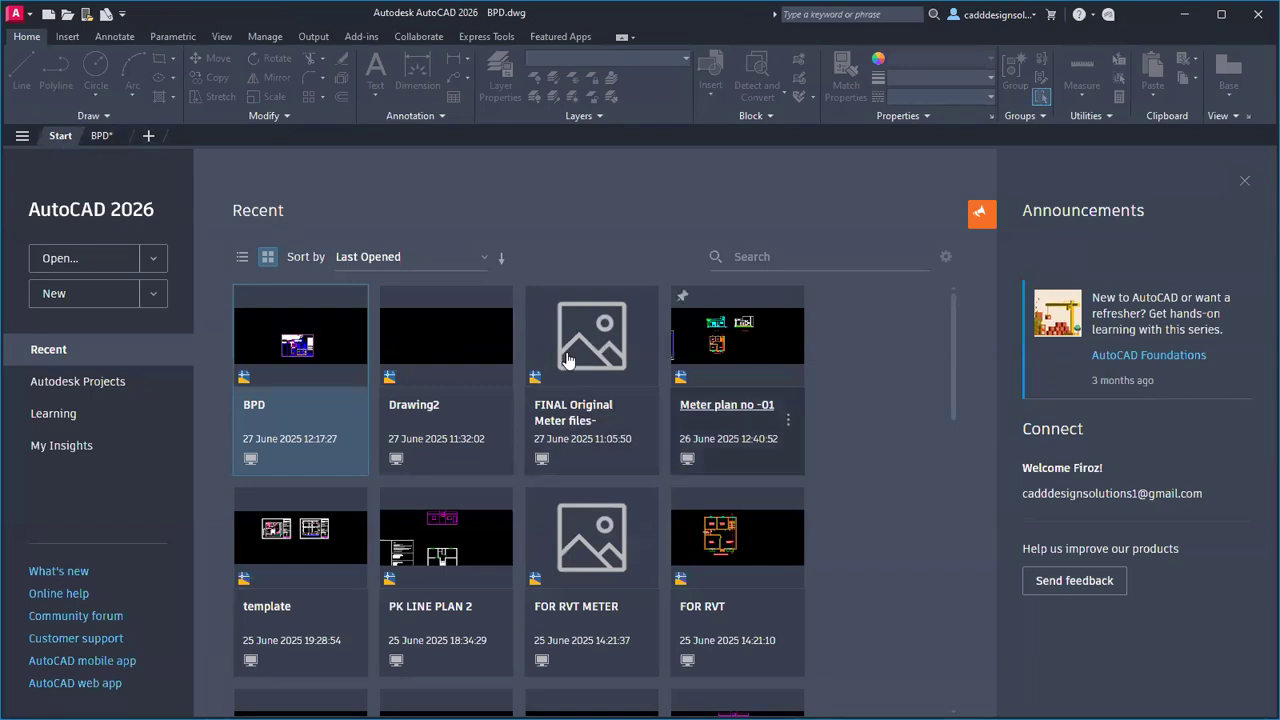
left_click(750, 357)
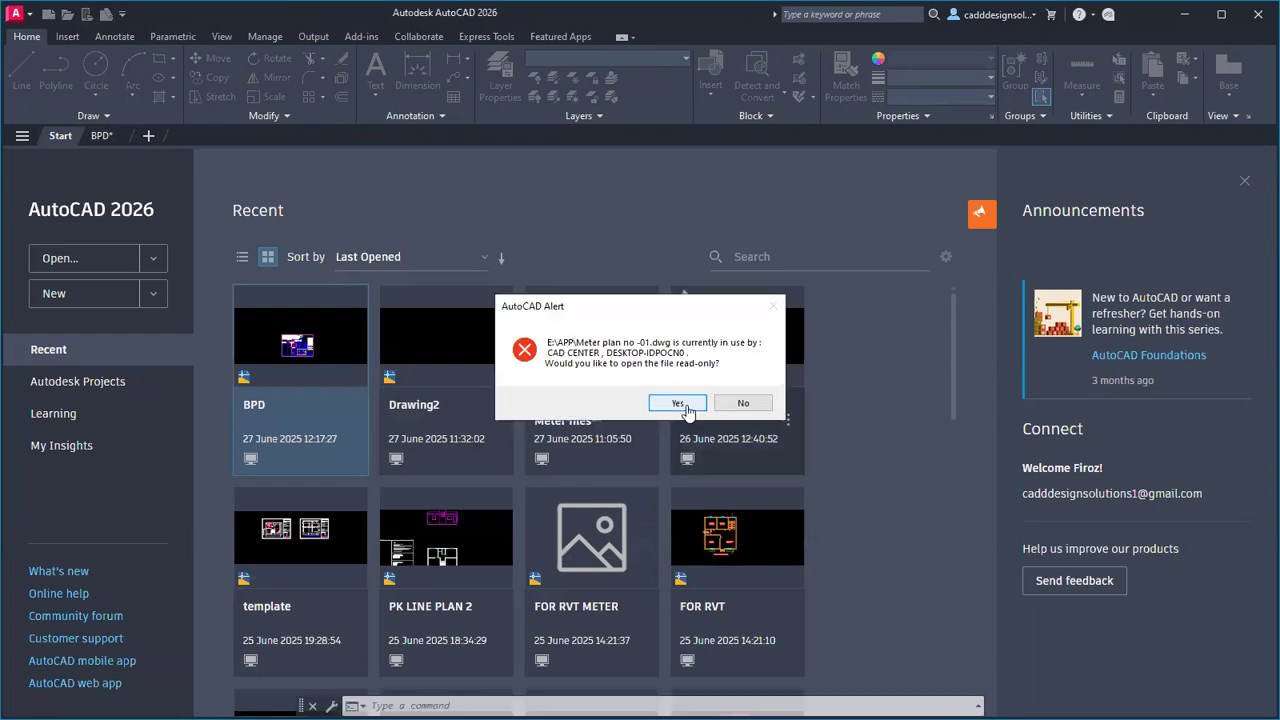
left_click(679, 404)
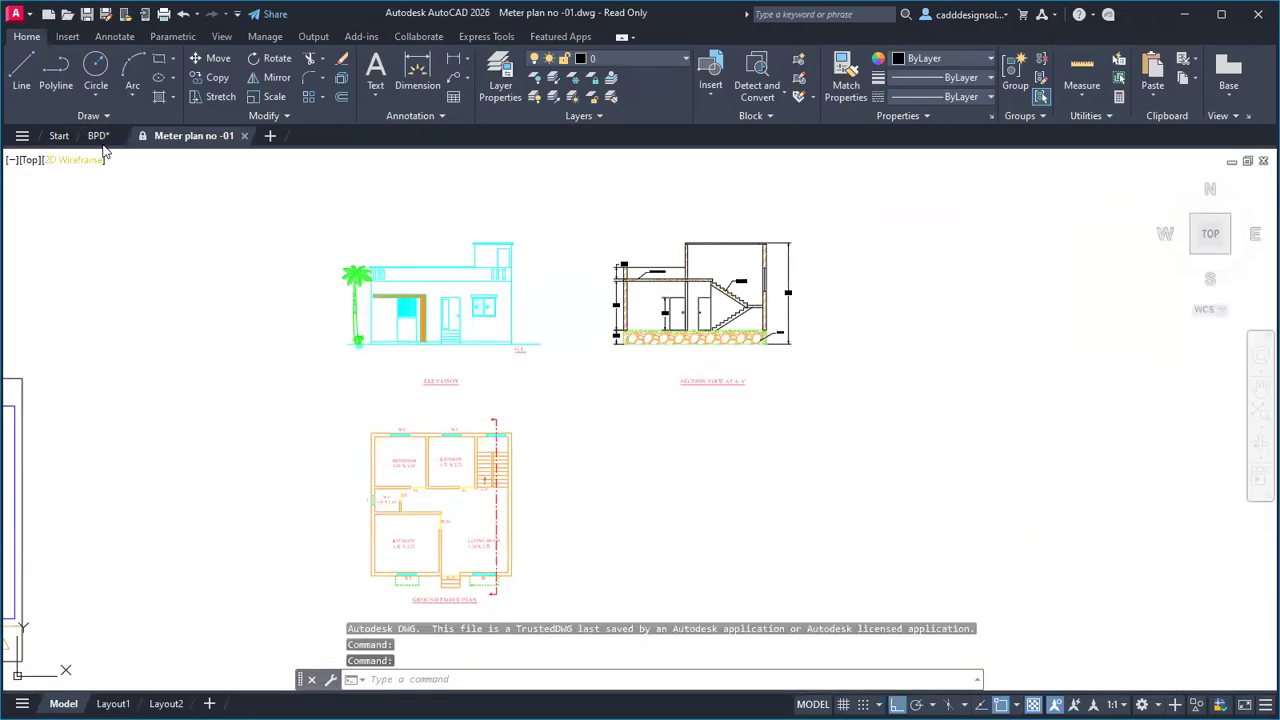
left_click(99, 137)
left_click(57, 137)
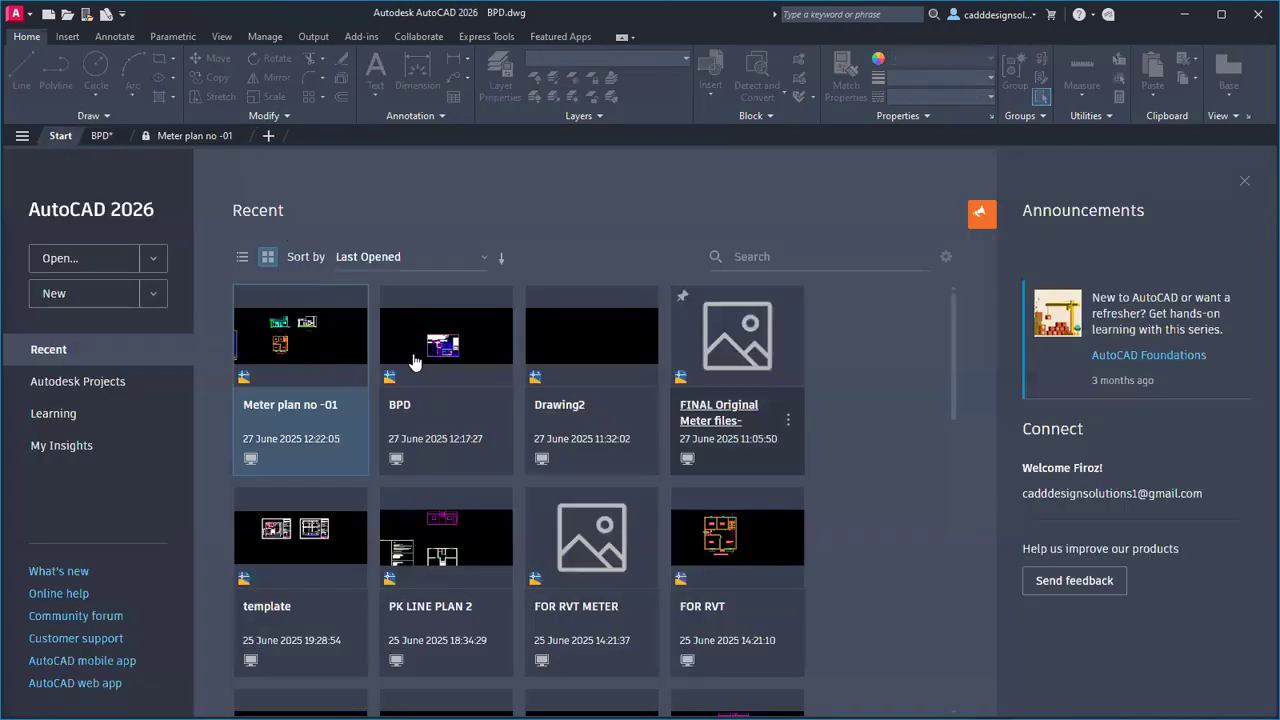
left_click(192, 137)
left_click(97, 137)
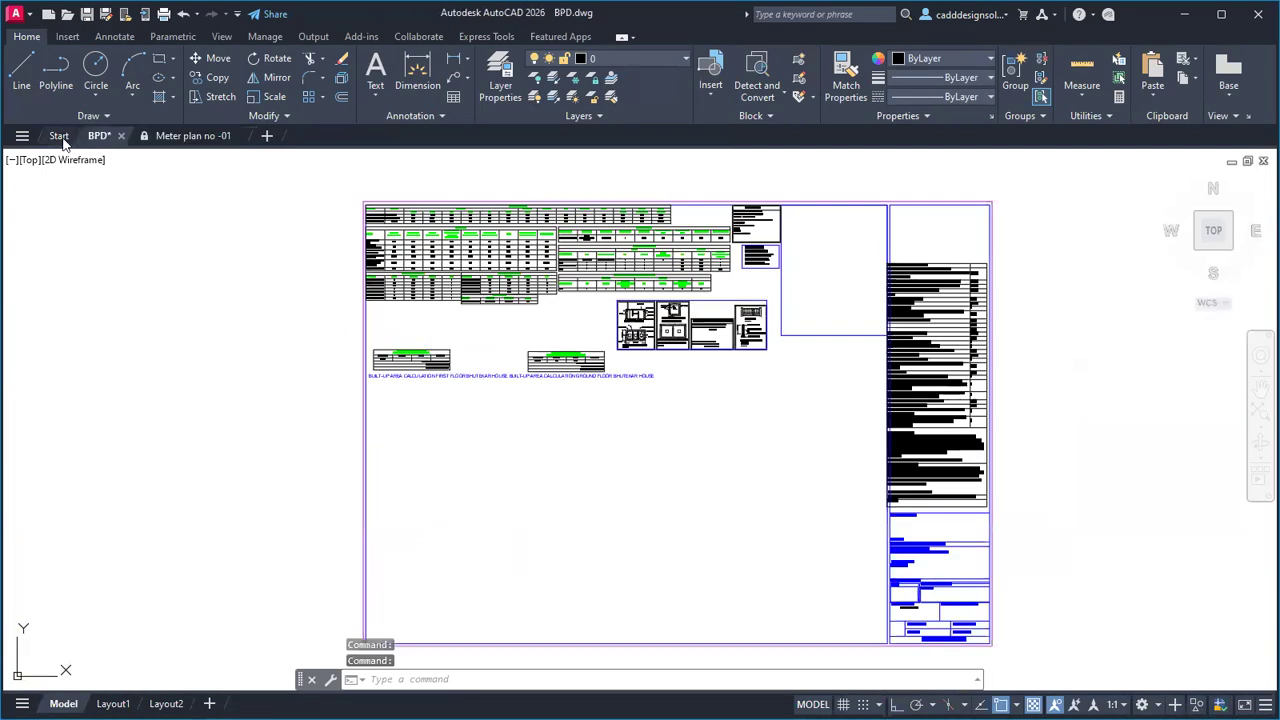
Step: Browse the recent drawings and open Drawing2
left_click(59, 136)
scroll(669, 503, "down", 5)
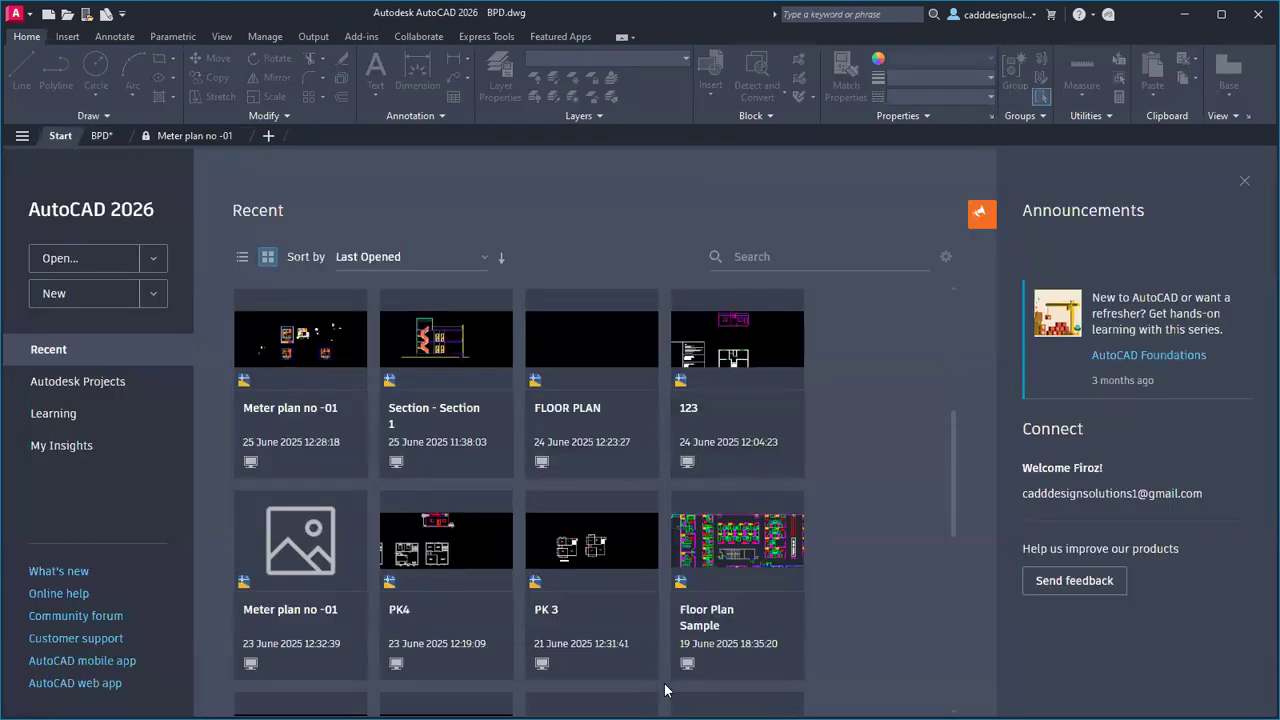
scroll(665, 690, "up", 5)
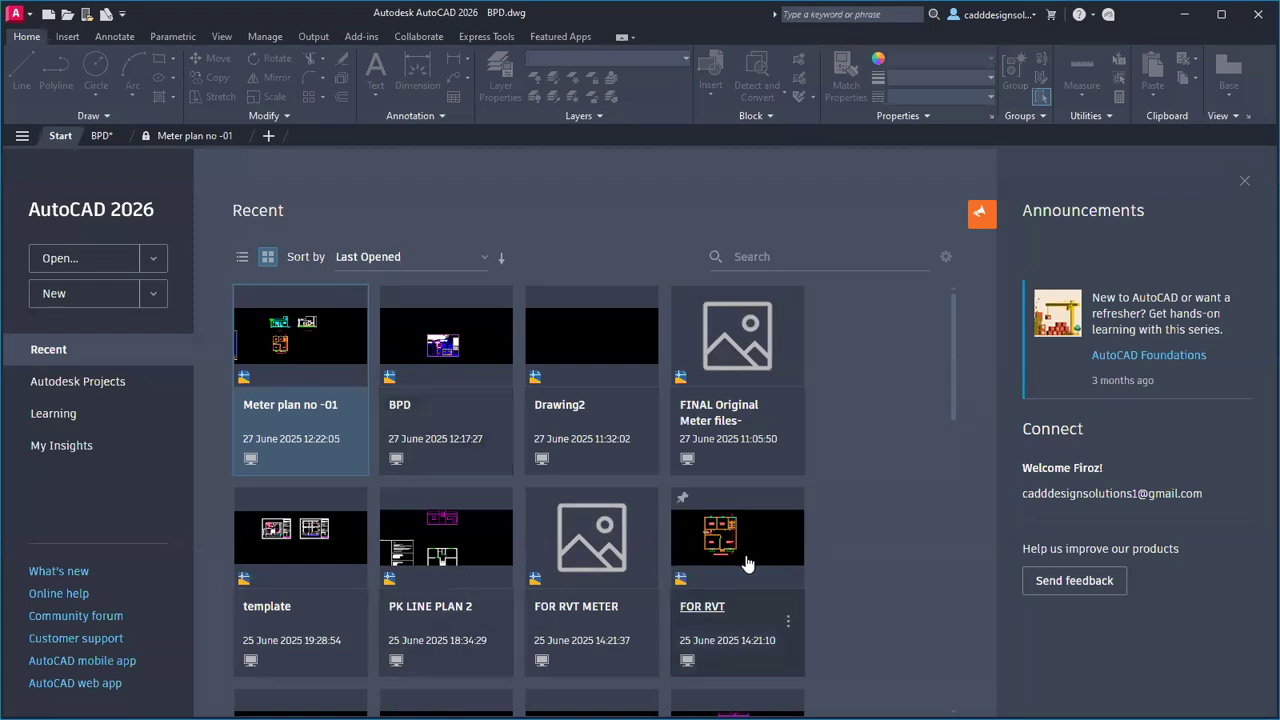
left_click(615, 360)
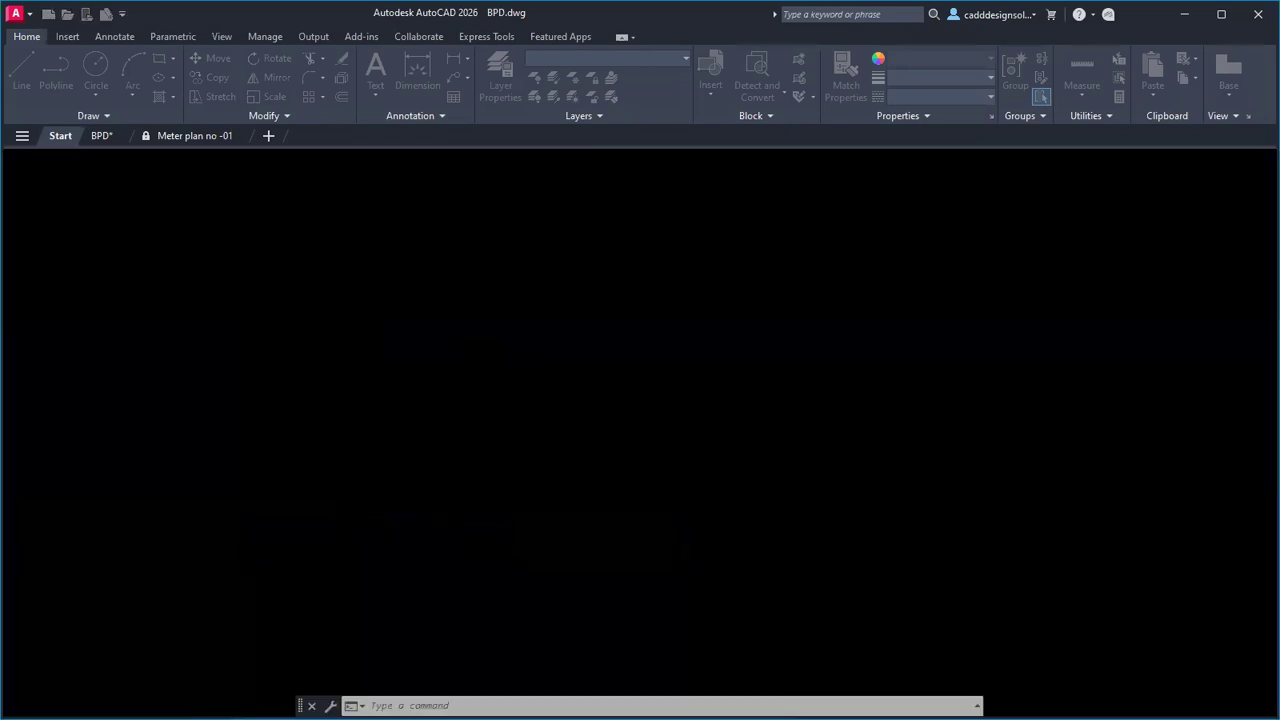
Step: Minimise the Start and BPD drawing windows and maximise the read-only Meter plan no -01 drawing to view its plans
scroll(590, 435, "down", 5)
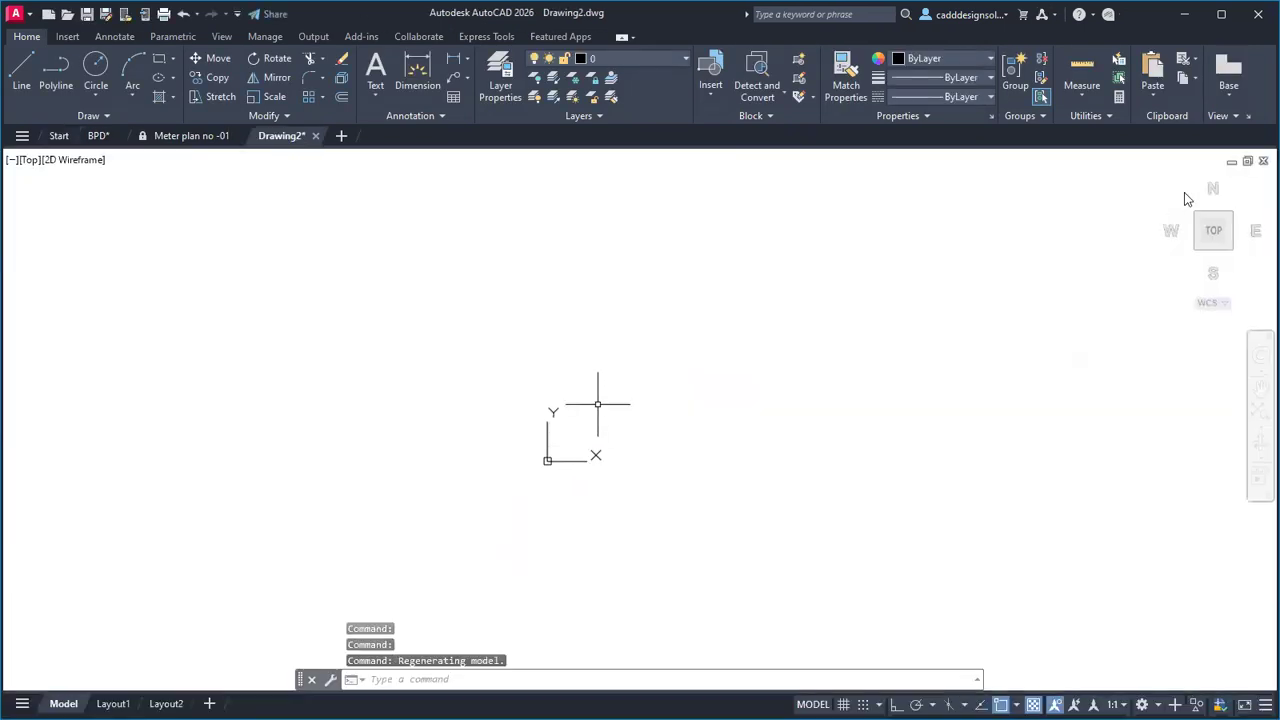
left_click(1248, 161)
left_click(1204, 224)
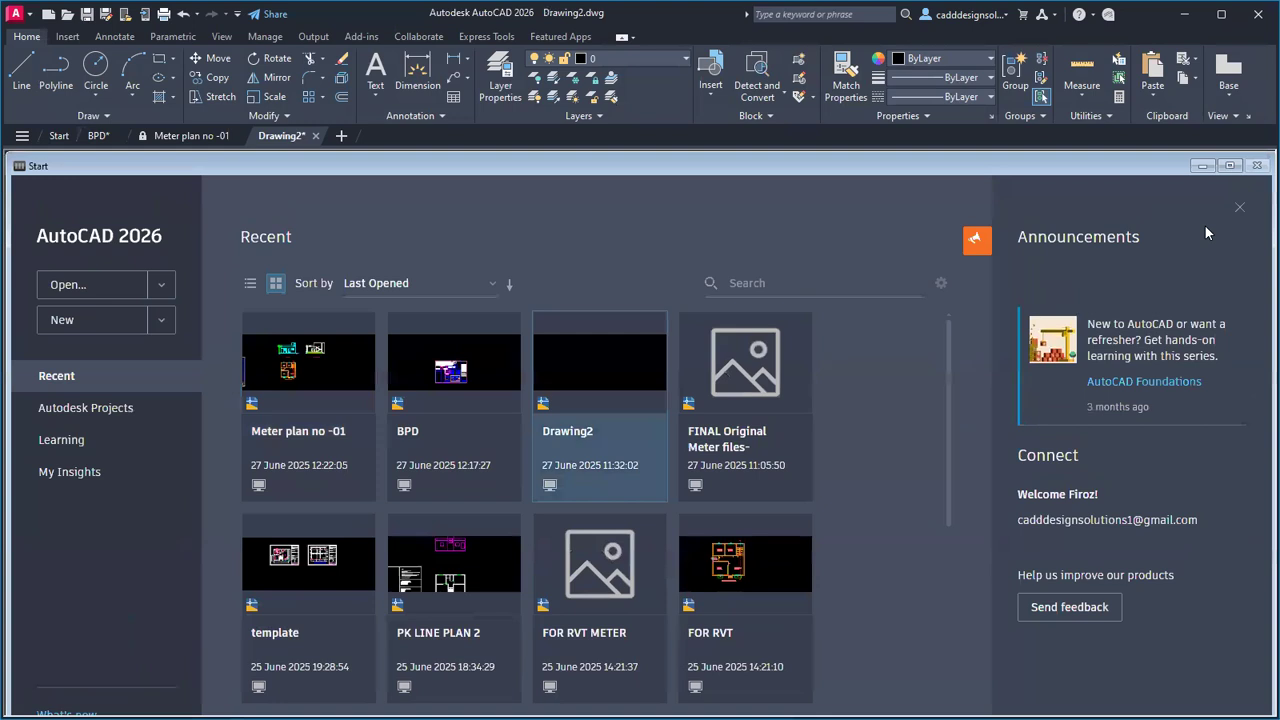
left_click(1202, 166)
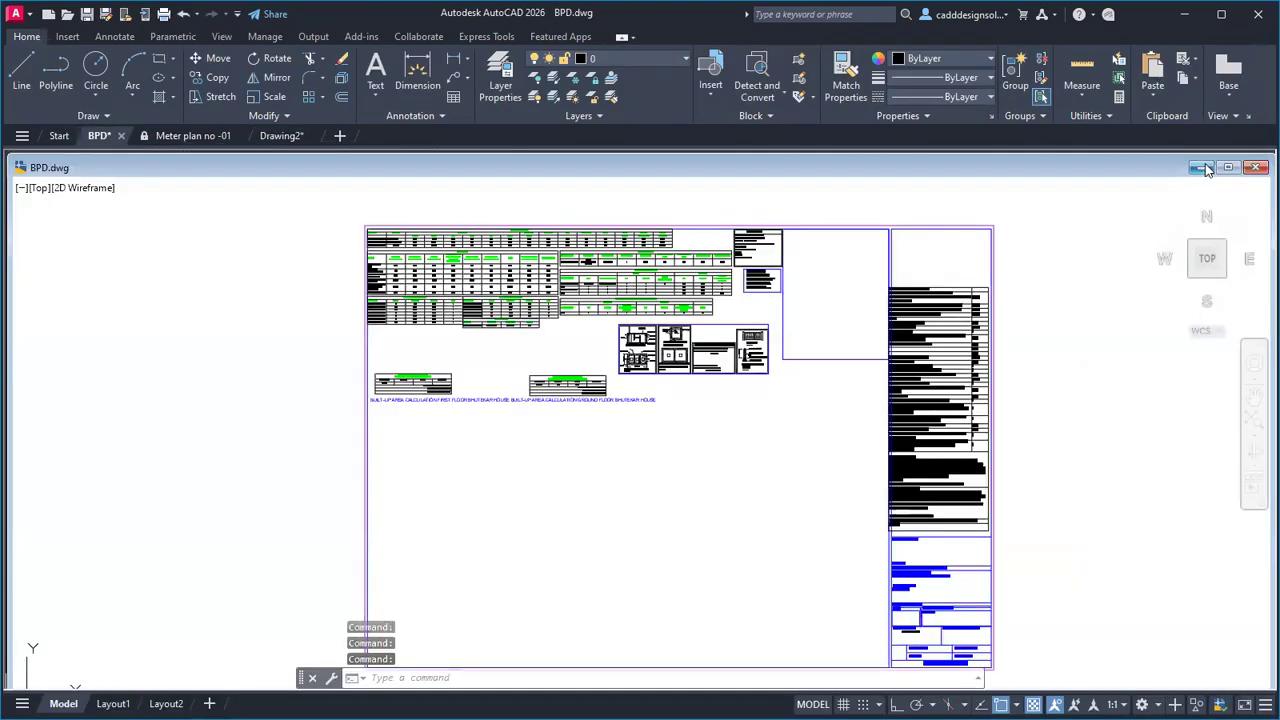
left_click(1201, 168)
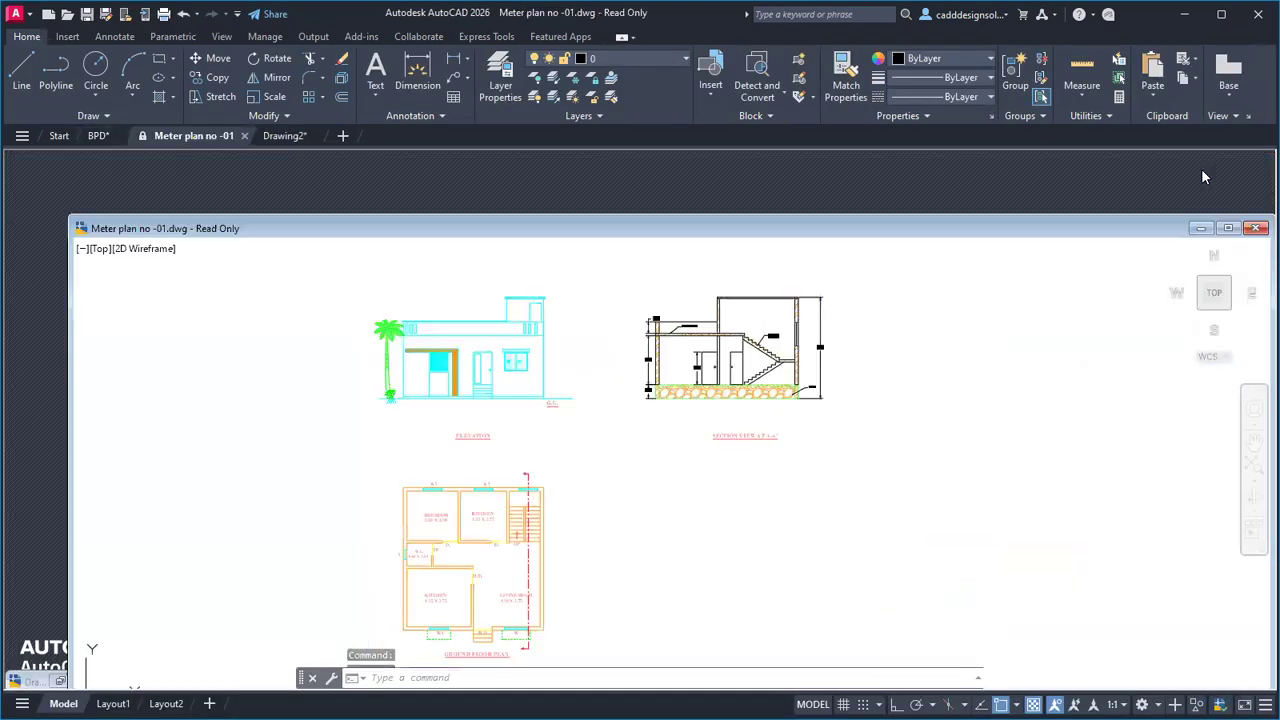
left_click(1227, 229)
scroll(829, 420, "down", 6)
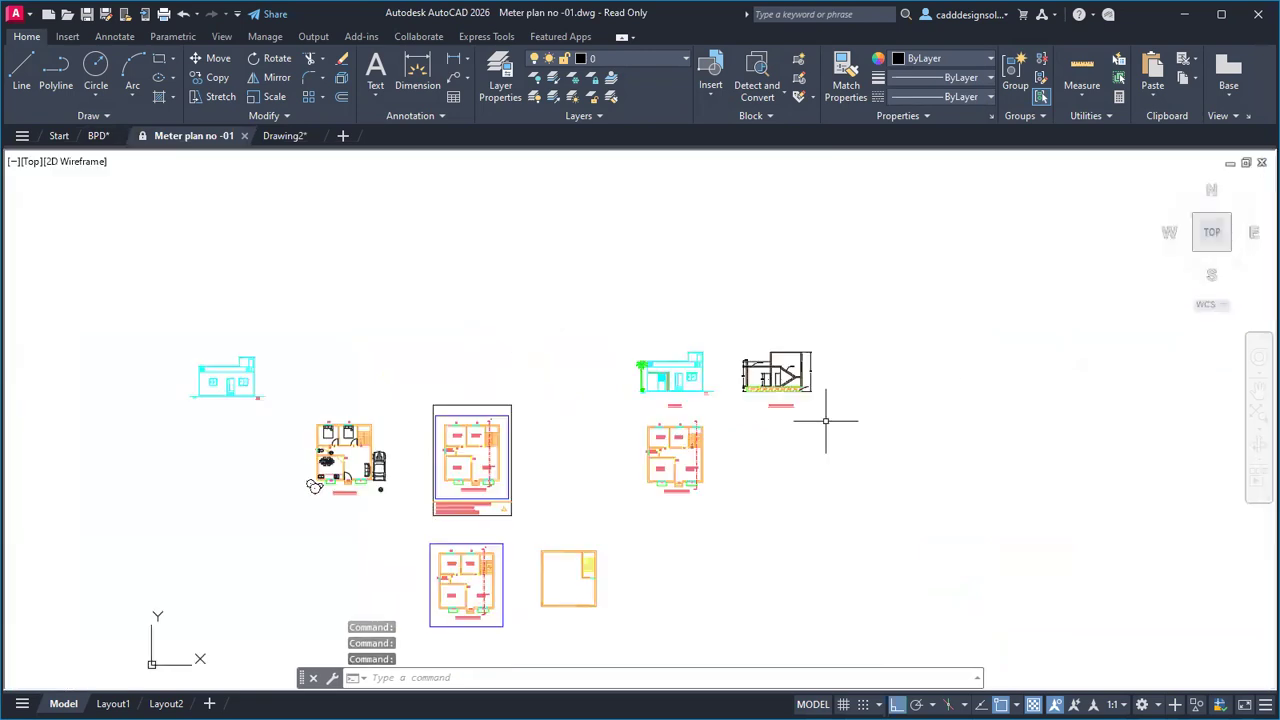
scroll(788, 450, "up", 5)
middle_click_drag(851, 414, 820, 454)
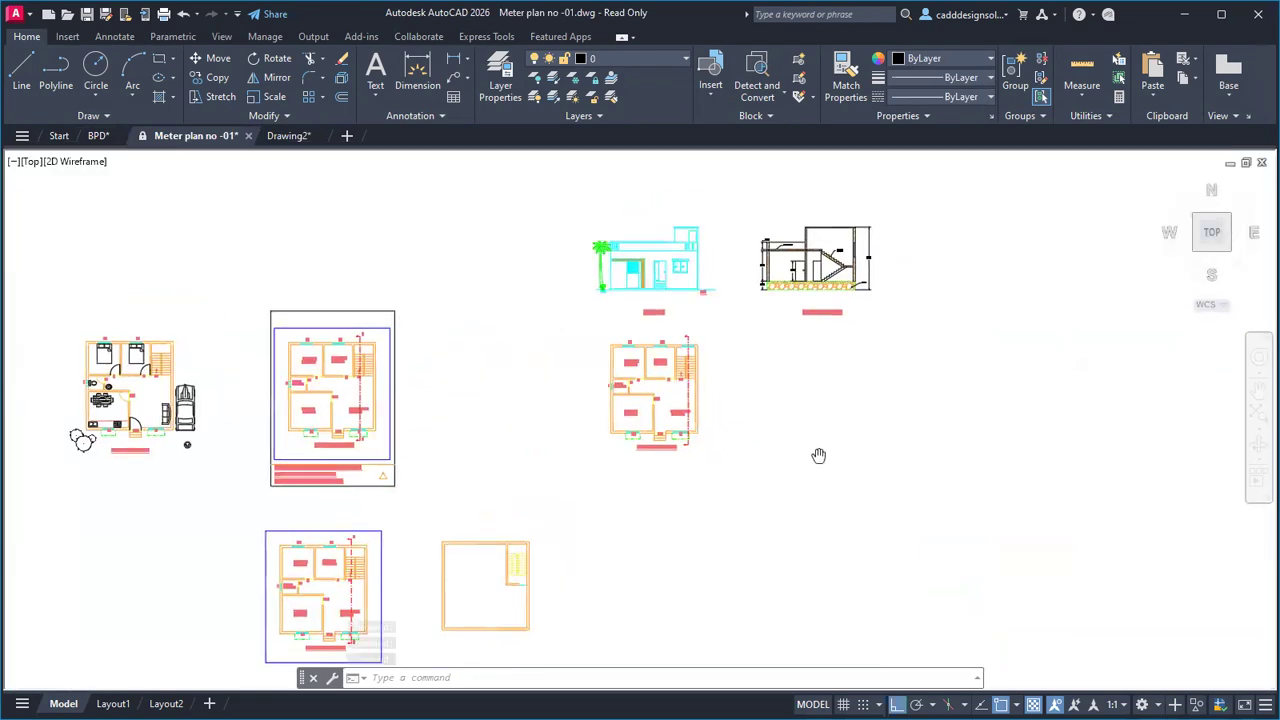
Step: Look through the open BPD, Meter plan no -01 and Drawing2 drawings for the plan to place on the sheet
left_click(97, 139)
left_click(192, 136)
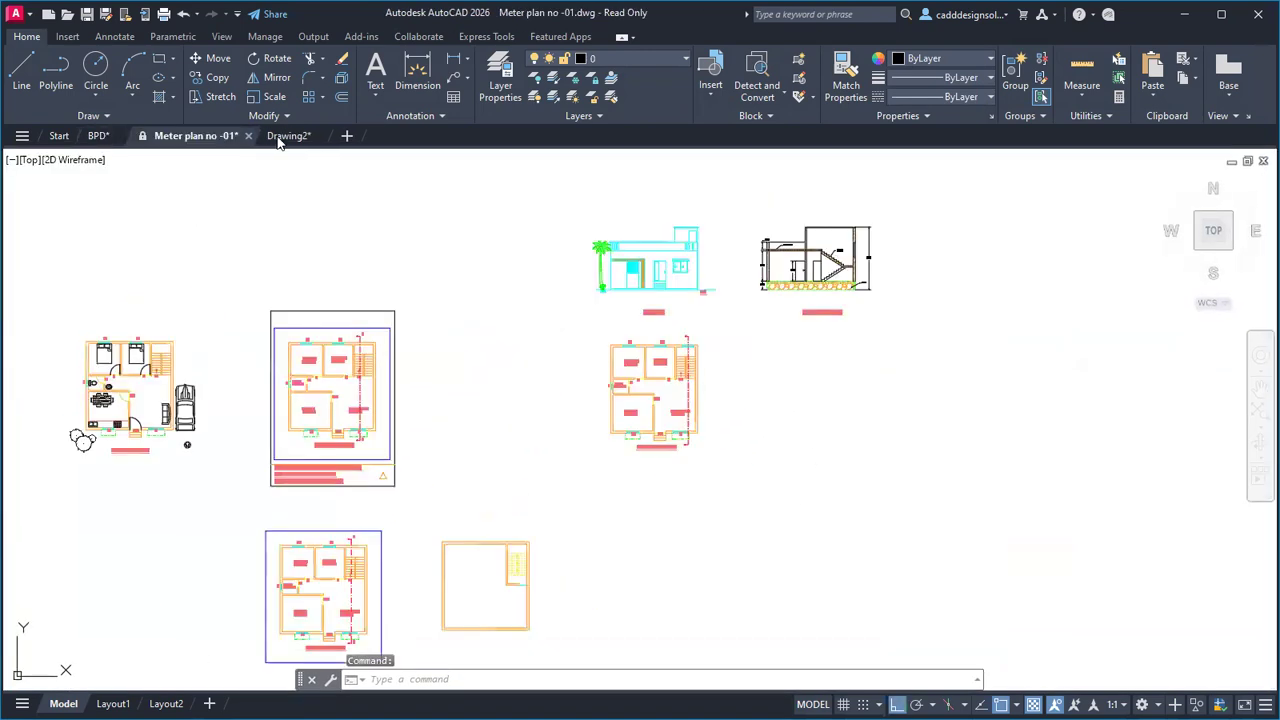
left_click(280, 138)
left_click(199, 139)
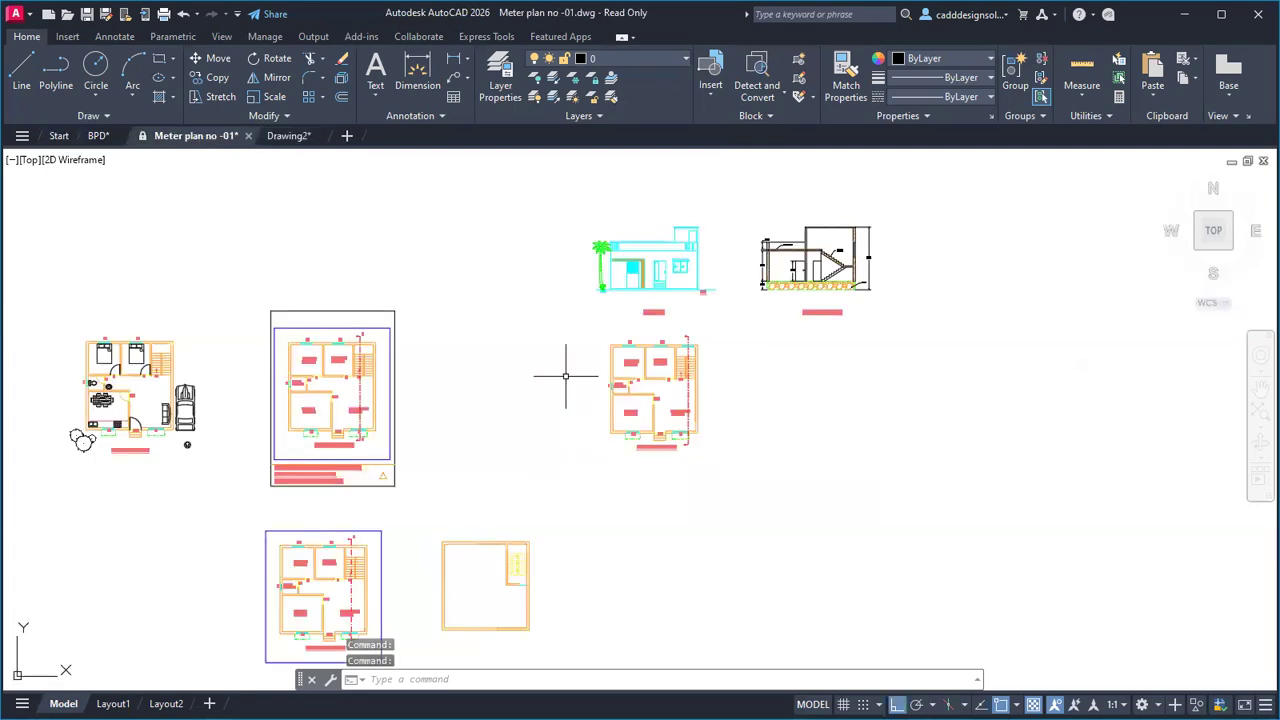
scroll(548, 364, "down", 2)
middle_click_drag(788, 364, 989, 423)
scroll(749, 374, "down", 2)
scroll(726, 370, "up", 1)
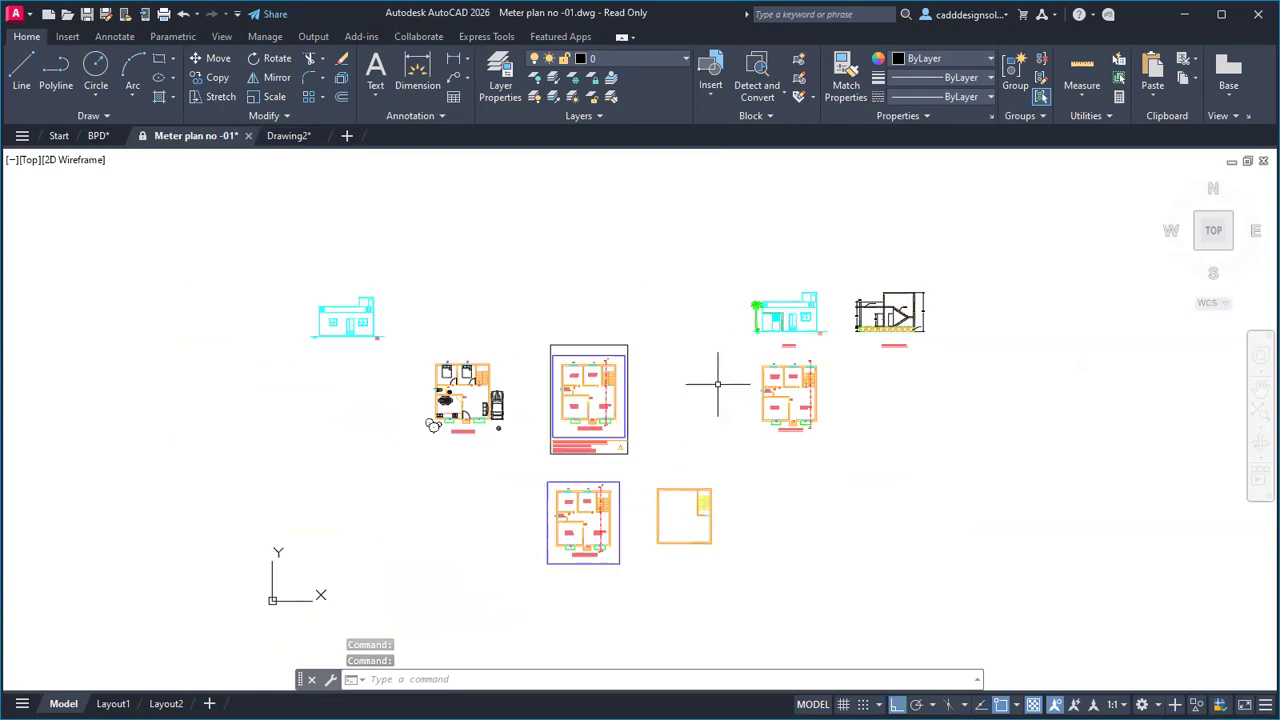
Step: Open the recent Meter plan no -01 drawing dated 25 June 2025 and compare it with the read-only meter plan
left_click(62, 137)
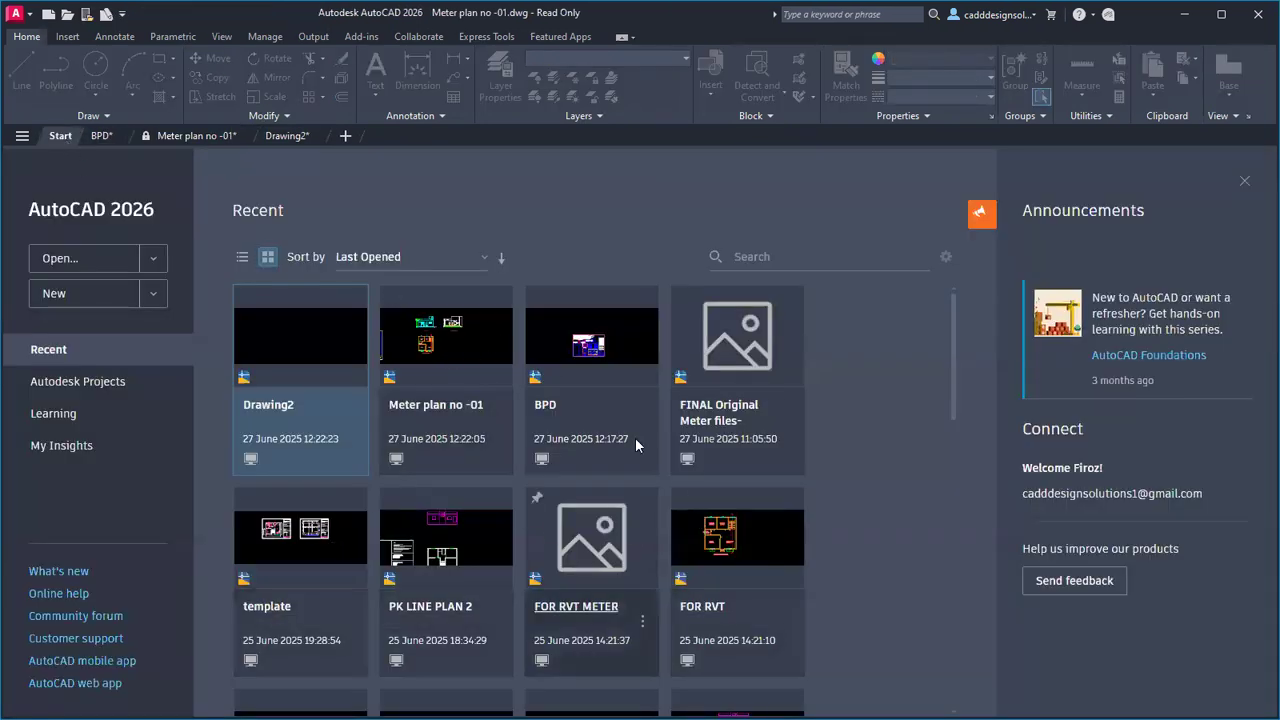
scroll(796, 600, "down", 2)
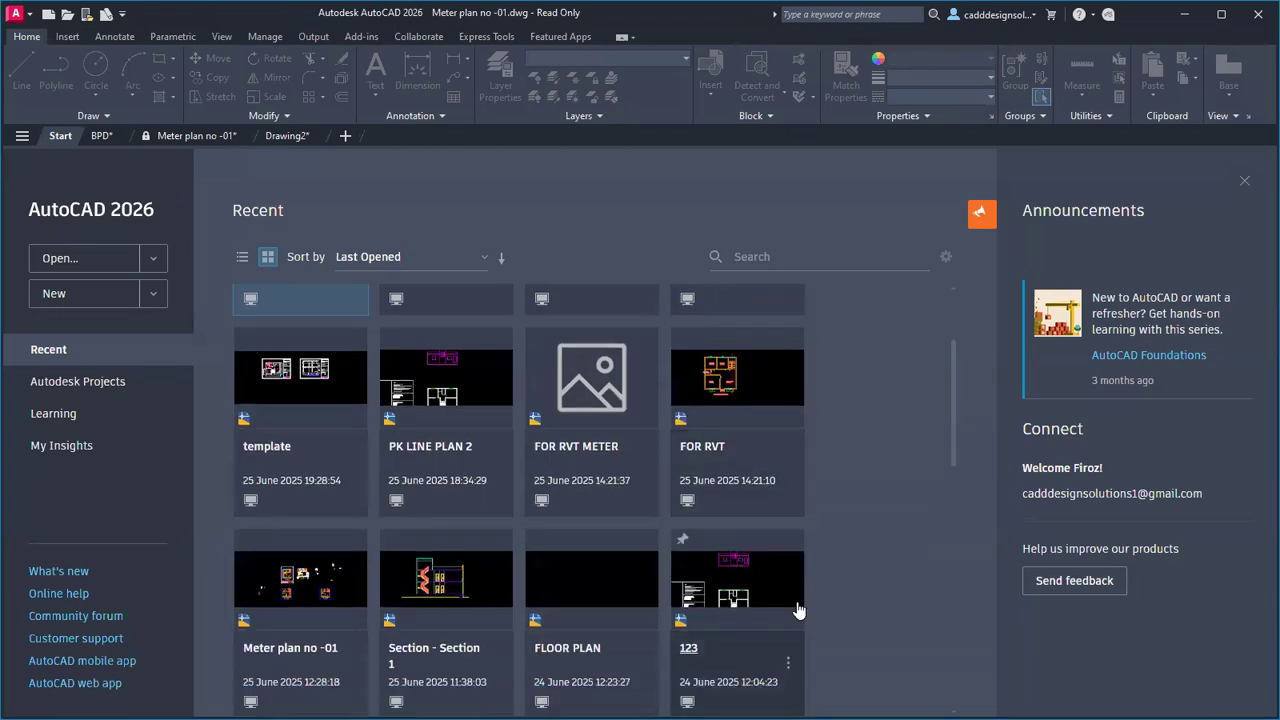
left_click(280, 574)
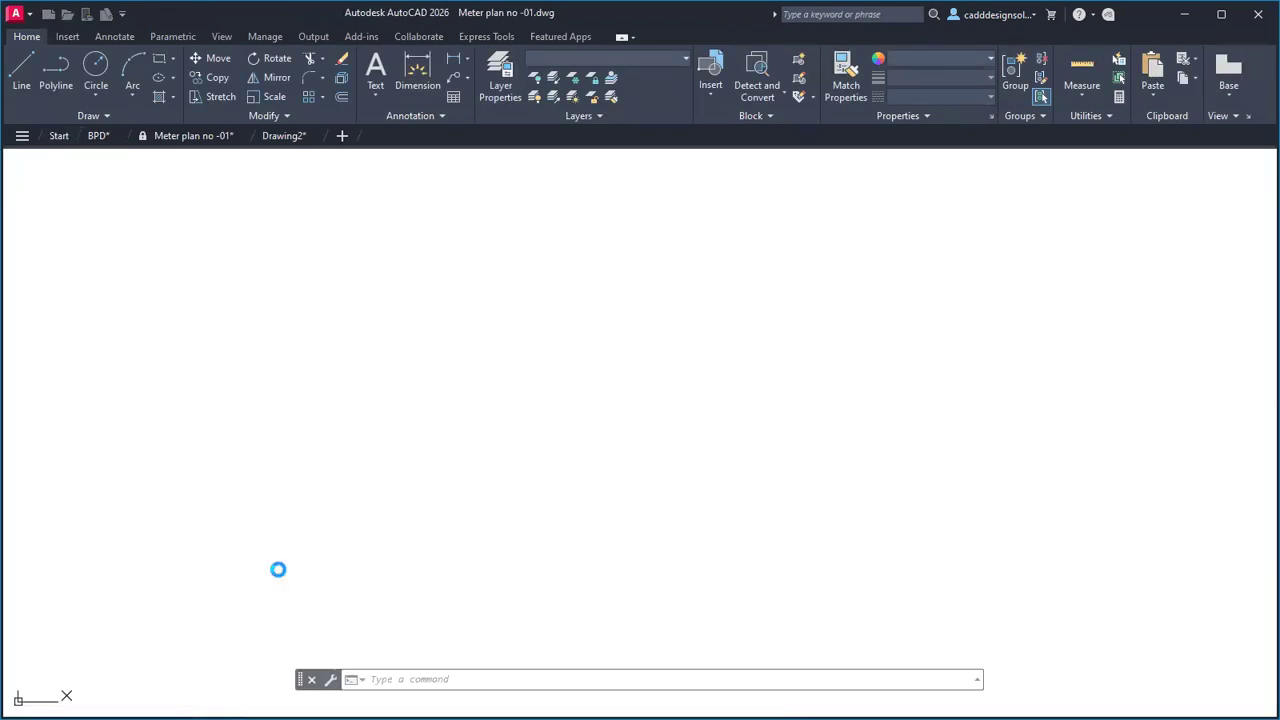
scroll(945, 408, "down", 4)
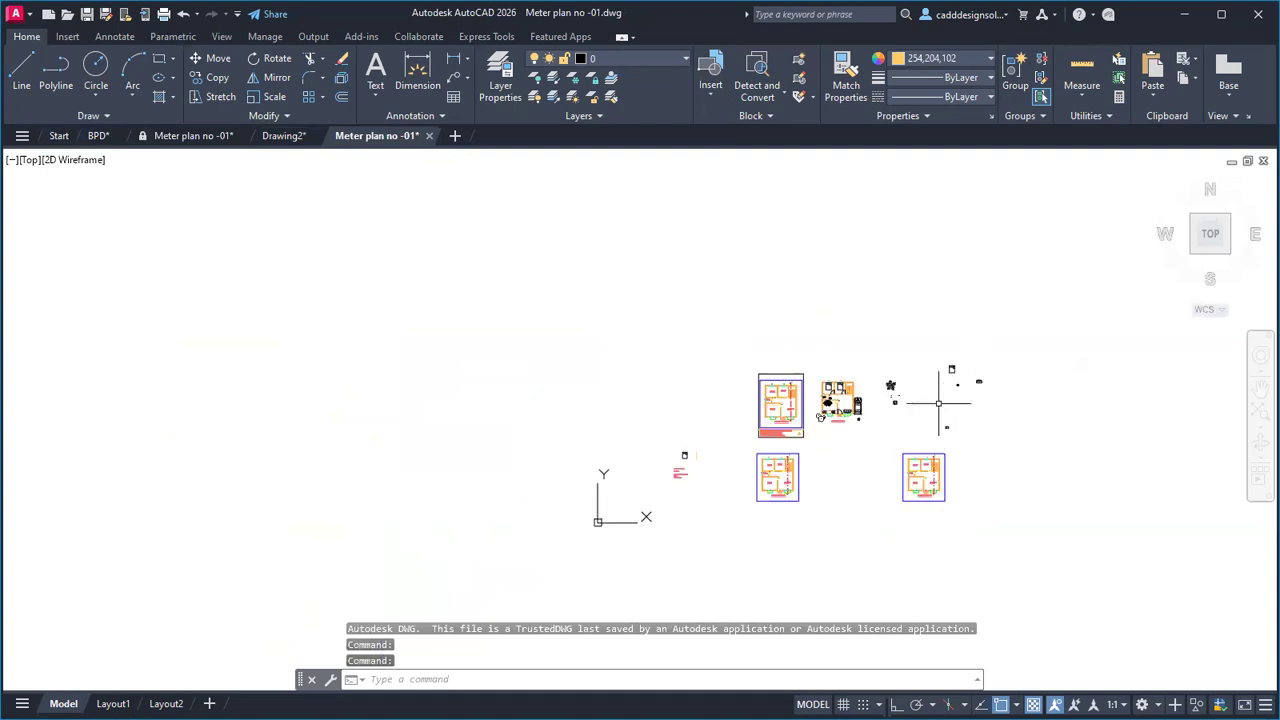
left_click(196, 135)
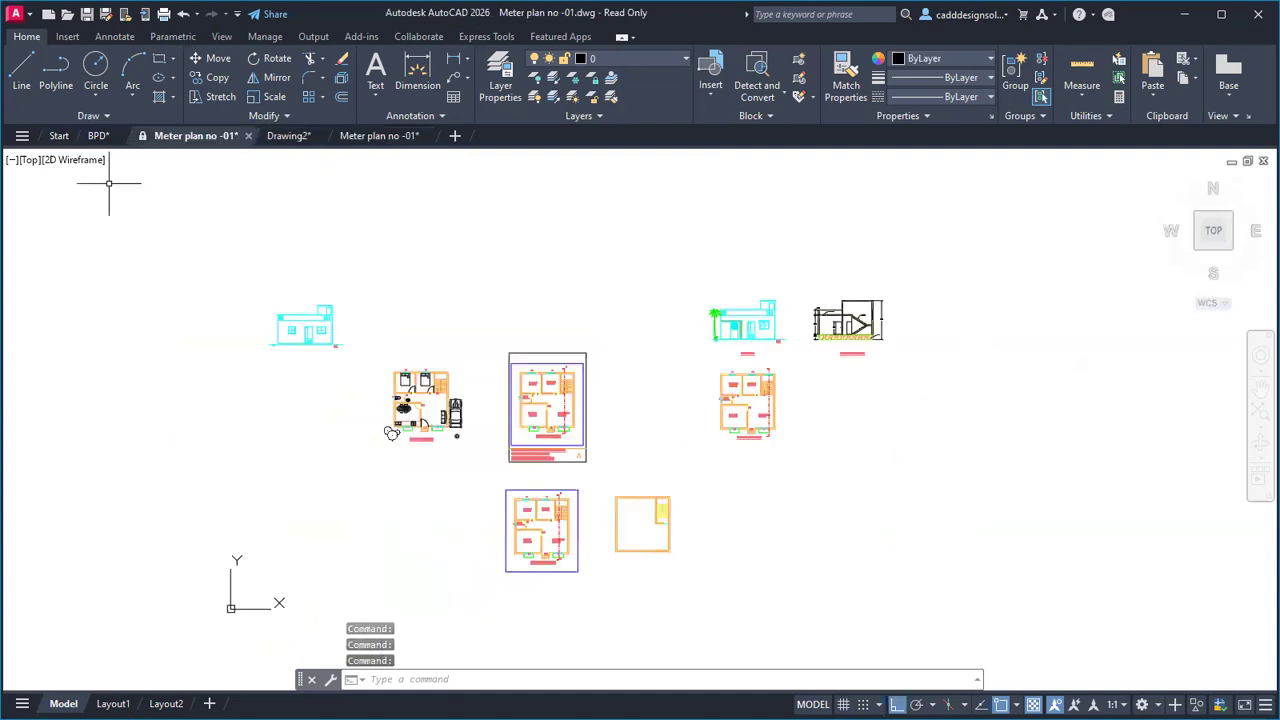
middle_click_drag(768, 385, 655, 400)
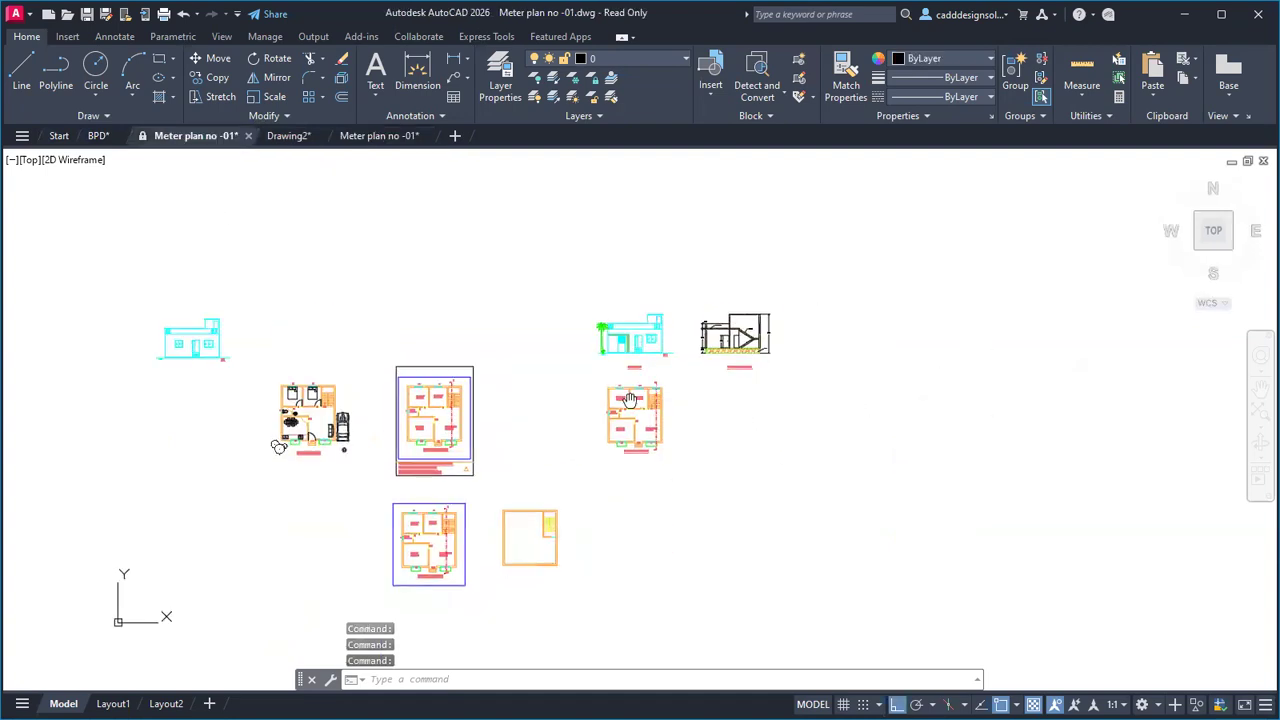
left_click(281, 138)
left_click(377, 140)
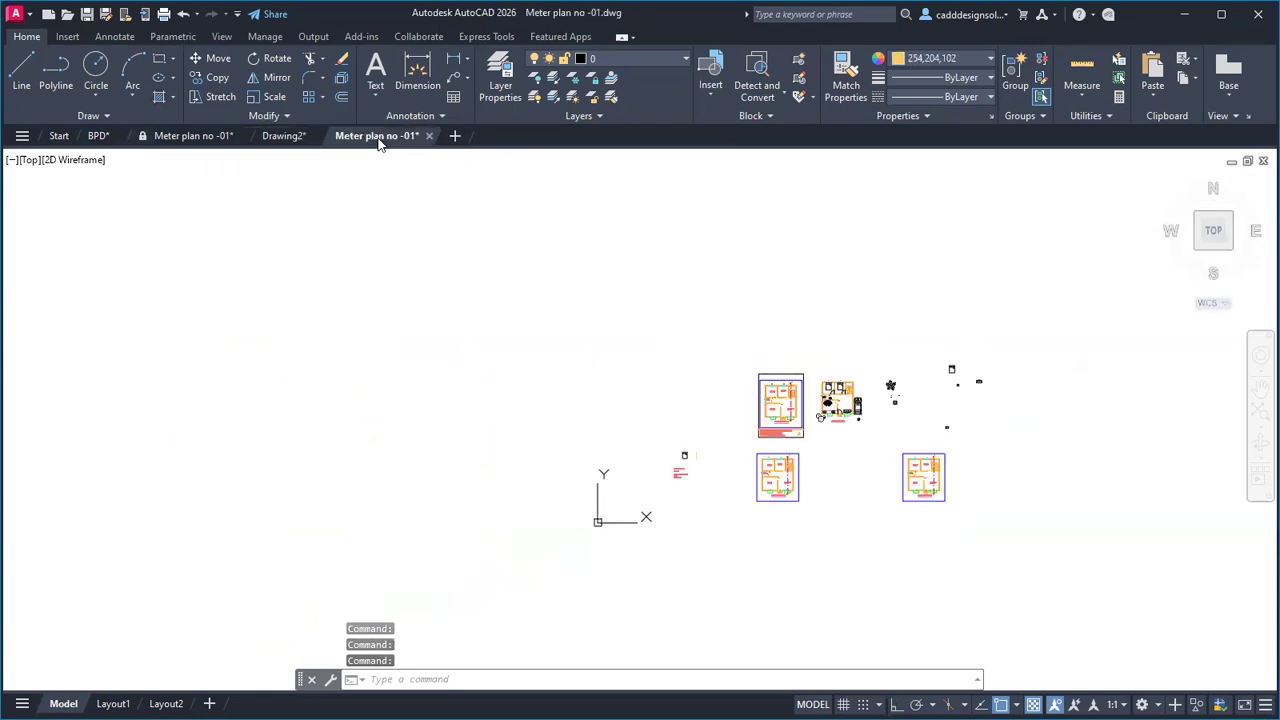
Step: Copy the elevation with the palm tree, the section view and the ground floor plan from the read-only Meter plan no -01
left_click(278, 140)
left_click(190, 136)
scroll(706, 365, "up", 3)
middle_click_drag(706, 370, 648, 380)
left_click(438, 243)
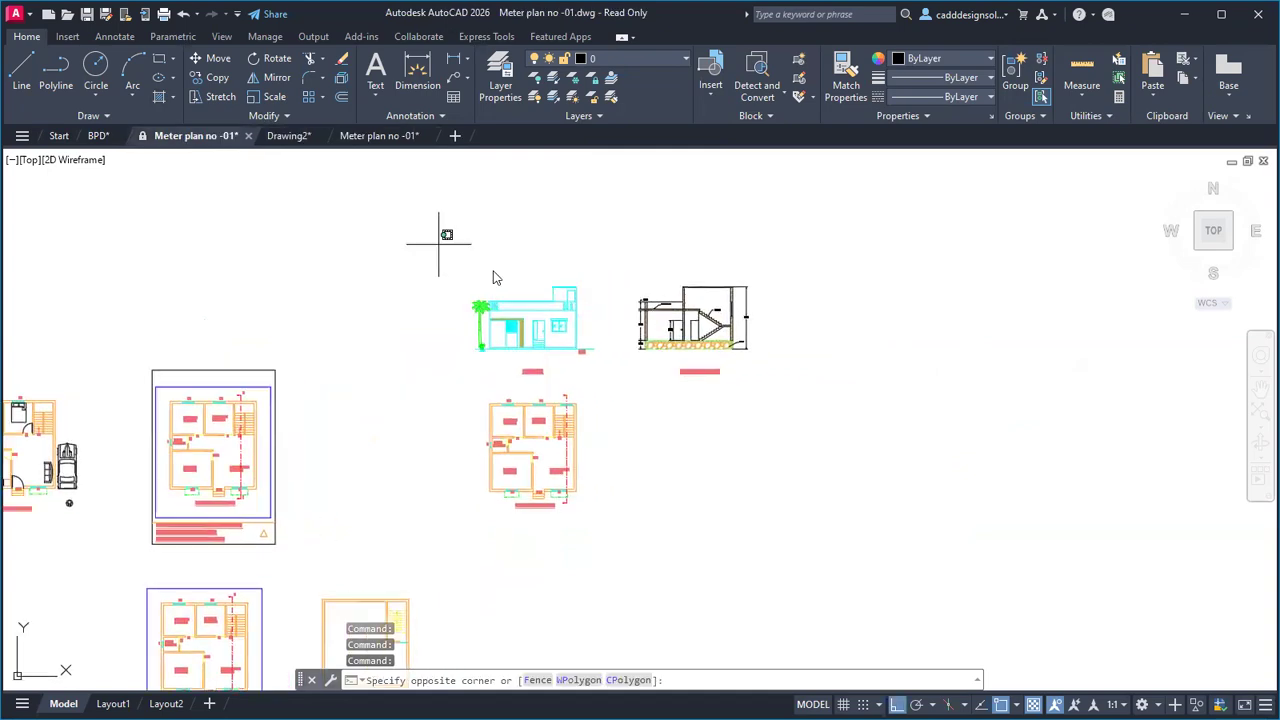
left_click(868, 524)
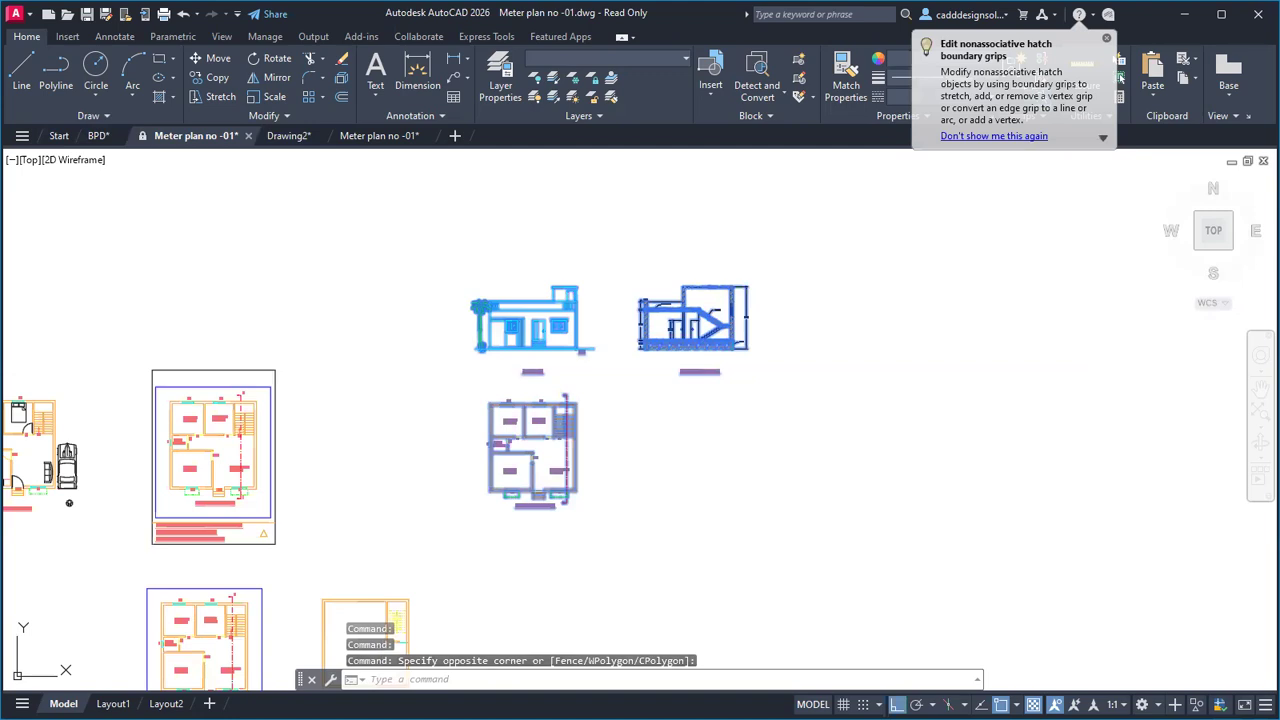
key("ctrl+c")
Step: Paste the copied elevation, section and ground floor plan into the empty area of the BPD sheet below the built-up area tables
left_click(97, 136)
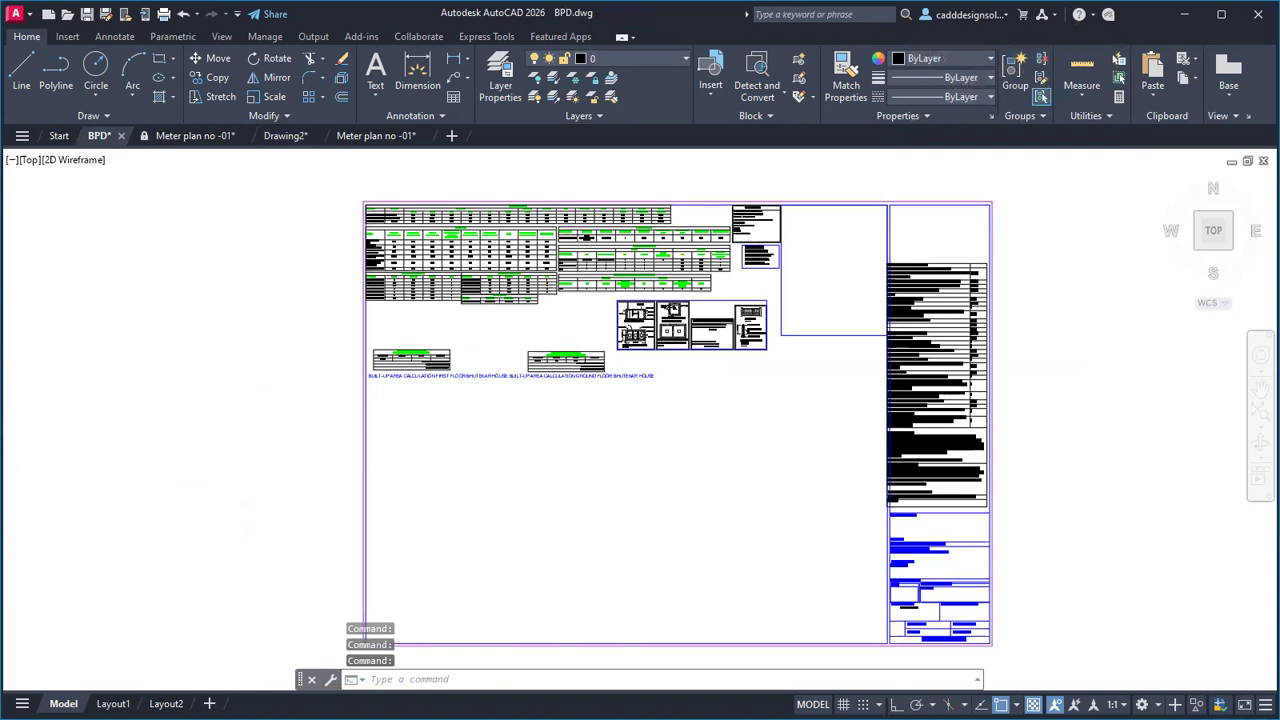
key("ctrl+v")
scroll(505, 605, "down", 2)
scroll(503, 612, "up", 5)
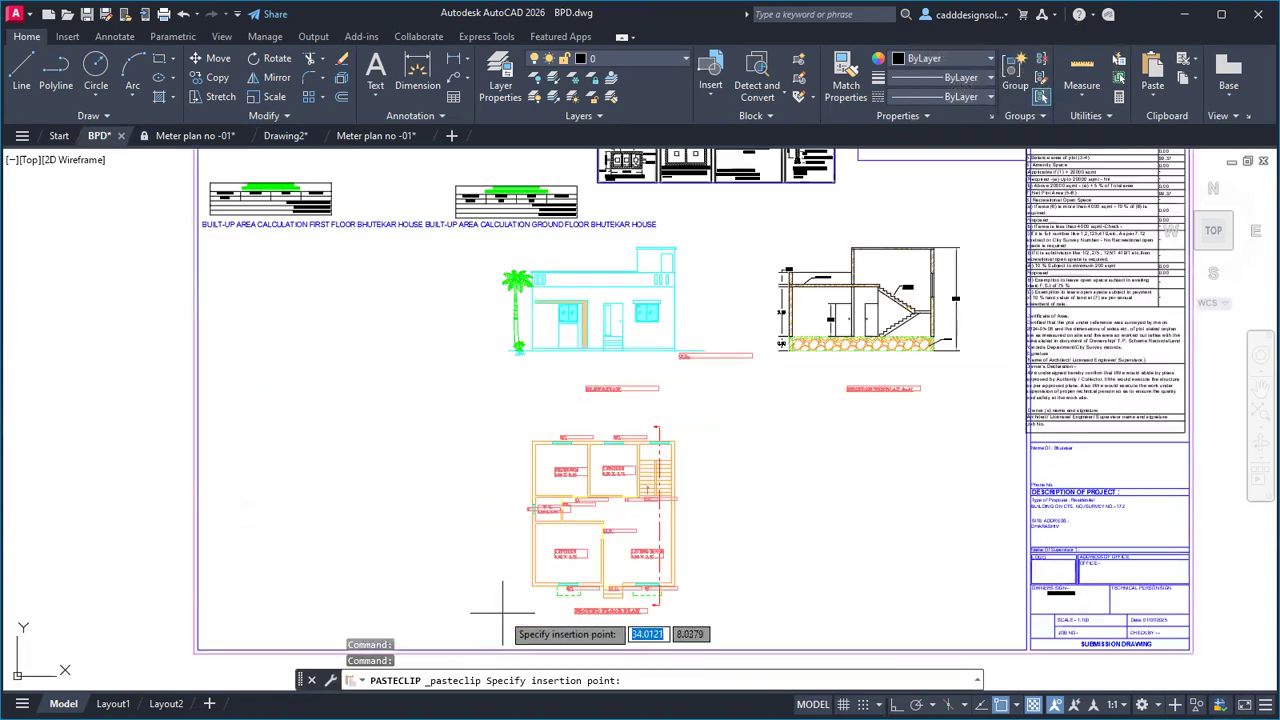
left_click(491, 612)
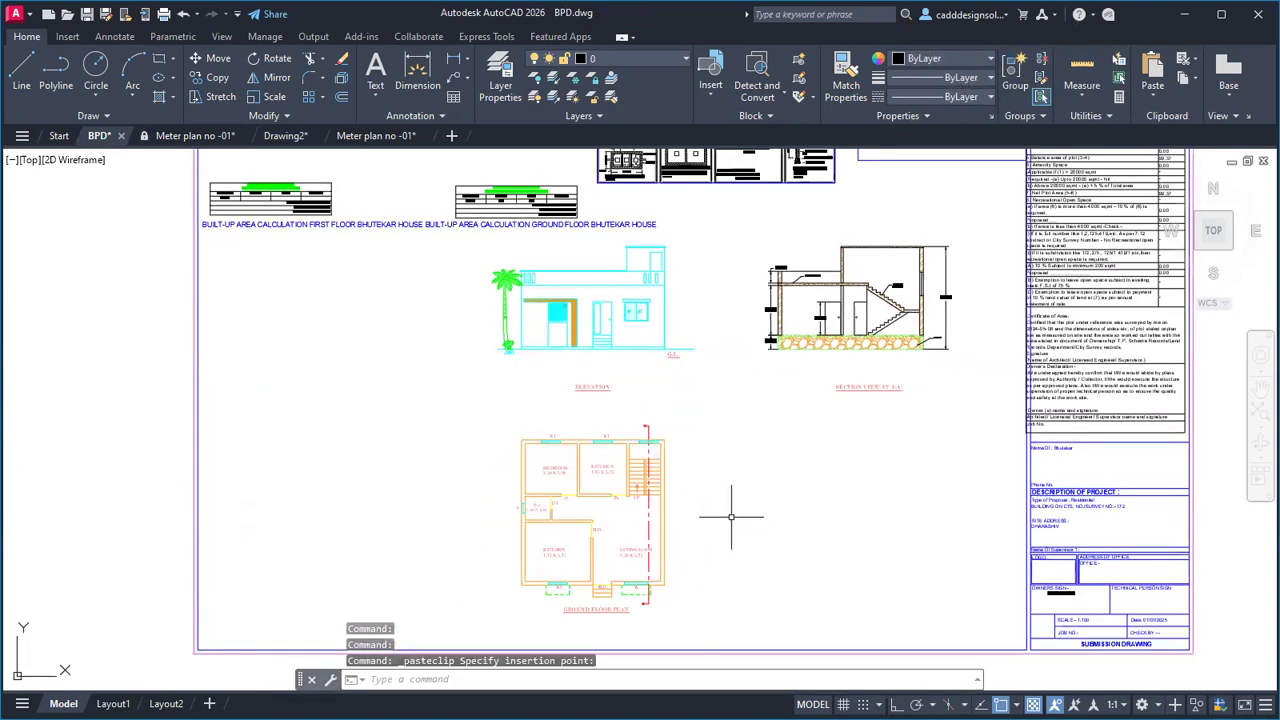
Step: Review the BPD sheet's septic and water tank details, built-up area tables, Proforma I area statement and title block around the pasted plans
scroll(731, 517, "down", 2)
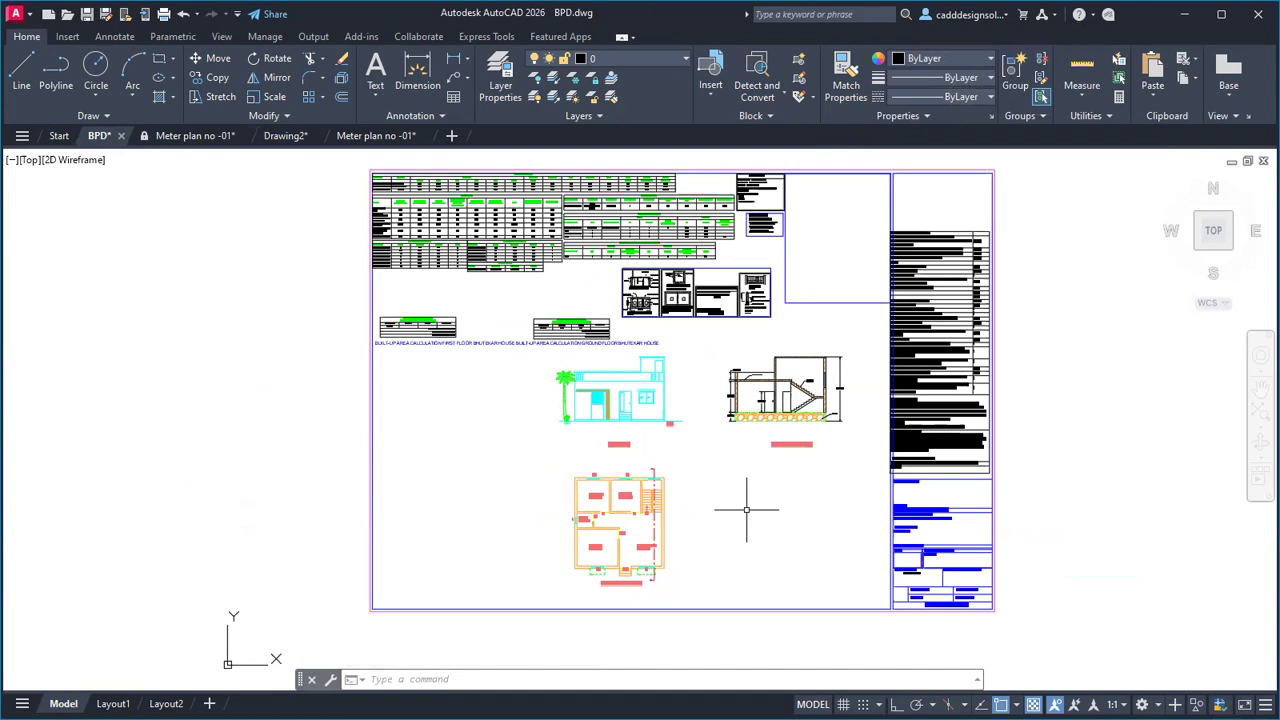
scroll(674, 320, "up", 5)
scroll(866, 350, "down", 3)
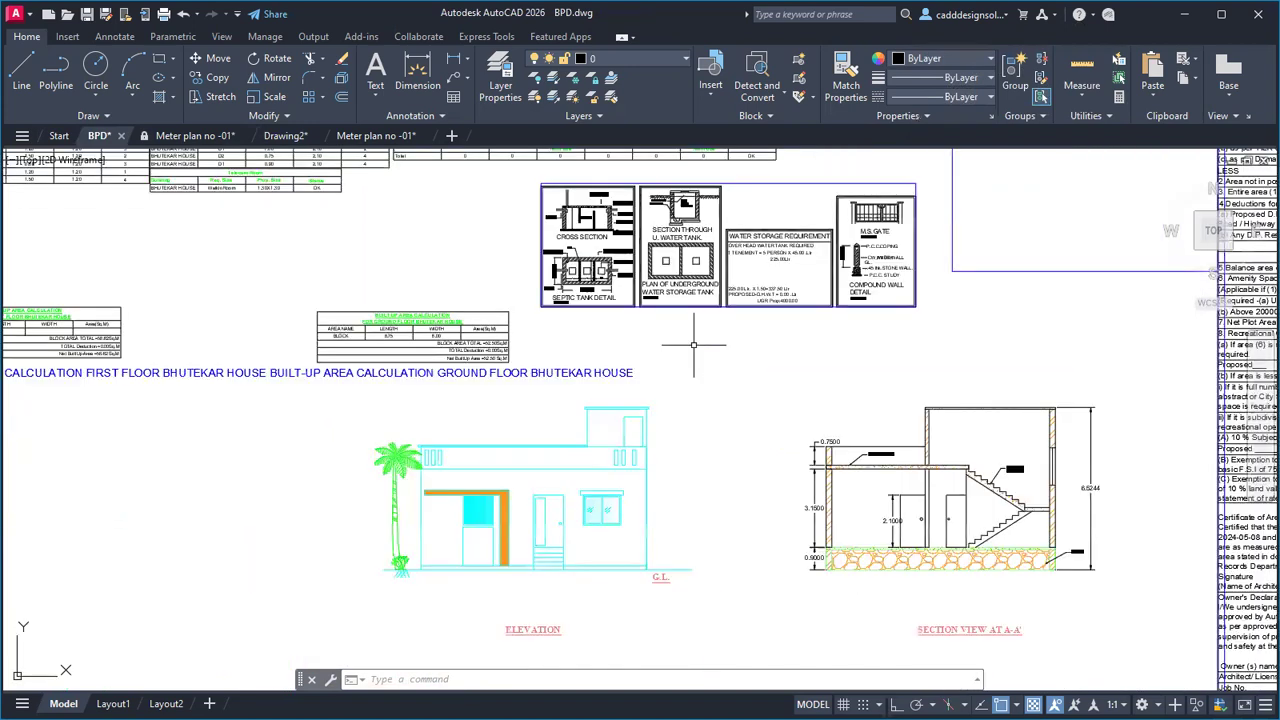
scroll(615, 298, "up", 8)
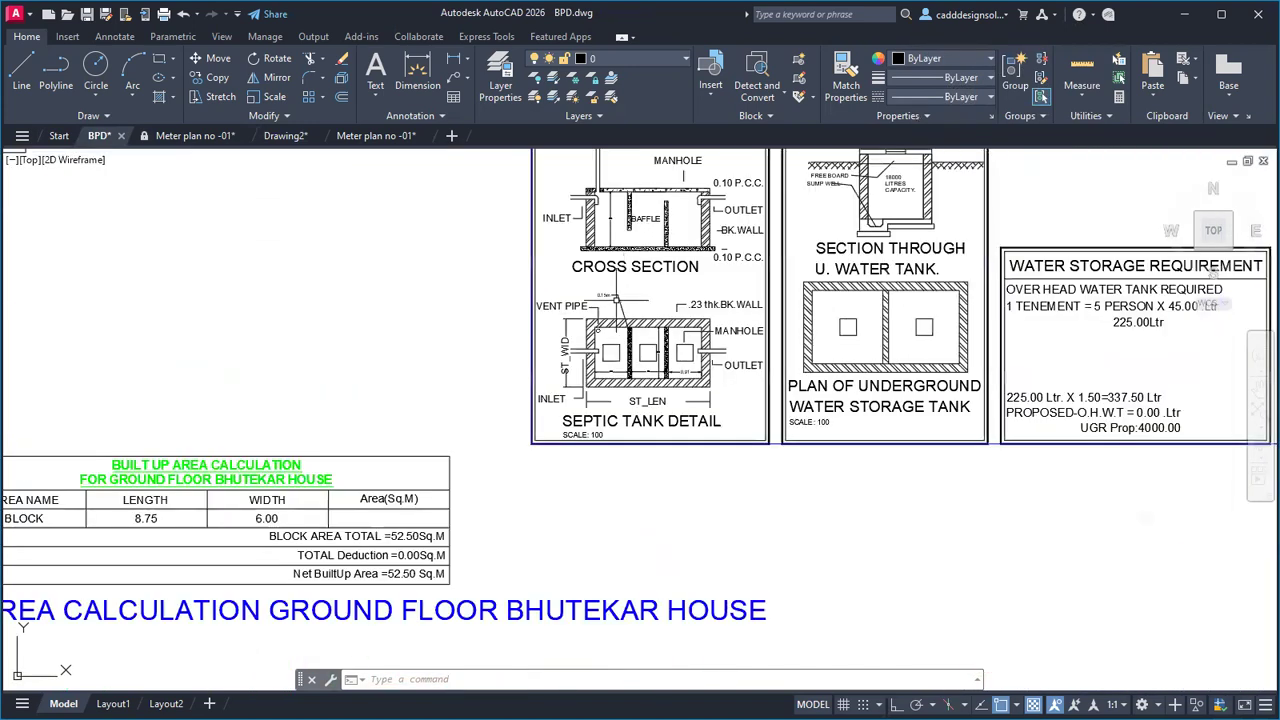
scroll(615, 298, "down", 8)
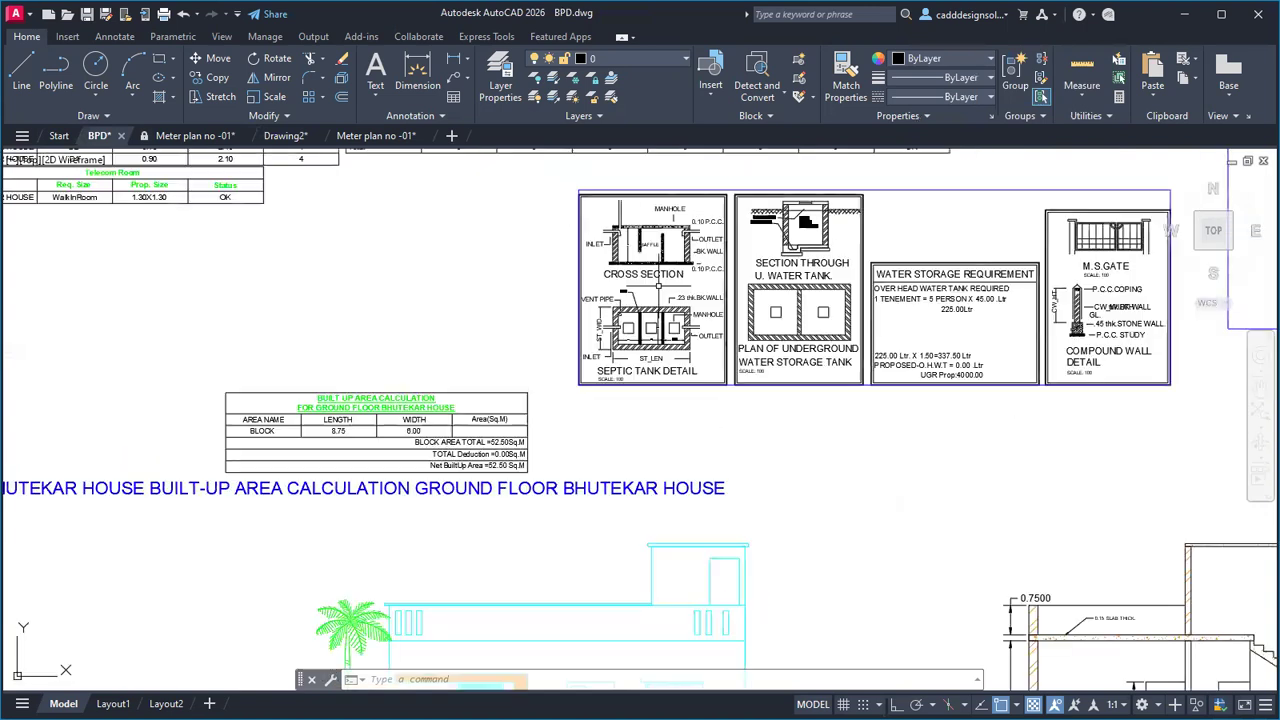
scroll(808, 383, "down", 8)
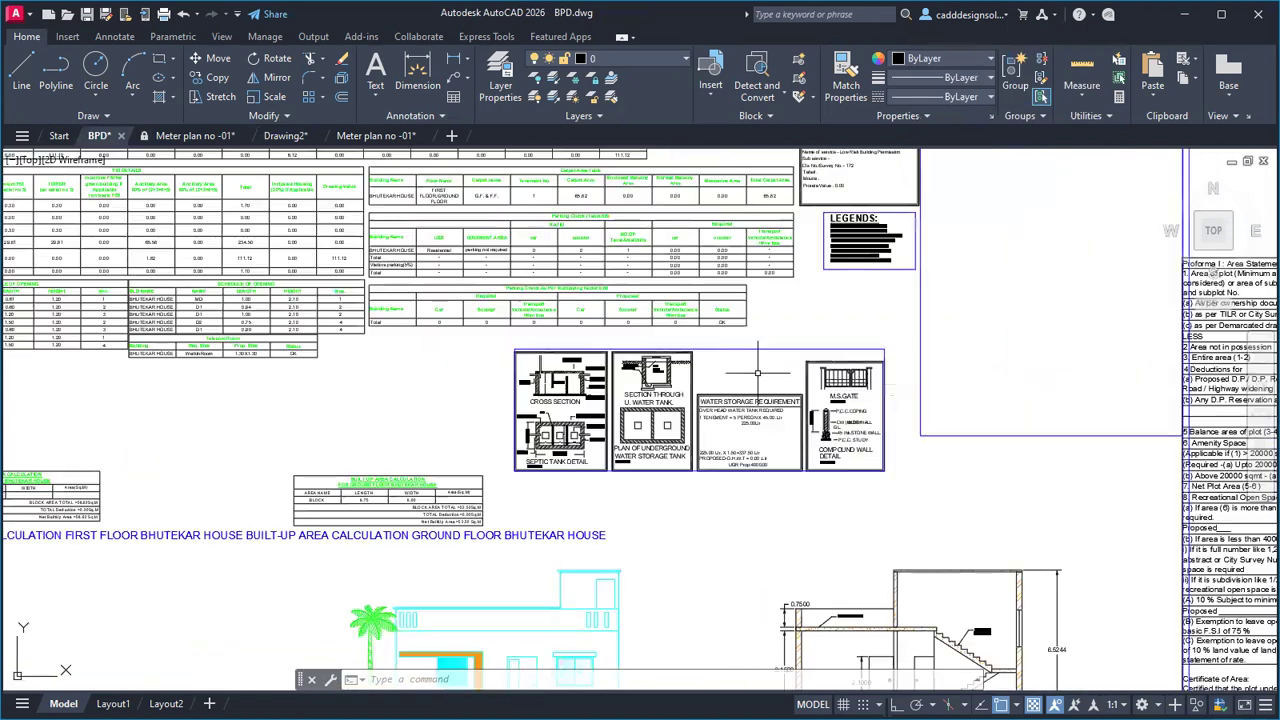
scroll(905, 380, "up", 6)
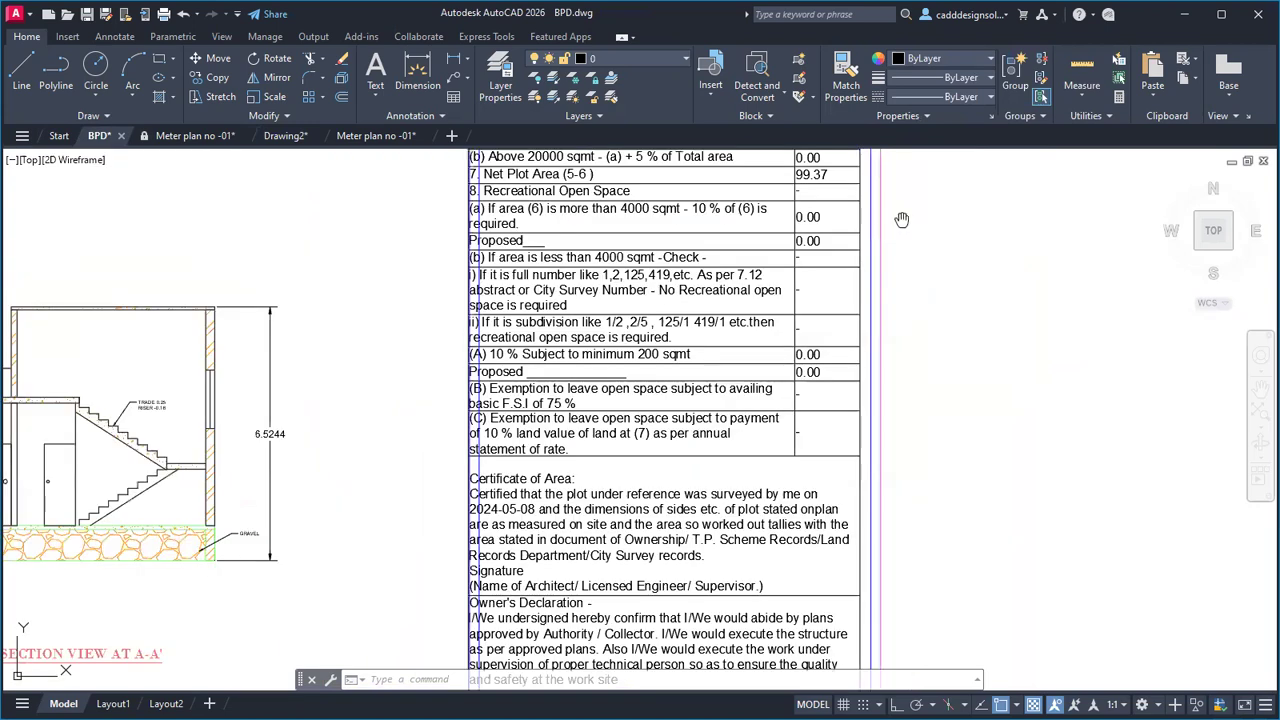
middle_click_drag(905, 235, 990, 700)
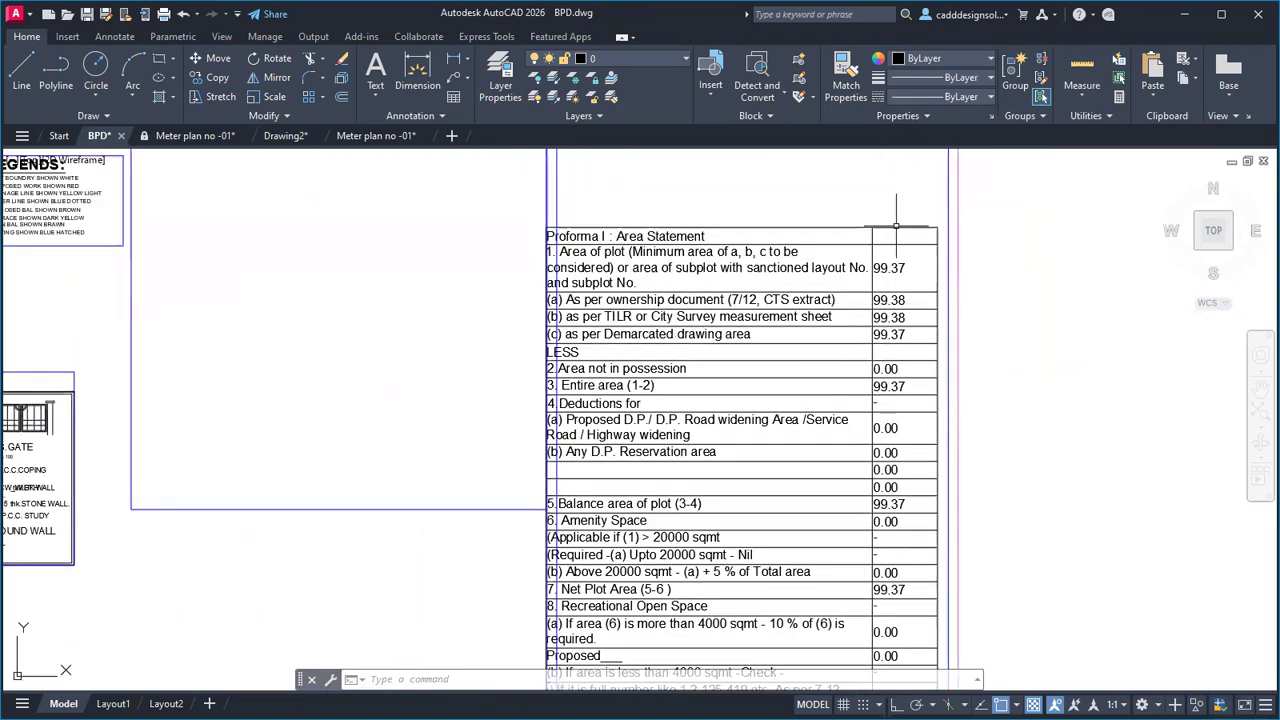
scroll(893, 455, "down", 4)
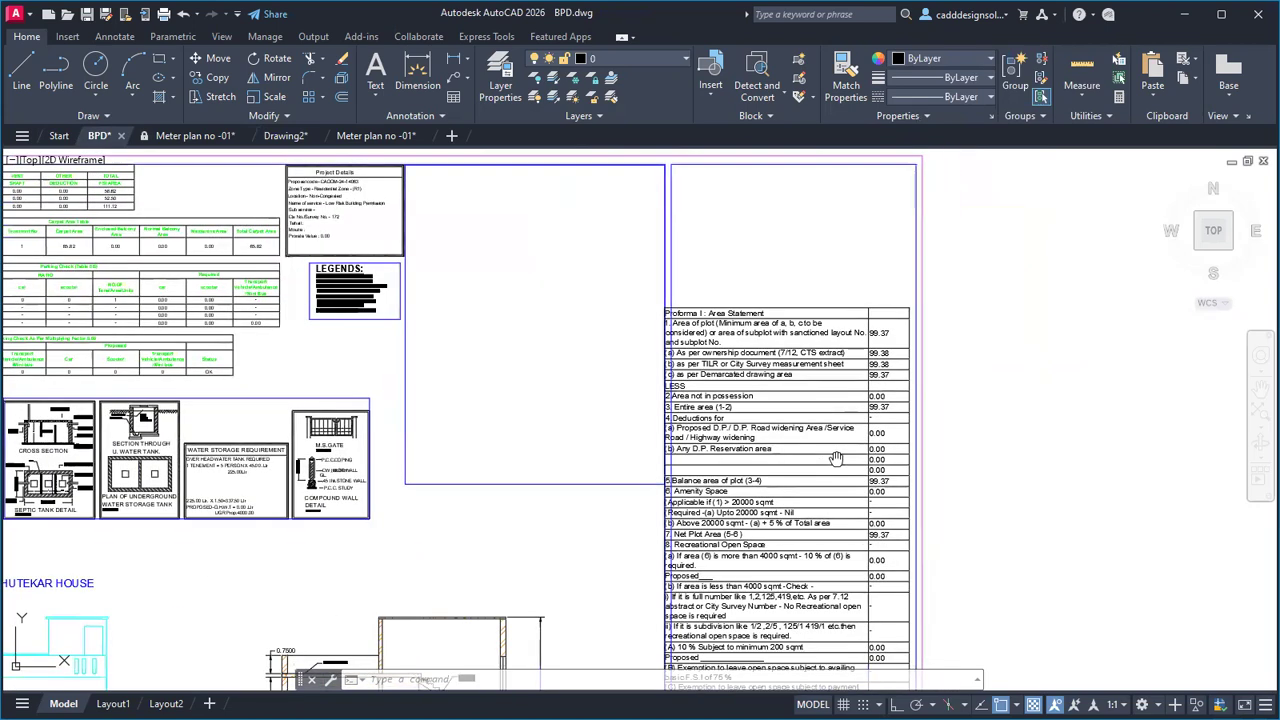
scroll(893, 538, "down", 4)
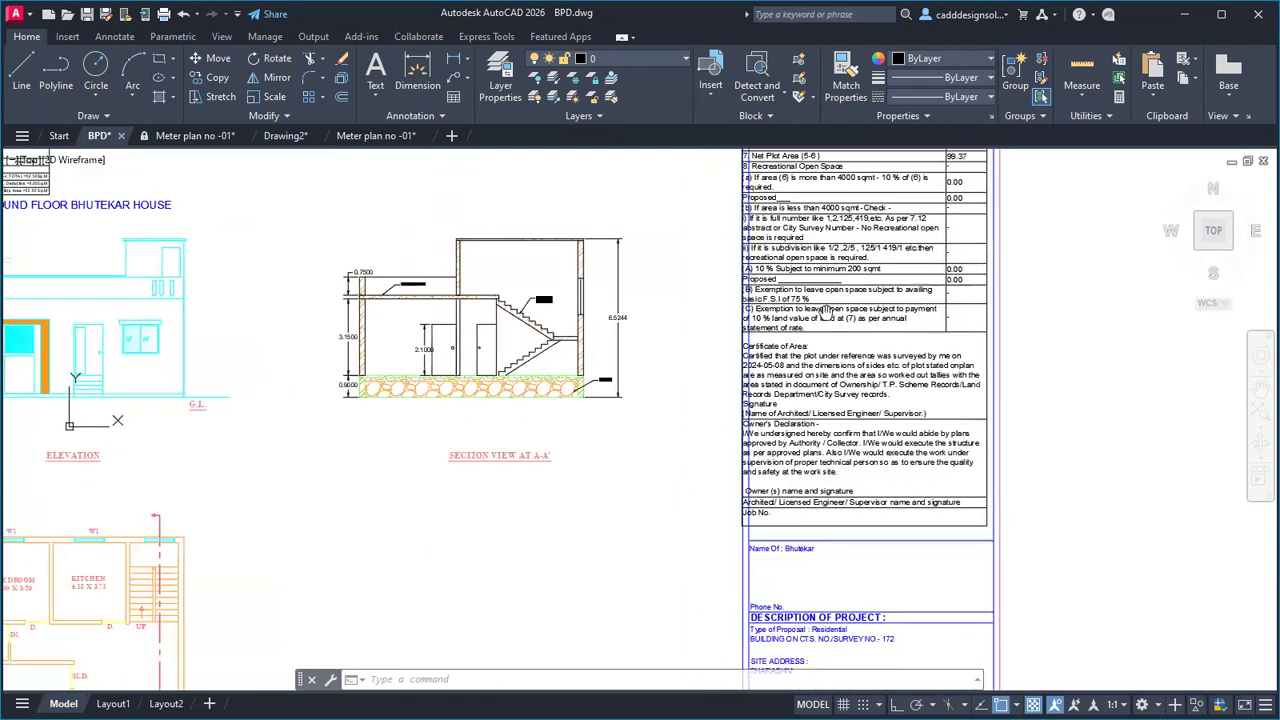
scroll(597, 520, "down", 4)
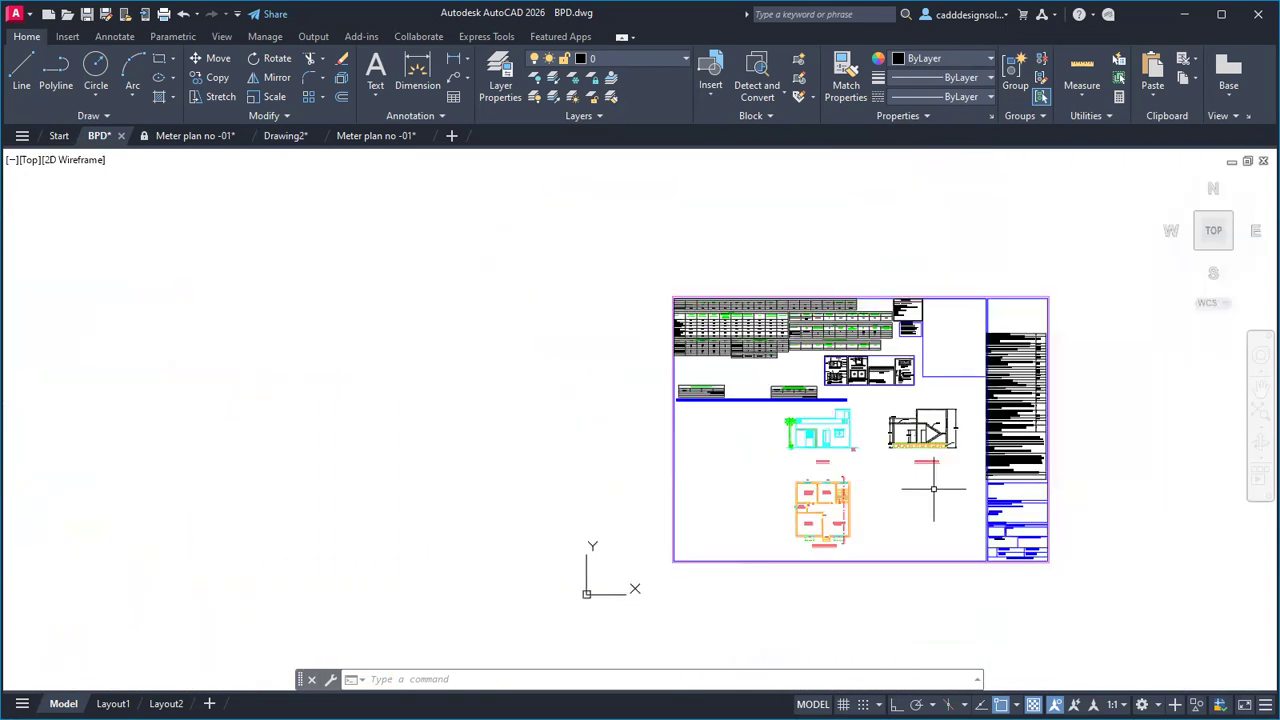
Step: Attach the lp2 map image and place it in the sheet's empty lower-left area beside the ground floor plan
scroll(769, 496, "up", 1)
left_click(67, 36)
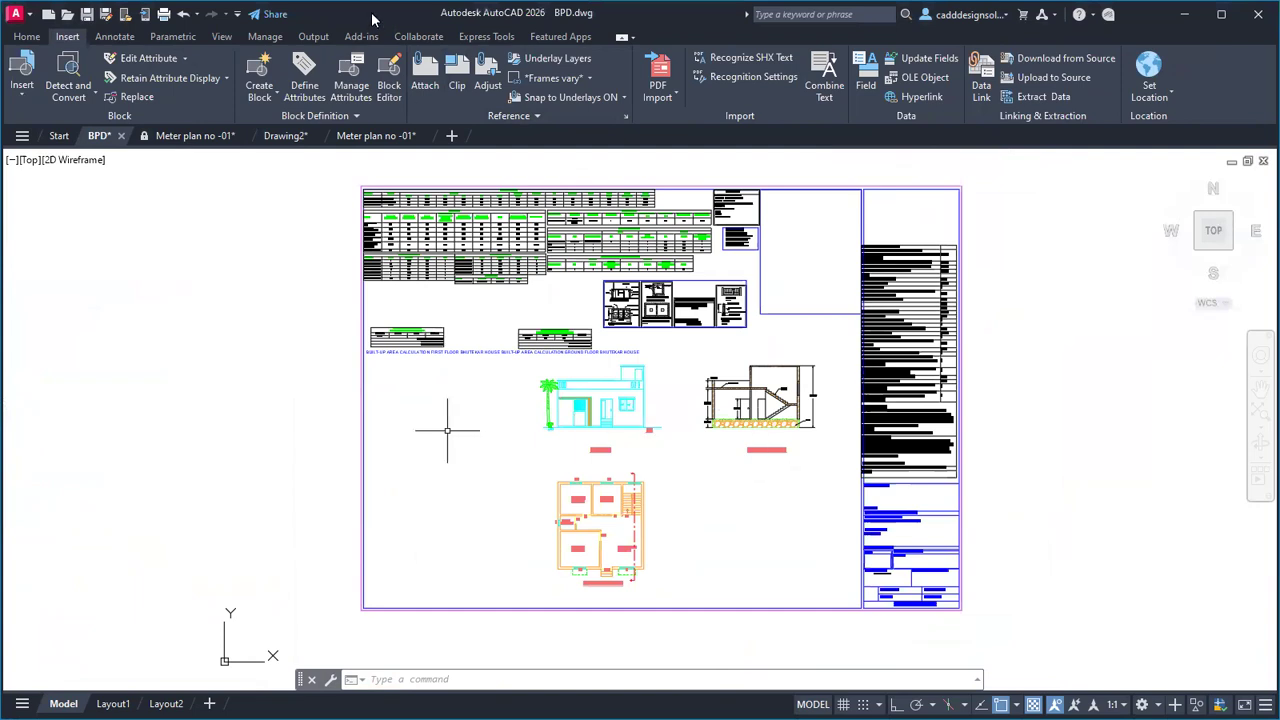
left_click(425, 86)
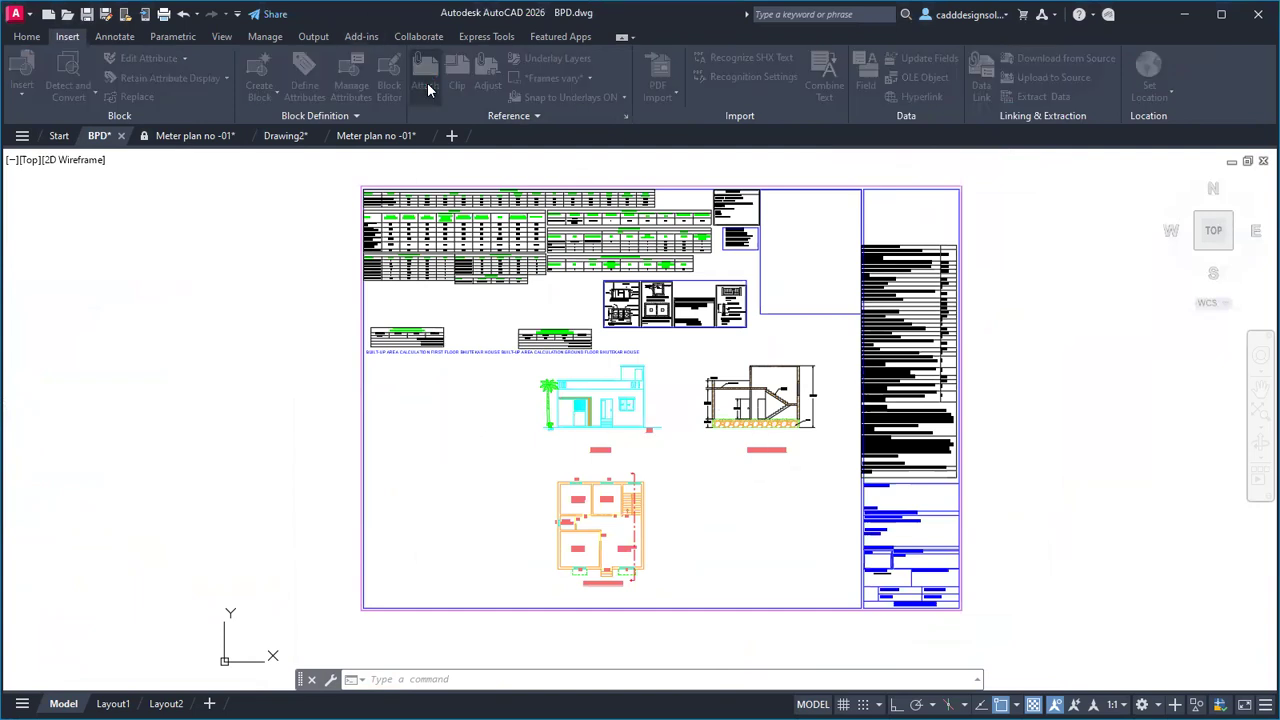
left_click(579, 400)
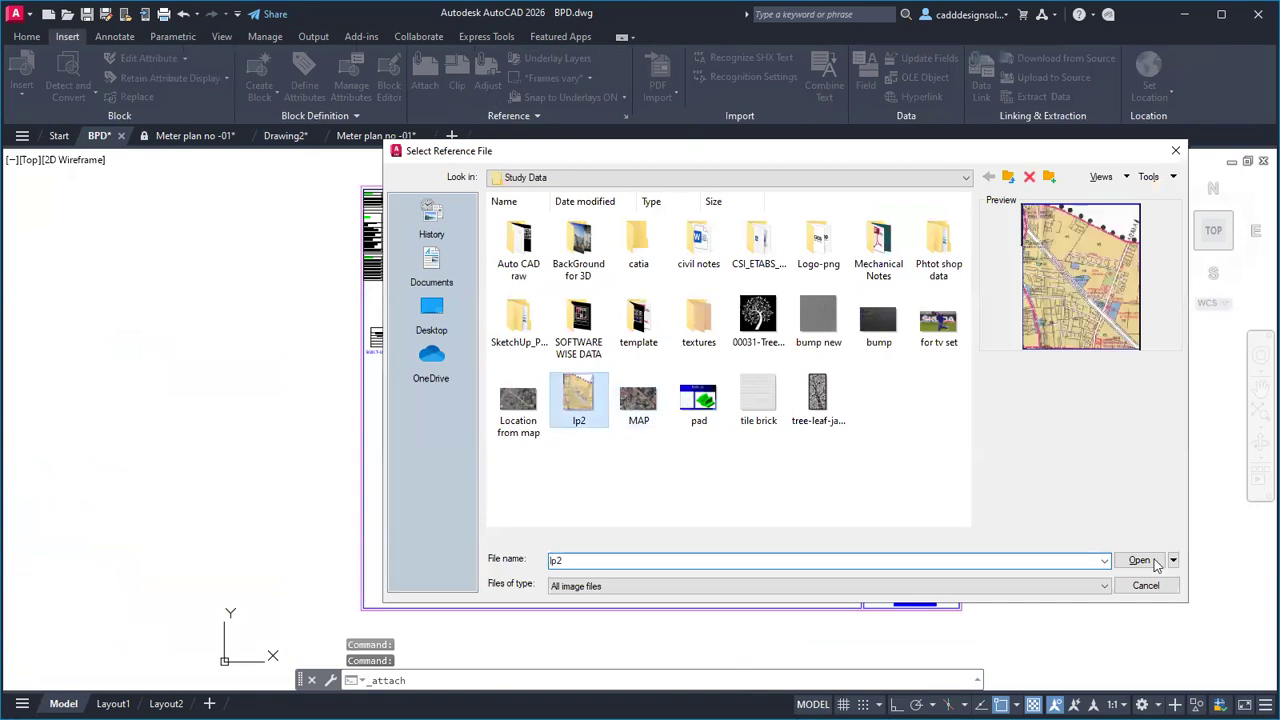
left_click(1139, 560)
left_click(654, 483)
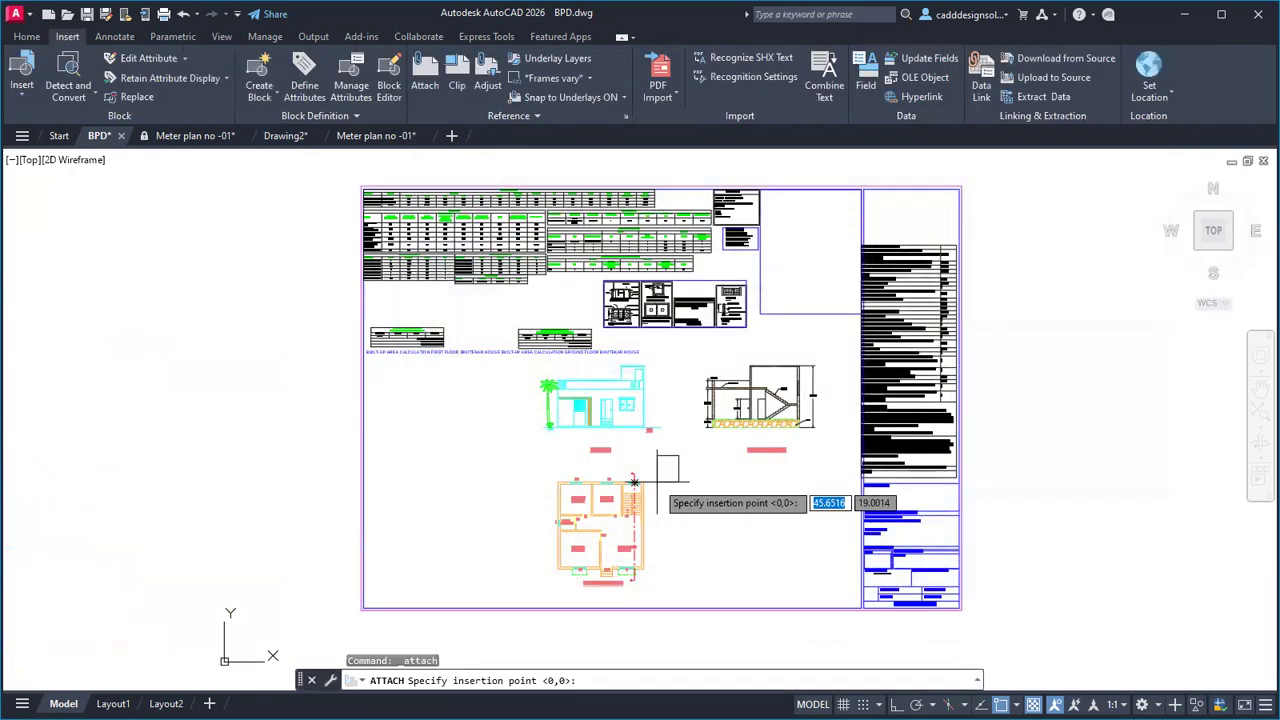
left_click(382, 594)
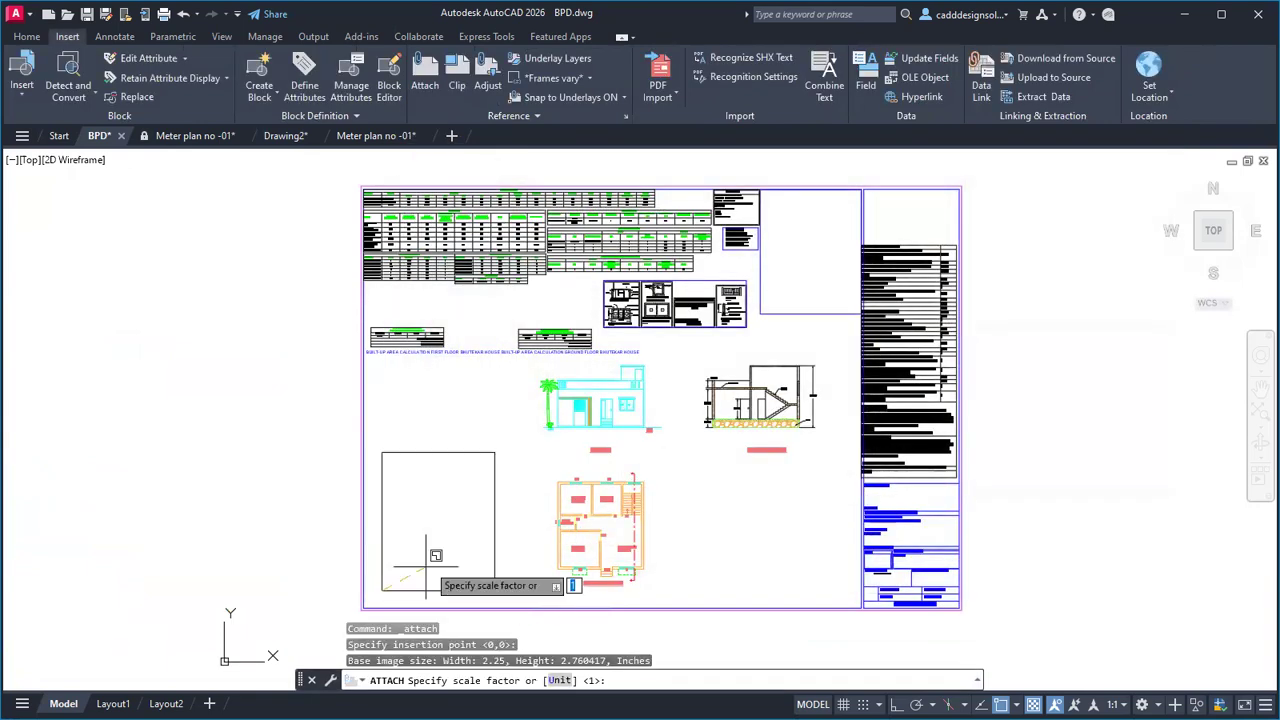
left_click(460, 568)
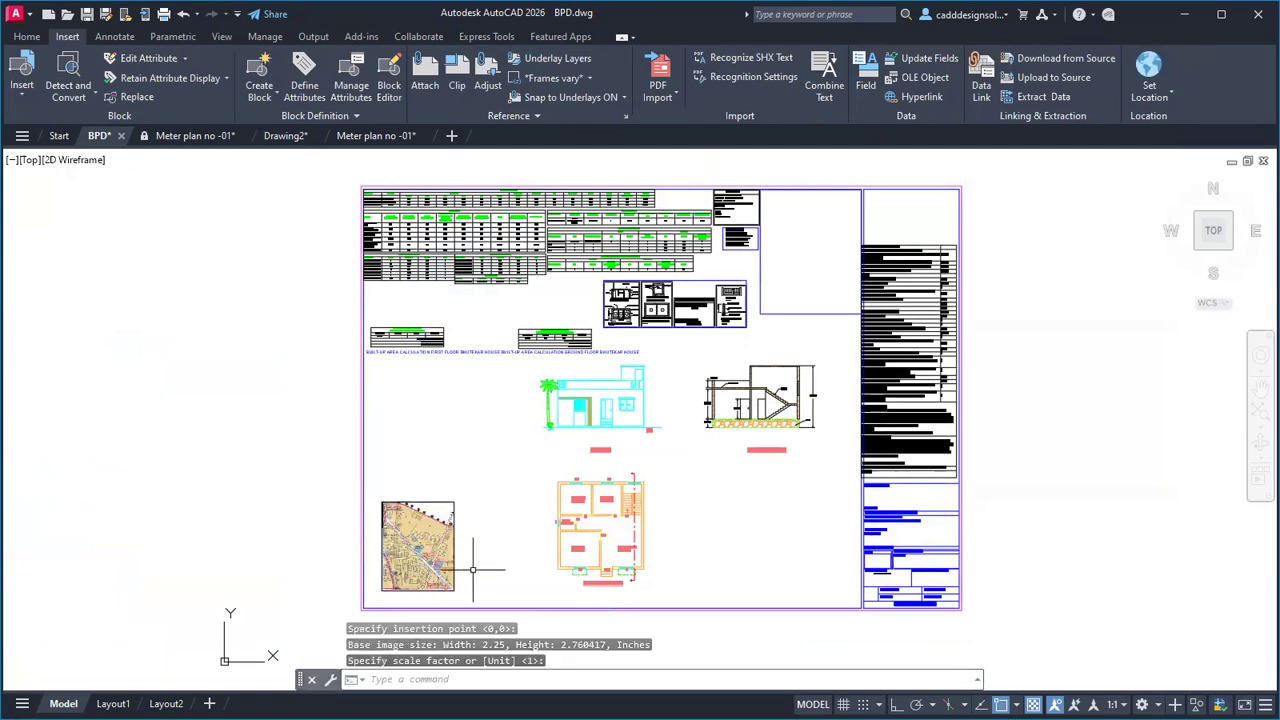
Step: Move the lp2 map image into the empty blue frame between the Project Details box and the title block strip
scroll(473, 570, "up", 2)
type("m")
key("space")
left_click(472, 565)
left_click(407, 573)
key("space")
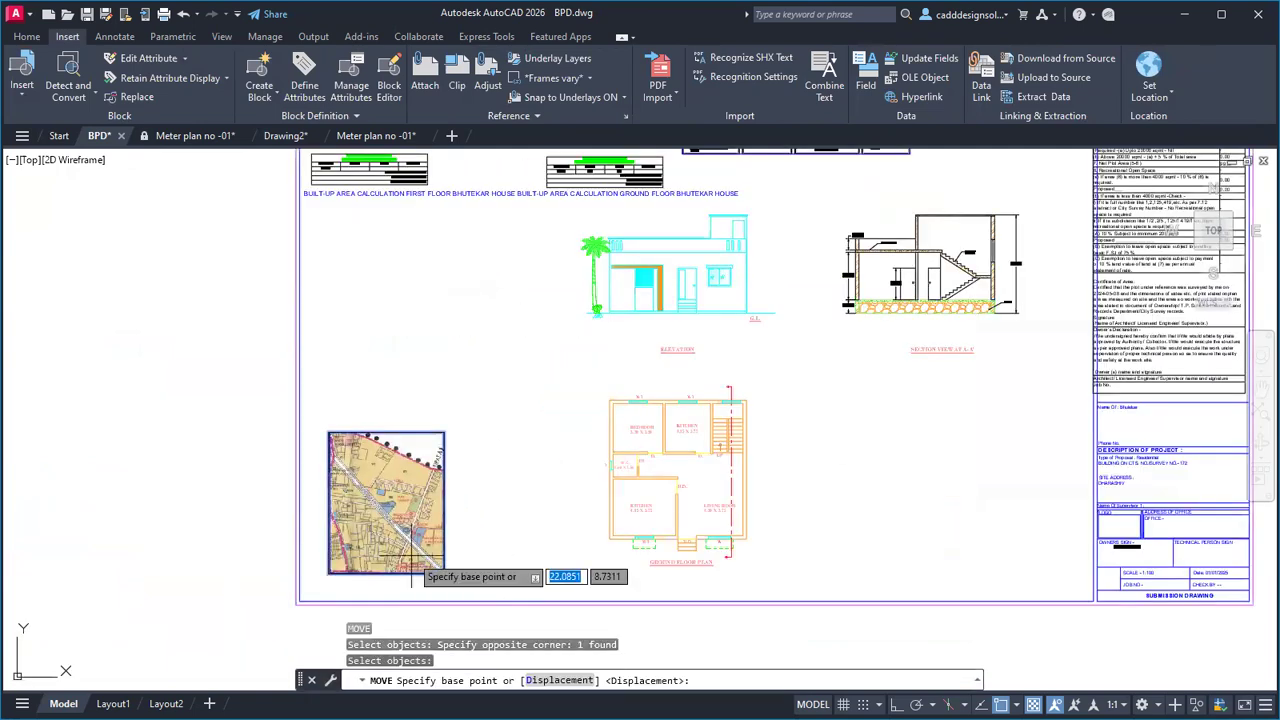
left_click(408, 559)
scroll(652, 454, "down", 2)
middle_click_drag(868, 306, 741, 545)
scroll(753, 530, "up", 4)
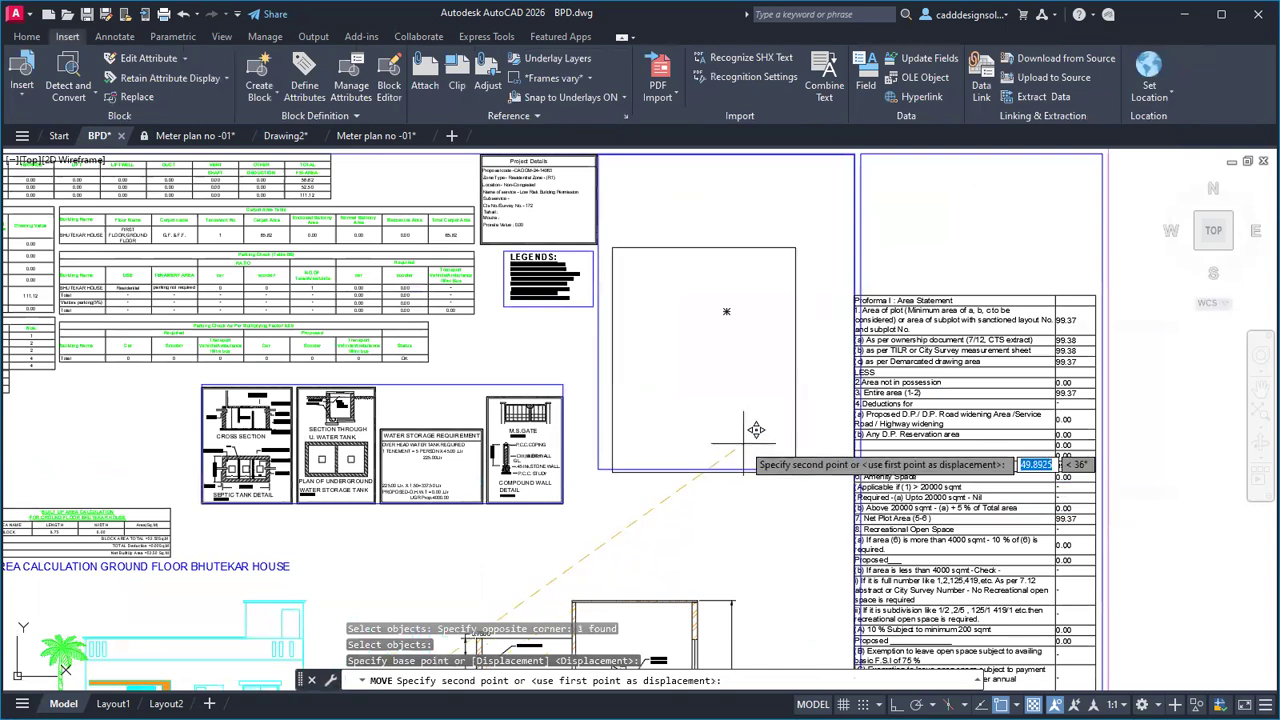
middle_click_drag(773, 393, 771, 443)
left_click(773, 445)
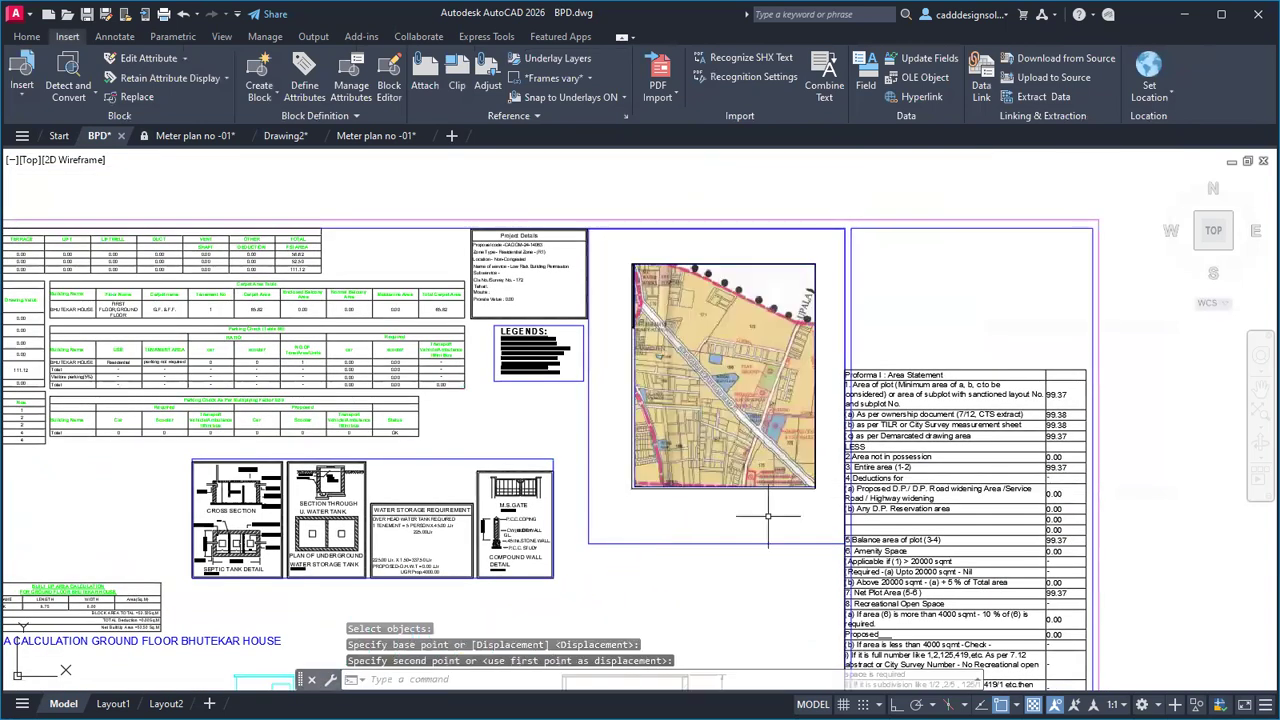
Step: Review the whole BPD sheet with the area tables, elevation, section, ground floor plan and location map
scroll(755, 508, "down", 5)
middle_click_drag(753, 510, 793, 396)
scroll(788, 436, "up", 2)
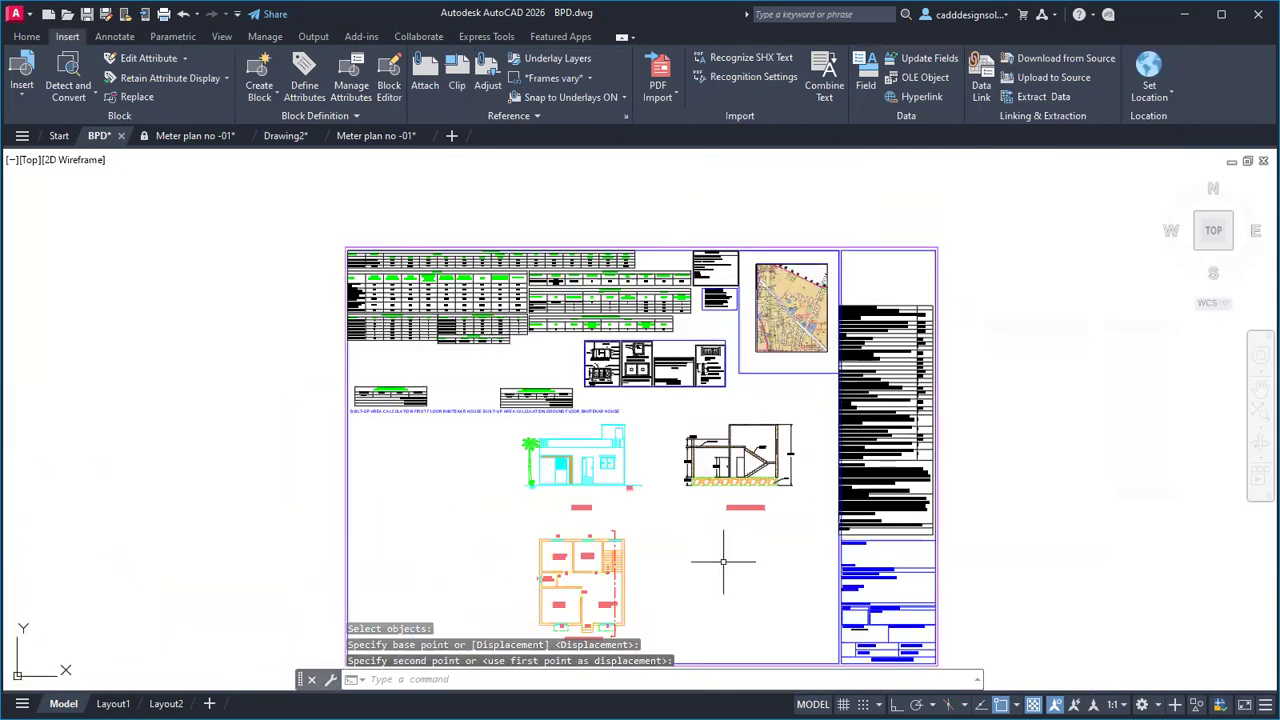
middle_click_drag(612, 618, 627, 546)
scroll(627, 546, "up", 2)
mouse_move(832, 388)
middle_mouse_down()
mouse_move(752, 508)
mouse_move(743, 417)
middle_mouse_up()
scroll(773, 526, "down", 2)
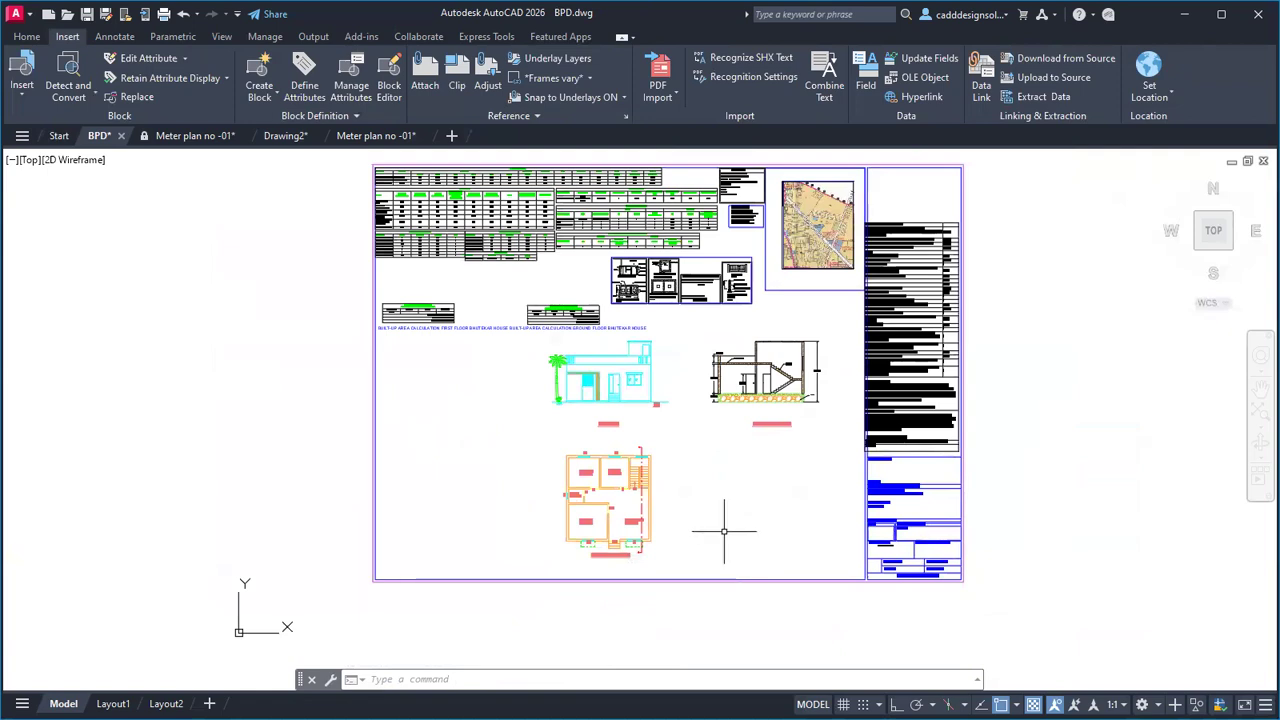
scroll(716, 470, "down", 2)
mouse_move(716, 469)
middle_mouse_down()
mouse_move(673, 509)
mouse_move(563, 505)
mouse_move(659, 516)
middle_mouse_up()
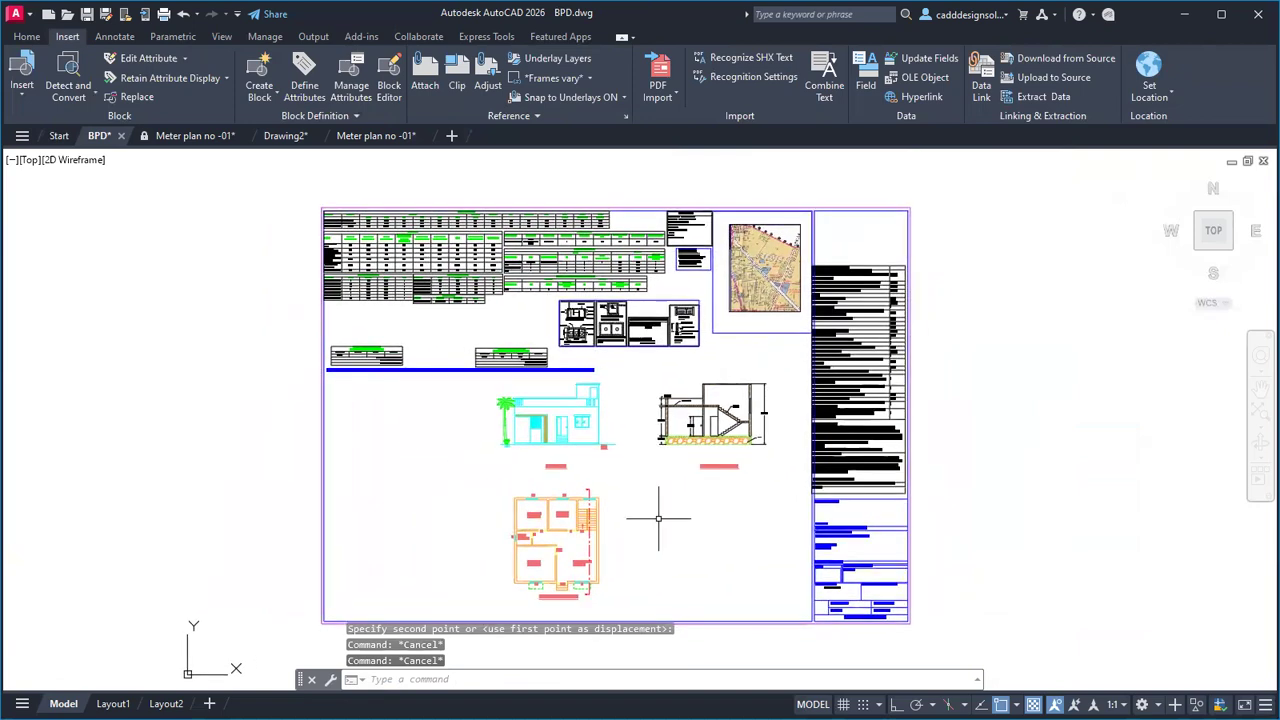
scroll(533, 390, "up", 1)
middle_click(674, 499)
middle_click(674, 499)
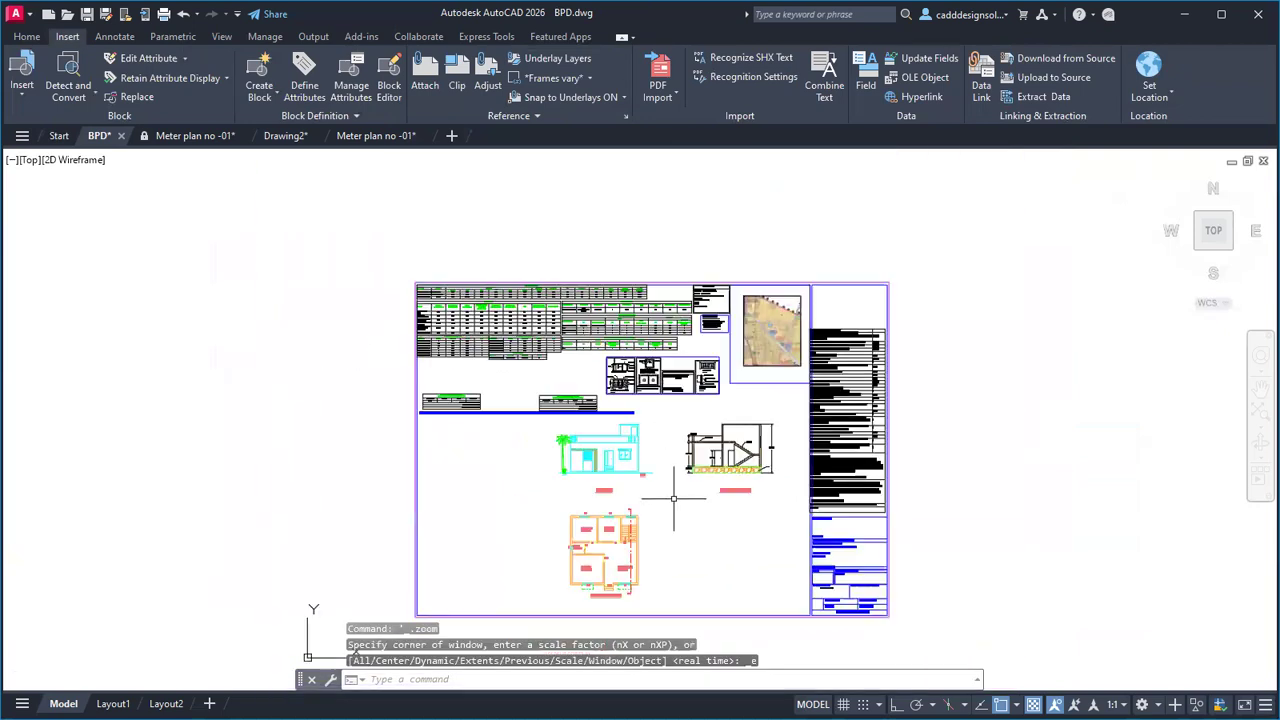
middle_click_drag(678, 507, 694, 477)
scroll(637, 570, "up", 6)
scroll(774, 508, "down", 7)
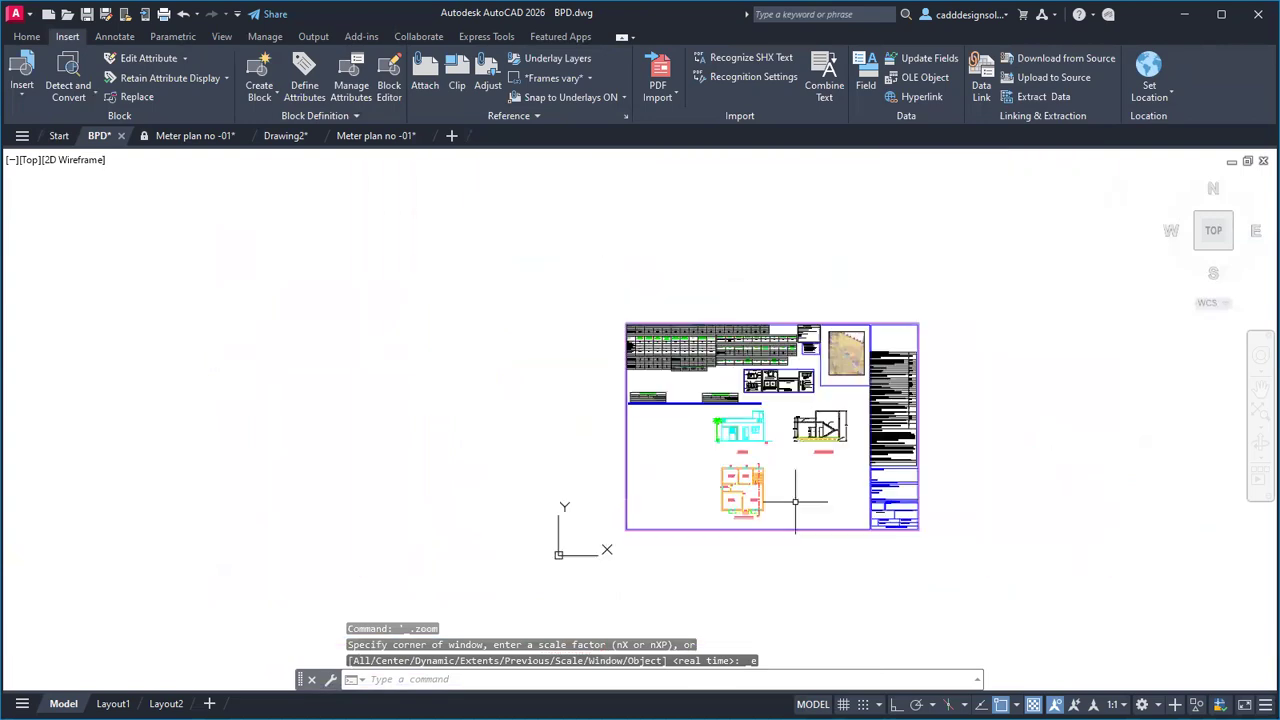
middle_click_drag(818, 488, 759, 512)
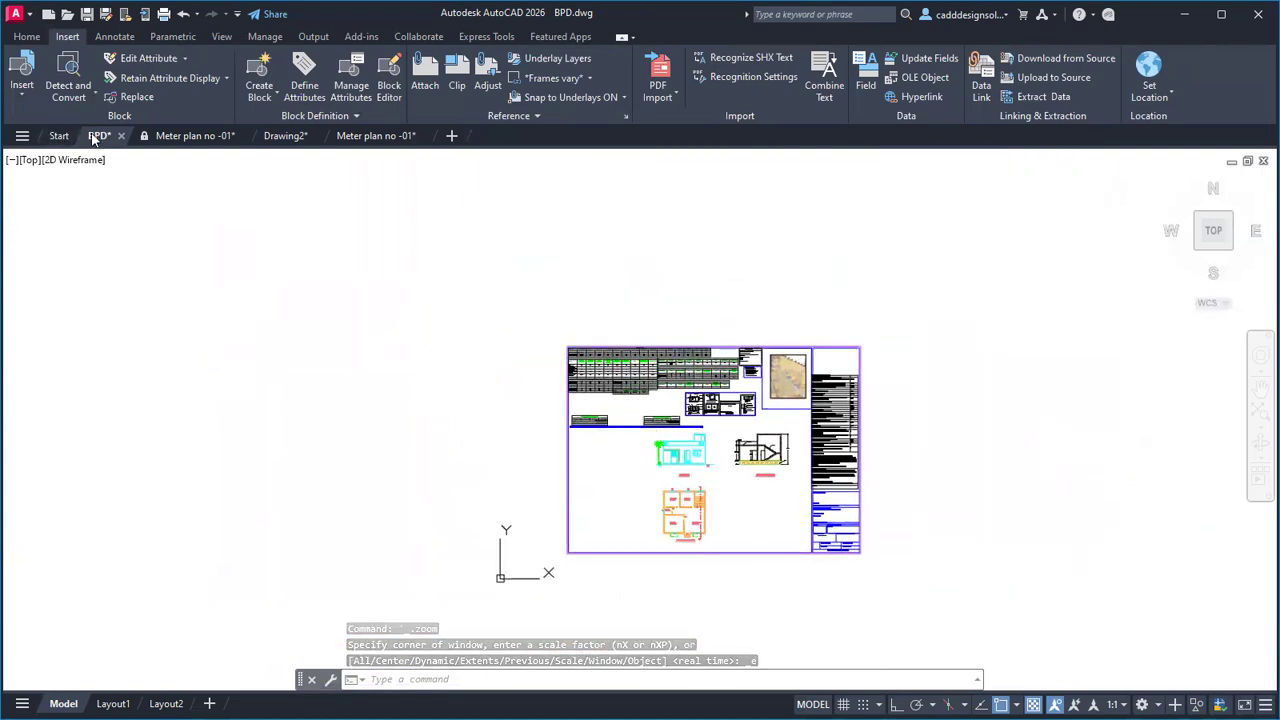
scroll(714, 486, "up", 2)
middle_click_drag(761, 502, 732, 507)
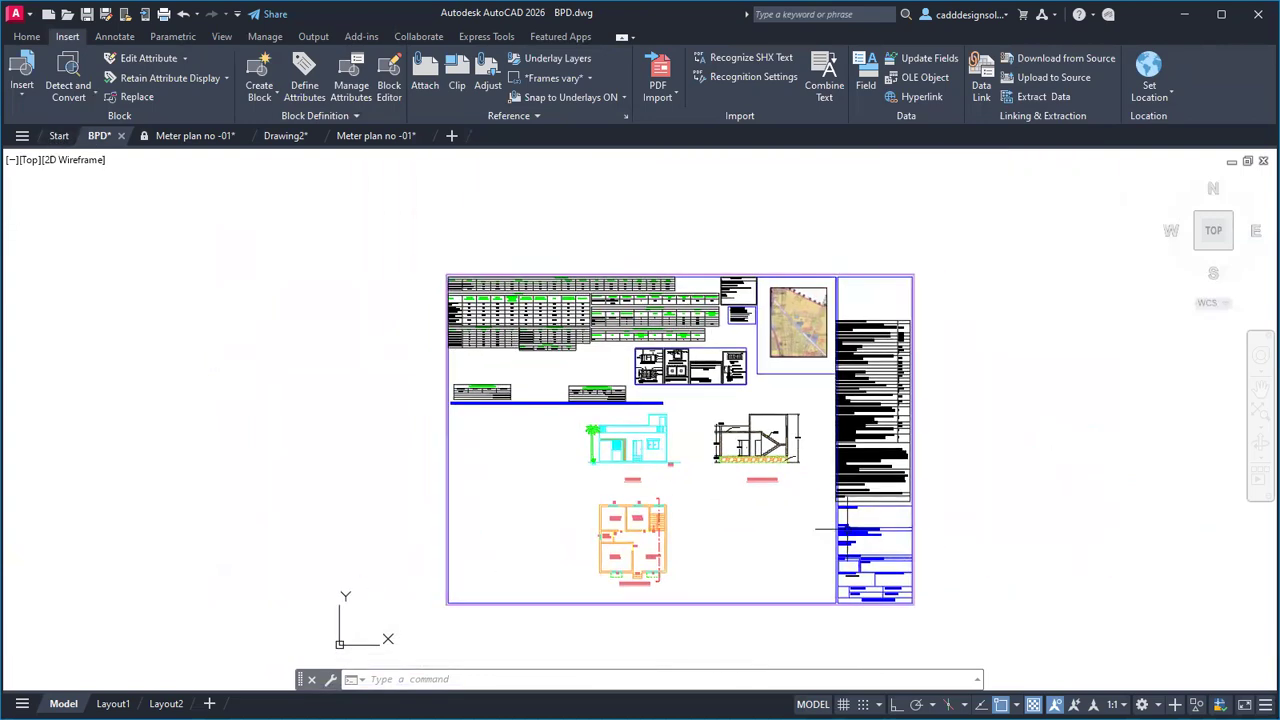
Step: Save the sheet as a new drawing in the Auto CAD raw folder, named SUBMISSION DRAWING followed by the client's name
left_click(16, 16)
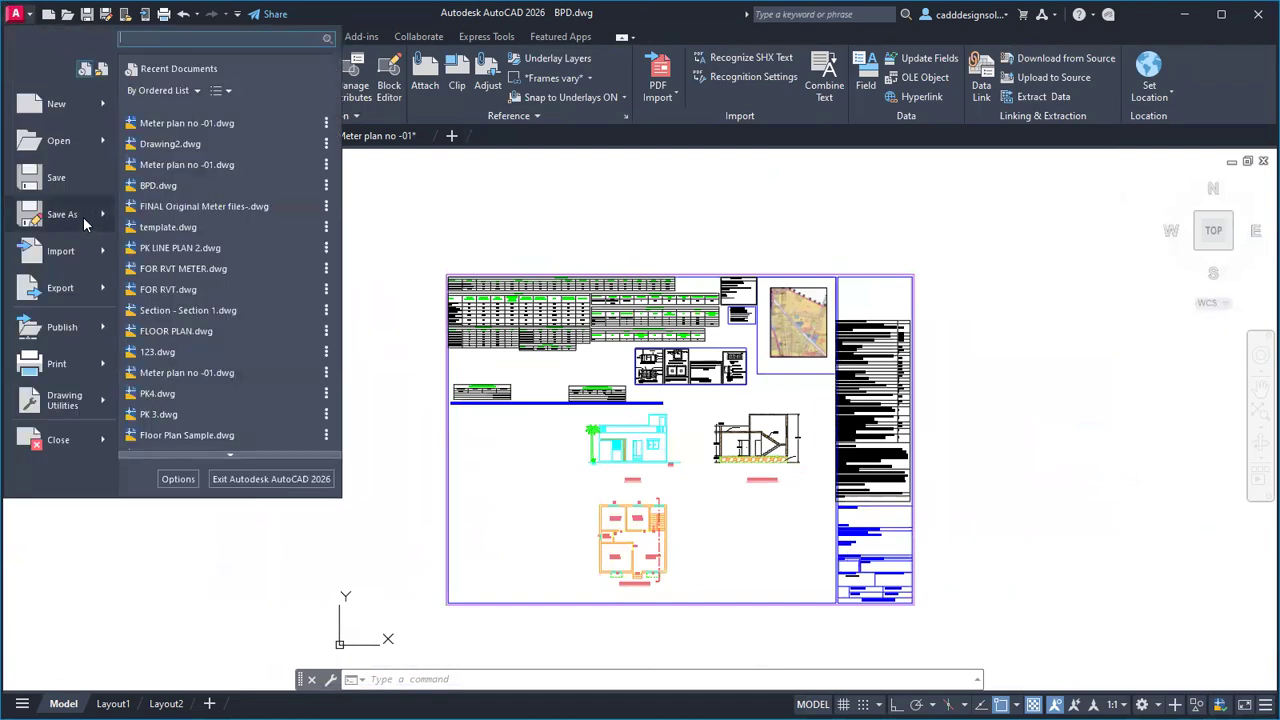
left_click(77, 216)
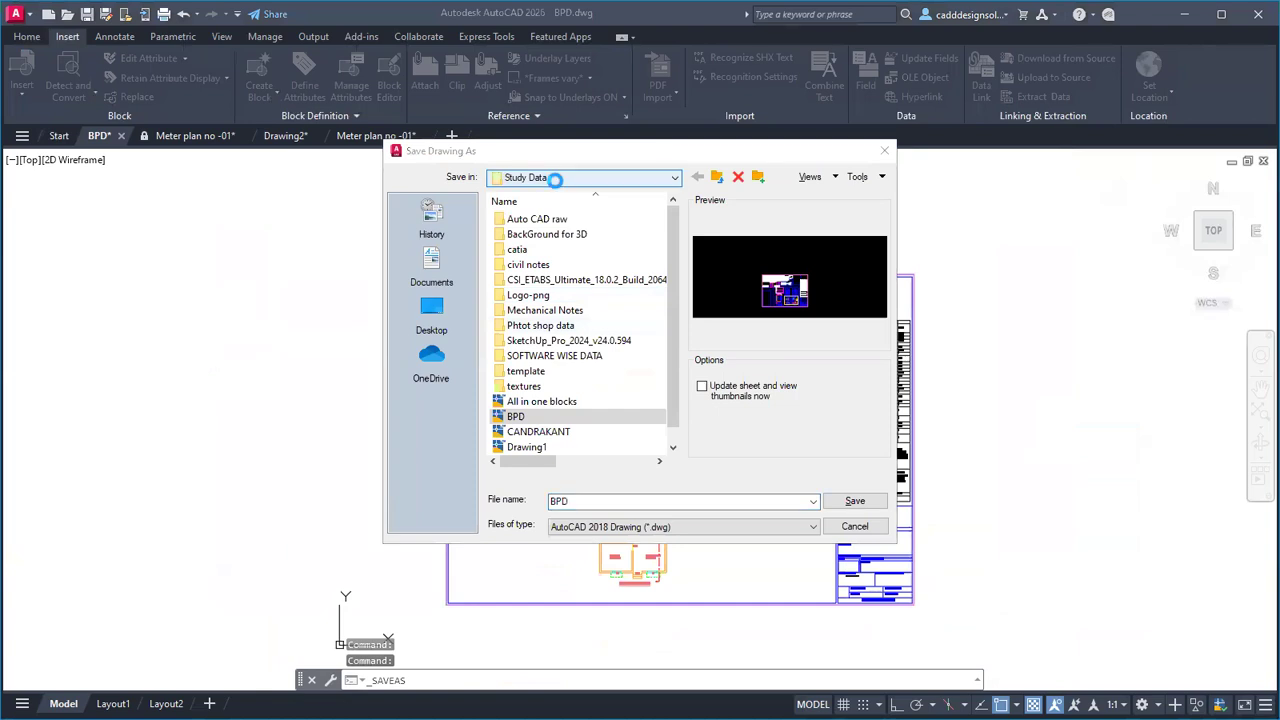
left_click(554, 177)
left_click(563, 247)
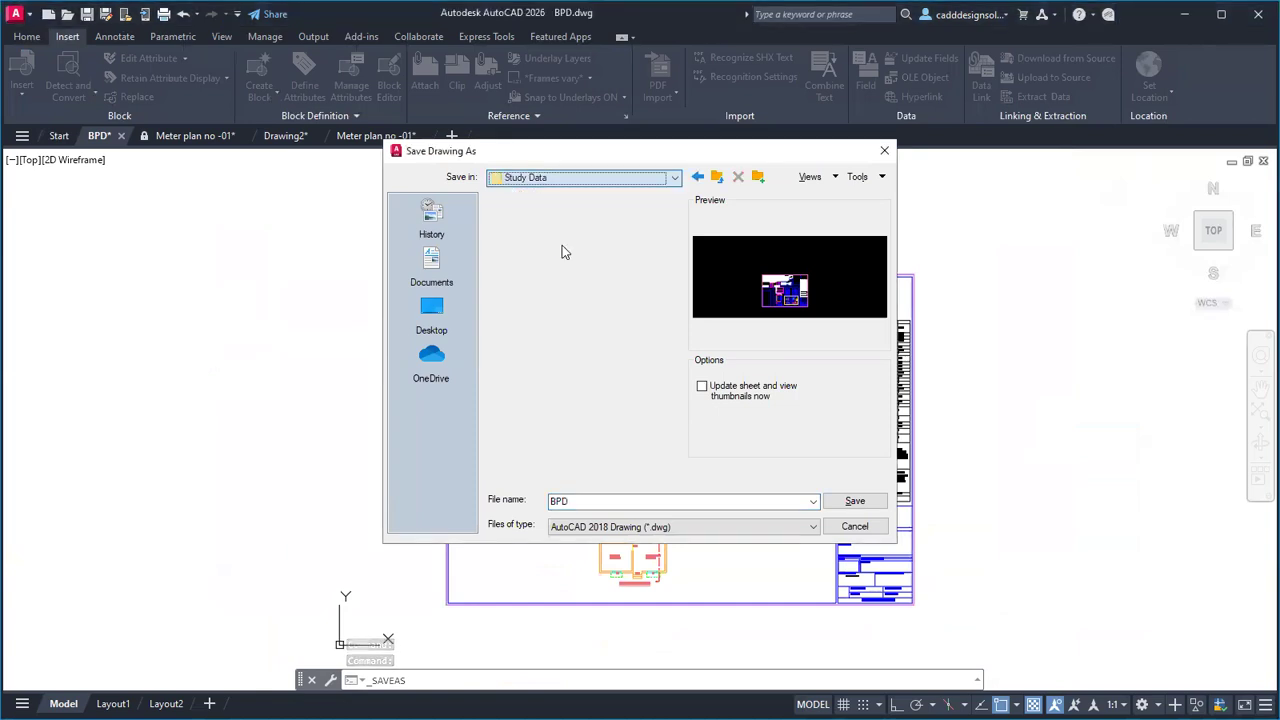
double_click(540, 219)
double_click(567, 500)
type("SUBMISSION DRA")
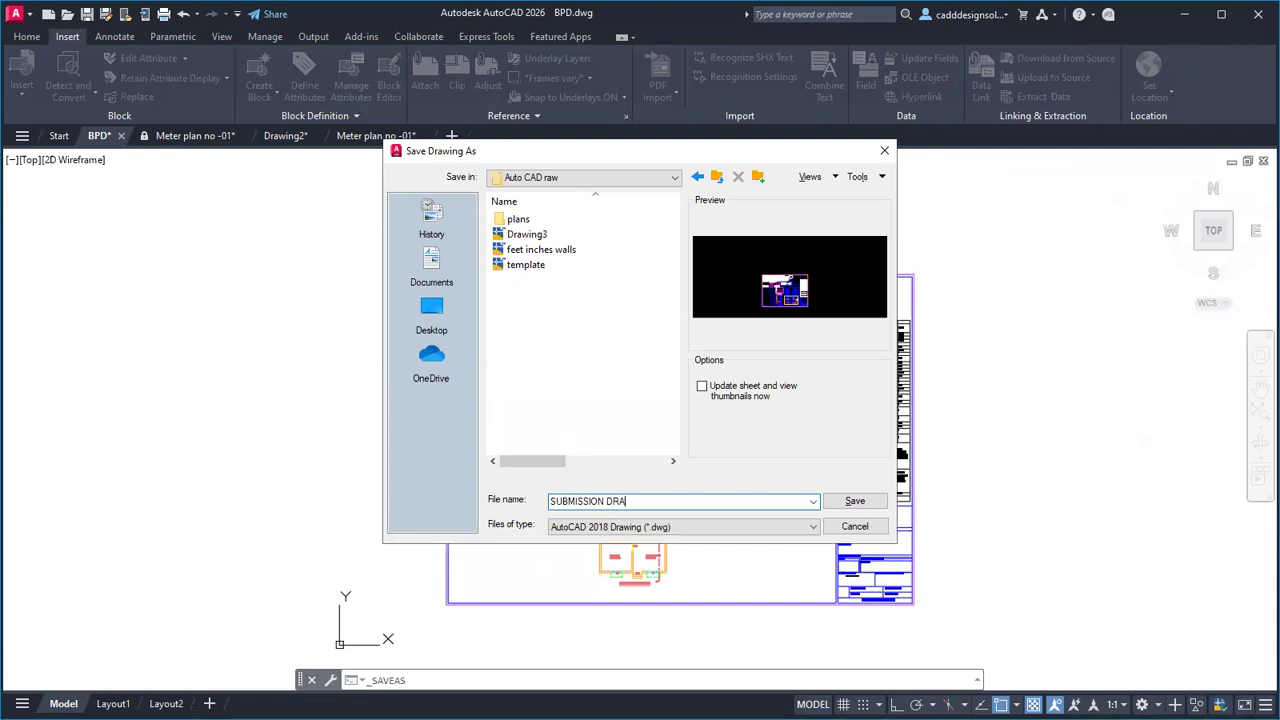
key("BackSpace")
key("BackSpace")
key("BackSpace")
type("DRAWING - MANE SIR")
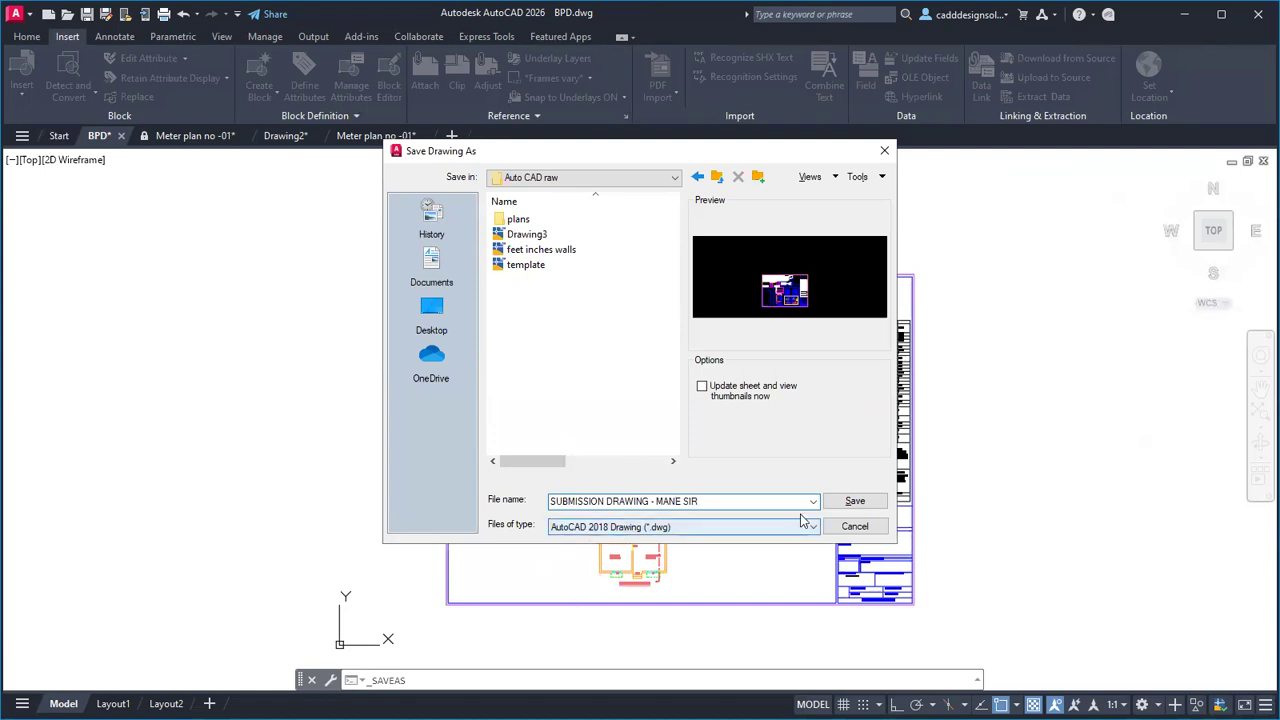
left_click(853, 501)
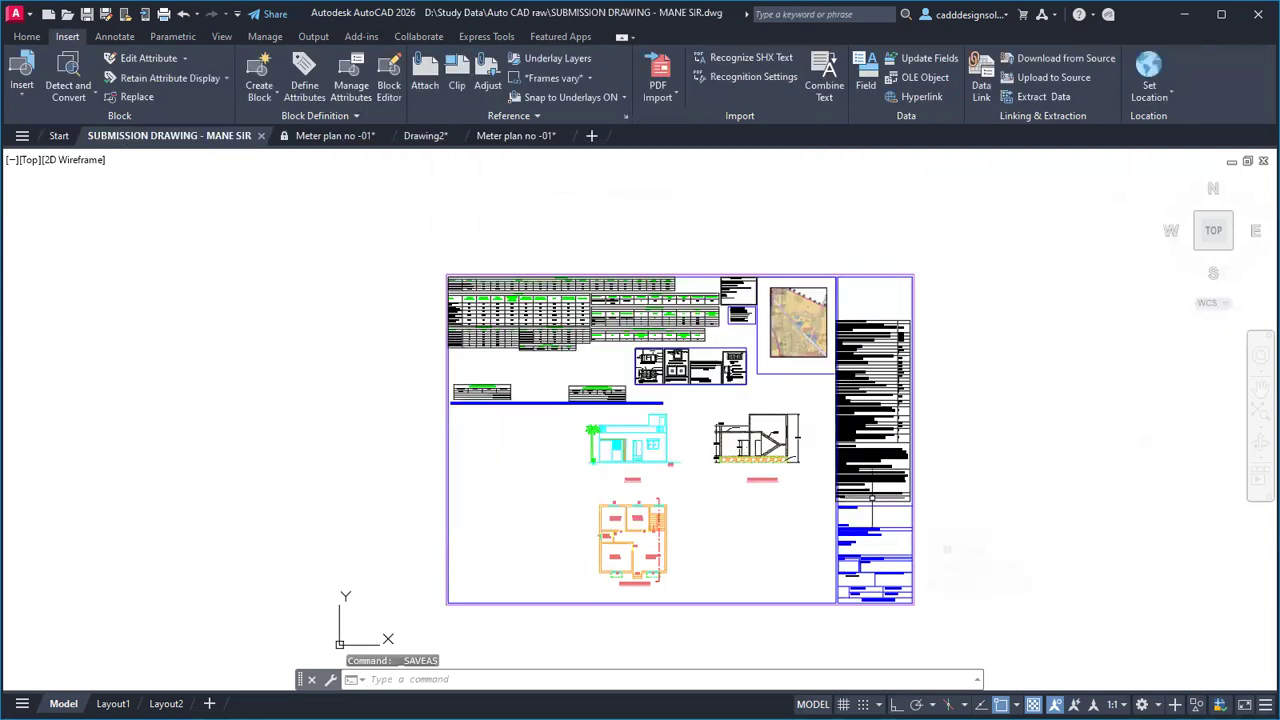
Step: Examine the saved submission sheet and compare it with the drawings in the read-only Meter plan no -01
mouse_move(732, 514)
middle_mouse_down()
mouse_move(763, 500)
mouse_move(749, 500)
middle_mouse_up()
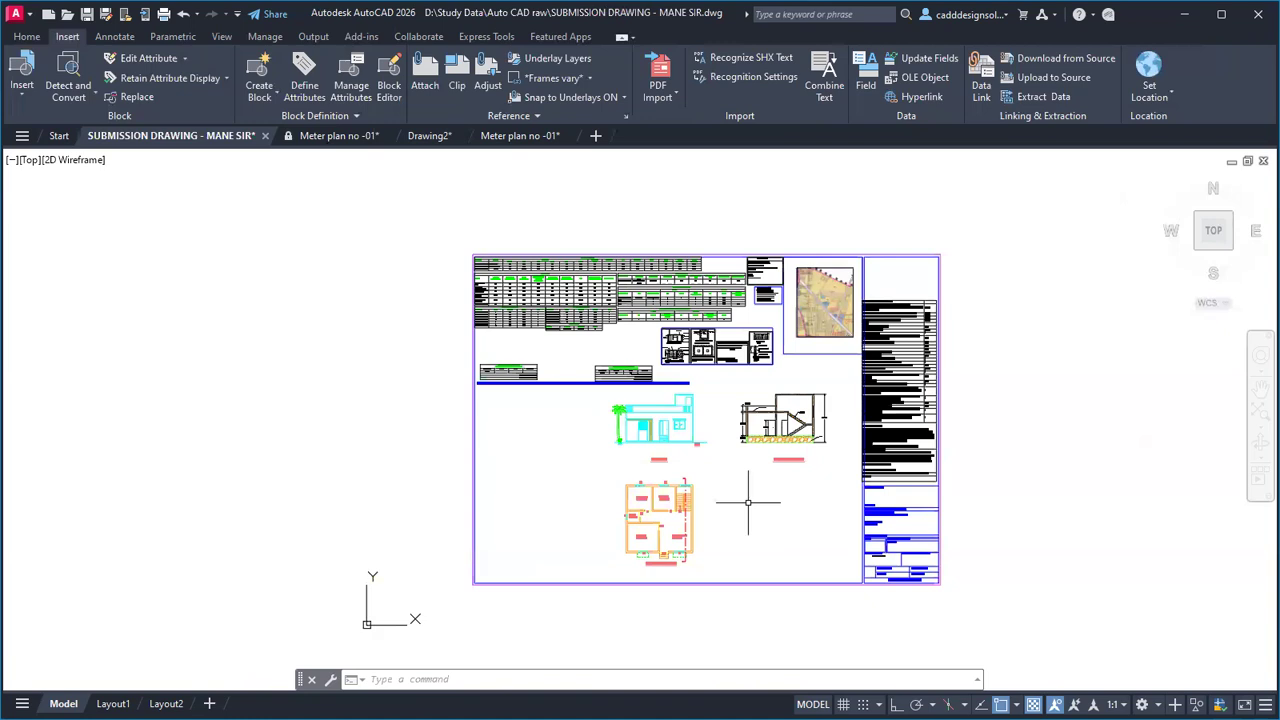
scroll(706, 515, "up", 3)
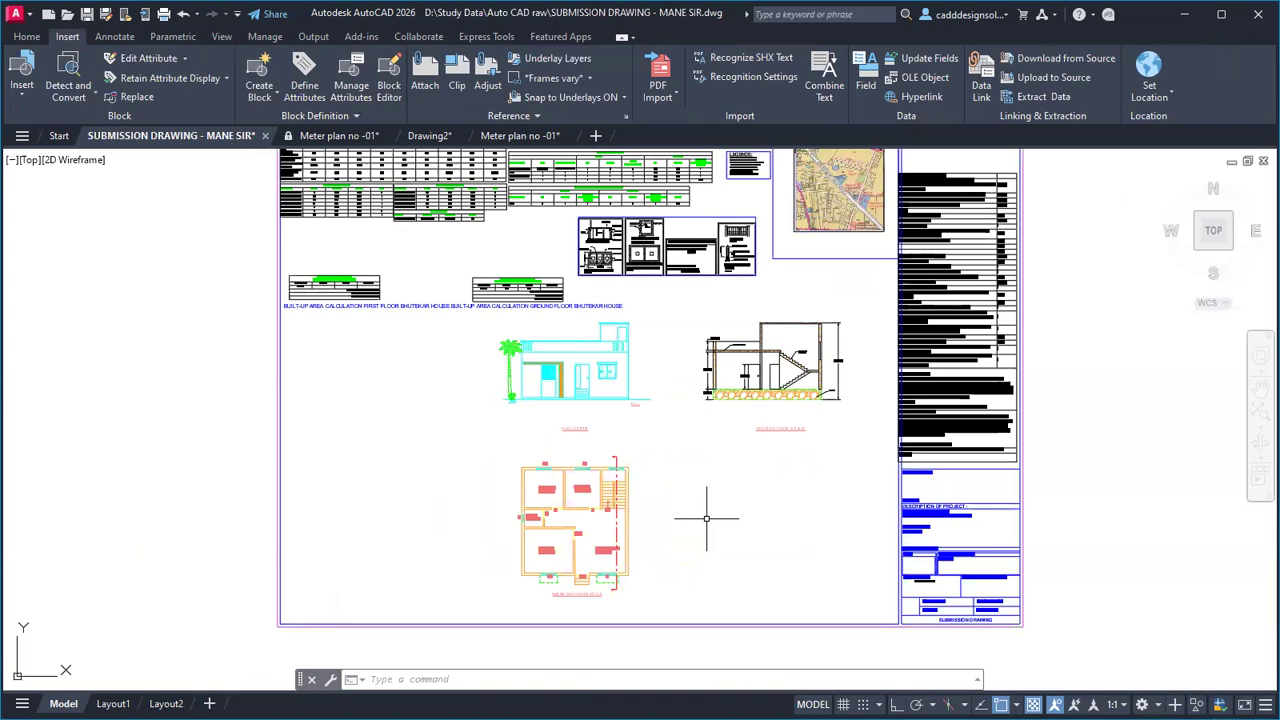
scroll(706, 515, "down", 3)
scroll(700, 505, "up", 2)
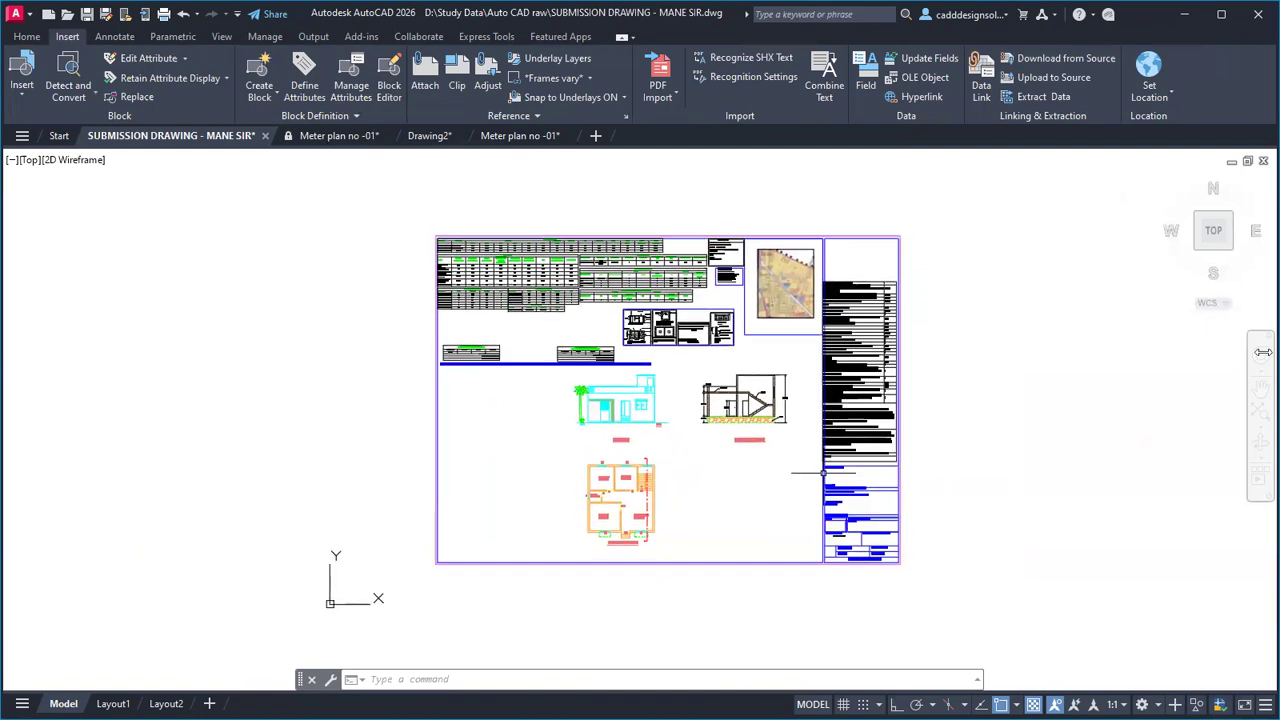
left_click(338, 136)
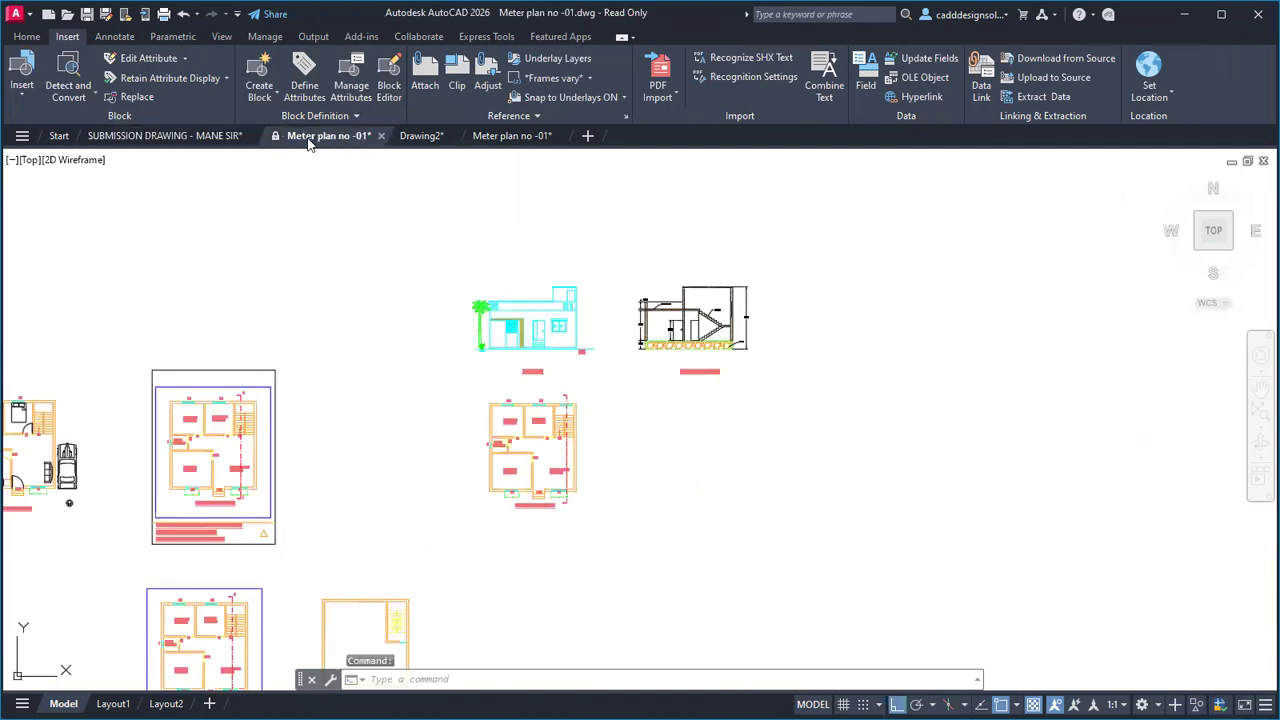
left_click(212, 137)
scroll(685, 430, "down", 2)
mouse_move(686, 437)
middle_mouse_down()
mouse_move(760, 435)
mouse_move(706, 479)
middle_mouse_up()
scroll(760, 435, "up", 2)
key("Escape")
key("Escape")
key("Escape")
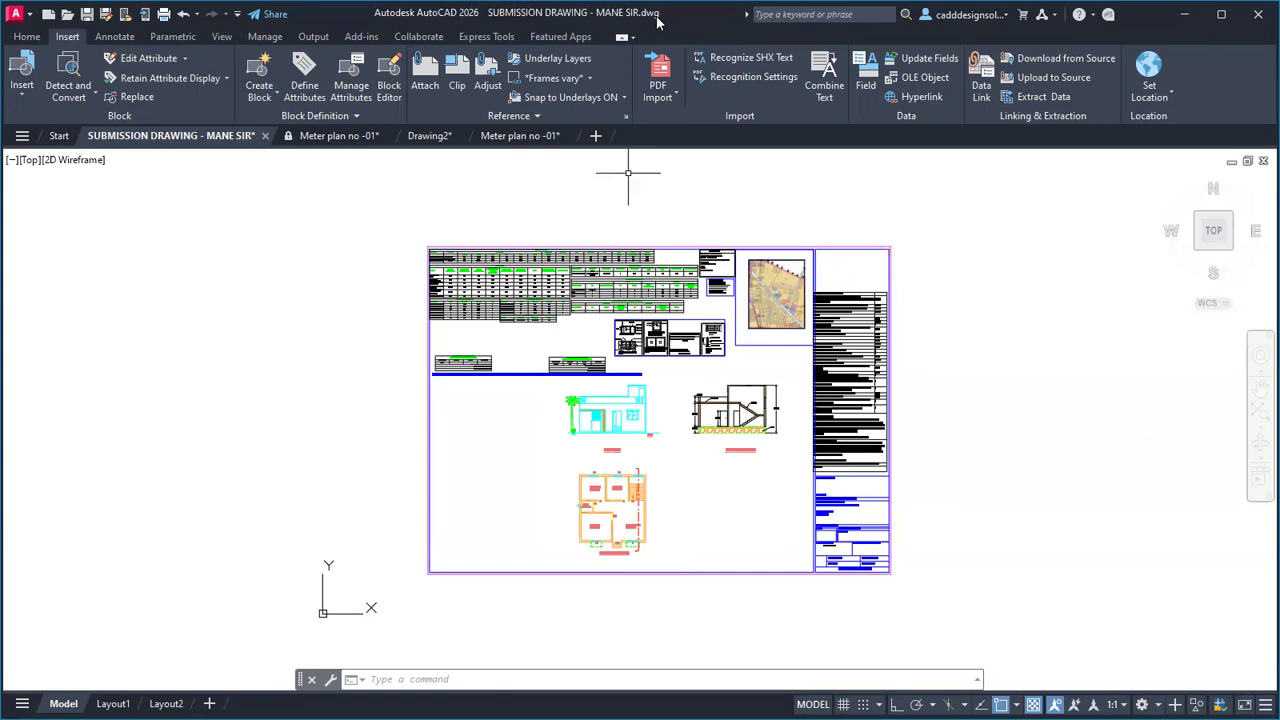
Step: Start a single-sheet plot of the submission drawing and set the plotter to DWG To PDF.pc3
middle_click_drag(711, 507, 698, 511)
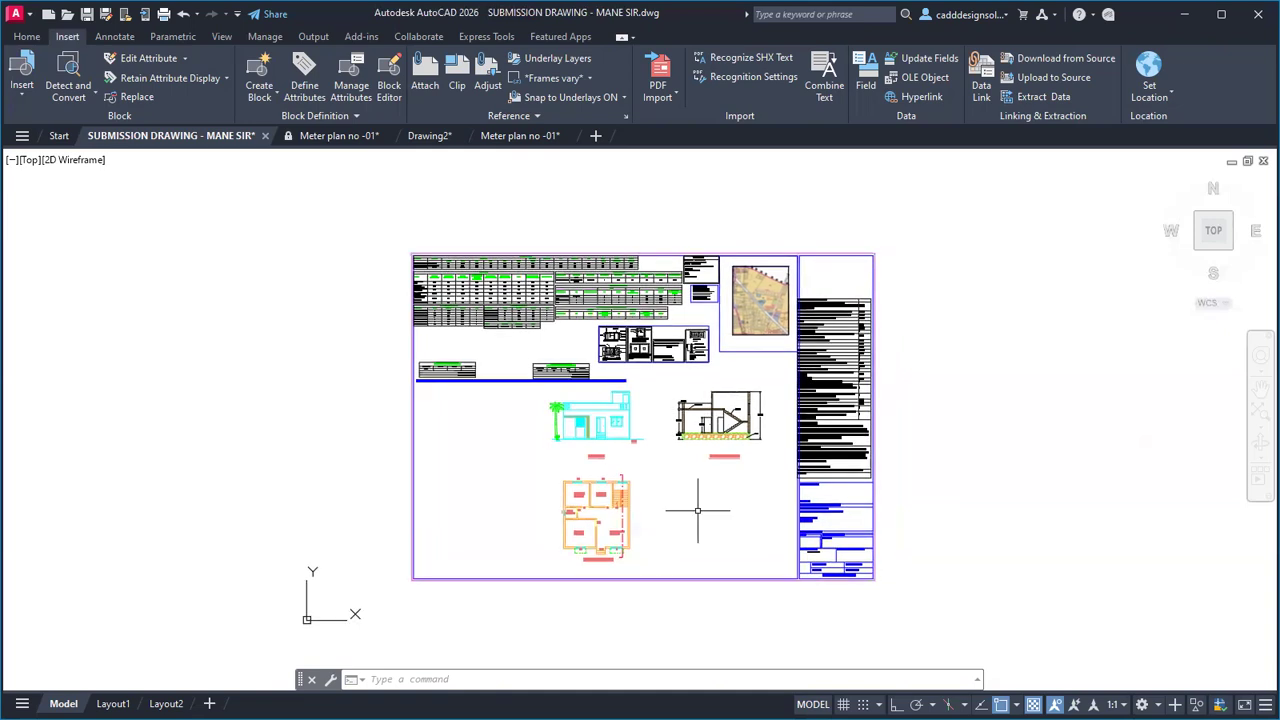
key("Escape")
key("Escape")
key("Escape")
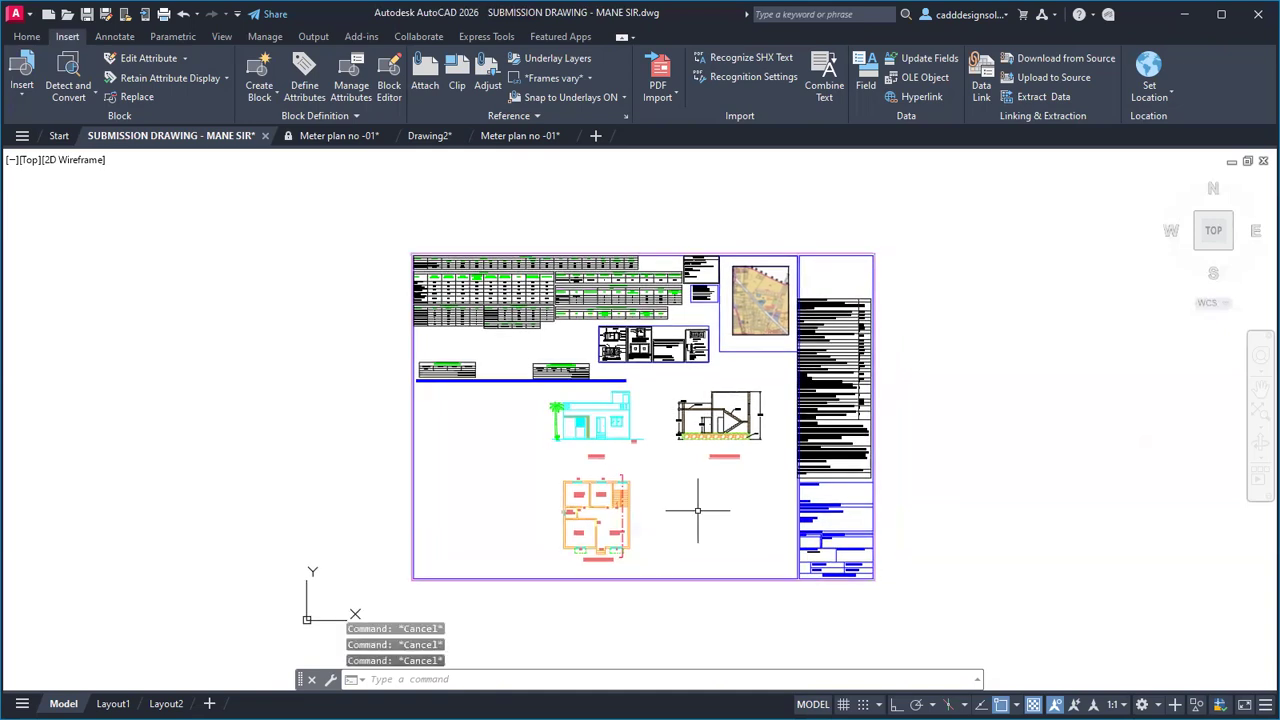
key("ctrl+p")
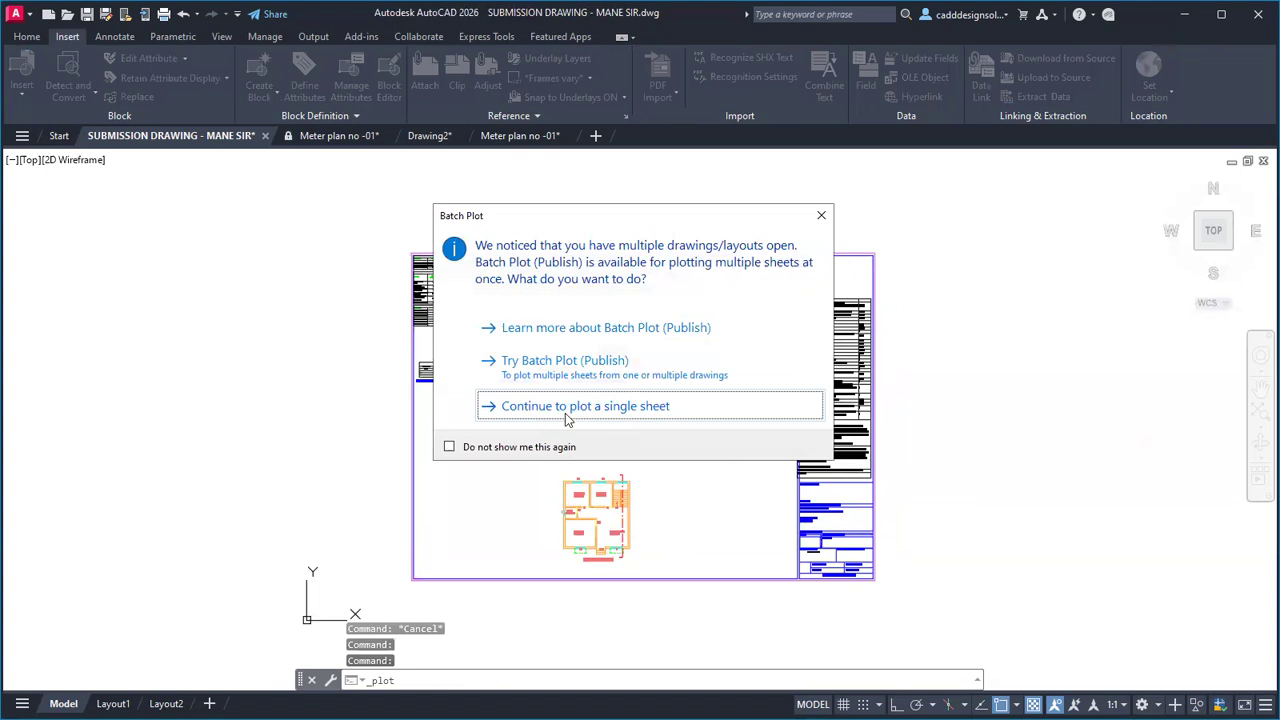
left_click(597, 418)
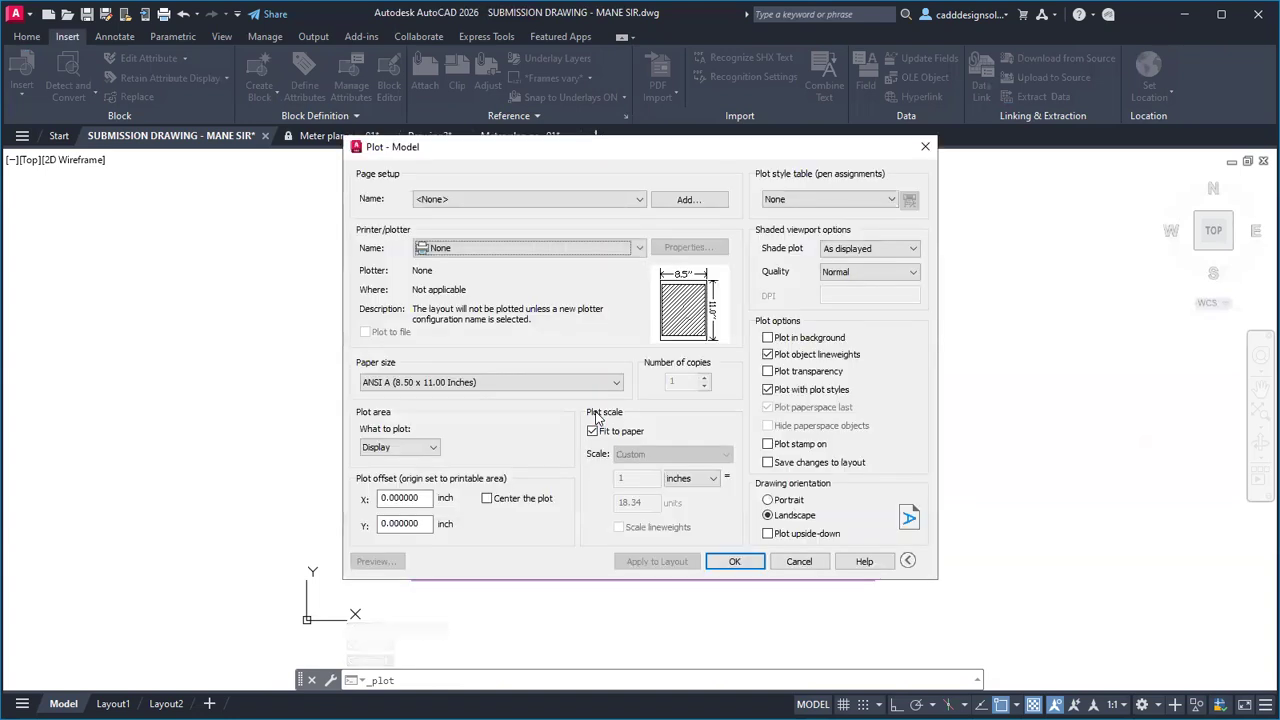
left_click(455, 257)
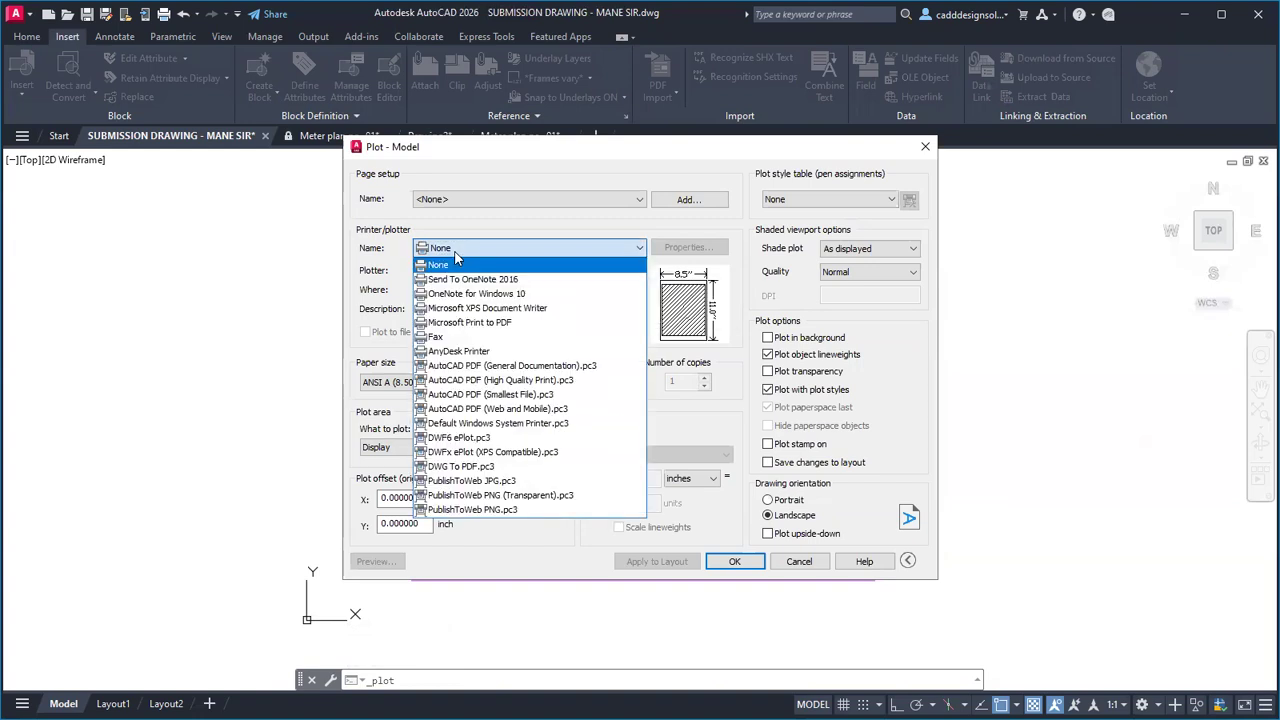
left_click(489, 468)
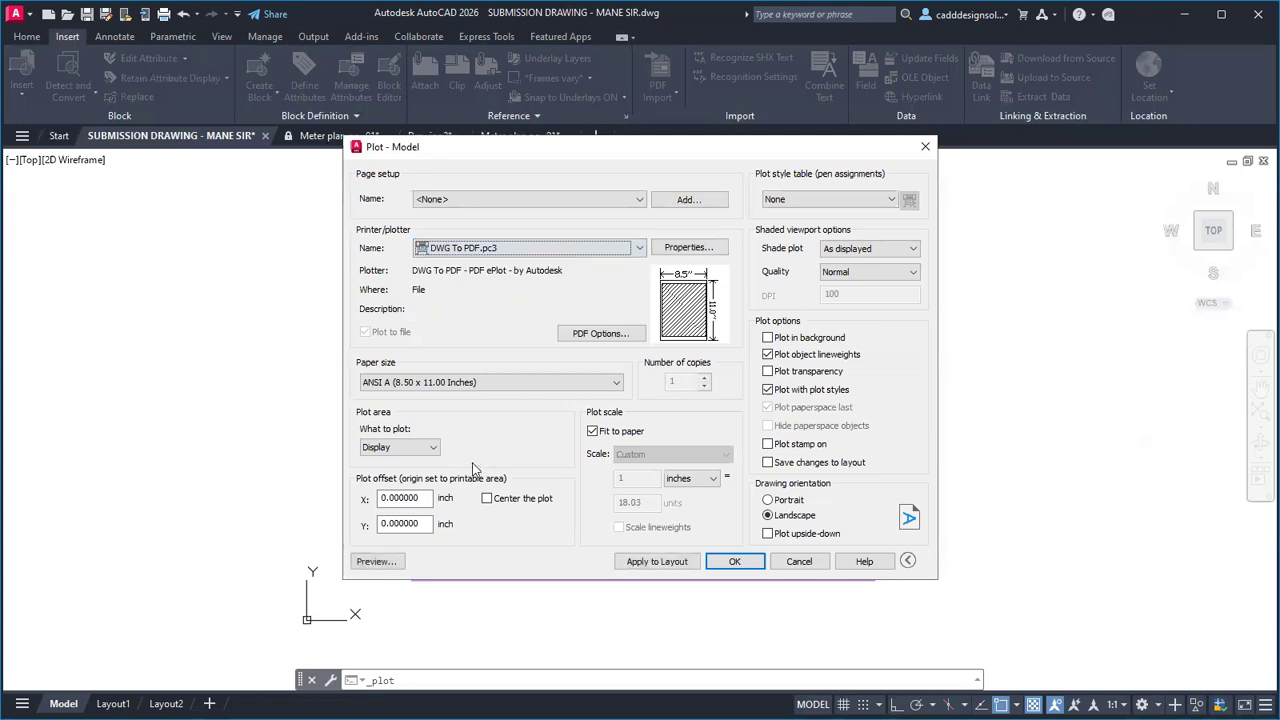
Step: Set the paper size to ISO A3 (420.00 x 297.00 MM) and preview the plot of the current display
left_click(409, 384)
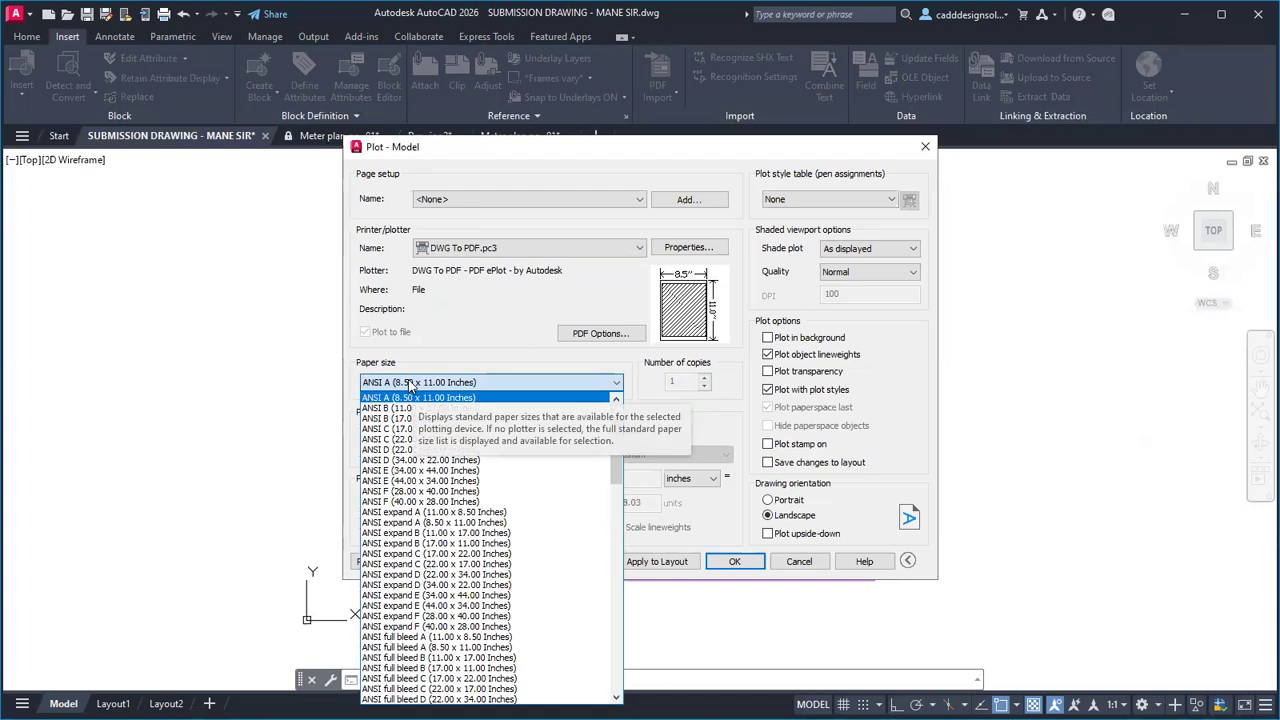
left_click_drag(621, 472, 622, 630)
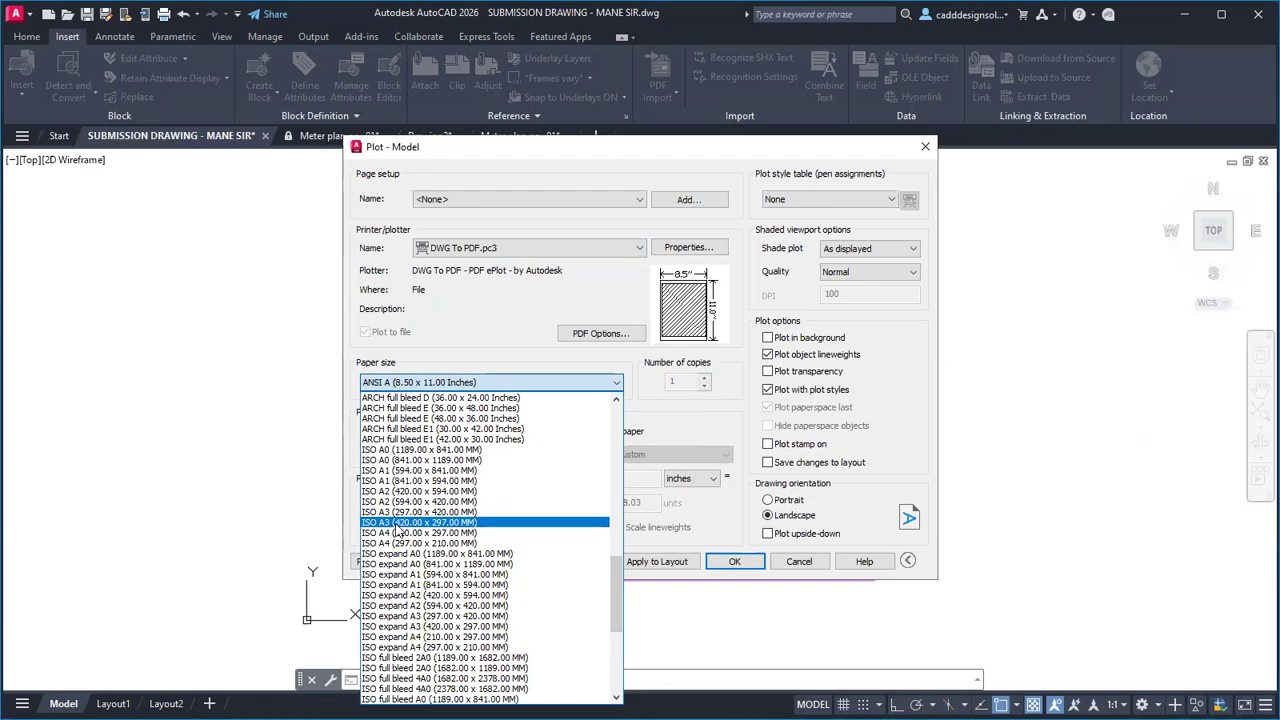
left_click(396, 522)
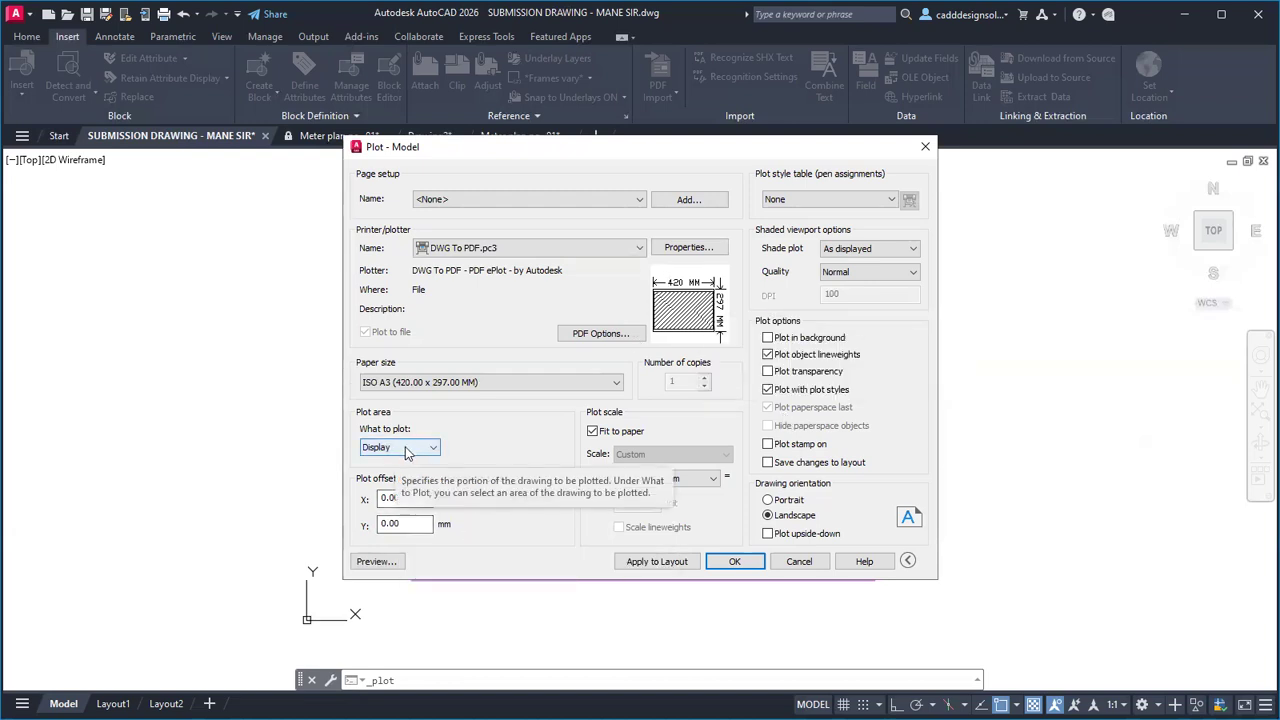
left_click(396, 563)
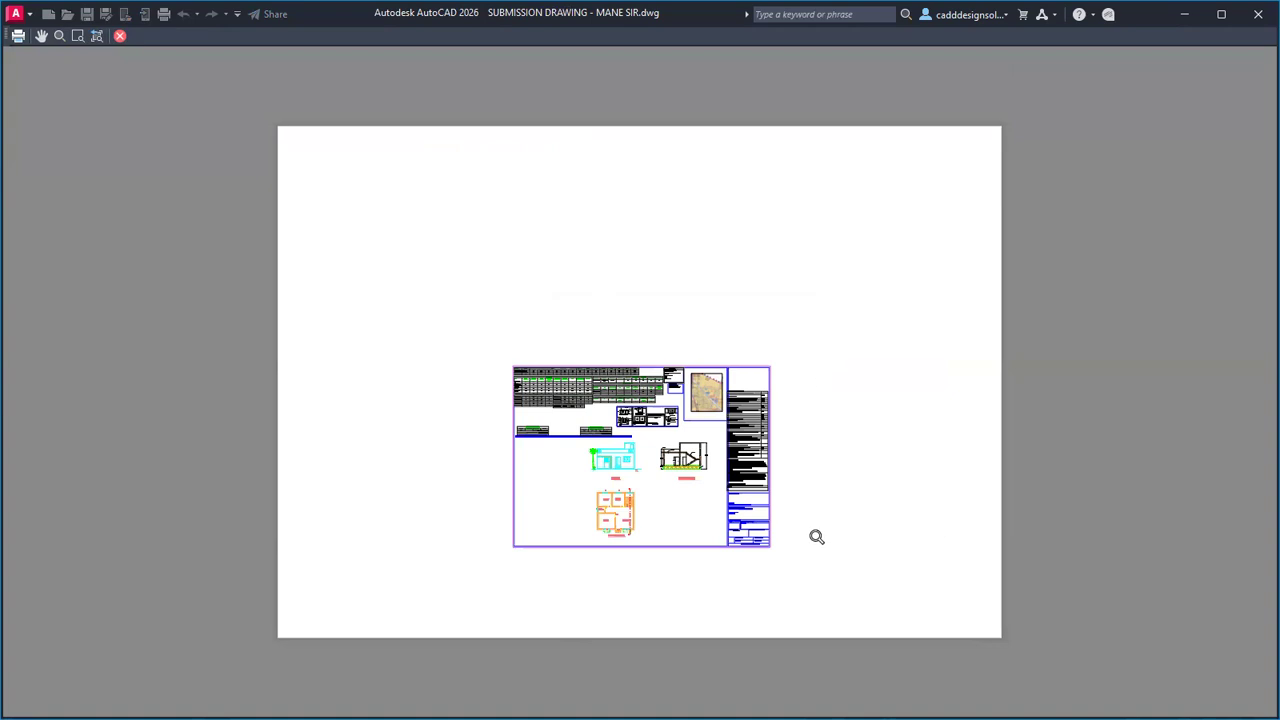
left_click(119, 37)
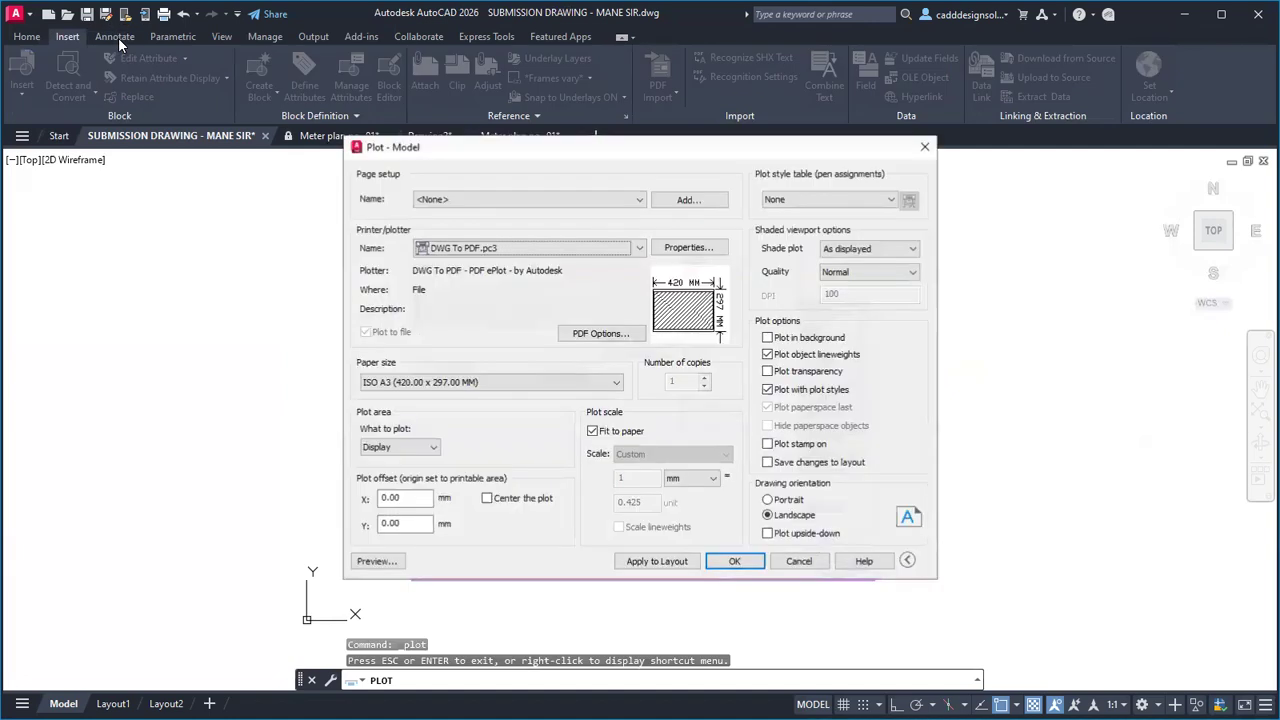
Step: Set the plot area to a window spanning opposite corners of the sheet's outer border
left_click(405, 452)
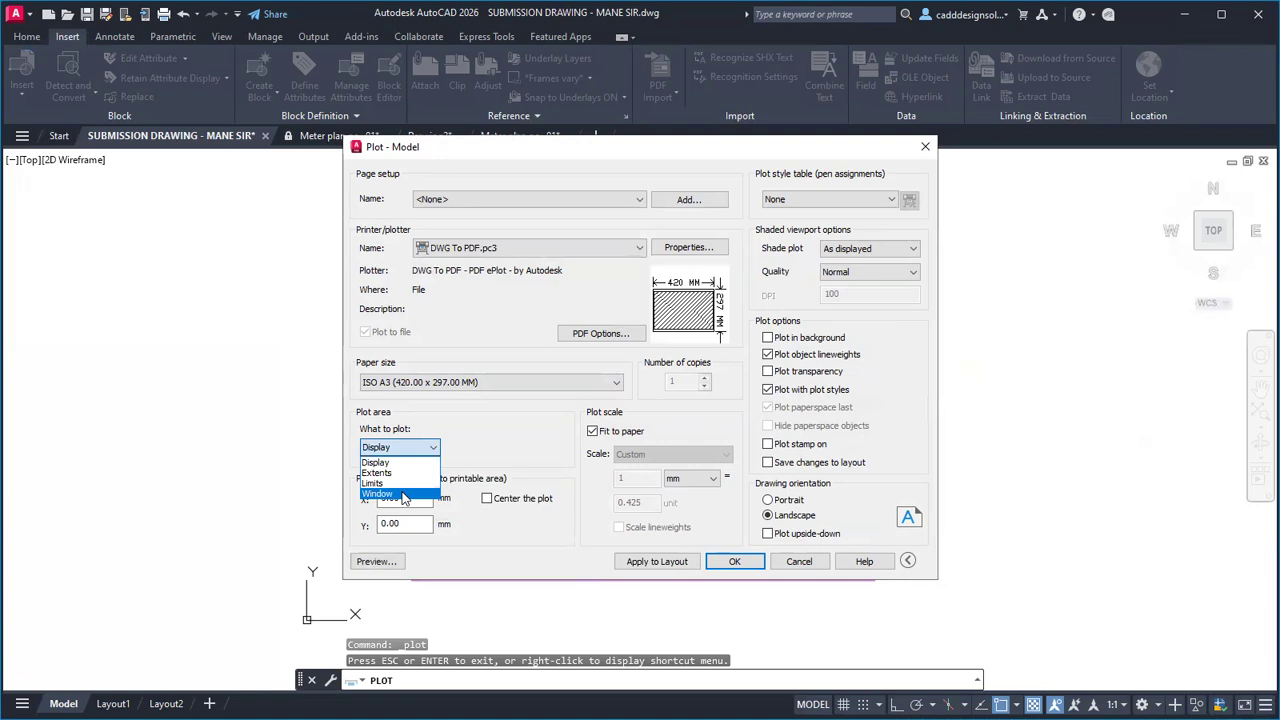
left_click(403, 495)
scroll(408, 584, "up", 4)
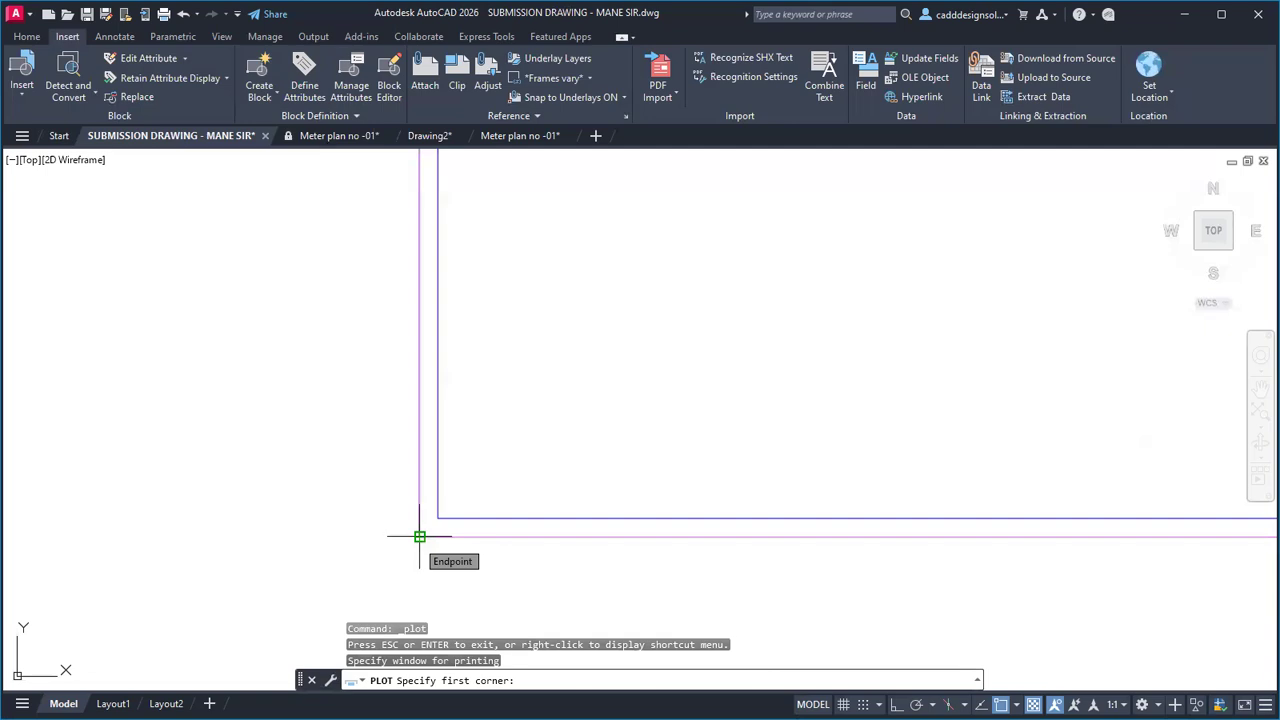
left_click(419, 537)
scroll(420, 540, "down", 5)
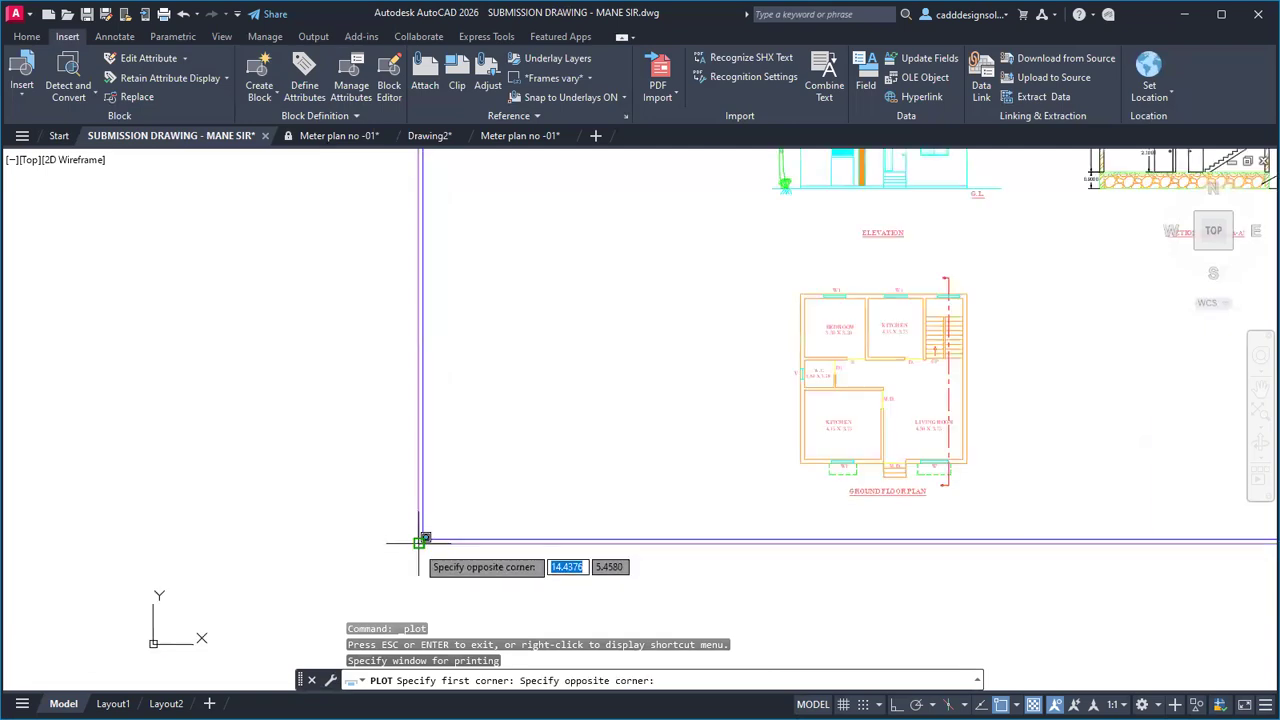
scroll(690, 335, "up", 8)
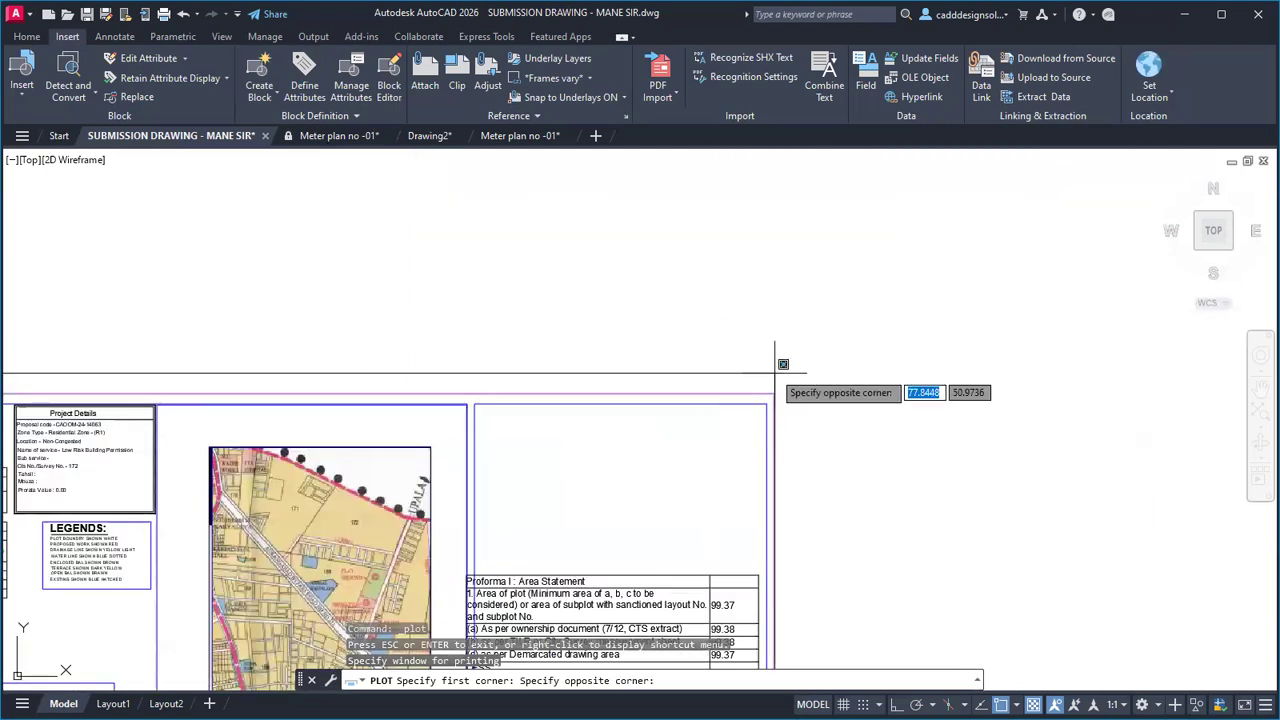
left_click(775, 392)
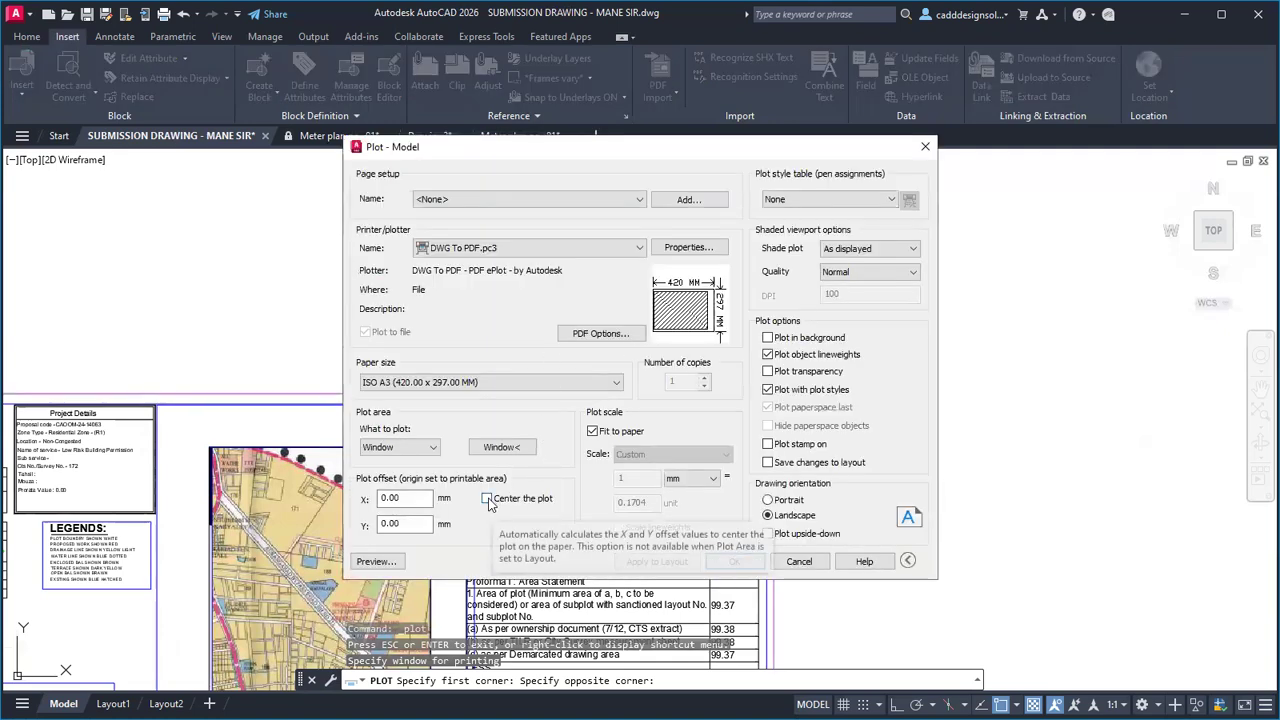
Step: Center the plot on the paper, check it in the preview and start plotting to PDF
left_click(488, 499)
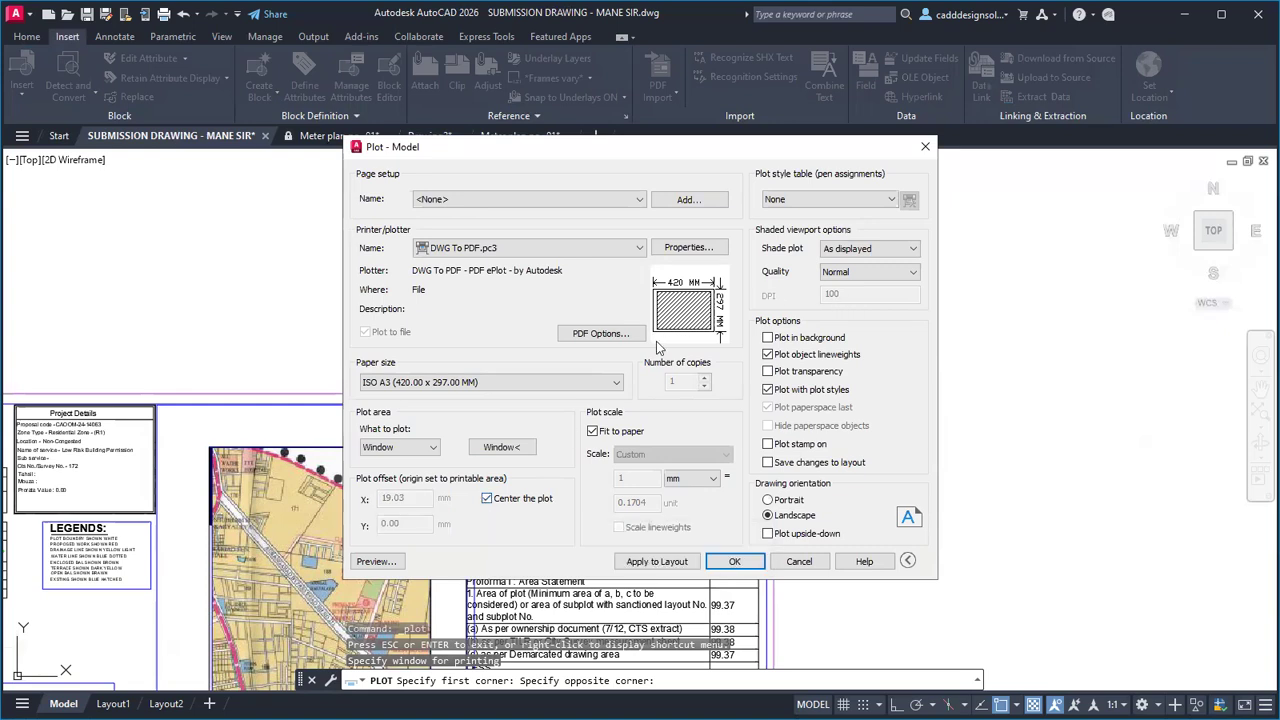
left_click(373, 562)
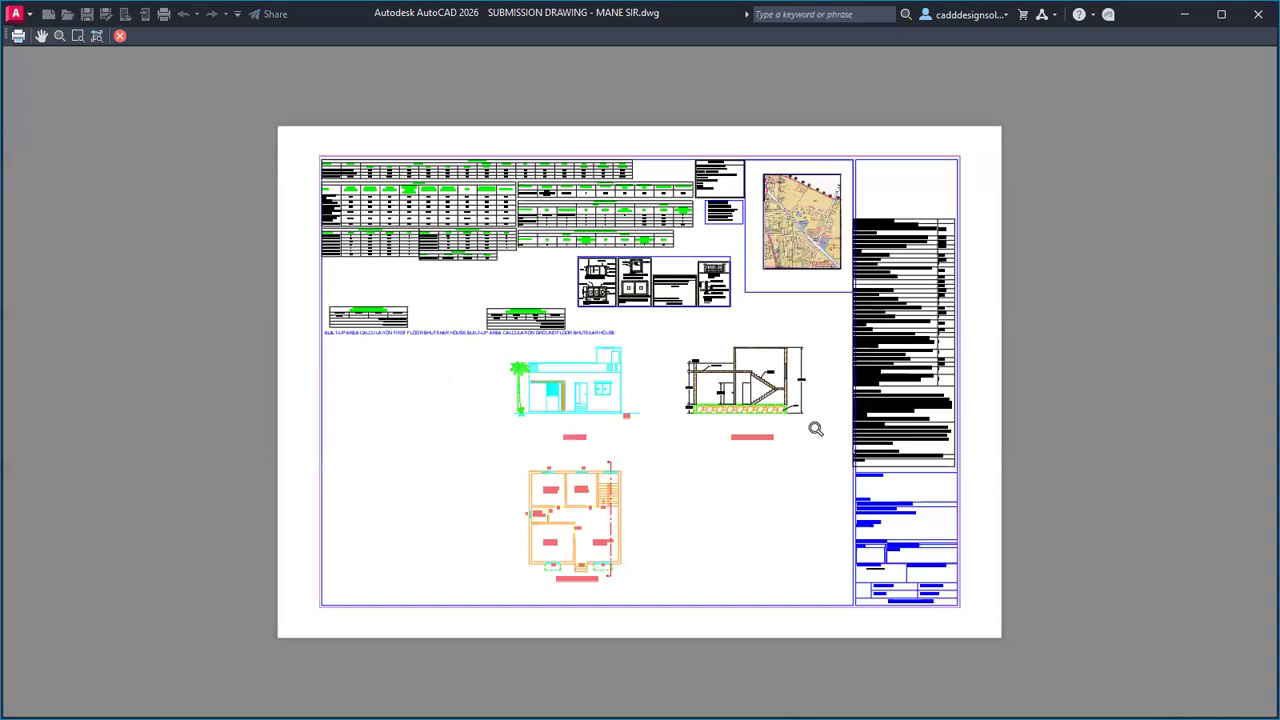
left_click(17, 37)
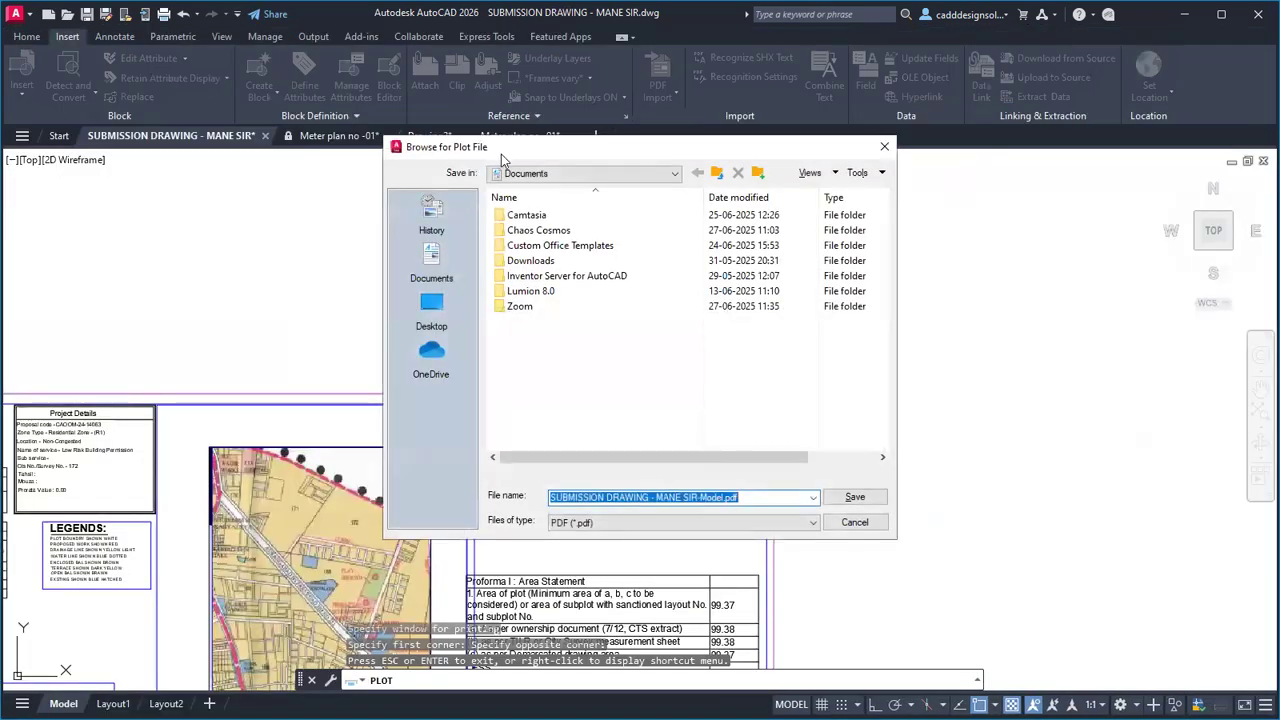
Step: Save the PDF under its suggested name in Study Data > Auto CAD raw on drive D:, and close the opened PDF
left_click(520, 174)
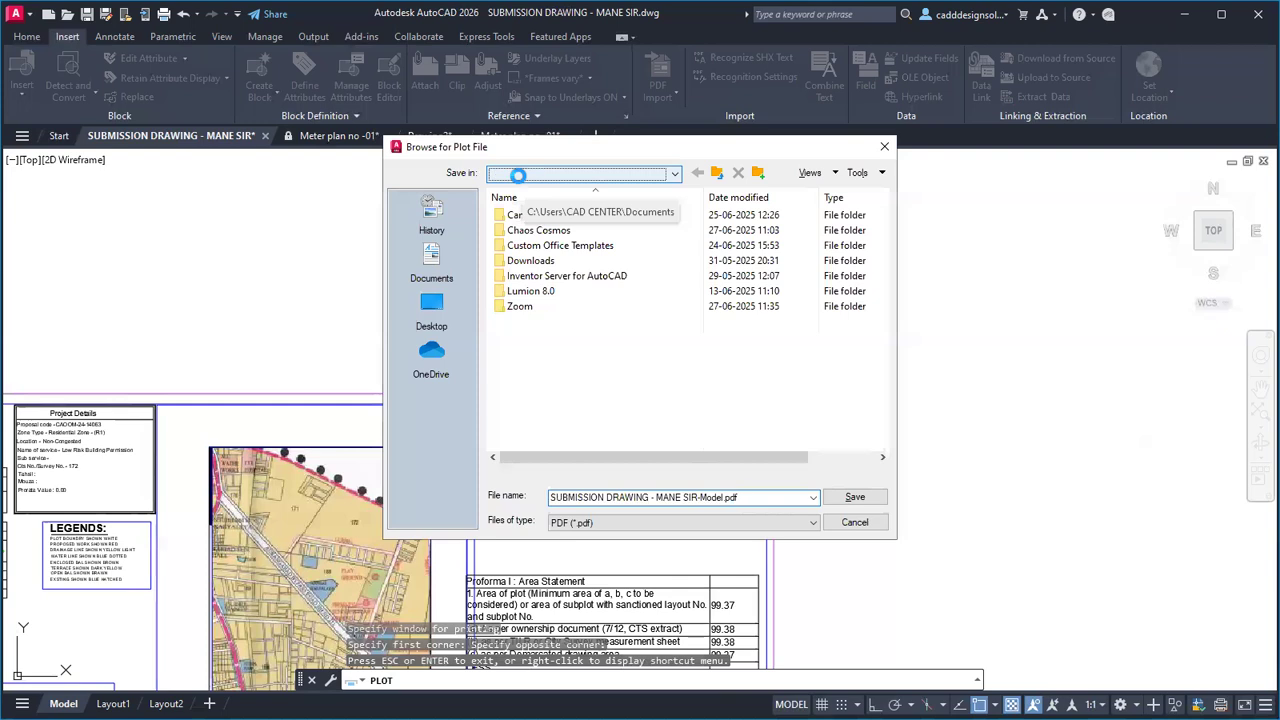
left_click(544, 286)
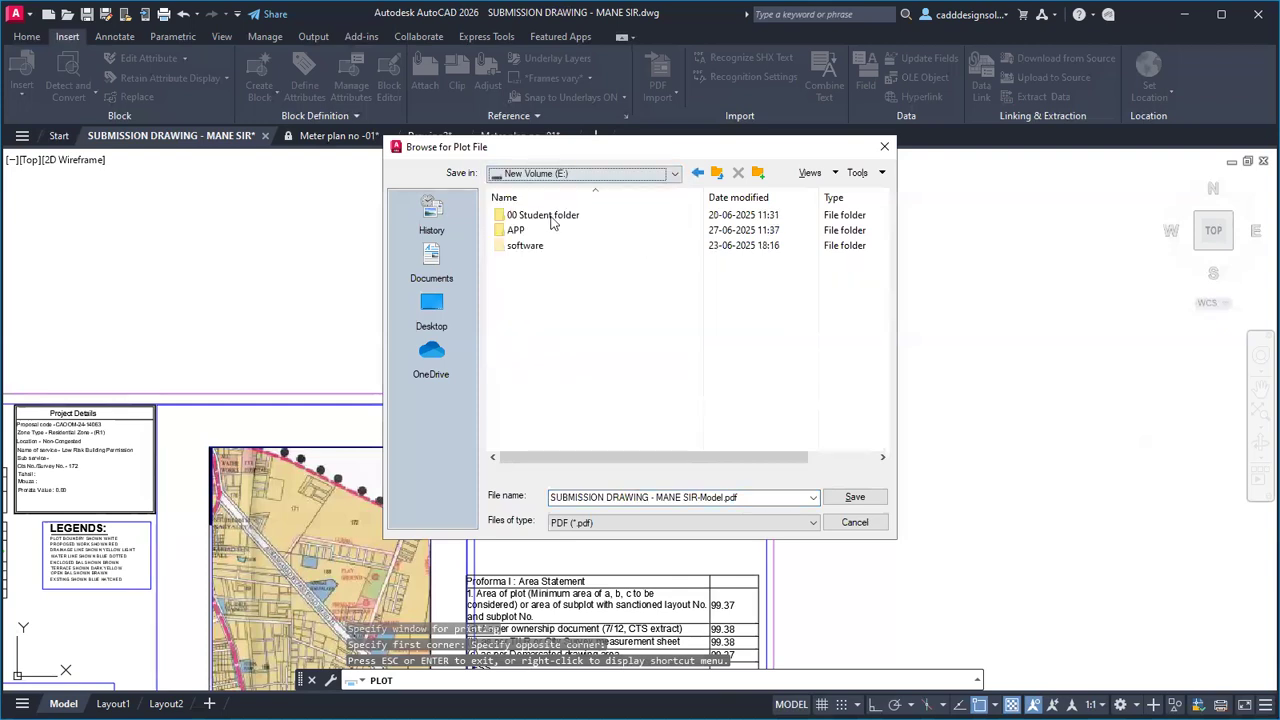
left_click(565, 177)
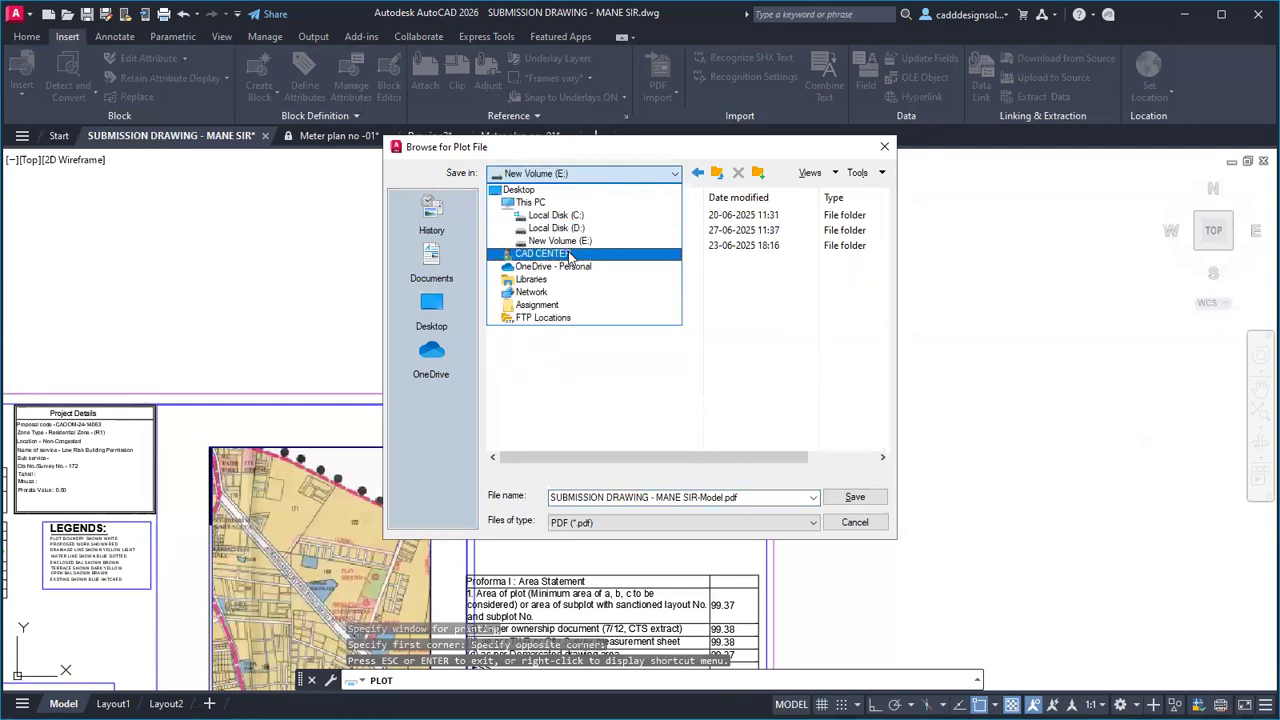
left_click(566, 229)
left_click(586, 174)
left_click(586, 174)
left_click(560, 175)
left_click(560, 175)
scroll(568, 365, "down", 3)
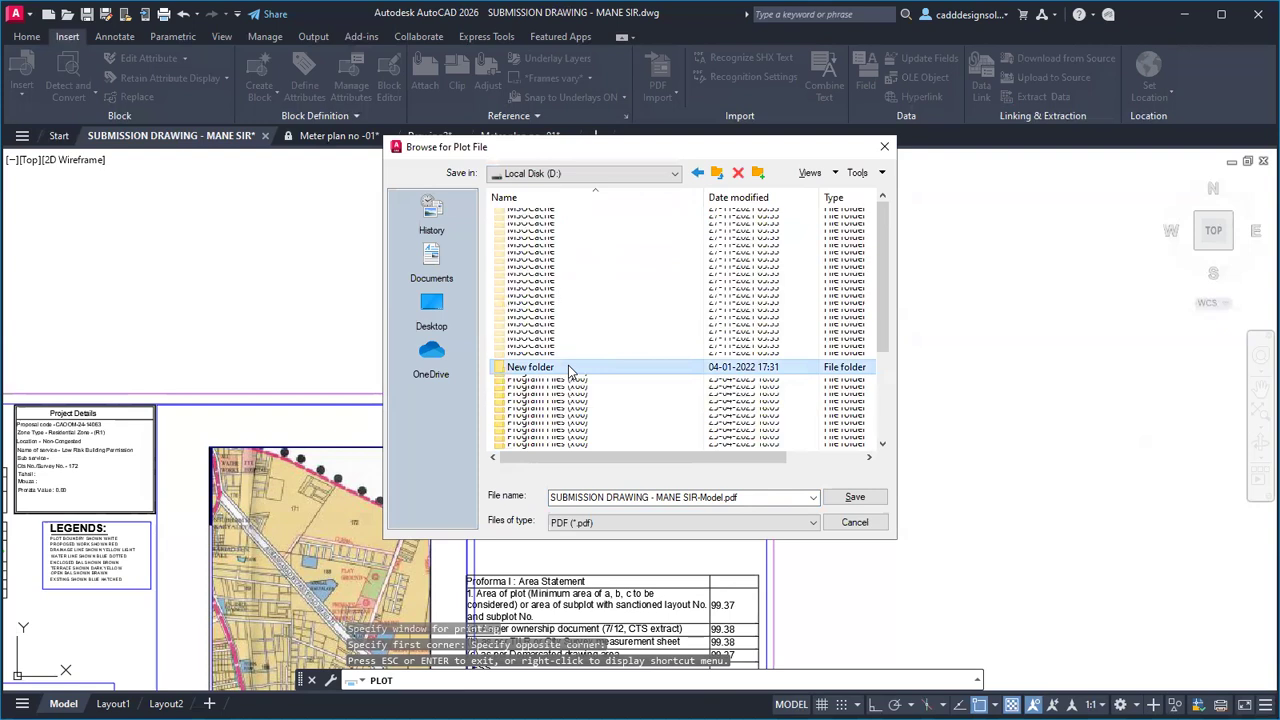
double_click(560, 355)
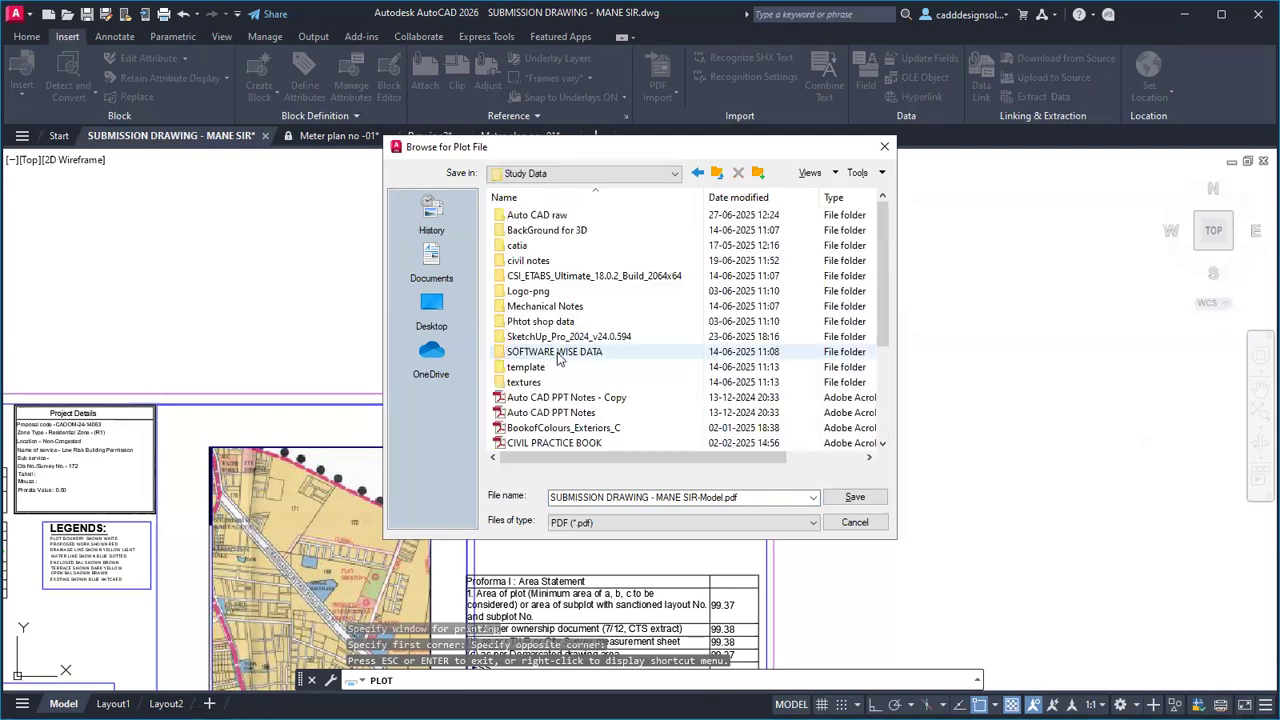
double_click(532, 215)
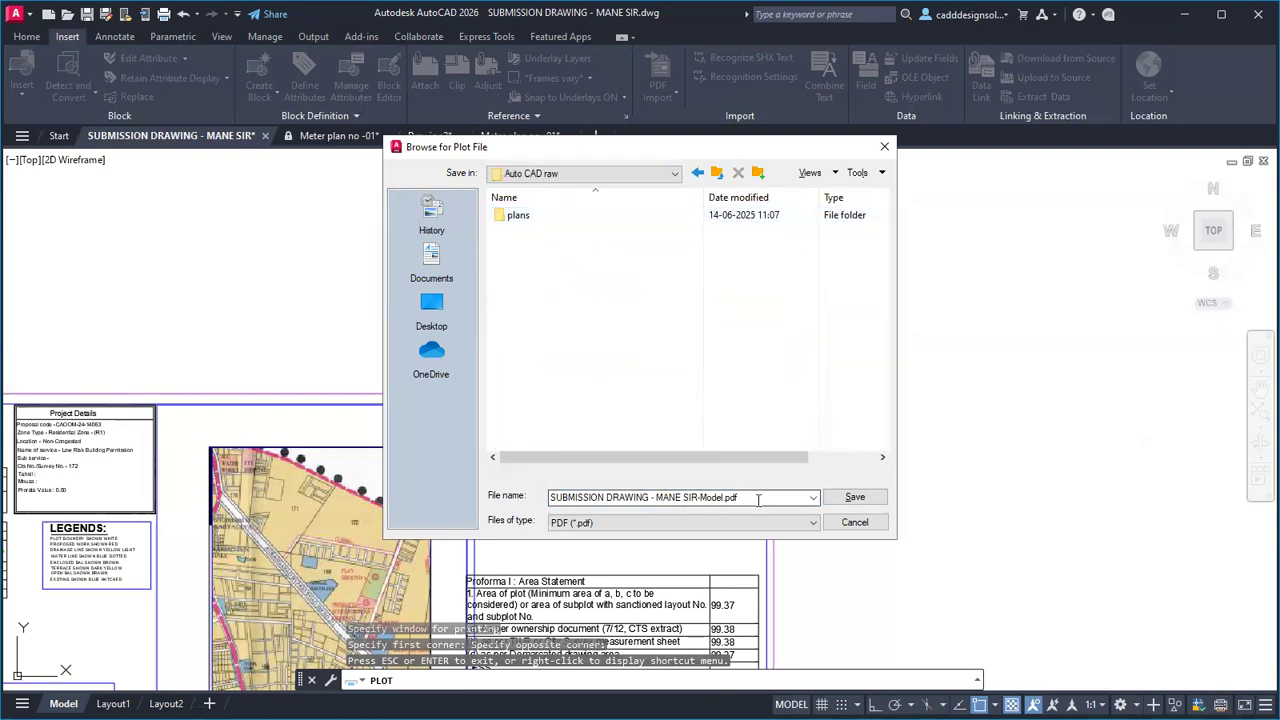
left_click(866, 497)
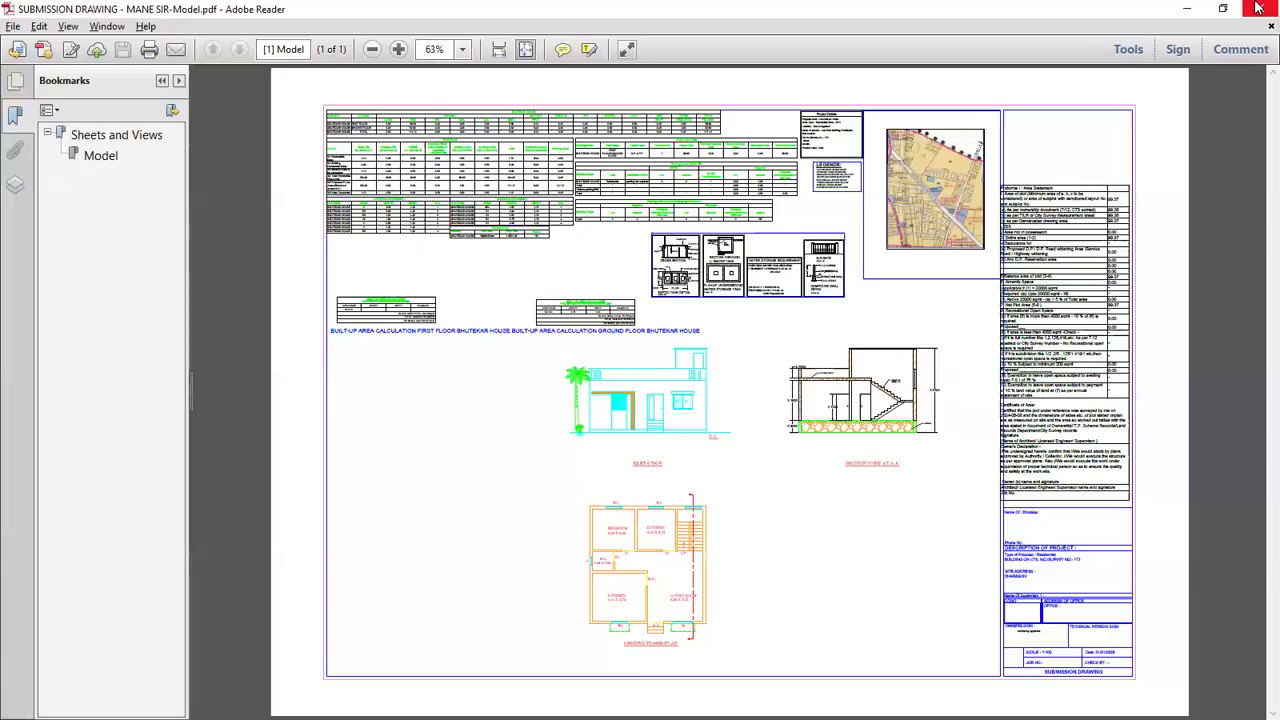
left_click(1259, 8)
Step: Examine the submission sheet's overall layout, including the area tables, elevation, section, ground floor plan and location map
scroll(556, 476, "down", 4)
mouse_move(571, 473)
middle_mouse_down()
mouse_move(573, 414)
mouse_move(909, 244)
middle_mouse_up()
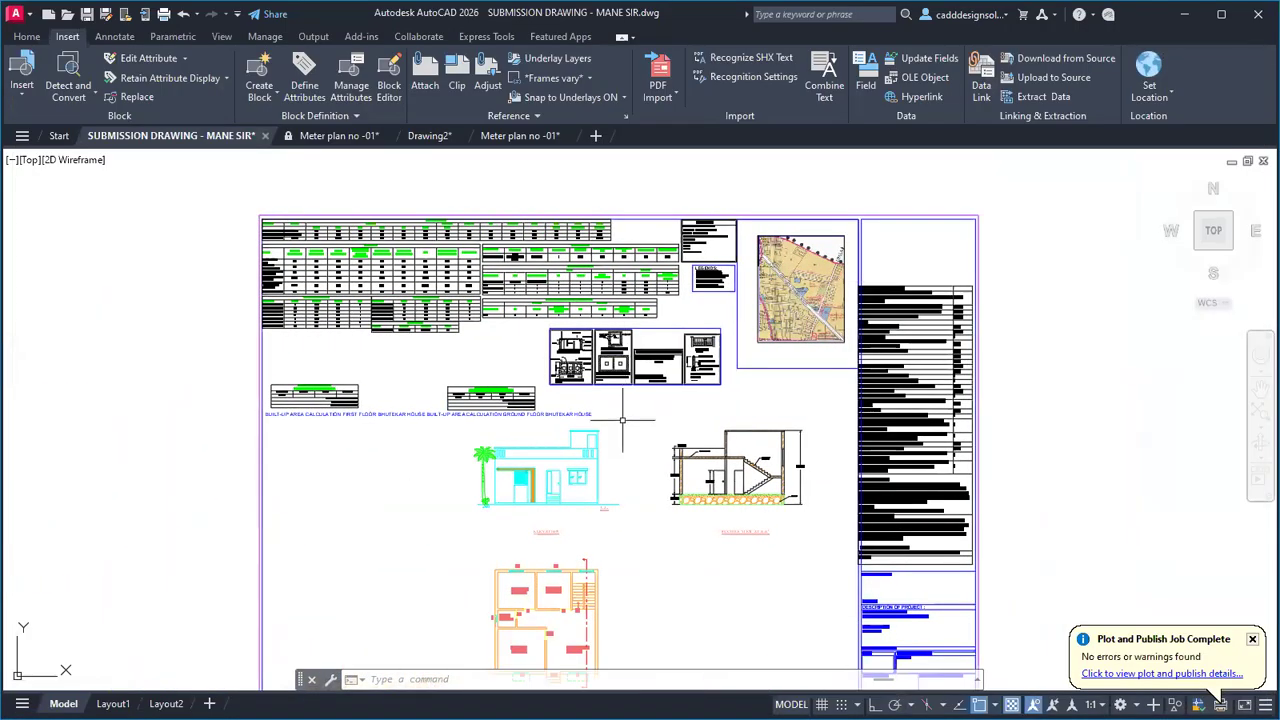
middle_click_drag(622, 420, 640, 404)
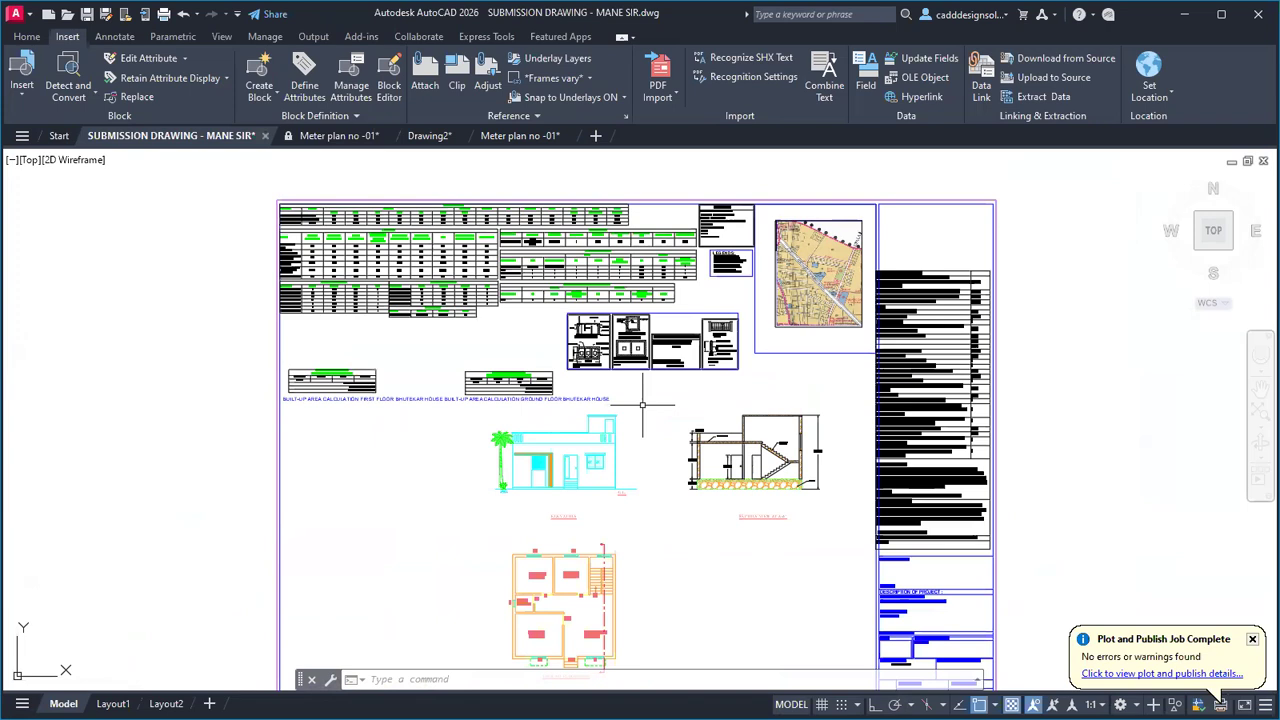
middle_click_drag(643, 405, 648, 383)
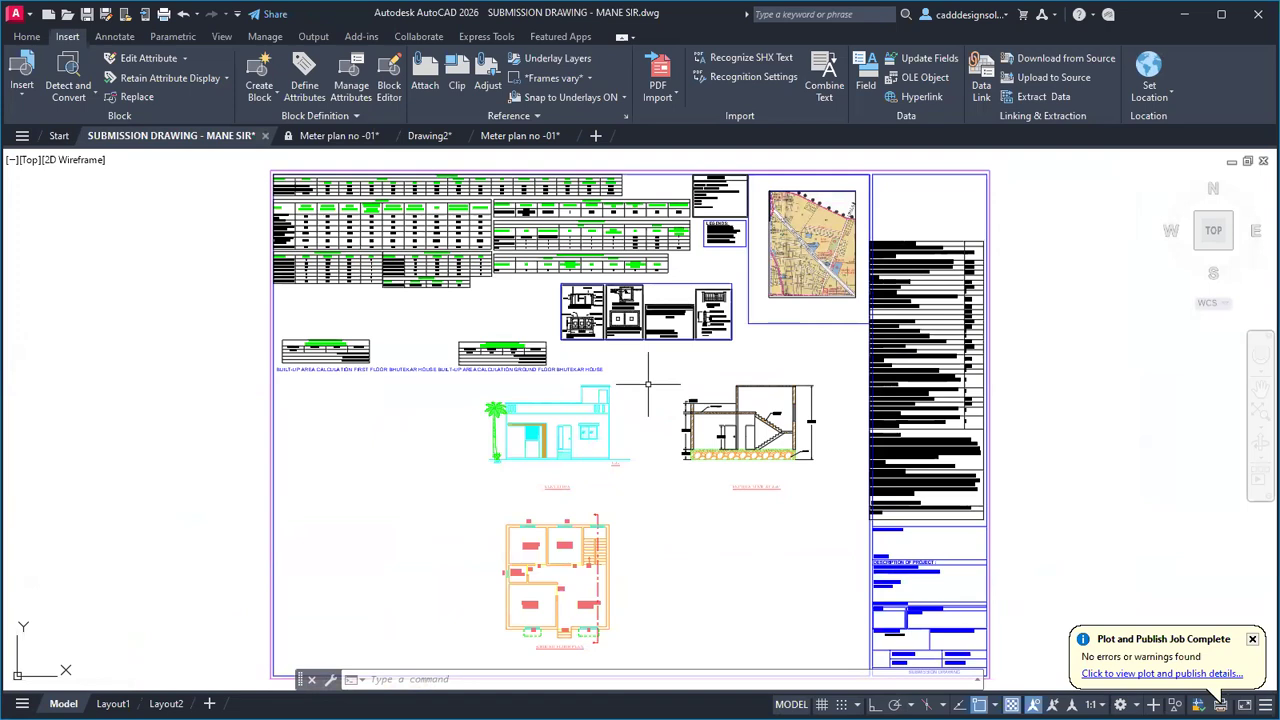
scroll(648, 383, "down", 2)
middle_click_drag(648, 383, 688, 368)
scroll(673, 370, "up", 2)
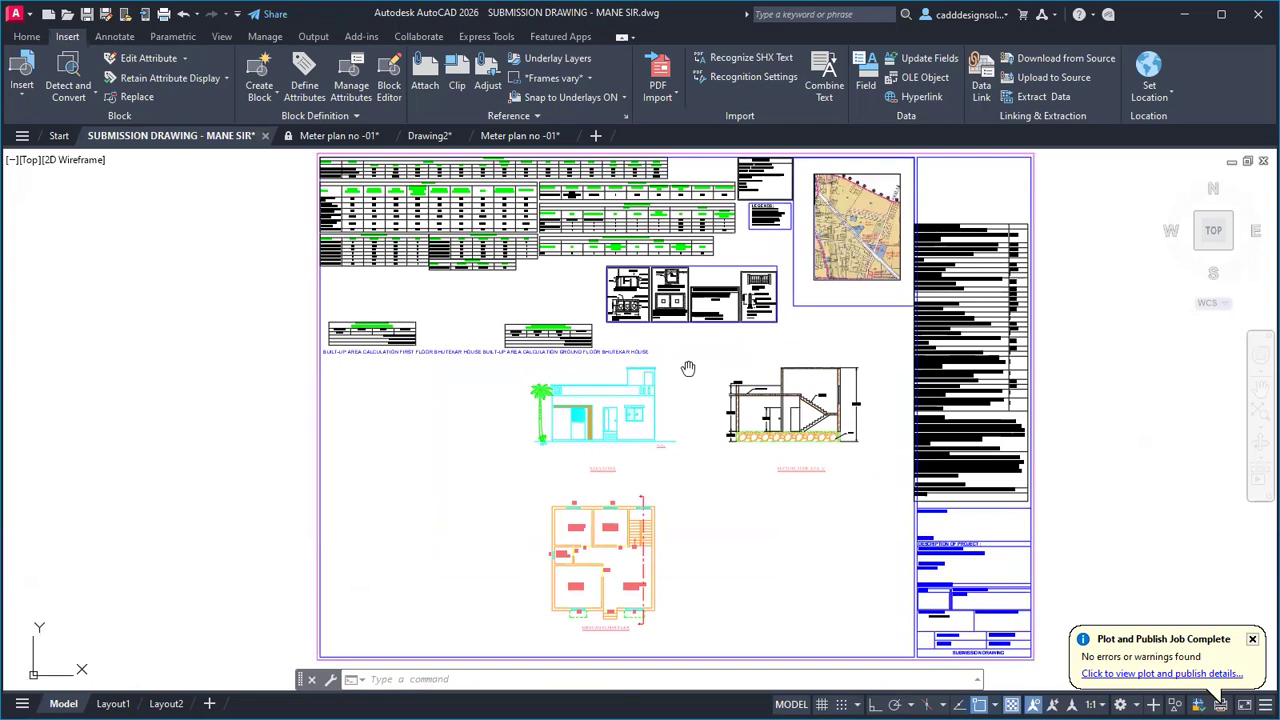
middle_click_drag(688, 367, 603, 410)
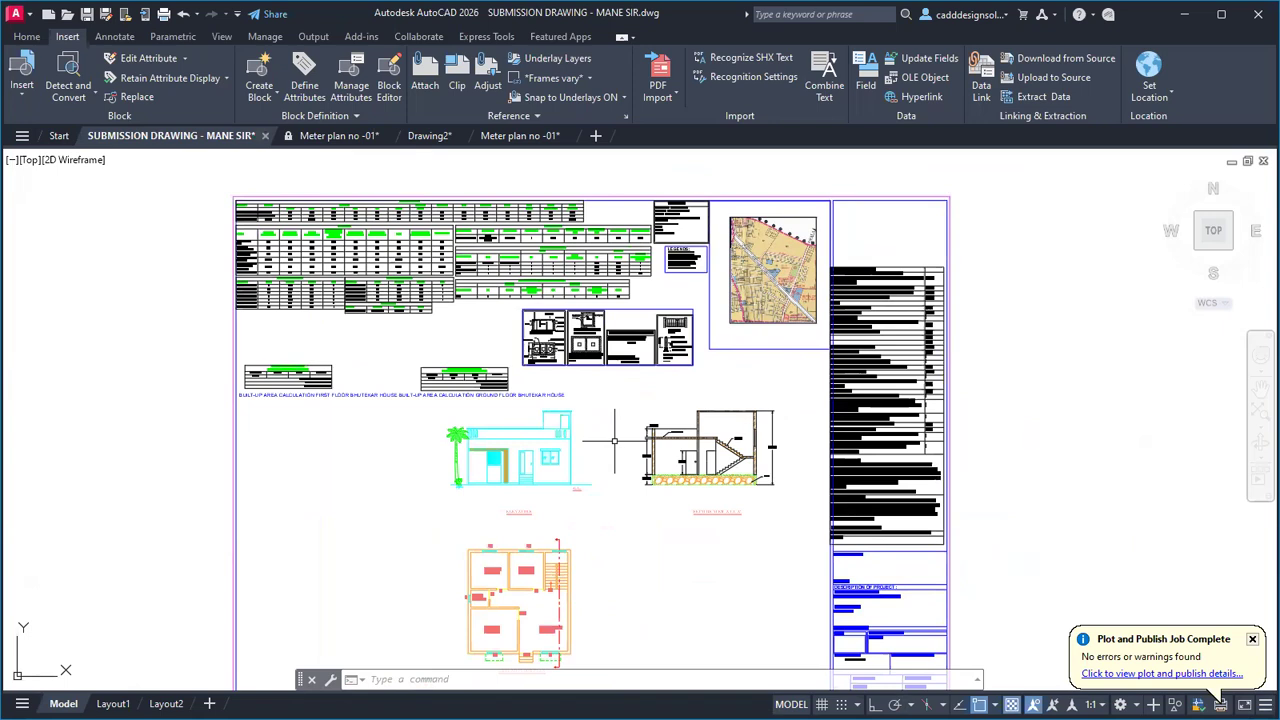
middle_click_drag(614, 440, 613, 432)
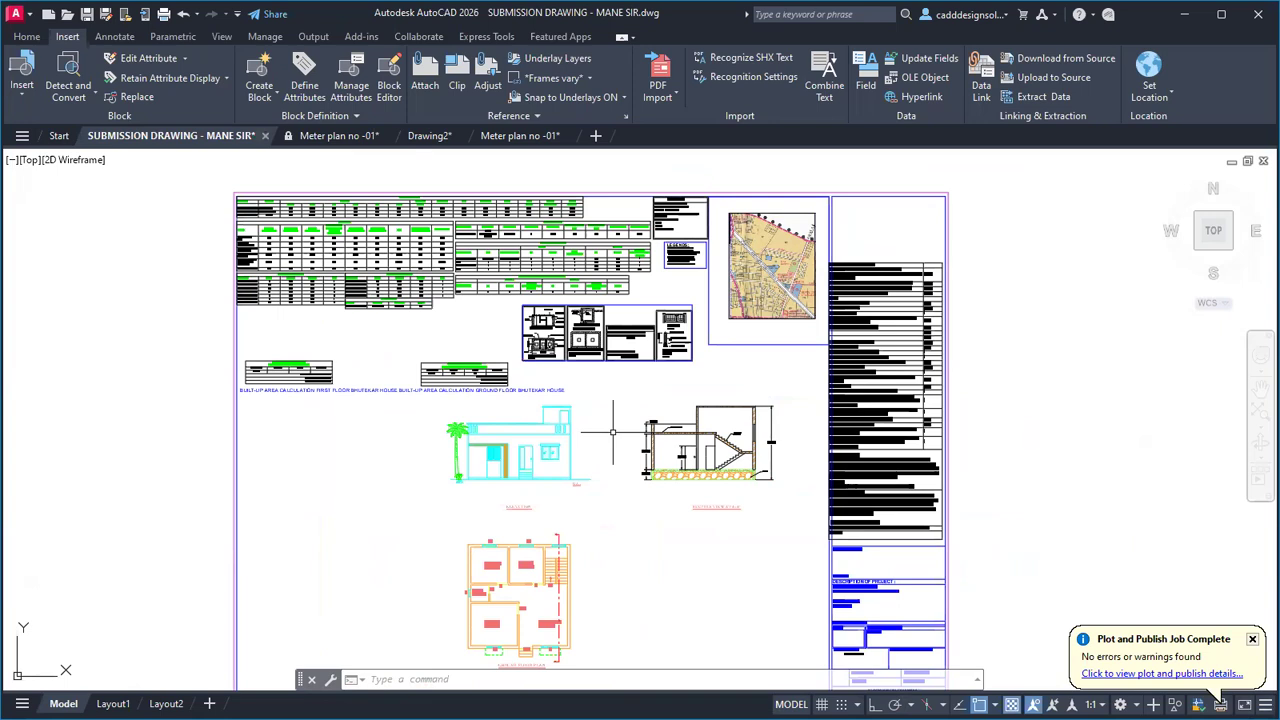
scroll(603, 407, "down", 2)
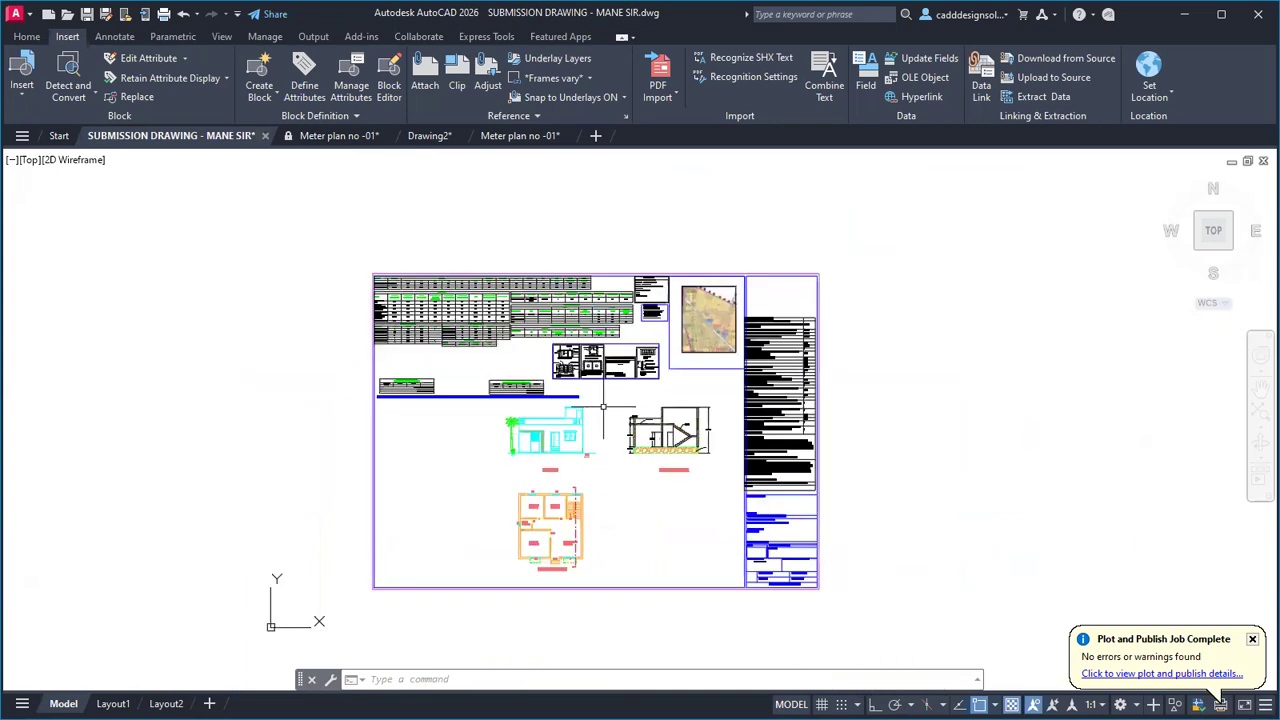
middle_click_drag(603, 407, 631, 384)
scroll(633, 401, "up", 2)
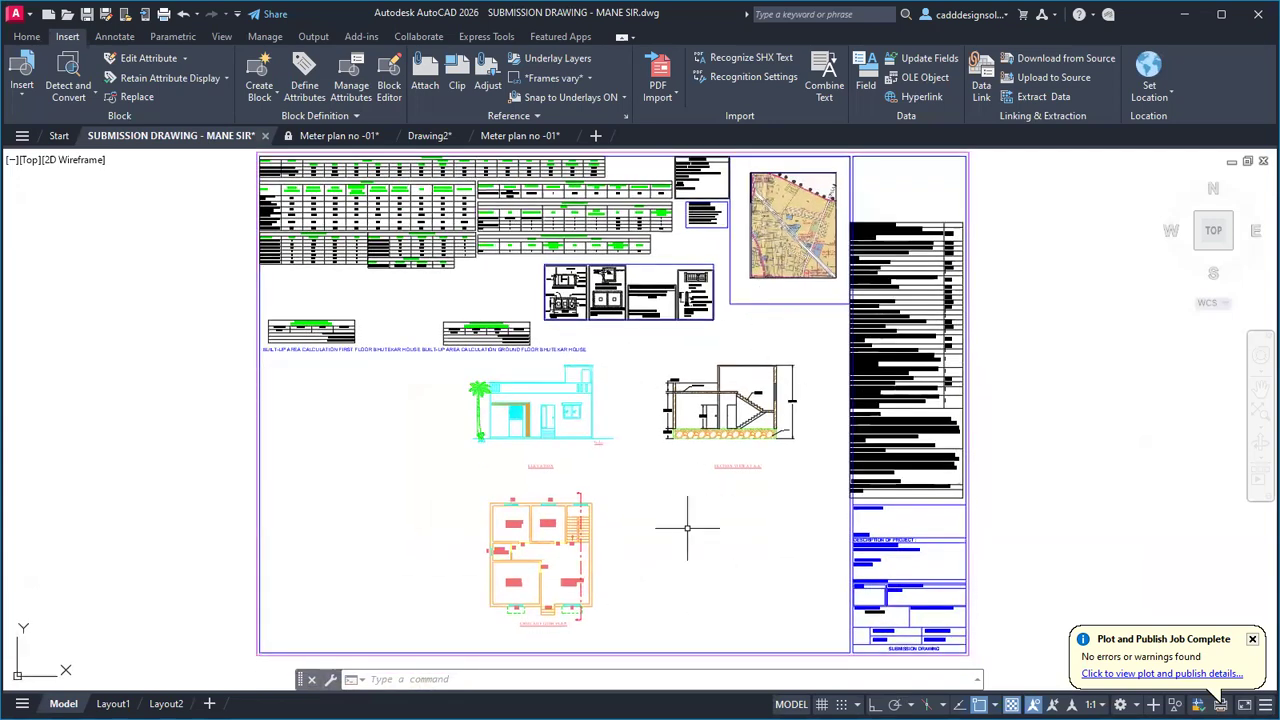
Step: Draw a rectangle over the ground floor plan between opposite outer wall corners
mouse_move(703, 546)
middle_mouse_down()
mouse_move(826, 518)
mouse_move(807, 472)
middle_mouse_up()
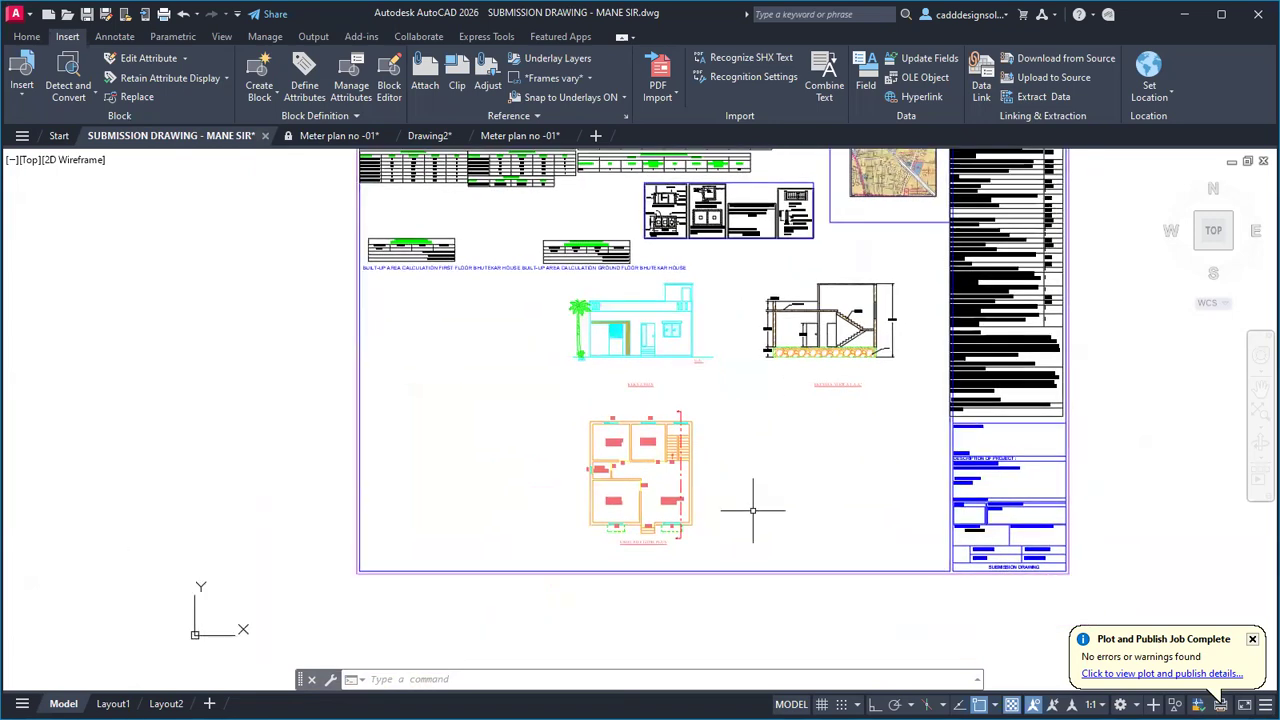
scroll(751, 509, "up", 2)
middle_click_drag(722, 447, 740, 433)
type("REC")
key("Return")
scroll(574, 510, "up", 5)
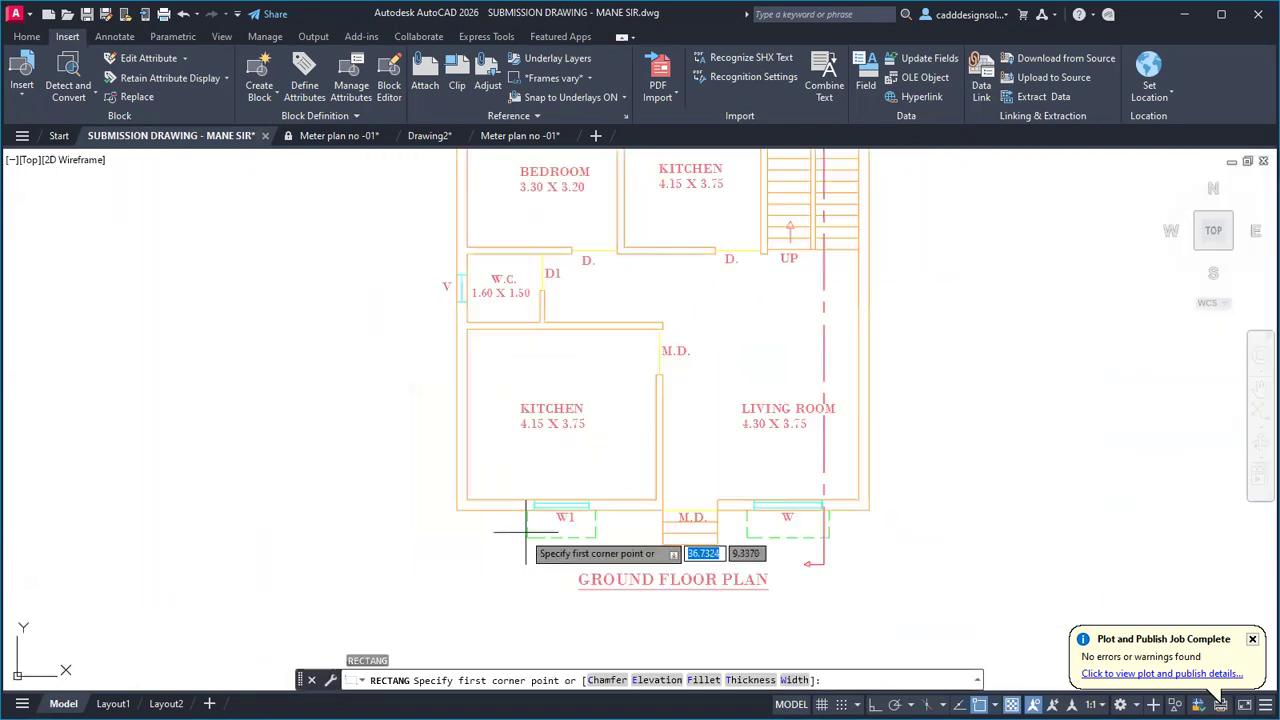
left_click(457, 508)
scroll(486, 552, "down", 5)
scroll(634, 401, "up", 2)
left_click(635, 374)
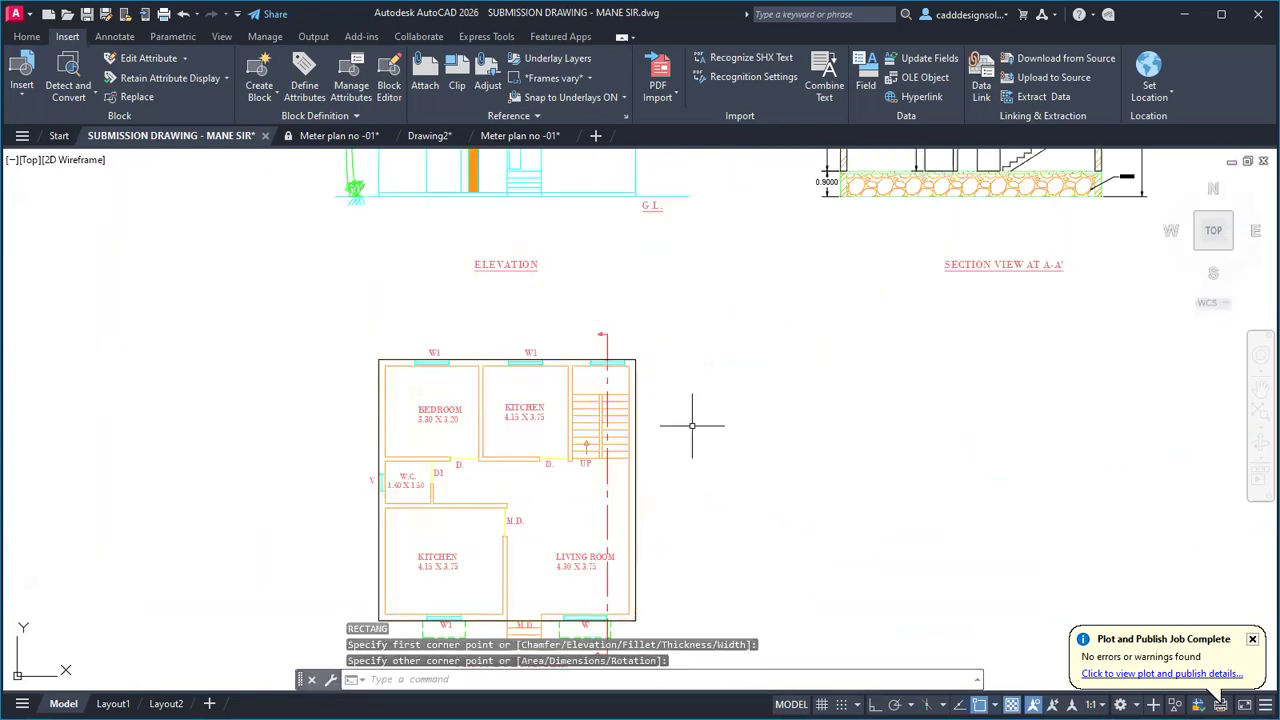
Step: Move the new rectangle off the ground floor plan into the empty sheet area to the left of the plan and elevation
type("m")
key("Return")
left_click(635, 464)
key("Return")
left_click(686, 508)
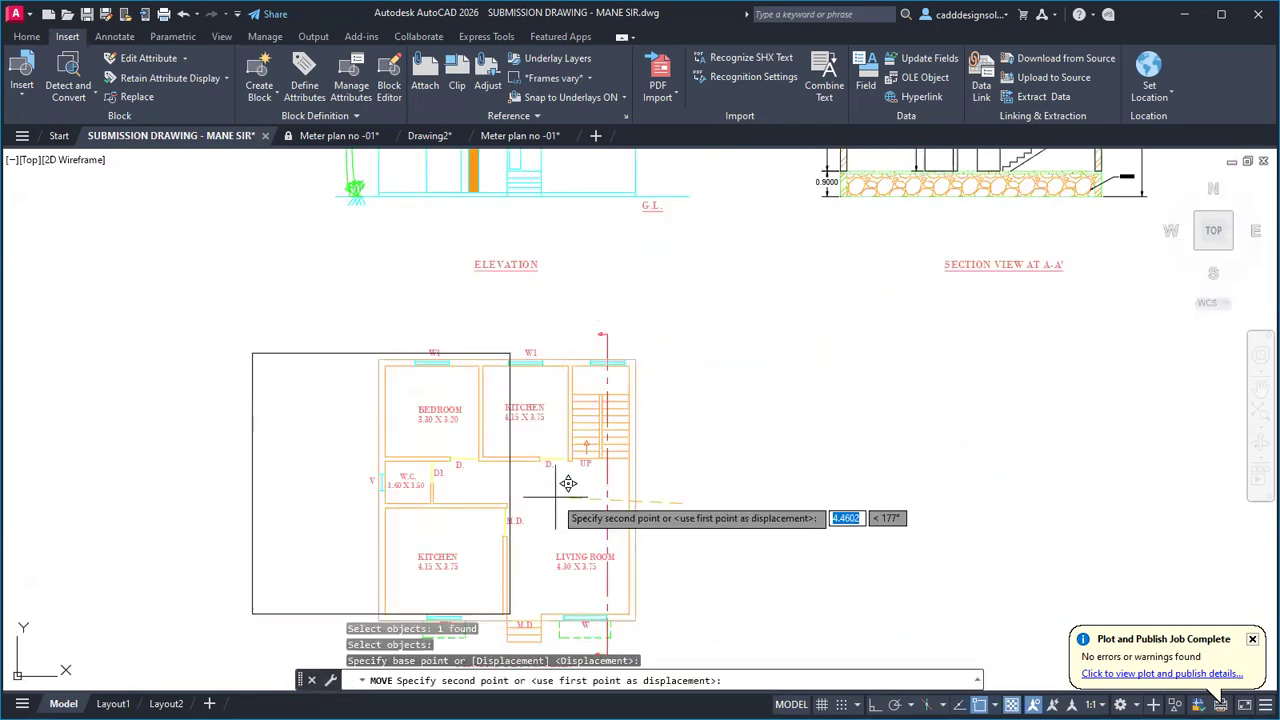
middle_click_drag(370, 389, 706, 420)
left_click(585, 357)
Step: Hatch the inside of the moved rectangle with the diagonal line pattern
scroll(585, 357, "down", 2)
middle_click_drag(606, 360, 634, 386)
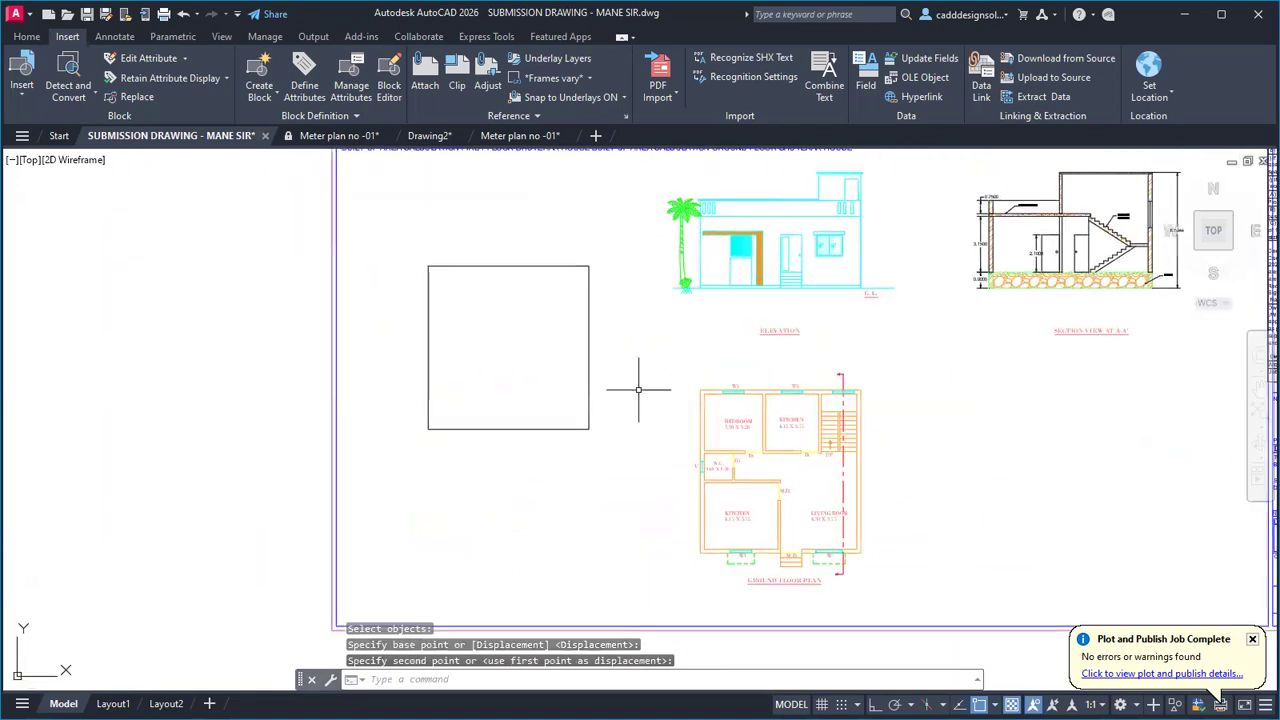
type("h")
key("Return")
left_click(510, 357)
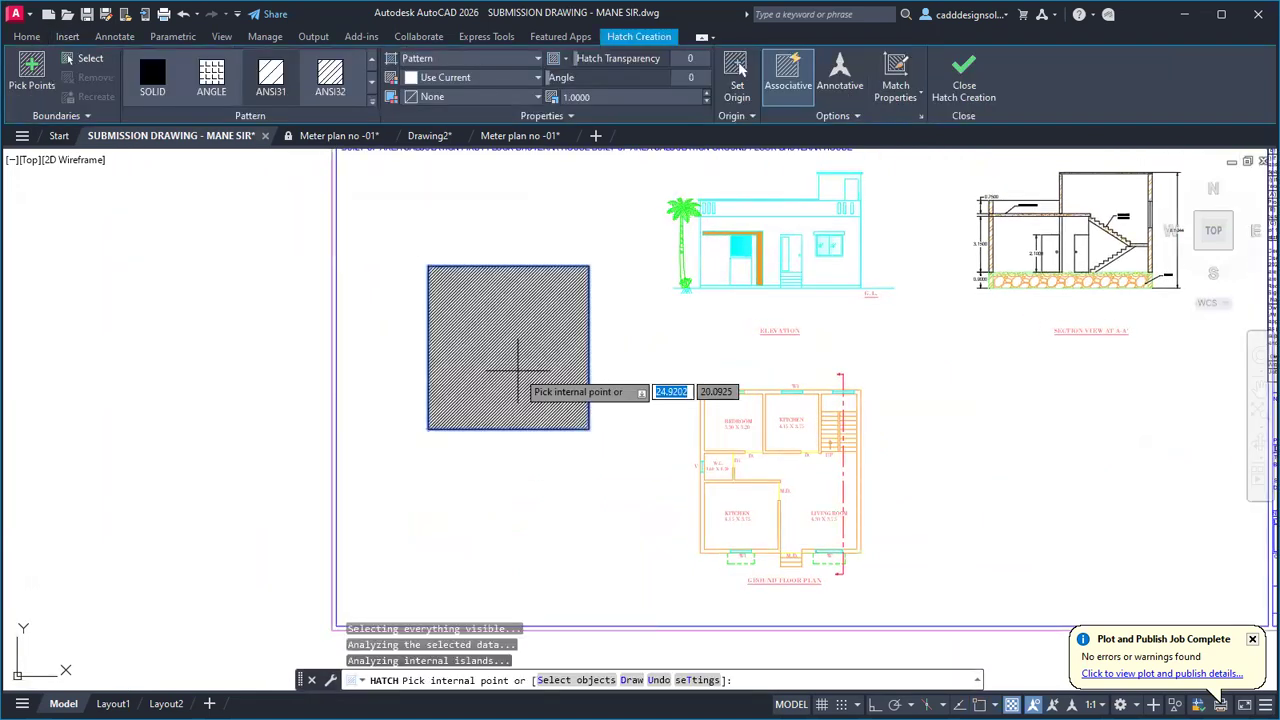
key("Return")
scroll(508, 485, "down", 4)
scroll(522, 490, "up", 4)
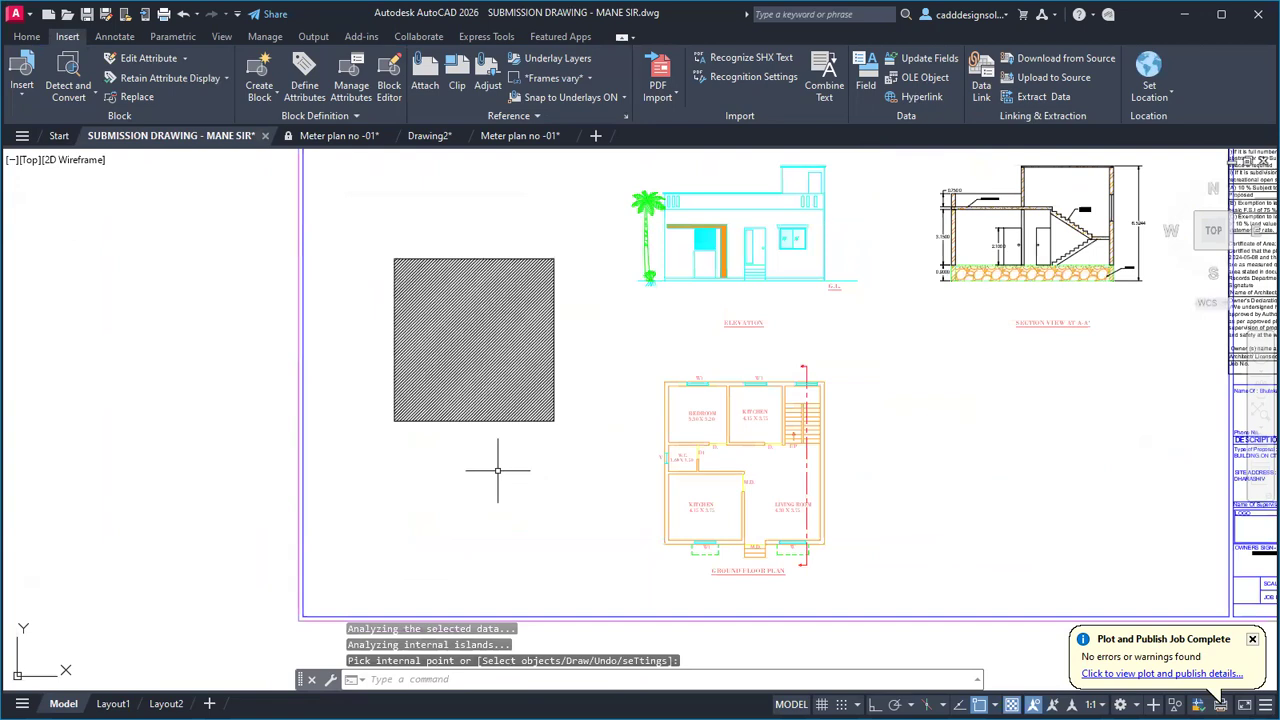
Step: Add linear dimensions to the hatched rectangle, one along its right edge and one below its lower edge
type("dli")
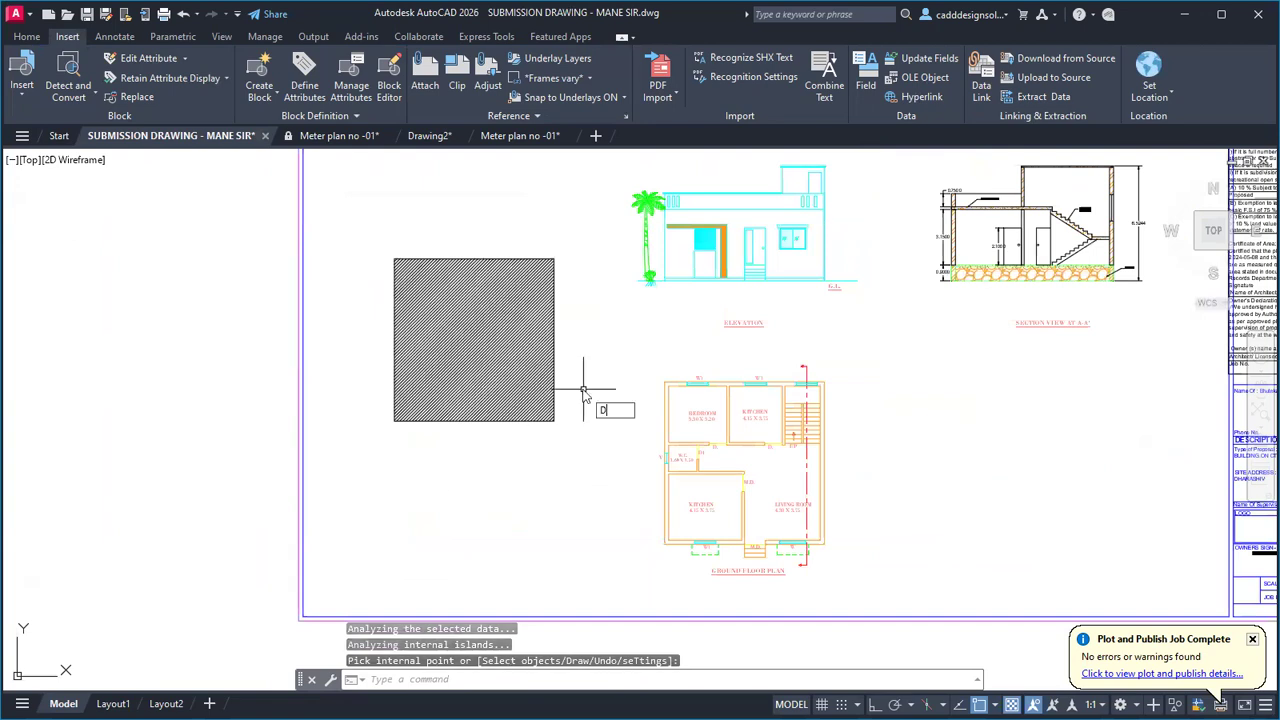
key("Return")
left_click(554, 420)
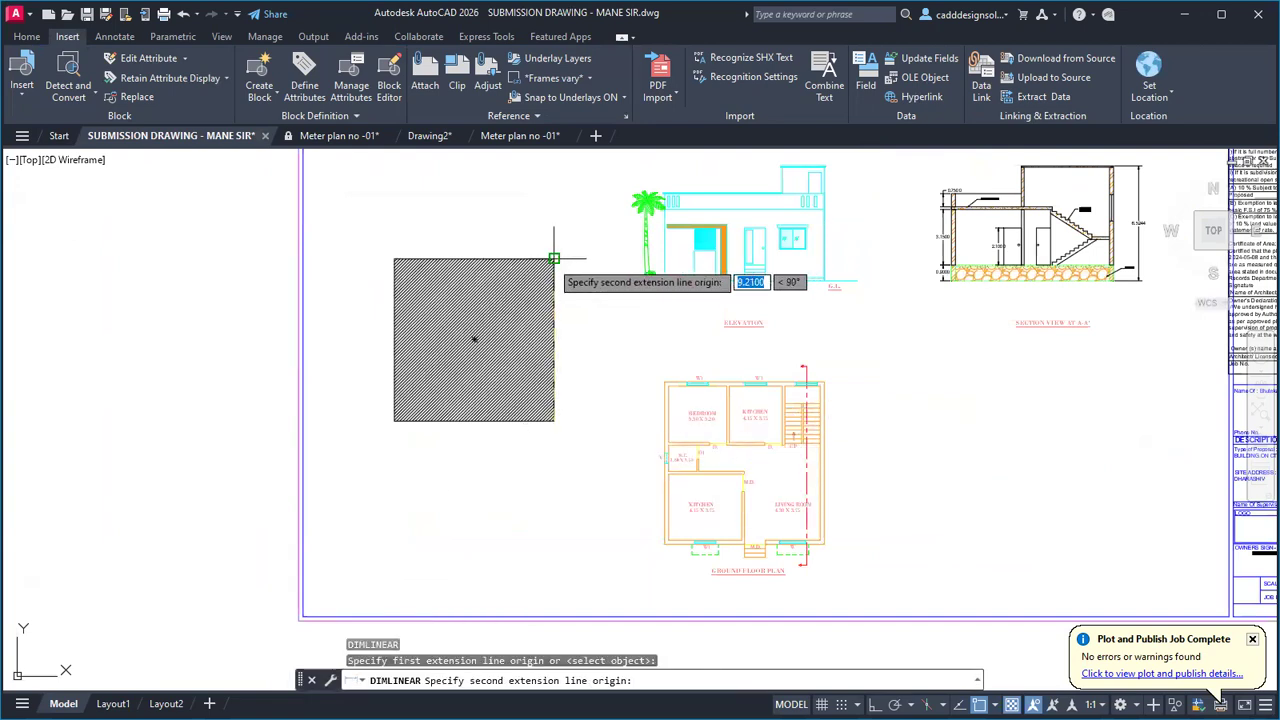
left_click(554, 259)
left_click(573, 340)
key("Return")
left_click(394, 420)
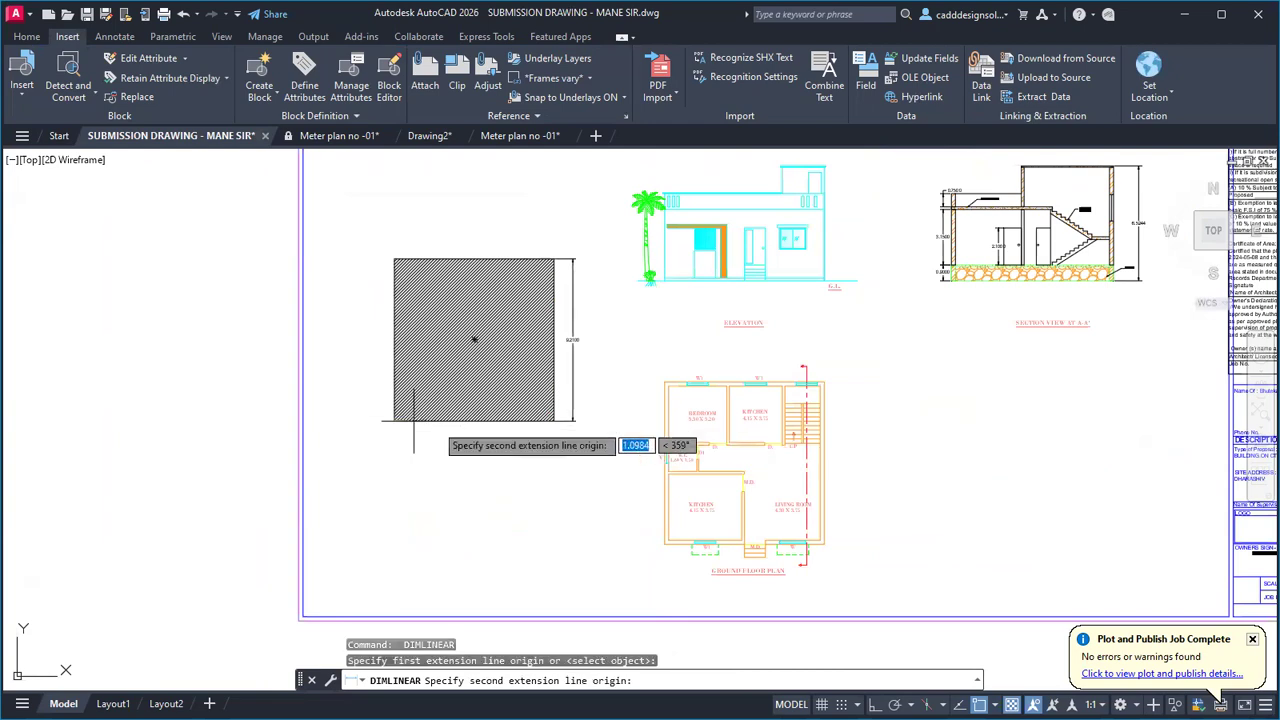
left_click(554, 420)
left_click(500, 446)
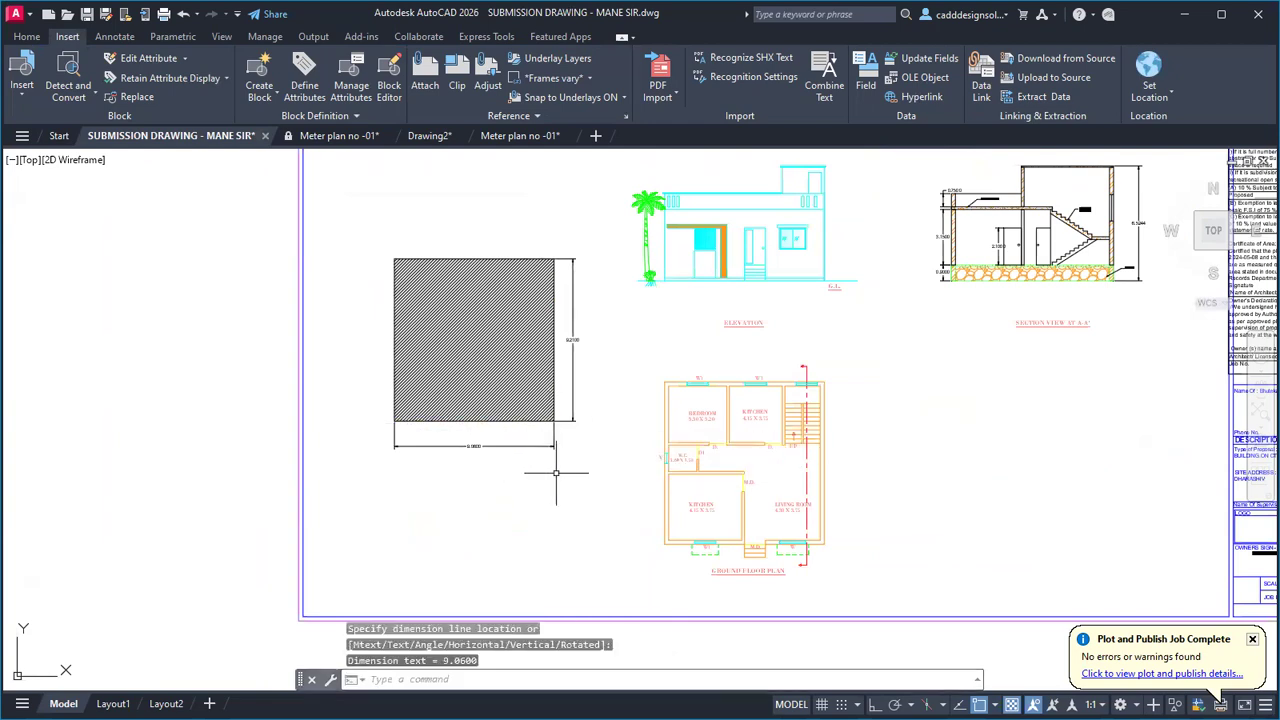
Step: Copy the ELEVATION title text to just below the hatched rectangle's horizontal dimension
middle_click_drag(580, 457, 571, 461)
type("co")
key("Return")
left_click(728, 327)
key("Return")
left_click(713, 330)
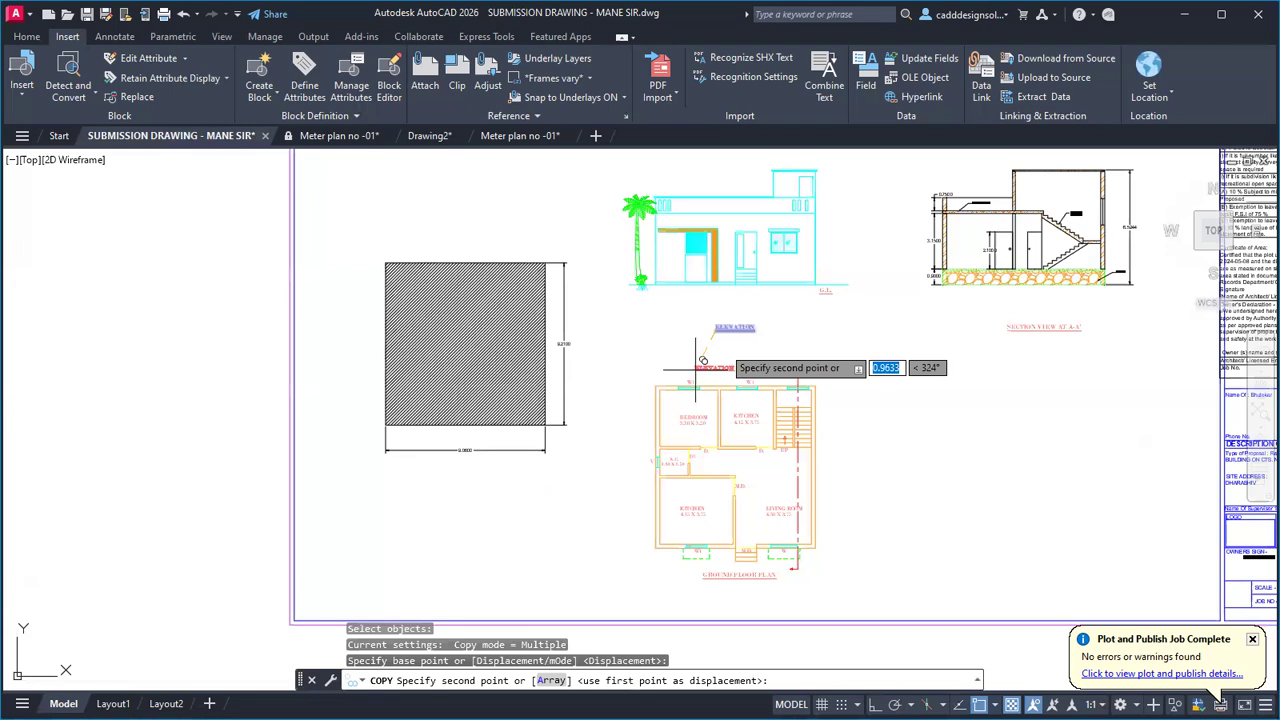
left_click(461, 473)
key("Escape")
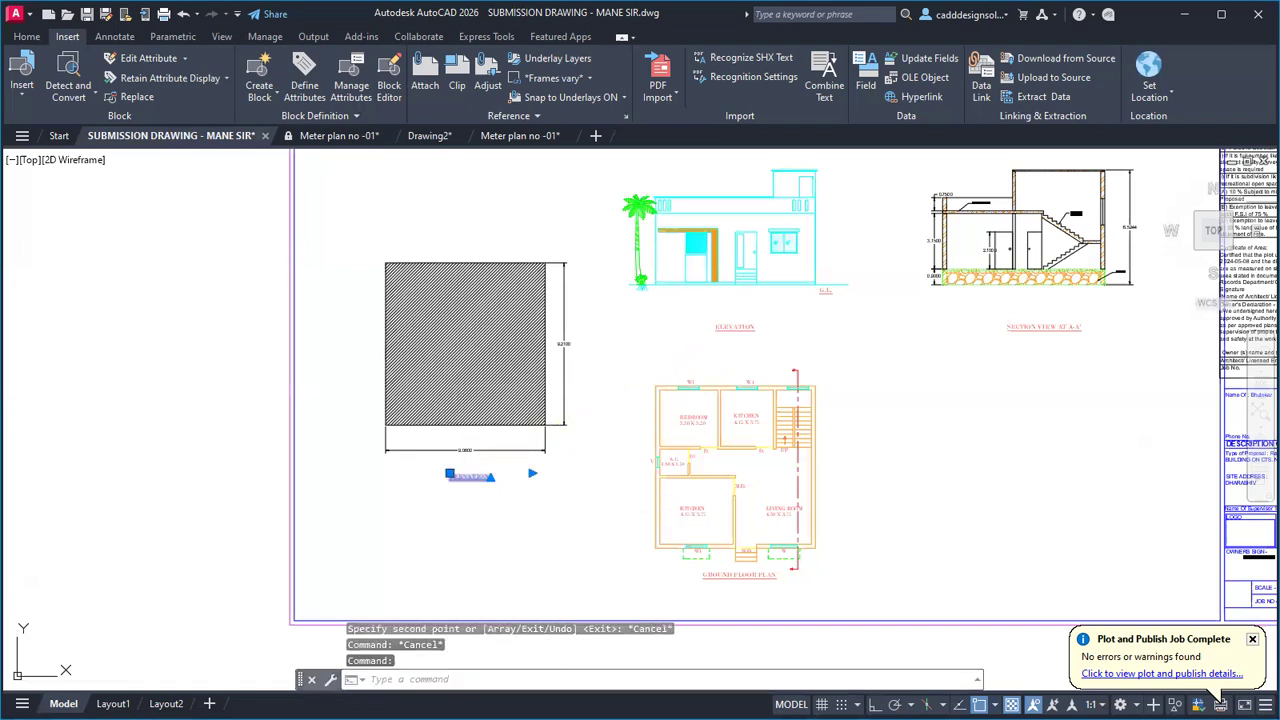
Step: Change the copied title under the hatched rectangle to KEY PLAN
double_click(470, 476)
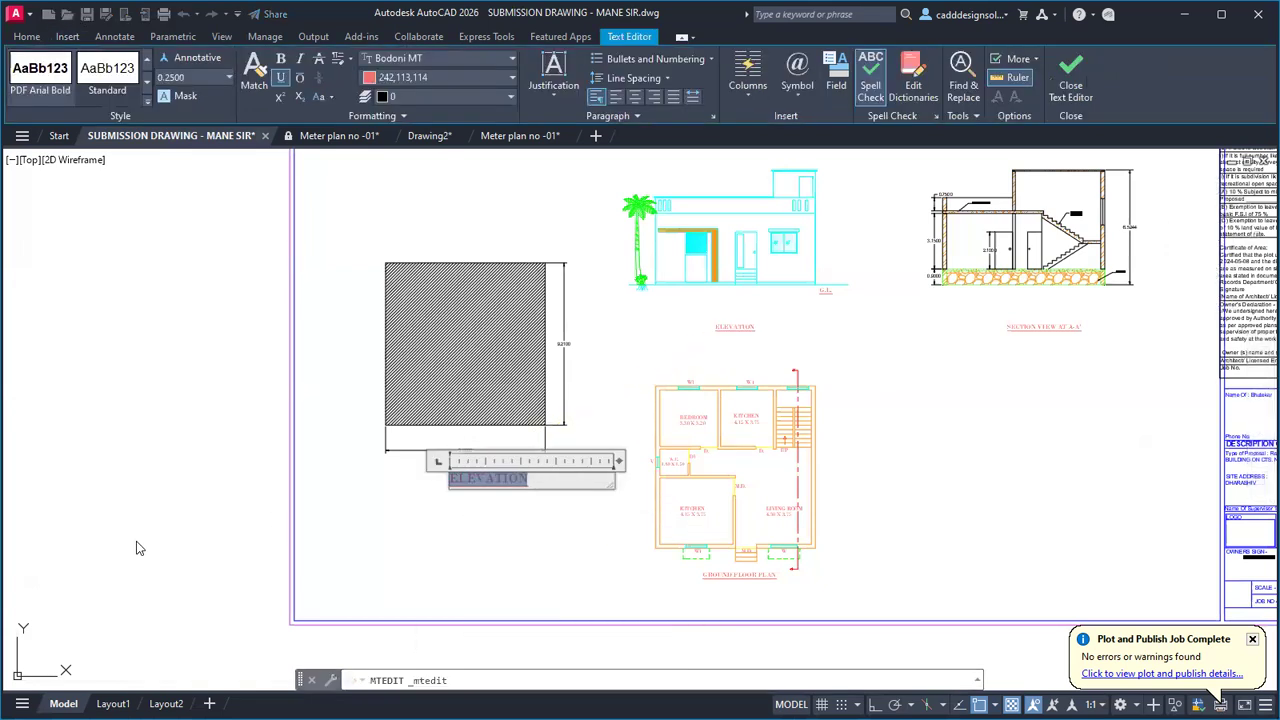
type("KEY PLAN")
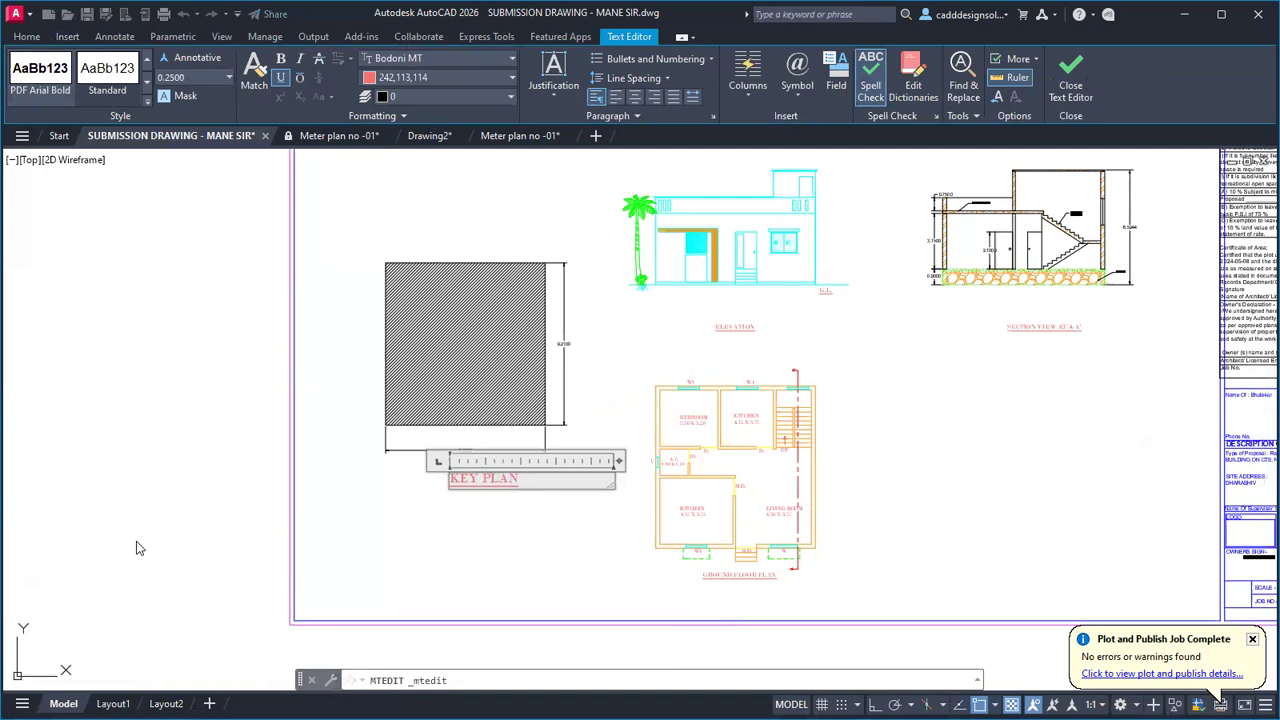
key("Escape")
key("Escape")
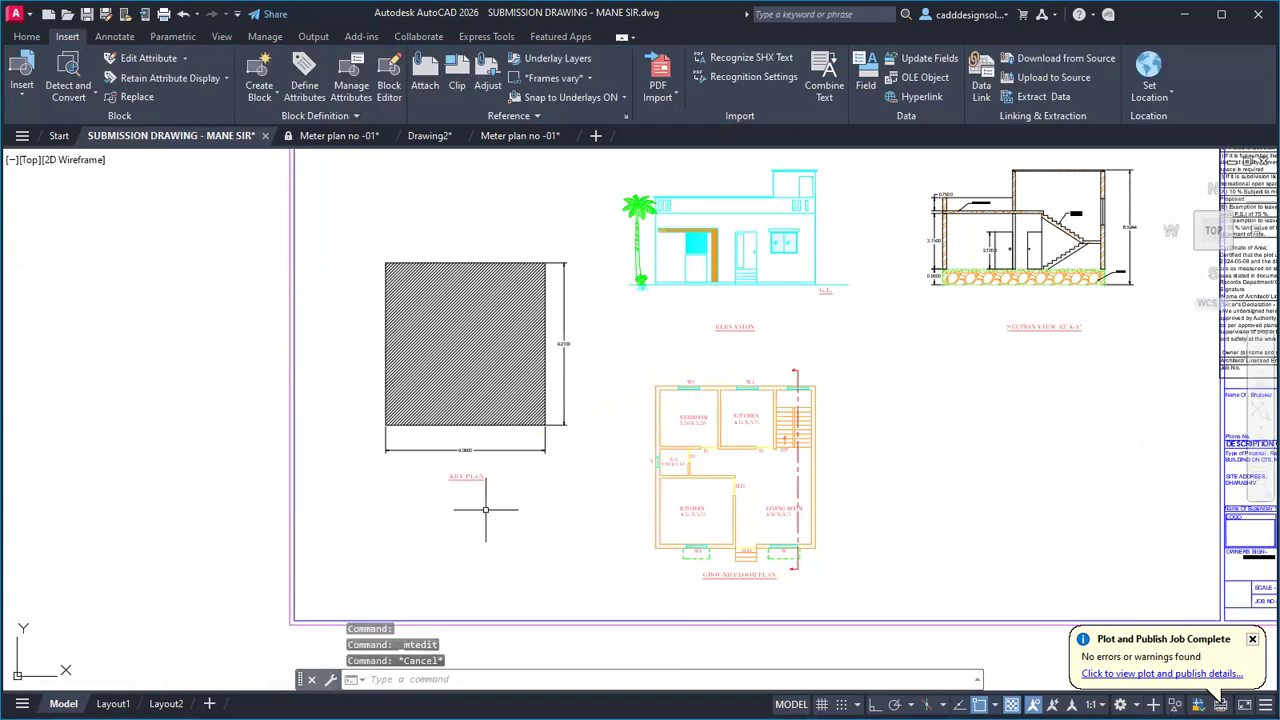
Step: Check the sheet around the built-up area tables and save the submission drawing
scroll(495, 555, "down", 3)
scroll(475, 372, "up", 8)
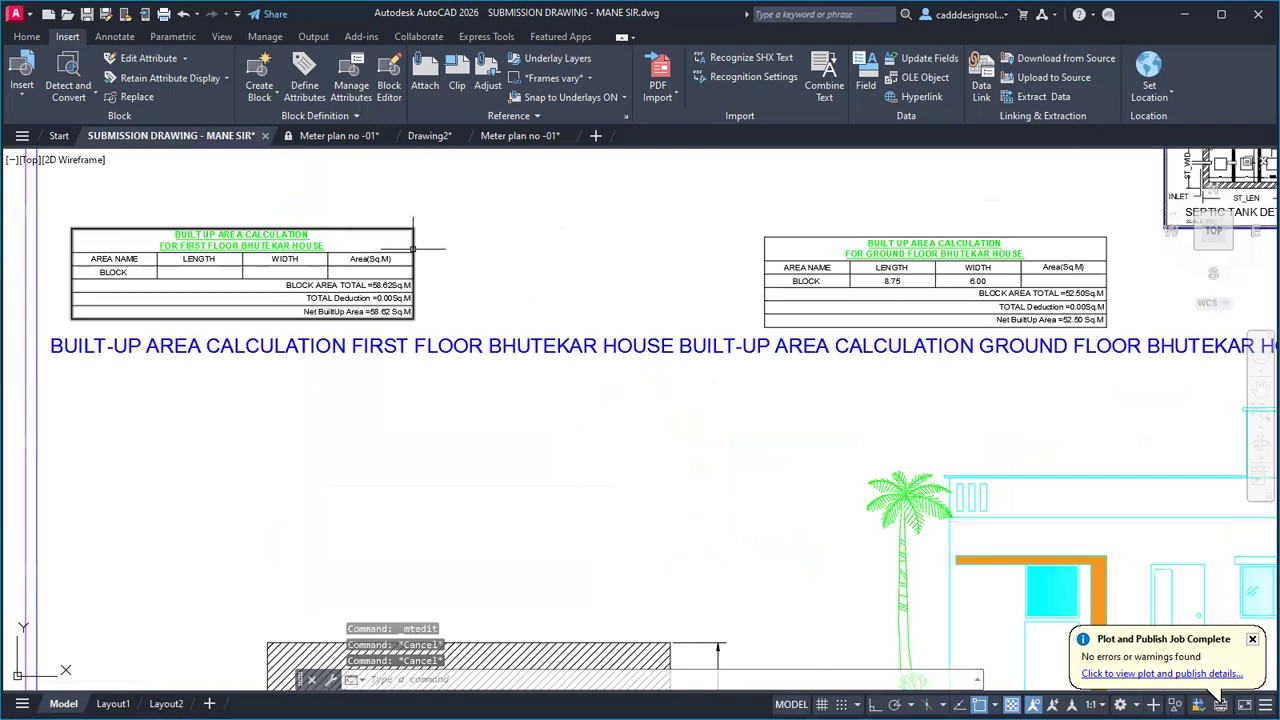
scroll(477, 330, "down", 6)
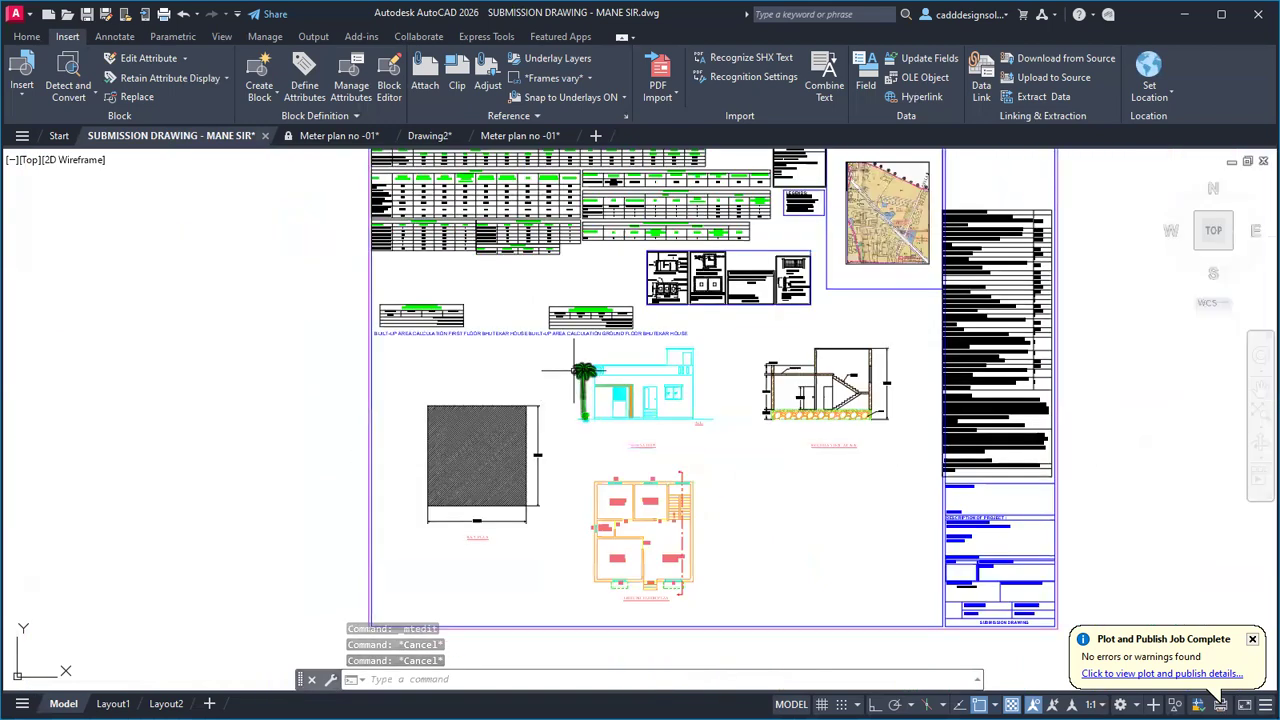
middle_click_drag(573, 370, 461, 365)
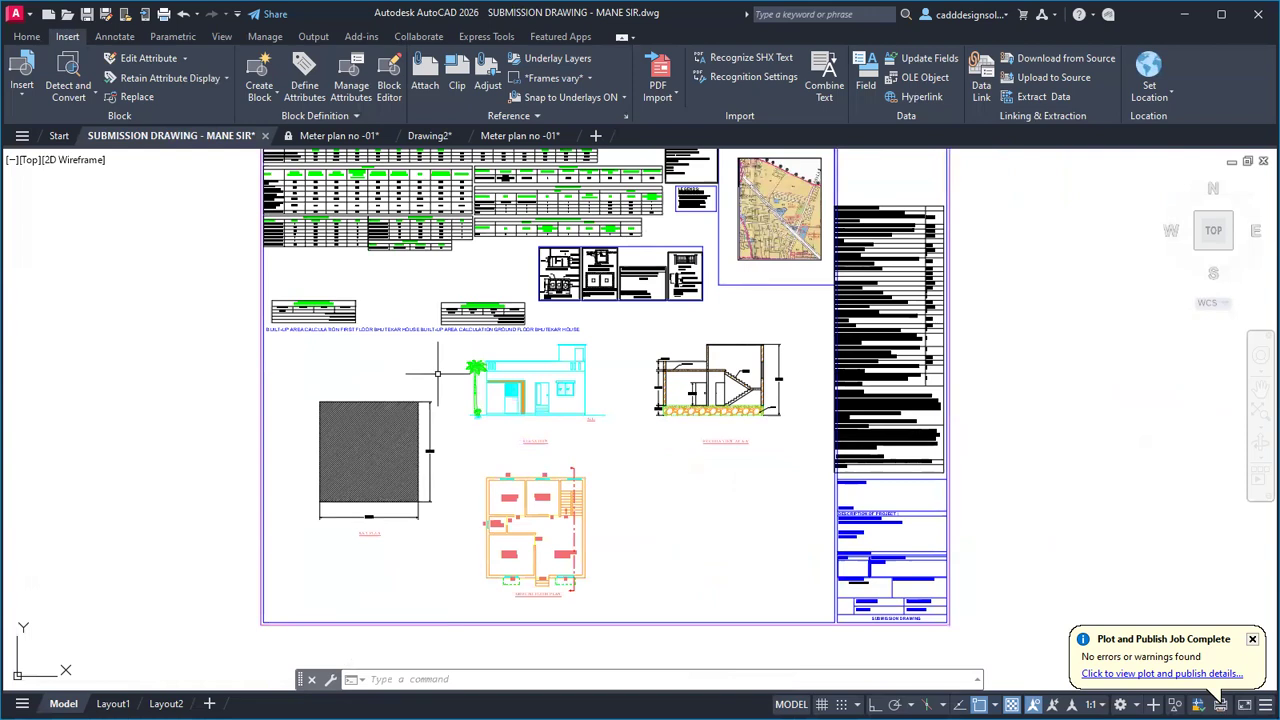
key("ctrl+s")
key("Escape")
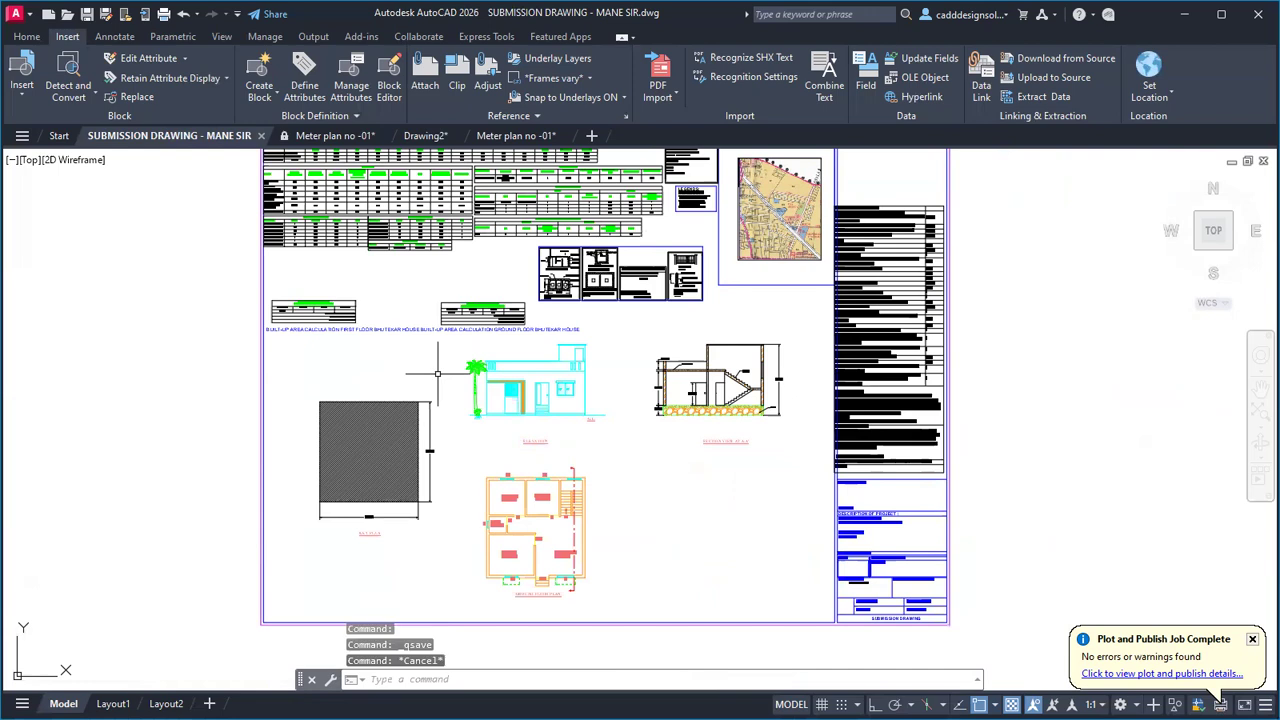